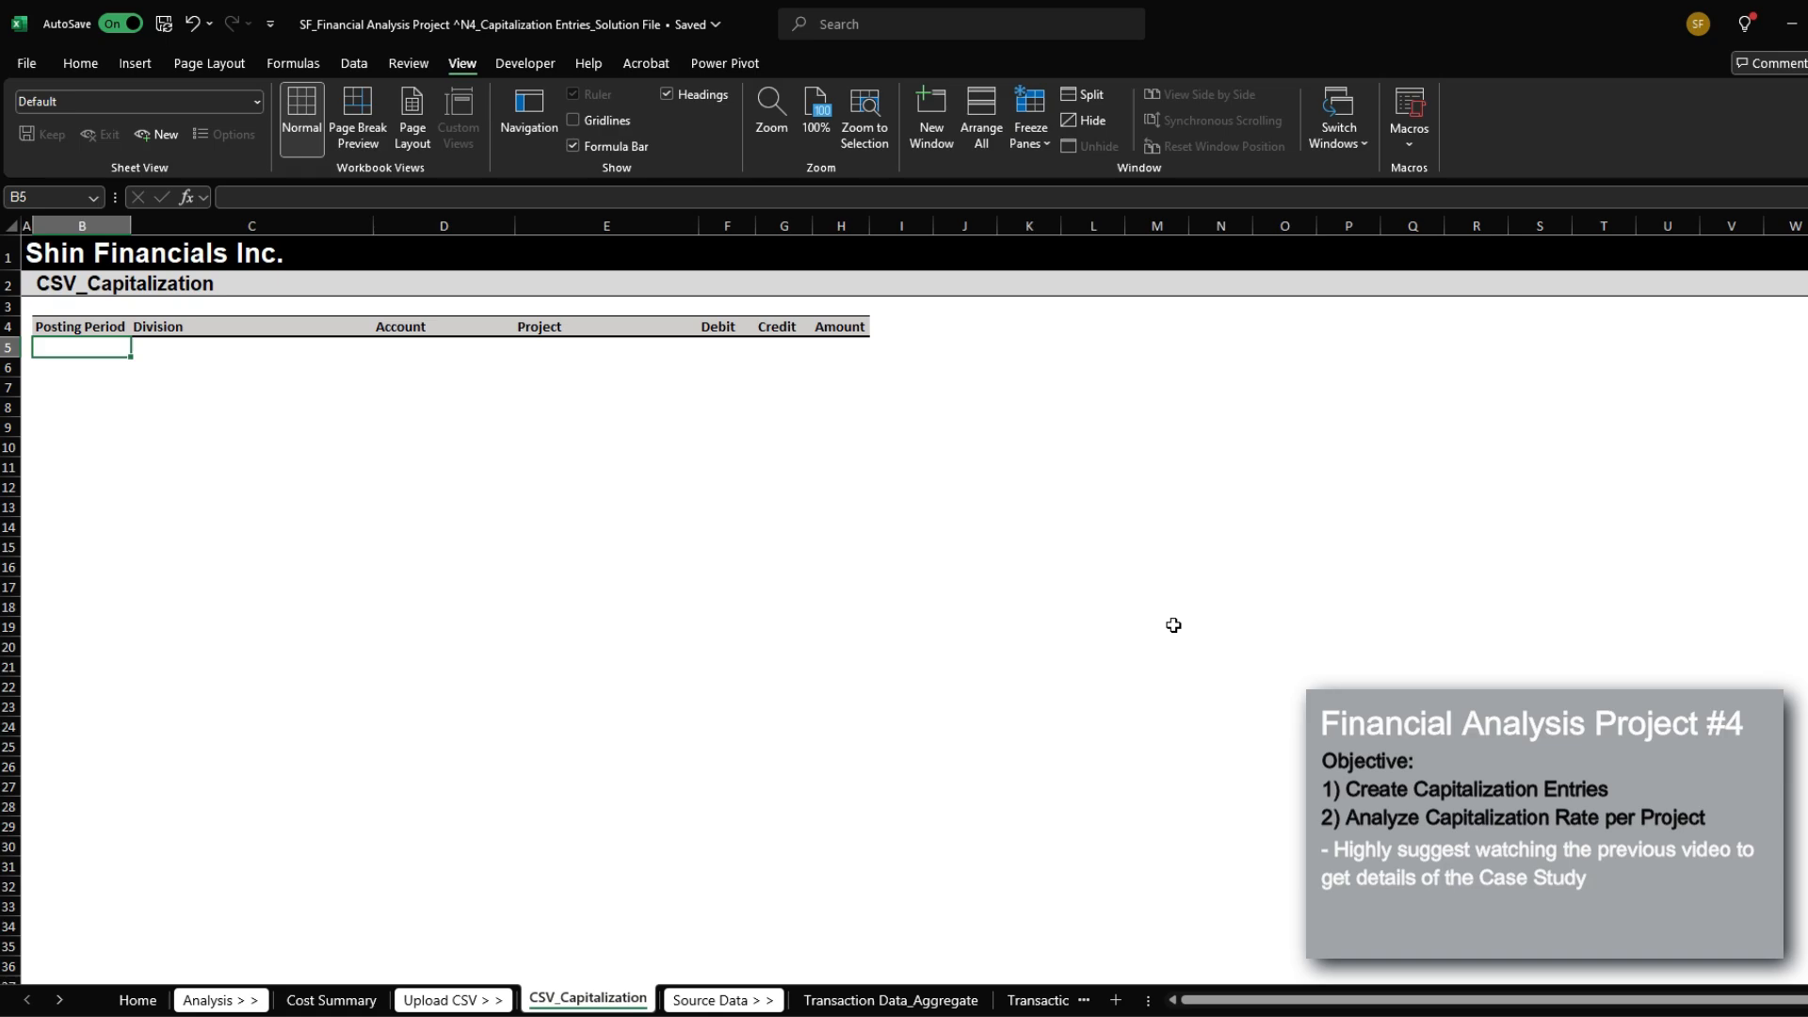
# Step: Look through the source sheets from the expense transactions to the Index, ending back on Transaction Data_Expense
pyautogui.hotkey('ctrl', 'pagedown')
pyautogui.hotkey('ctrl', 'pagedown')
pyautogui.hotkey('ctrl', 'pagedown')
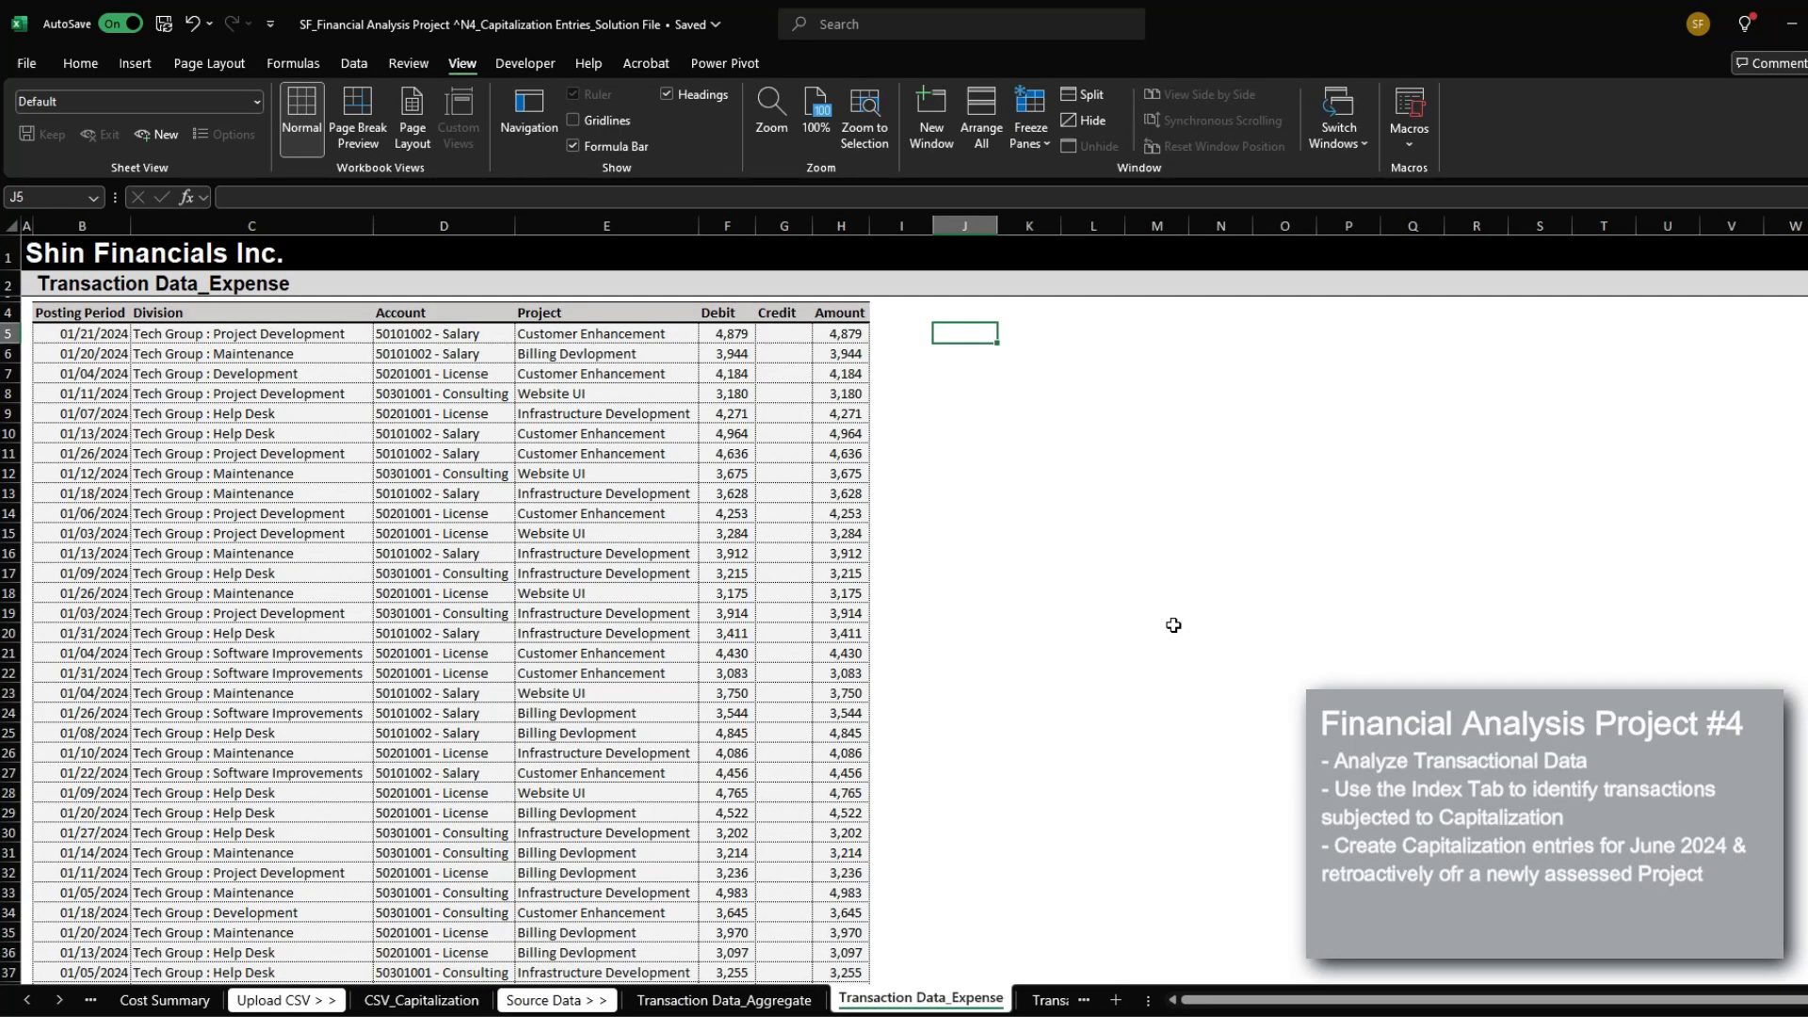
pyautogui.hotkey('ctrl', 'pagedown')
pyautogui.hotkey('ctrl', 'pagedown')
pyautogui.hotkey('ctrl', 'pagedown')
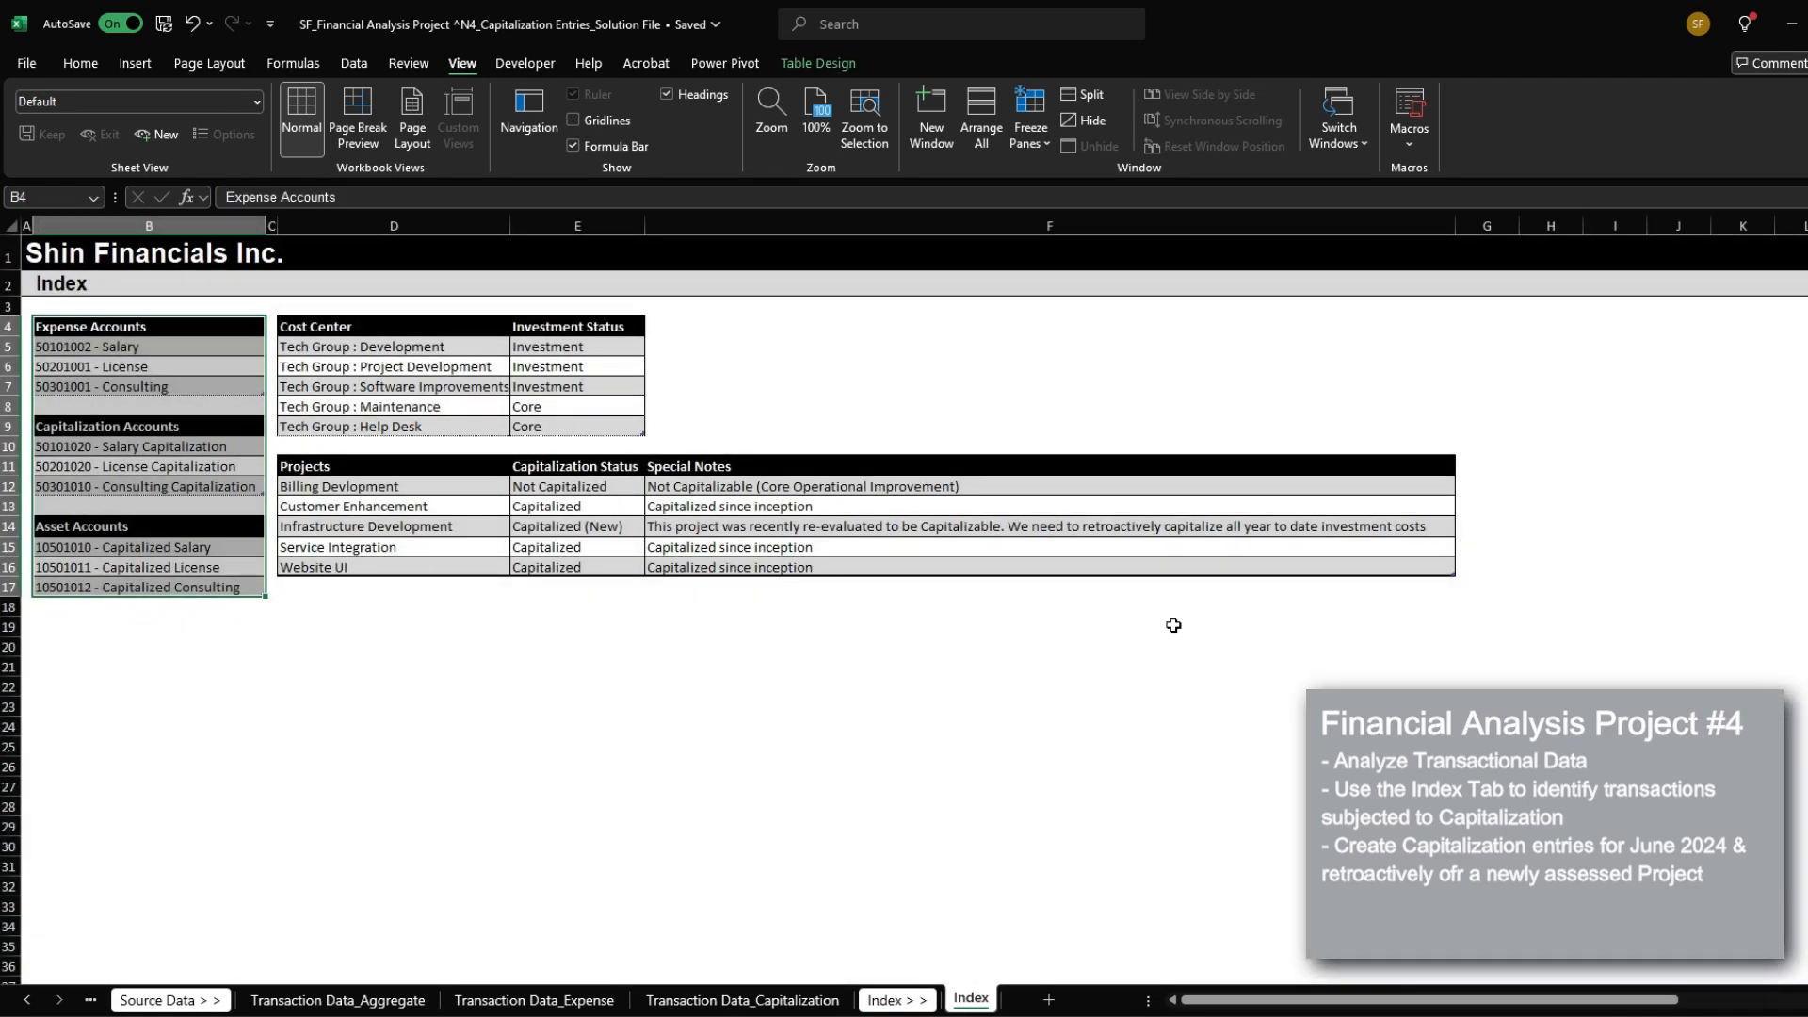
pyautogui.hotkey('ctrl', 'pageup')
pyautogui.hotkey('ctrl', 'pageup')
pyautogui.hotkey('ctrl', 'pageup')
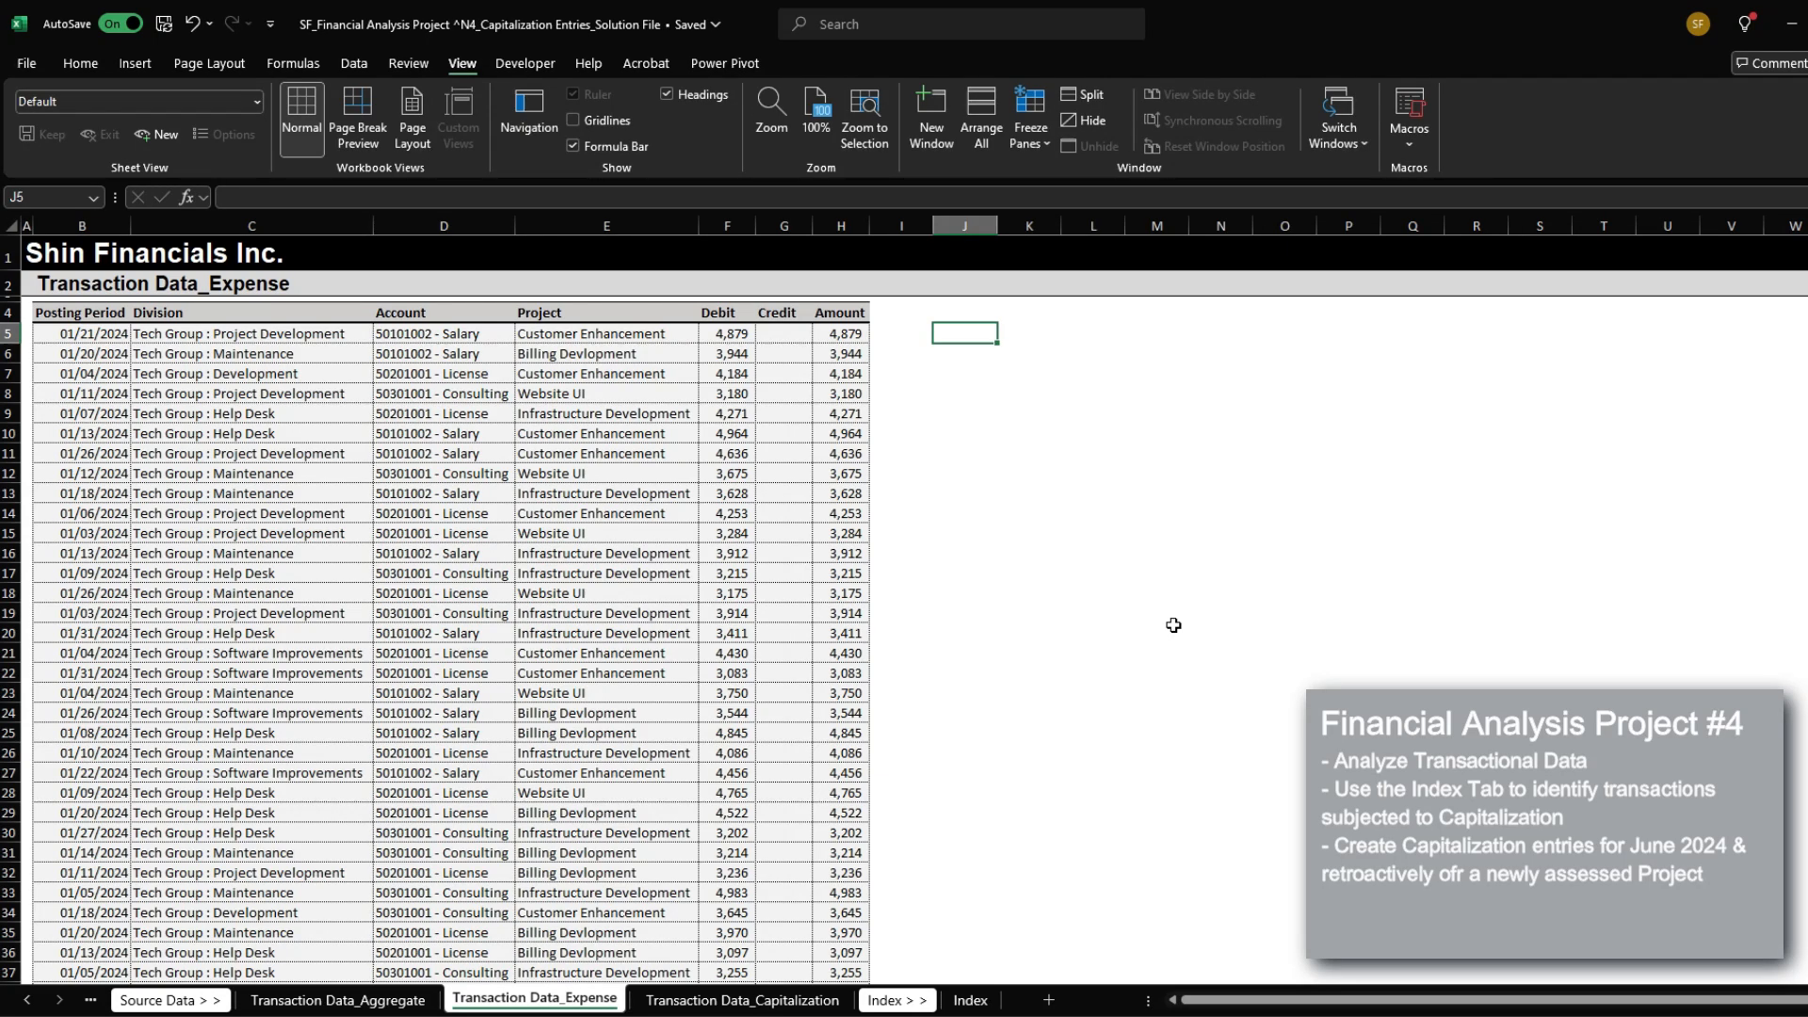
# Step: Examine the expense, capitalization and asset account lists in B4:B17 on the Index sheet
pyautogui.hotkey('ctrl', 'pagedown')
pyautogui.hotkey('ctrl', 'pagedown')
pyautogui.hotkey('ctrl', 'pagedown')
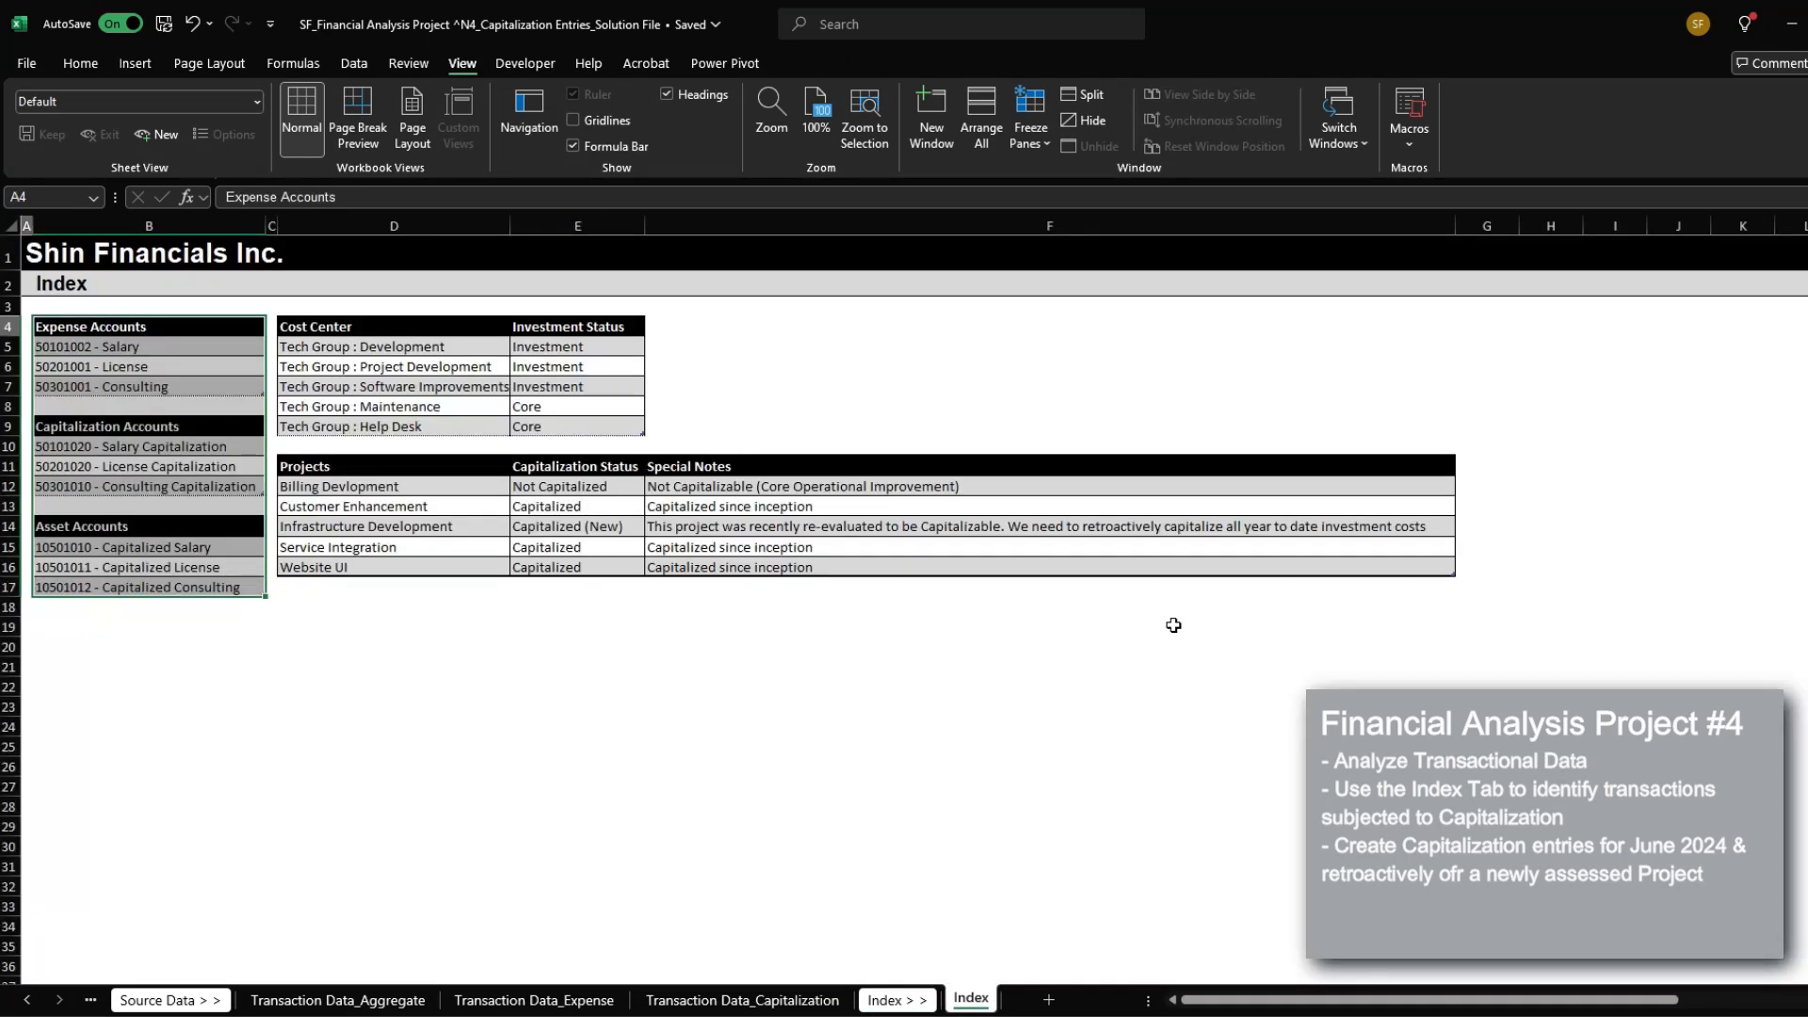
pyautogui.hotkey('ctrl', 'shift', 'Down')
pyautogui.hotkey('ctrl', 'shift', 'Down')
pyautogui.hotkey('ctrl', 'shift', 'Down')
pyautogui.hotkey('ctrl', 'shift', 'Down')
pyautogui.hotkey('ctrl', 'shift', 'Down')
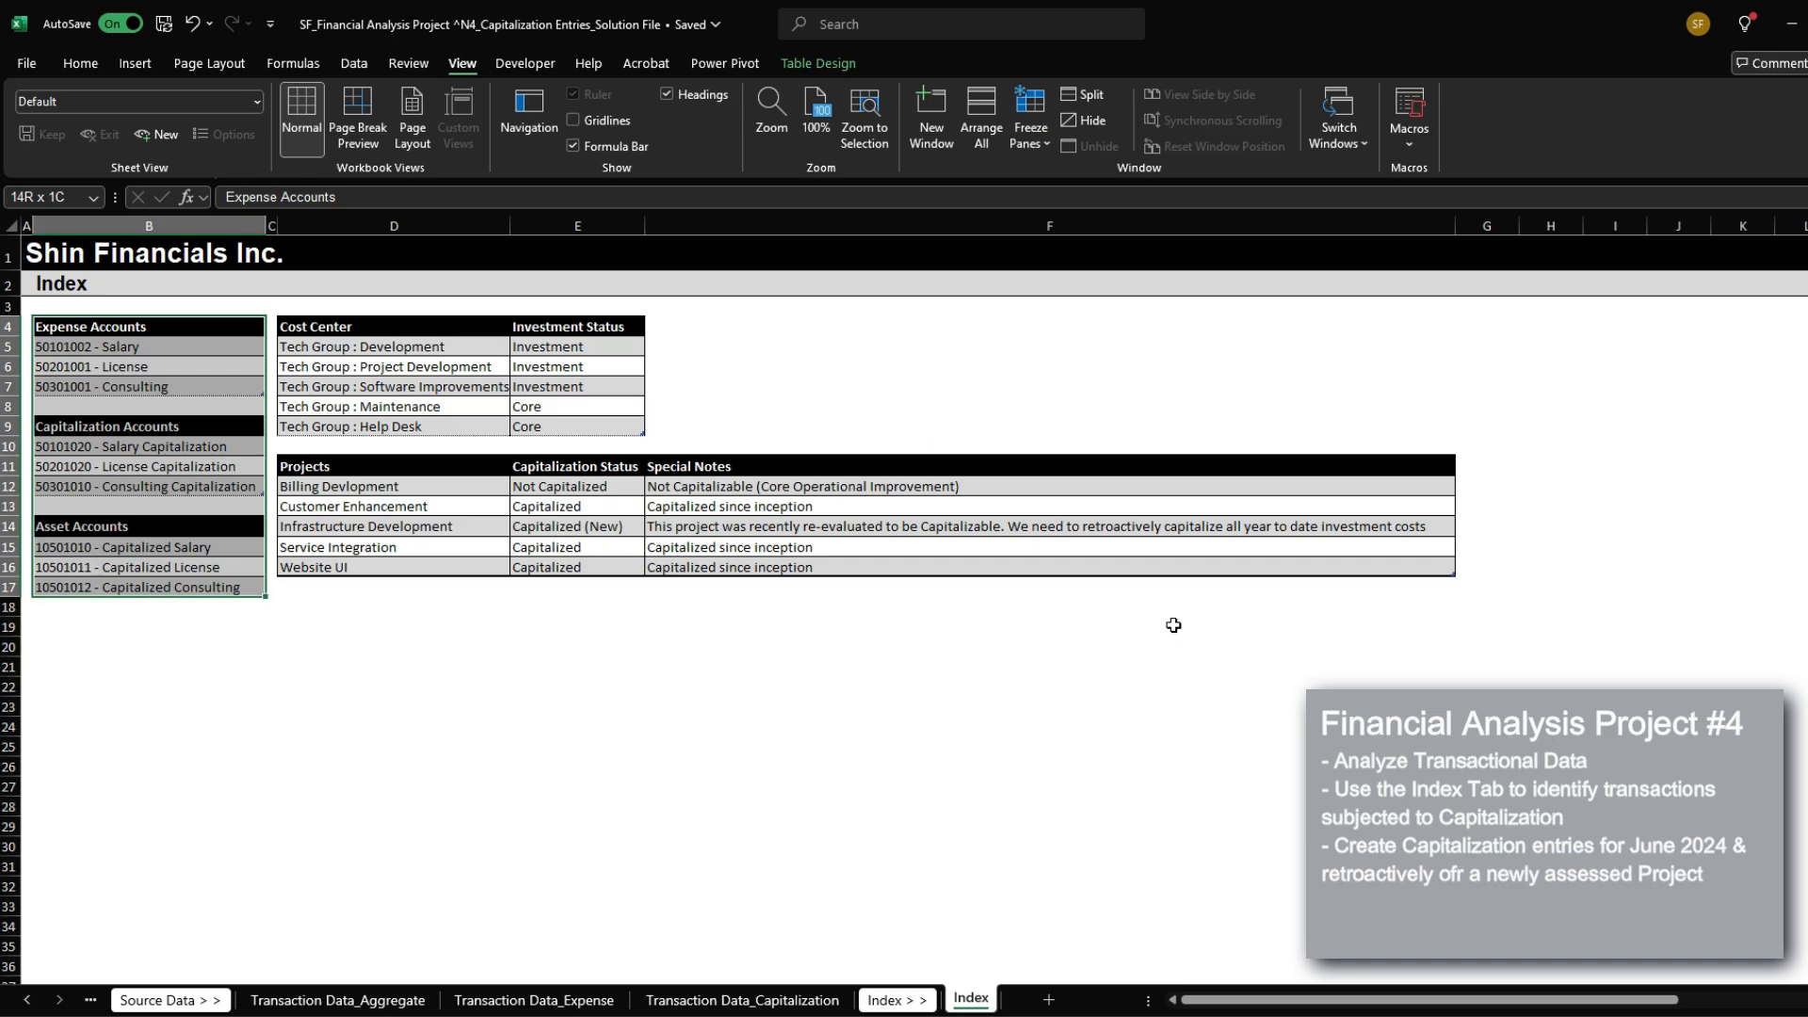
# Step: Review the empty CSV_Capitalization template and the existing entries on the Transaction Data_Capitalization sheet
pyautogui.hotkey('ctrl', 'pageup')
pyautogui.hotkey('ctrl', 'pageup')
pyautogui.hotkey('ctrl', 'pageup')
pyautogui.hotkey('ctrl', 'pageup')
pyautogui.hotkey('ctrl', 'pageup')
pyautogui.hotkey('ctrl', 'pageup')
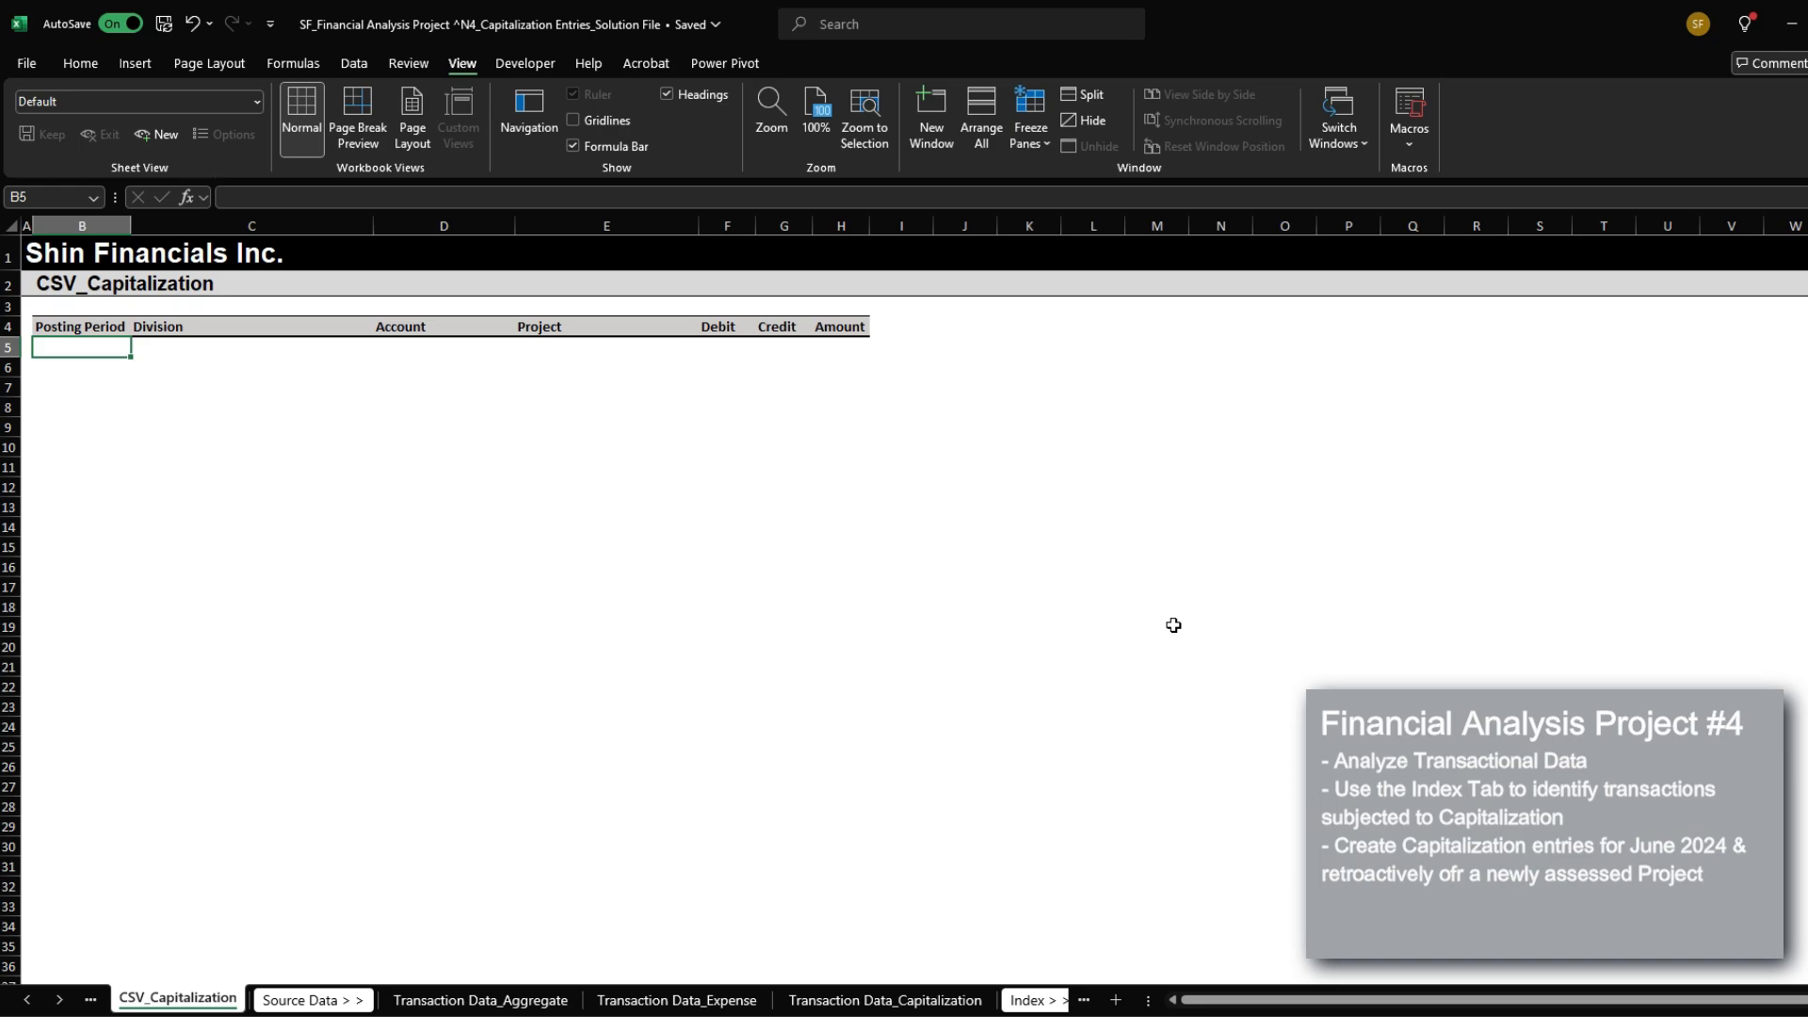
pyautogui.hotkey('ctrl', 'pagedown')
pyautogui.hotkey('ctrl', 'pagedown')
pyautogui.hotkey('ctrl', 'pagedown')
pyautogui.hotkey('ctrl', 'pagedown')
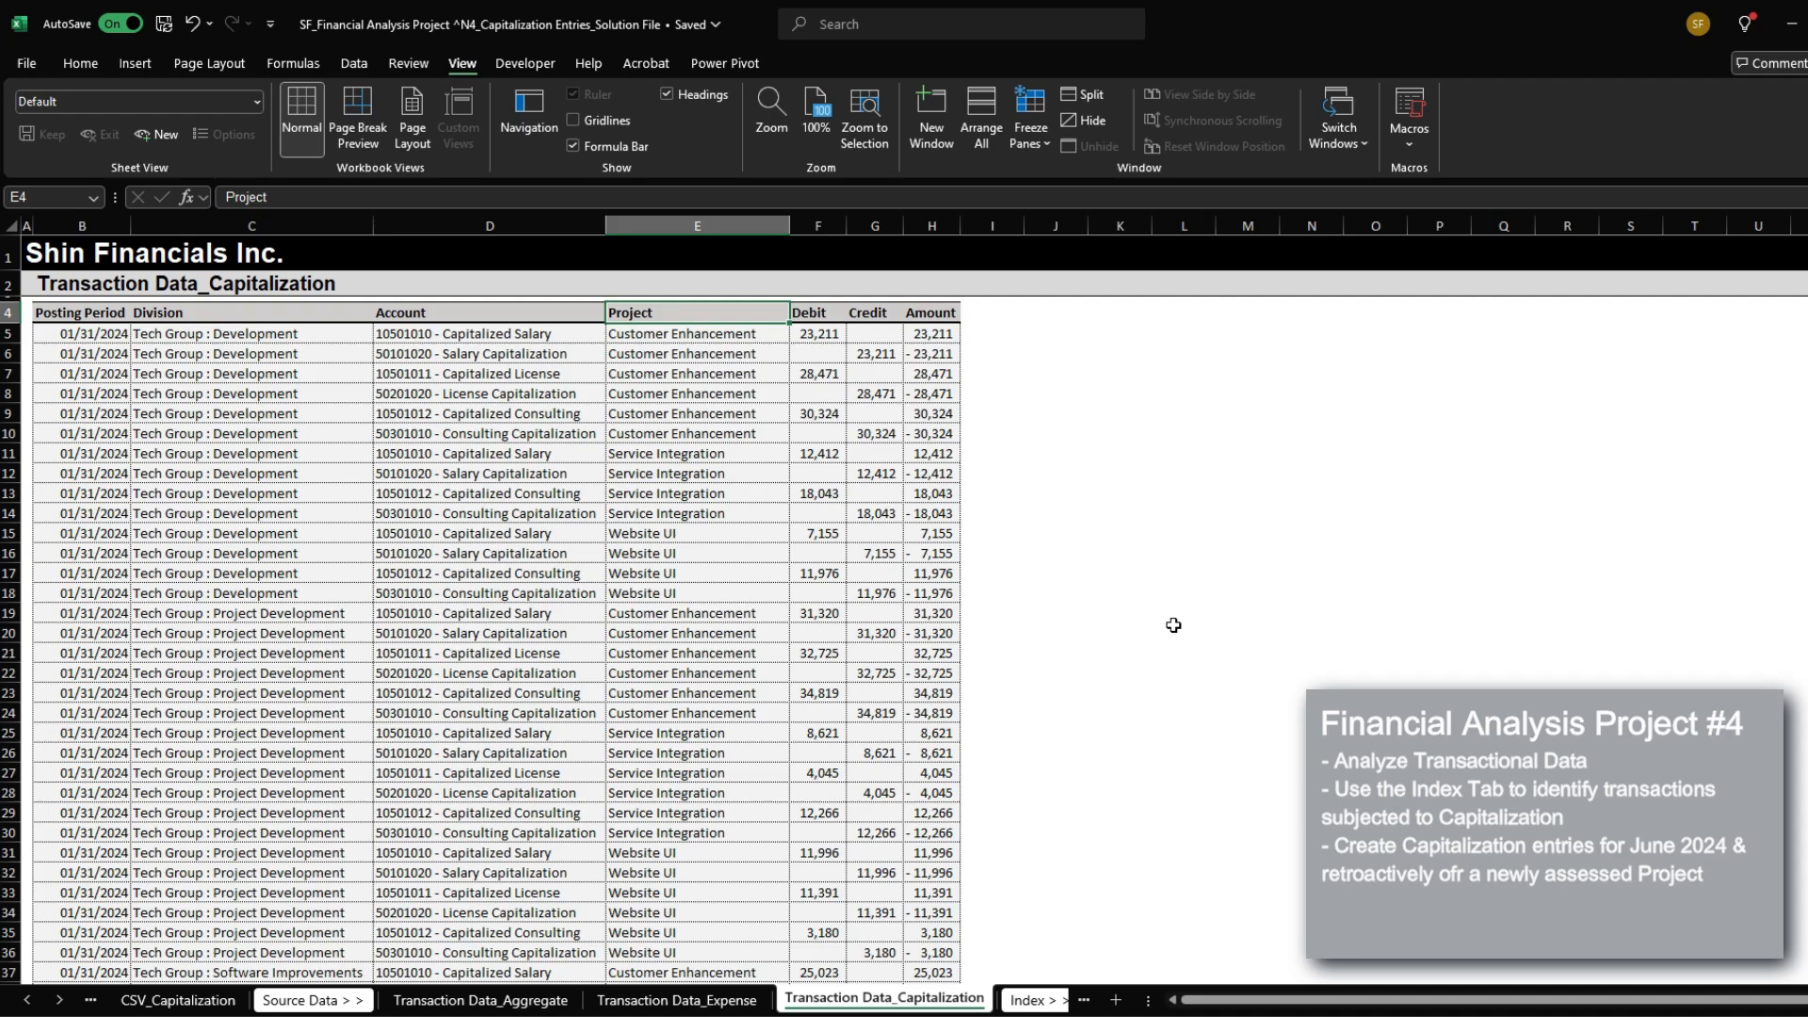
# Step: Examine the first credit entry in row 6 of Transaction Data_Capitalization, from its account through its amount
pyautogui.press('Down')
pyautogui.press('Left')
pyautogui.press('Left')
pyautogui.press('Left')
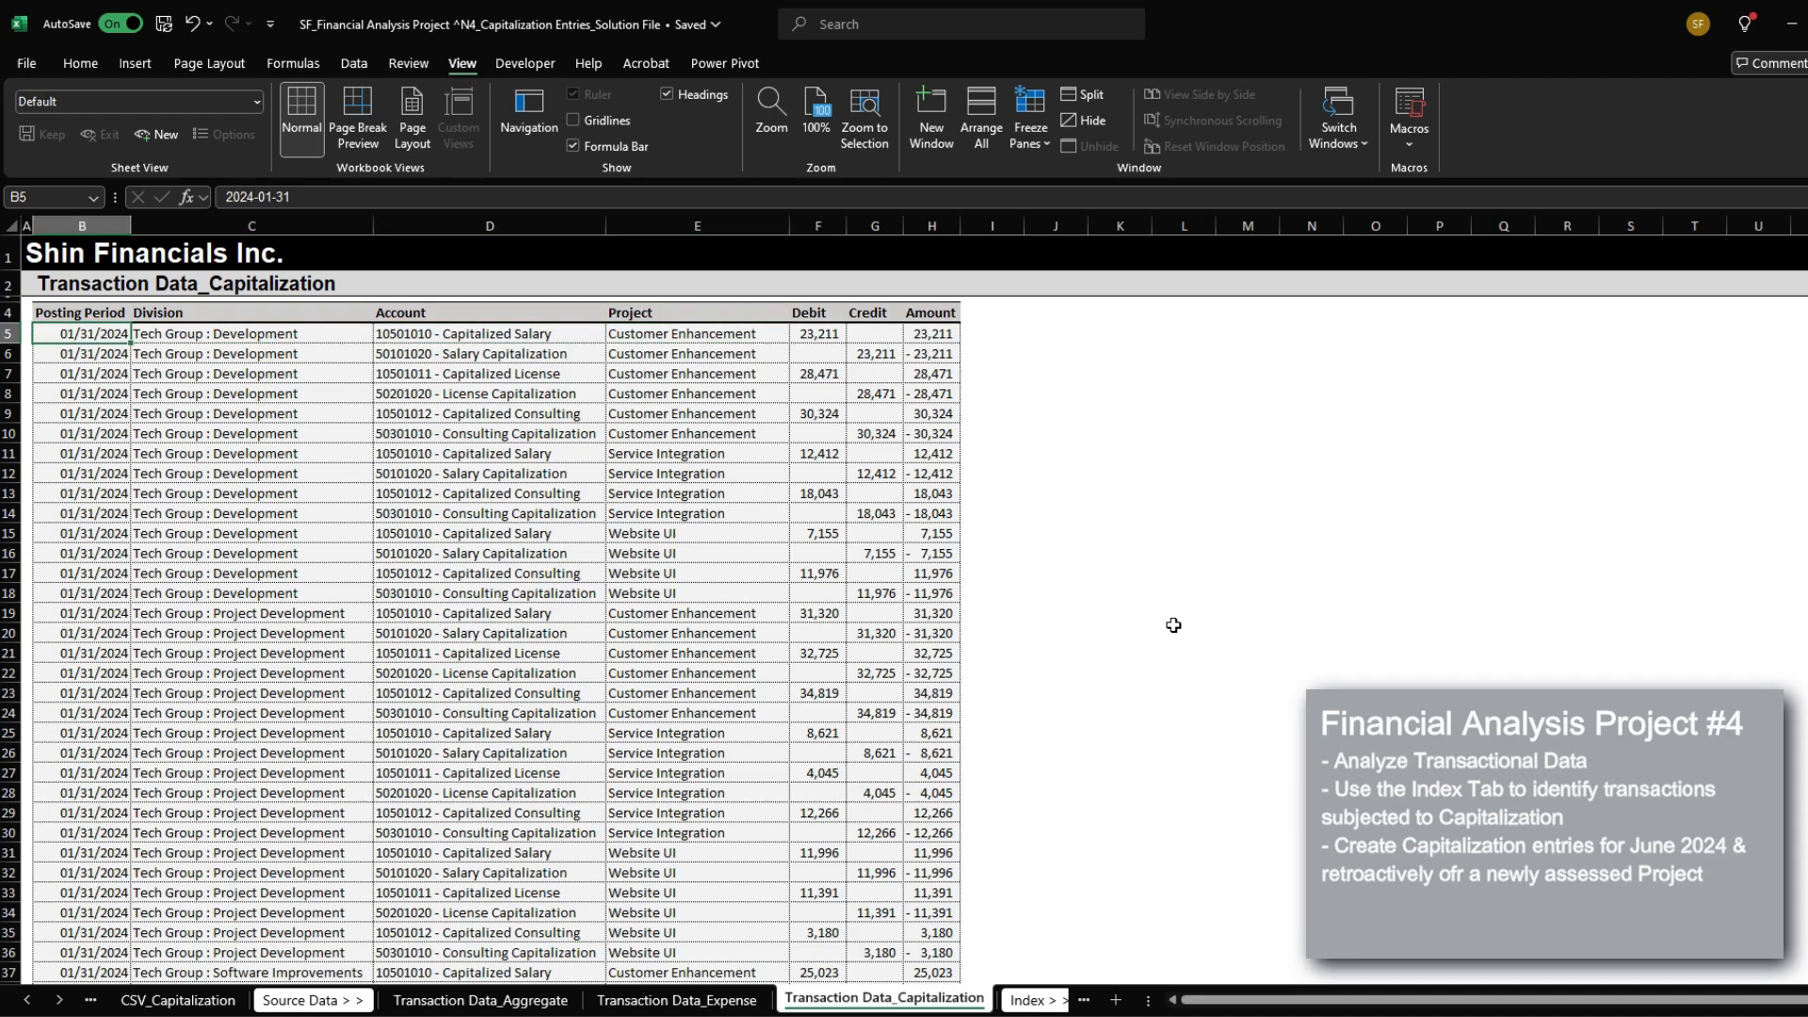
pyautogui.press('Down')
pyautogui.hotkey('ctrl', 'shift', 'Right')
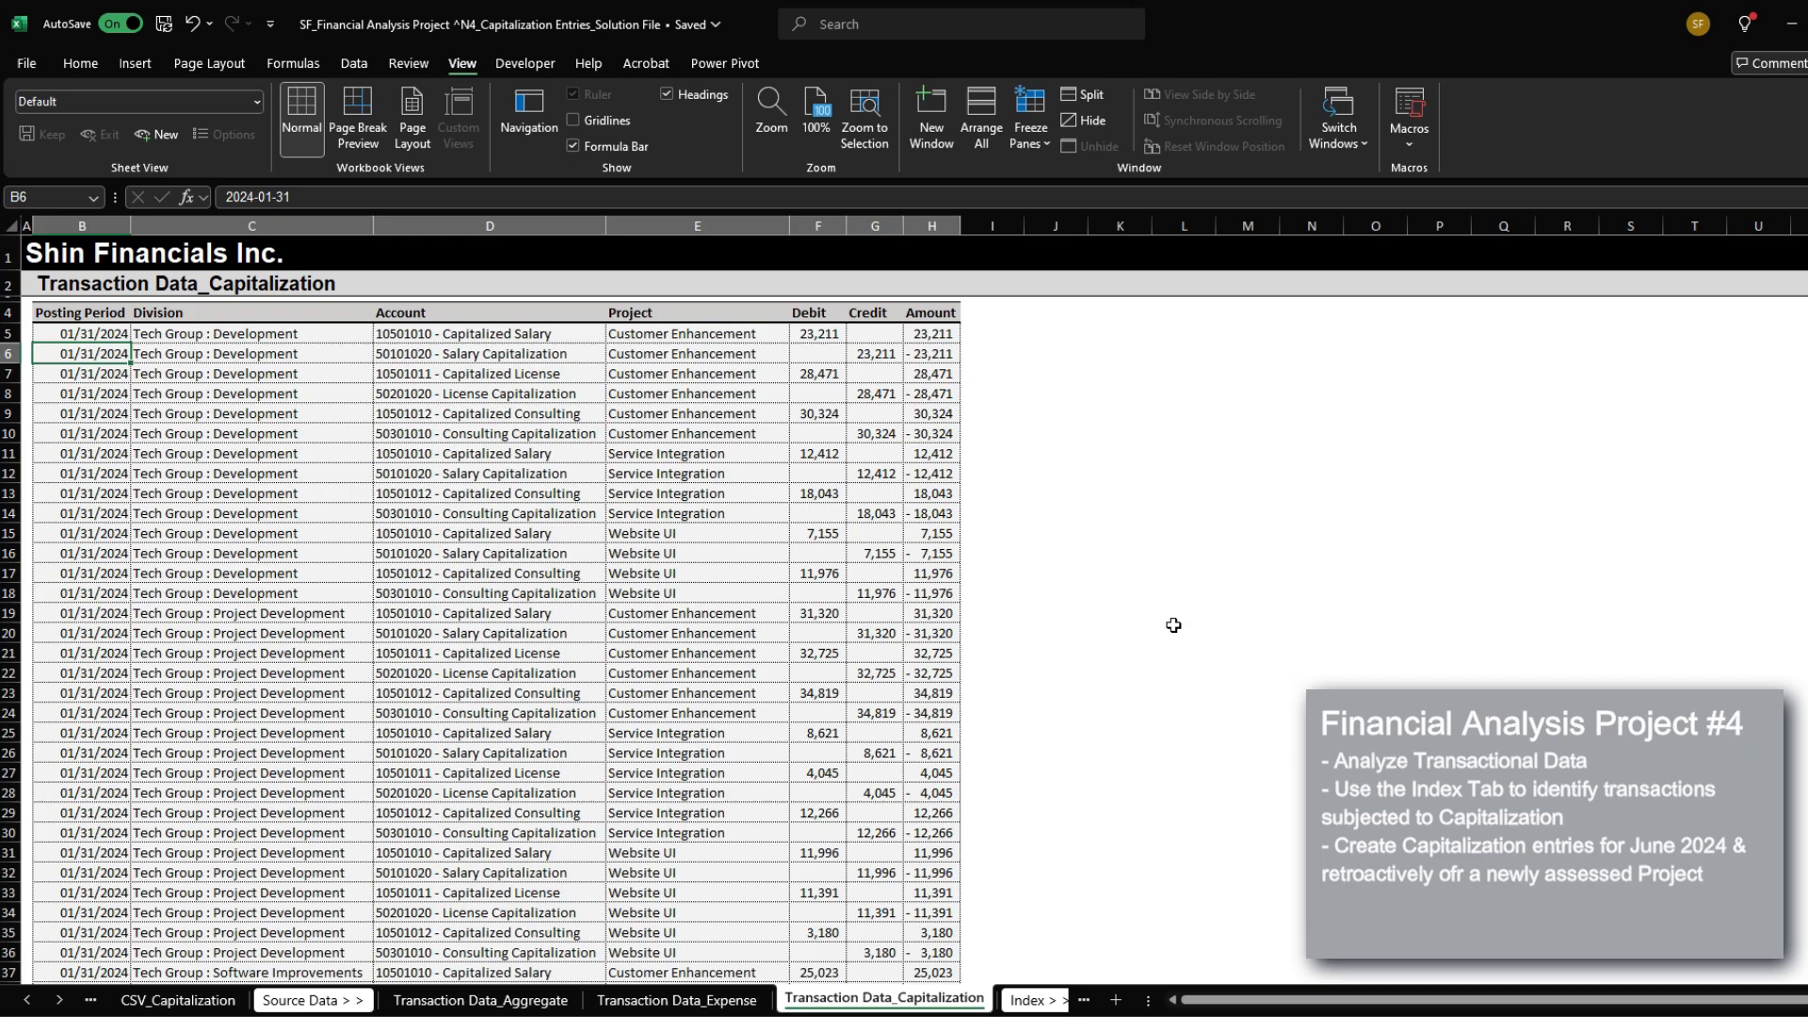
pyautogui.press('Right')
pyautogui.press('Right')
pyautogui.press('Right')
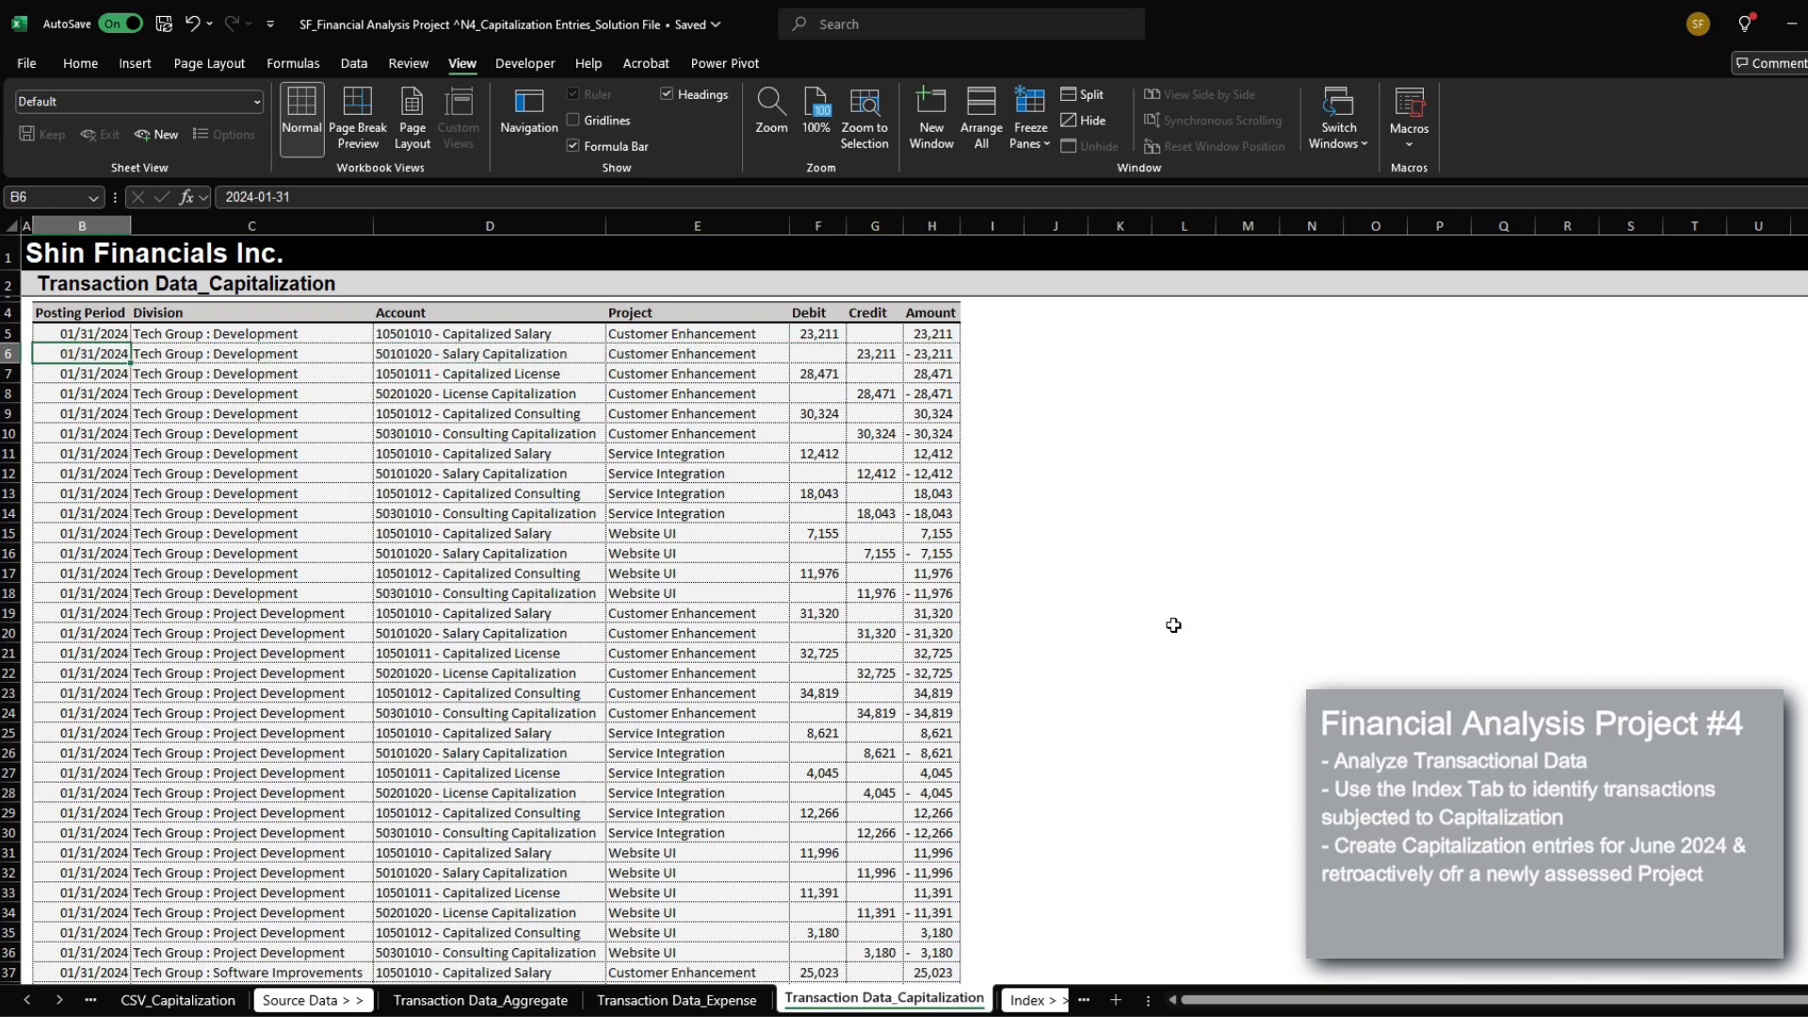
pyautogui.press('Right')
pyautogui.press('Right')
pyautogui.press('Left')
pyautogui.press('Left')
pyautogui.press('Left')
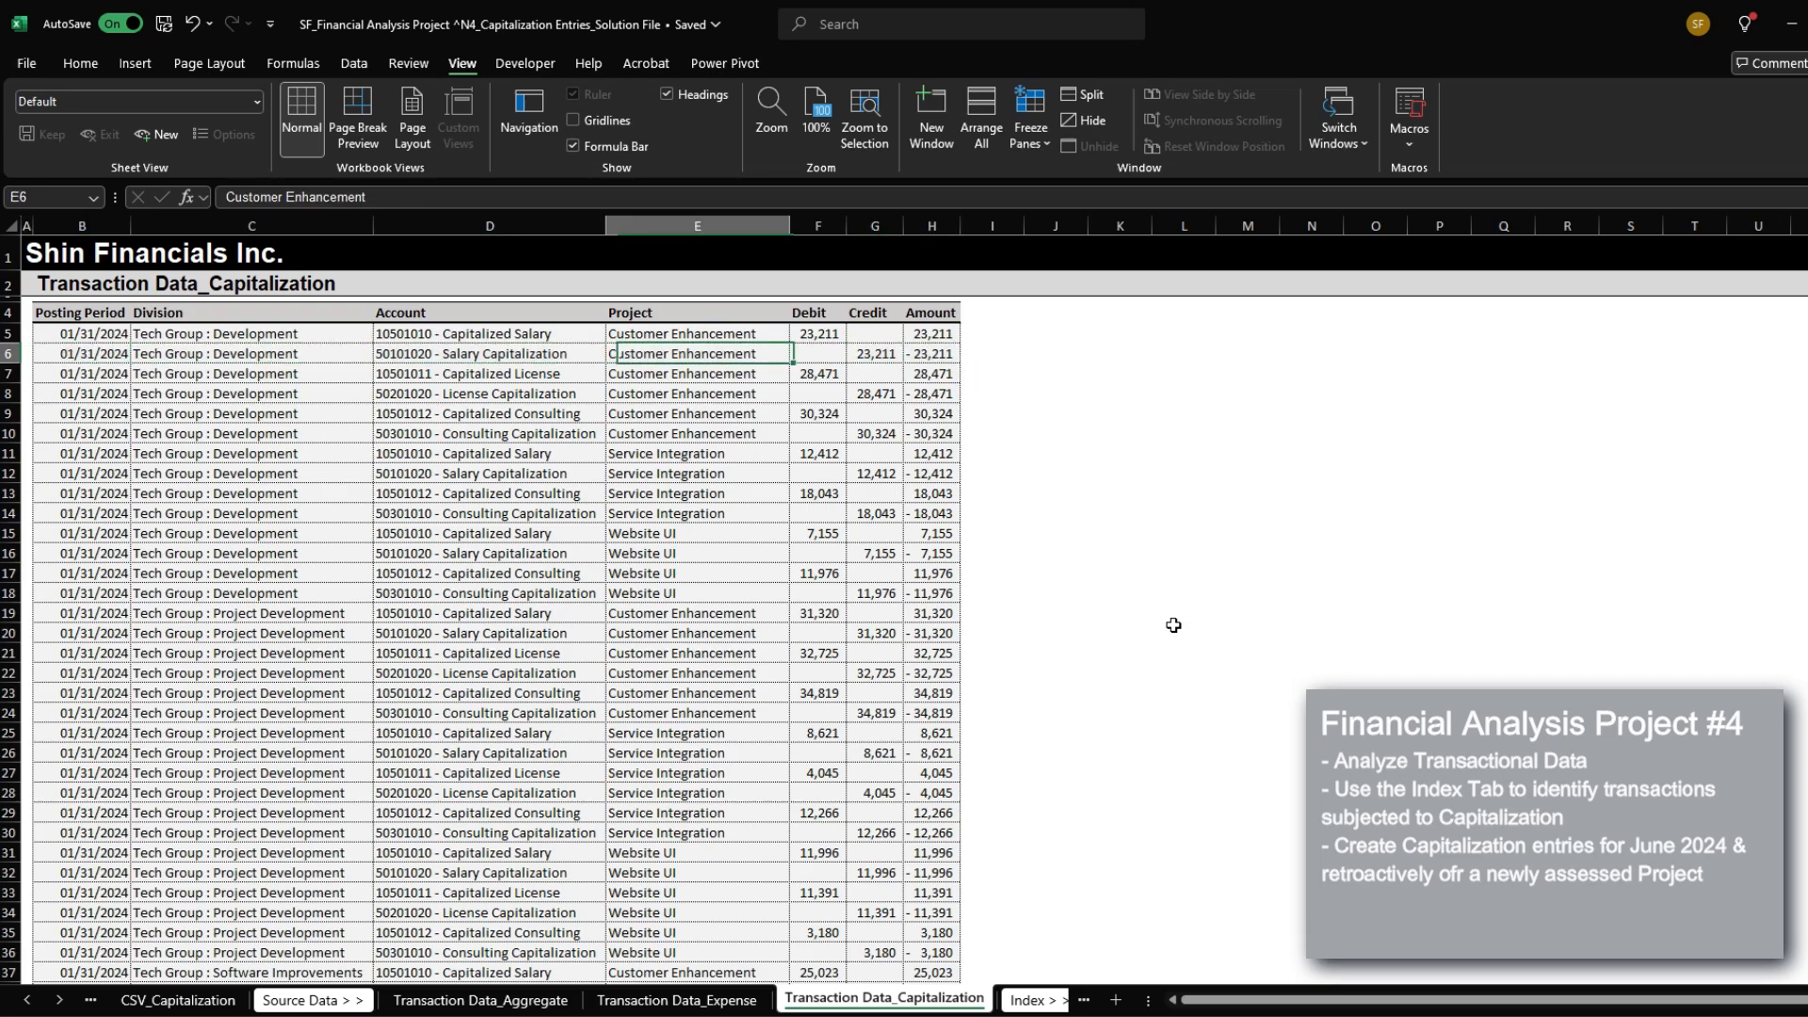
pyautogui.hotkey('shift', 'Right')
pyautogui.hotkey('shift', 'Right')
pyautogui.hotkey('shift', 'Right')
pyautogui.hotkey('shift', 'Right')
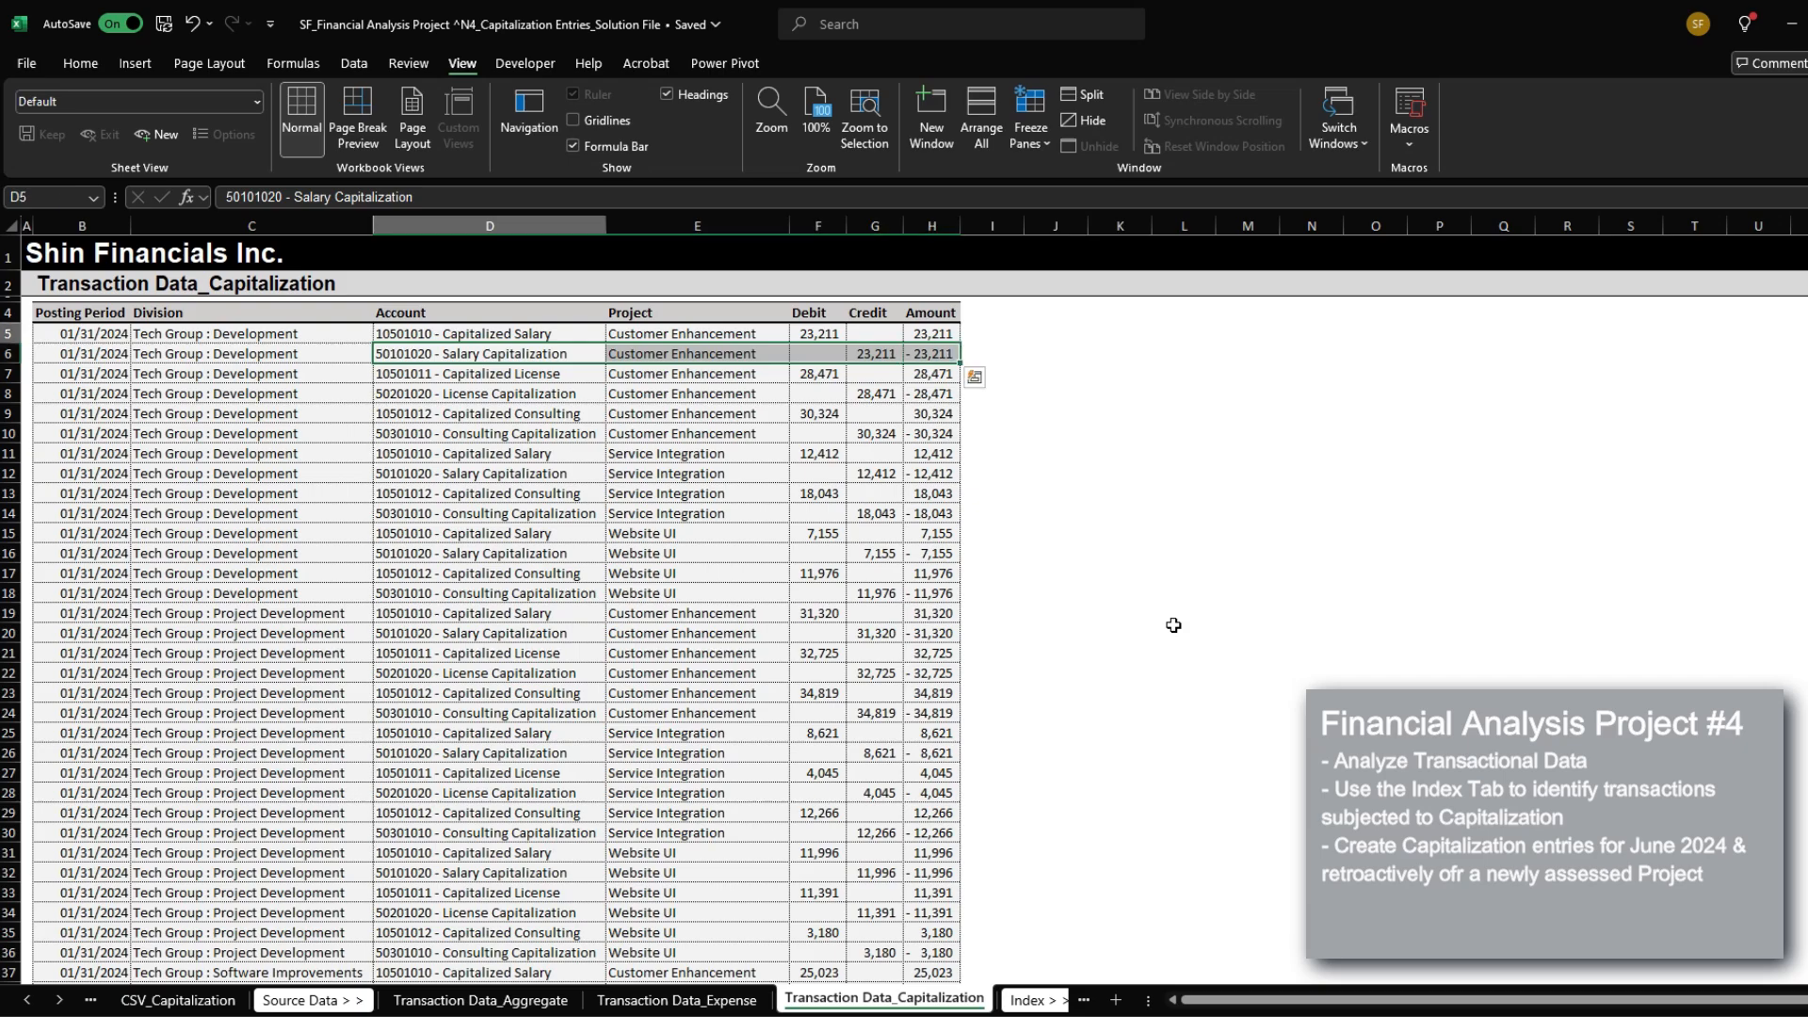
# Step: Examine the matching debit entry in row 5, highlighting its account, project and debit cells D5:F5
pyautogui.press('Up')
pyautogui.press('Right')
pyautogui.press('Right')
pyautogui.press('Left')
pyautogui.press('Left')
pyautogui.hotkey('shift', 'Right')
pyautogui.hotkey('shift', 'Right')
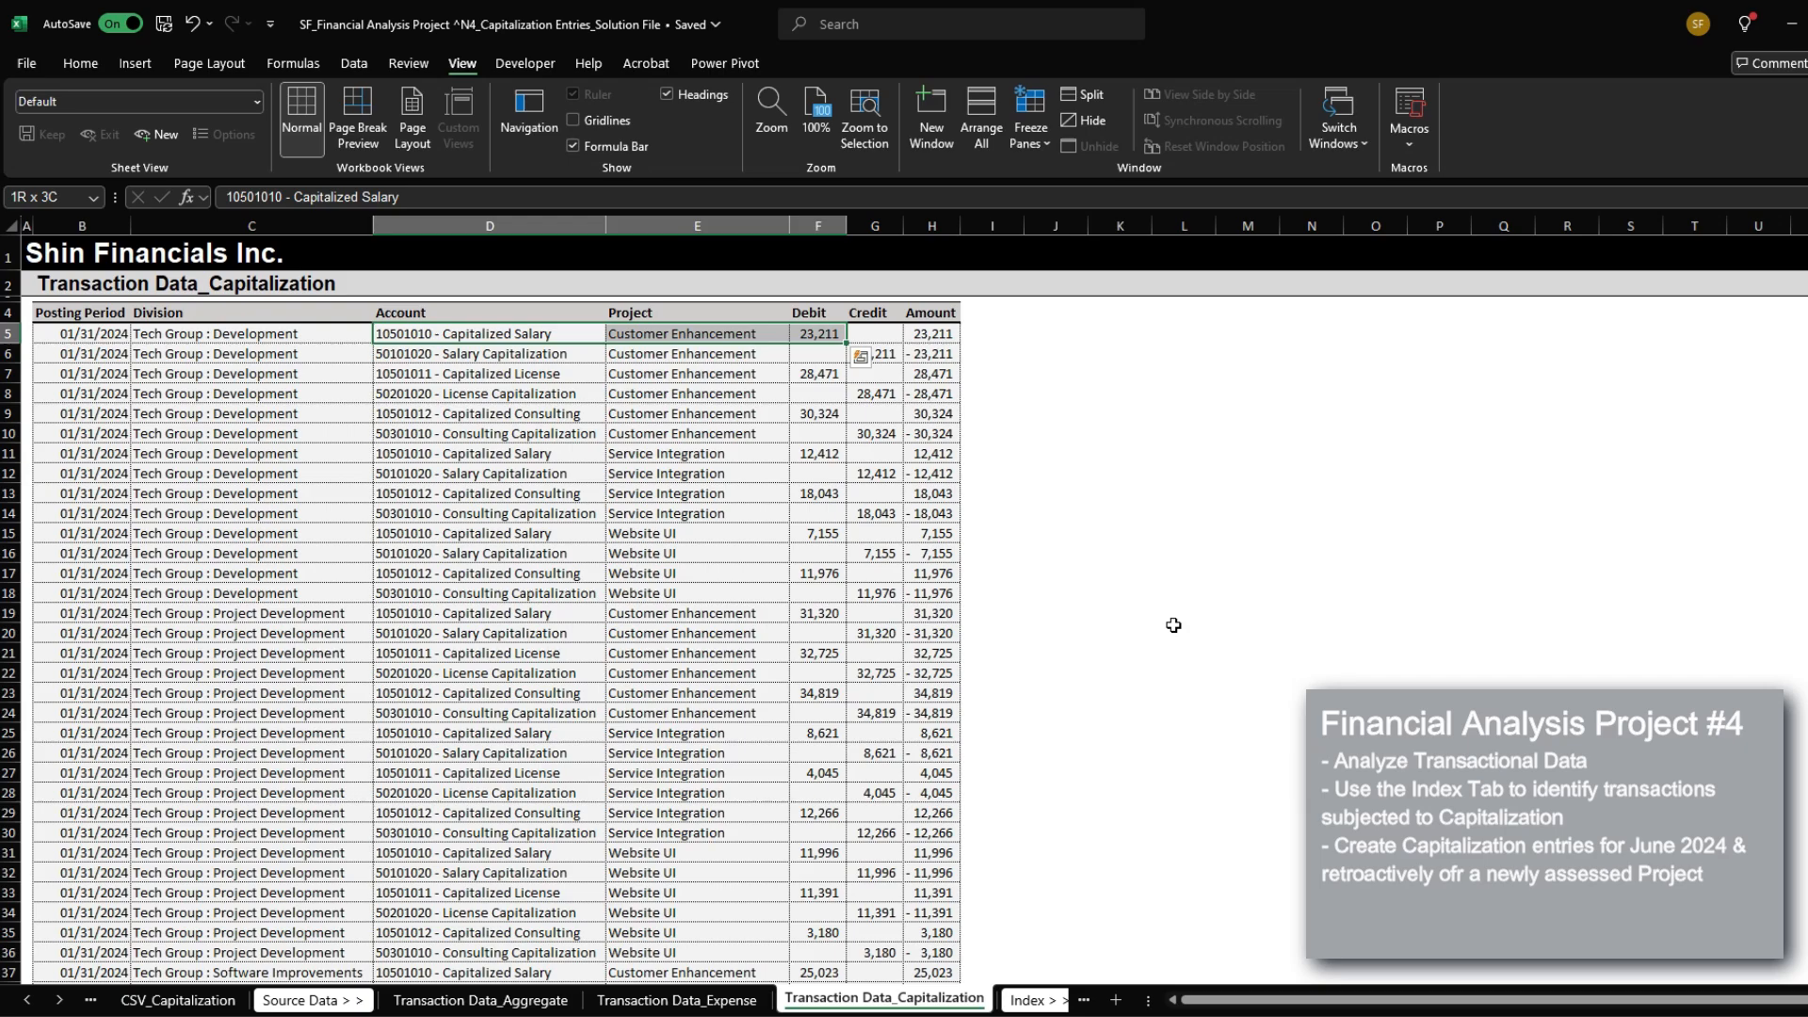
# Step: Narrow column I on the Transaction Data_Expense sheet to a width of 1
pyautogui.hotkey('ctrl', 'pageup')
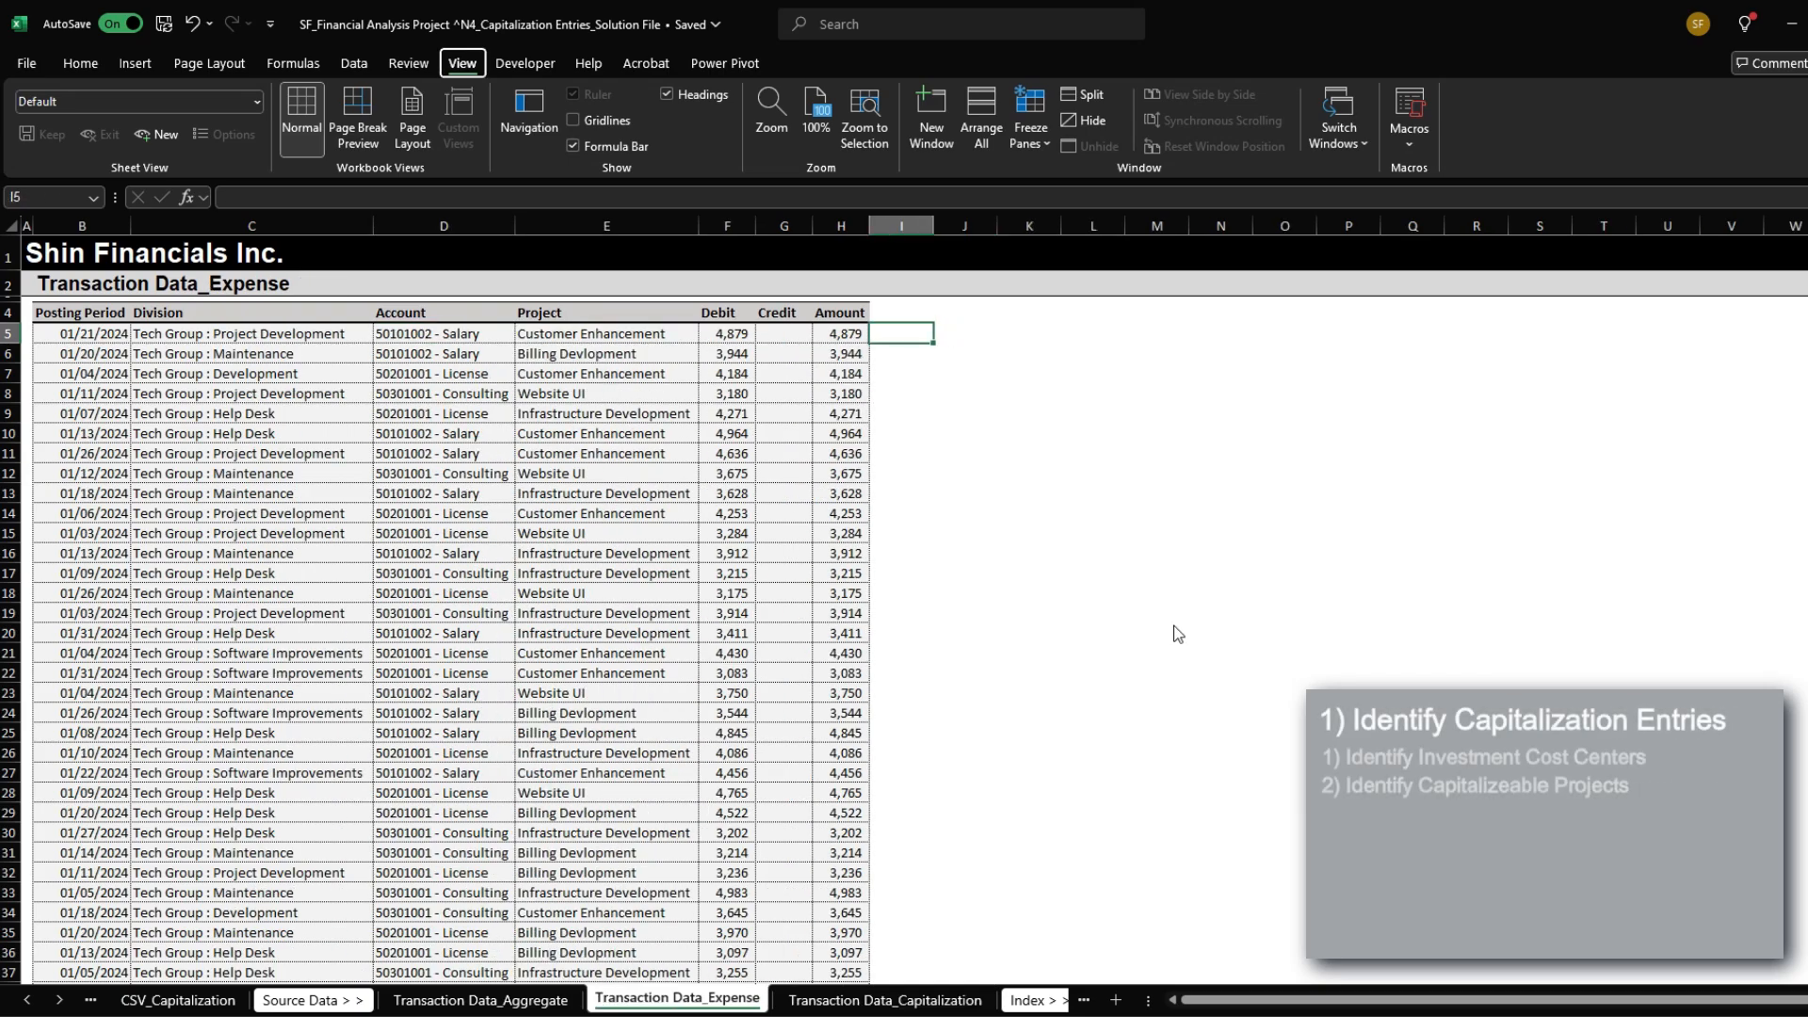
pyautogui.hotkey('alt', 'h')
pyautogui.write('ow1')
pyautogui.press('Return')
# Step: Review the expense table's headers and first rows, ending at the empty cell J4
pyautogui.press('Up')
pyautogui.hotkey('ctrl', 'Left')
pyautogui.hotkey('ctrl', 'Left')
pyautogui.hotkey('ctrl', 'shift', 'Right')
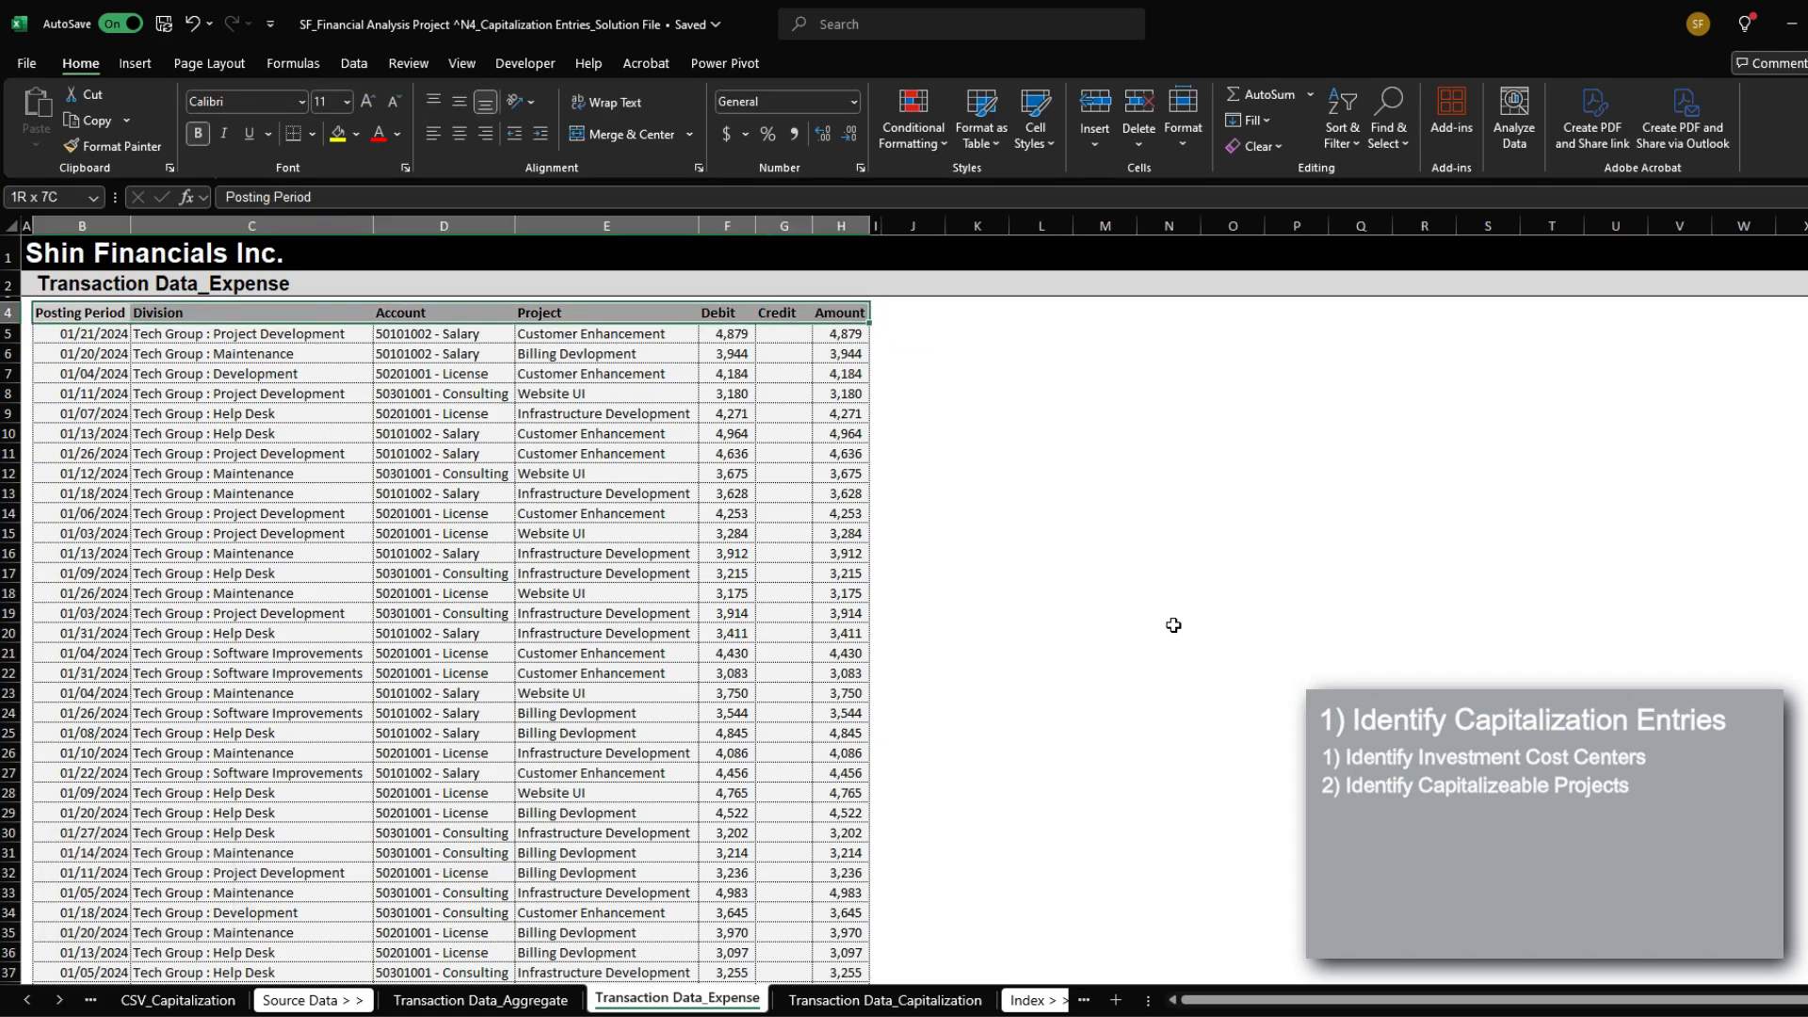
pyautogui.hotkey('shift', 'Down')
pyautogui.hotkey('shift', 'Down')
pyautogui.hotkey('shift', 'Down')
pyautogui.hotkey('shift', 'Down')
pyautogui.hotkey('shift', 'Down')
pyautogui.press('Right')
pyautogui.press('Right')
pyautogui.press('Right')
pyautogui.press('Right')
pyautogui.press('Right')
pyautogui.press('Right')
pyautogui.press('Right')
pyautogui.press('Right')
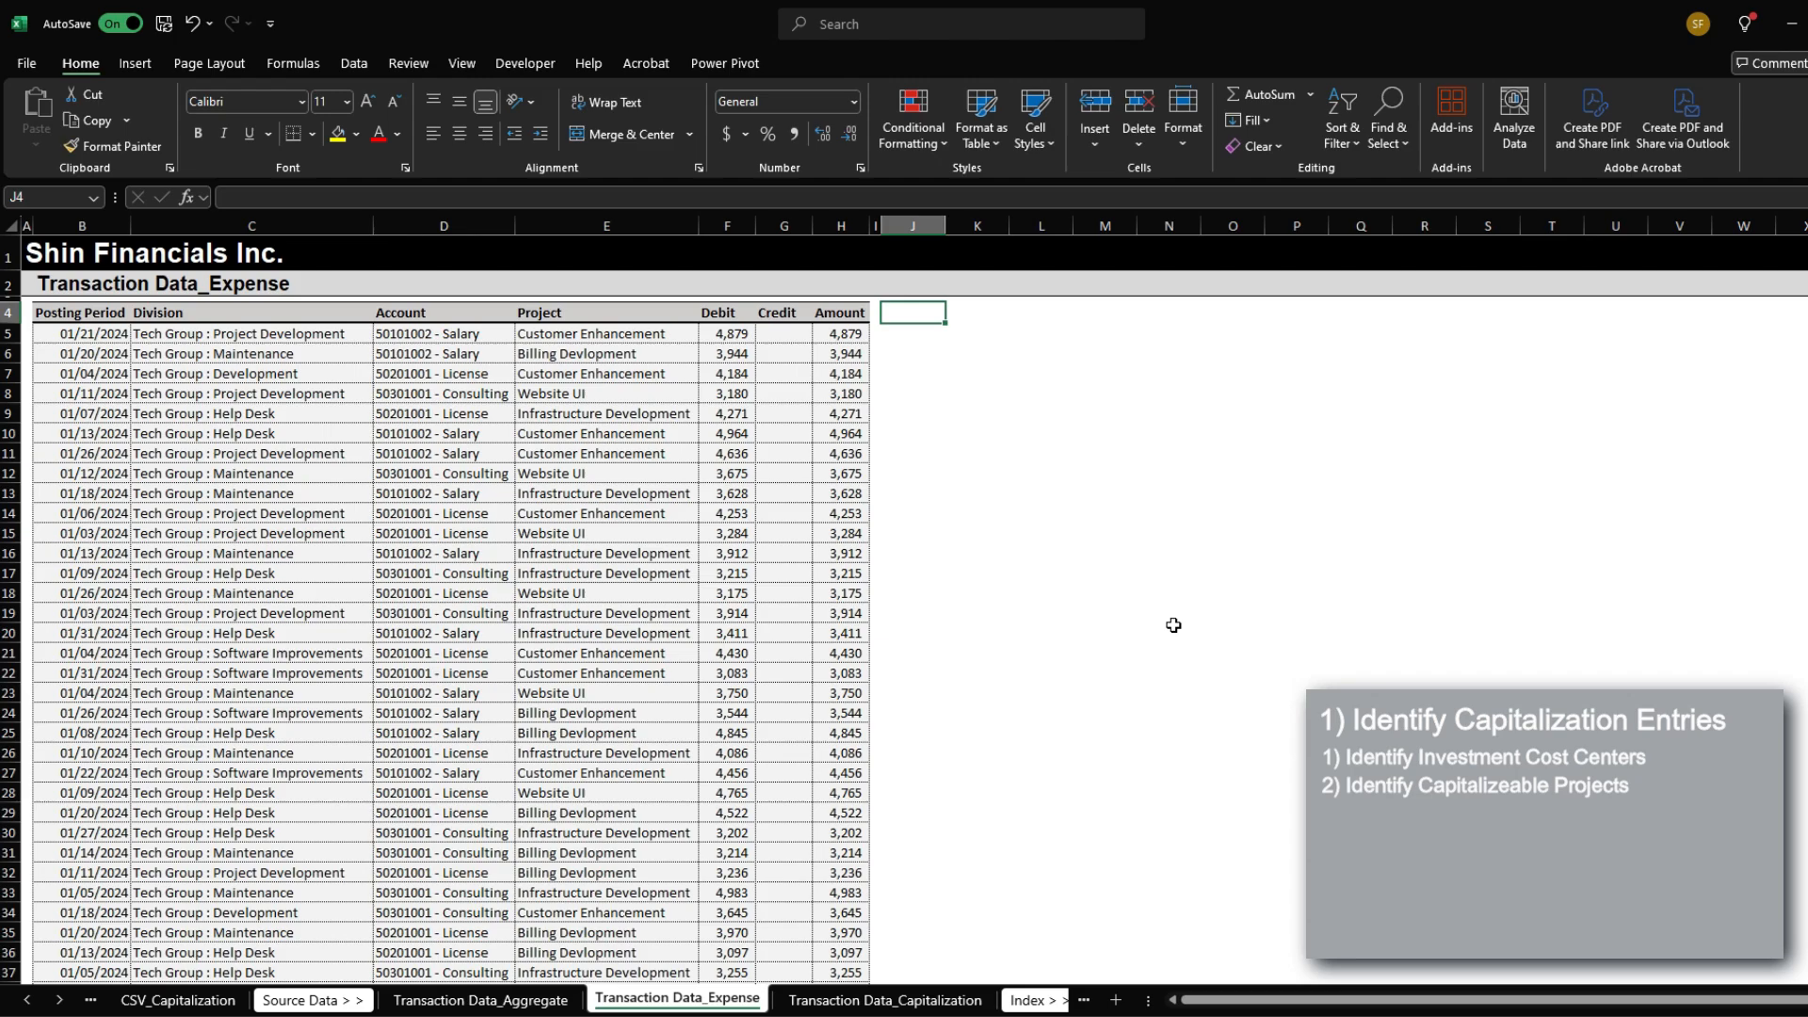
# Step: Examine the cost centers' investment statuses and the projects' capitalization statuses on the Index sheet
pyautogui.hotkey('ctrl', 'pagedown')
pyautogui.hotkey('ctrl', 'pagedown')
pyautogui.hotkey('ctrl', 'pagedown')
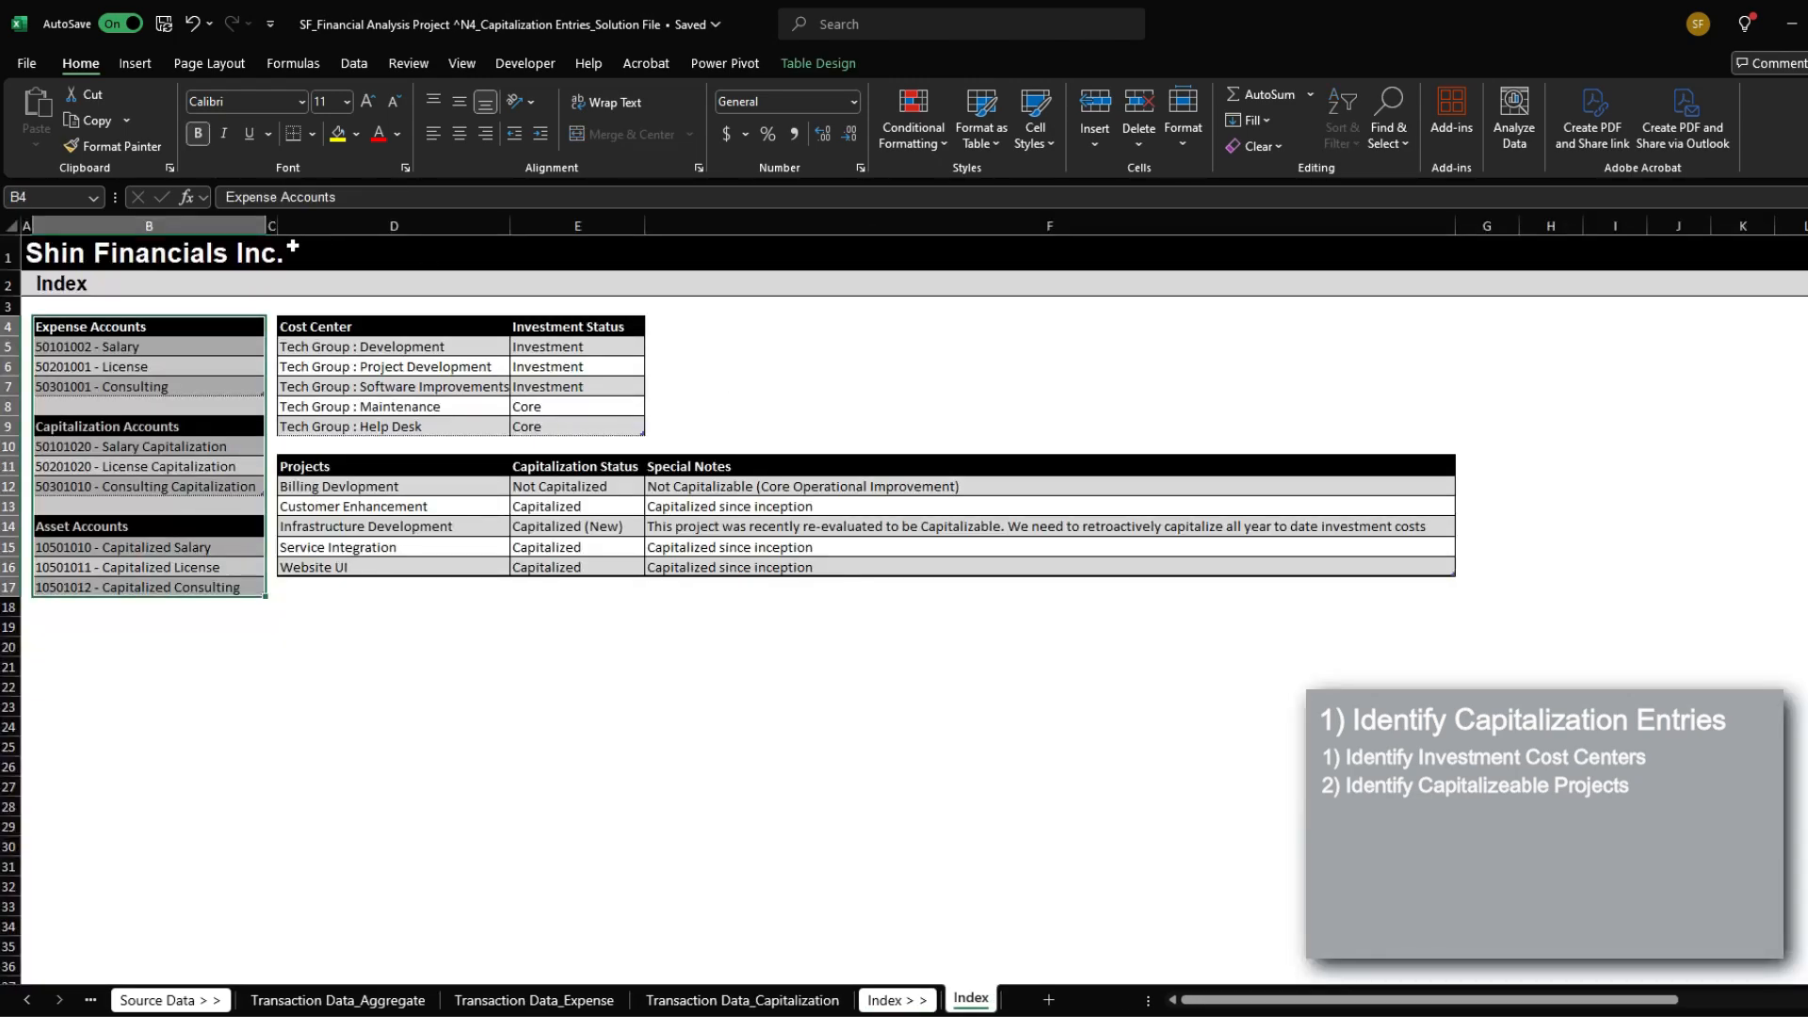
pyautogui.moveTo(424, 355); pyautogui.dragTo(424, 392)
pyautogui.moveTo(563, 346); pyautogui.dragTo(559, 380)
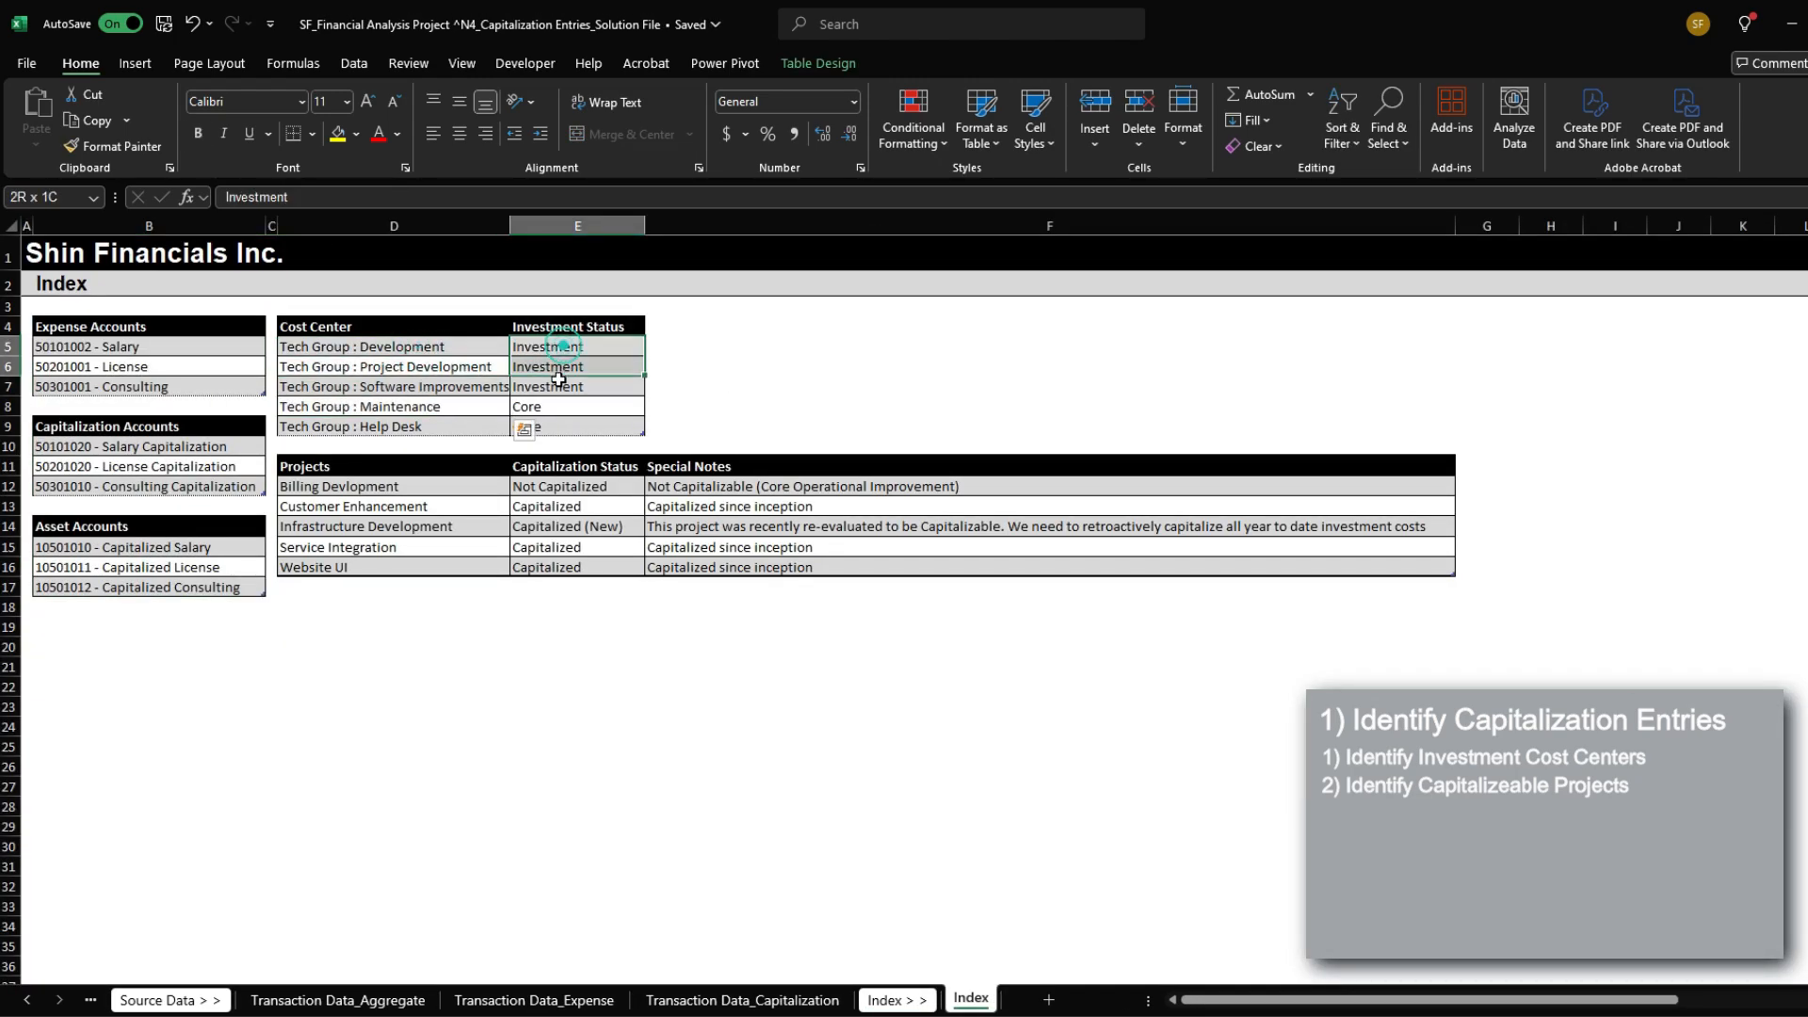
pyautogui.moveTo(323, 466); pyautogui.dragTo(676, 559)
pyautogui.moveTo(562, 488); pyautogui.dragTo(565, 561)
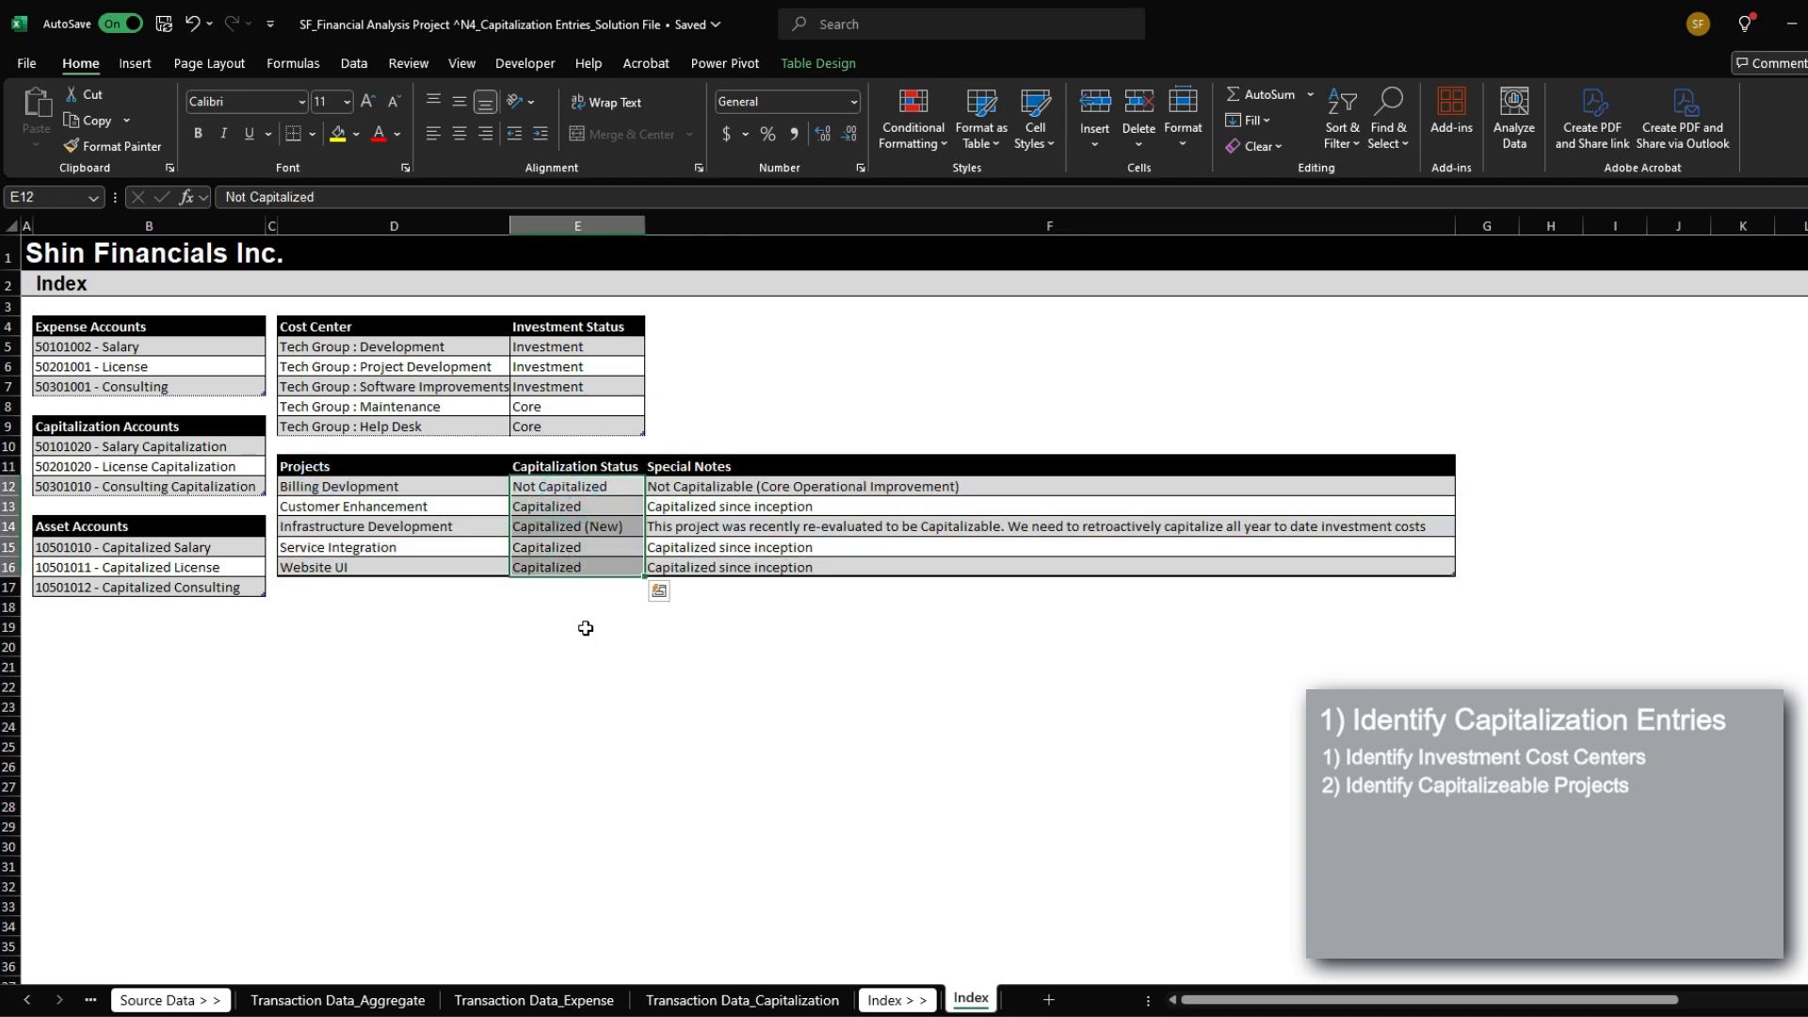
# Step: Copy the Amount header from H4 to J4 on the Transaction Data_Expense sheet
pyautogui.click(544, 1000)
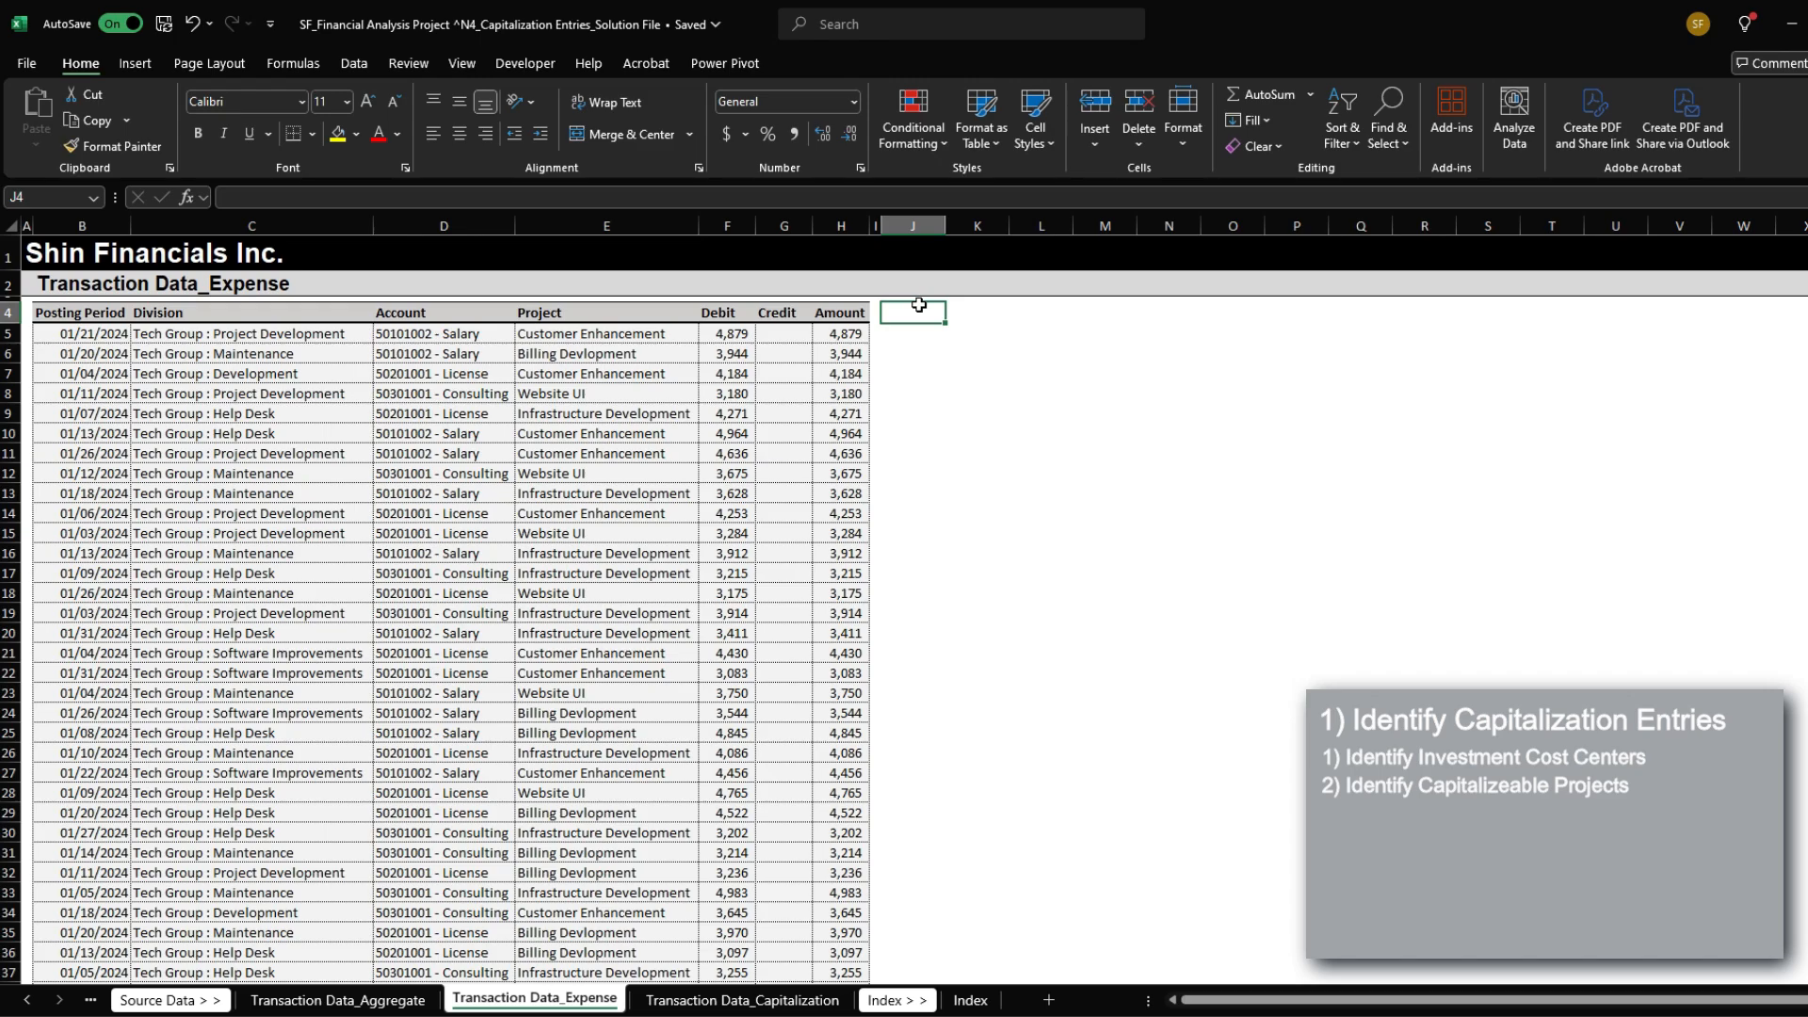
pyautogui.press('Left')
pyautogui.press('Left')
pyautogui.hotkey('ctrl', 'c')
pyautogui.press('Right')
pyautogui.press('Right')
pyautogui.hotkey('ctrl', 'v')
# Step: Format the header cell J4 with a dark fill and white font
pyautogui.hotkey('alt', 'h')
pyautogui.press('h')
pyautogui.press('Right')
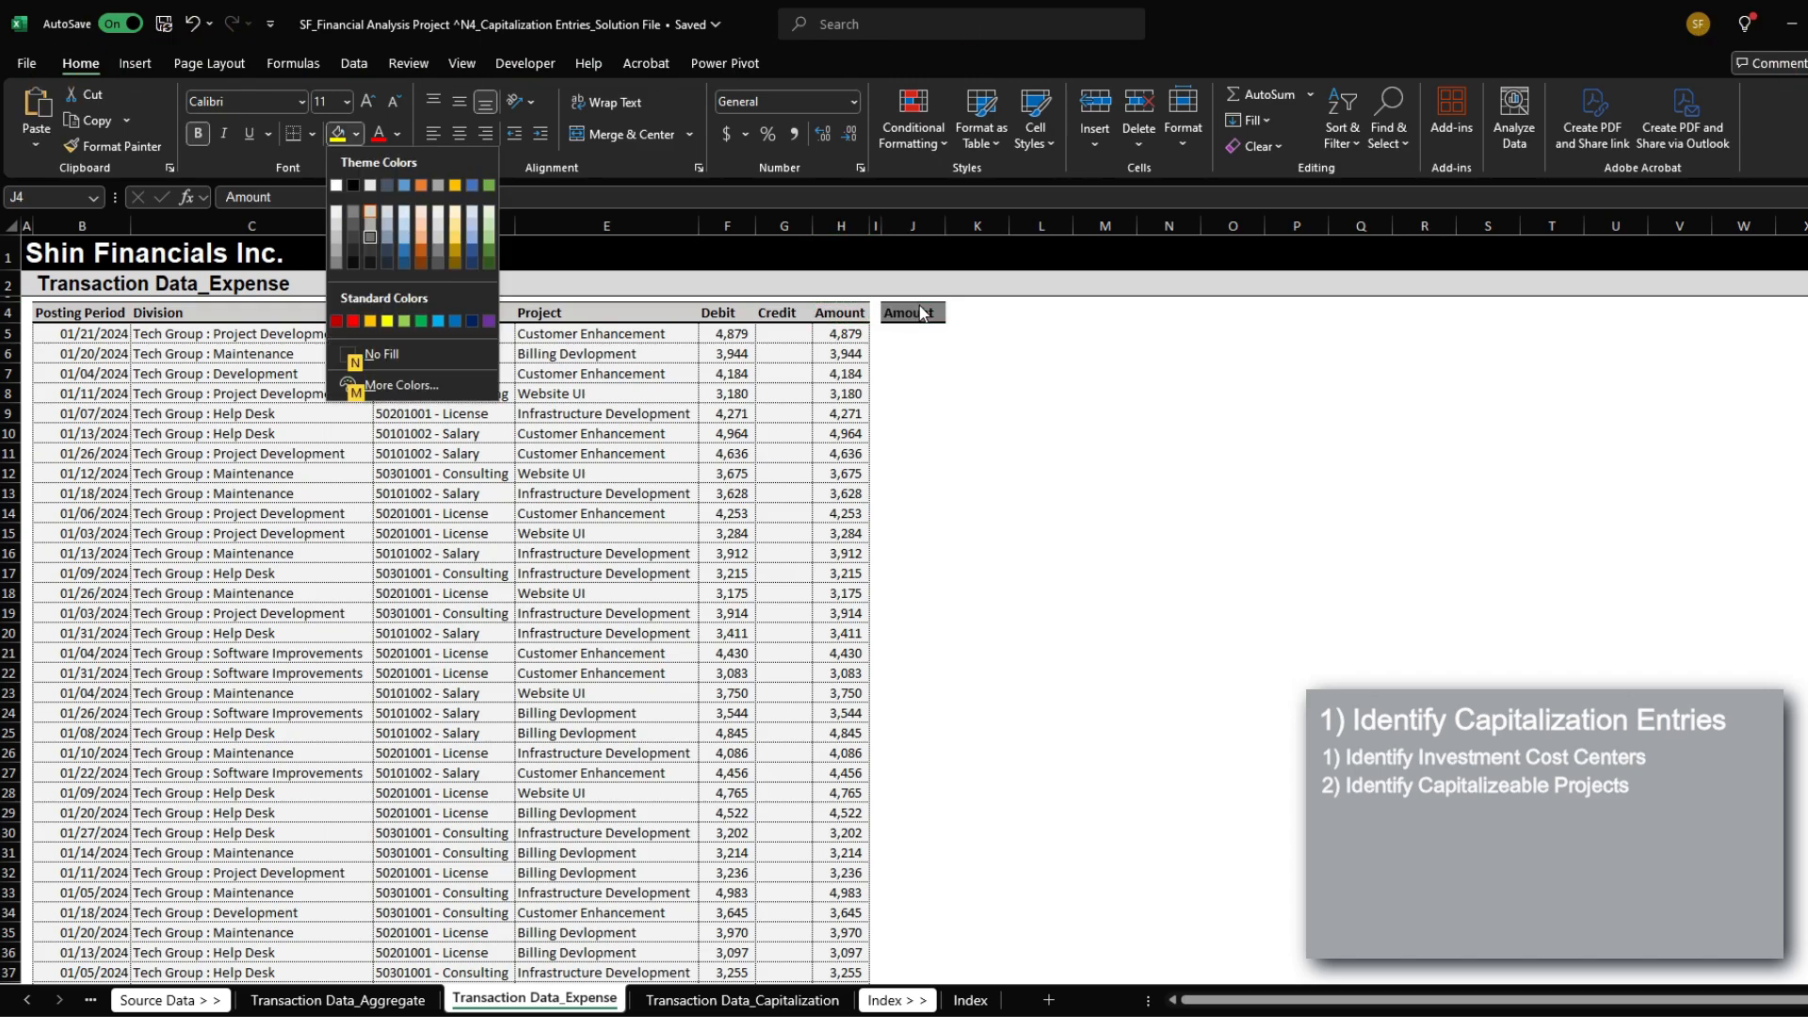
pyautogui.press('Return')
pyautogui.hotkey('alt', 'h')
pyautogui.press('f')
pyautogui.press('c')
pyautogui.press('Down')
pyautogui.press('Return')
# Step: Title the helper header in J4 "Investment", center it and autofit the column width
pyautogui.write('Investment')
pyautogui.press('Return')
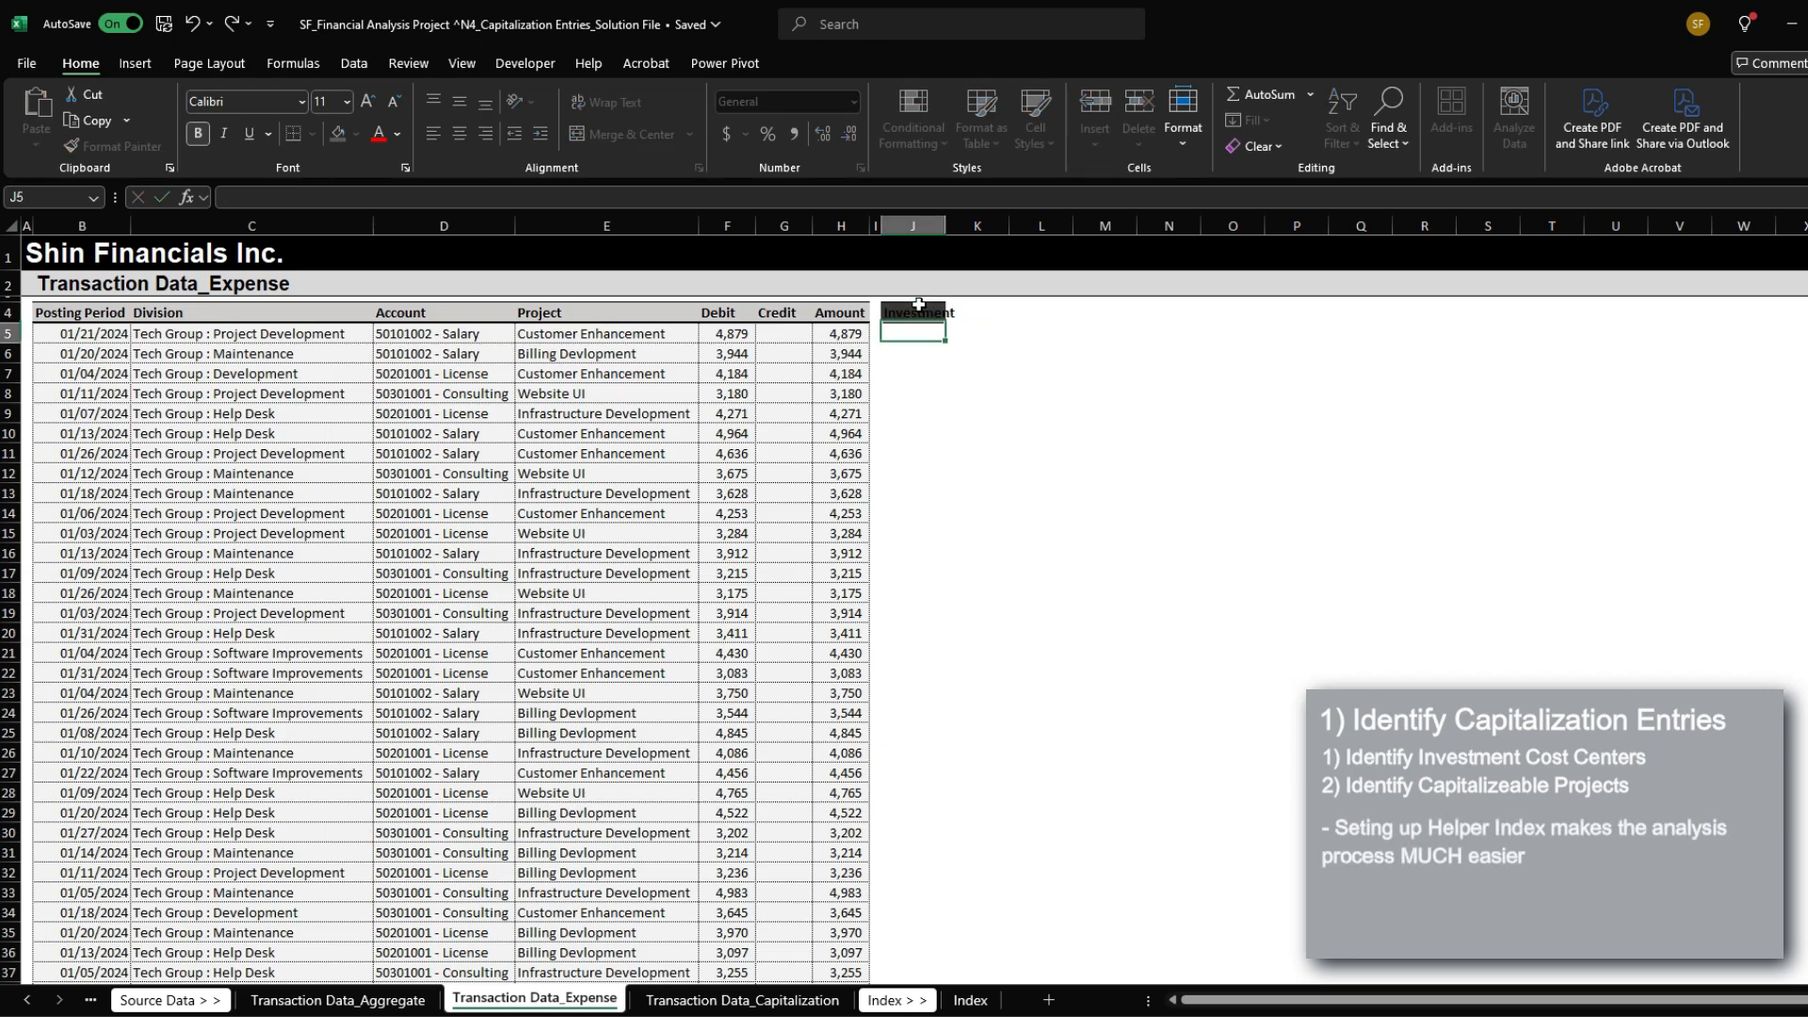
pyautogui.press('Up')
pyautogui.hotkey('alt', 'h')
pyautogui.press('a')
pyautogui.press('c')
pyautogui.hotkey('alt', 'h')
pyautogui.press('o')
pyautogui.press('i')
# Step: Copy the Investment header to K4, retitle it "Capitalized Project" and autofit the column width
pyautogui.hotkey('ctrl', 'c')
pyautogui.press('Right')
pyautogui.hotkey('ctrl', 'v')
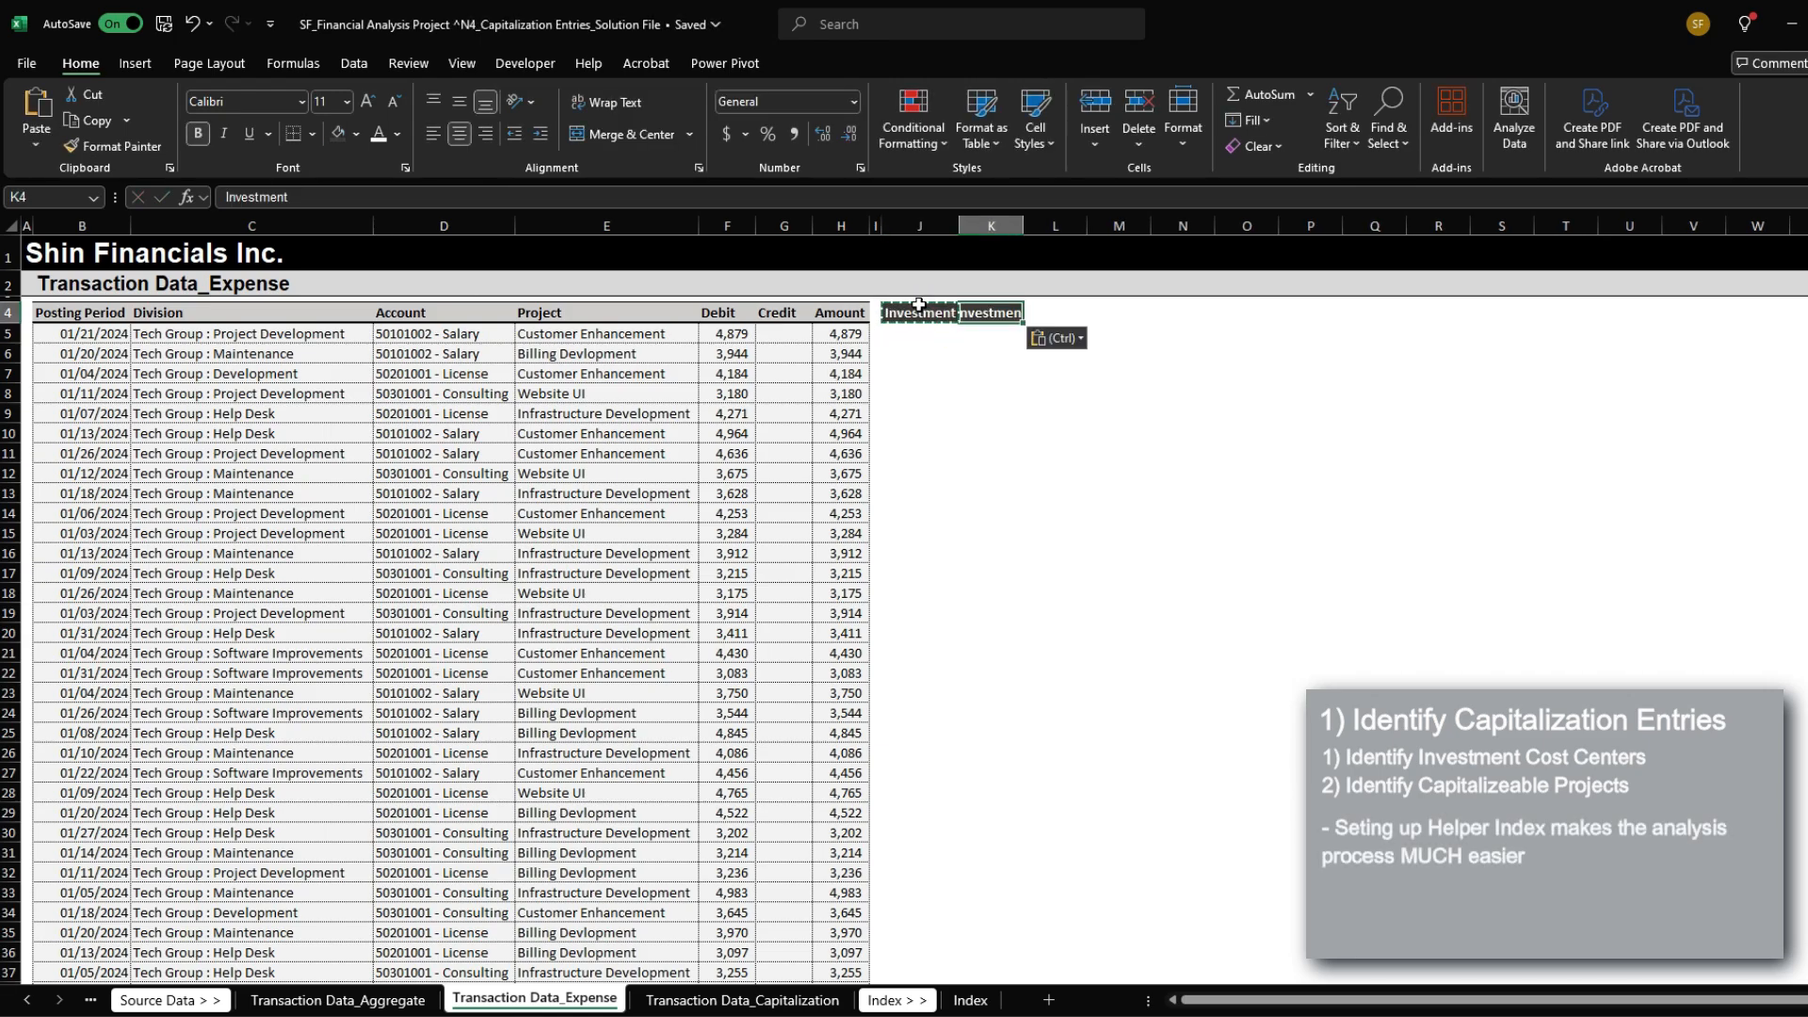
pyautogui.write('Capitalized')
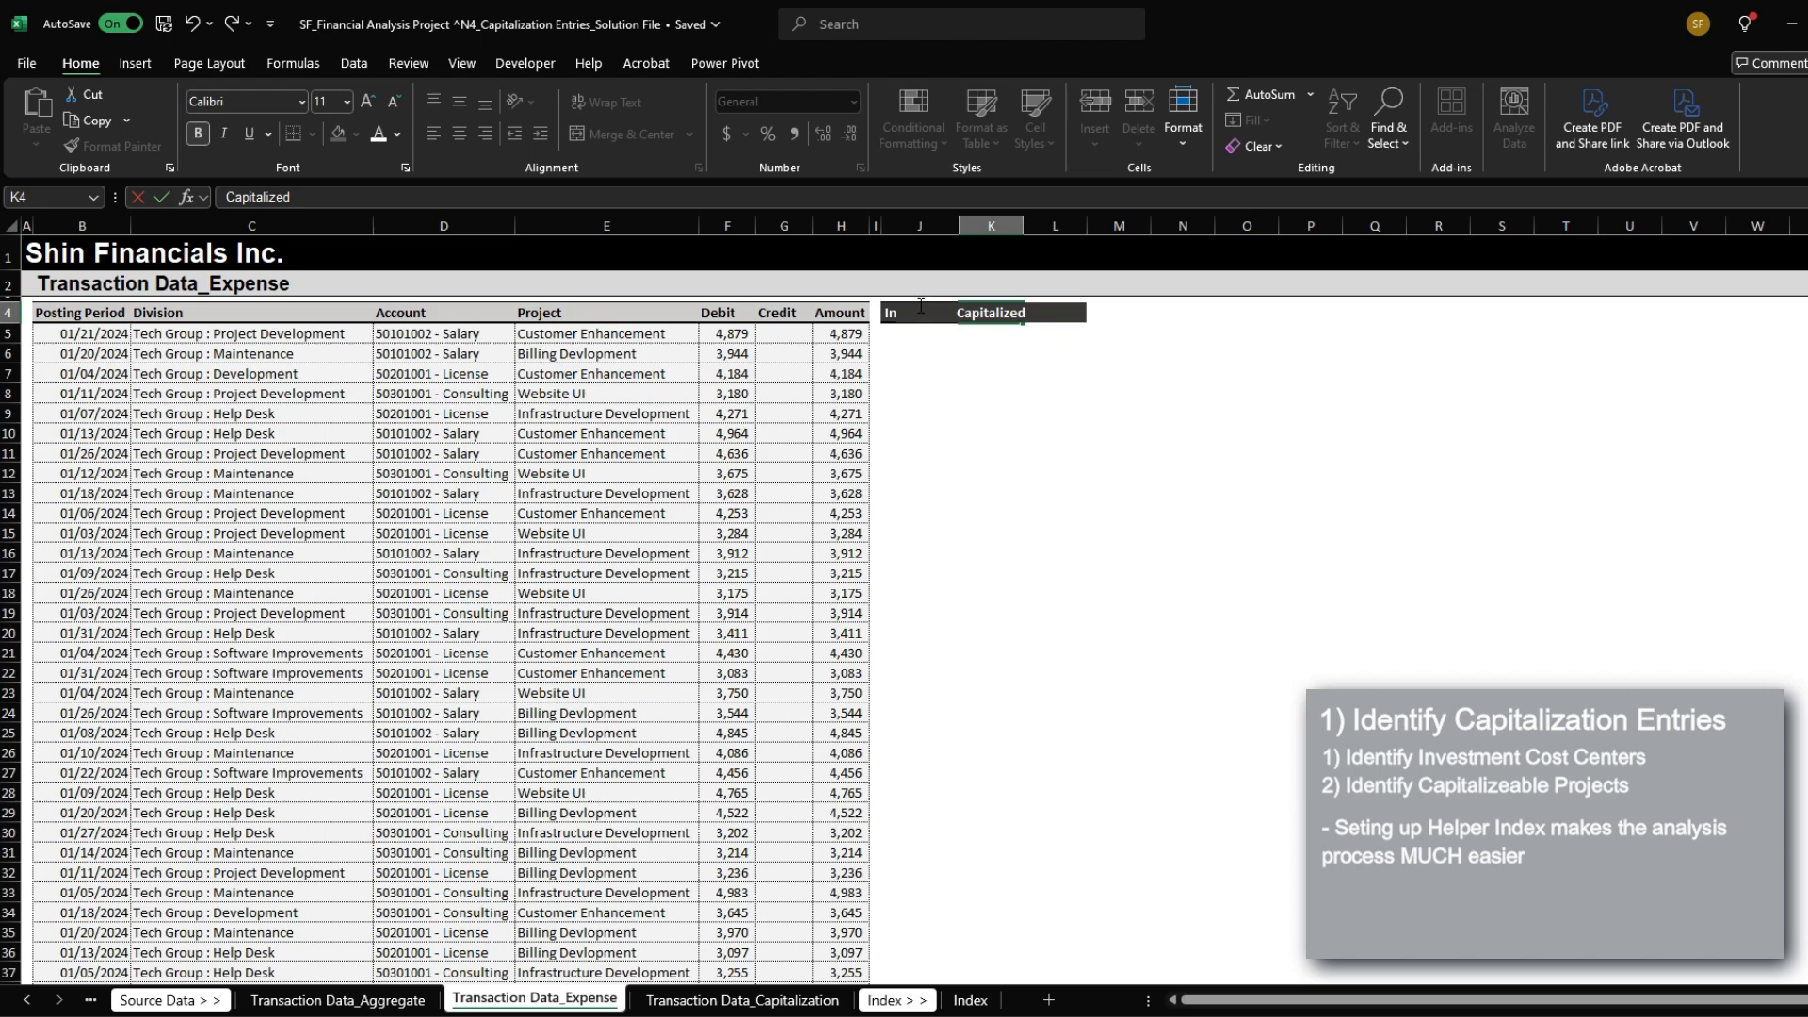
pyautogui.write(' Project')
pyautogui.press('Return')
pyautogui.hotkey('alt', 'h')
pyautogui.press('o')
pyautogui.press('i')
# Step: Copy the amount cell H5 into J5:K5 for its formatting and clear the pasted values
pyautogui.press('Left')
pyautogui.press('Left')
pyautogui.press('Left')
pyautogui.hotkey('ctrl', 'c')
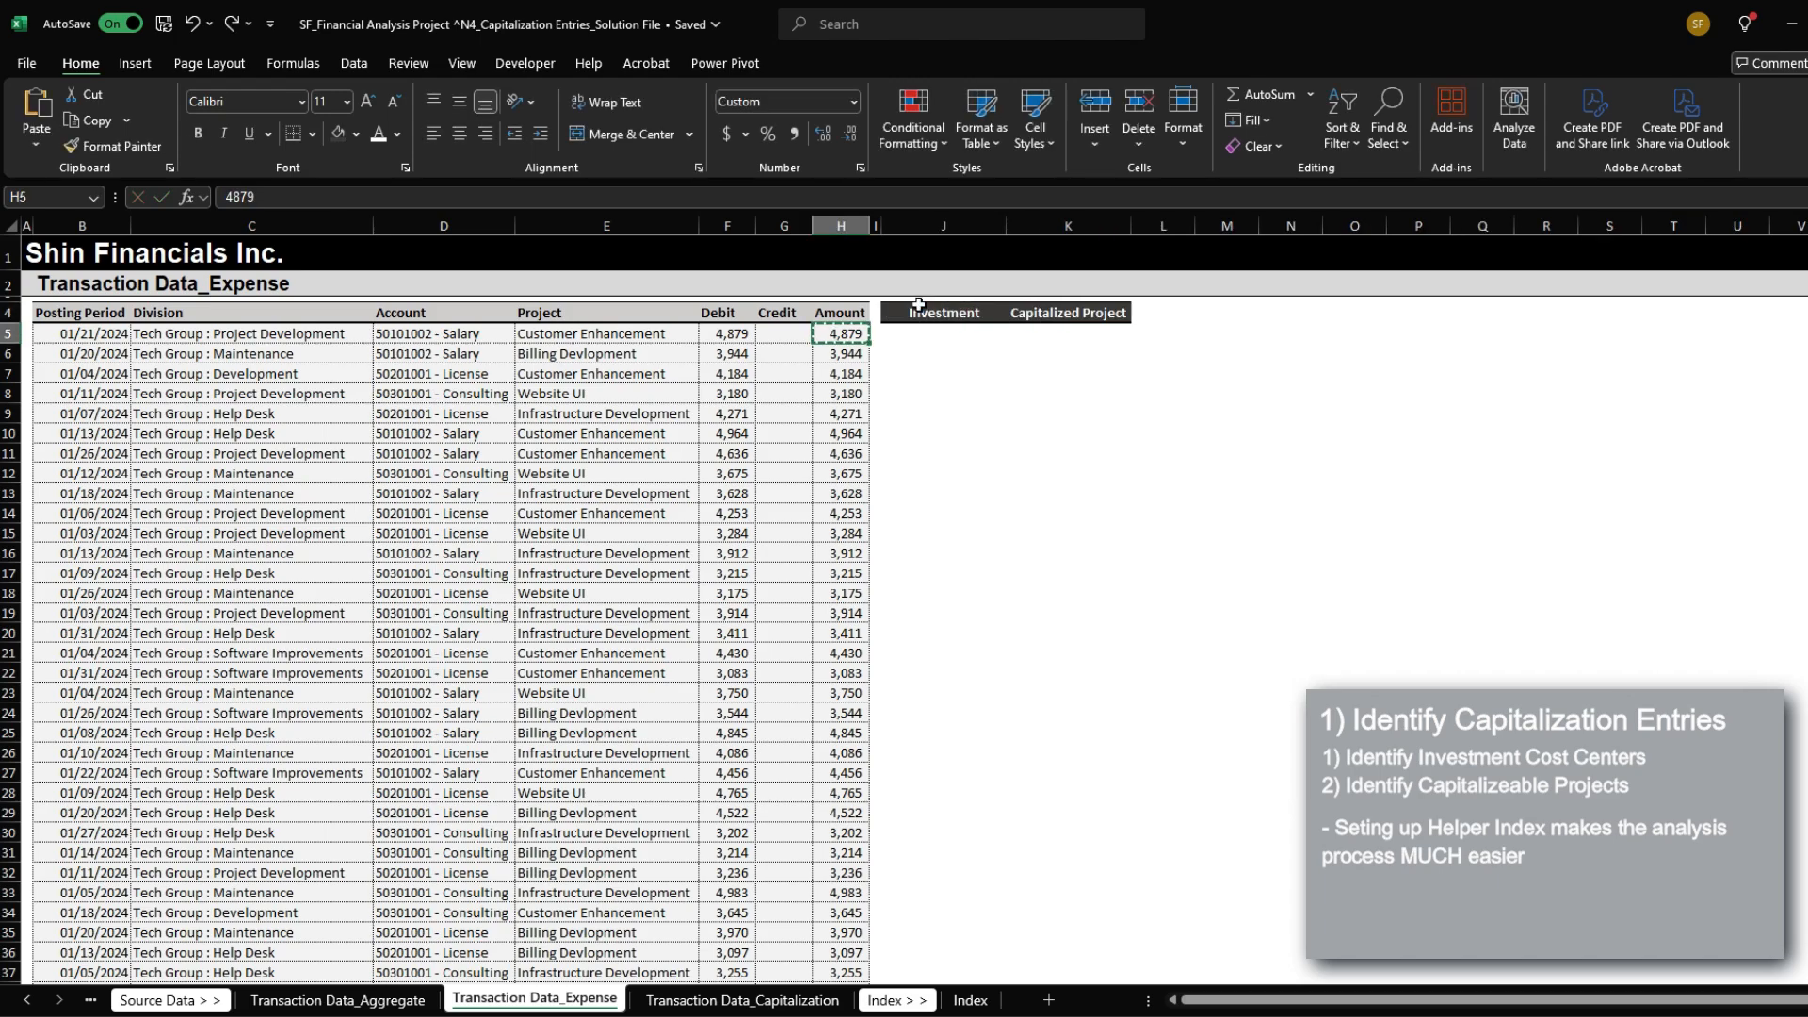
pyautogui.press('Right')
pyautogui.press('Right')
pyautogui.hotkey('shift', 'Right')
pyautogui.hotkey('ctrl', 'v')
pyautogui.press('Delete')
pyautogui.press('Left')
pyautogui.press('Right')
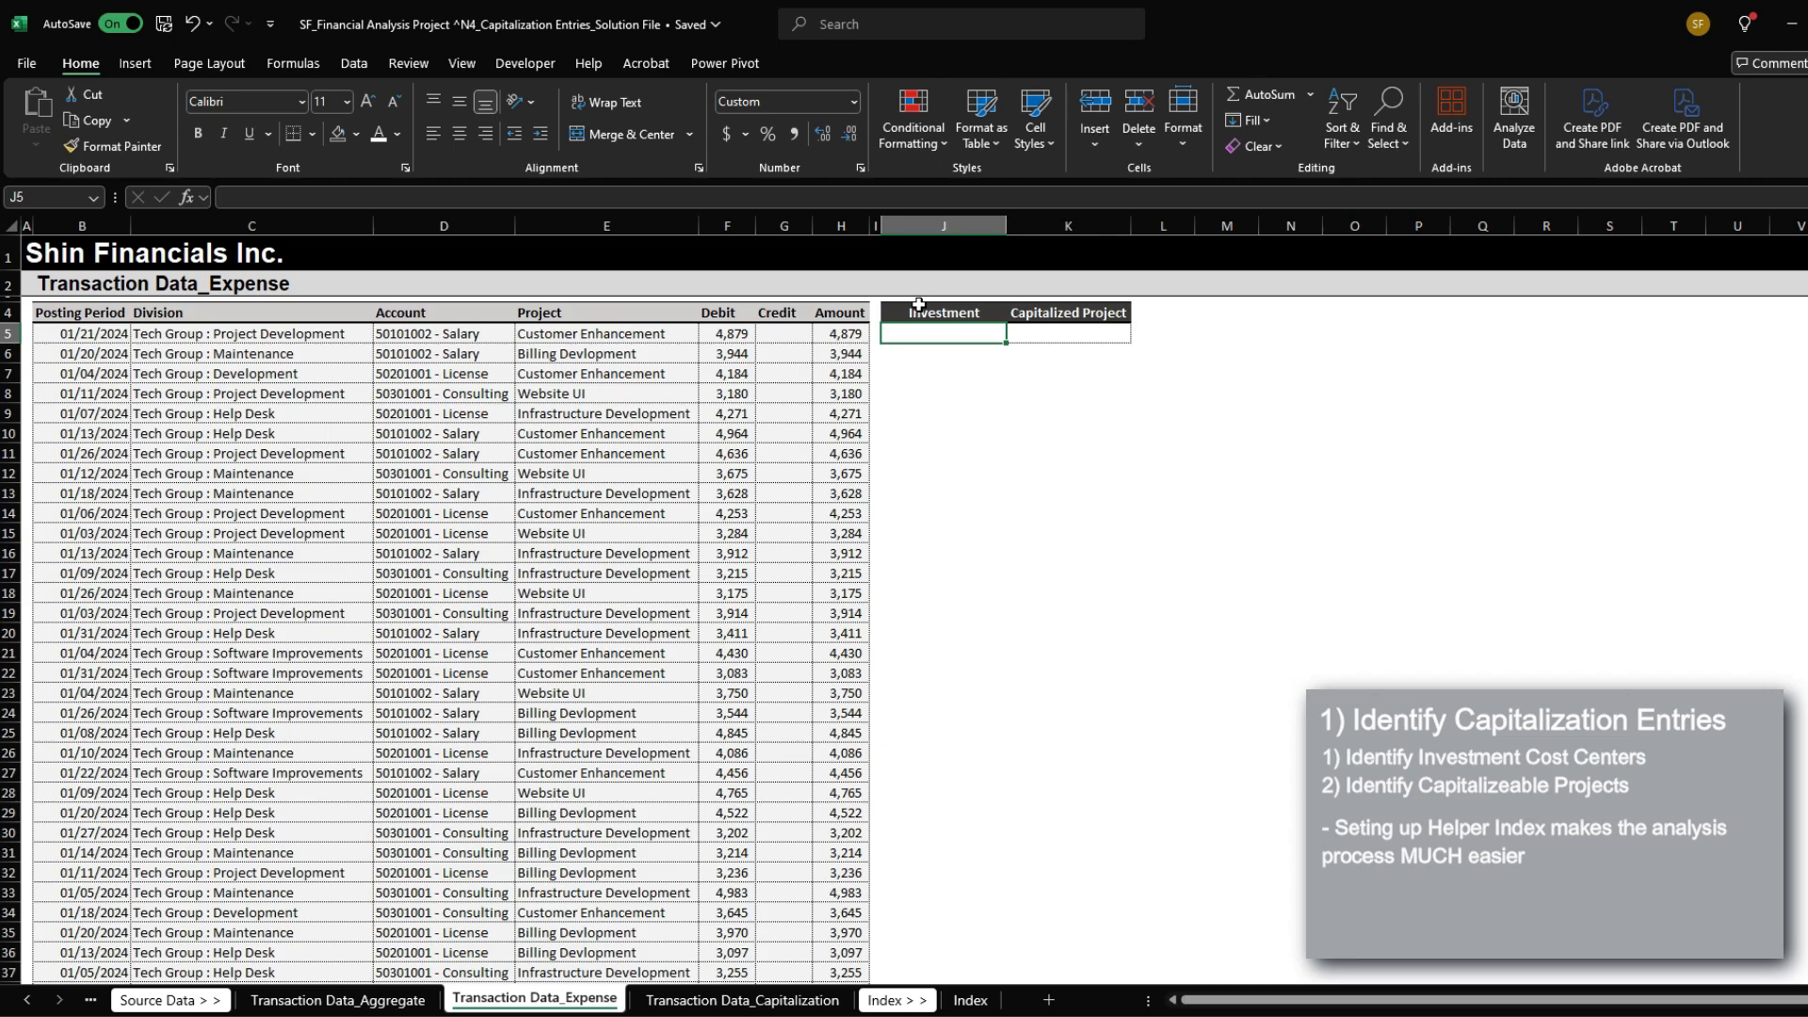
# Step: Start an IF formula in J5 with a nested XLOOKUP that uses $C5 as the lookup value
pyautogui.write('=IF)')
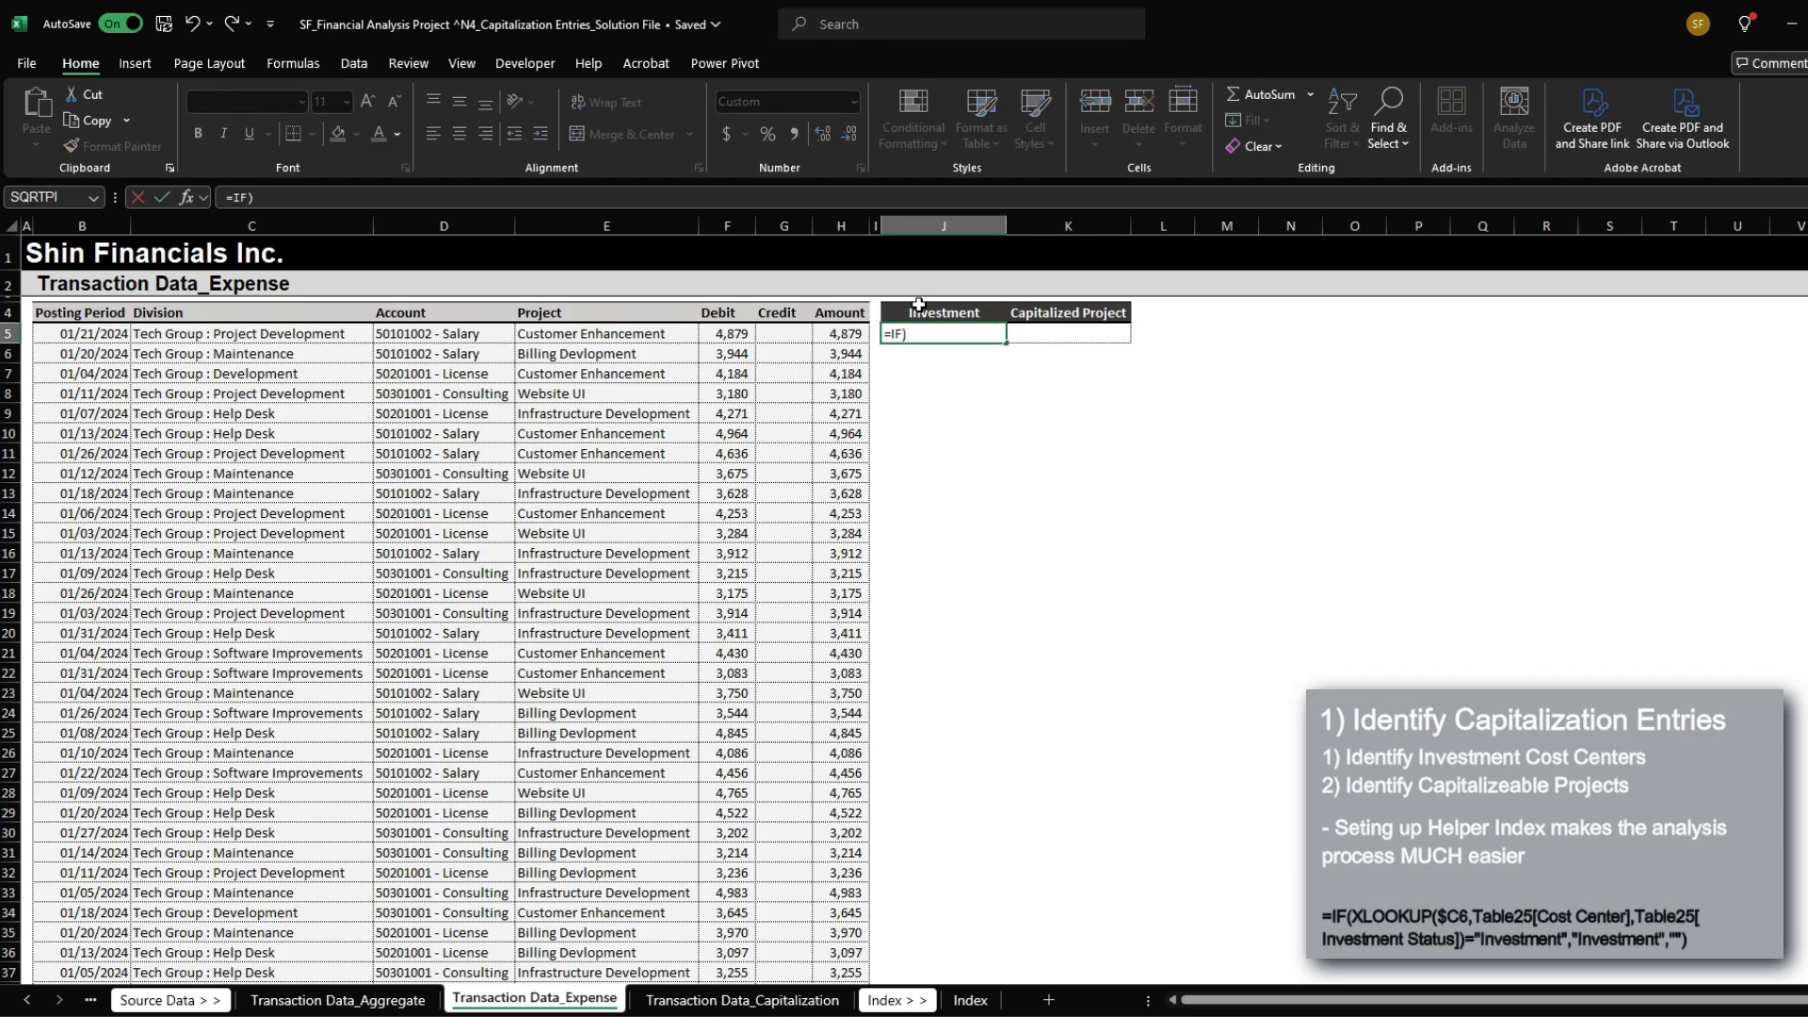
pyautogui.write('XLOOKUP(')
pyautogui.press('Left')
pyautogui.press('Left')
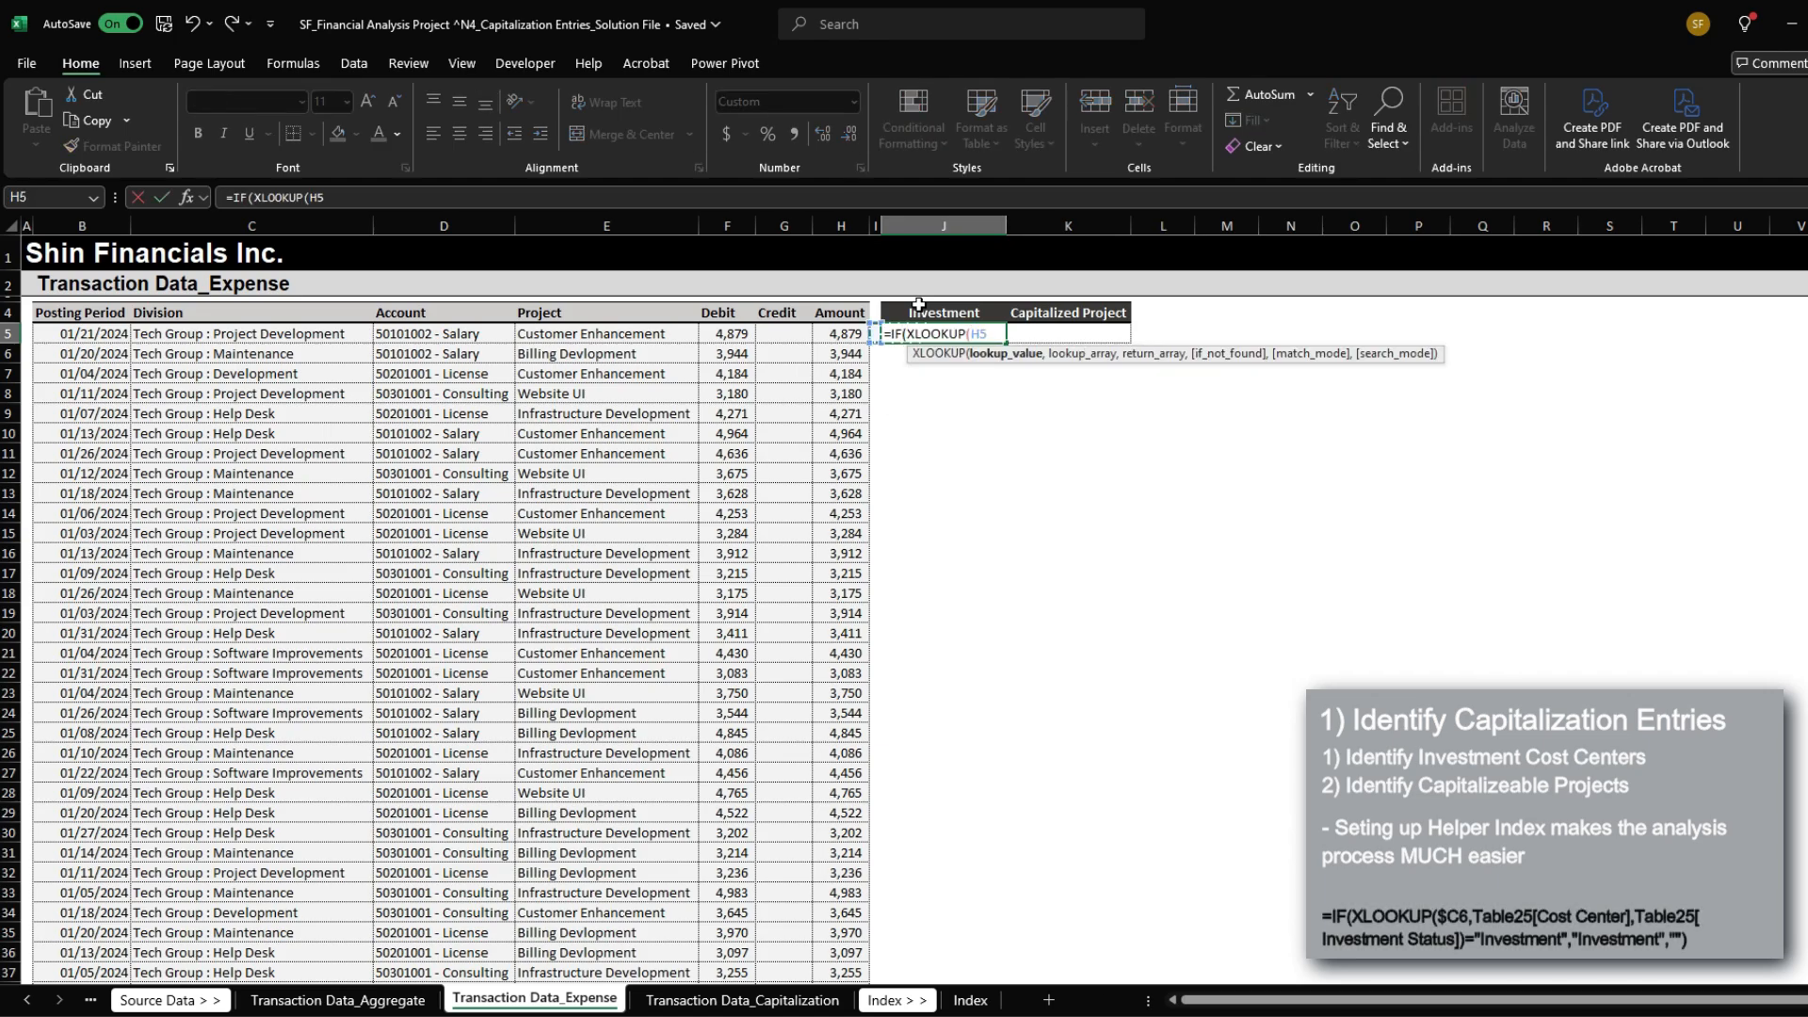
pyautogui.press('Left')
pyautogui.press('Left')
pyautogui.press('Left')
pyautogui.press('Left')
pyautogui.press('Left')
pyautogui.press('F4')
pyautogui.write(',')
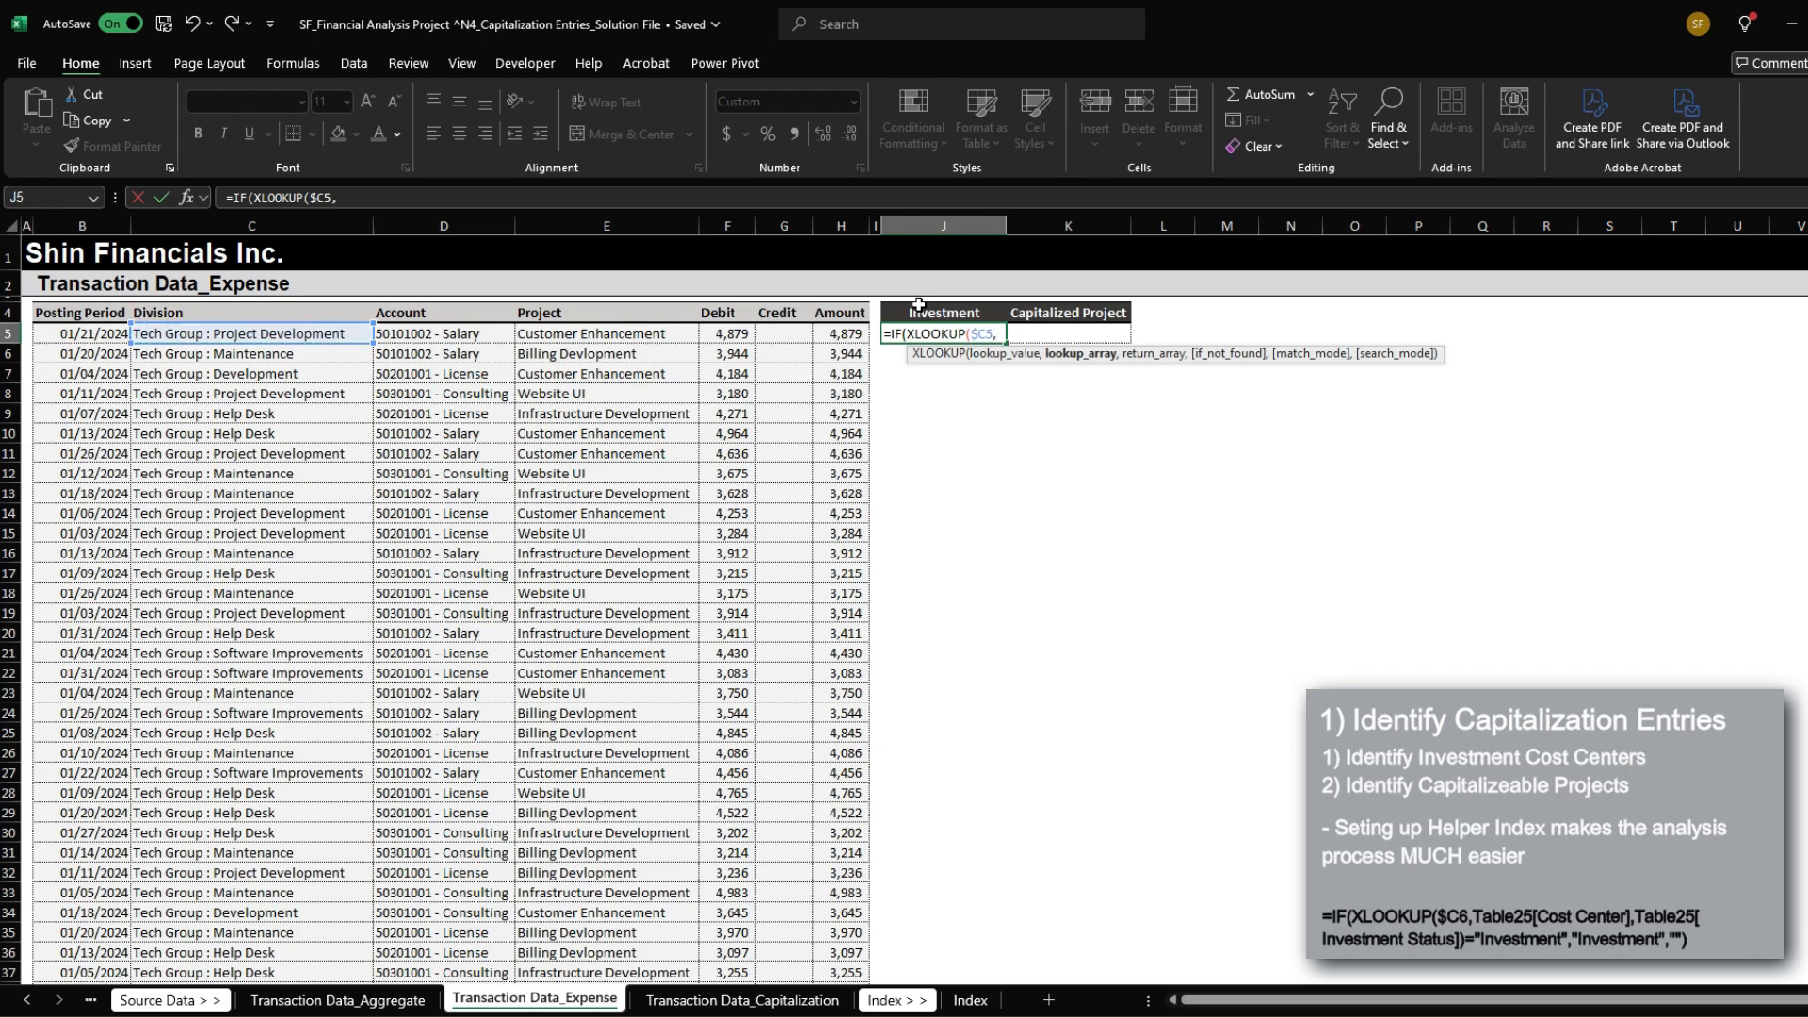
# Step: Use the Index sheet's Cost Center column, Table25[Cost Center], as the XLOOKUP lookup array
pyautogui.hotkey('ctrl', 'pagedown')
pyautogui.hotkey('ctrl', 'pagedown')
pyautogui.hotkey('ctrl', 'pagedown')
pyautogui.press('Right')
pyautogui.press('Right')
pyautogui.press('Right')
pyautogui.press('Down')
pyautogui.press('Down')
pyautogui.press('Down')
pyautogui.press('Down')
pyautogui.hotkey('ctrl', 'shift', 'Down')
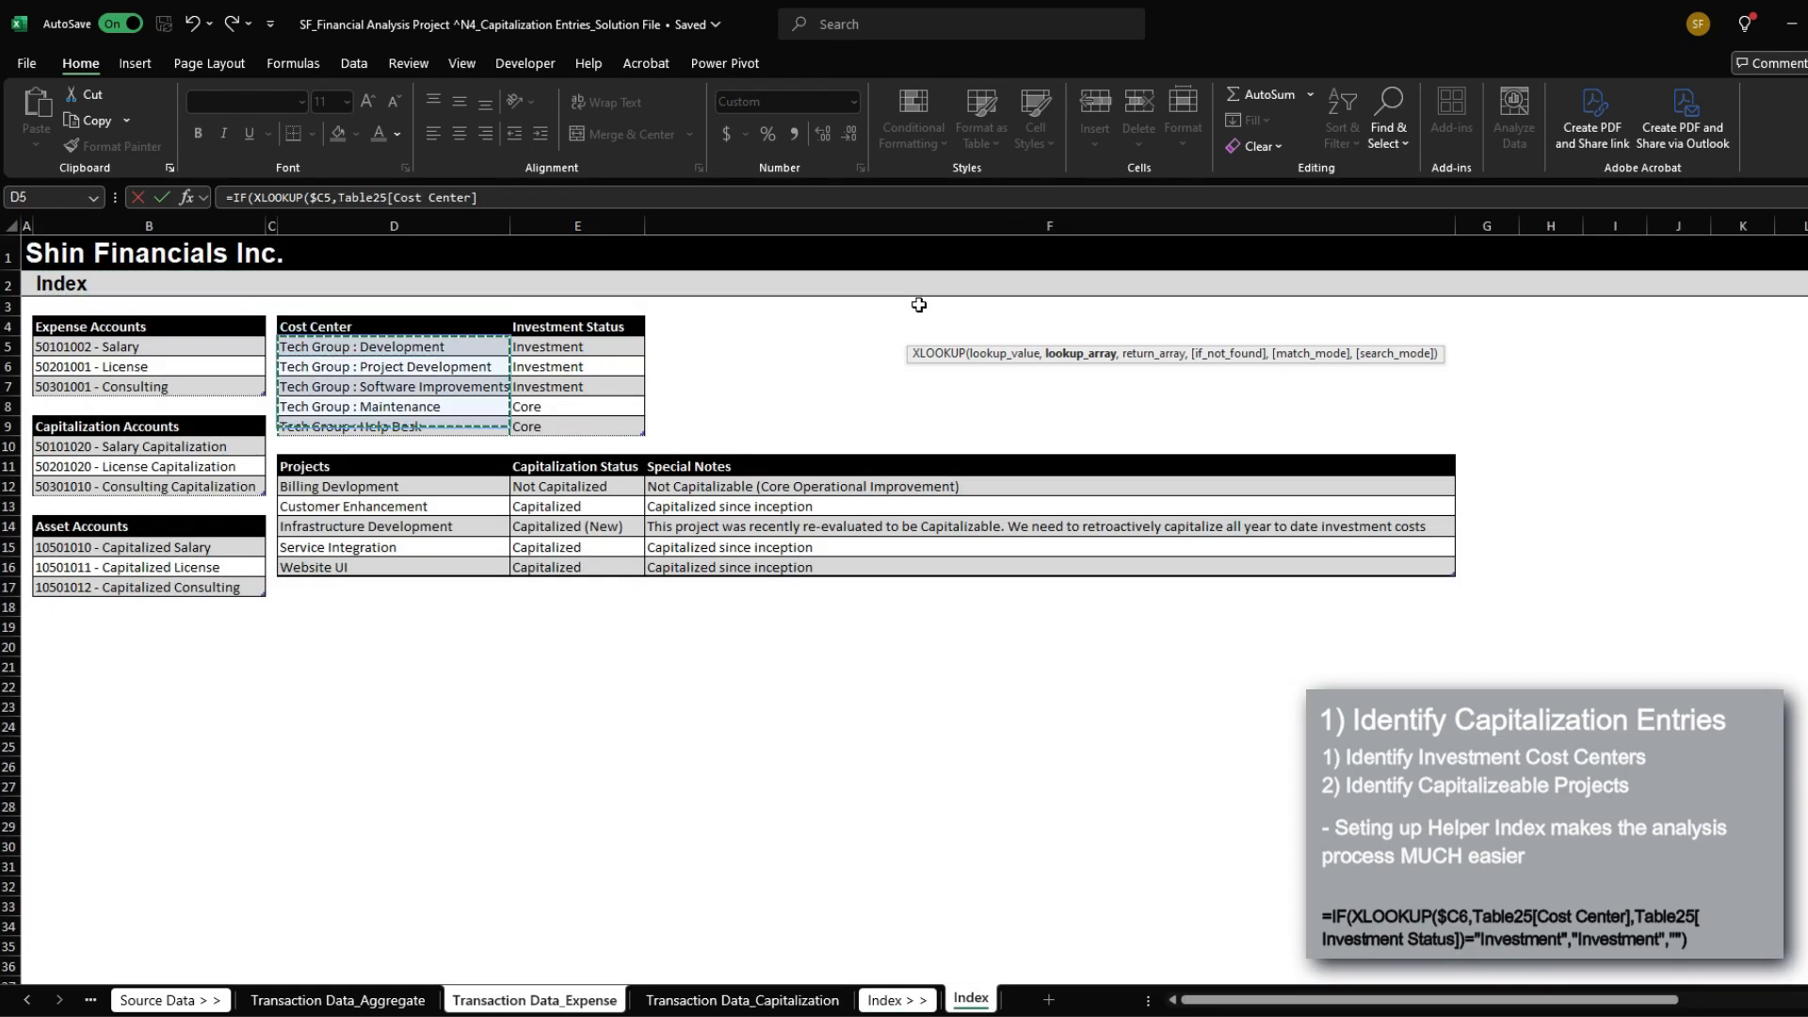
# Step: Use the Index sheet's Investment Status column, Table25[Investment Status], as the XLOOKUP return array
pyautogui.write(',')
pyautogui.press('Right')
pyautogui.press('Right')
pyautogui.press('Right')
pyautogui.press('Right')
pyautogui.press('Down')
pyautogui.press('Down')
pyautogui.press('Down')
pyautogui.press('Down')
pyautogui.hotkey('ctrl', 'shift', 'Down')
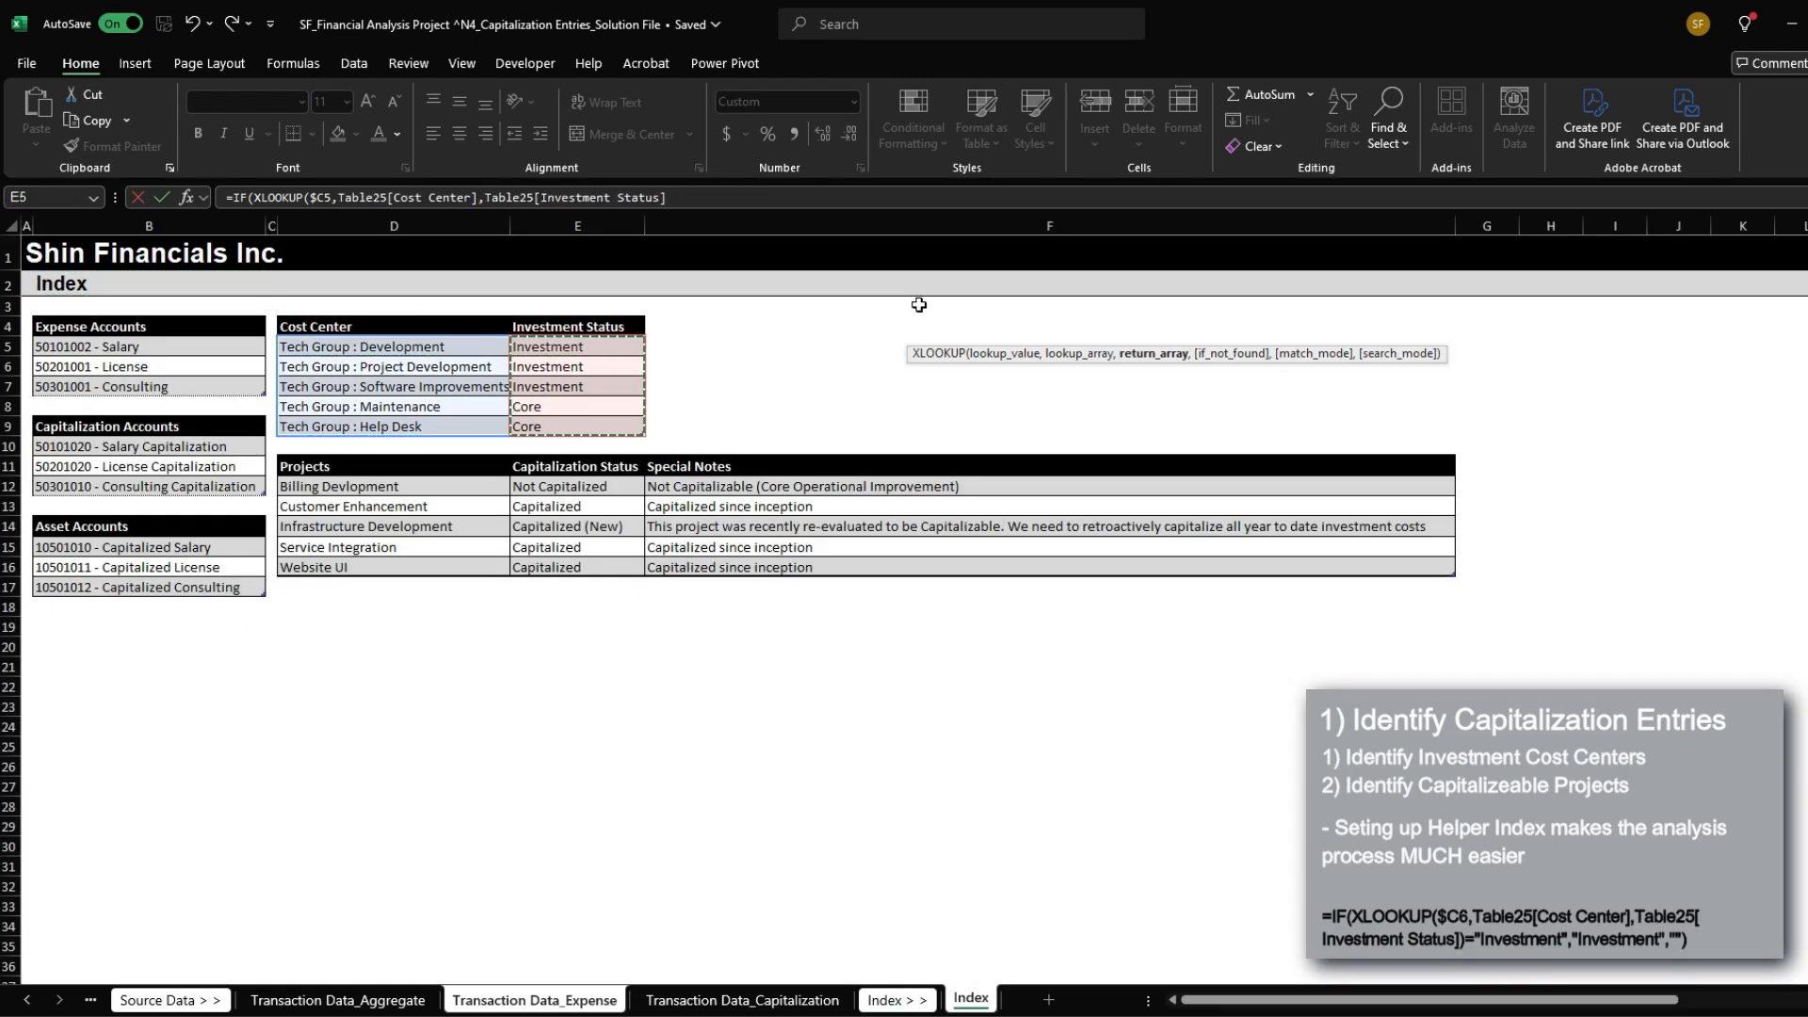
# Step: Finish the J5 formula so it returns "Investment" when the looked-up status equals "Investment" and blank otherwise
pyautogui.write(')="Investm')
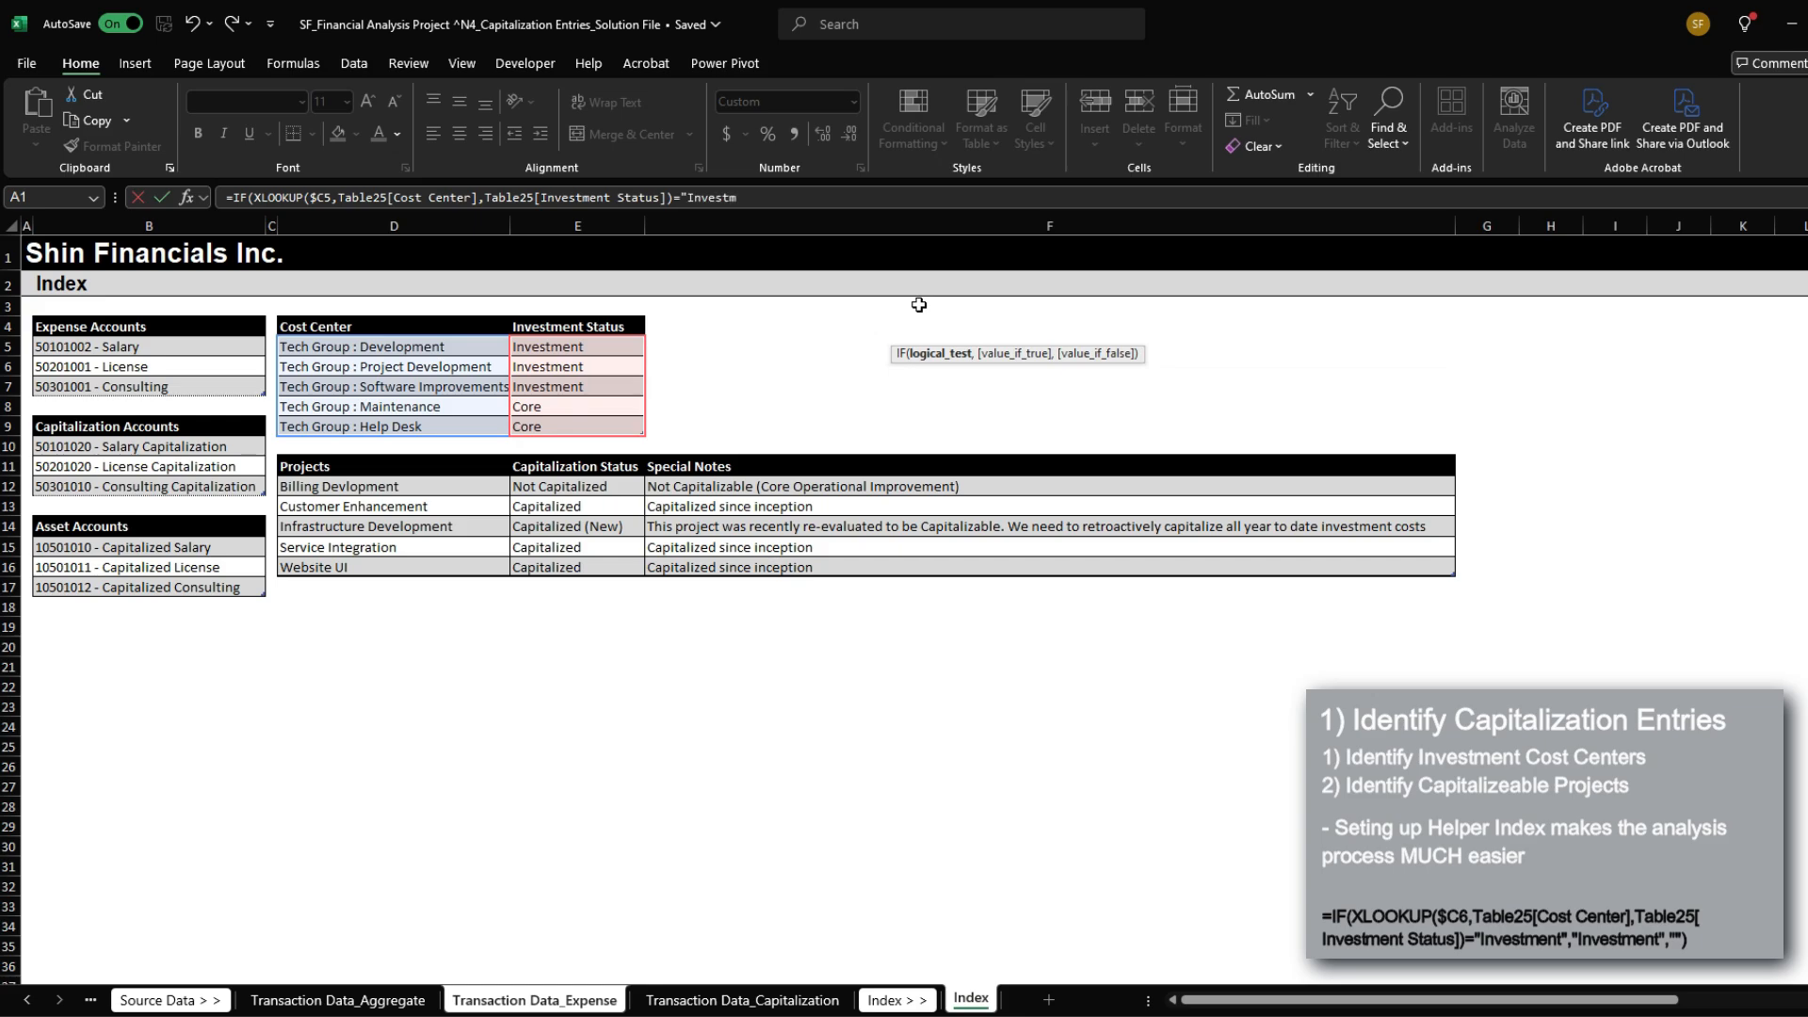
pyautogui.write('ent","Invest')
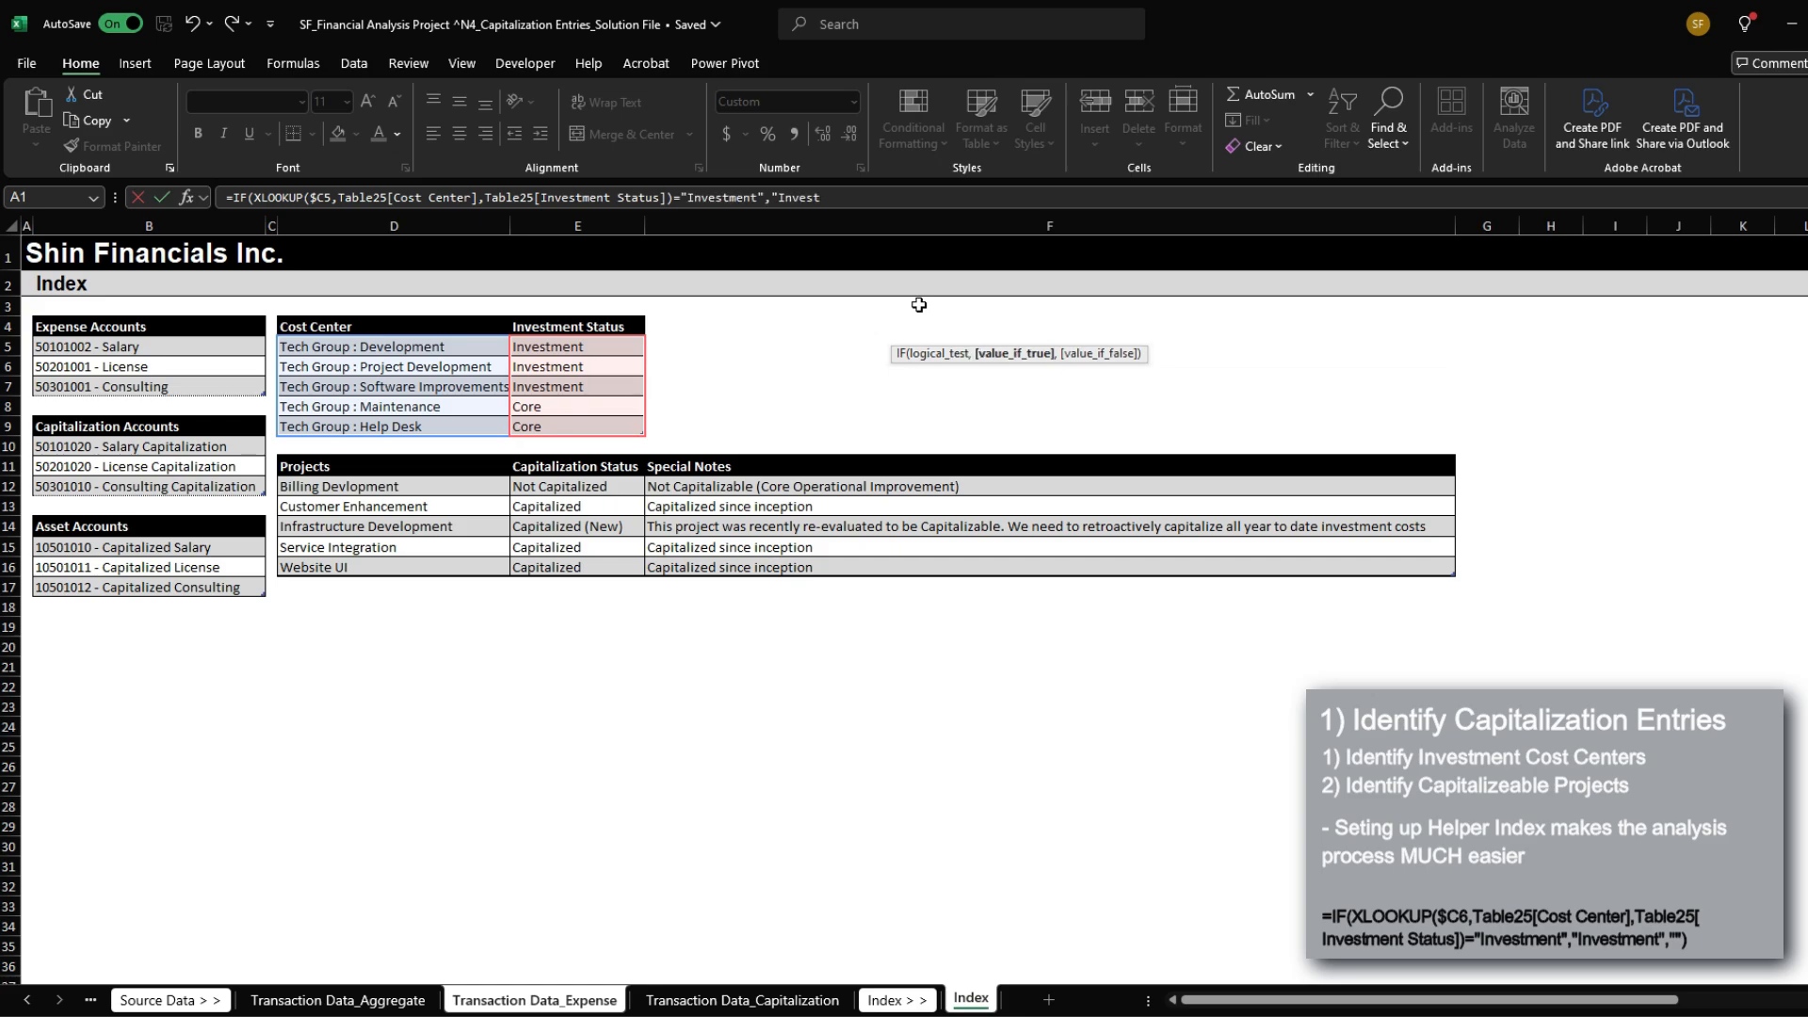
pyautogui.write('ment","")')
pyautogui.press('Return')
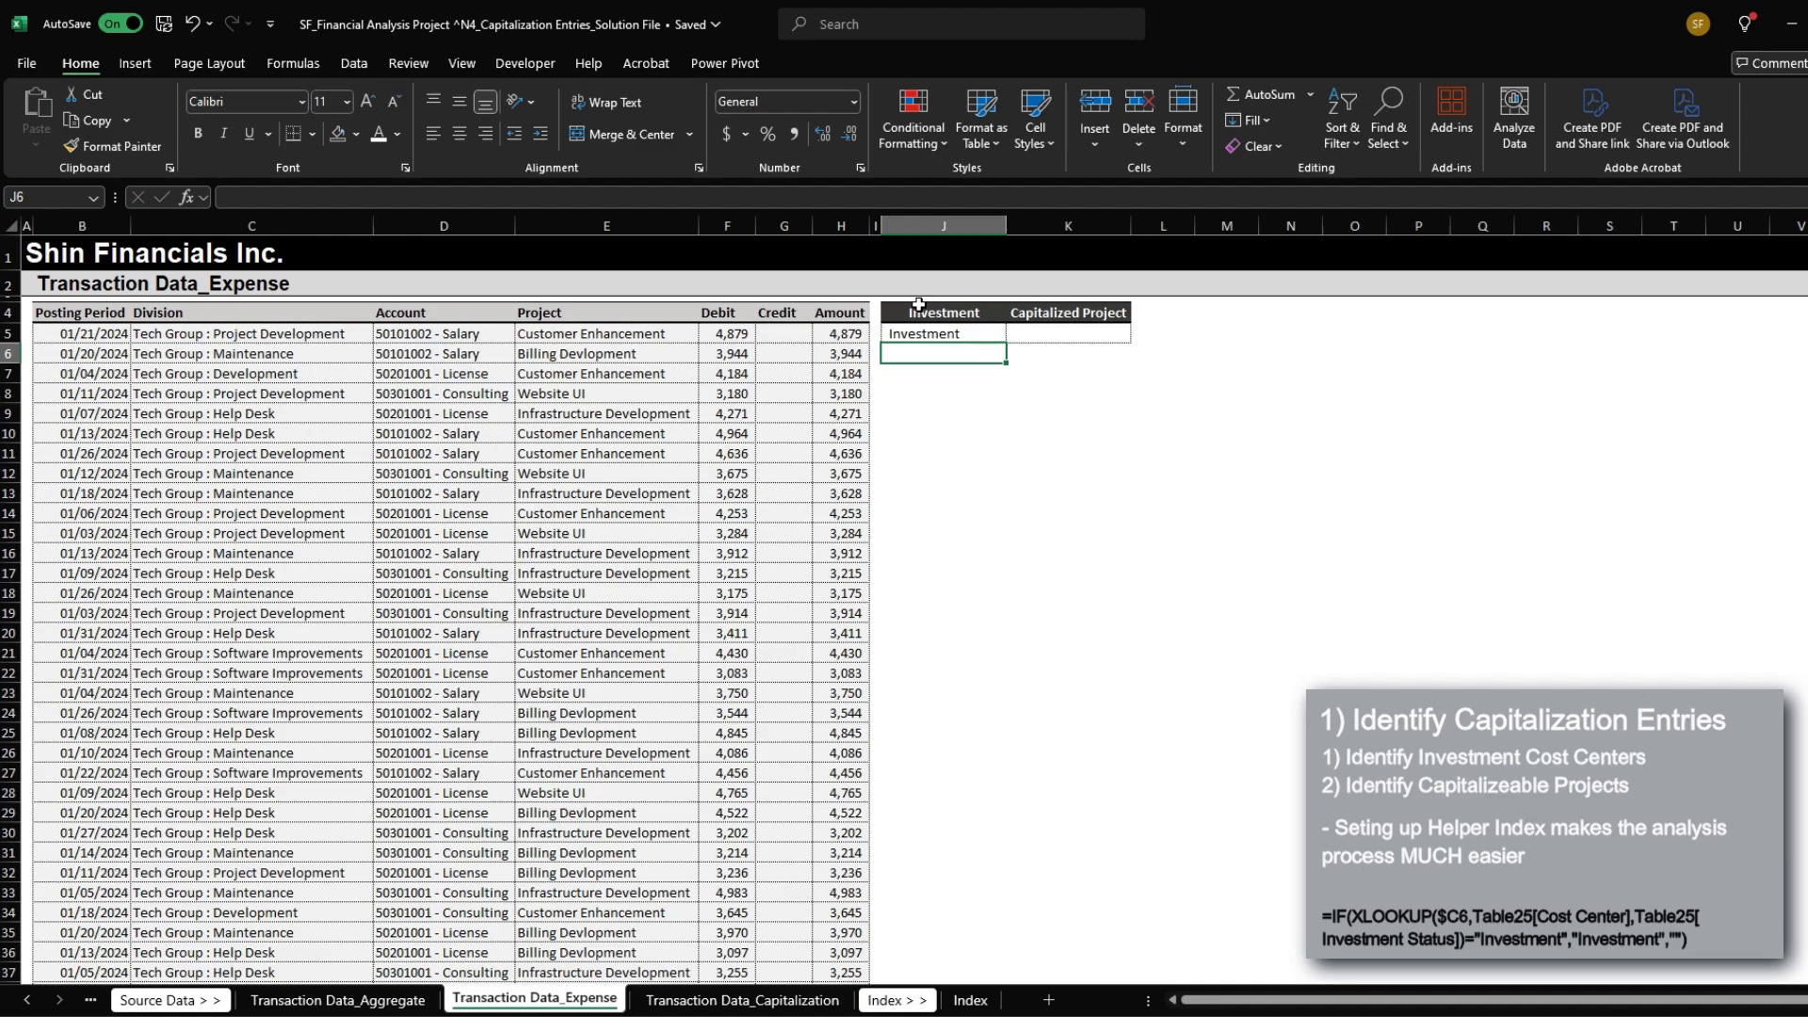
# Step: Fill the J5 Investment formula down column J to the last transaction row
pyautogui.hotkey('ctrl', 'Down')
pyautogui.press('Left')
pyautogui.hotkey('ctrl', 'Up')
pyautogui.press('Right')
pyautogui.press('Right')
pyautogui.hotkey('ctrl', 'shift', 'Up')
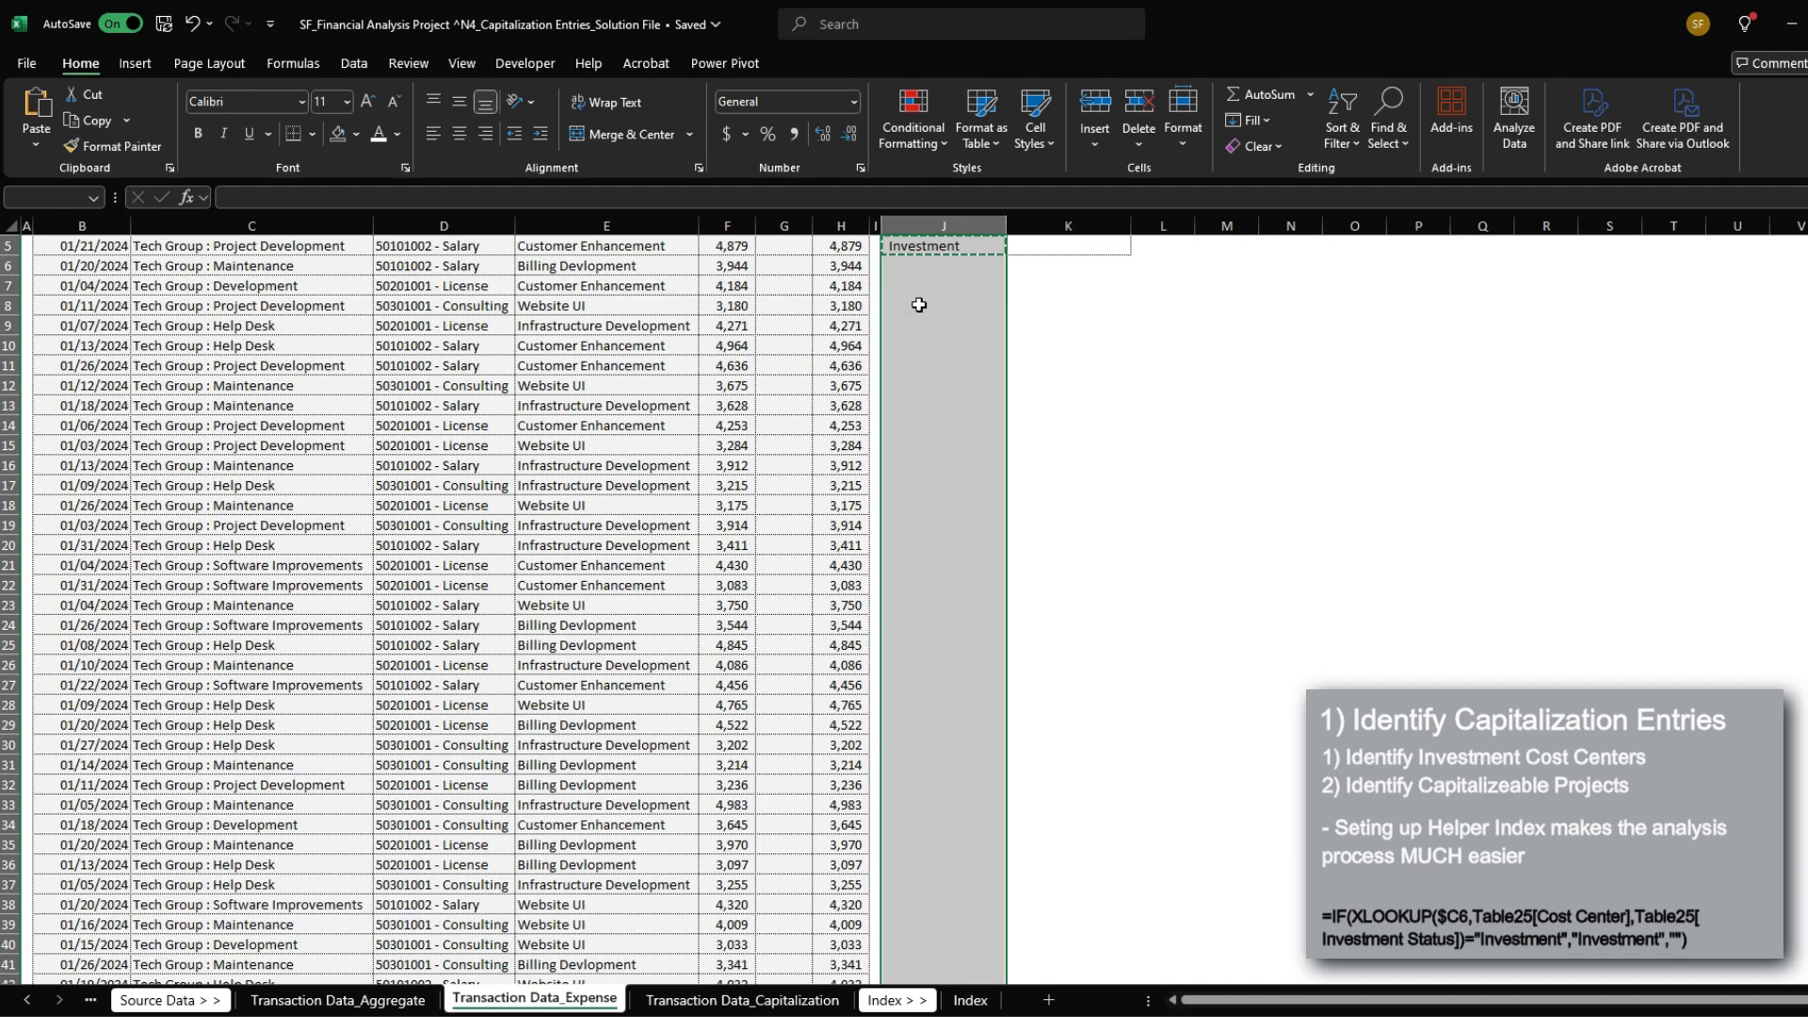
pyautogui.hotkey('ctrl', 'v')
pyautogui.press('Escape')
# Step: Copy J5 into K5 to carry over its cell formatting
pyautogui.hotkey('ctrl', 'Up')
pyautogui.press('Down')
pyautogui.hotkey('ctrl', 'c')
pyautogui.press('Right')
pyautogui.hotkey('ctrl', 'v')
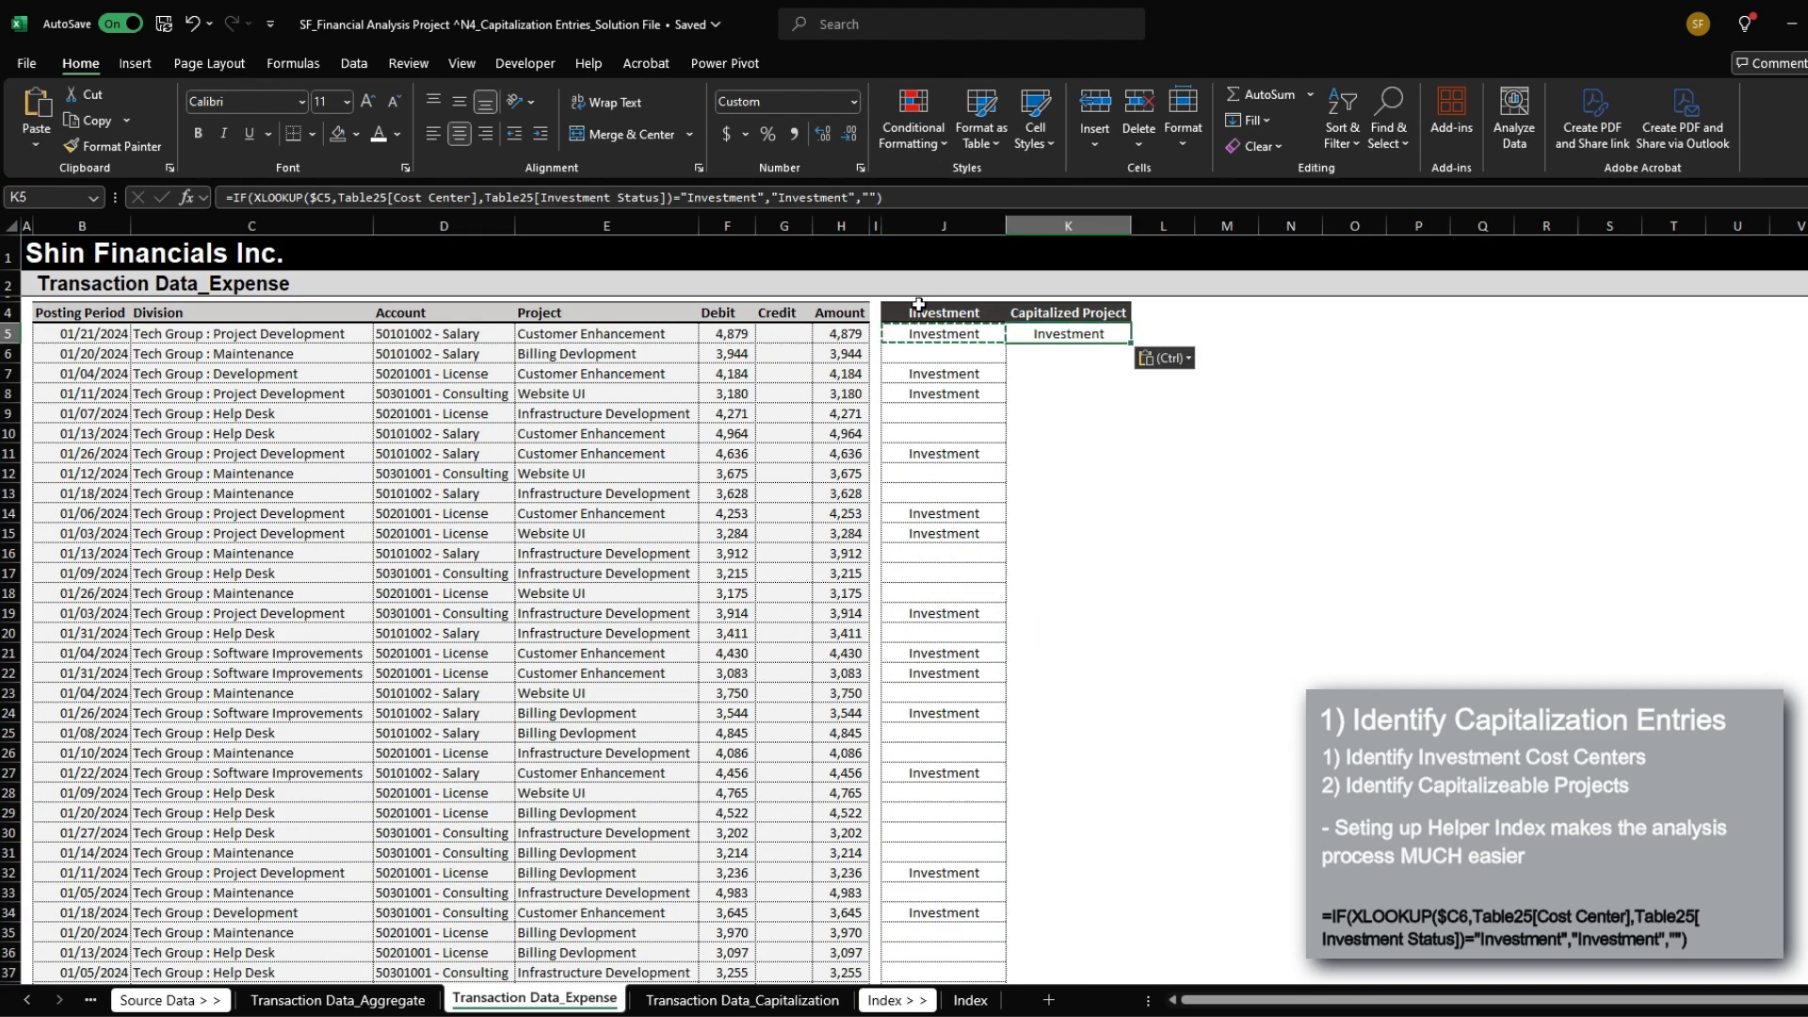
pyautogui.press('Escape')
# Step: Replace the content of K5 with an XLOOKUP formula that uses $E5 as the lookup value
pyautogui.write('=')
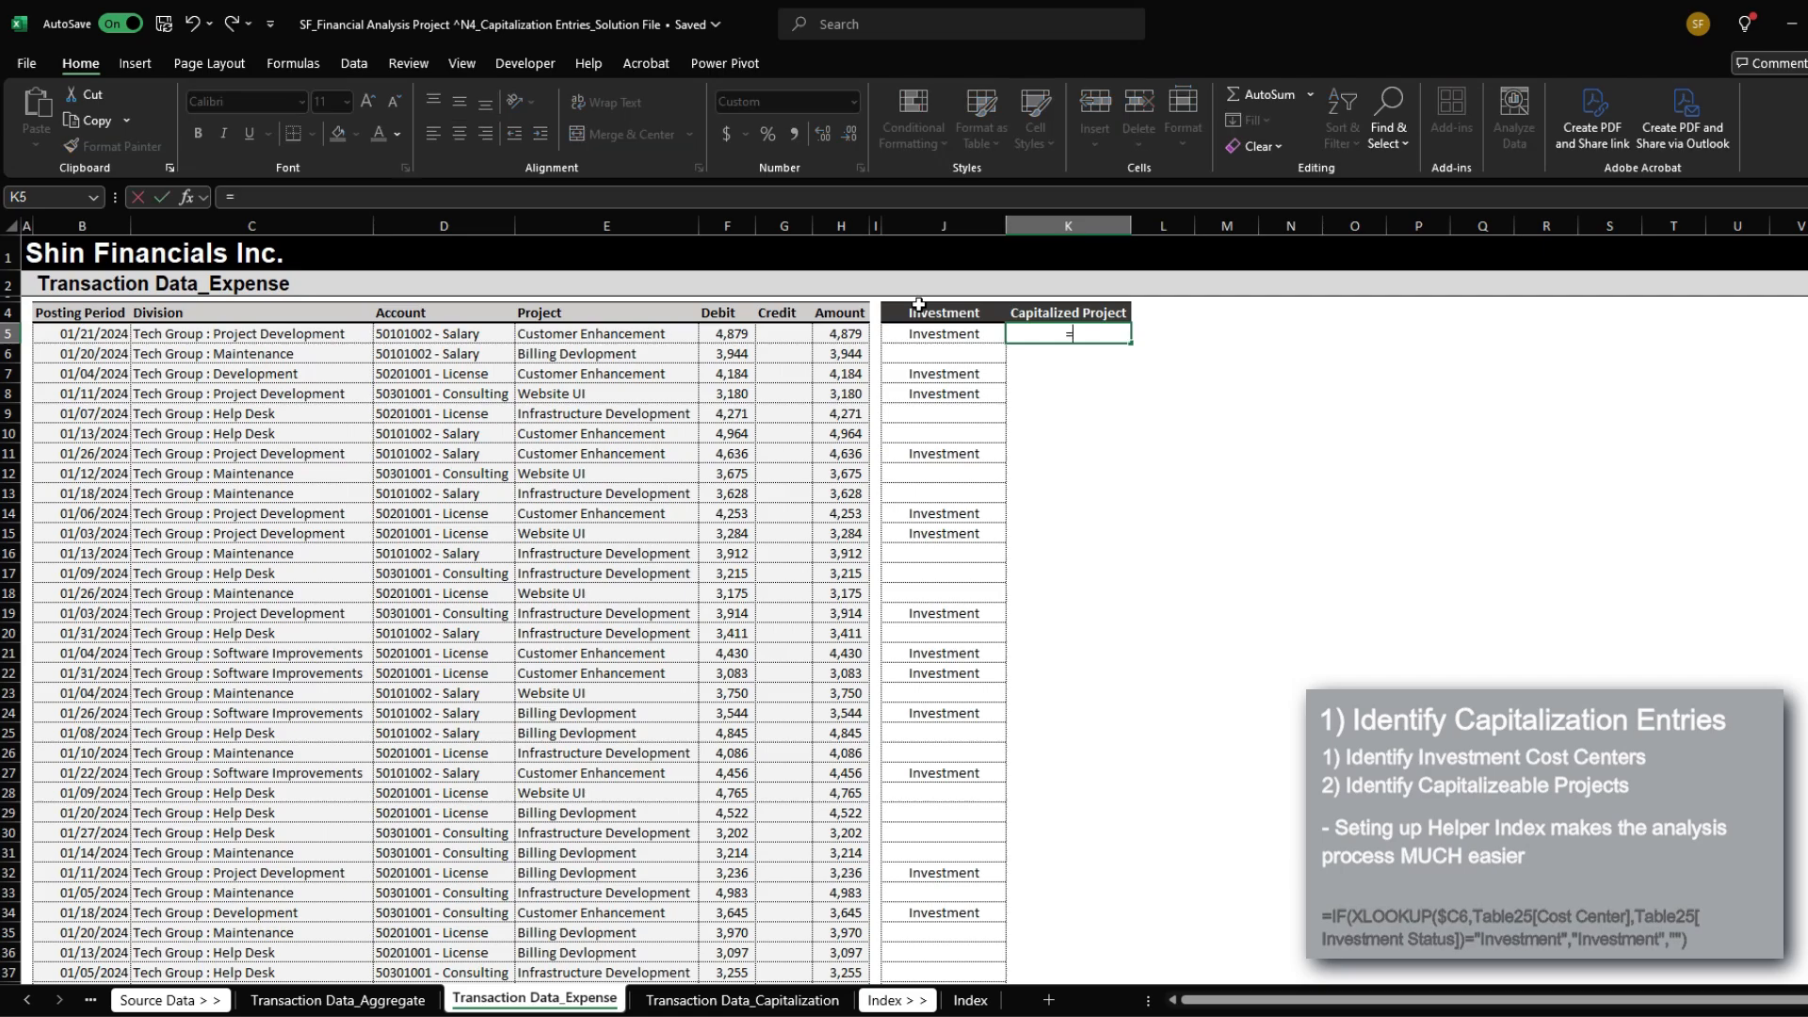
pyautogui.write('XLOOKUP(')
pyautogui.press('Left')
pyautogui.press('Left')
pyautogui.press('Left')
pyautogui.press('Left')
pyautogui.press('Left')
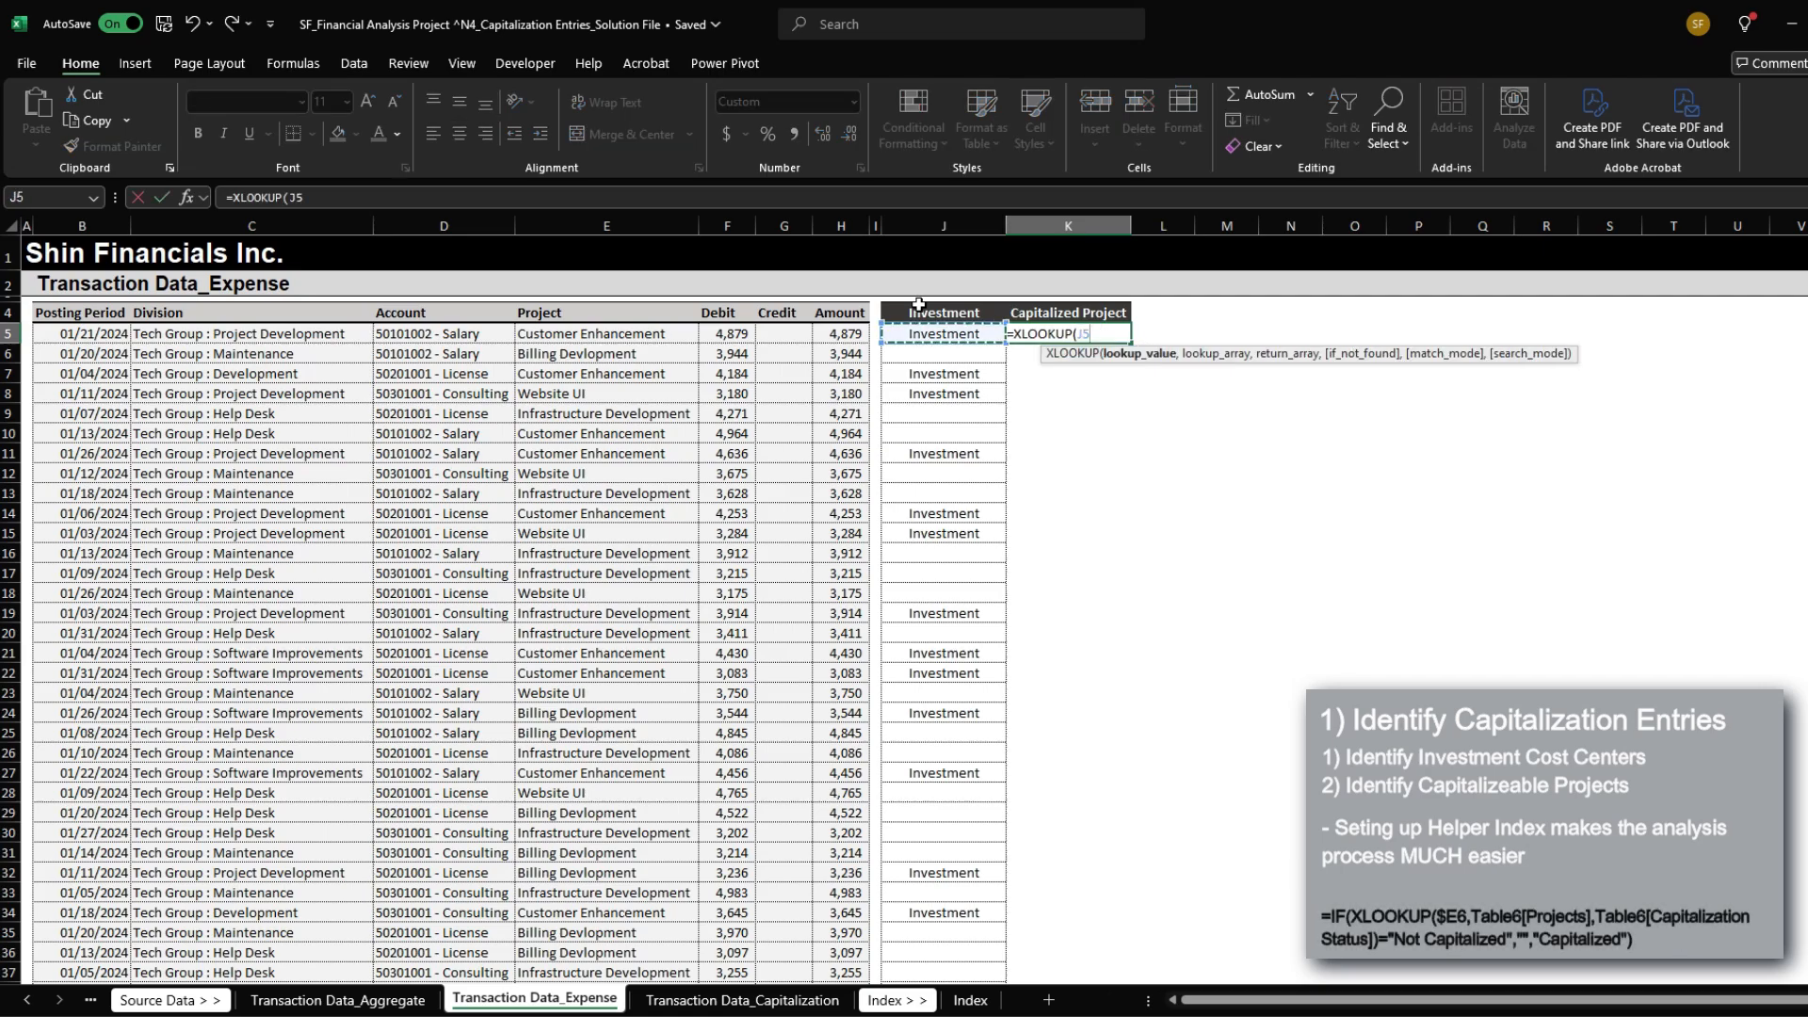
pyautogui.press('Left')
pyautogui.press('Left')
pyautogui.press('Left')
pyautogui.press('Right')
pyautogui.press('Right')
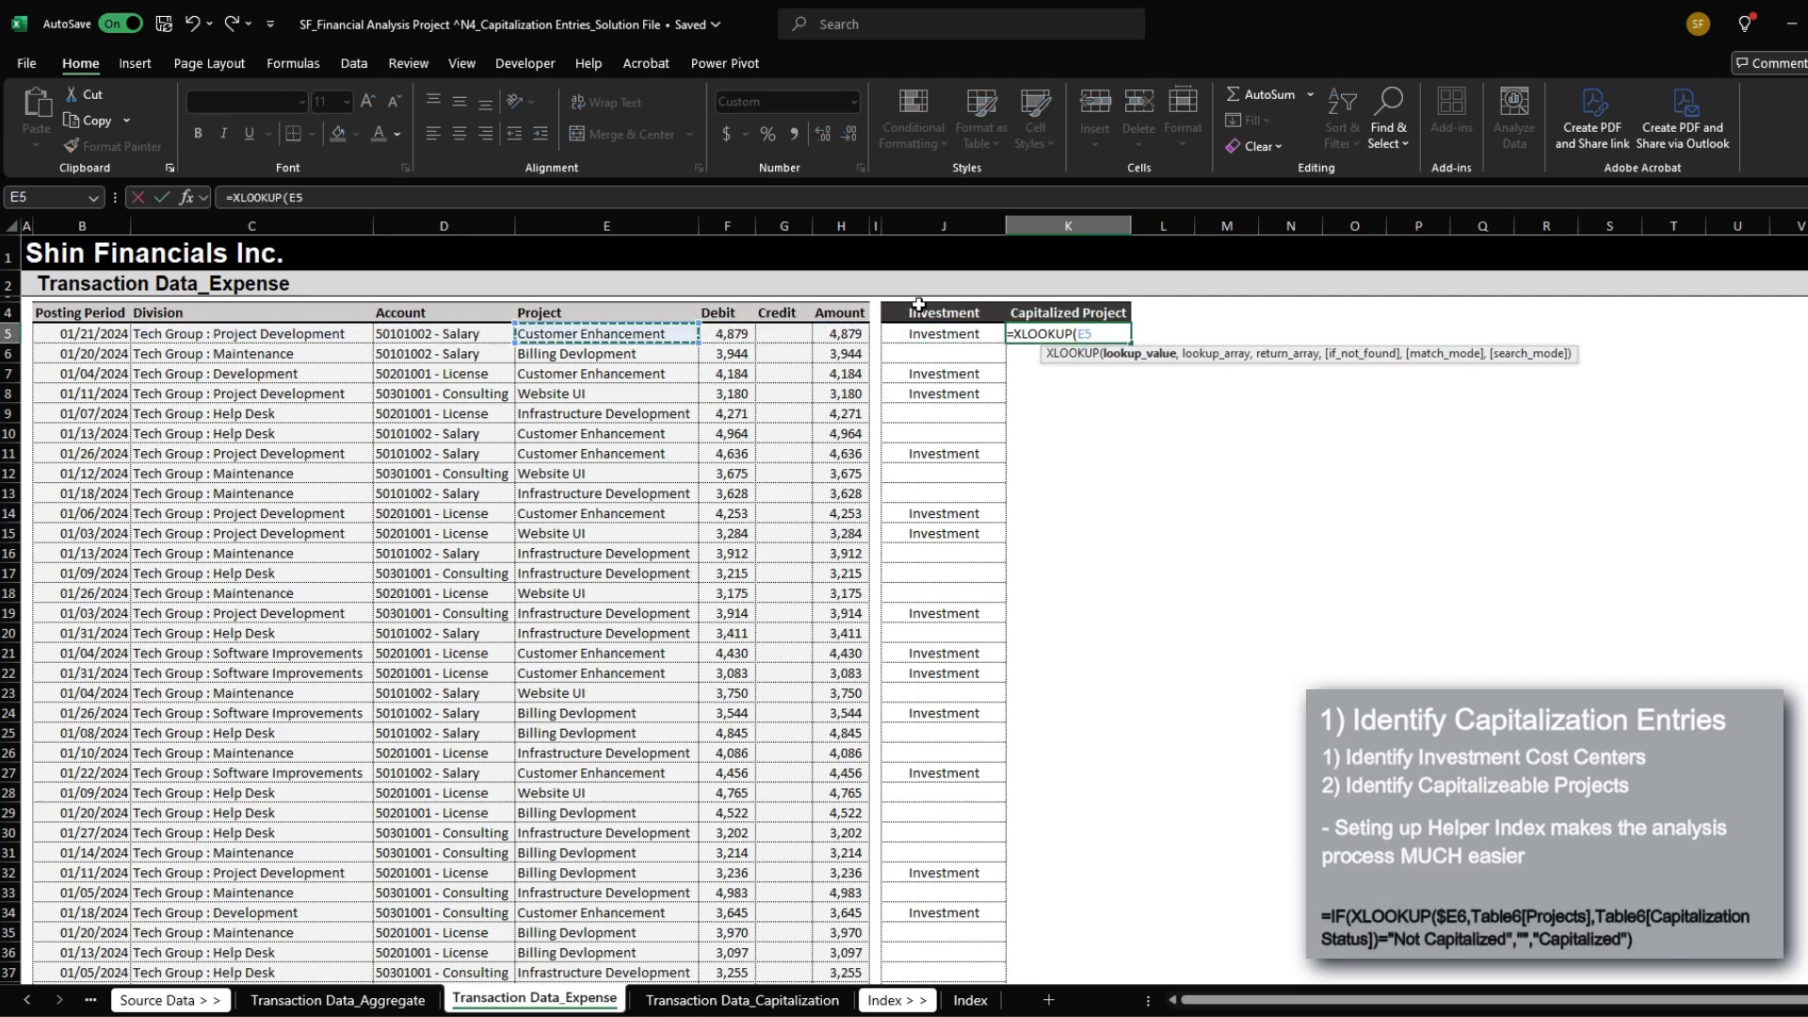
pyautogui.press('F4')
pyautogui.press('F4')
pyautogui.press('F4')
pyautogui.write(',')
# Step: Use the Index sheet's Projects column, Table6[Projects], as the XLOOKUP lookup array
pyautogui.hotkey('ctrl', 'pagedown')
pyautogui.hotkey('ctrl', 'pagedown')
pyautogui.hotkey('ctrl', 'pagedown')
pyautogui.press('Right')
pyautogui.press('Down')
pyautogui.press('Down')
pyautogui.press('Down')
pyautogui.press('Down')
pyautogui.press('Down')
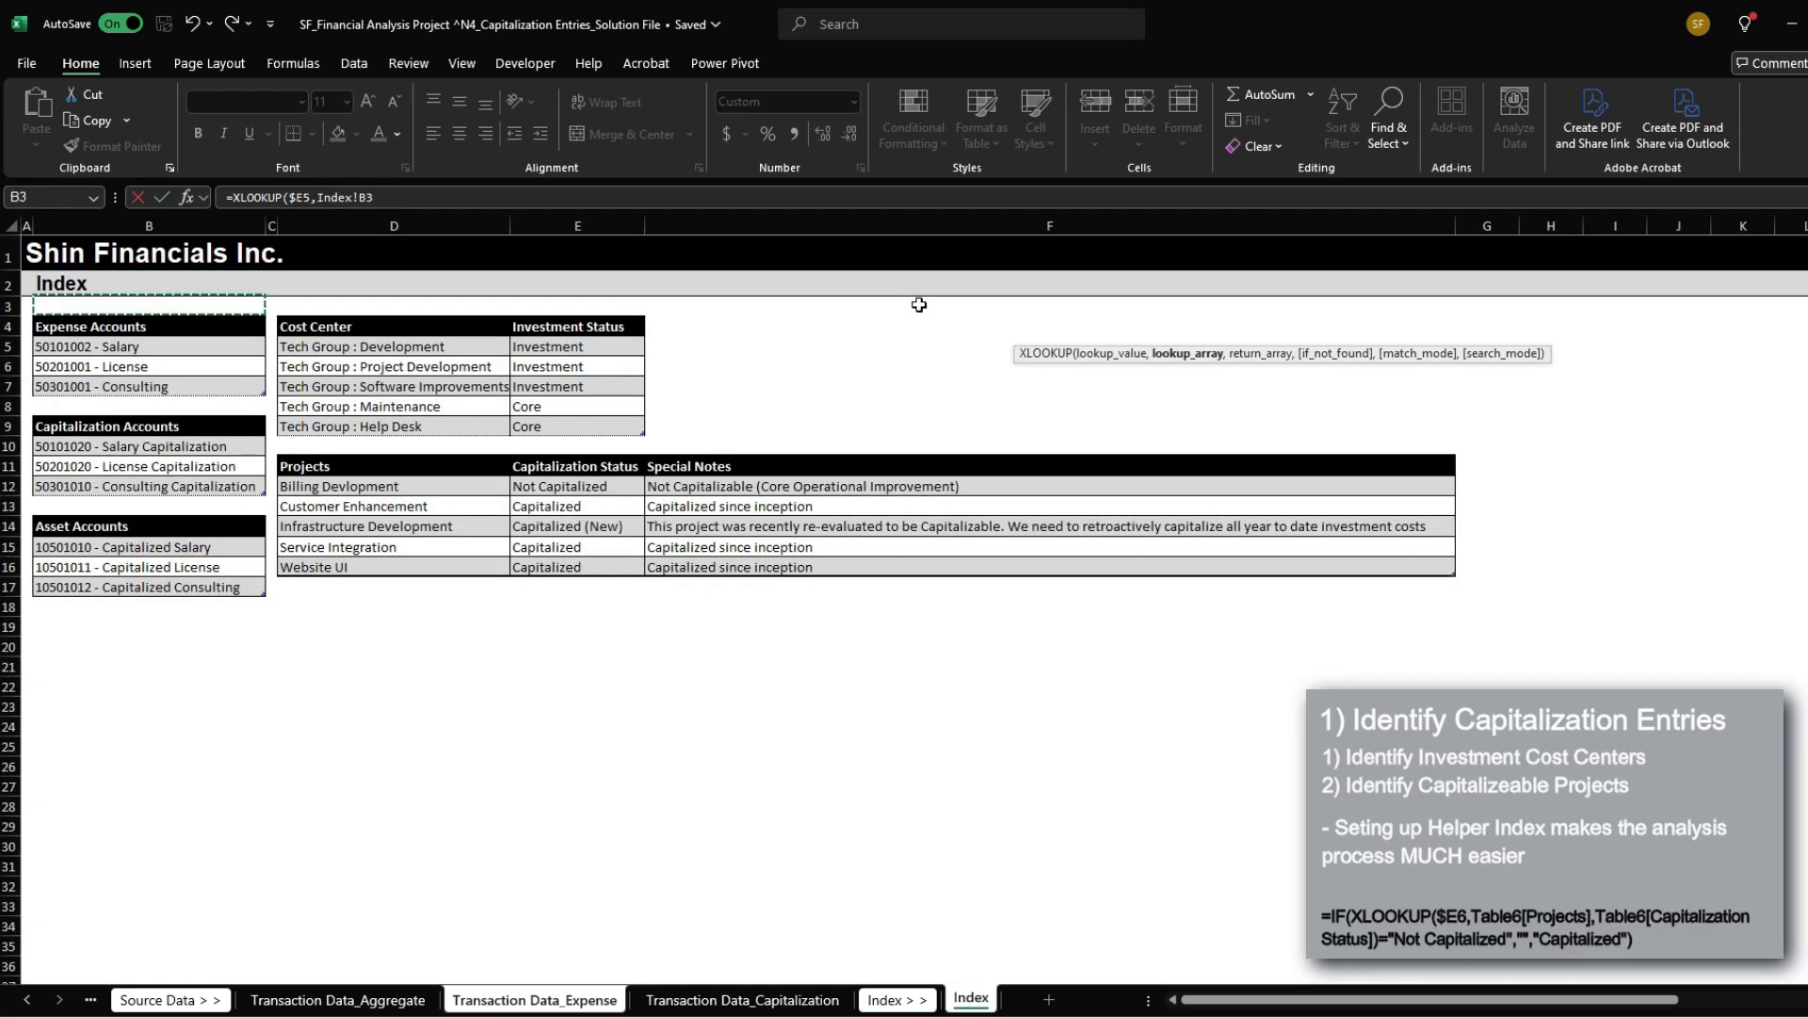
pyautogui.press('Right')
pyautogui.press('Down')
pyautogui.press('Right')
pyautogui.press('Down')
pyautogui.press('Down')
pyautogui.press('Down')
pyautogui.press('Down')
pyautogui.press('Down')
pyautogui.press('Down')
pyautogui.hotkey('ctrl', 'shift', 'Down')
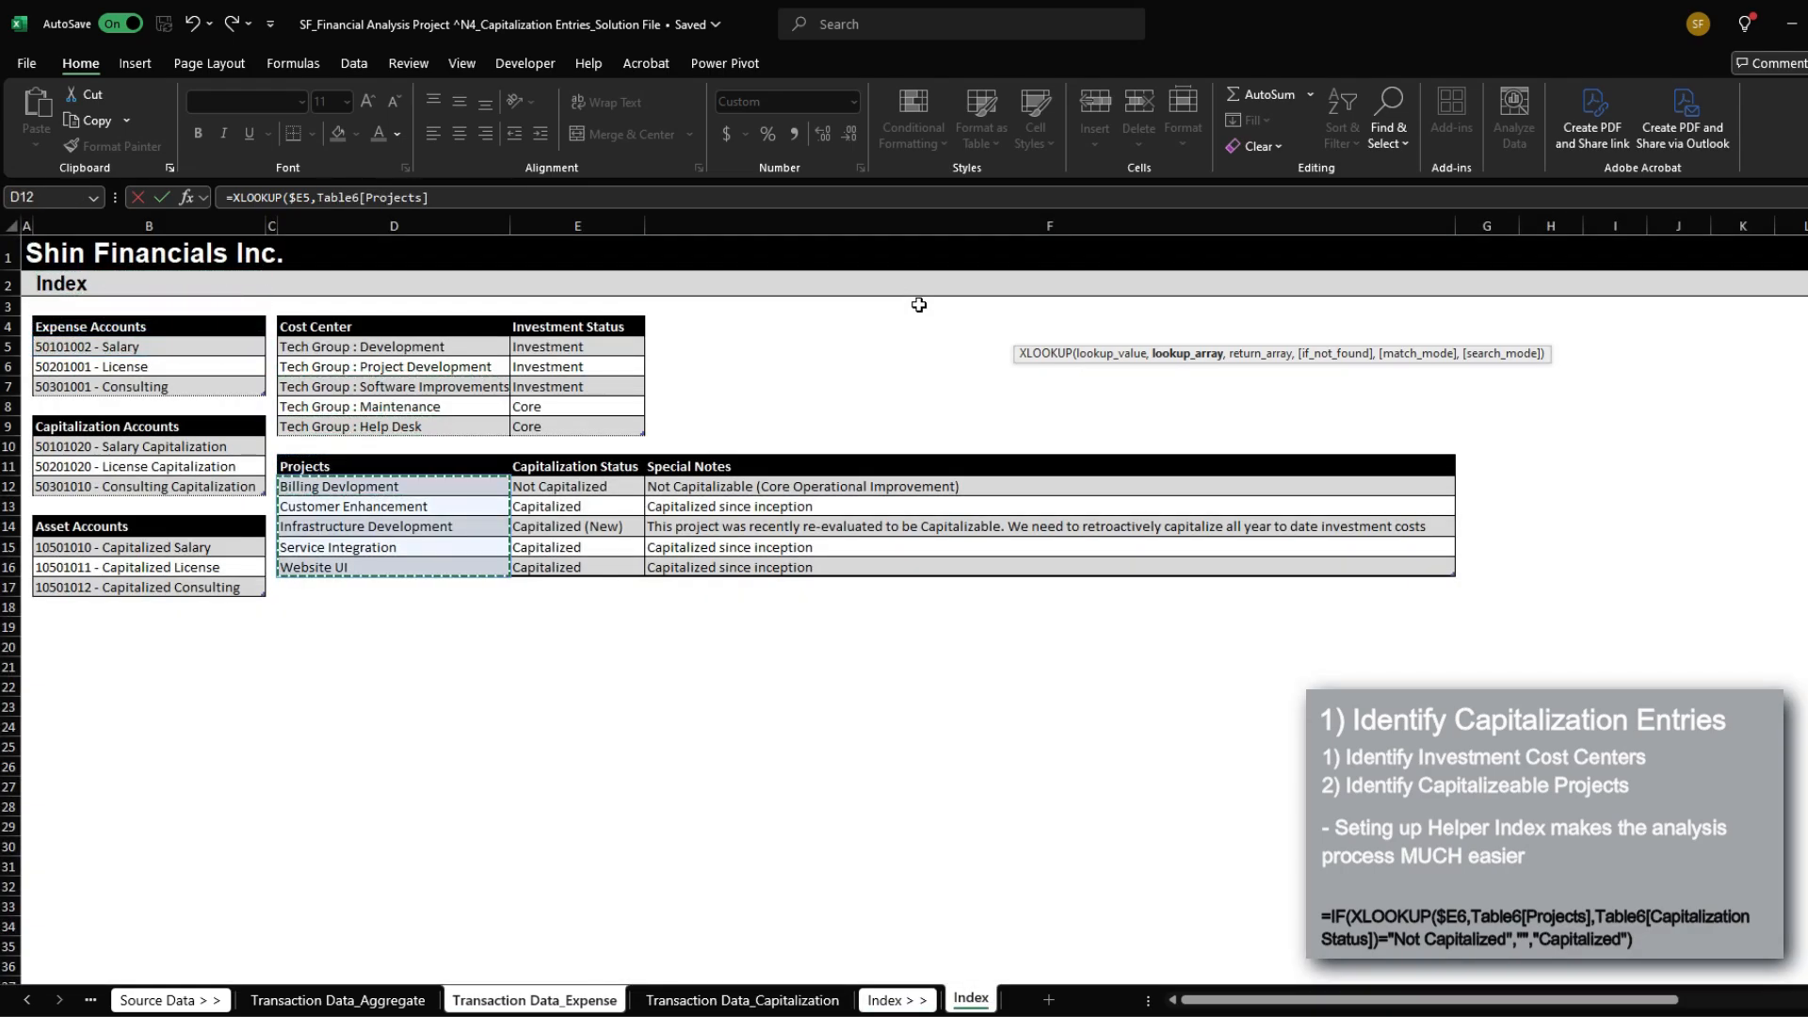
# Step: Use Table6[Capitalization Status] on the Index sheet as the XLOOKUP return array and enter the formula in K5
pyautogui.write(',')
pyautogui.press('Right')
pyautogui.press('Right')
pyautogui.press('Right')
pyautogui.press('Right')
pyautogui.hotkey('ctrl', 'Down')
pyautogui.hotkey('ctrl', 'Down')
pyautogui.hotkey('ctrl', 'Down')
pyautogui.press('Down')
pyautogui.hotkey('ctrl', 'shift', 'Down')
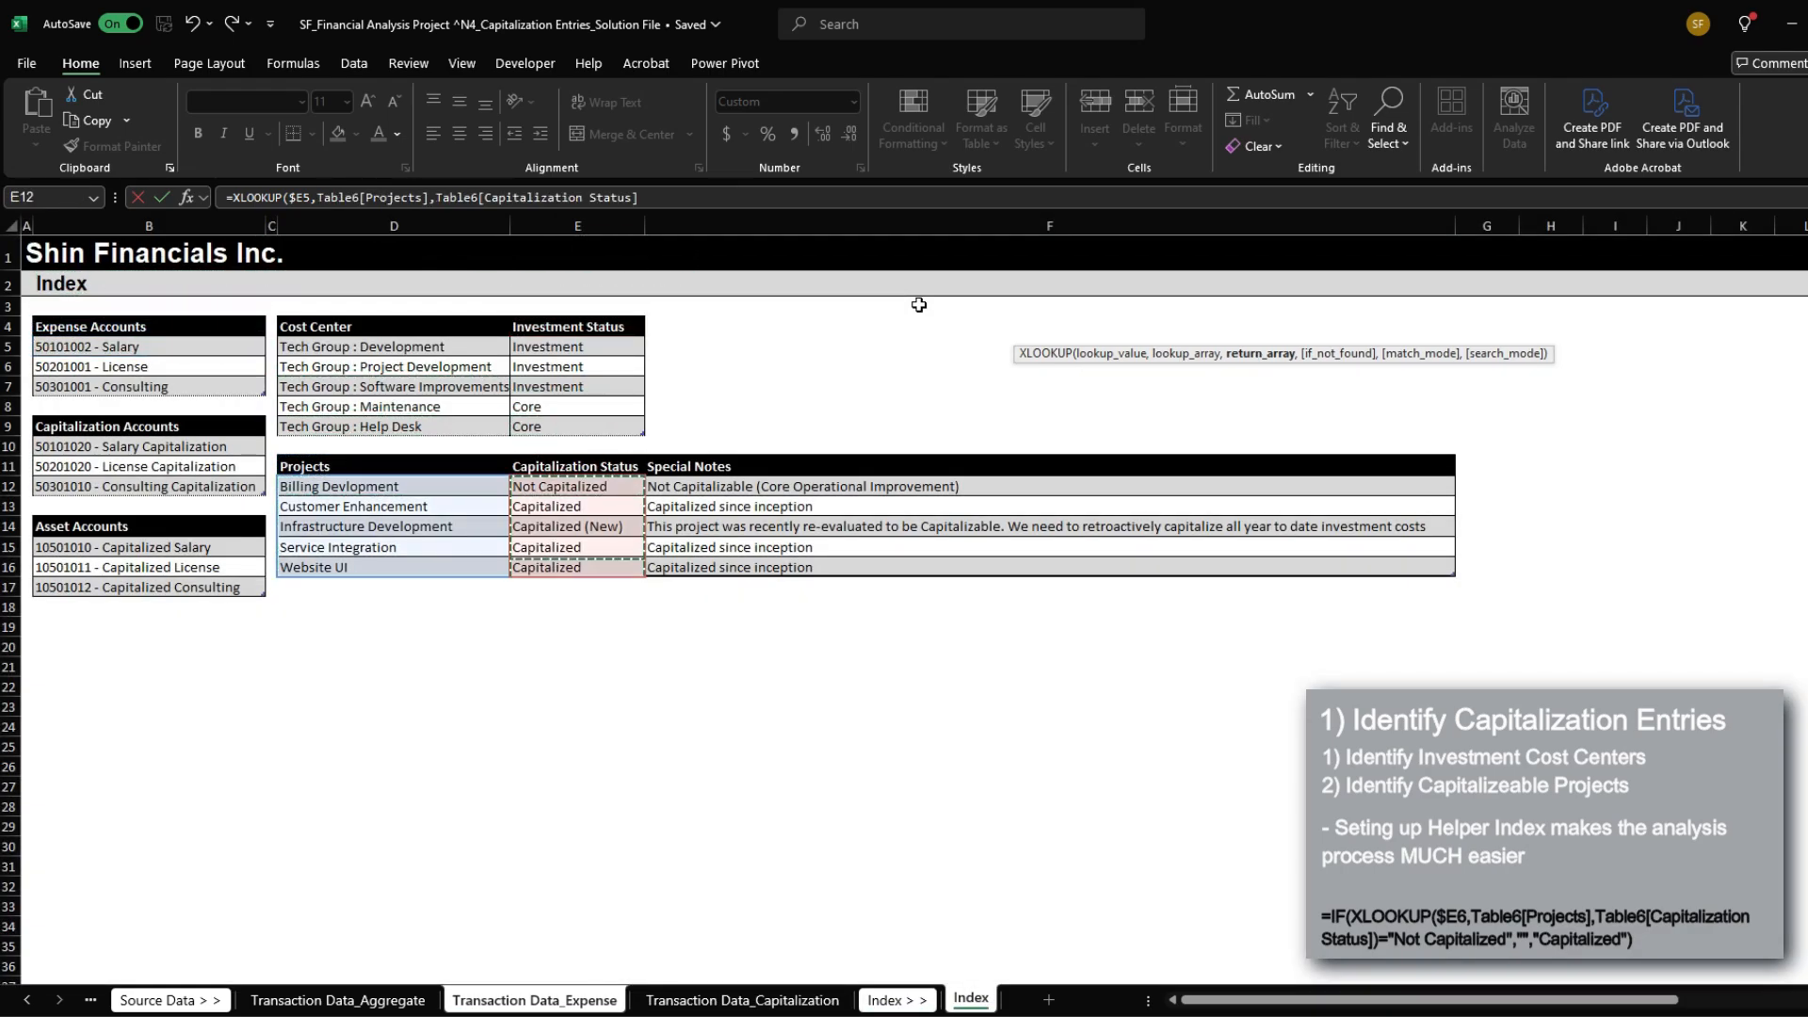
pyautogui.write(')')
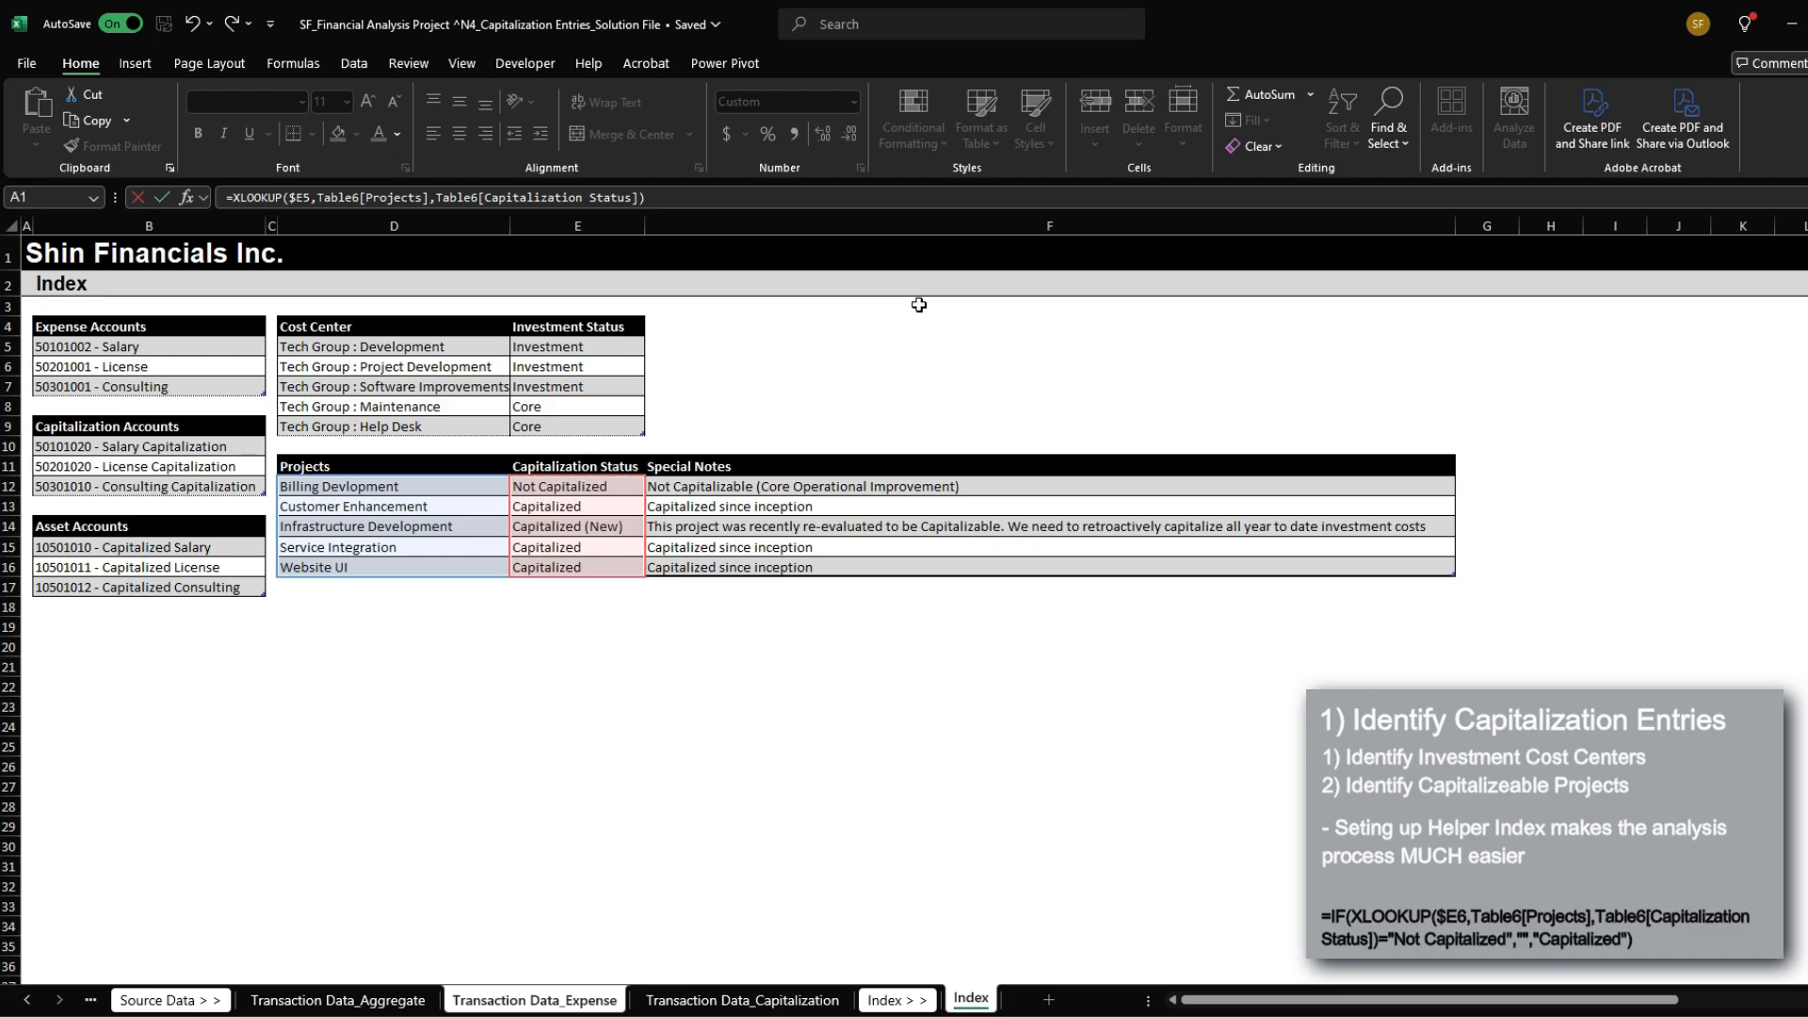
pyautogui.hotkey('ctrl', 'Return')
# Step: Examine the capitalization status of each project in the Index sheet's Projects table
pyautogui.hotkey('ctrl', 'pagedown')
pyautogui.hotkey('ctrl', 'pagedown')
pyautogui.hotkey('ctrl', 'pagedown')
pyautogui.press('Down')
pyautogui.press('Down')
pyautogui.press('Down')
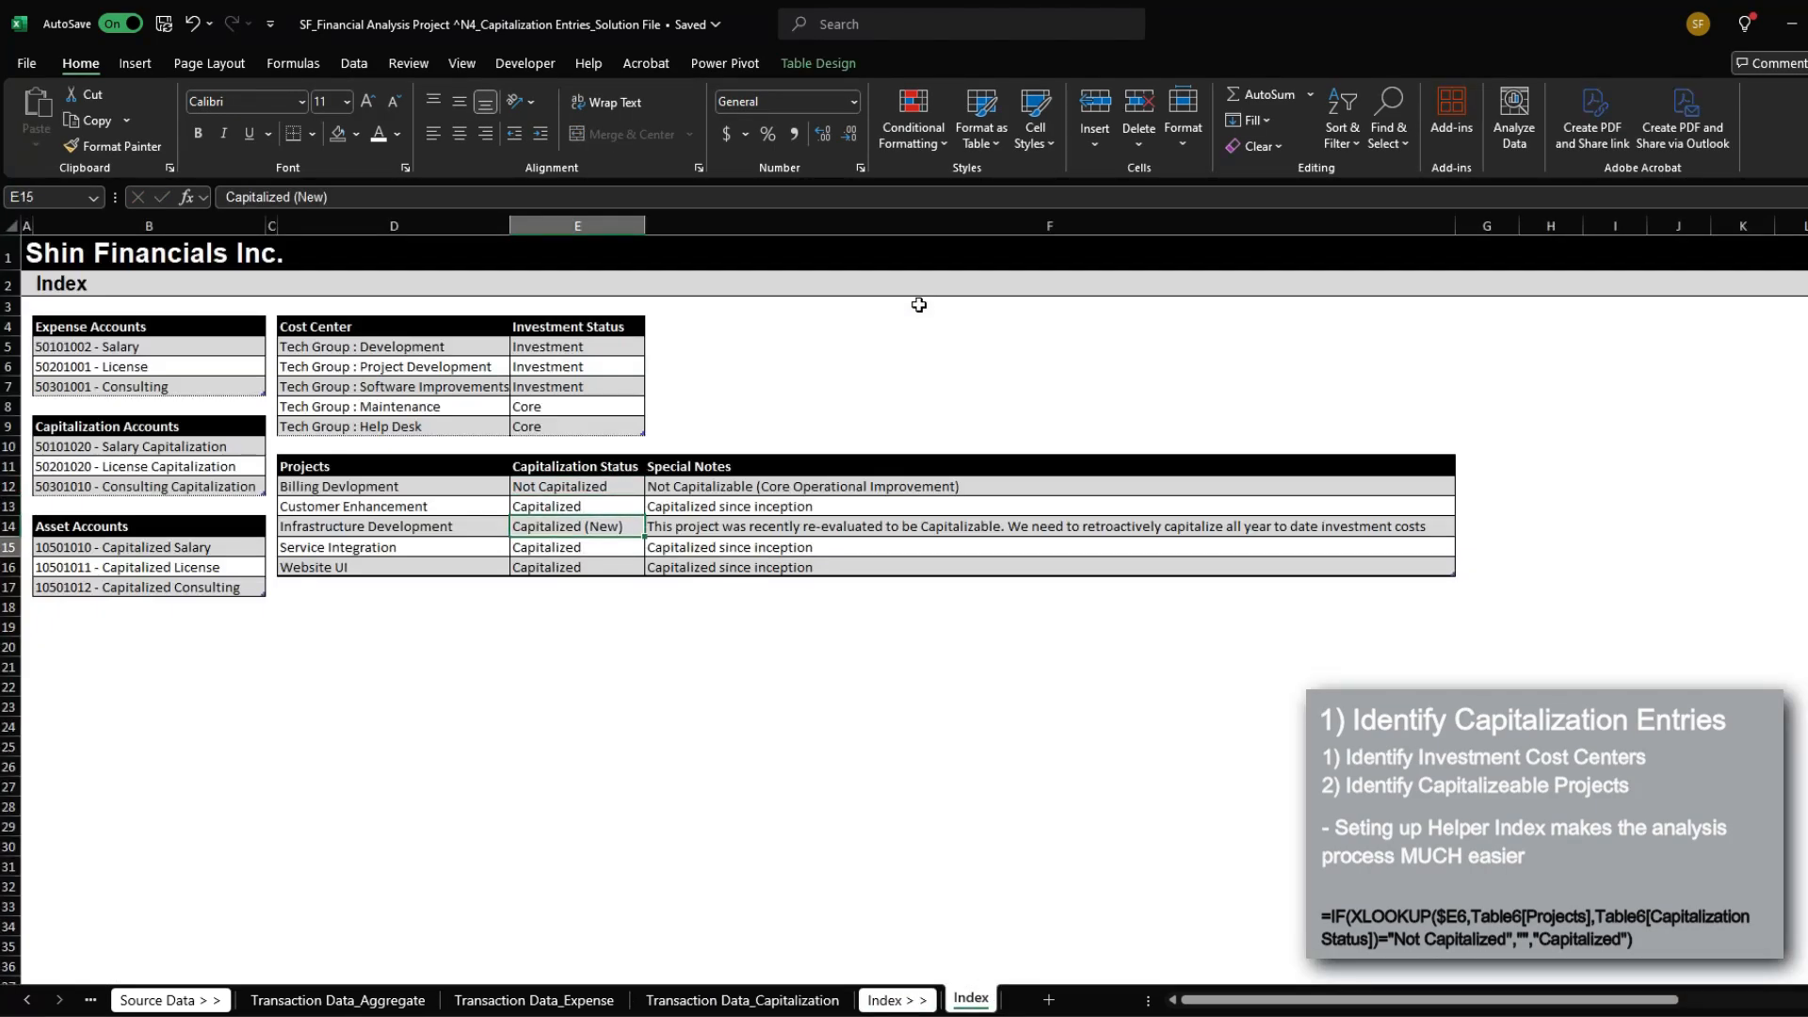
pyautogui.click(565, 510)
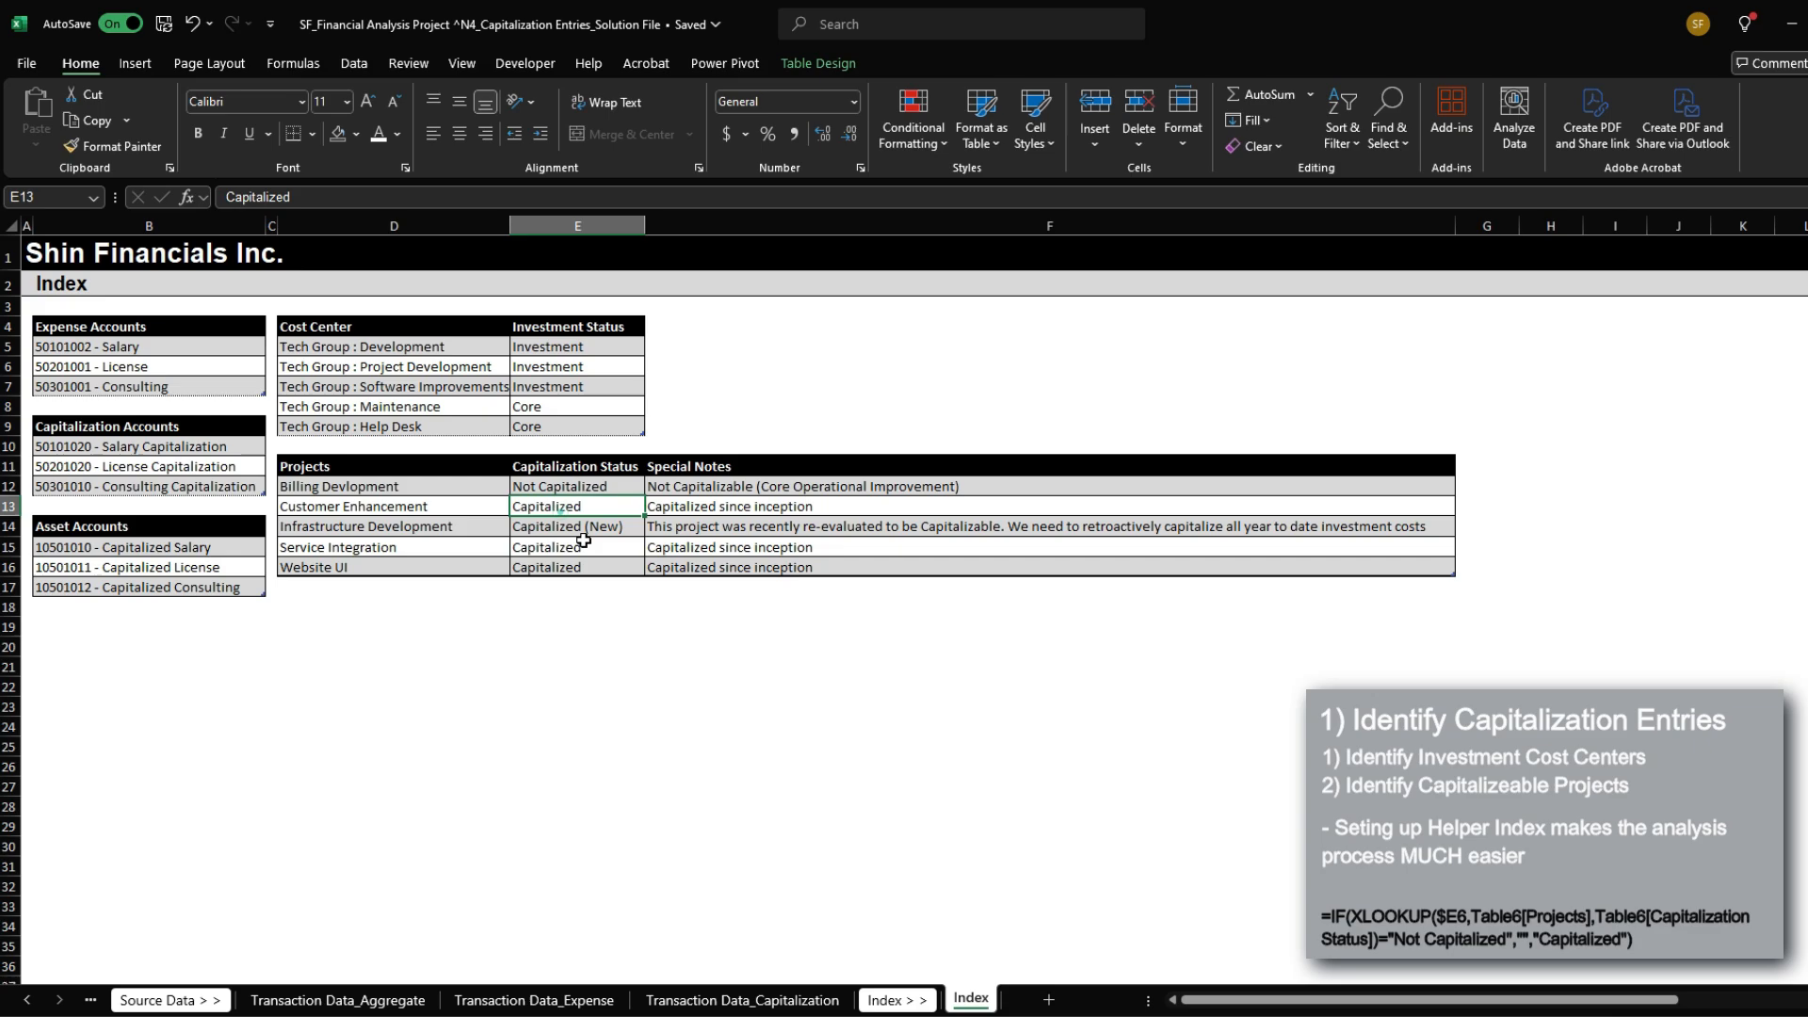
pyautogui.keyDown('ctrl'); pyautogui.click(584, 548); pyautogui.keyUp('ctrl')
pyautogui.keyDown('ctrl'); pyautogui.click(577, 575); pyautogui.keyUp('ctrl')
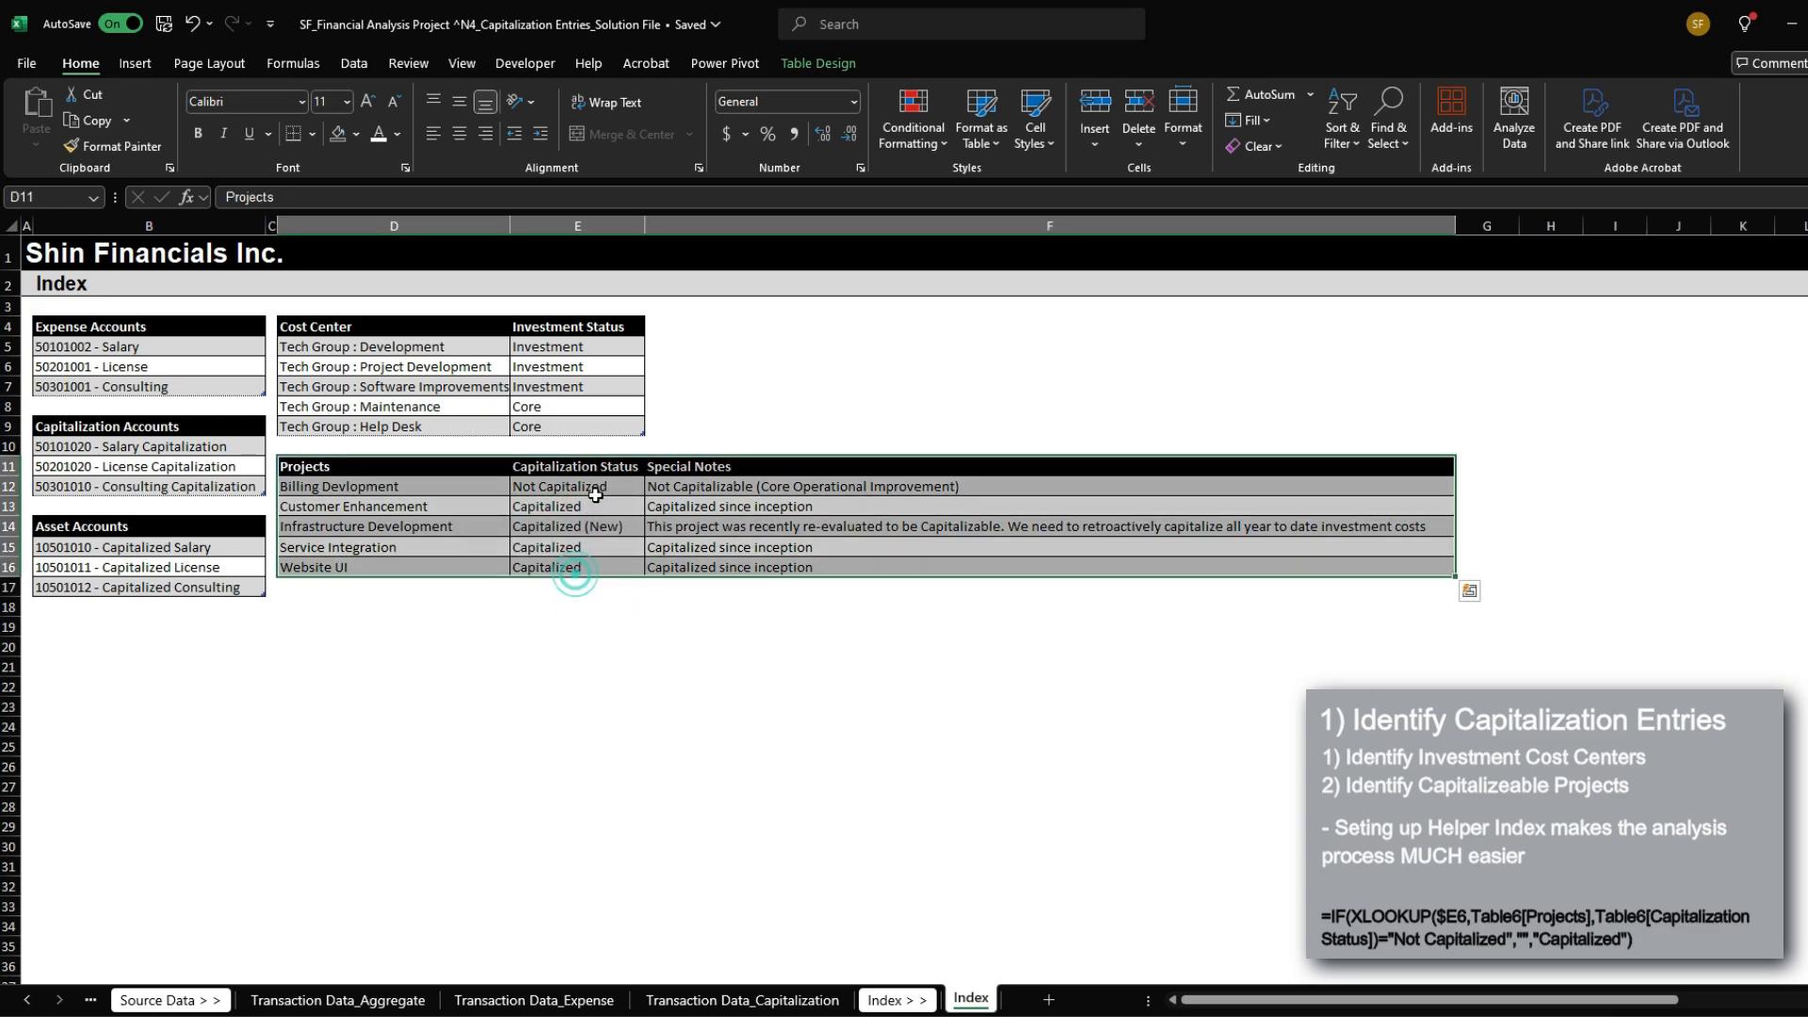
pyautogui.moveTo(407, 488); pyautogui.dragTo(564, 486)
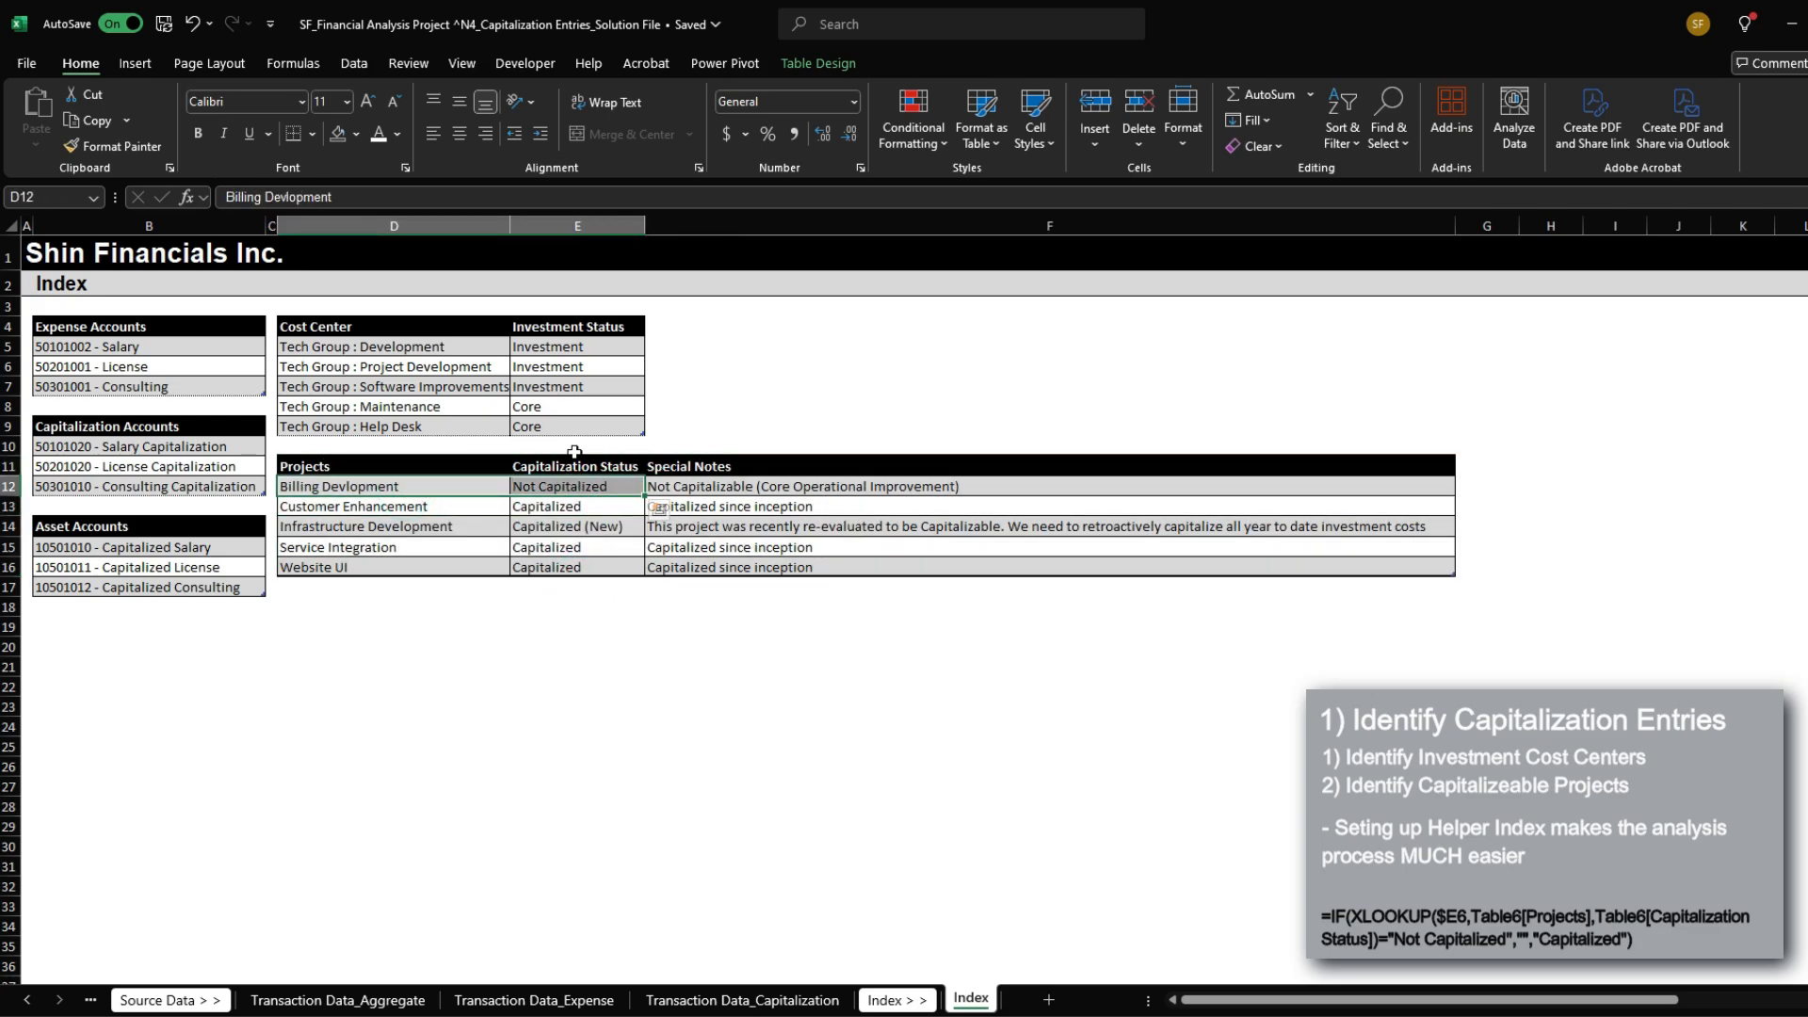
pyautogui.click(565, 531)
pyautogui.moveTo(446, 529); pyautogui.dragTo(570, 524)
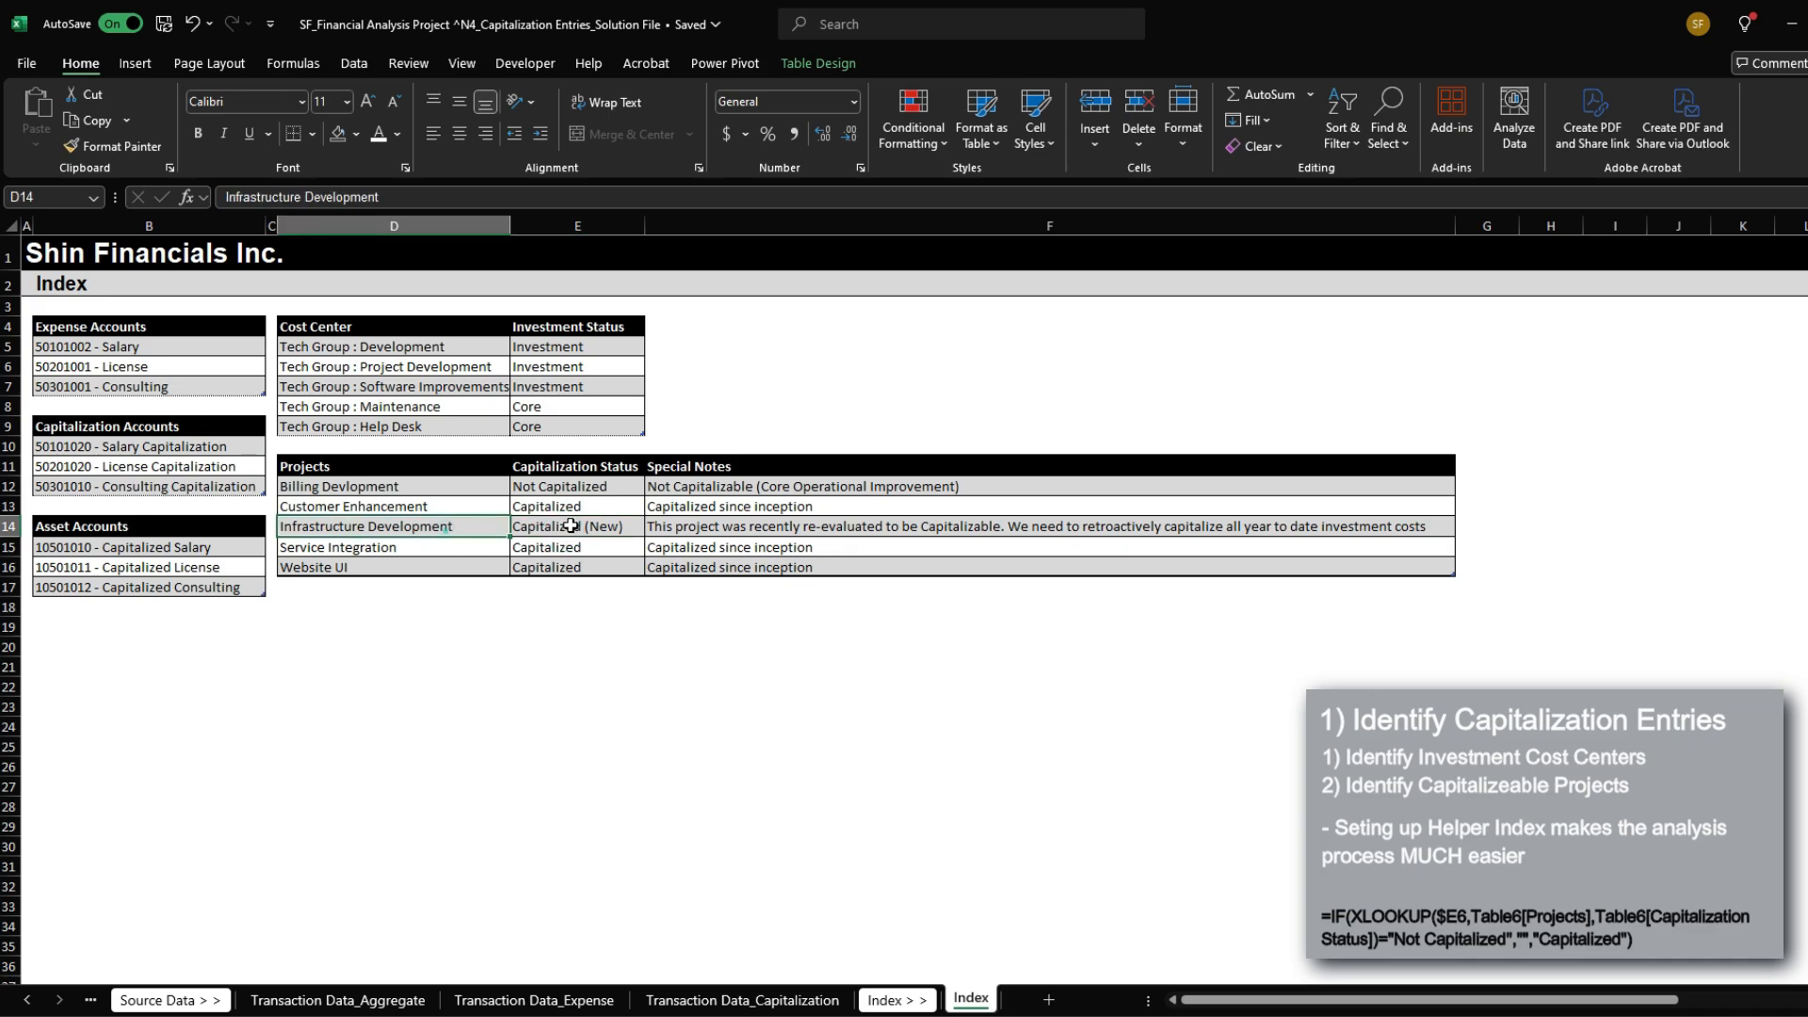
pyautogui.click(575, 525)
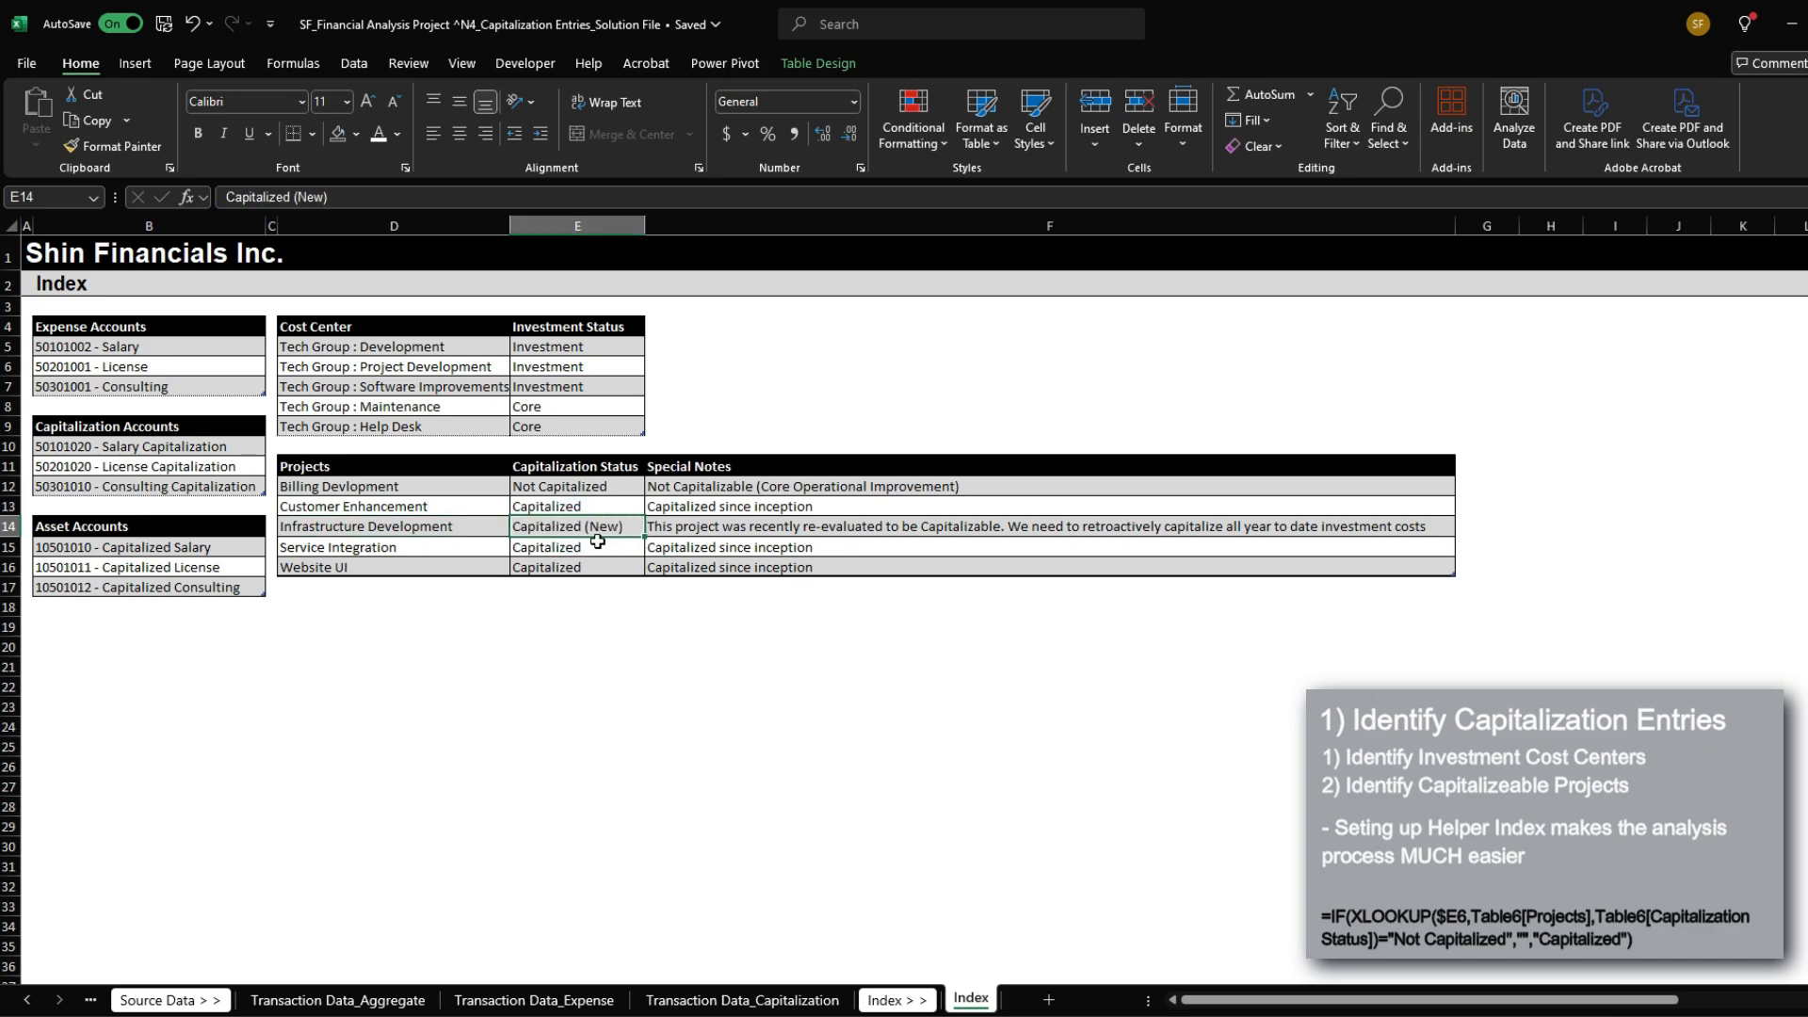
pyautogui.click(617, 491)
pyautogui.click(597, 508)
pyautogui.keyDown('ctrl'); pyautogui.click(594, 527); pyautogui.keyUp('ctrl')
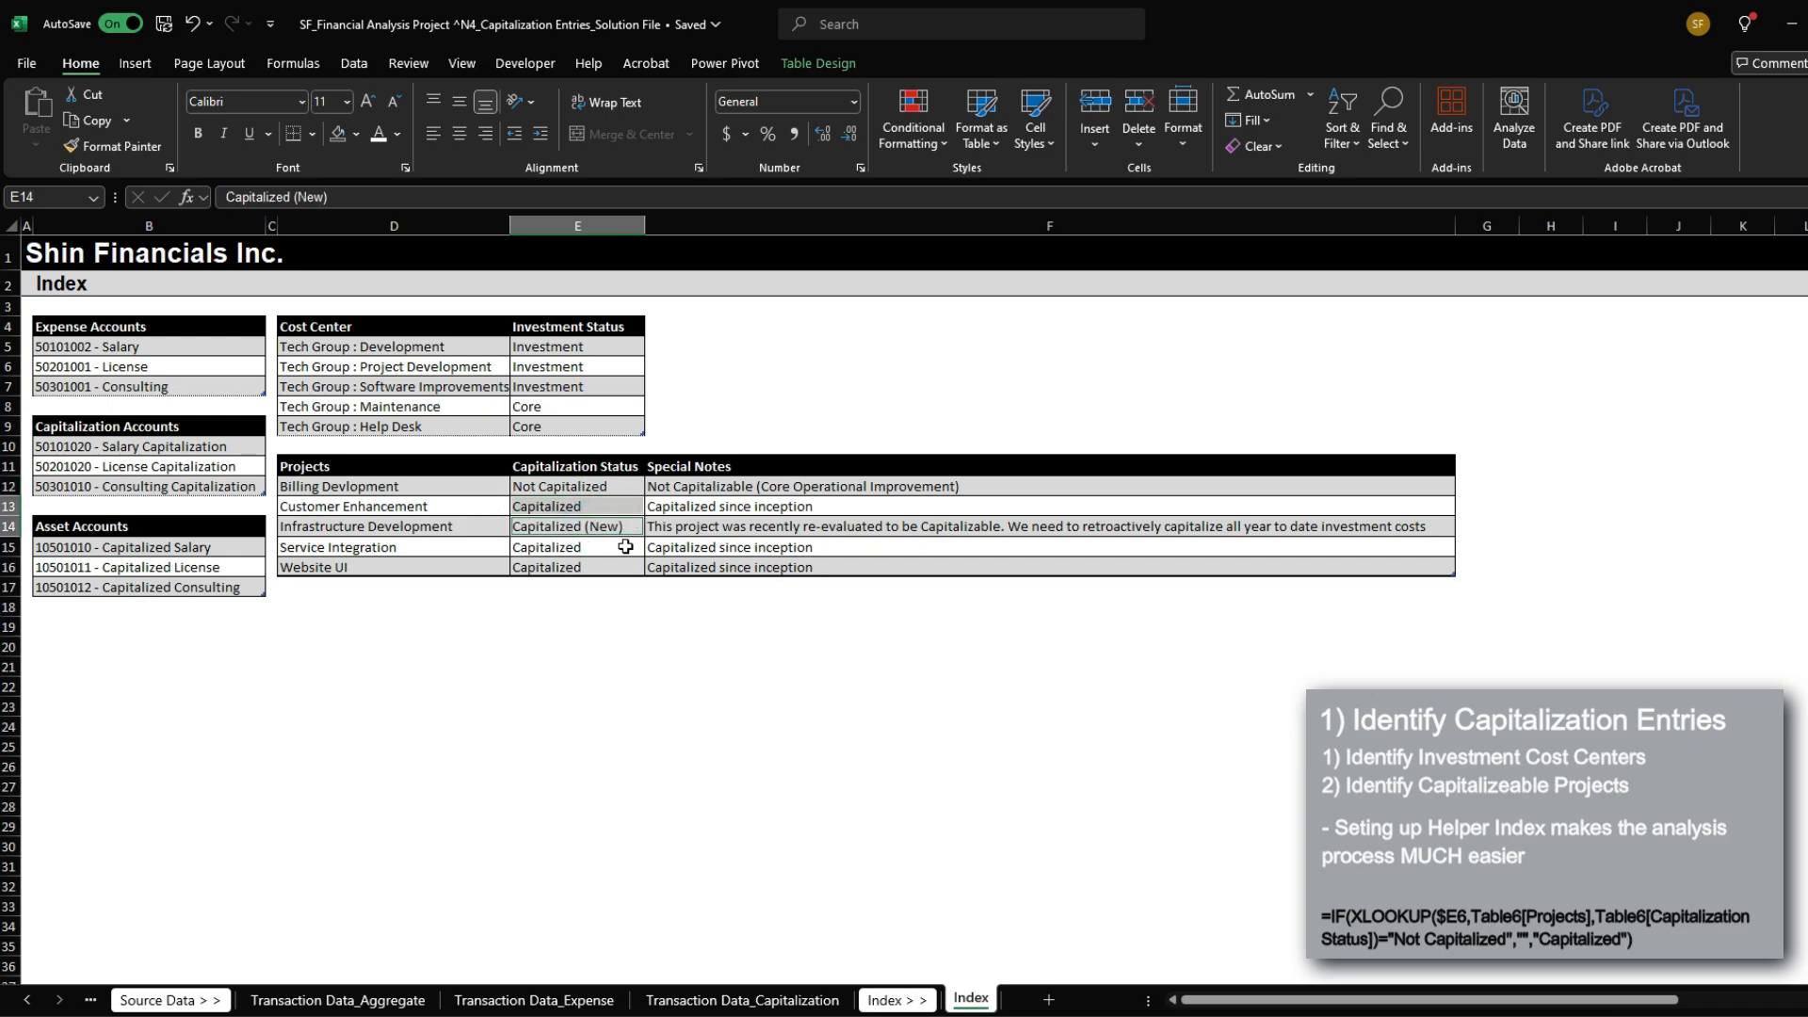
# Step: On Transaction Data_Expense, wrap K5's XLOOKUP in an IF that returns blank for "Not Capitalized" and "Capitalized" otherwise
pyautogui.click(570, 999)
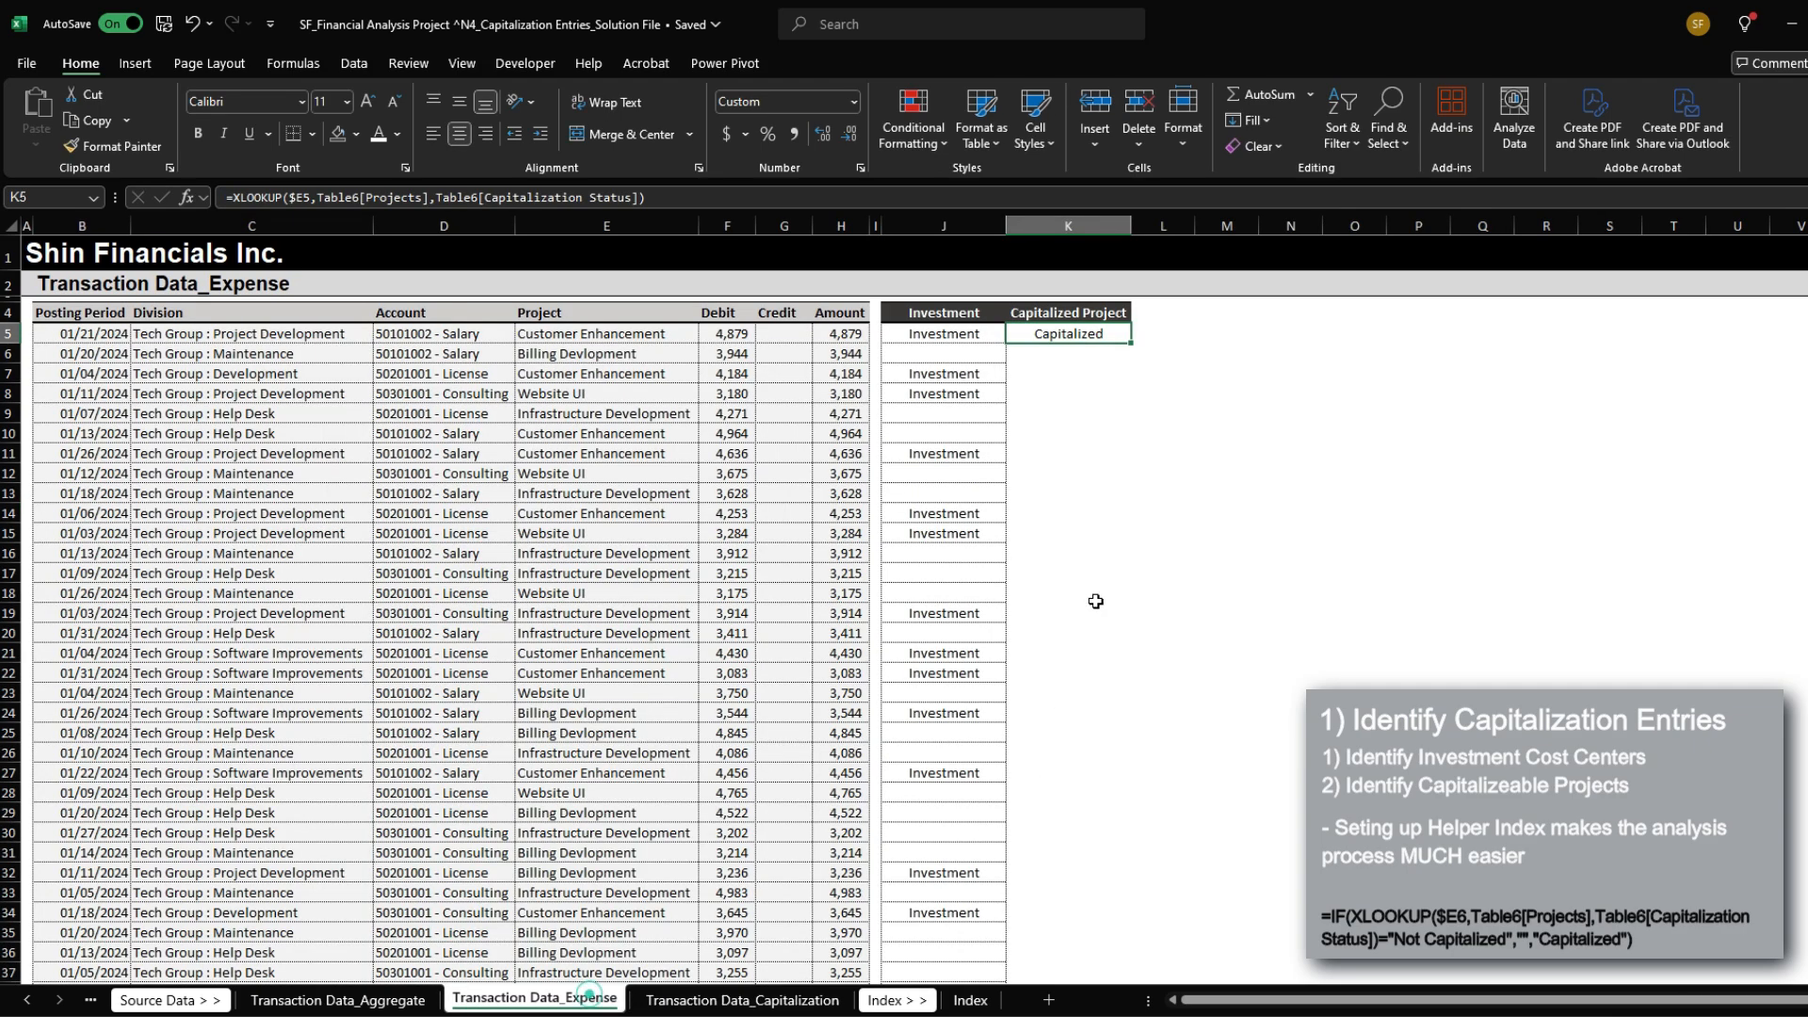
pyautogui.press('F2')
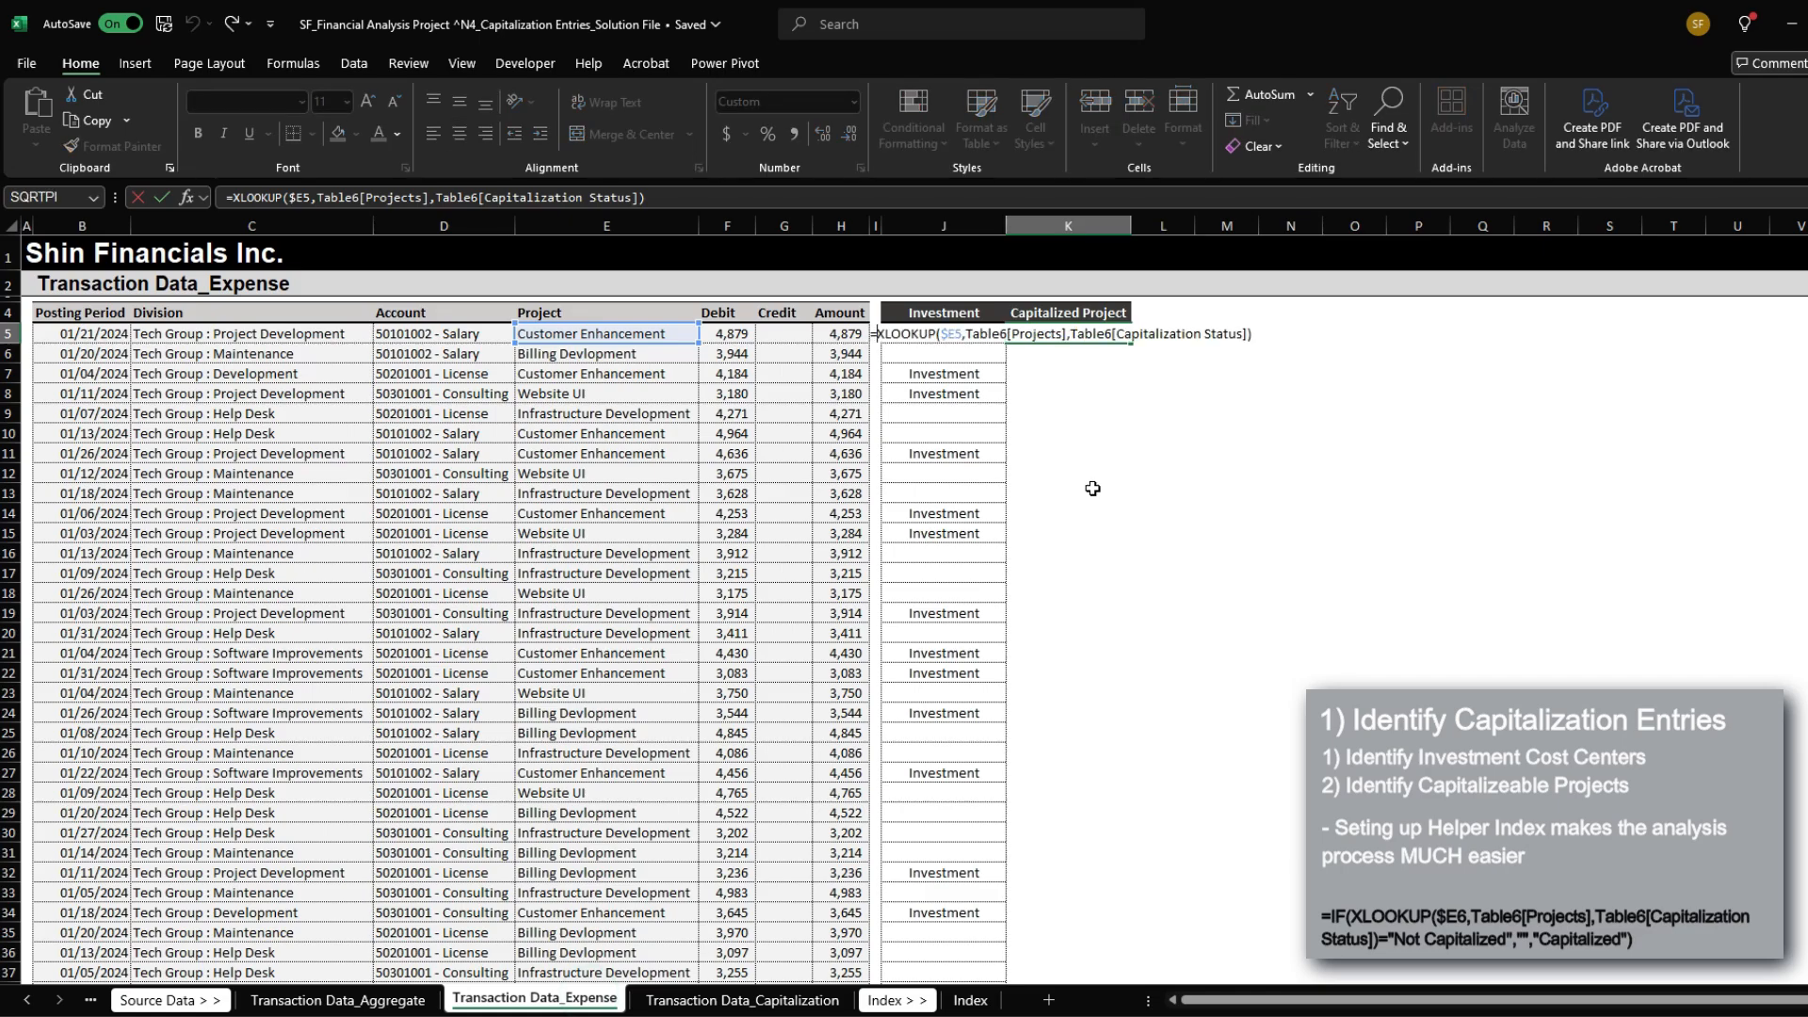
pyautogui.press('Home')
pyautogui.press('Right')
pyautogui.write('IF(')
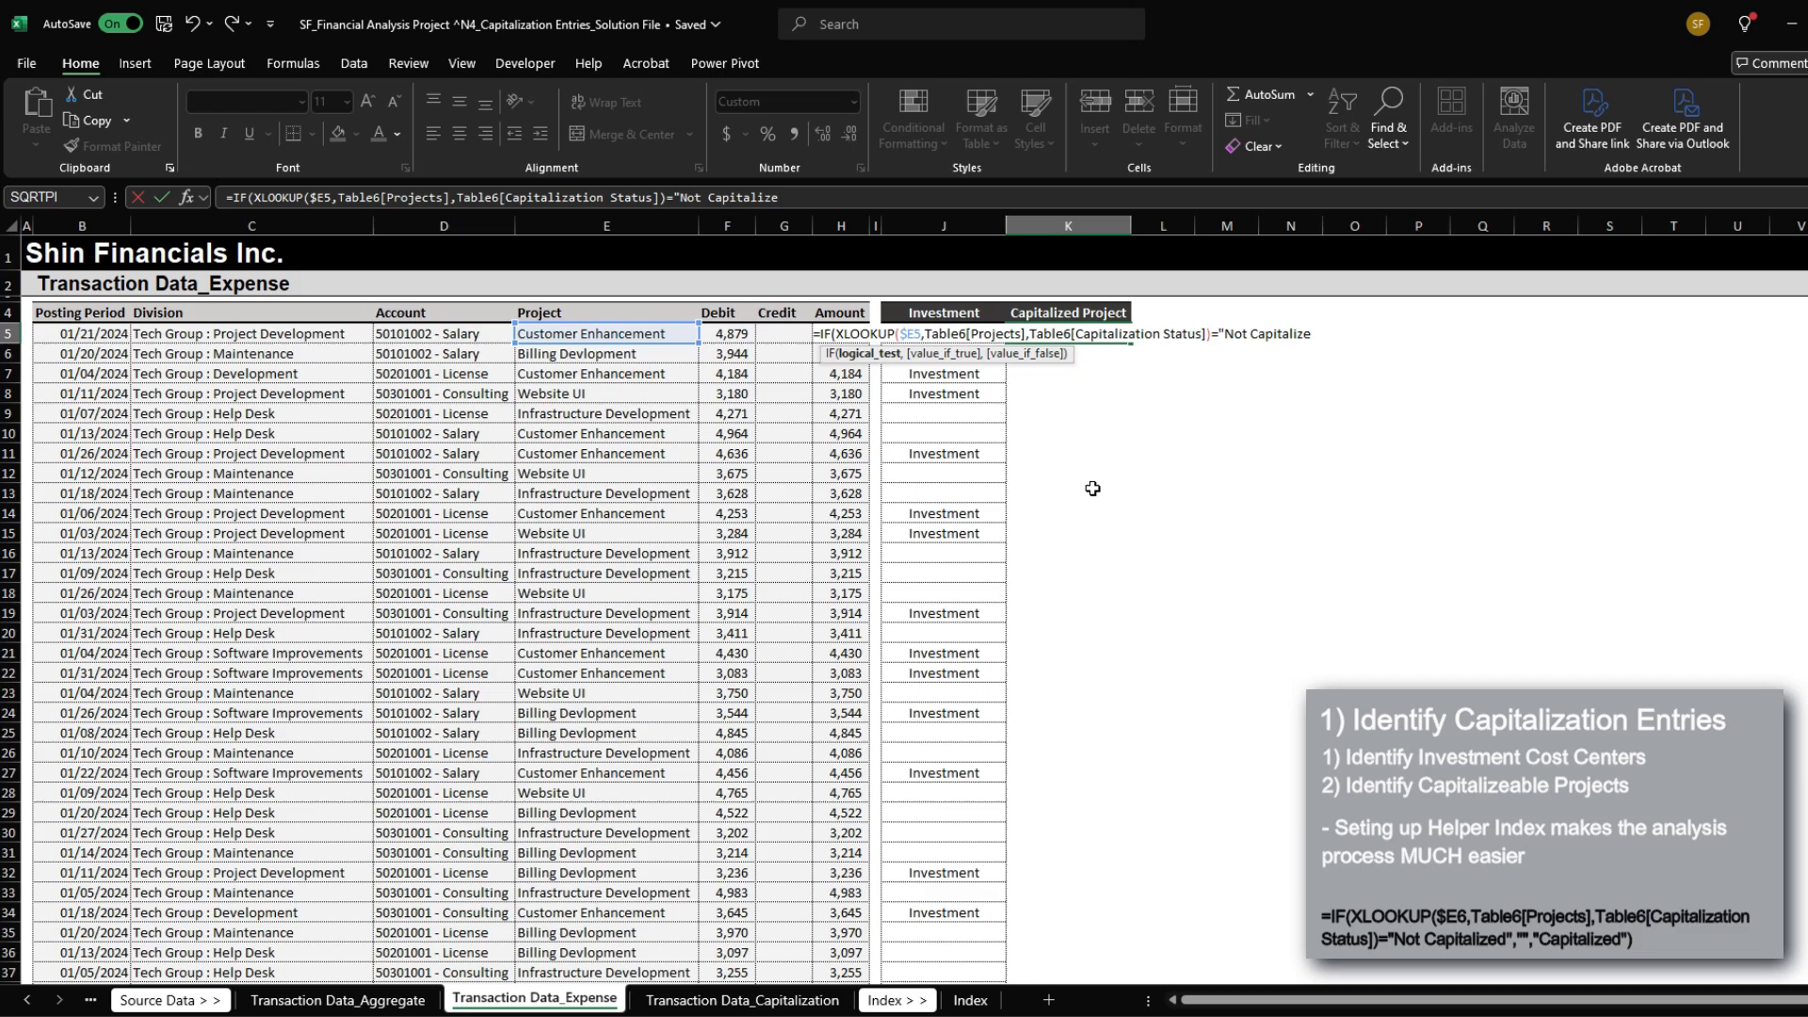
pyautogui.write('d","","Capitaliz')
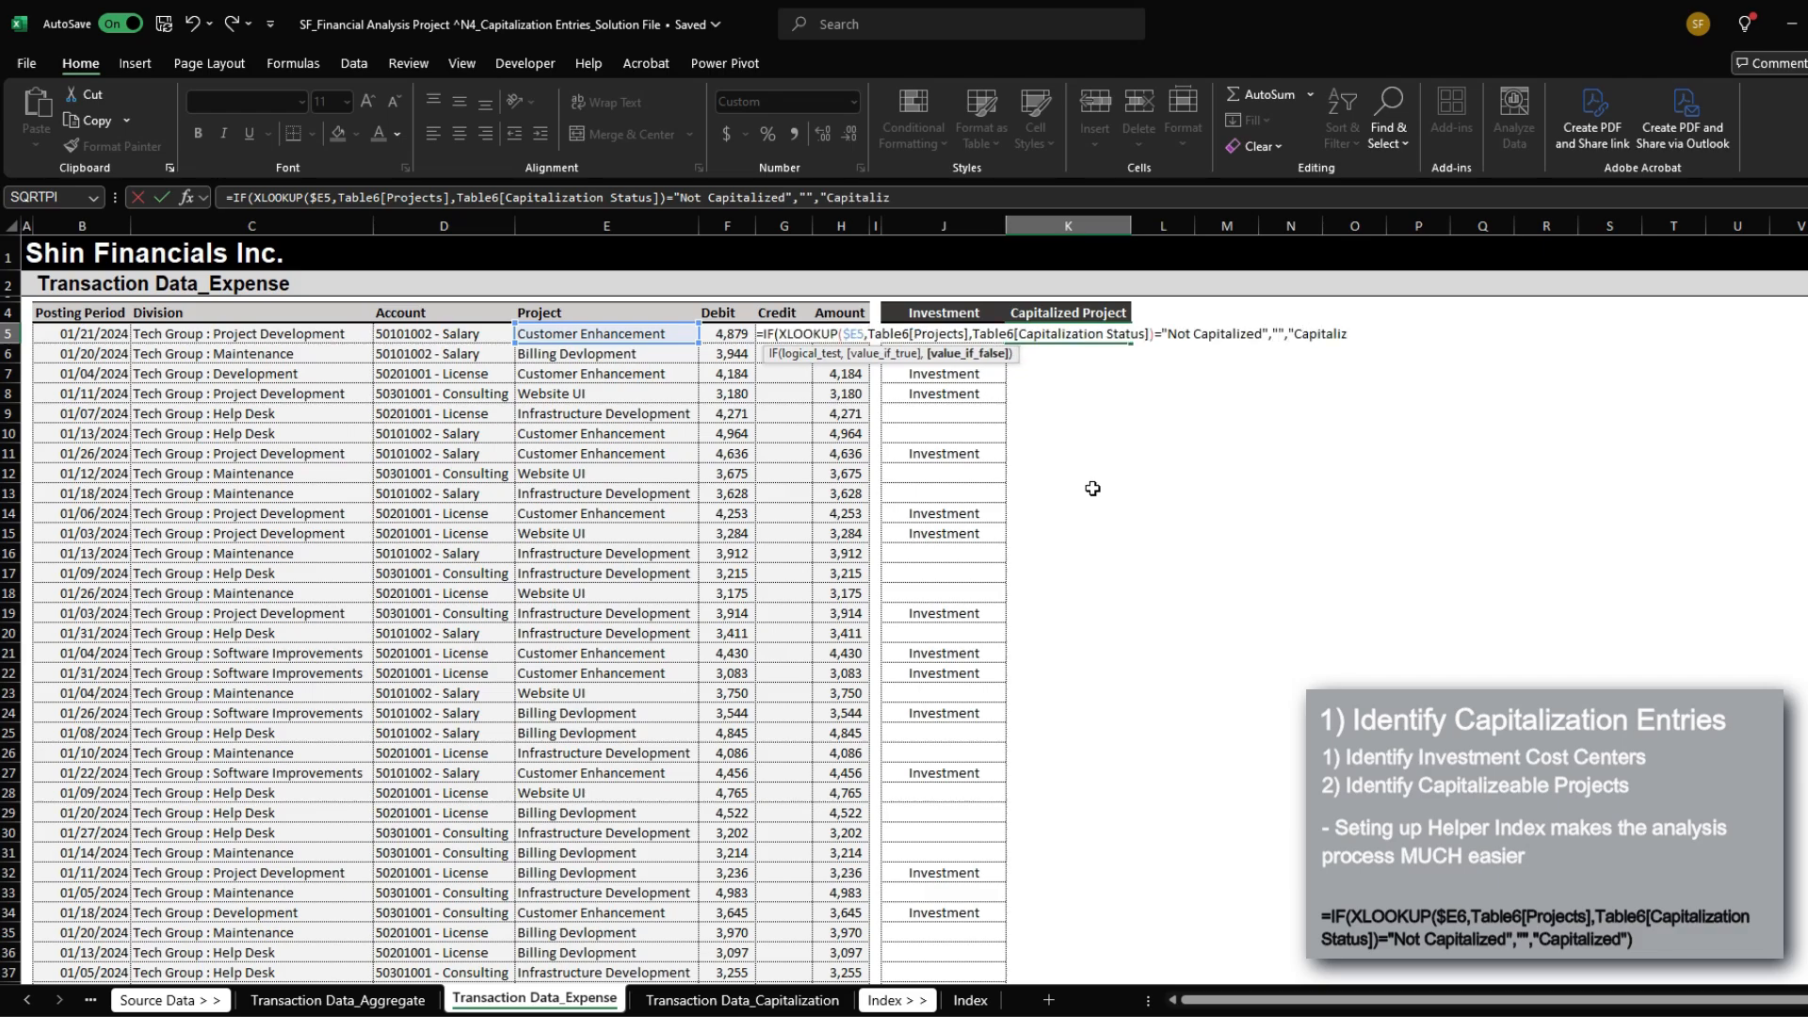
pyautogui.write('ed")')
pyautogui.press('Return')
# Step: Fill the K5 Capitalized Project formula down column K to the last transaction row
pyautogui.press('Up')
pyautogui.hotkey('ctrl', 'c')
pyautogui.press('Left')
pyautogui.hotkey('ctrl', 'Down')
pyautogui.press('Right')
pyautogui.hotkey('ctrl', 'shift', 'Up')
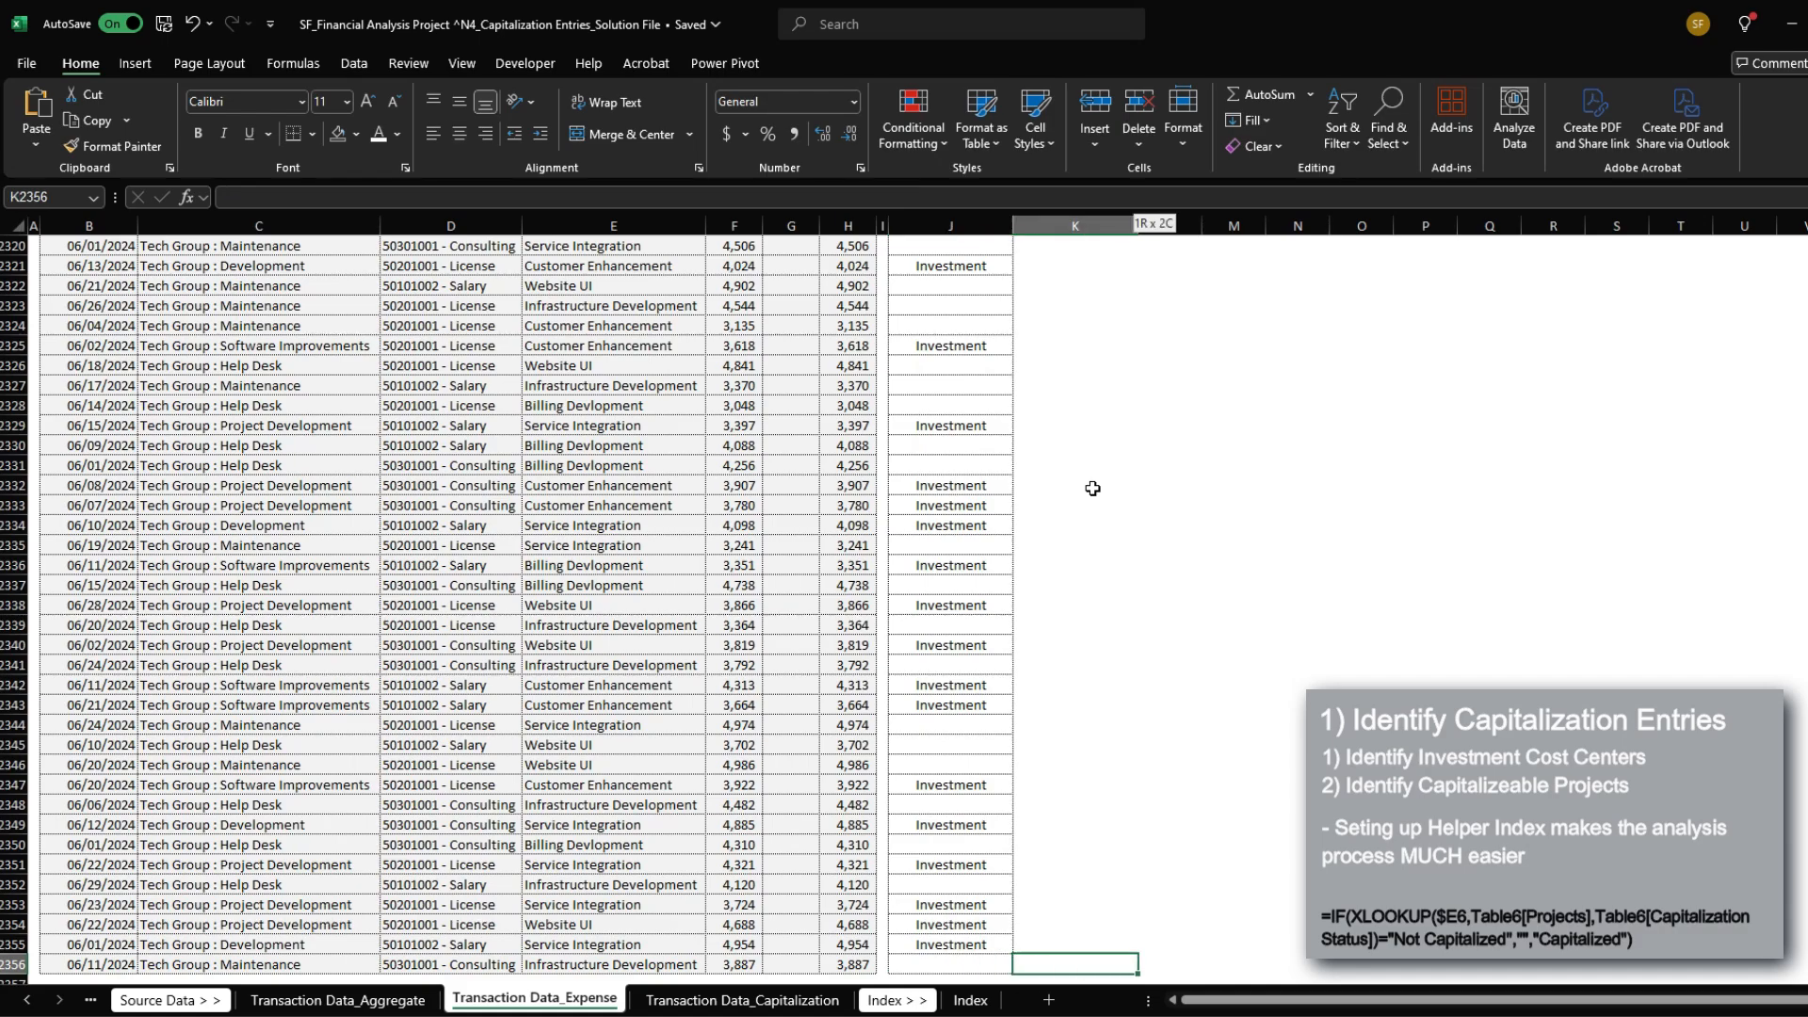
pyautogui.hotkey('ctrl', 'v')
pyautogui.hotkey('ctrl', 'Up')
pyautogui.press('Down')
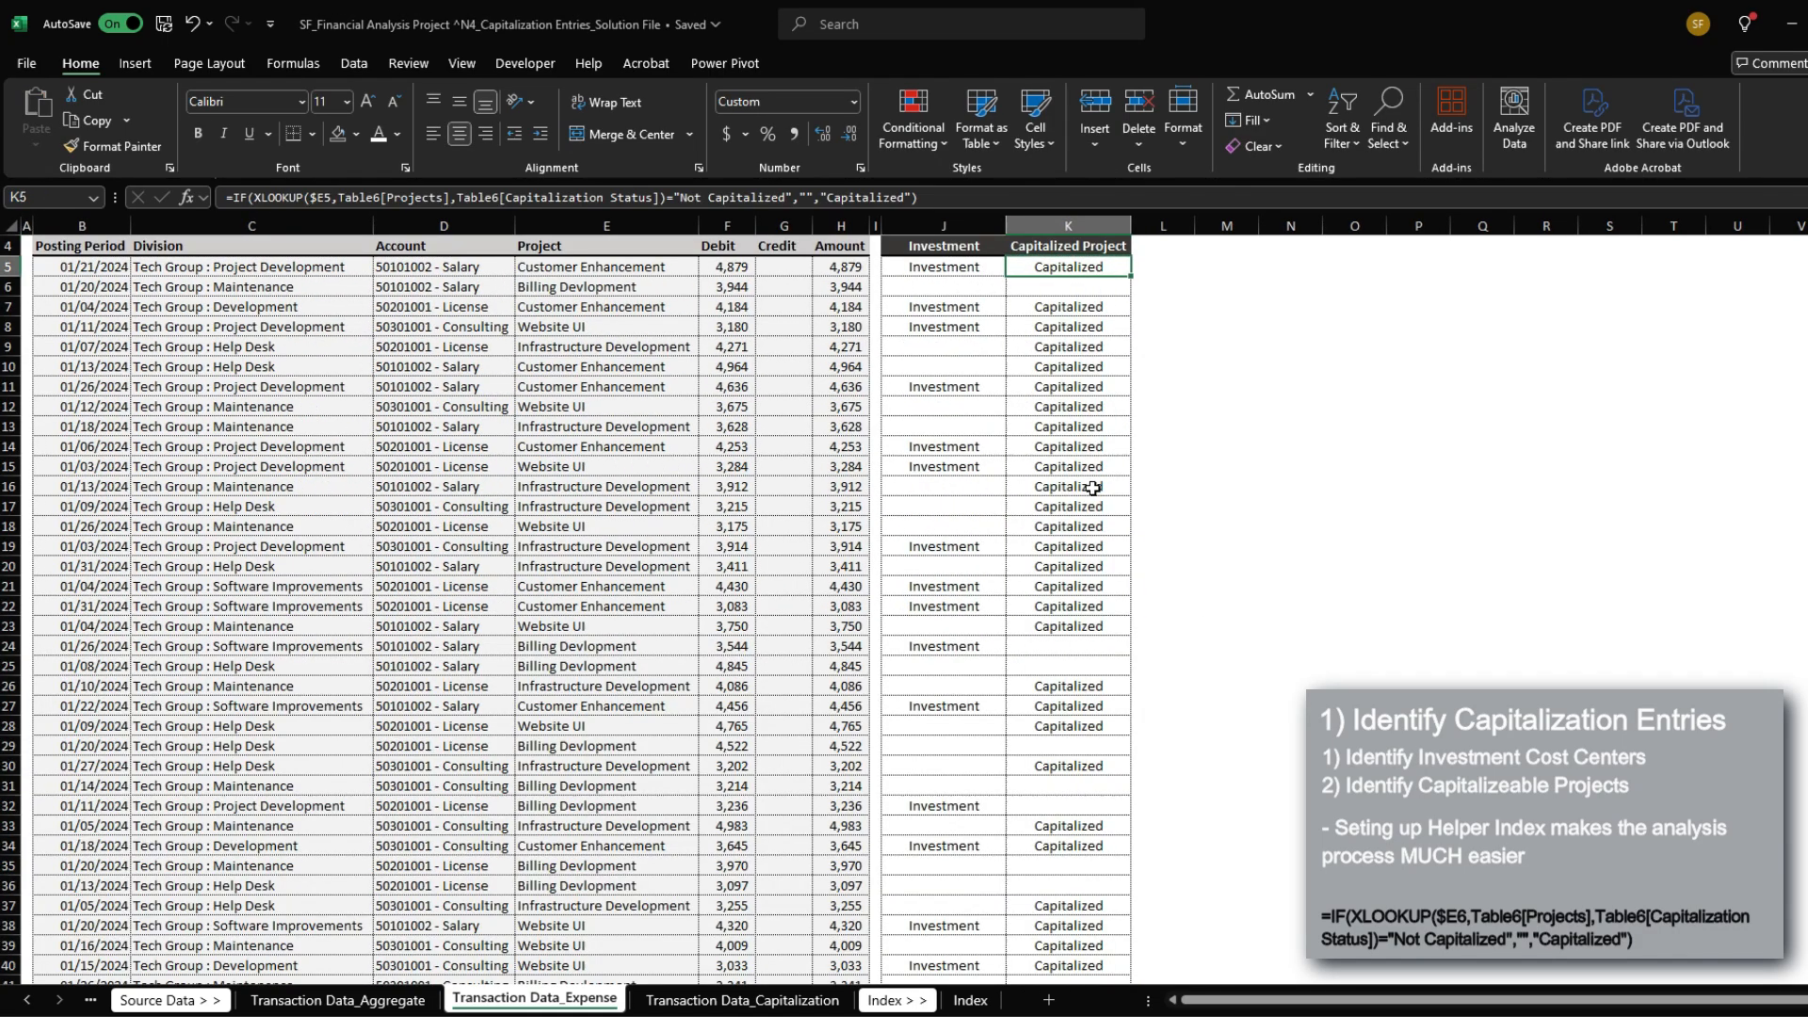
pyautogui.press('Down')
pyautogui.press('Up')
# Step: Copy the K4 header into L4 and rename it "Capitalization Status"
pyautogui.scroll(1, 1092, 488)
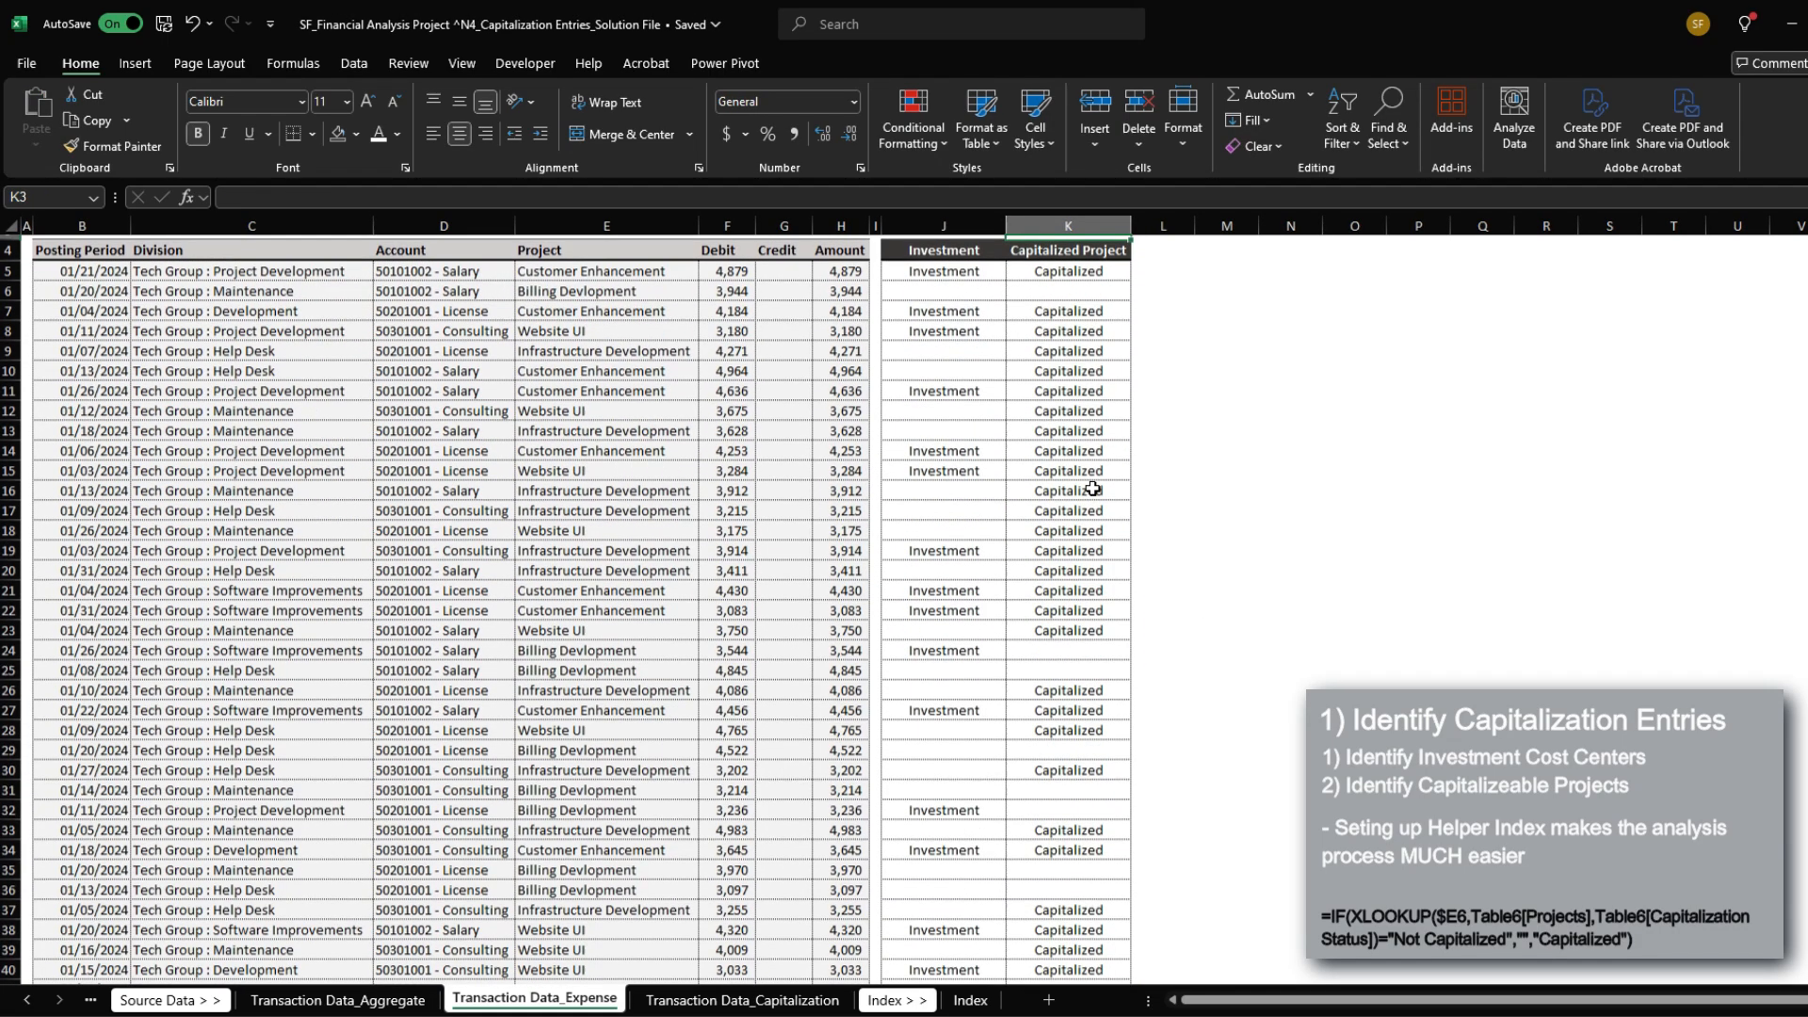
pyautogui.press('Up')
pyautogui.press('Right')
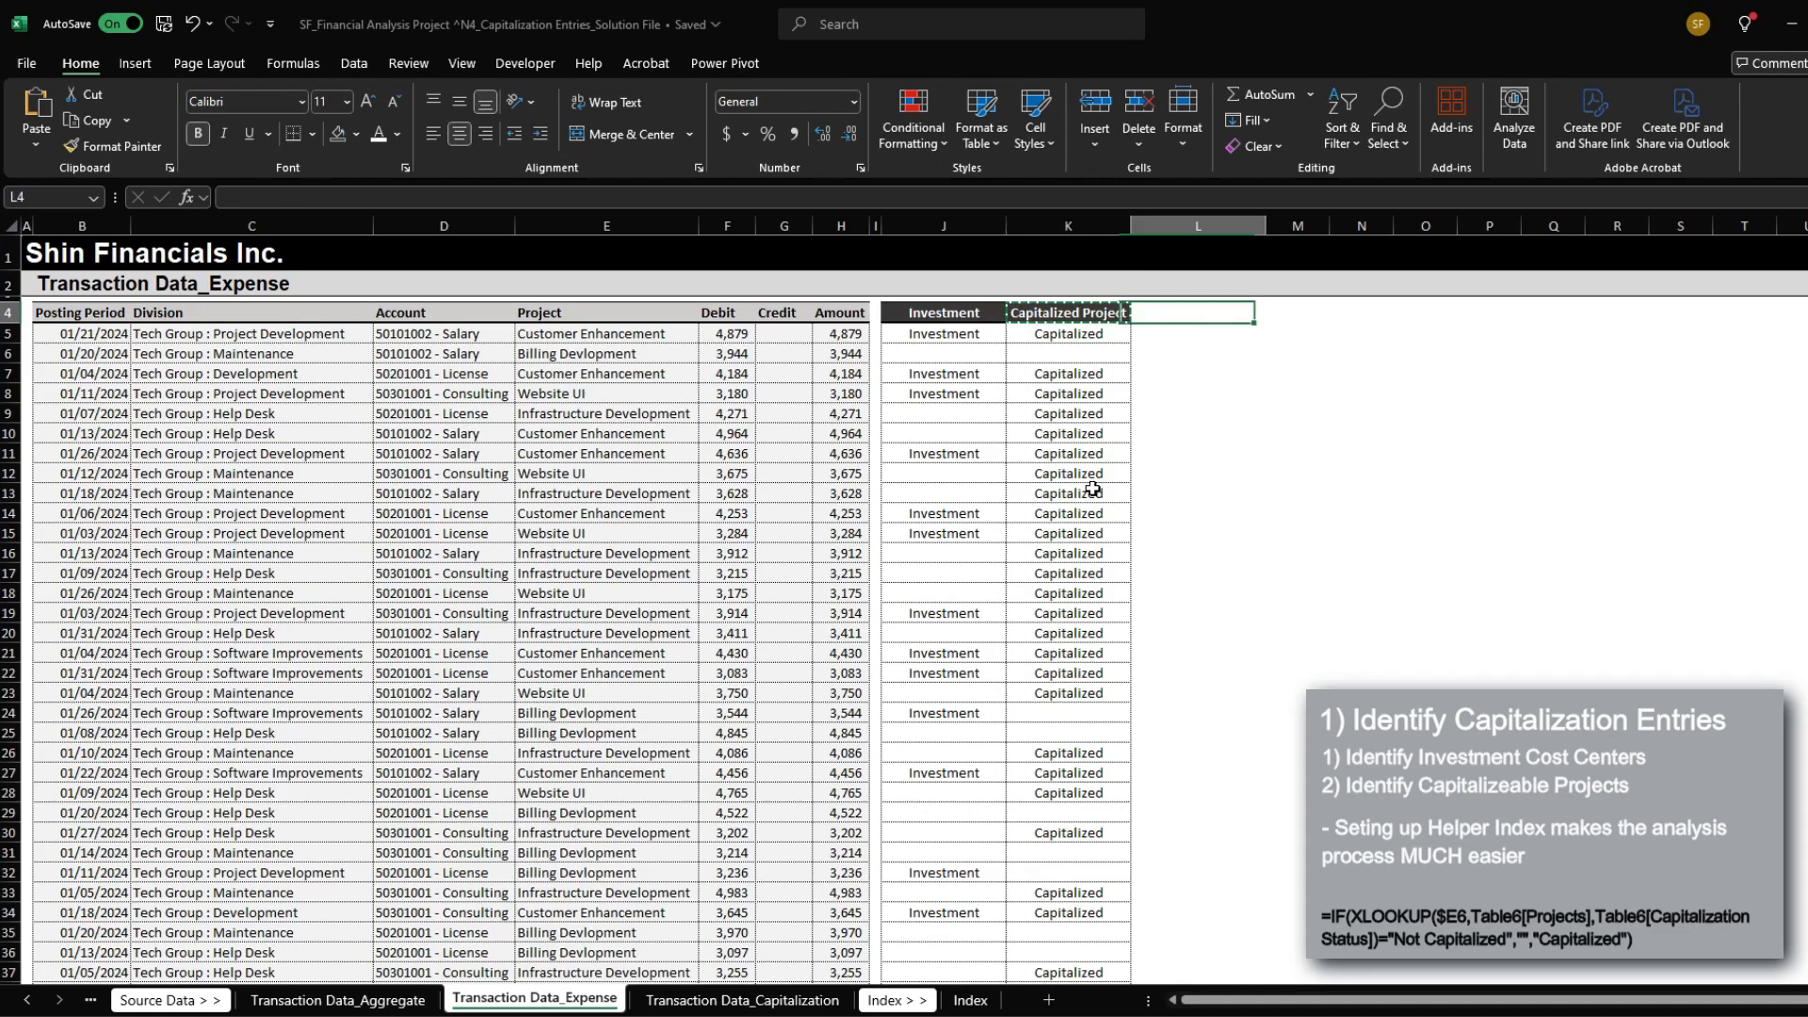
pyautogui.hotkey('ctrl', 'v')
pyautogui.write('Capitalization Status')
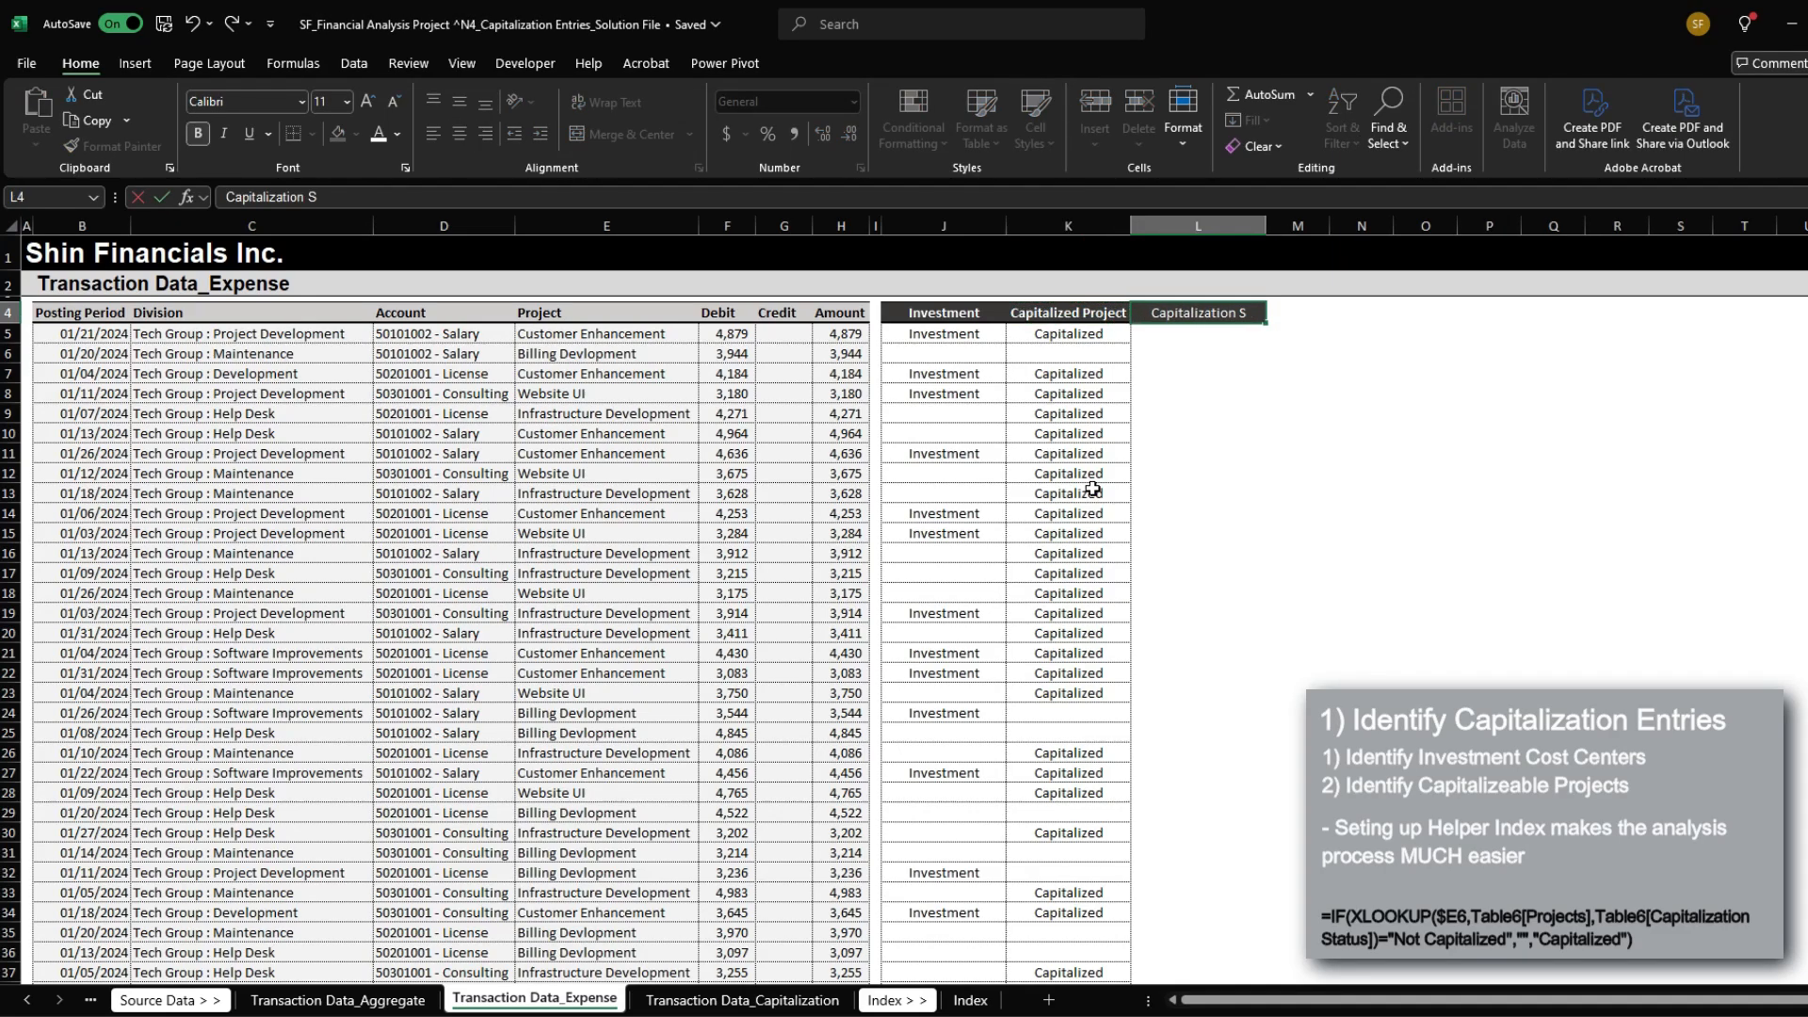
pyautogui.press('Return')
# Step: Copy K5 into L5 to carry over its cell formatting
pyautogui.press('Left')
pyautogui.hotkey('ctrl', 'c')
pyautogui.press('Right')
pyautogui.hotkey('ctrl', 'v')
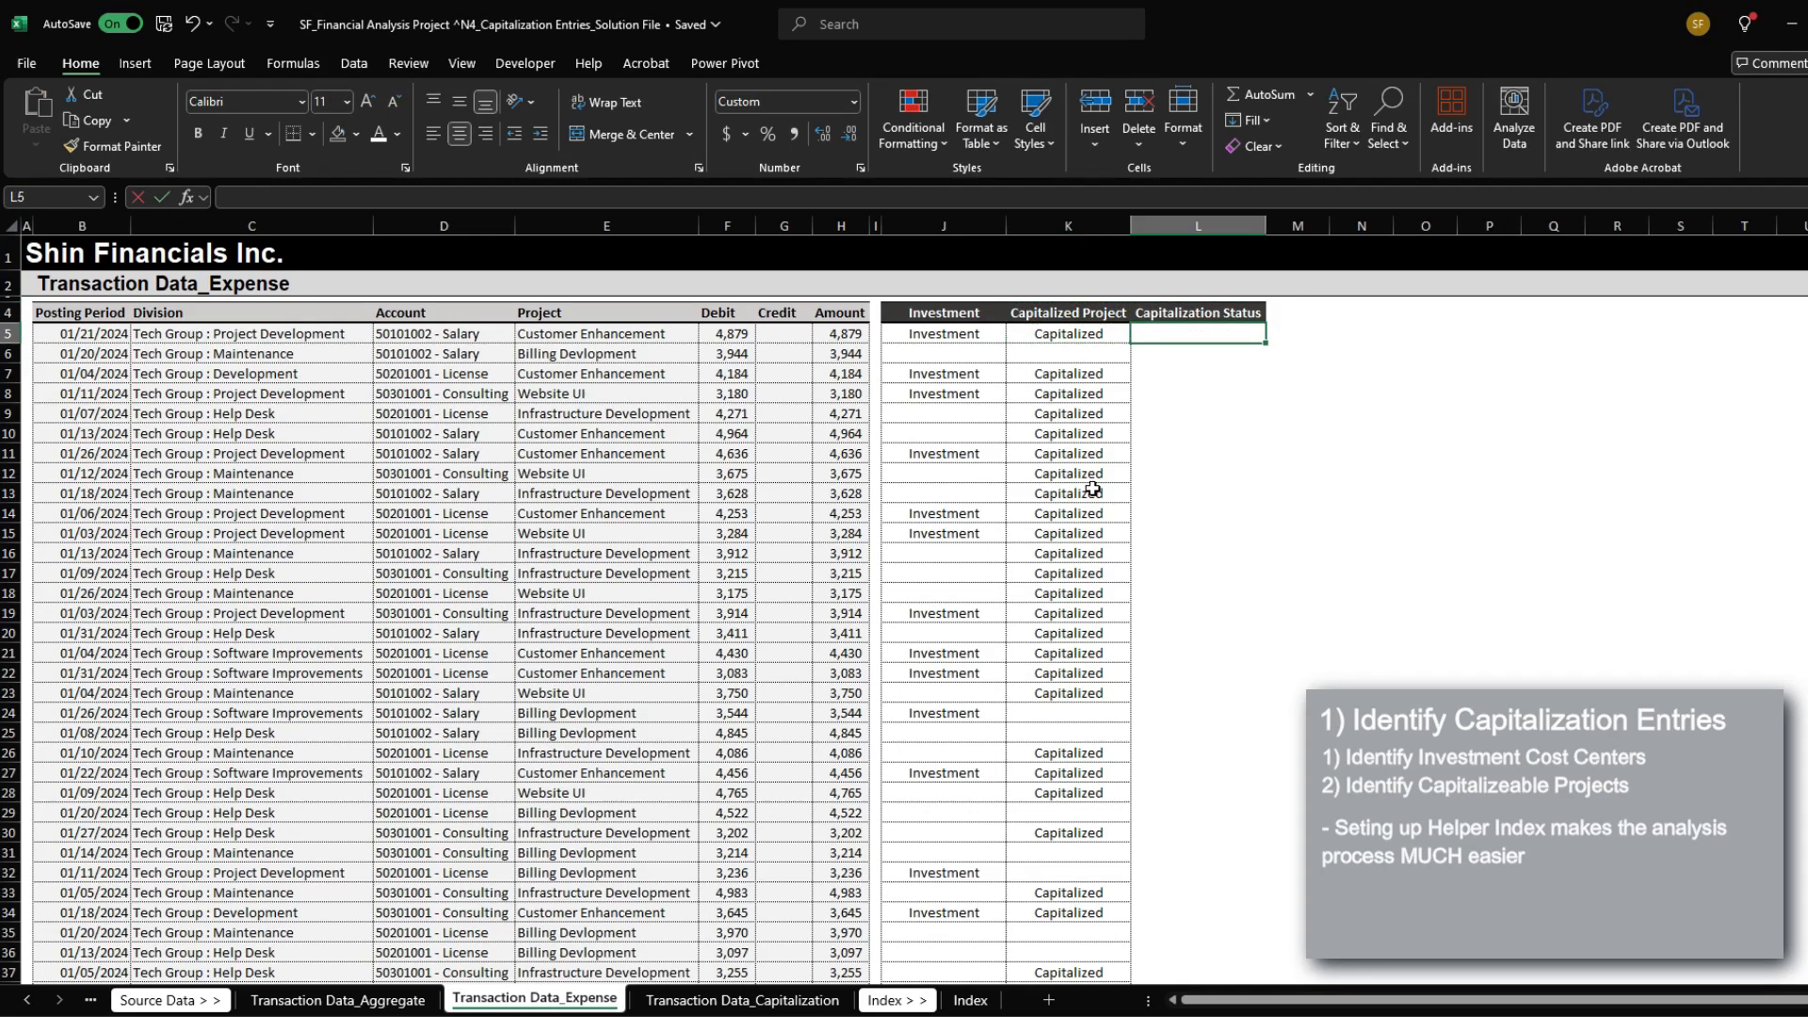
# Step: Start an IF formula in L5 with a nested AND whose first condition is $J5="Investment"
pyautogui.write('=IF(AND(')
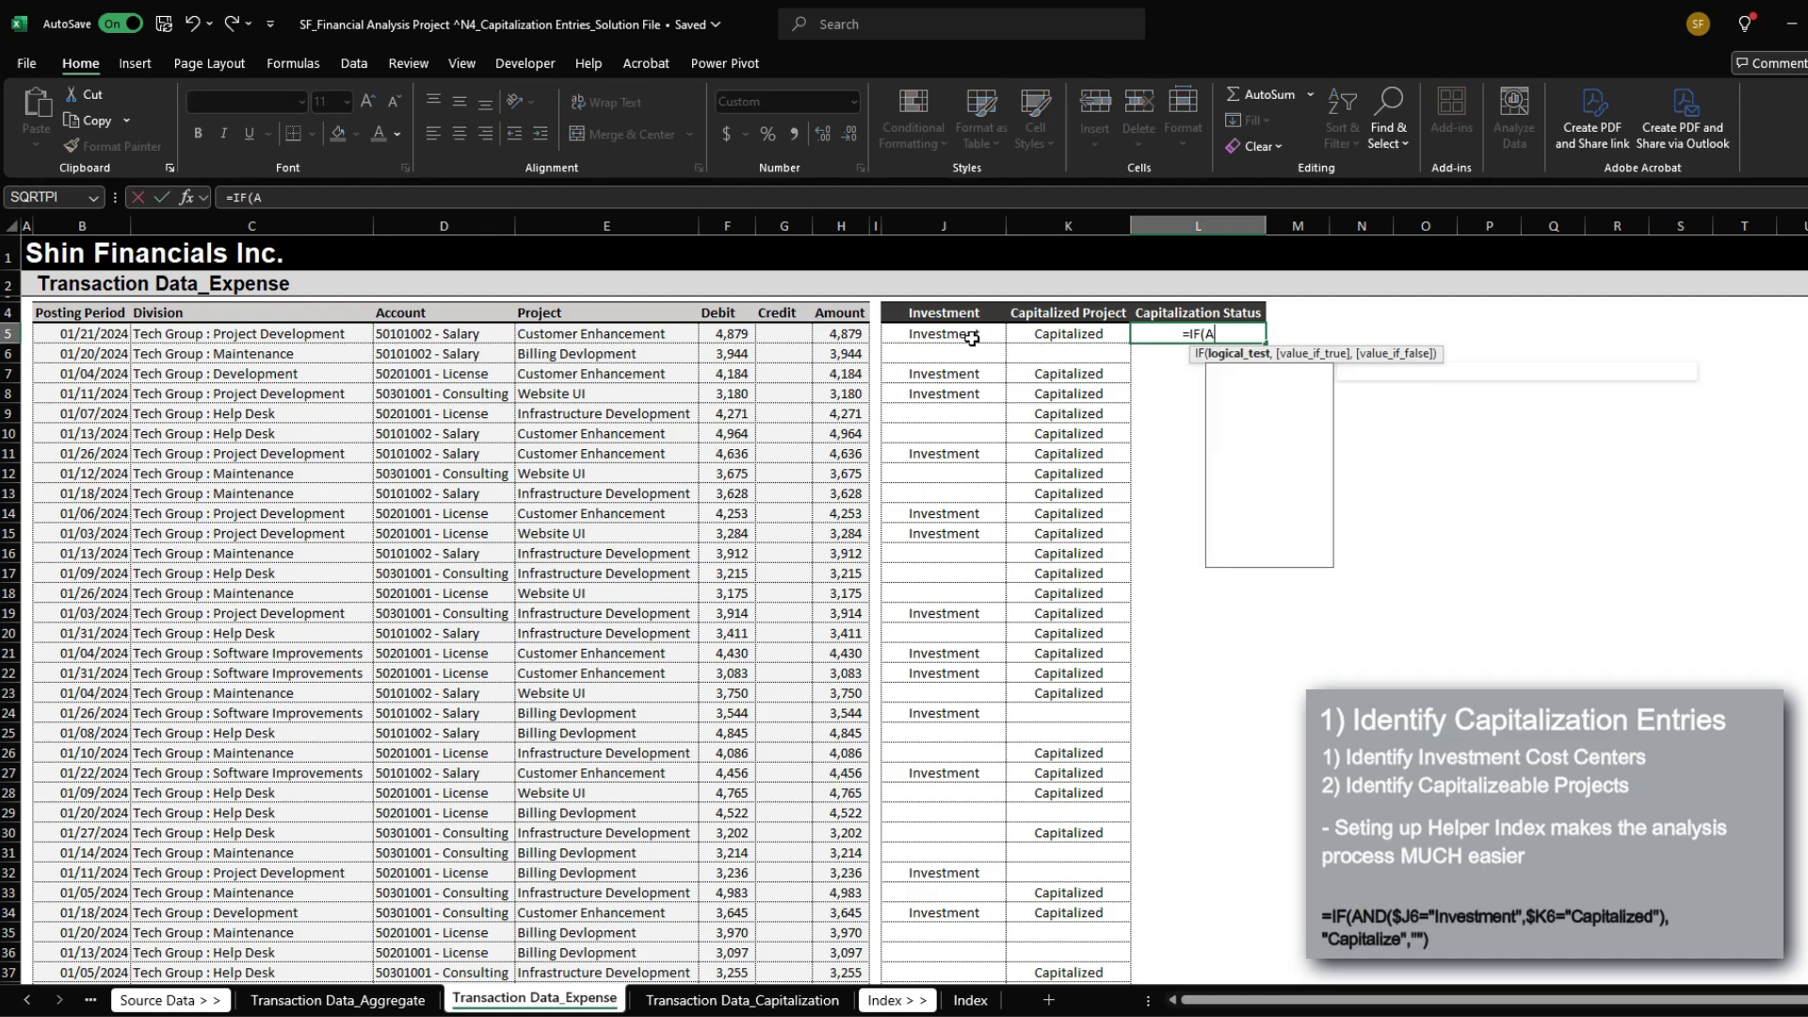
pyautogui.click(971, 337)
pyautogui.press('F4')
pyautogui.press('F4')
pyautogui.press('F4')
pyautogui.write('="')
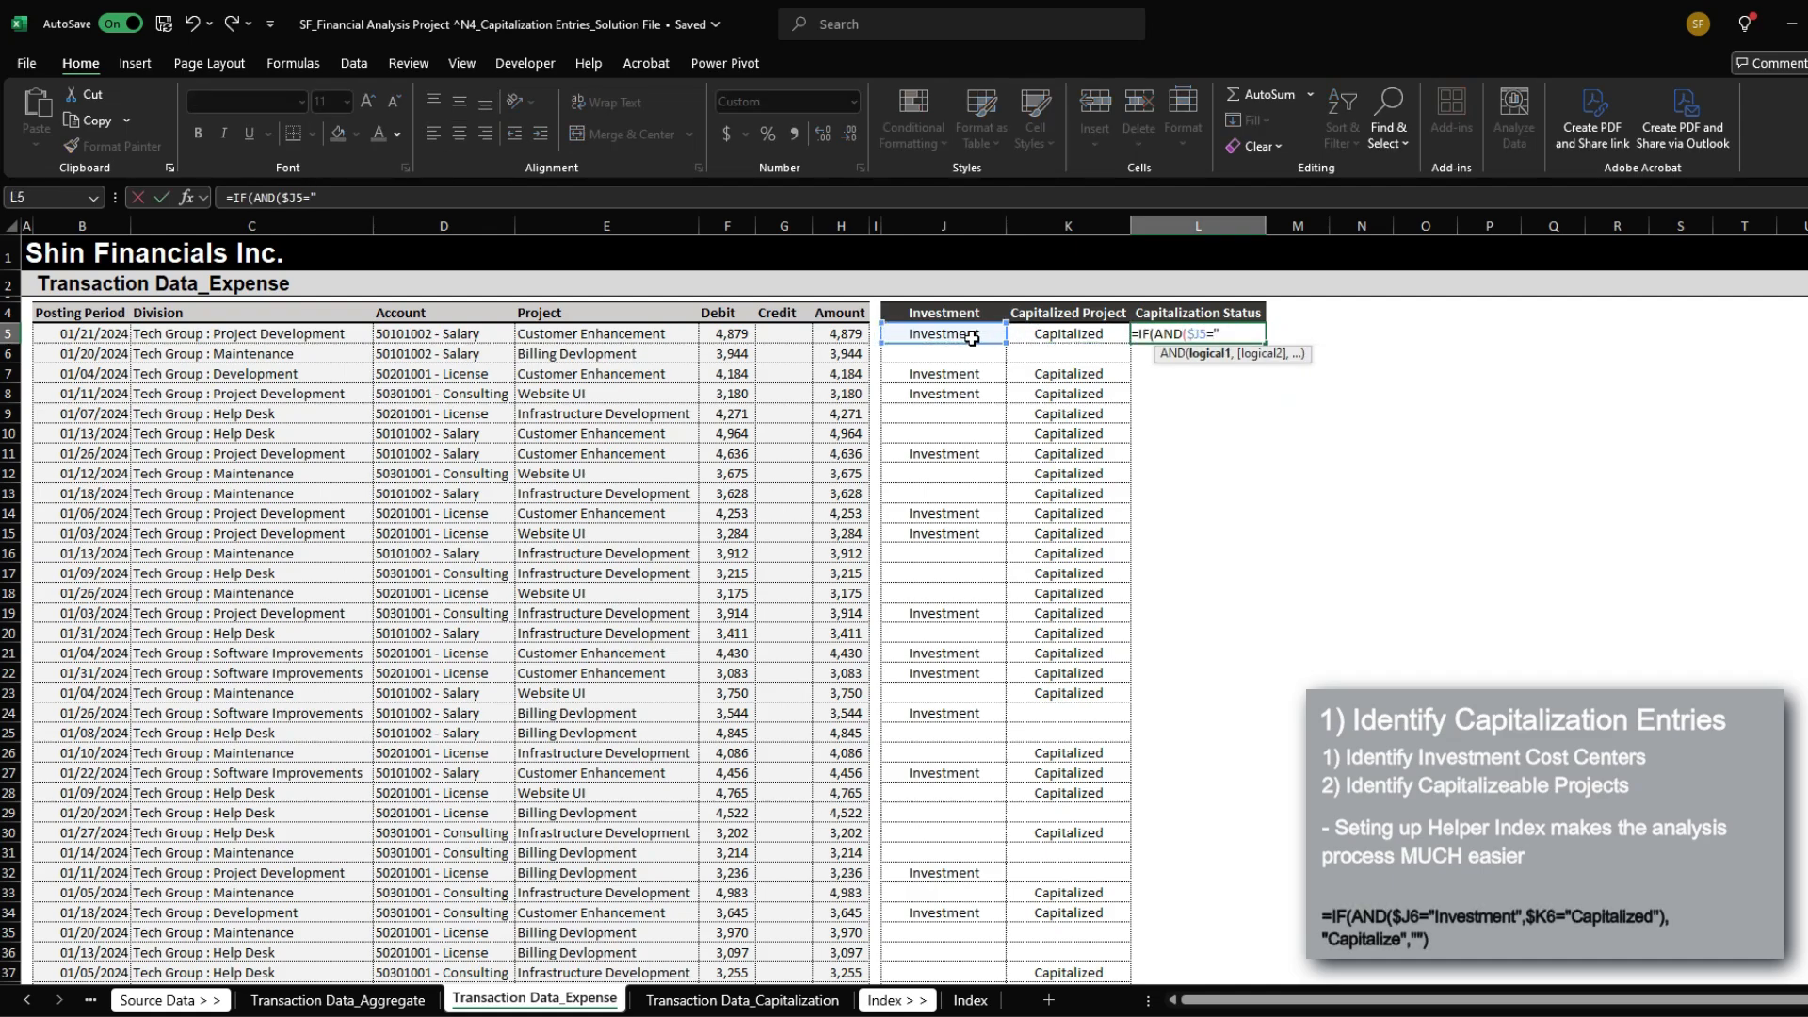
pyautogui.write('Investment",')
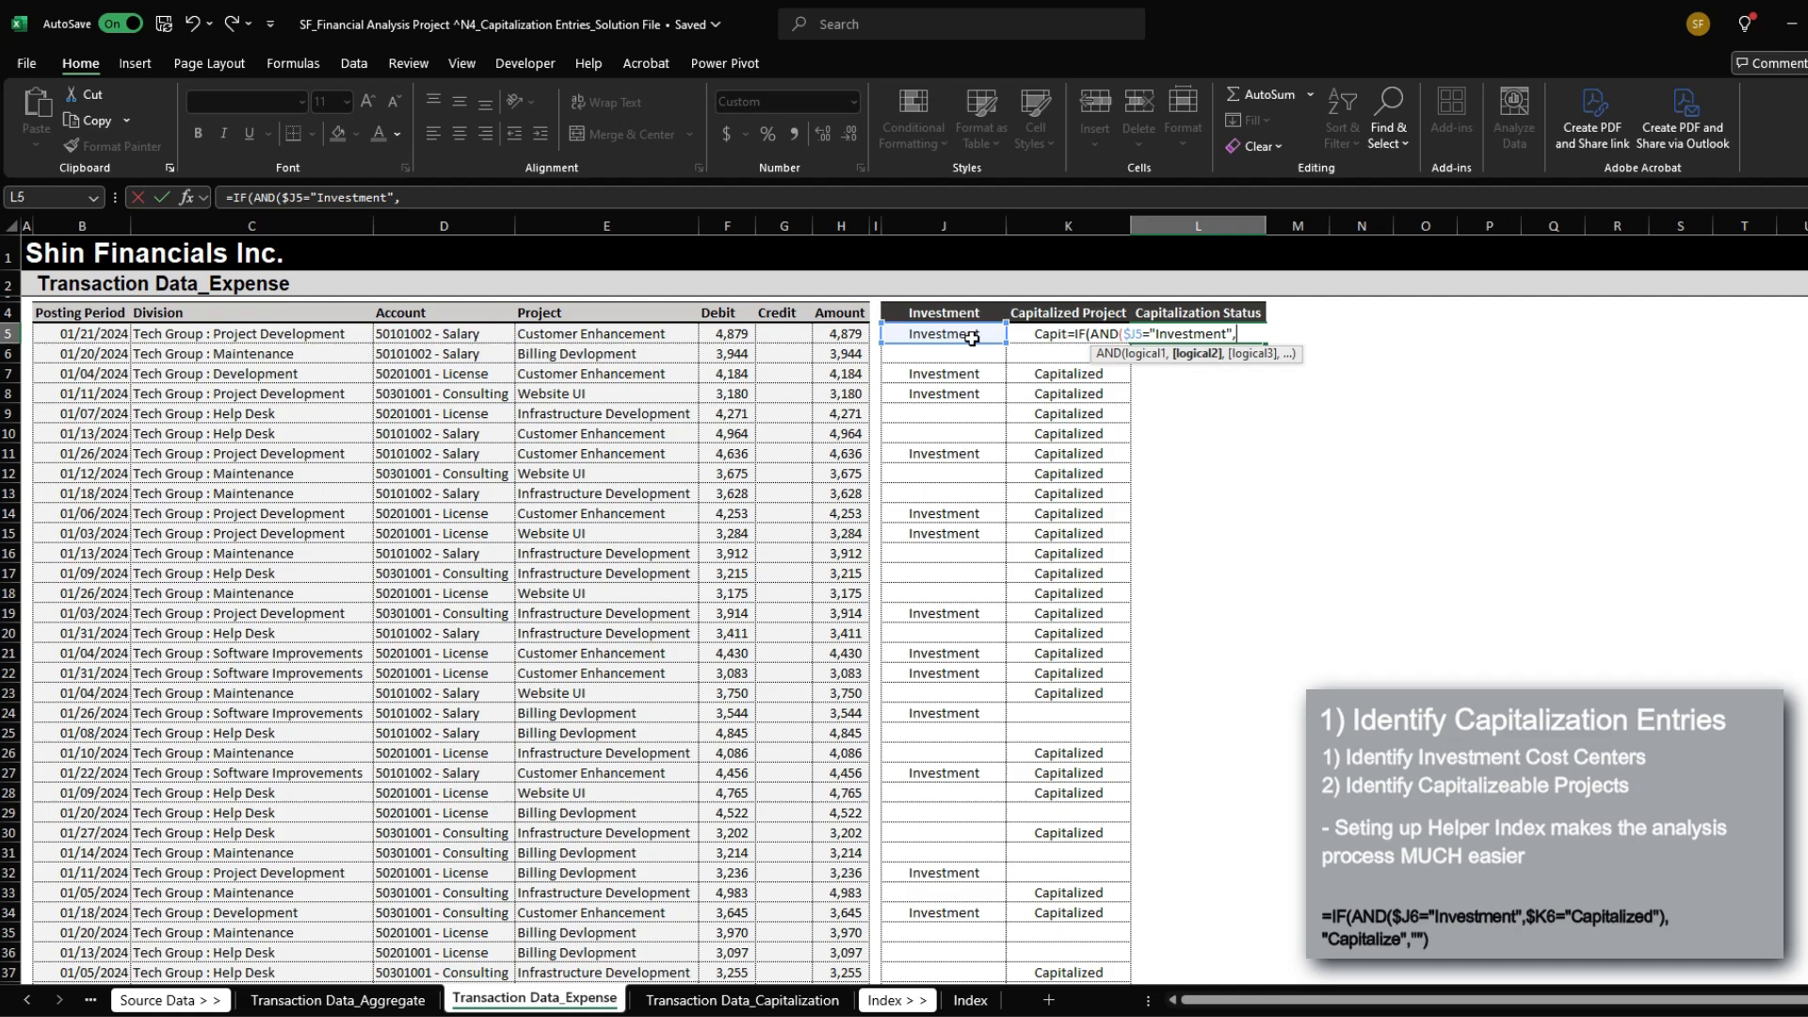
# Step: Complete the L5 formula with the condition $K5="Capitalized", returning "Capitalize" when both conditions are true and "" otherwise
pyautogui.press('Left')
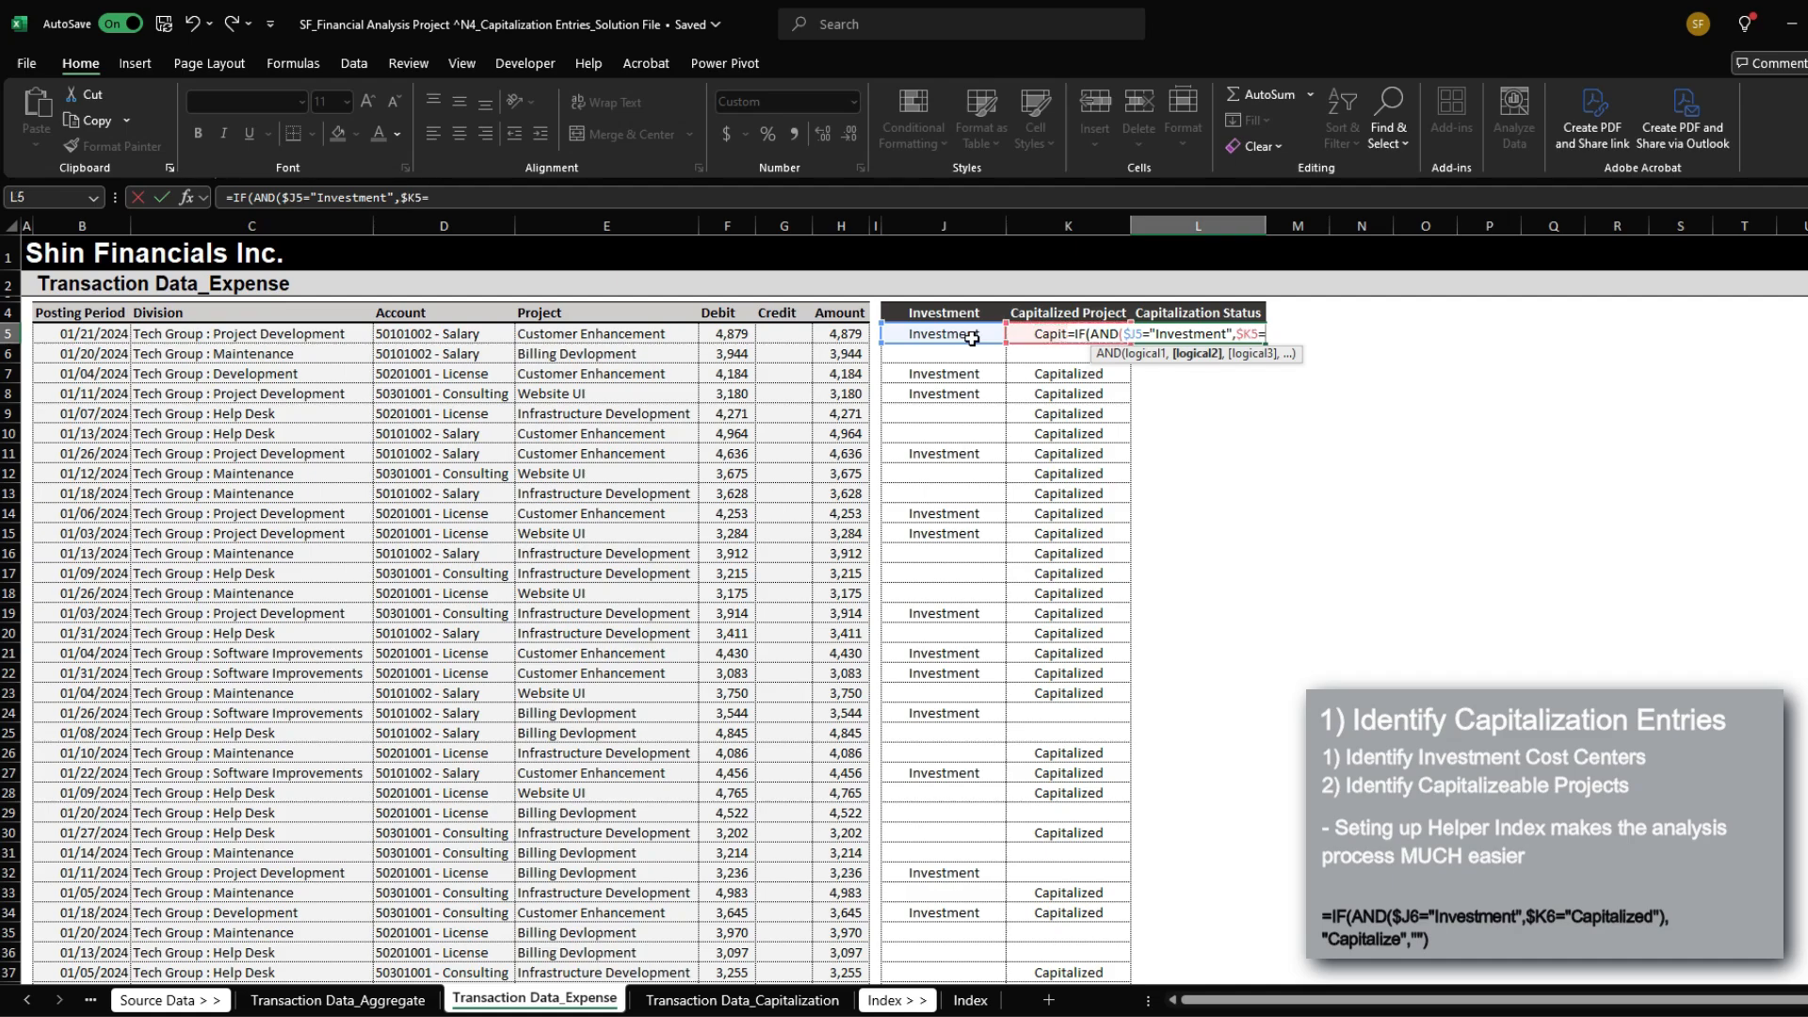
pyautogui.write('="Capitalized"),')
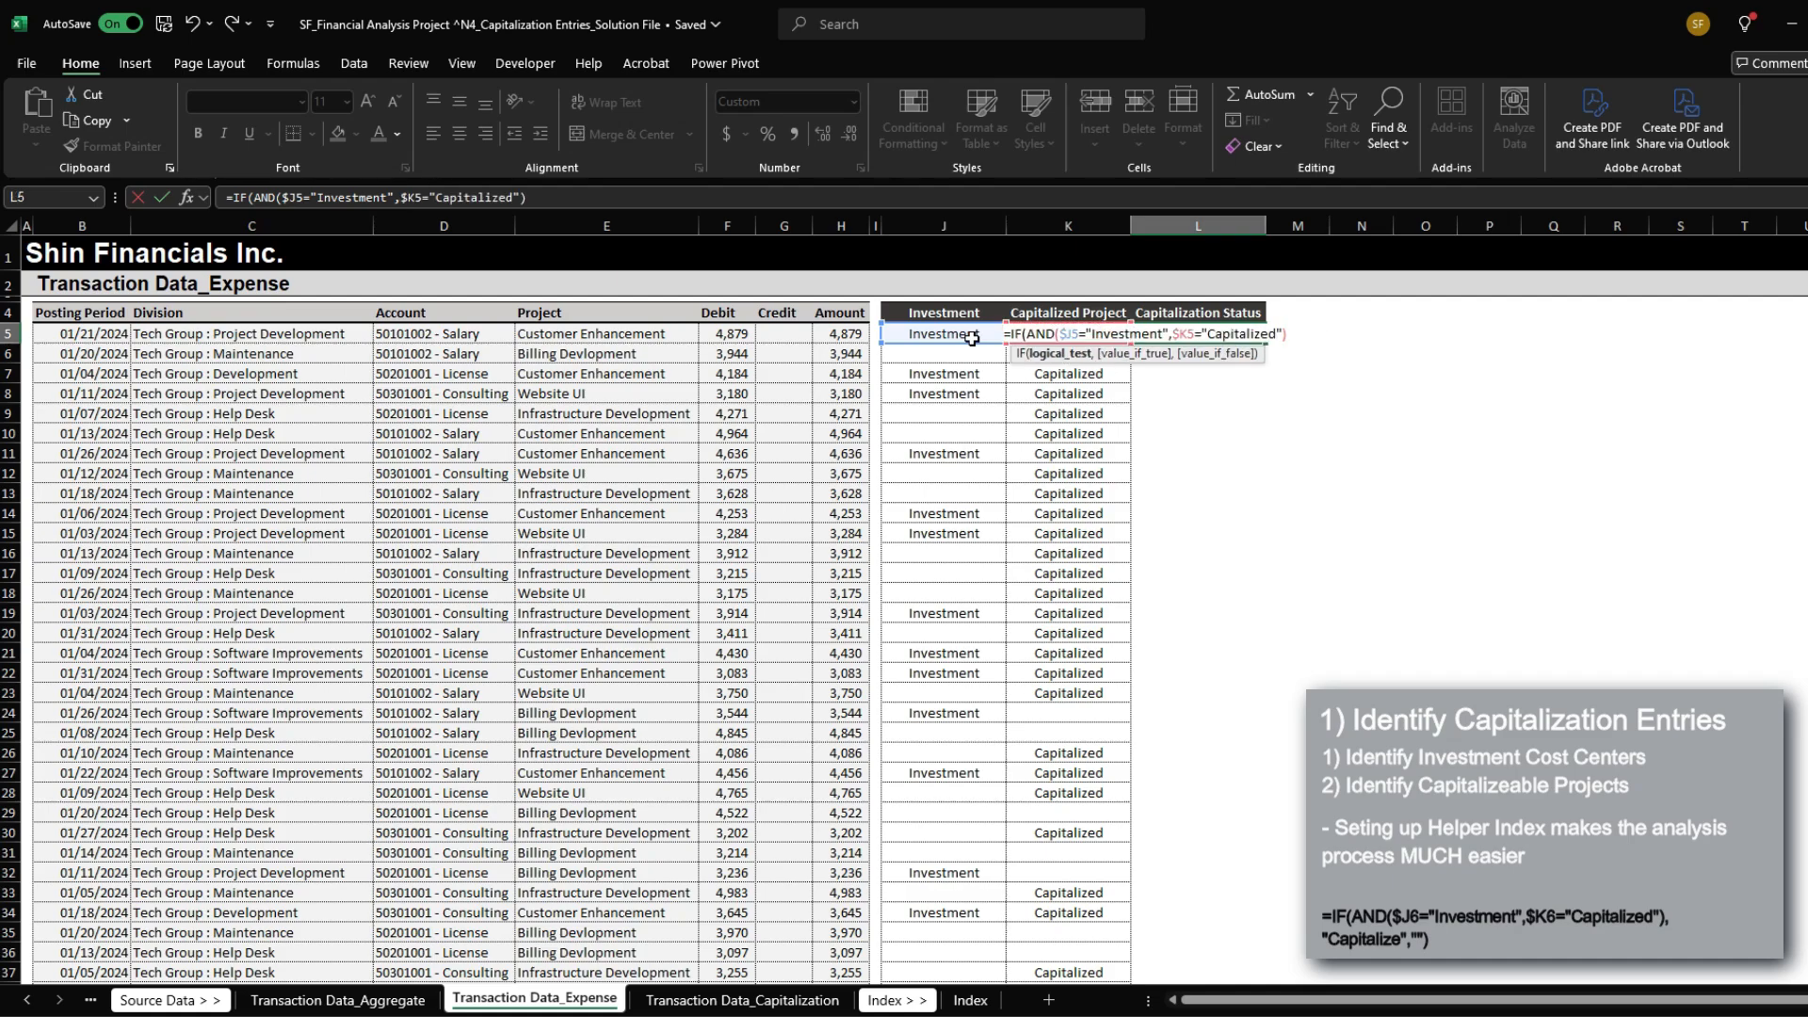
pyautogui.hotkey('alt', 'Return')
pyautogui.write('"C')
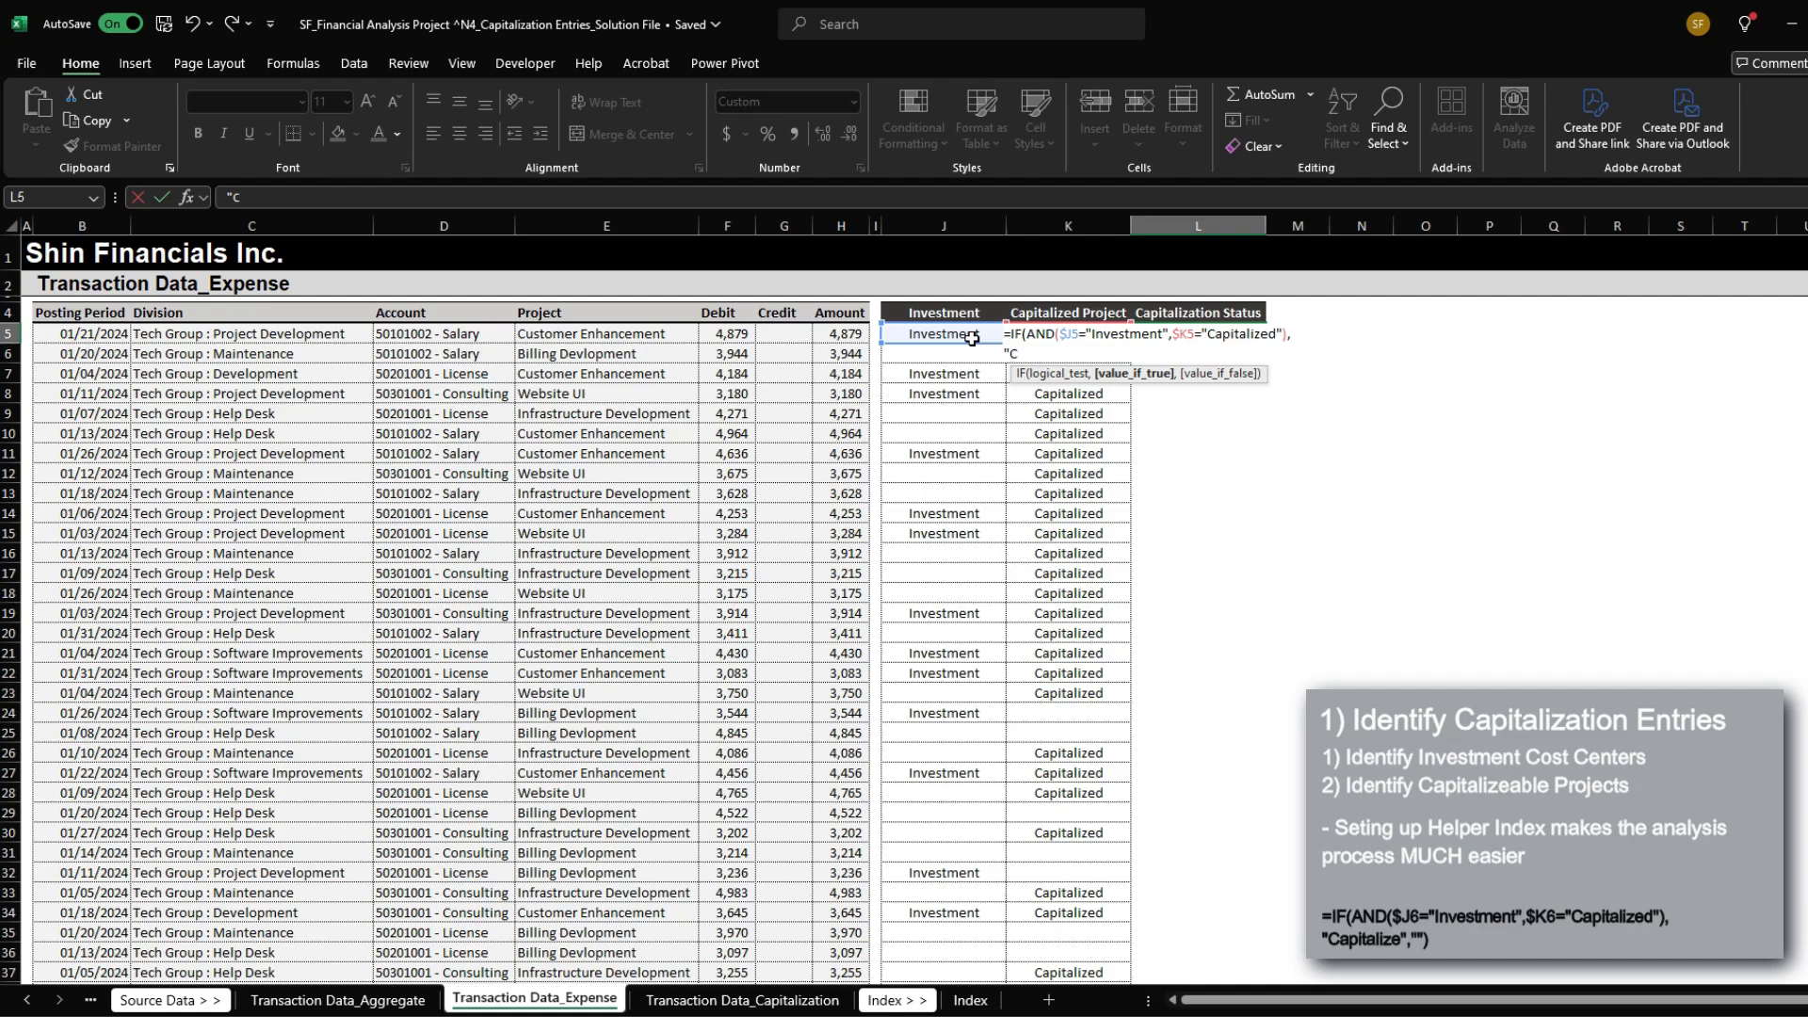
pyautogui.write(',"")')
pyautogui.press('Return')
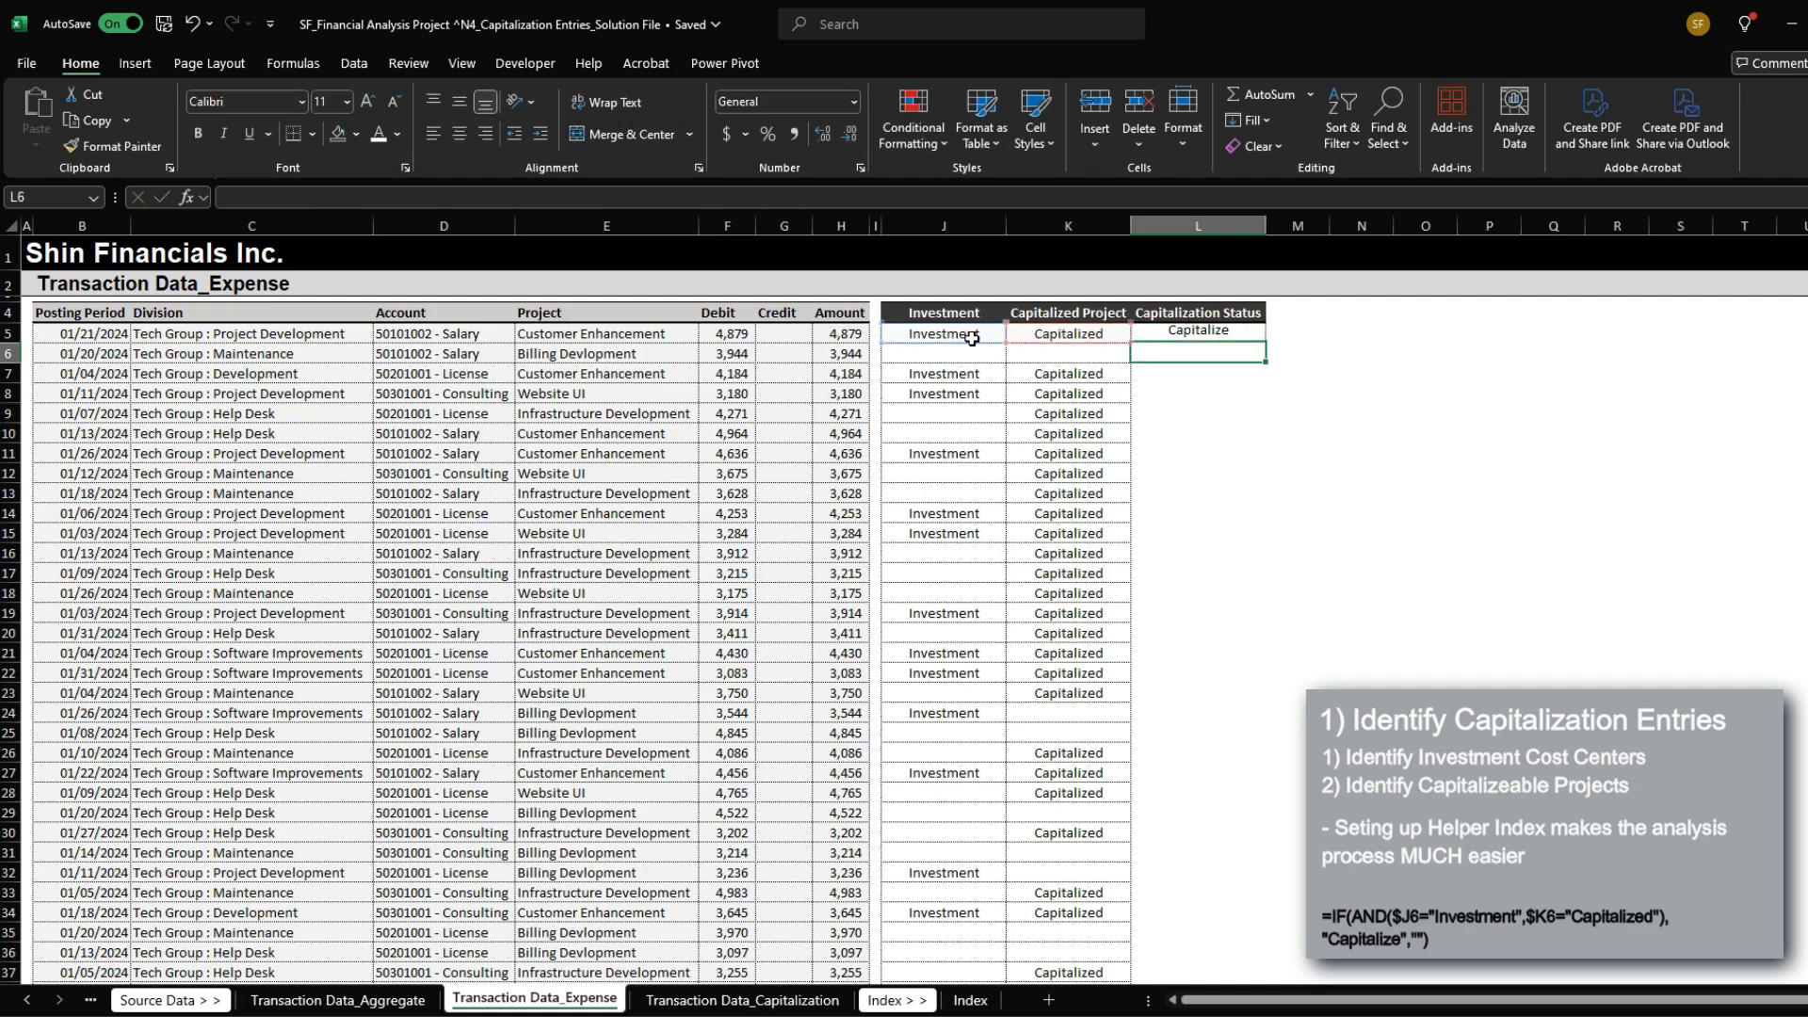
# Step: Fill the L5 Capitalization Status formula down column L to the last transaction row
pyautogui.press('Up')
pyautogui.hotkey('ctrl', 'c')
pyautogui.press('Left')
pyautogui.hotkey('ctrl', 'Down')
pyautogui.press('Right')
pyautogui.hotkey('ctrl', 'shift', 'Up')
pyautogui.hotkey('ctrl', 'v')
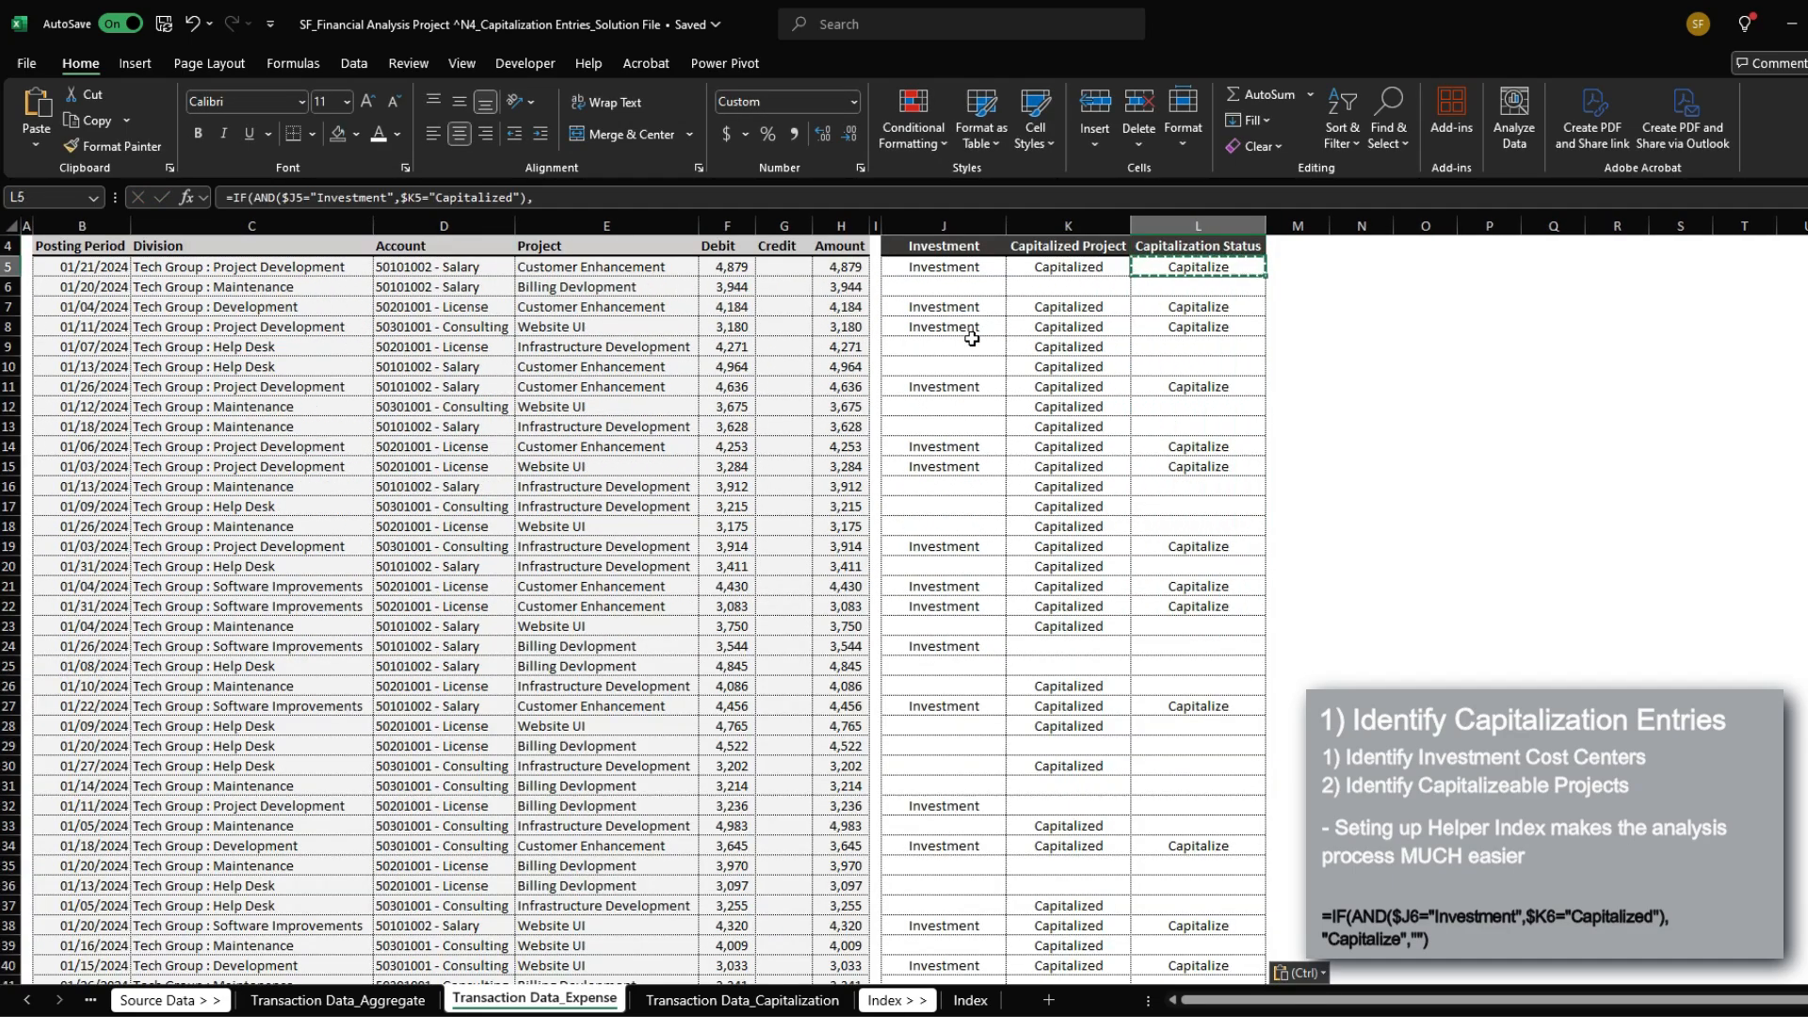
# Step: Examine the Capitalization Status results from L5 downward through the first transaction rows
pyautogui.hotkey('ctrl', 'Up')
pyautogui.press('Down')
pyautogui.press('Down')
pyautogui.press('Down')
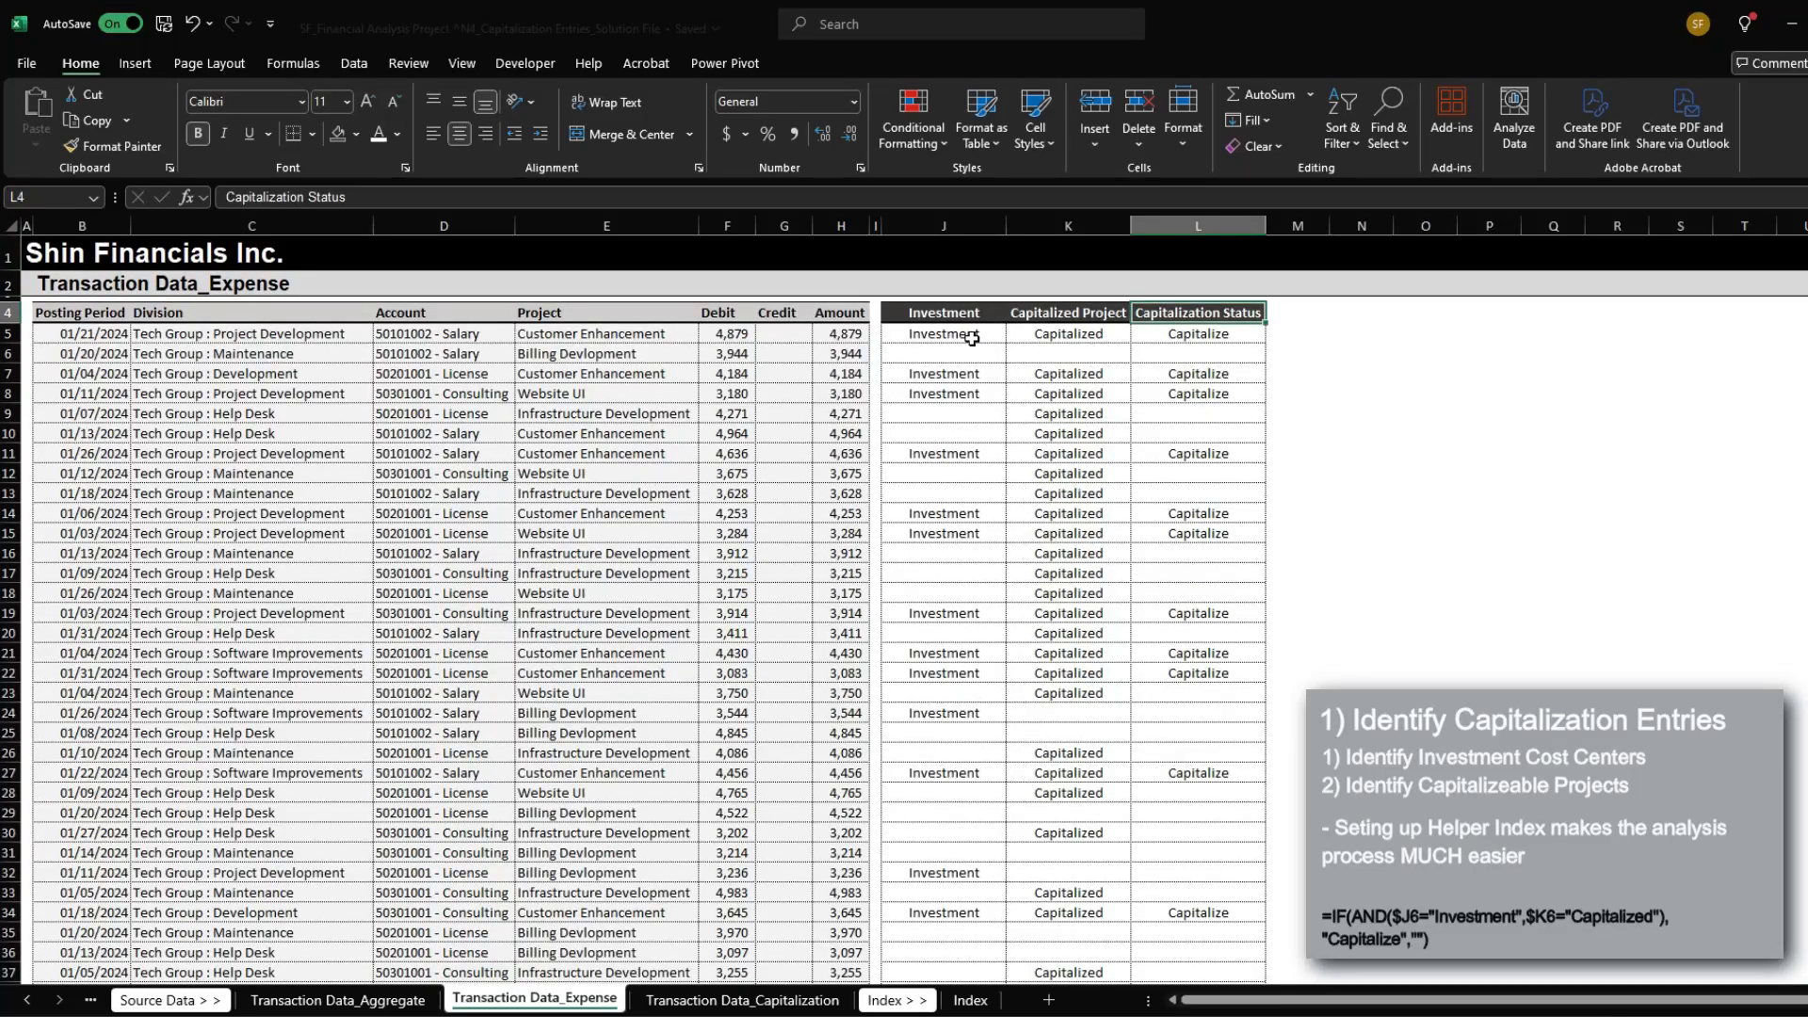
pyautogui.hotkey('shift', 'Down')
pyautogui.hotkey('shift', 'Down')
pyautogui.hotkey('shift', 'Down')
pyautogui.hotkey('shift', 'Down')
pyautogui.hotkey('shift', 'Down')
pyautogui.hotkey('shift', 'Down')
pyautogui.hotkey('shift', 'Down')
pyautogui.hotkey('shift', 'Down')
pyautogui.hotkey('shift', 'Down')
pyautogui.hotkey('shift', 'Down')
pyautogui.hotkey('shift', 'Down')
pyautogui.hotkey('shift', 'Down')
pyautogui.hotkey('shift', 'Down')
pyautogui.hotkey('shift', 'Down')
pyautogui.hotkey('shift', 'Down')
pyautogui.hotkey('shift', 'Down')
pyautogui.hotkey('shift', 'Down')
pyautogui.hotkey('shift', 'Down')
pyautogui.hotkey('shift', 'Down')
pyautogui.hotkey('shift', 'Down')
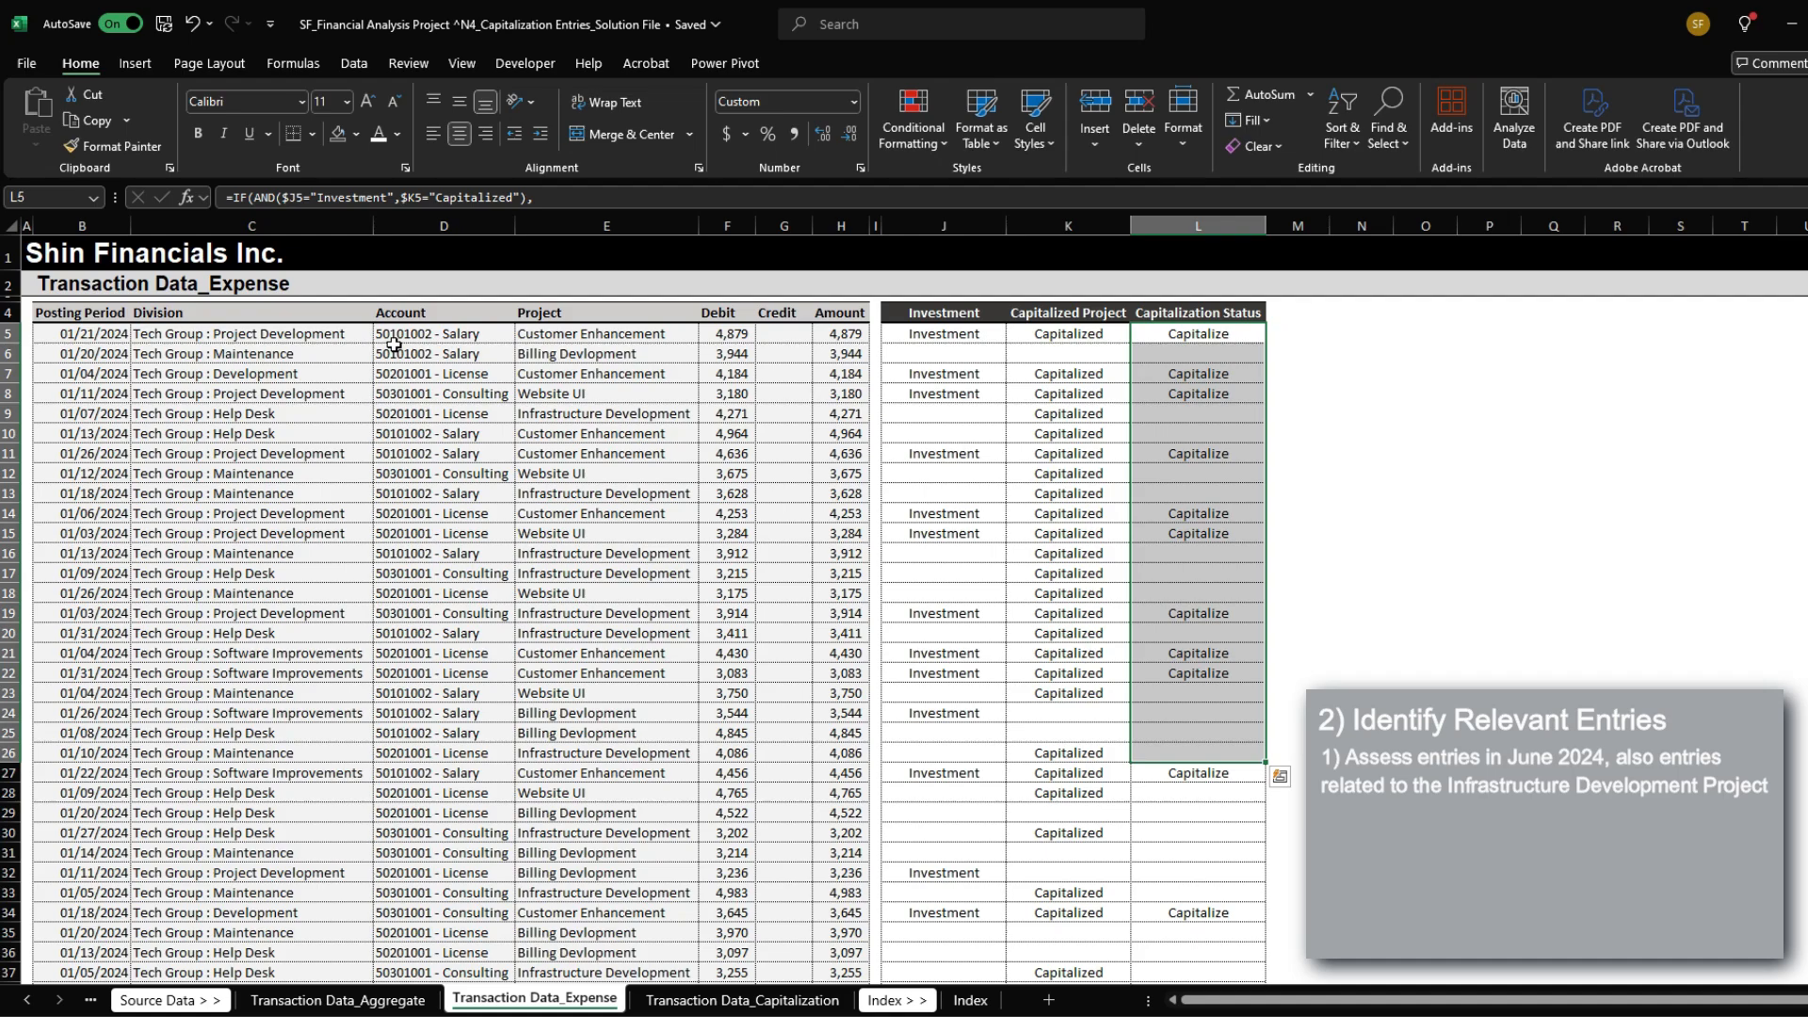
# Step: Compare the first expense transactions with the Service Integration entries in rows 11 to 14 of the Transaction Data_Capitalization sheet
pyautogui.moveTo(97, 337); pyautogui.dragTo(847, 494)
pyautogui.click(68, 336)
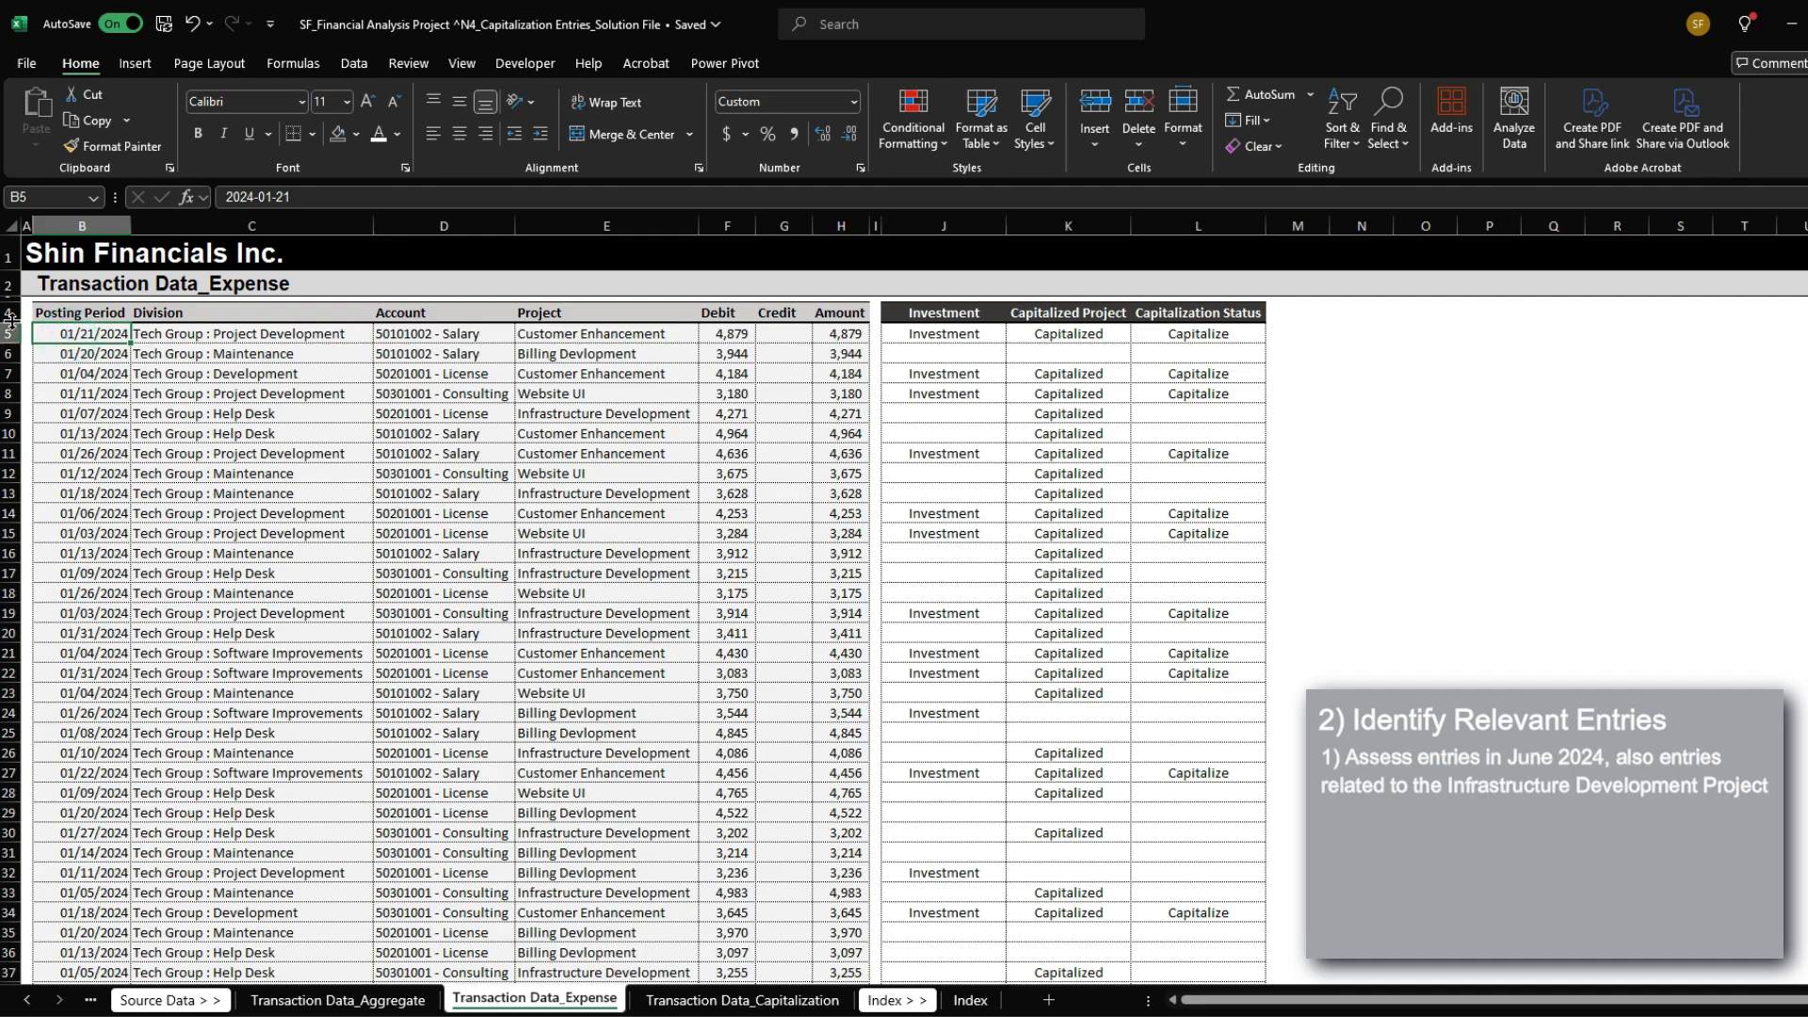
pyautogui.click(676, 1001)
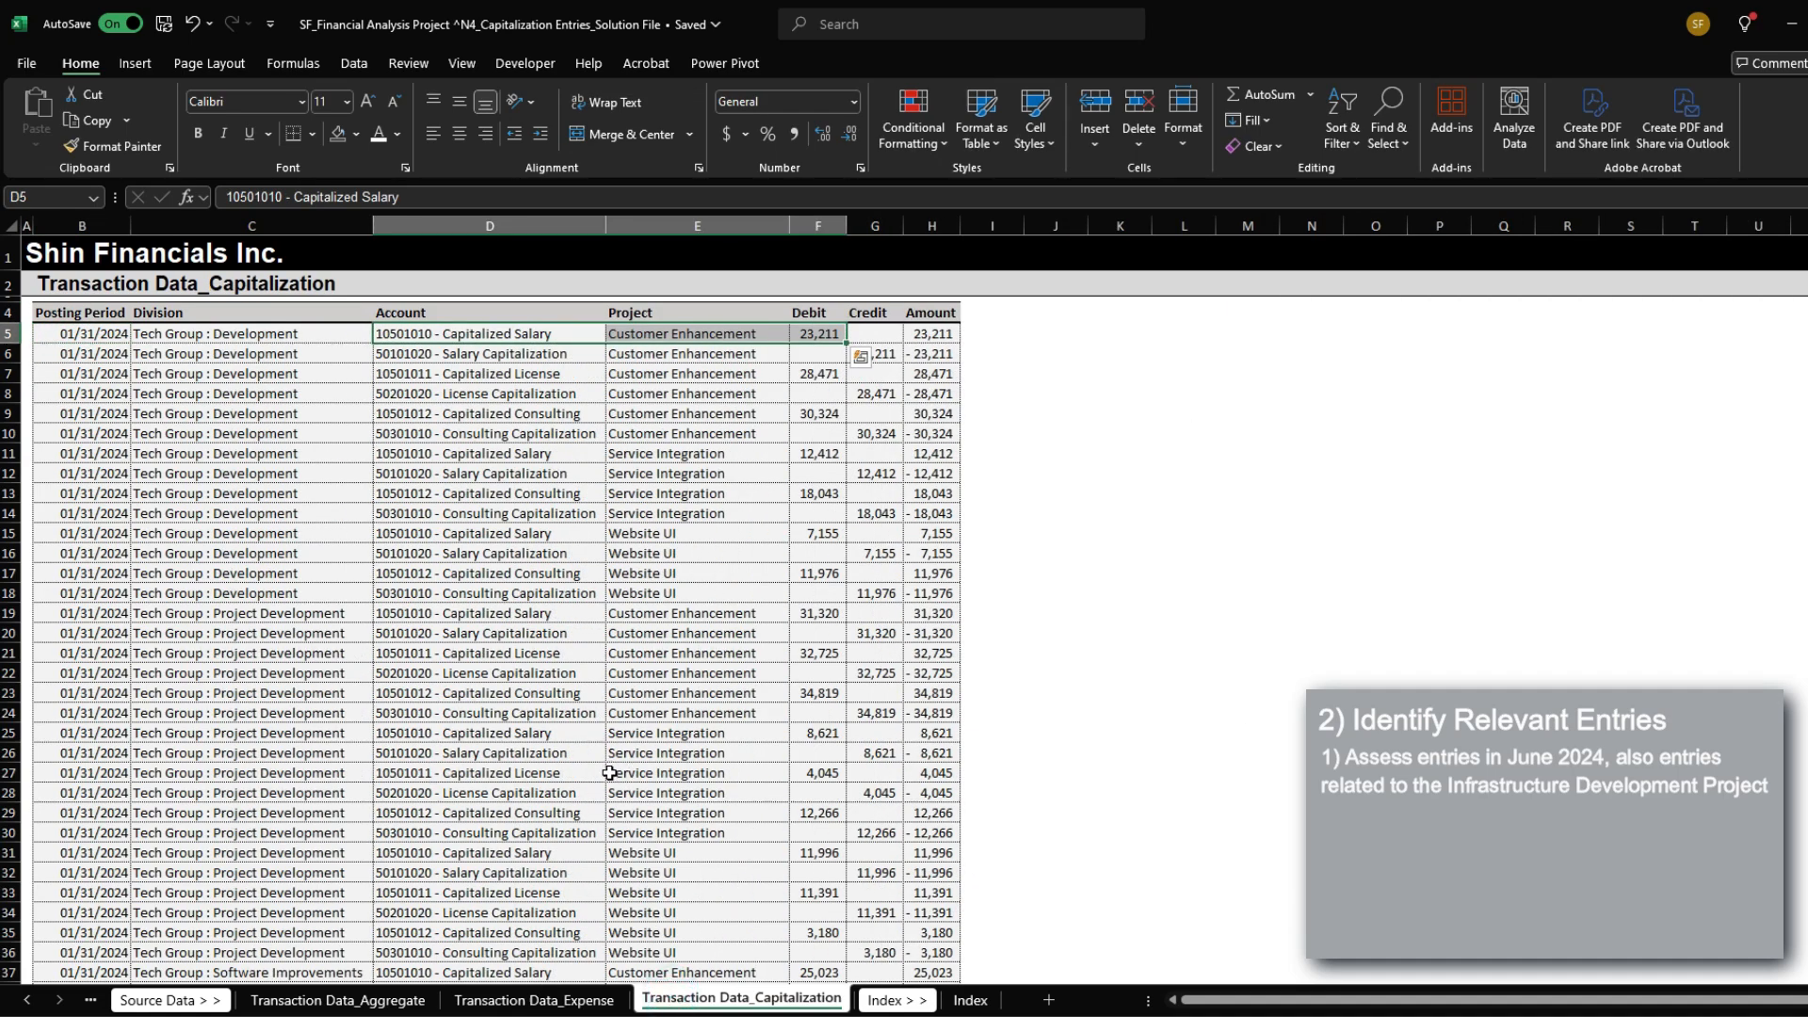
pyautogui.moveTo(93, 448); pyautogui.dragTo(931, 506)
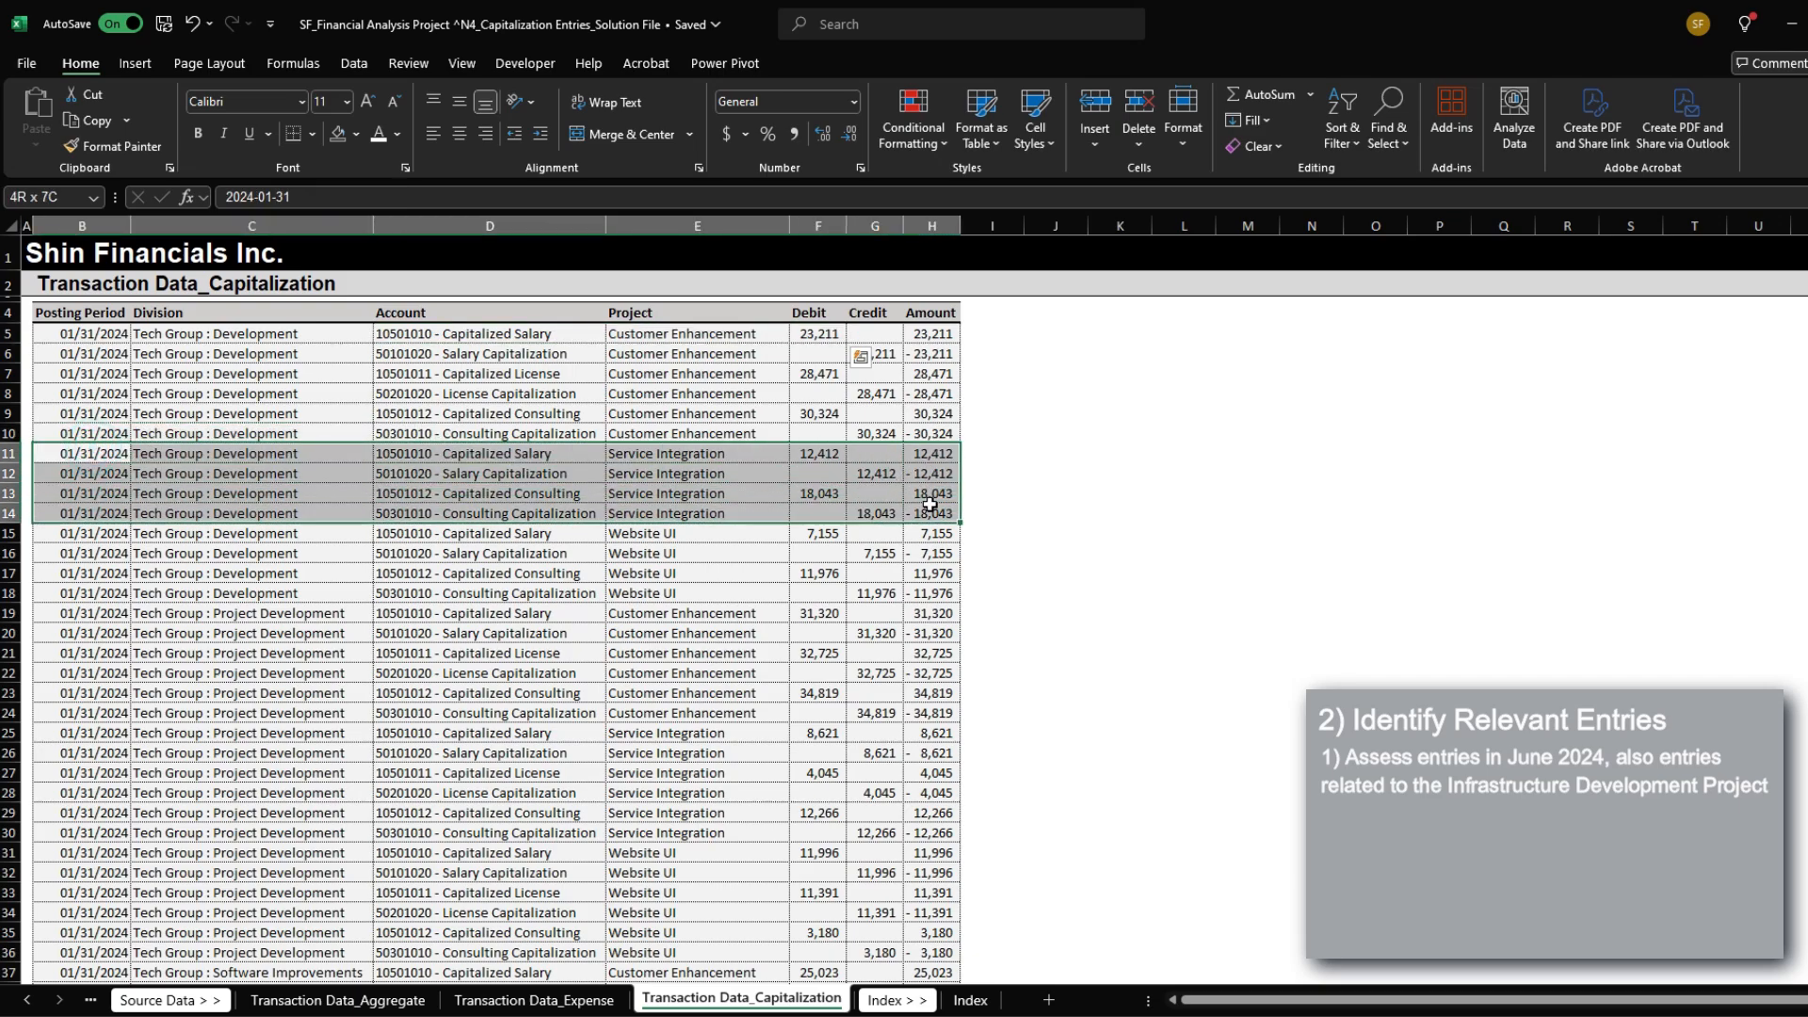
# Step: Return to the Transaction Data_Expense sheet and narrow column M to a width of 1 as a spacer
pyautogui.click(593, 1007)
pyautogui.click(1285, 323)
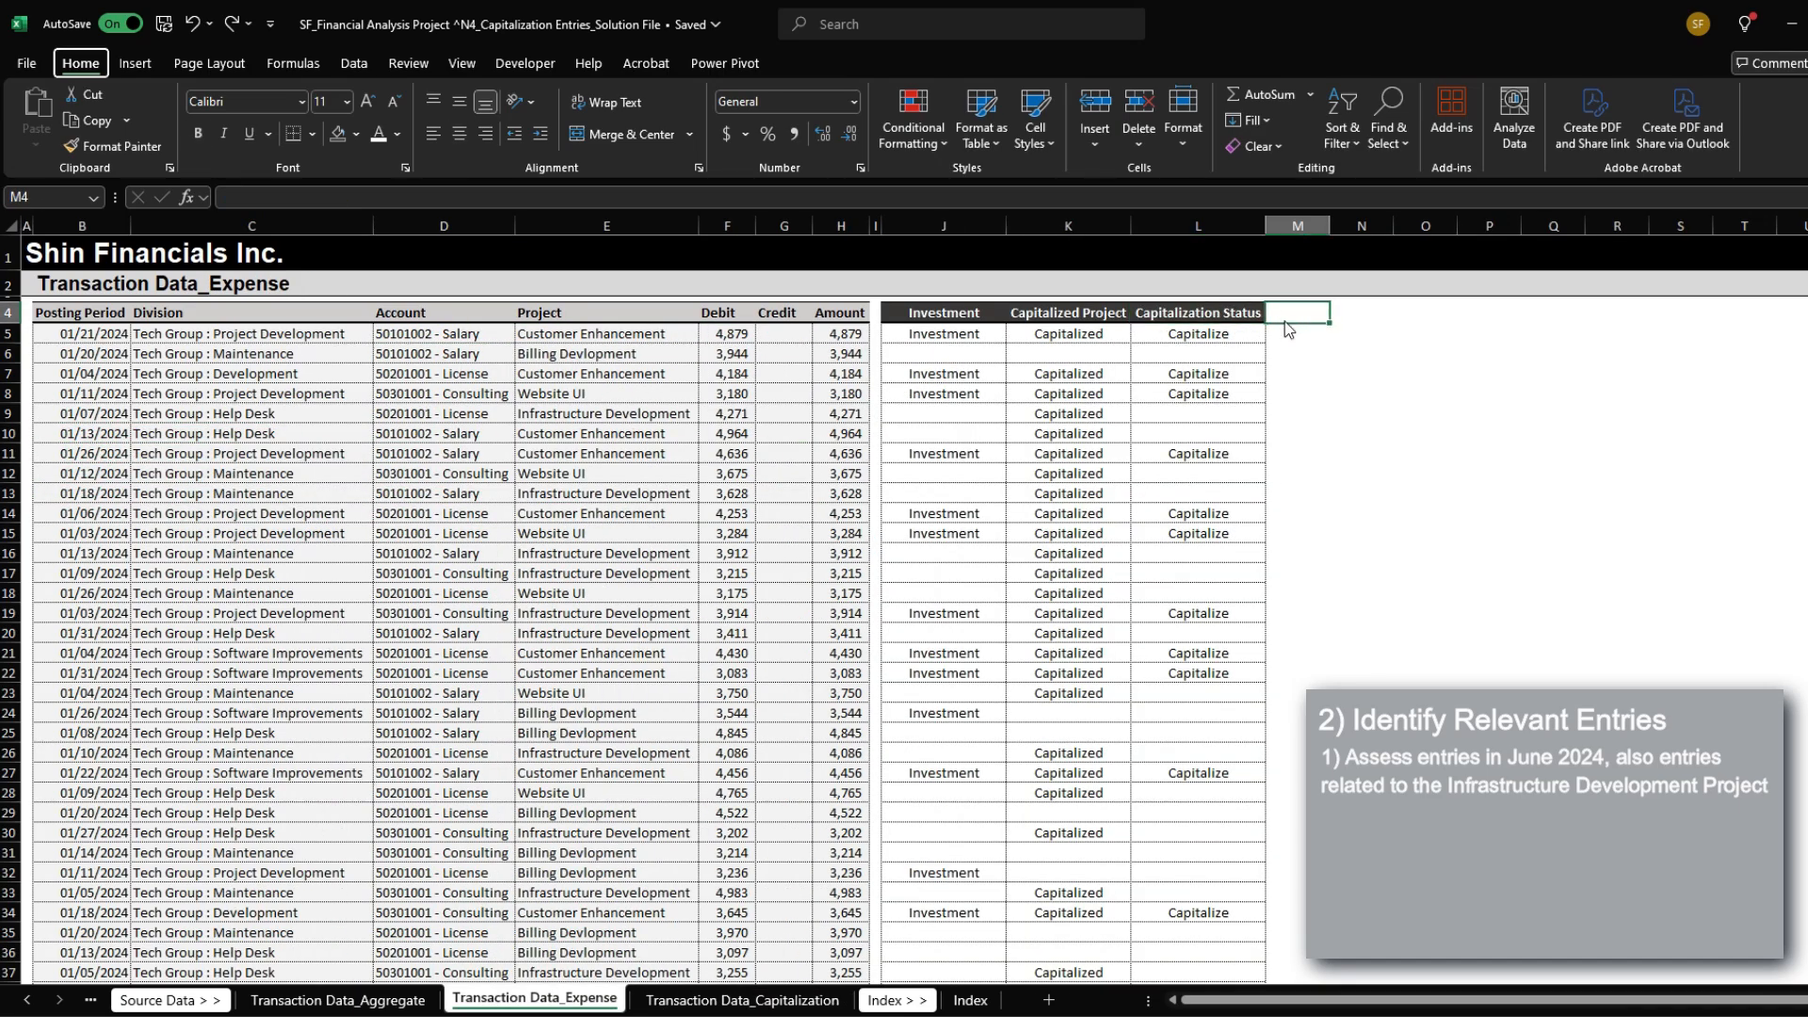
pyautogui.write('how1')
pyautogui.press('Return')
# Step: Copy the Capitalization Status header from L4 into N4
pyautogui.press('Left')
pyautogui.hotkey('ctrl', 'c')
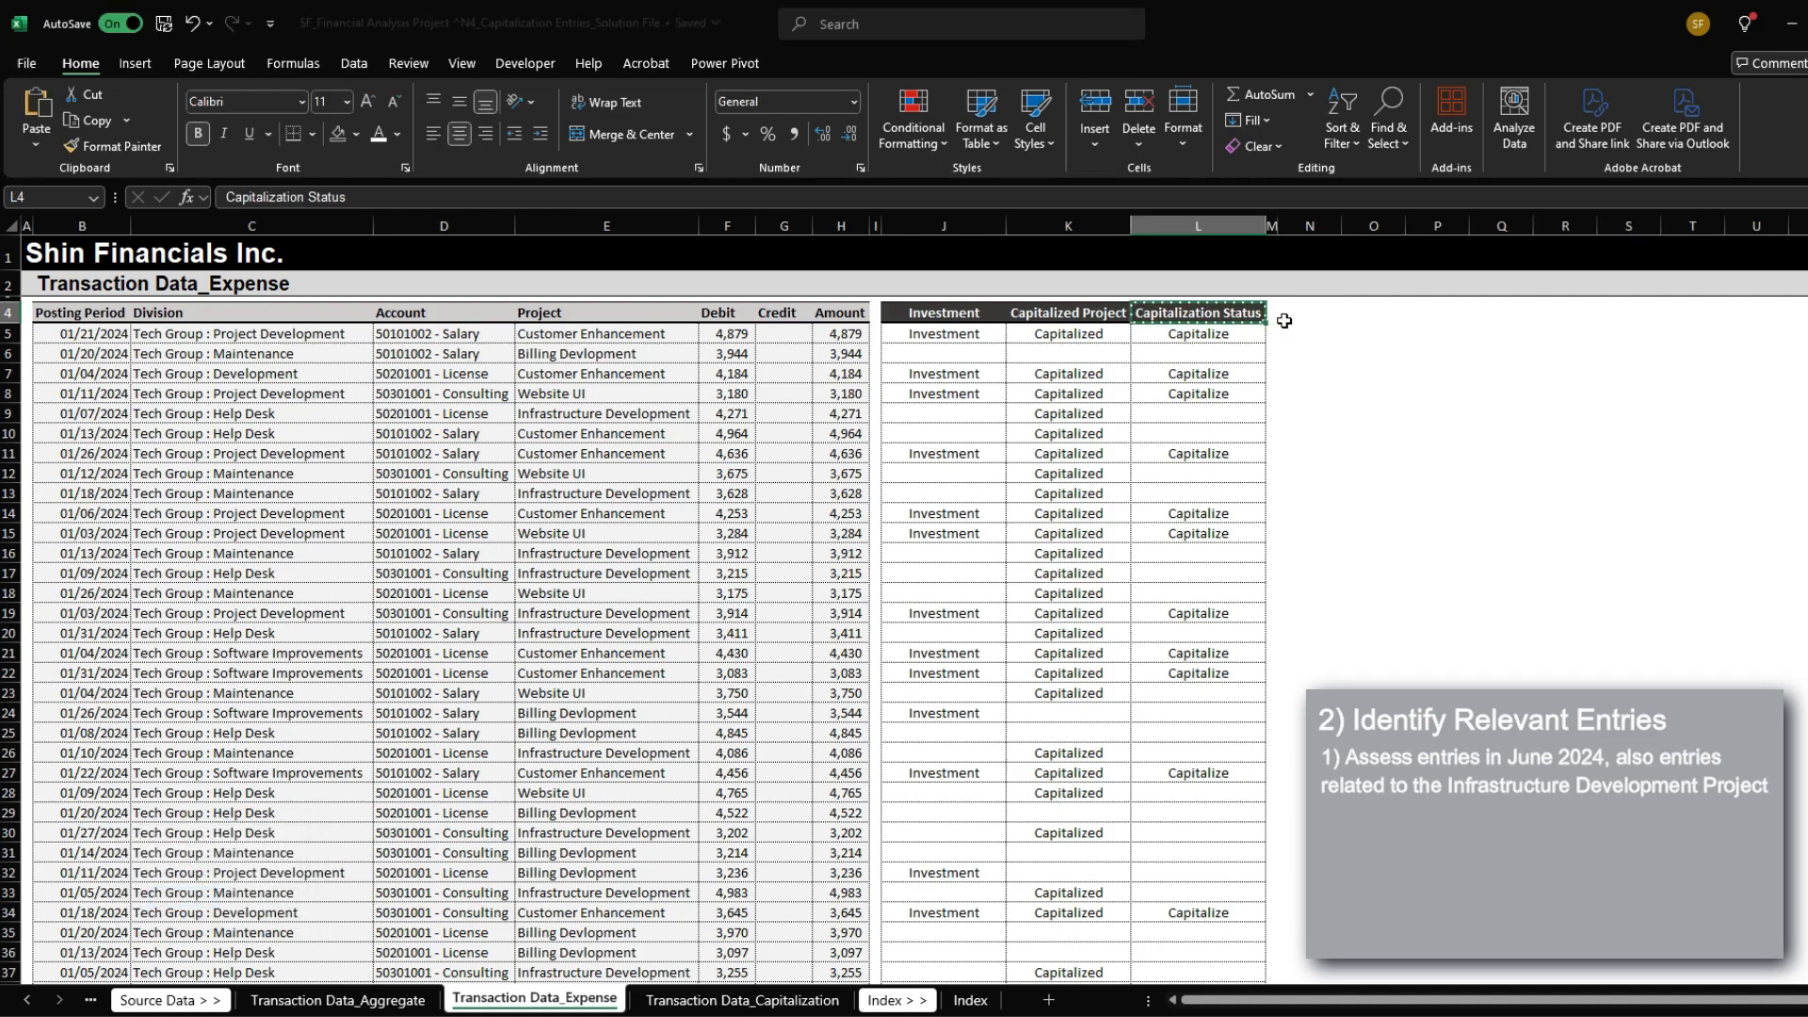
pyautogui.press('Right')
pyautogui.press('Right')
pyautogui.hotkey('ctrl', 'v')
pyautogui.hotkey('ctrl', 'z')
pyautogui.press('Left')
pyautogui.press('Left')
pyautogui.hotkey('ctrl', 'c')
pyautogui.press('Right')
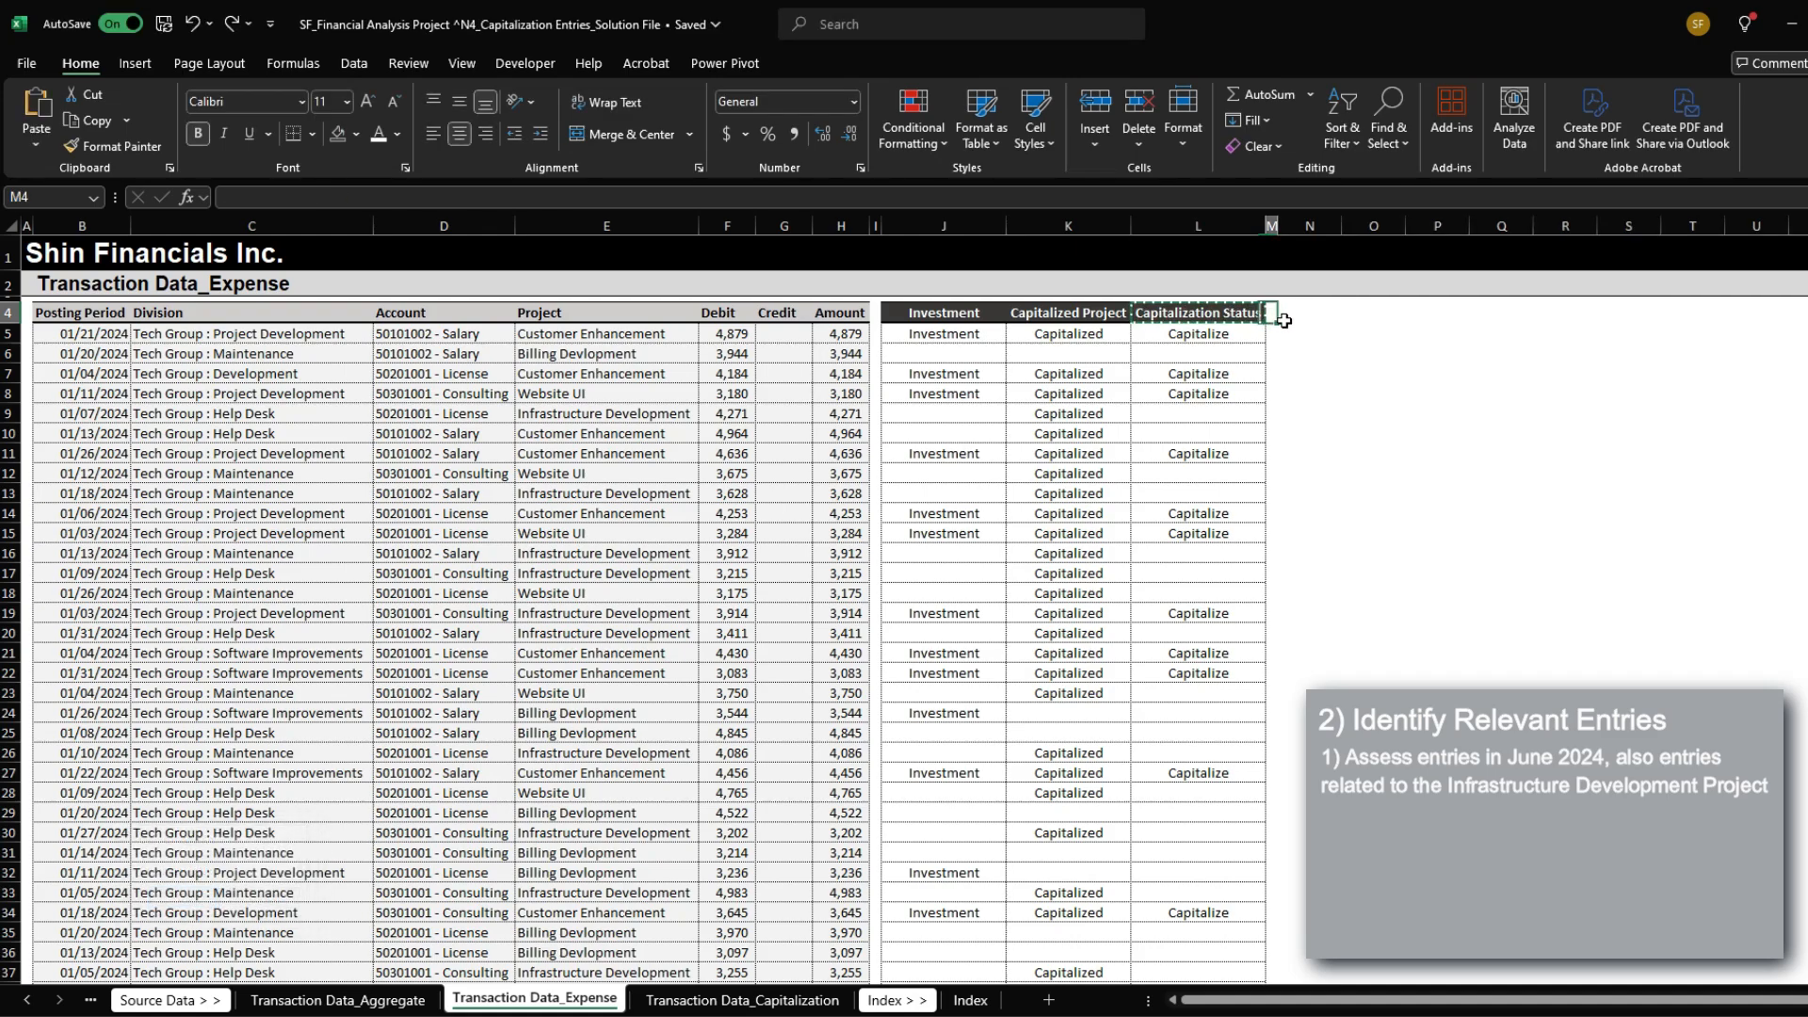
pyautogui.press('Right')
pyautogui.hotkey('ctrl', 'v')
# Step: Rename the N4 header "Relevance" and autofit the width of column N
pyautogui.write('Rel')
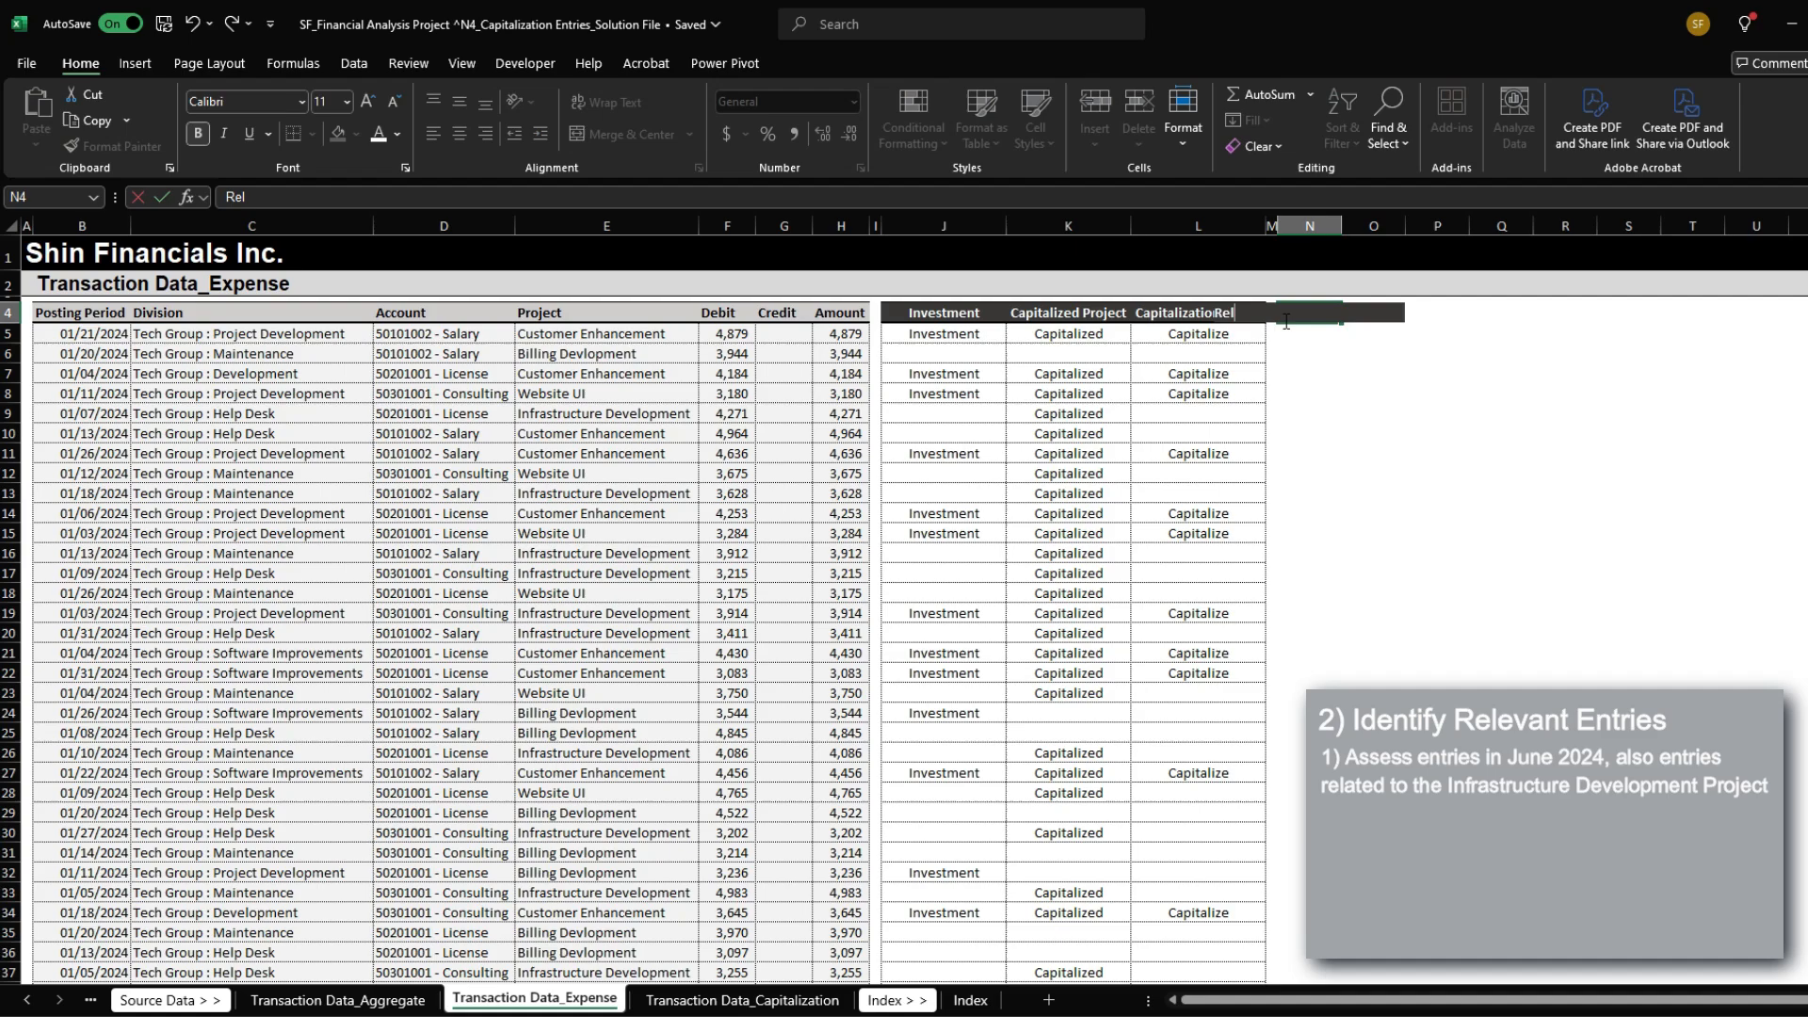
pyautogui.write('evance')
pyautogui.hotkey('ctrl', 'Return')
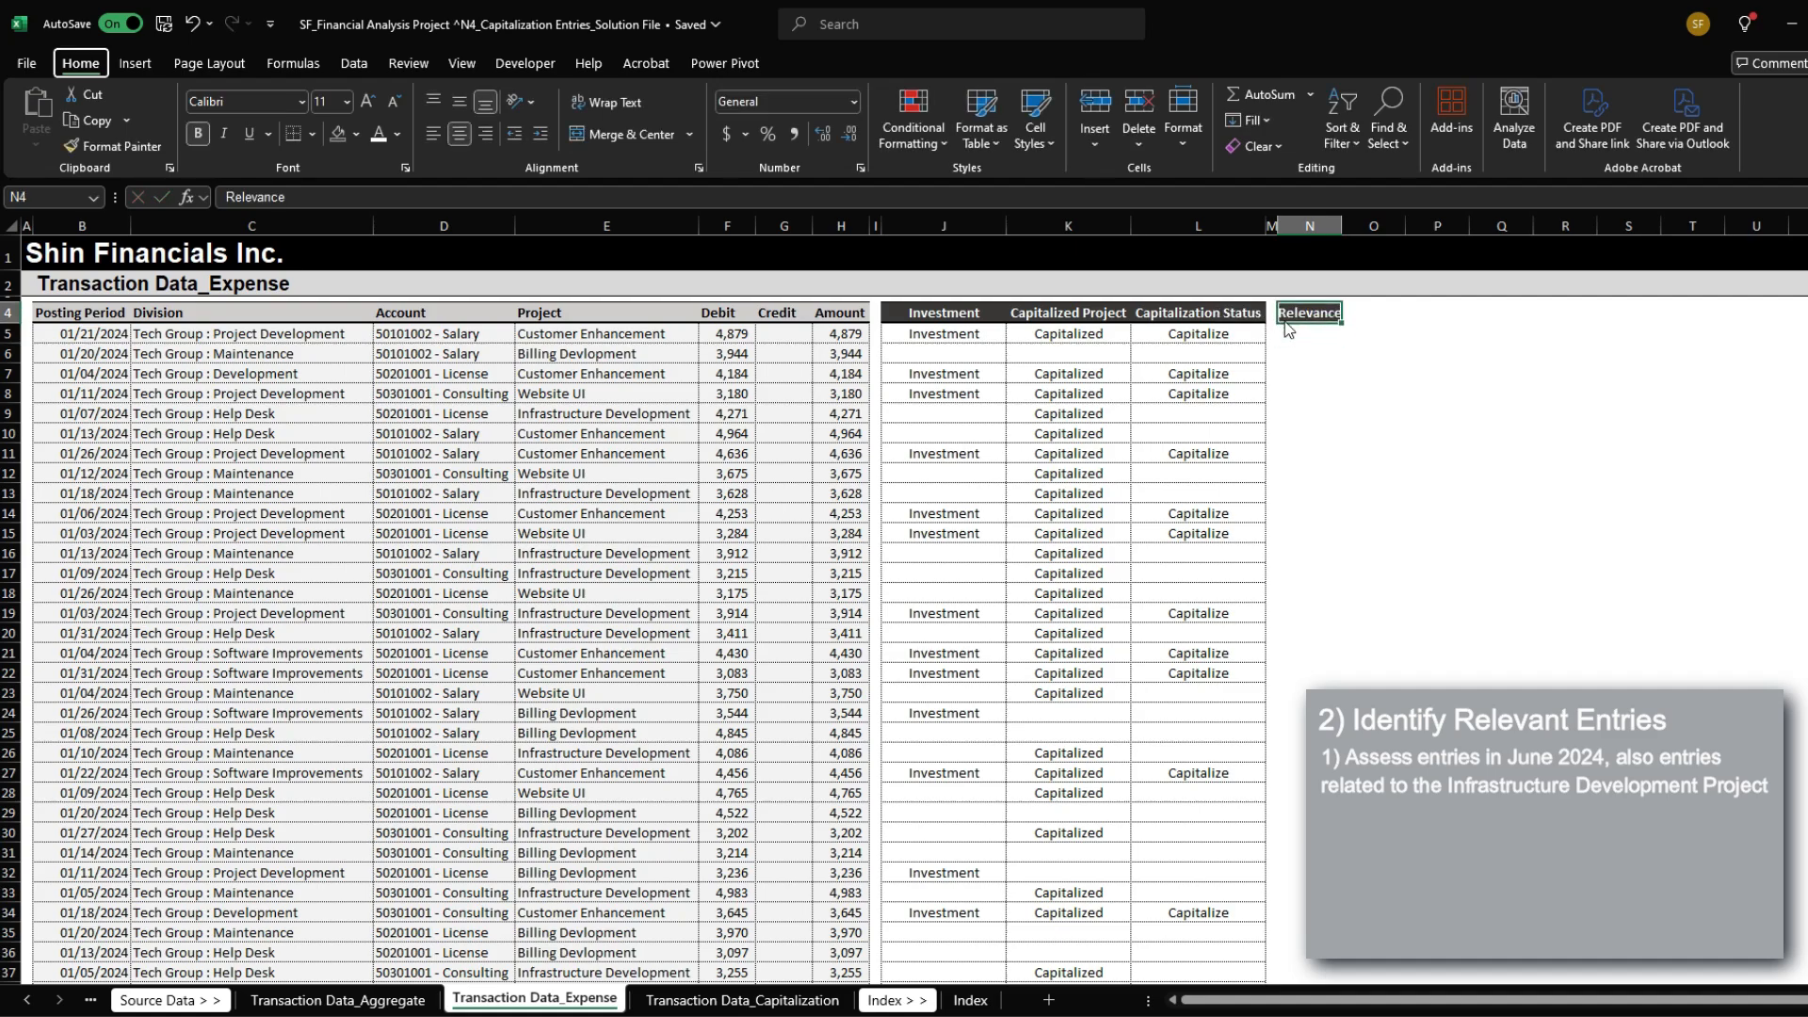
pyautogui.hotkey('alt', 'h')
pyautogui.press('o')
pyautogui.press('i')
pyautogui.press('Down')
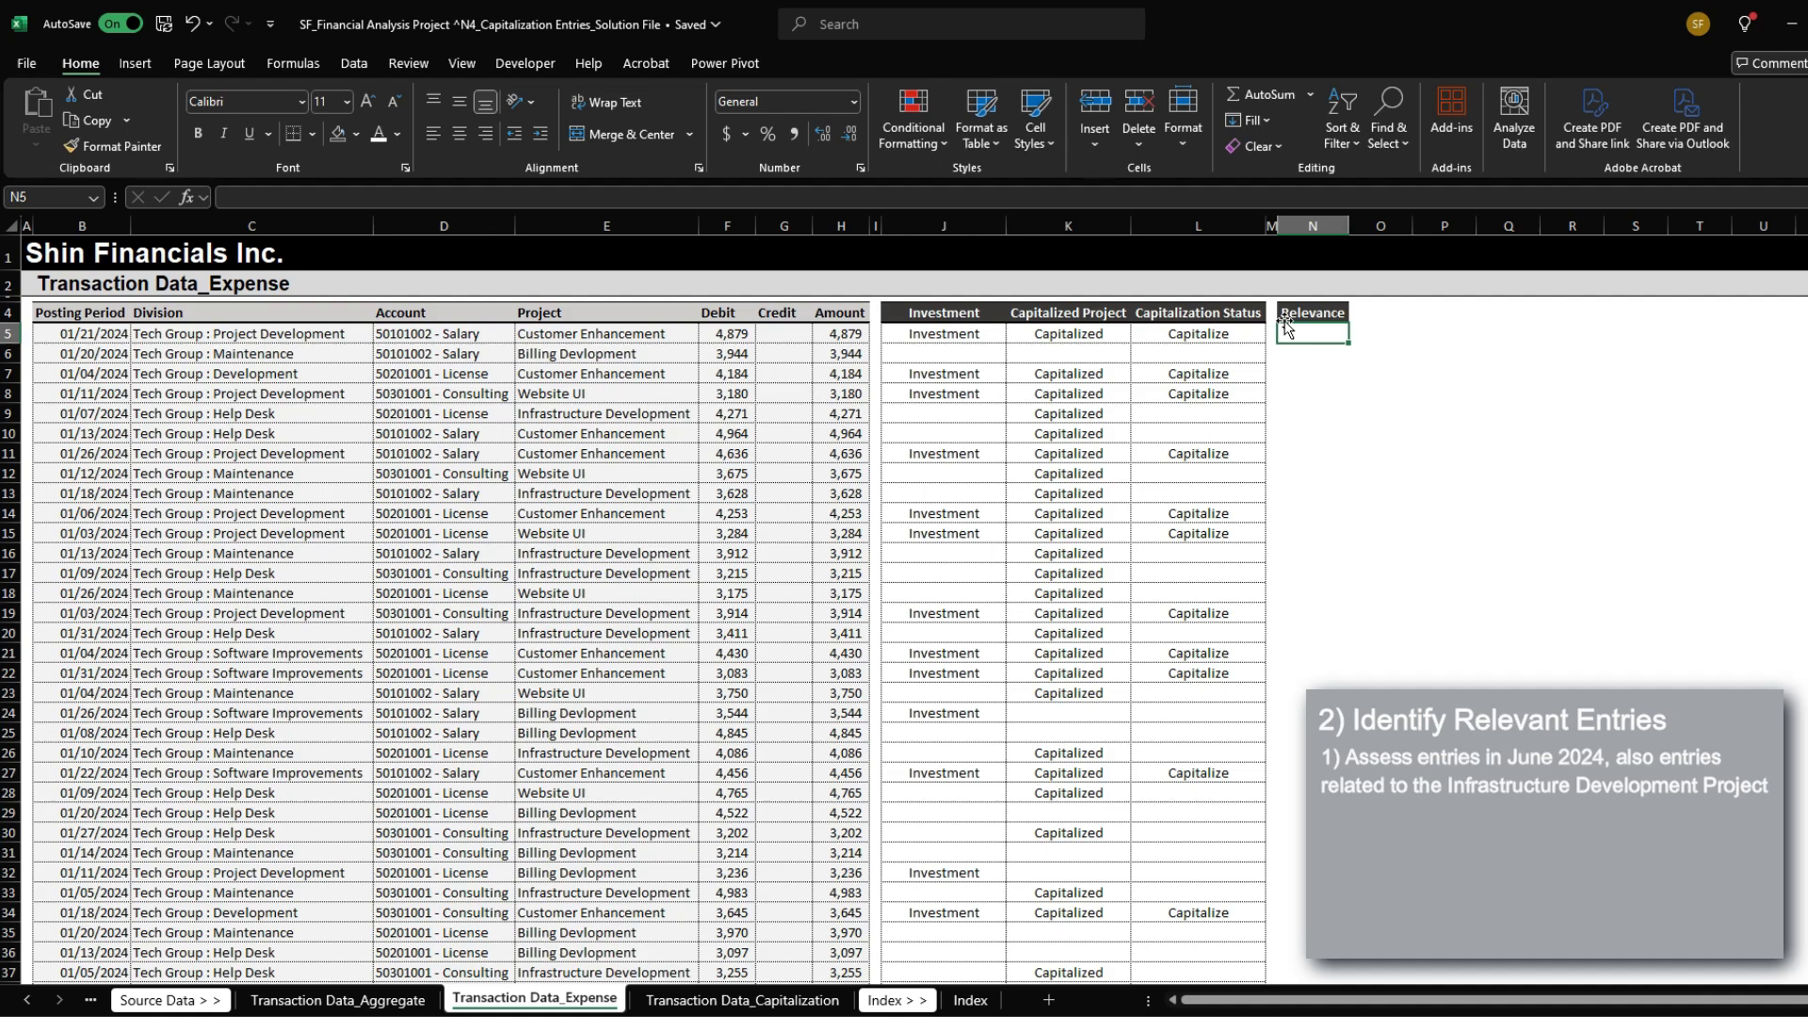
# Step: Insert a new column before Relevance and copy the O4 header into N4
pyautogui.hotkey('alt', 'h')
pyautogui.press('i')
pyautogui.press('c')
pyautogui.press('Up')
pyautogui.press('Right')
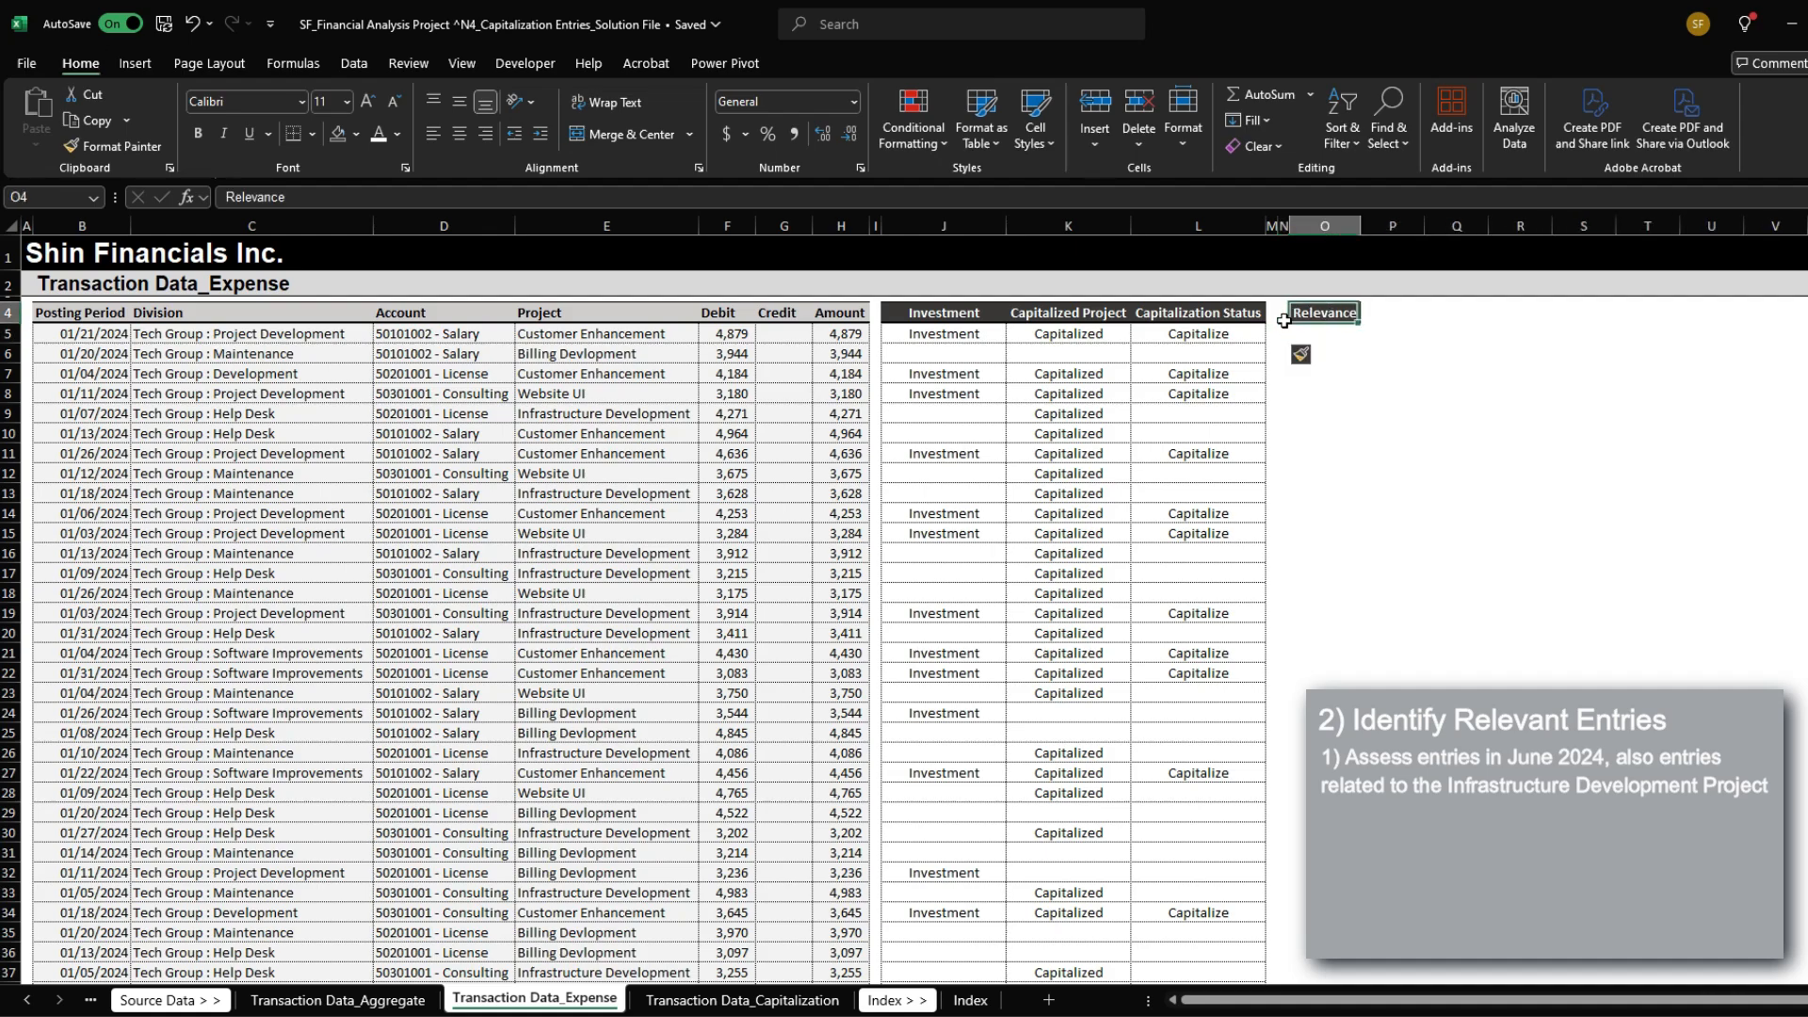
pyautogui.hotkey('ctrl', 'c')
pyautogui.press('Left')
pyautogui.hotkey('ctrl', 'v')
pyautogui.hotkey('ctrl', 'space')
pyautogui.press('Escape')
pyautogui.press('Left')
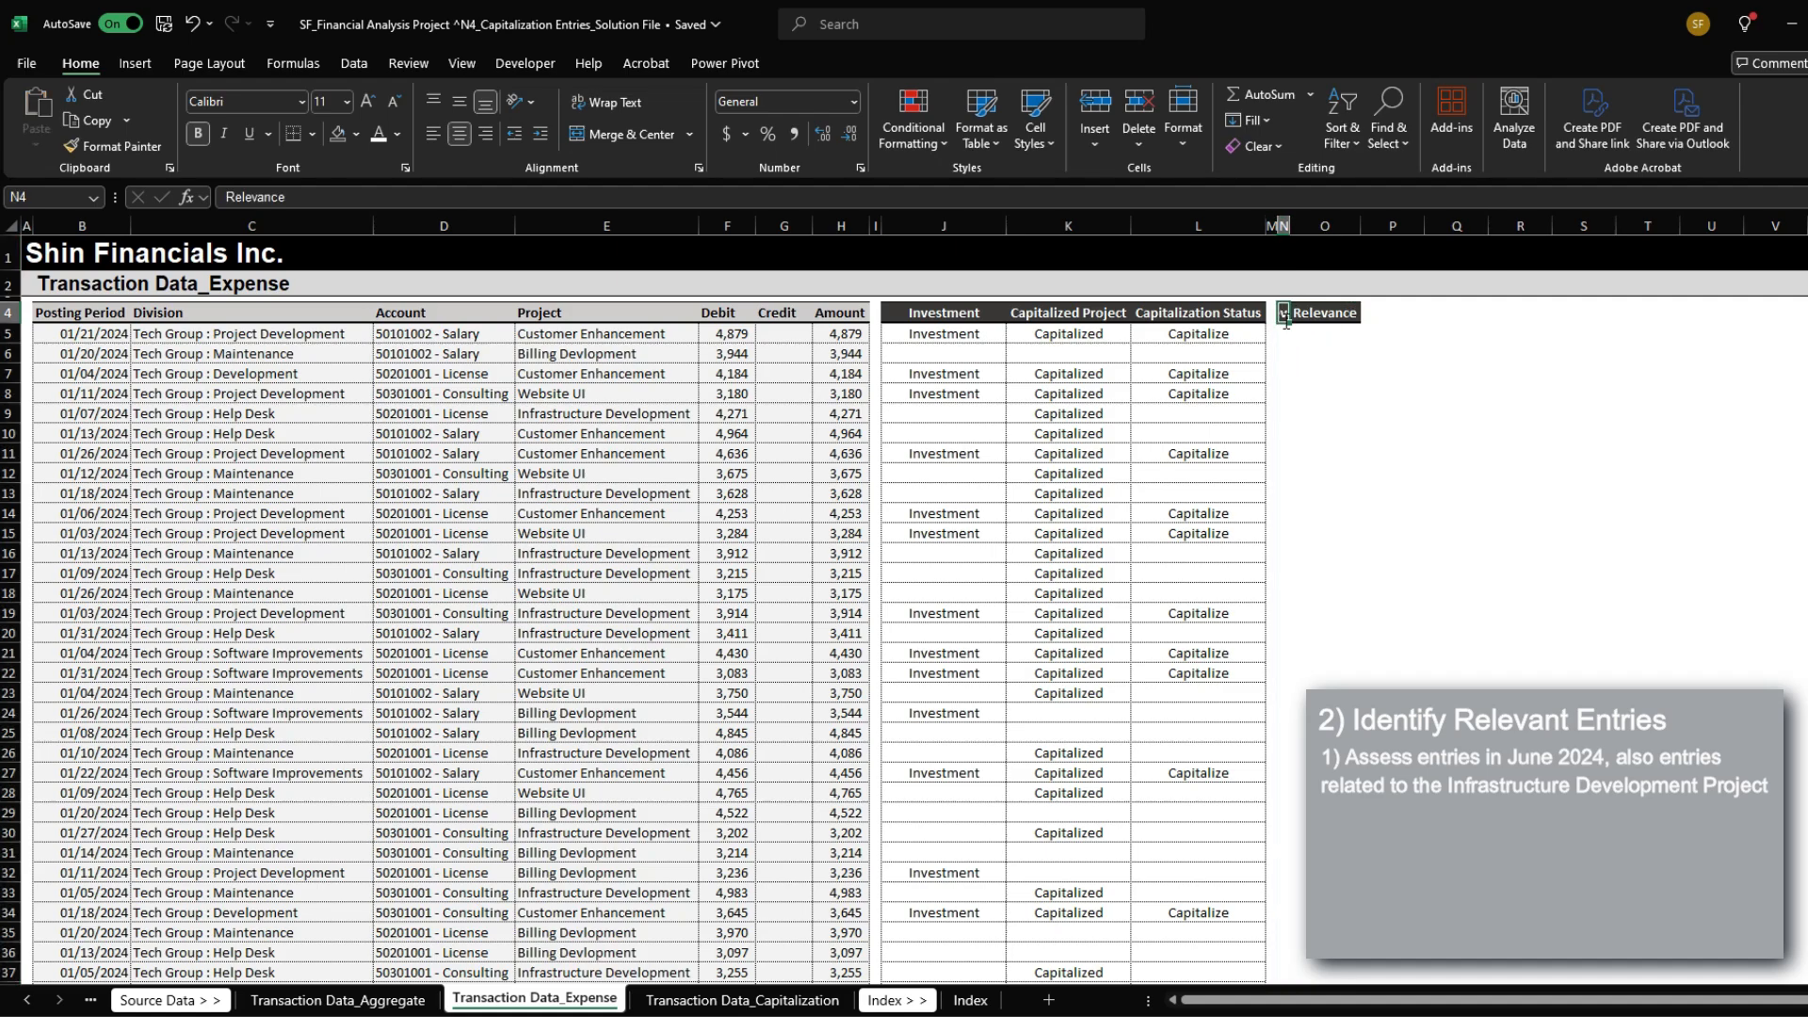
# Step: Rename the N4 header "Period" and autofit column N to it
pyautogui.write('Period')
pyautogui.press('Return')
pyautogui.press('Up')
pyautogui.hotkey('alt', 'h')
pyautogui.press('o')
pyautogui.press('i')
# Step: Copy L5 into N5 to carry over its cell formatting
pyautogui.press('Down')
pyautogui.press('Left')
pyautogui.press('Left')
pyautogui.hotkey('ctrl', 'c')
pyautogui.press('Right')
pyautogui.press('Right')
pyautogui.hotkey('ctrl', 'v')
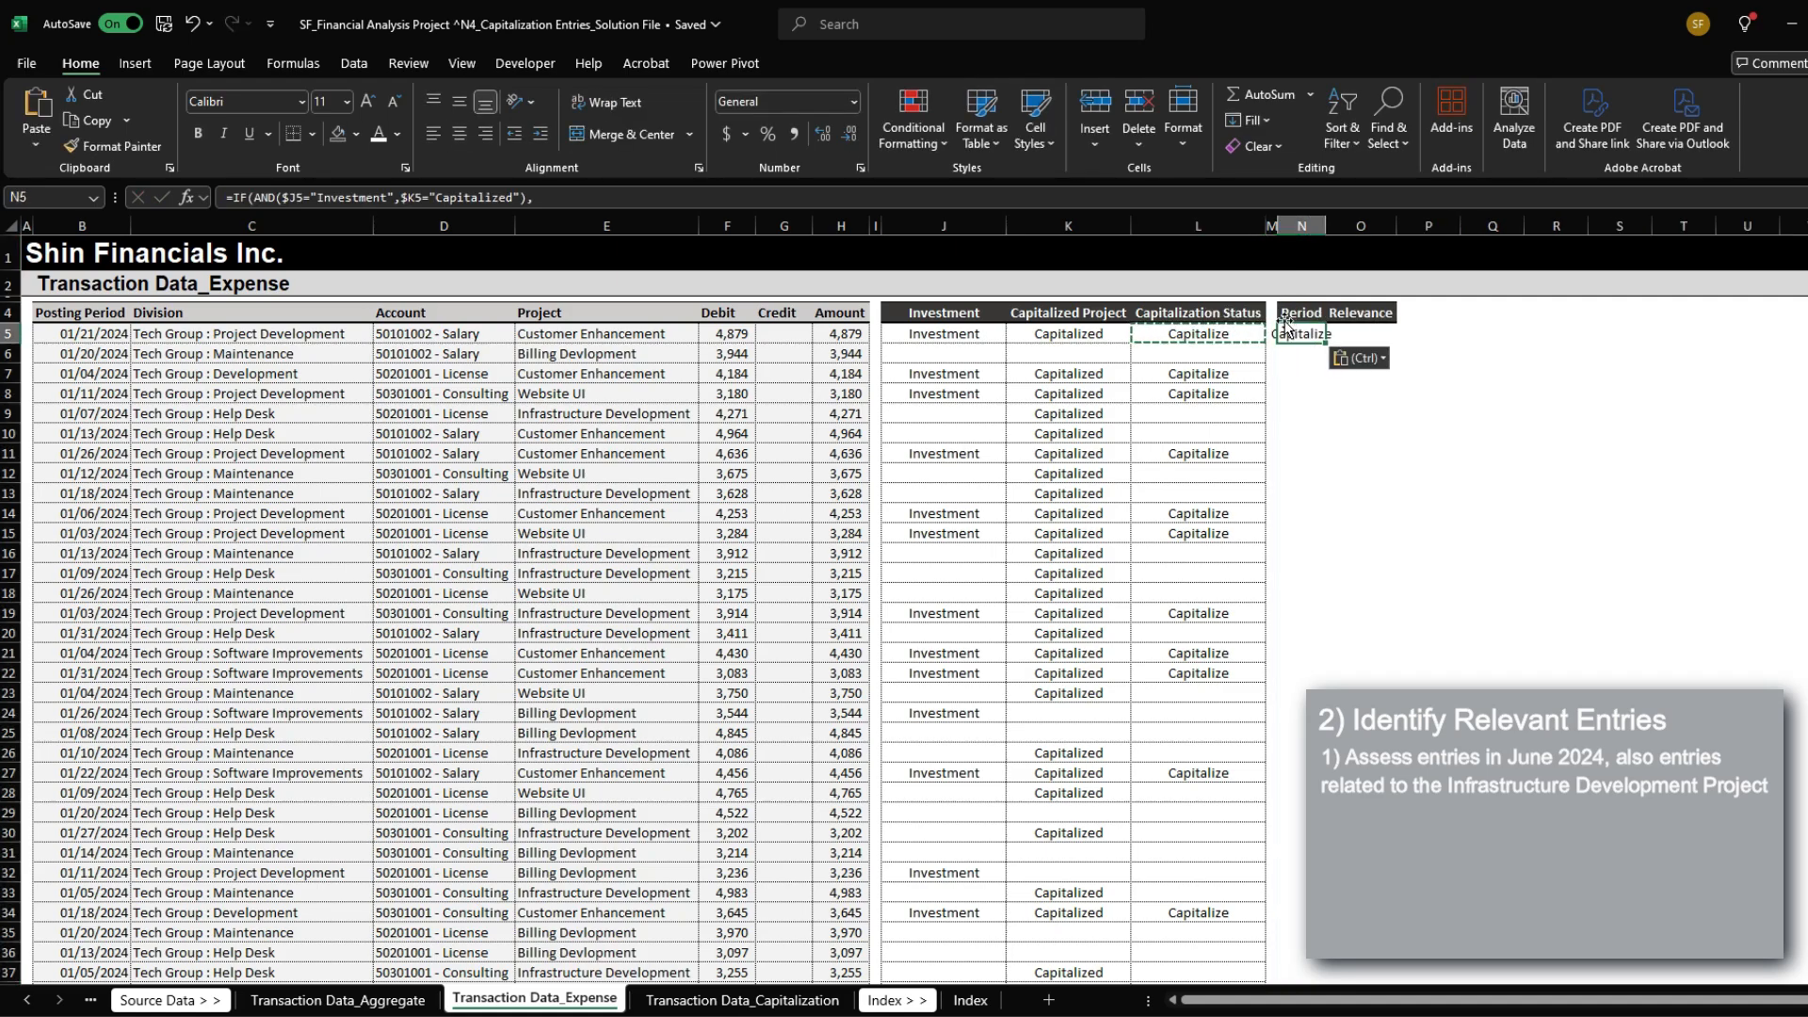
# Step: Enter the formula =MONTH($B5)&YEAR($B5) in N5
pyautogui.write('=MONTH(')
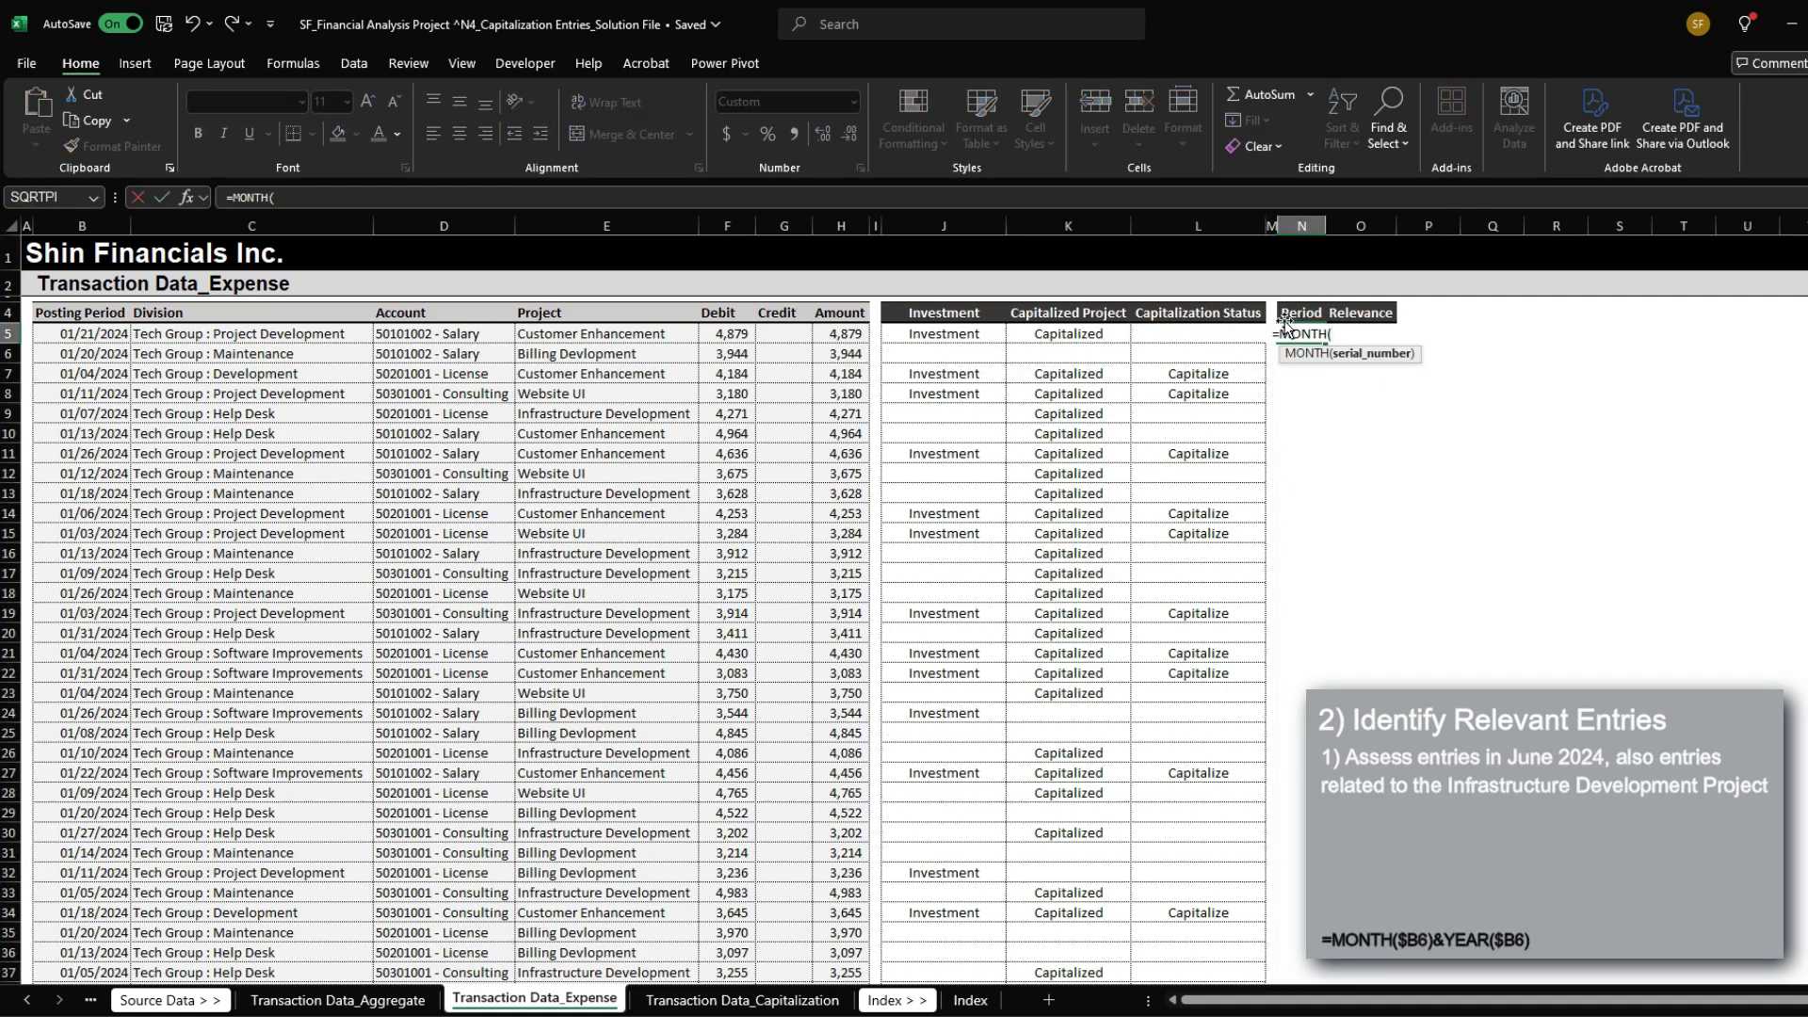
pyautogui.write('$B5)&')
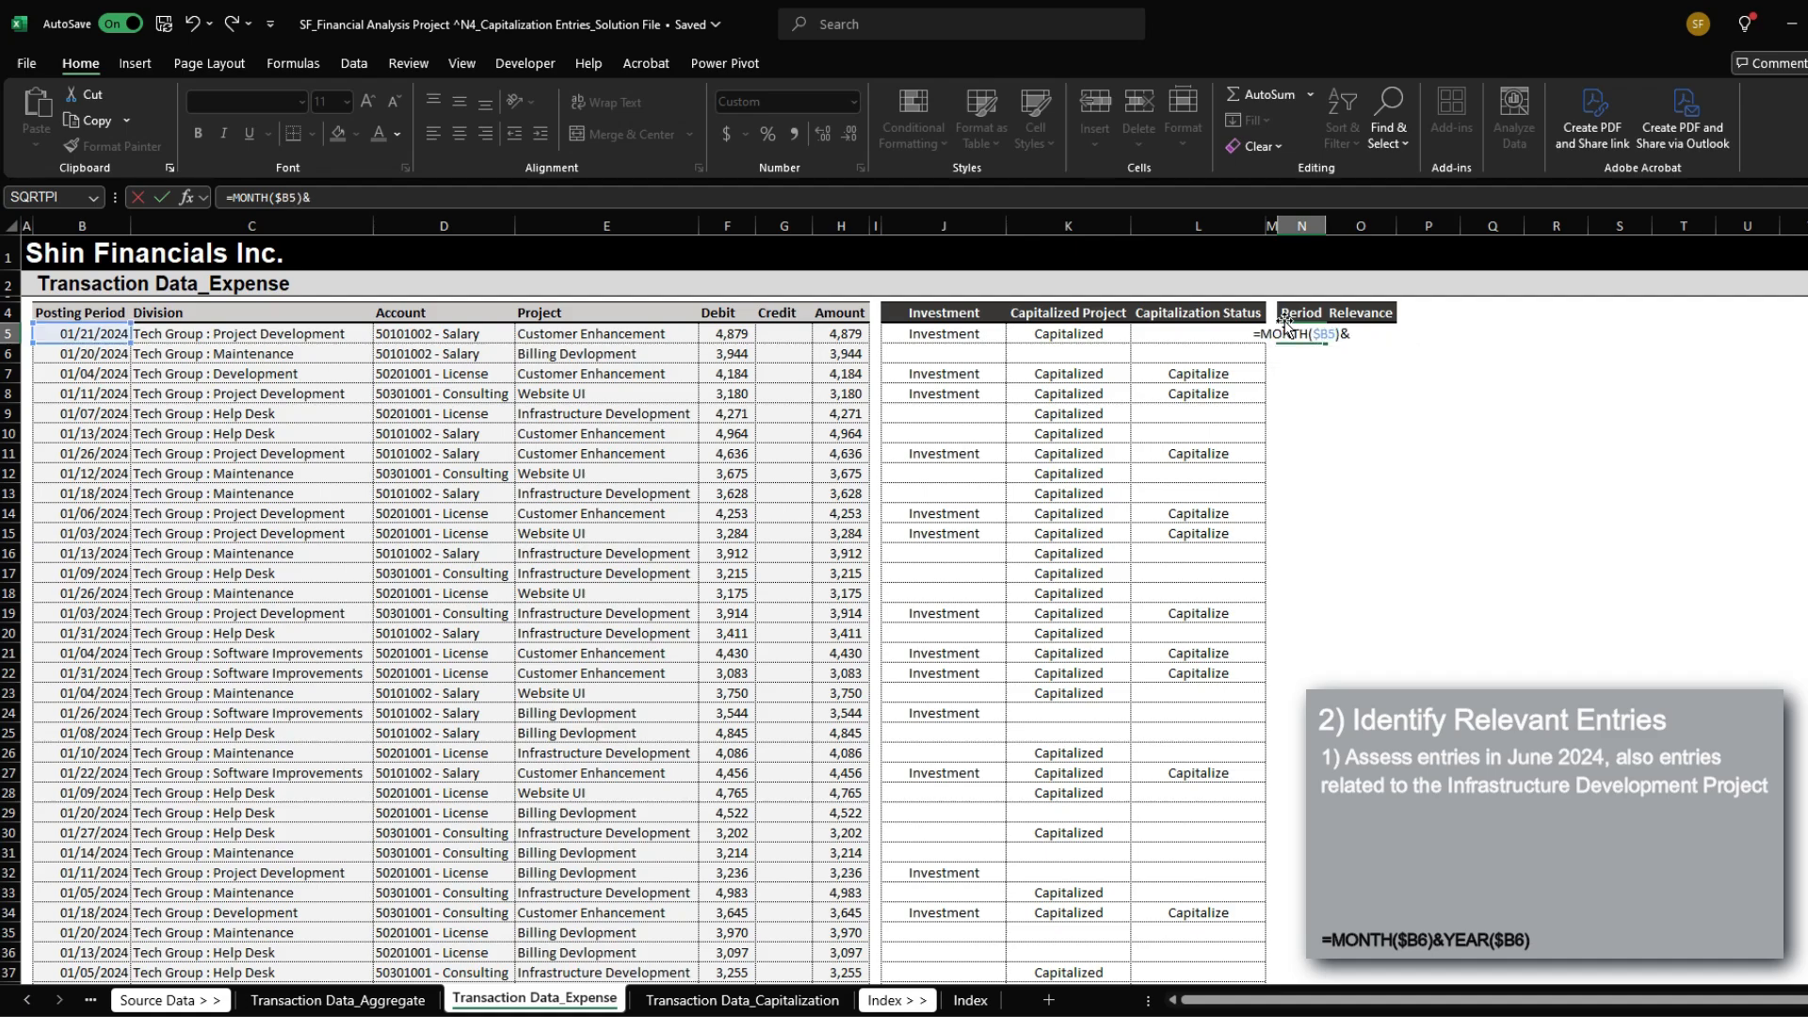
pyautogui.write('YEAR($B5)')
pyautogui.press('Return')
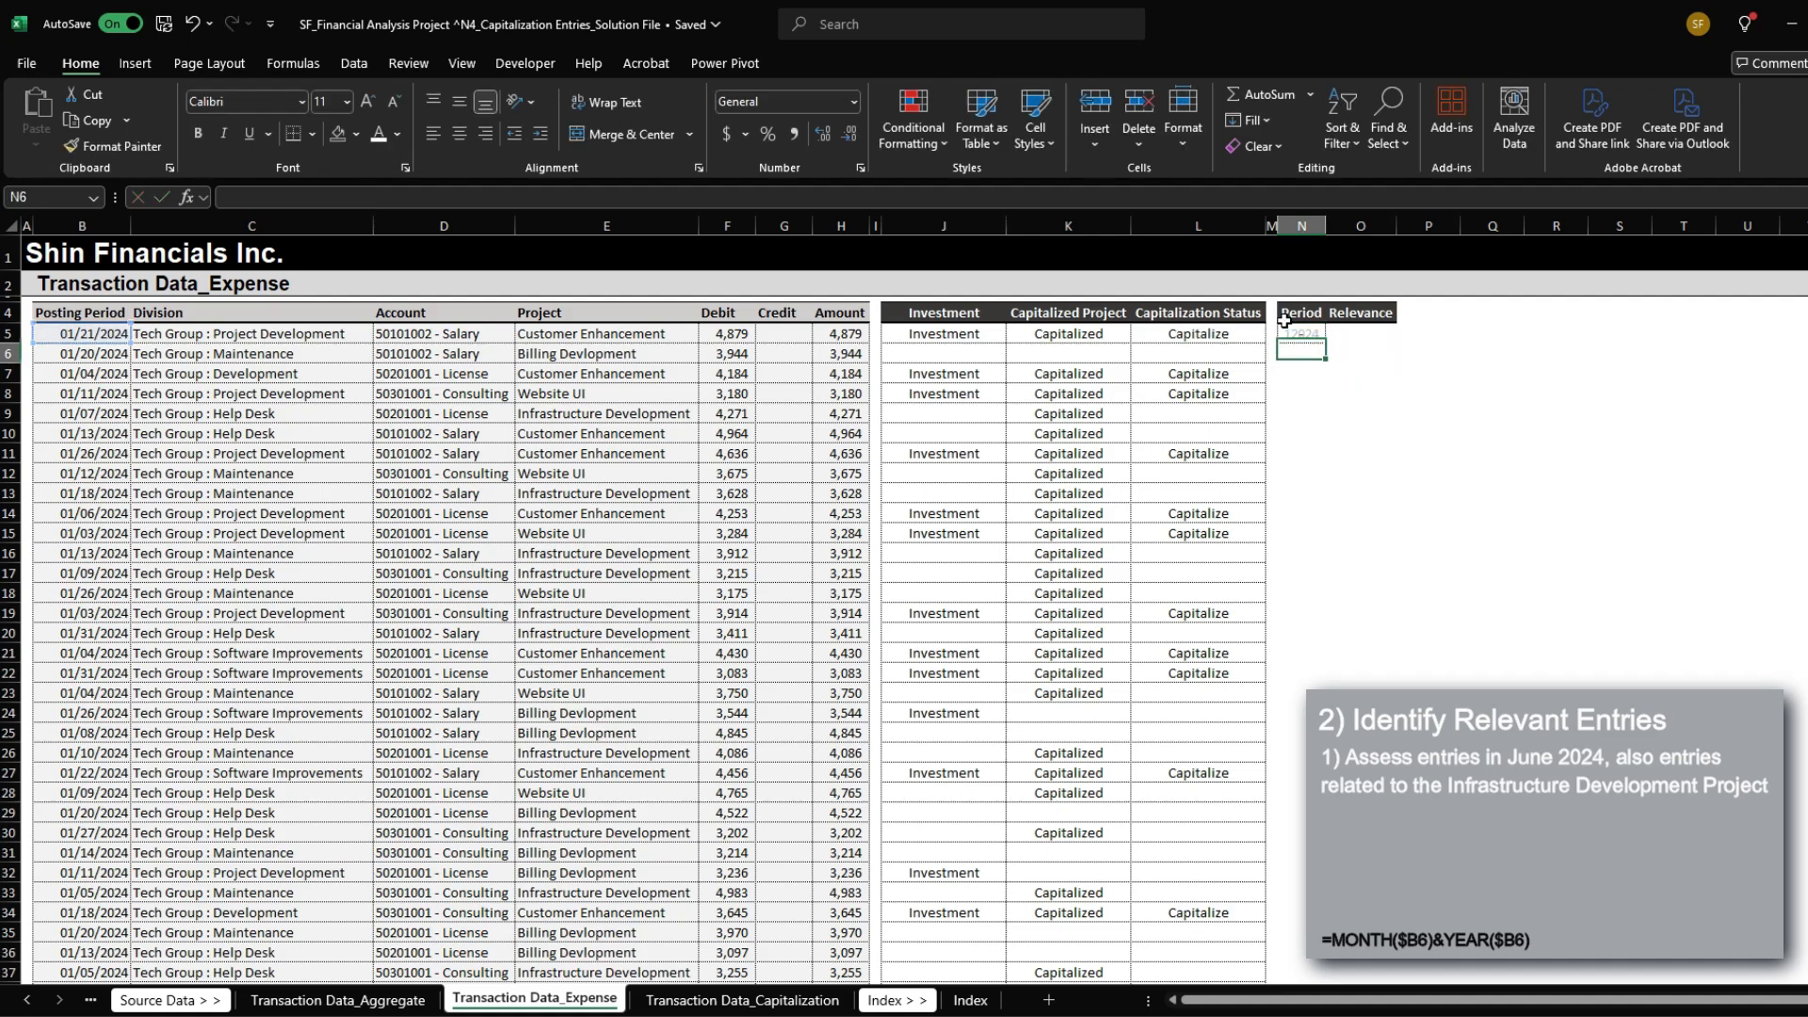
# Step: Fill the N5 Period formula down column N to the last transaction row and check the filled range
pyautogui.press('Up')
pyautogui.press('Left')
pyautogui.press('Left')
pyautogui.hotkey('ctrl', 'Down')
pyautogui.press('Right')
pyautogui.press('Right')
pyautogui.hotkey('ctrl', 'shift', 'Up')
pyautogui.hotkey('ctrl', 'v')
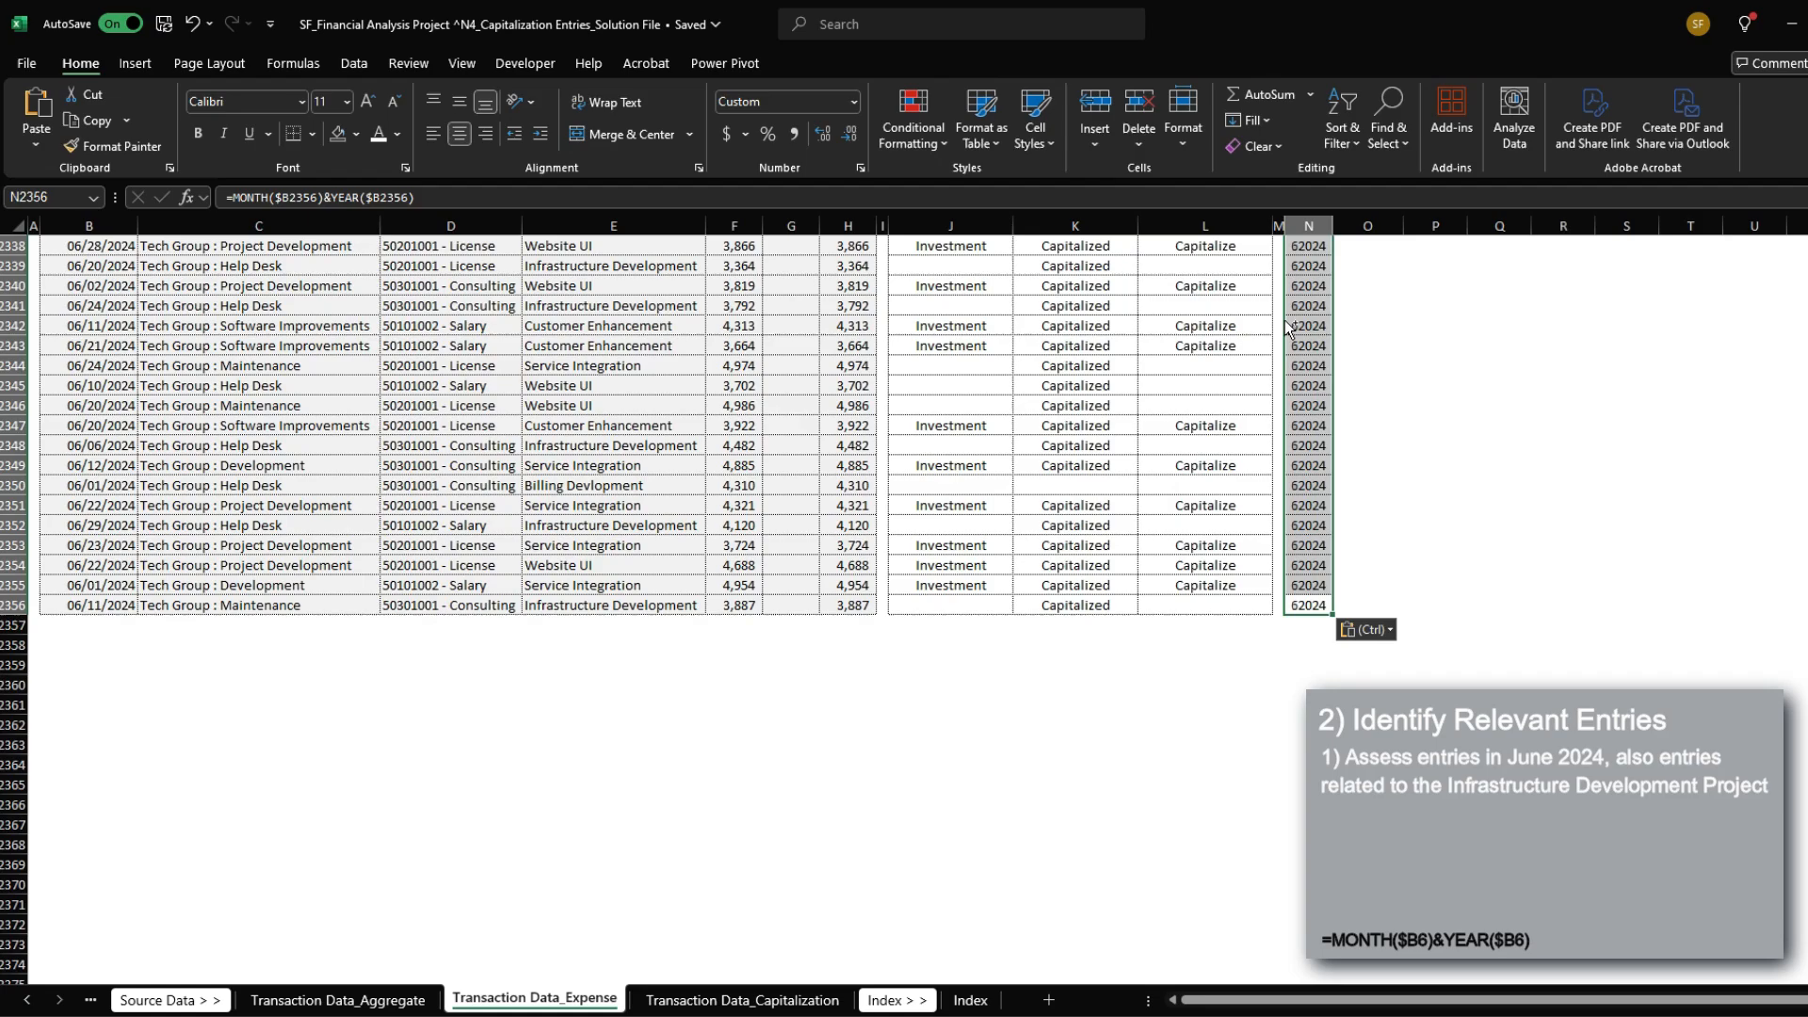
pyautogui.hotkey('ctrl', 'Up')
pyautogui.press('Down')
pyautogui.hotkey('ctrl', 'shift', 'Down')
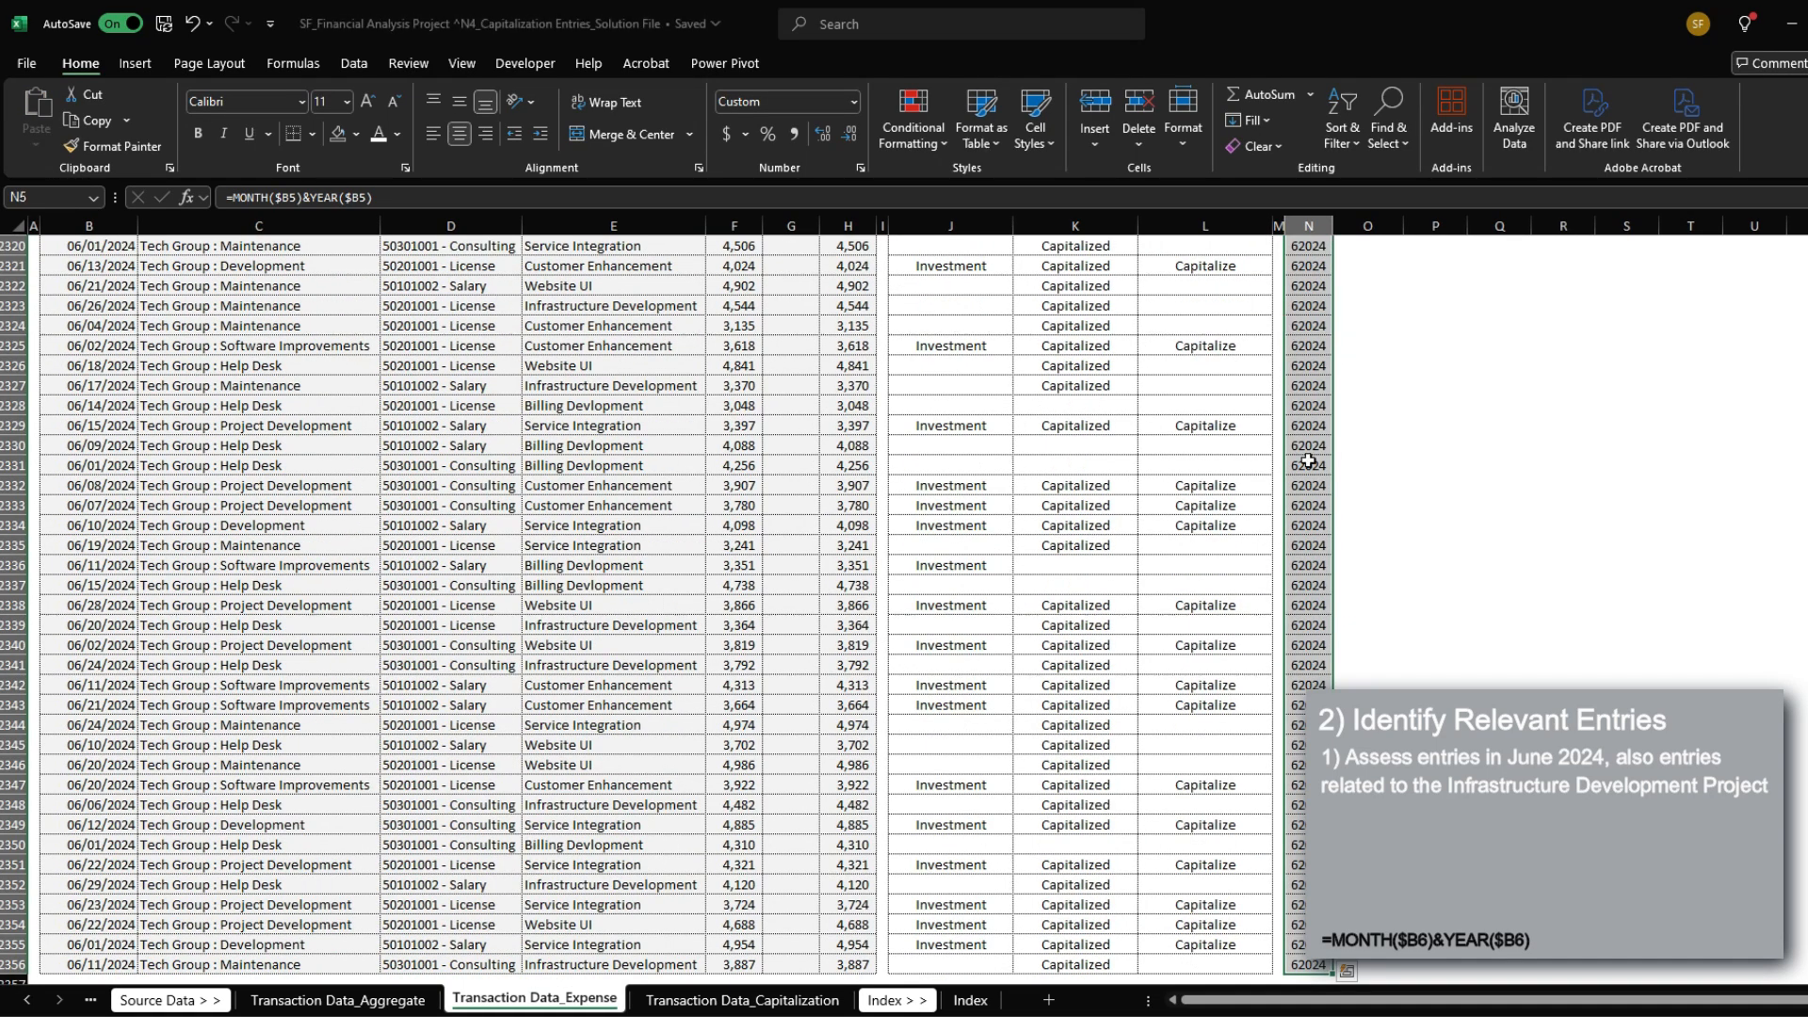
pyautogui.click(1309, 460)
pyautogui.hotkey('ctrl', 'Up')
pyautogui.scroll(1, 1309, 459)
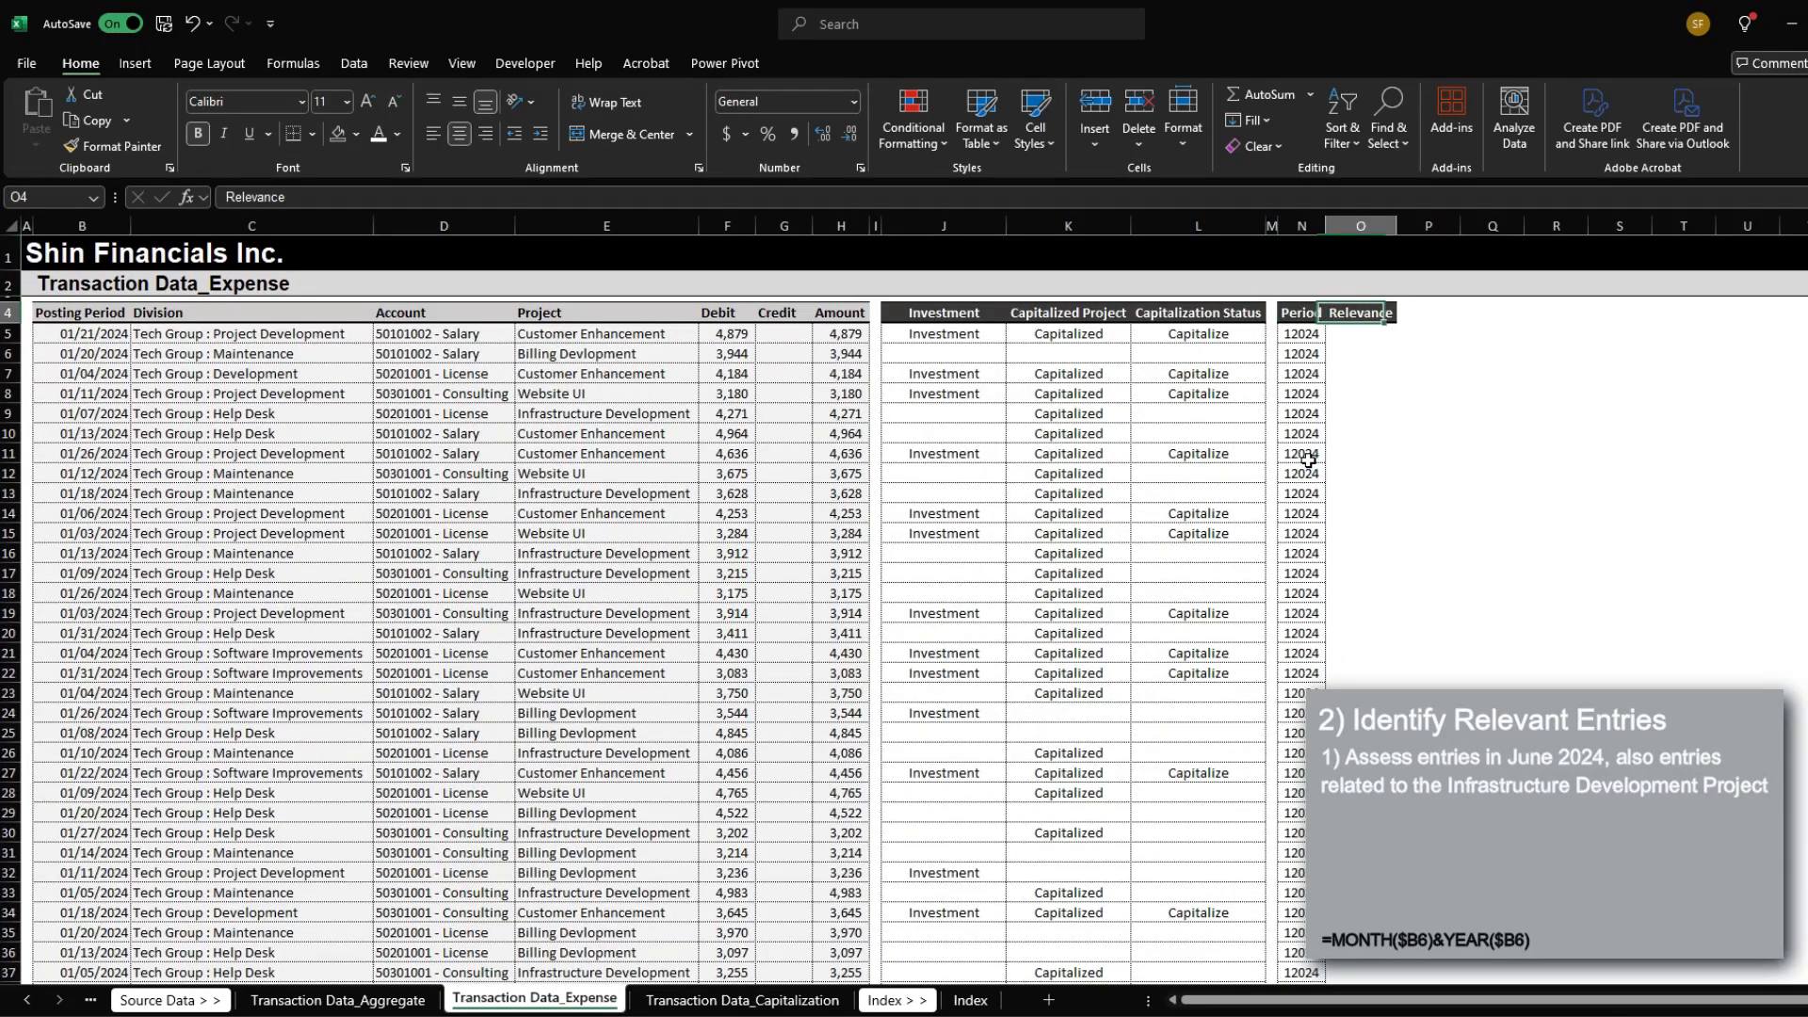
# Step: Insert two blank rows at row 4 above the tables on the Index sheet
pyautogui.hotkey('ctrl', 'pagedown')
pyautogui.hotkey('ctrl', 'pagedown')
pyautogui.hotkey('ctrl', 'pagedown')
pyautogui.press('Left')
pyautogui.hotkey('ctrl', 'Up')
pyautogui.hotkey('ctrl', 'Up')
pyautogui.hotkey('ctrl', 'Up')
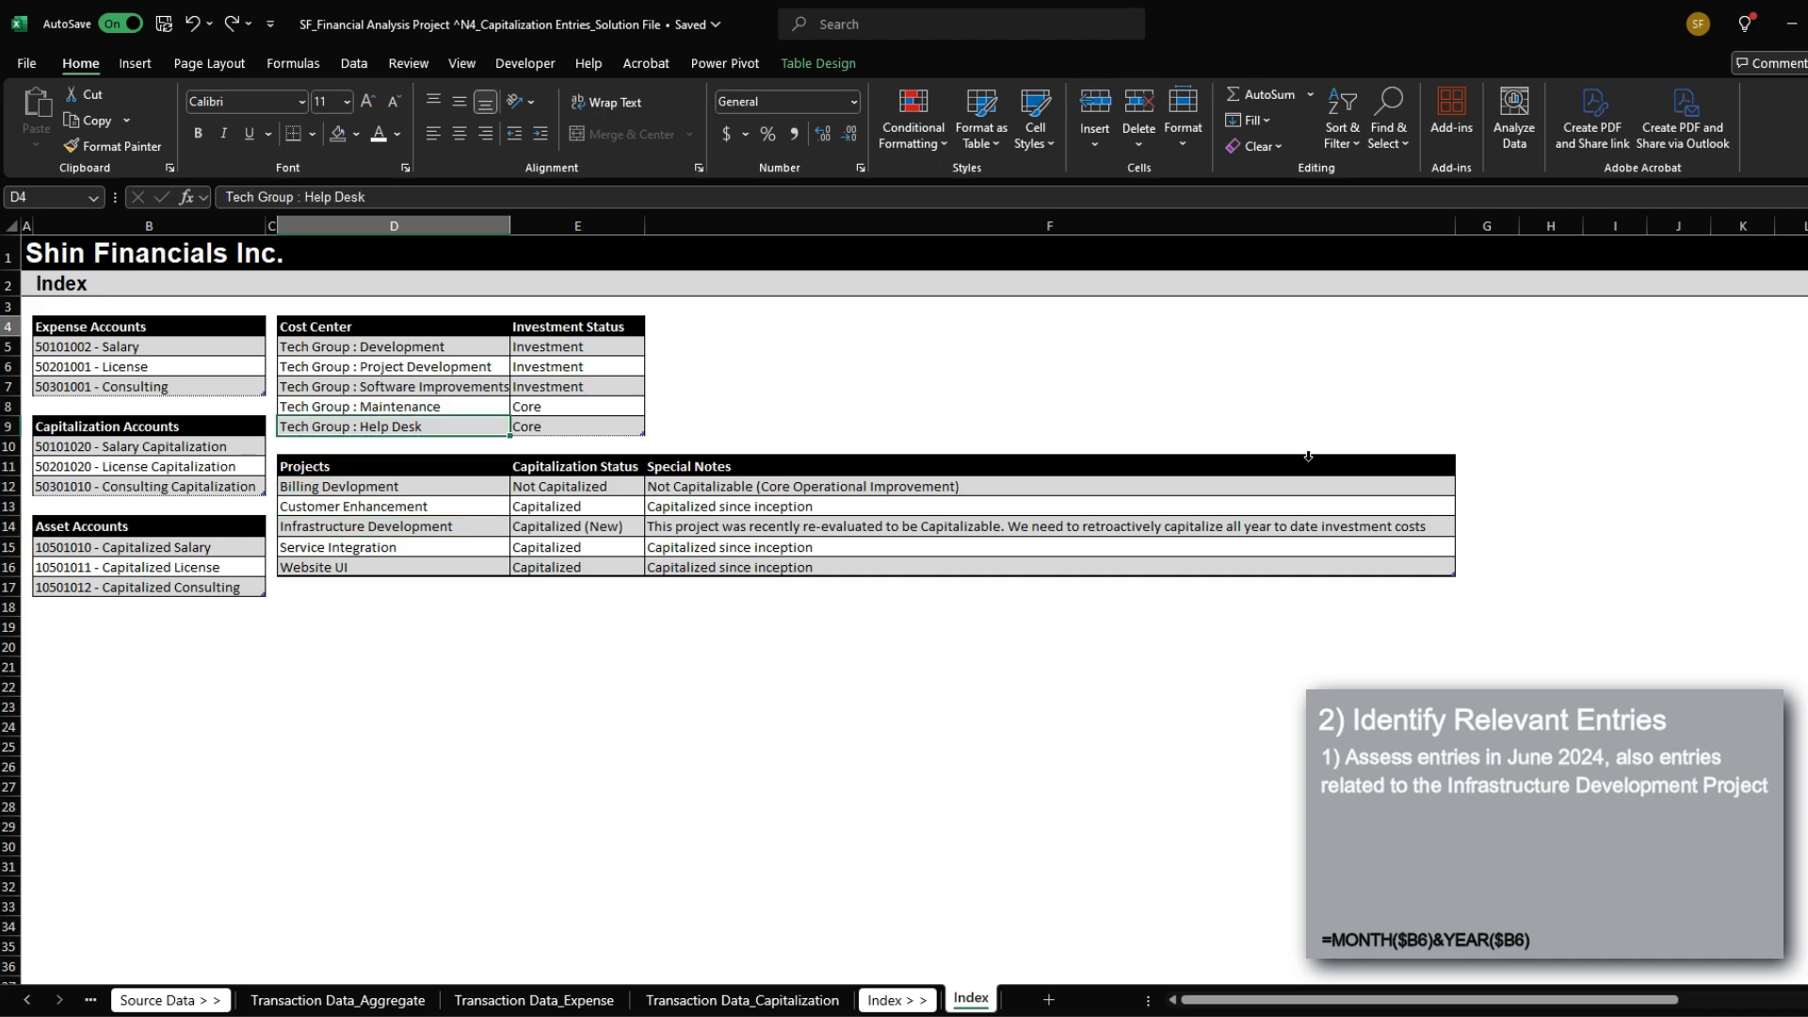
pyautogui.hotkey('ctrl', 'Left')
pyautogui.hotkey('shift', 'Down')
pyautogui.press('h')
pyautogui.press('i')
pyautogui.press('r')
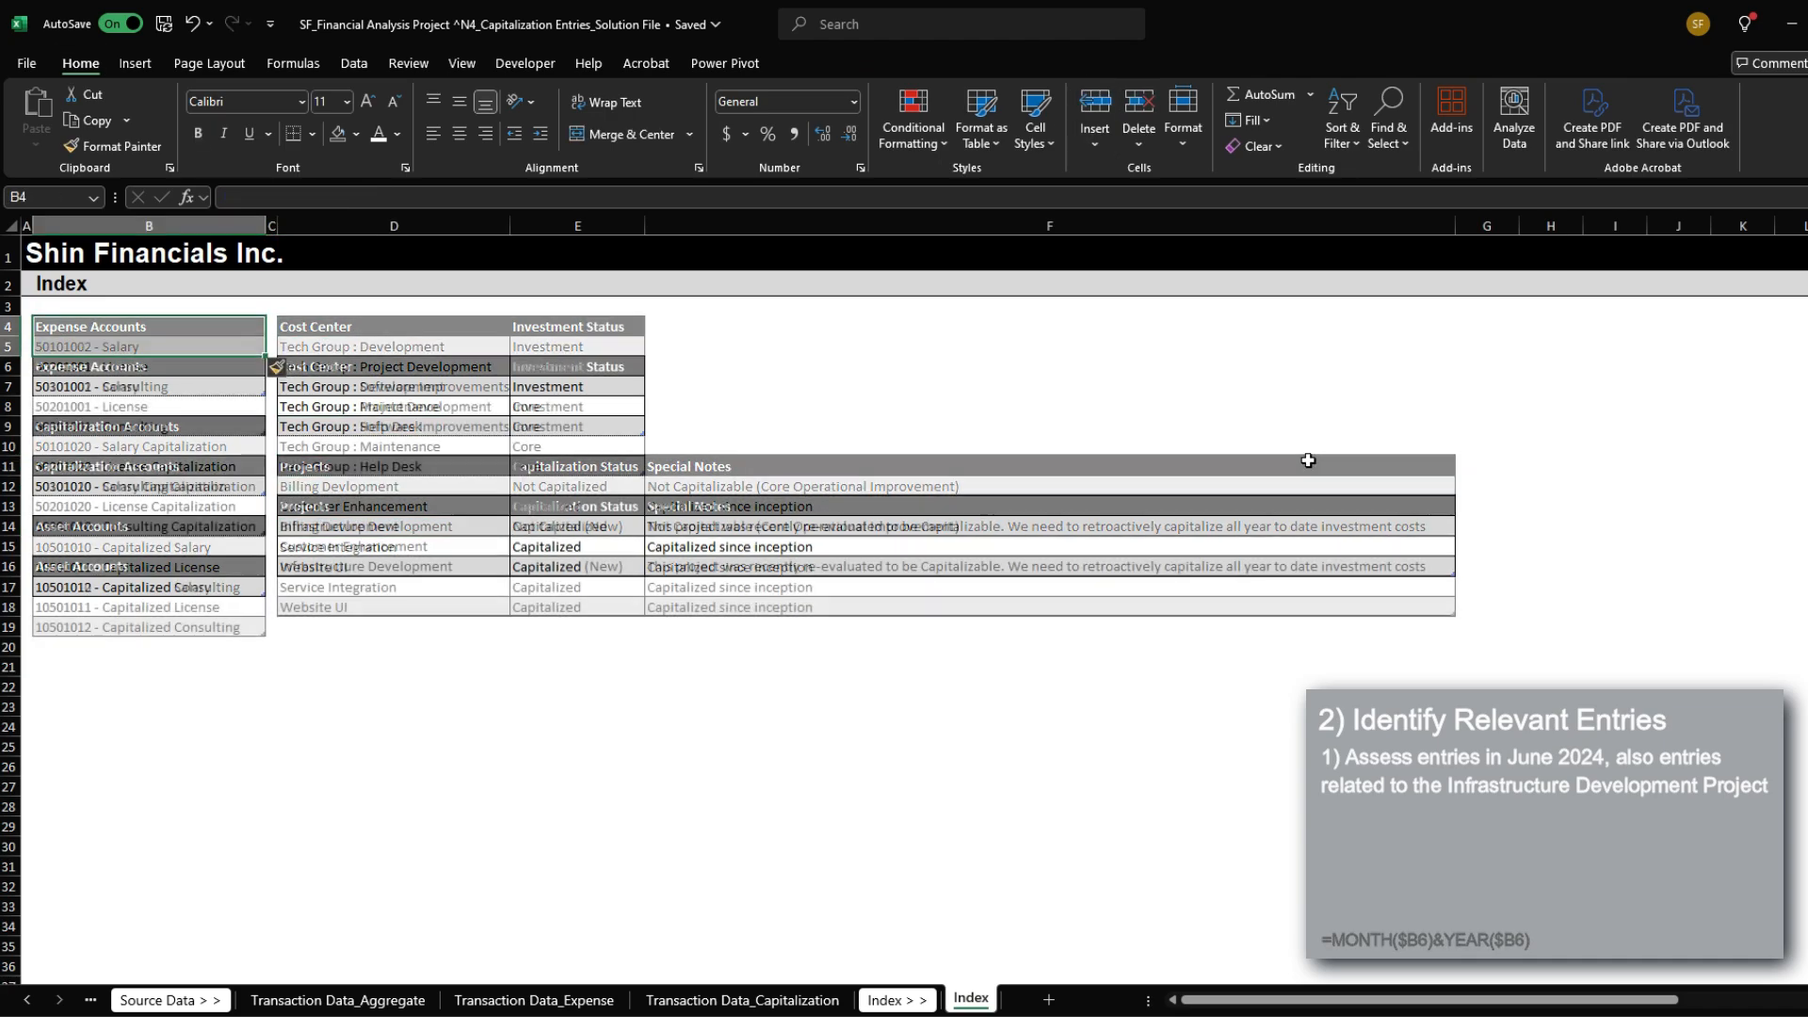
# Step: Enter the label "Period:" in D4 of the Index sheet and make it right-aligned and bold
pyautogui.hotkey('shift', 'Up')
pyautogui.press('Right')
pyautogui.press('Right')
pyautogui.press('Left')
pyautogui.press('Left')
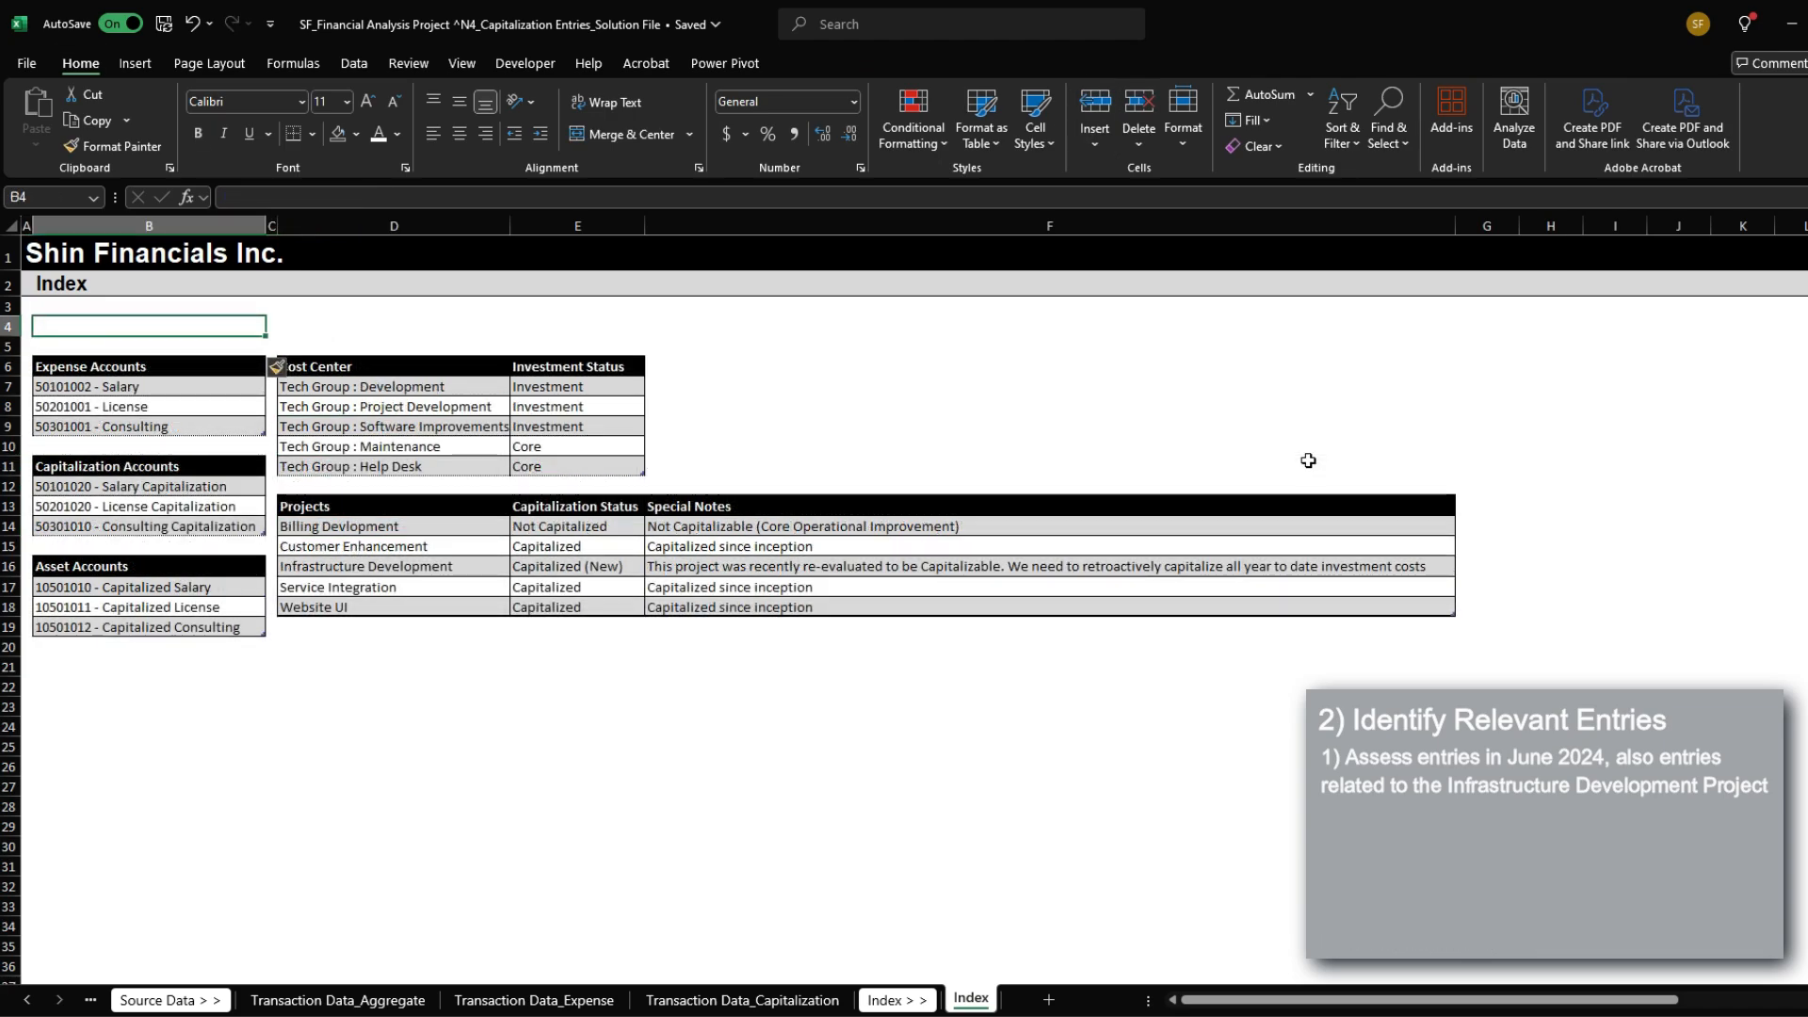
pyautogui.press('Right')
pyautogui.press('Right')
pyautogui.write('P')
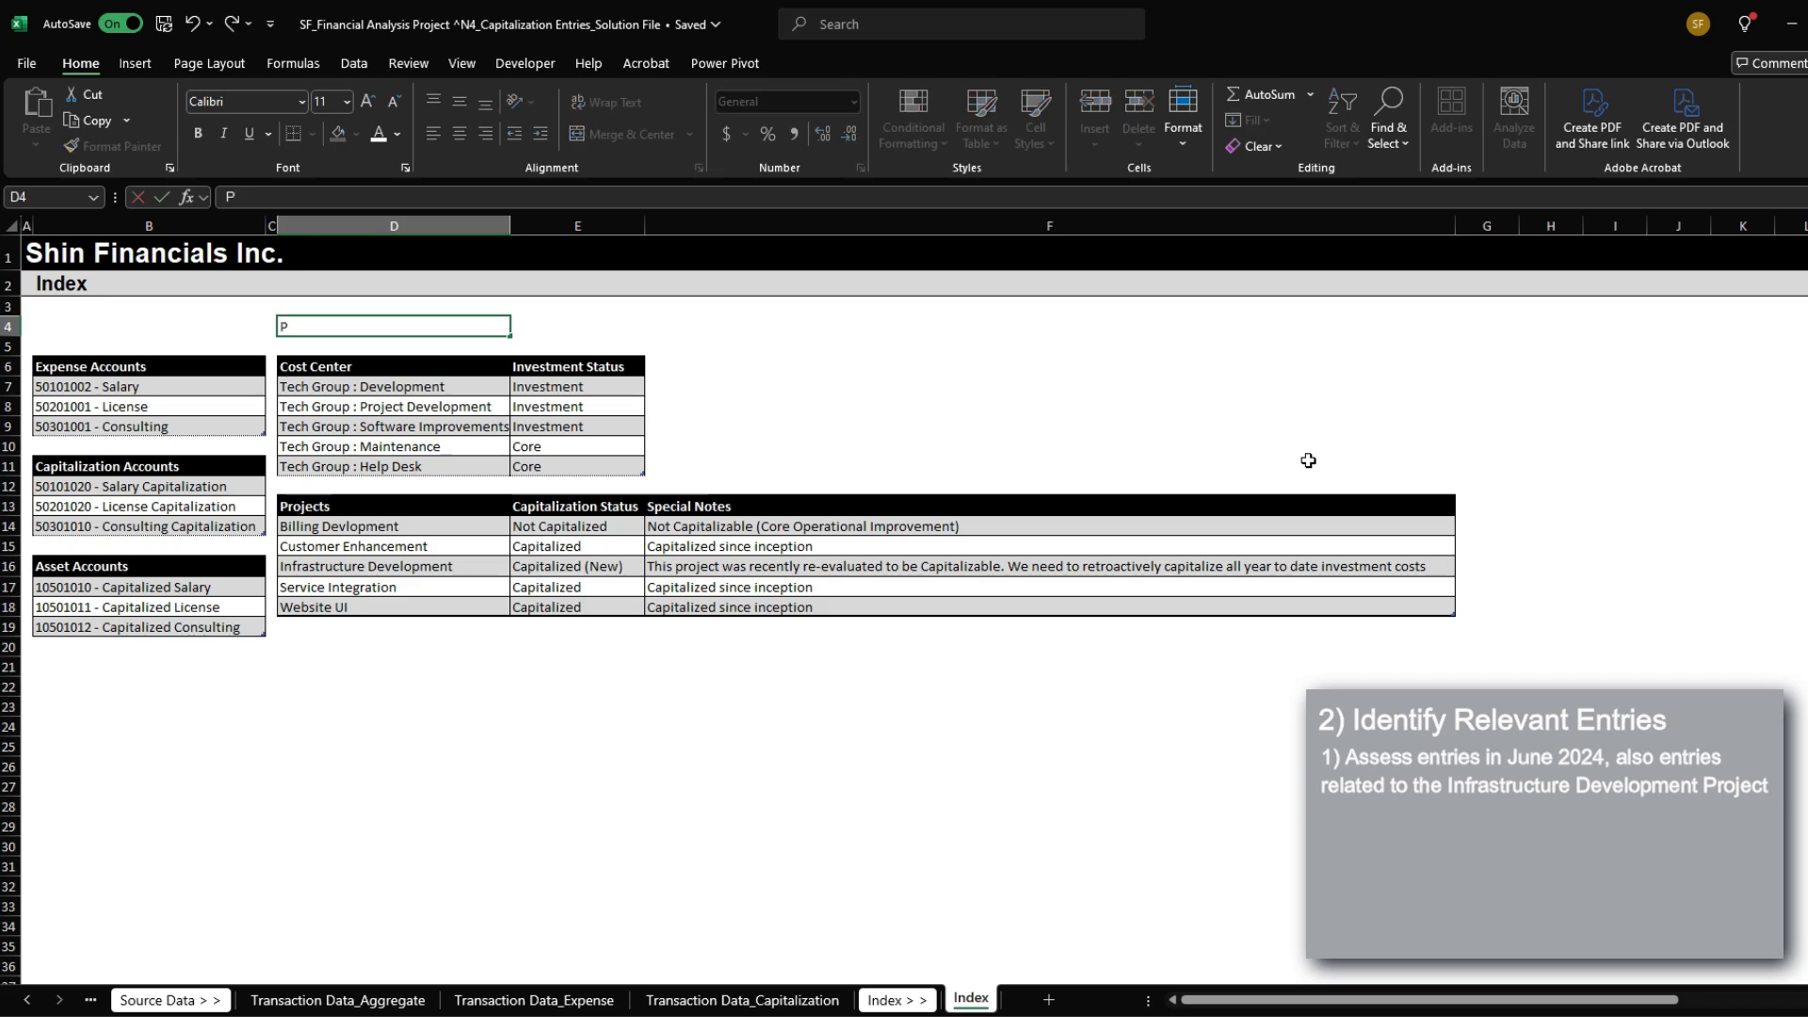
pyautogui.write('eriod:')
pyautogui.press('Return')
pyautogui.press('Up')
pyautogui.hotkey('alt', 'h')
pyautogui.press('a')
pyautogui.press('r')
pyautogui.hotkey('ctrl', 'b')
# Step: Enter June 30, 2024 in E4 and format it as a centred Jun-24 style date with a light yellow fill
pyautogui.press('Right')
pyautogui.write('June')
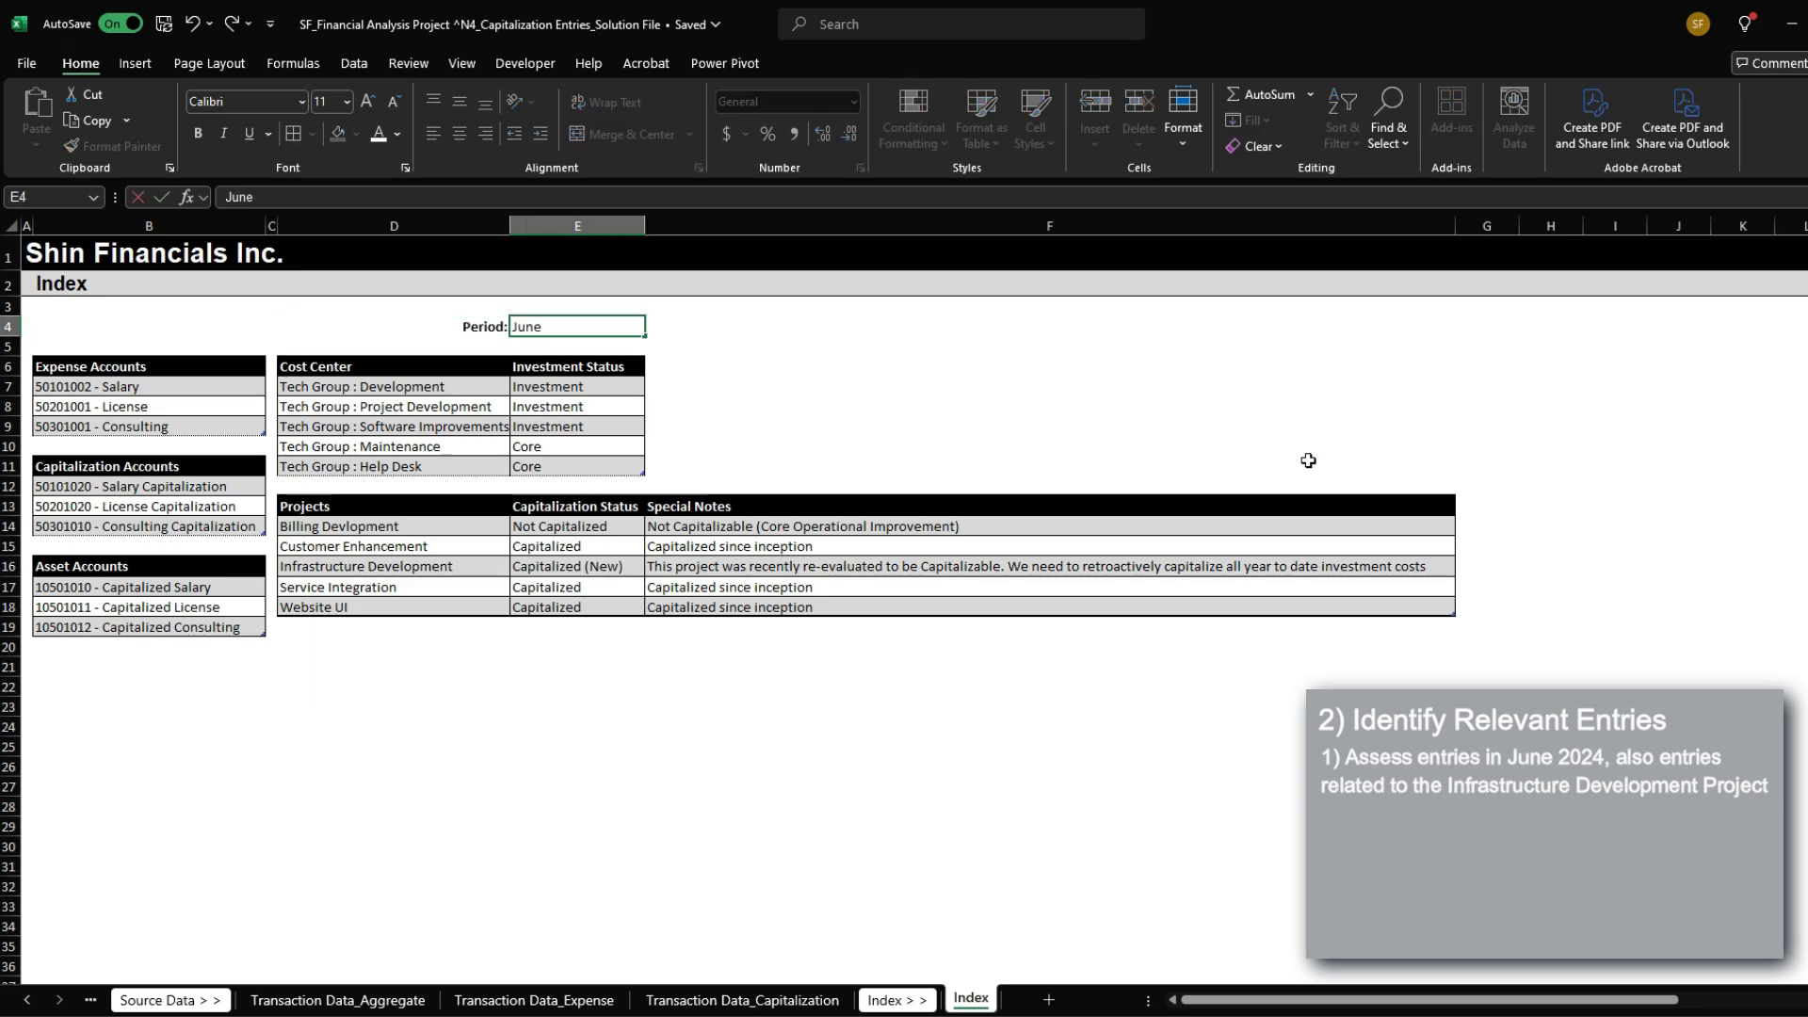
pyautogui.write(' 30, 2024')
pyautogui.press('Return')
pyautogui.press('Up')
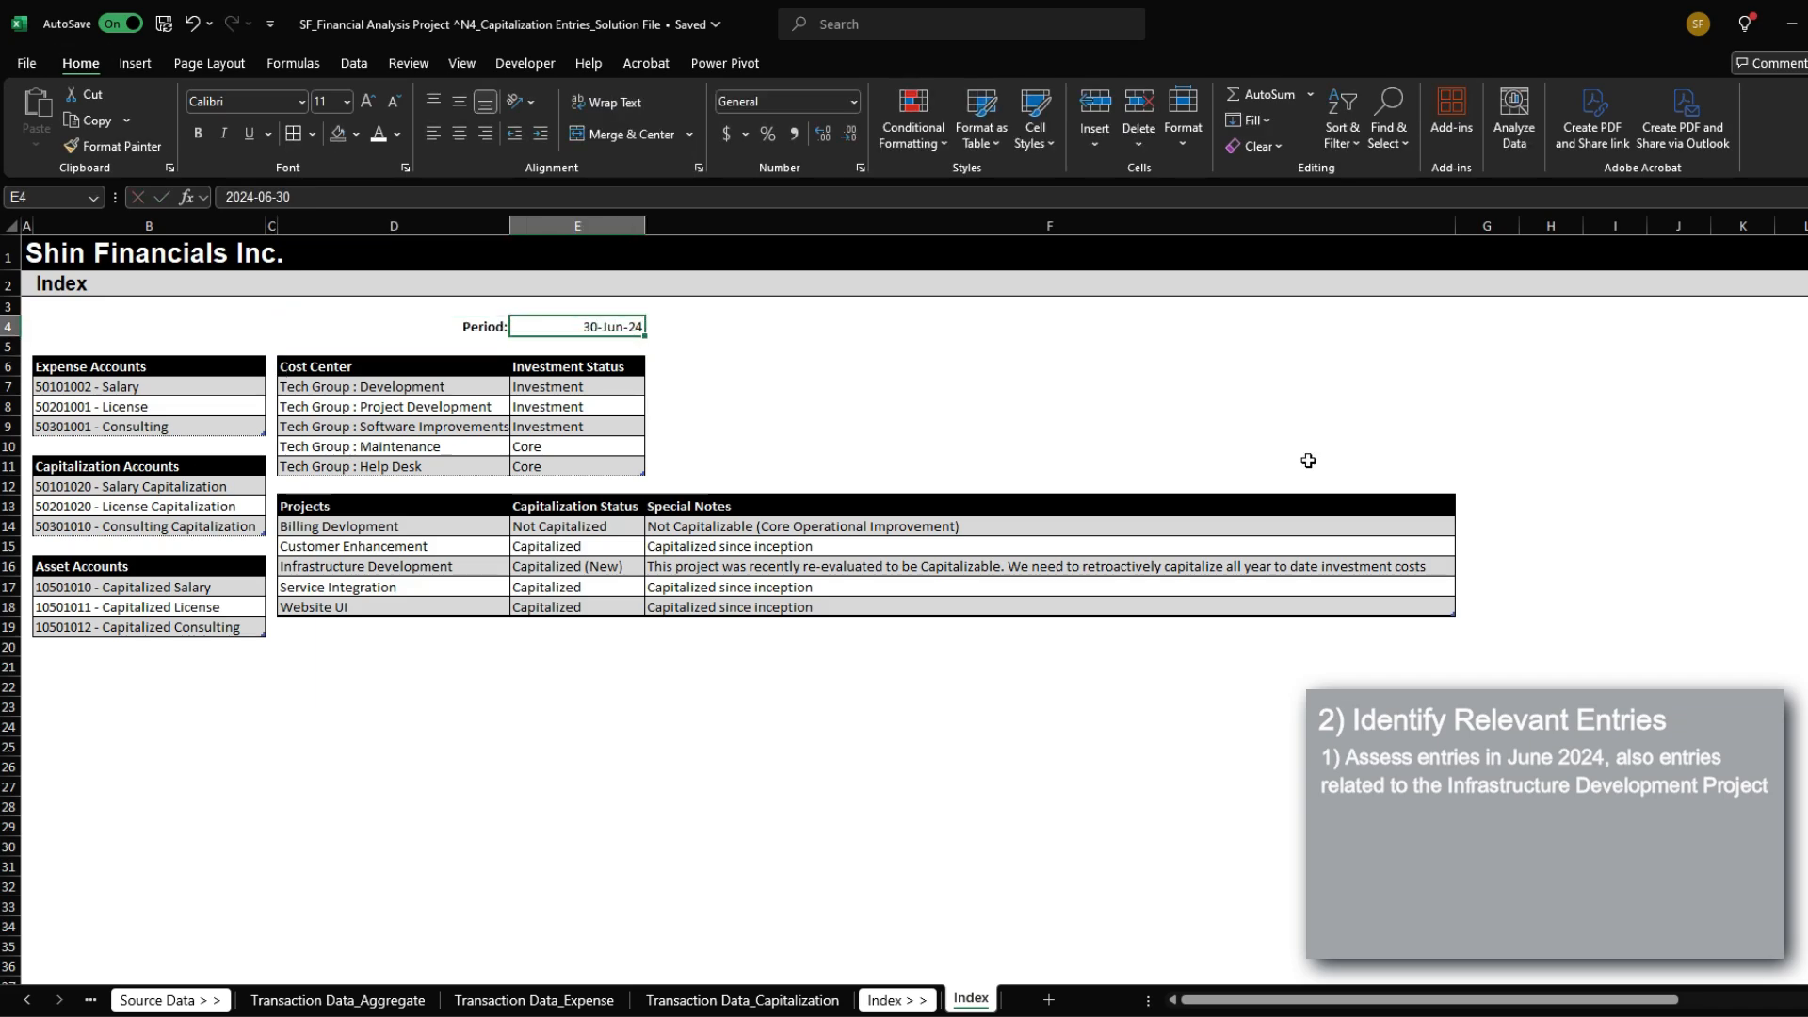
pyautogui.hotkey('ctrl', '1')
pyautogui.write('c')
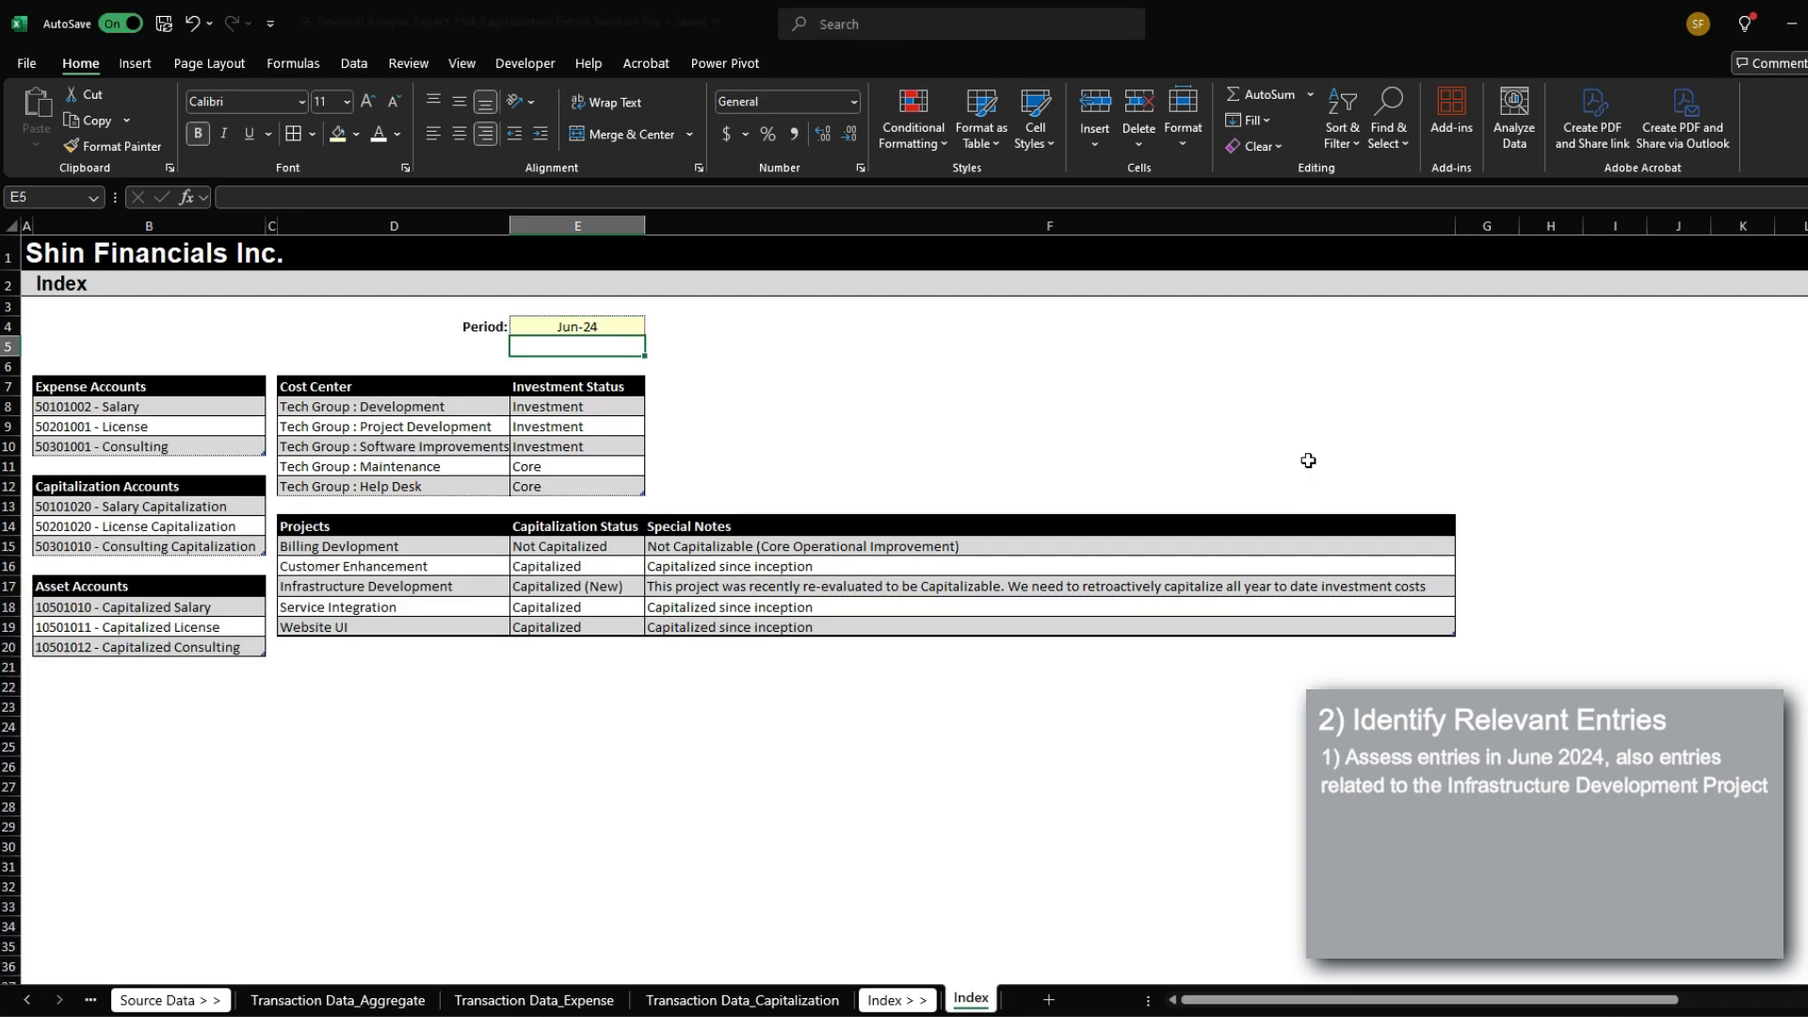
# Step: Copy the Period label into D5 and rename it "Period Index:"
pyautogui.press('Left')
pyautogui.hotkey('ctrl', 'c')
pyautogui.press('Down')
pyautogui.hotkey('ctrl', 'v')
pyautogui.press('Escape')
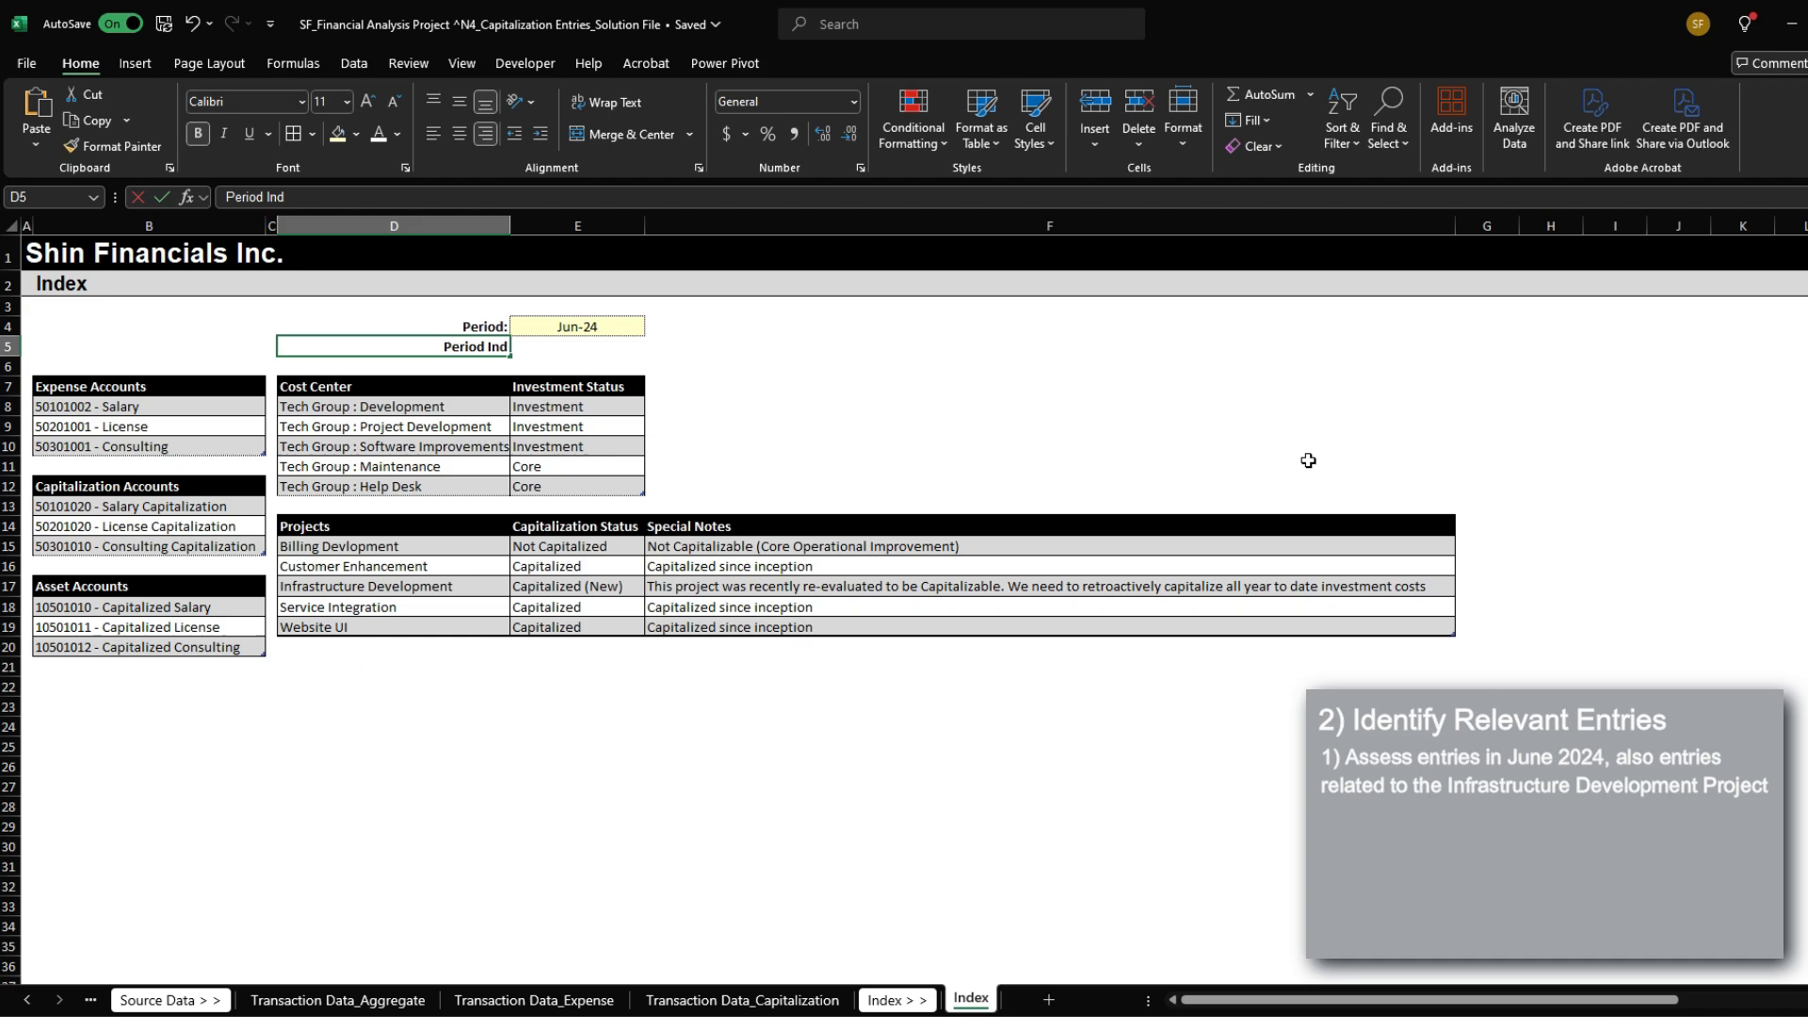
# Step: Enter the formula =MONTH($E$4)&YEAR($E$4) in E5 of the Index sheet as the period index
pyautogui.press('Right')
pyautogui.write('=')
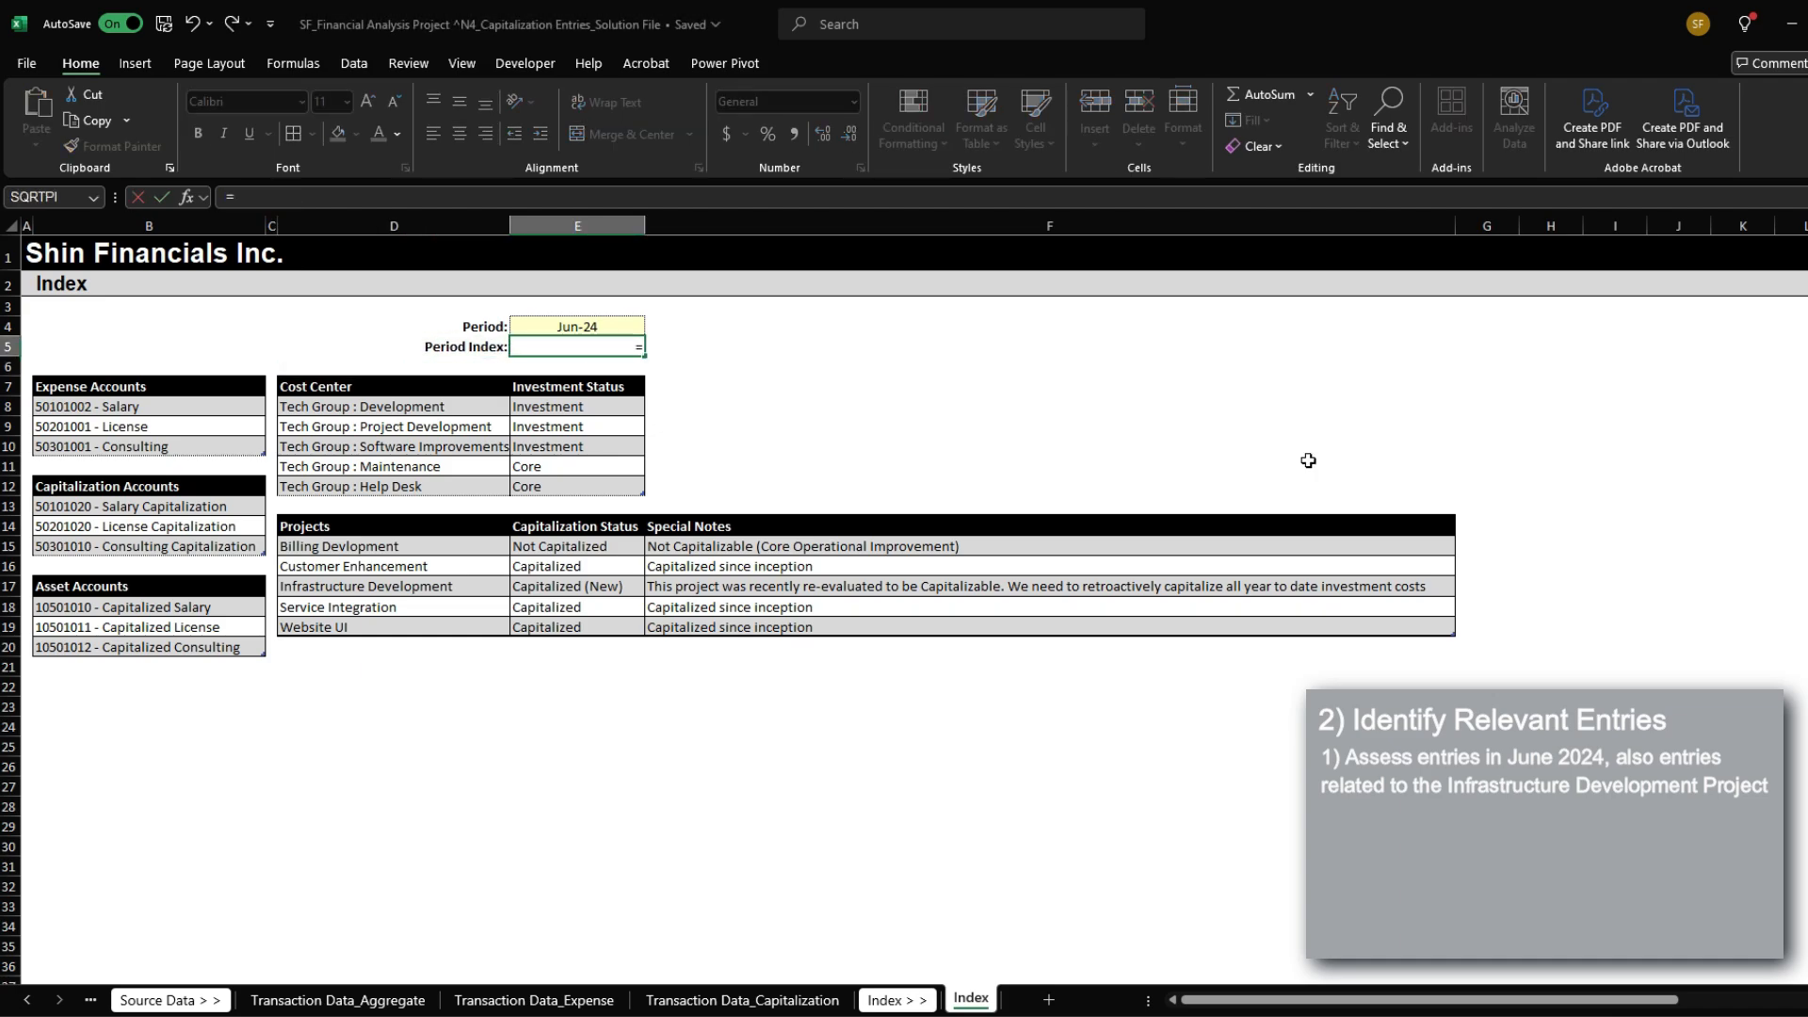
pyautogui.write('MONTH(')
pyautogui.press('Up')
pyautogui.press('F4')
pyautogui.write(')&UEAR(')
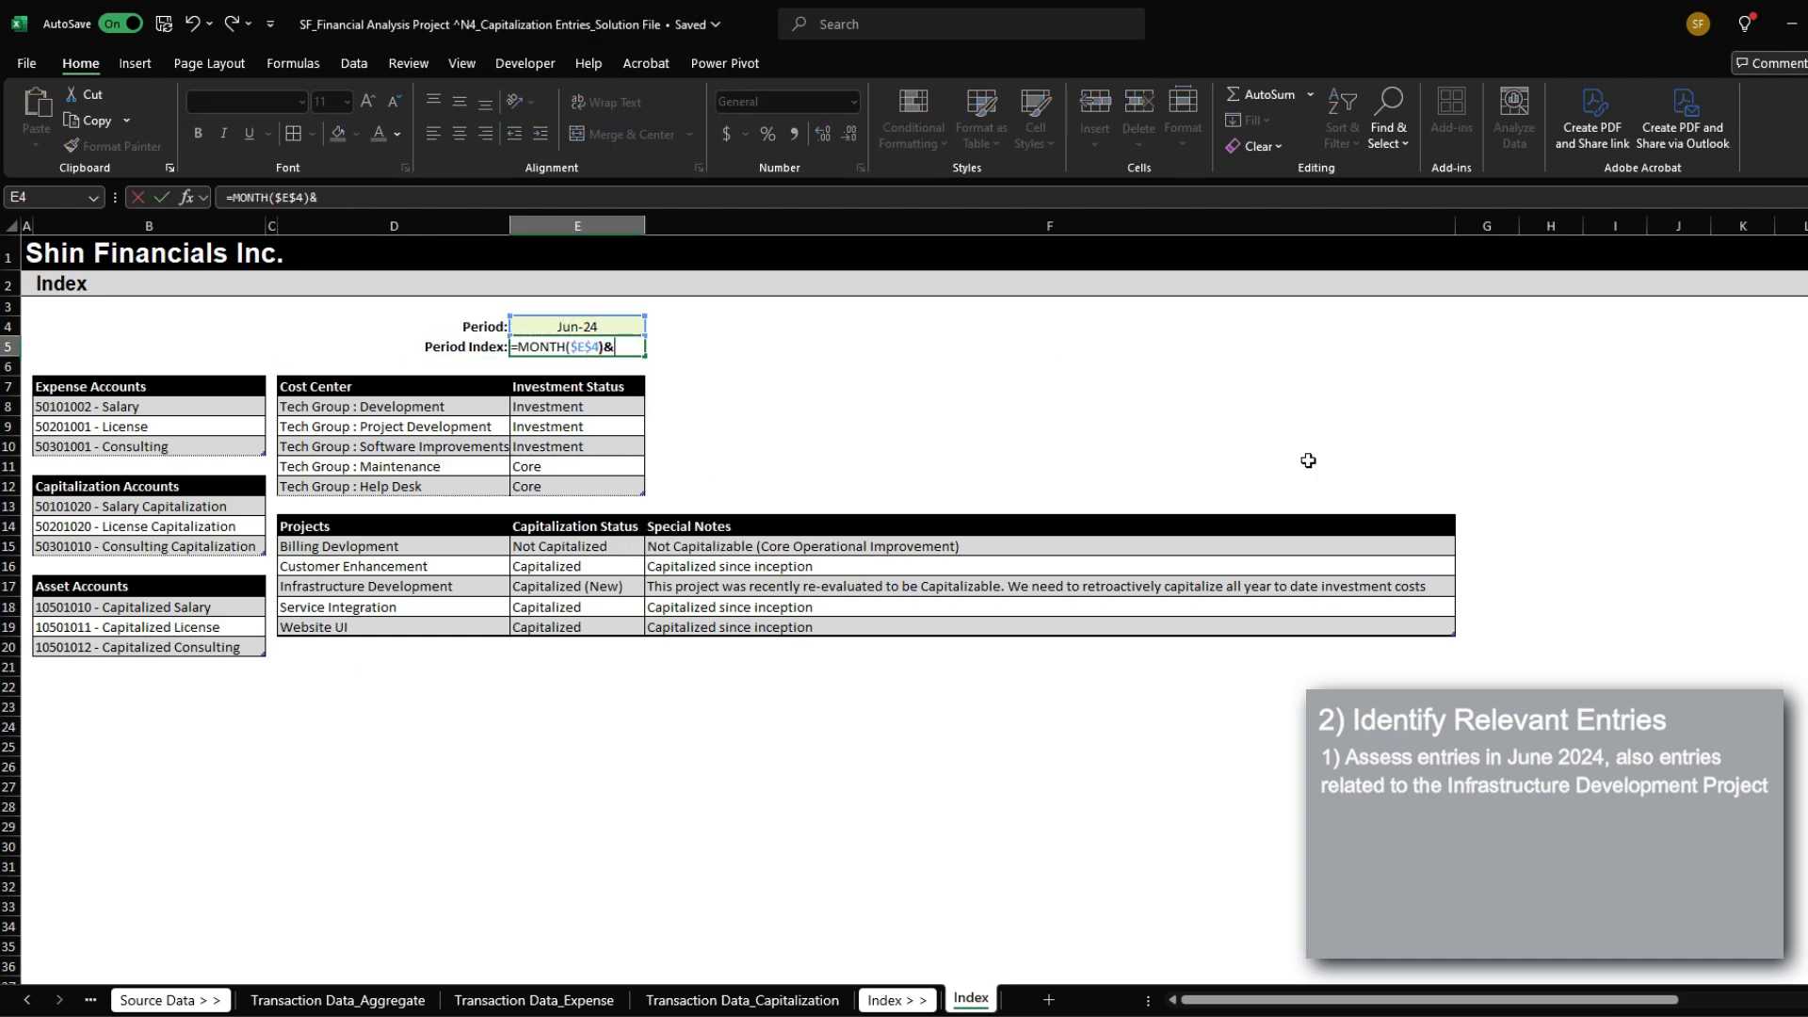
pyautogui.press('BackSpace')
pyautogui.press('BackSpace')
pyautogui.press('BackSpace')
pyautogui.press('BackSpace')
pyautogui.press('BackSpace')
pyautogui.write('YEAR(')
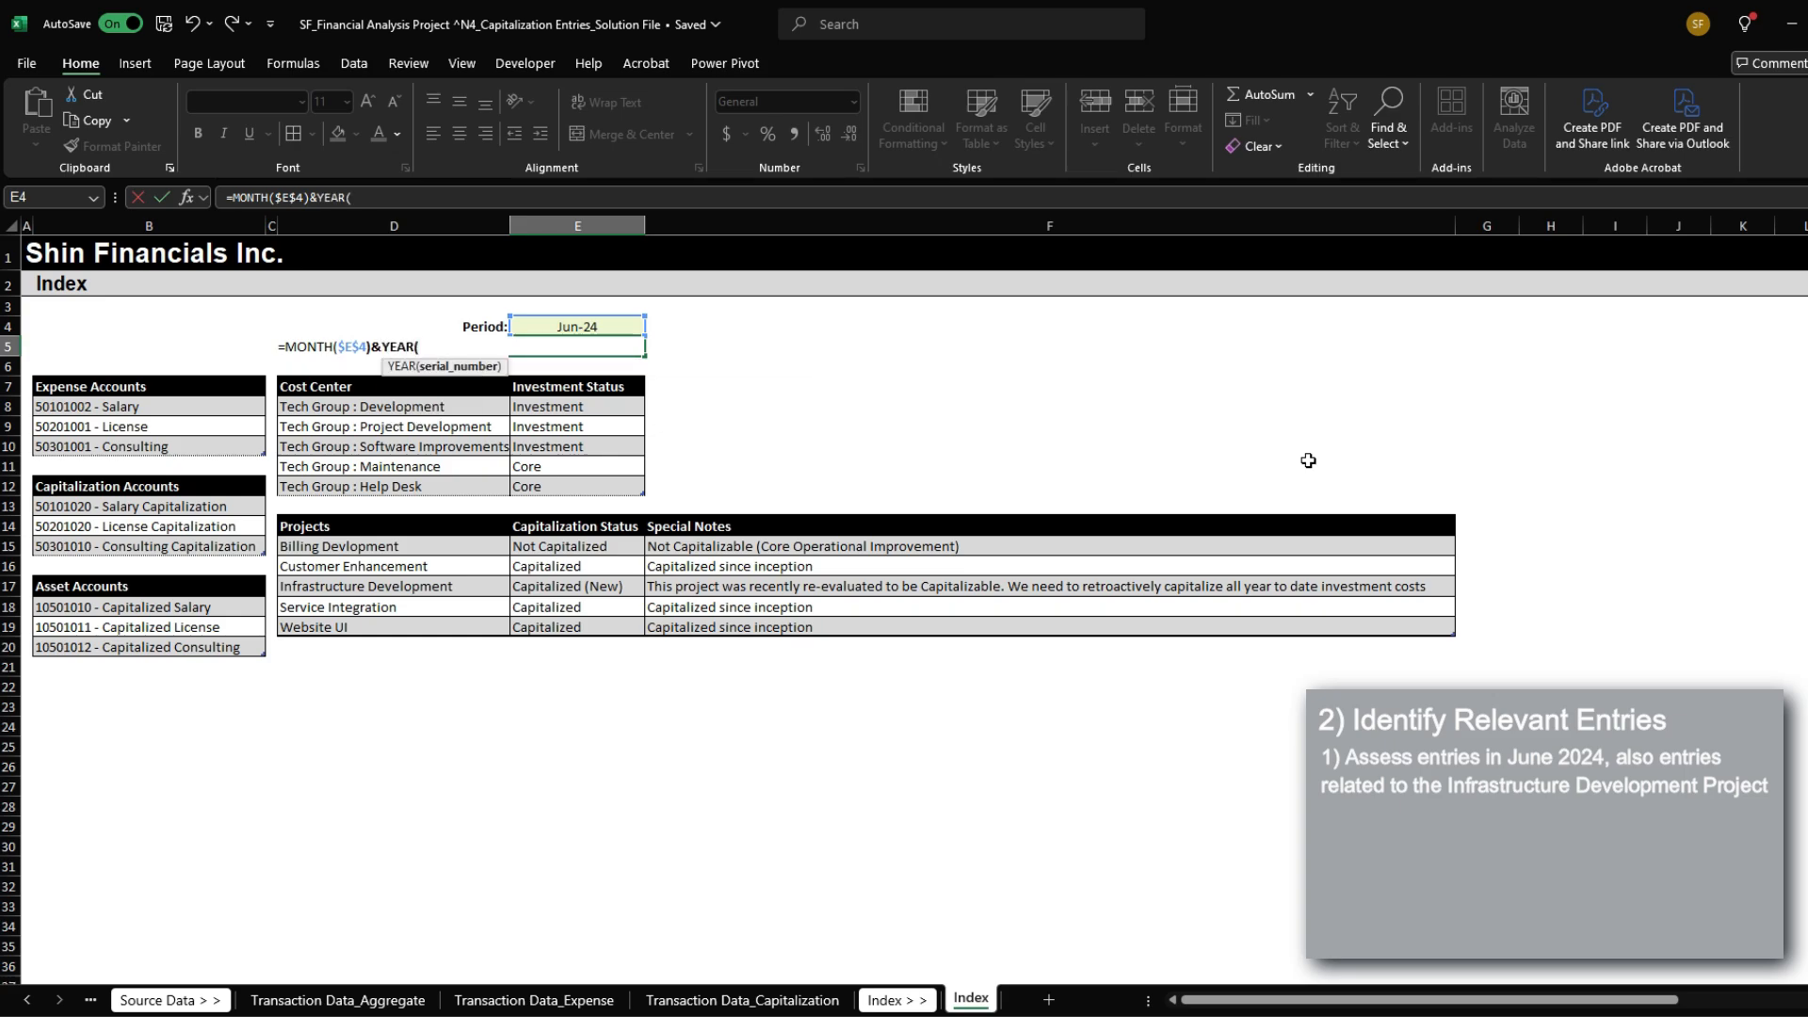
pyautogui.press('Up')
pyautogui.press('F4')
pyautogui.hotkey('ctrl', 'Return')
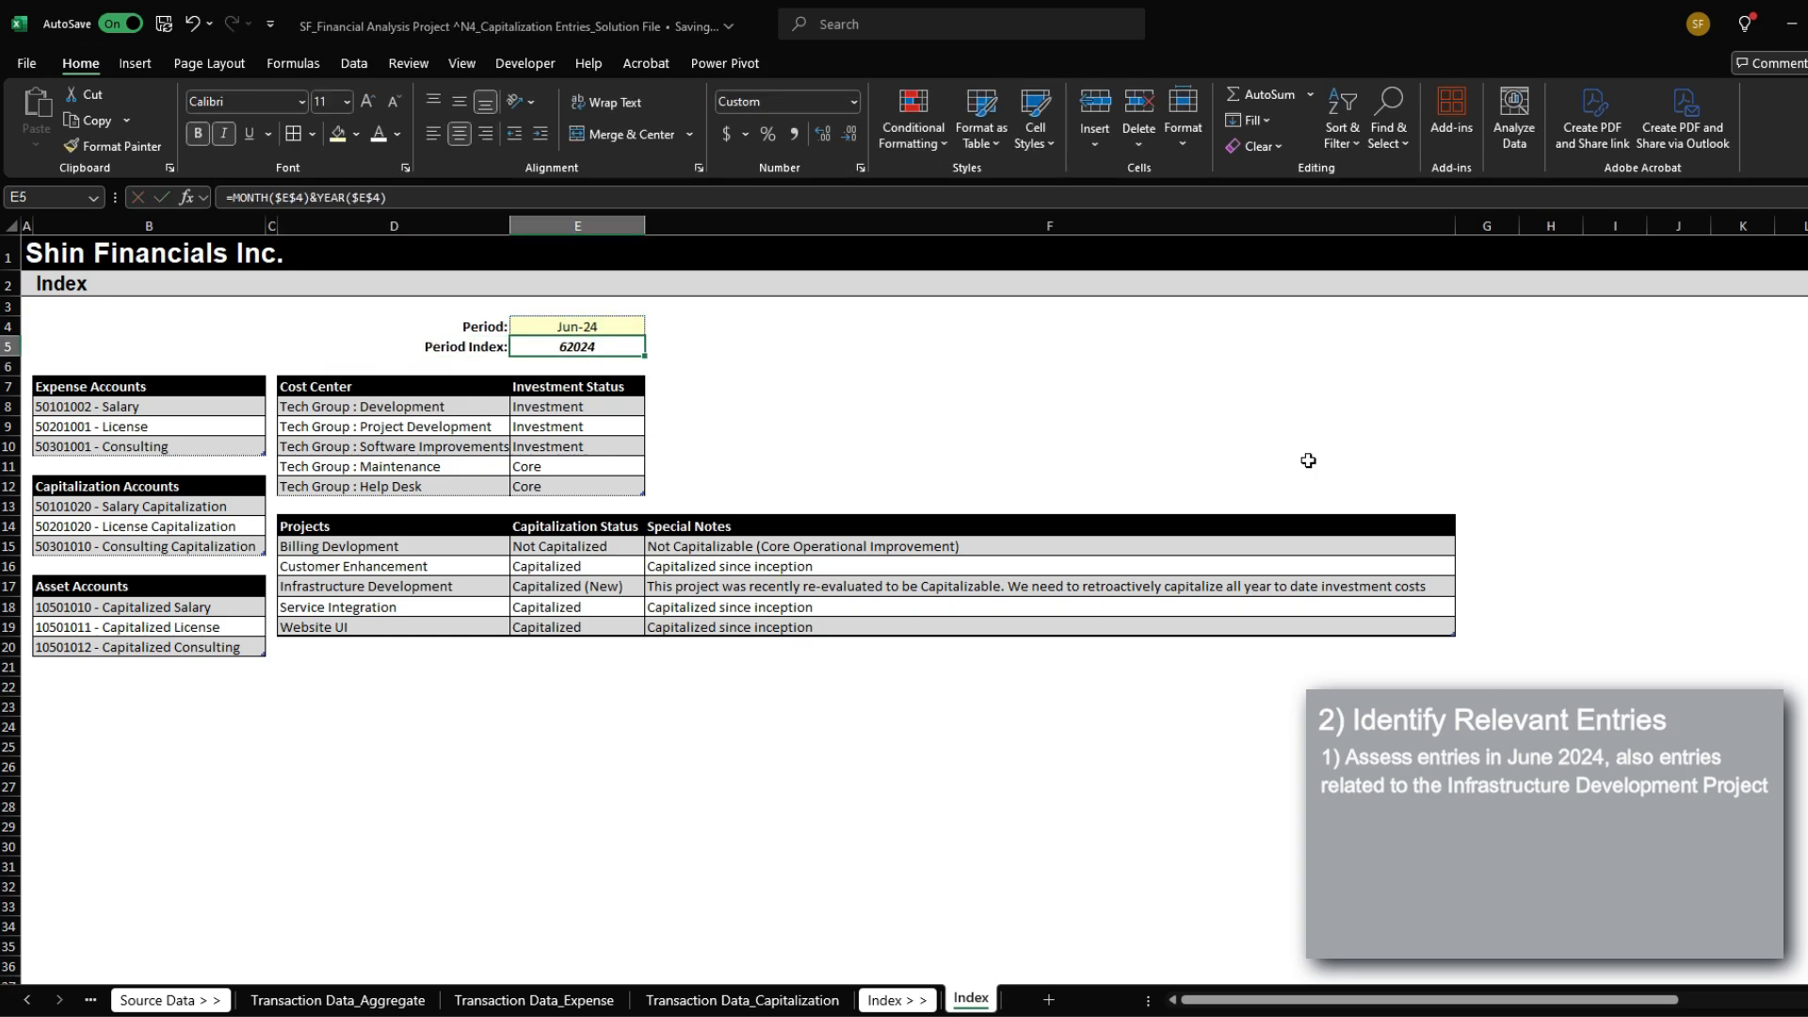
# Step: In O5 of Transaction Data_Expense, enter =IF($N5=Index!$E$5,"Relevant","") under the Relevance header
pyautogui.hotkey('ctrl', 'pageup')
pyautogui.hotkey('ctrl', 'pageup')
pyautogui.hotkey('ctrl', 'pageup')
pyautogui.write('=')
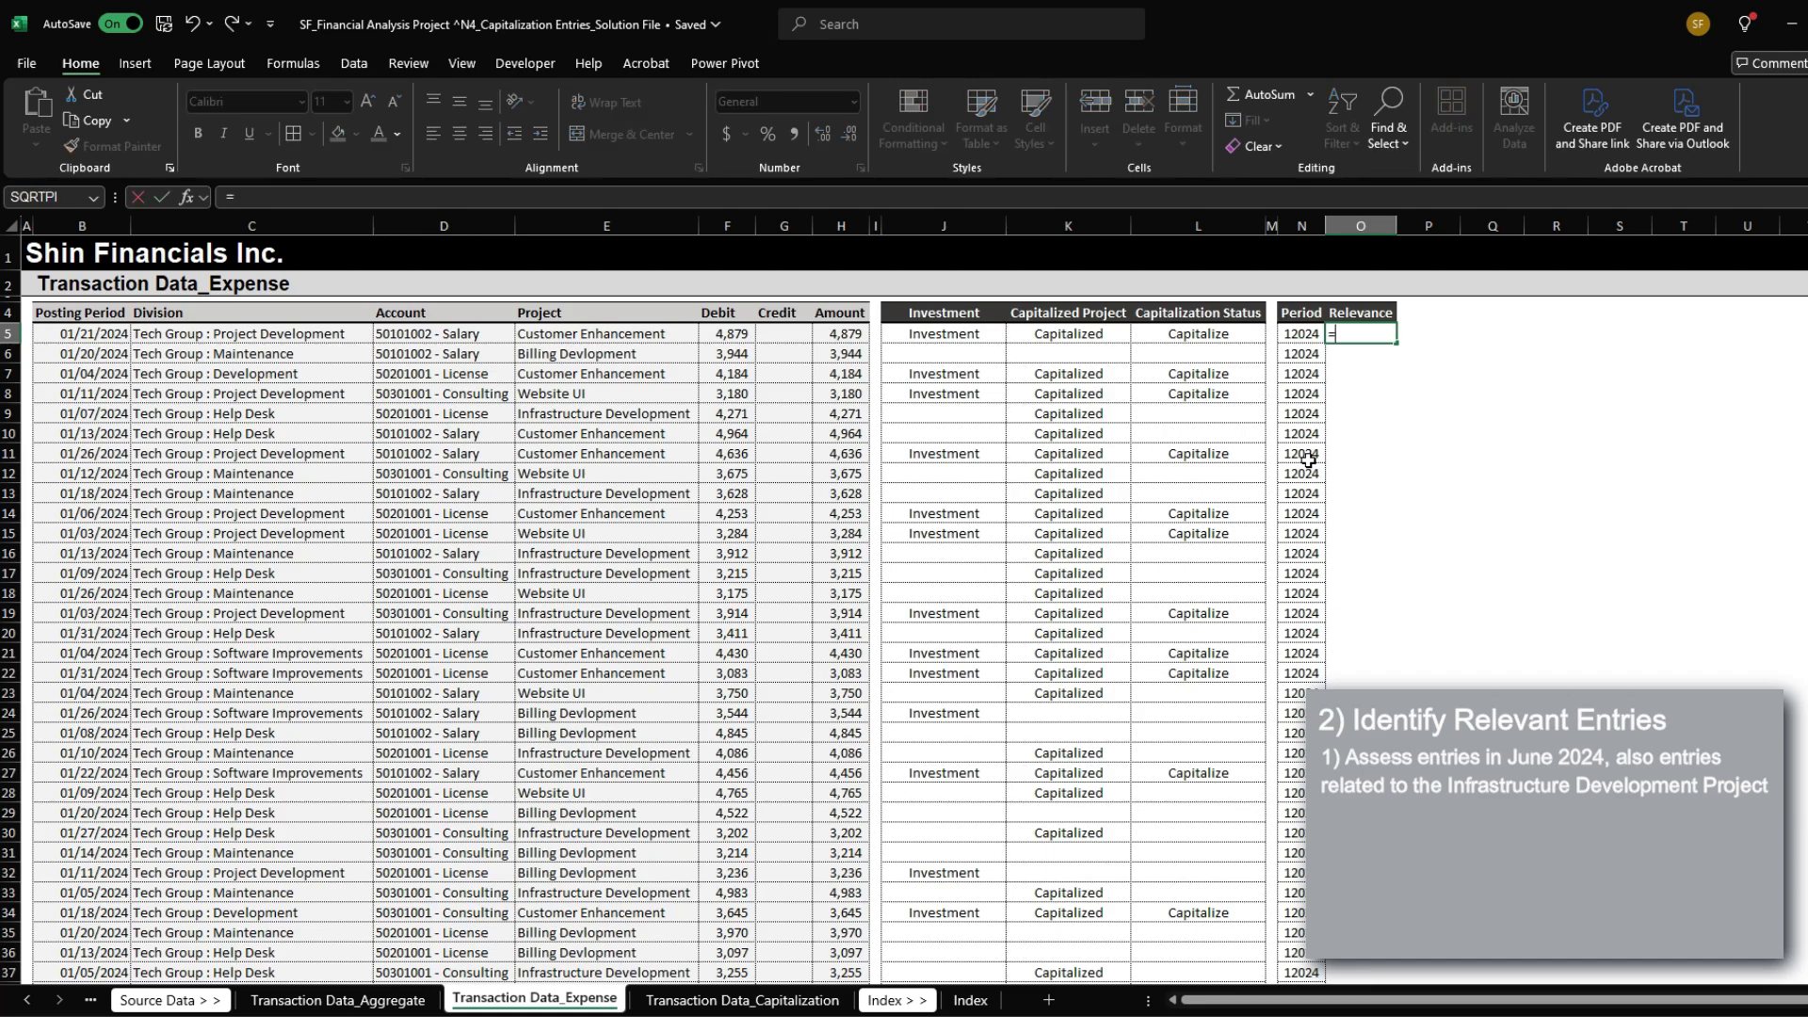
pyautogui.write('IF')
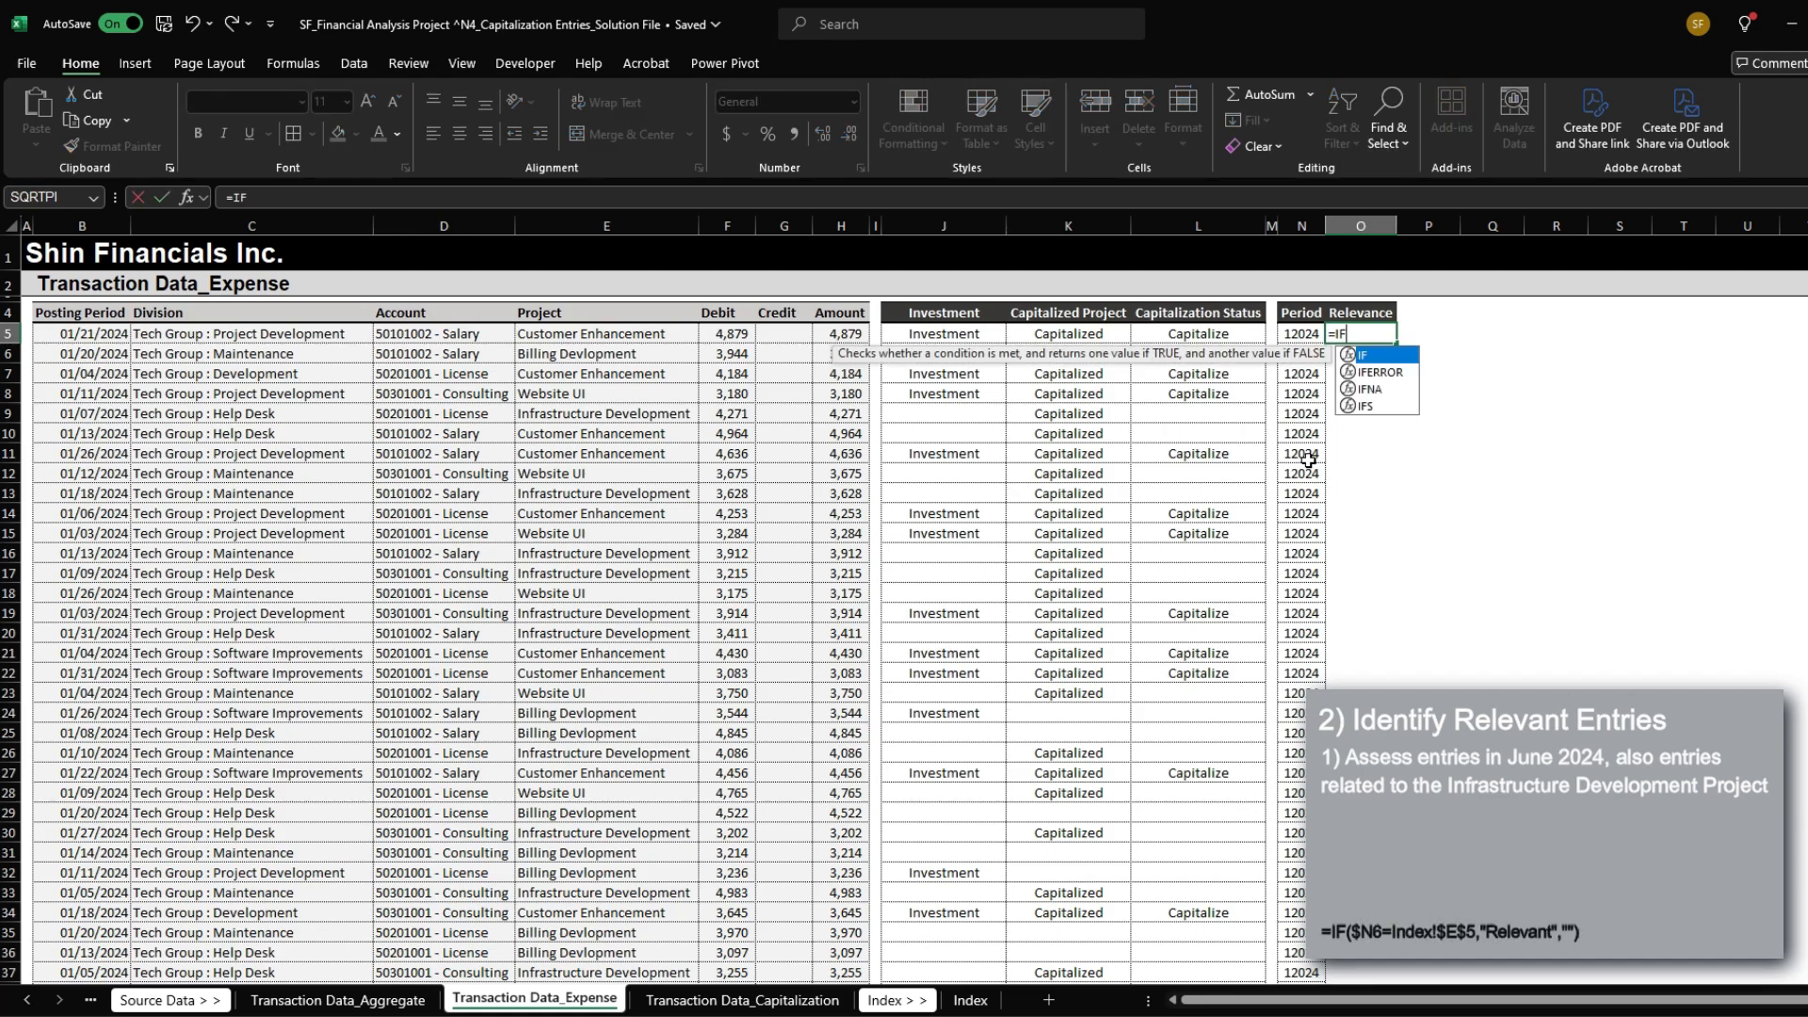
pyautogui.write('(')
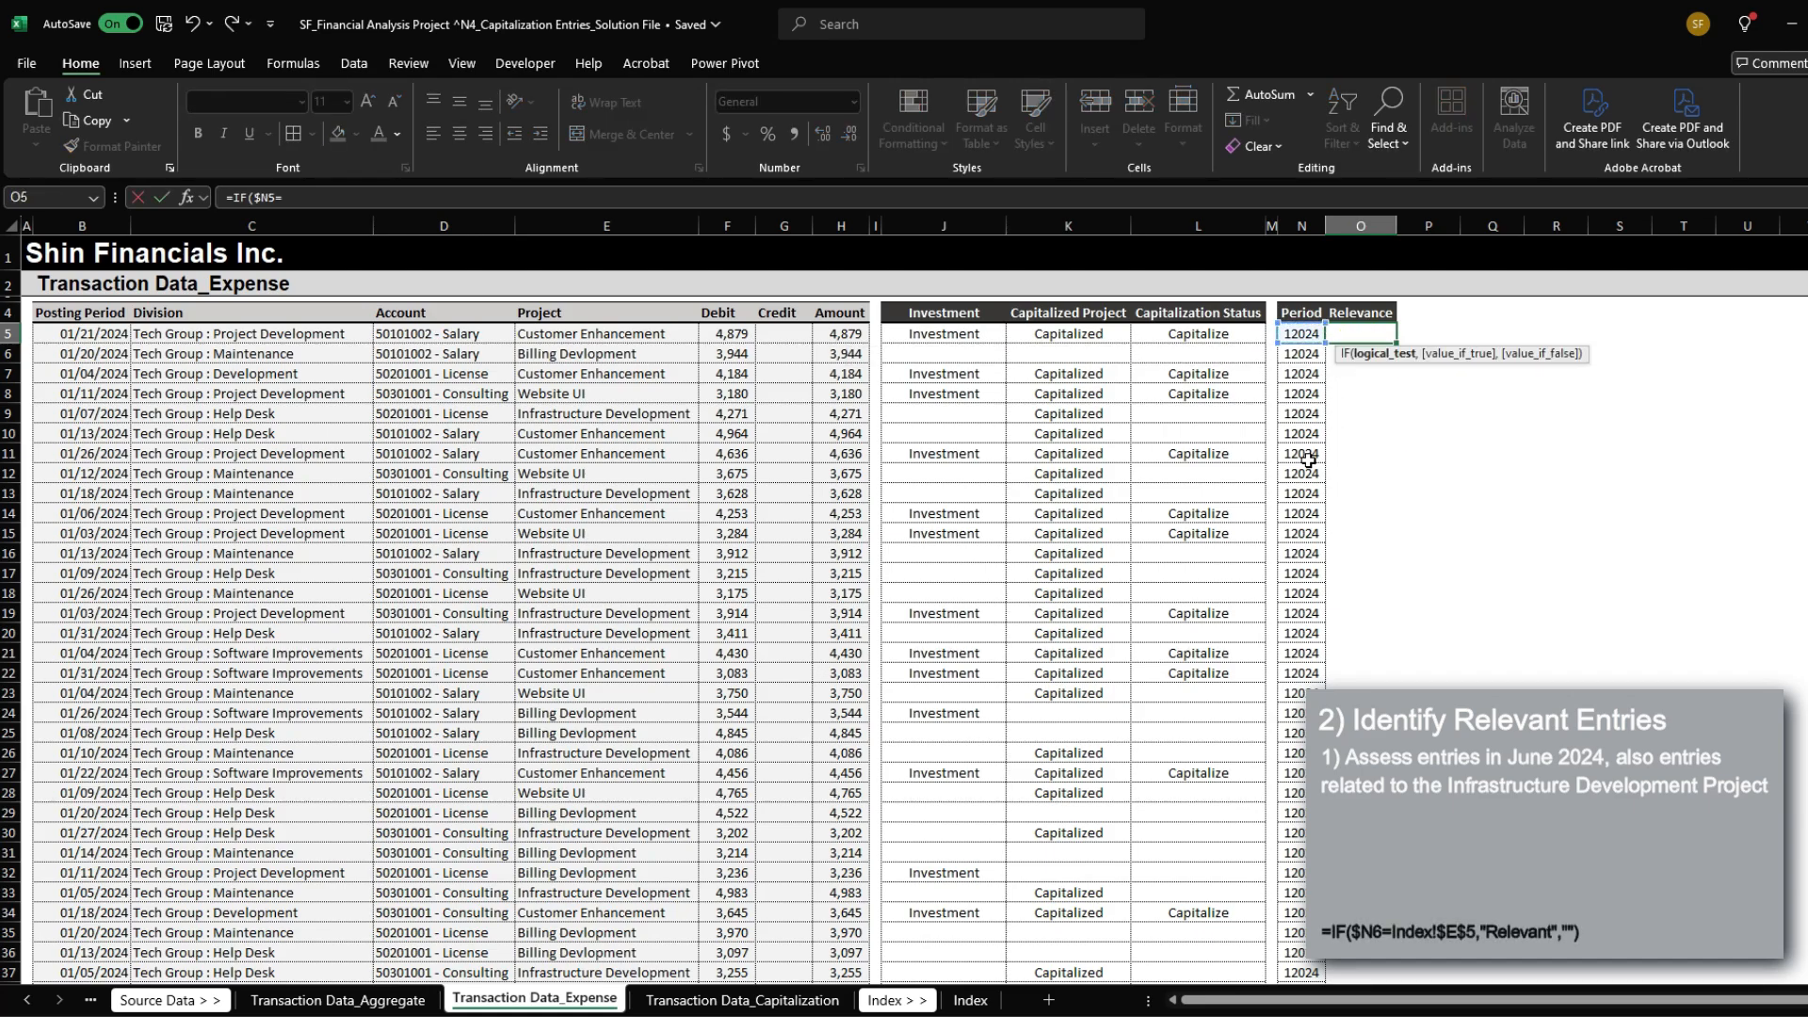
pyautogui.hotkey('ctrl', 'pagedown')
pyautogui.hotkey('ctrl', 'pagedown')
pyautogui.hotkey('ctrl', 'pagedown')
pyautogui.press('Right')
pyautogui.press('Down')
pyautogui.press('Right')
pyautogui.press('Down')
pyautogui.press('Right')
pyautogui.press('Down')
pyautogui.press('Right')
pyautogui.press('Down')
pyautogui.press('Right')
pyautogui.press('Left')
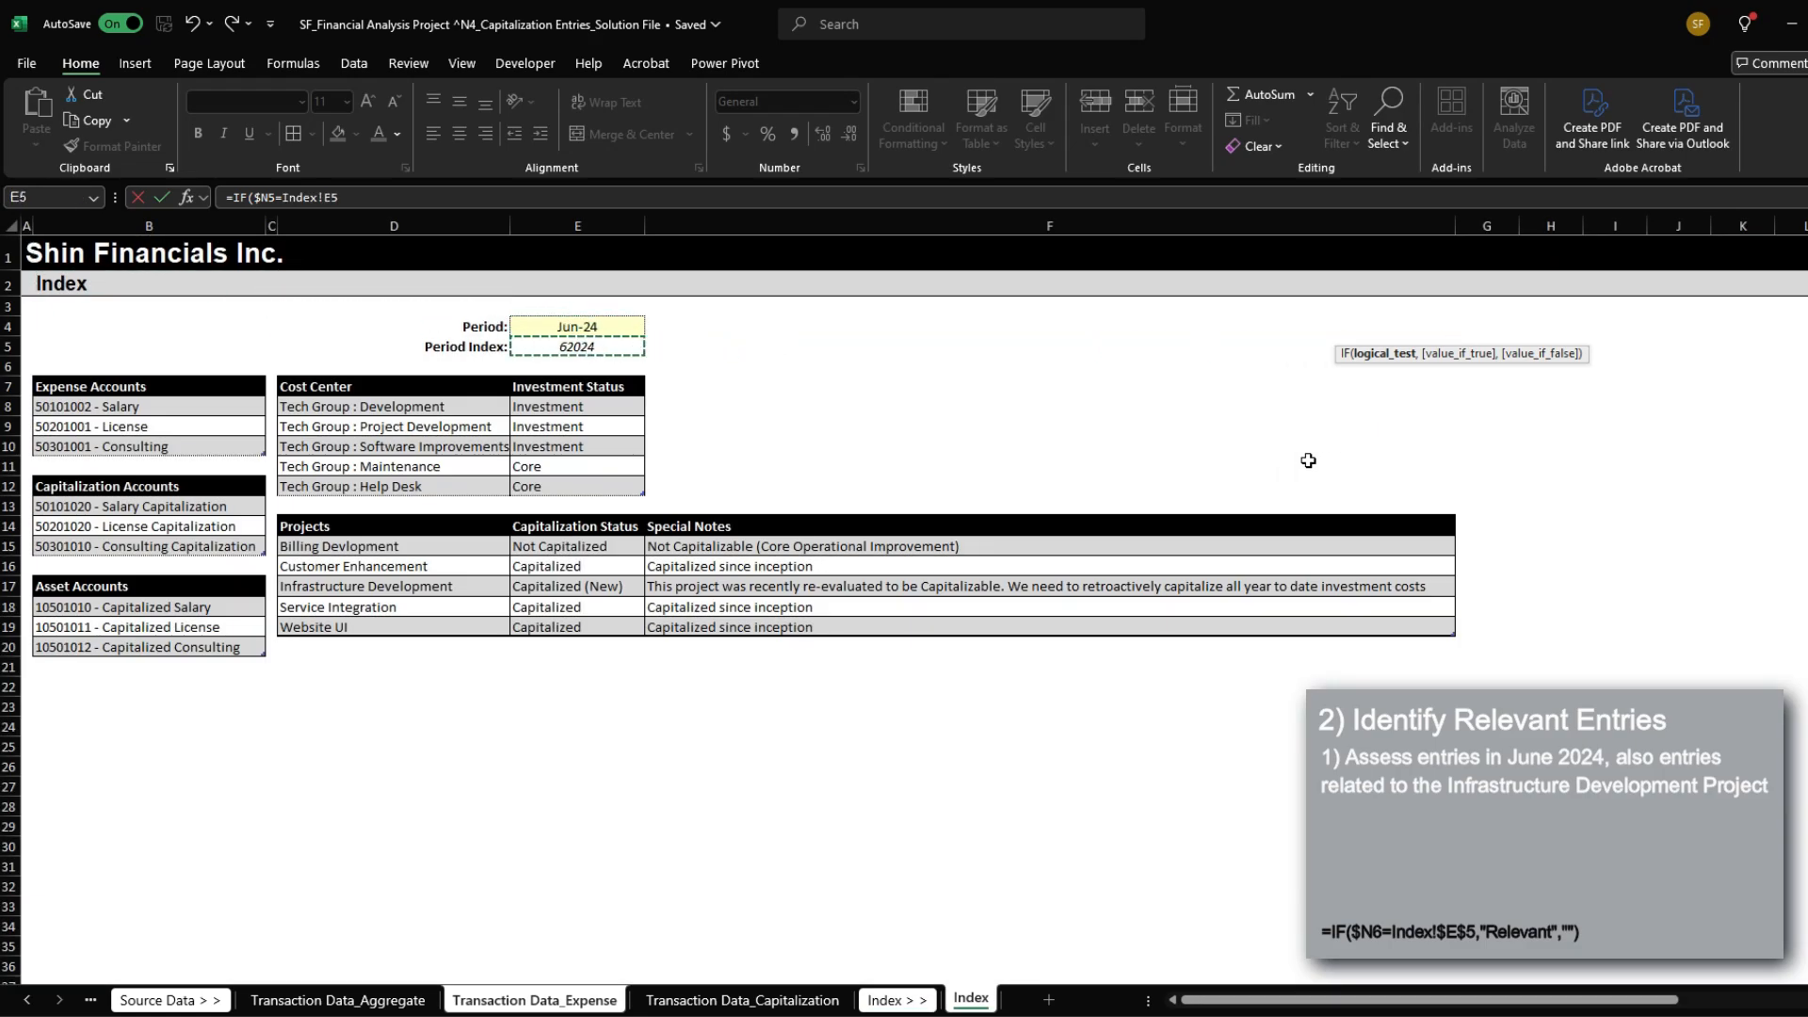
pyautogui.write(',')
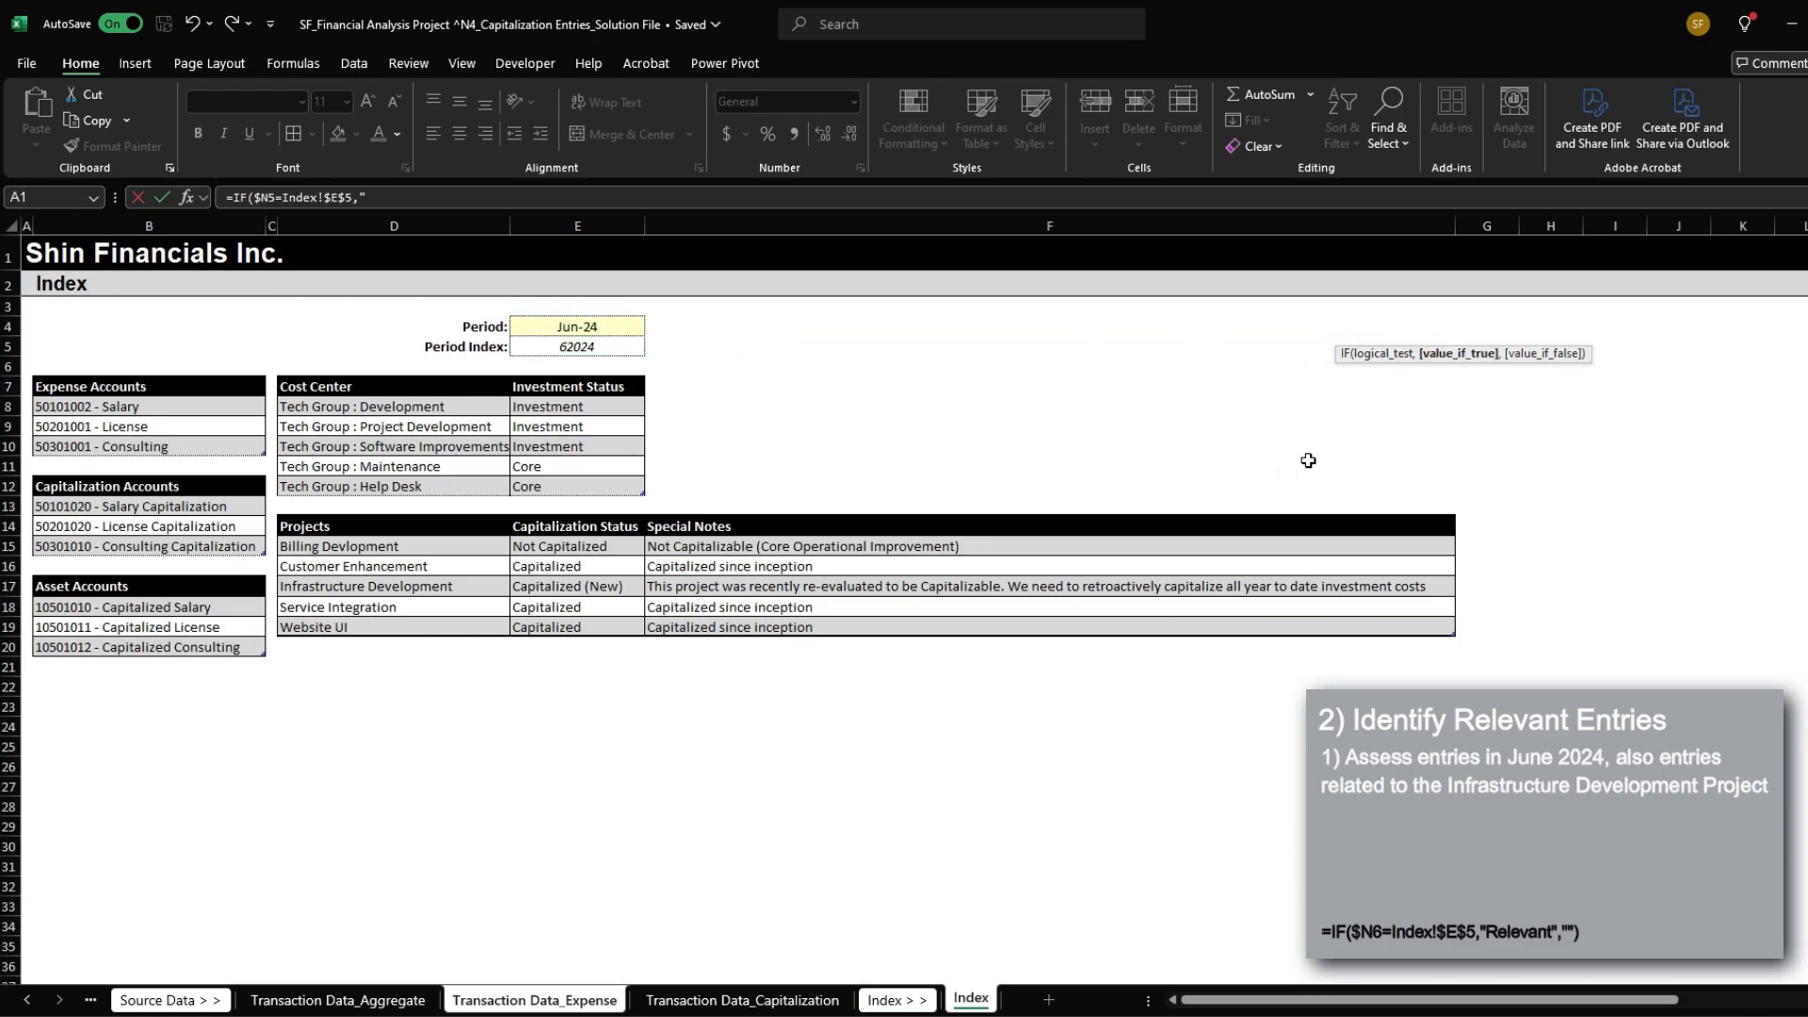
pyautogui.write('"Relevant",""')
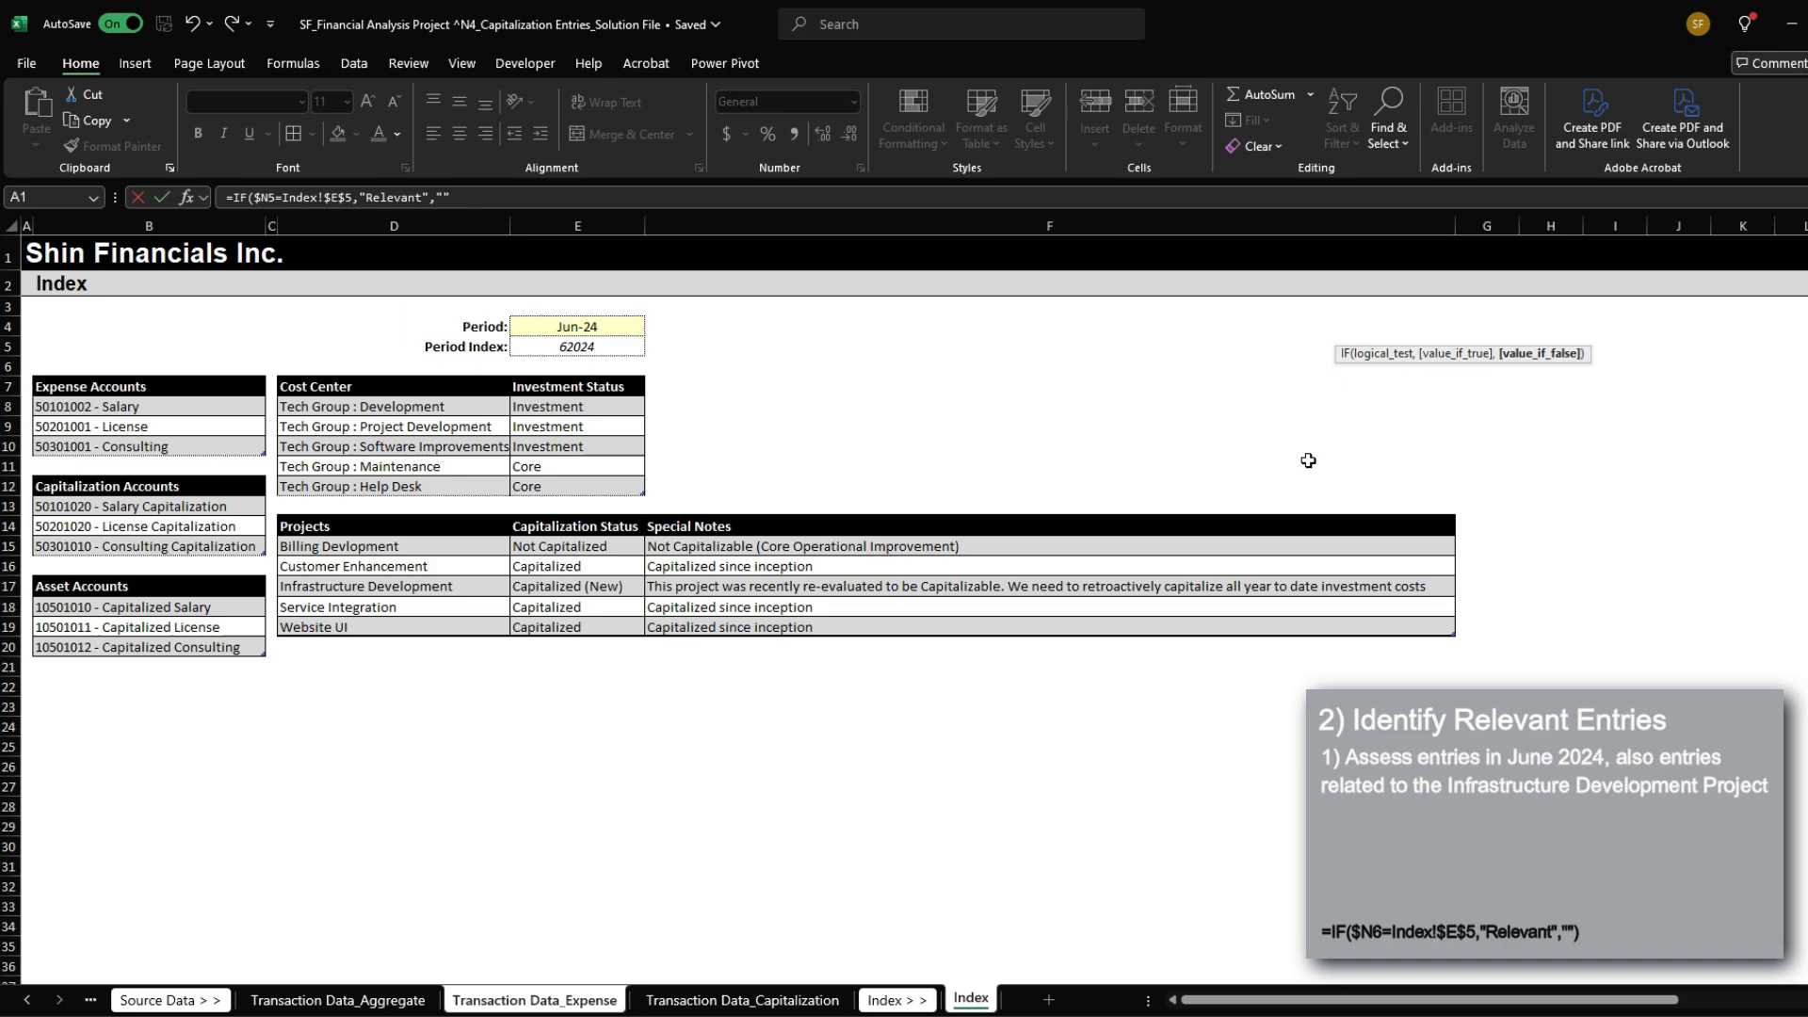
pyautogui.write(')')
pyautogui.press('Return')
# Step: Fill the Relevance formula from O5 down to the last transaction row and give the filled cells borders and centred alignment
pyautogui.press('Up')
pyautogui.hotkey('ctrl', 'c')
pyautogui.press('Left')
pyautogui.hotkey('ctrl', 'Down')
pyautogui.press('Right')
pyautogui.hotkey('ctrl', 'shift', 'Up')
pyautogui.hotkey('ctrl', 'v')
pyautogui.hotkey('ctrl', 'Up')
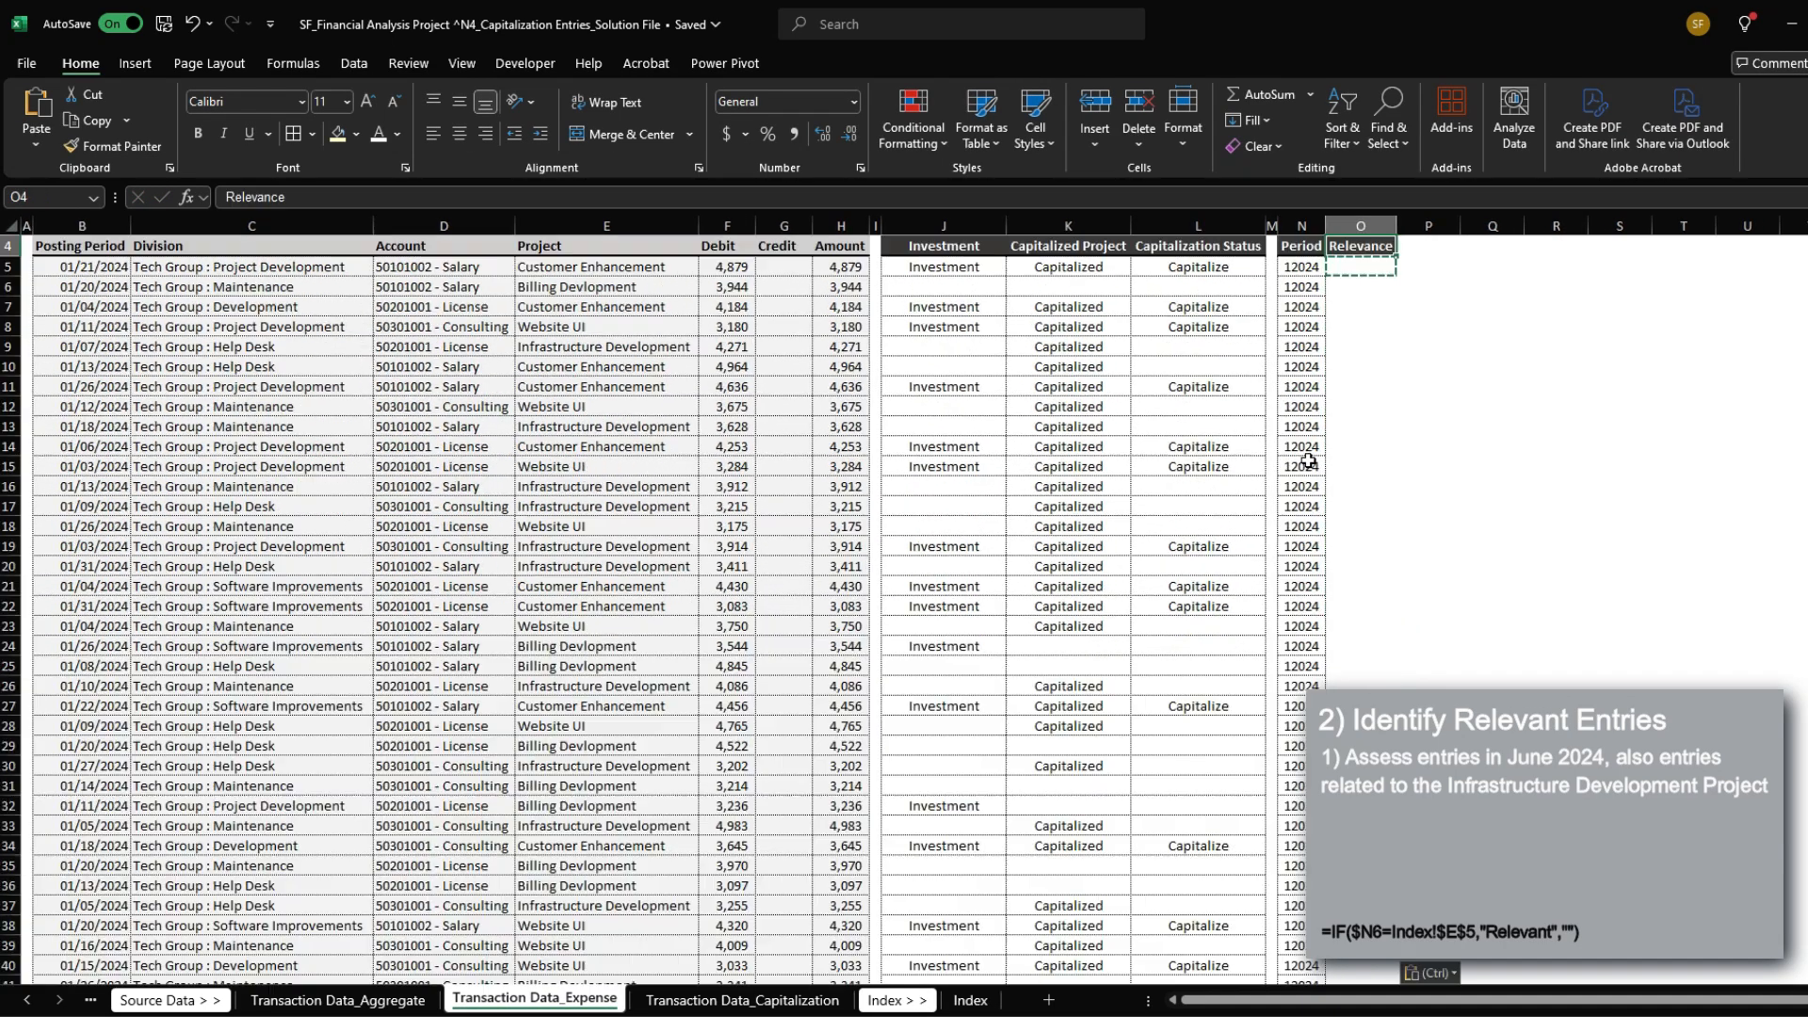
pyautogui.press('Down')
pyautogui.hotkey('ctrl', 'shift', 'Down')
pyautogui.hotkey('ctrl', 'BackSpace')
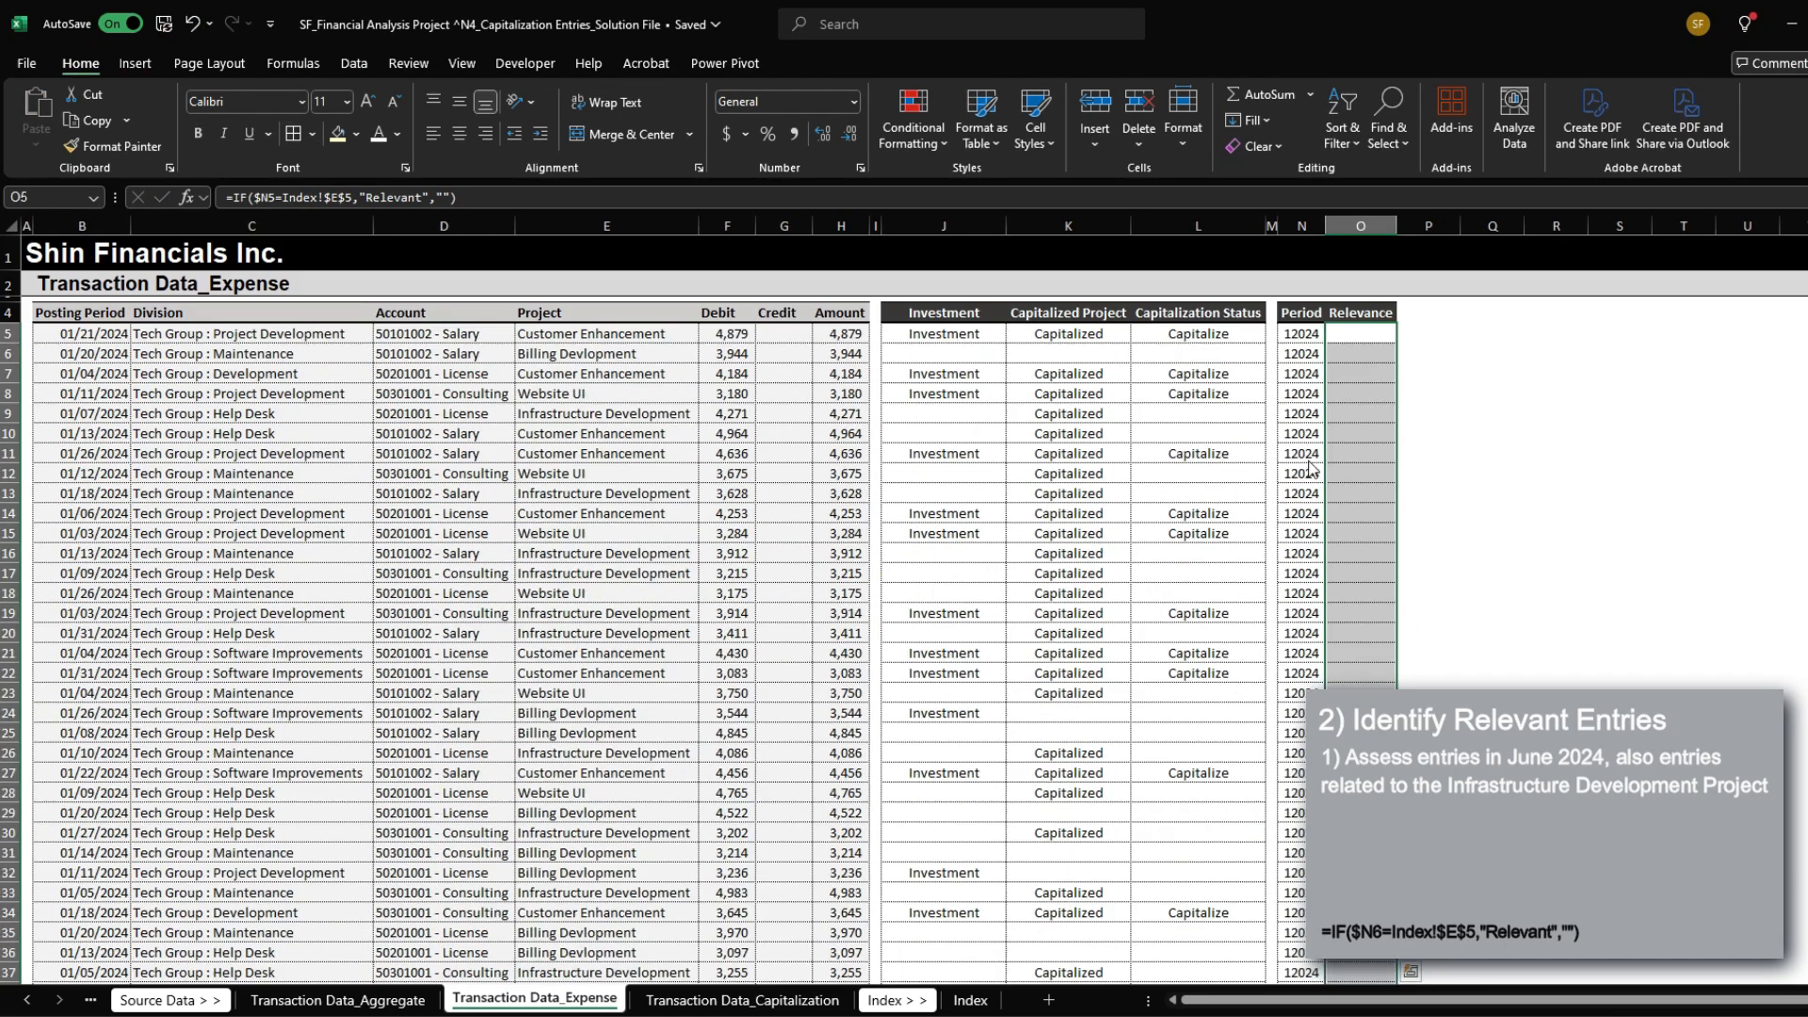
pyautogui.hotkey('ctrl', 'Down')
pyautogui.hotkey('ctrl', 'Up')
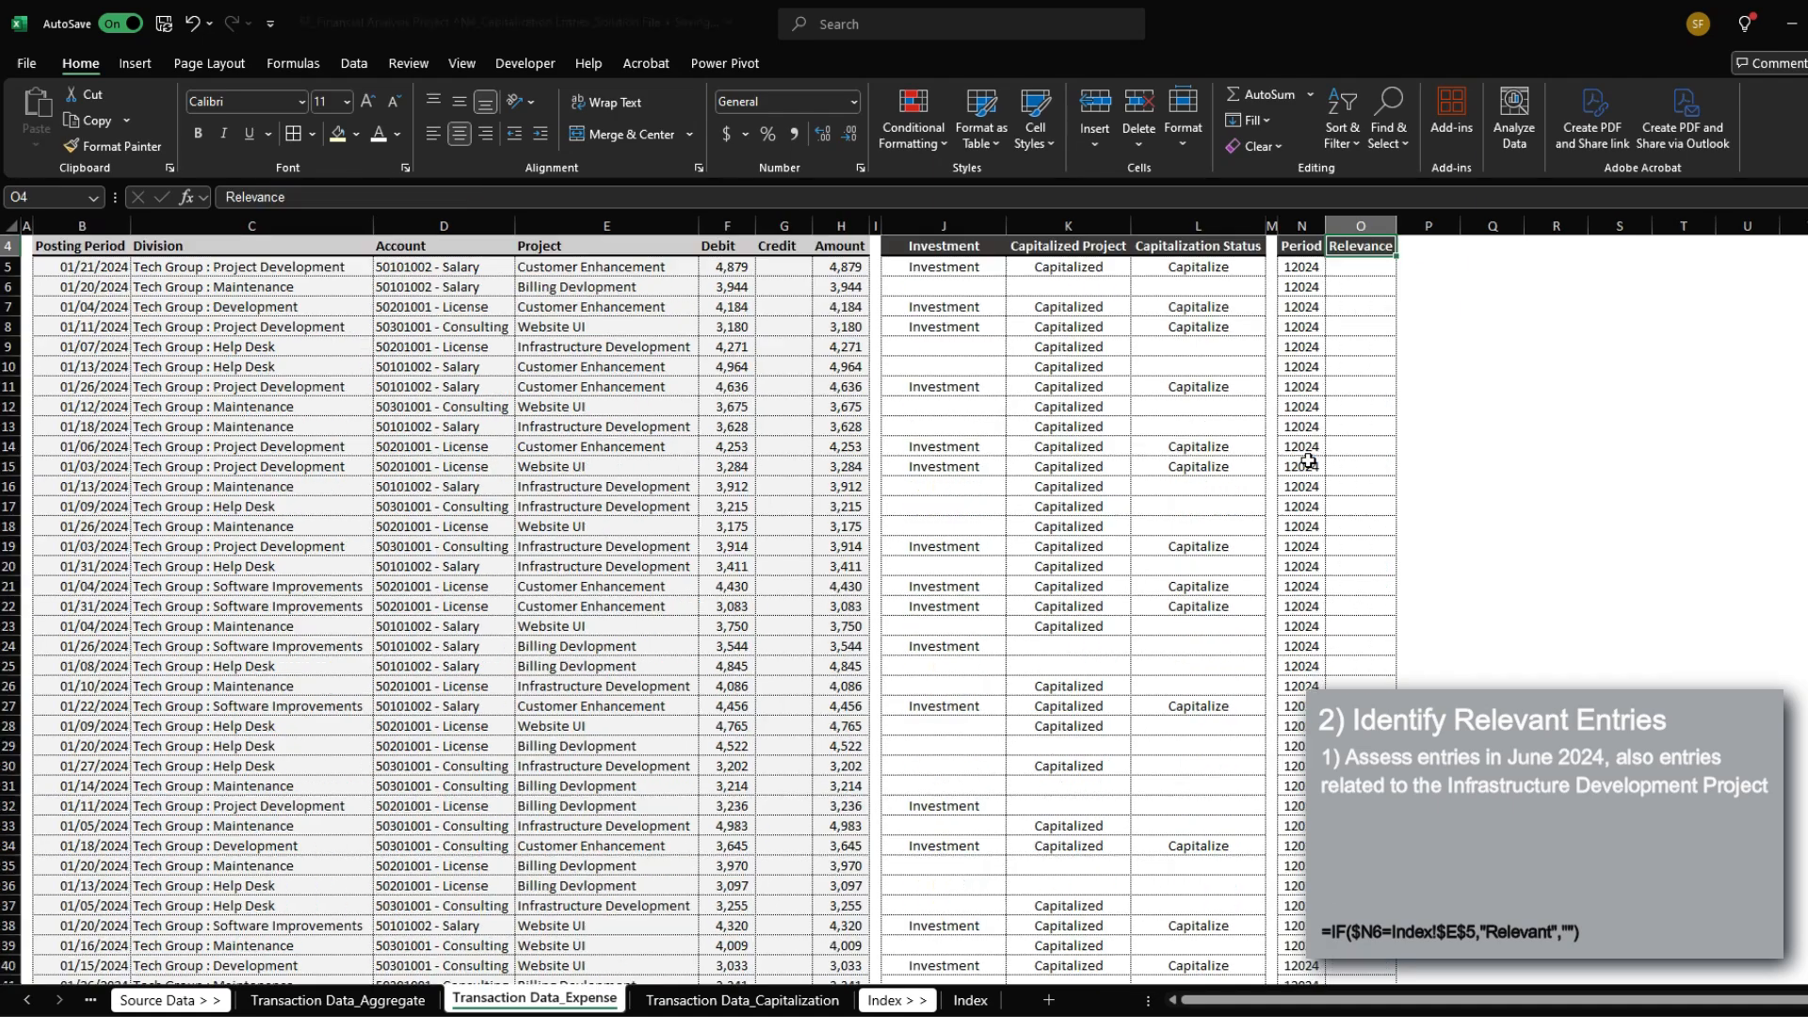
pyautogui.hotkey('ctrl', 'Down')
# Step: Examine the Infrastructure Development row in the Projects table on the Index sheet, including its capitalization status and special notes
pyautogui.hotkey('ctrl', 'pagedown')
pyautogui.hotkey('ctrl', 'pagedown')
pyautogui.hotkey('ctrl', 'pagedown')
pyautogui.press('Down')
pyautogui.press('Down')
pyautogui.press('Down')
pyautogui.press('Down')
pyautogui.press('Down')
pyautogui.press('Down')
pyautogui.press('Down')
pyautogui.press('Down')
pyautogui.press('Down')
pyautogui.press('Down')
pyautogui.press('Down')
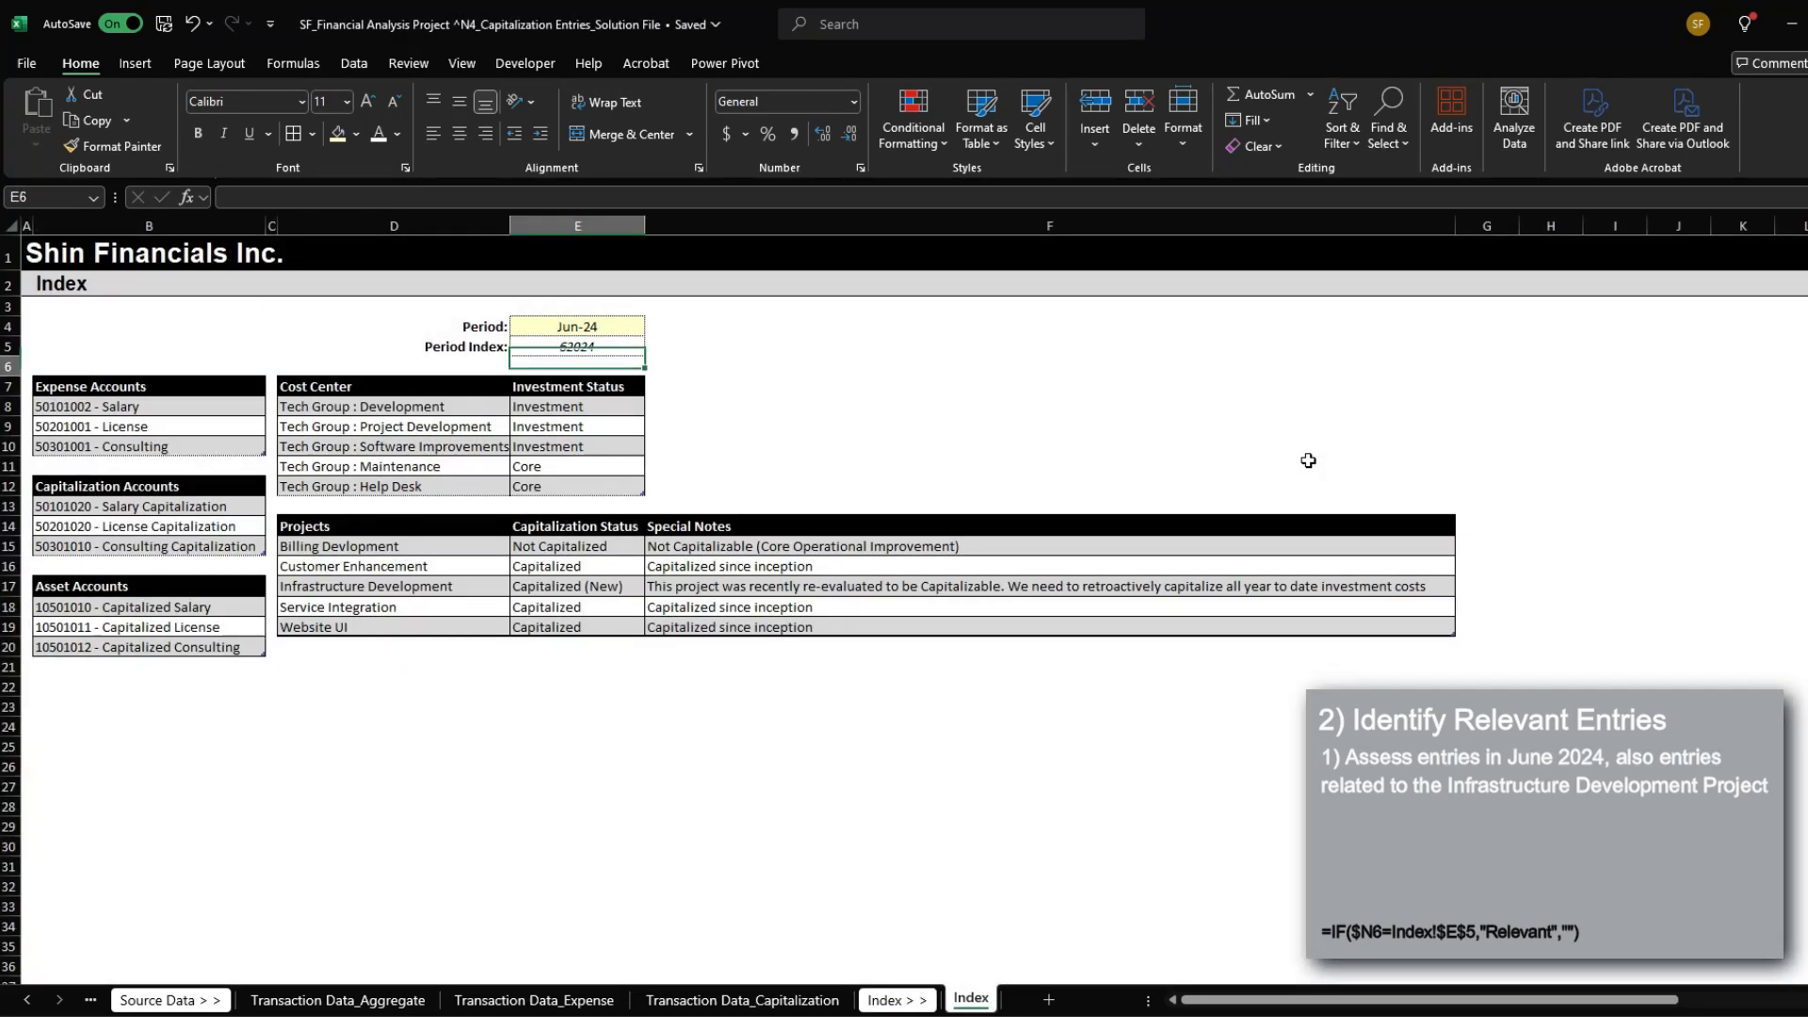
pyautogui.press('Down')
pyautogui.press('Left')
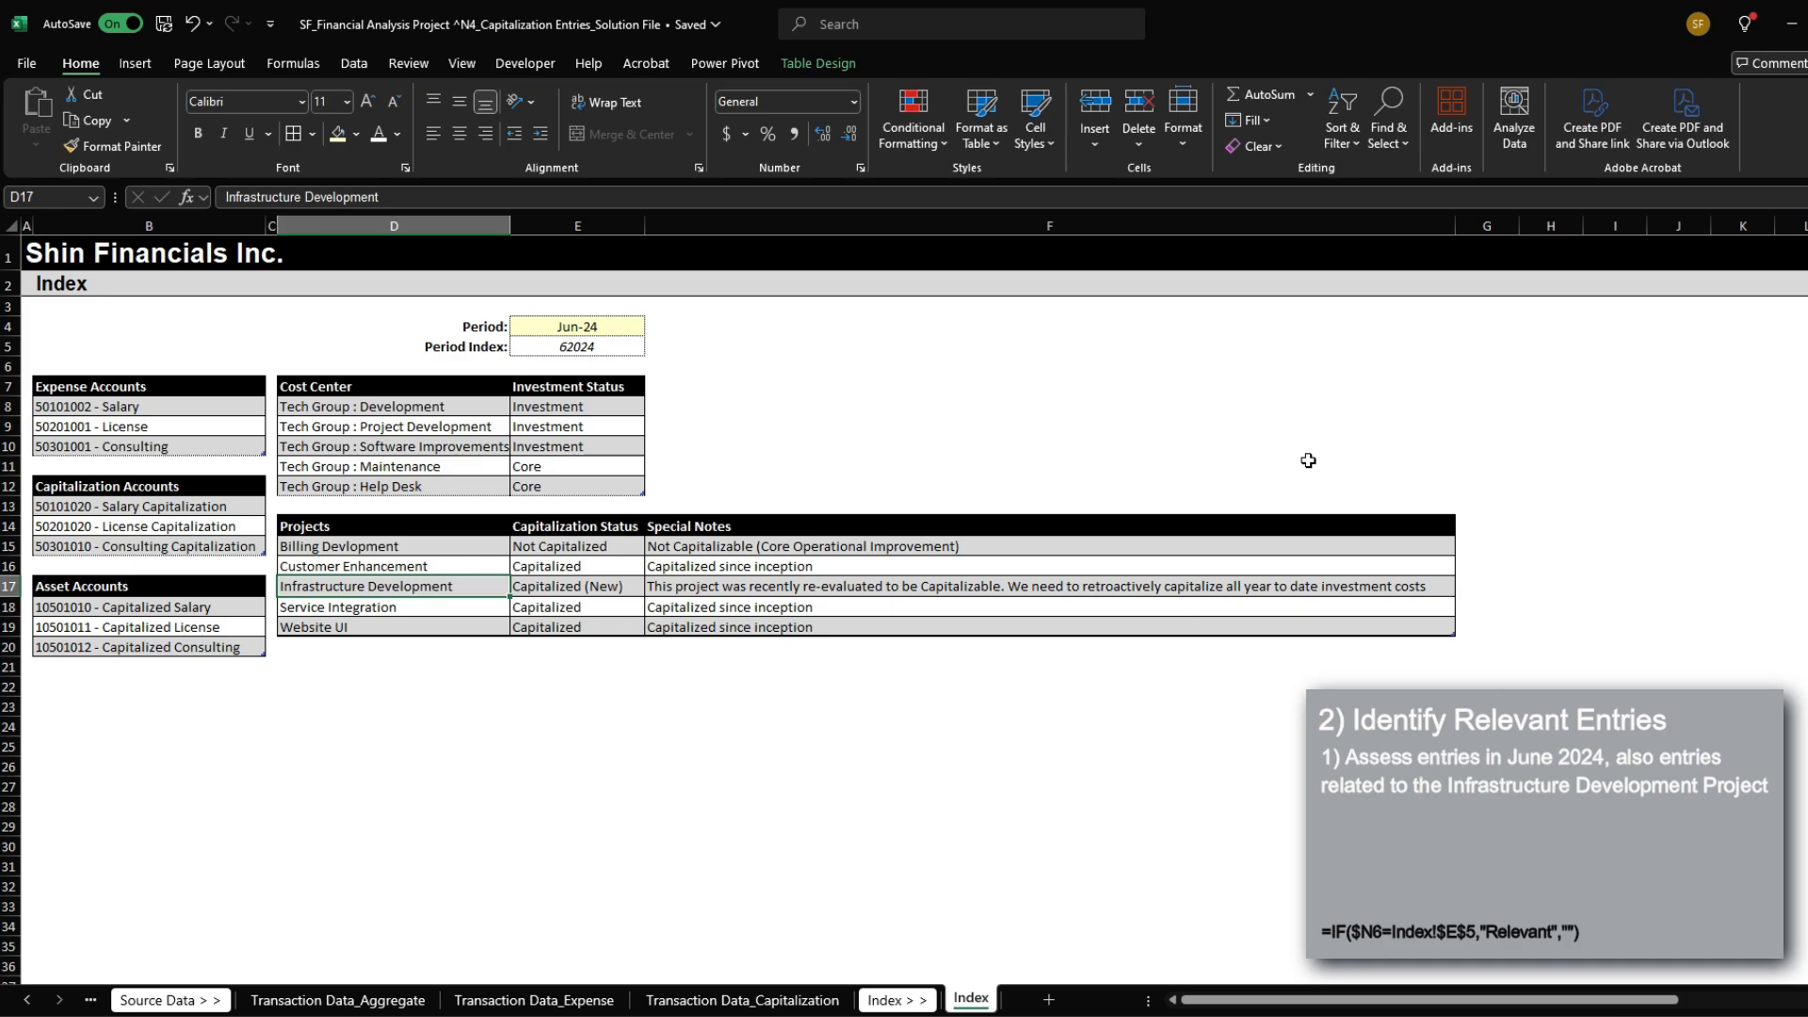
# Step: Check the Period and Relevance columns of Transaction Data_Expense down to the last transaction row
pyautogui.hotkey('ctrl', 'pageup')
pyautogui.hotkey('ctrl', 'pageup')
pyautogui.hotkey('ctrl', 'pageup')
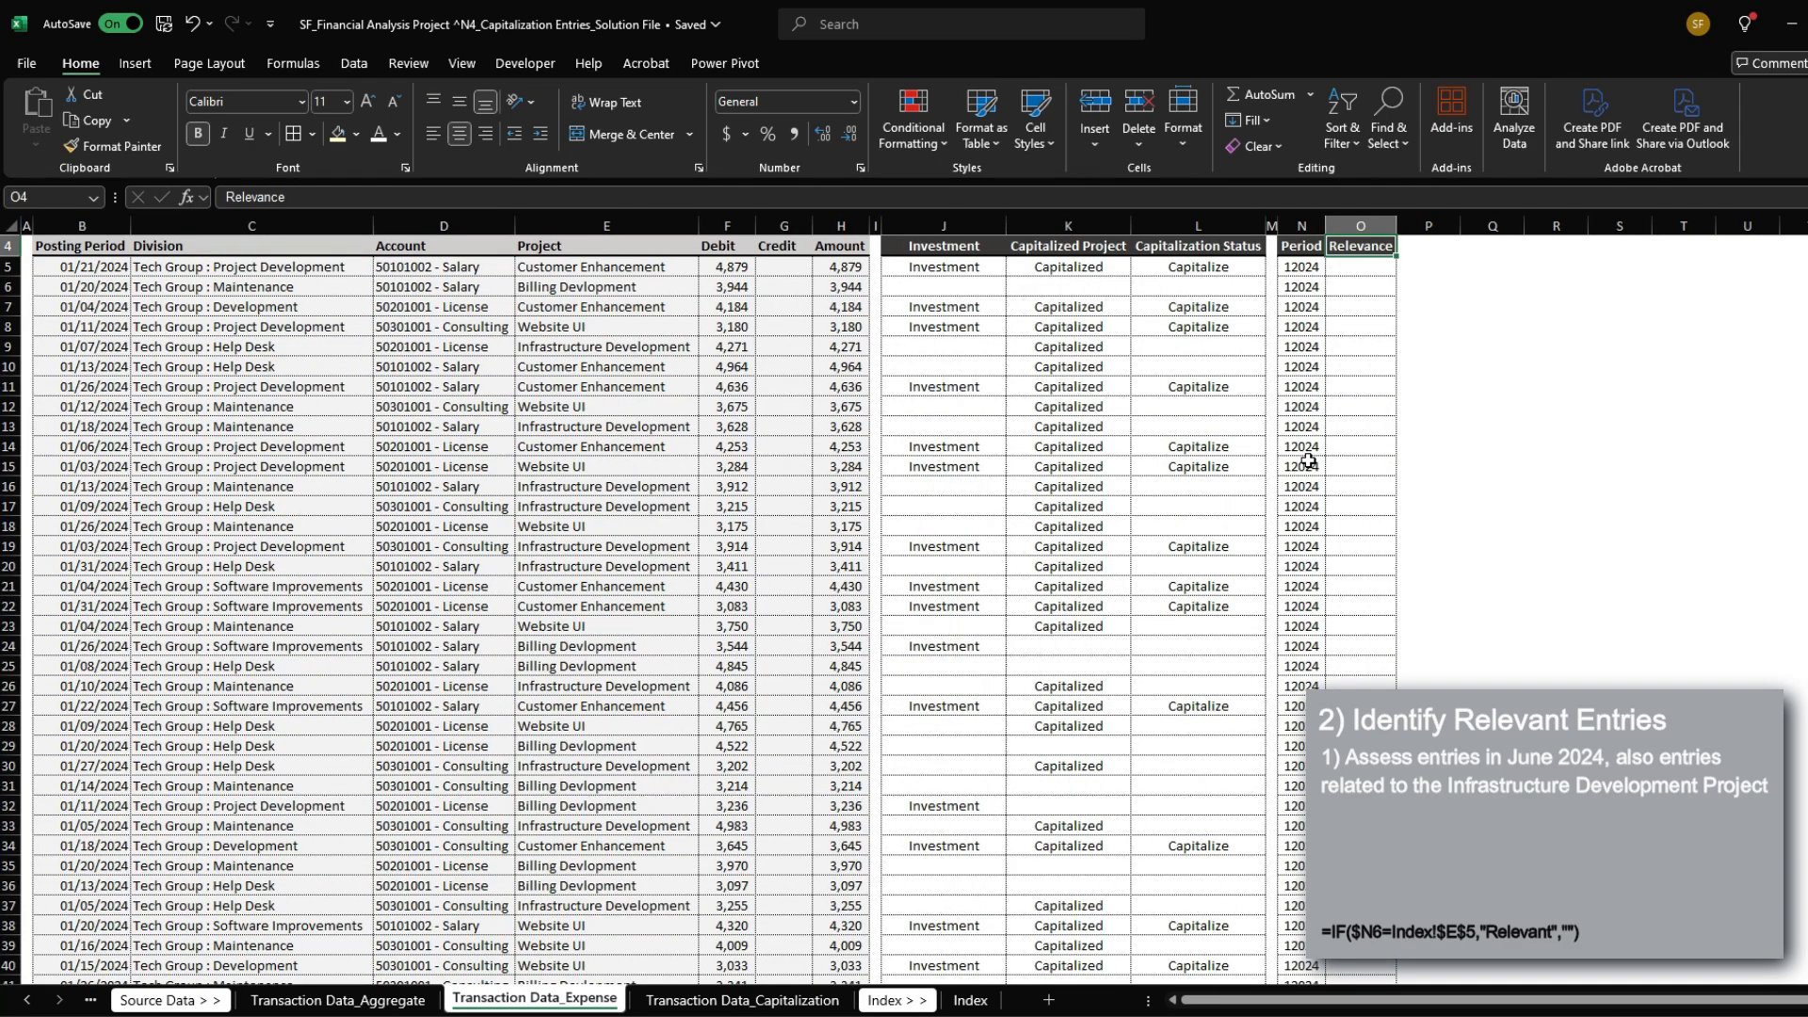
pyautogui.press('Down')
pyautogui.hotkey('ctrl', 'shift', 'Down')
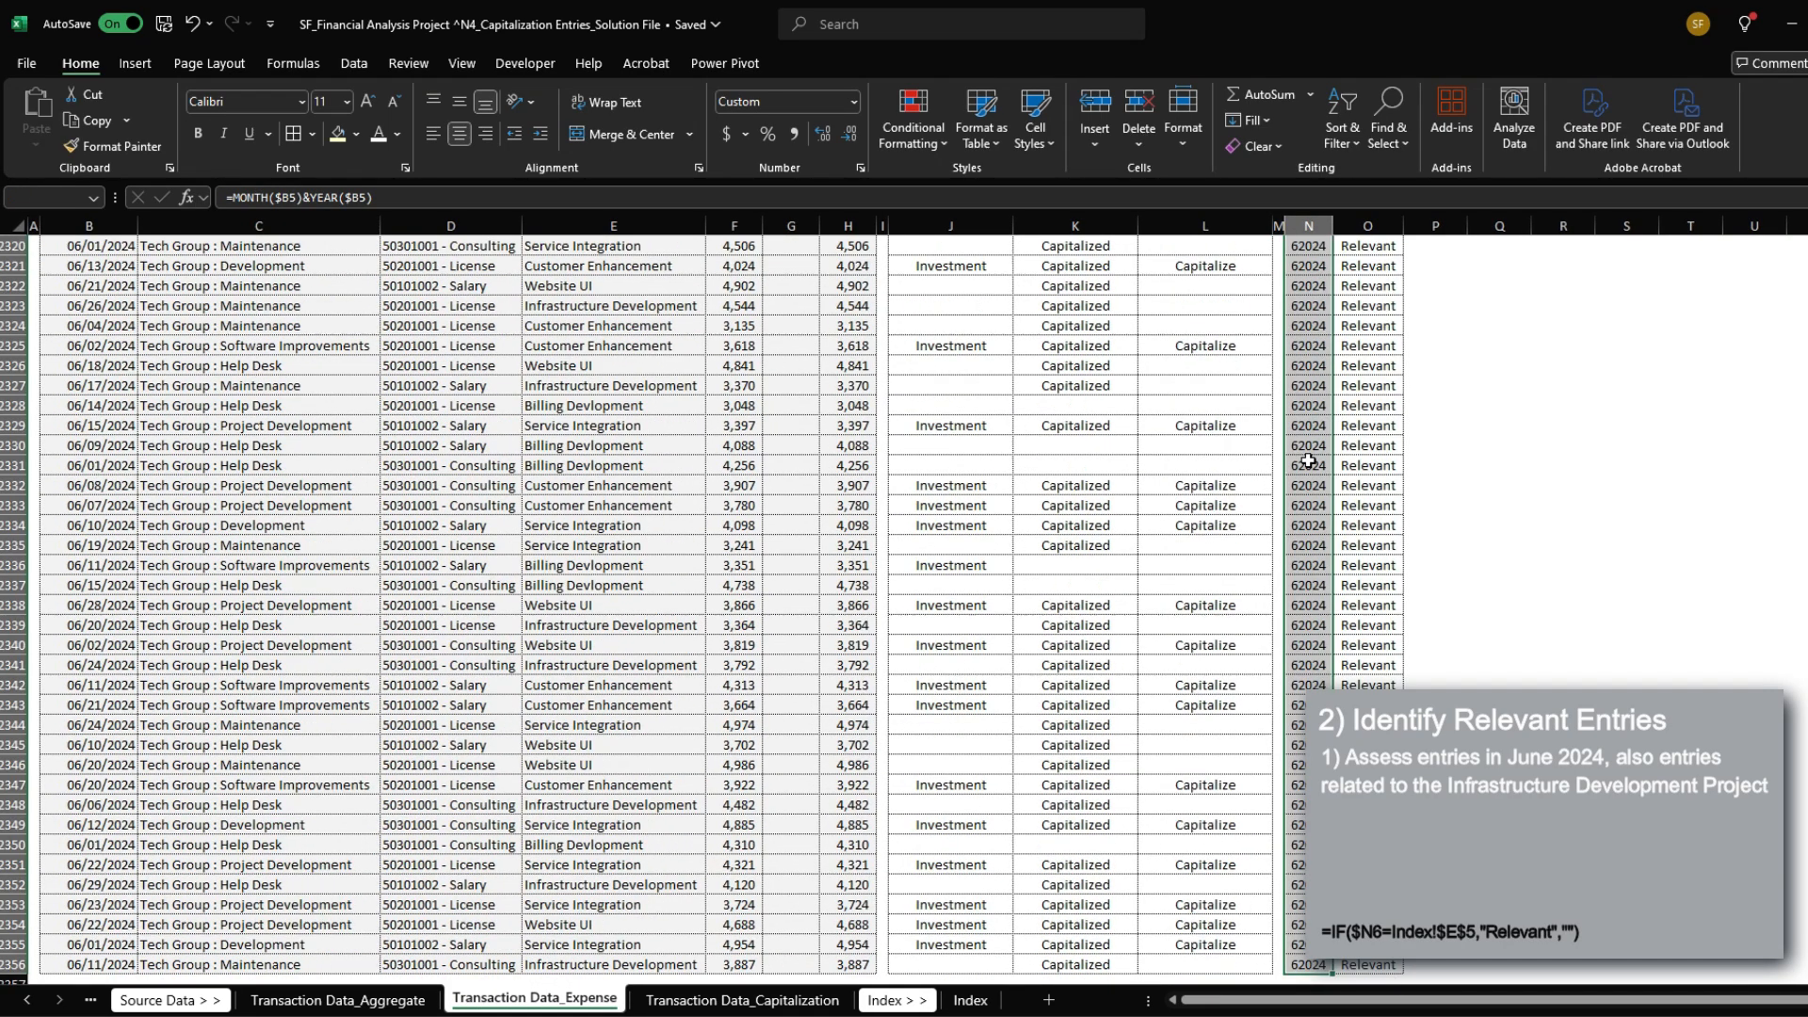
pyautogui.hotkey('ctrl', 'Up')
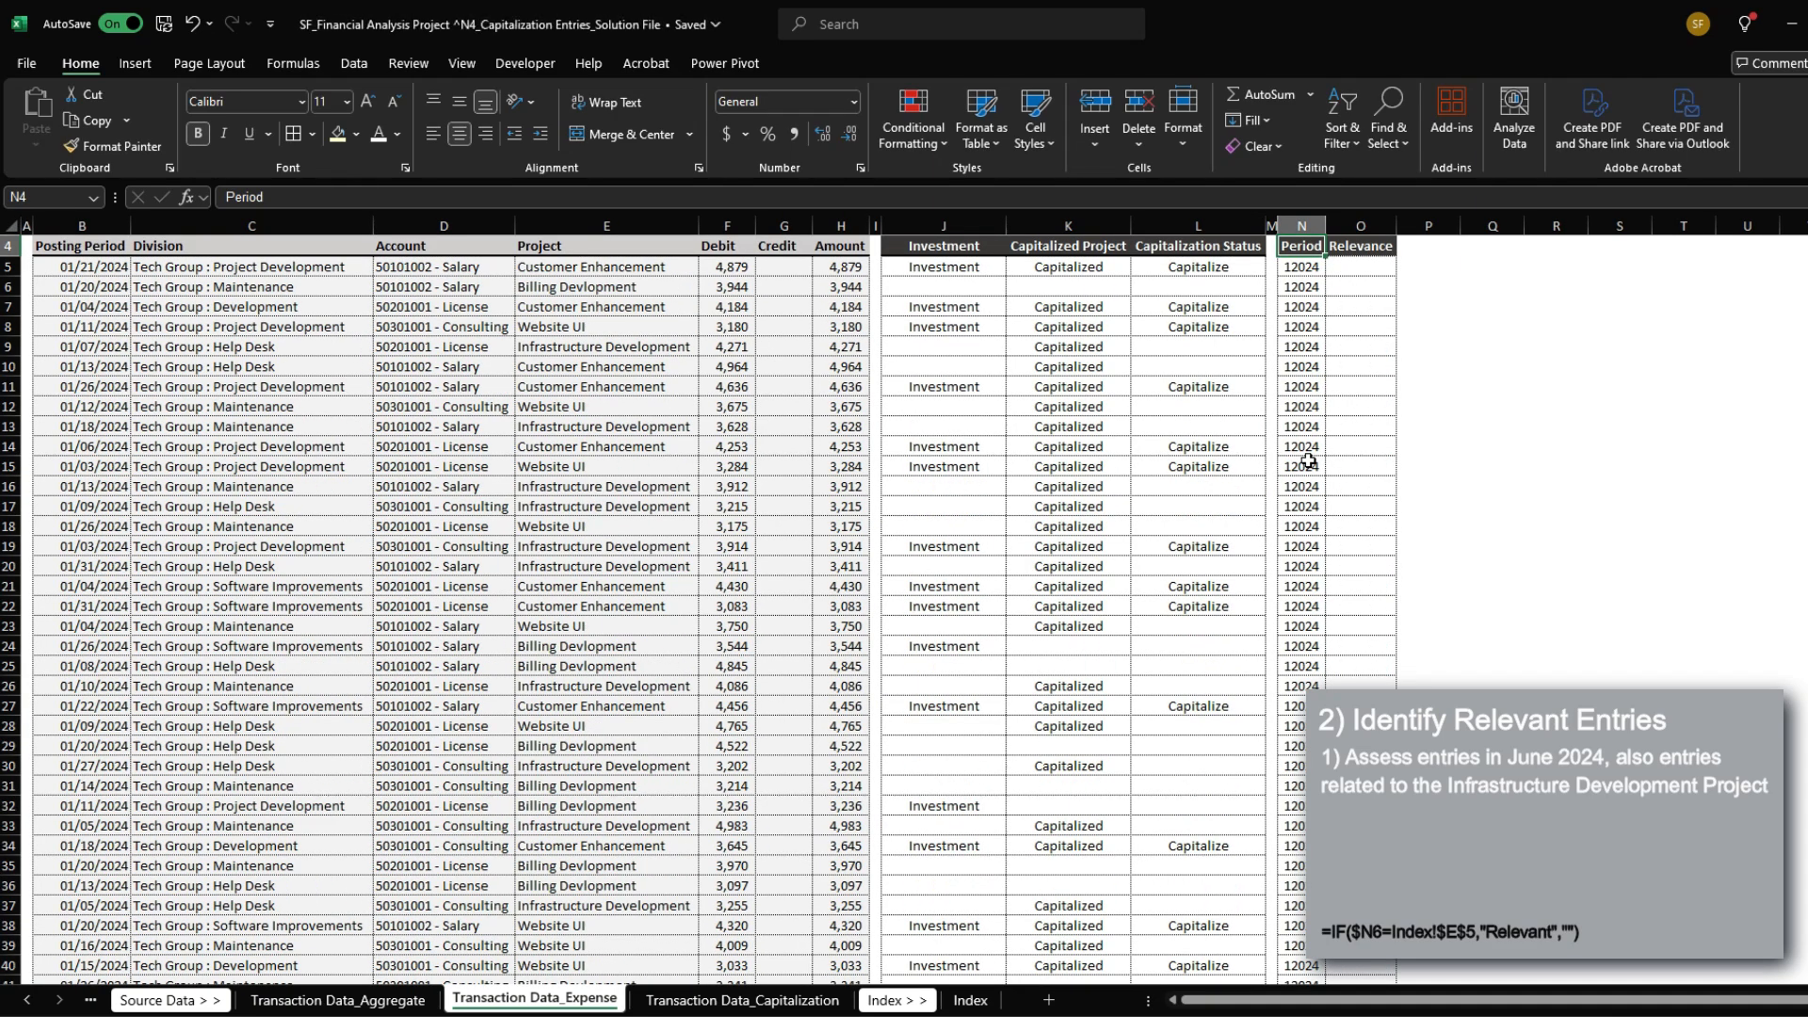
pyautogui.hotkey('ctrl', 'Left')
pyautogui.hotkey('ctrl', 'Left')
pyautogui.hotkey('ctrl', 'Left')
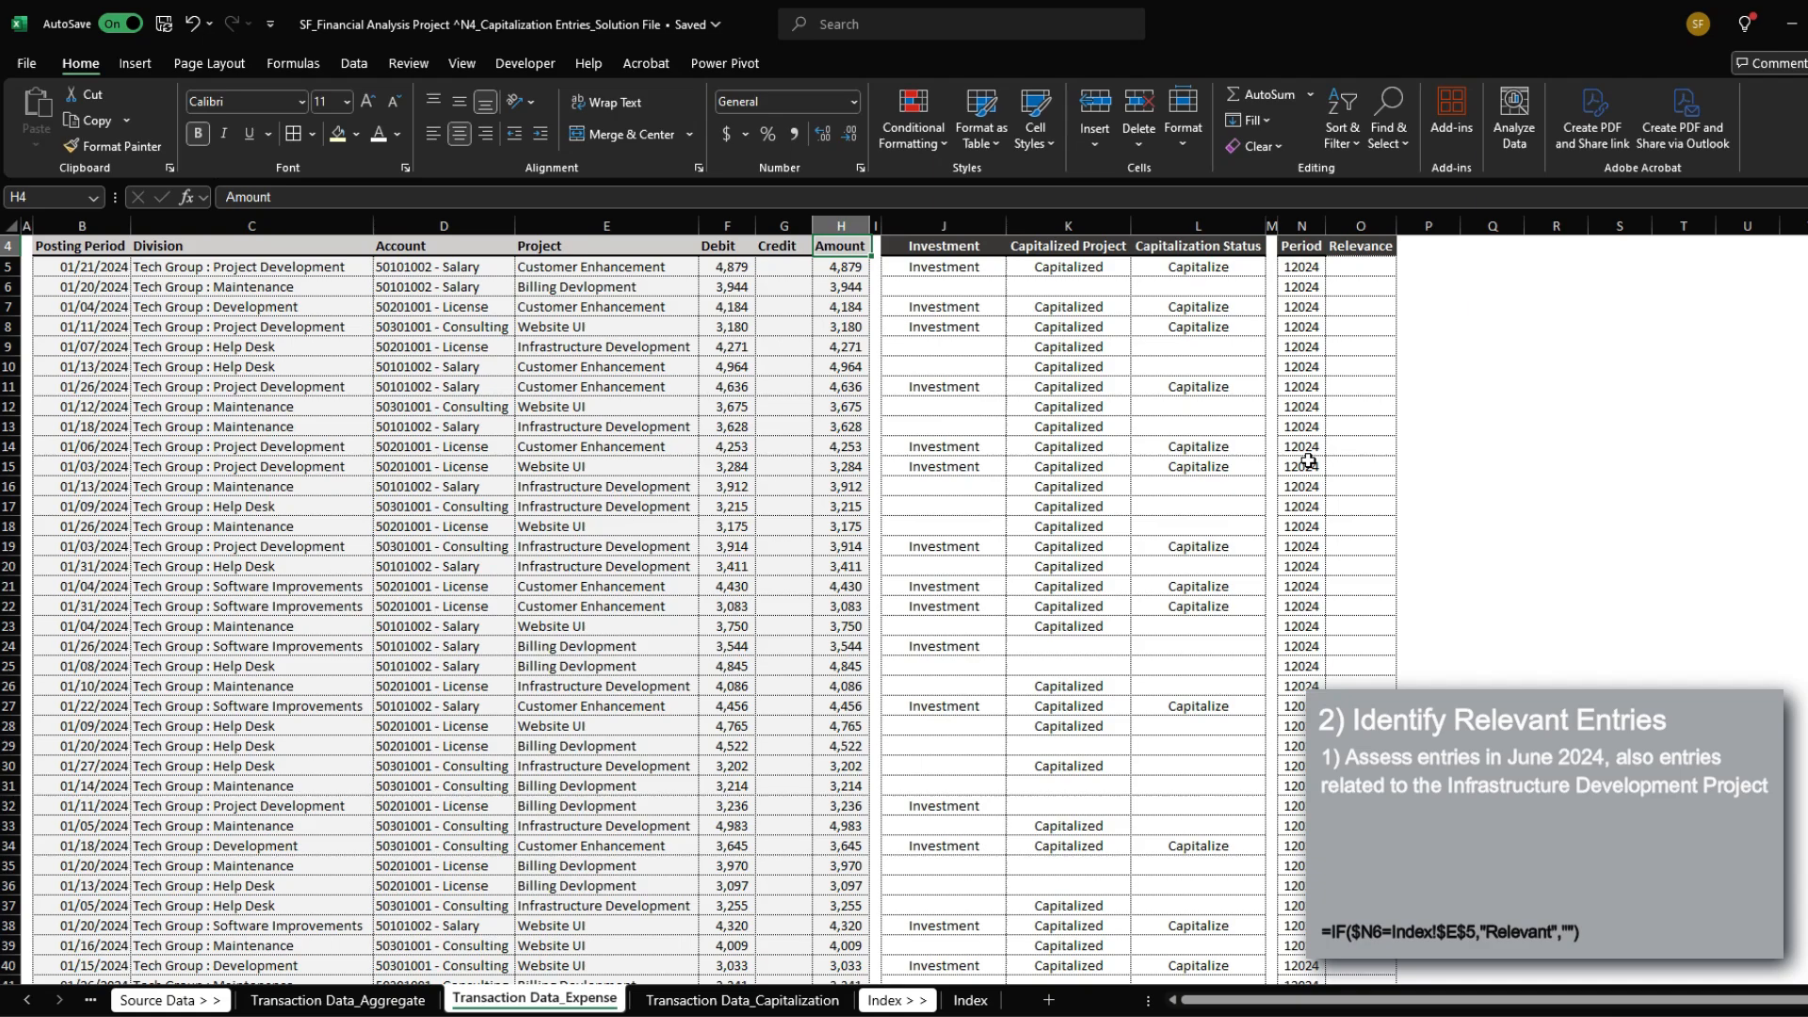
# Step: Examine the Project column of Transaction Data_Expense for Infrastructure Development entries outside the chosen period
pyautogui.hotkey('ctrl', 'Right')
pyautogui.press('Down')
pyautogui.press('Right')
pyautogui.press('Right')
pyautogui.press('Left')
pyautogui.press('Left')
pyautogui.press('Left')
pyautogui.press('Left')
pyautogui.press('Left')
pyautogui.press('Left')
pyautogui.press('Left')
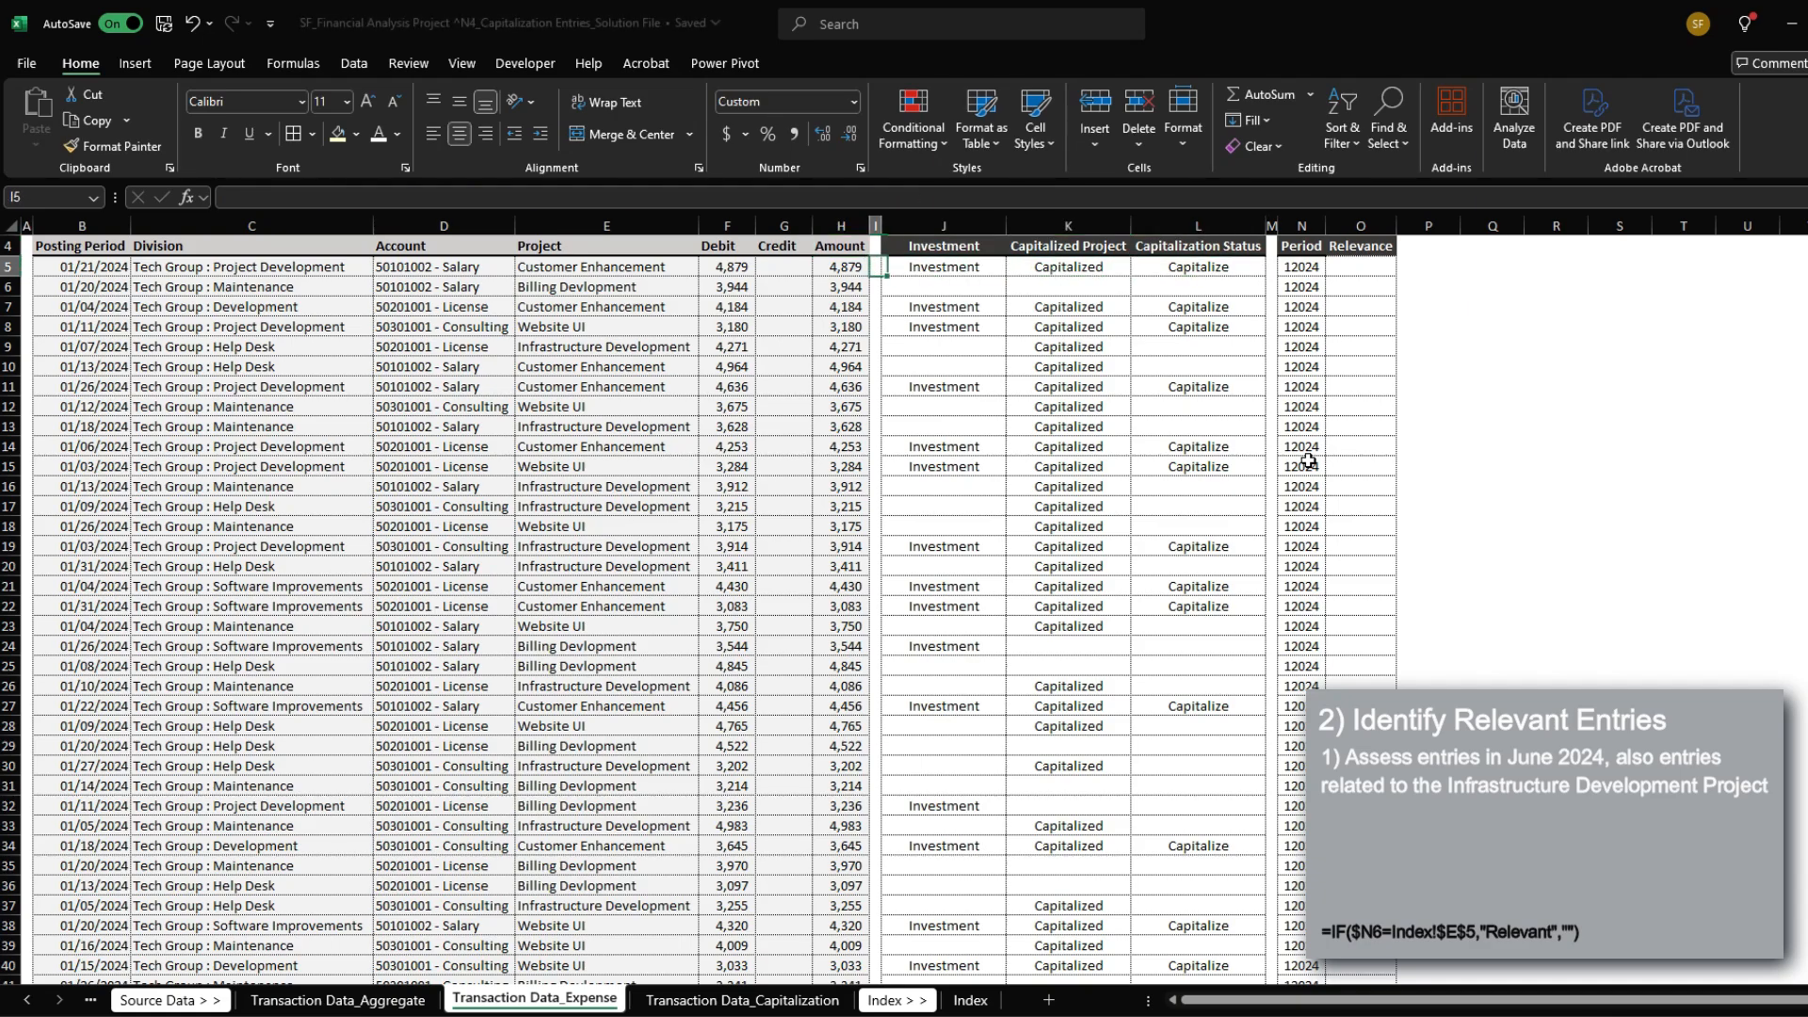
pyautogui.press('Down')
pyautogui.press('Down')
pyautogui.press('Down')
pyautogui.press('Down')
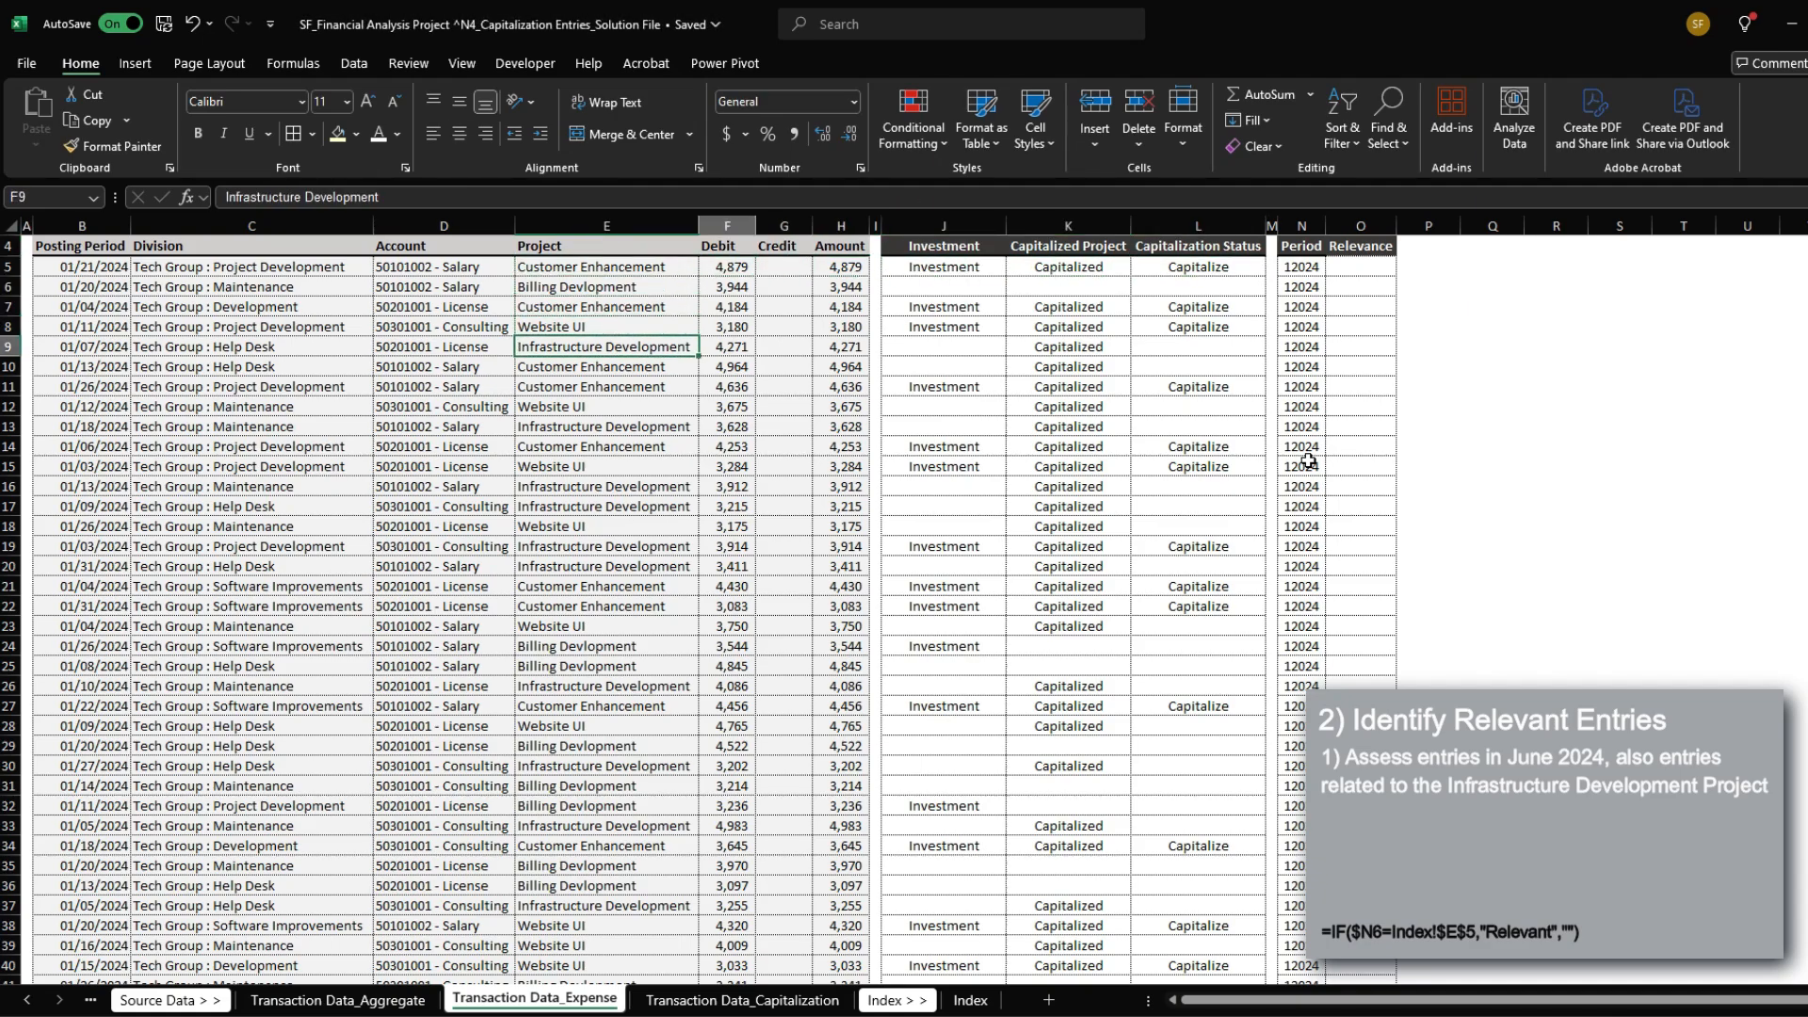
# Step: Extend the O5 Relevance formula to =IF(OR($E5="Infrastructure Development",$N5=Index!$E$5),"Relevant",""), split over three lines
pyautogui.press('Right')
pyautogui.press('Right')
pyautogui.press('Right')
pyautogui.press('Right')
pyautogui.press('Right')
pyautogui.press('Right')
pyautogui.press('Right')
pyautogui.press('F2')
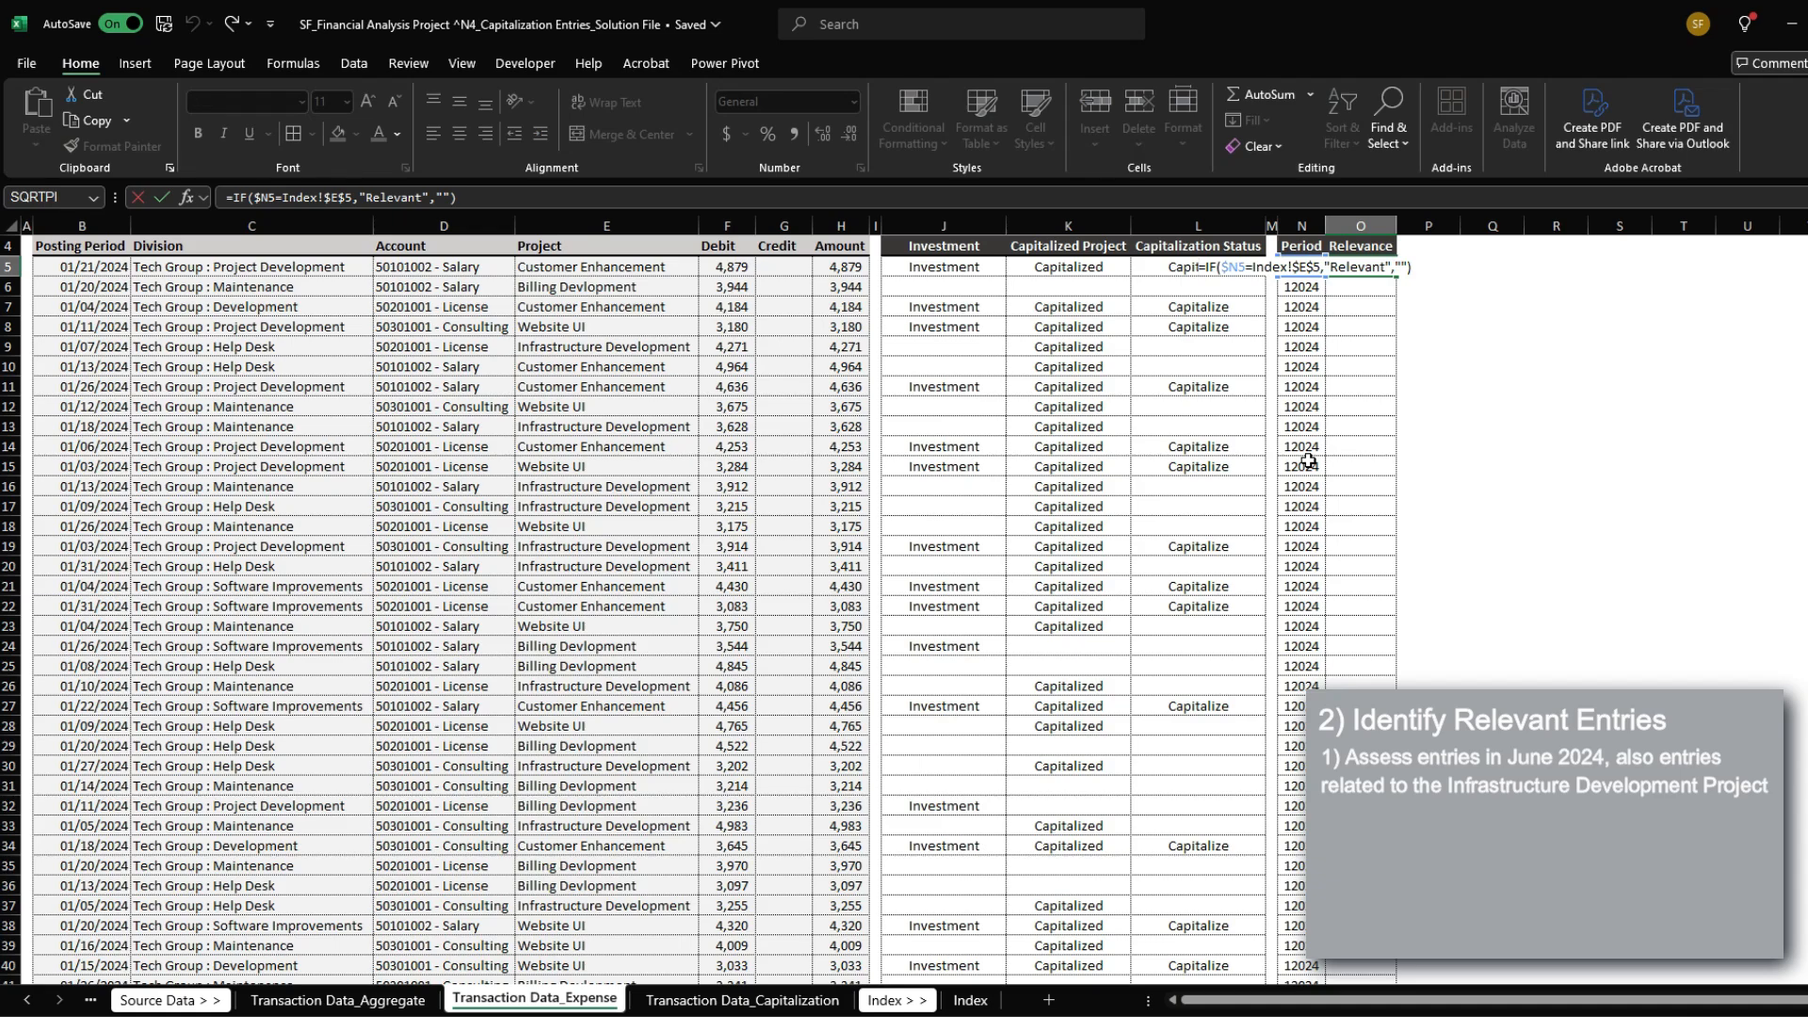
pyautogui.hotkey('alt', 'Return')
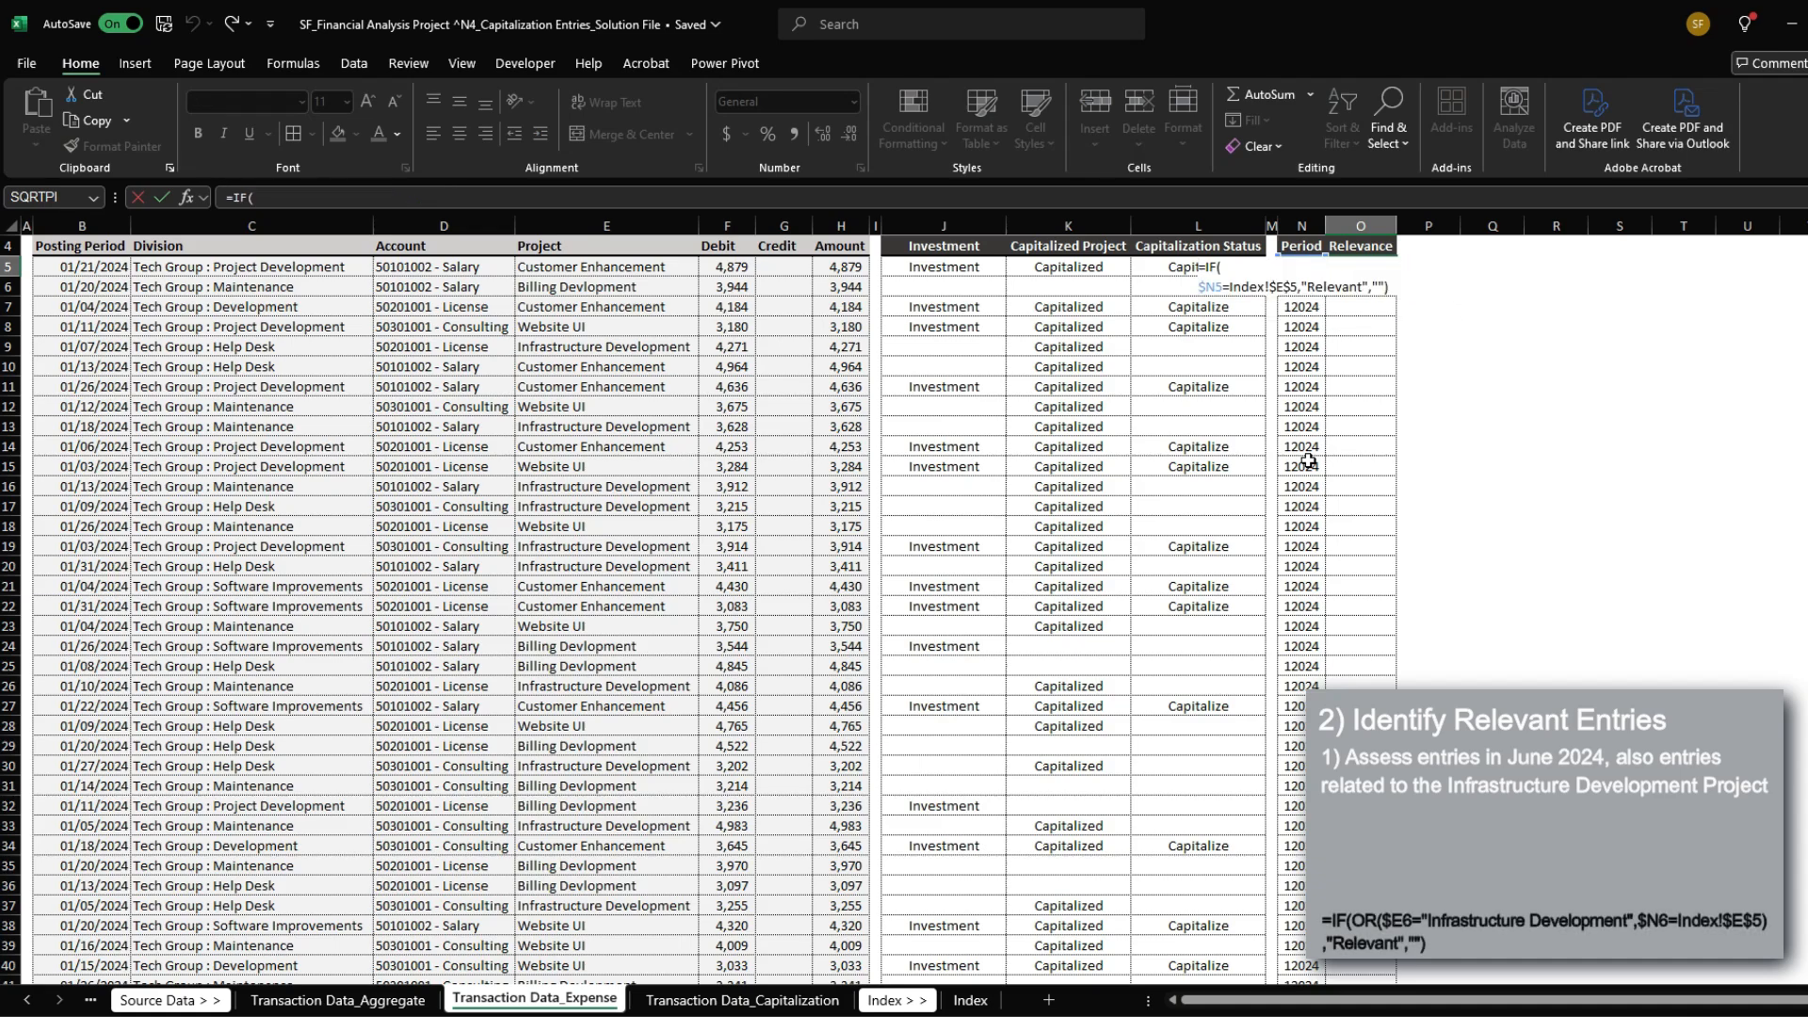
pyautogui.write('OR(')
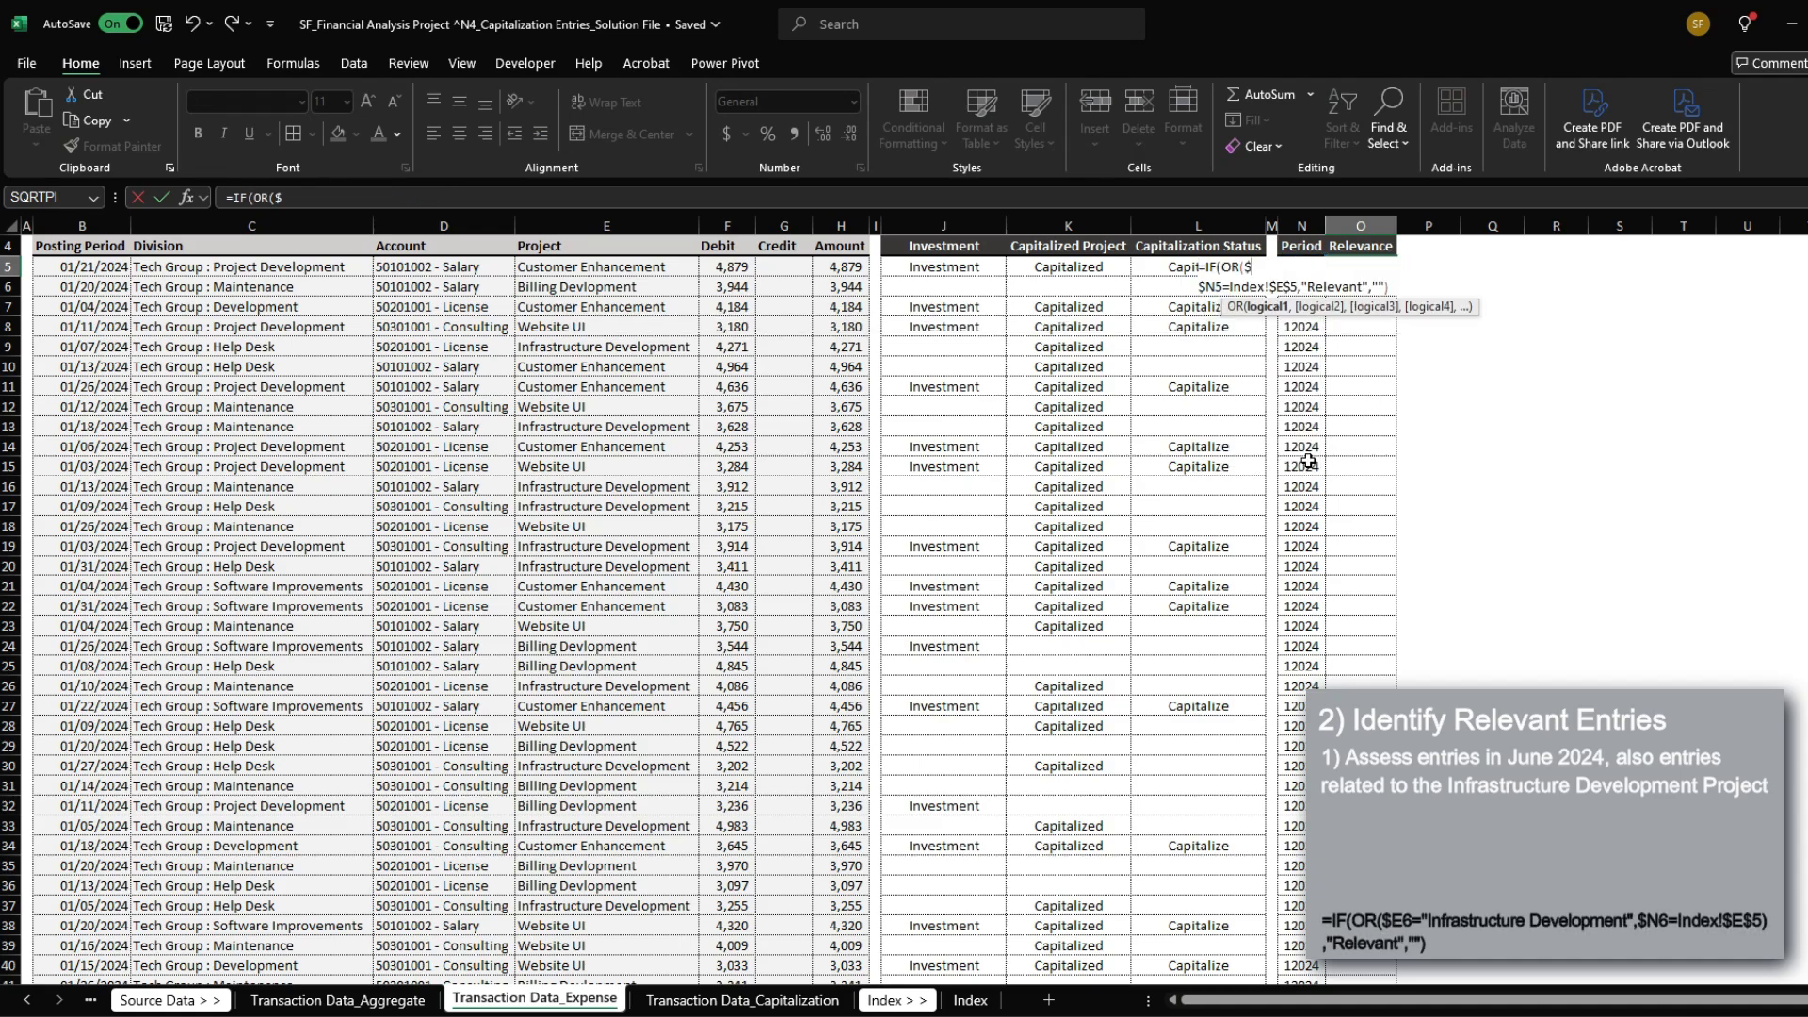
pyautogui.write('$E5')
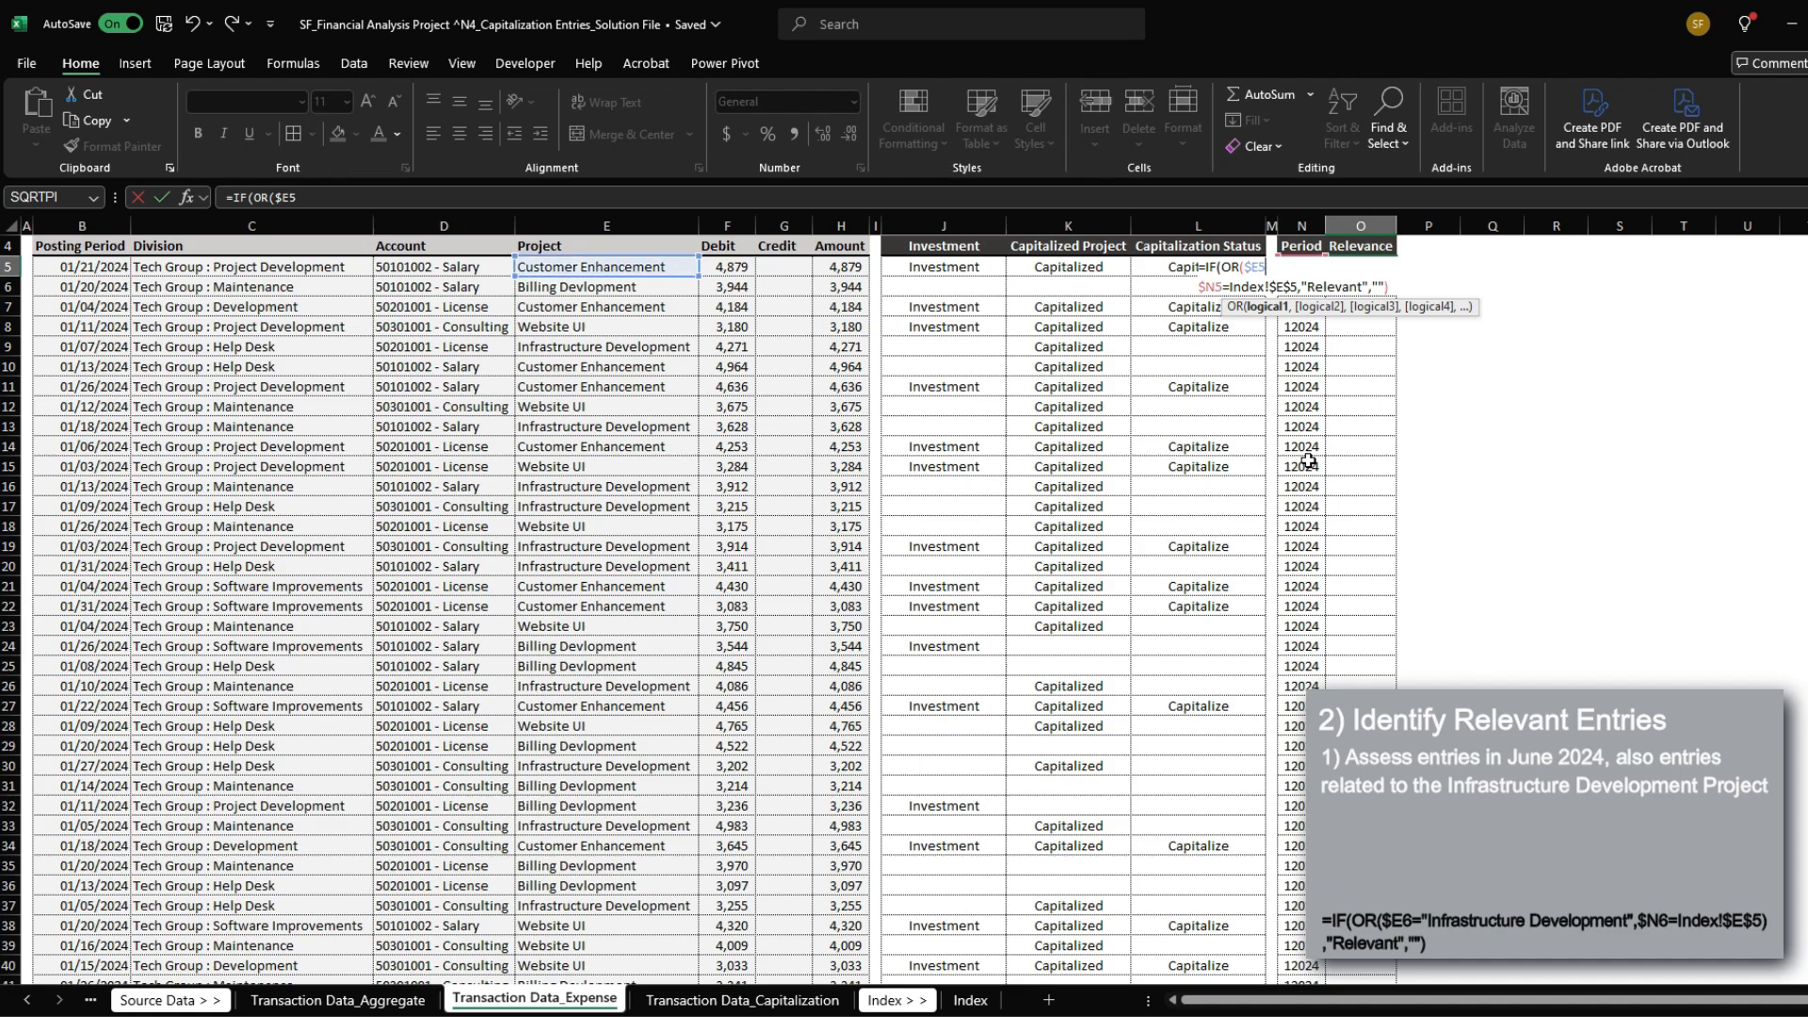
pyautogui.write('="Infrastructure De')
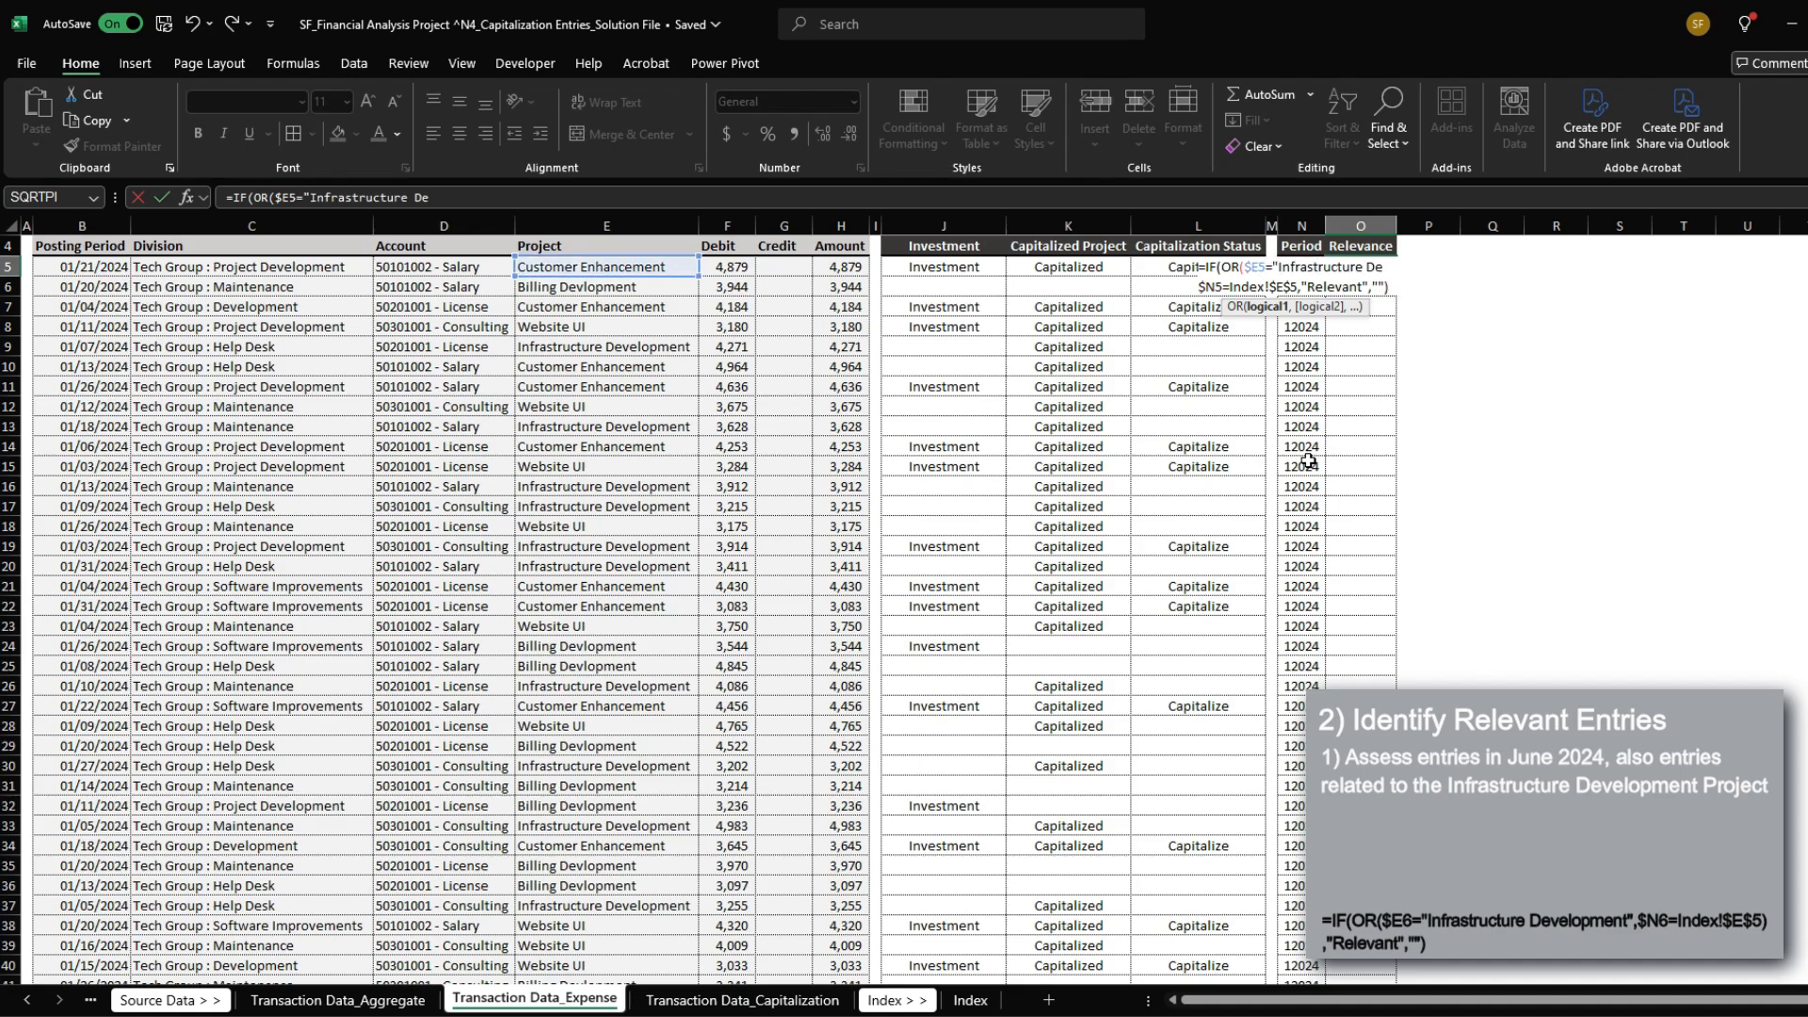
pyautogui.write('",')
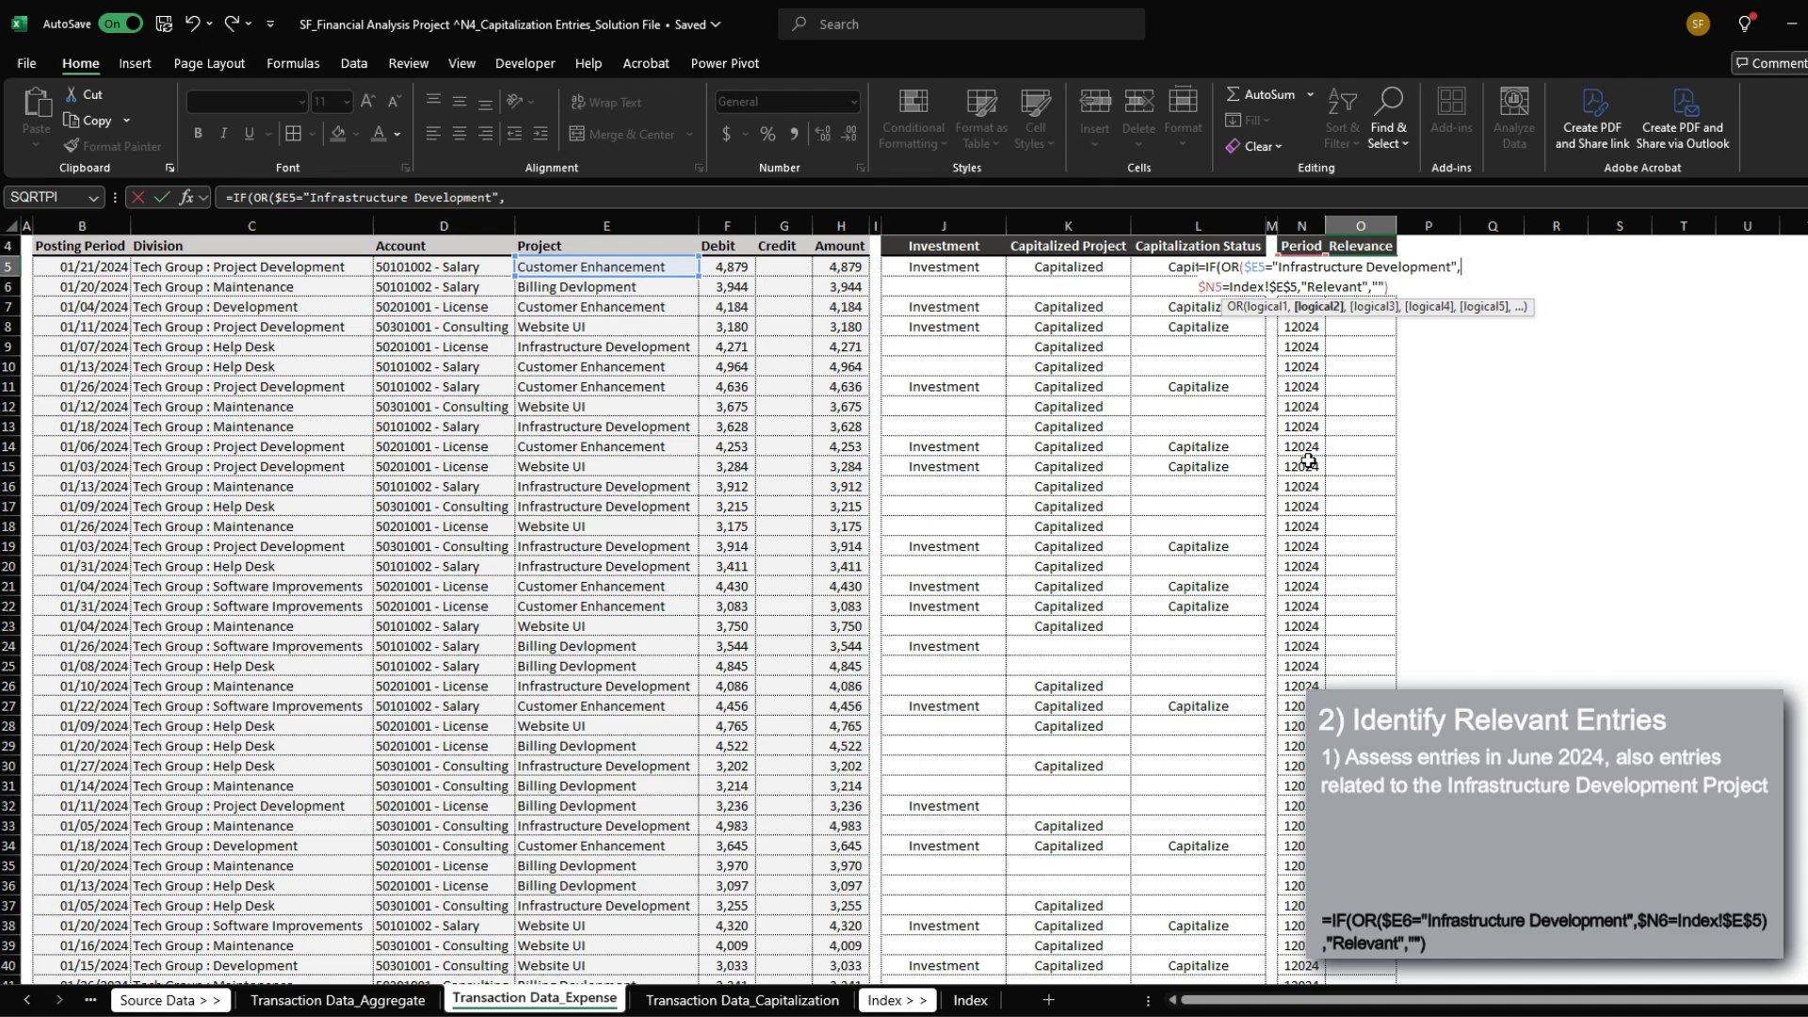
pyautogui.click(1303, 283)
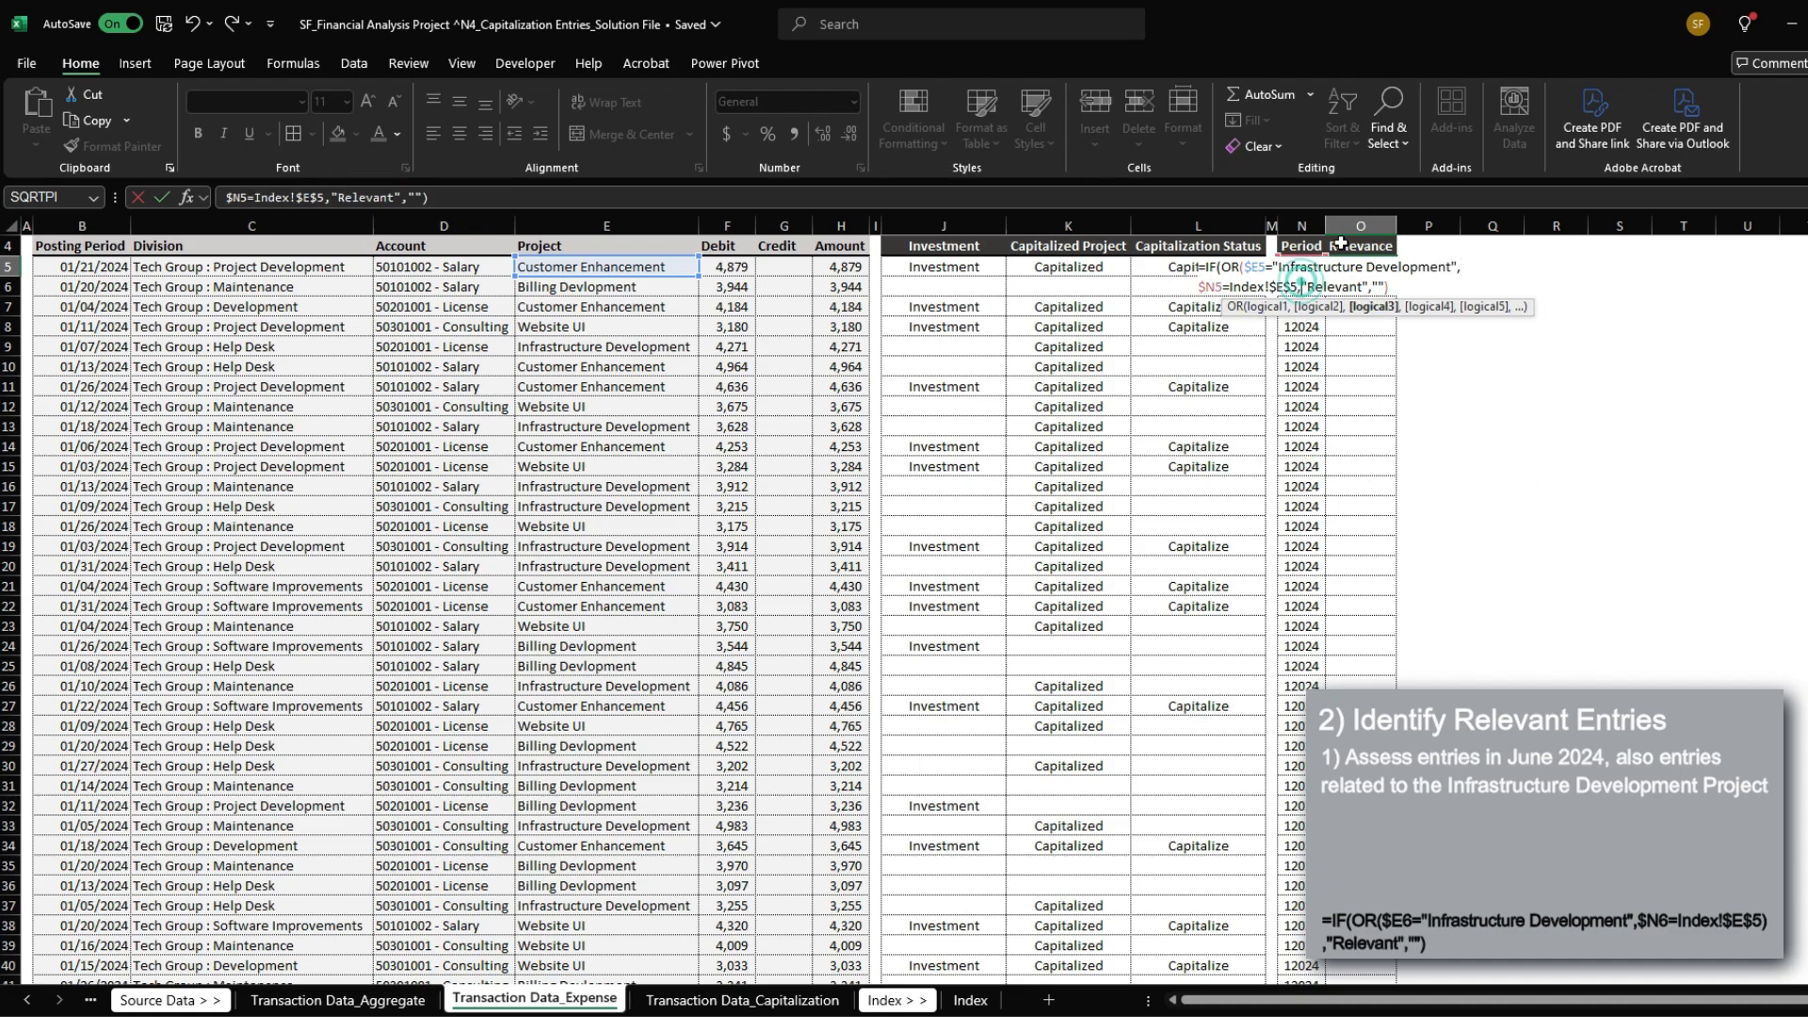
pyautogui.hotkey('alt', 'Return')
pyautogui.press('Left')
pyautogui.press('Left')
pyautogui.press('Left')
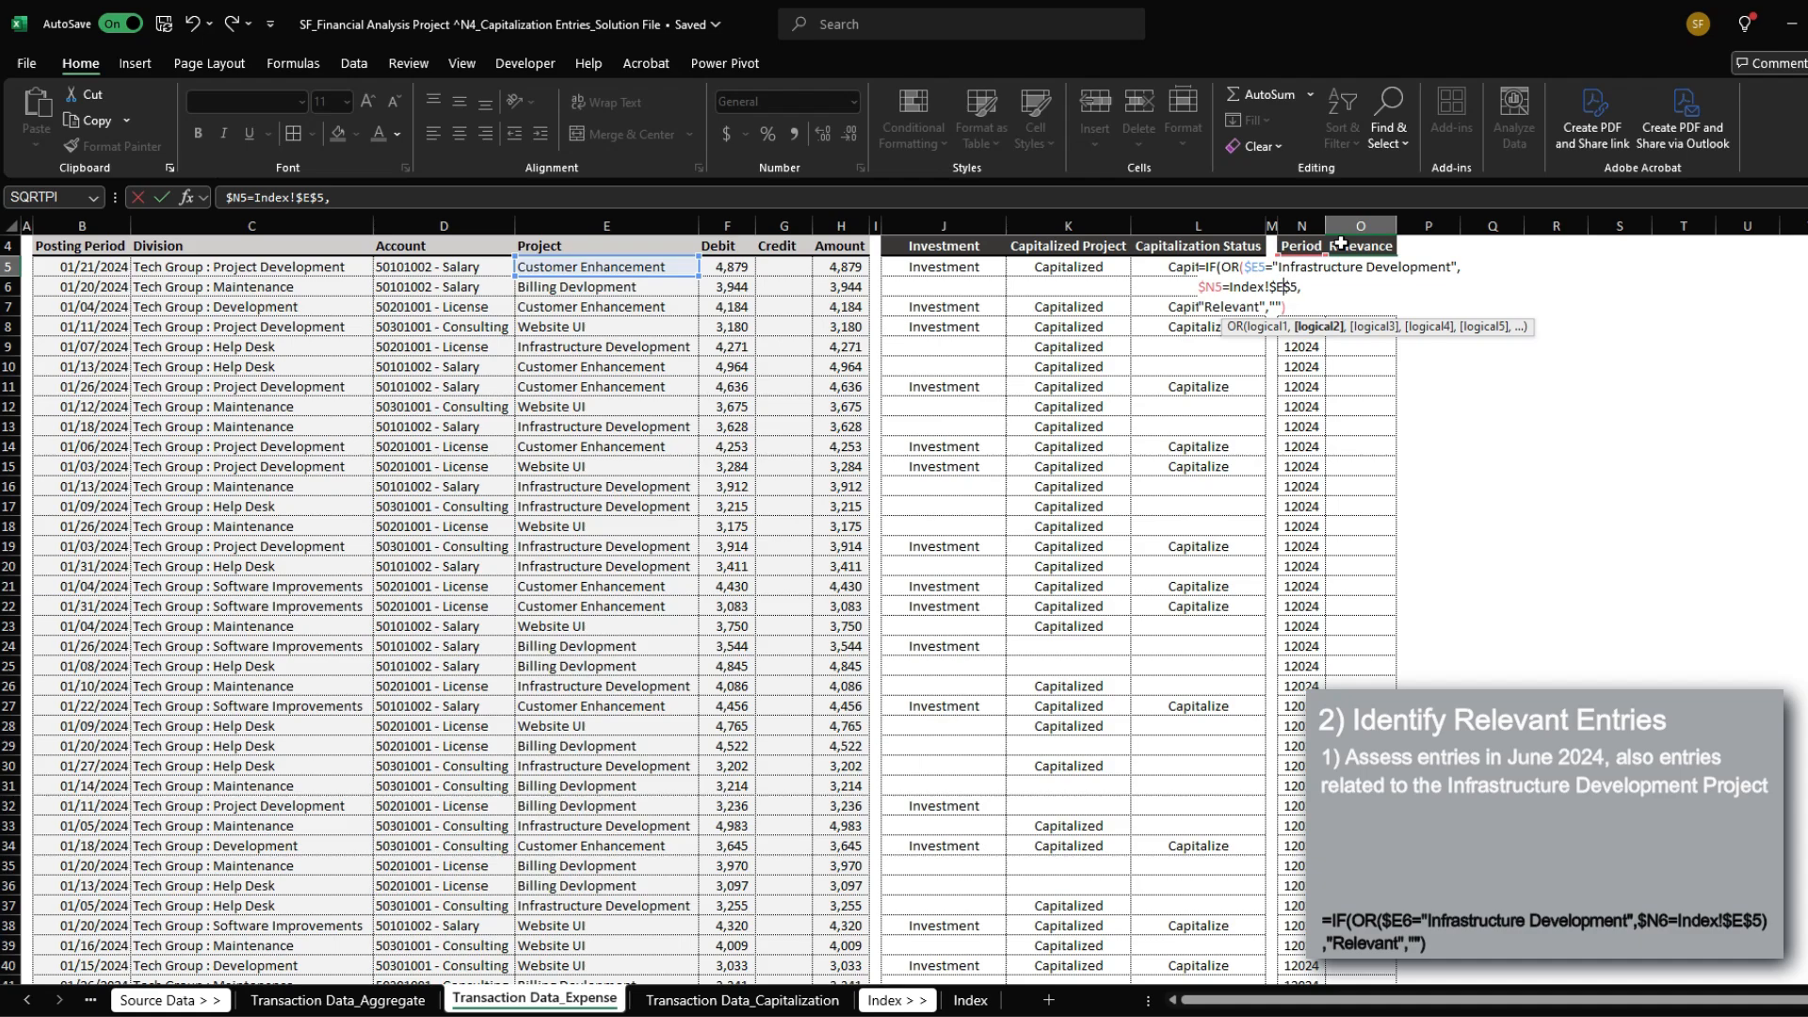
pyautogui.write(')')
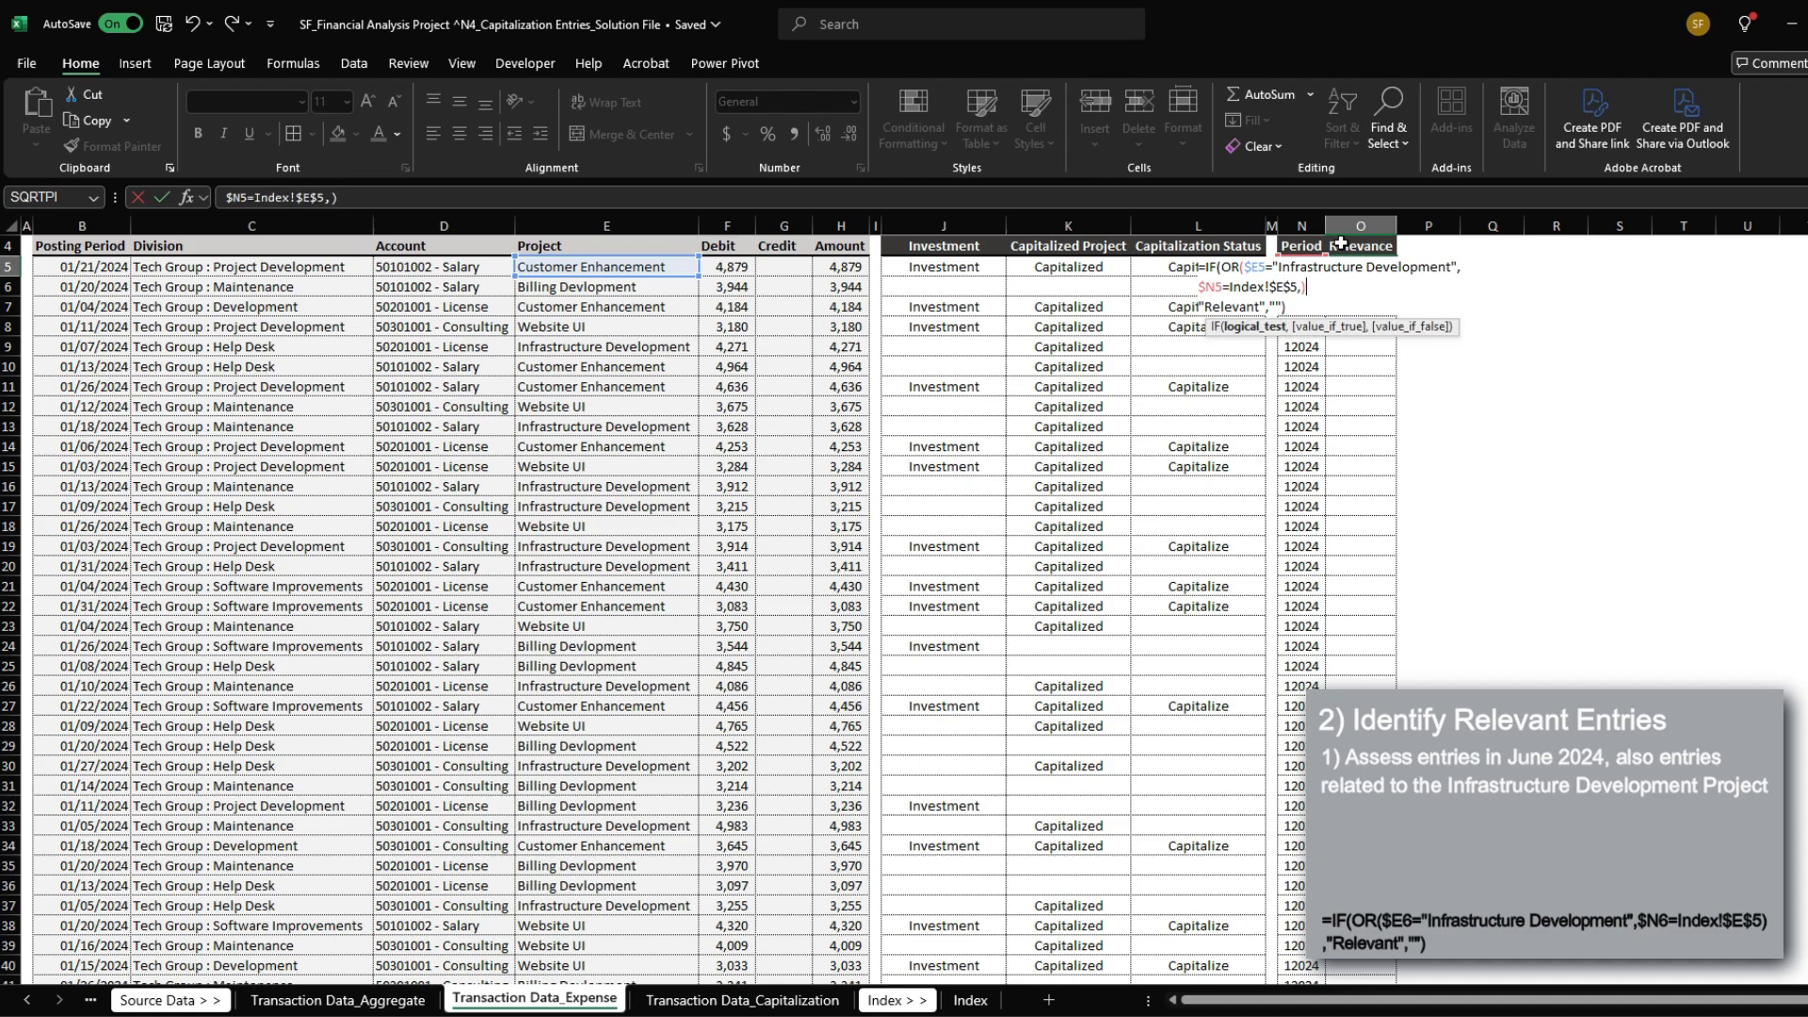
pyautogui.press('BackSpace')
pyautogui.press('BackSpace')
pyautogui.write('),')
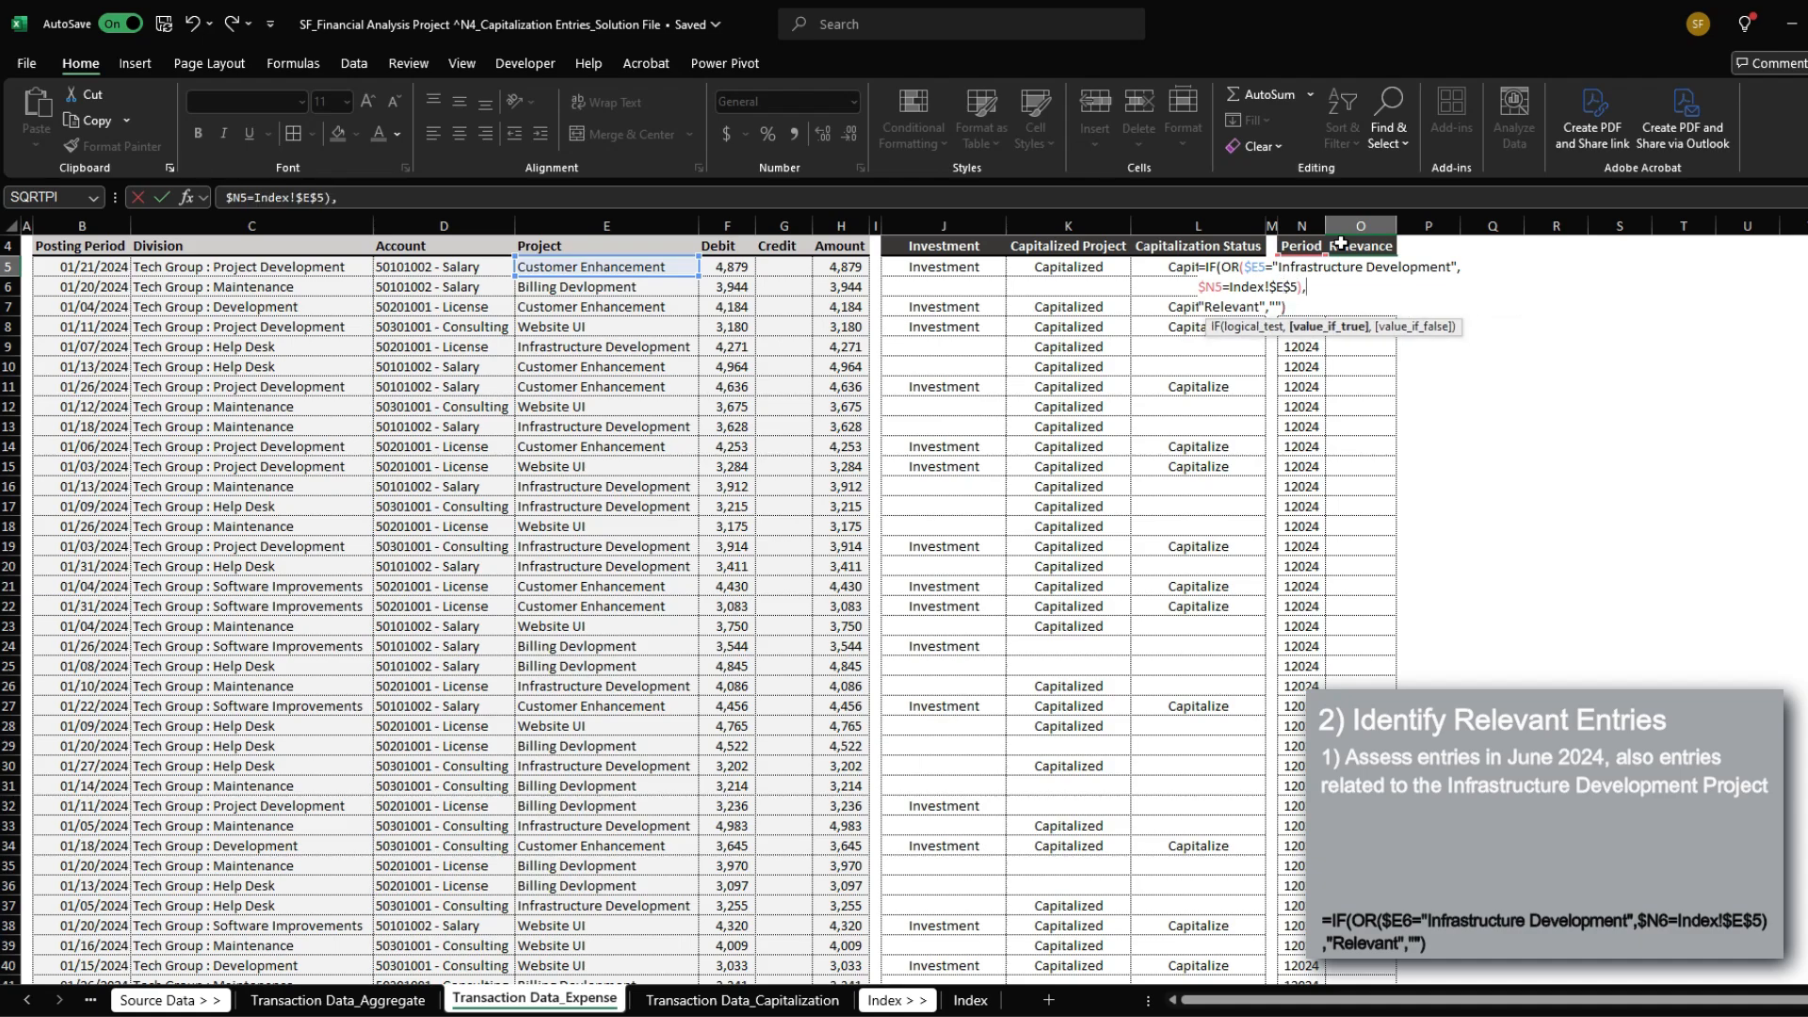
pyautogui.press('Down')
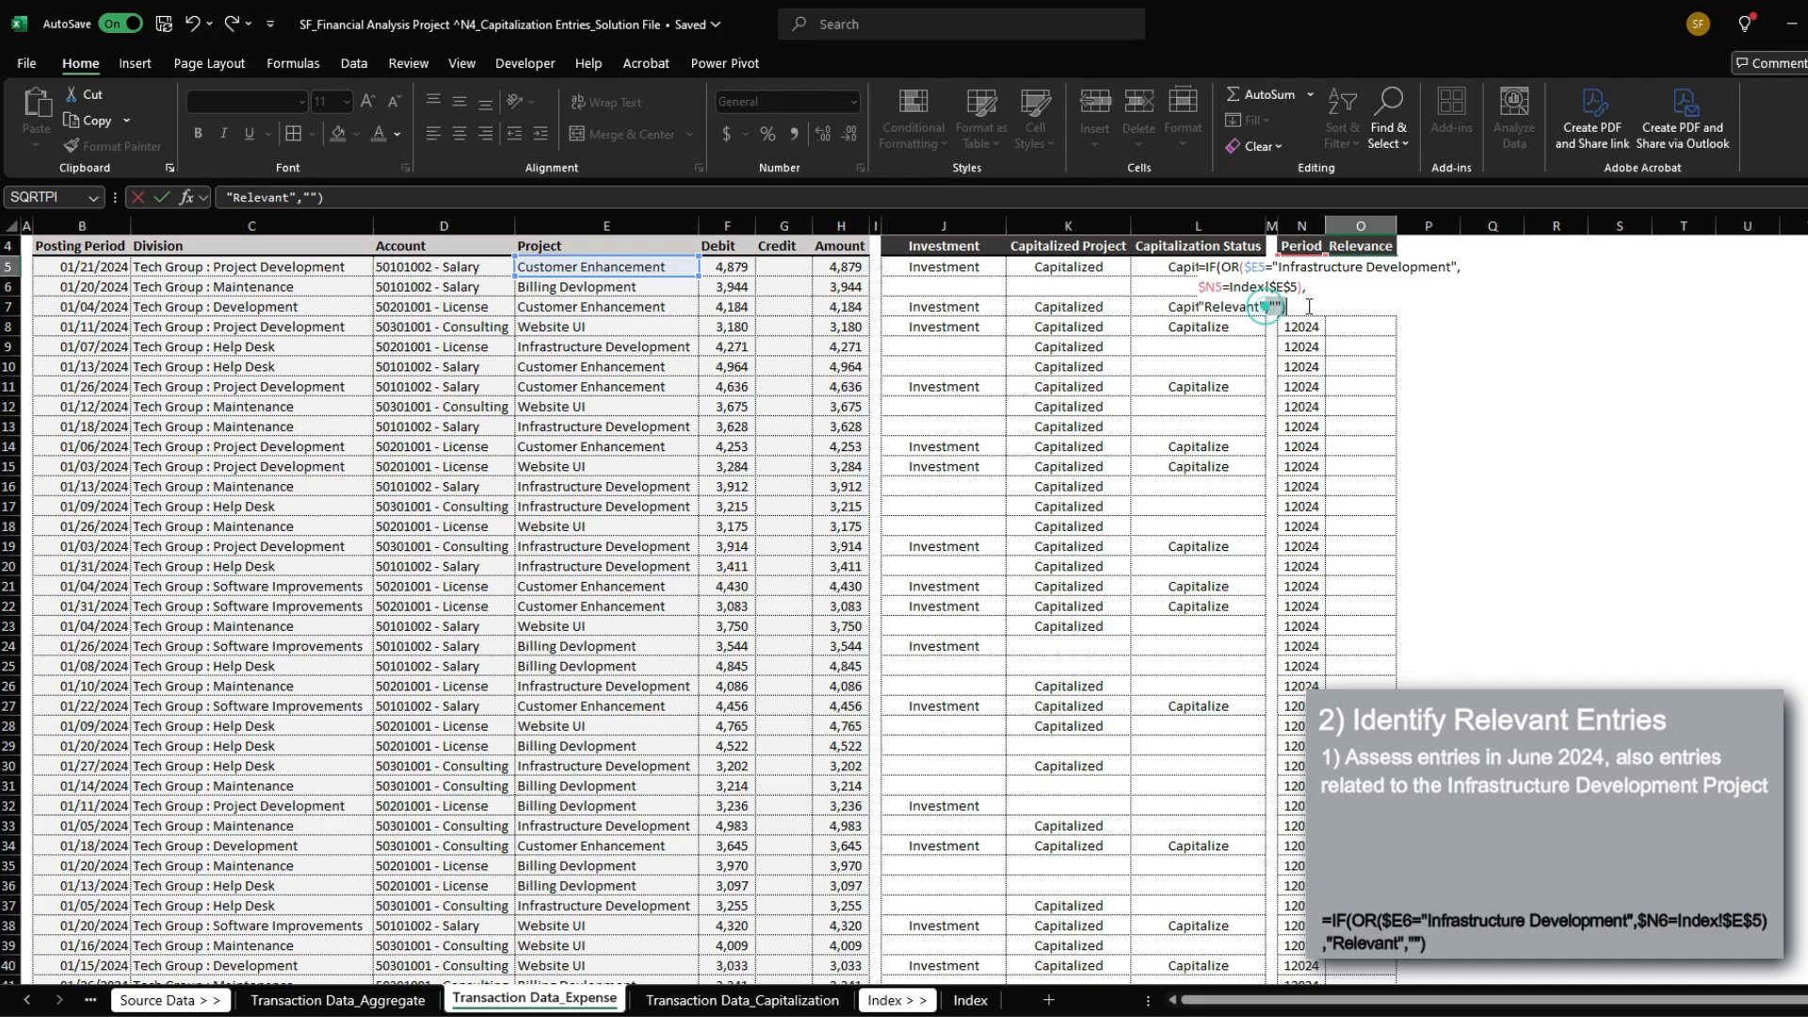
pyautogui.press('Return')
# Step: Copy the revised O5 formula down the Relevance column to the last transaction row
pyautogui.press('Up')
pyautogui.hotkey('ctrl', 'c')
pyautogui.press('Left')
pyautogui.hotkey('ctrl', 'Down')
pyautogui.press('Right')
pyautogui.hotkey('ctrl', 'shift', 'Up')
pyautogui.hotkey('ctrl', 'v')
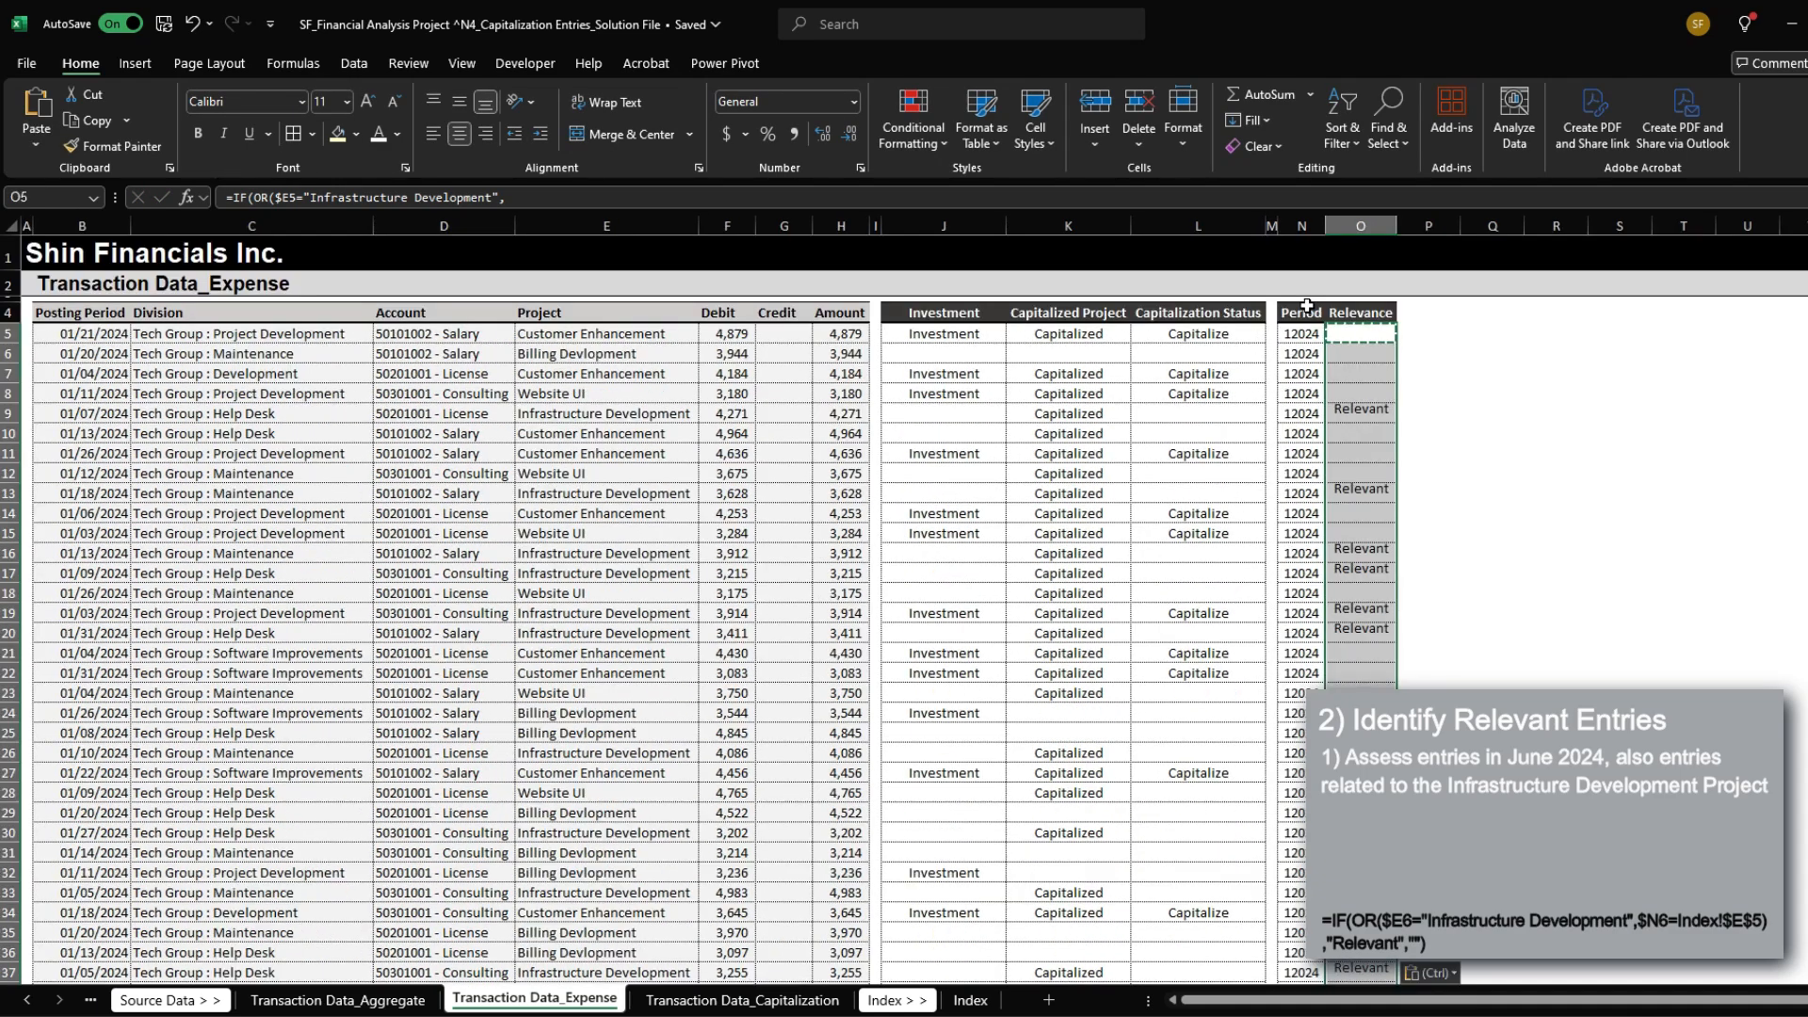
pyautogui.press('Up')
pyautogui.press('Down')
pyautogui.press('Escape')
# Step: Review the Capitalization Status column and the Relevance column as the two criteria for capitalization entries
pyautogui.press('Up')
pyautogui.press('Left')
pyautogui.press('Left')
pyautogui.press('Left')
pyautogui.hotkey('ctrl', 'space')
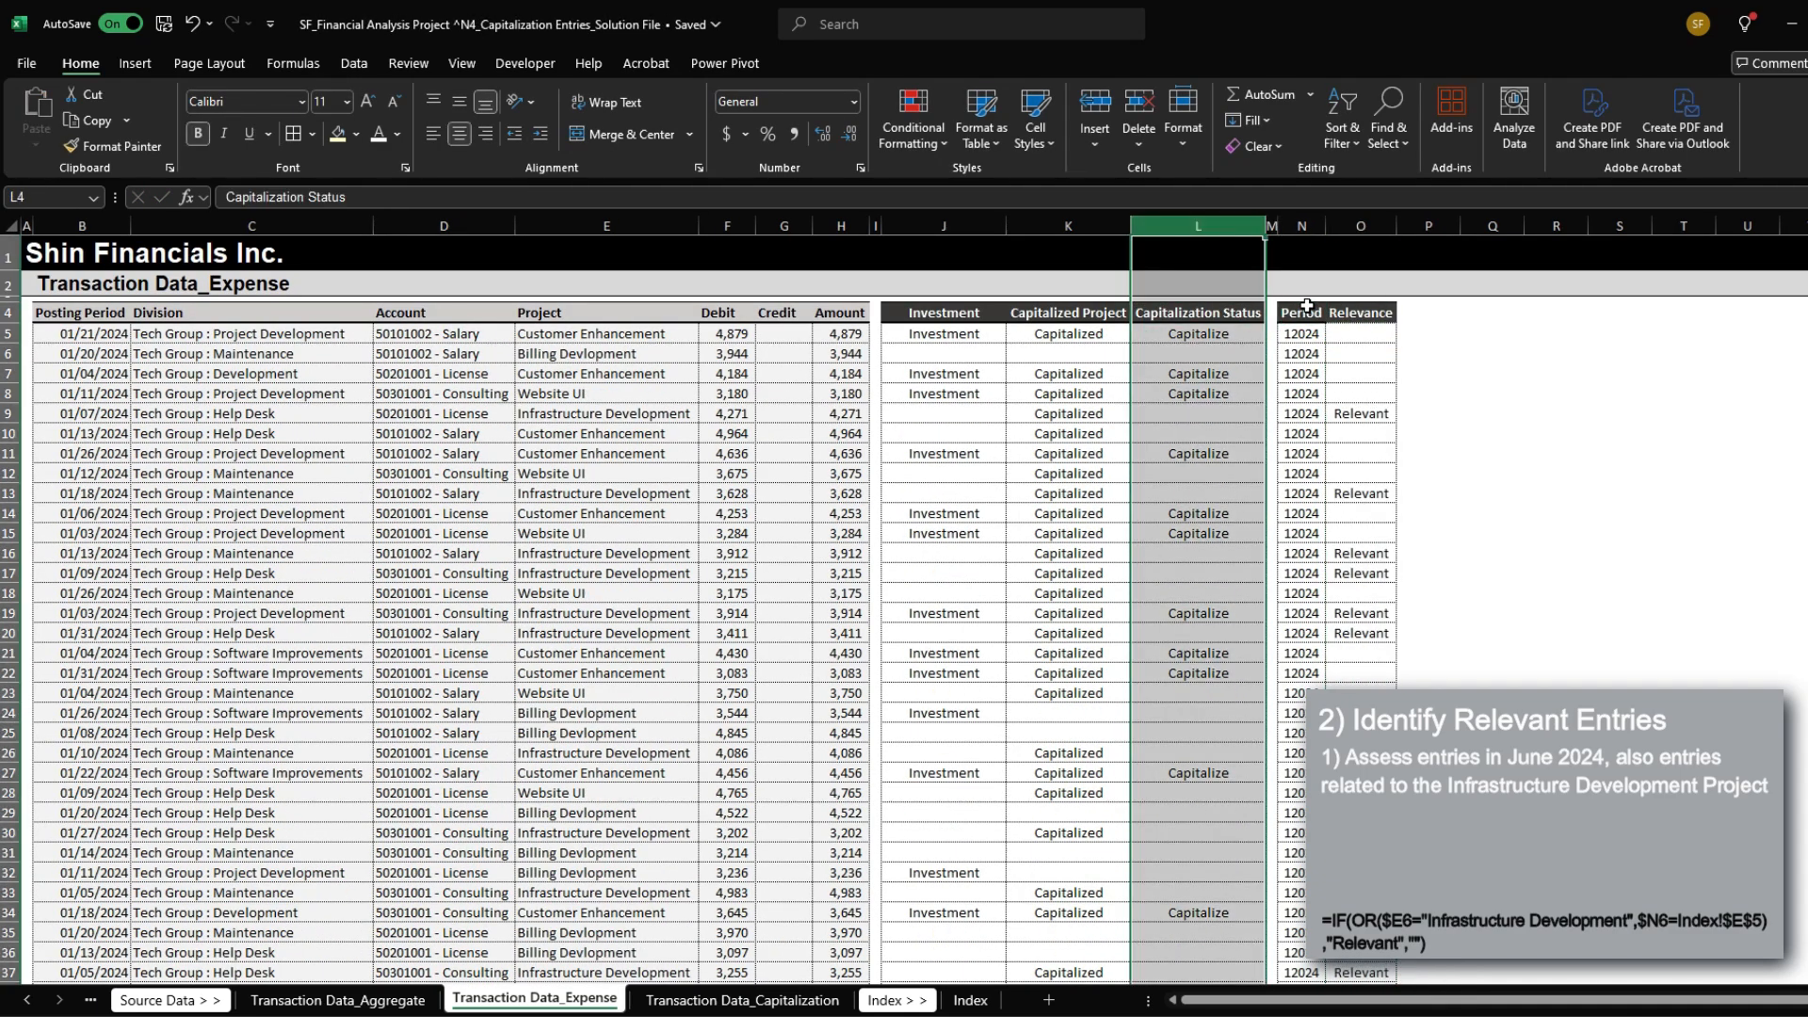
pyautogui.press('Up')
pyautogui.press('Down')
pyautogui.press('Down')
pyautogui.press('Up')
pyautogui.hotkey('ctrl', 'space')
pyautogui.press('Right')
pyautogui.press('Right')
pyautogui.press('Right')
pyautogui.hotkey('ctrl', 'space')
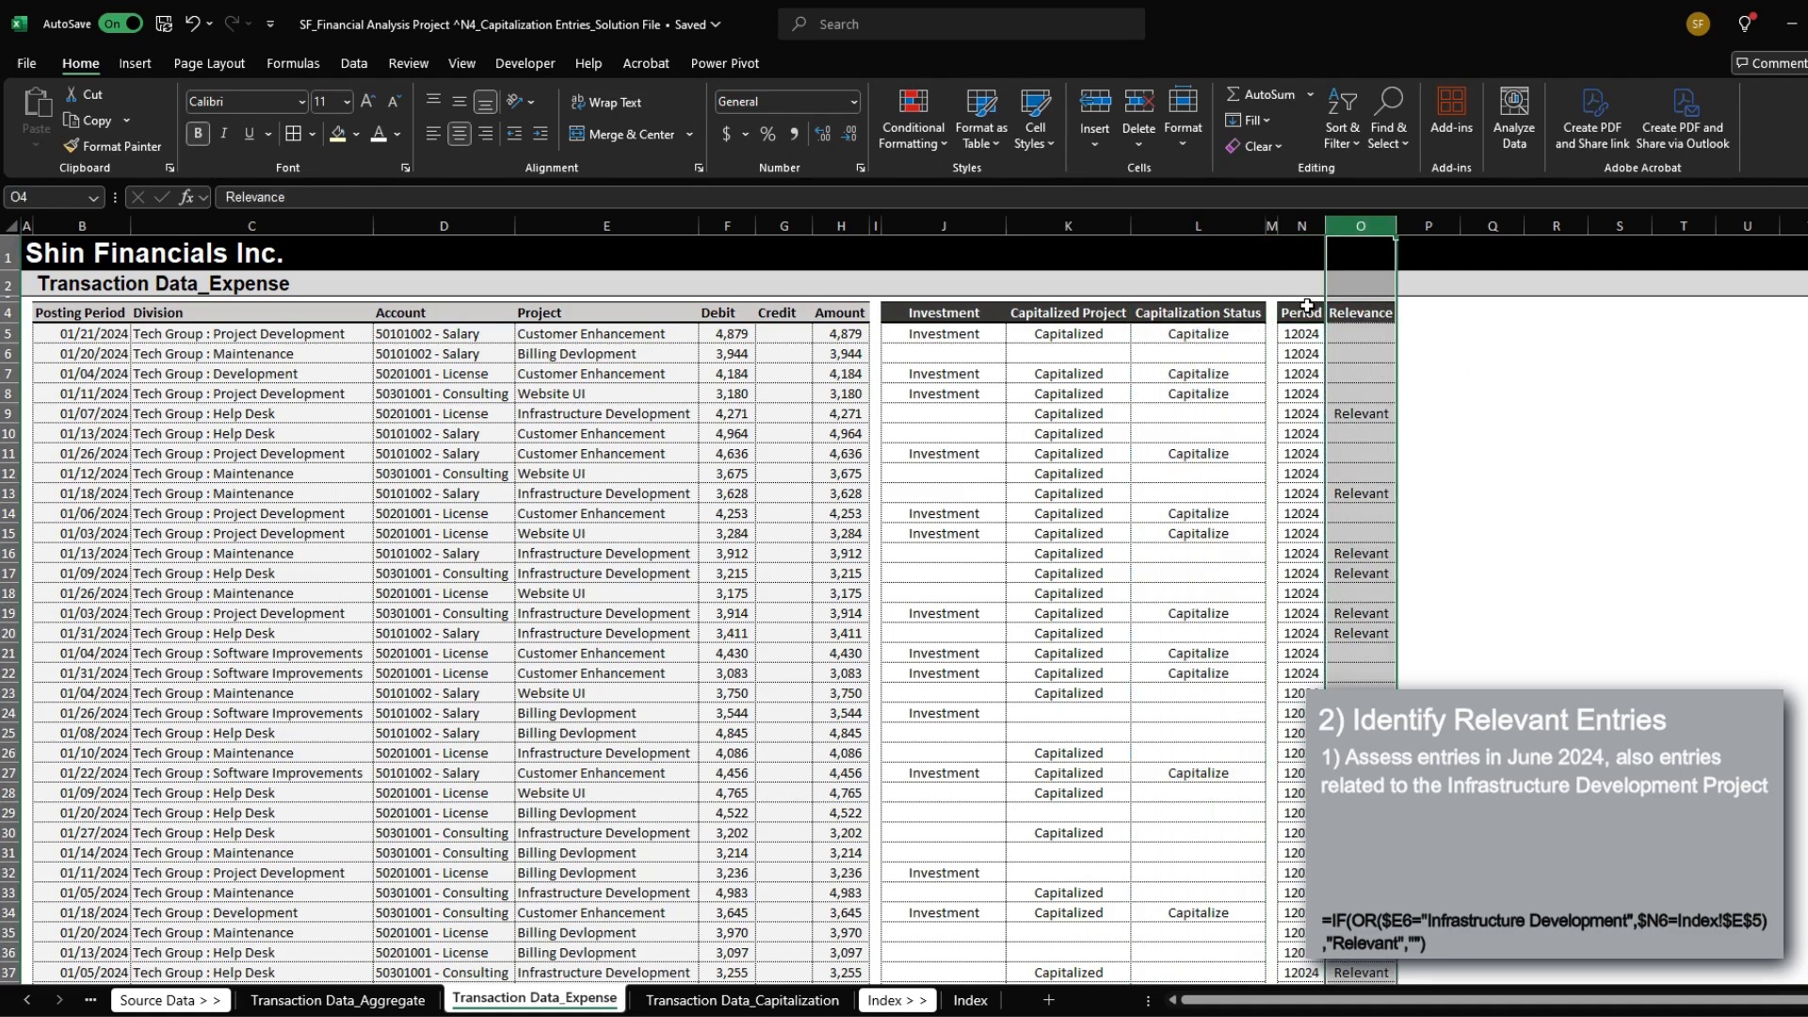
# Step: Copy the Relevance header from O4 to Q4 and set the spacer column P's width to 1
pyautogui.press('Down')
pyautogui.press('Up')
pyautogui.hotkey('ctrl', 'c')
pyautogui.press('Right')
pyautogui.press('Right')
pyautogui.hotkey('ctrl', 'v')
pyautogui.press('Left')
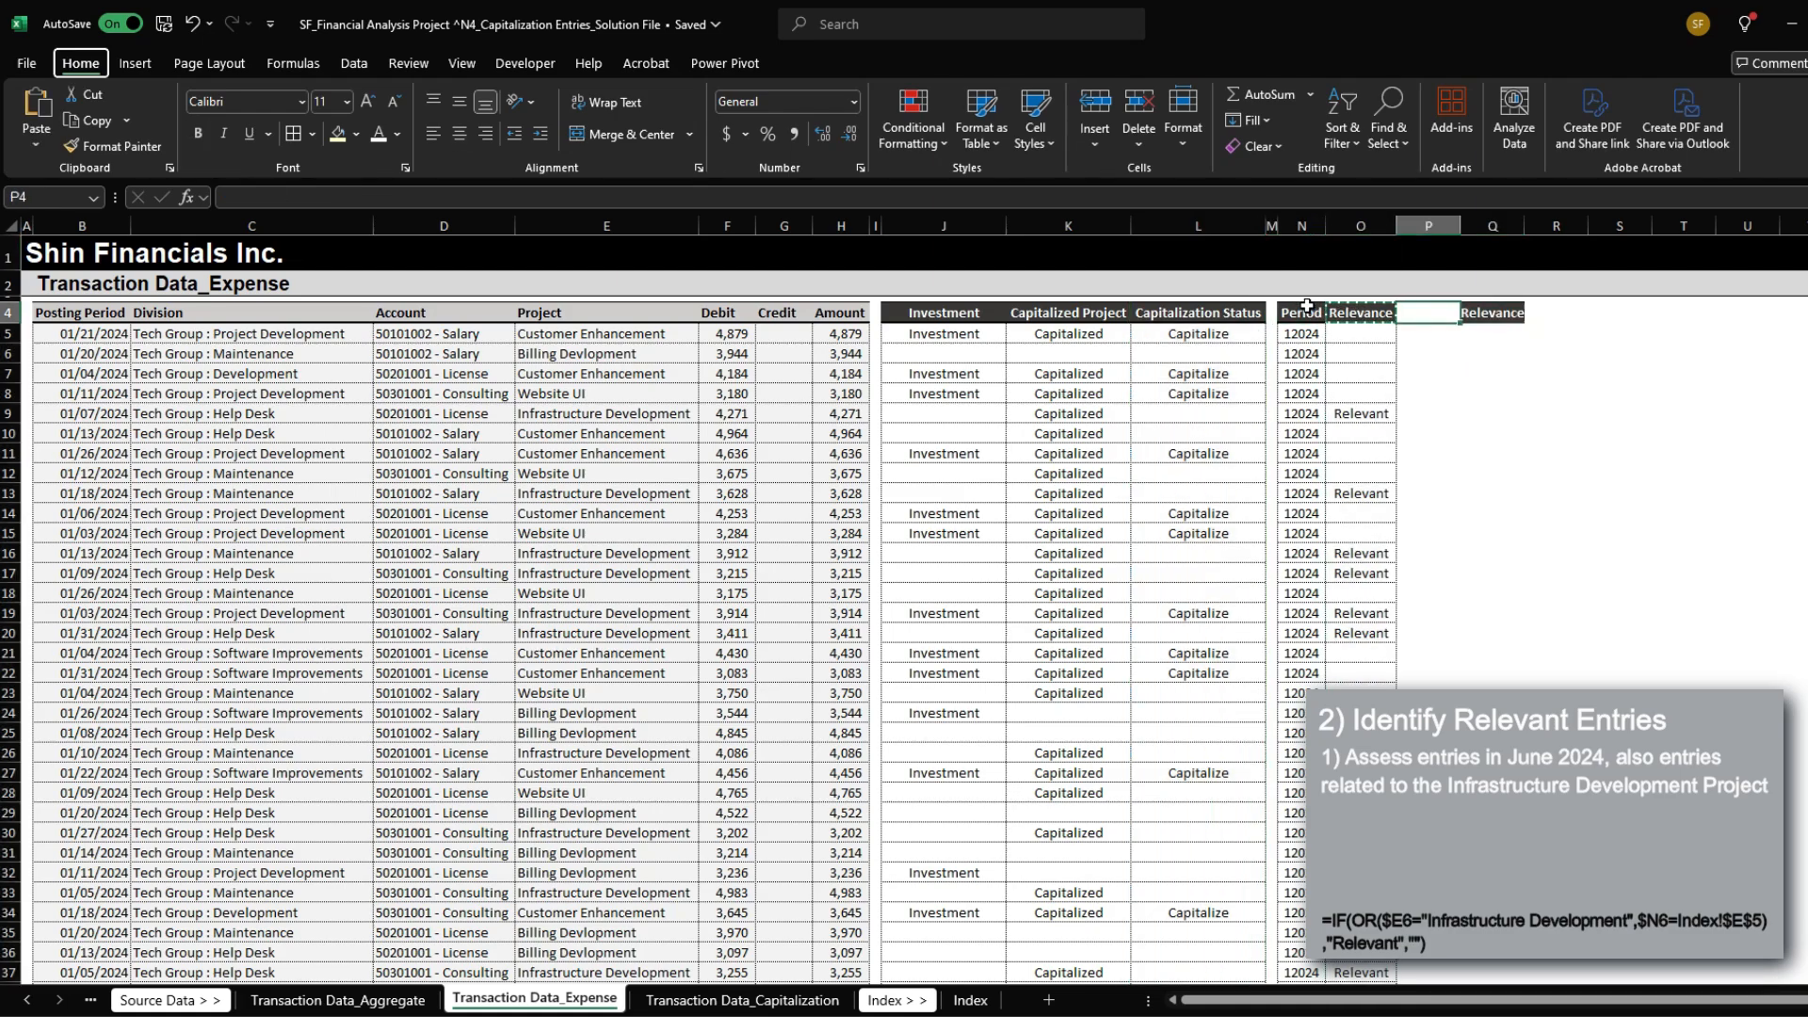
pyautogui.write('how1')
pyautogui.press('Return')
# Step: Rename the Q4 header as Finalized Capitalization and autofit column Q to its contents
pyautogui.press('Left')
pyautogui.press('Left')
pyautogui.press('Left')
pyautogui.press('Left')
pyautogui.press('Right')
pyautogui.press('Right')
pyautogui.press('Right')
pyautogui.press('Right')
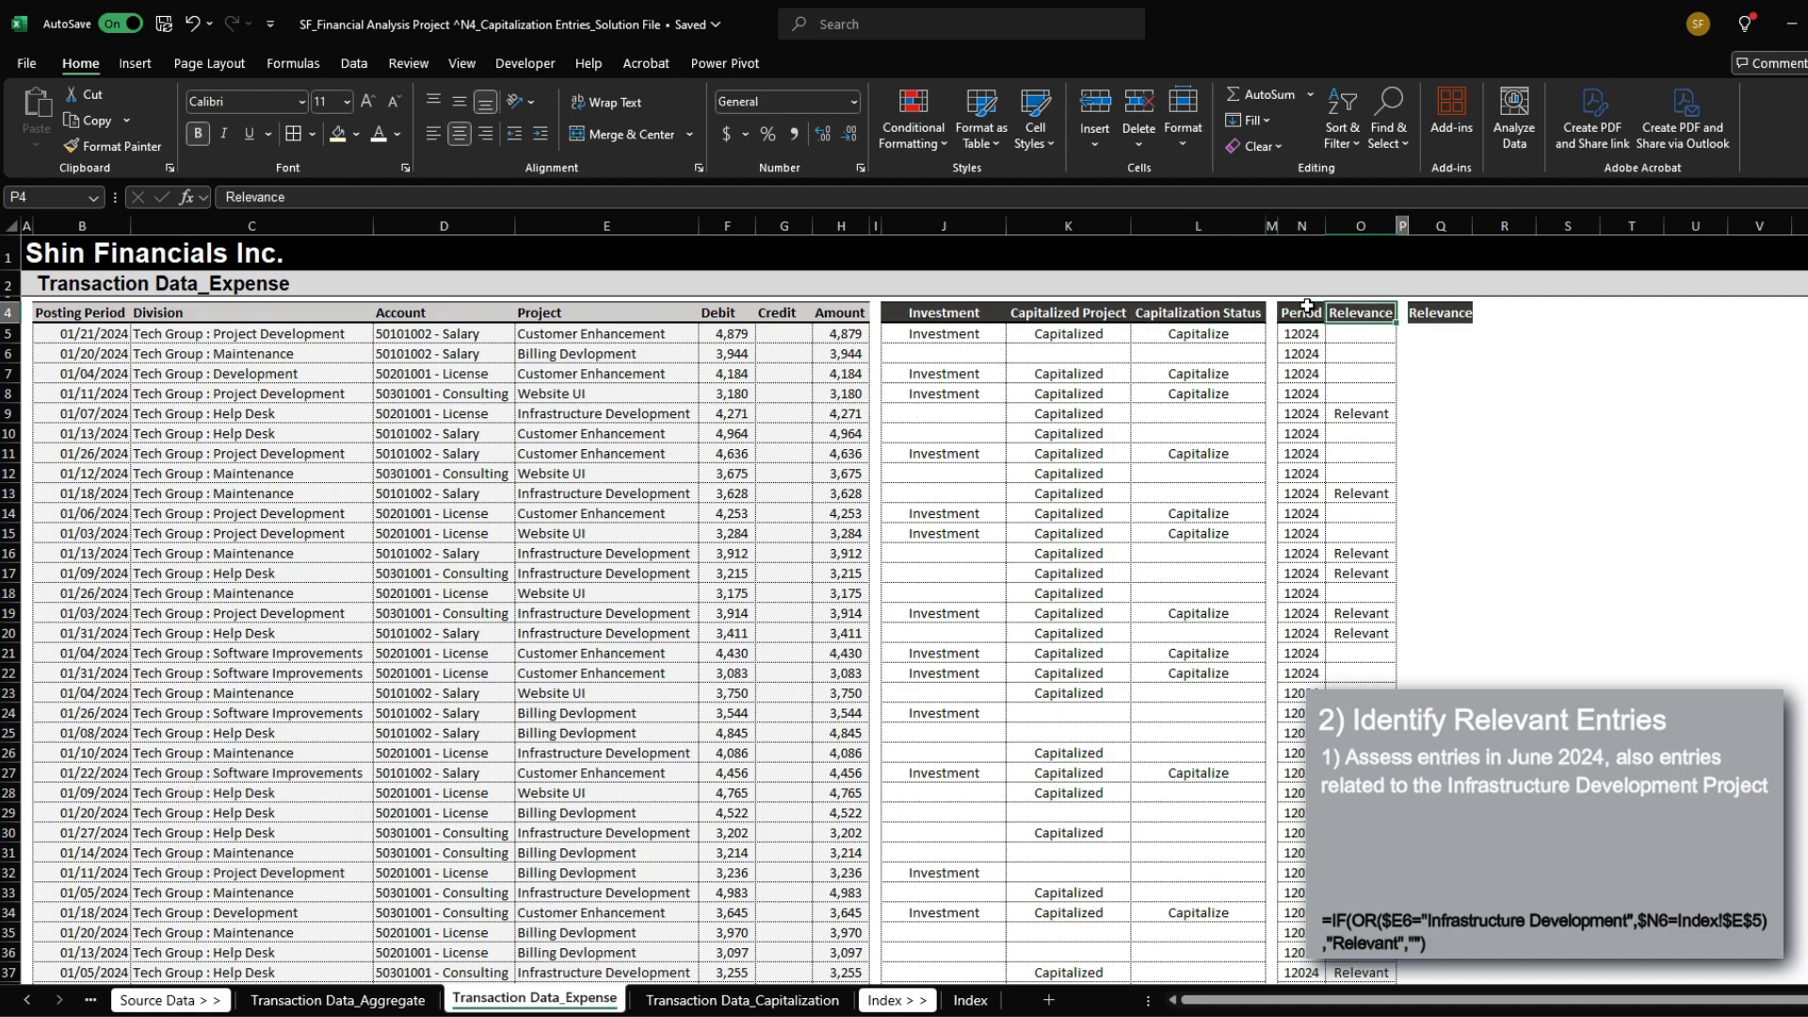
pyautogui.press('Right')
pyautogui.write('Finalized Capitali')
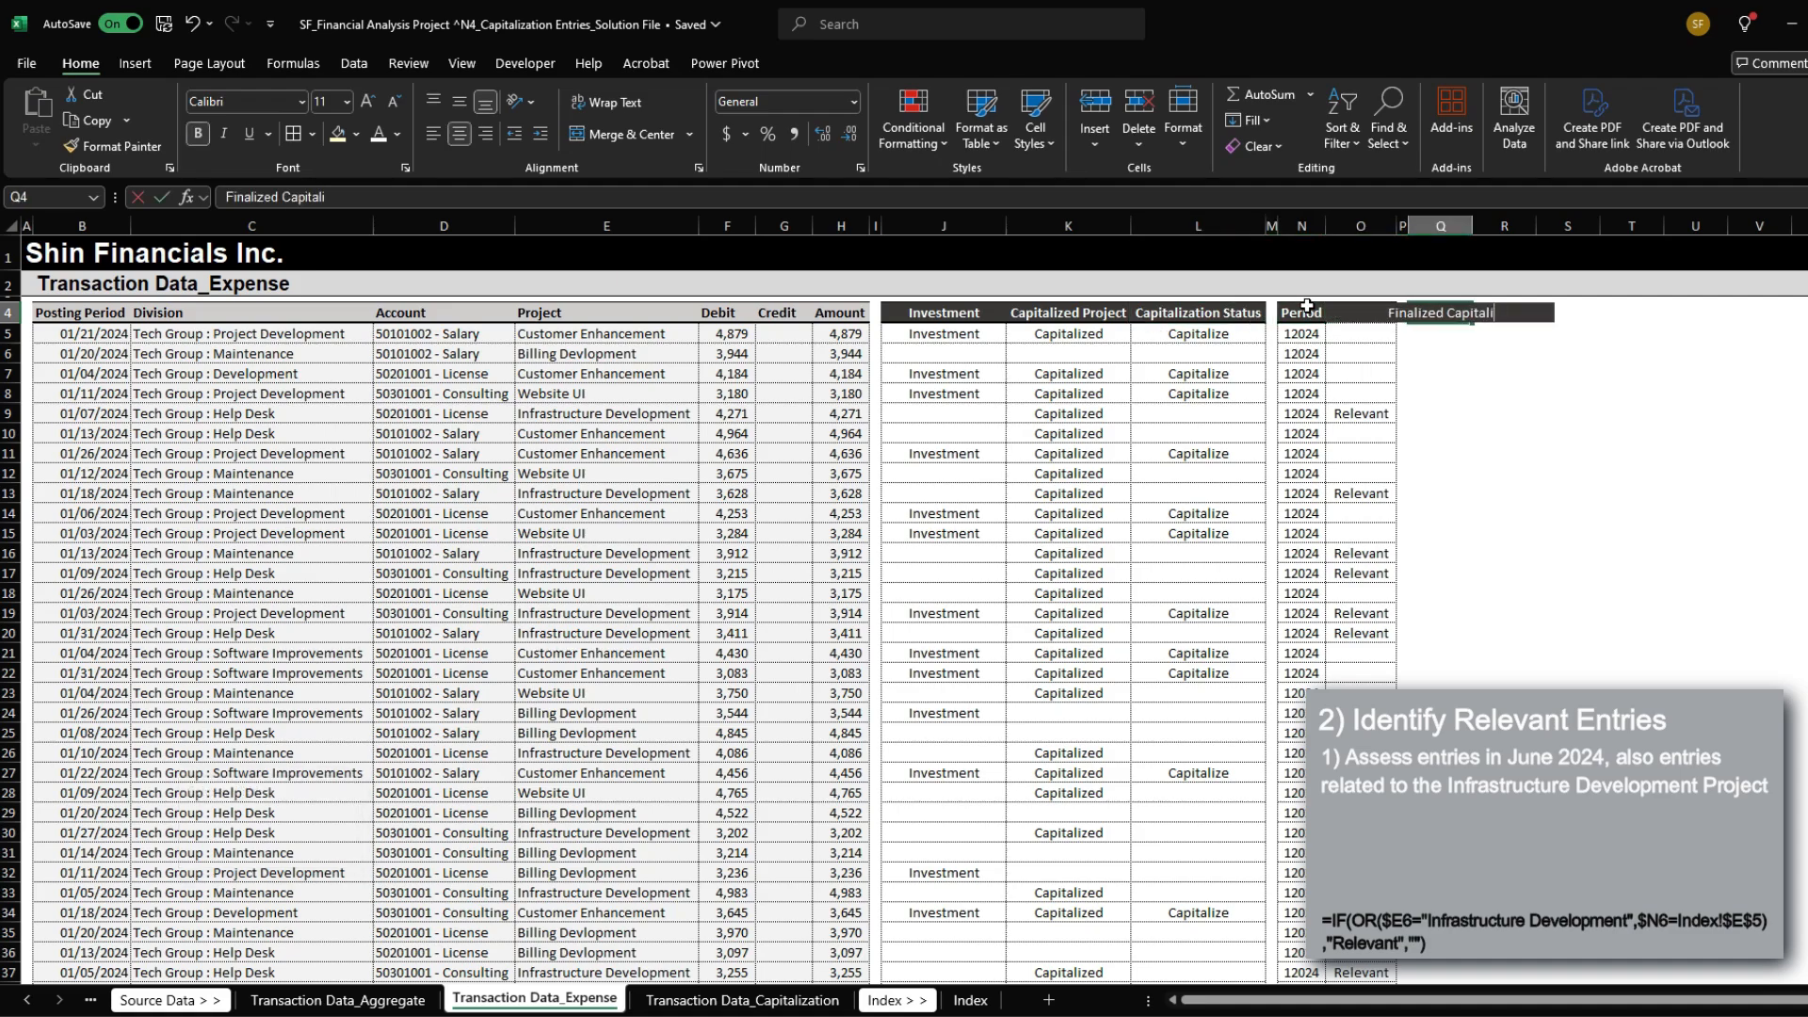
pyautogui.hotkey('ctrl', 'Return')
pyautogui.hotkey('ctrl', 'space')
pyautogui.write('hoi')
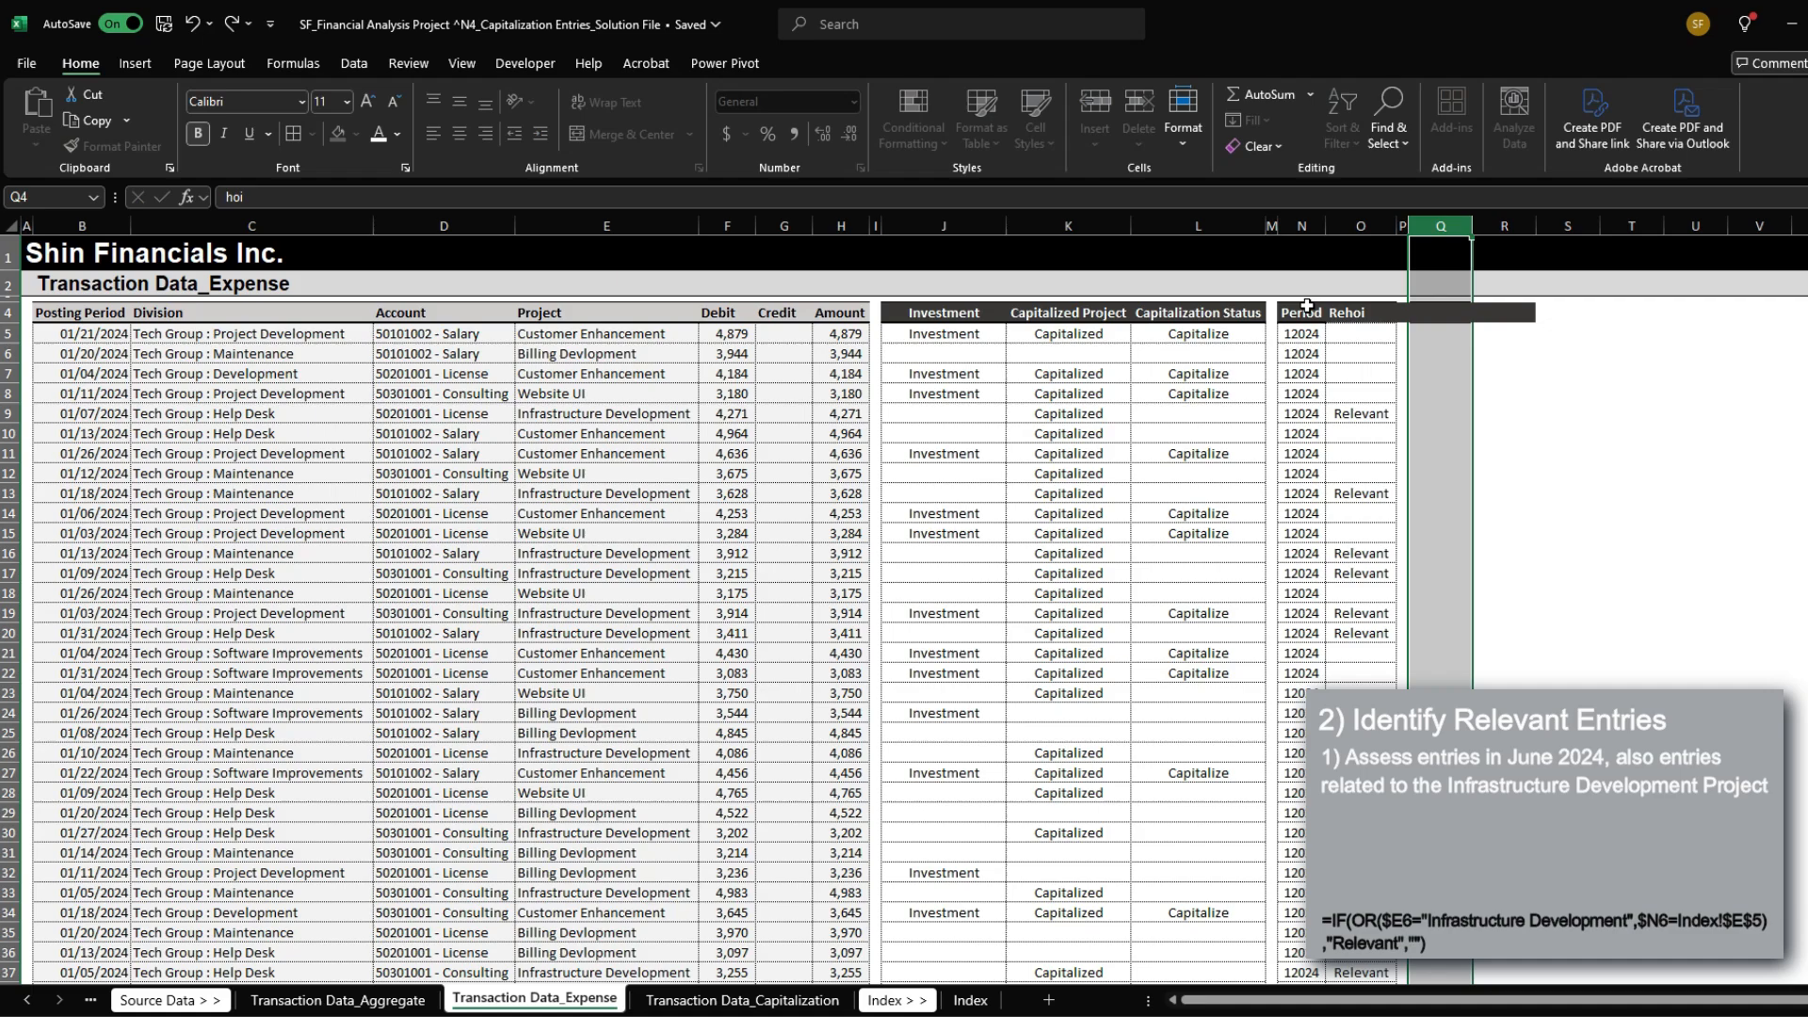
pyautogui.press('Escape')
pyautogui.hotkey('alt', 'h')
pyautogui.press('o')
pyautogui.press('i')
# Step: Copy the first Relevance cell, O5, into Q5 under the Finalized Capitalization header
pyautogui.press('Down')
pyautogui.press('Left')
pyautogui.press('Left')
pyautogui.hotkey('ctrl', 'c')
pyautogui.press('Right')
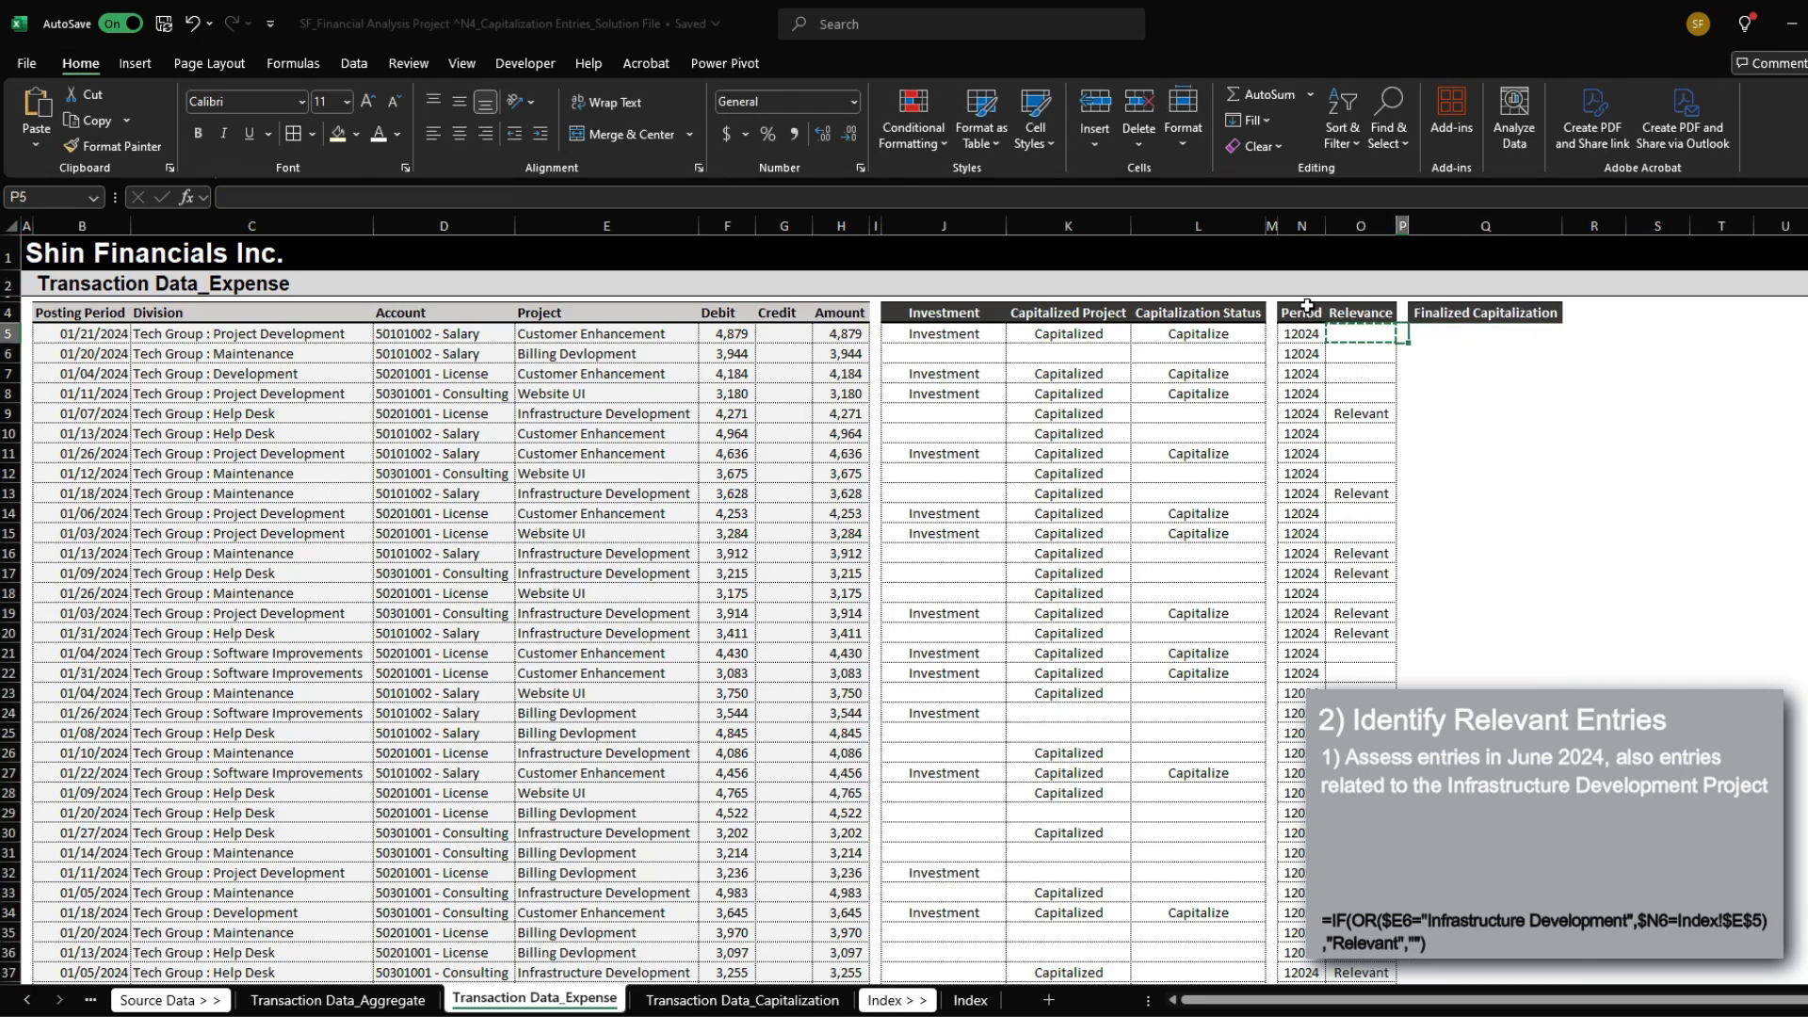
pyautogui.press('Right')
pyautogui.write('=IF(OR($E5="Infrastructure Development",')
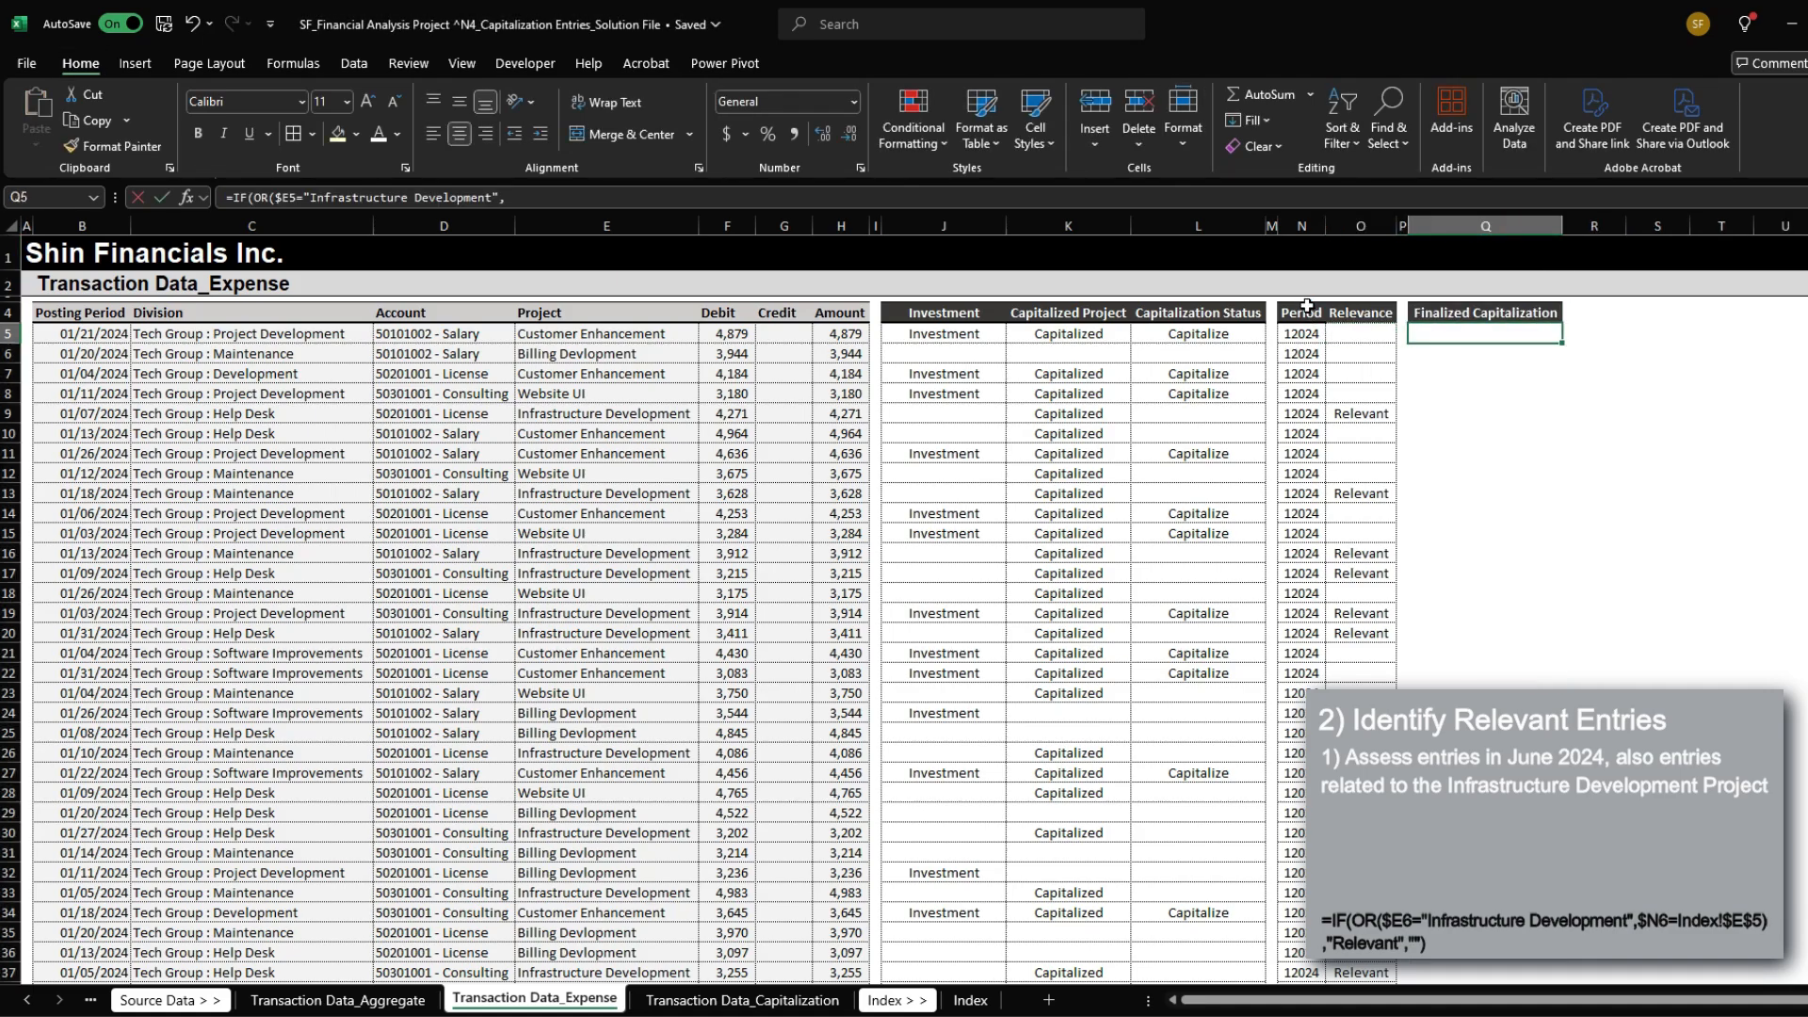
# Step: Replace the Q5 formula with =IF(AND($L5="Capitalize",$O5="Relevant"),"Capitalize","")
pyautogui.write('=IF(AND(')
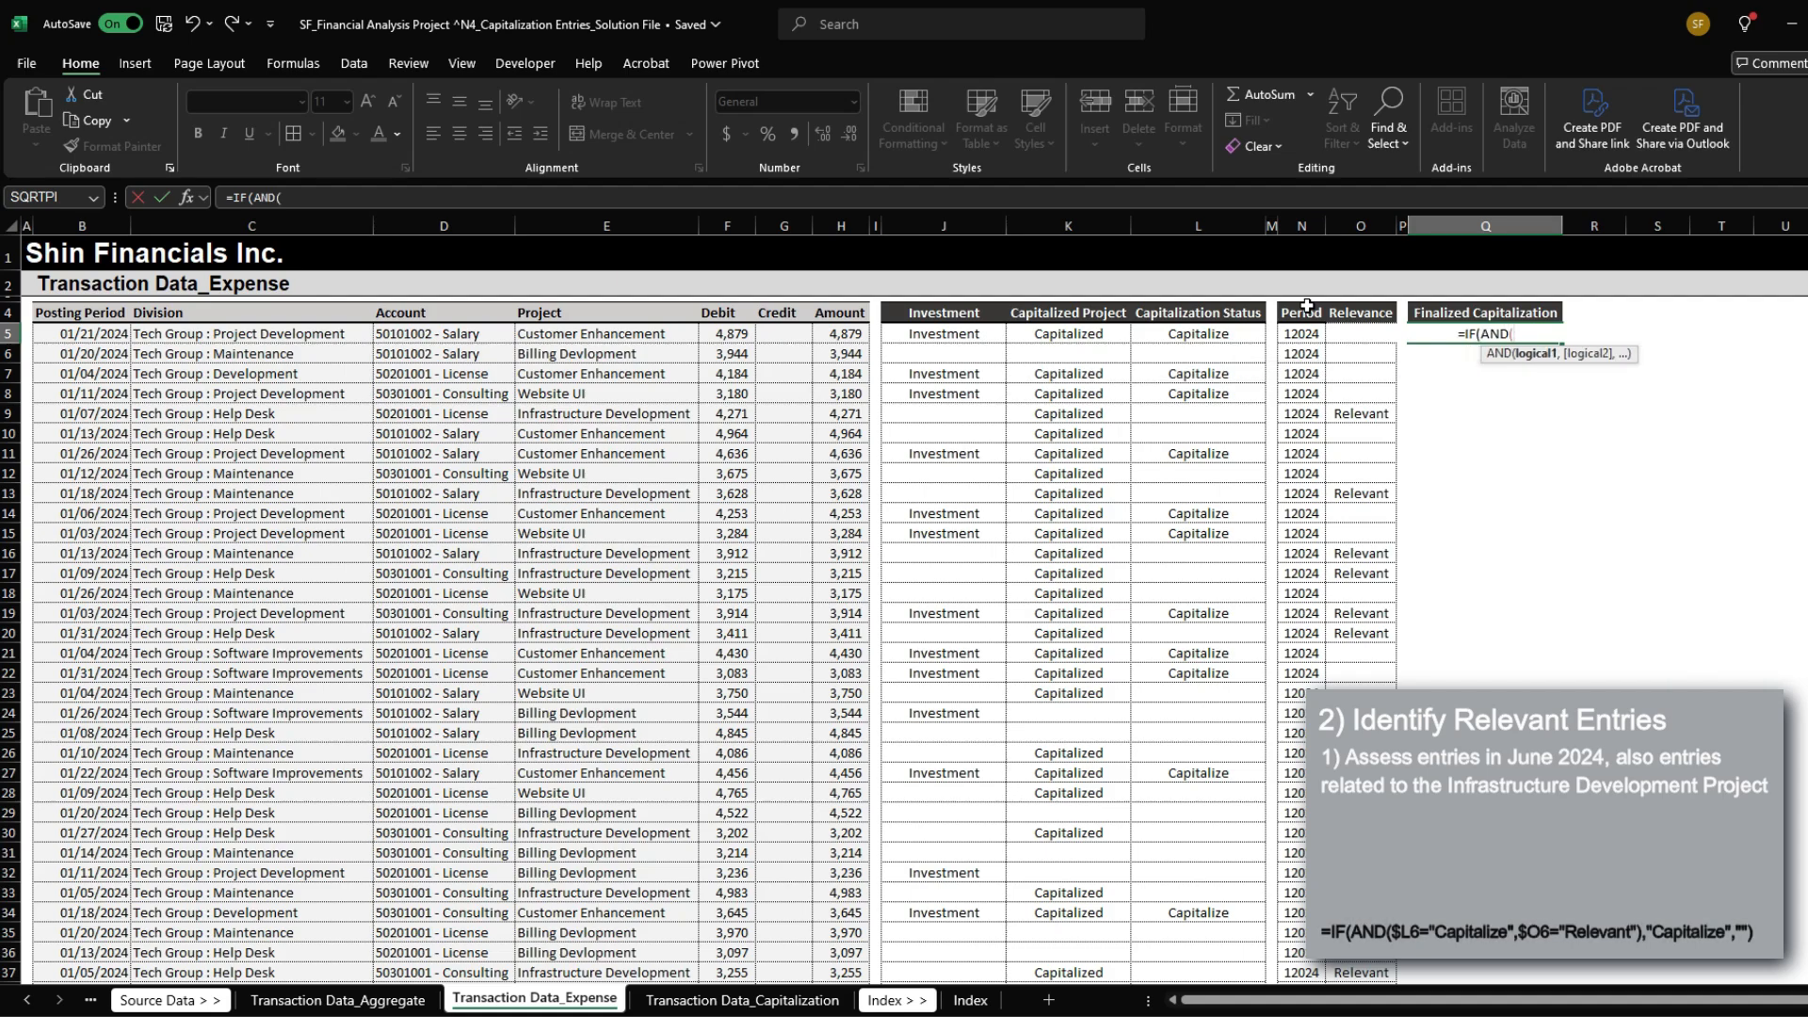
pyautogui.press('Left')
pyautogui.press('Left')
pyautogui.press('Left')
pyautogui.press('Left')
pyautogui.press('Left')
pyautogui.press('F4')
pyautogui.write('=:"')
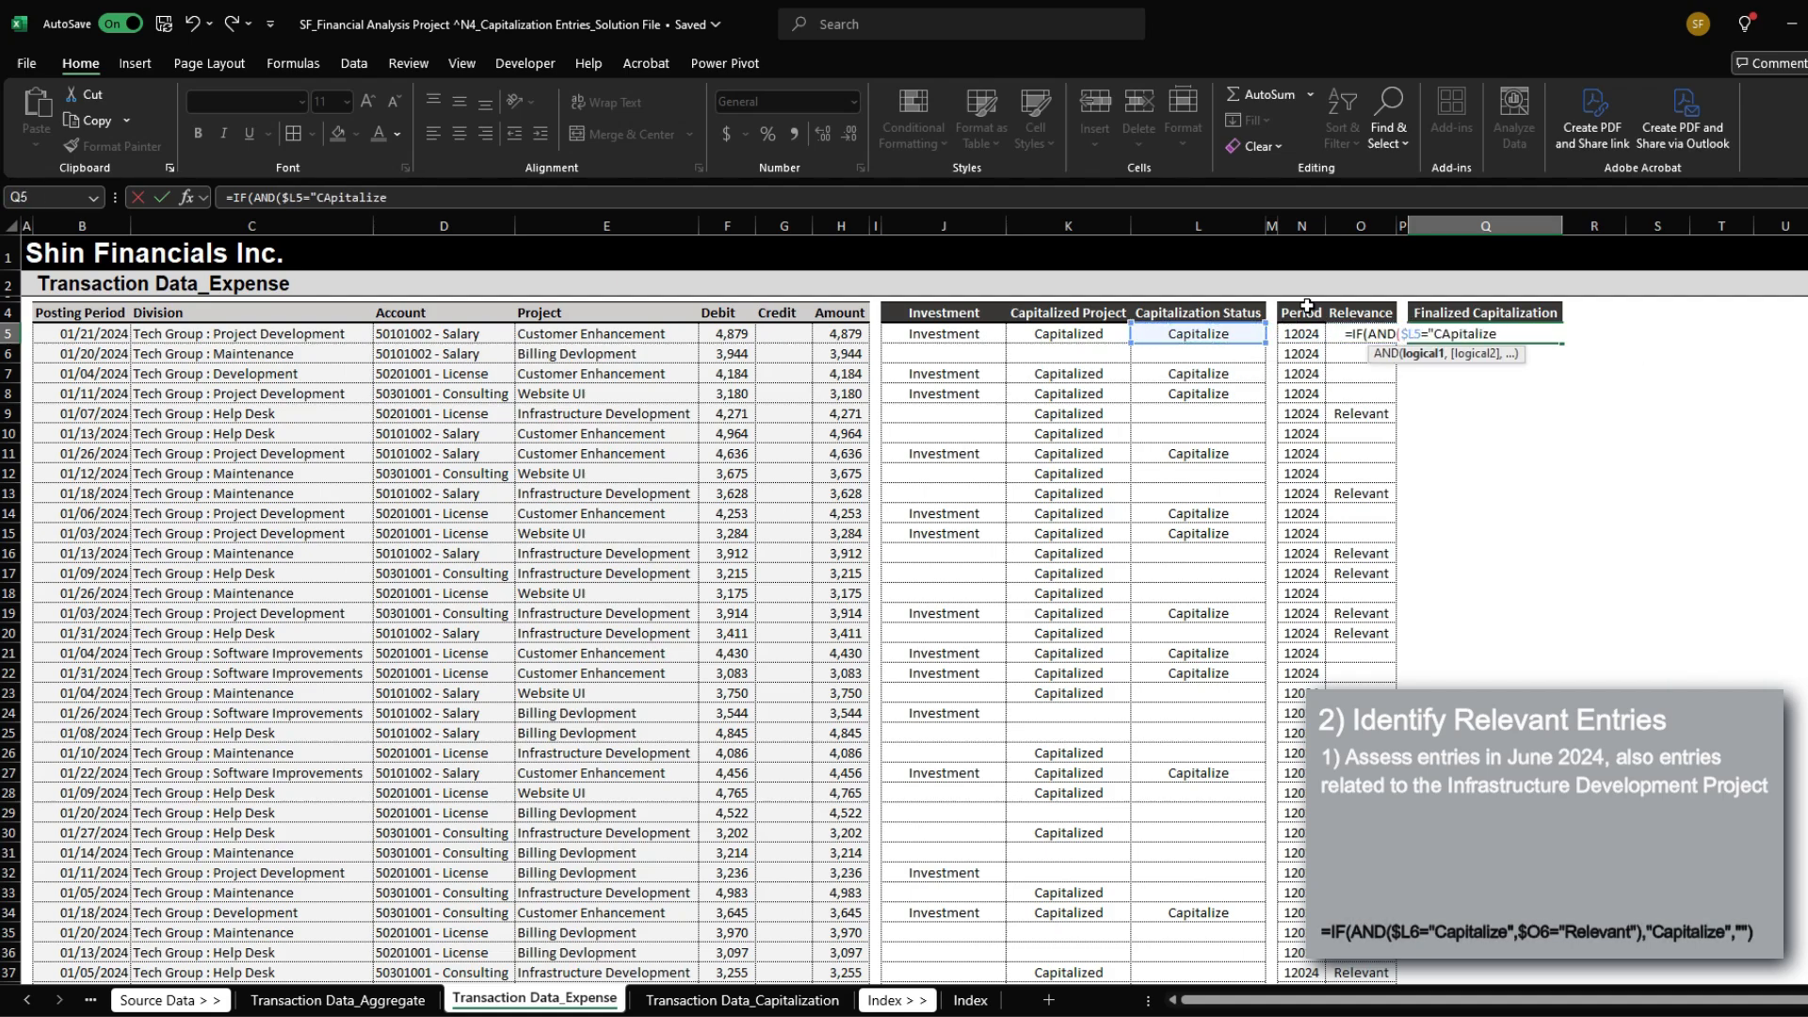
pyautogui.write('",')
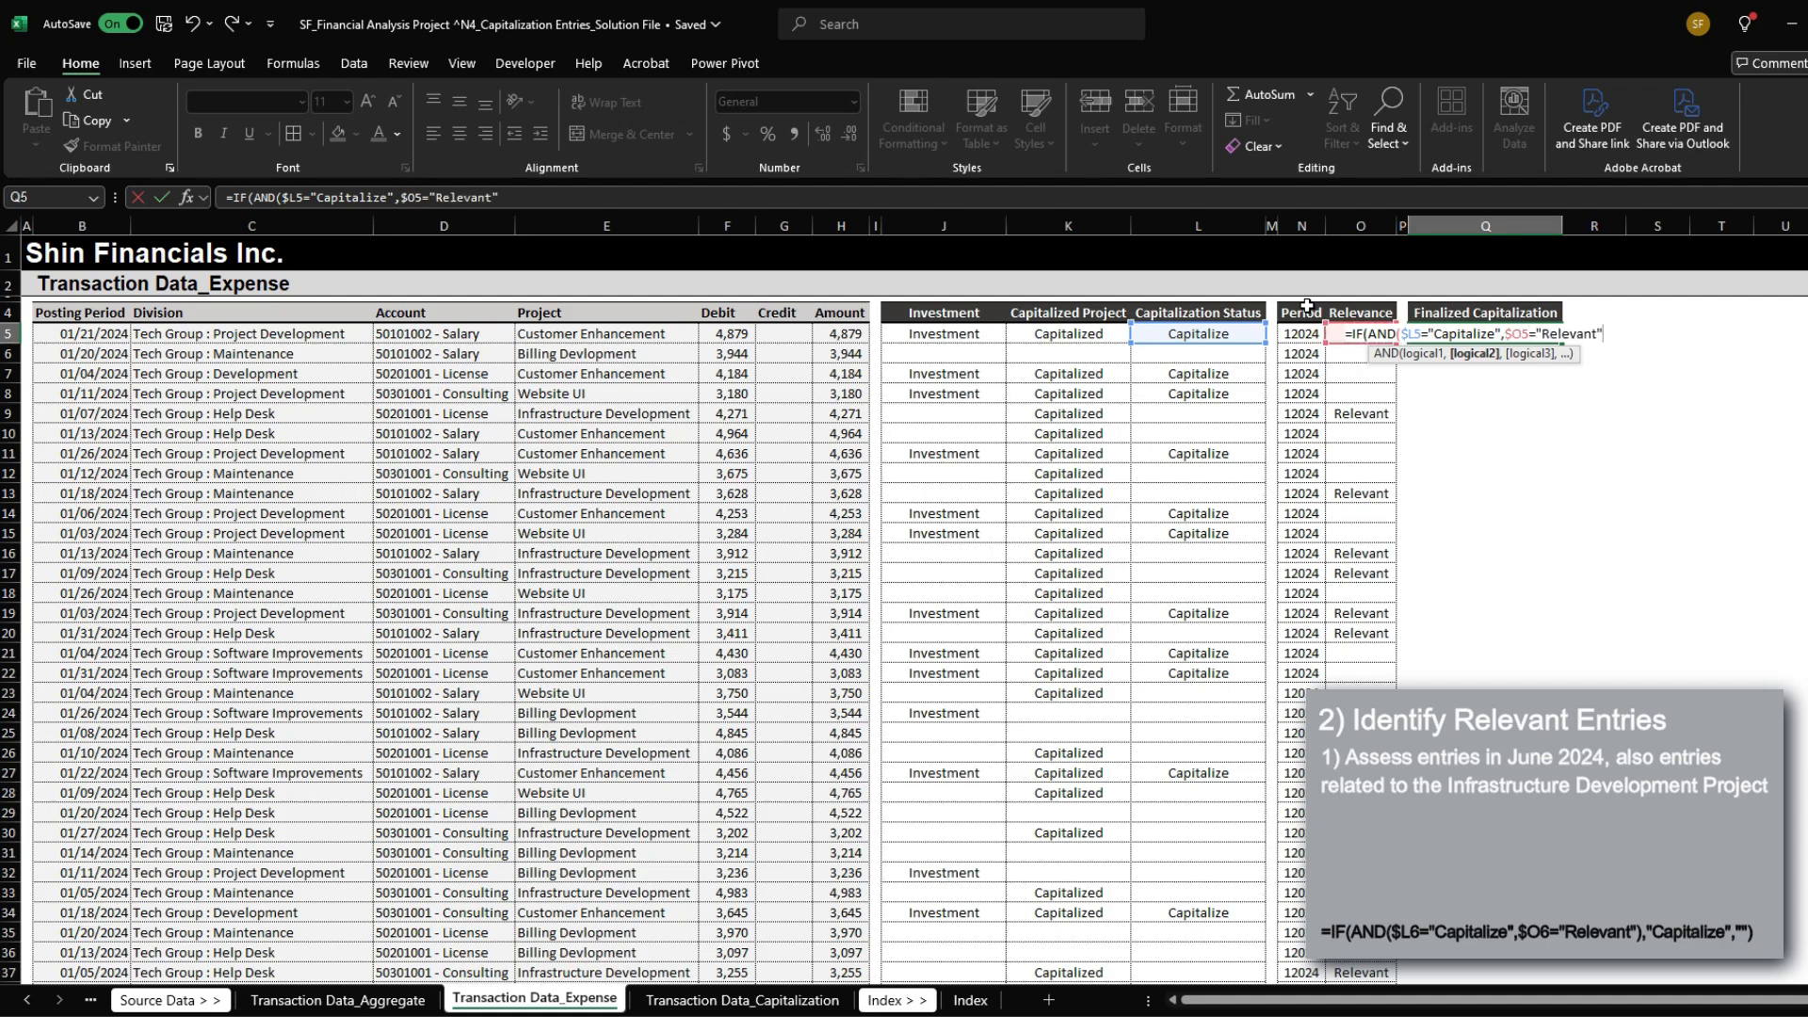
pyautogui.write('),"Capitalize')
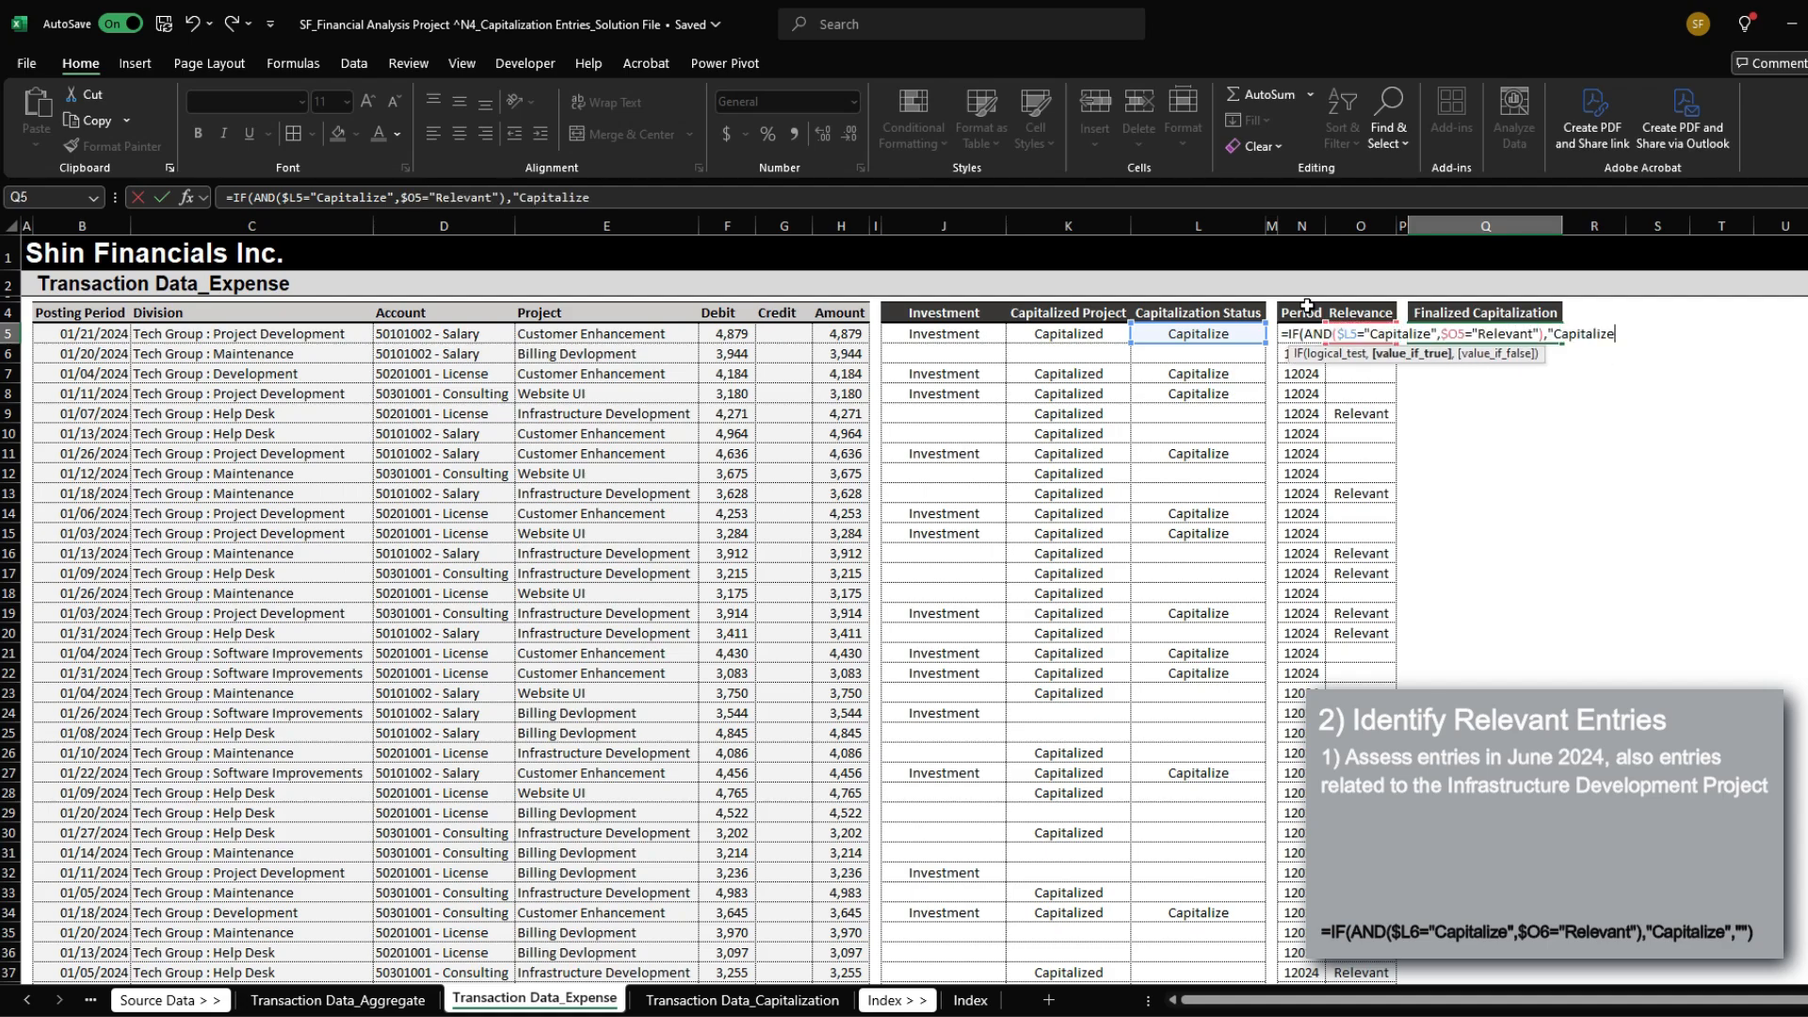
pyautogui.write(')')
pyautogui.press('Return')
# Step: Copy the Q5 formula down the Finalized Capitalization column to the last transaction row
pyautogui.press('Up')
pyautogui.hotkey('ctrl', 'c')
pyautogui.press('Left')
pyautogui.press('Left')
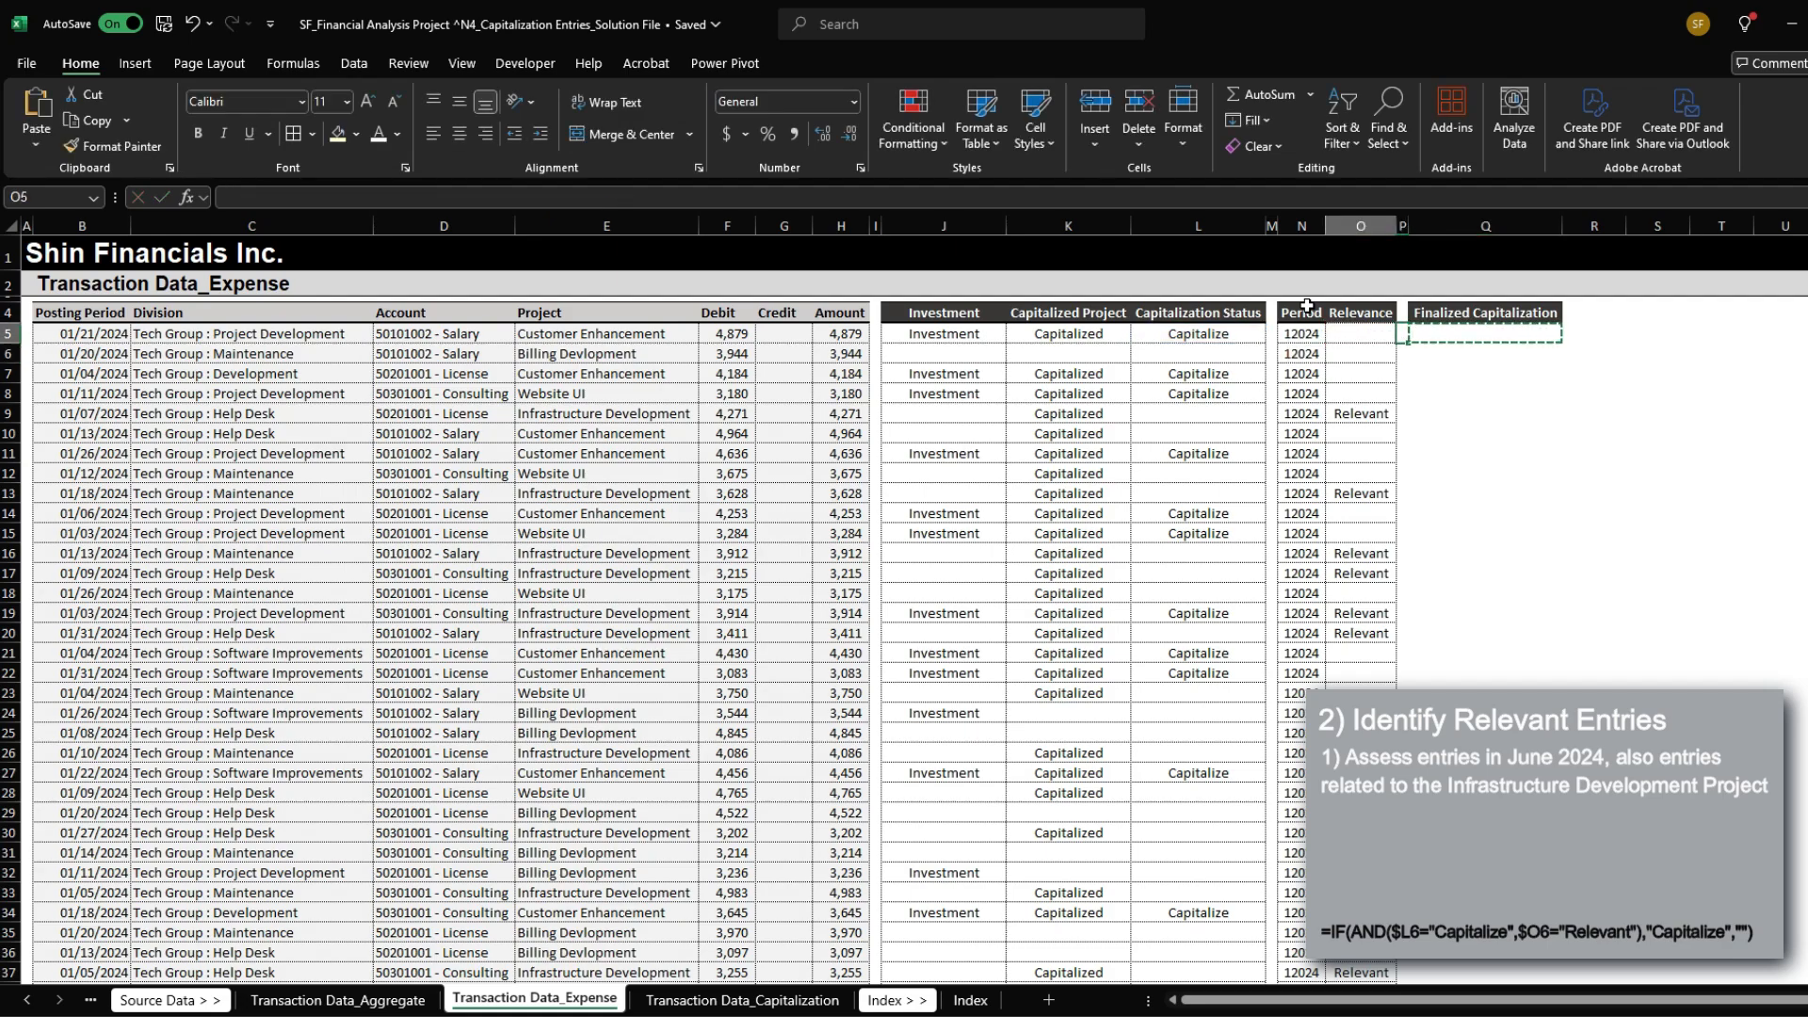
pyautogui.hotkey('ctrl', 'Down')
pyautogui.press('Right')
pyautogui.press('Right')
pyautogui.hotkey('ctrl', 'shift', 'Up')
pyautogui.hotkey('ctrl', 'v')
pyautogui.hotkey('ctrl', 'Up')
pyautogui.scroll(1, 1506, 537)
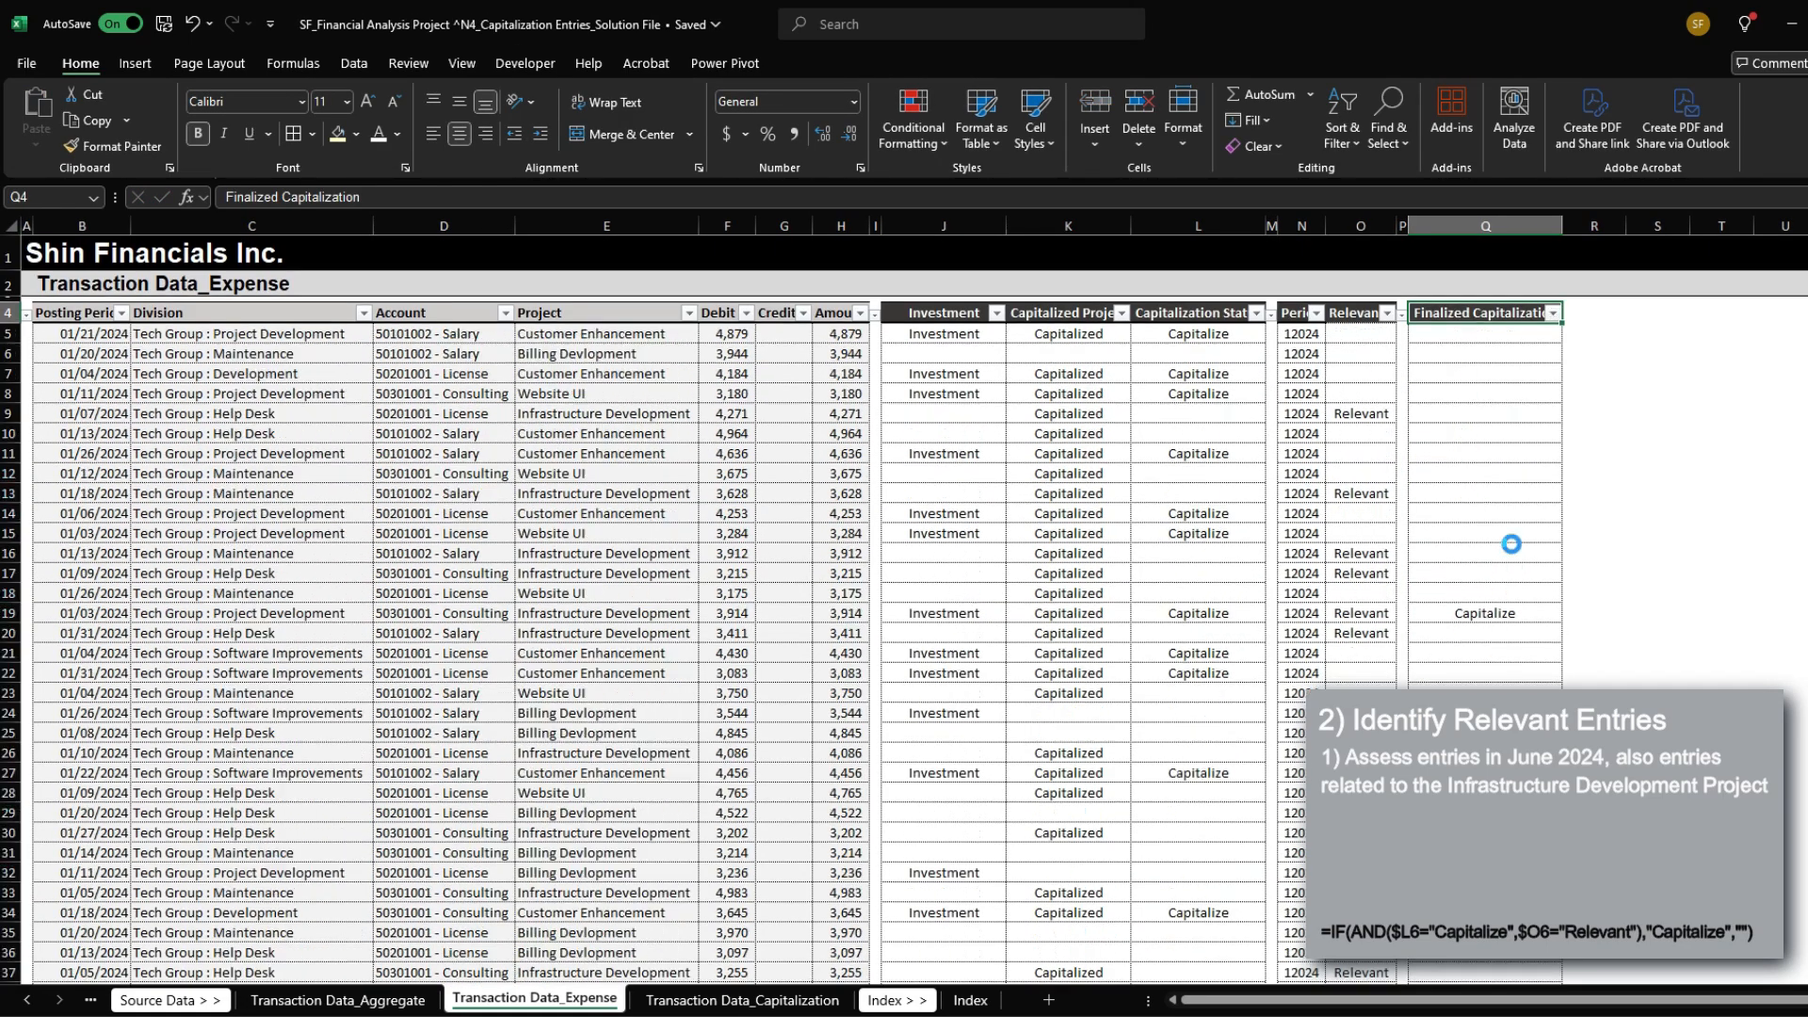
pyautogui.hscroll(3, 1512, 545)
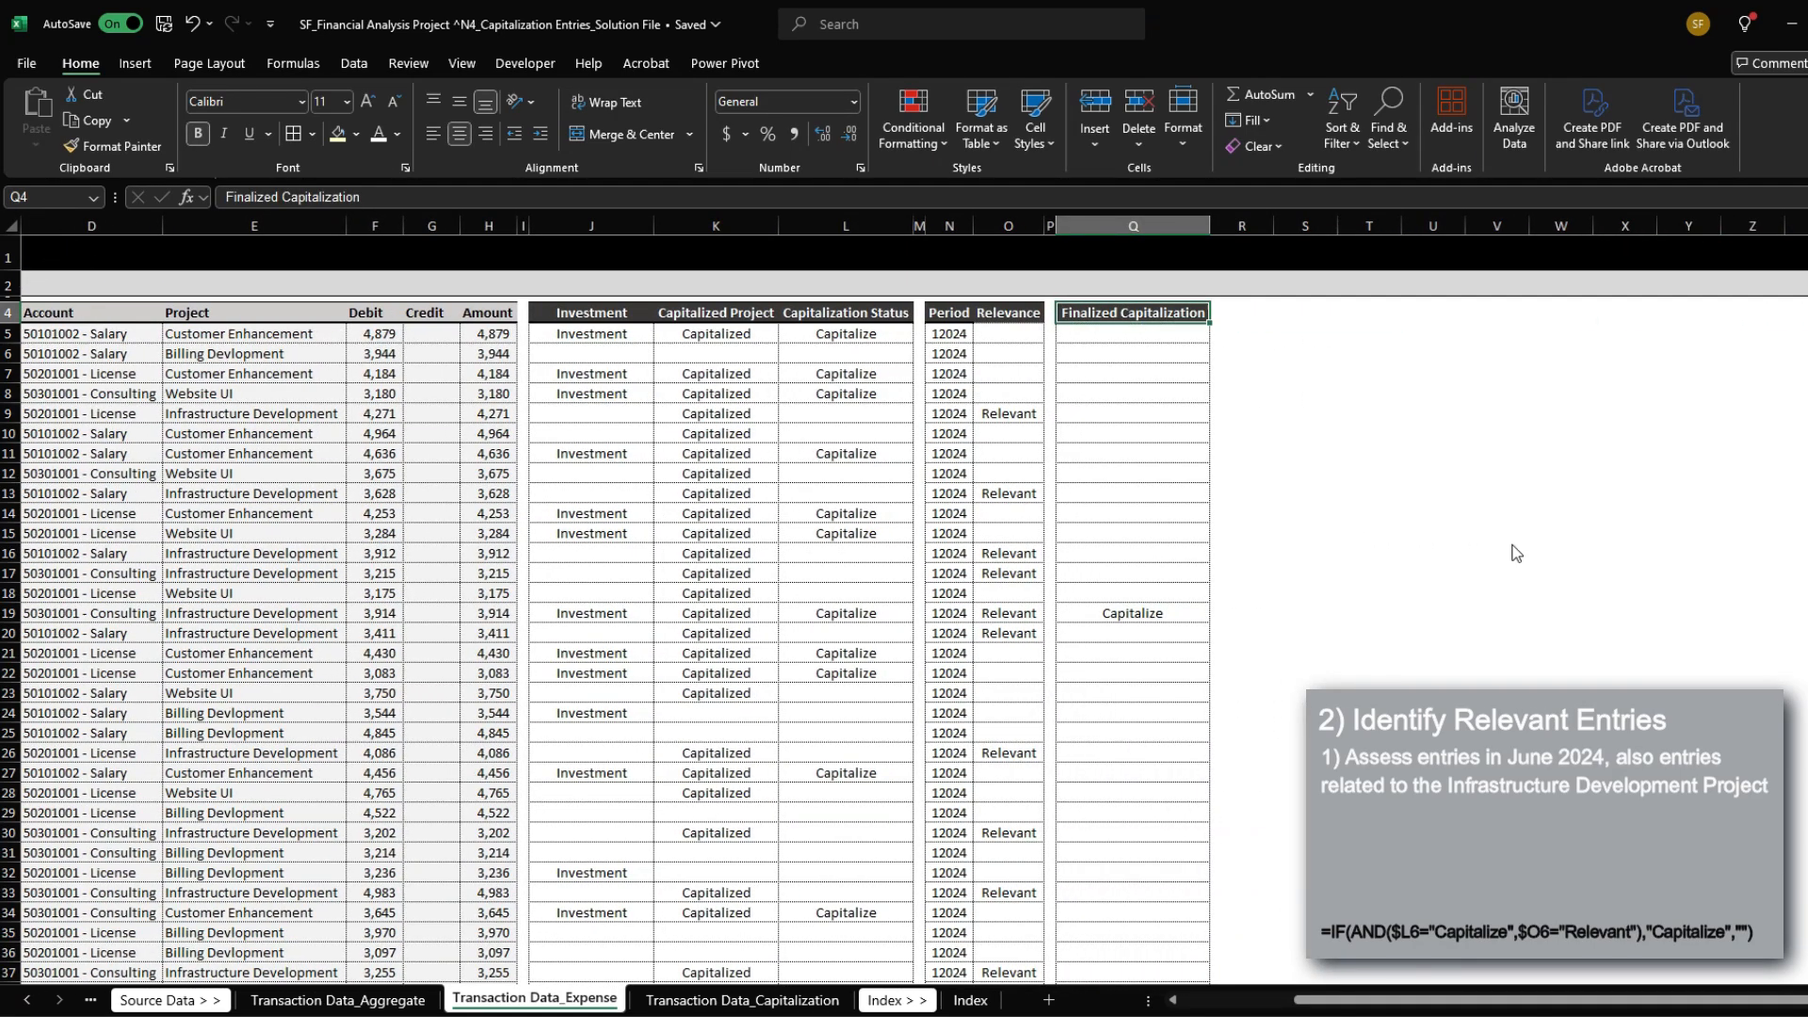
# Step: Insert a blank row above the header row of the expense transactions
pyautogui.press('h')
pyautogui.press('i')
pyautogui.press('r')
pyautogui.press('Down')
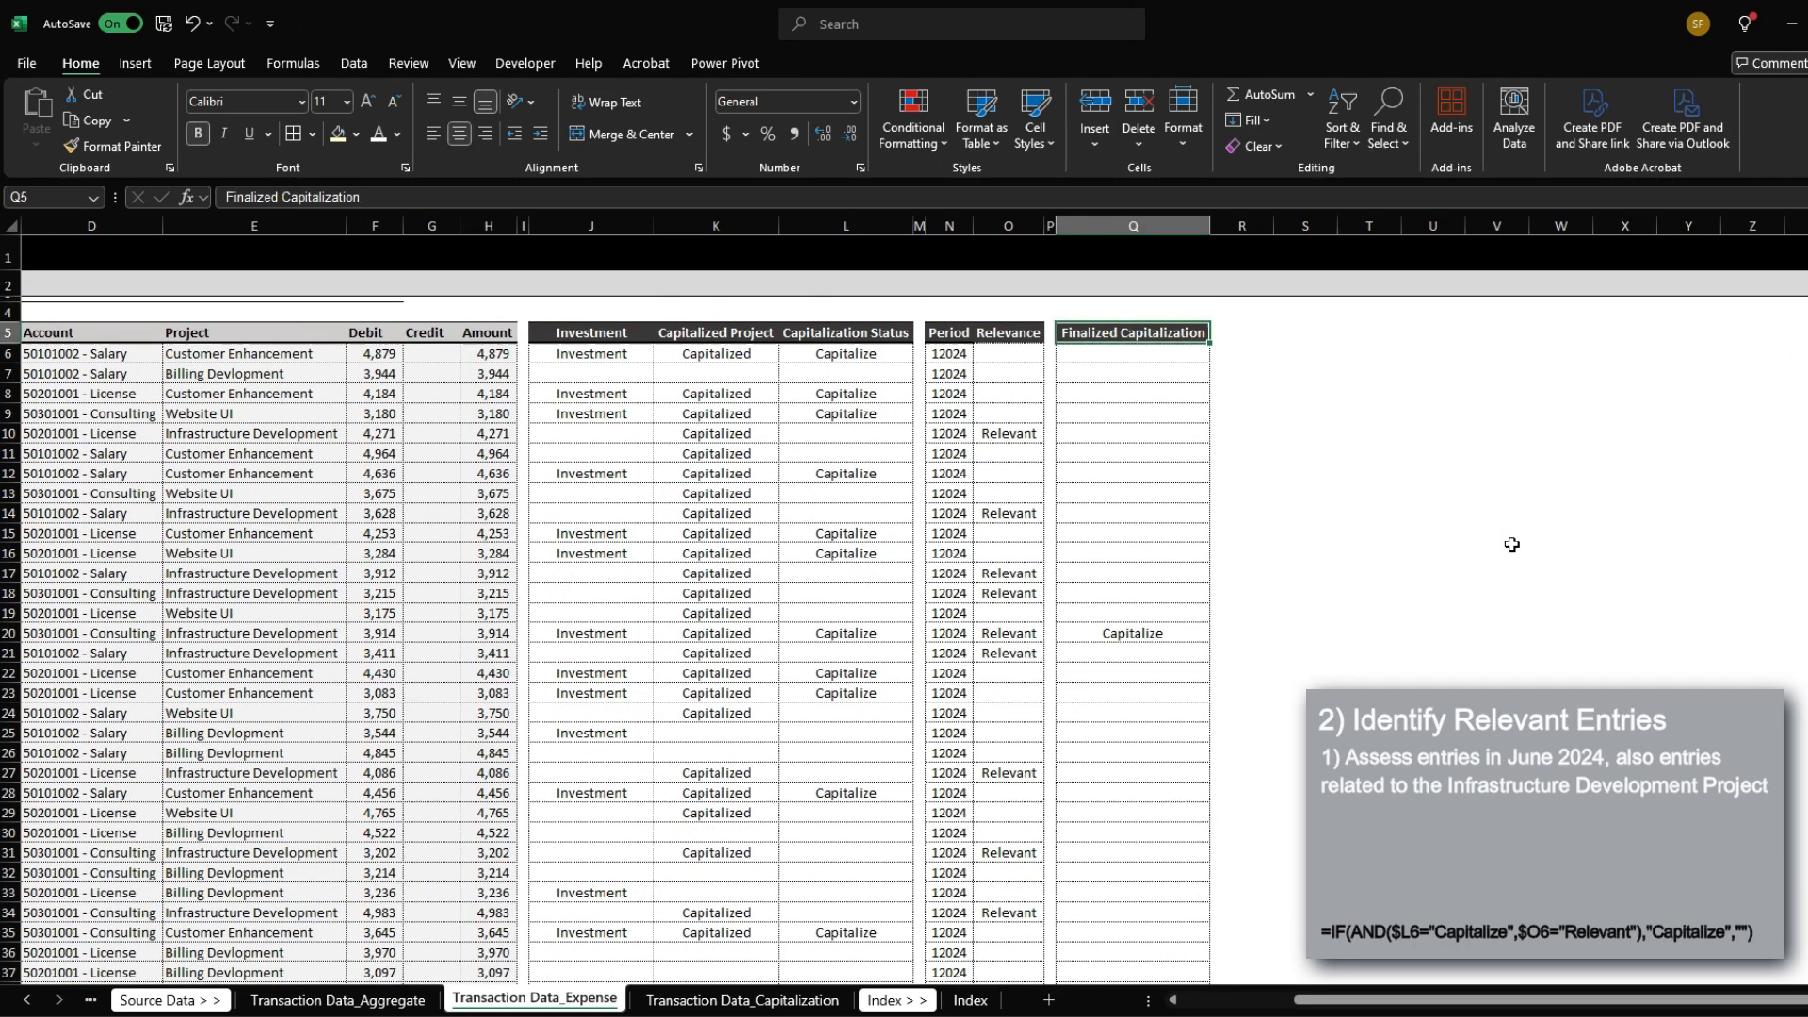
# Step: Copy the Finalized Capitalization header from Q5 to S5 and set the spacer column R's width to 1
pyautogui.hotkey('ctrl', 'c')
pyautogui.press('Right')
pyautogui.press('Right')
pyautogui.hotkey('ctrl', 'v')
pyautogui.press('Left')
pyautogui.press('alt')
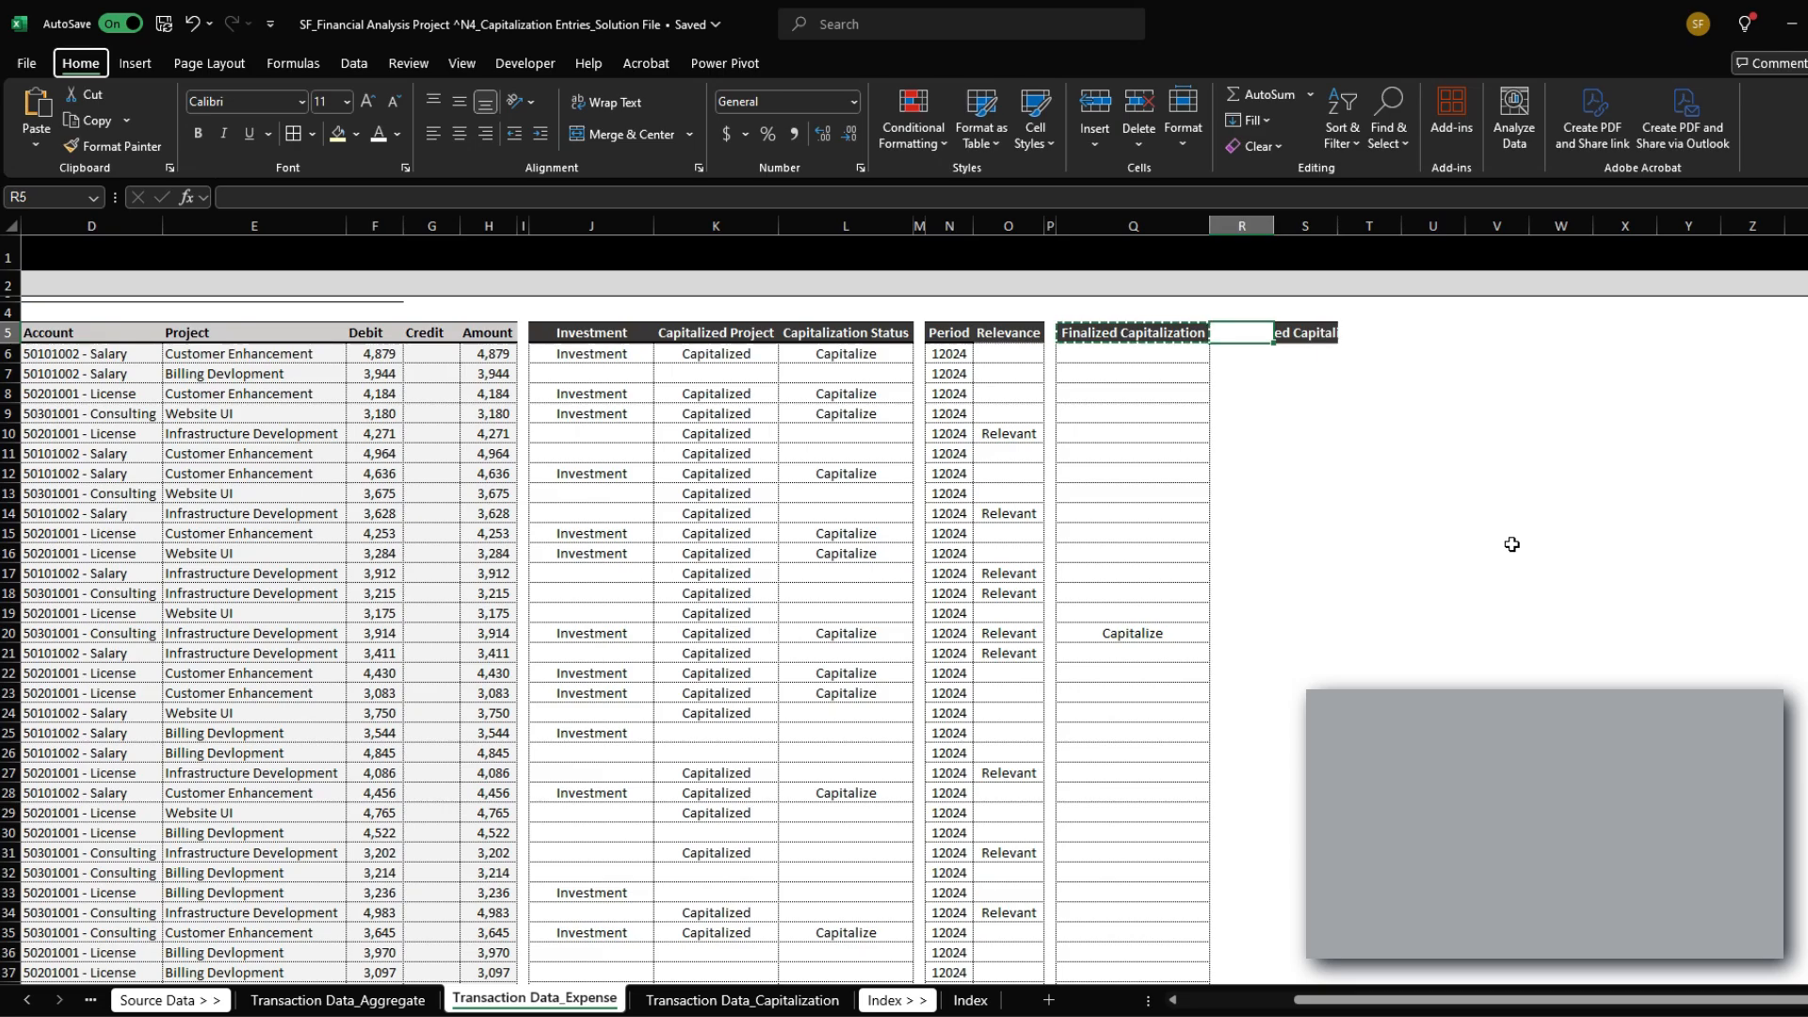
pyautogui.write('how1')
pyautogui.press('Return')
pyautogui.press('Right')
# Step: Review the required column layout, from Posting Period to Amount, on the CSV_Capitalization sheet
pyautogui.hotkey('ctrl', 'pageup')
pyautogui.hotkey('ctrl', 'pageup')
pyautogui.hotkey('ctrl', 'pageup')
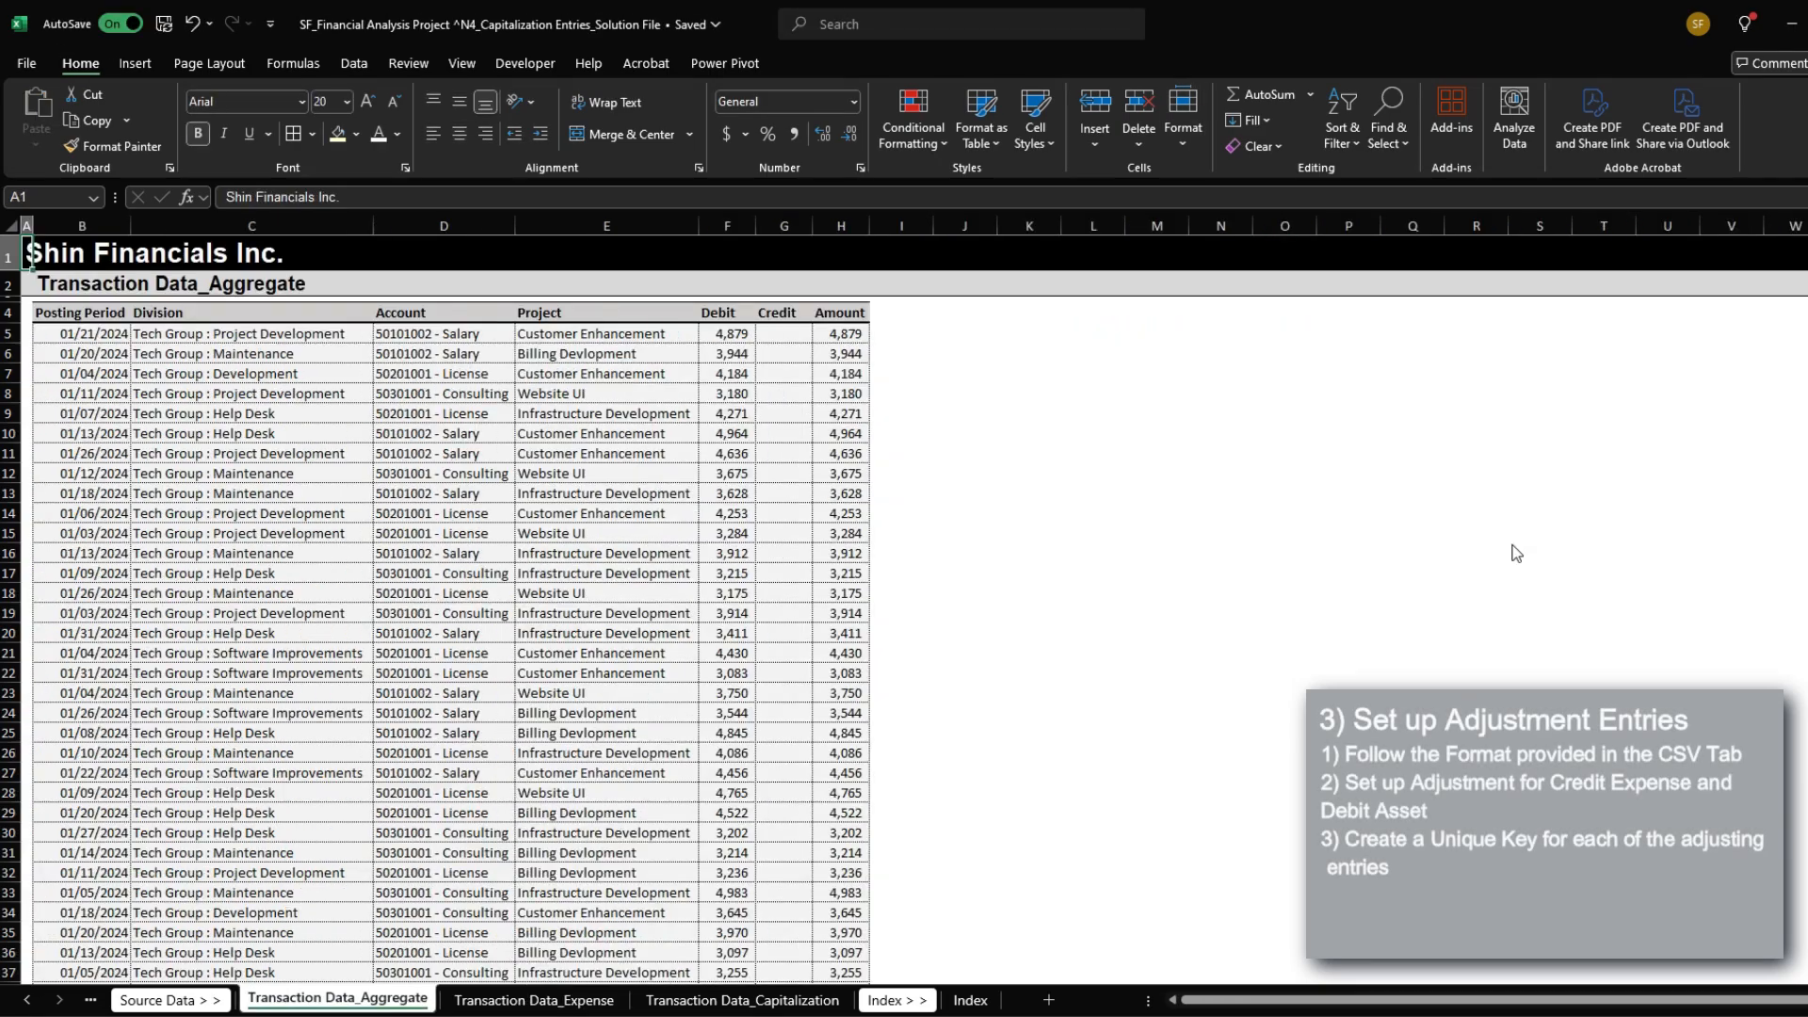
pyautogui.press('Up')
pyautogui.hotkey('ctrl', 'shift', 'Right')
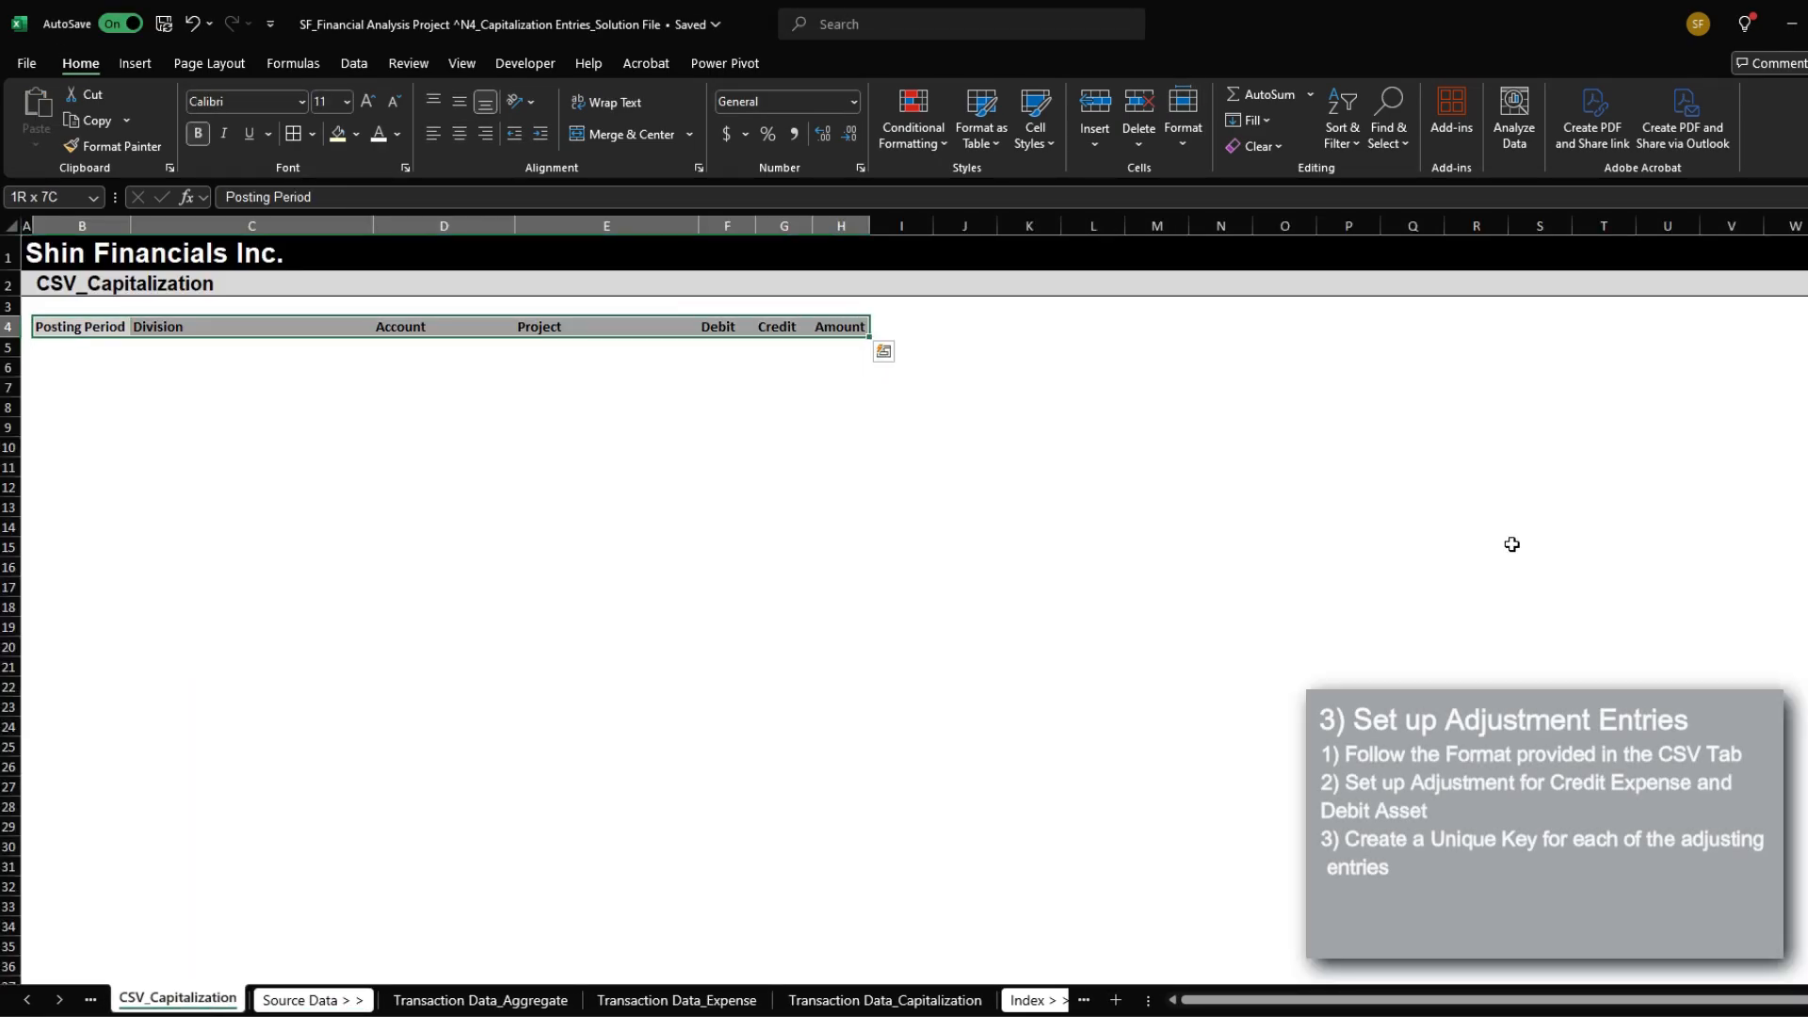
pyautogui.press('Down')
pyautogui.hotkey('shift', 'Right')
pyautogui.hotkey('shift', 'Right')
pyautogui.hotkey('shift', 'Right')
pyautogui.hotkey('shift', 'Right')
pyautogui.hotkey('shift', 'Right')
pyautogui.hotkey('shift', 'Right')
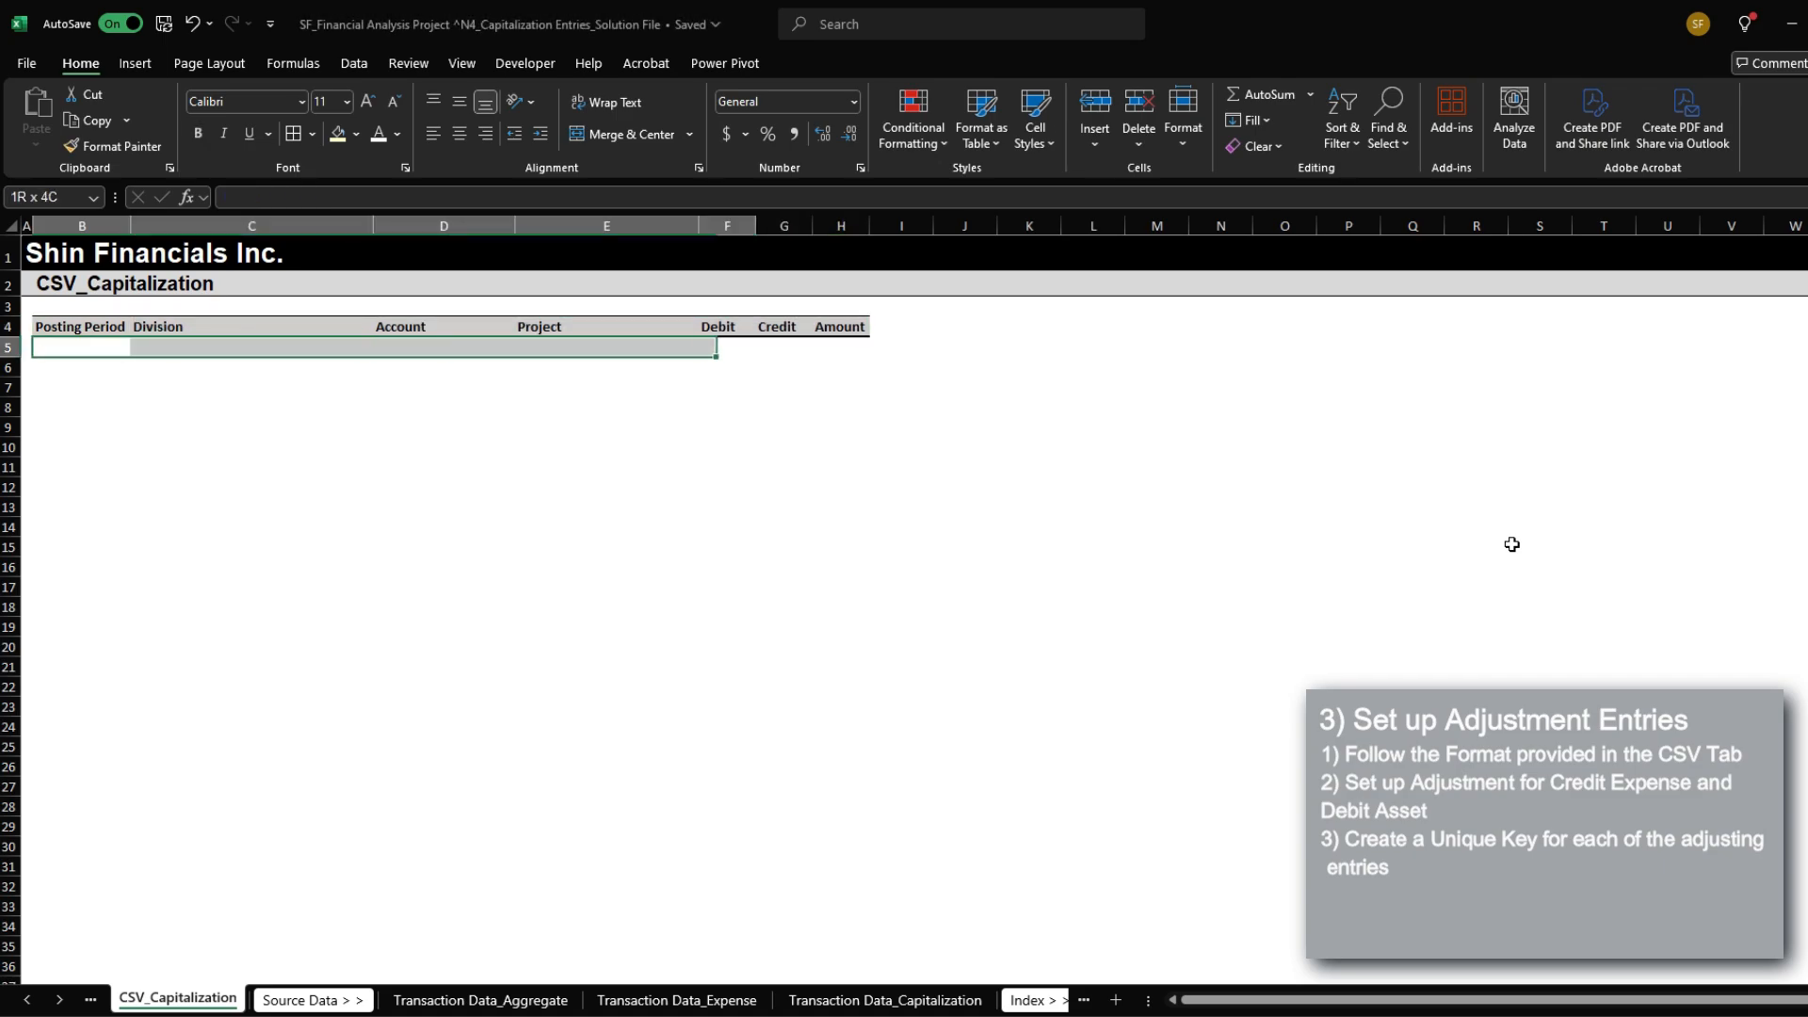
# Step: Return to Transaction Data_Expense and examine the Posting Period to Amount headings with the first transaction row
pyautogui.hotkey('ctrl', 'pagedown')
pyautogui.hotkey('ctrl', 'pagedown')
pyautogui.hotkey('ctrl', 'pagedown')
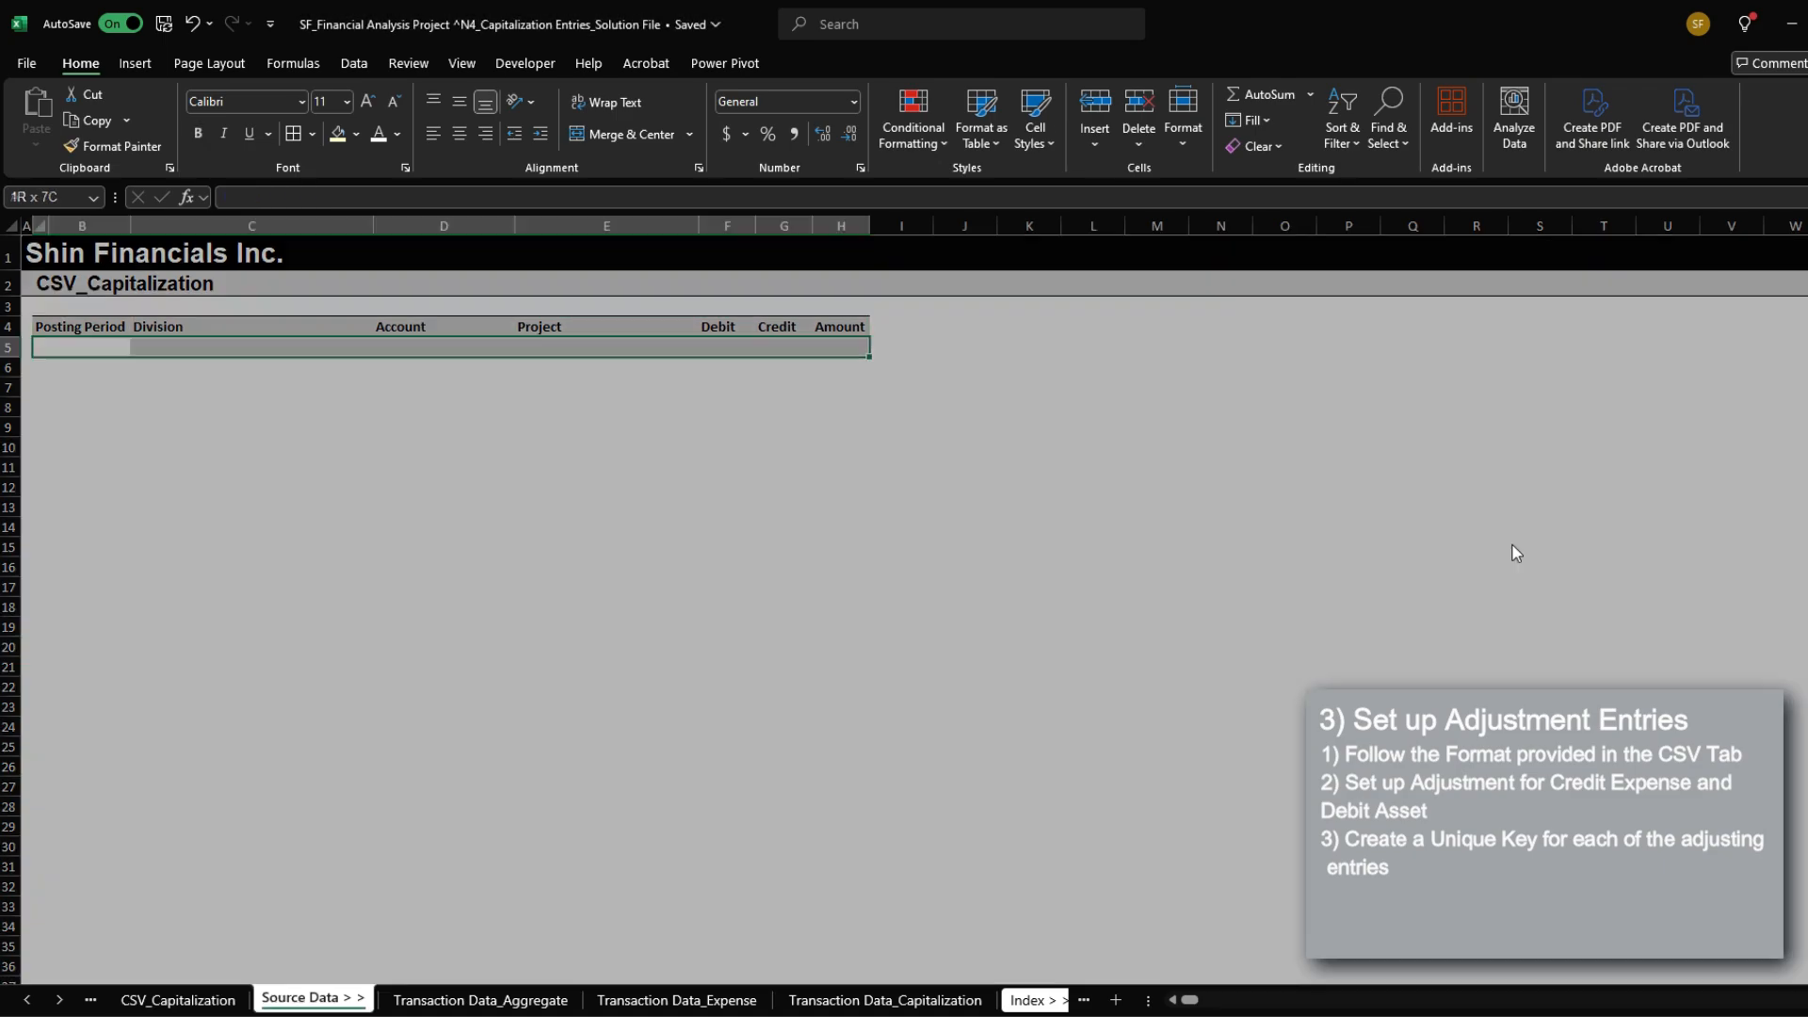
pyautogui.press('Down')
pyautogui.press('Down')
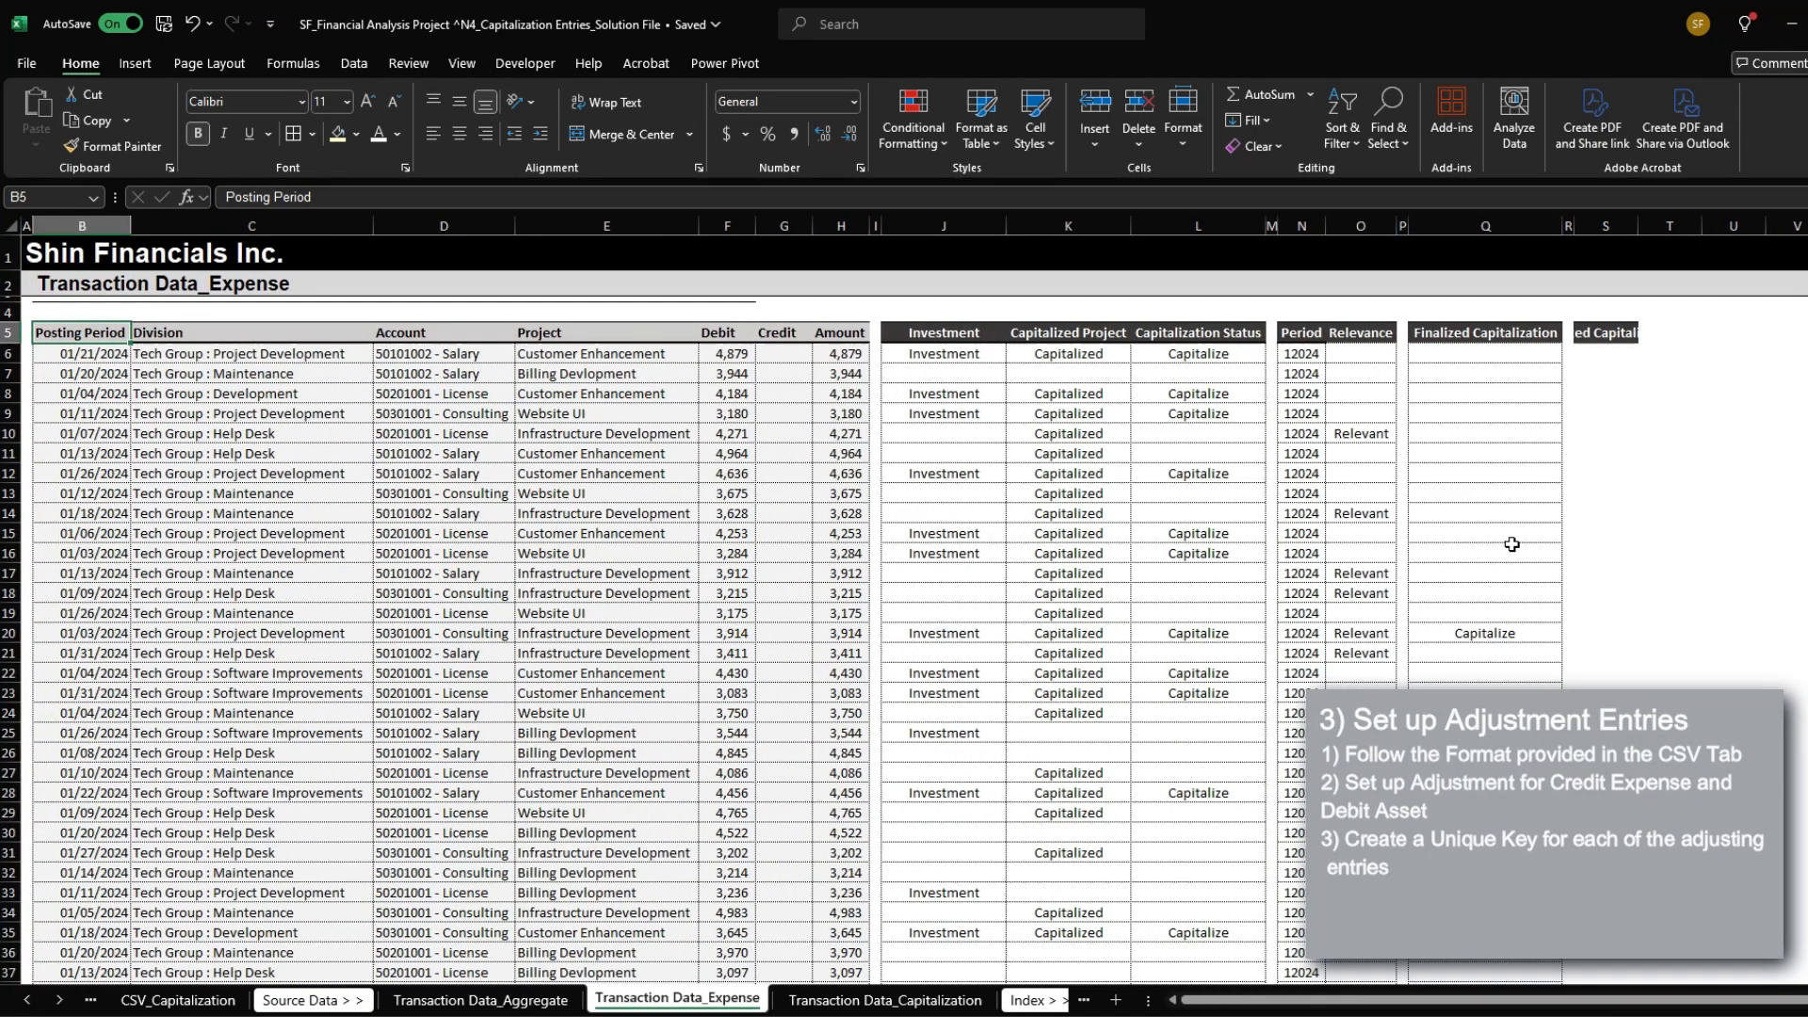
pyautogui.hotkey('ctrl', 'shift', 'Right')
pyautogui.hotkey('shift', 'Down')
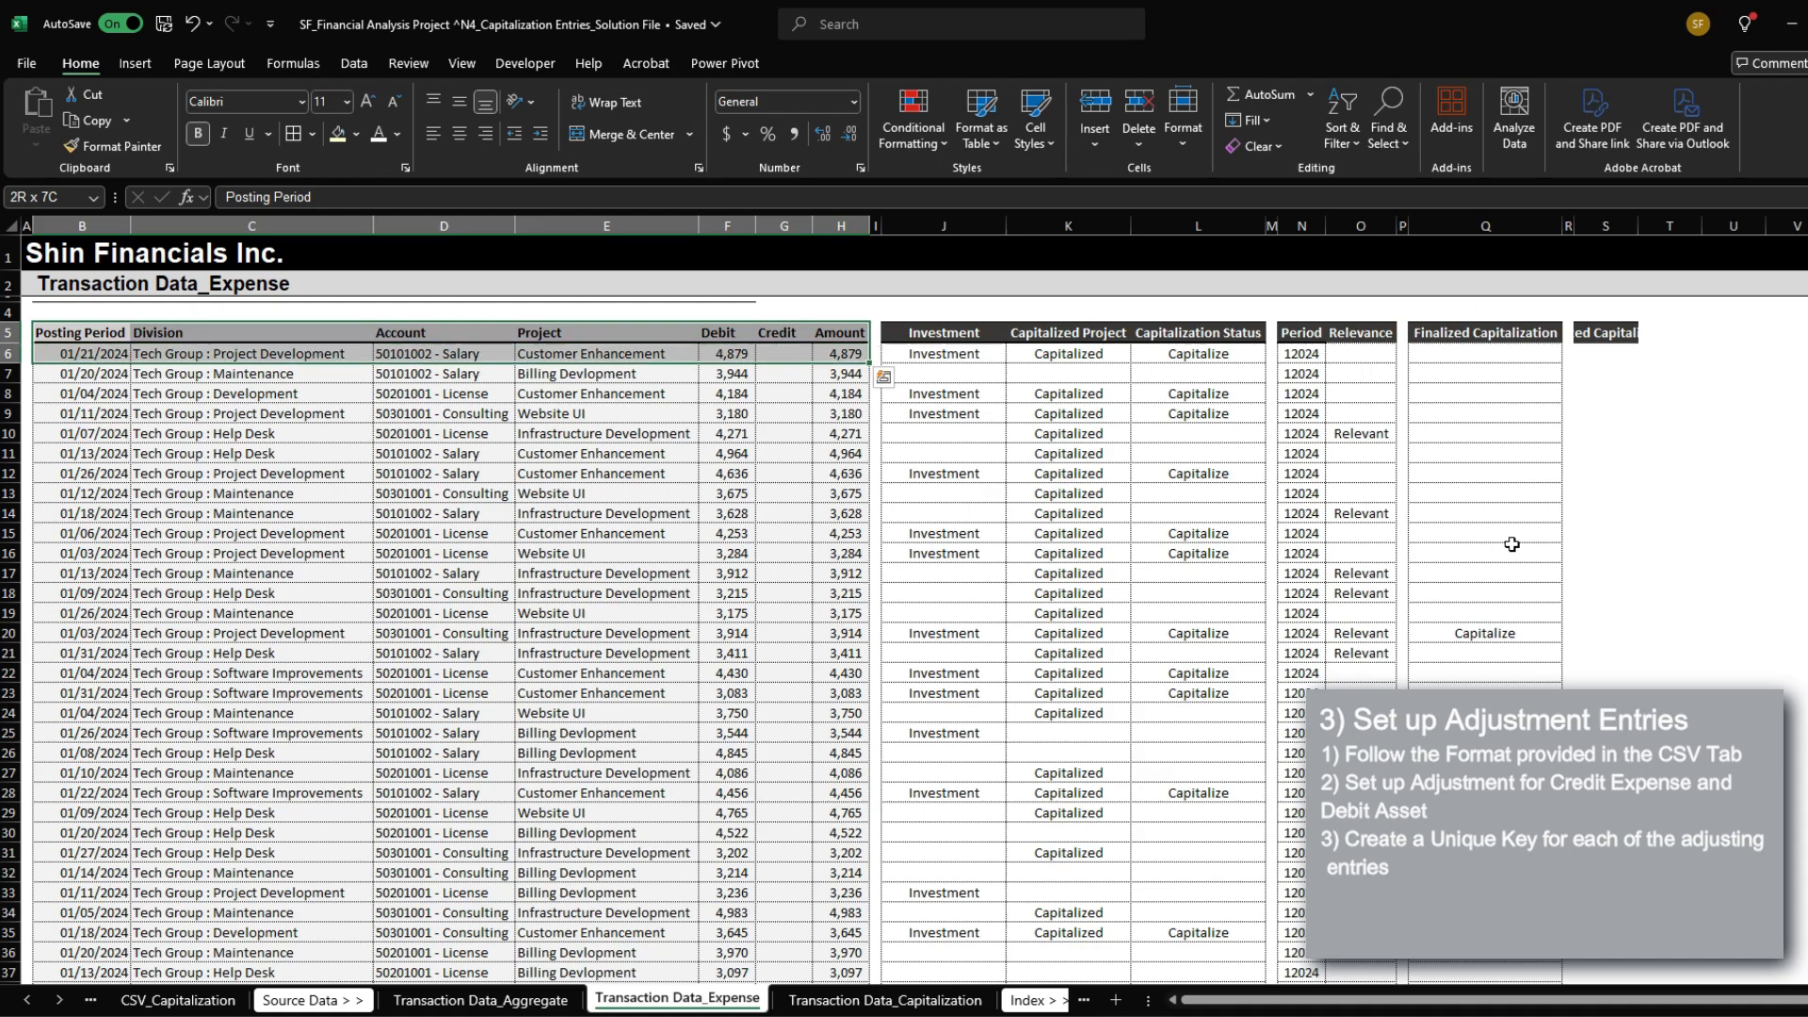
pyautogui.press('Down')
pyautogui.press('Up')
pyautogui.hotkey('ctrl', 'shift', 'Right')
pyautogui.hotkey('shift', 'Down')
# Step: Copy the Posting Period to Amount headings from B5:H5 to S5:Y5, using the dark header style and the source column widths
pyautogui.press('Down')
pyautogui.press('Up')
pyautogui.hotkey('ctrl', 'shift', 'Right')
pyautogui.hotkey('ctrl', 'c')
pyautogui.hotkey('ctrl', 'Right')
pyautogui.hotkey('ctrl', 'Right')
pyautogui.hotkey('ctrl', 'Right')
pyautogui.hotkey('ctrl', 'Right')
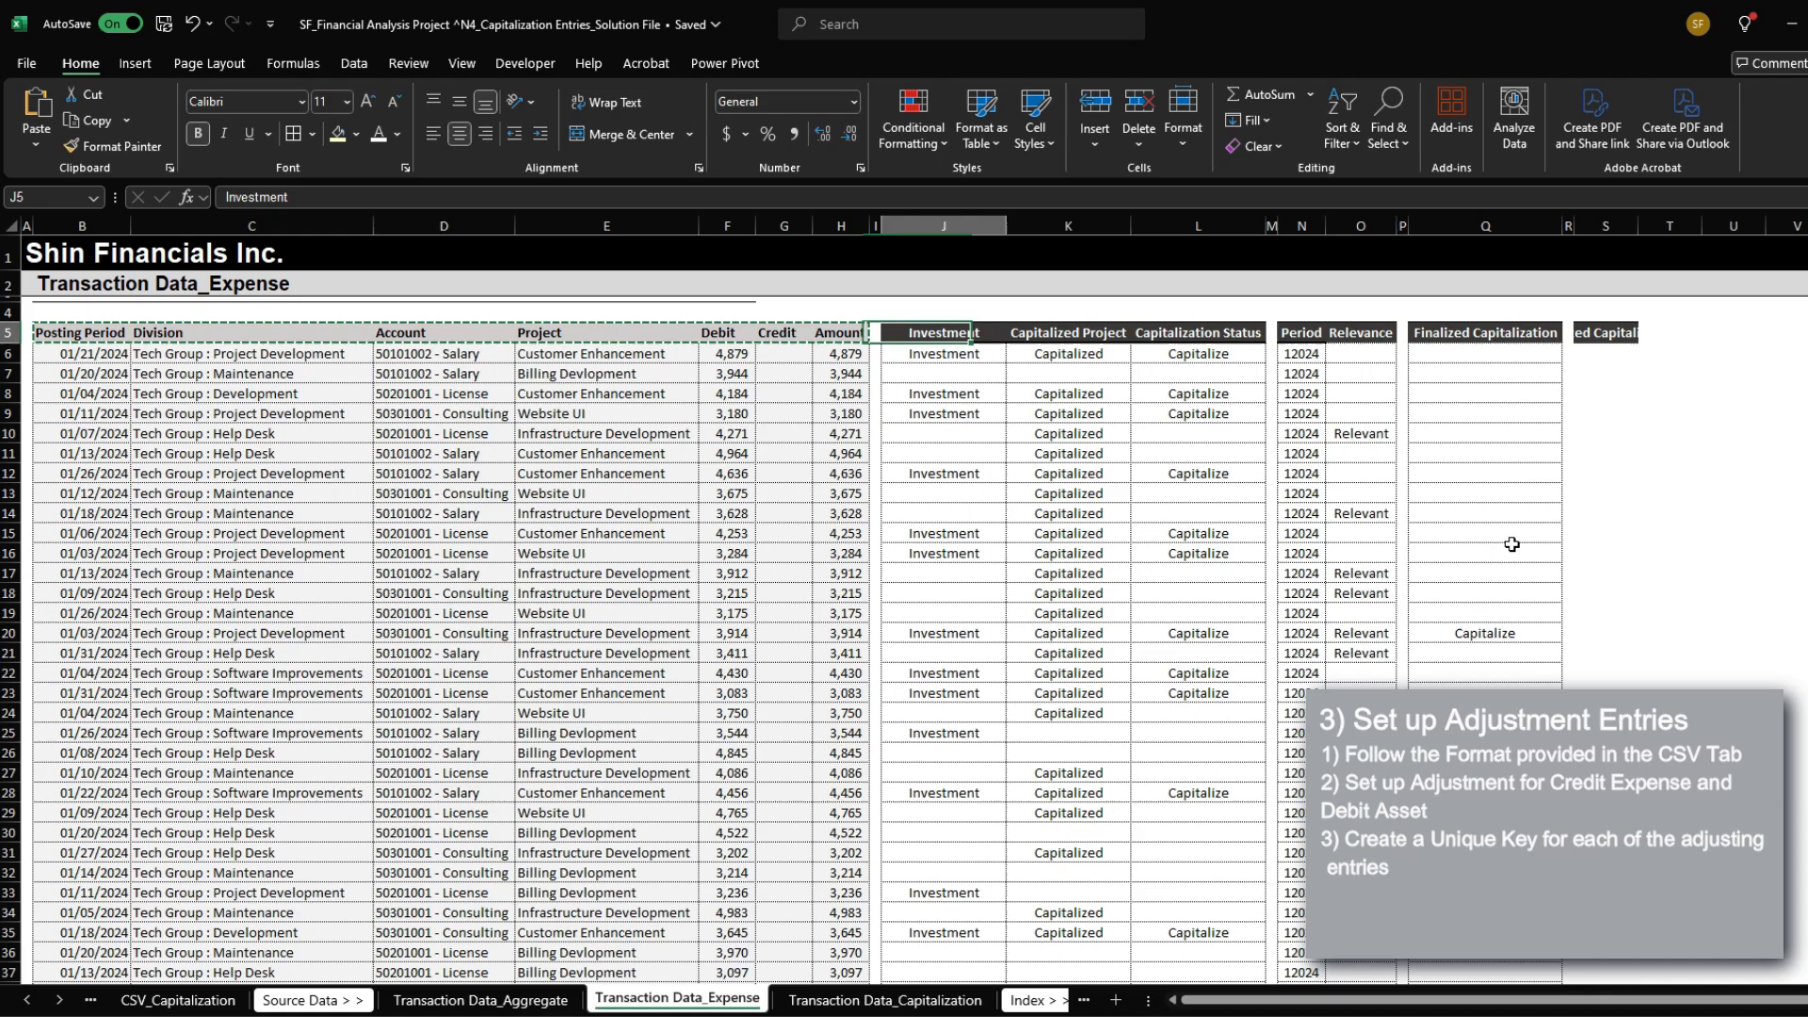
pyautogui.hotkey('ctrl', 'Right')
pyautogui.hotkey('ctrl', 'Right')
pyautogui.hotkey('ctrl', 'v')
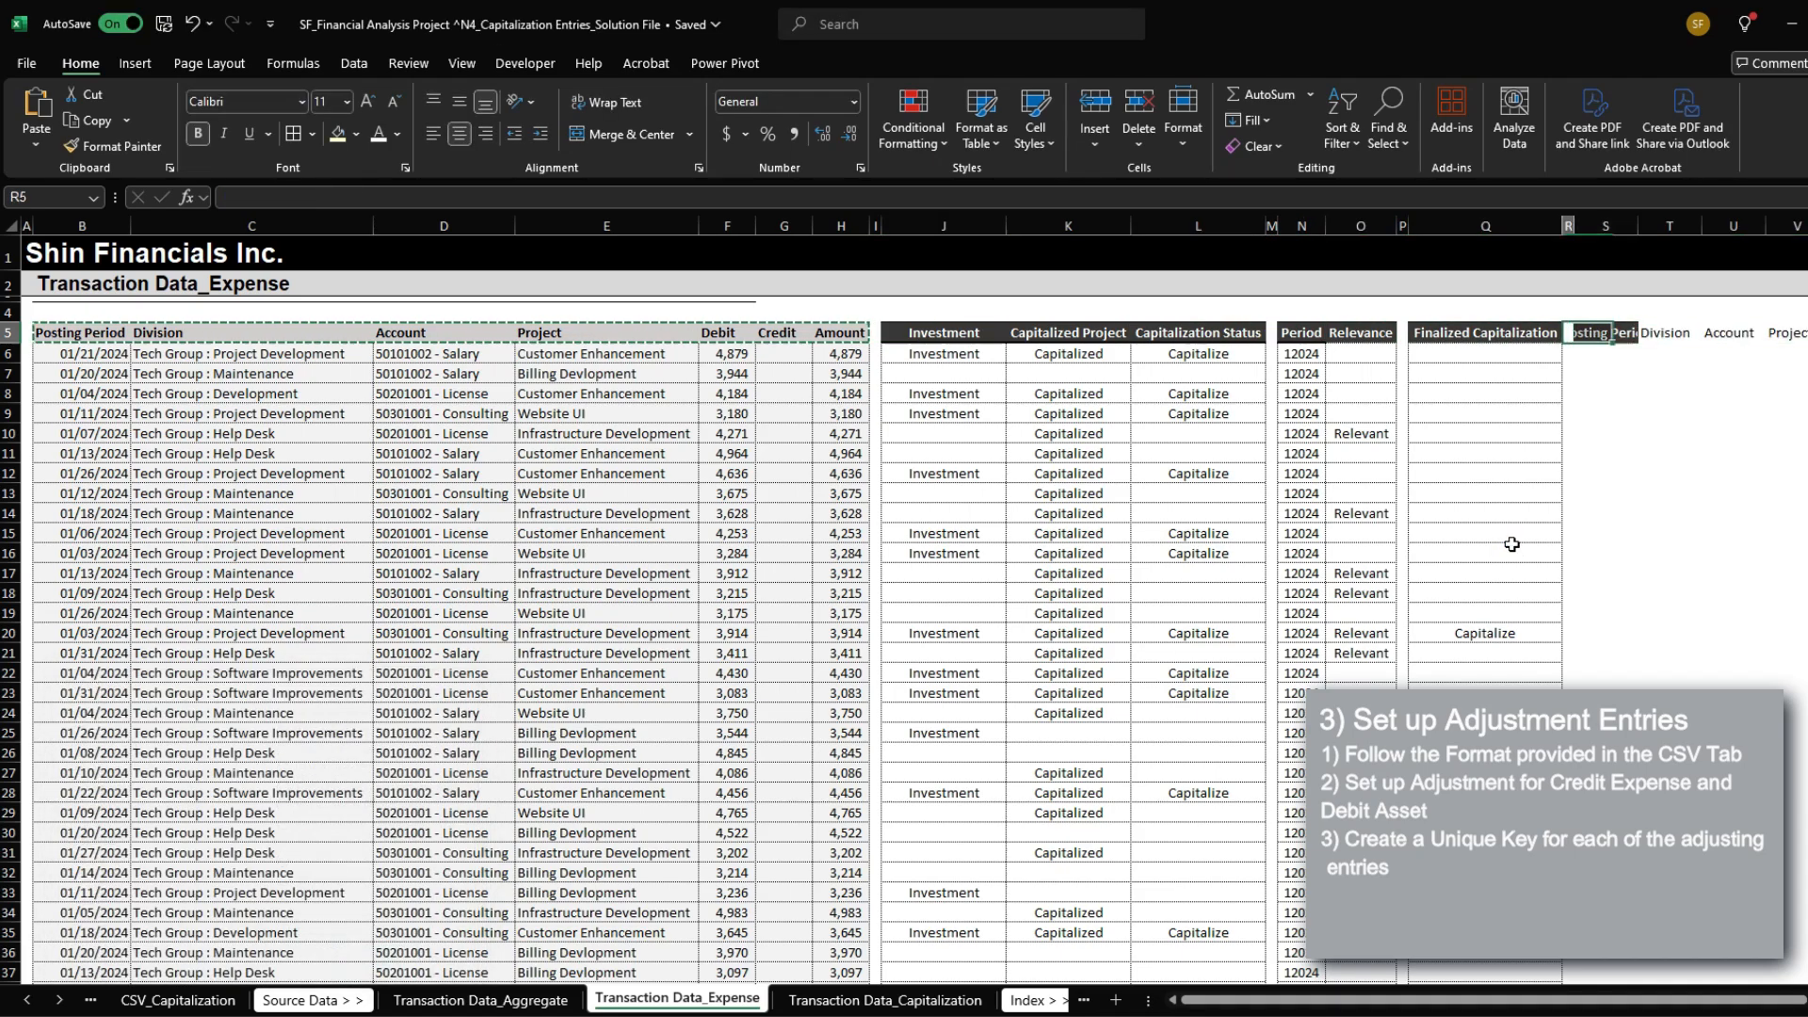
pyautogui.hotkey('ctrl', 'shift', 'Right')
pyautogui.hotkey('ctrl', 'alt', 'v')
# Step: Set the horizontal alignment of S4:Y4, above the new headings, to Center Across Selection
pyautogui.hotkey('shift', 'Right')
pyautogui.hotkey('shift', 'Right')
pyautogui.hotkey('shift', 'Right')
pyautogui.hotkey('shift', 'Right')
pyautogui.hotkey('shift', 'Right')
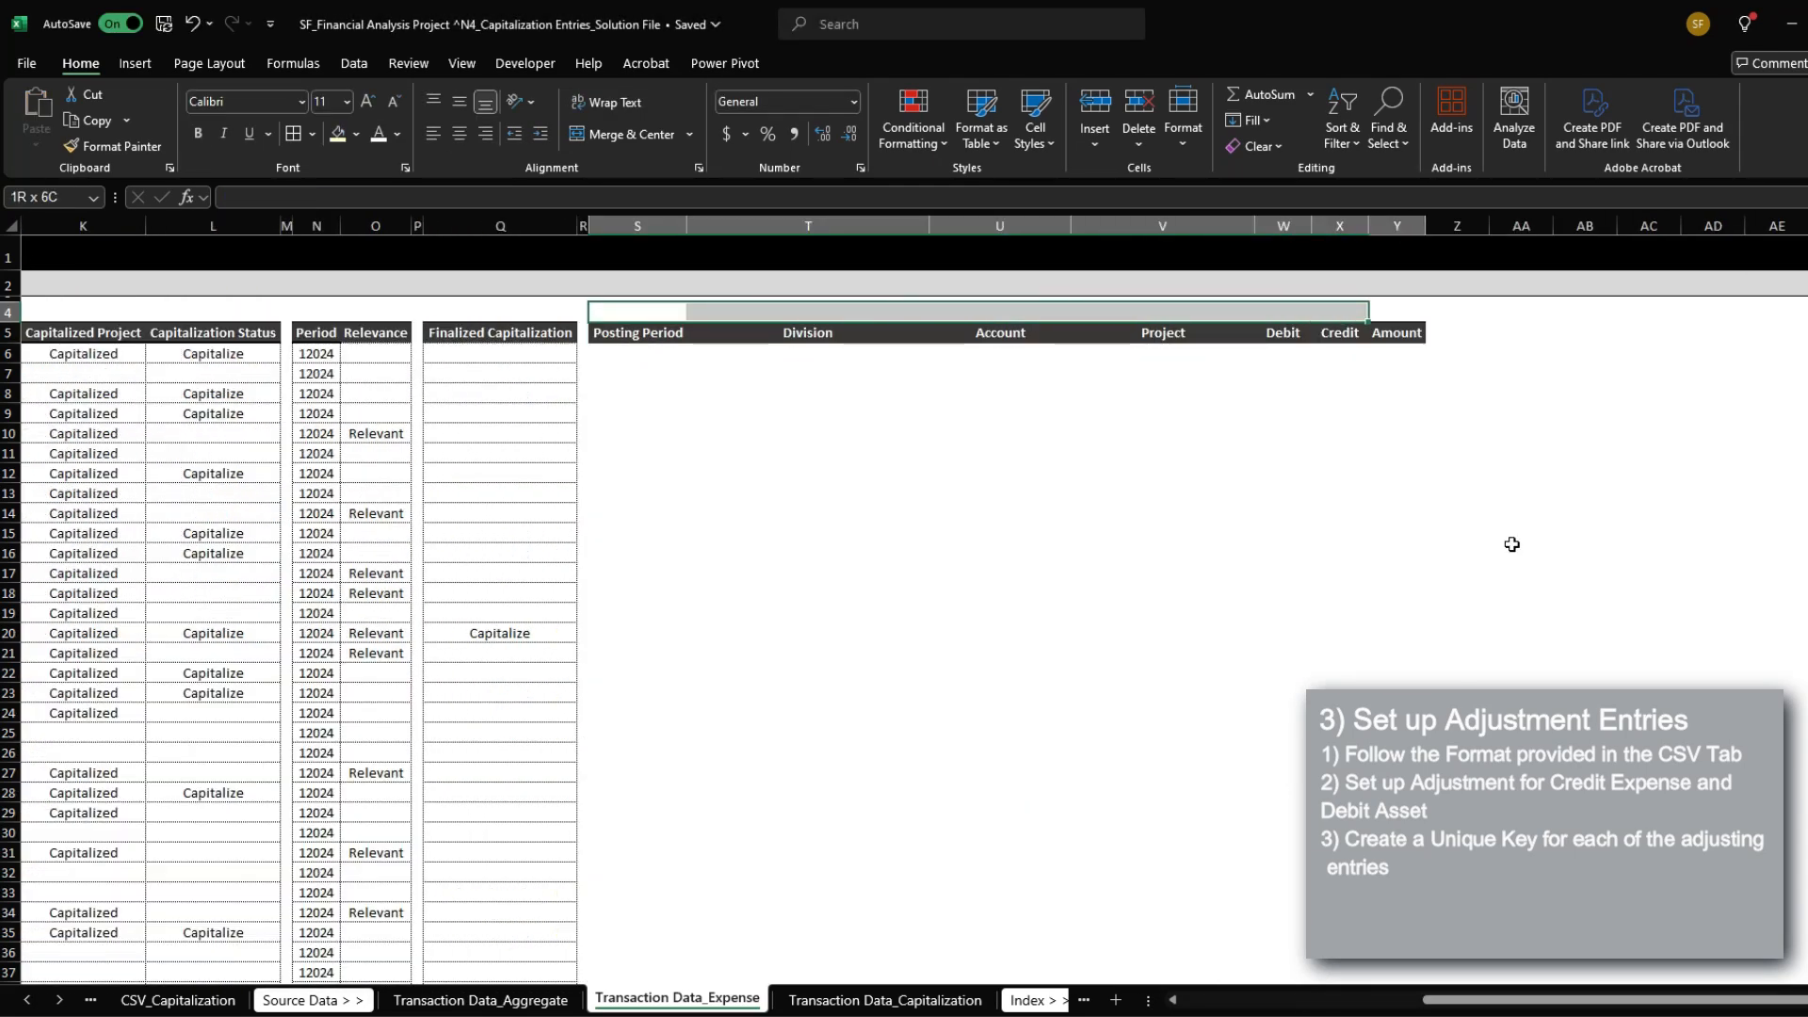
pyautogui.hotkey('ctrl', '1')
pyautogui.hotkey('alt', 'h')
pyautogui.hotkey('alt', 'Down')
pyautogui.press('Down')
pyautogui.press('Down')
pyautogui.press('Down')
pyautogui.press('Down')
pyautogui.press('Down')
pyautogui.press('Down')
pyautogui.press('Return')
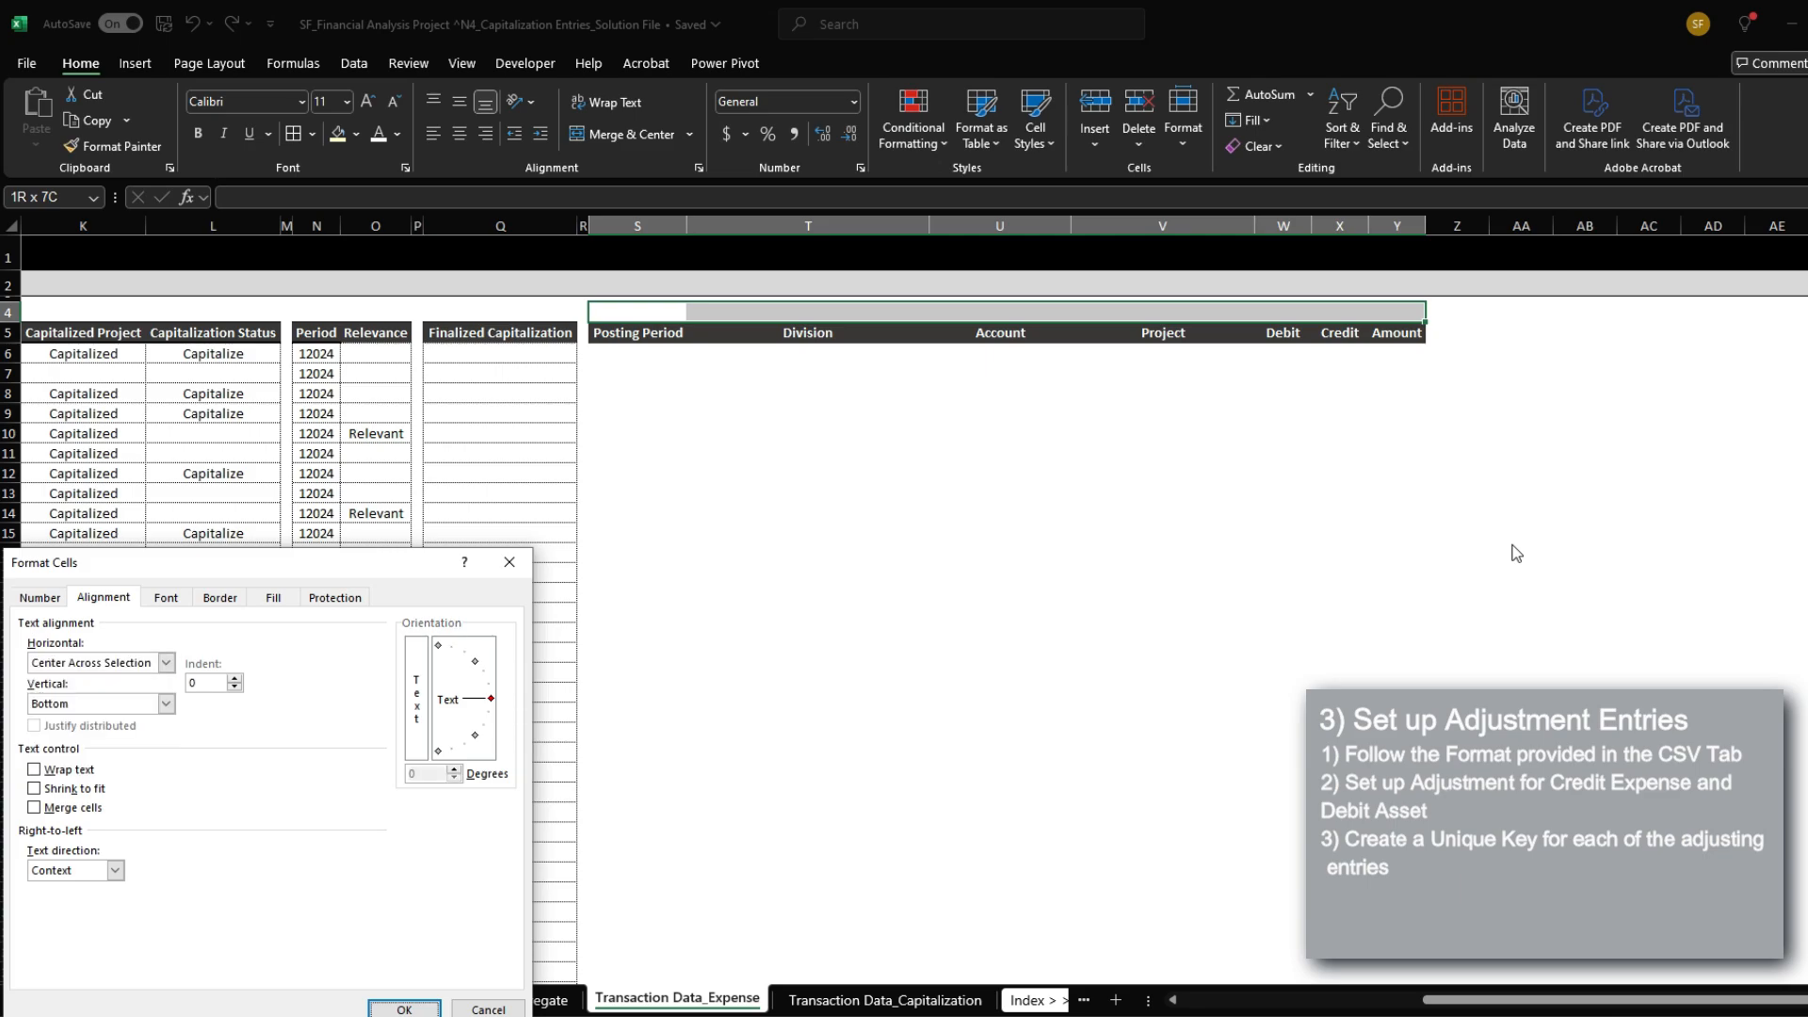
pyautogui.press('Return')
# Step: Title the S4:Y4 band Capitalization_Expense, in bold on a grey fill
pyautogui.write('Capitalization_Expense')
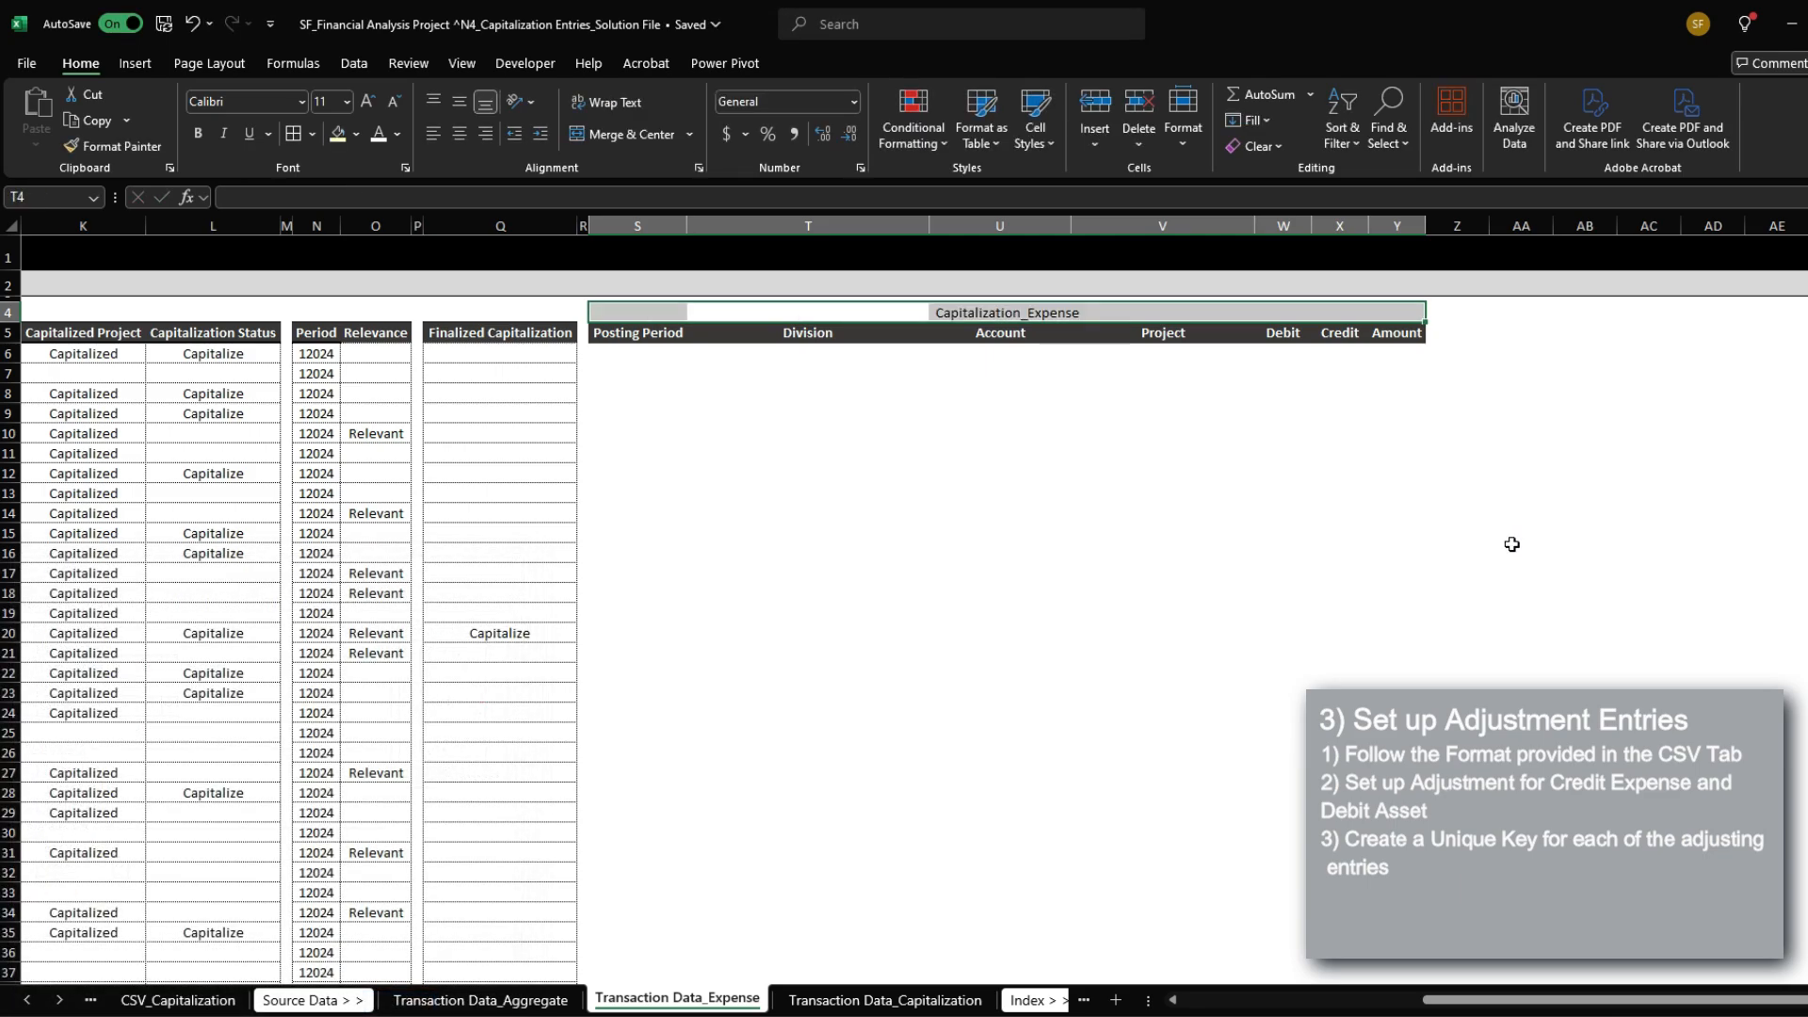
pyautogui.hotkey('shift', 'Right')
pyautogui.hotkey('shift', 'Right')
pyautogui.hotkey('shift', 'Right')
pyautogui.hotkey('shift', 'Right')
pyautogui.hotkey('shift', 'Right')
pyautogui.hotkey('shift', 'Right')
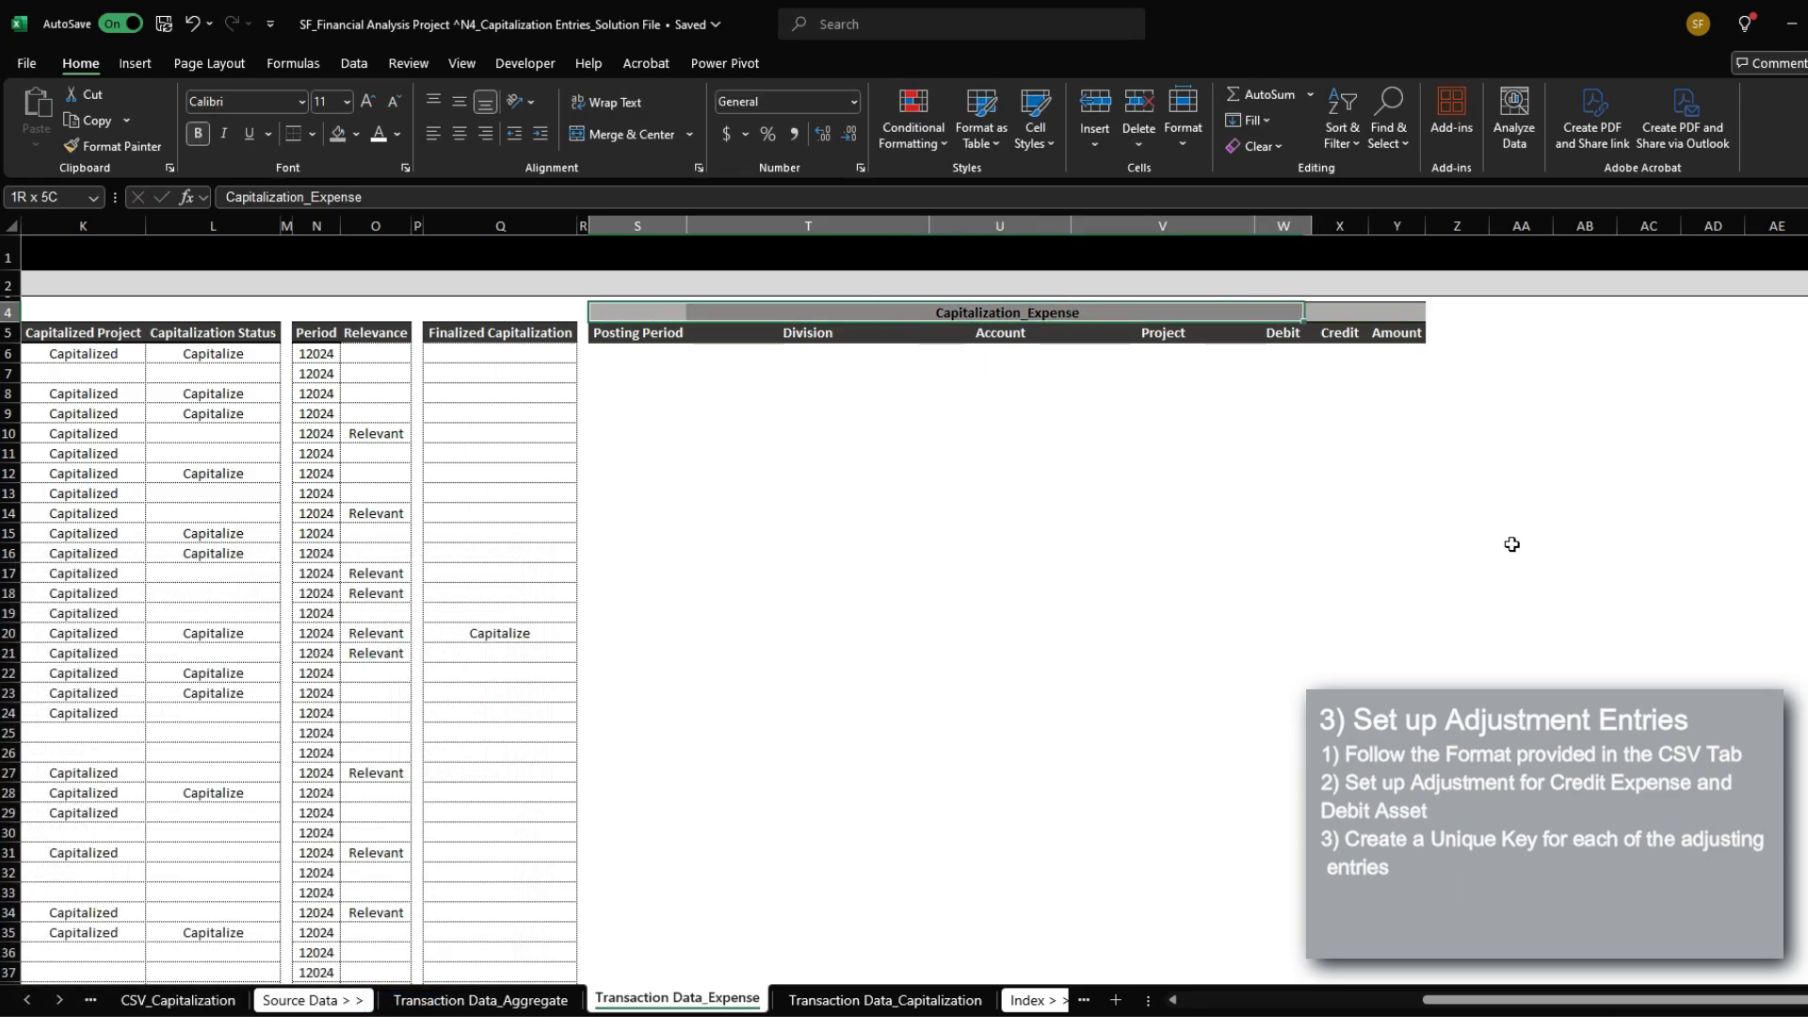
# Step: Copy the Capitalization_Expense header block S4:Y5 to AA4:AG5, carrying over the source column widths
pyautogui.hotkey('shift', 'Down')
pyautogui.hotkey('shift', 'Down')
pyautogui.hotkey('shift', 'Up')
pyautogui.hotkey('ctrl', 'c')
pyautogui.hotkey('ctrl', 'Right')
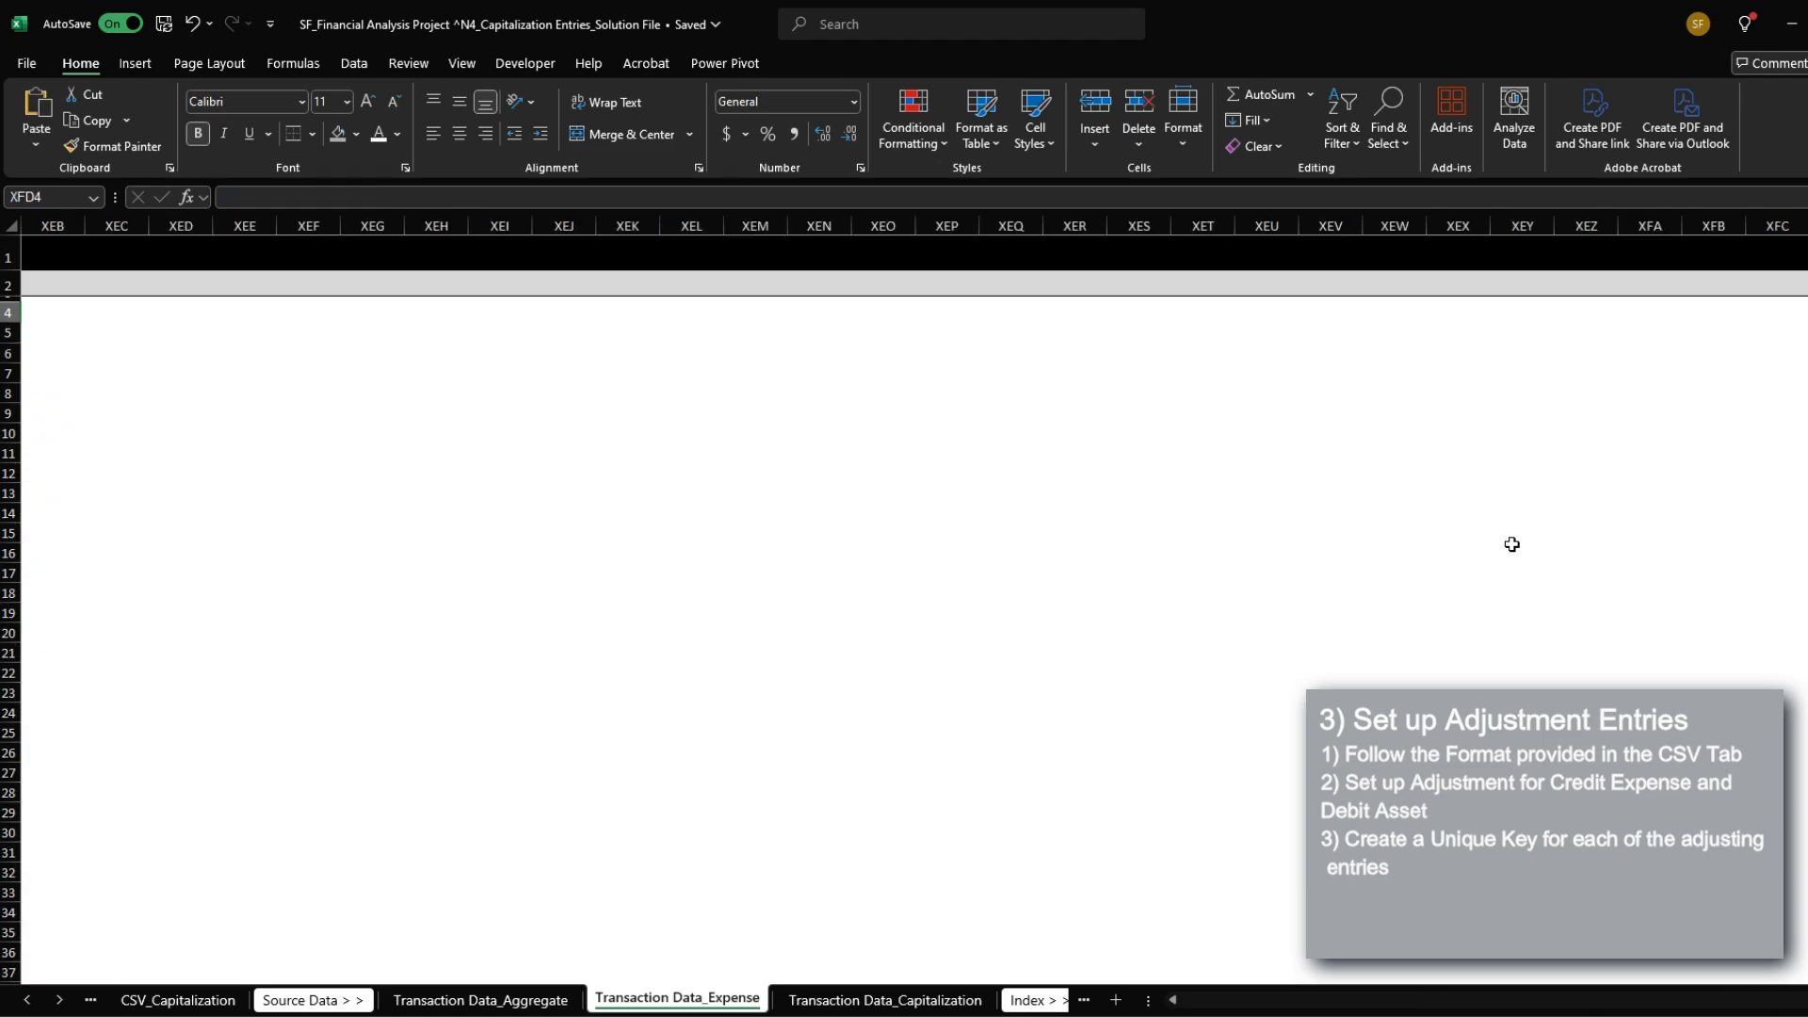
pyautogui.hotkey('ctrl', 'Left')
pyautogui.press('Right')
pyautogui.press('Right')
pyautogui.press('Right')
pyautogui.press('Right')
pyautogui.press('Right')
pyautogui.press('Right')
pyautogui.press('Right')
pyautogui.press('Right')
pyautogui.hotkey('ctrl', 'v')
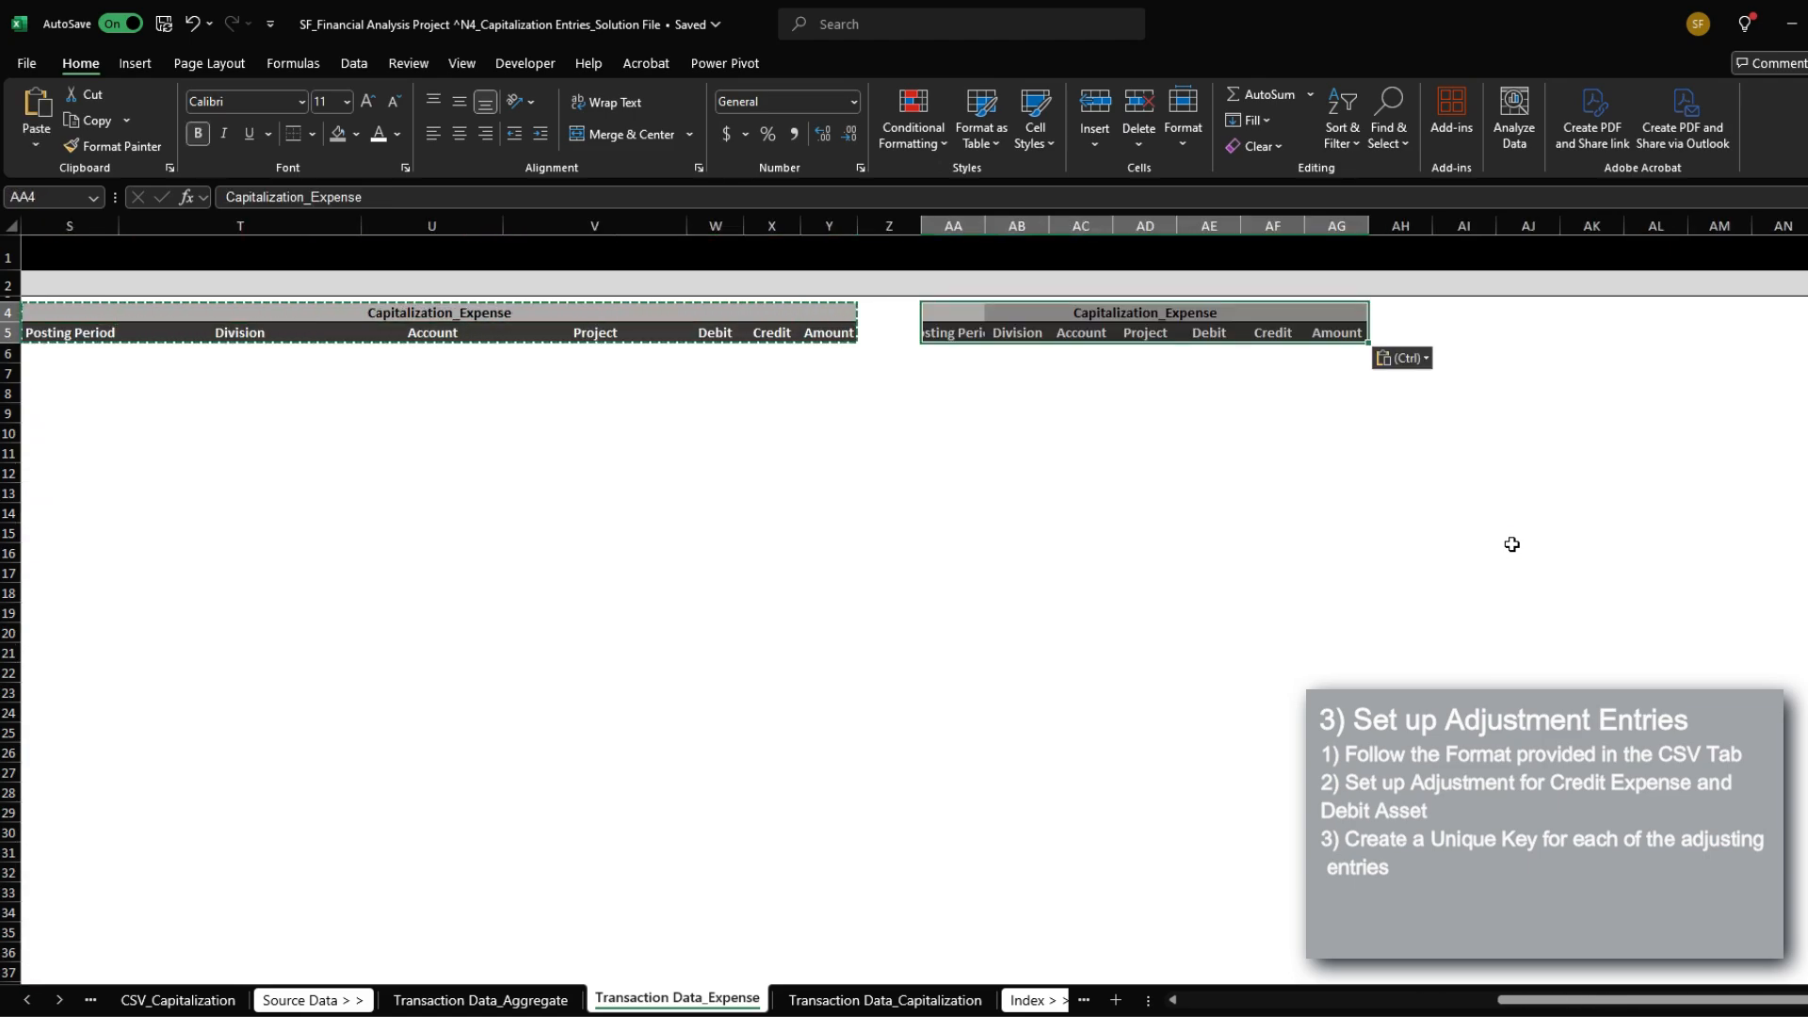
pyautogui.hotkey('ctrl', 'alt', 'v')
pyautogui.press('w')
pyautogui.press('Return')
# Step: Retitle the copied block at AA4 as Capitalization_Asset and set the spacer column Z's width to 1
pyautogui.press('F2')
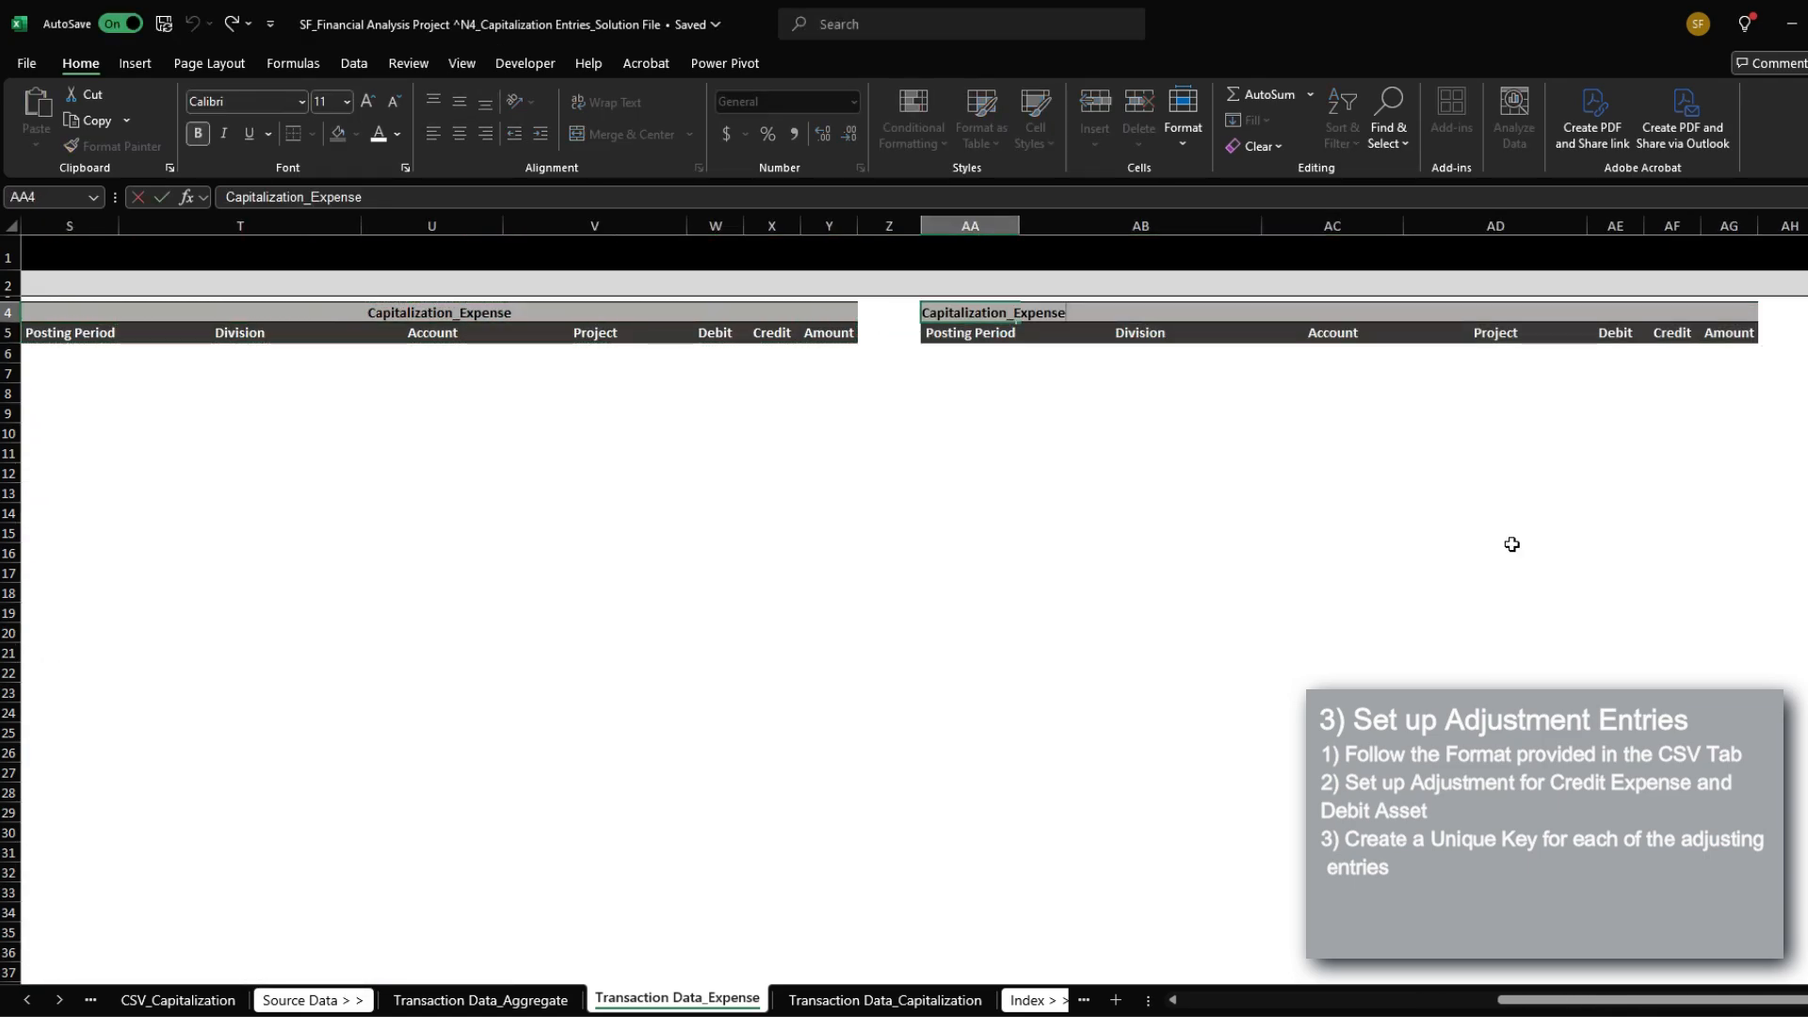
pyautogui.hotkey('shift', 'Tab')
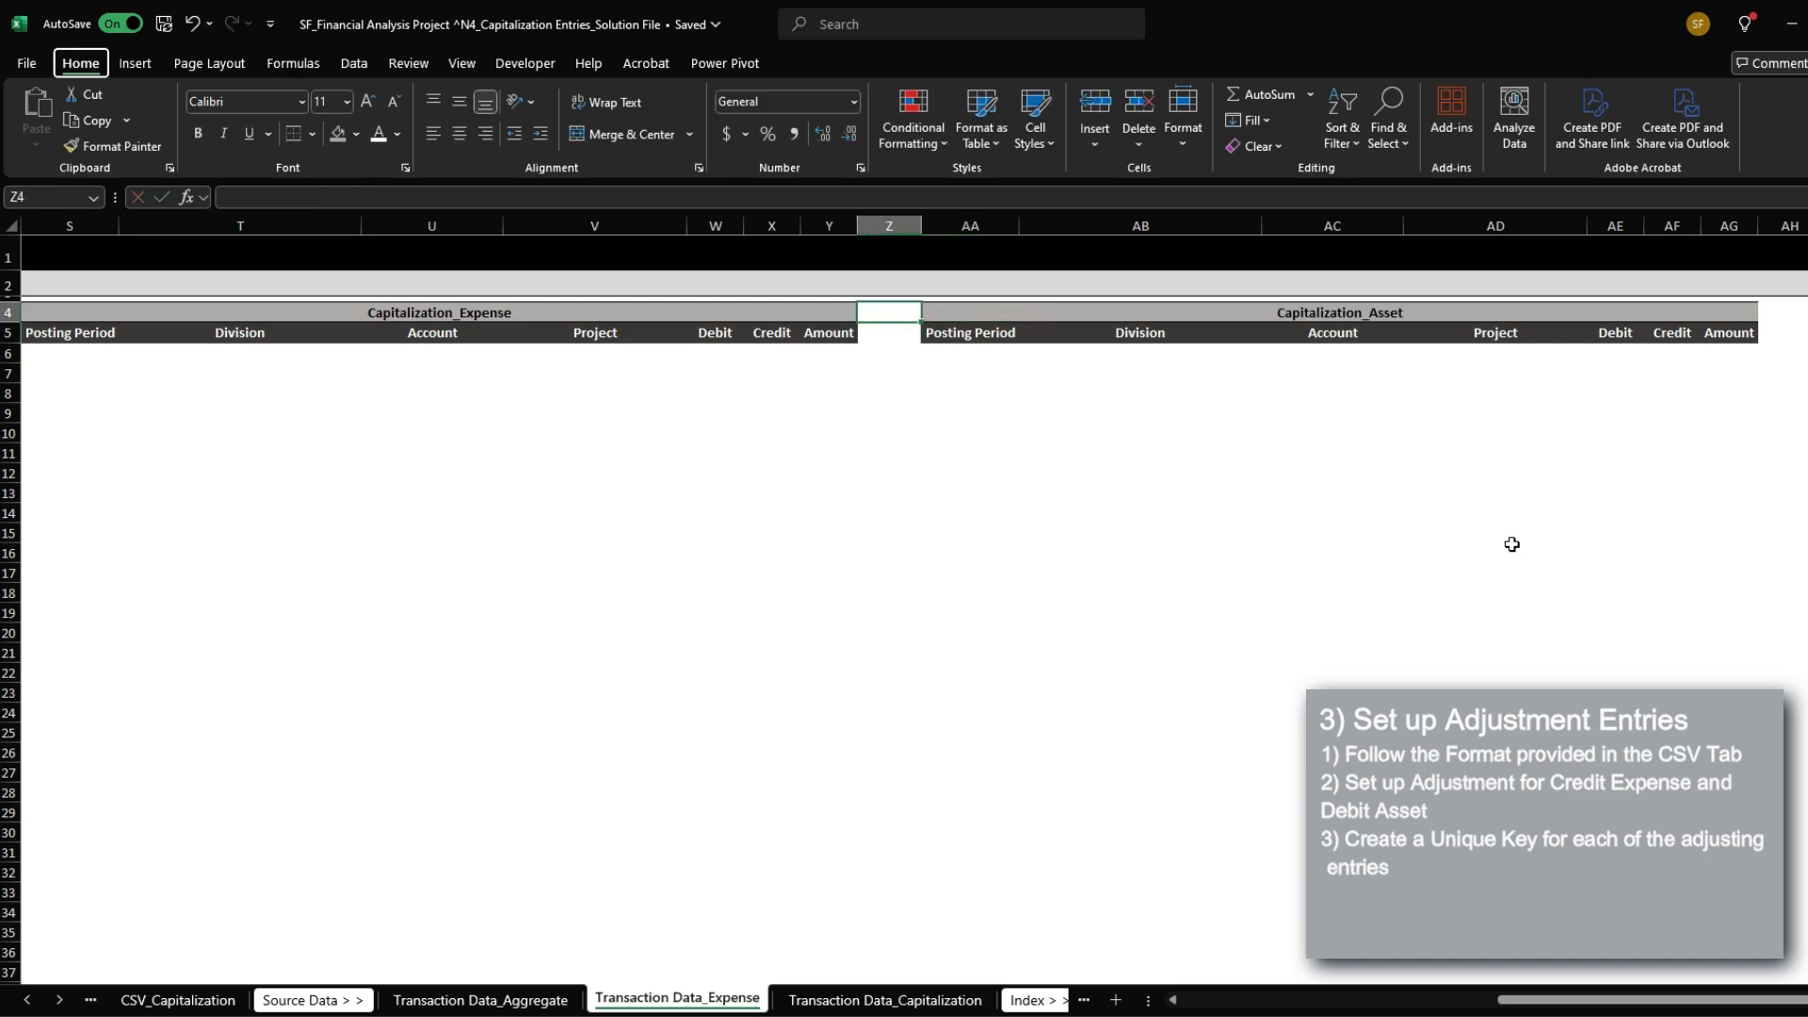
pyautogui.write('how1')
pyautogui.press('Return')
pyautogui.hotkey('ctrl', 'Left')
pyautogui.hotkey('ctrl', 'Left')
pyautogui.press('Down')
pyautogui.press('Right')
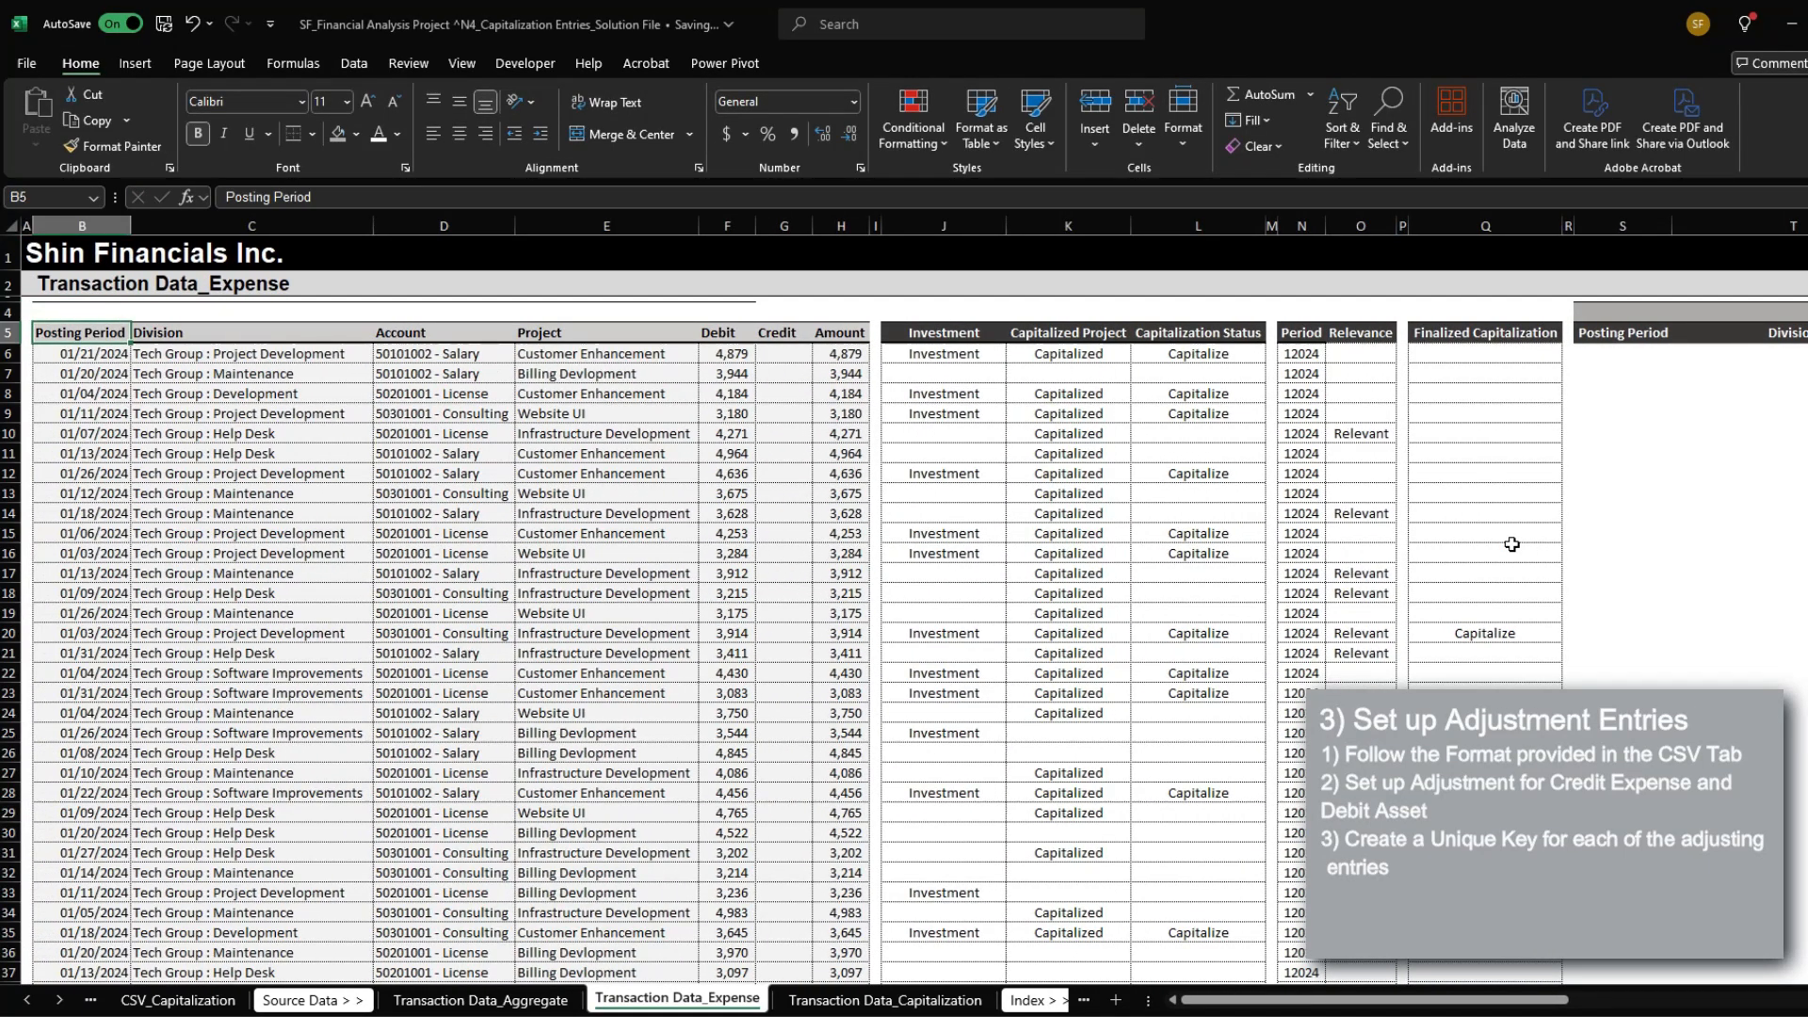
# Step: Review the first expense transaction across B6:H6, its Period and Finalized Capitalization formulas, and the Capitalization_Expense headings
pyautogui.press('Down')
pyautogui.hotkey('shift', 'Right')
pyautogui.hotkey('shift', 'Right')
pyautogui.hotkey('shift', 'Right')
pyautogui.hotkey('shift', 'Right')
pyautogui.hotkey('shift', 'Right')
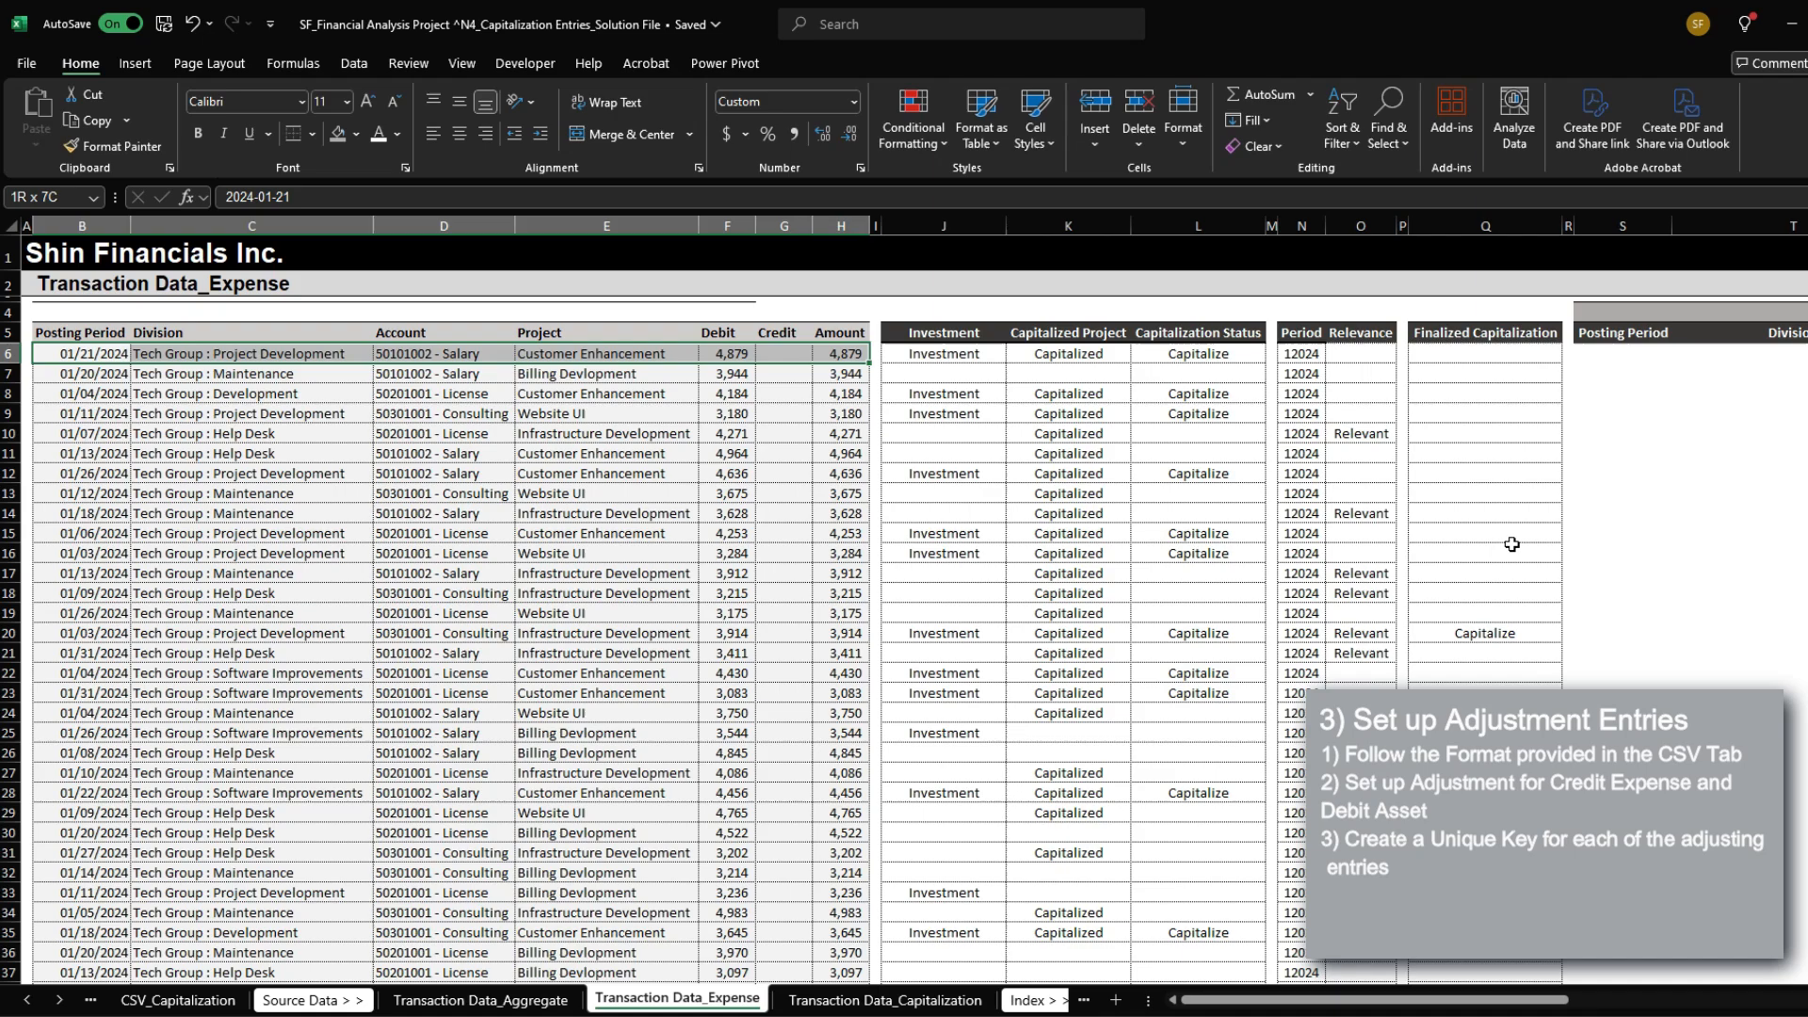
pyautogui.press('Right')
pyautogui.press('Right')
pyautogui.press('Right')
pyautogui.press('Right')
pyautogui.press('Right')
pyautogui.press('Right')
pyautogui.press('Right')
pyautogui.press('Right')
pyautogui.press('Right')
pyautogui.press('Right')
pyautogui.press('Right')
pyautogui.press('Right')
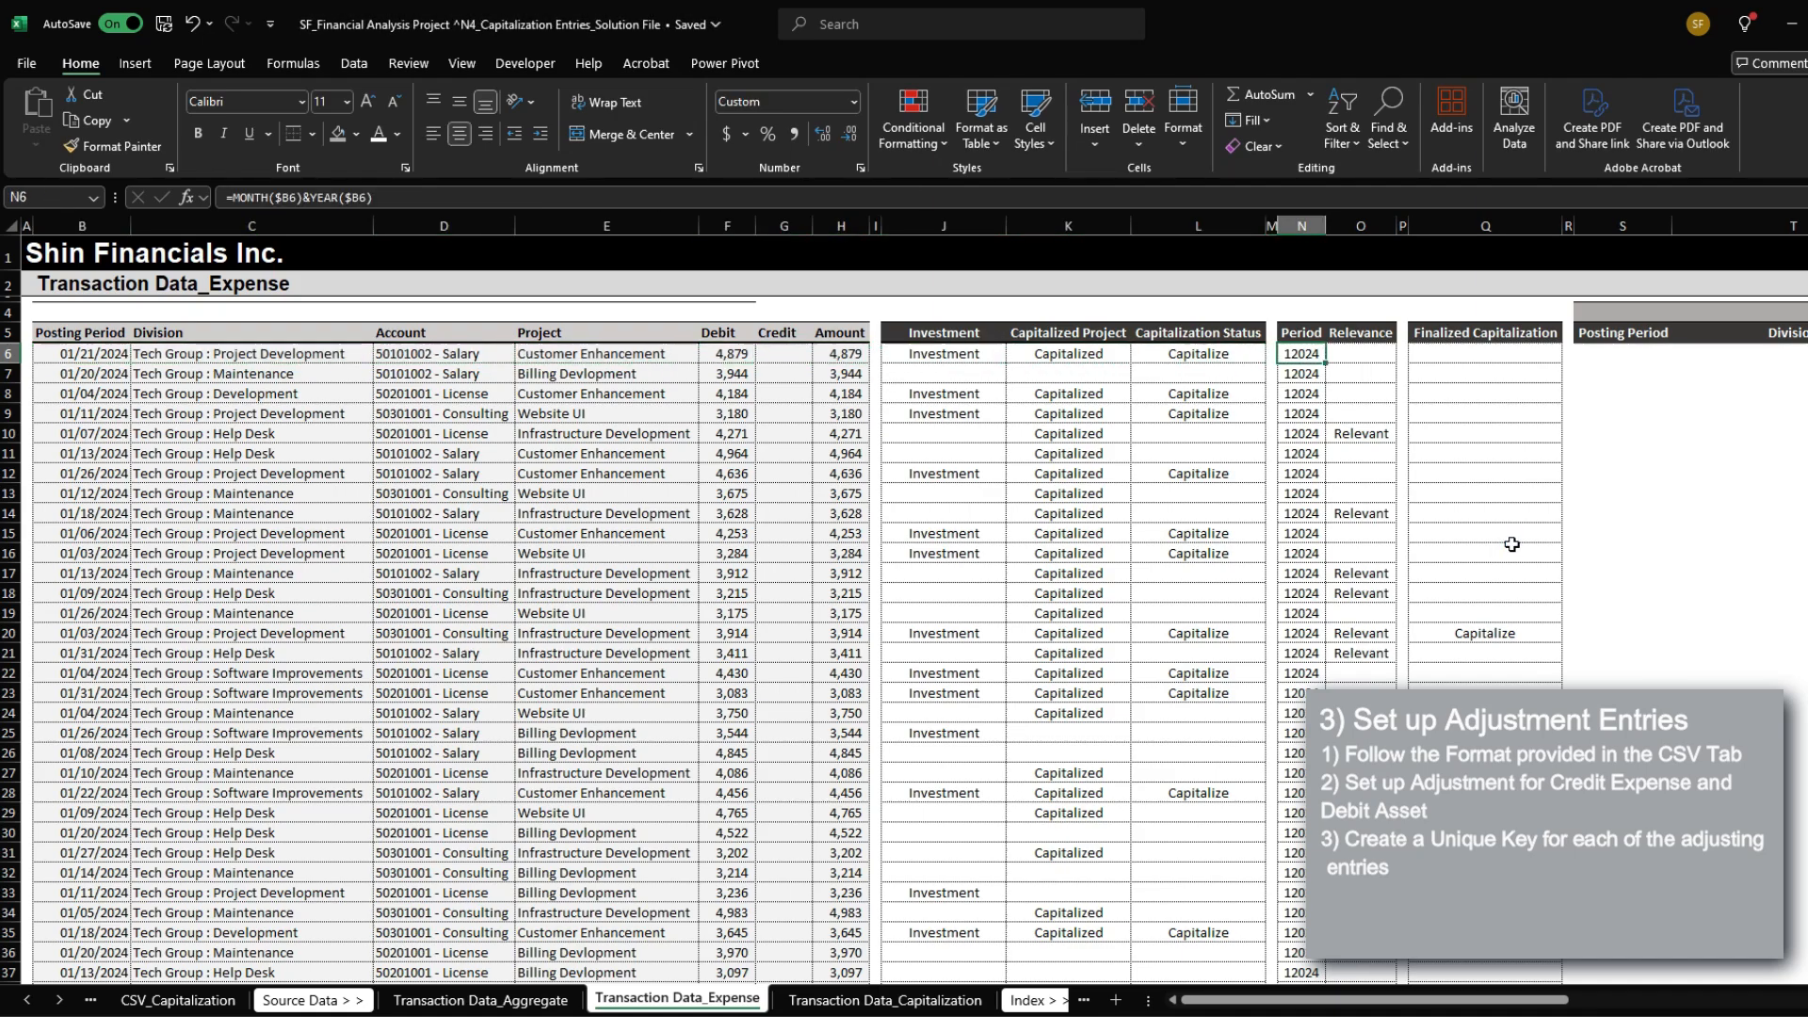
pyautogui.press('Right')
pyautogui.press('Right')
pyautogui.press('Right')
pyautogui.press('Right')
pyautogui.press('Right')
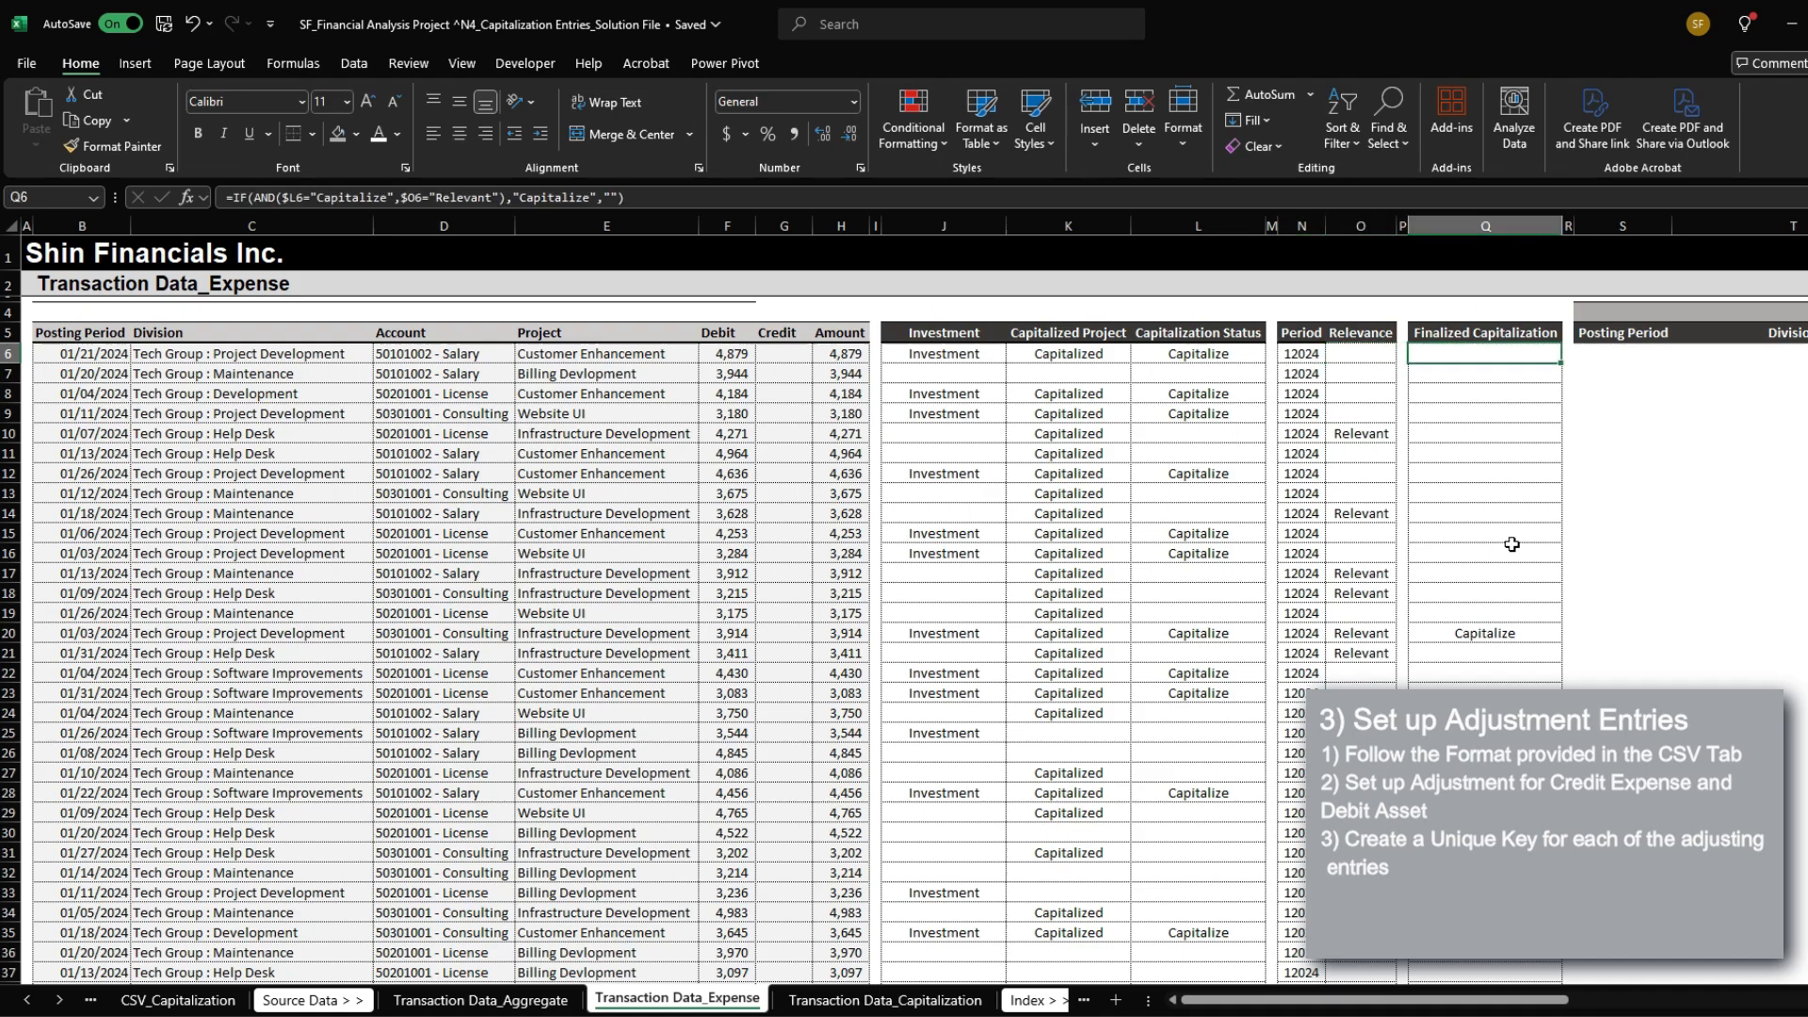
pyautogui.press('Up')
pyautogui.press('Right')
pyautogui.press('Right')
pyautogui.press('Right')
pyautogui.press('Right')
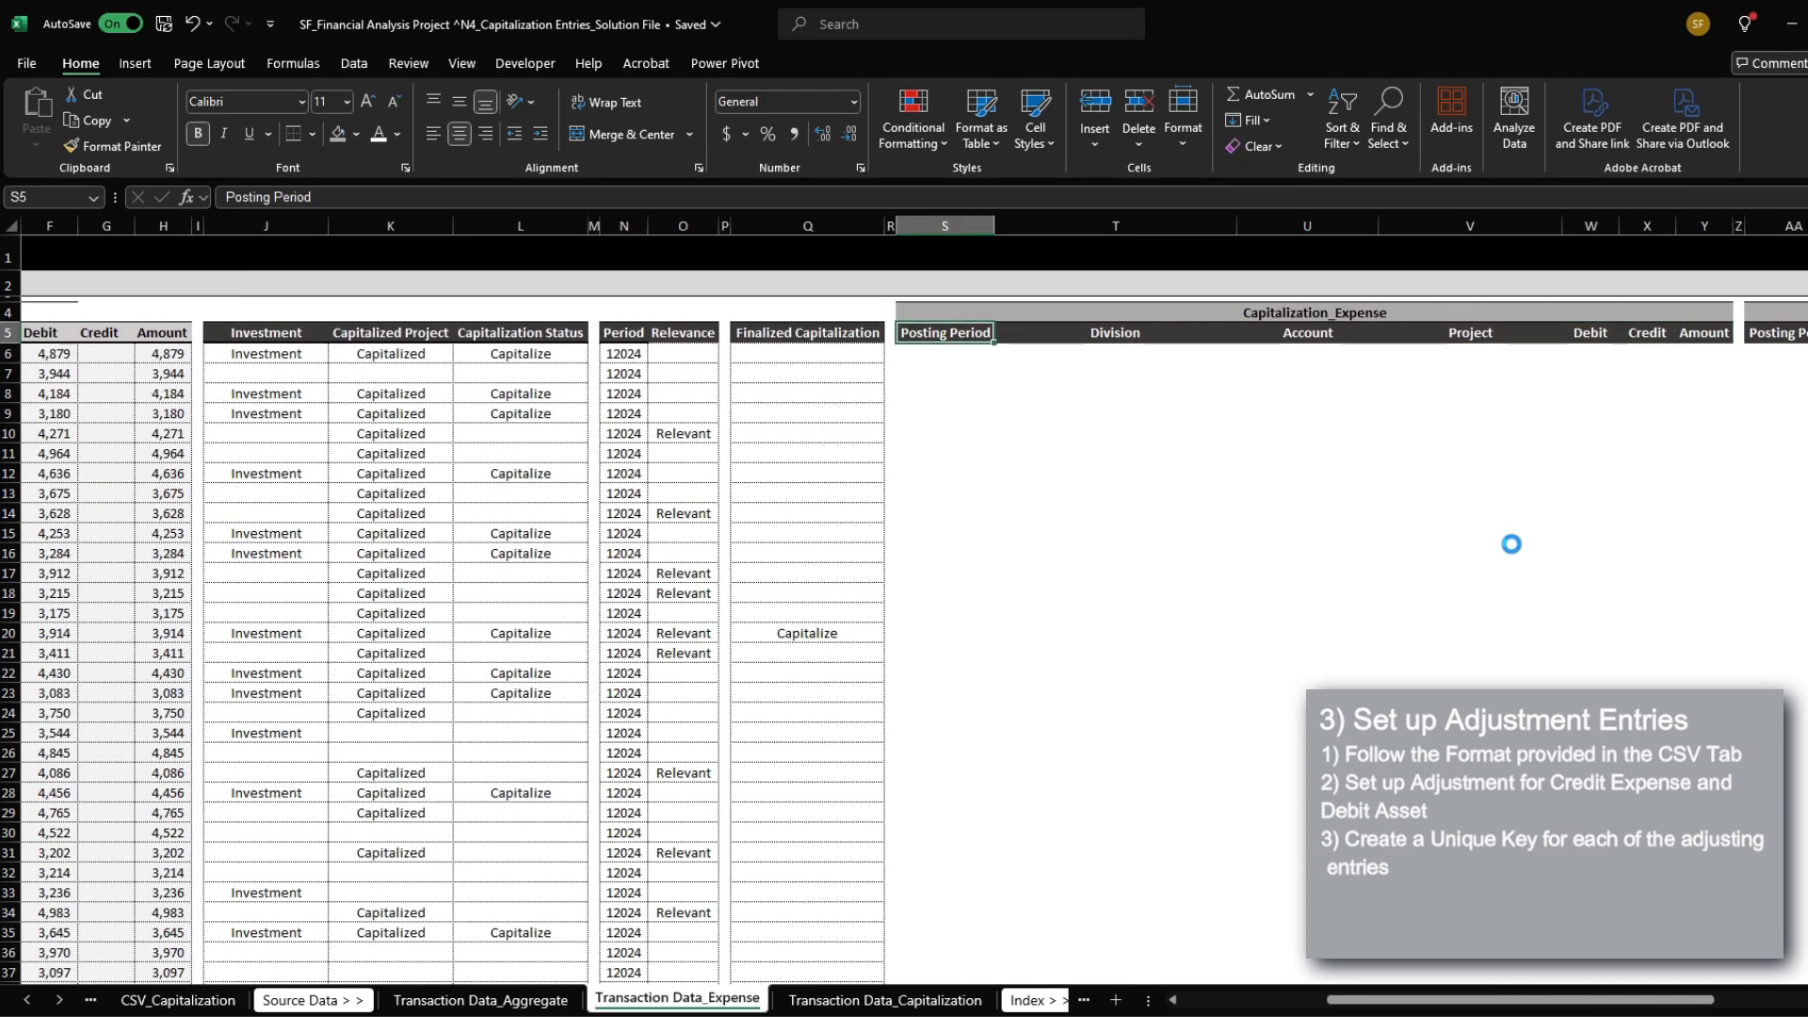
# Step: On the Index sheet, copy the Asset Accounts table B17:B20 to D21, below the Projects table
pyautogui.press('Down')
pyautogui.hotkey('ctrl', 'pagedown')
pyautogui.hotkey('ctrl', 'pagedown')
pyautogui.hotkey('ctrl', 'pagedown')
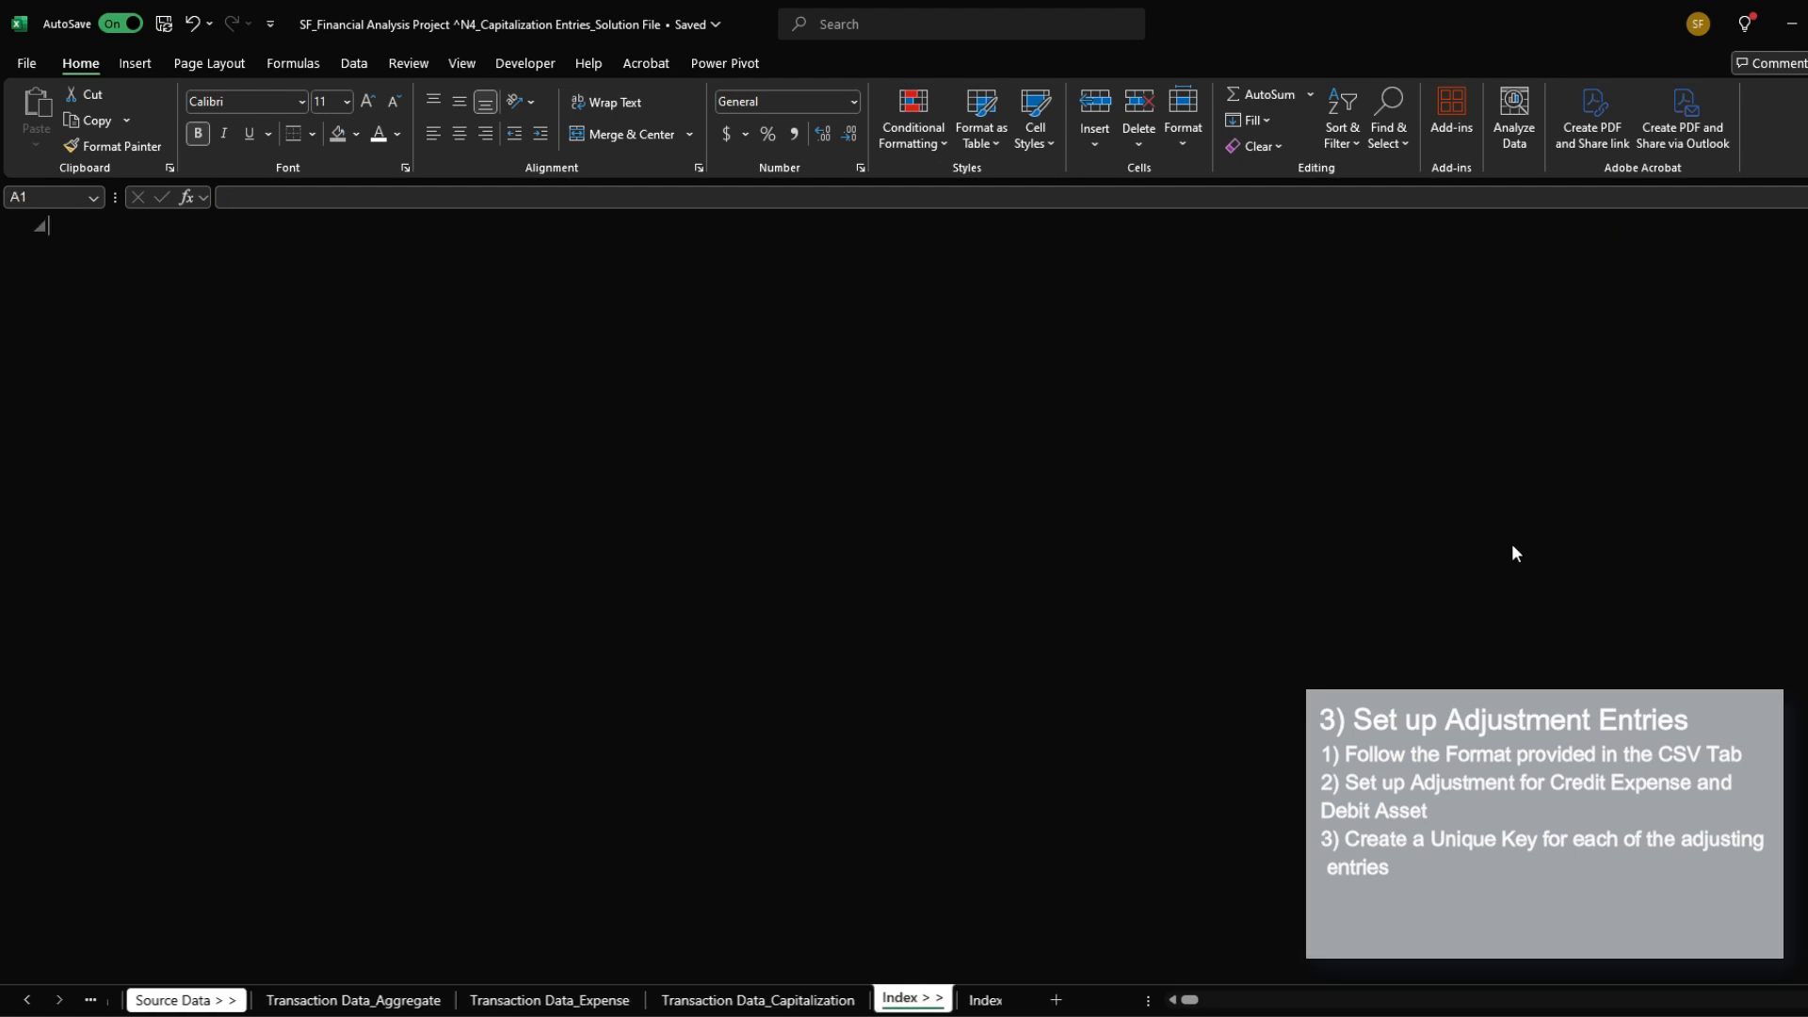
pyautogui.press('Left')
pyautogui.press('Left')
pyautogui.press('Up')
pyautogui.press('Up')
pyautogui.press('Down')
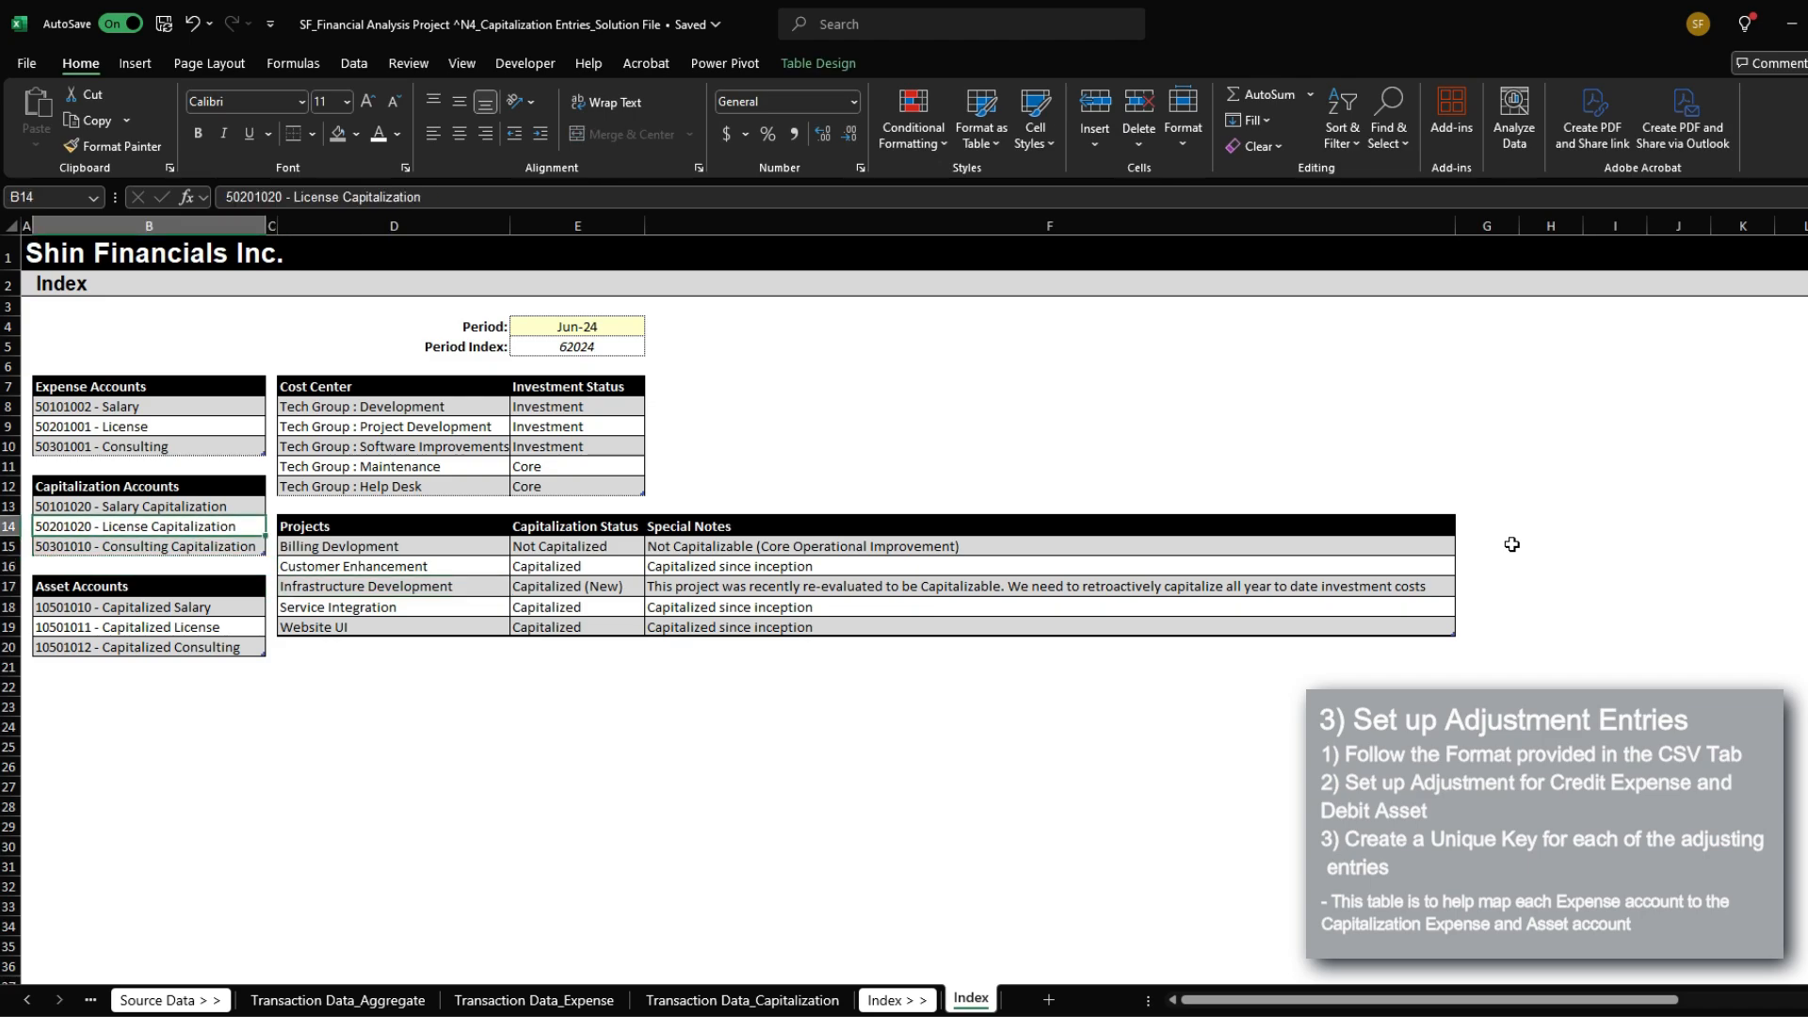
pyautogui.press('Down')
pyautogui.hotkey('ctrl', 'shift', 'Down')
pyautogui.hotkey('ctrl', 'c')
pyautogui.press('Down')
pyautogui.press('Down')
pyautogui.press('Down')
pyautogui.press('Down')
pyautogui.press('Down')
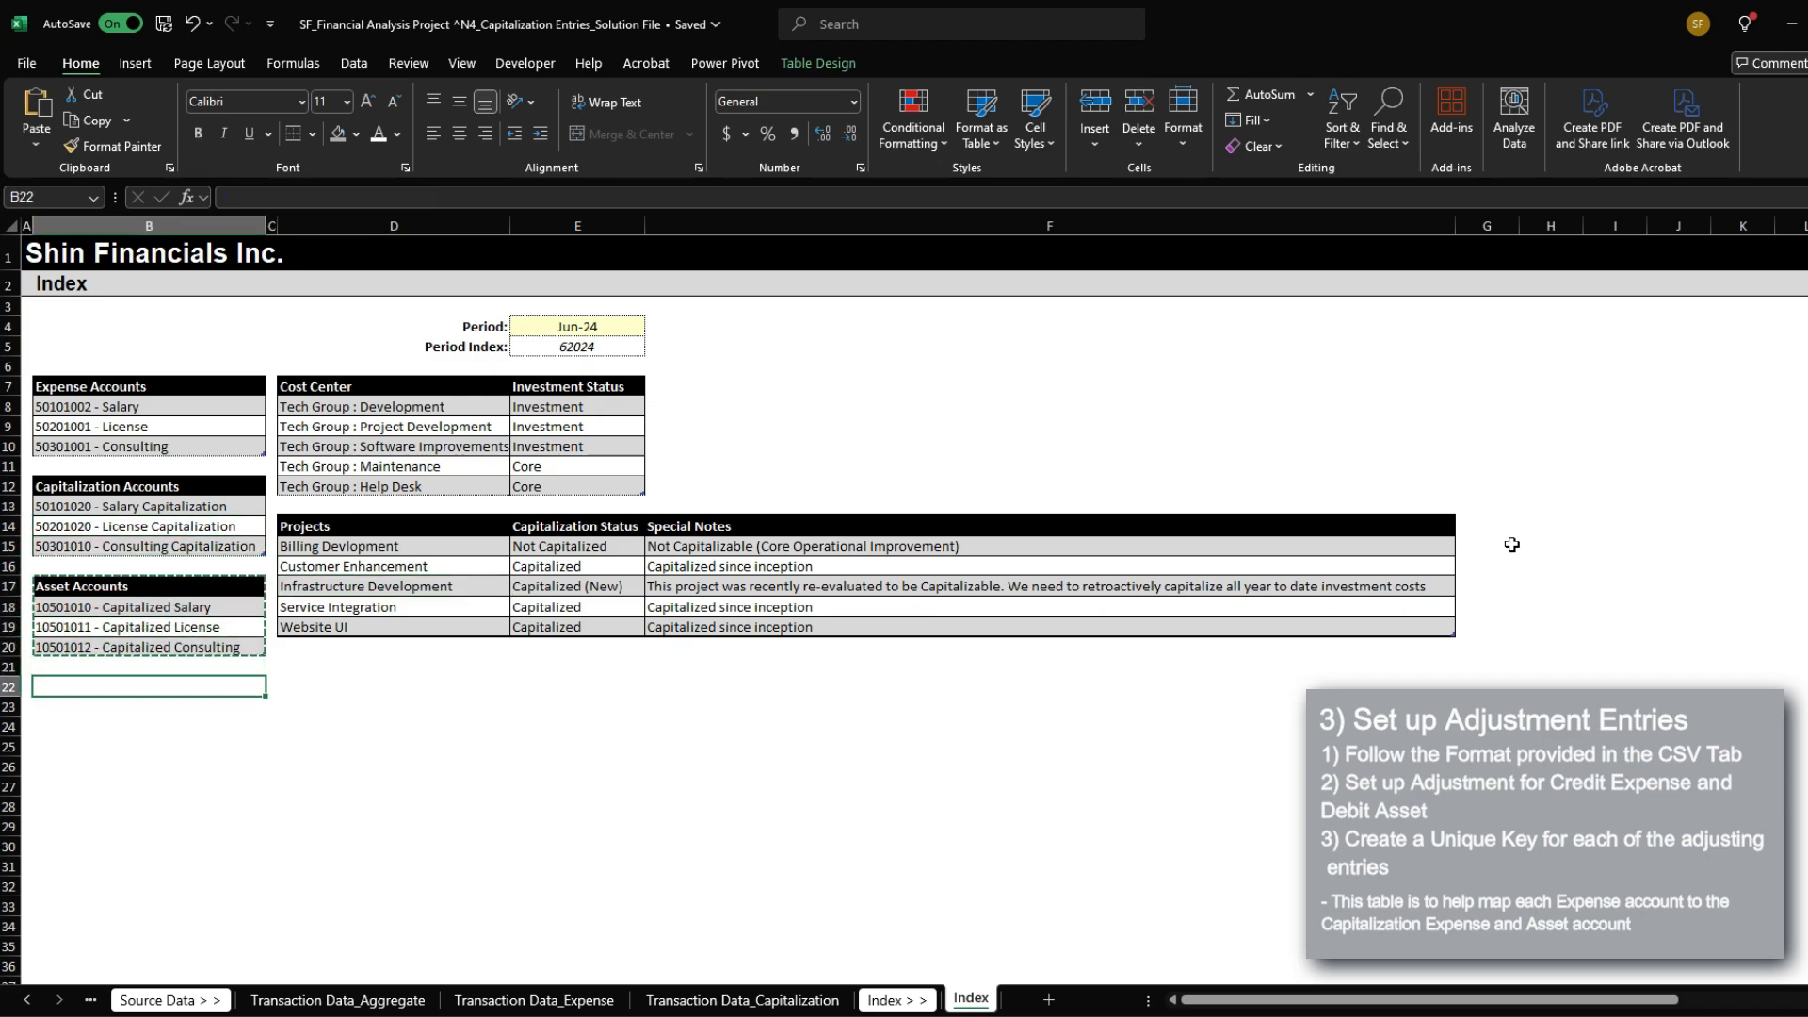
pyautogui.press('Right')
pyautogui.press('Right')
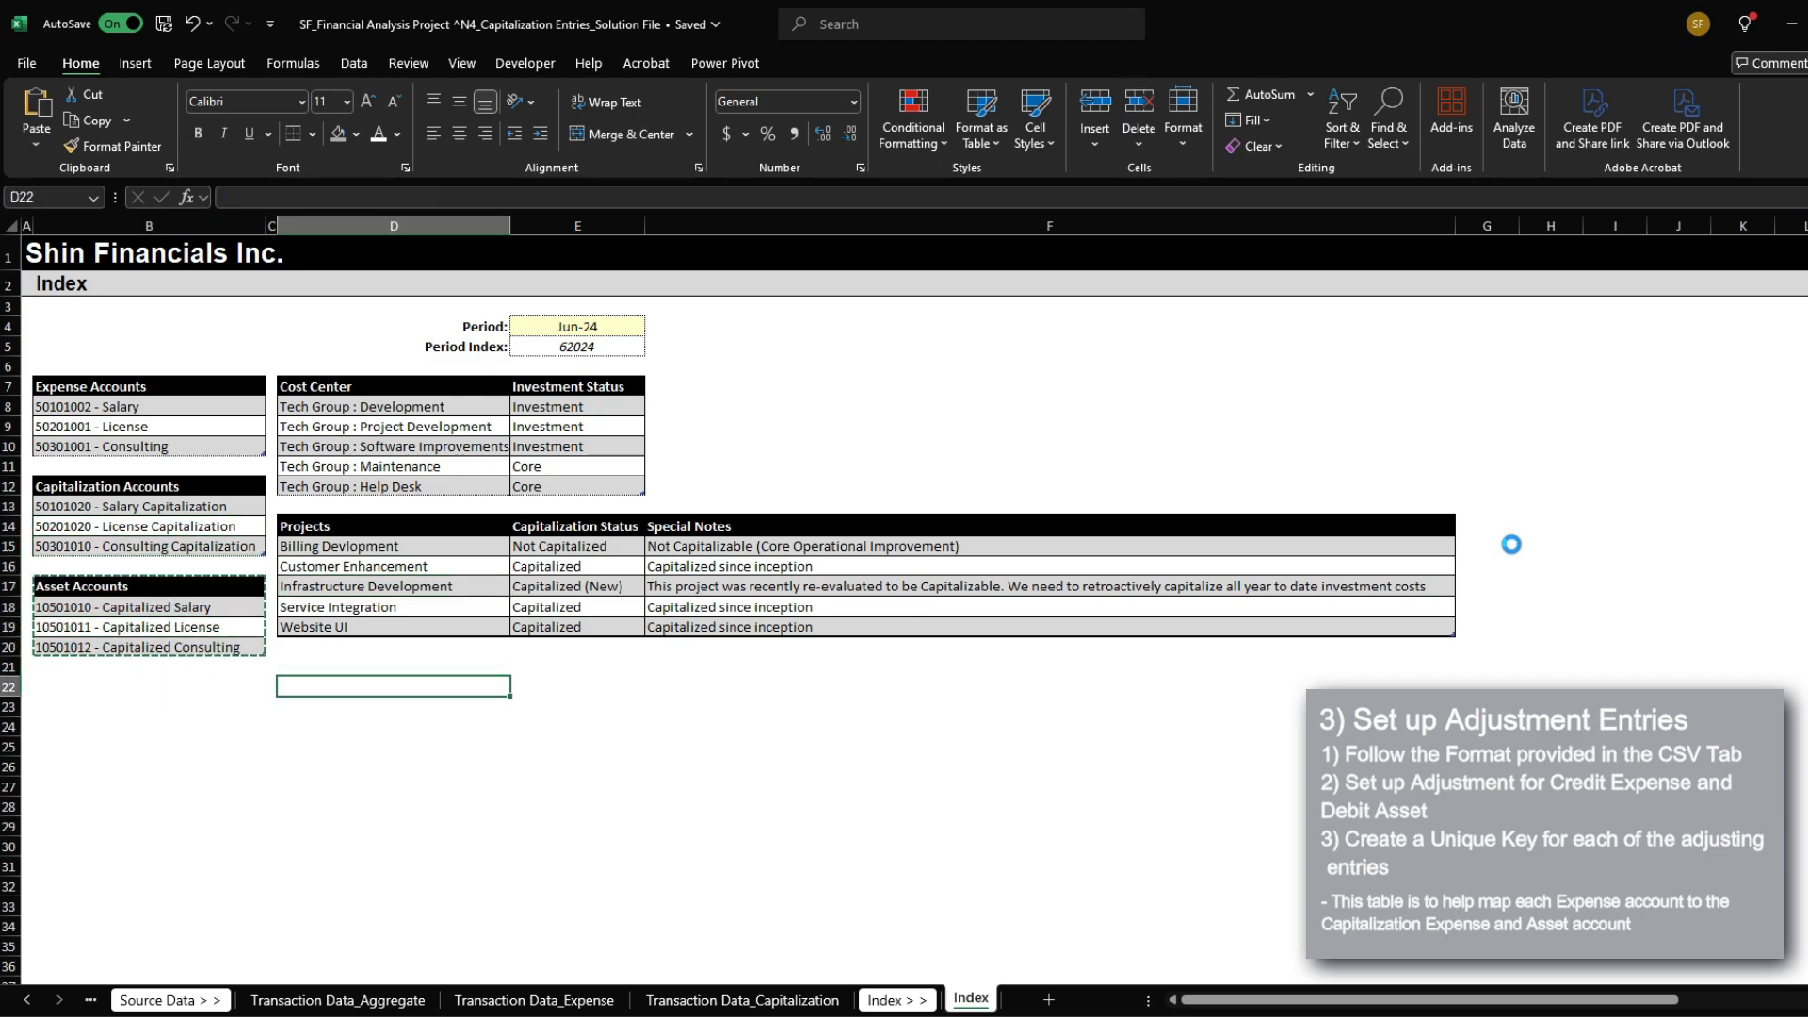
pyautogui.hotkey('ctrl', 'v')
pyautogui.hotkey('ctrl', 'z')
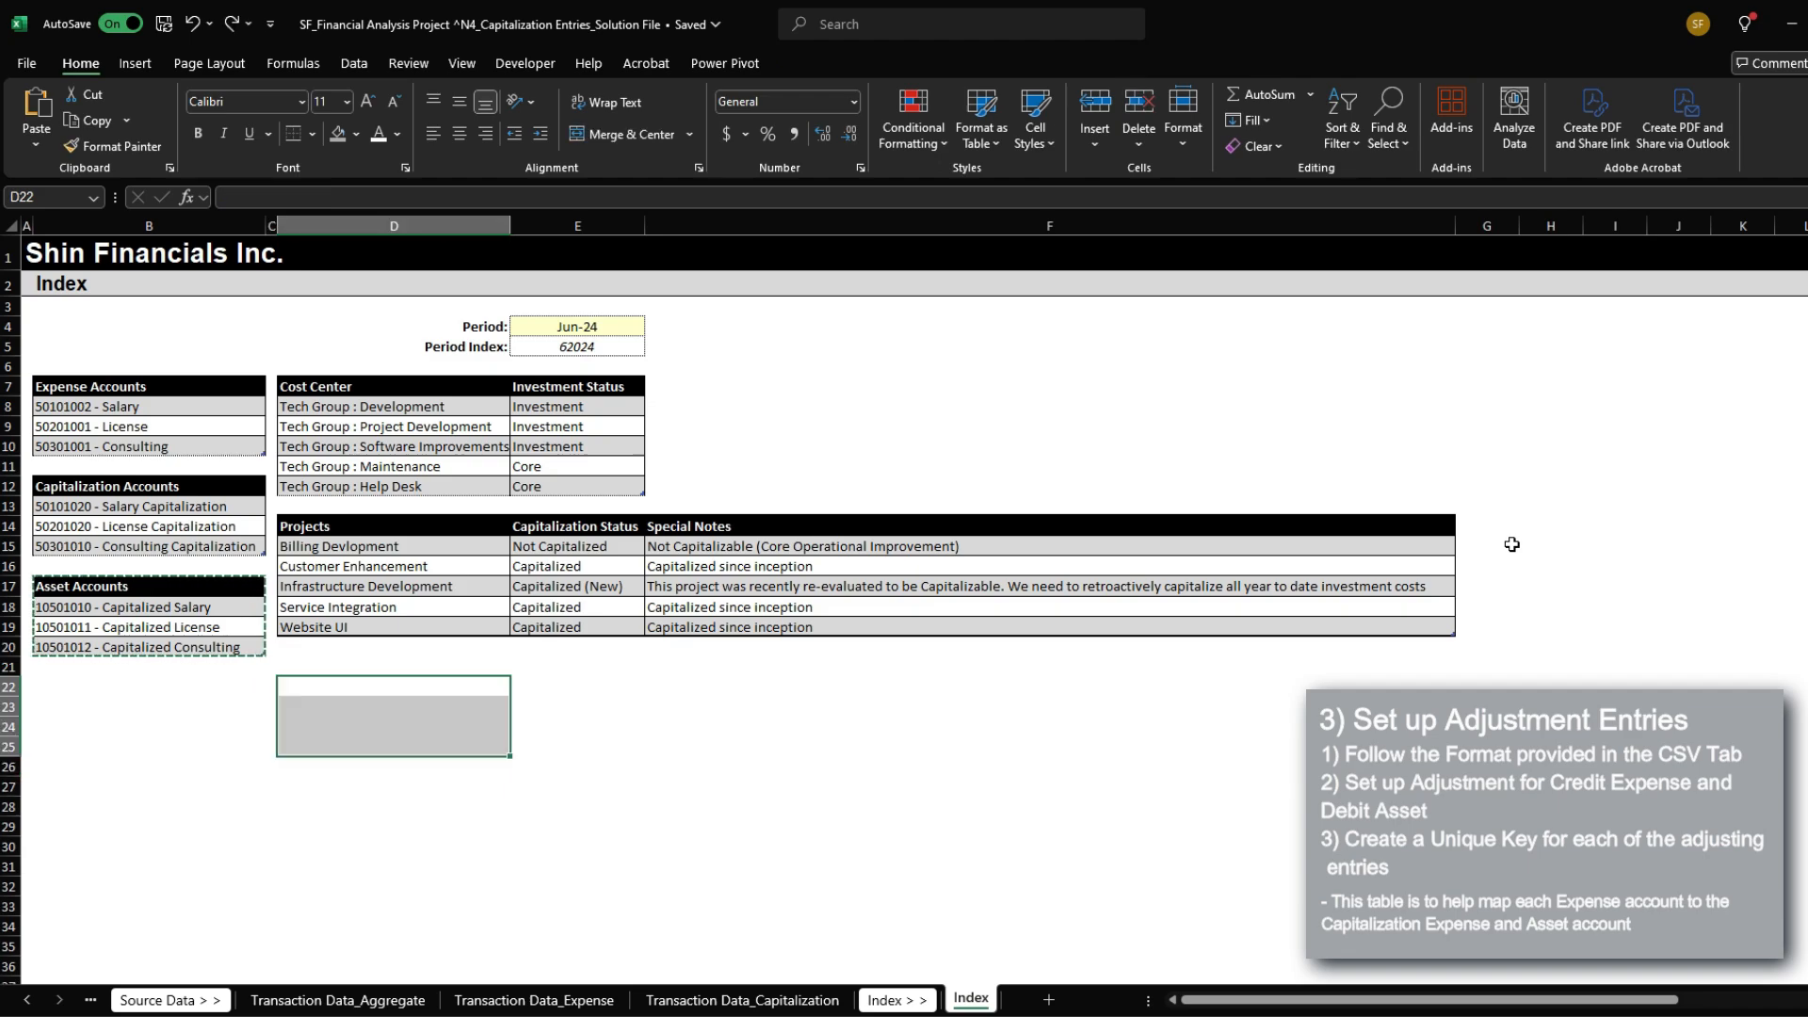
pyautogui.press('Up')
pyautogui.hotkey('ctrl', 'v')
pyautogui.press('Escape')
# Step: Fill the copied account rows D22:D24 across into columns E and F to make a three-column table
pyautogui.press('Down')
pyautogui.hotkey('shift', 'Down')
pyautogui.hotkey('shift', 'Down')
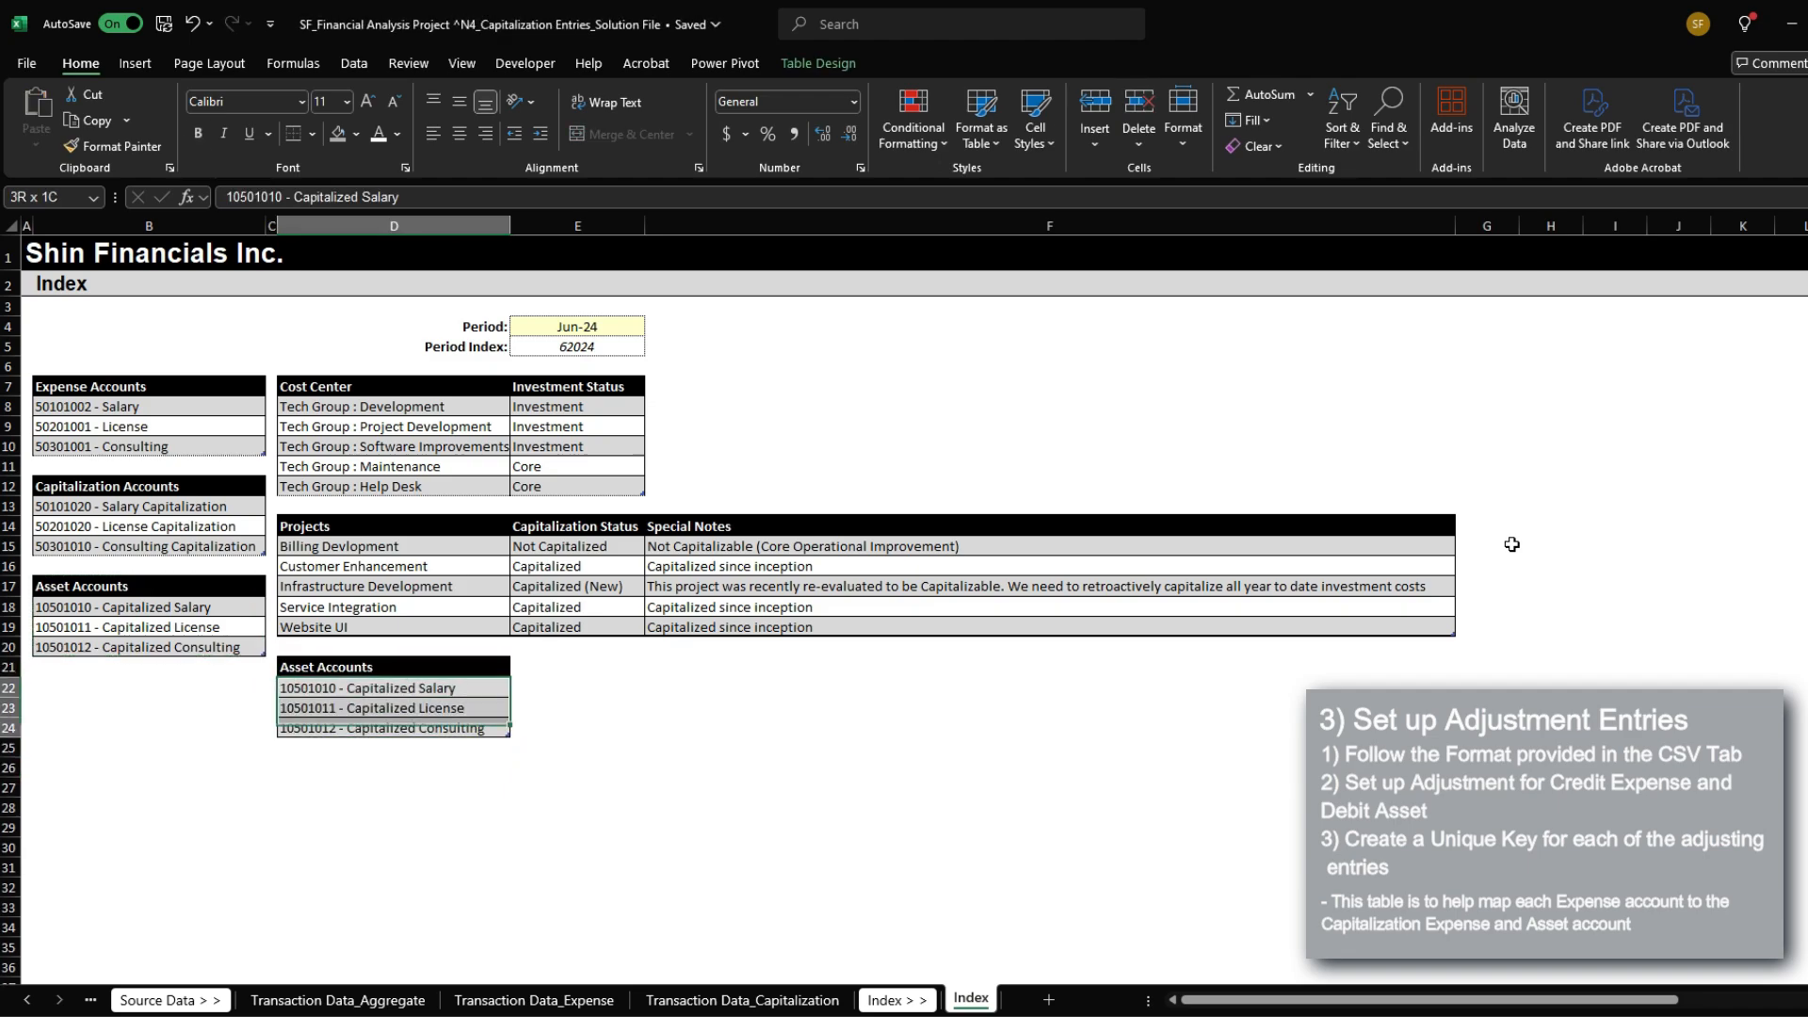
pyautogui.hotkey('shift', 'Right')
pyautogui.hotkey('shift', 'Right')
pyautogui.hotkey('ctrl', 'r')
# Step: Paste the three expense accounts from B8:B10 as values into D22:D24 of the new table
pyautogui.press('Left')
pyautogui.press('Left')
pyautogui.press('Up')
pyautogui.press('Up')
pyautogui.press('Up')
pyautogui.press('Up')
pyautogui.press('Up')
pyautogui.press('Up')
pyautogui.press('Up')
pyautogui.press('Up')
pyautogui.press('Up')
pyautogui.press('Up')
pyautogui.press('Up')
pyautogui.press('Up')
pyautogui.press('Up')
pyautogui.press('Up')
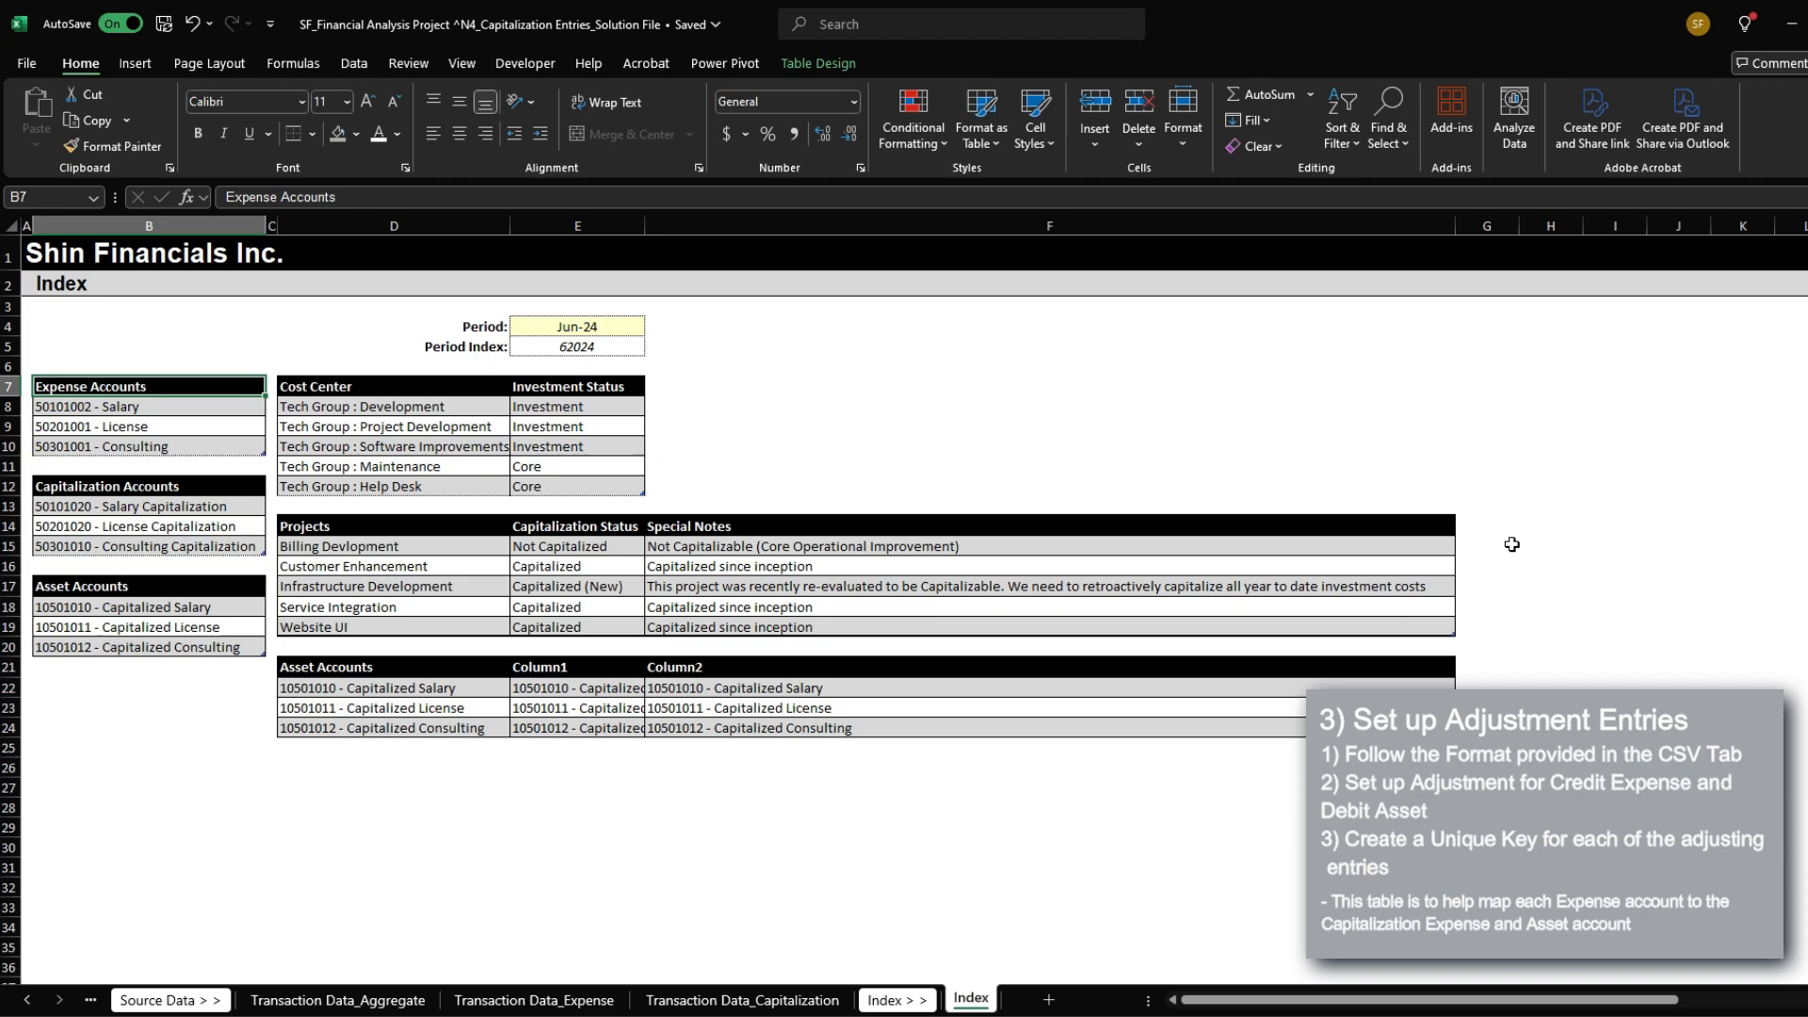
pyautogui.hotkey('shift', 'Down')
pyautogui.hotkey('shift', 'Down')
pyautogui.hotkey('ctrl', 'c')
pyautogui.press('Down')
pyautogui.press('Down')
pyautogui.press('Down')
pyautogui.press('Down')
pyautogui.press('Down')
pyautogui.press('Down')
pyautogui.press('Down')
pyautogui.press('Down')
pyautogui.press('Down')
pyautogui.press('Down')
pyautogui.press('Down')
pyautogui.press('Down')
pyautogui.press('Down')
pyautogui.press('Down')
pyautogui.press('Down')
pyautogui.press('Right')
pyautogui.press('Right')
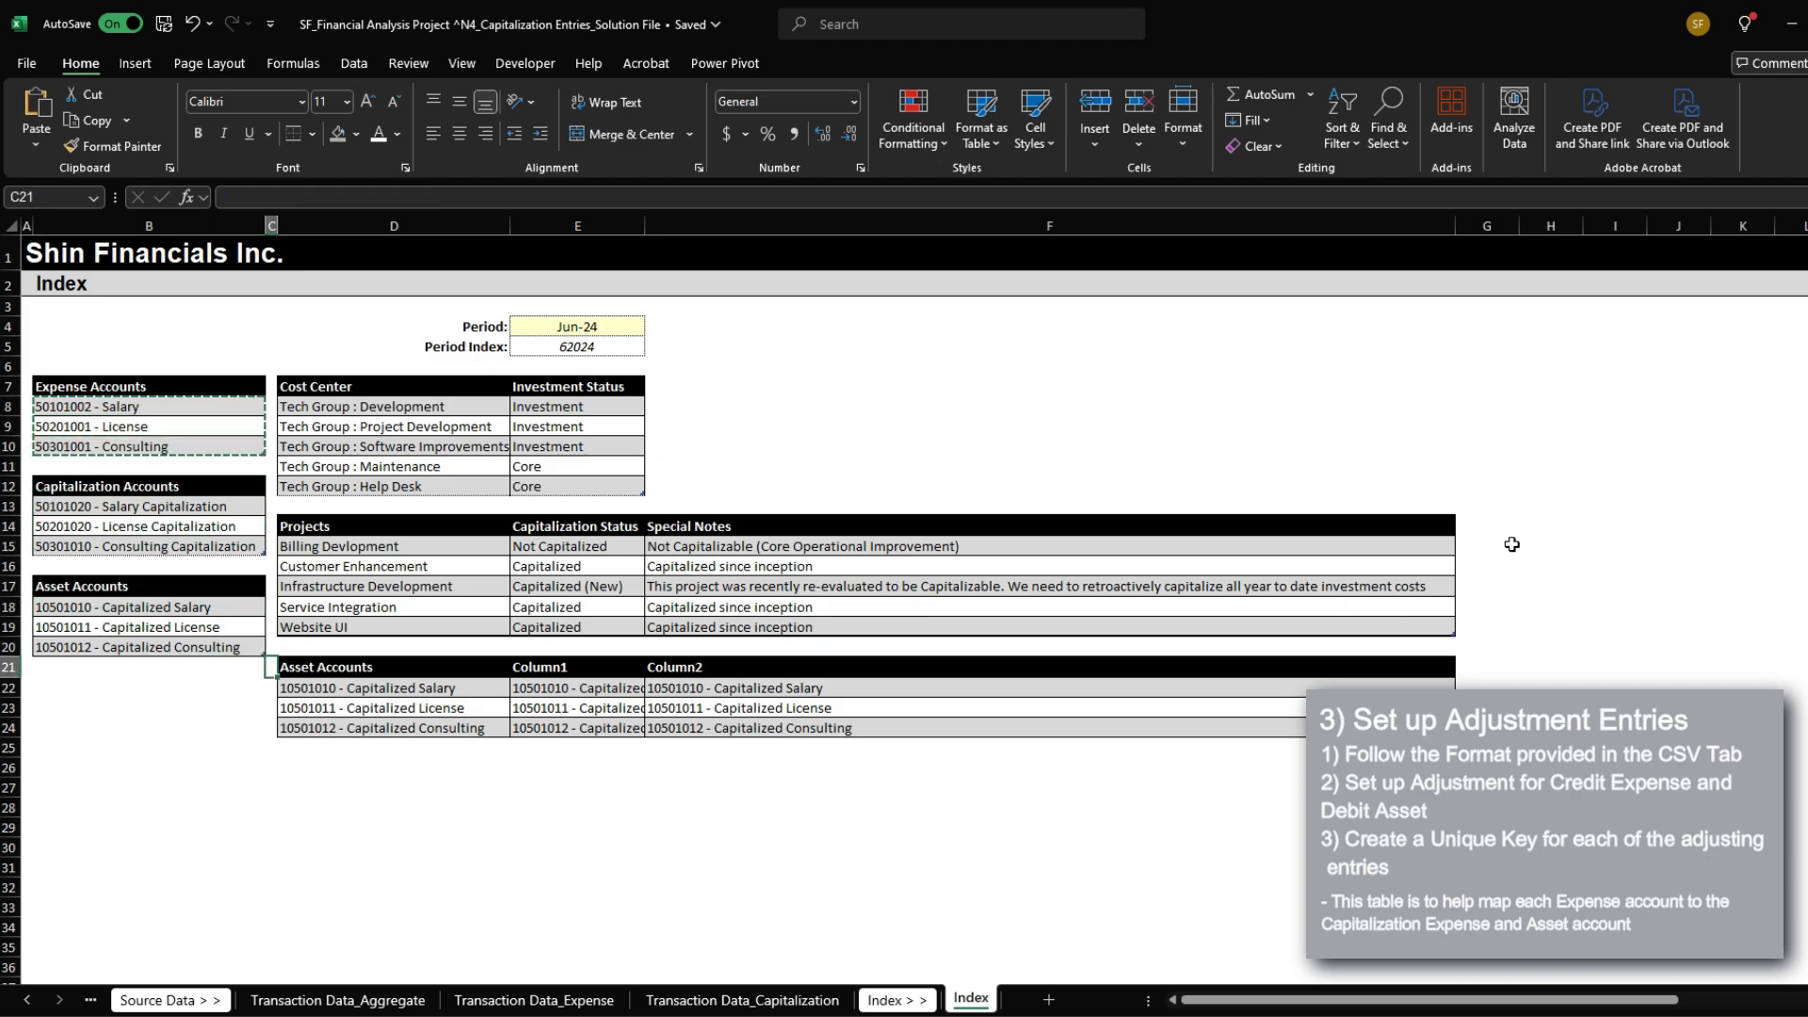
pyautogui.press('Up')
pyautogui.hotkey('ctrl', 'alt', 'v')
pyautogui.press('v')
pyautogui.press('Return')
# Step: Paste the three capitalization accounts from B13:B15 as values into E22:E24 of the new table
pyautogui.press('Left')
pyautogui.press('Left')
pyautogui.press('Up')
pyautogui.press('Up')
pyautogui.press('Up')
pyautogui.press('Up')
pyautogui.press('Up')
pyautogui.press('Up')
pyautogui.press('Up')
pyautogui.press('Up')
pyautogui.press('Up')
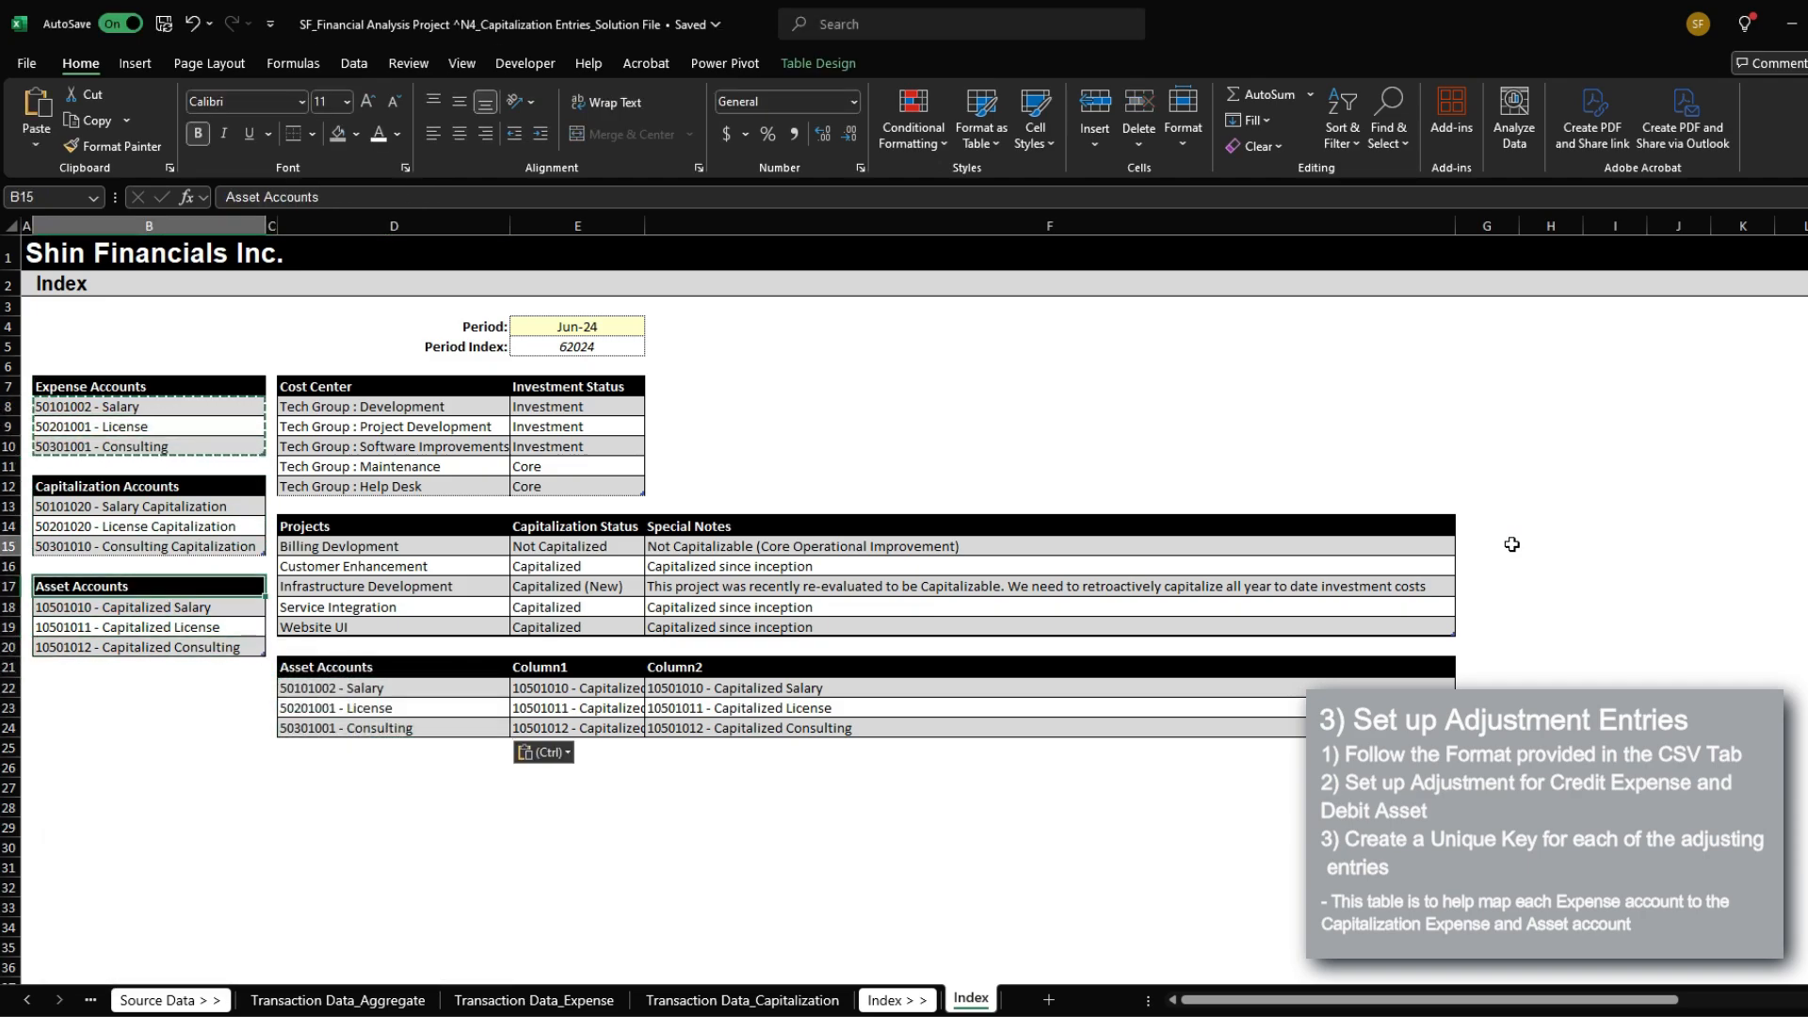
pyautogui.hotkey('shift', 'Down')
pyautogui.hotkey('shift', 'Down')
pyautogui.hotkey('ctrl', 'c')
pyautogui.press('Right')
pyautogui.press('Right')
pyautogui.press('Down')
pyautogui.press('Down')
pyautogui.press('Down')
pyautogui.press('Down')
pyautogui.press('Down')
pyautogui.press('Down')
pyautogui.press('Down')
pyautogui.press('Down')
pyautogui.press('Down')
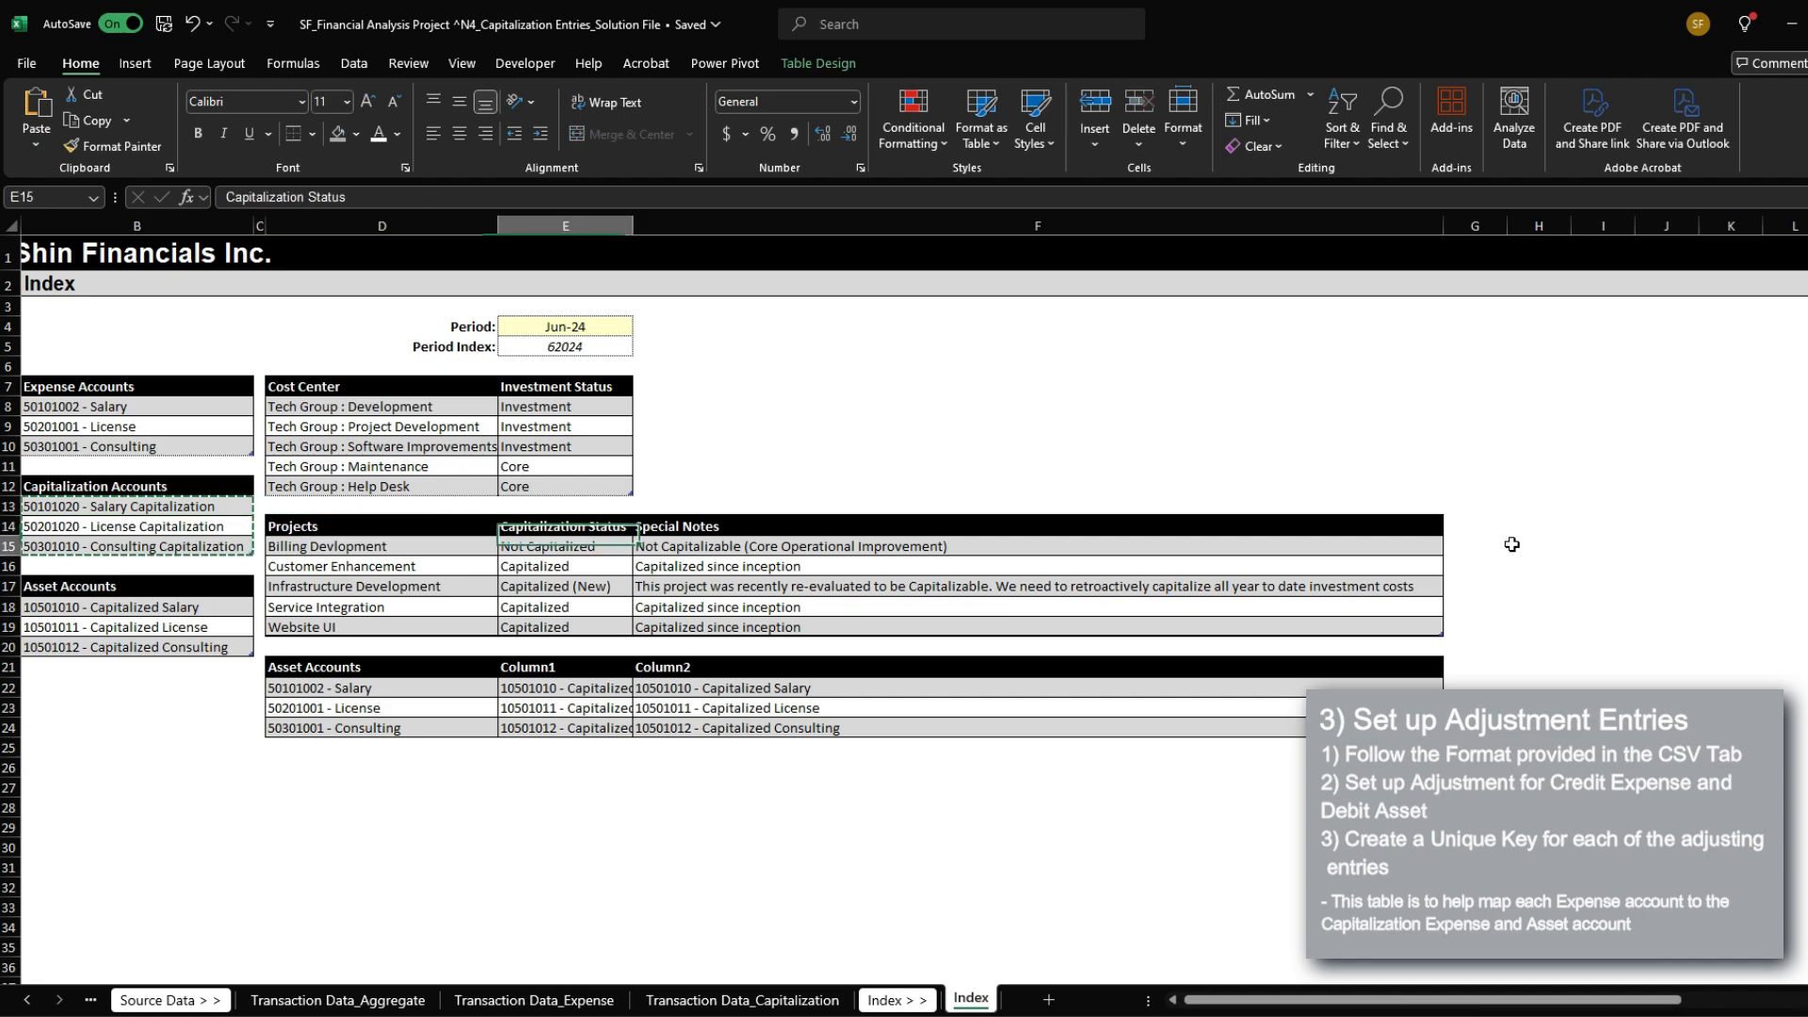
pyautogui.hotkey('ctrl', 'alt', 'v')
pyautogui.press('v')
pyautogui.press('Return')
# Step: Paste the three asset accounts from B18:B20 as values into F22:F24 of the new table
pyautogui.press('Left')
pyautogui.press('Left')
pyautogui.press('Left')
pyautogui.press('Up')
pyautogui.press('Up')
pyautogui.press('Up')
pyautogui.press('Up')
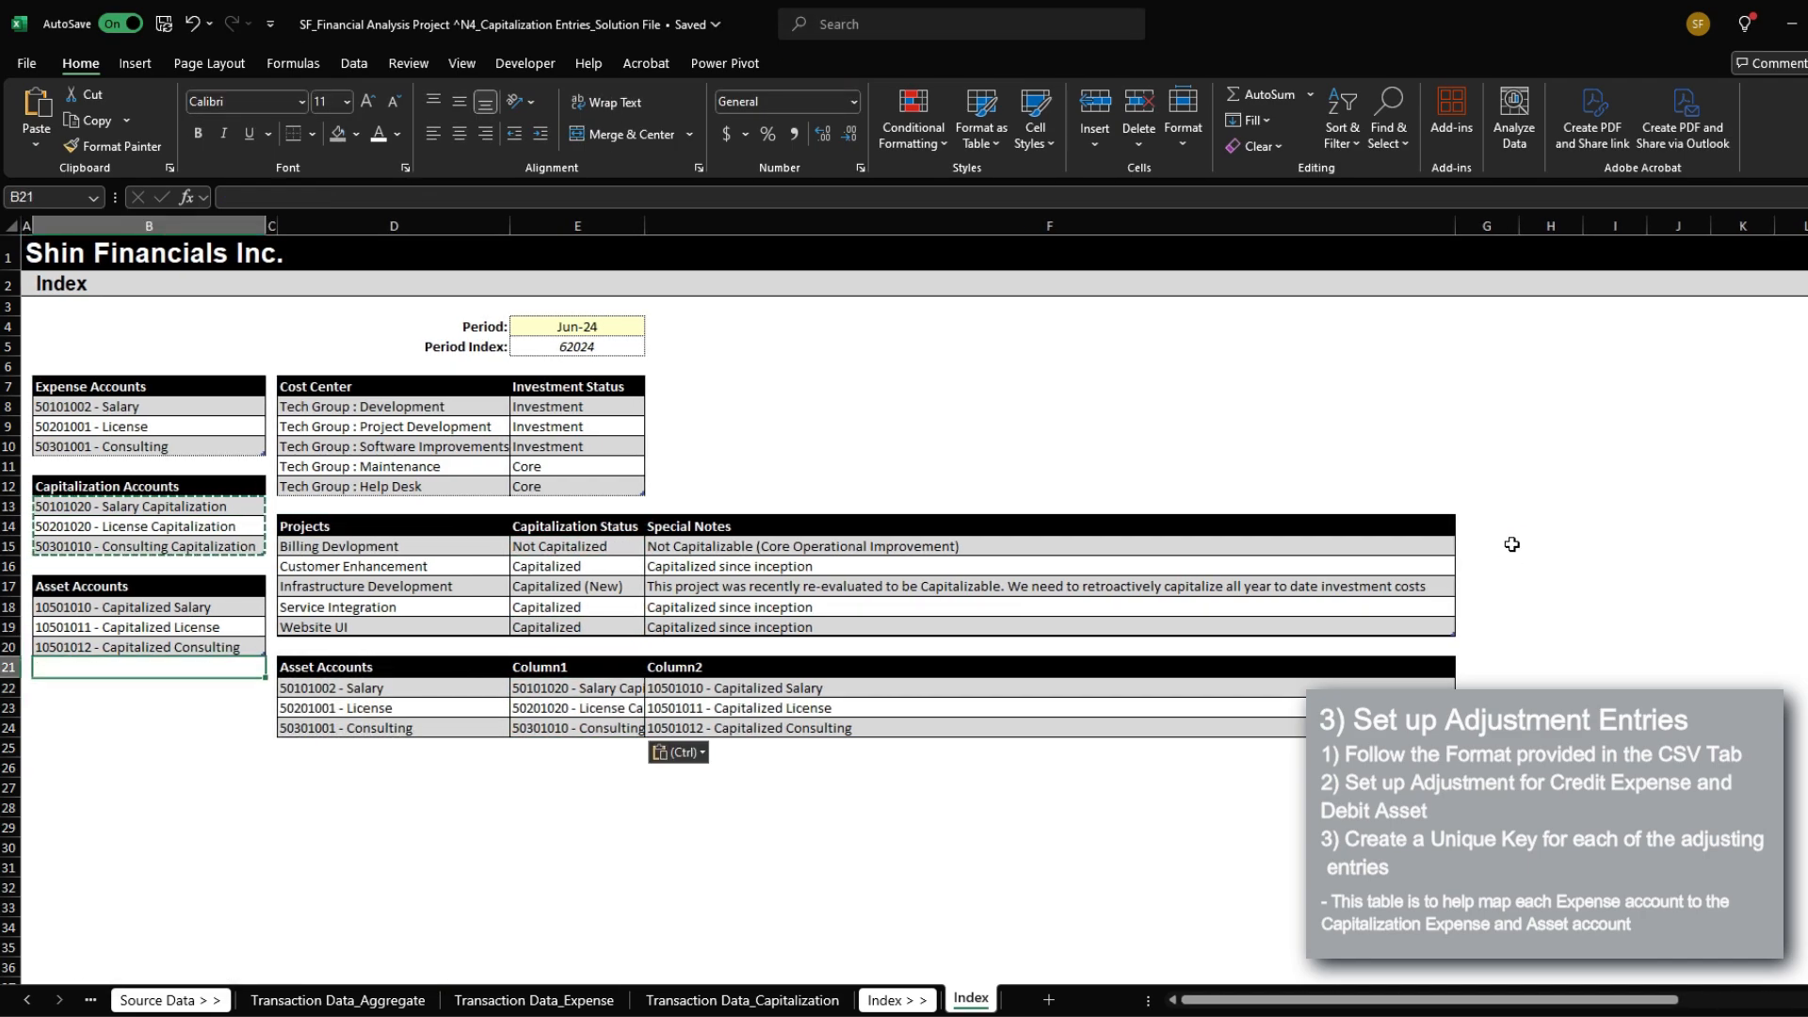
pyautogui.hotkey('shift', 'Down')
pyautogui.hotkey('shift', 'Down')
pyautogui.hotkey('ctrl', 'c')
pyautogui.press('Right')
pyautogui.press('Right')
pyautogui.press('Right')
pyautogui.press('Right')
pyautogui.press('Down')
pyautogui.press('Down')
pyautogui.press('Down')
pyautogui.press('Down')
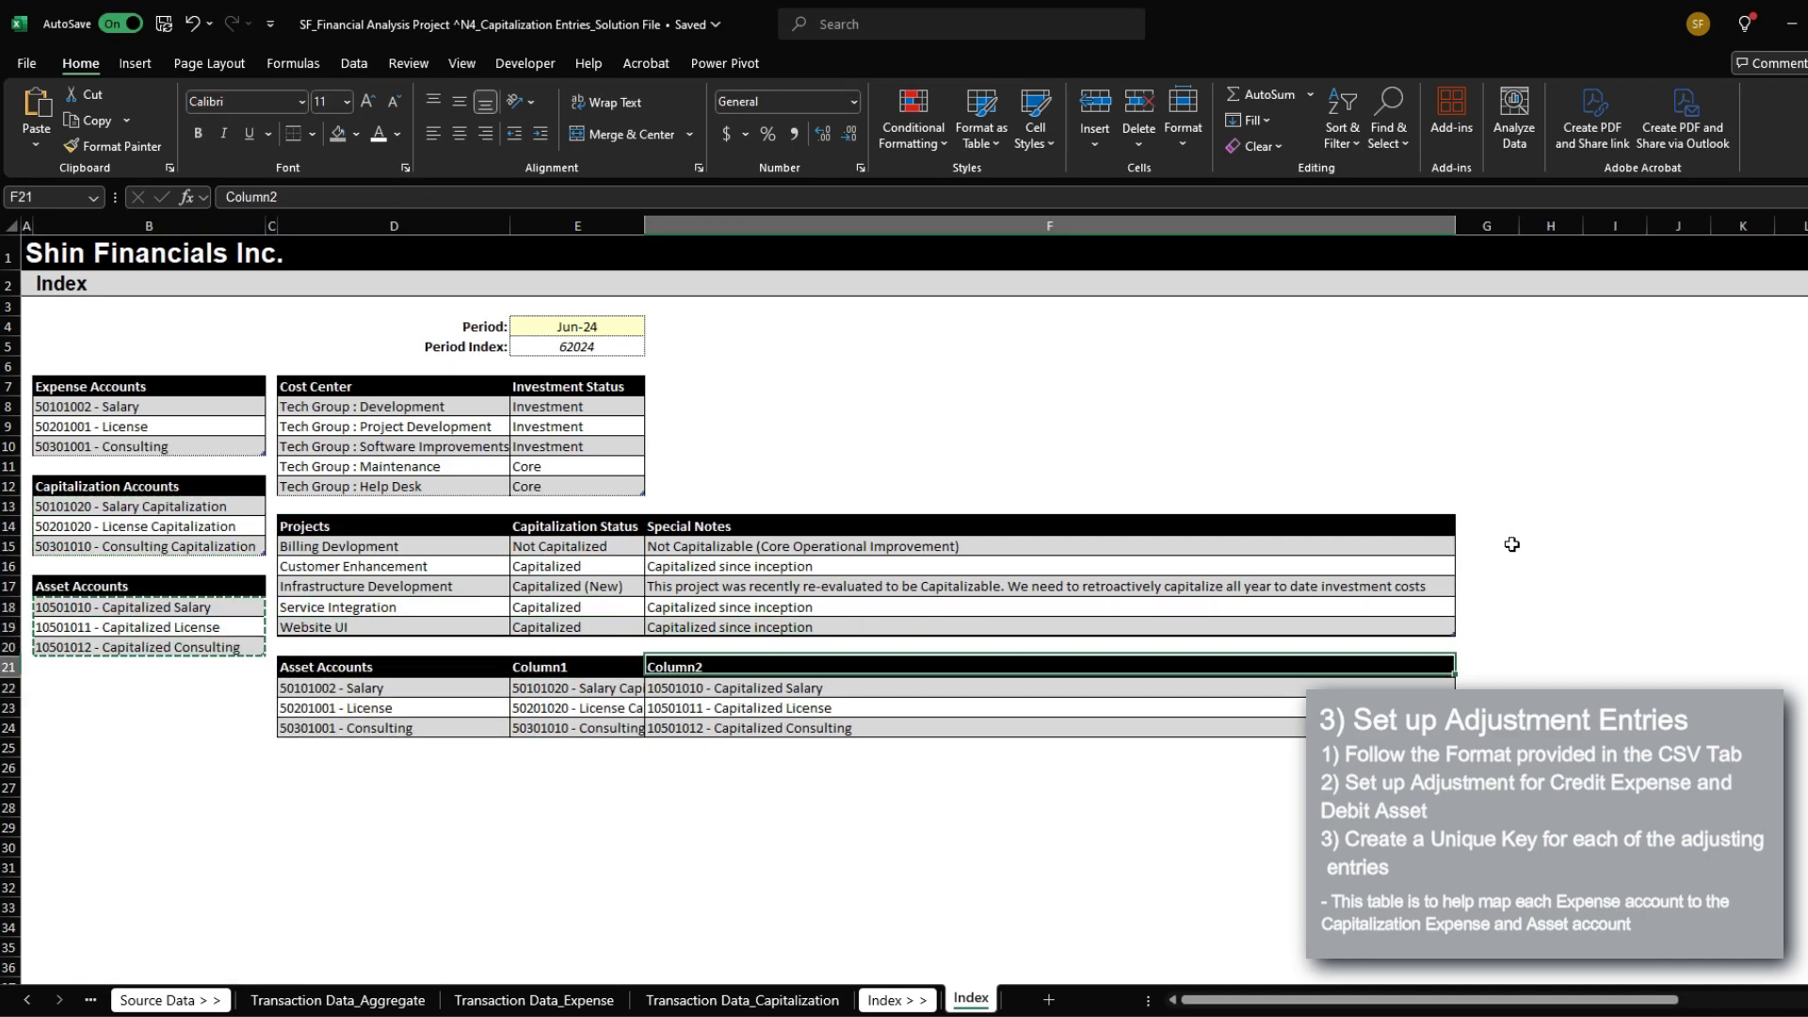
pyautogui.hotkey('ctrl', 'alt', 'v')
pyautogui.press('v')
pyautogui.press('Return')
# Step: Head the mapping table's columns D21:F21 Expense Accounts, Capitalization Accounts and Asset Accounts
pyautogui.press('Left')
pyautogui.press('Left')
pyautogui.press('Up')
pyautogui.press('Up')
pyautogui.press('Up')
pyautogui.press('Left')
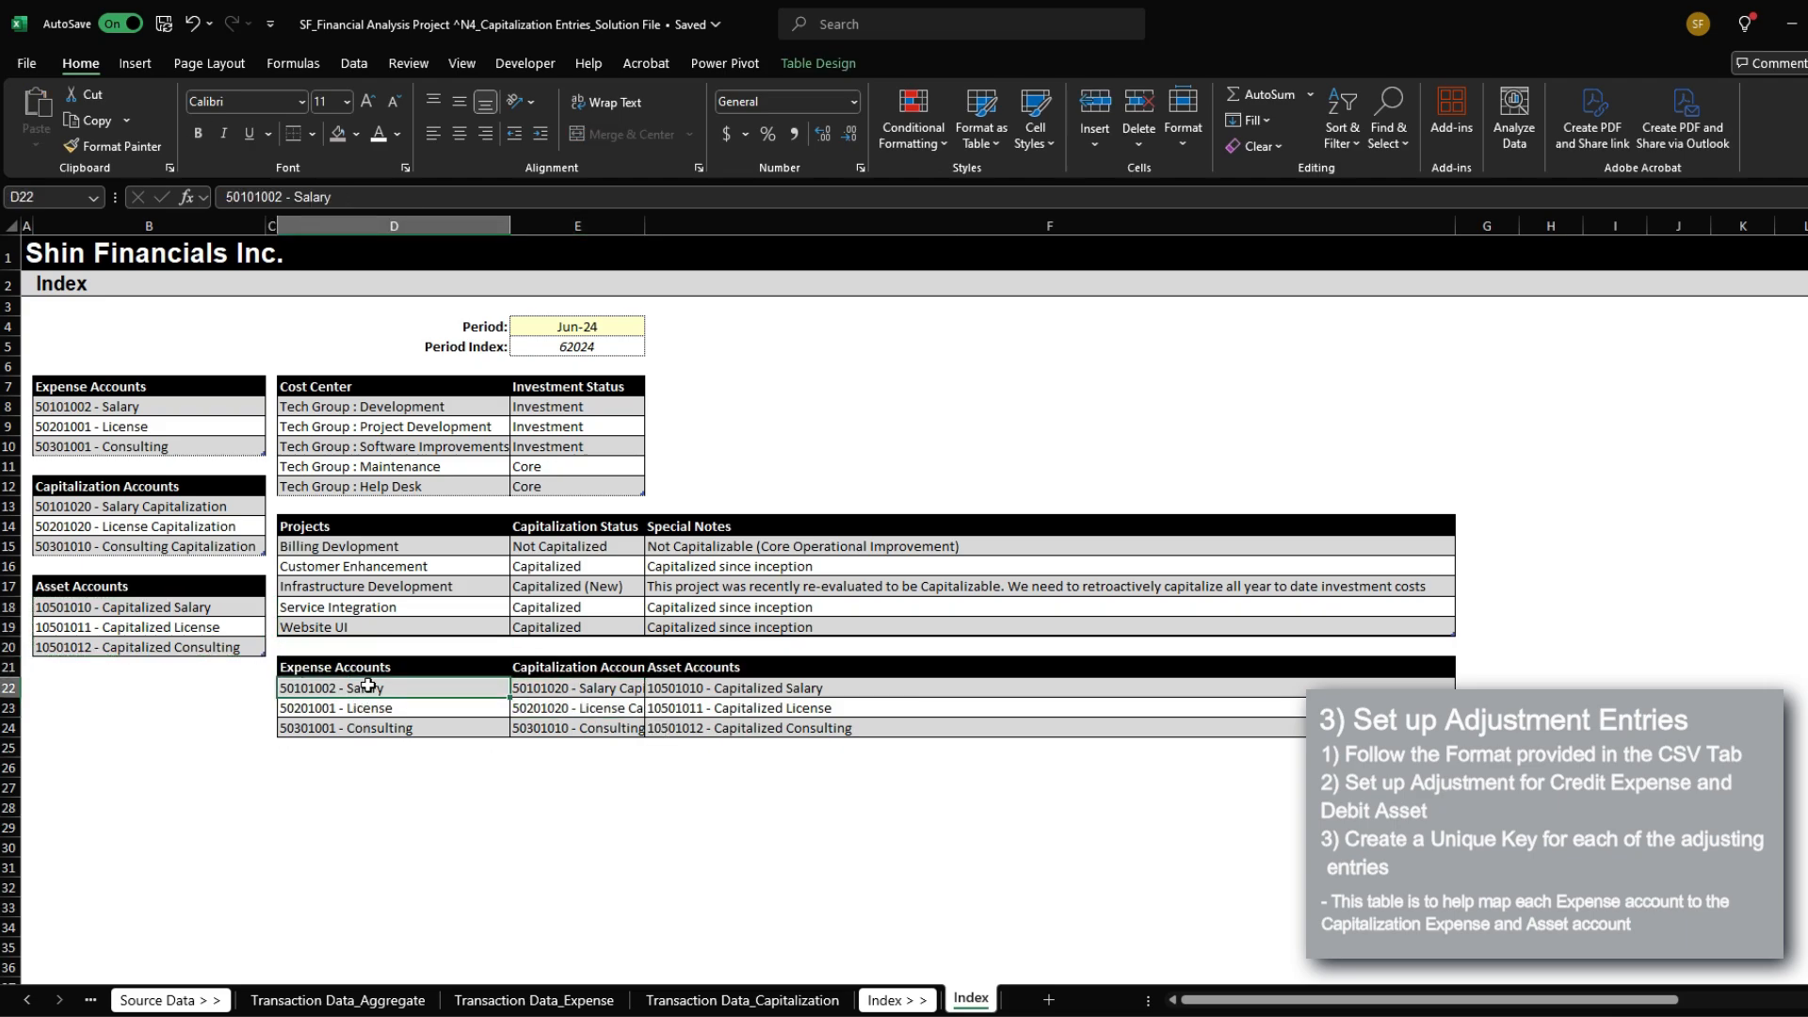
# Step: AutoFit column E to the capitalization account names in the mapping table
pyautogui.click(587, 687)
pyautogui.hotkey('alt', 'h')
pyautogui.press('o')
pyautogui.press('i')
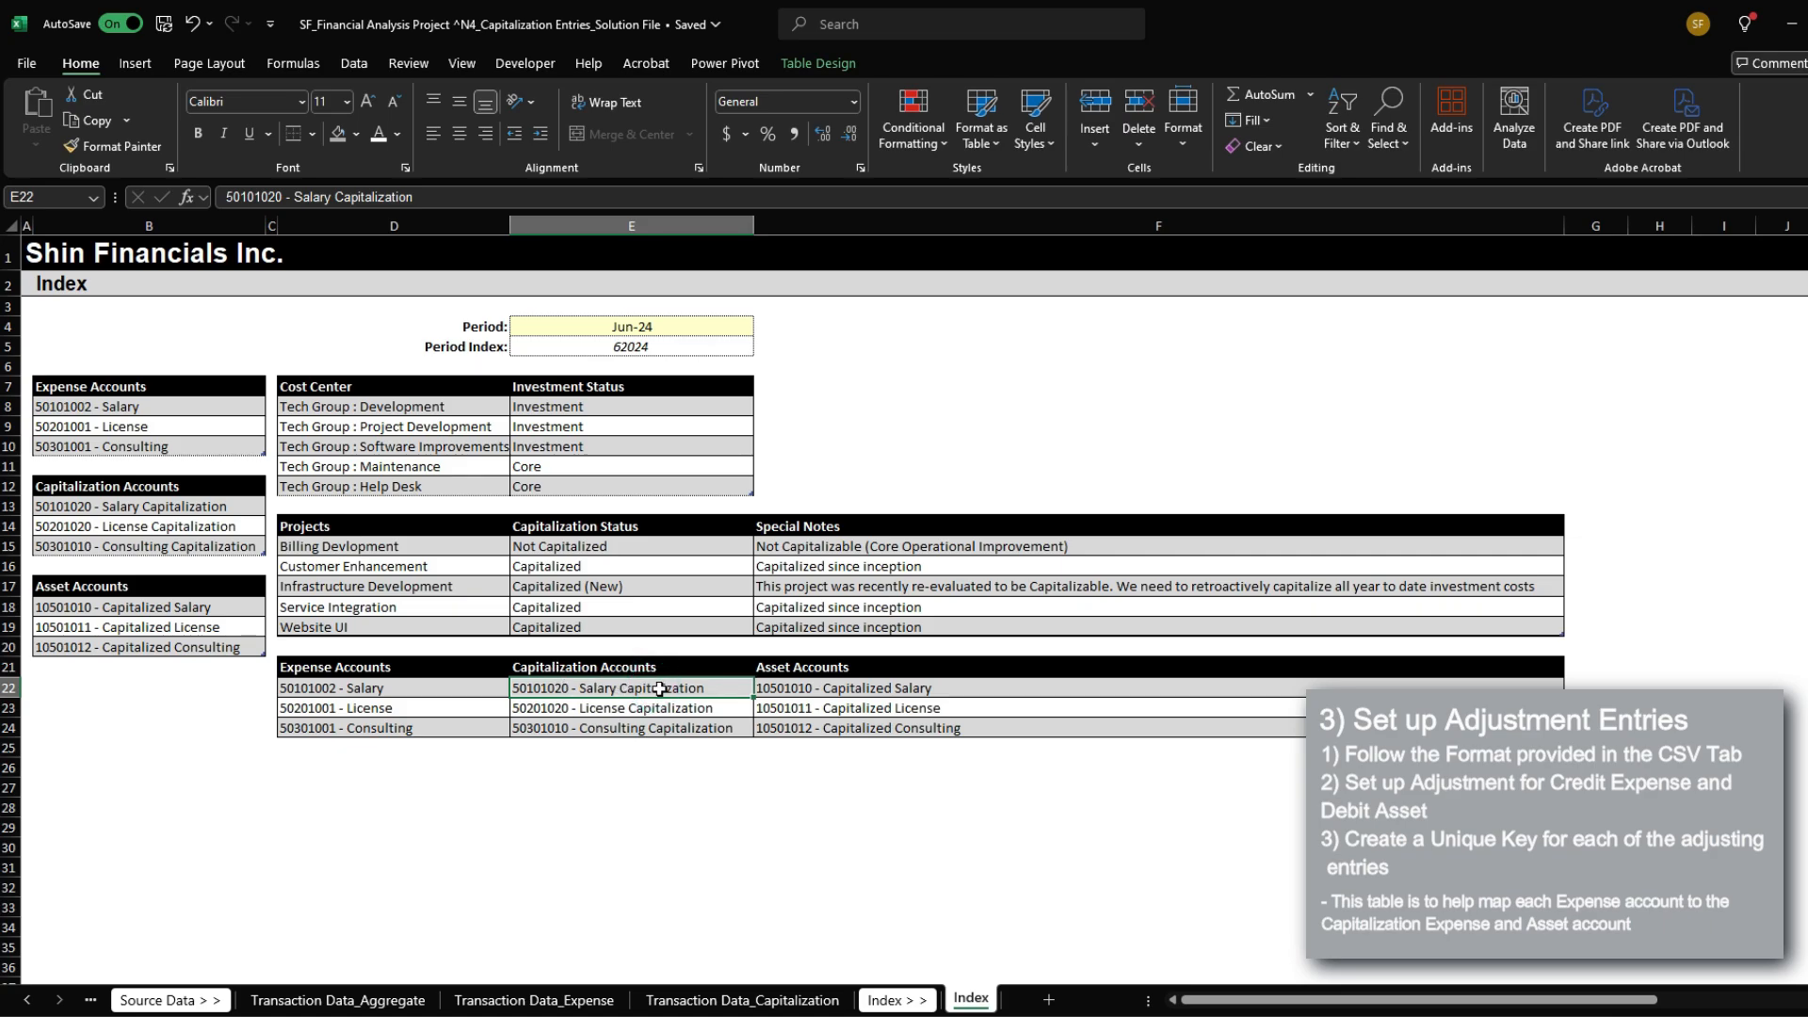
pyautogui.click(863, 695)
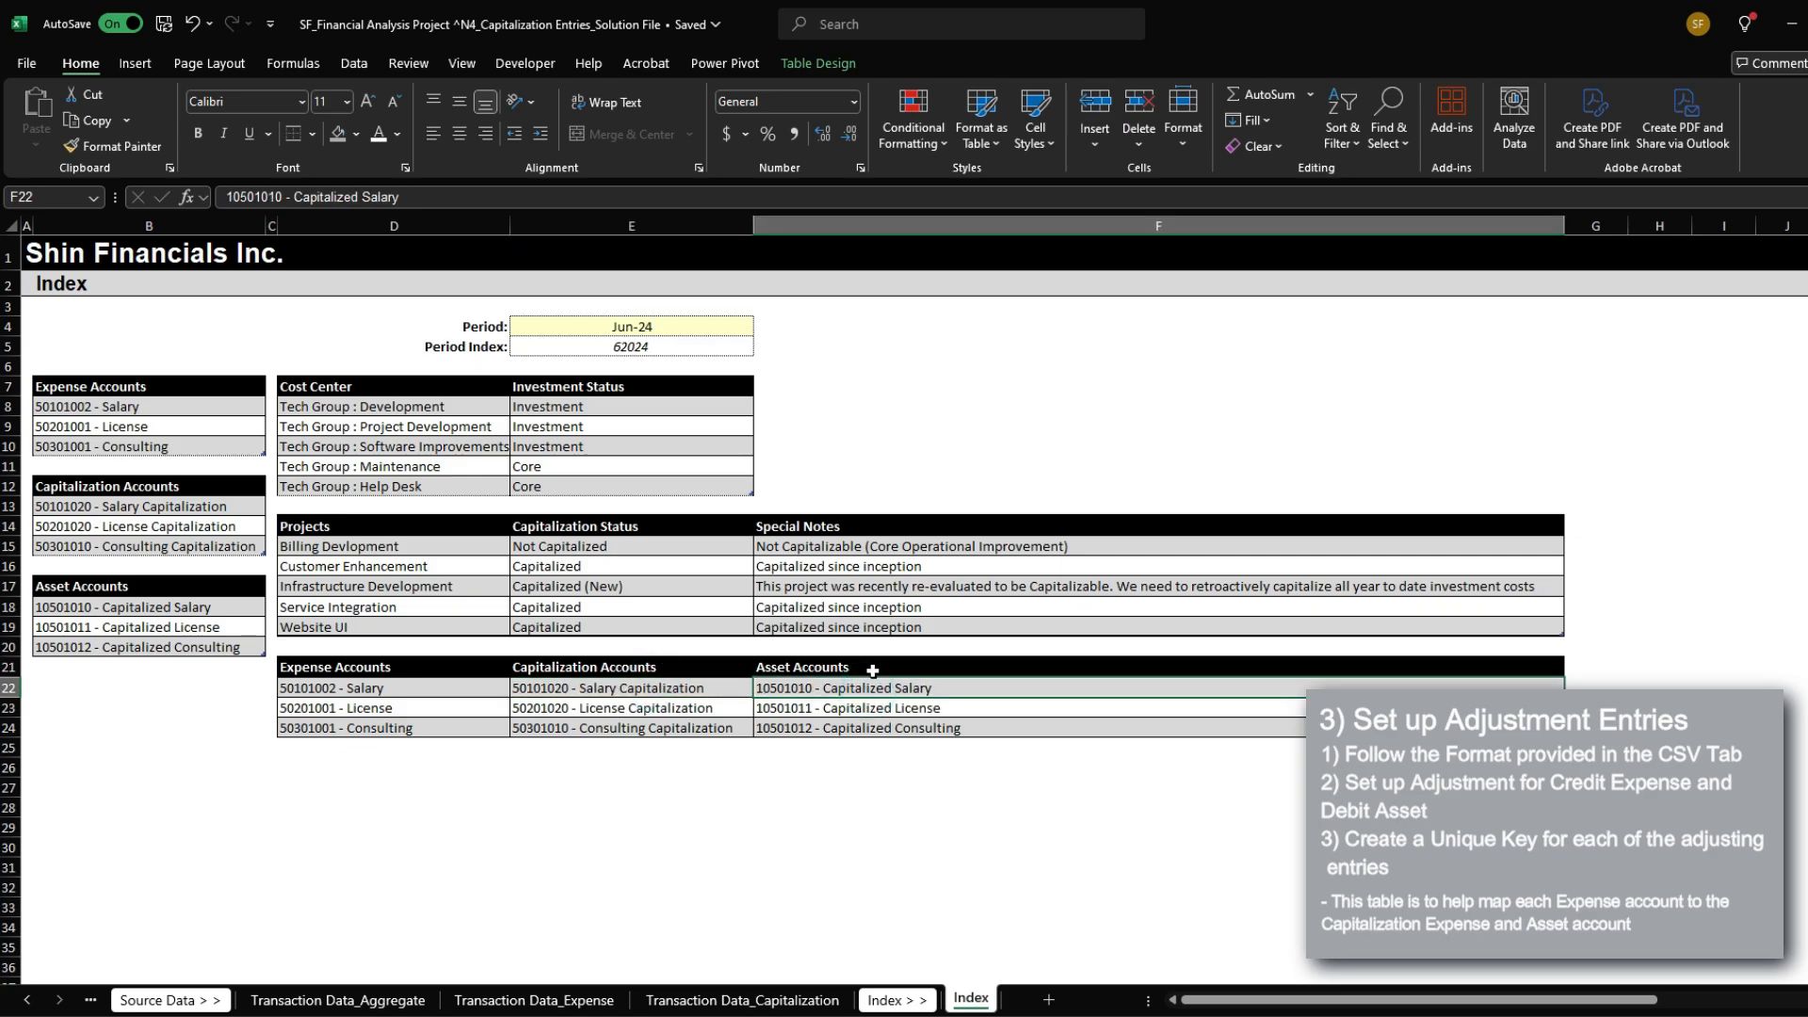
# Step: Enter =EOMONTH($B6,0) in the Capitalization_Expense Posting Period cell S6 of the Transaction Data_Expense sheet
pyautogui.hotkey('ctrl', 'pageup')
pyautogui.hotkey('ctrl', 'pageup')
pyautogui.hotkey('ctrl', 'pageup')
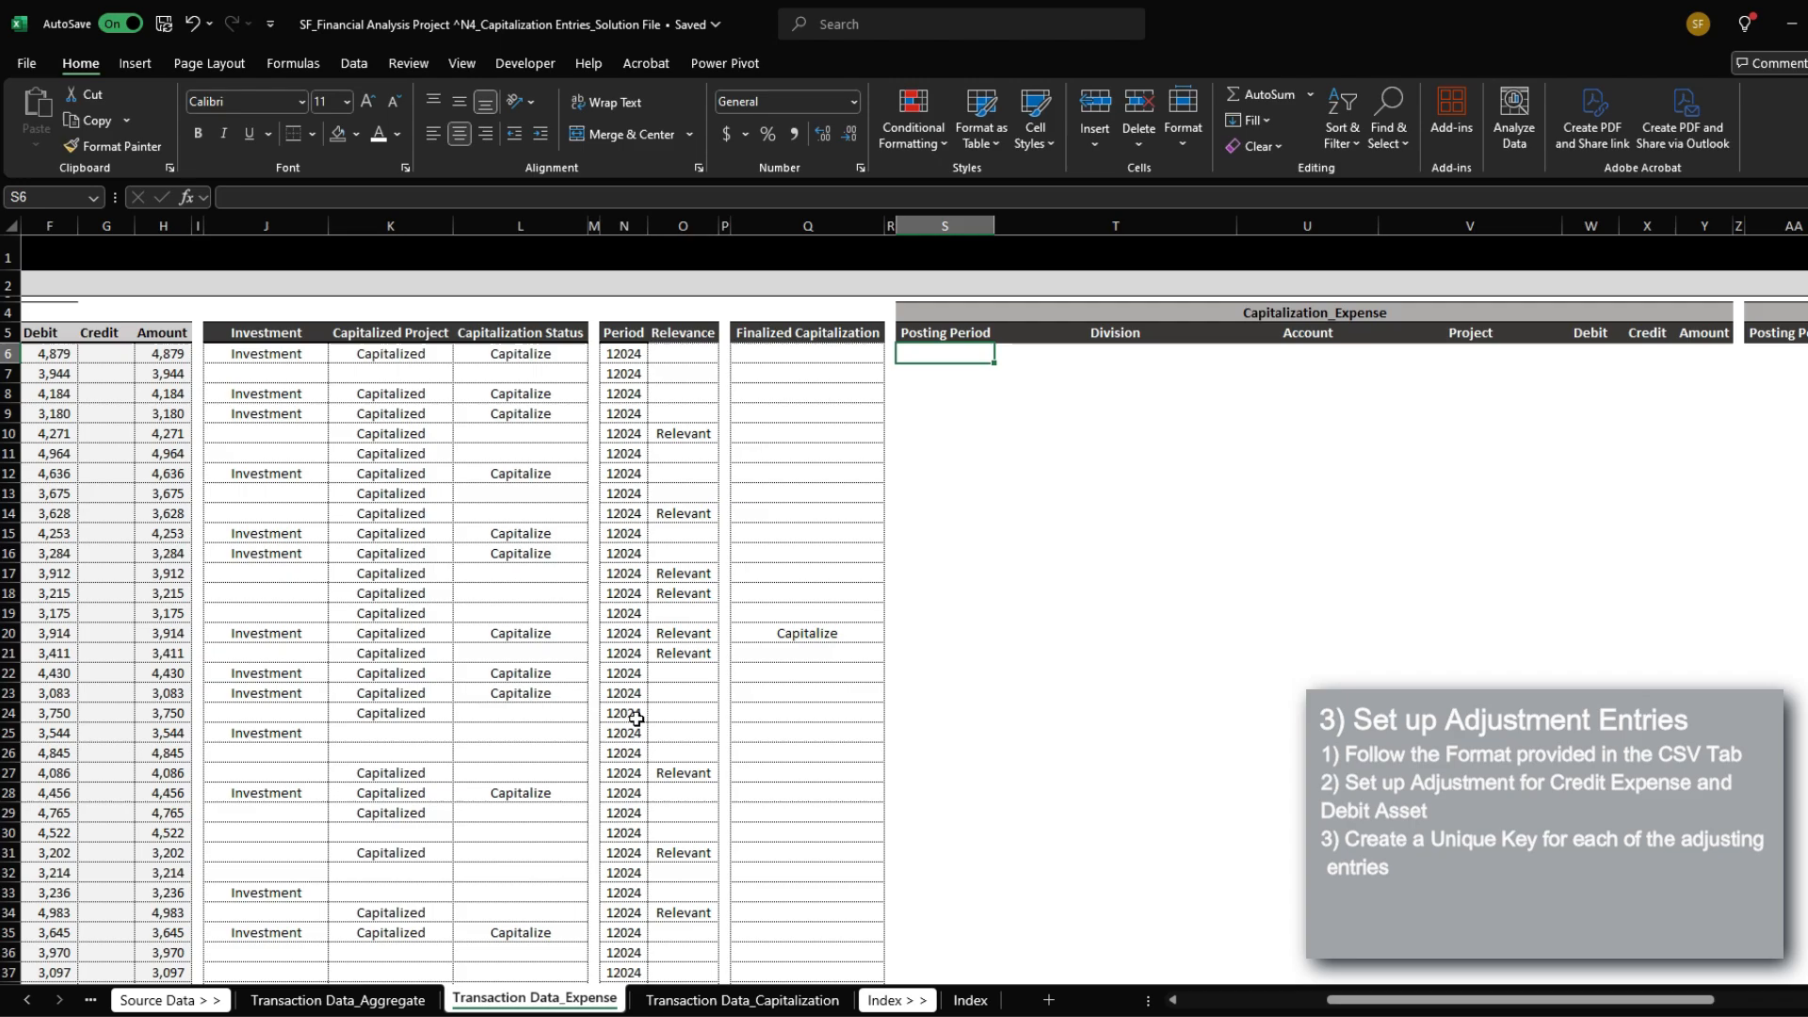
pyautogui.write('=EOMONTH(')
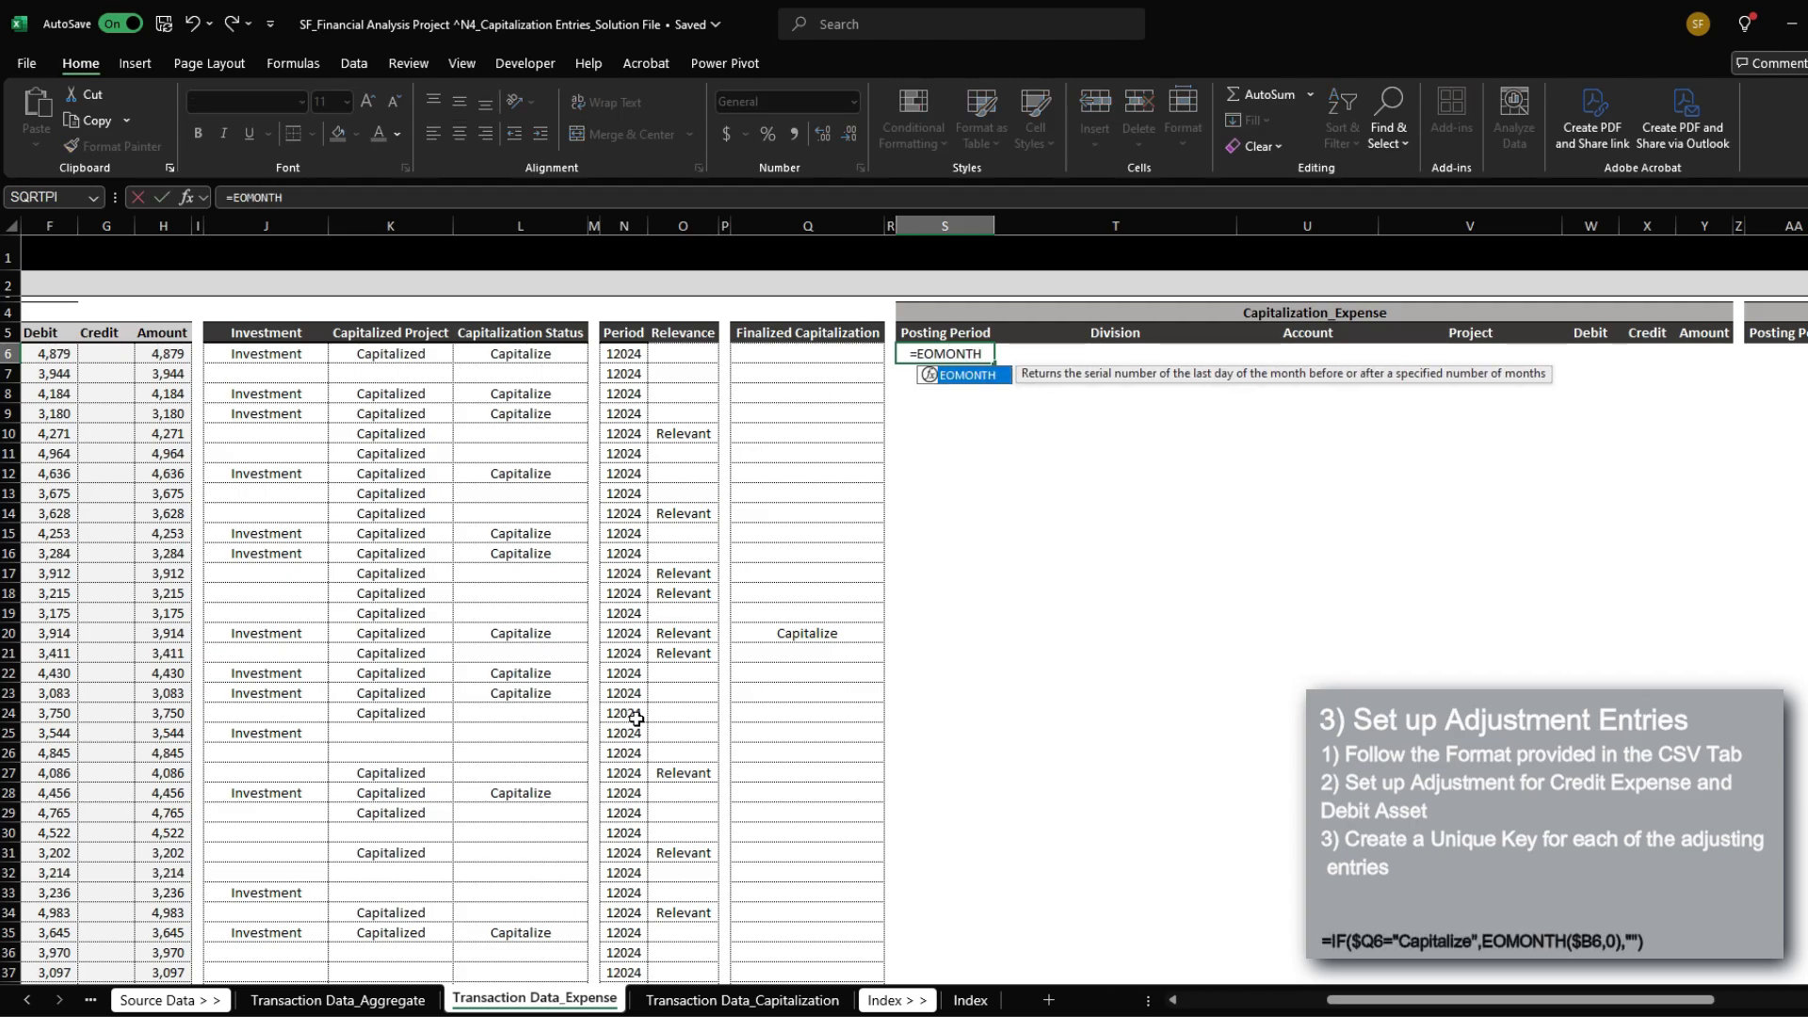
pyautogui.hotkey('ctrl', 'Home')
pyautogui.press('Right')
pyautogui.press('Down')
pyautogui.press('Down')
pyautogui.press('Down')
pyautogui.press('Down')
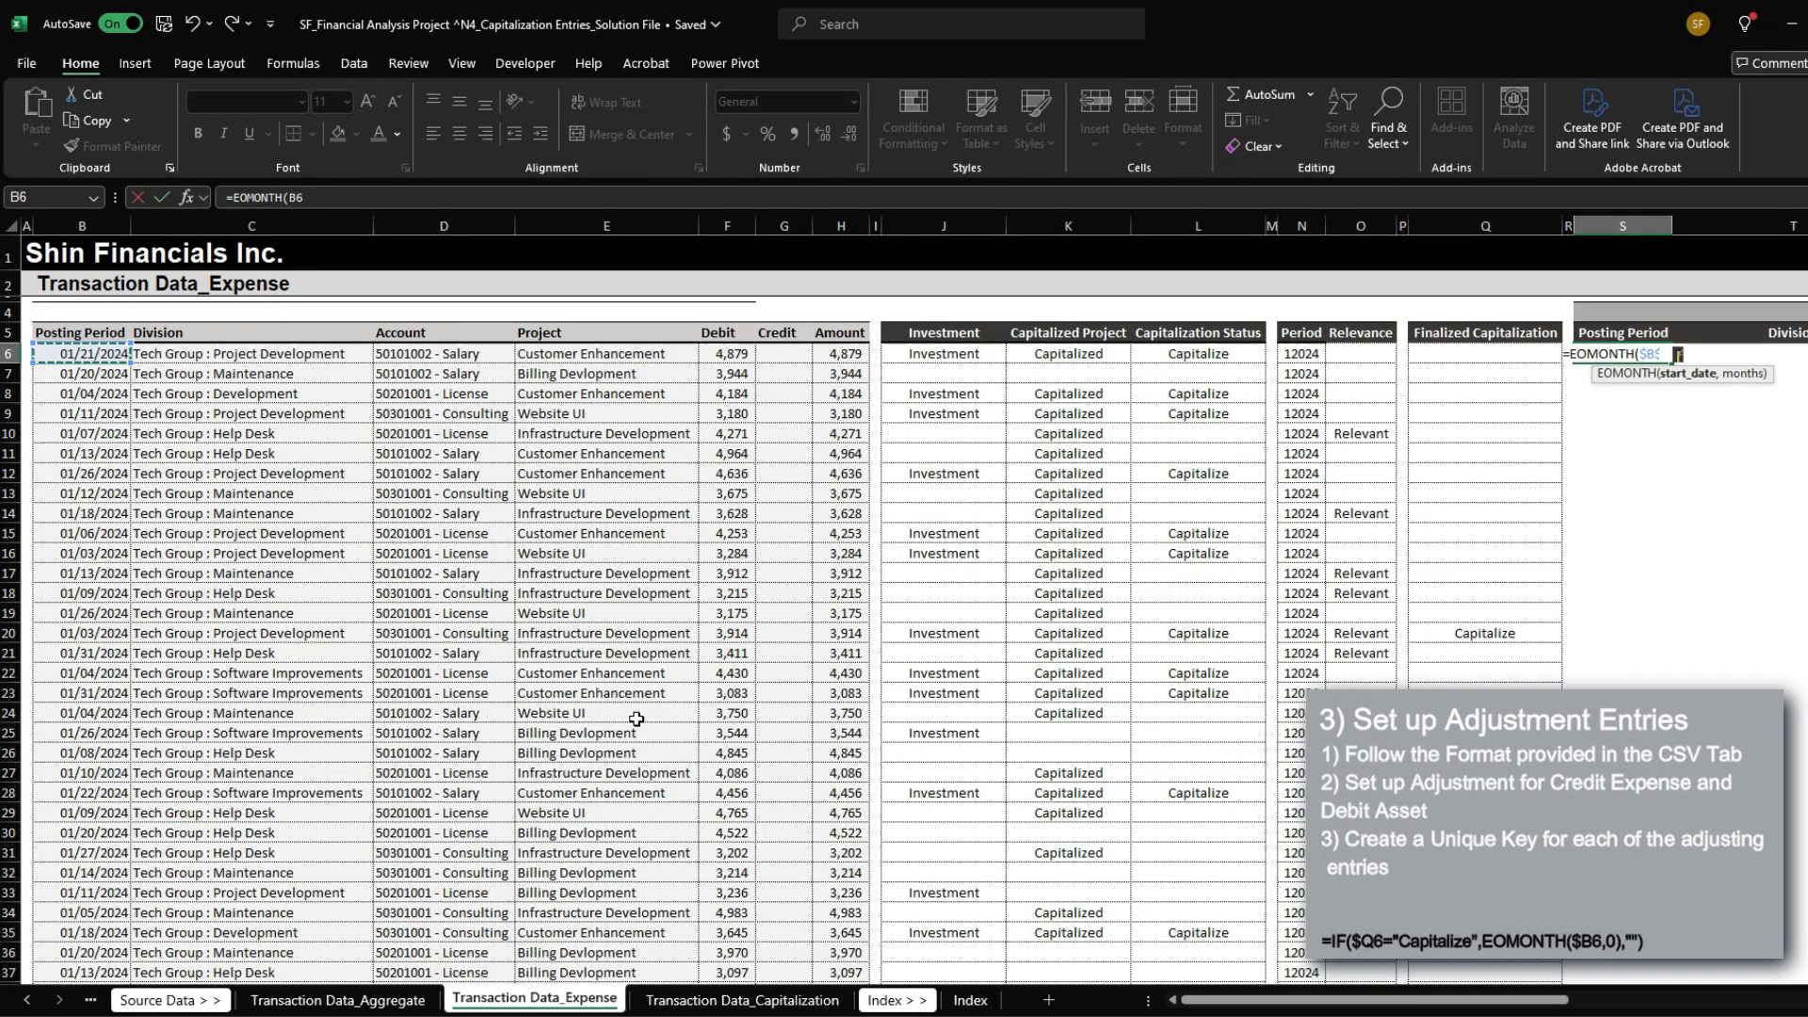
pyautogui.write(',0)')
pyautogui.hotkey('ctrl', 'Return')
# Step: Copy only the formatting of posting date cell B6 onto S6
pyautogui.hotkey('ctrl', 'c')
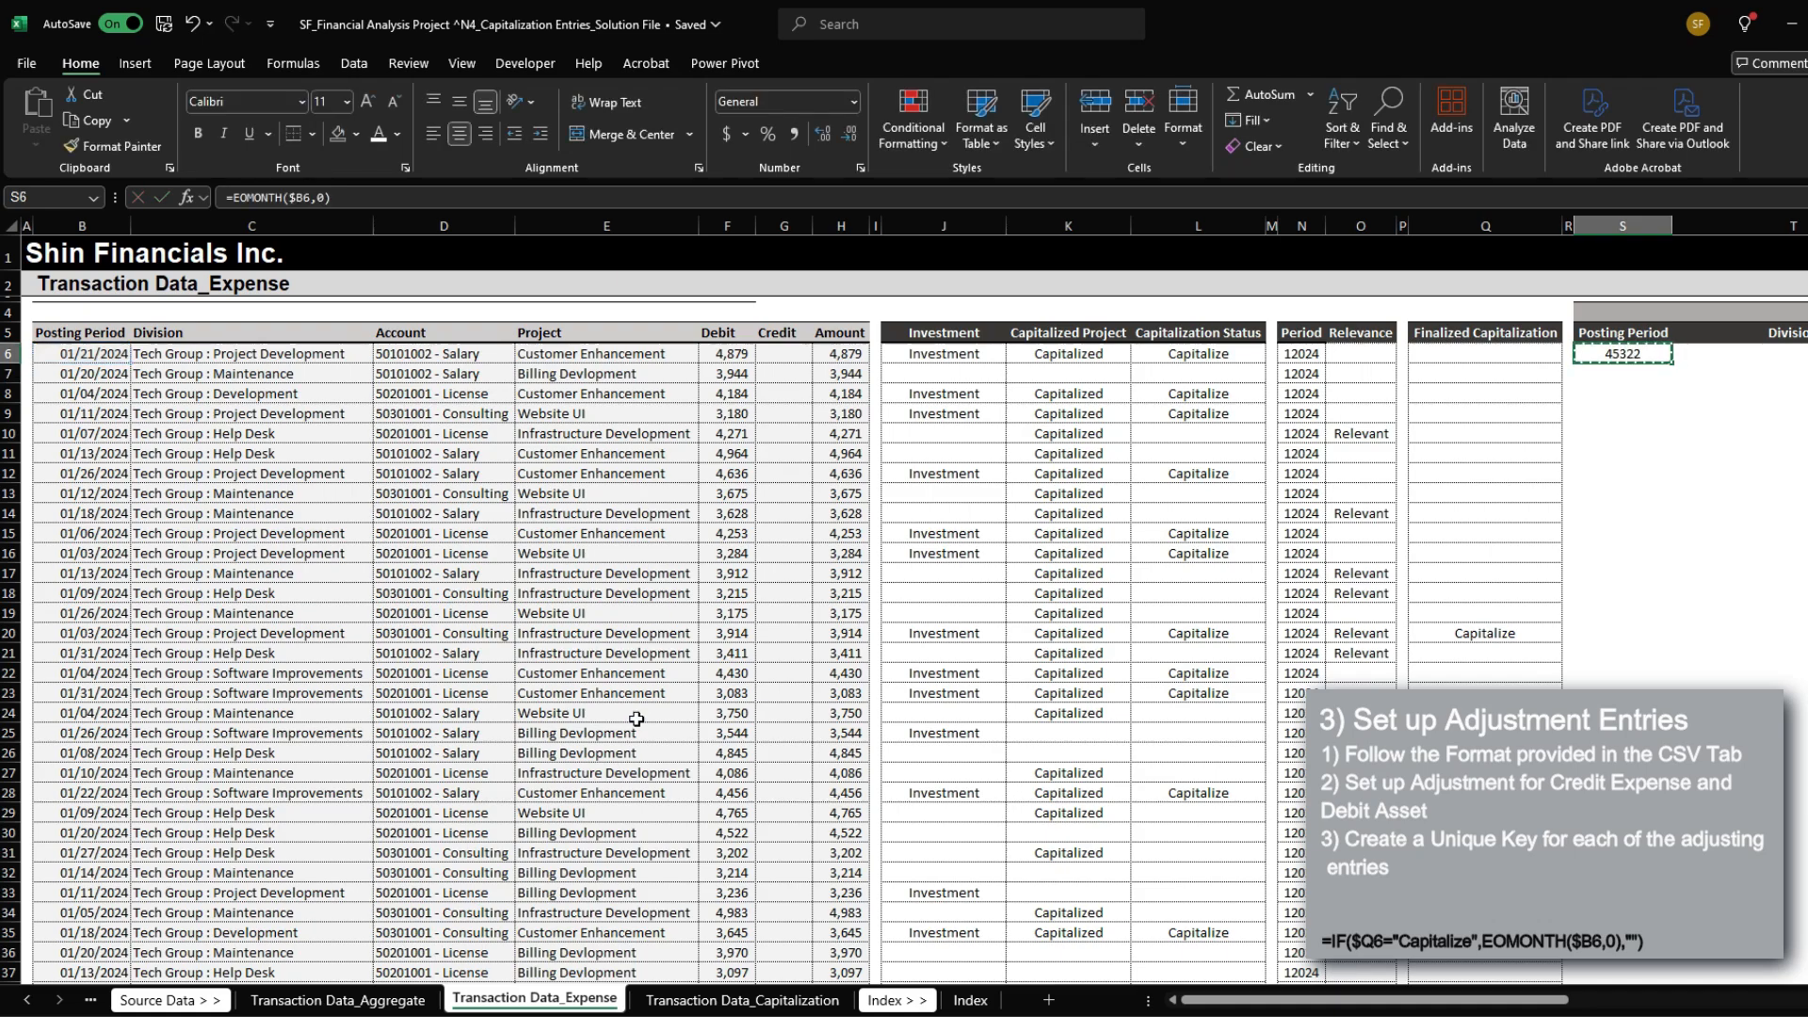
pyautogui.press('Left')
pyautogui.press('Left')
pyautogui.press('Left')
pyautogui.press('Left')
pyautogui.press('Left')
pyautogui.press('Left')
pyautogui.press('Left')
pyautogui.press('Left')
pyautogui.press('Left')
pyautogui.press('Left')
pyautogui.press('Left')
pyautogui.press('Left')
pyautogui.press('Left')
pyautogui.press('Left')
pyautogui.press('Left')
pyautogui.press('Left')
pyautogui.press('Left')
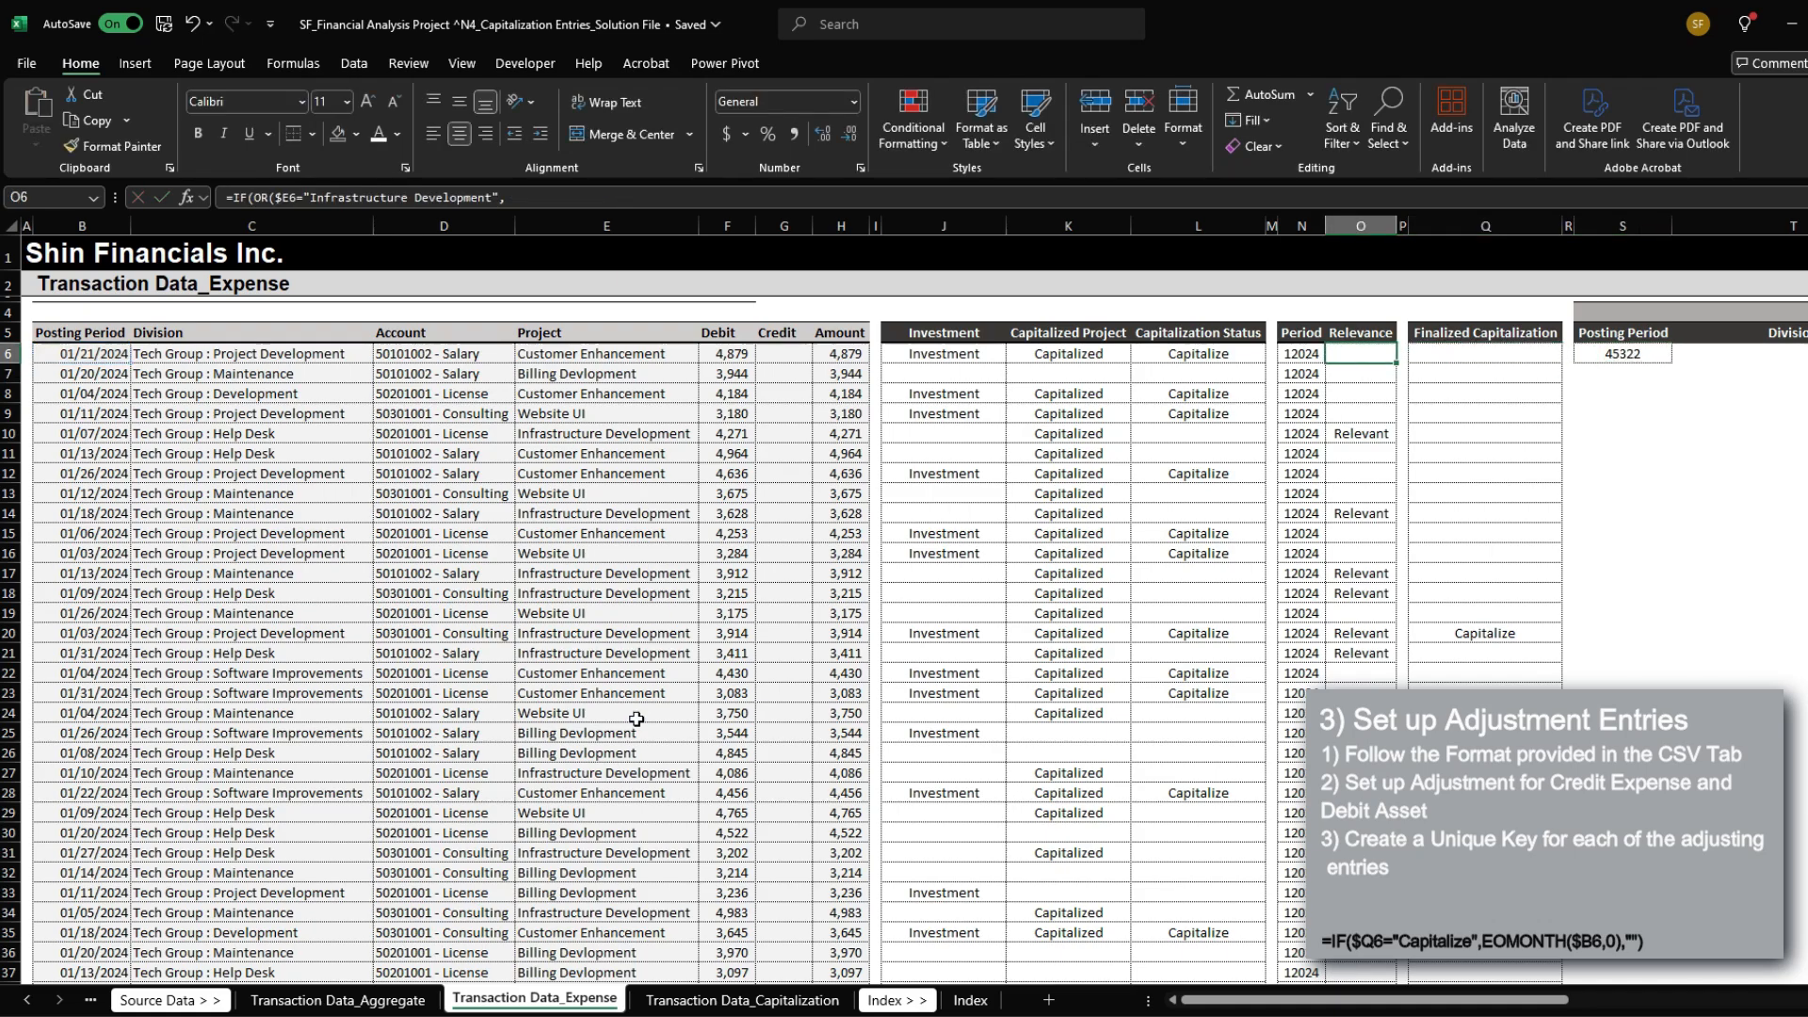
pyautogui.press('Right')
pyautogui.press('Right')
pyautogui.press('Right')
pyautogui.press('Right')
pyautogui.press('Right')
pyautogui.press('Right')
pyautogui.press('Right')
pyautogui.press('Right')
pyautogui.press('Right')
pyautogui.press('Right')
pyautogui.press('Right')
pyautogui.press('Right')
pyautogui.press('Right')
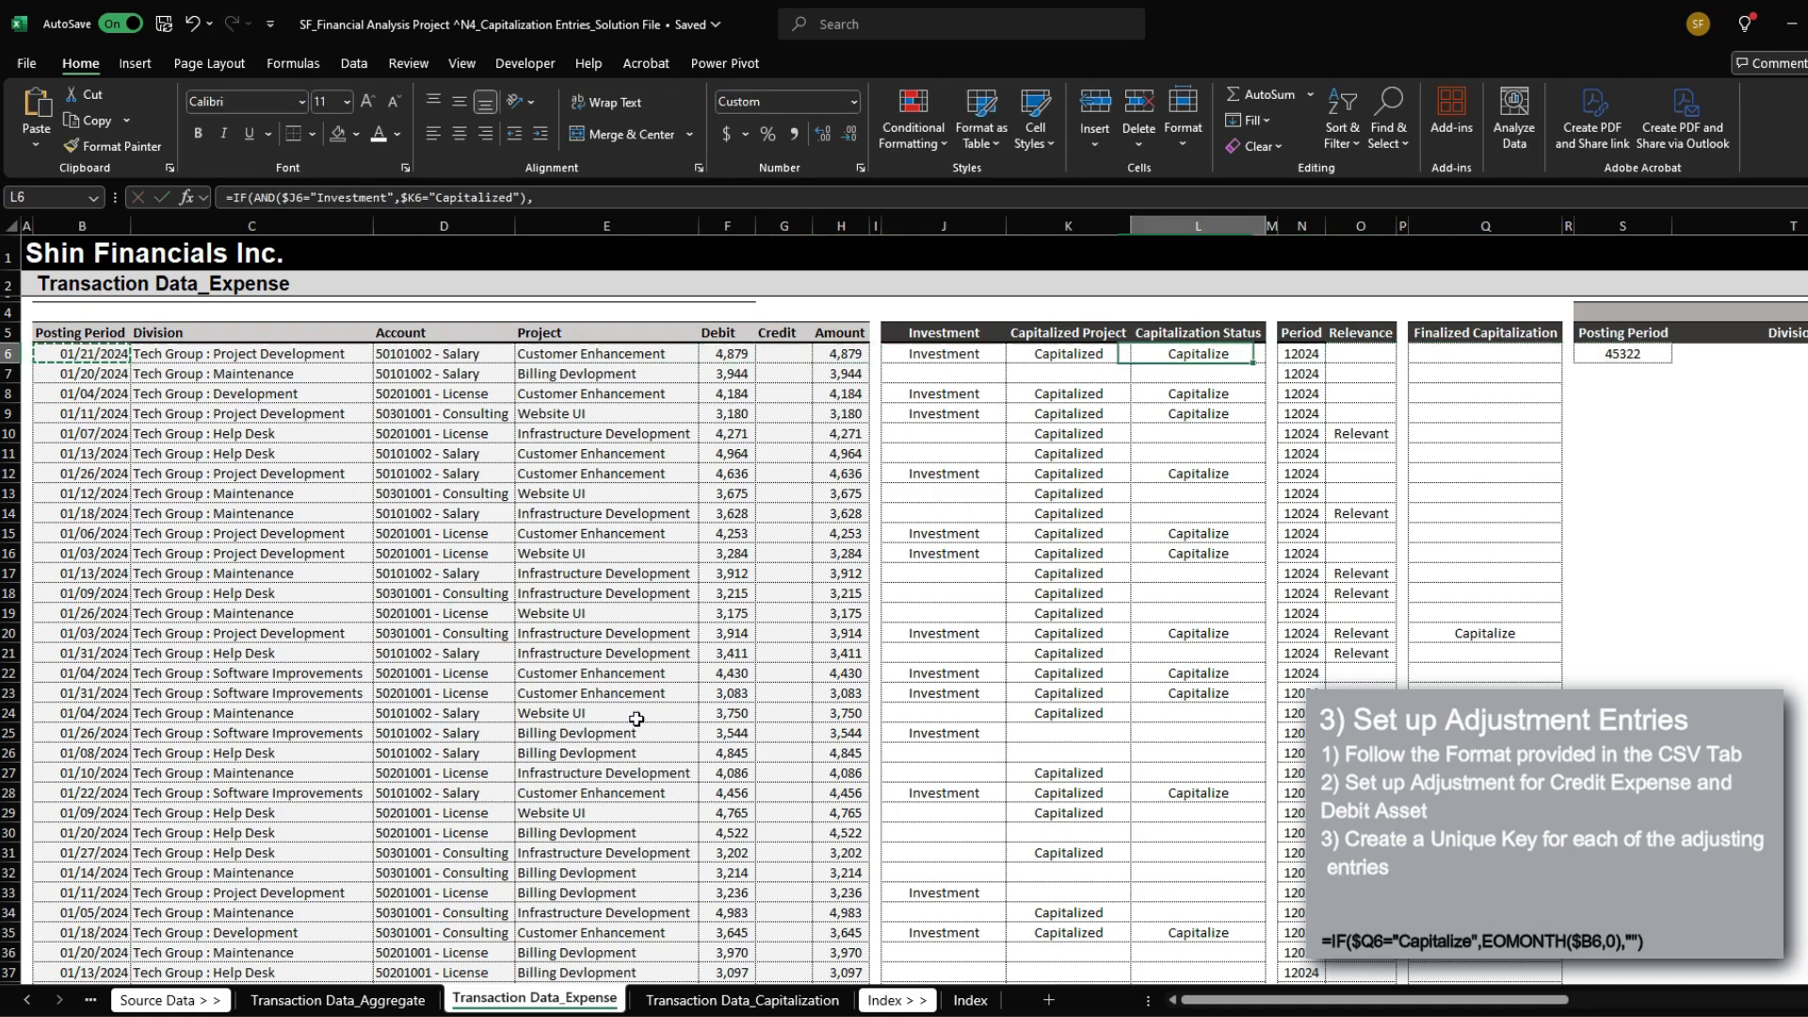
pyautogui.hotkey('ctrl', 'alt', 'v')
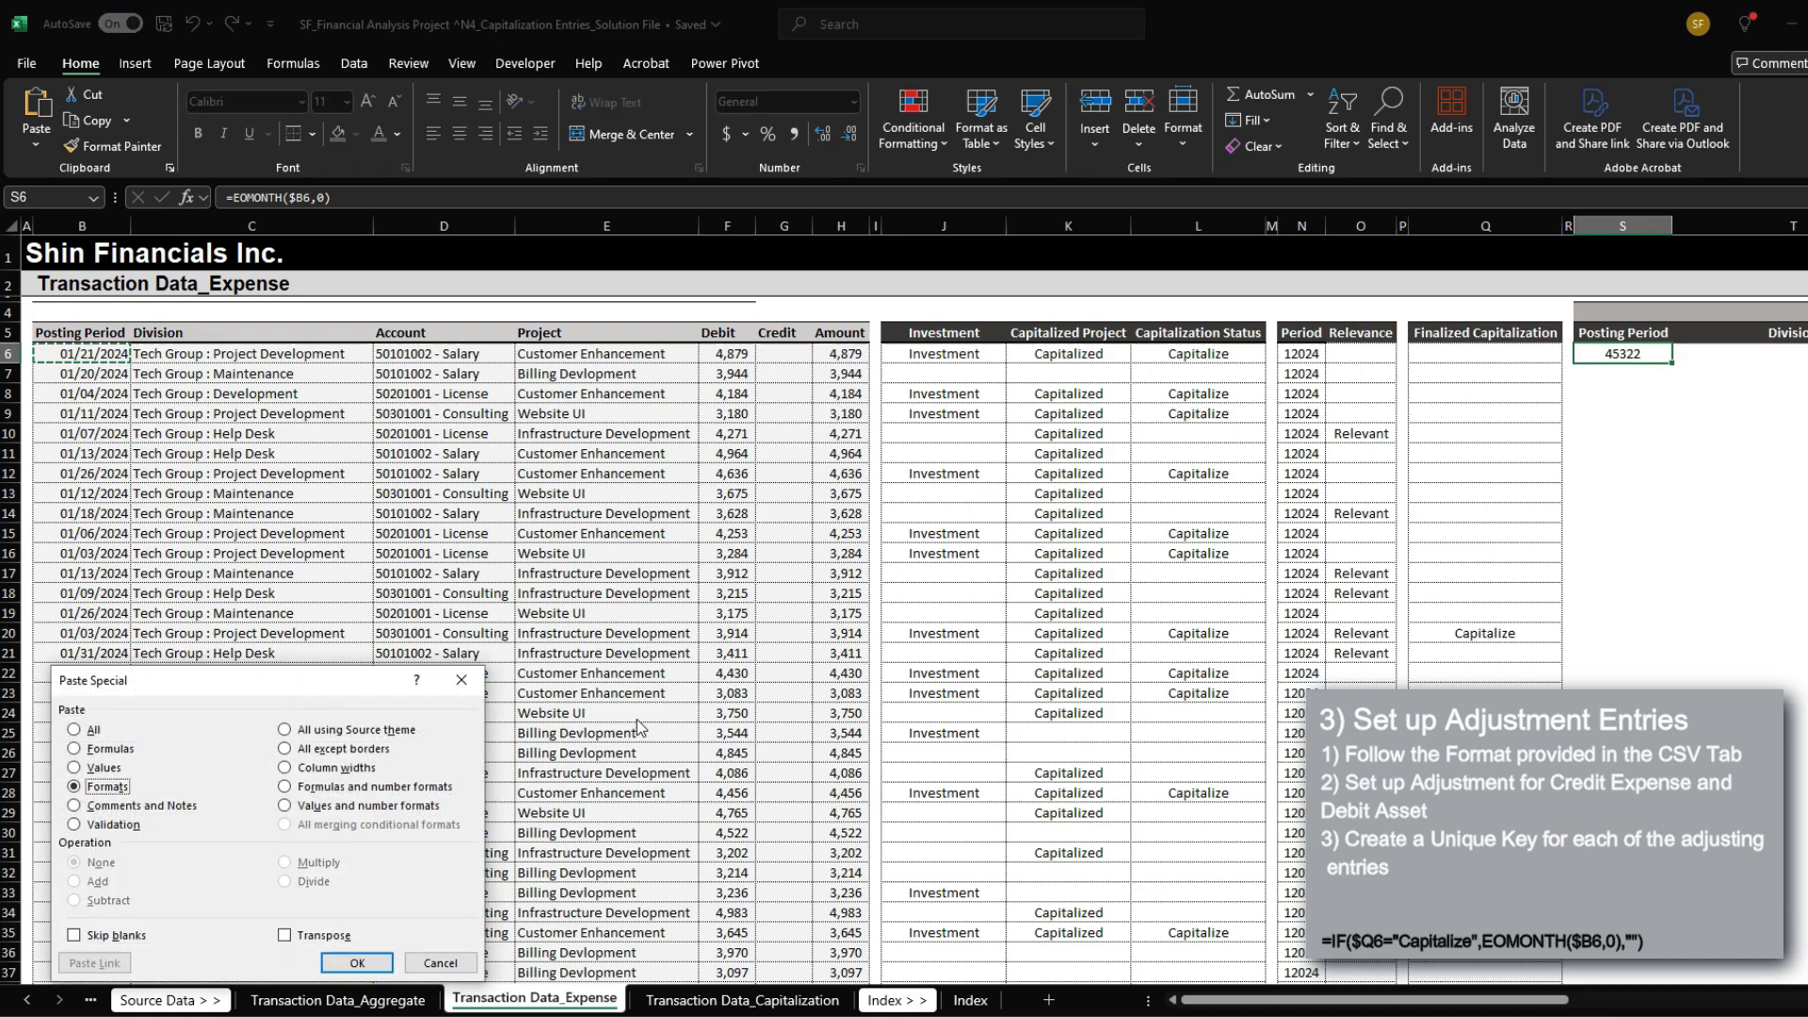
pyautogui.press('Return')
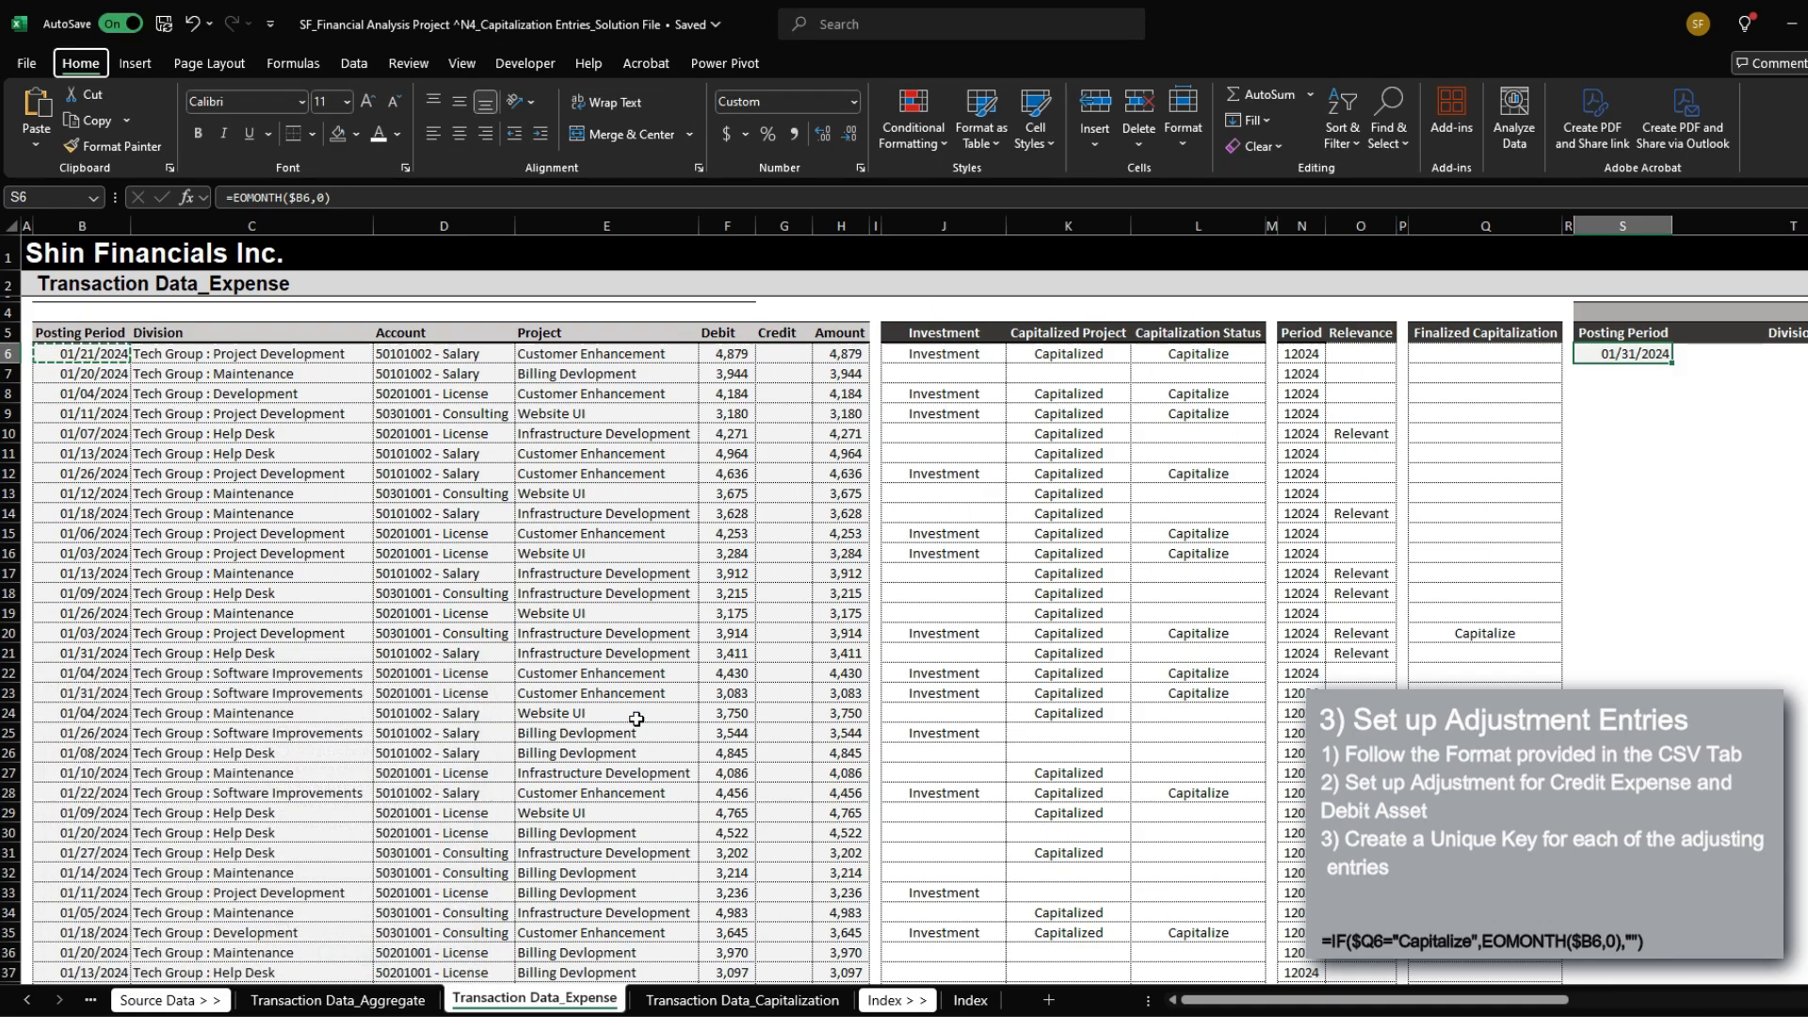
# Step: Wrap the formula in S6 in a condition so it reads =IF($Q6="Capitalize",EOMONTH($B6,0),"")
pyautogui.hscroll(2, 637, 719)
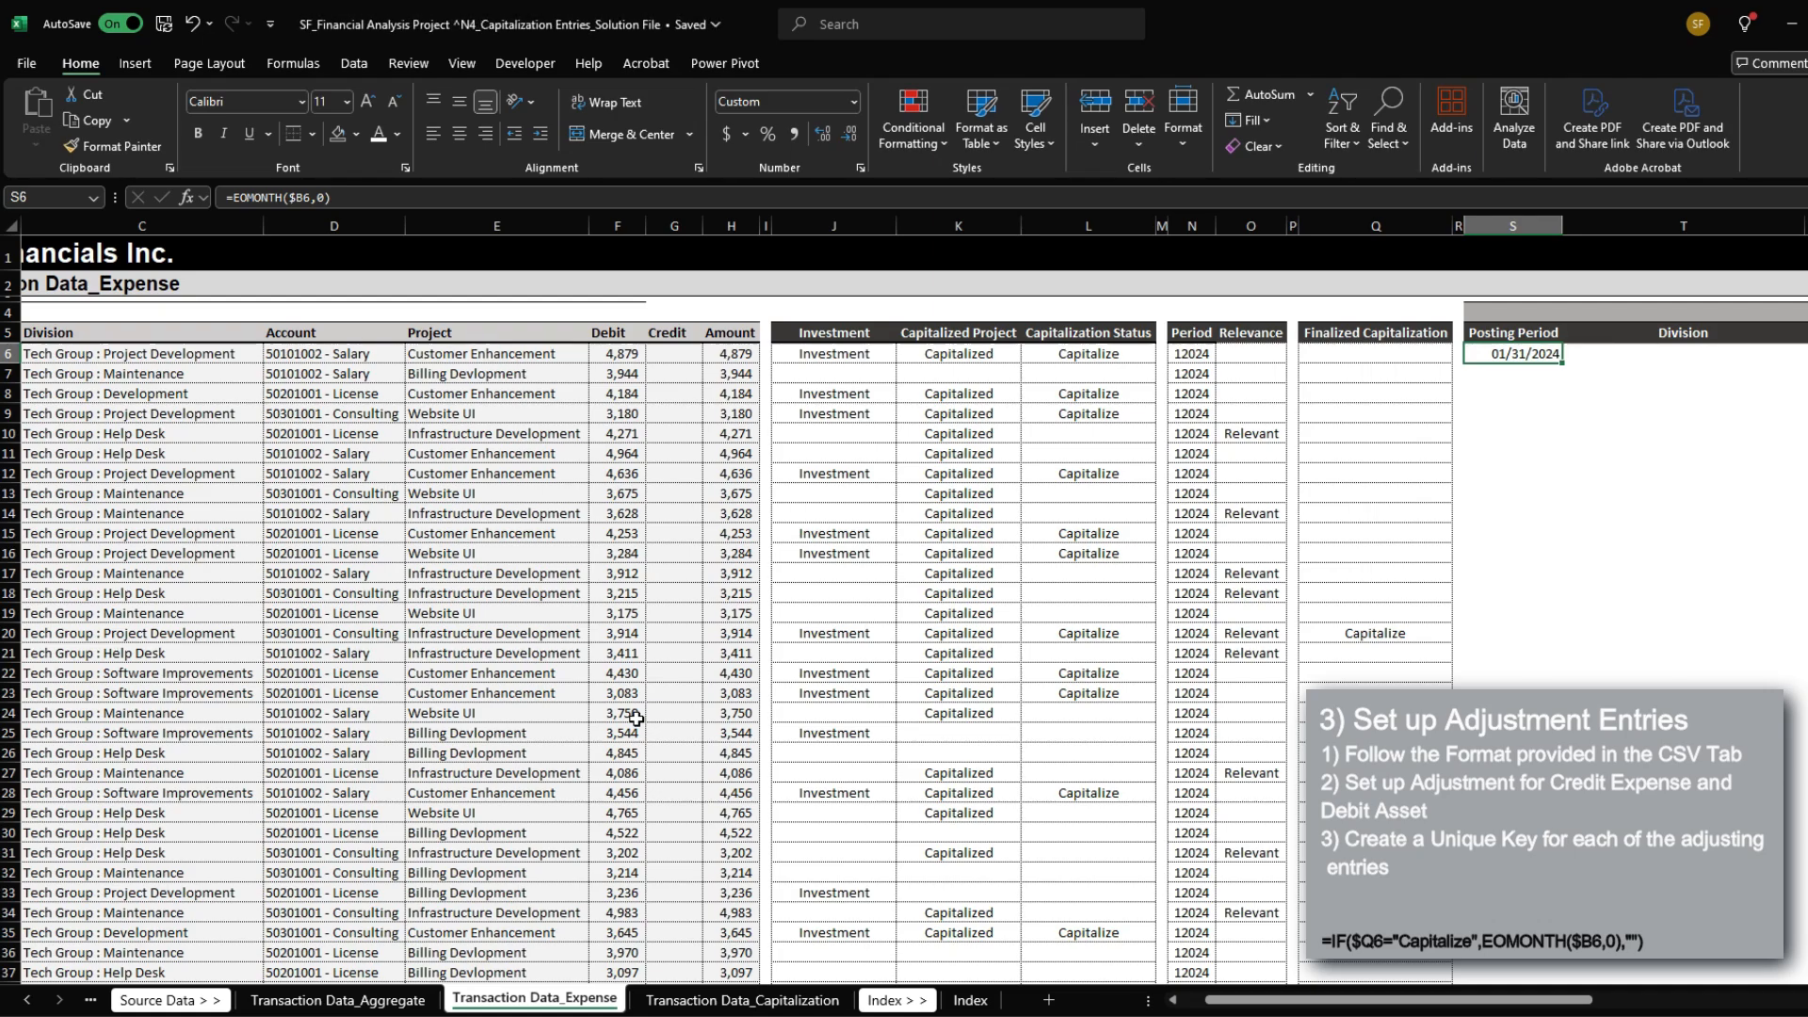
pyautogui.press('F2')
pyautogui.hotkey('alt', 'Return')
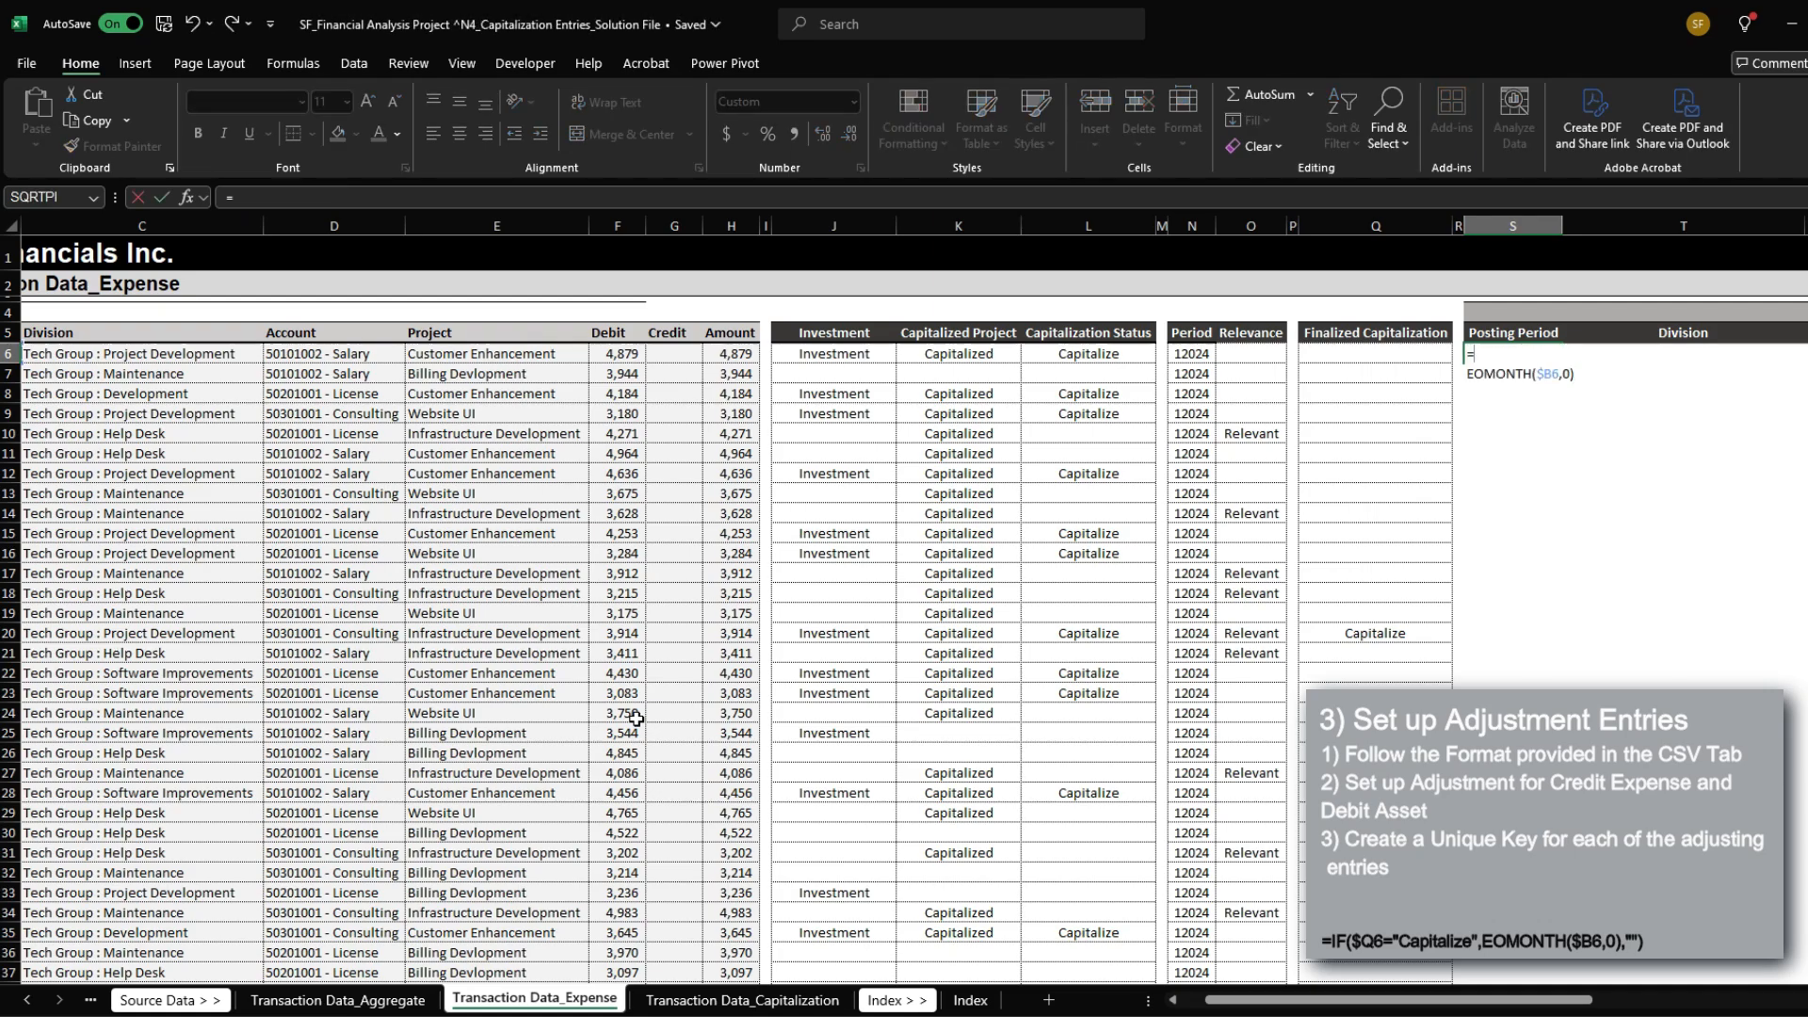
pyautogui.write('IF(')
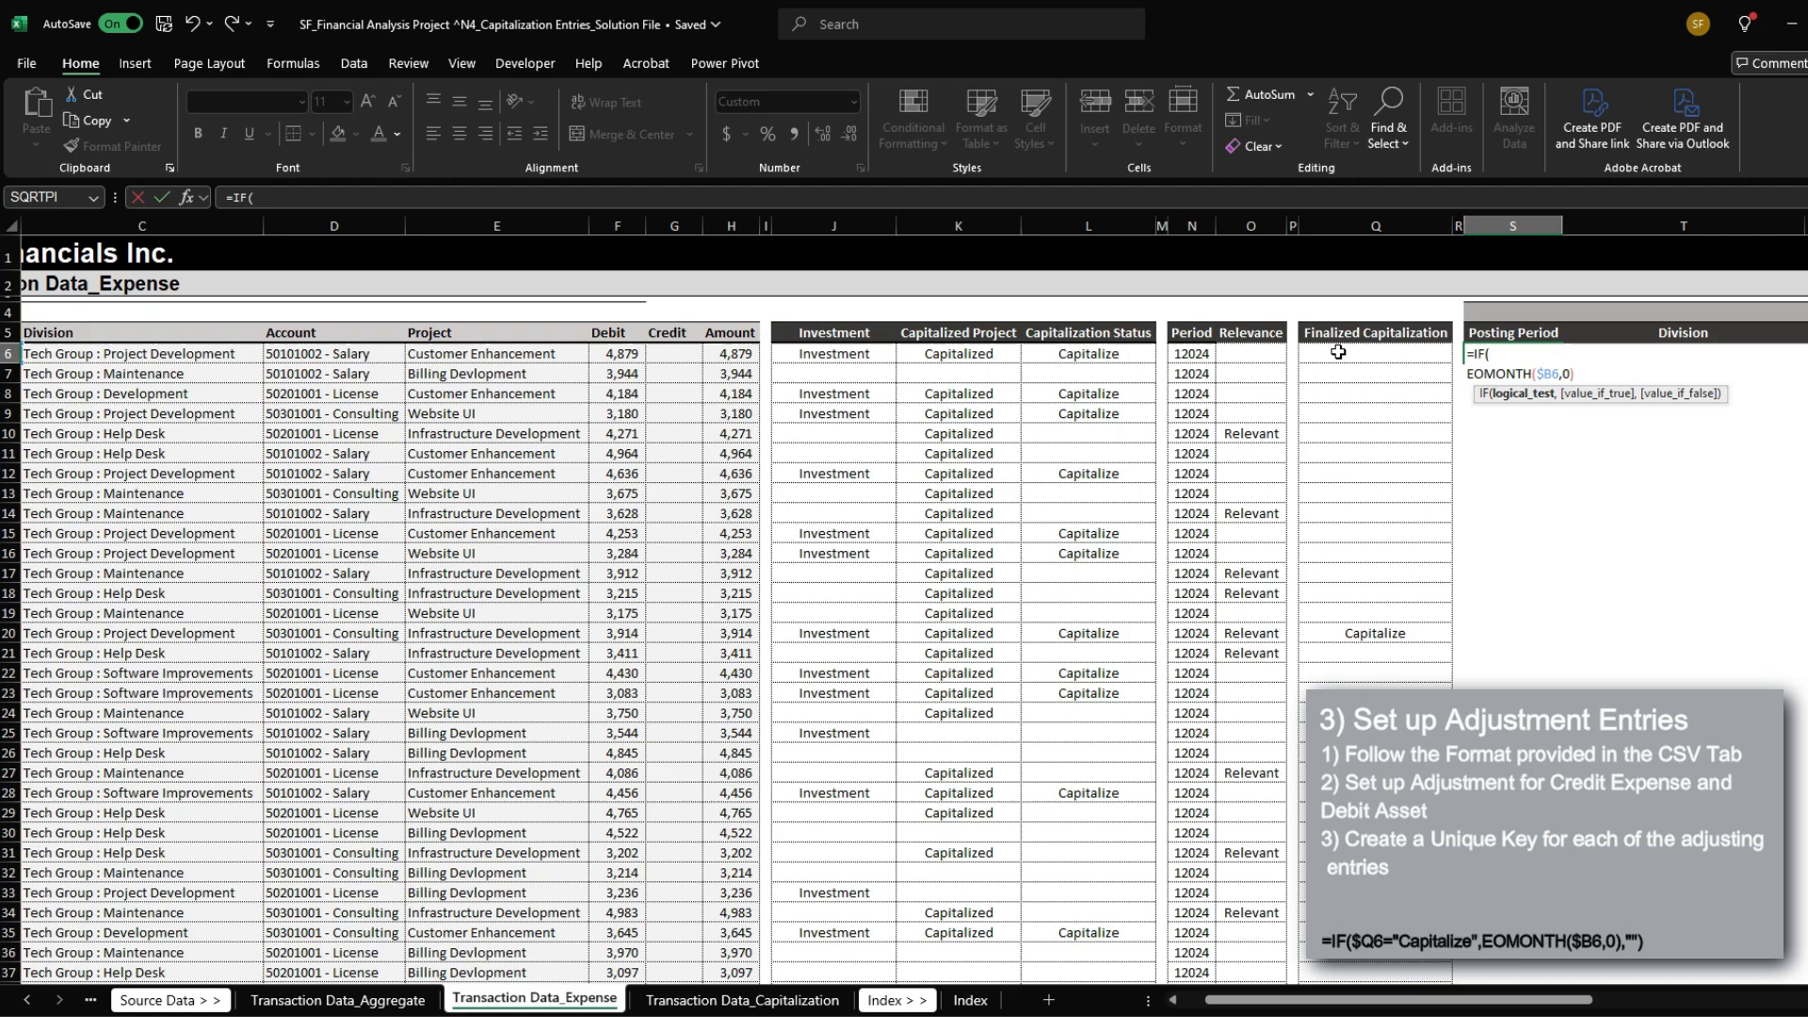
pyautogui.click(1355, 353)
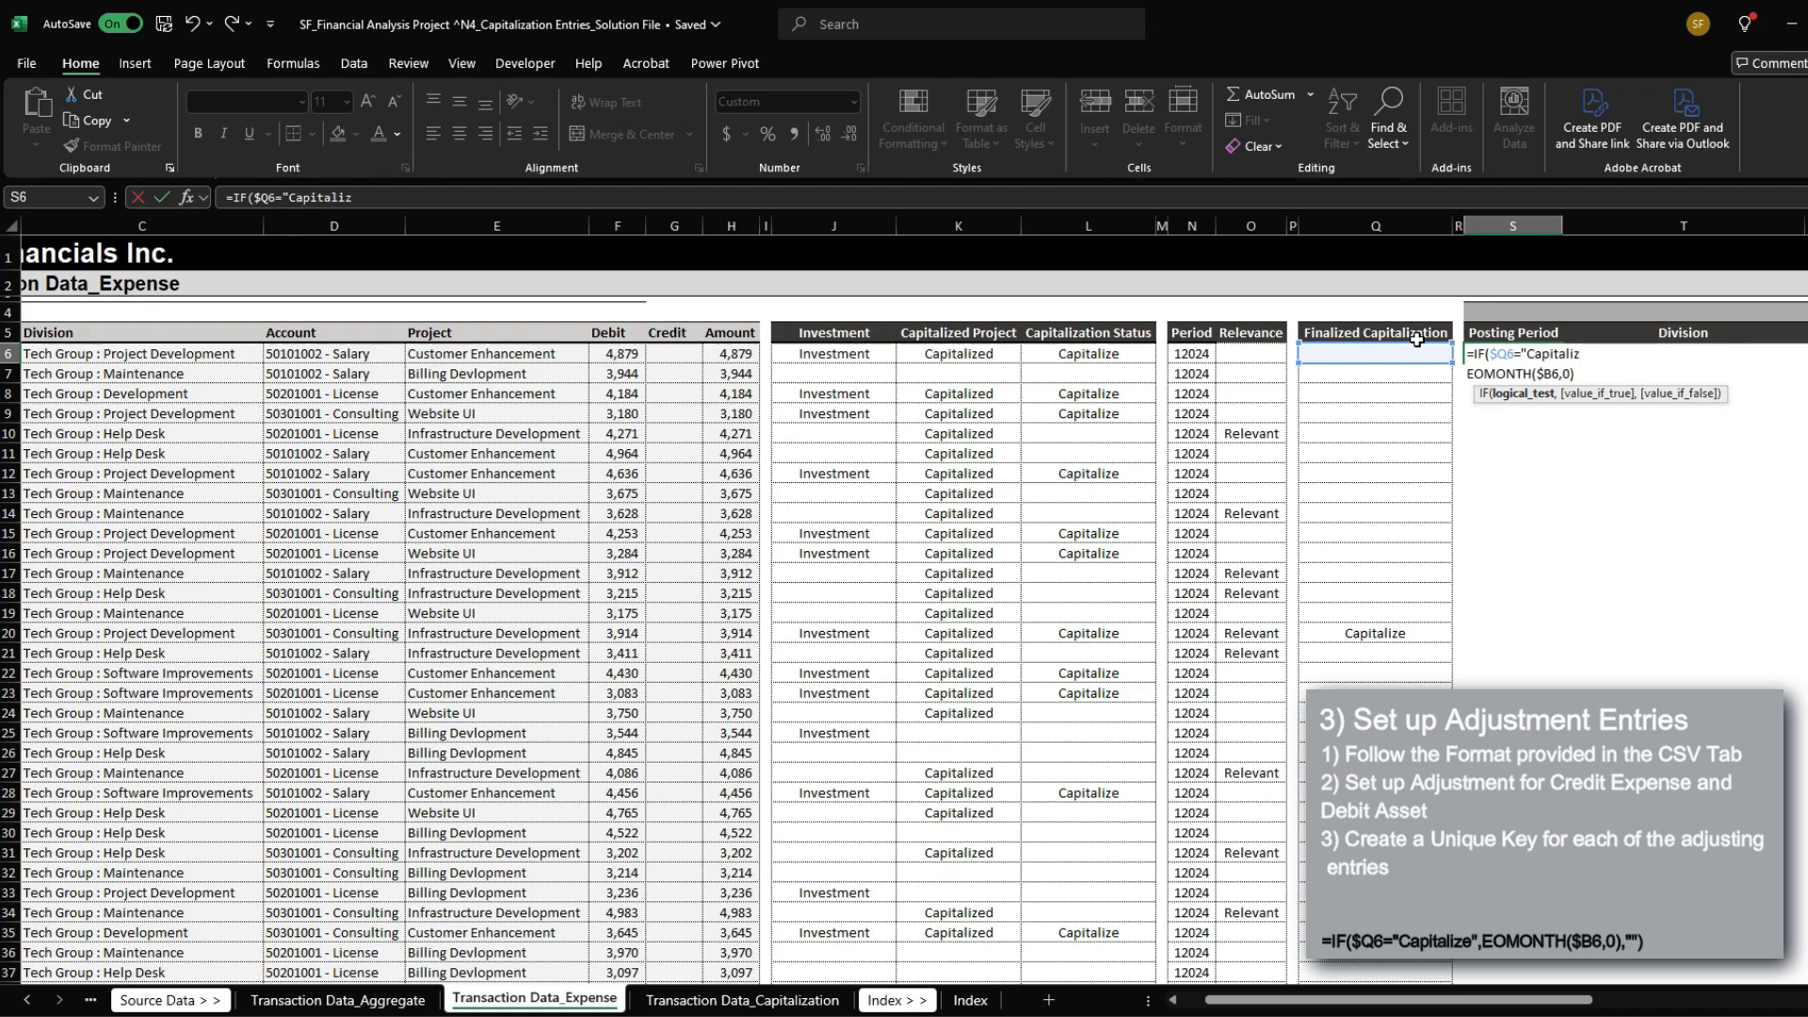
pyautogui.hscroll(5, 258, 591)
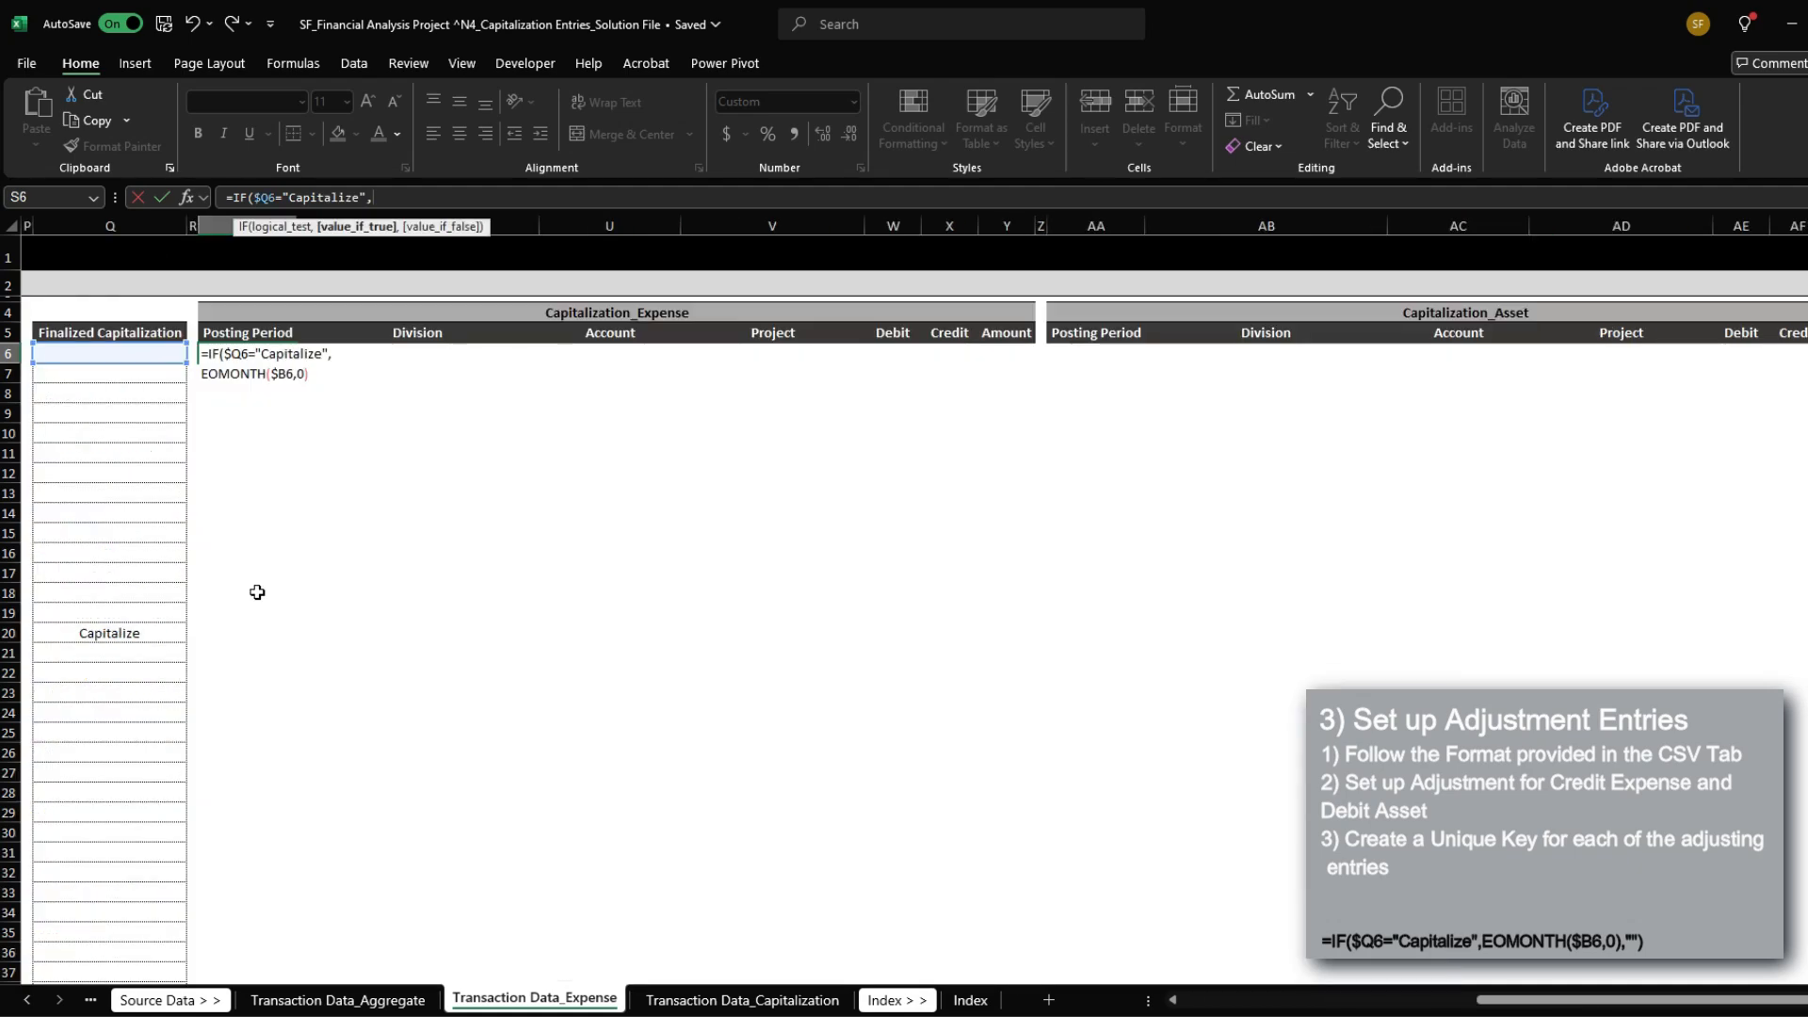
pyautogui.click(325, 374)
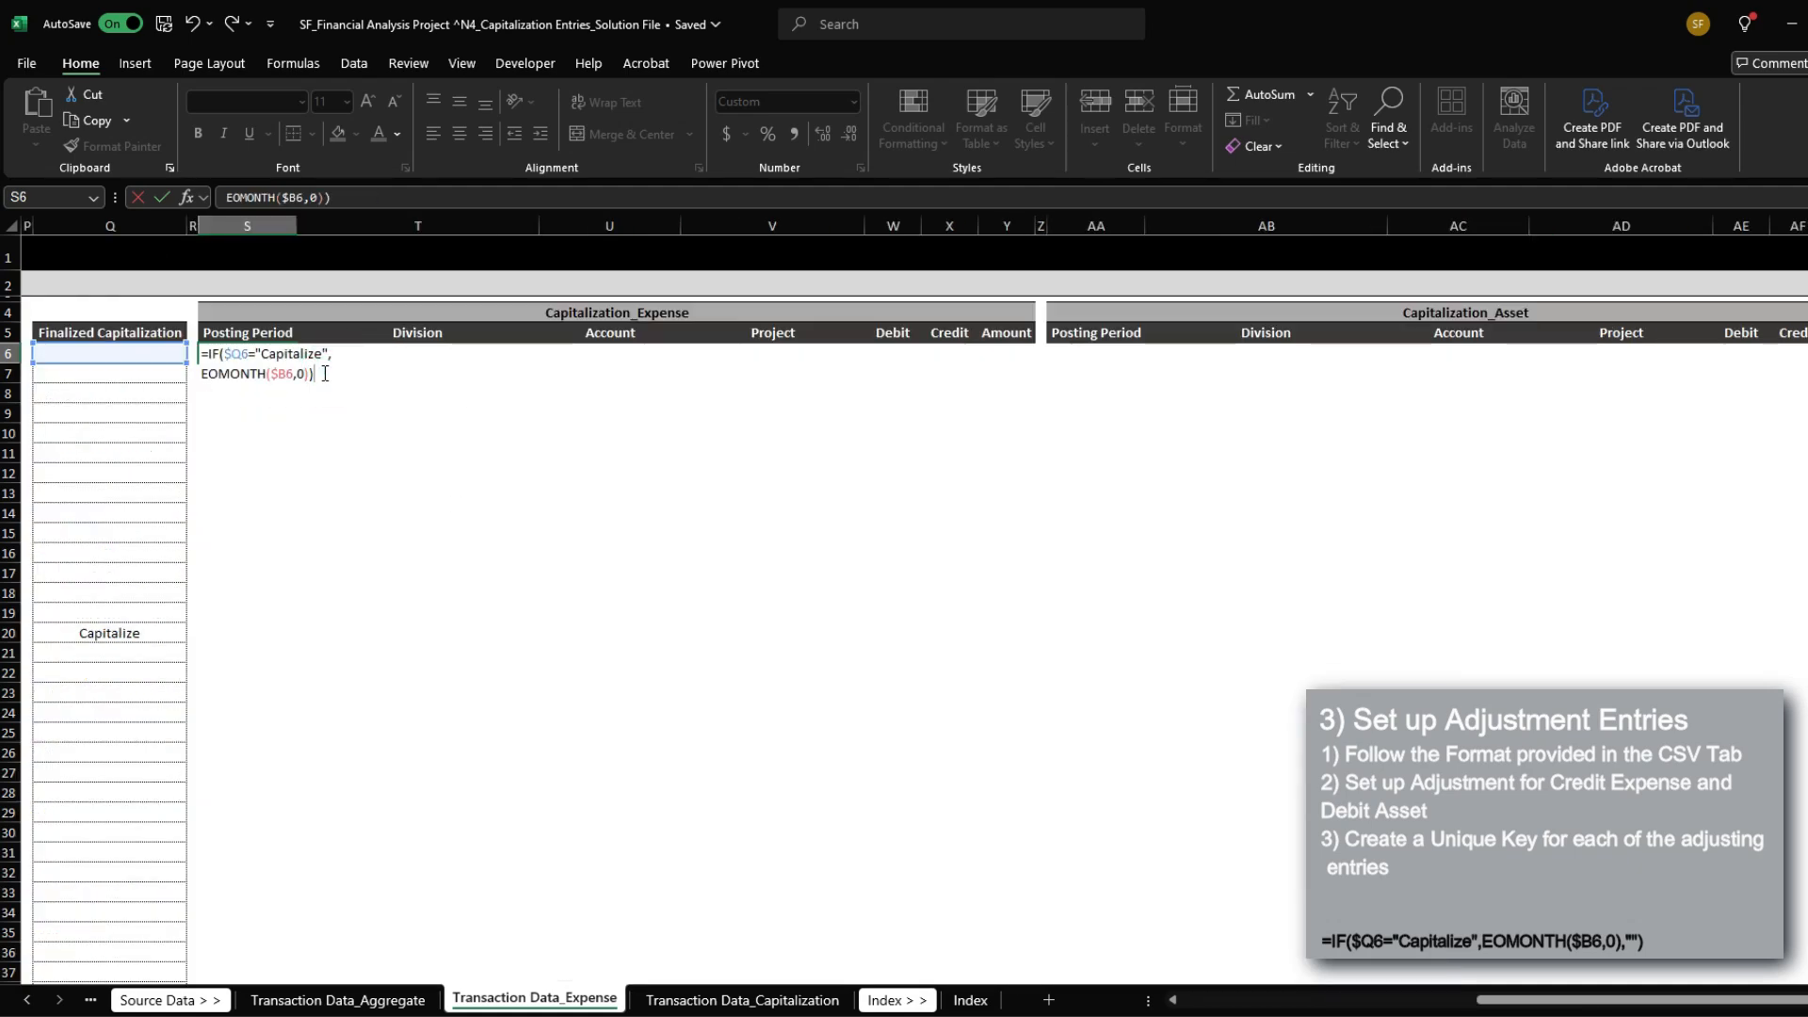
pyautogui.write(',')
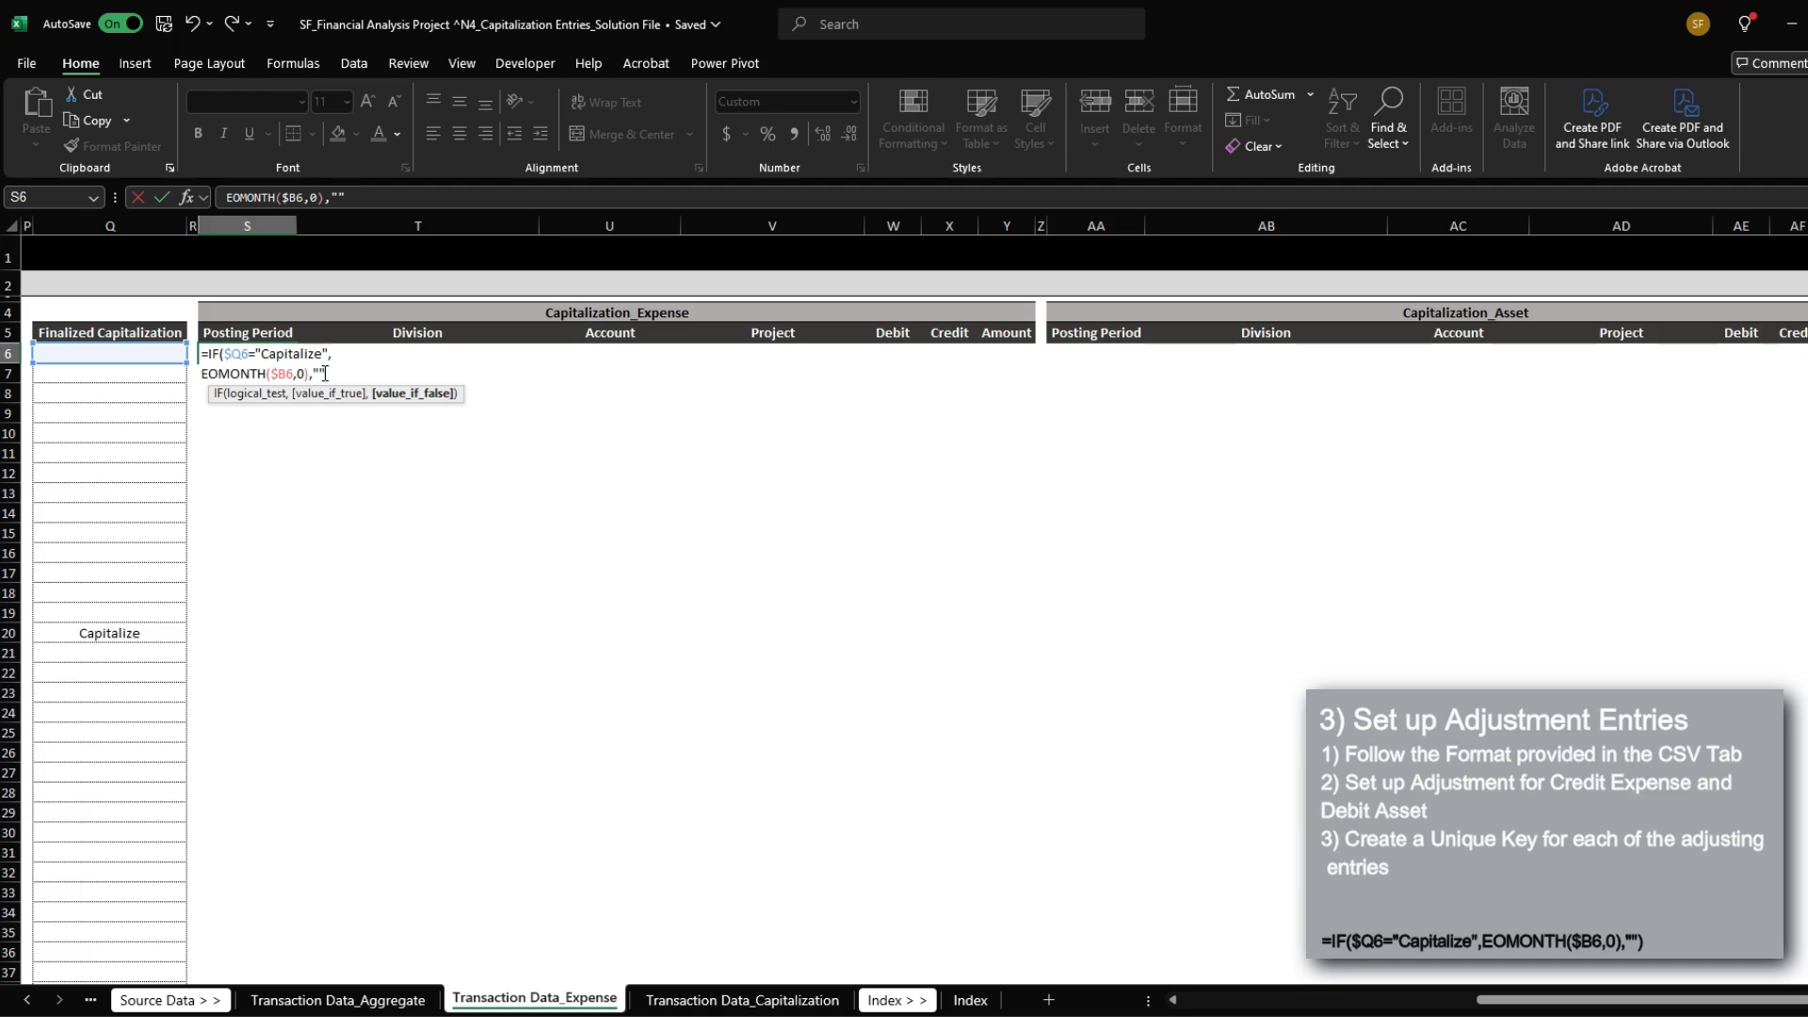
pyautogui.write('"")')
pyautogui.press('Return')
# Step: Fill the Posting Period formula down column S to row 2357 and center the column's dates
pyautogui.hotkey('ctrl', 'v')
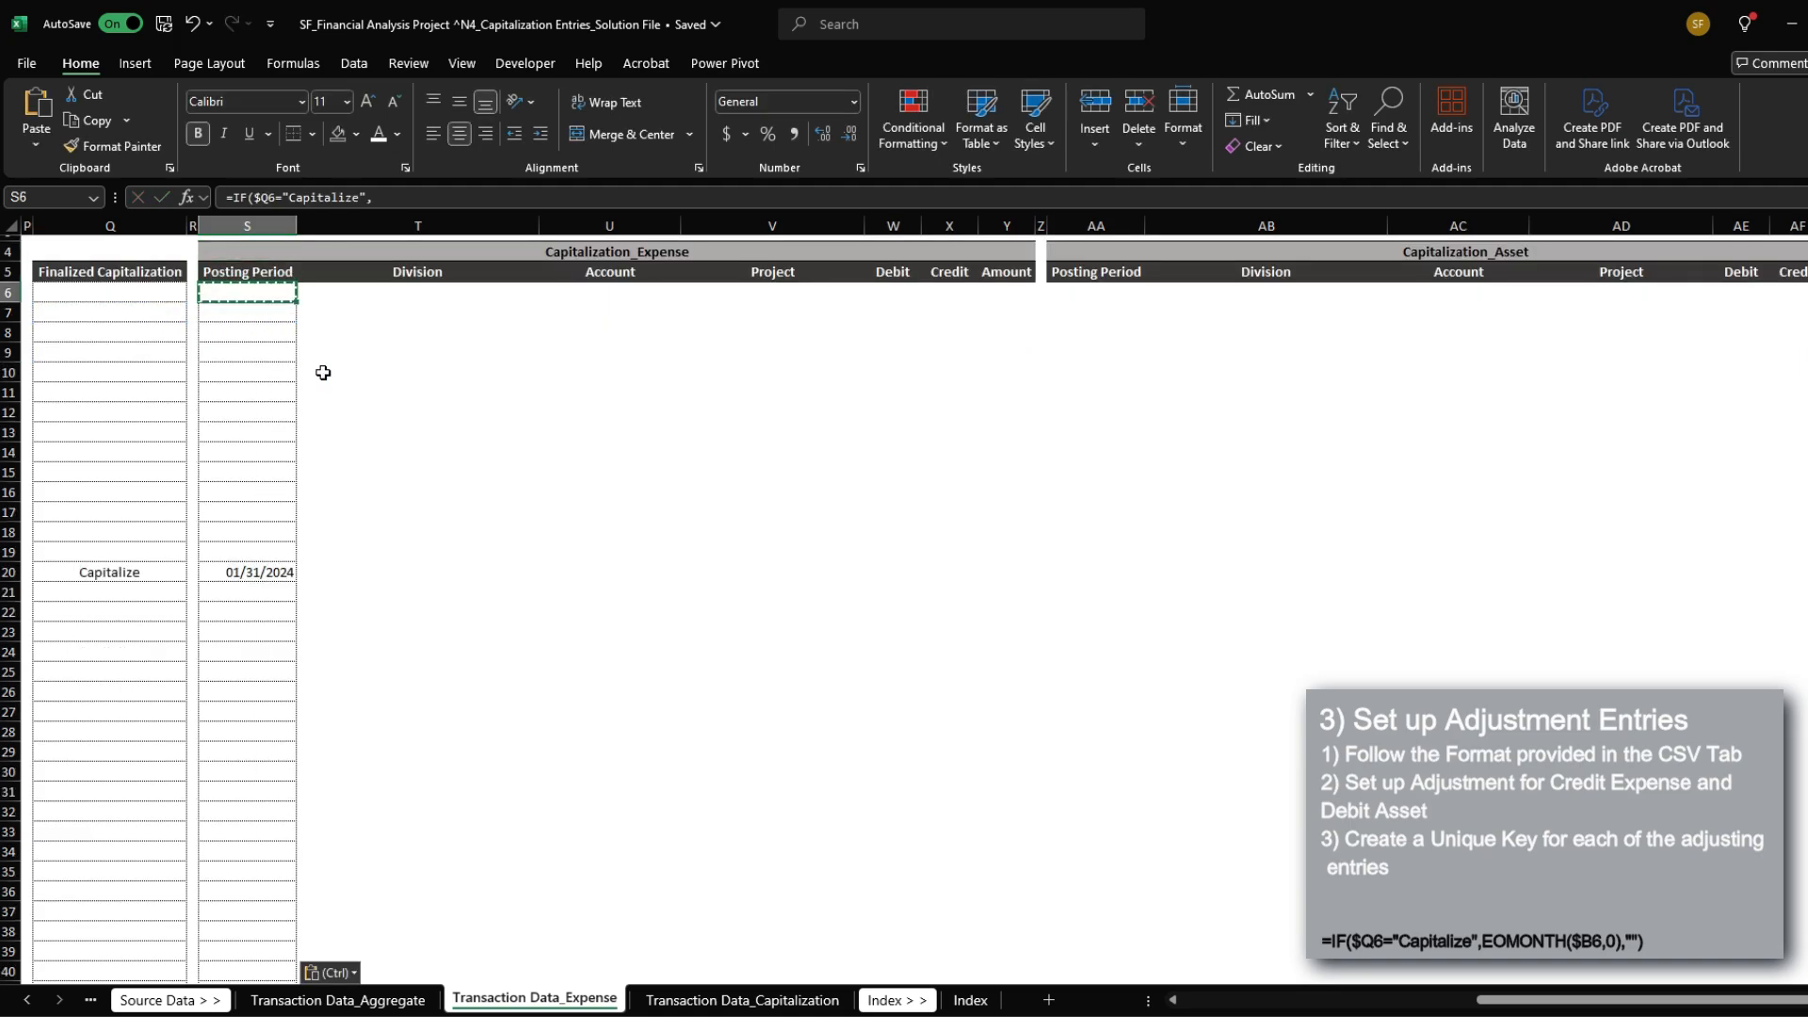
pyautogui.hotkey('ctrl', 'shift', 'Down')
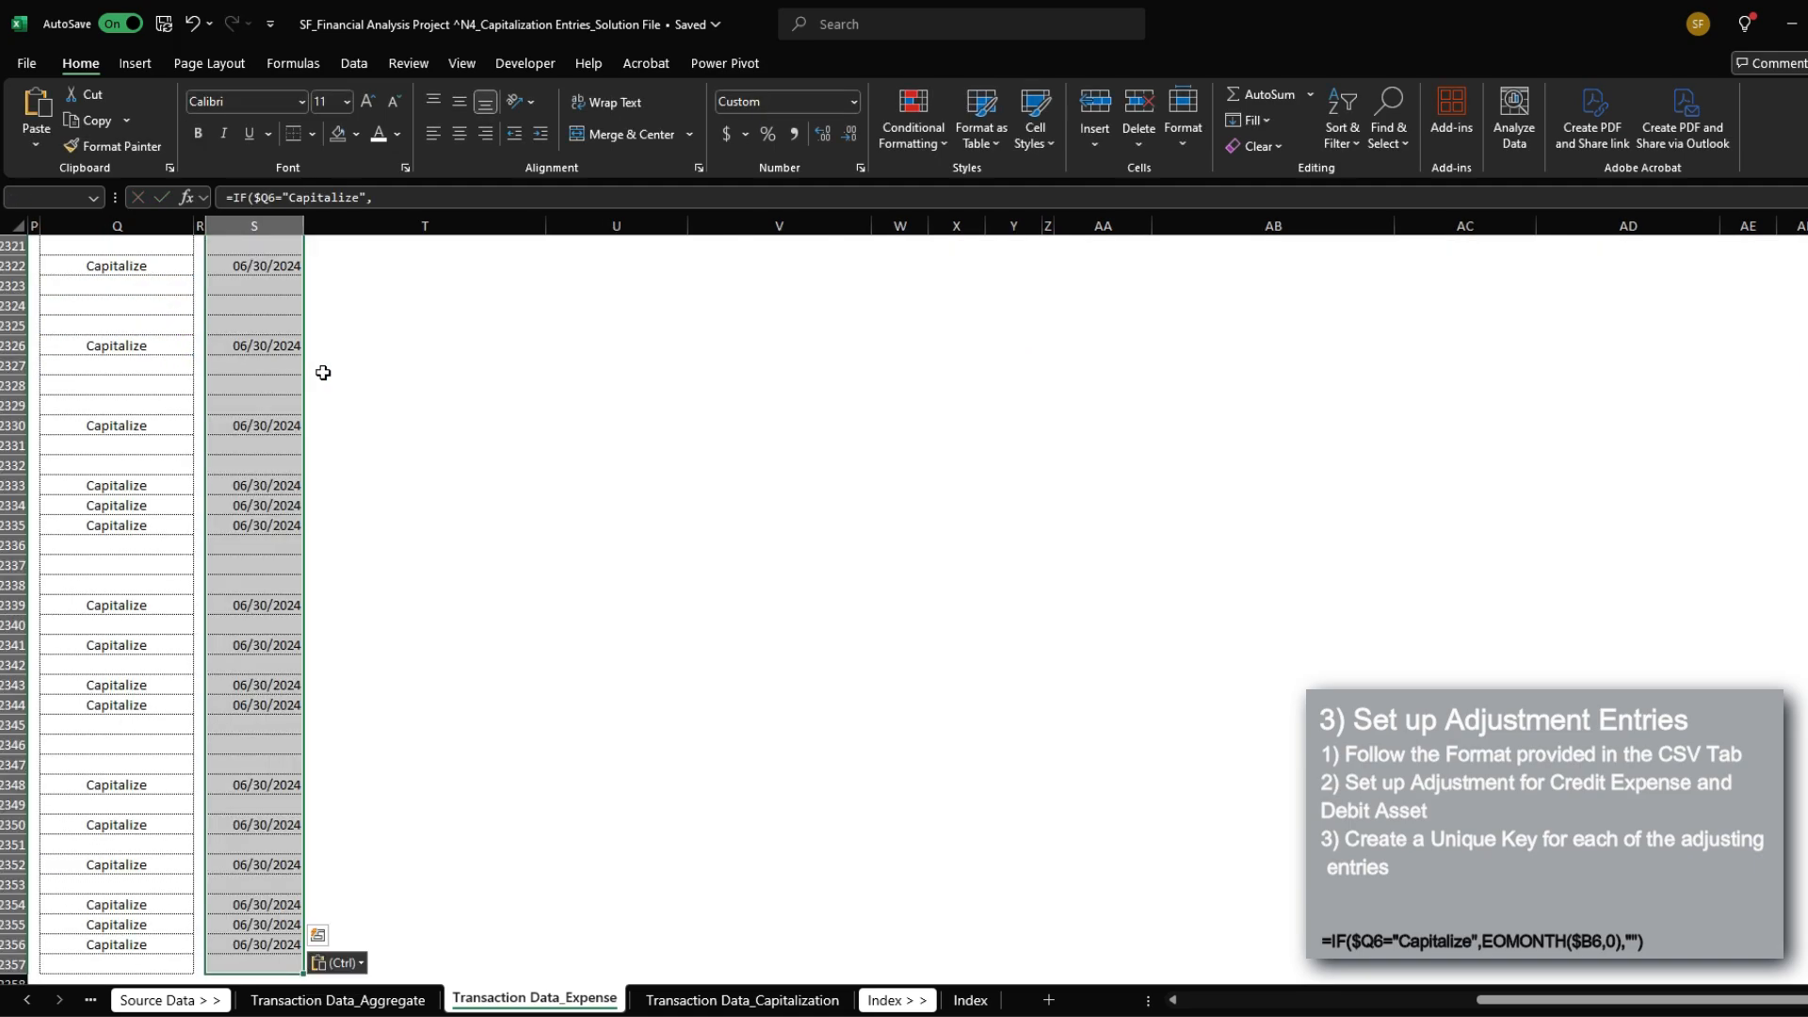
pyautogui.press('a')
pyautogui.press('c')
pyautogui.hotkey('ctrl', 'BackSpace')
pyautogui.hotkey('ctrl', 'Up')
pyautogui.hotkey('ctrl', 'Up')
# Step: Copy the Posting Period formula from S6 into the Division cell T6
pyautogui.press('Down')
pyautogui.press('Down')
pyautogui.press('Down')
pyautogui.press('Down')
pyautogui.press('Left')
pyautogui.press('Left')
pyautogui.press('Left')
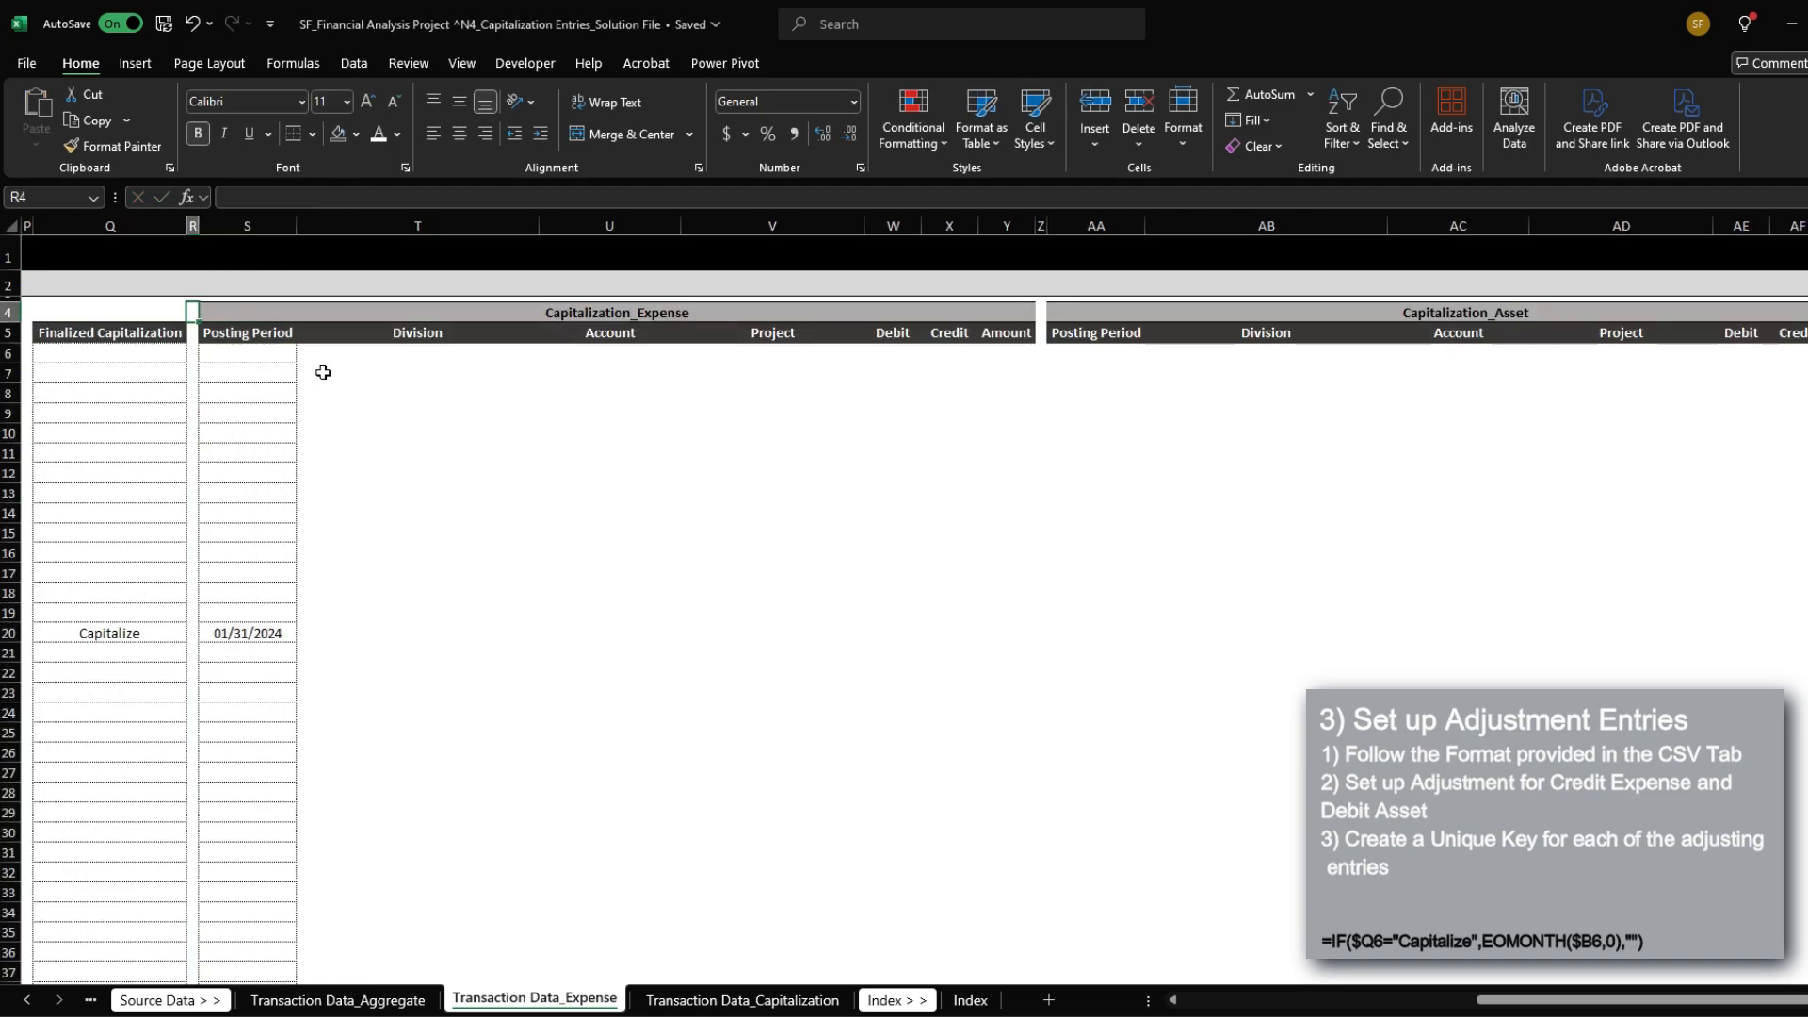
pyautogui.hscroll(-5, 323, 373)
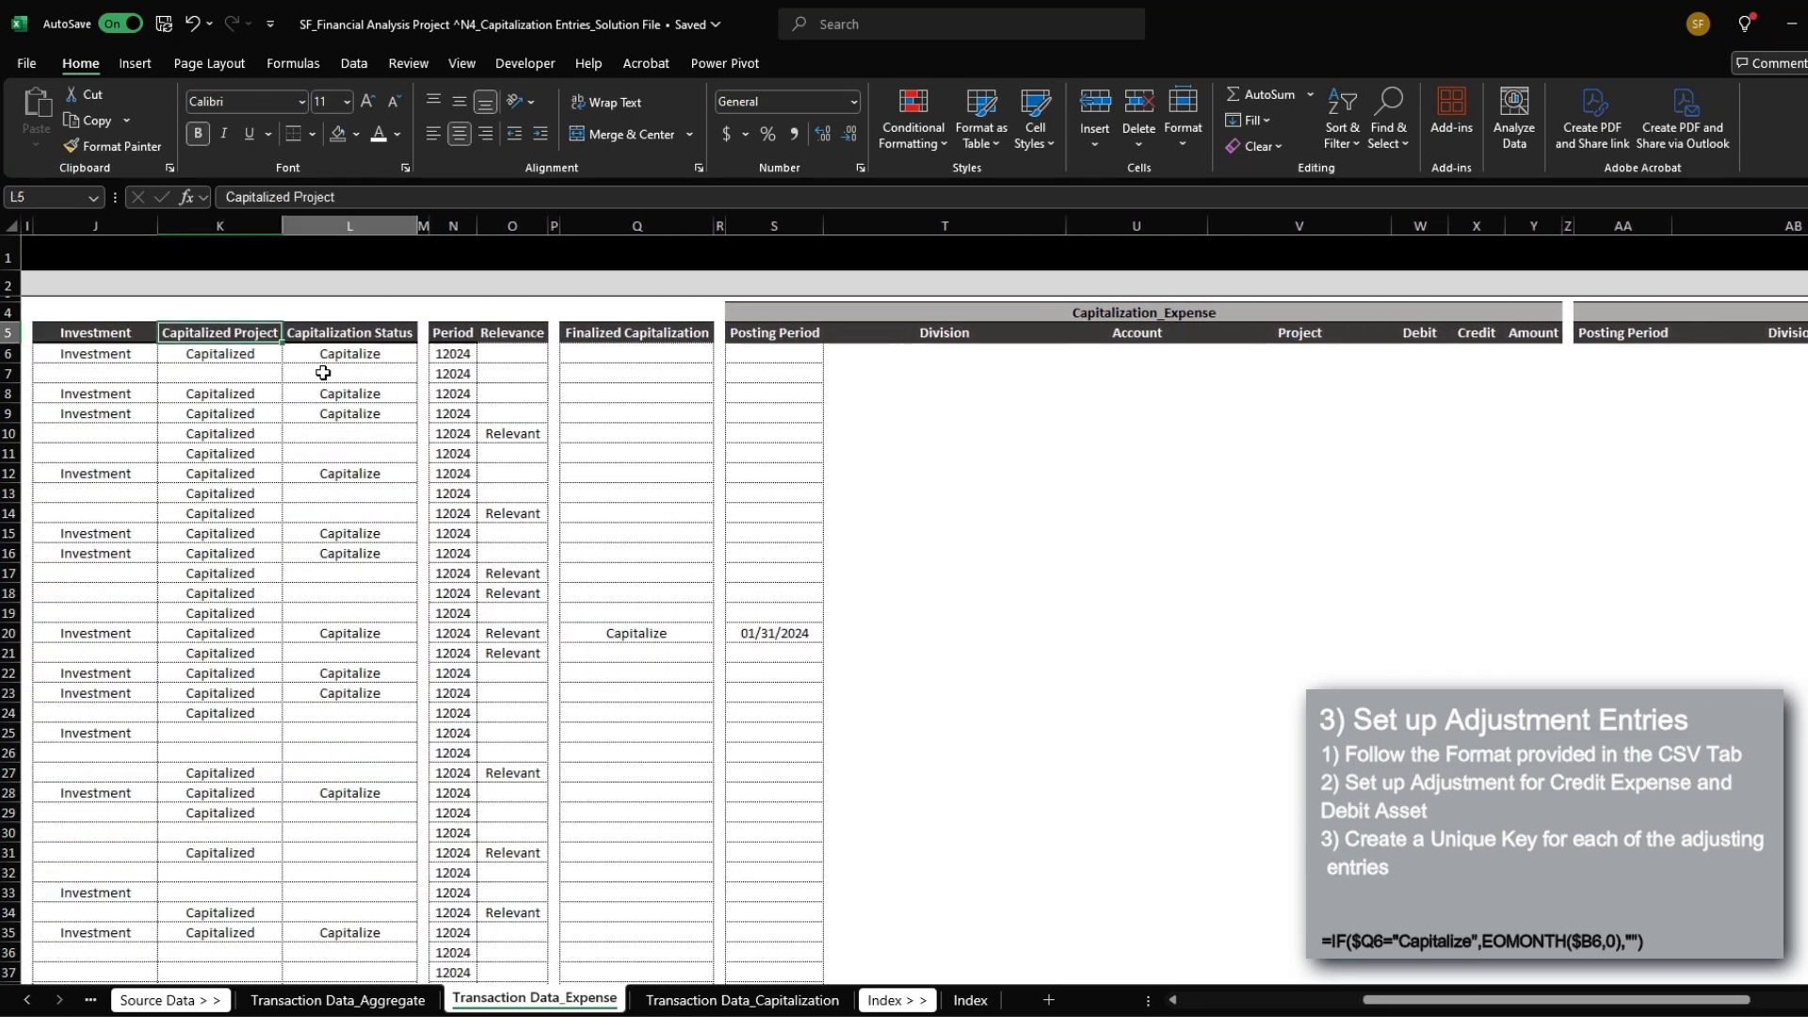
pyautogui.press('Right')
pyautogui.press('Right')
pyautogui.press('Right')
pyautogui.press('Down')
pyautogui.hotkey('ctrl', 'c')
pyautogui.press('Up')
pyautogui.press('Right')
pyautogui.press('Down')
pyautogui.hotkey('ctrl', 'v')
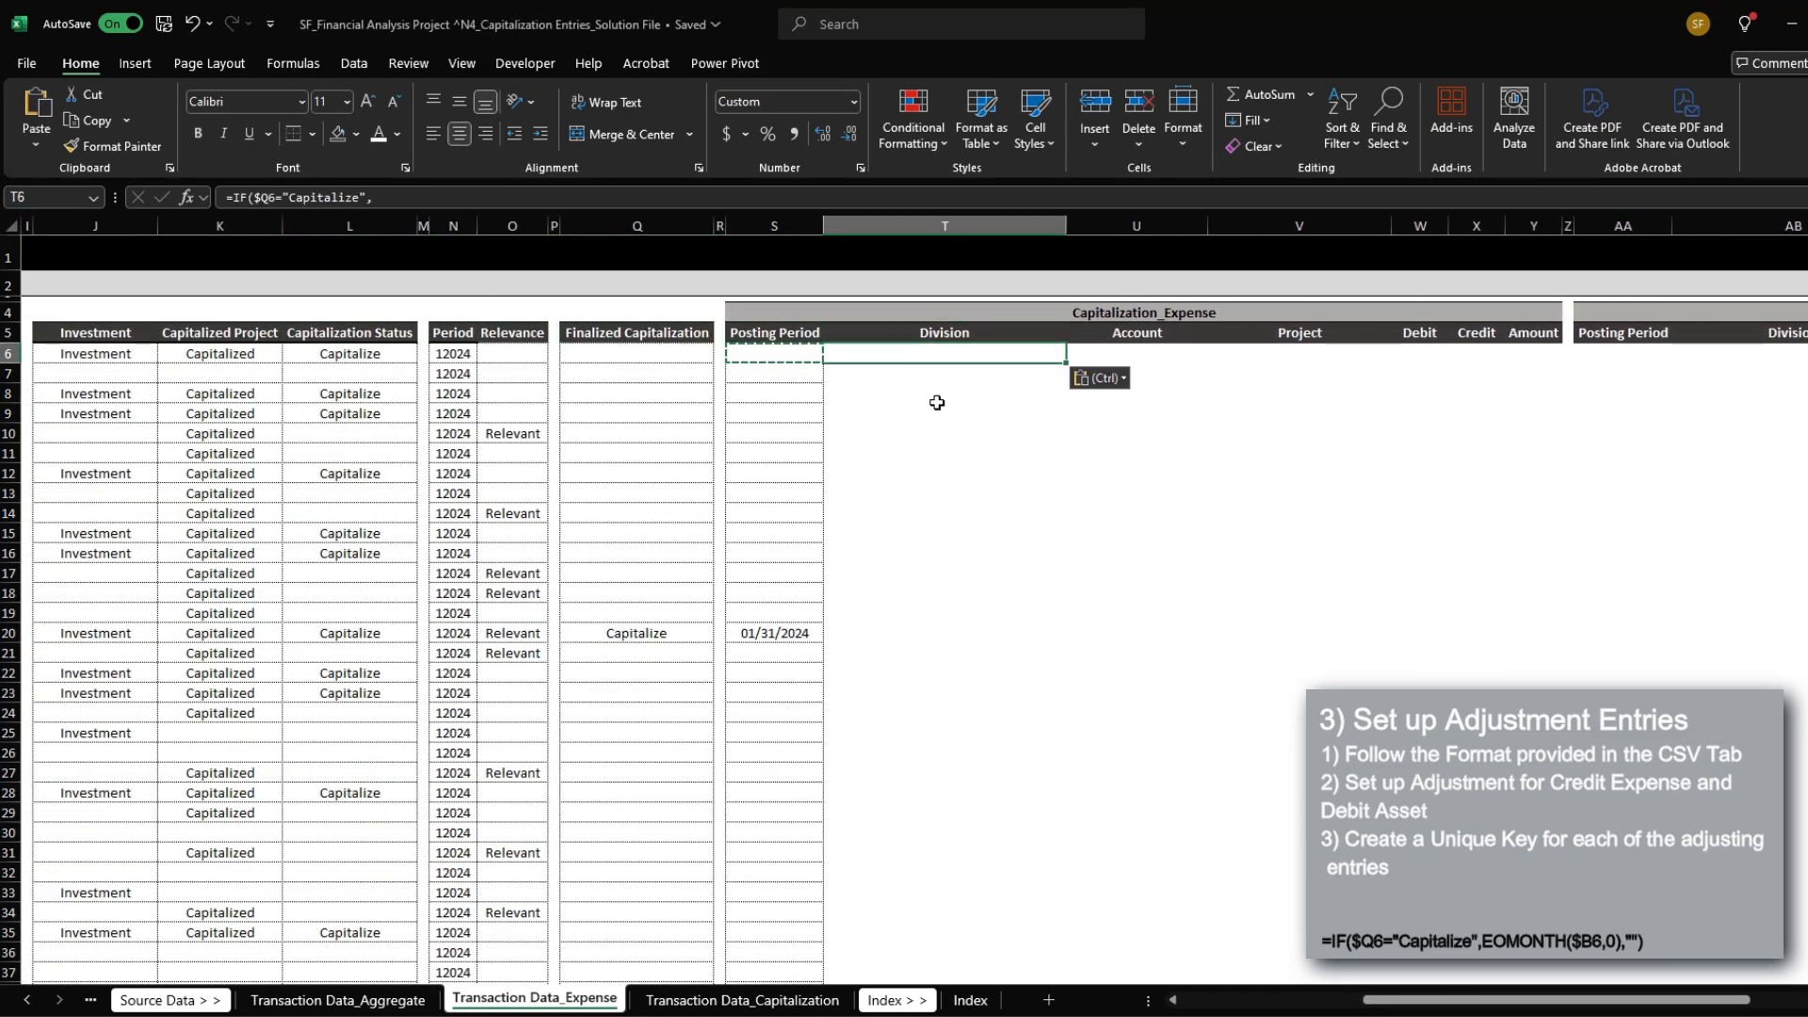
# Step: Replace the EOMONTH part in T6 with the division reference so the formula reads =IF($Q6="Capitalize",$C6,"")
pyautogui.press('F2')
pyautogui.press('BackSpace')
pyautogui.press('BackSpace')
pyautogui.press('BackSpace')
pyautogui.press('BackSpace')
pyautogui.press('BackSpace')
pyautogui.press('BackSpace')
pyautogui.press('BackSpace')
pyautogui.press('BackSpace')
pyautogui.press('BackSpace')
pyautogui.press('BackSpace')
pyautogui.press('BackSpace')
pyautogui.press('BackSpace')
pyautogui.press('BackSpace')
pyautogui.press('BackSpace')
pyautogui.press('BackSpace')
pyautogui.press('BackSpace')
pyautogui.press('BackSpace')
pyautogui.press('BackSpace')
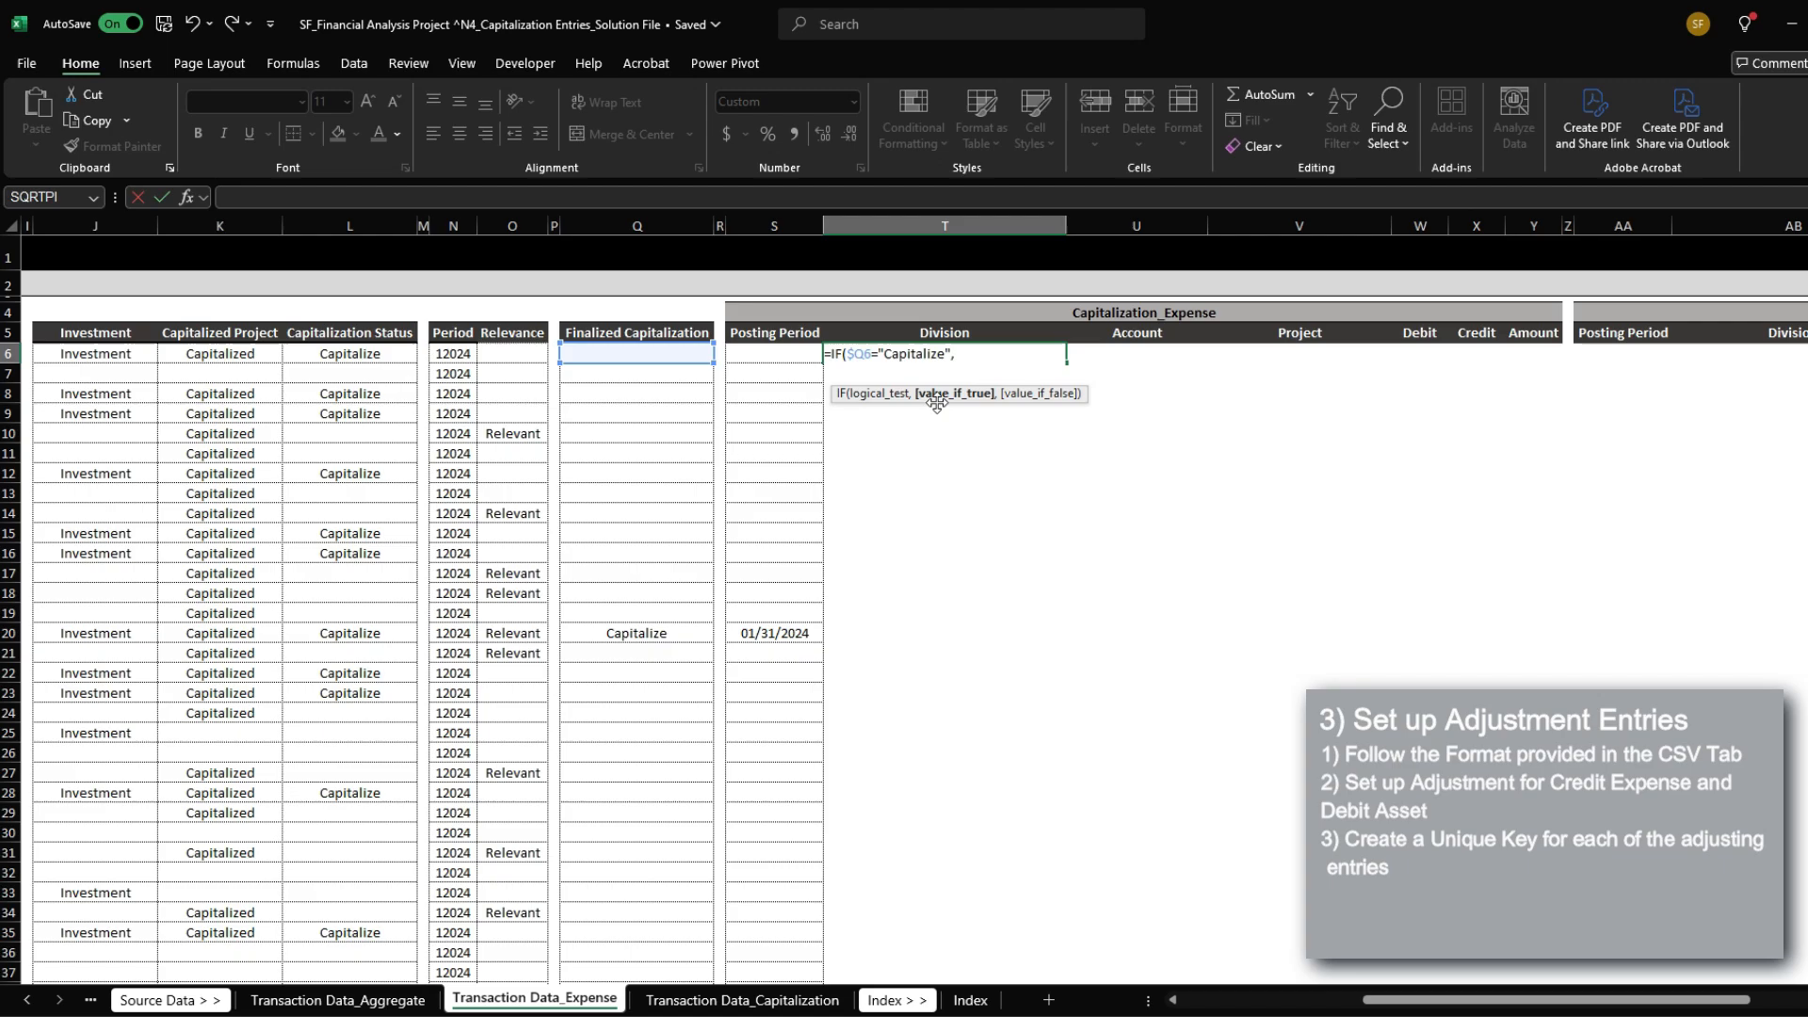
pyautogui.click(464, 349)
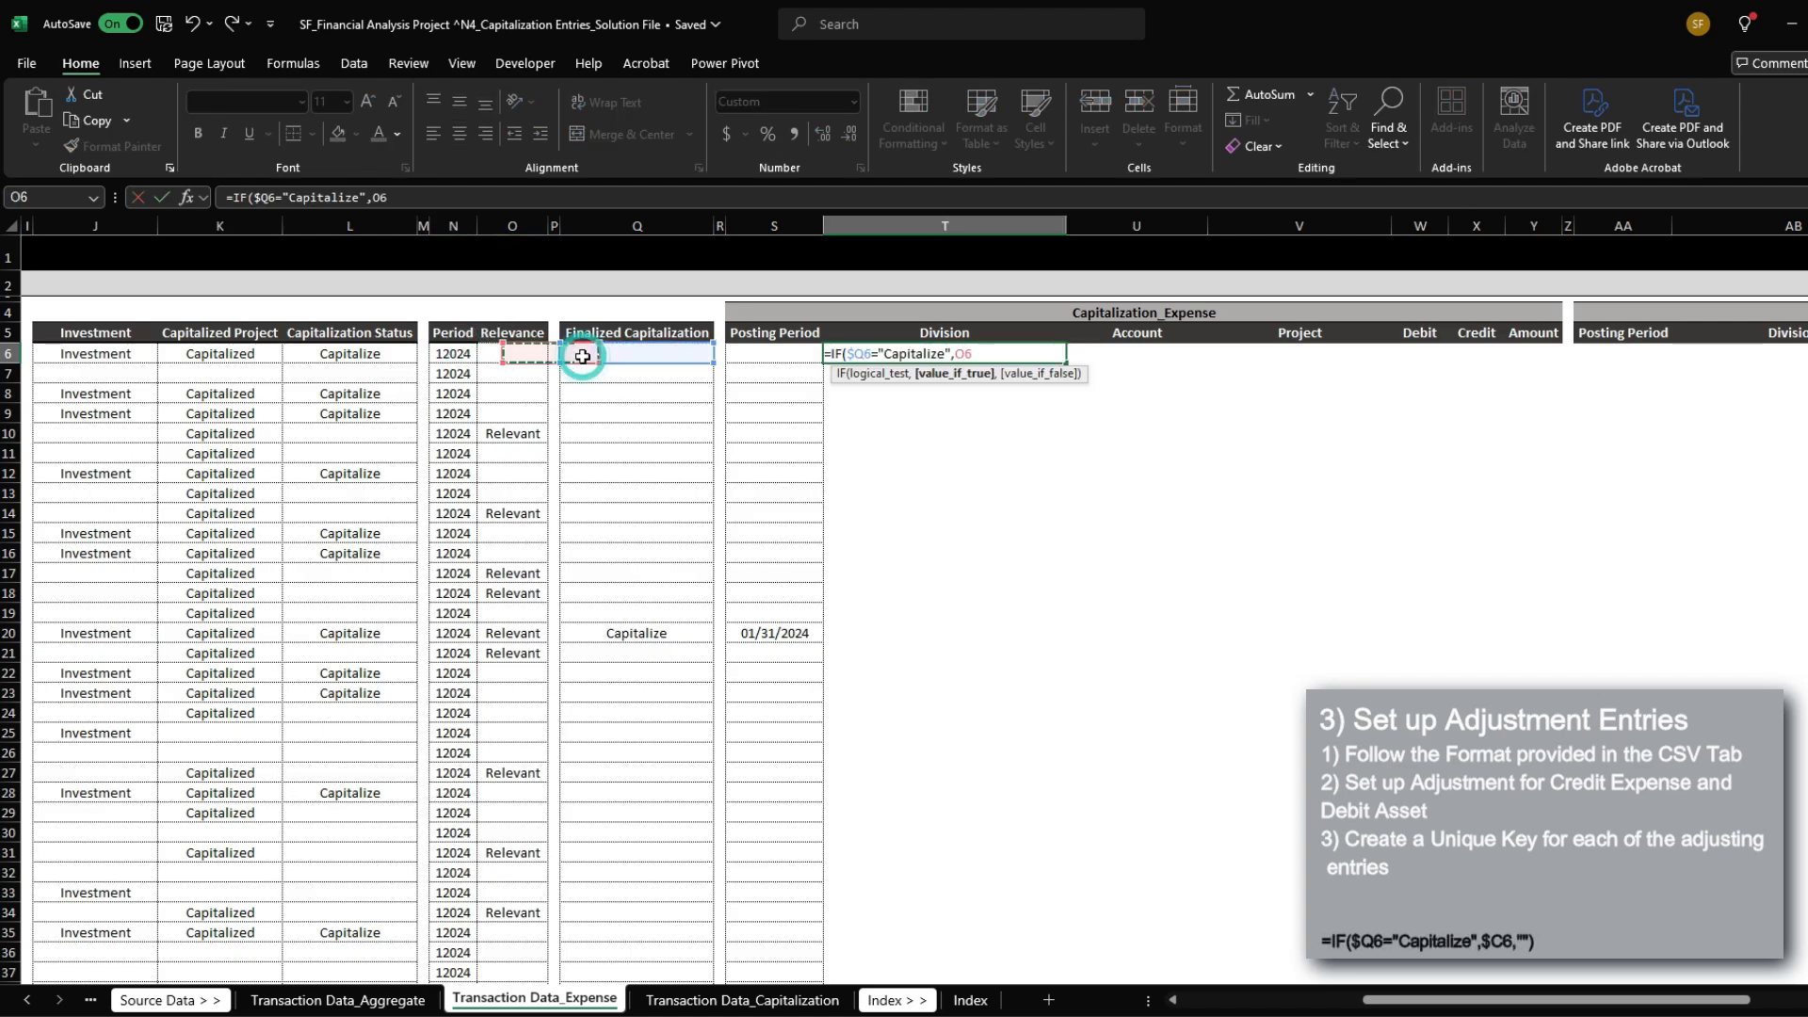
pyautogui.hotkey('ctrl', 'Left')
pyautogui.hotkey('ctrl', 'Left')
pyautogui.hotkey('ctrl', 'Left')
pyautogui.hotkey('ctrl', 'Left')
pyautogui.hotkey('ctrl', 'Left')
pyautogui.hotkey('ctrl', 'Left')
pyautogui.press('Right')
pyautogui.press('Right')
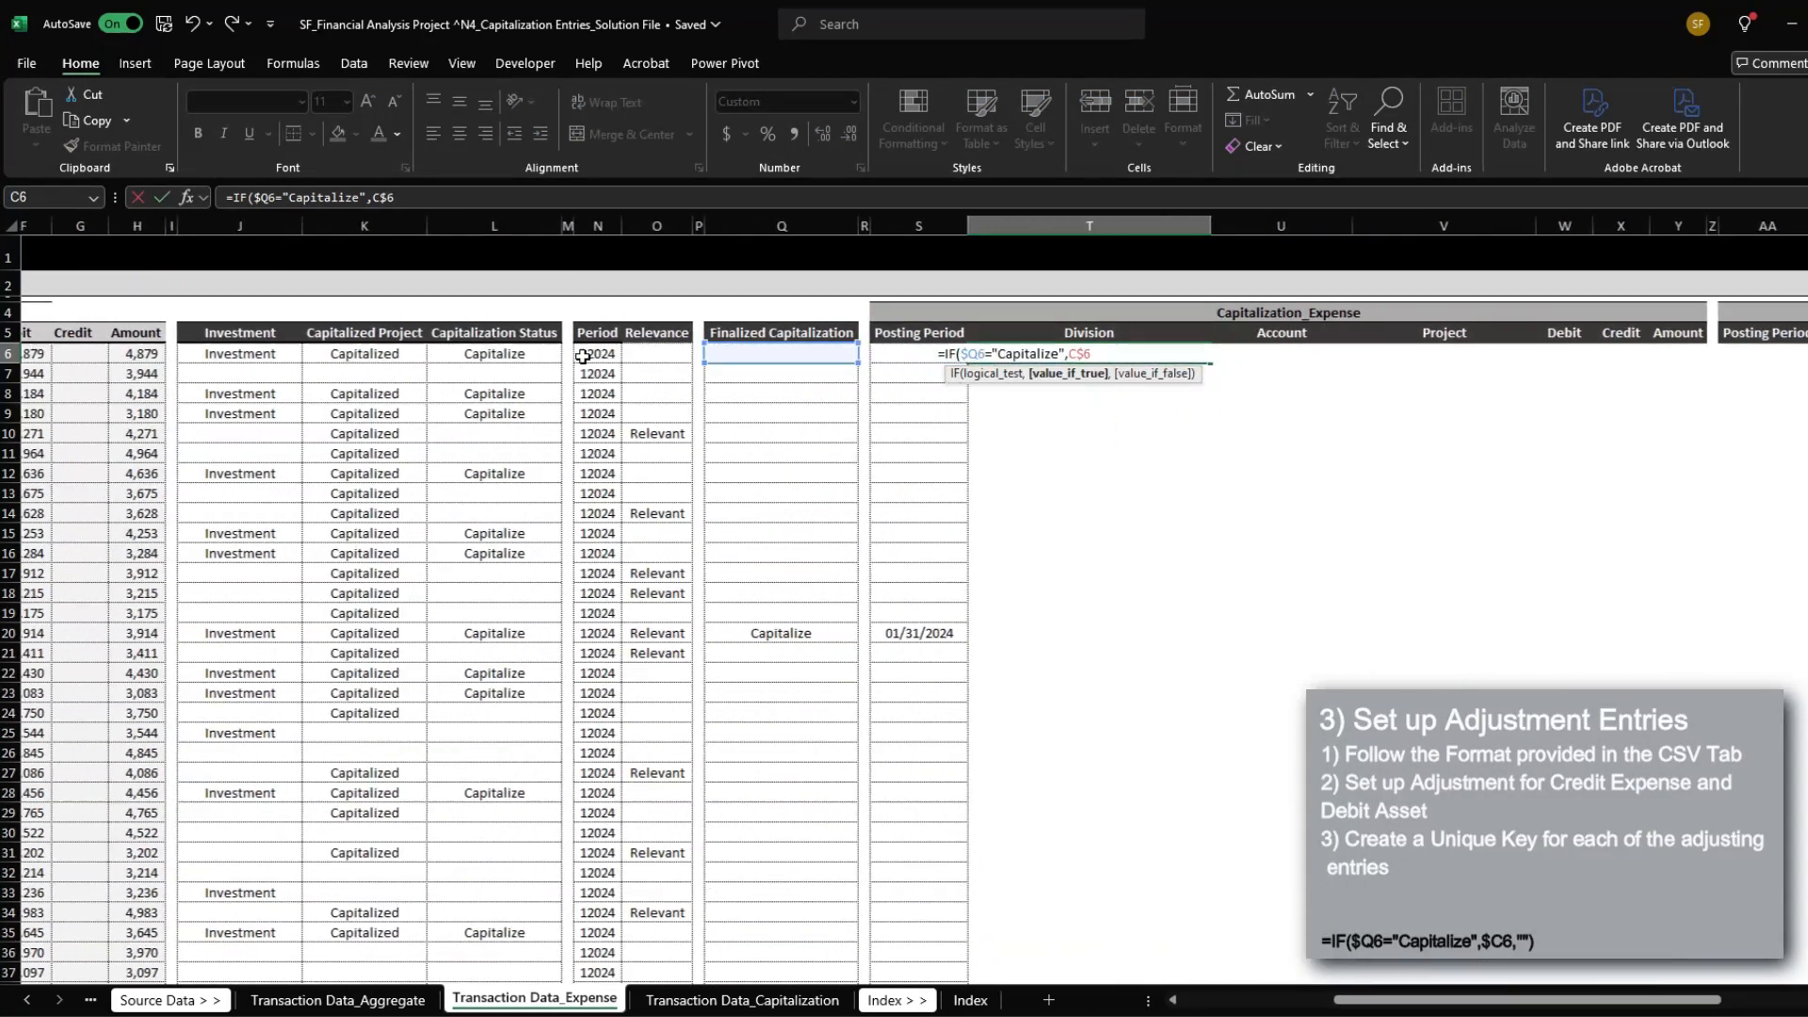
pyautogui.press('F4')
pyautogui.press('F4')
pyautogui.press('F4')
pyautogui.write(',"")')
pyautogui.press('Return')
# Step: Copy the Division formula into Account cell U6 and replace its $C6 result with the beginning of an XLOOKUP function
pyautogui.press('Up')
pyautogui.hotkey('ctrl', 'c')
pyautogui.press('Right')
pyautogui.hotkey('ctrl', 'v')
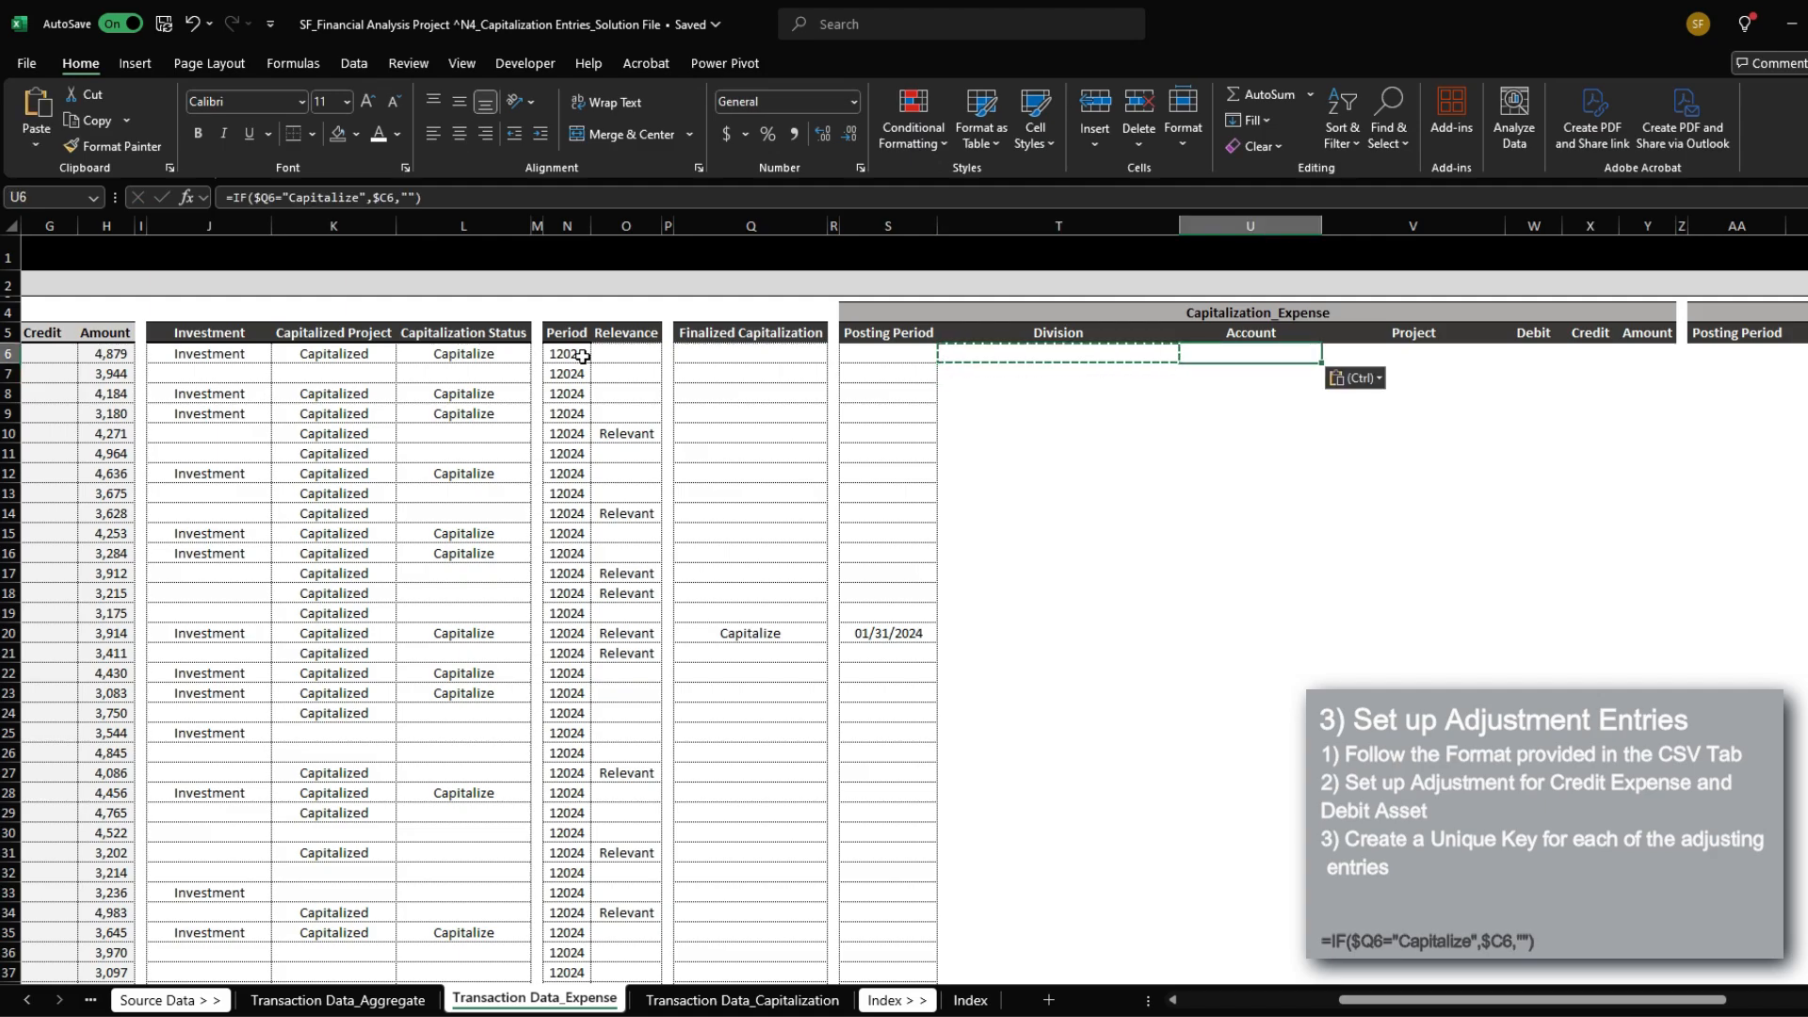
pyautogui.press('F2')
pyautogui.press('BackSpace')
pyautogui.press('BackSpace')
pyautogui.press('BackSpace')
pyautogui.press('BackSpace')
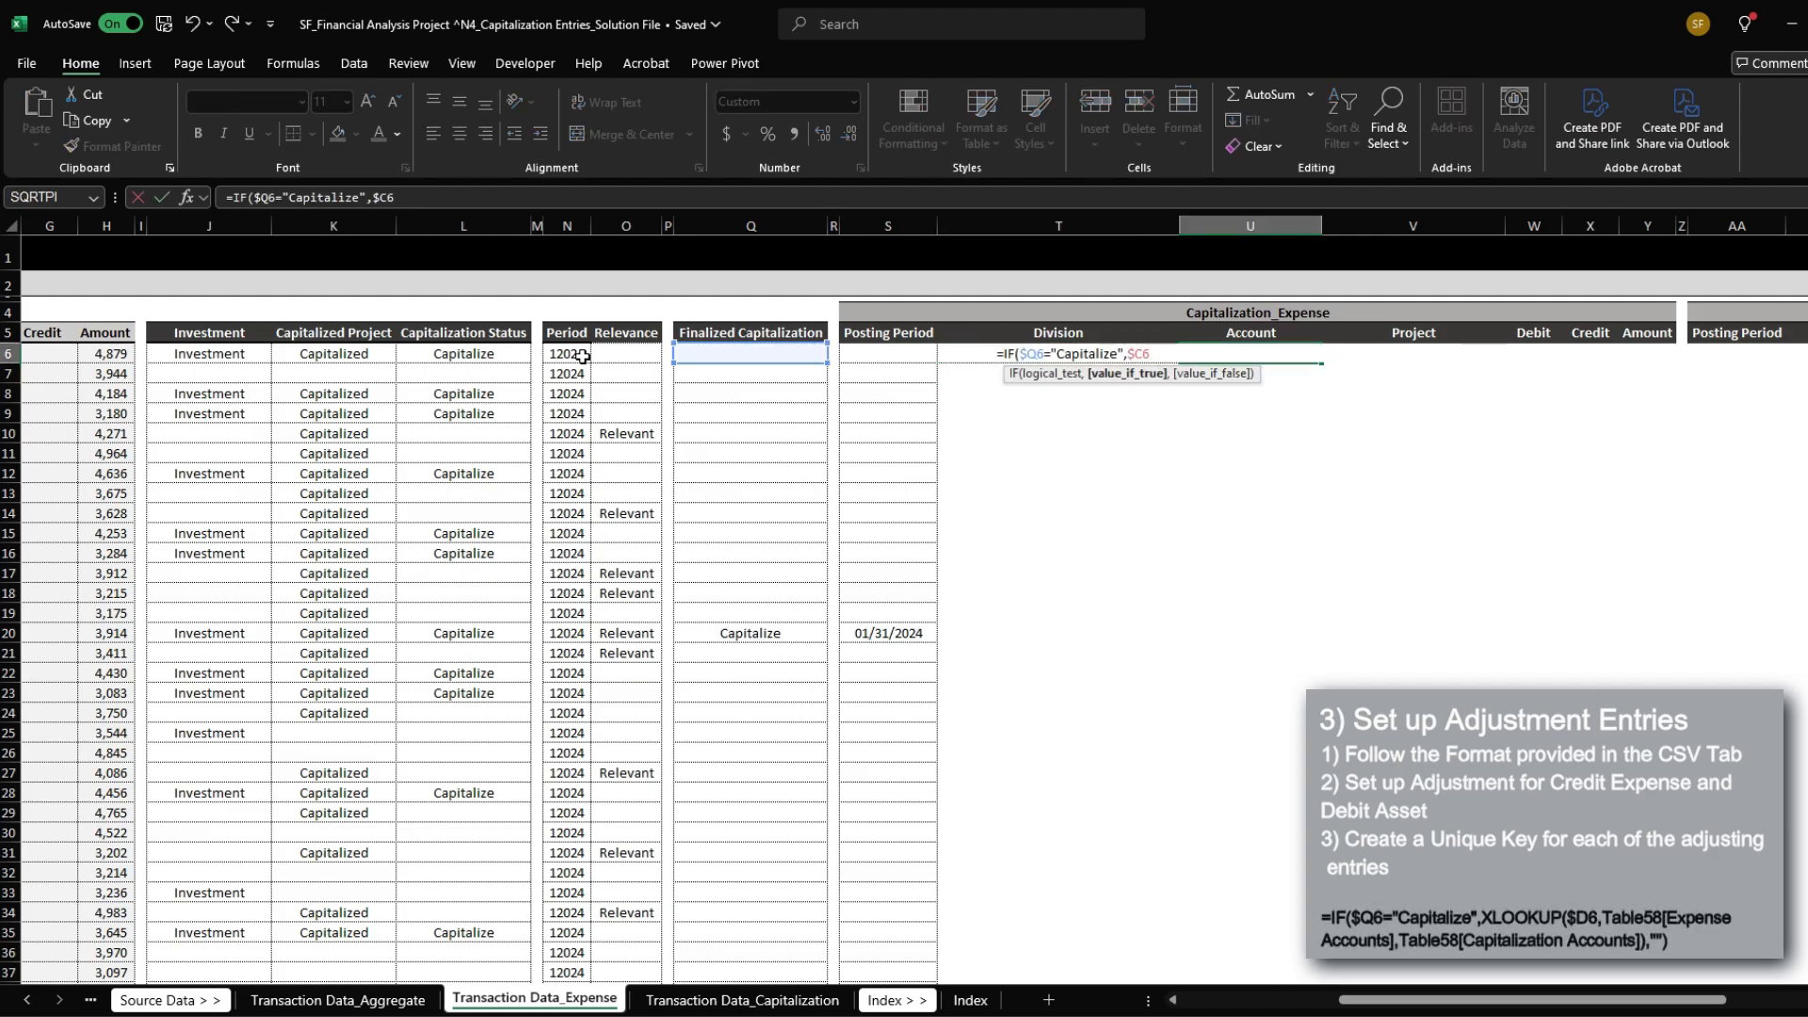
pyautogui.press('BackSpace')
pyautogui.write('XLOOKUP(')
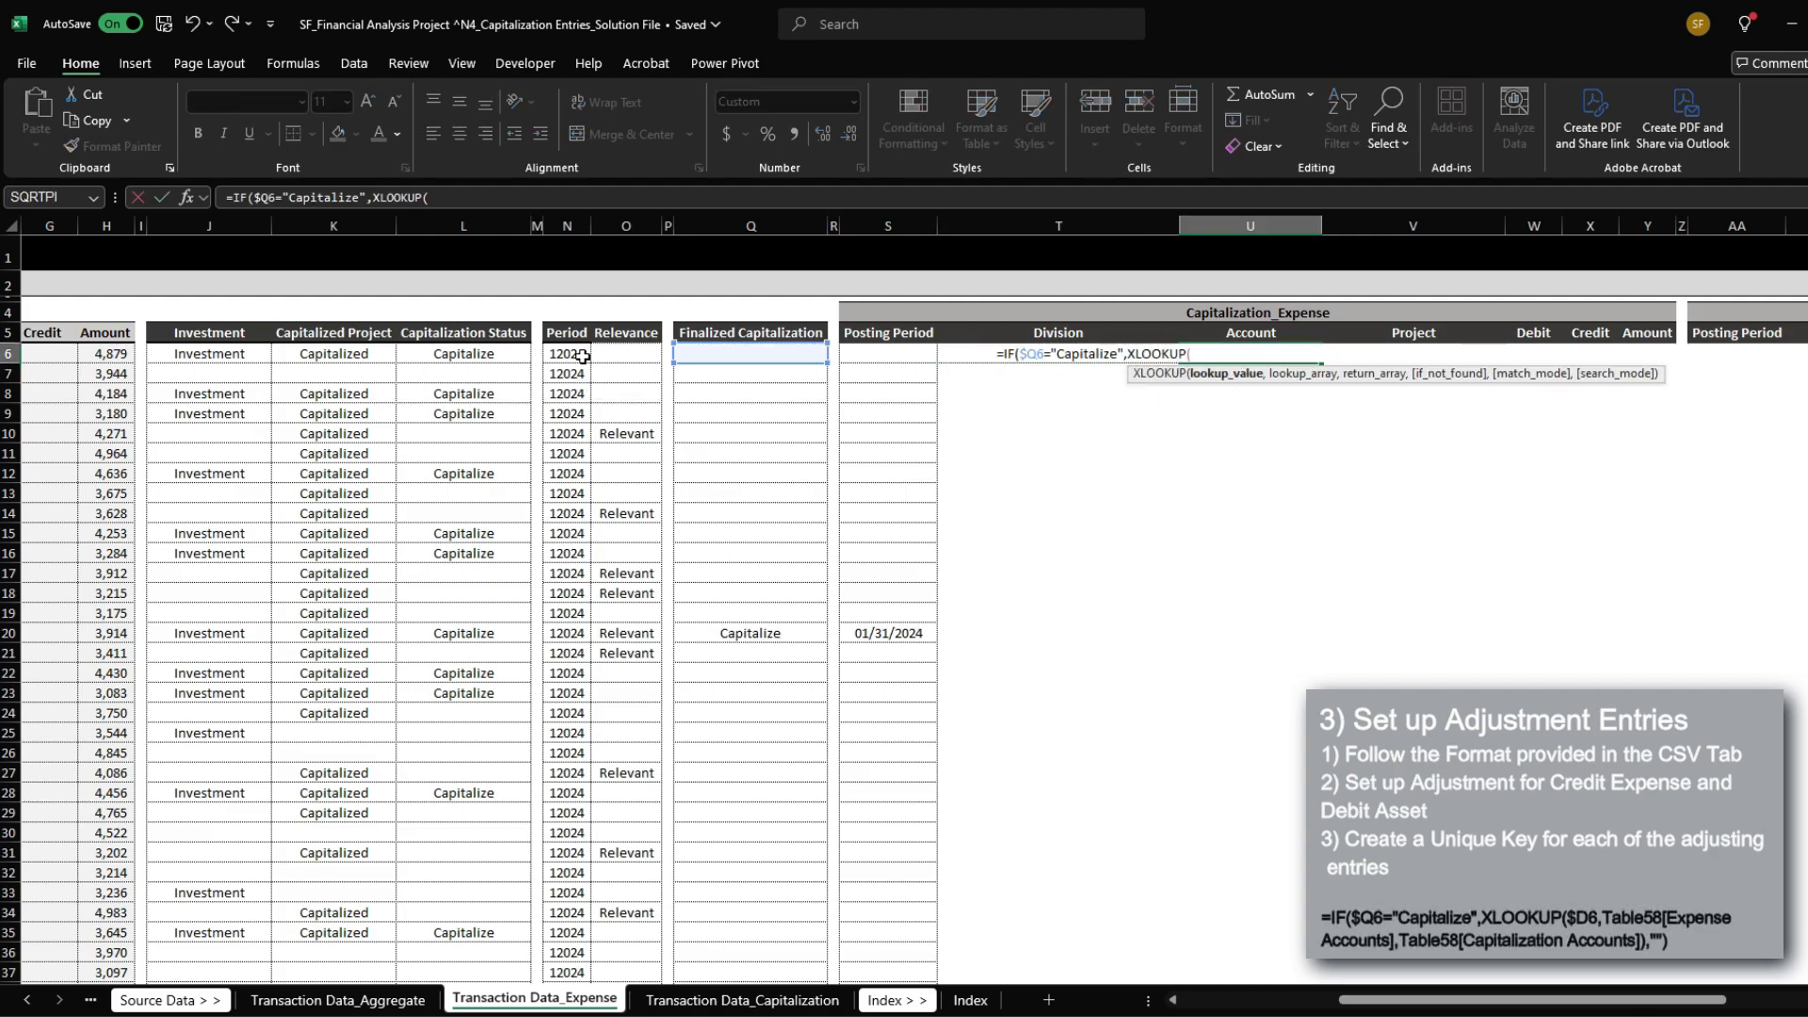
# Step: Set the XLOOKUP in U6 to look up $D6 in the Index mapping table's Expense Accounts column, Table58[Expense Accounts]
pyautogui.press('F5')
pyautogui.write('a1')
pyautogui.press('Return')
pyautogui.press('Right')
pyautogui.press('Down')
pyautogui.press('Down')
pyautogui.press('Down')
pyautogui.press('Right')
pyautogui.click(583, 357)
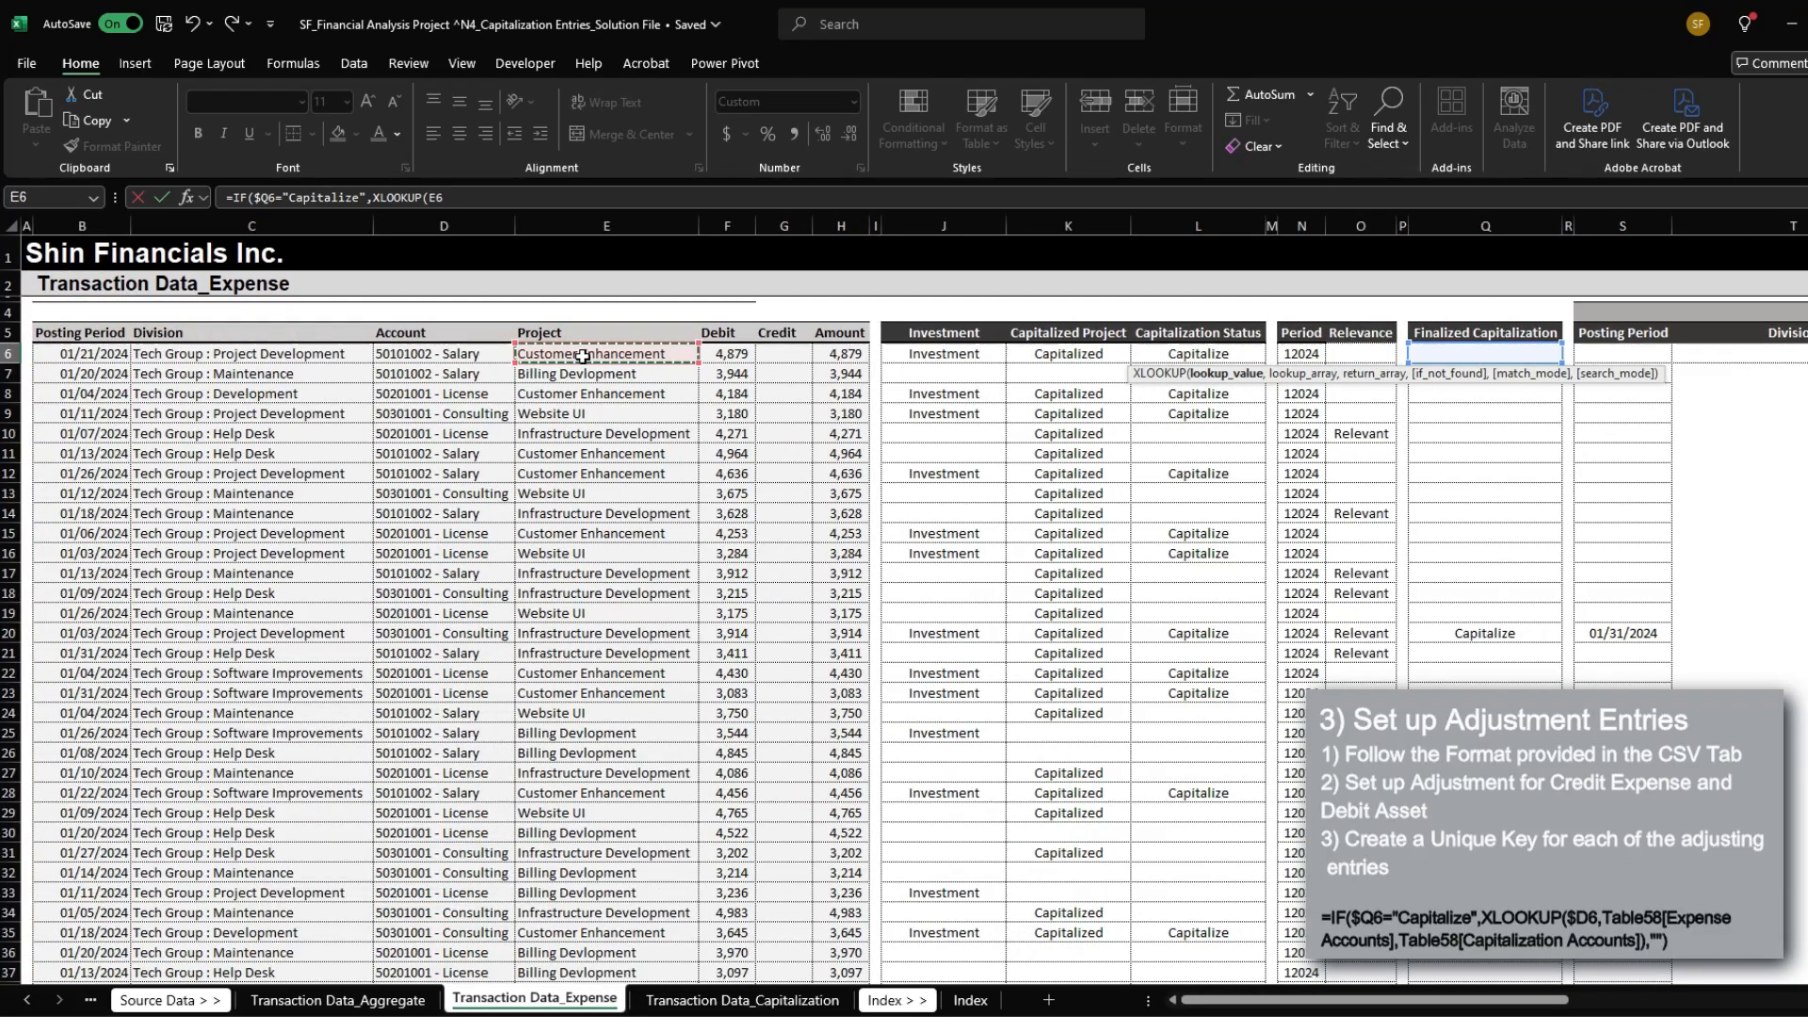
pyautogui.press('F4')
pyautogui.press('F4')
pyautogui.press('F4')
pyautogui.write(',')
pyautogui.hotkey('ctrl', 'pagedown')
pyautogui.hotkey('ctrl', 'pagedown')
pyautogui.hotkey('ctrl', 'pagedown')
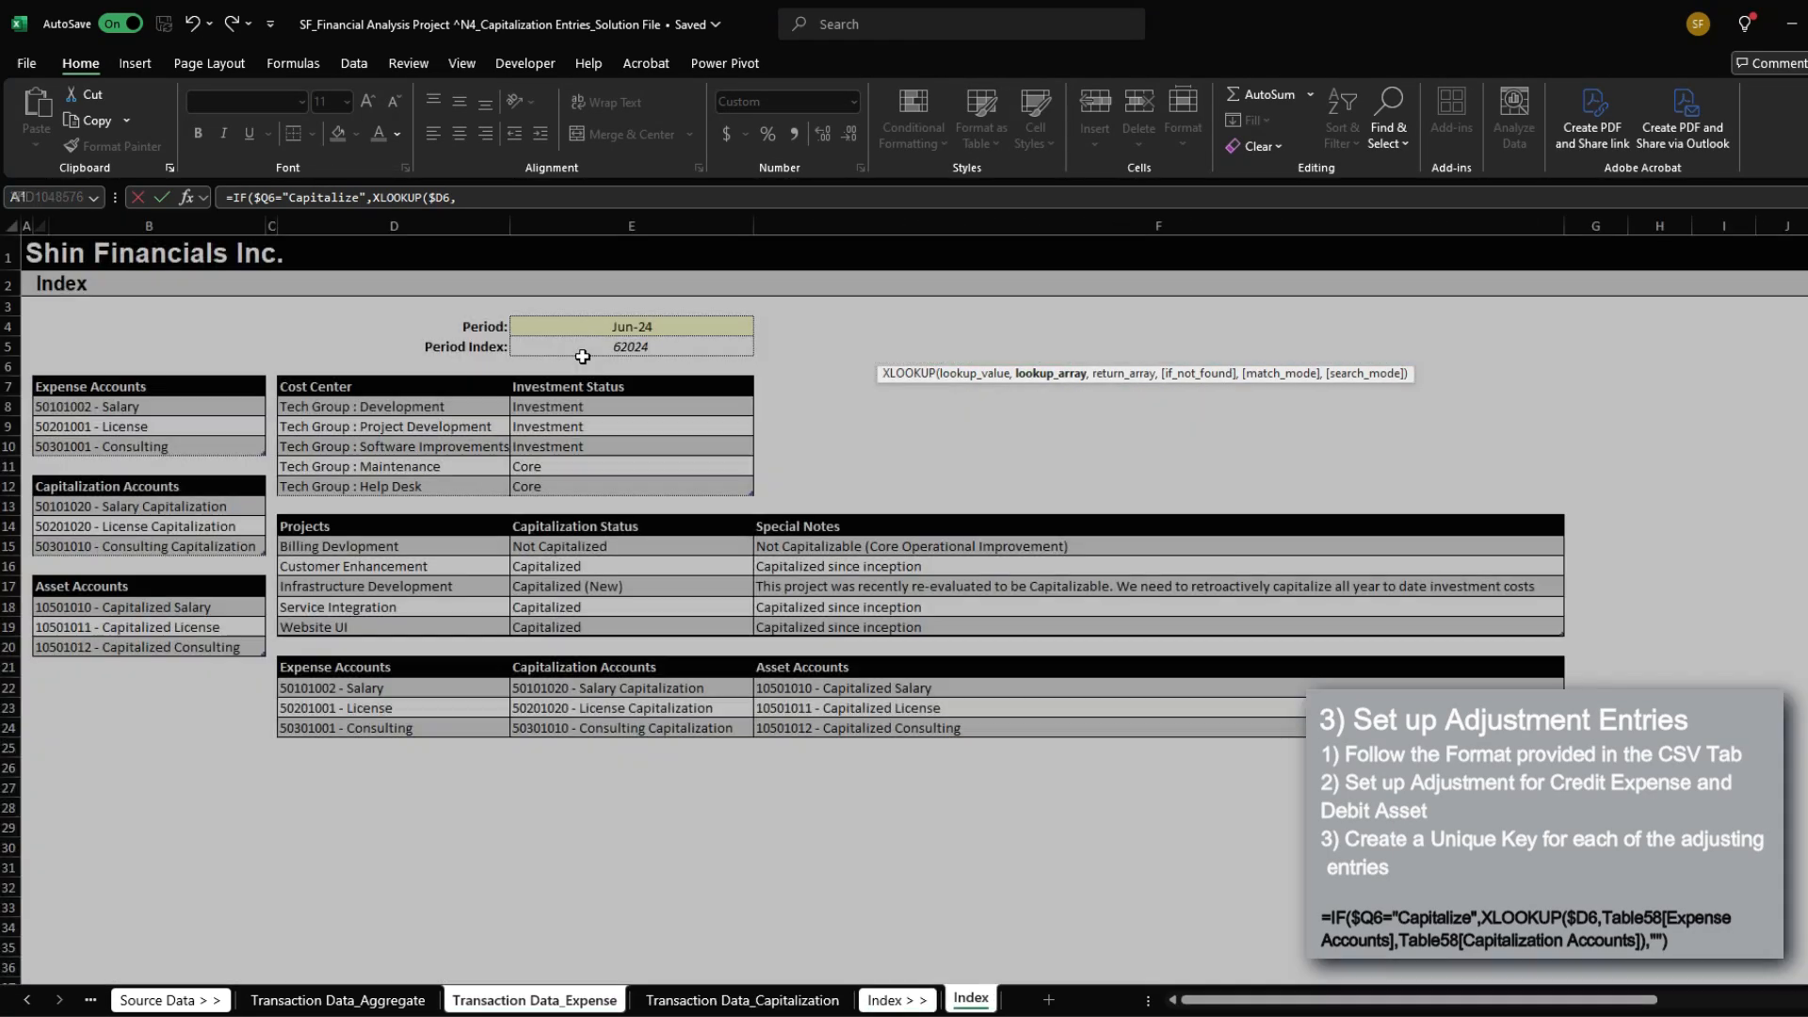
pyautogui.moveTo(396, 687); pyautogui.dragTo(396, 728)
pyautogui.write(',')
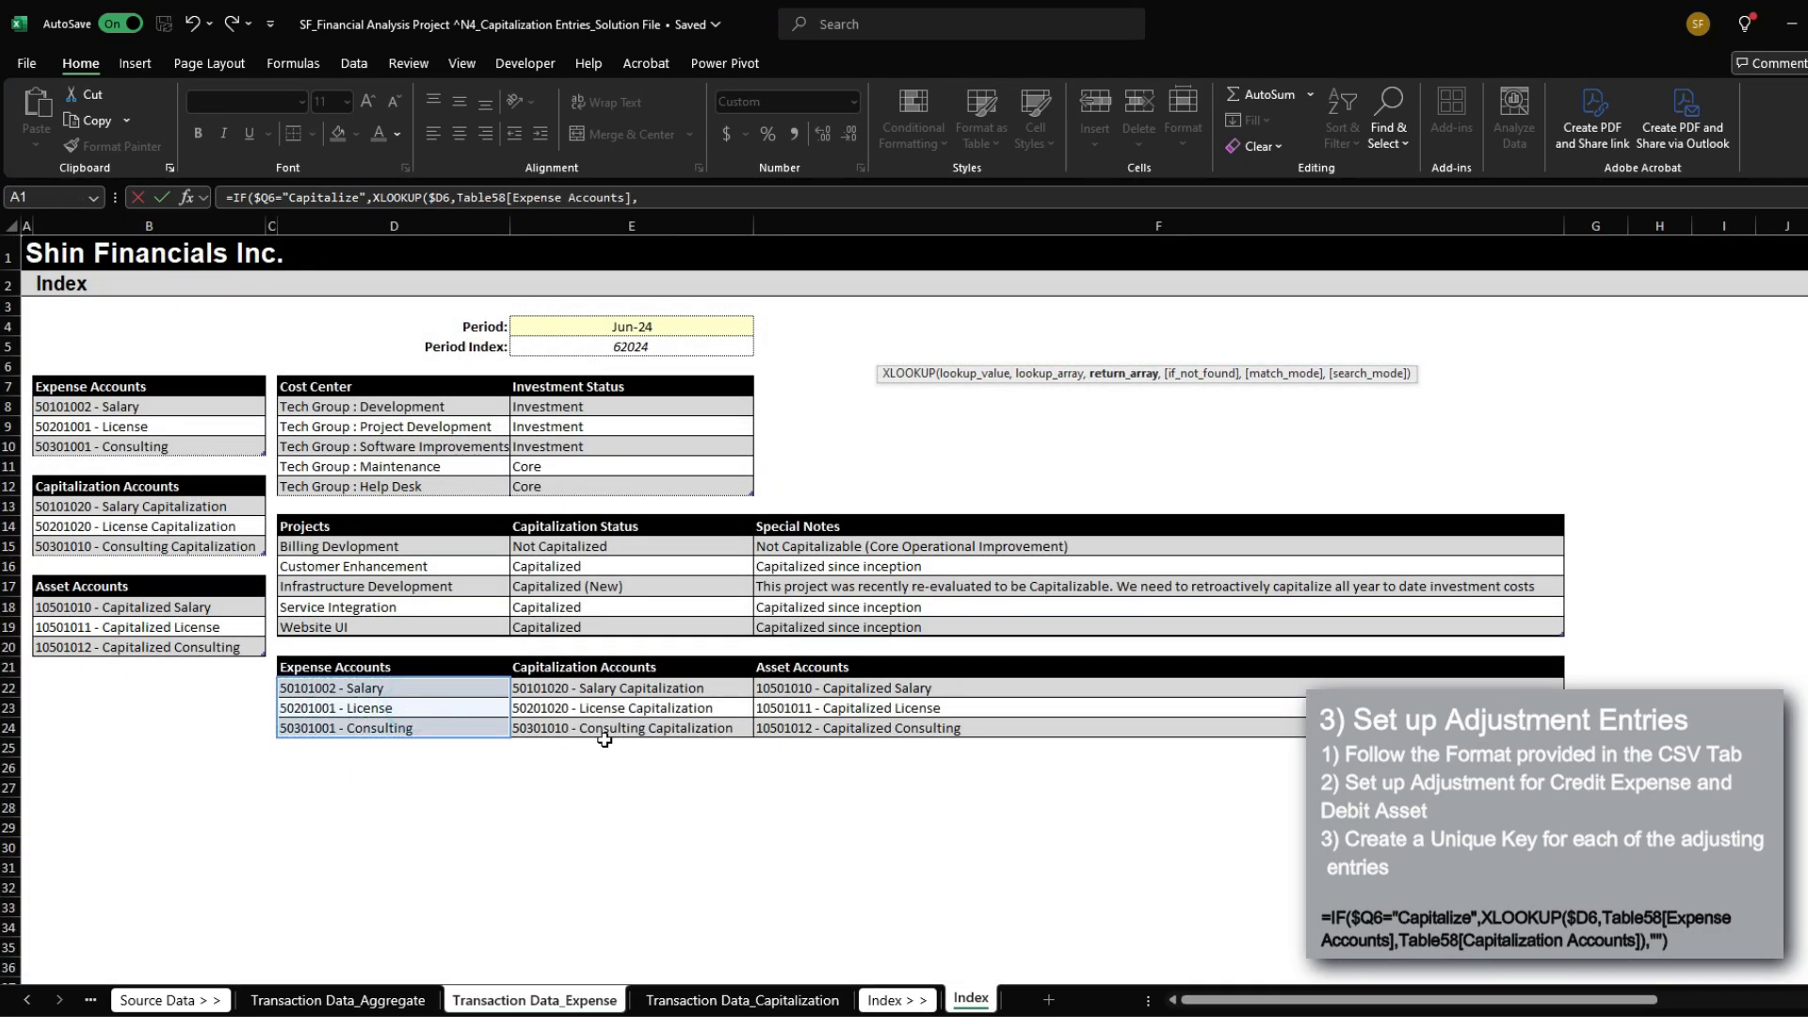
# Step: Complete the Account formula in U6, returning Table58[Capitalization Accounts] from the XLOOKUP and "" when the row is not marked Capitalize
pyautogui.moveTo(616, 687); pyautogui.dragTo(617, 728)
pyautogui.write(')')
pyautogui.press('BackSpace')
pyautogui.write(',')
pyautogui.press('BackSpace')
pyautogui.write('),"")')
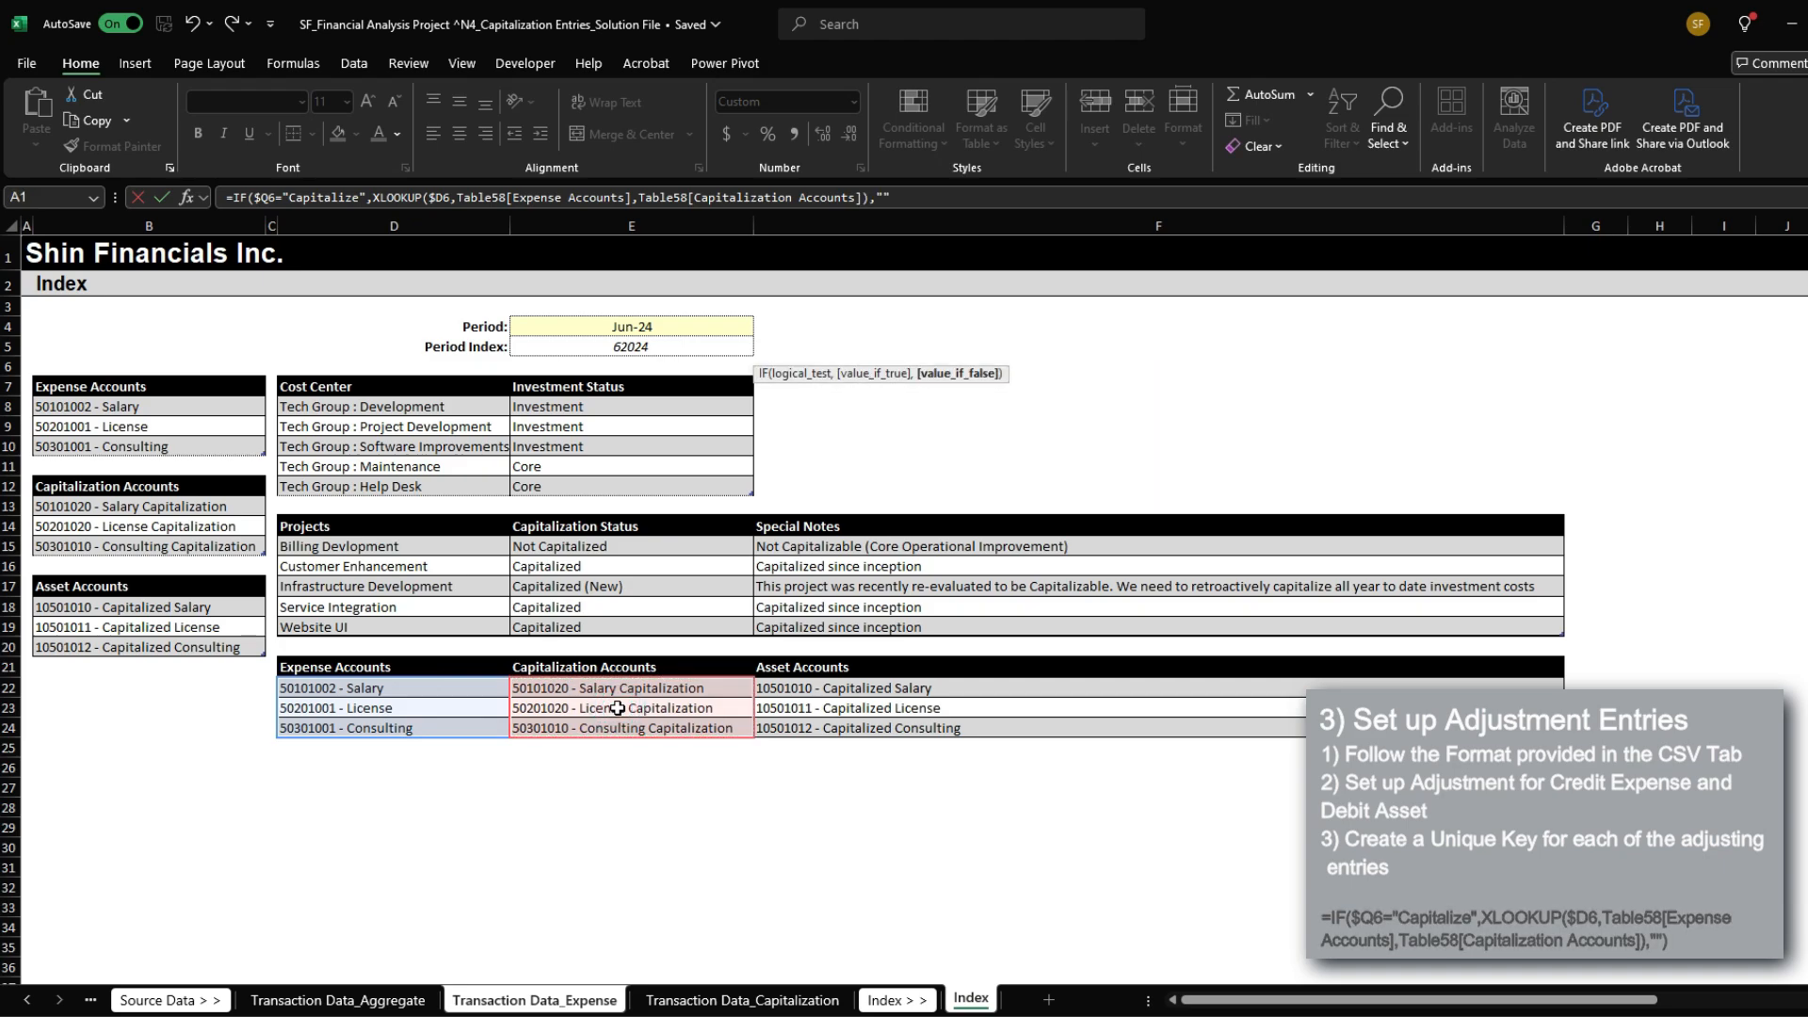
pyautogui.press('Return')
# Step: Copy the Division formula from T6 into the Project cell V6 of the Capitalization_Expense block
pyautogui.press('Up')
pyautogui.press('Left')
pyautogui.hotkey('ctrl', 'c')
pyautogui.press('Right')
pyautogui.press('Right')
pyautogui.hotkey('ctrl', 'v')
# Step: Change the Project formula in V6 to =IF($Q6="Capitalize",$E6,"")
pyautogui.press('F2')
pyautogui.press('Left')
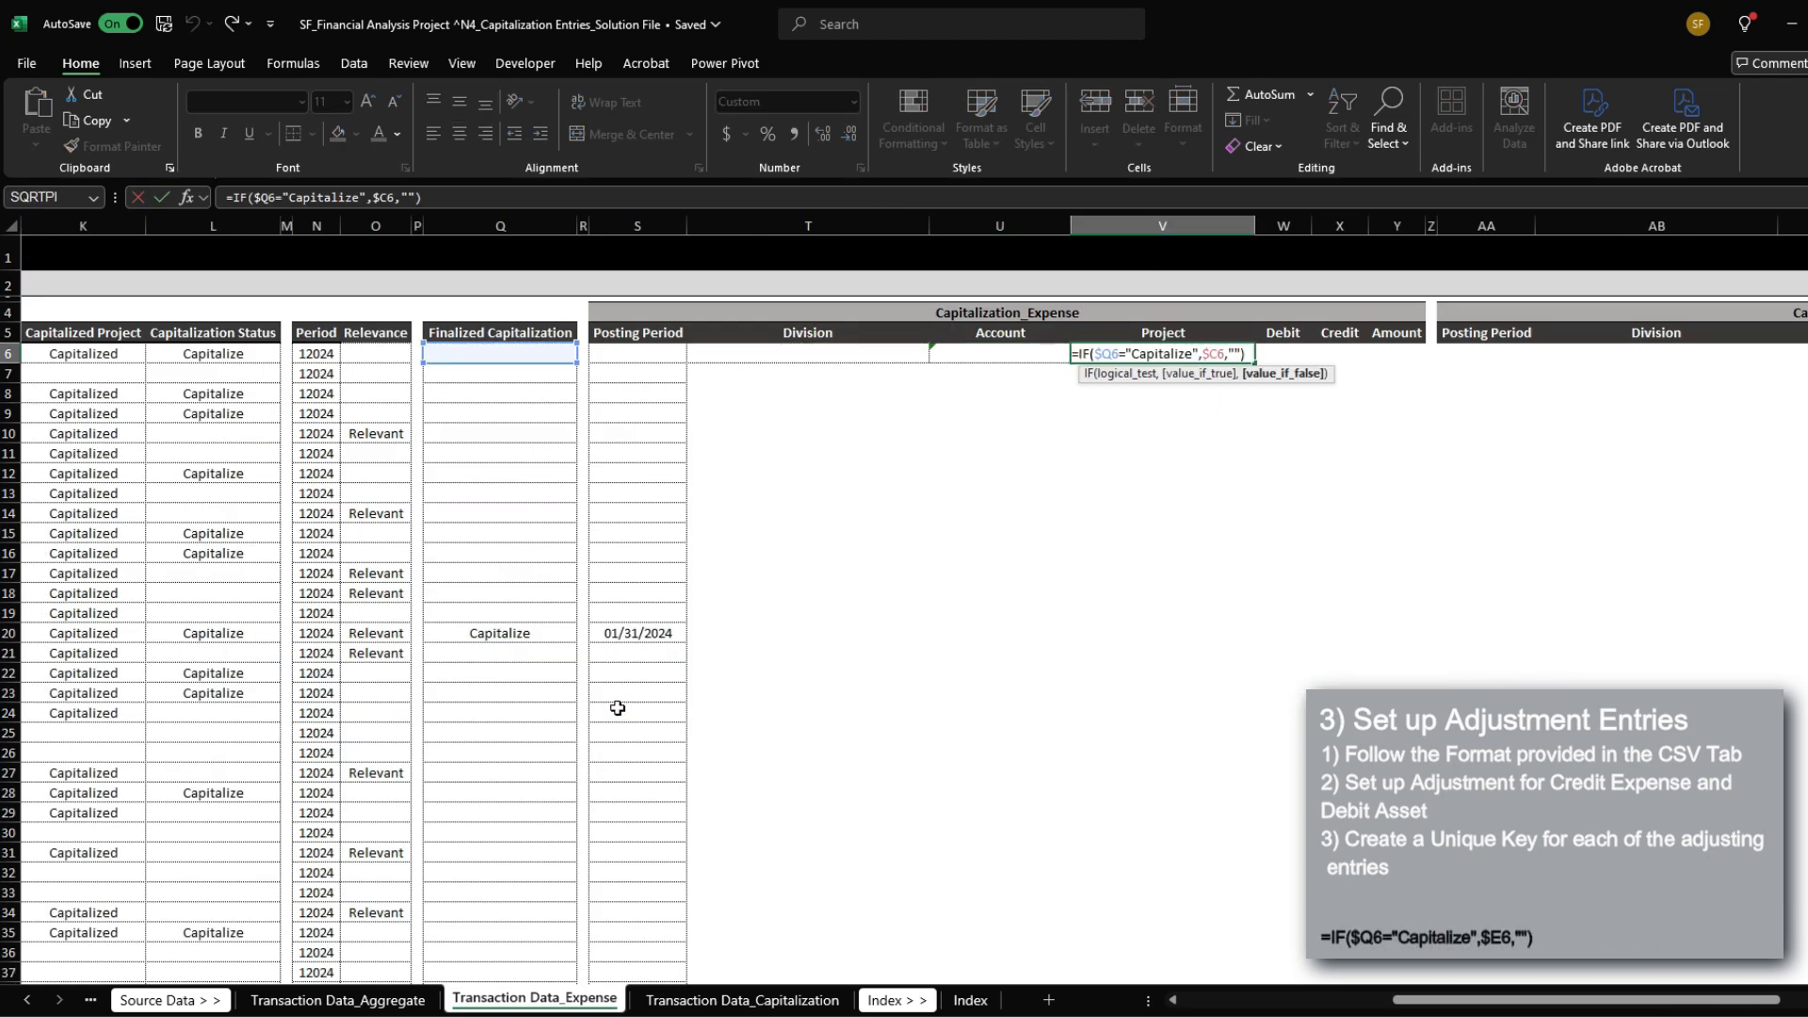
pyautogui.click(155, 349)
pyautogui.hotkey('ctrl', 'Left')
pyautogui.hotkey('ctrl', 'Left')
pyautogui.hotkey('ctrl', 'Left')
pyautogui.hotkey('ctrl', 'Left')
pyautogui.hotkey('ctrl', 'Left')
pyautogui.press('Right')
pyautogui.press('Right')
pyautogui.press('Right')
pyautogui.press('Right')
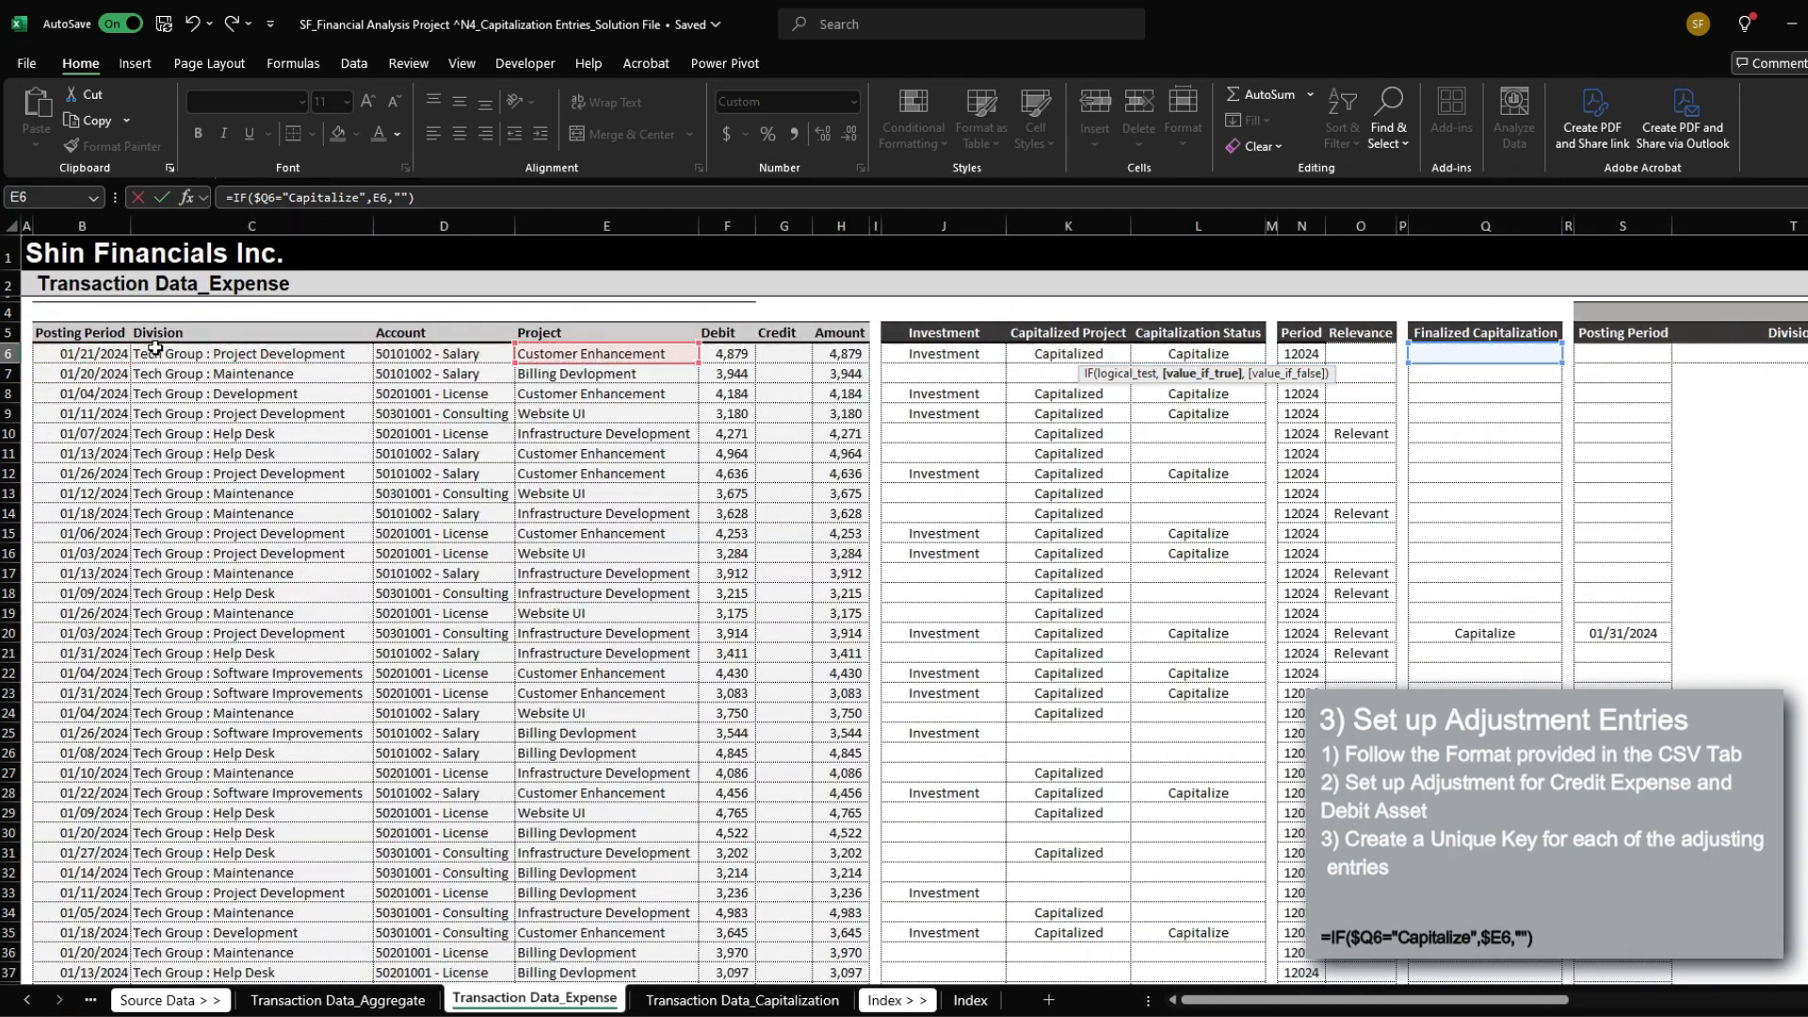
pyautogui.press('Return')
# Step: Copy the Project formula from V6 into the Credit cell X6, leaving the bordered Debit cell W6 blank
pyautogui.press('Up')
pyautogui.hotkey('ctrl', 'c')
pyautogui.press('Right')
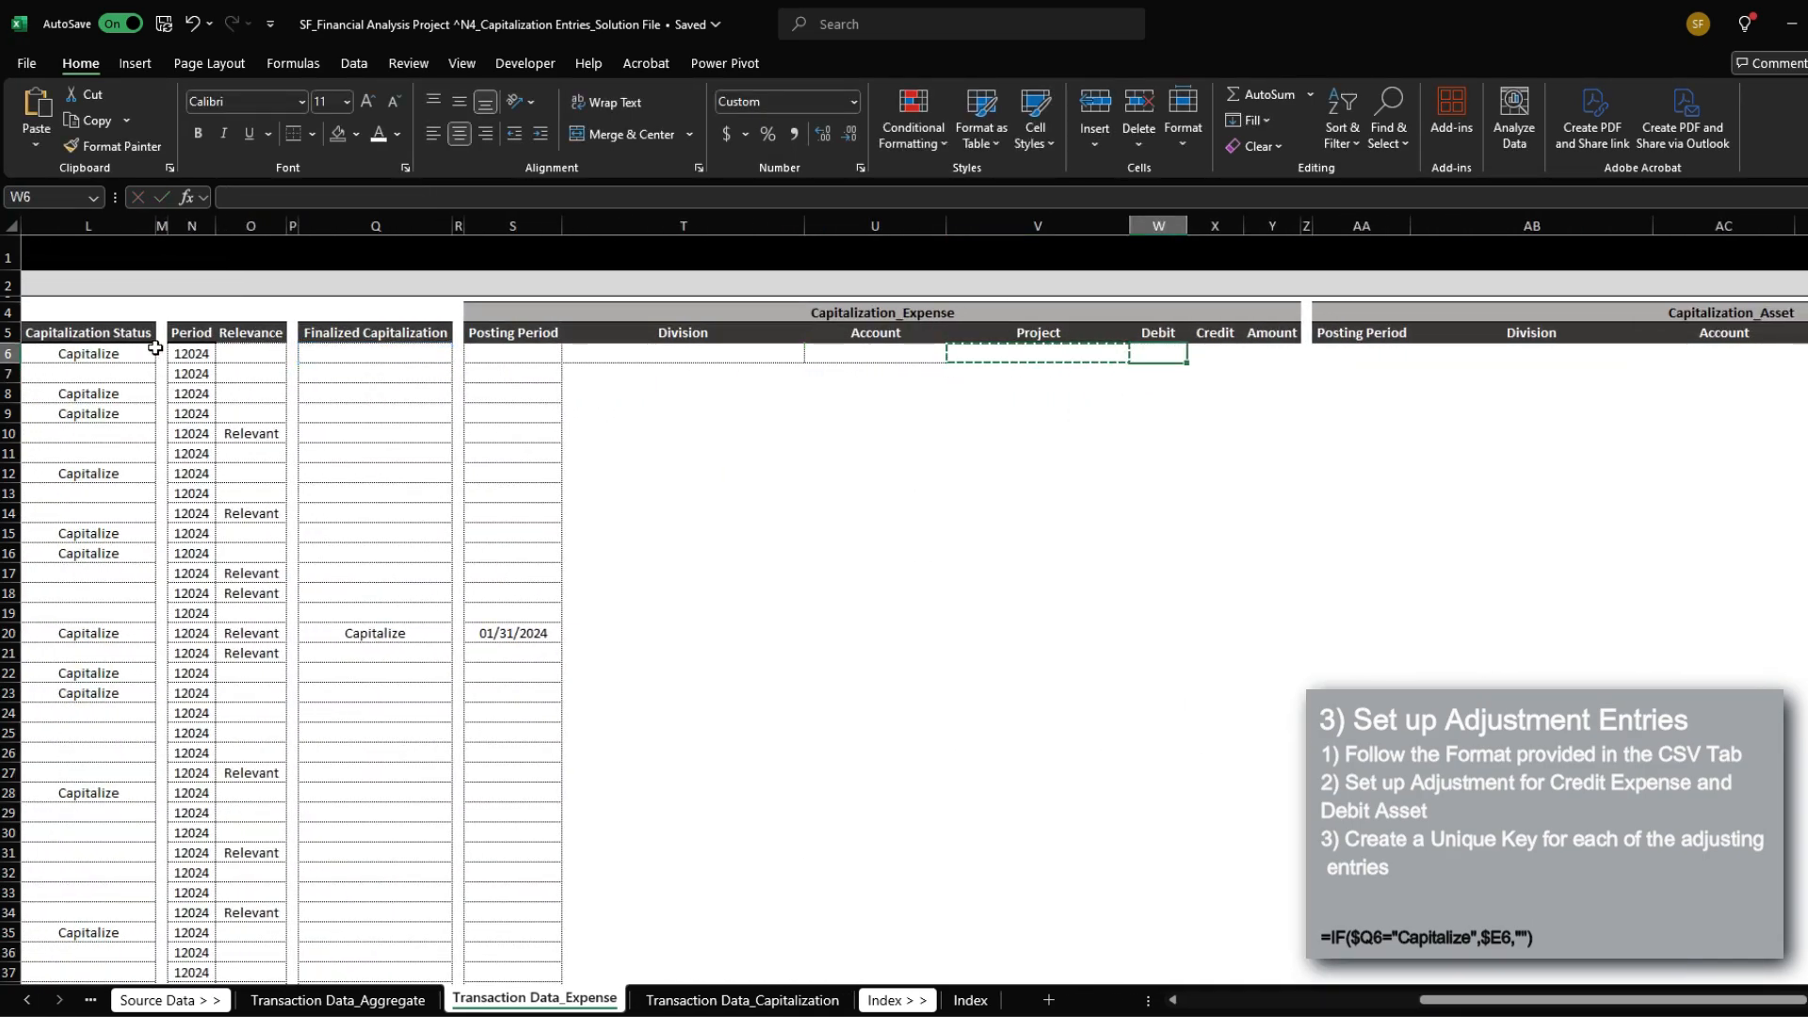
pyautogui.hotkey('ctrl', 'v')
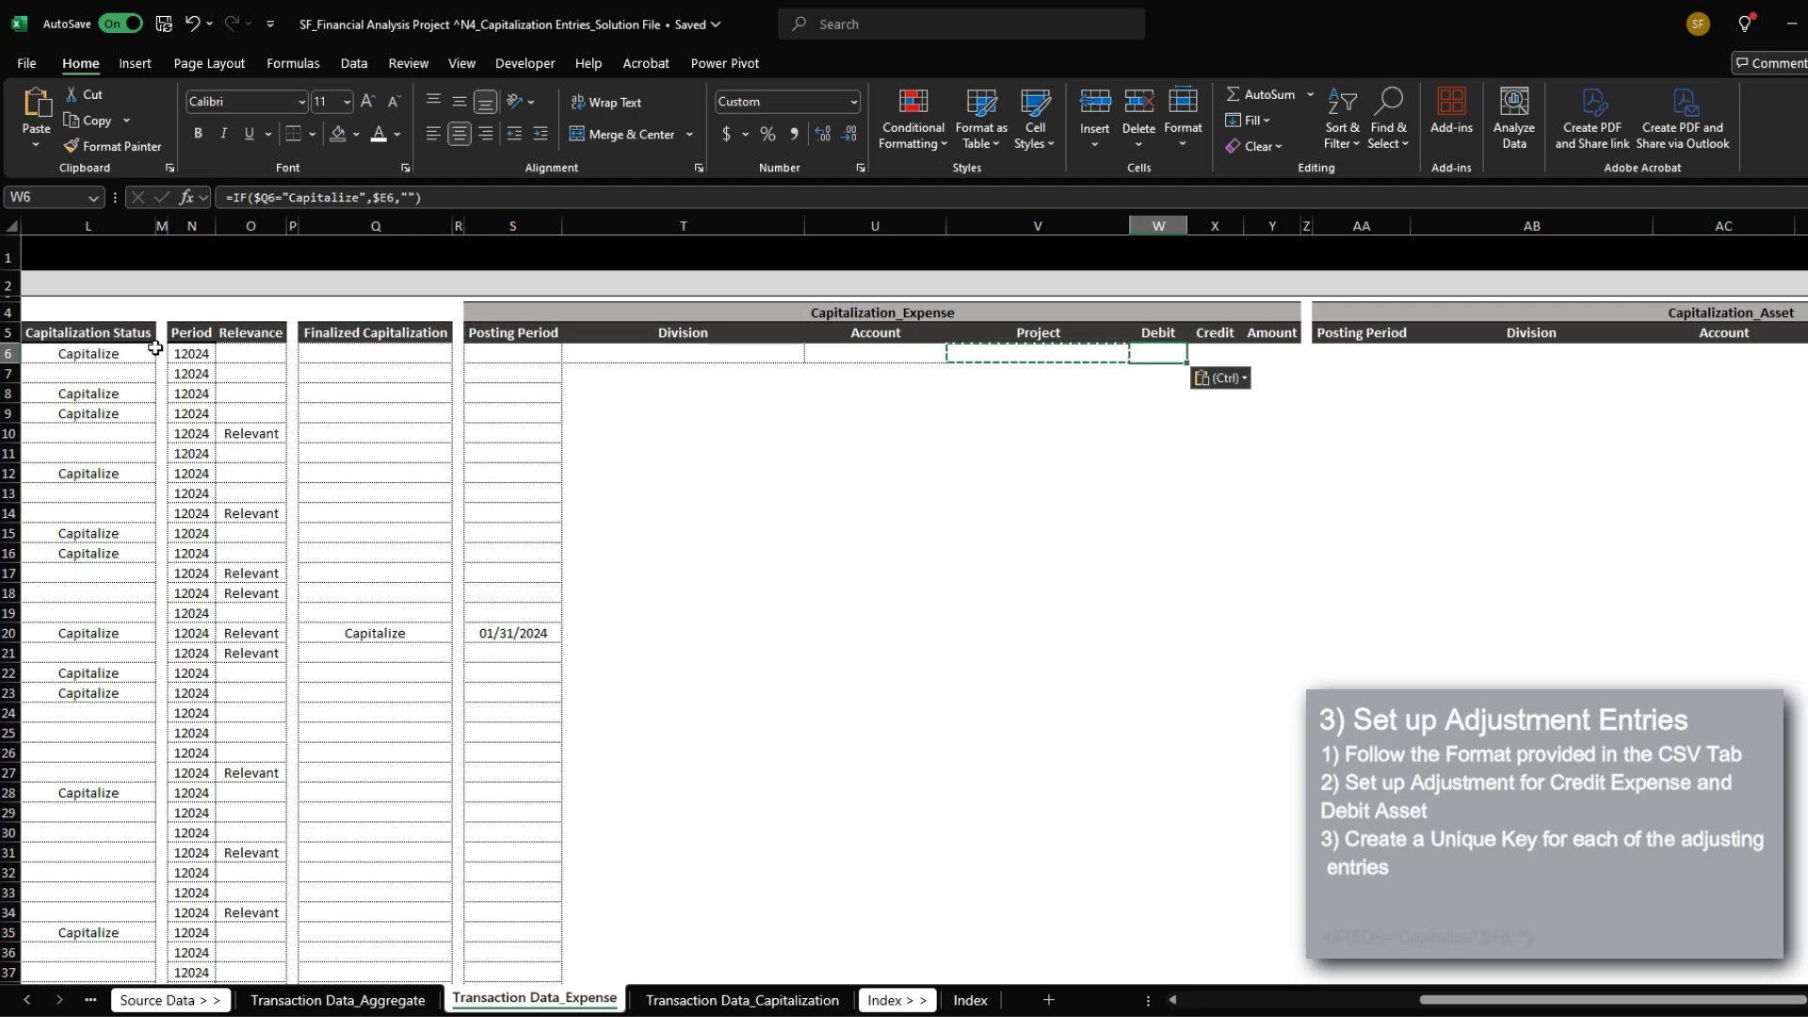
pyautogui.hotkey('ctrl', 'c')
pyautogui.press('Right')
pyautogui.hotkey('ctrl', 'v')
pyautogui.press('Left')
pyautogui.press('Left')
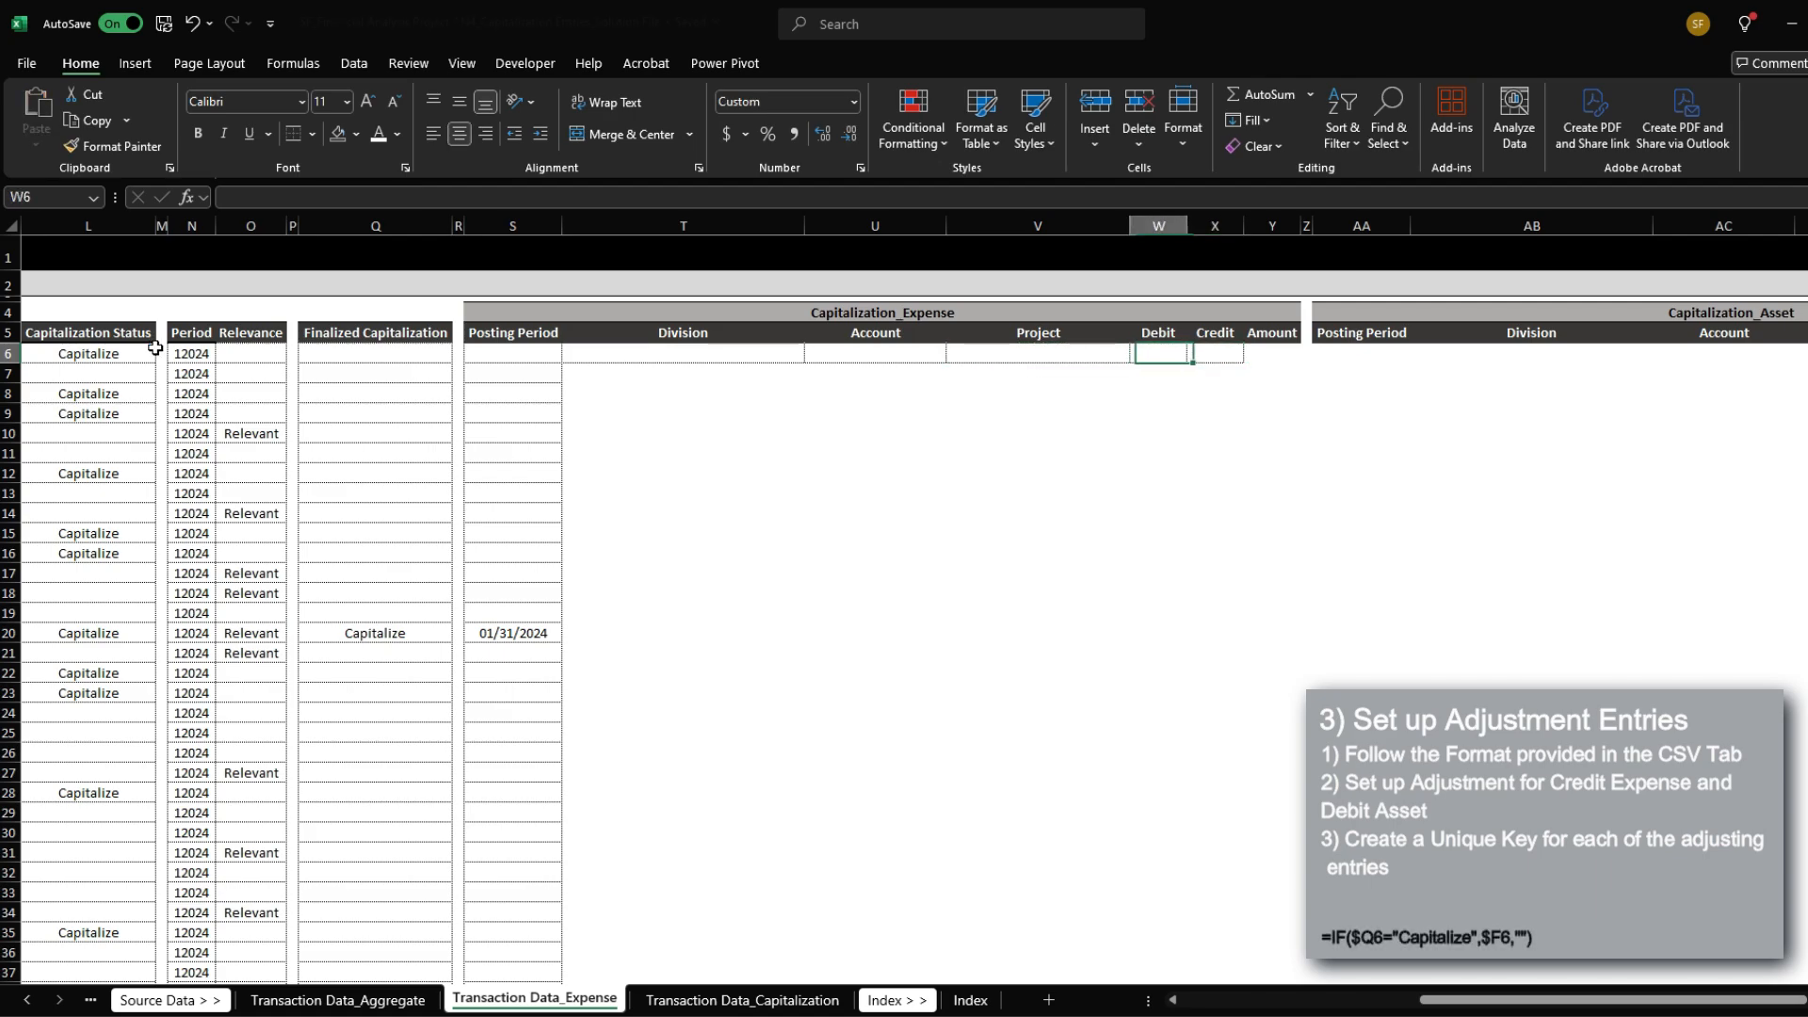
pyautogui.hotkey('ctrl', 'c')
pyautogui.press('Right')
pyautogui.press('Right')
pyautogui.hotkey('ctrl', 'v')
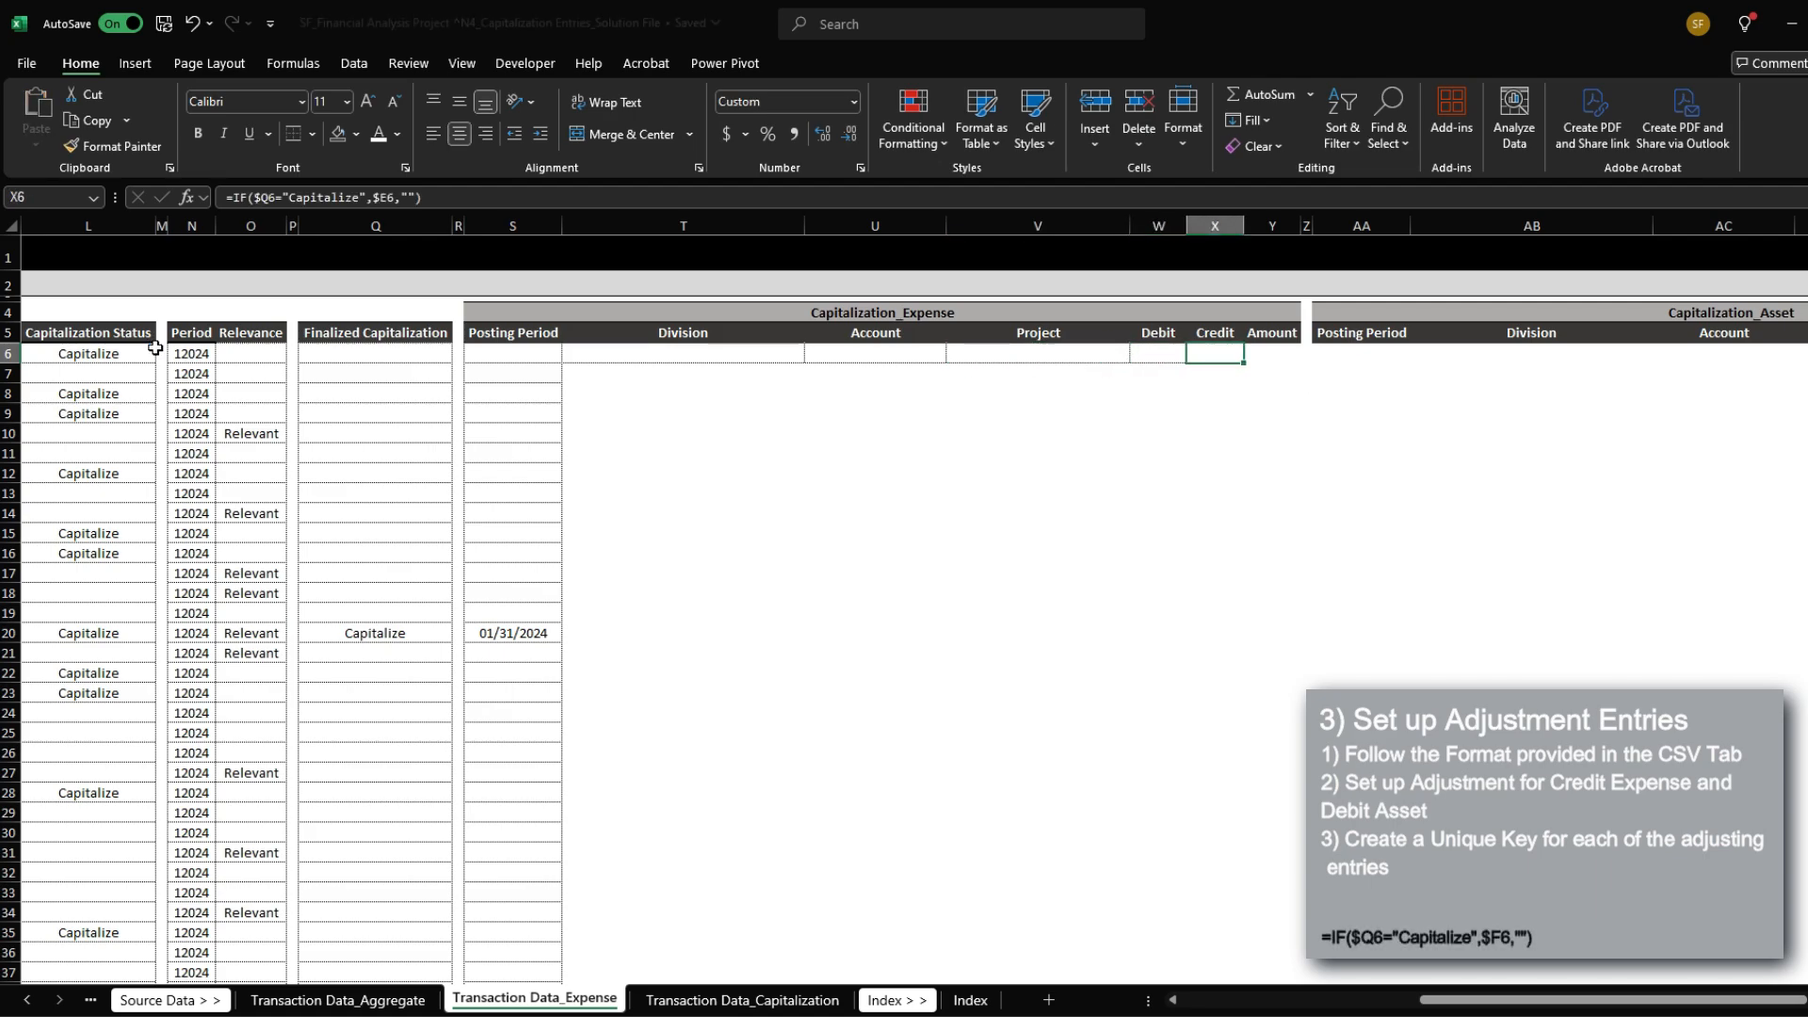
# Step: Change the Credit formula in X6 to =IF($Q6="Capitalize",$F6,"")
pyautogui.press('F2')
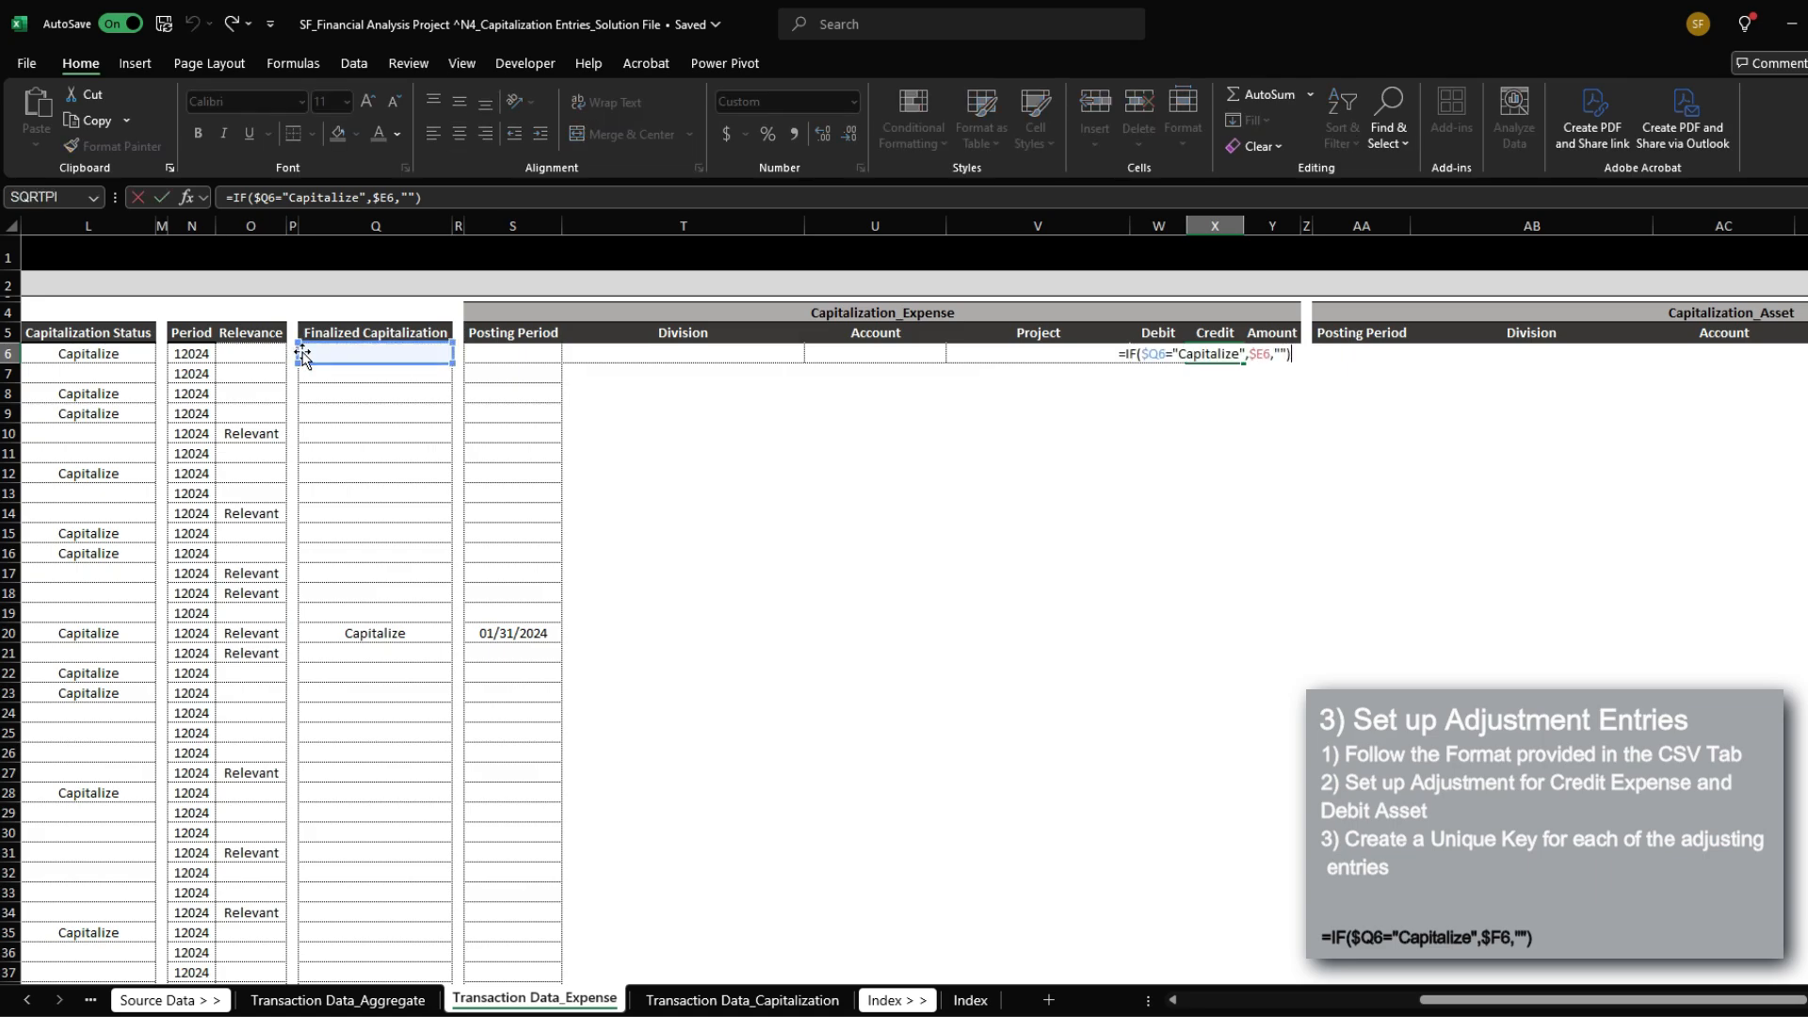
pyautogui.click(1251, 356)
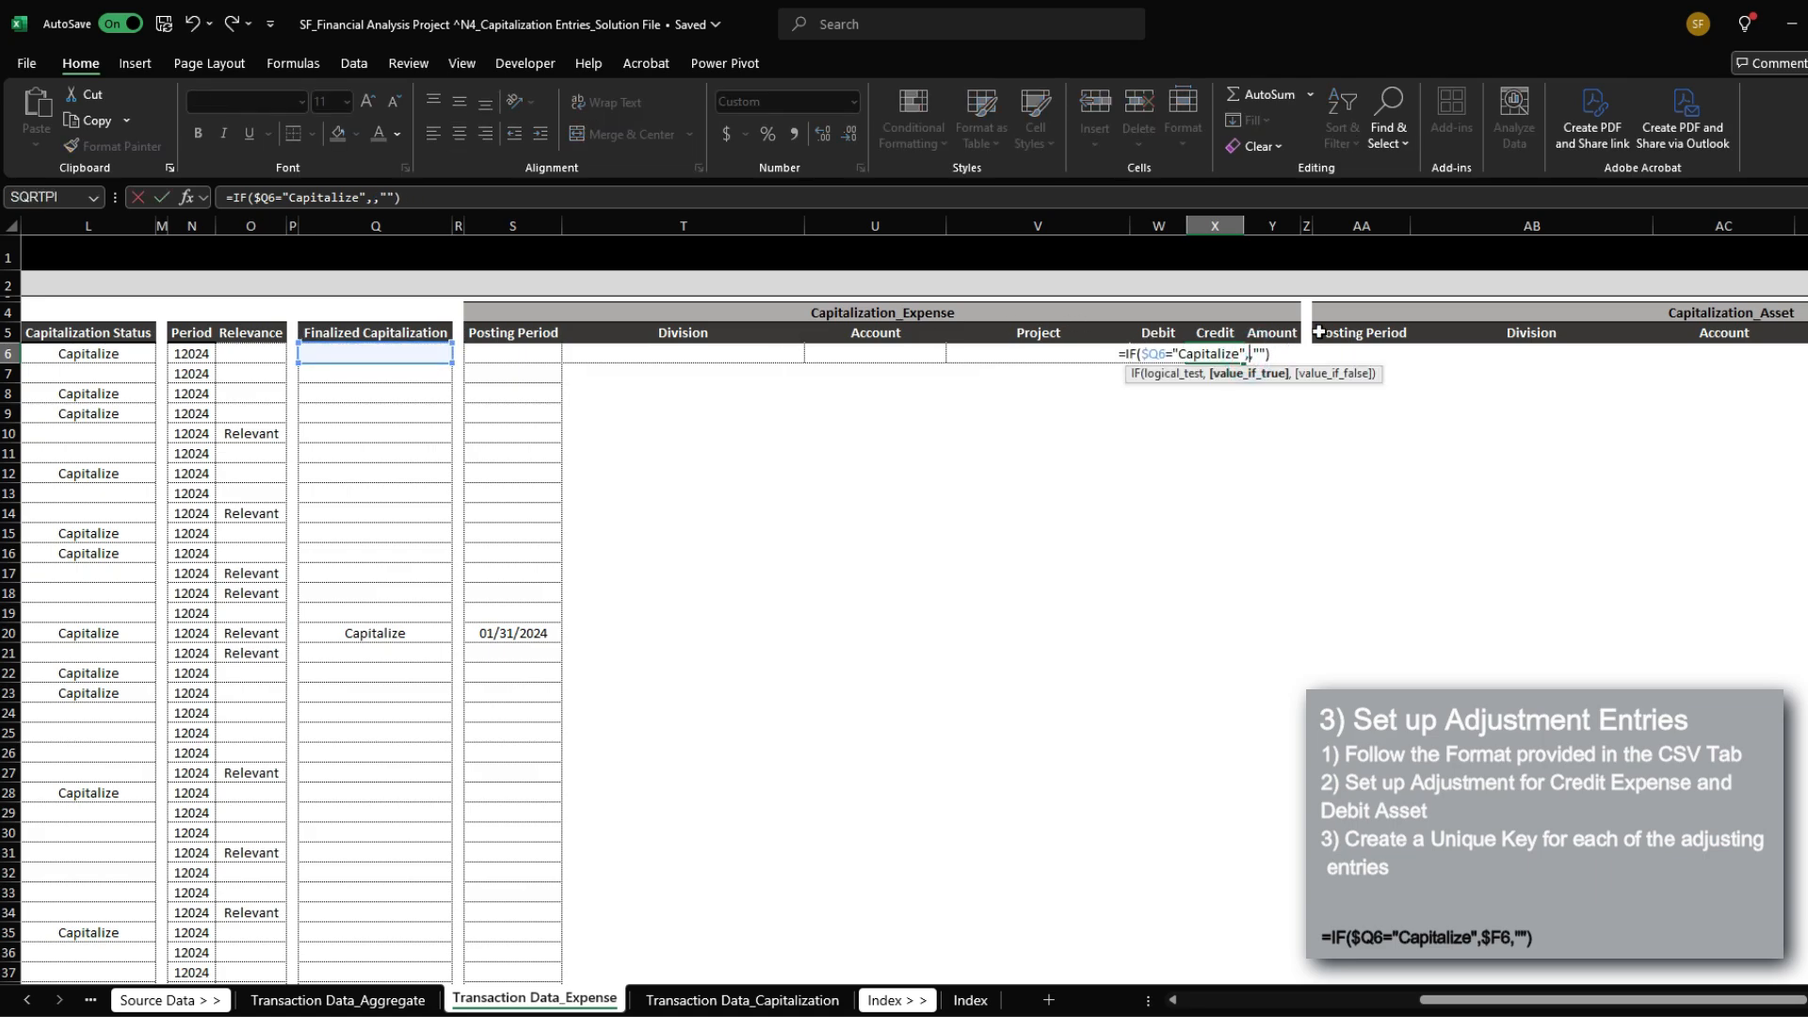
pyautogui.press('Left')
pyautogui.press('Left')
pyautogui.press('Left')
pyautogui.press('Left')
pyautogui.press('Left')
pyautogui.press('Left')
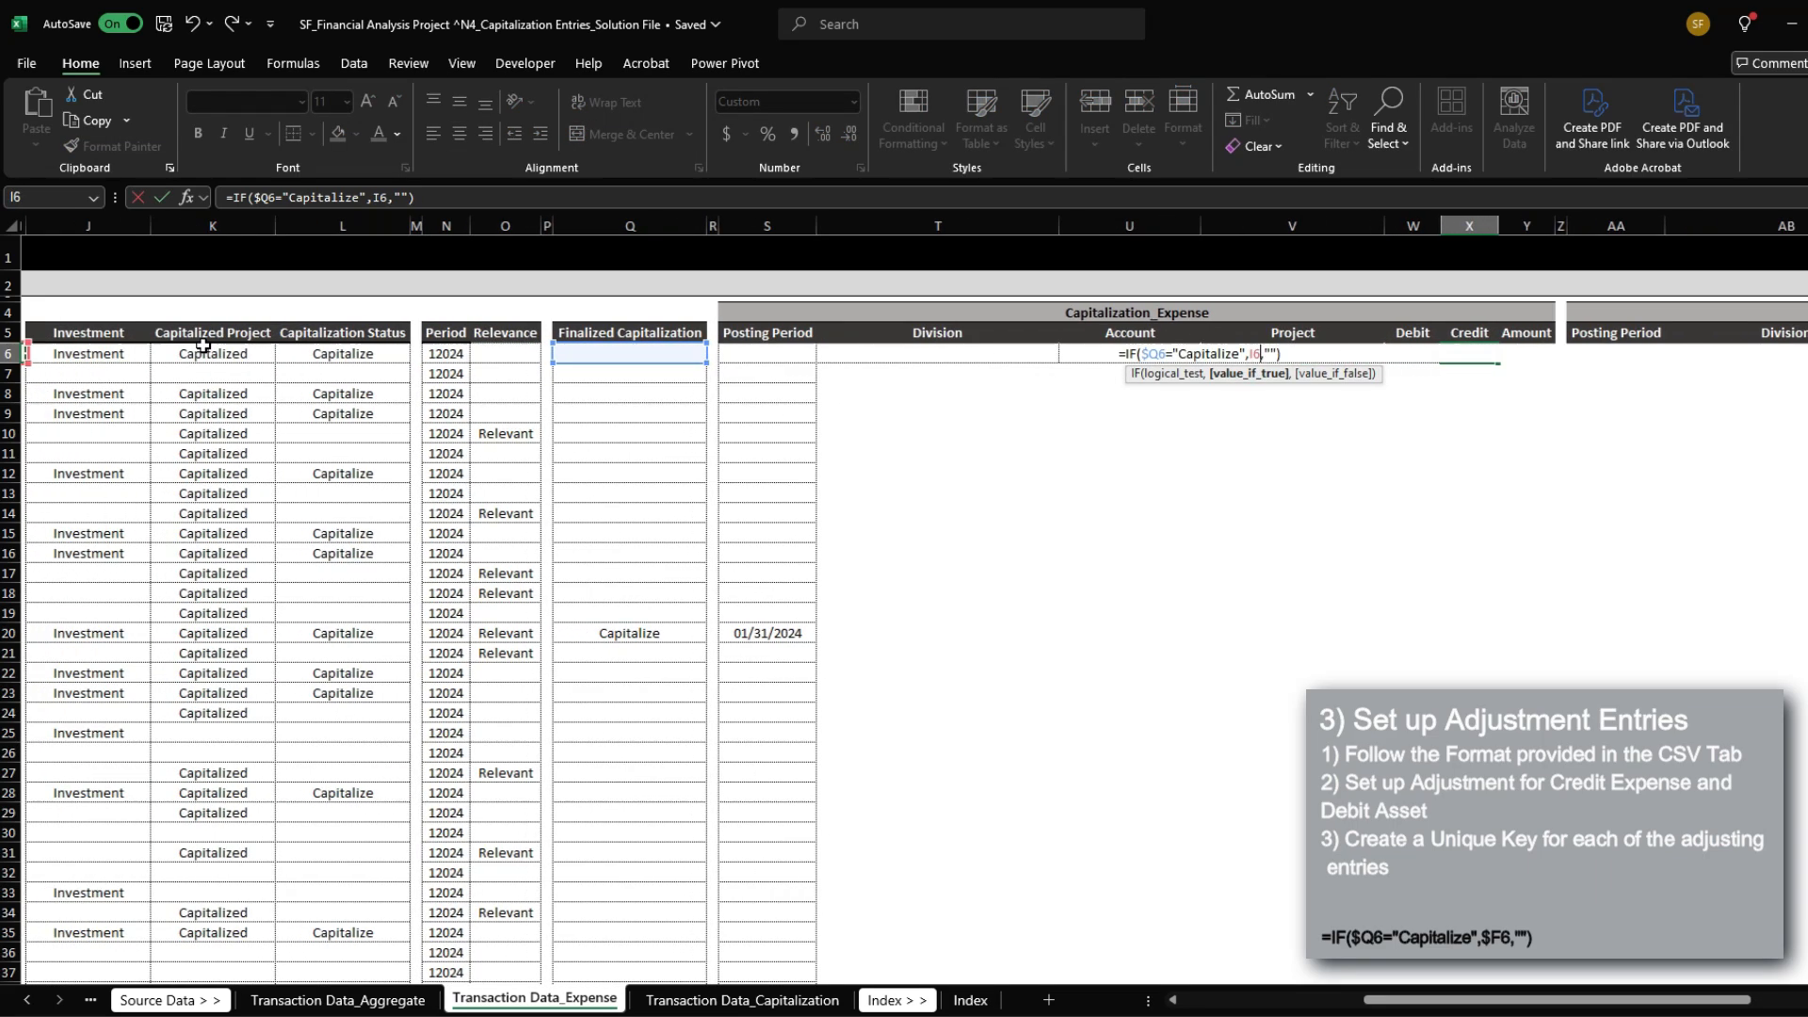
pyautogui.press('F4')
pyautogui.press('F4')
pyautogui.press('F4')
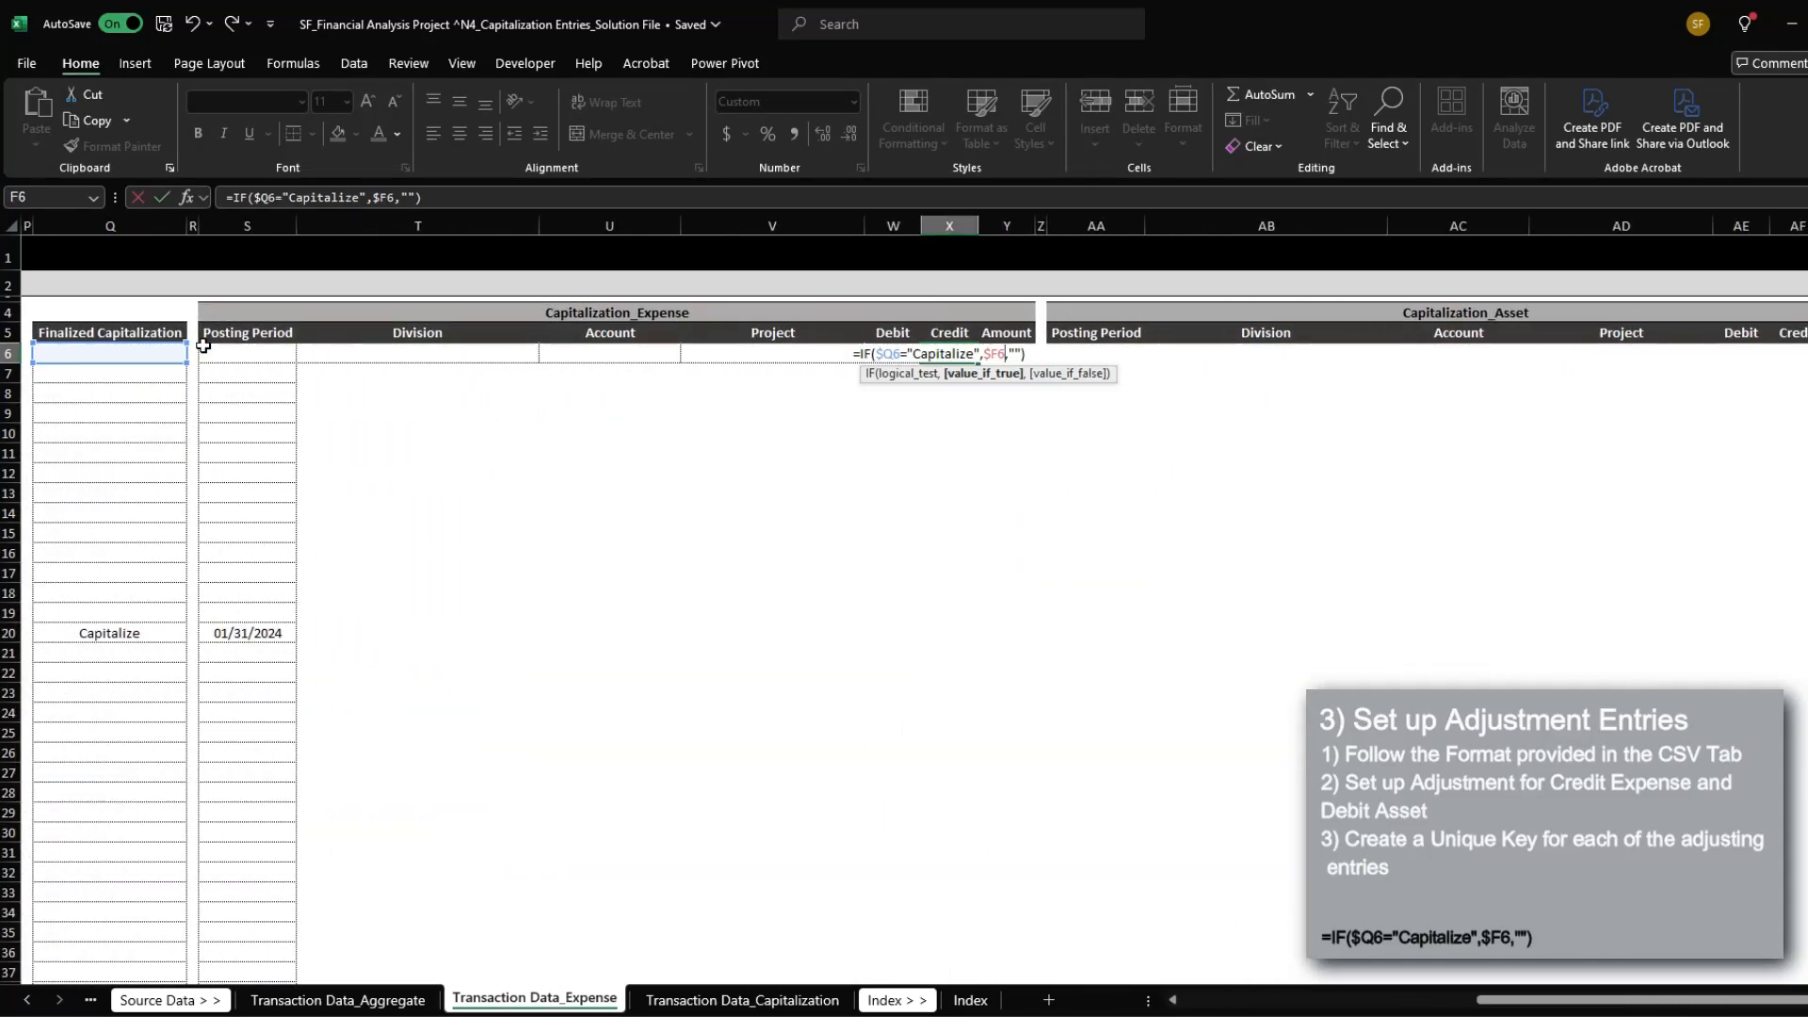
pyautogui.hotkey('ctrl', 'Return')
# Step: Delete the Amount column Y from the Capitalization_Expense block
pyautogui.press('Right')
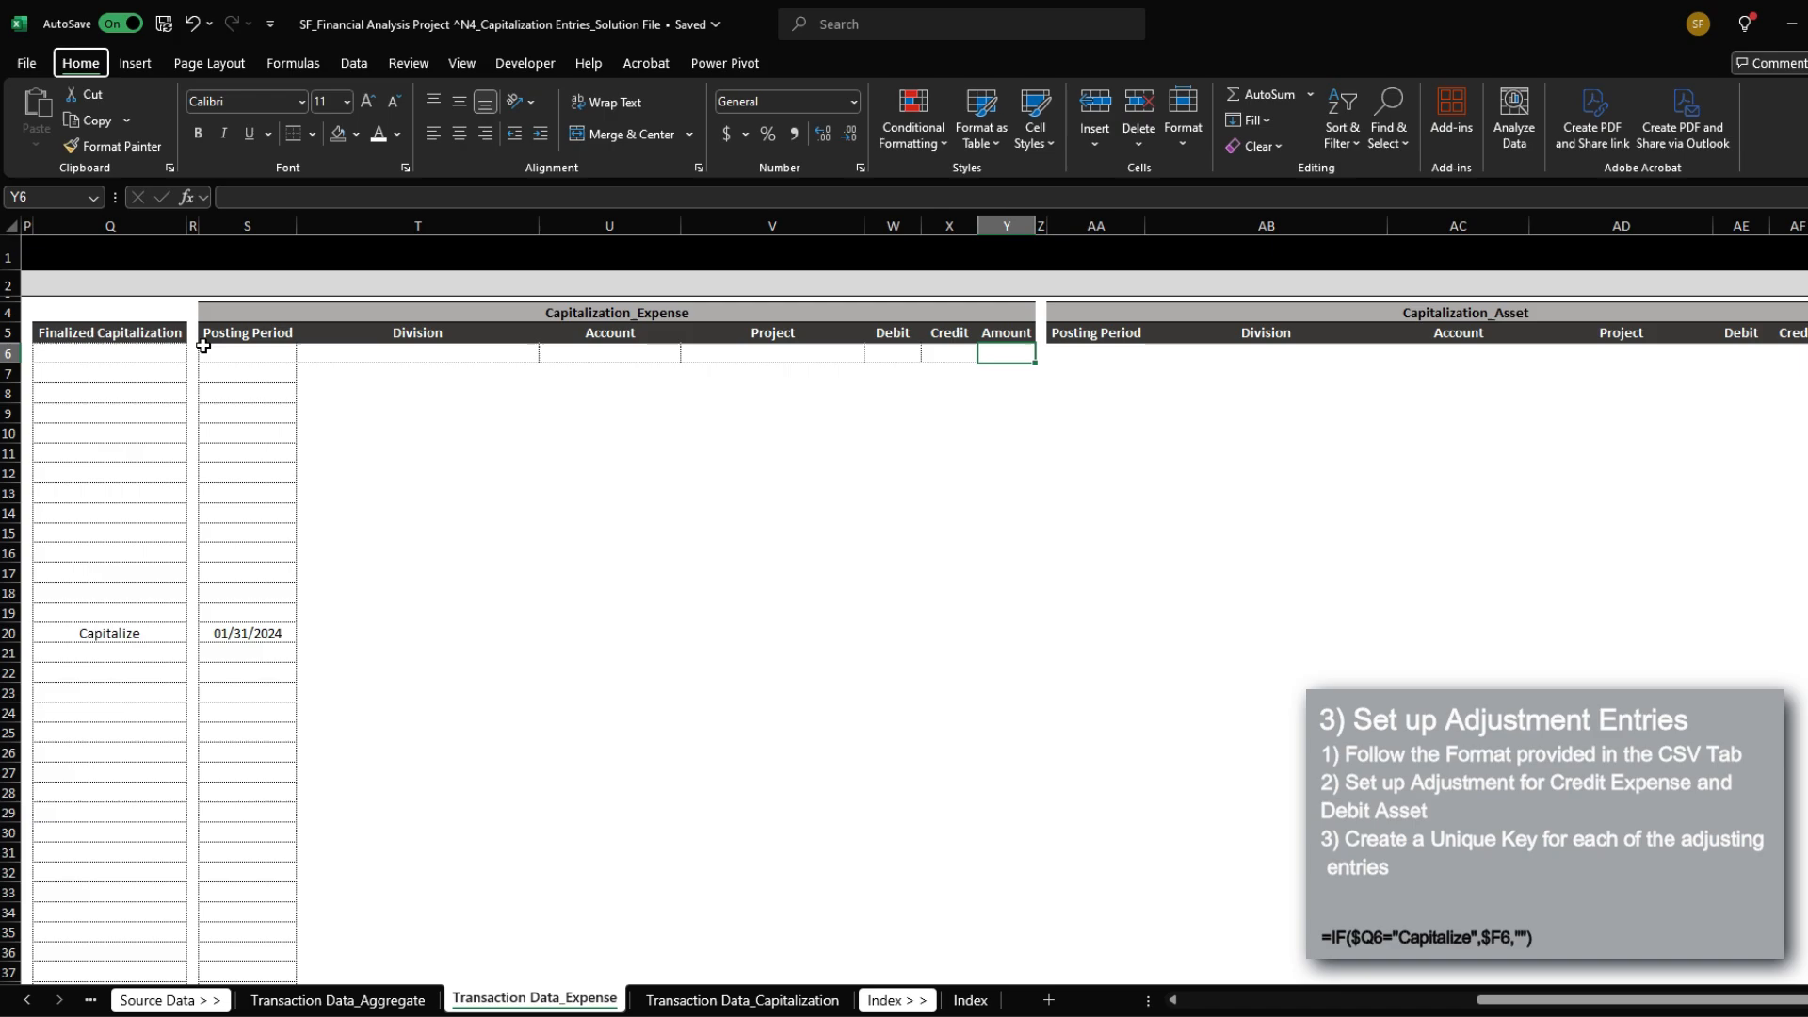
pyautogui.hotkey('alt', 'h')
pyautogui.press('d')
pyautogui.press('c')
# Step: Fill the row 6 cells in columns S to X down through the last data row of the Capitalization_Expense block
pyautogui.press('Left')
pyautogui.press('Left')
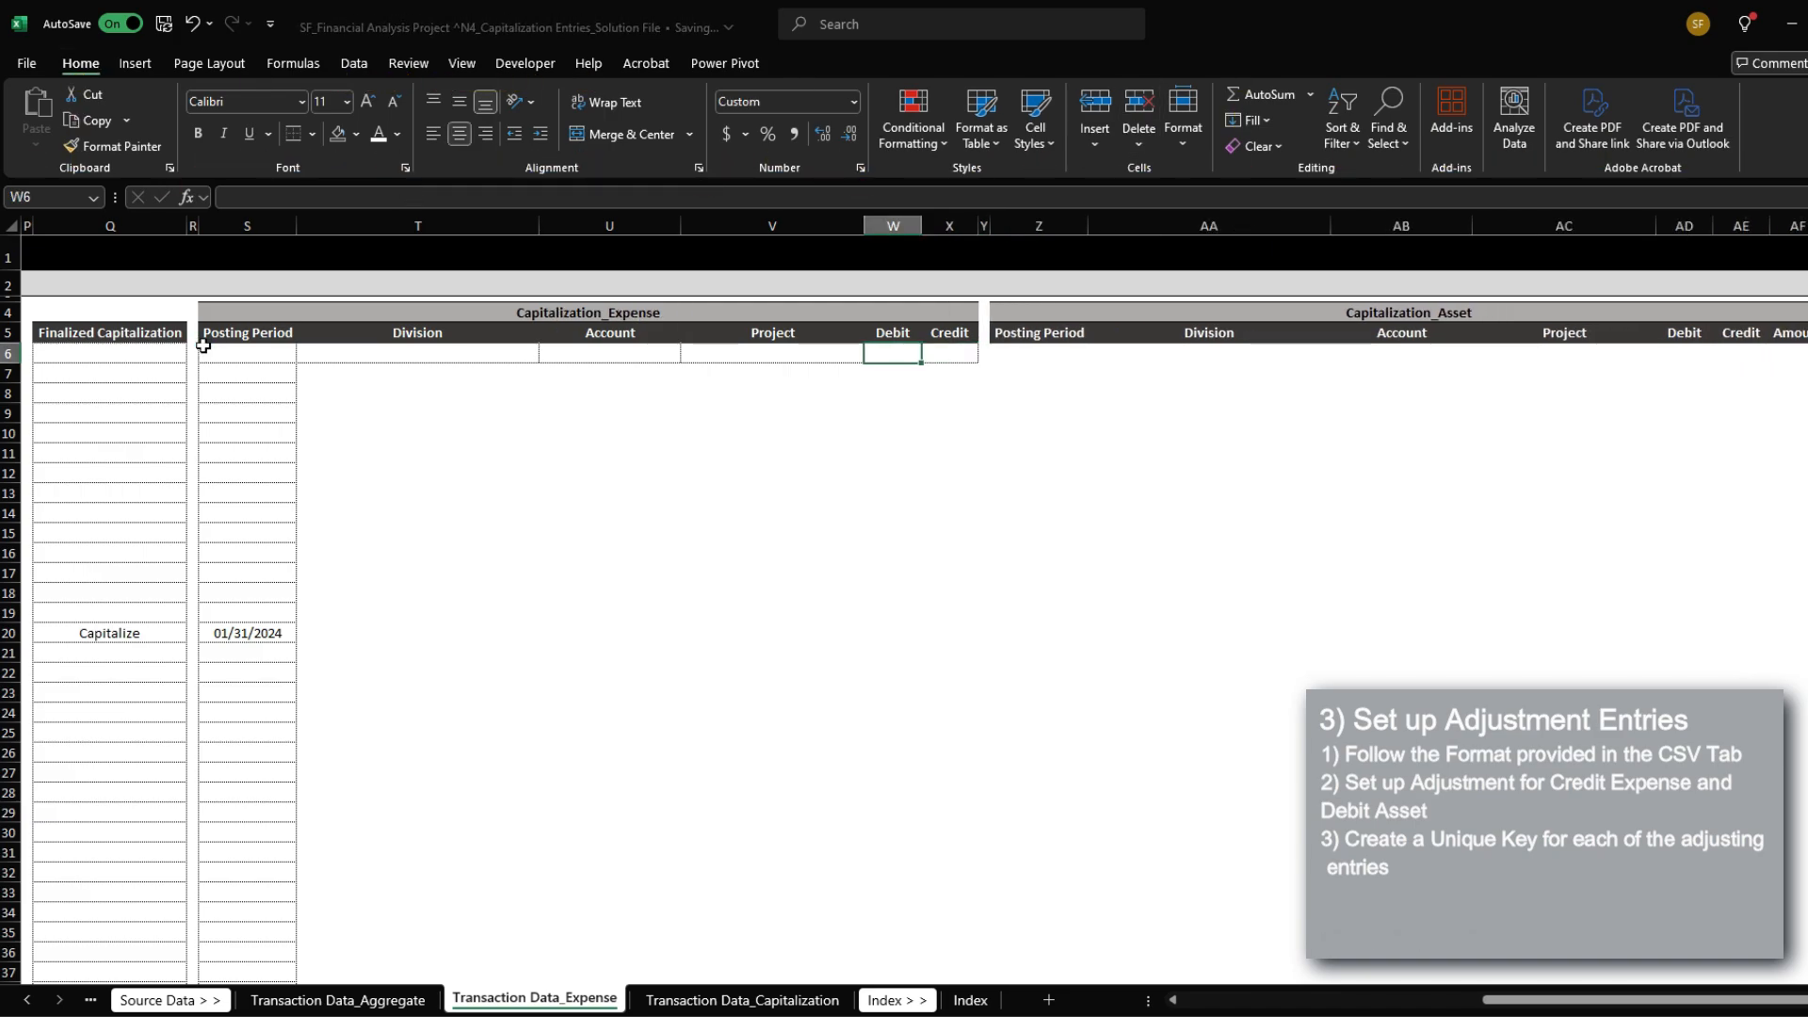
pyautogui.press('Left')
pyautogui.press('Left')
pyautogui.press('Left')
pyautogui.press('Left')
pyautogui.hotkey('shift', 'Right')
pyautogui.hotkey('shift', 'Right')
pyautogui.hotkey('shift', 'Right')
pyautogui.hotkey('shift', 'Right')
pyautogui.hotkey('shift', 'Right')
pyautogui.hotkey('ctrl', 'shift', 'Down')
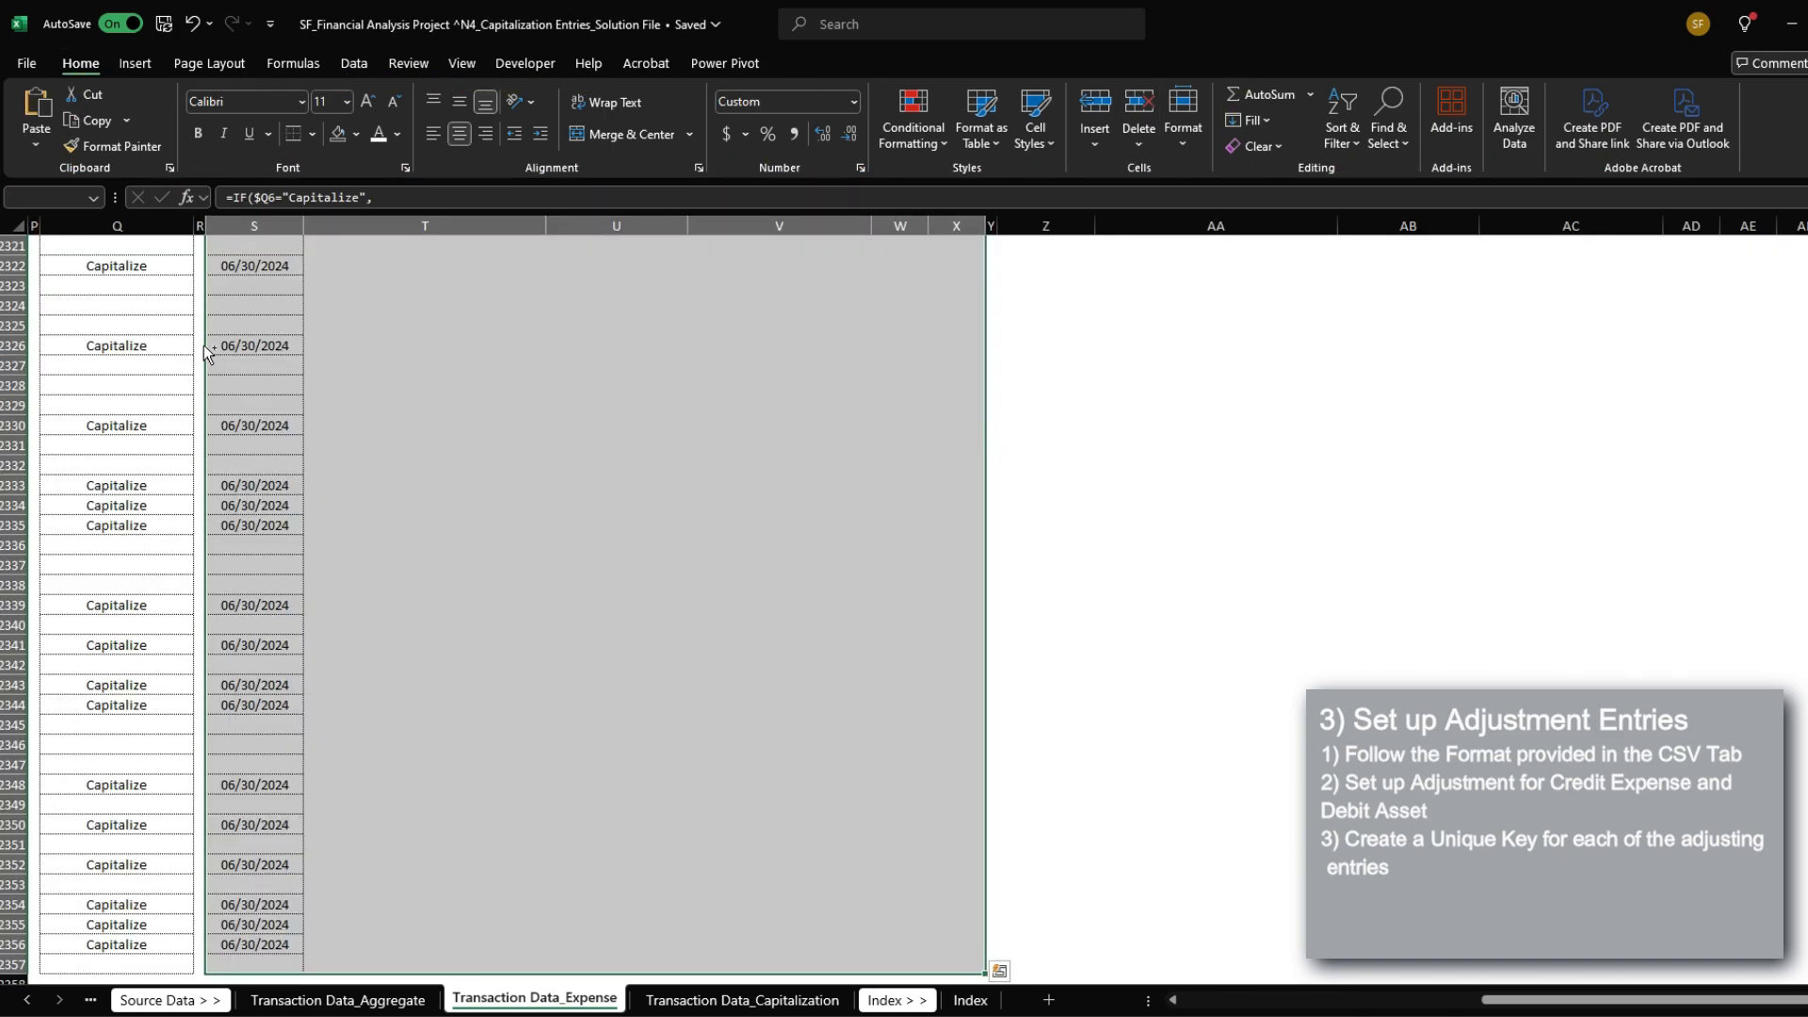
pyautogui.hotkey('ctrl', 'Return')
pyautogui.click(588, 649)
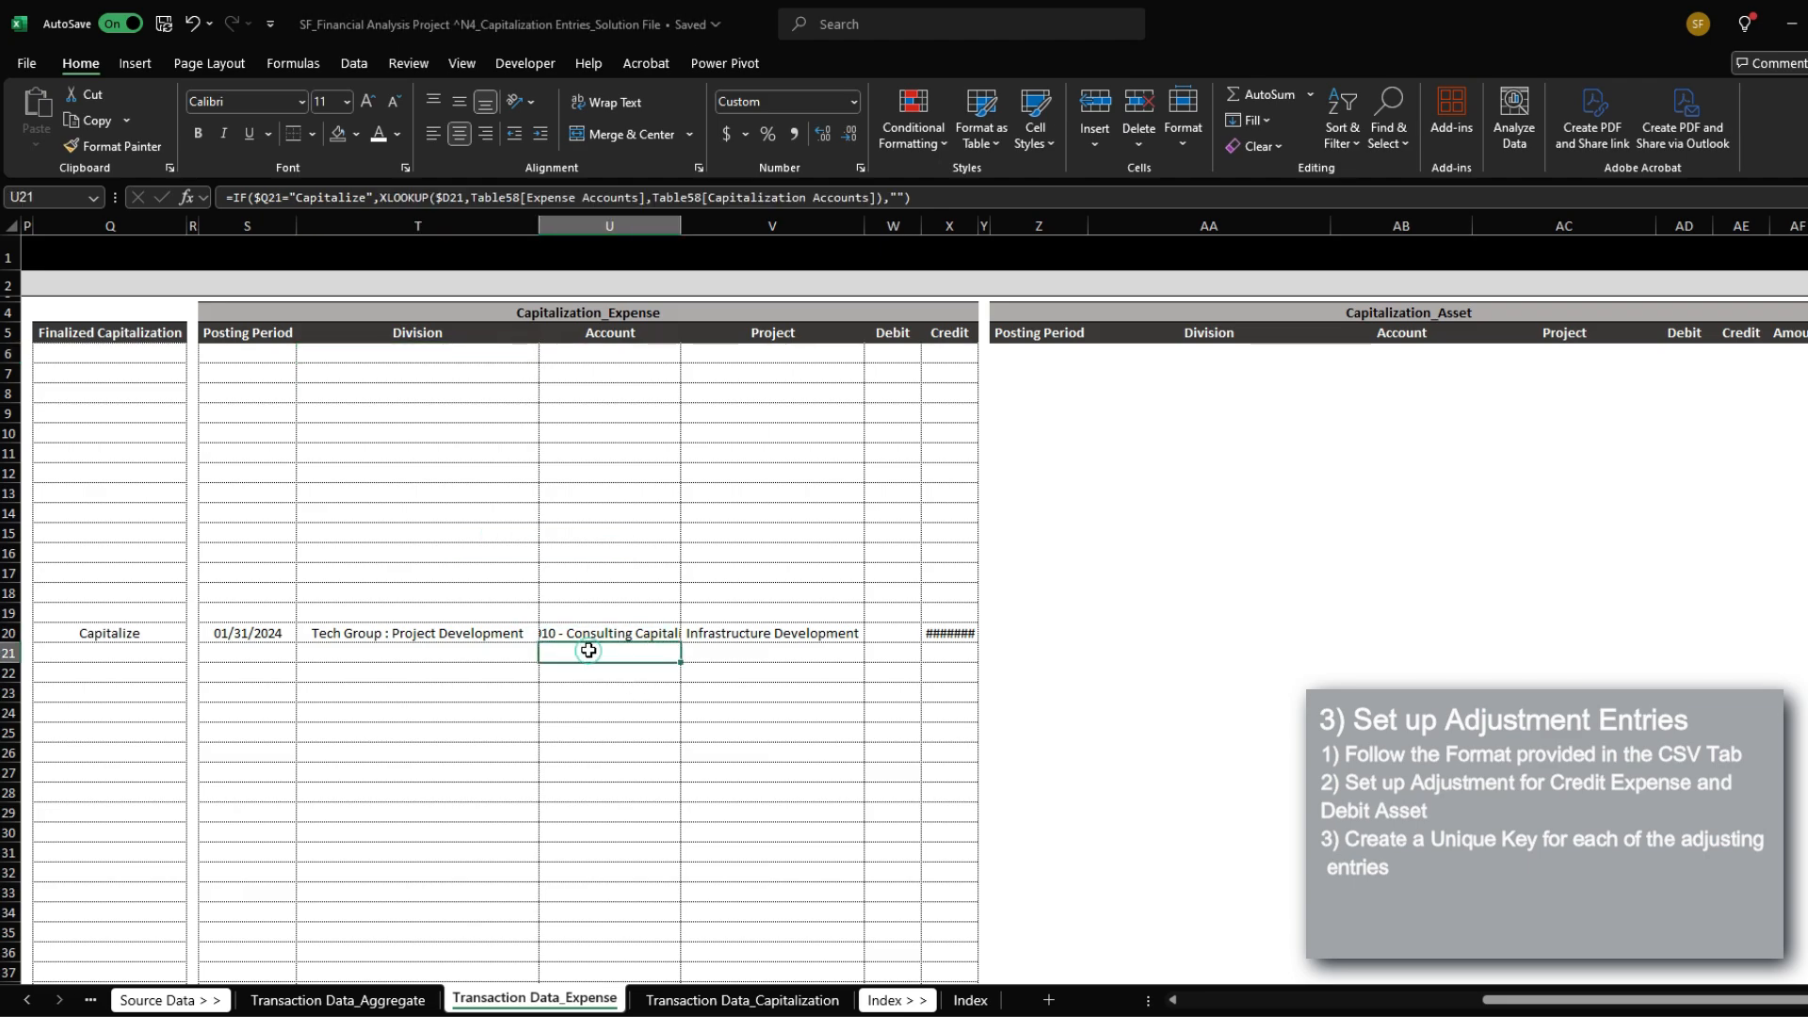
pyautogui.press('Down')
pyautogui.scroll(-20, 588, 650)
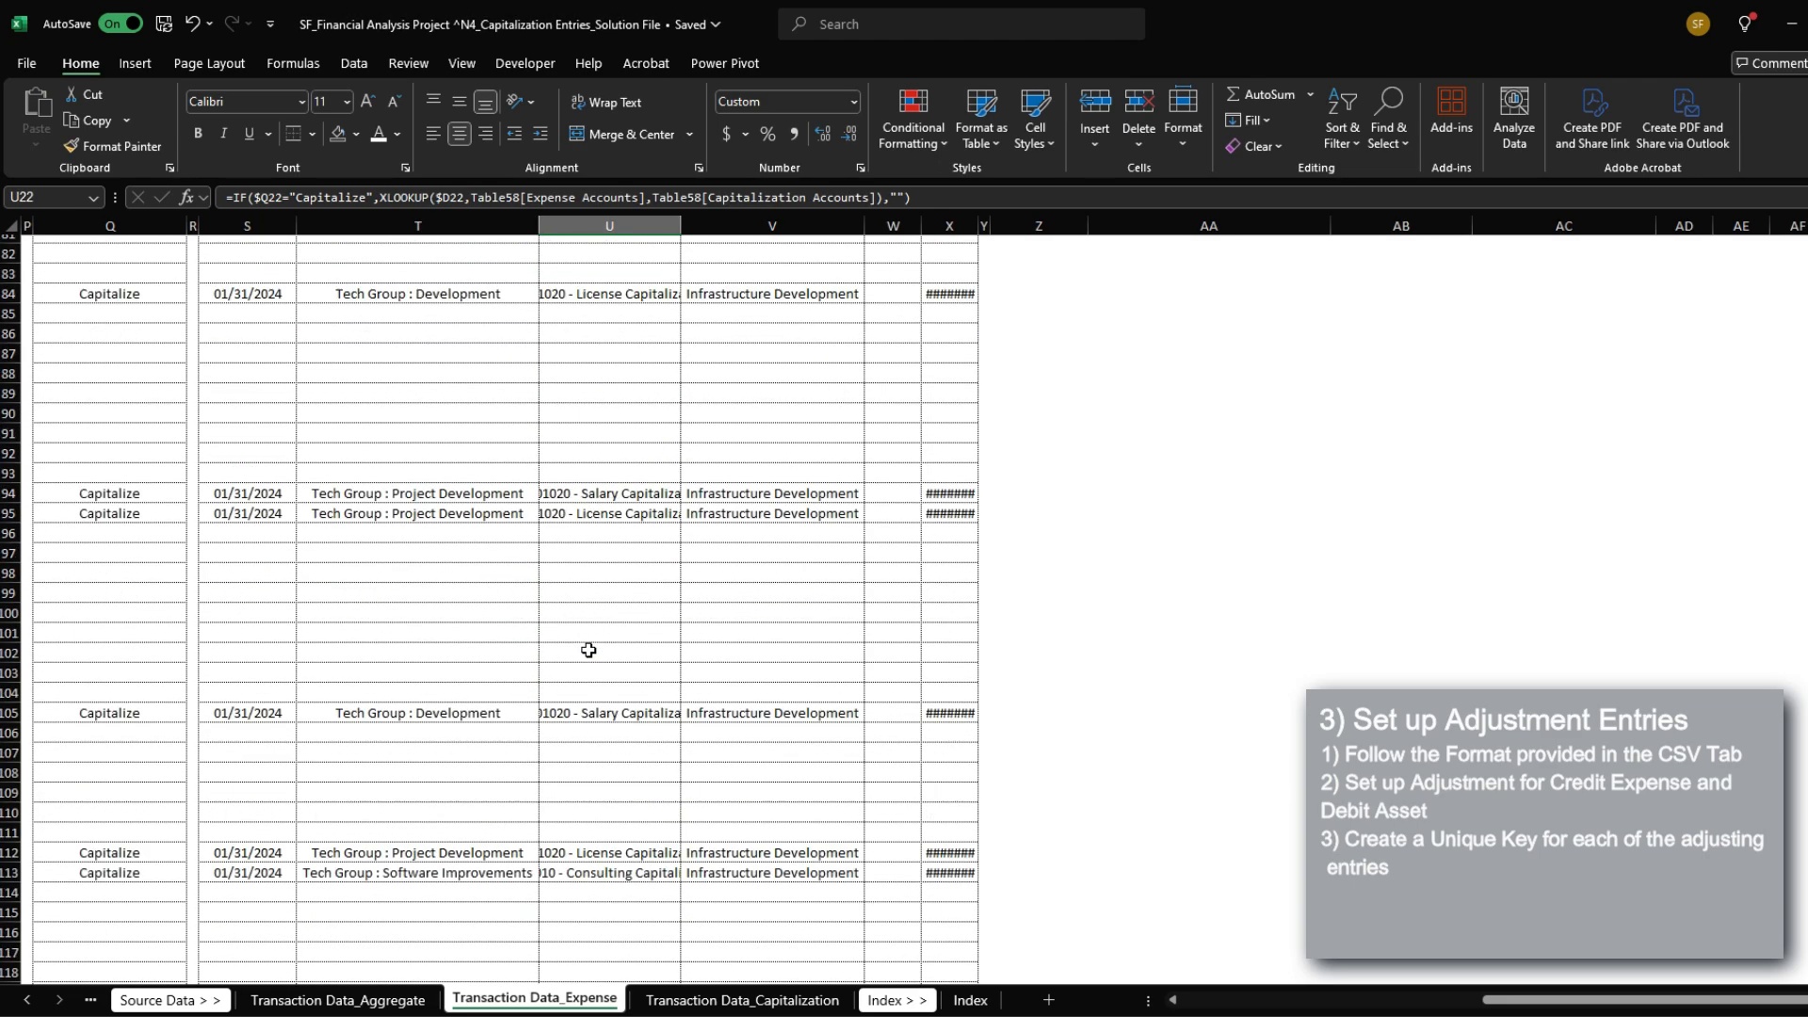
# Step: Copy the Capitalization_Expense cells S6:X6 into the Capitalization_Asset block starting at Z6
pyautogui.click(437, 565)
pyautogui.hotkey('ctrl', 'Up')
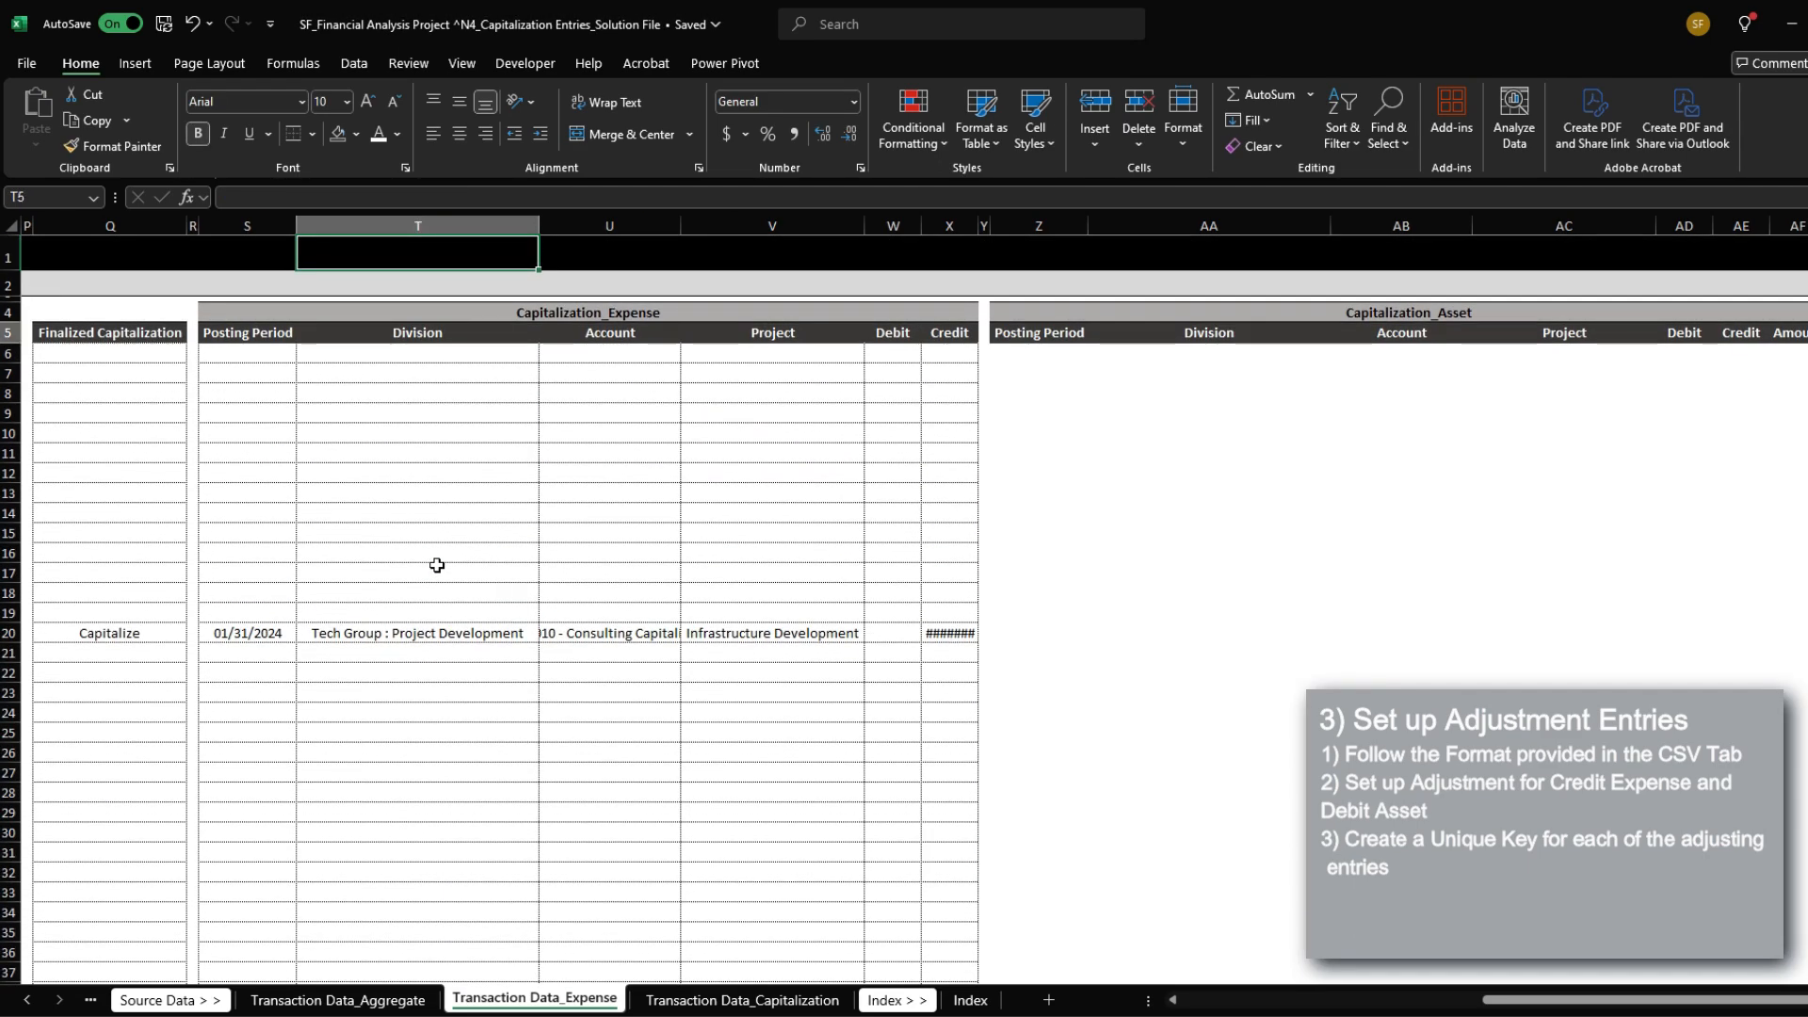
pyautogui.press('Down')
pyautogui.press('Left')
pyautogui.hotkey('shift', 'Right')
pyautogui.hotkey('shift', 'Right')
pyautogui.hotkey('shift', 'Right')
pyautogui.hotkey('shift', 'Right')
pyautogui.hotkey('shift', 'Right')
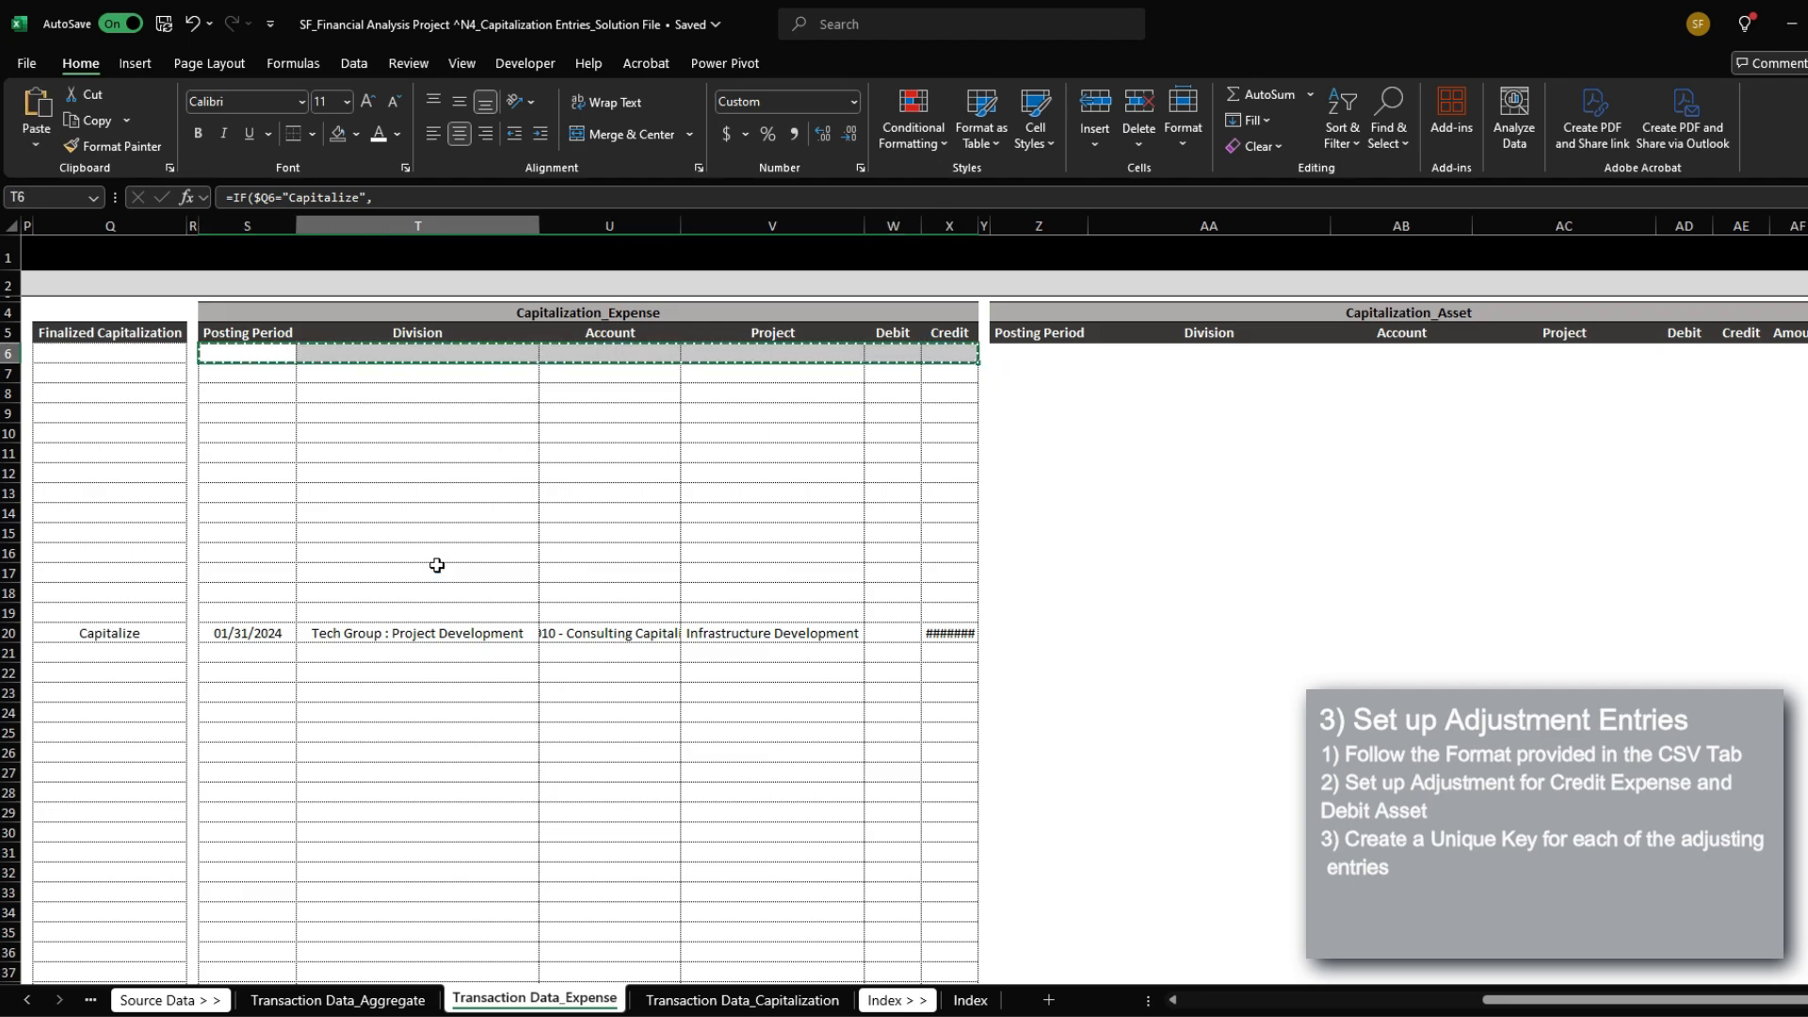
pyautogui.hotkey('ctrl', 'c')
pyautogui.press('Right')
pyautogui.press('Right')
pyautogui.press('Right')
pyautogui.press('Right')
pyautogui.press('Right')
pyautogui.press('Right')
pyautogui.press('Right')
pyautogui.hotkey('ctrl', 'v')
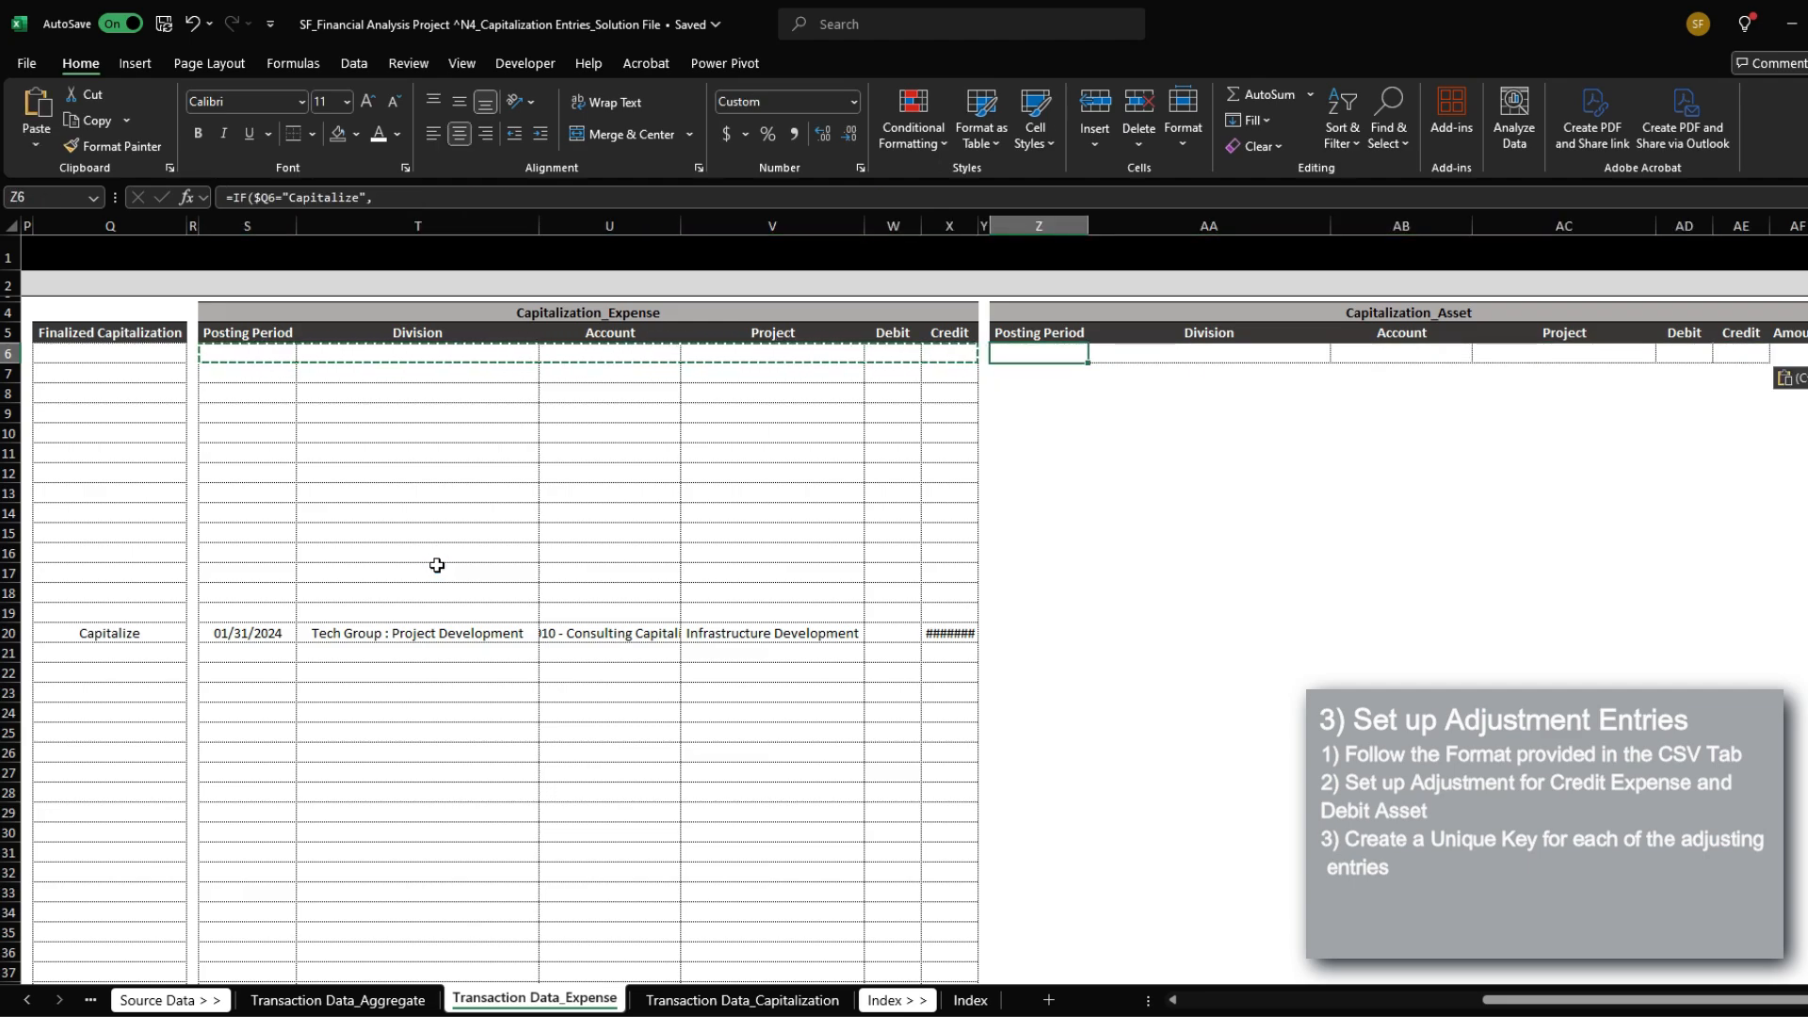
# Step: Examine the references in the formulas pasted into the Posting Period, Division, Account and Project cells of the Capitalization_Asset block
pyautogui.press('Right')
pyautogui.press('F2')
pyautogui.press('Escape')
pyautogui.press('Left')
pyautogui.press('F2')
pyautogui.press('Escape')
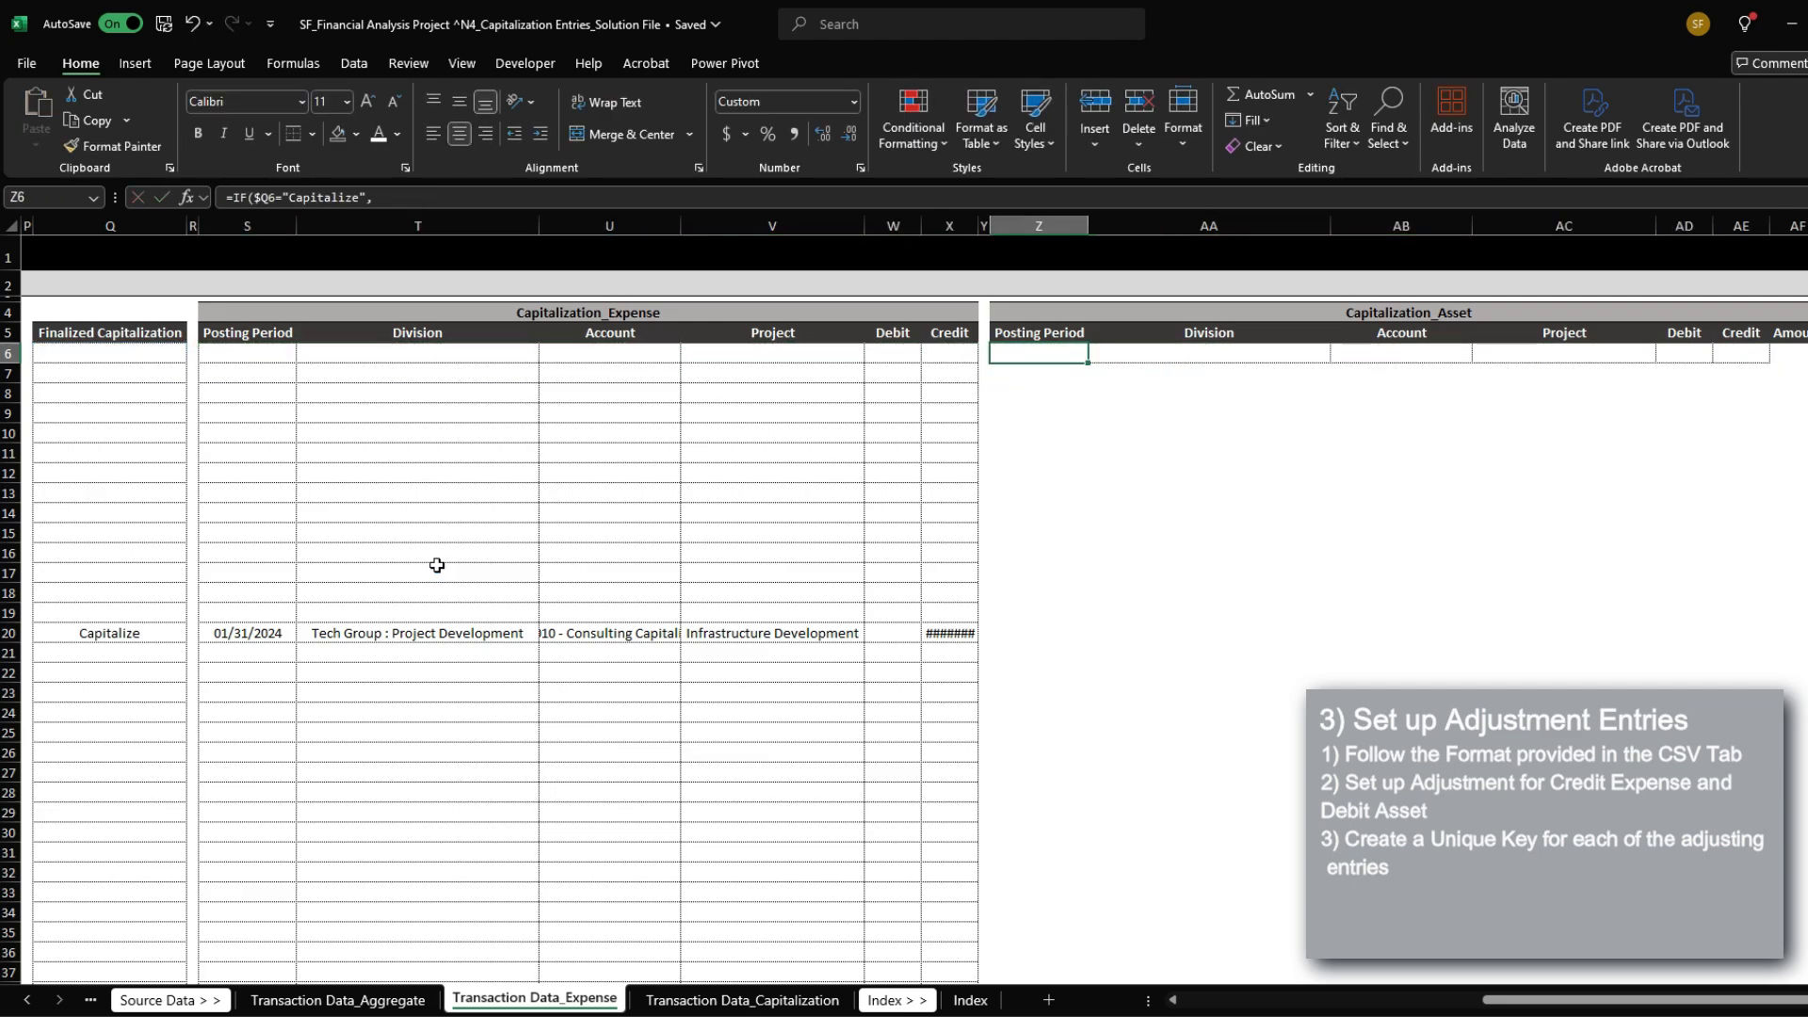
pyautogui.press('Right')
pyautogui.press('F2')
pyautogui.press('Escape')
pyautogui.press('Right')
pyautogui.press('F2')
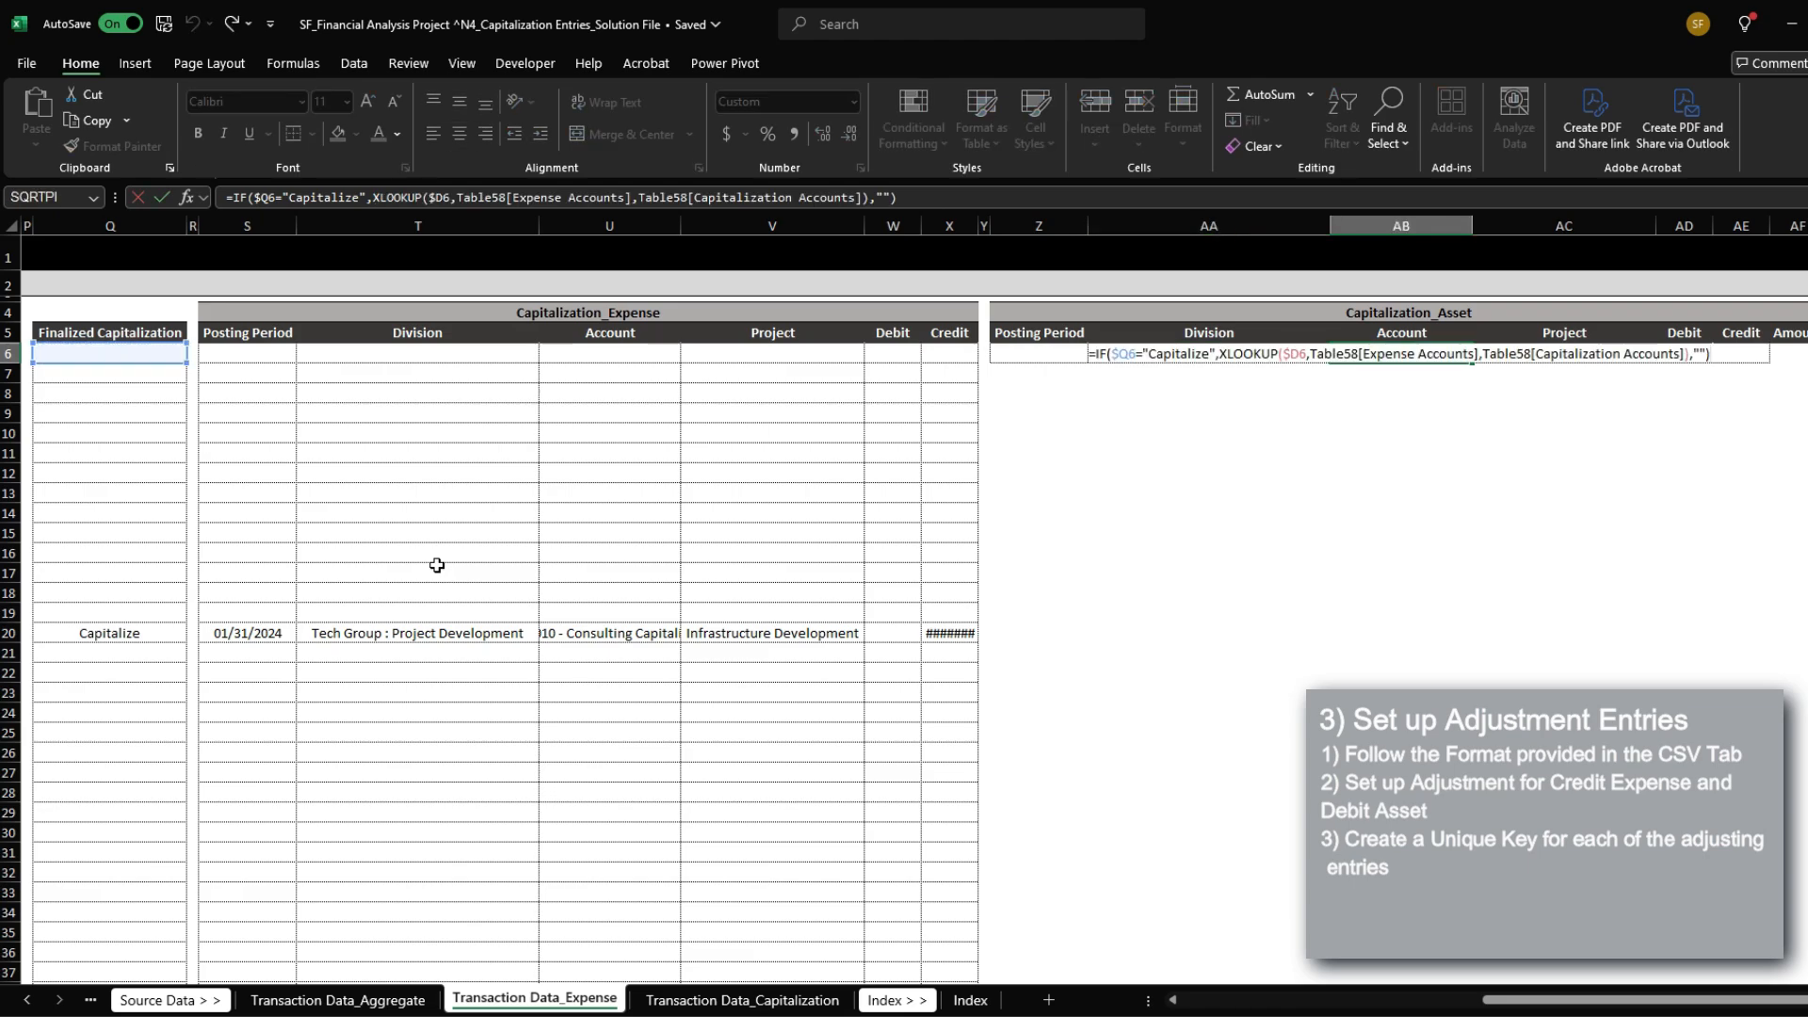
pyautogui.press('Escape')
pyautogui.doubleClick(1579, 355)
pyautogui.press('Escape')
# Step: Change the XLOOKUP return array in the asset Account cell AB6 to Table58[Asset Accounts]
pyautogui.doubleClick(1414, 349)
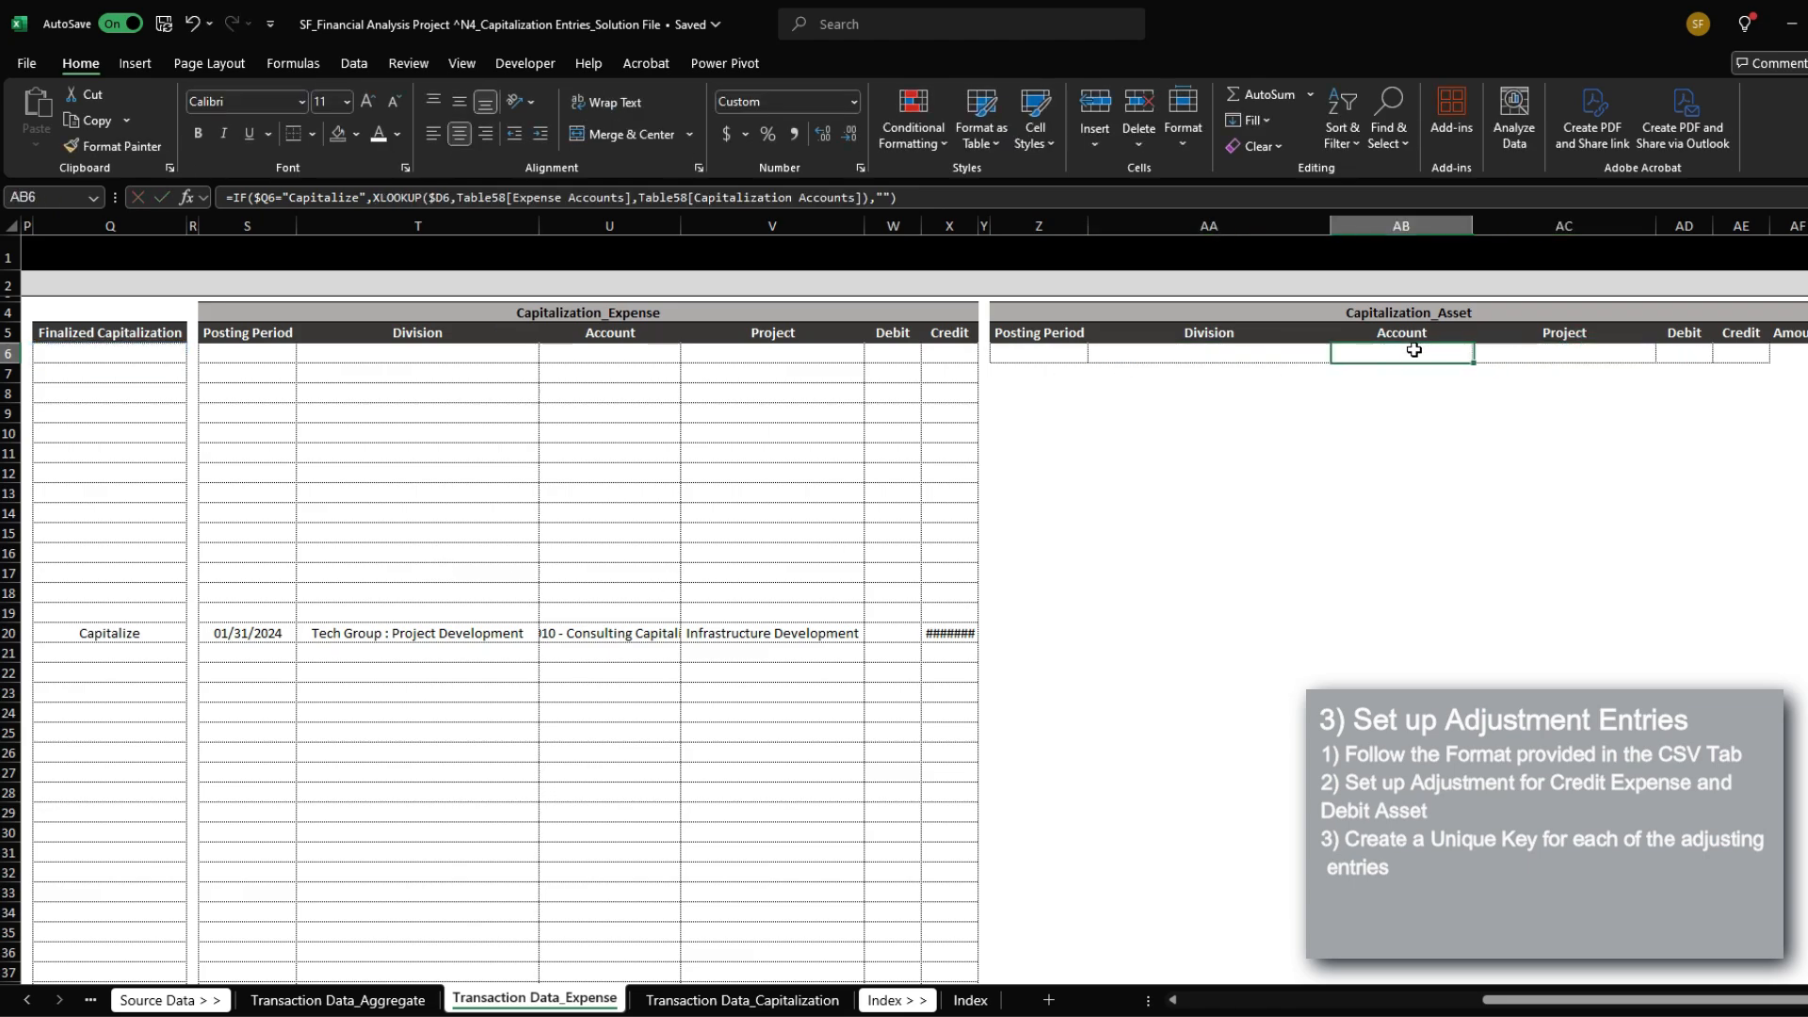
pyautogui.click(1539, 355)
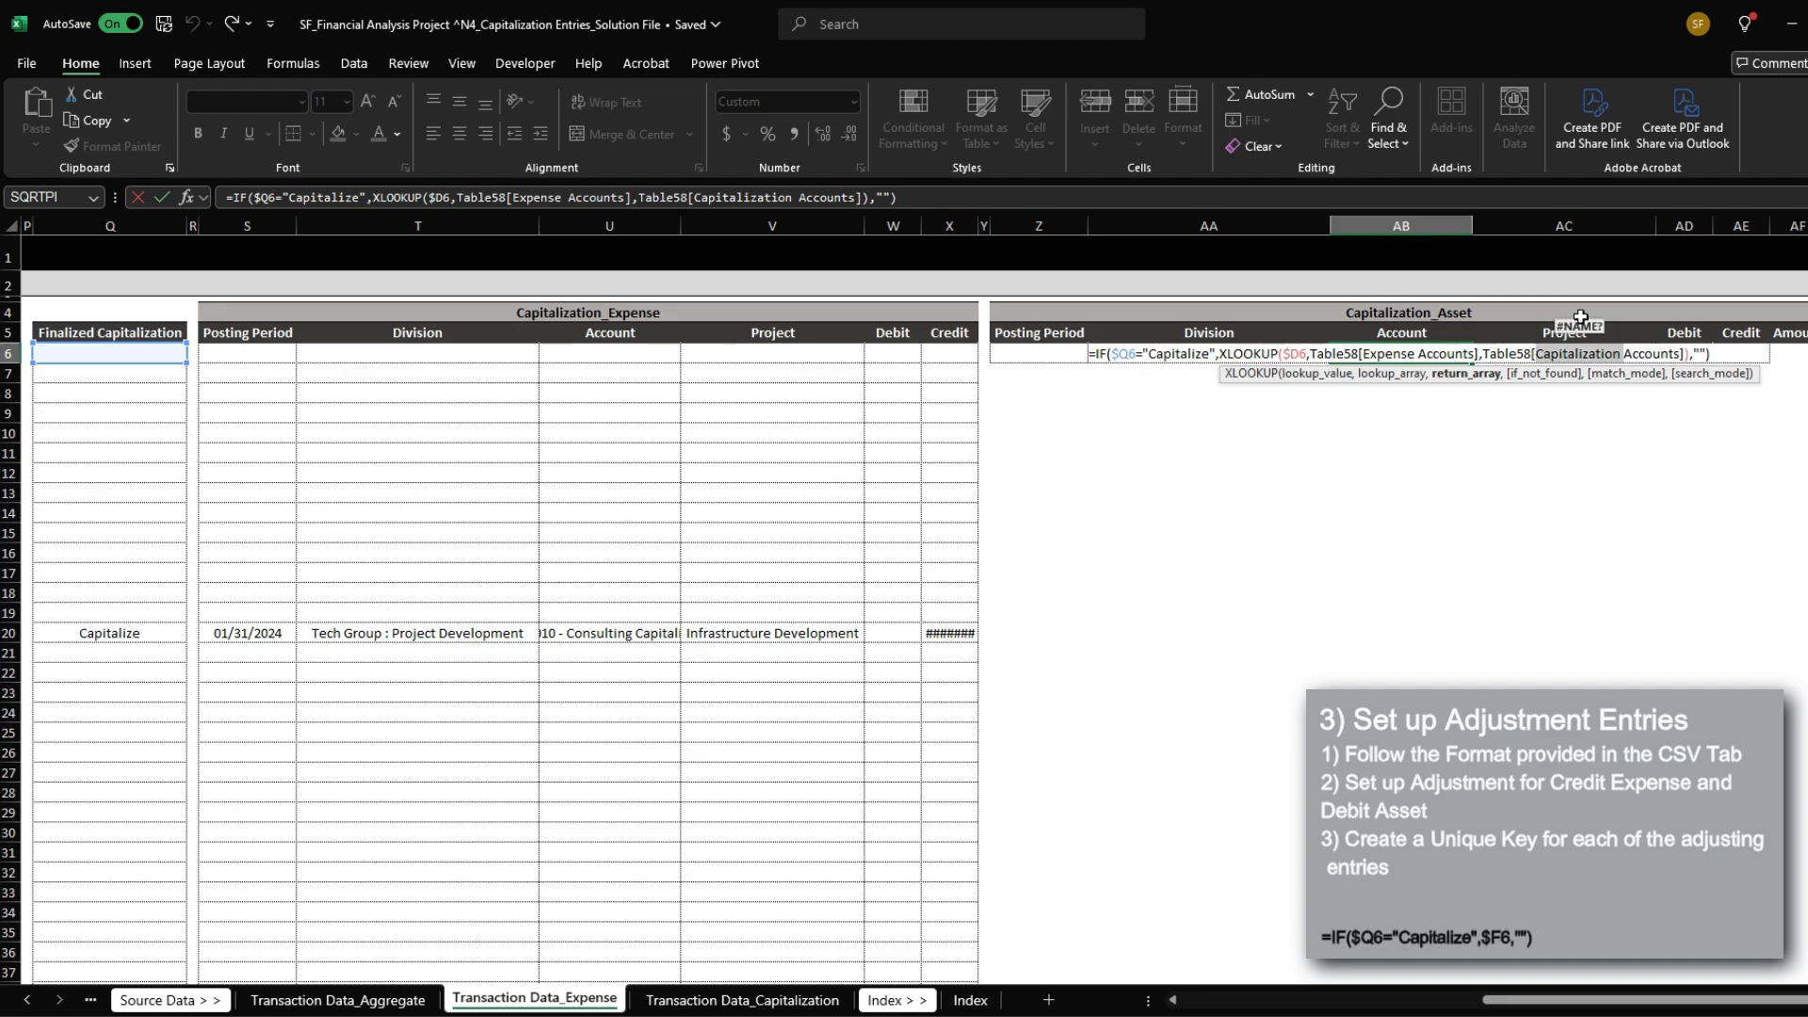
pyautogui.press('BackSpace')
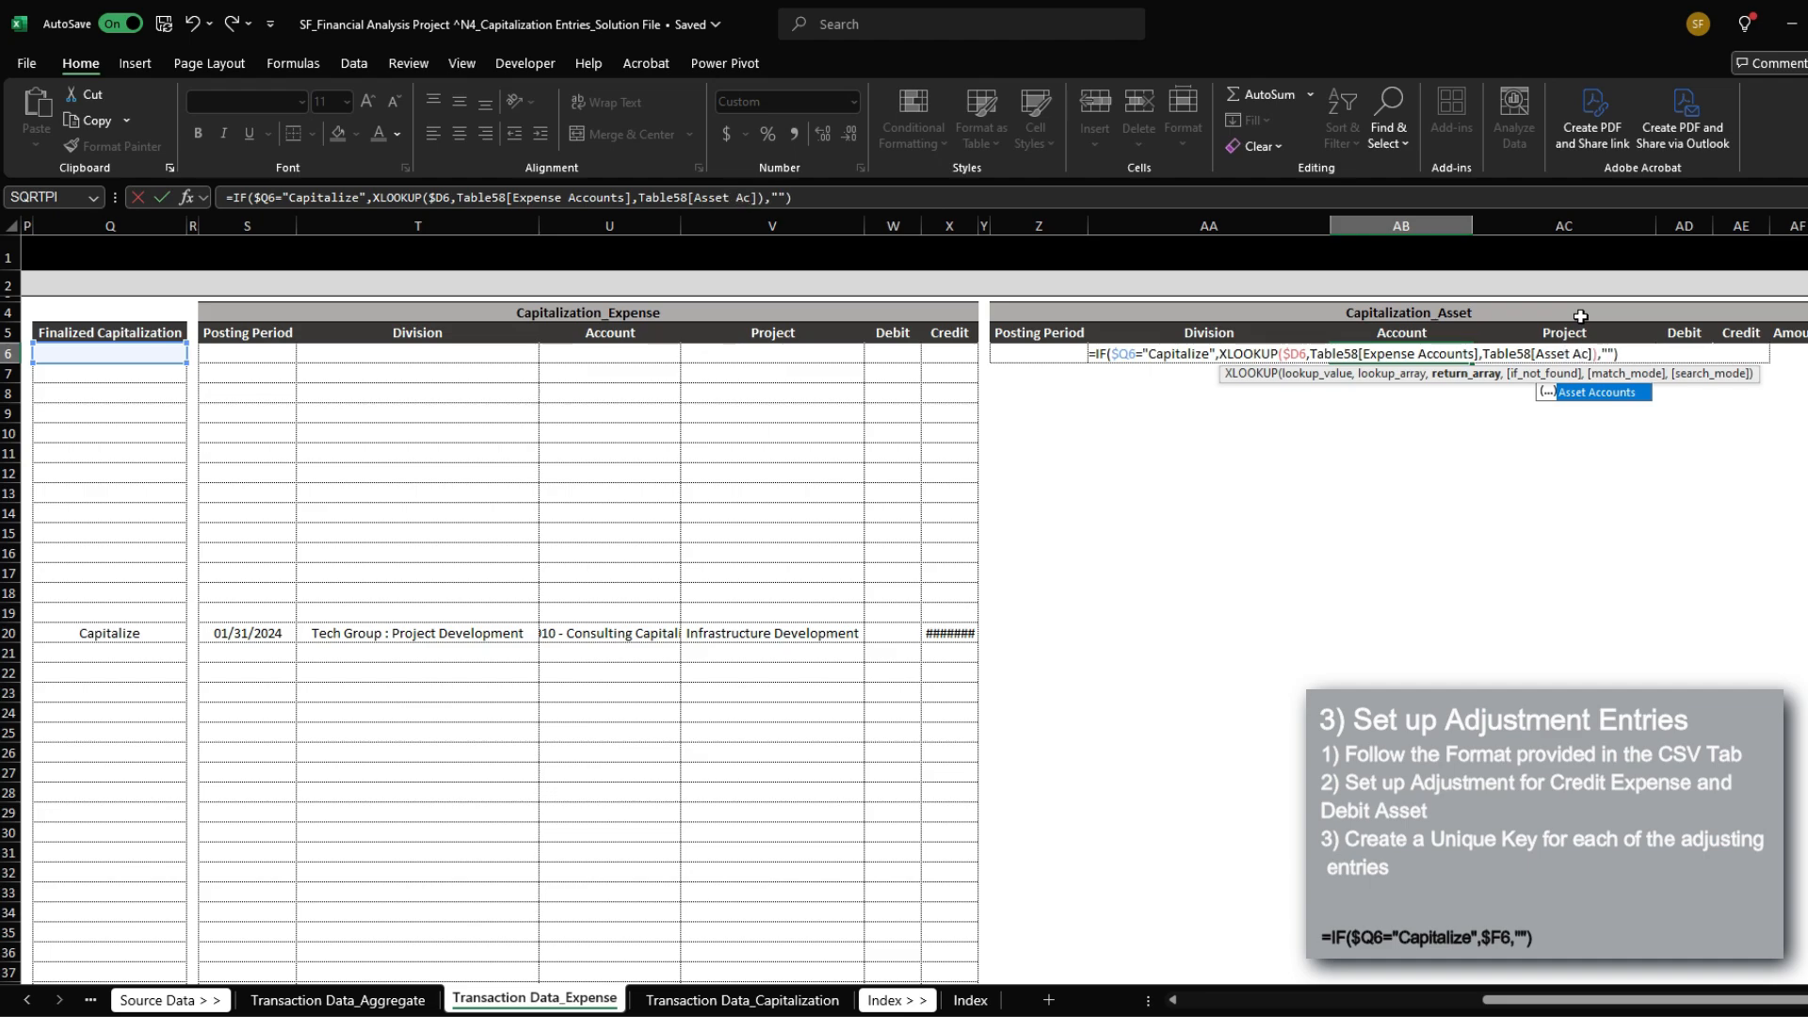
pyautogui.press('Return')
# Step: Move the Credit formula from AE6 to the Debit cell AD6 and delete the Amount column AF from the Capitalization_Asset block
pyautogui.press('Up')
pyautogui.press('Right')
pyautogui.press('Right')
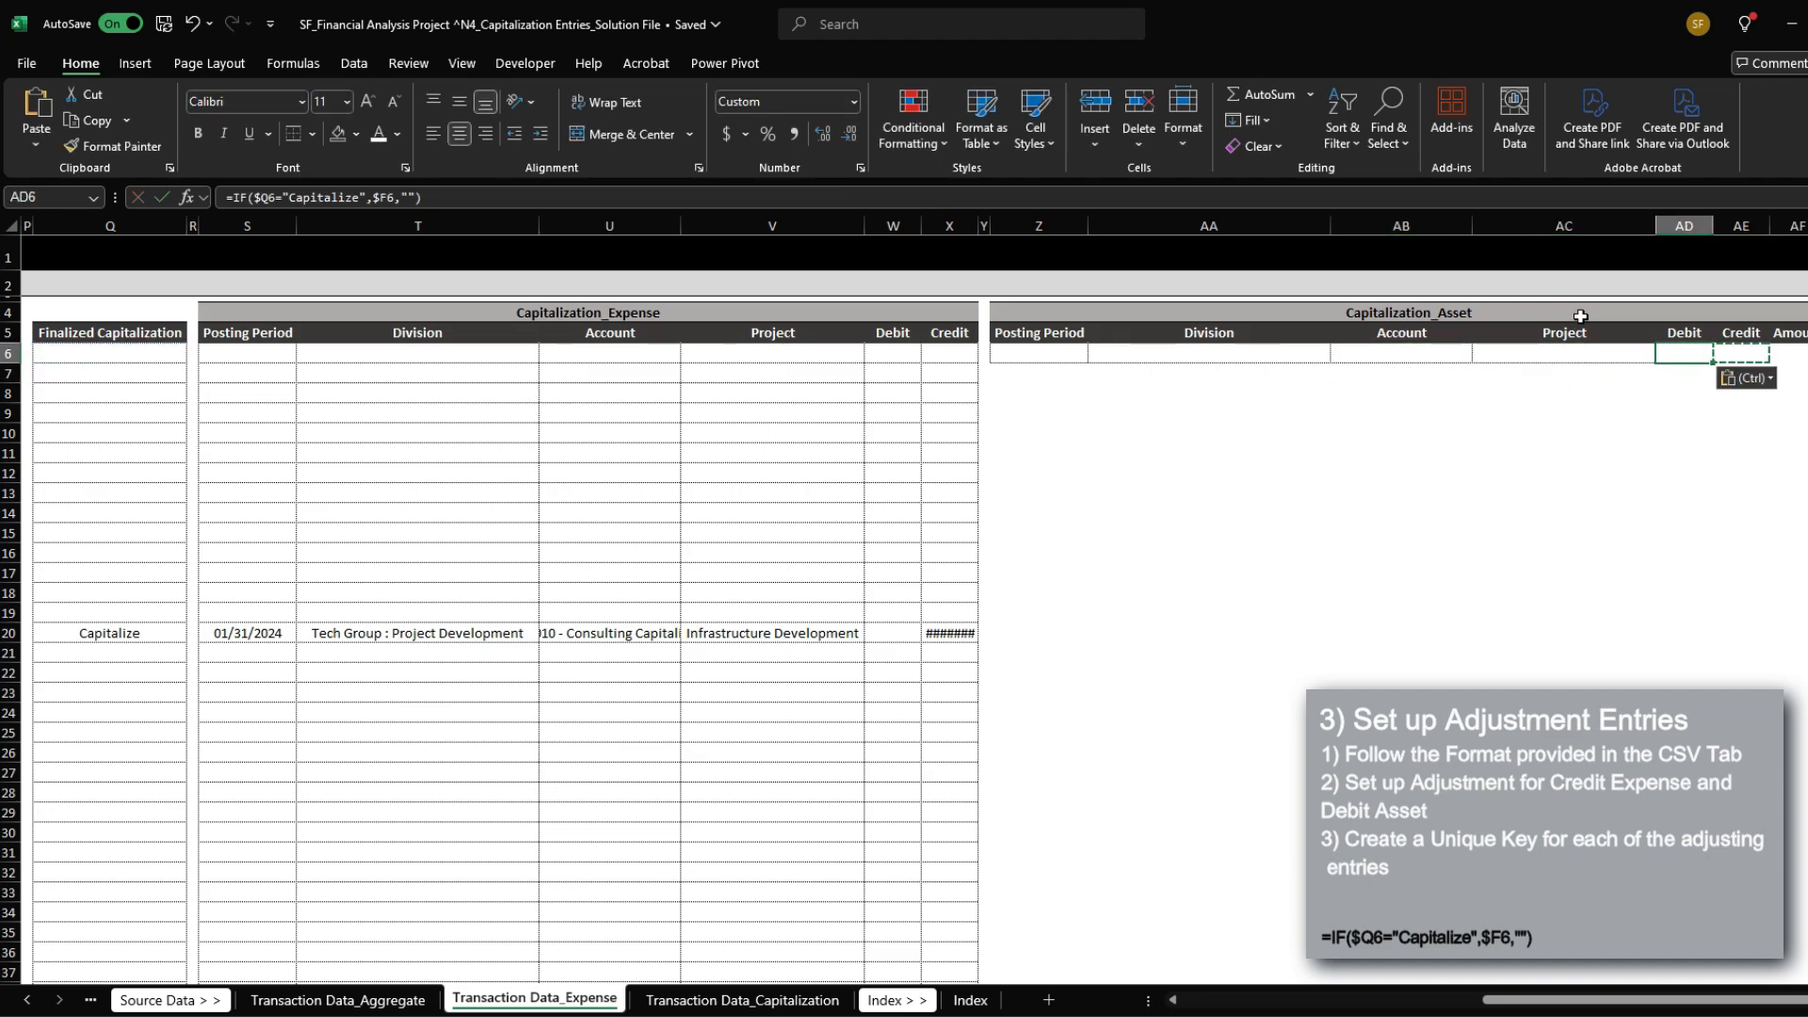
pyautogui.press('Escape')
pyautogui.press('Right')
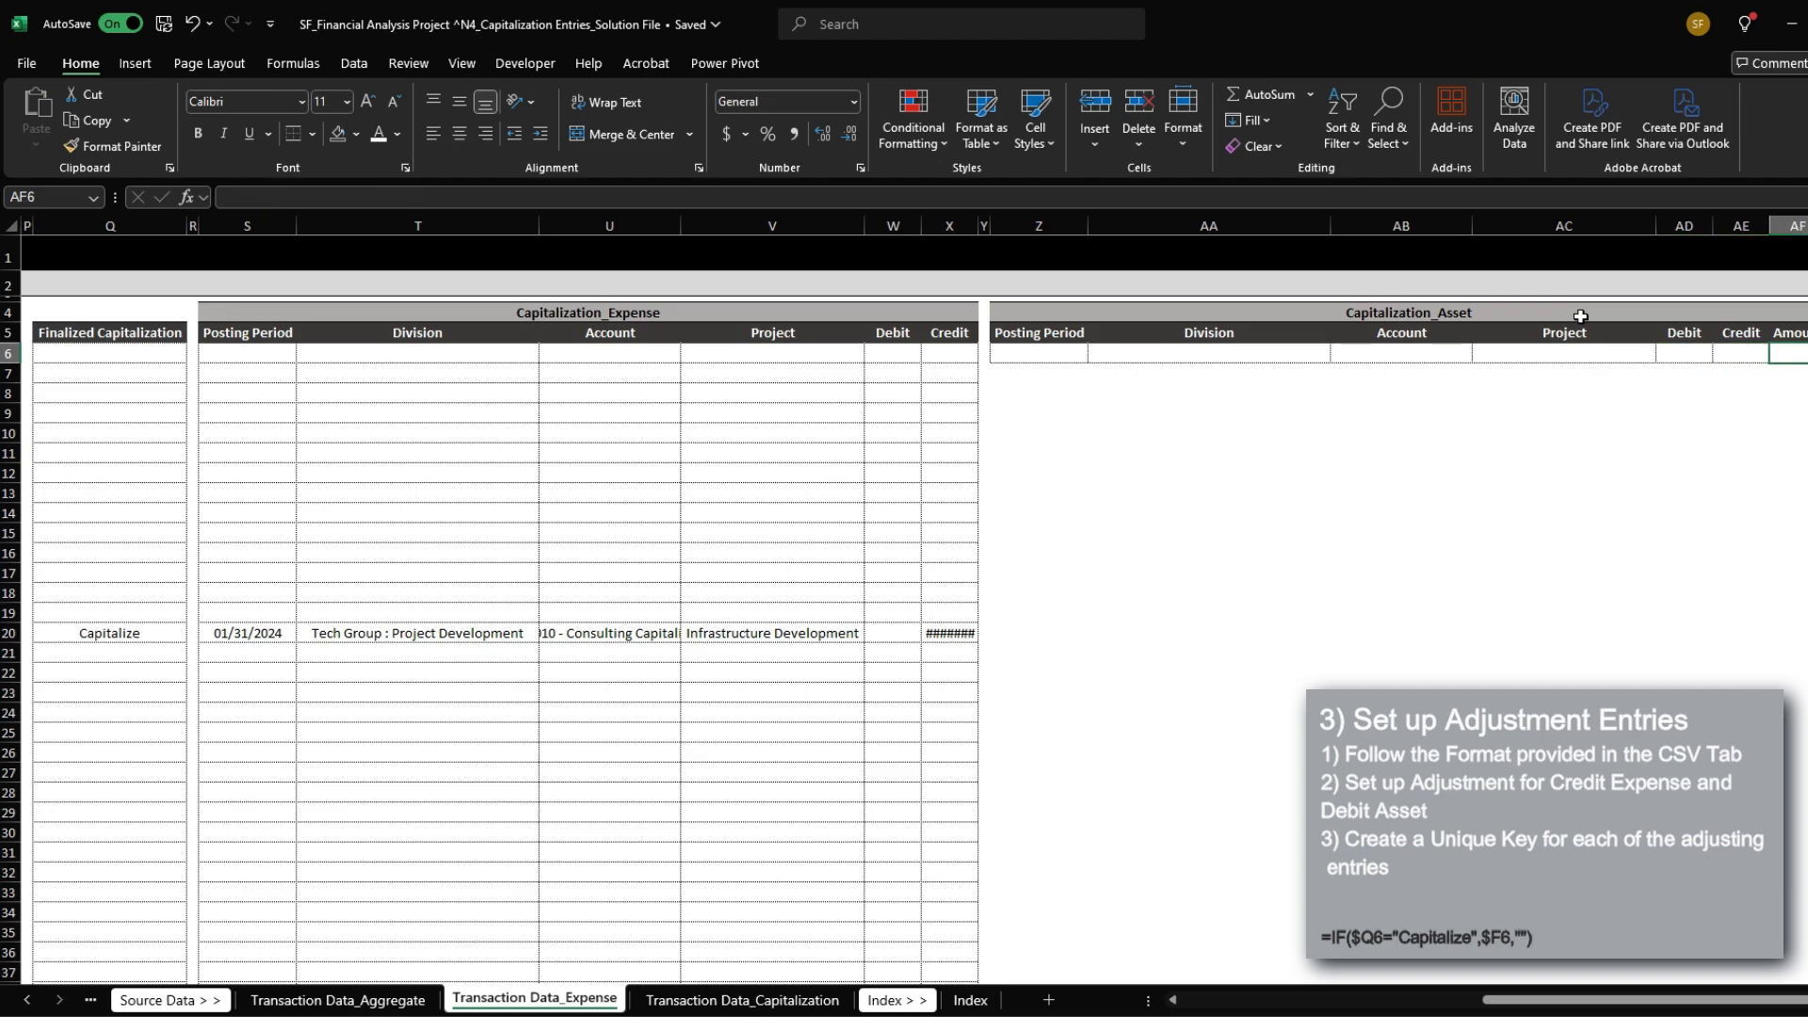
# Step: Copy Z6:AE6 down through the last data row of the Capitalization_Asset block
pyautogui.hotkey('ctrl', 'Left')
pyautogui.hotkey('ctrl', 'shift', 'Right')
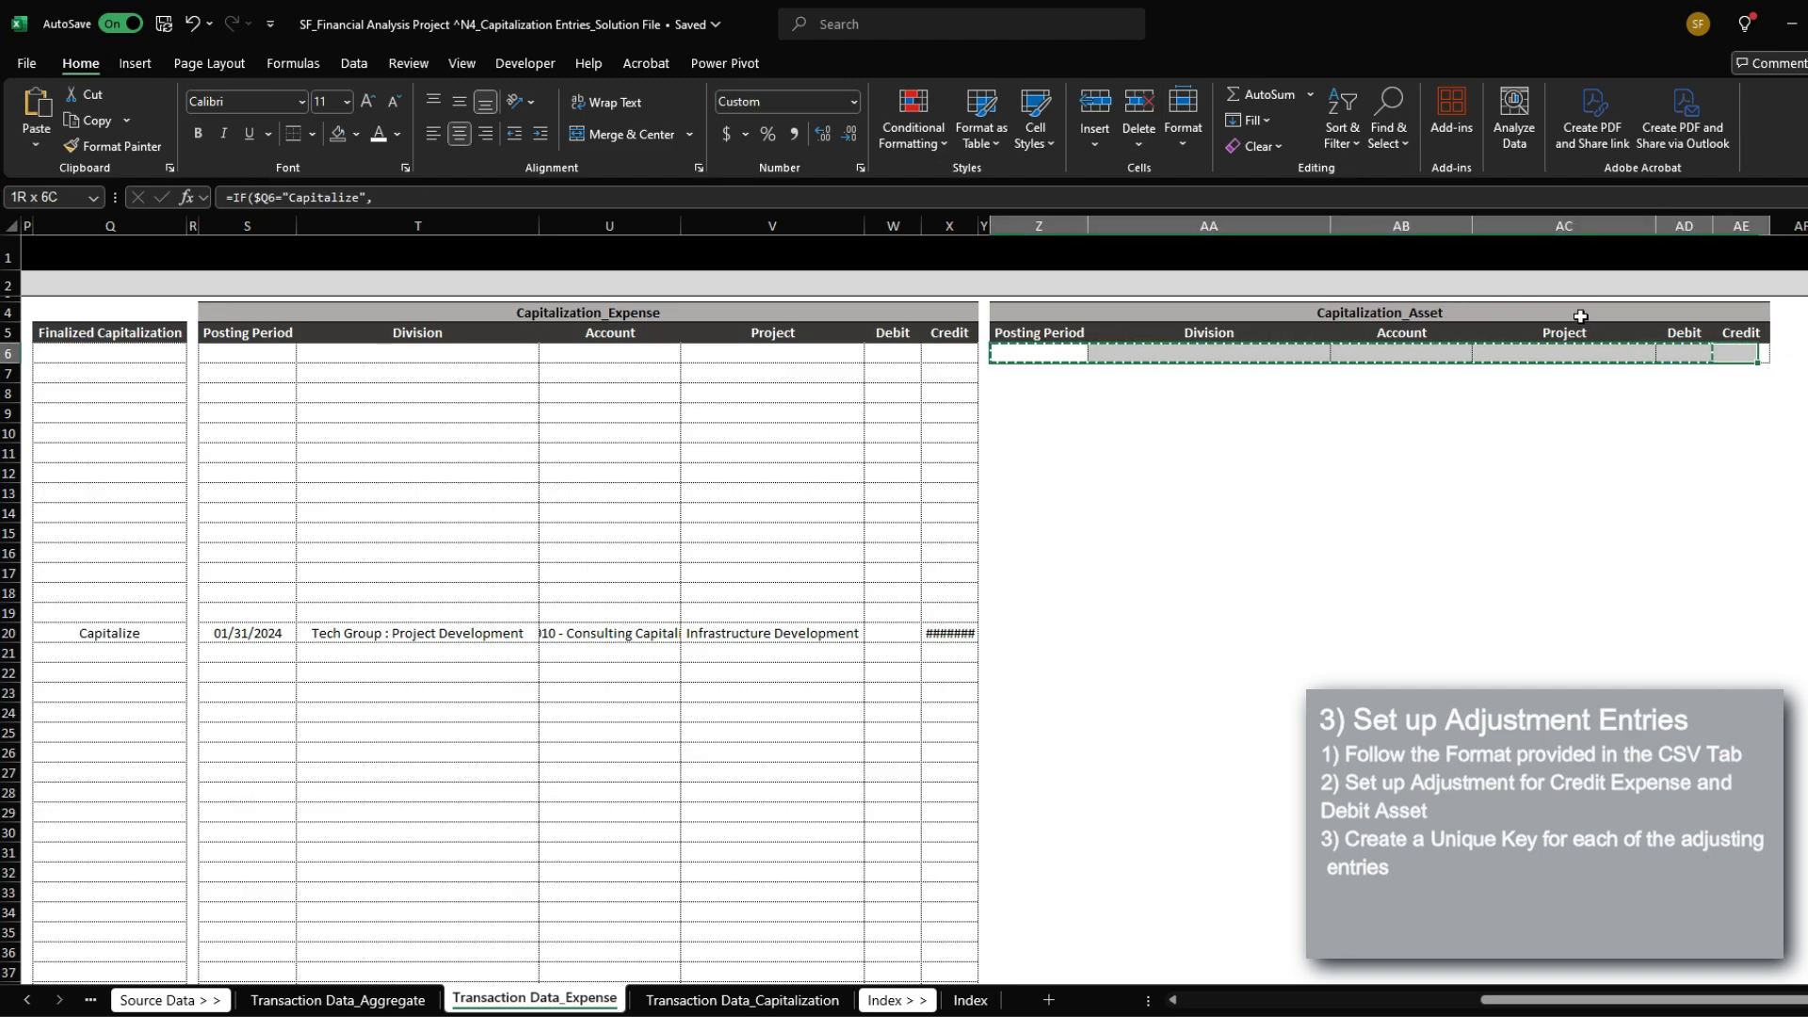
pyautogui.hotkey('ctrl', 'c')
pyautogui.press('Left')
pyautogui.press('Left')
pyautogui.hotkey('ctrl', 'Down')
pyautogui.press('Right')
pyautogui.press('Right')
pyautogui.hotkey('ctrl', 'shift', 'Up')
pyautogui.hotkey('ctrl', 'v')
pyautogui.hotkey('ctrl', 'Up')
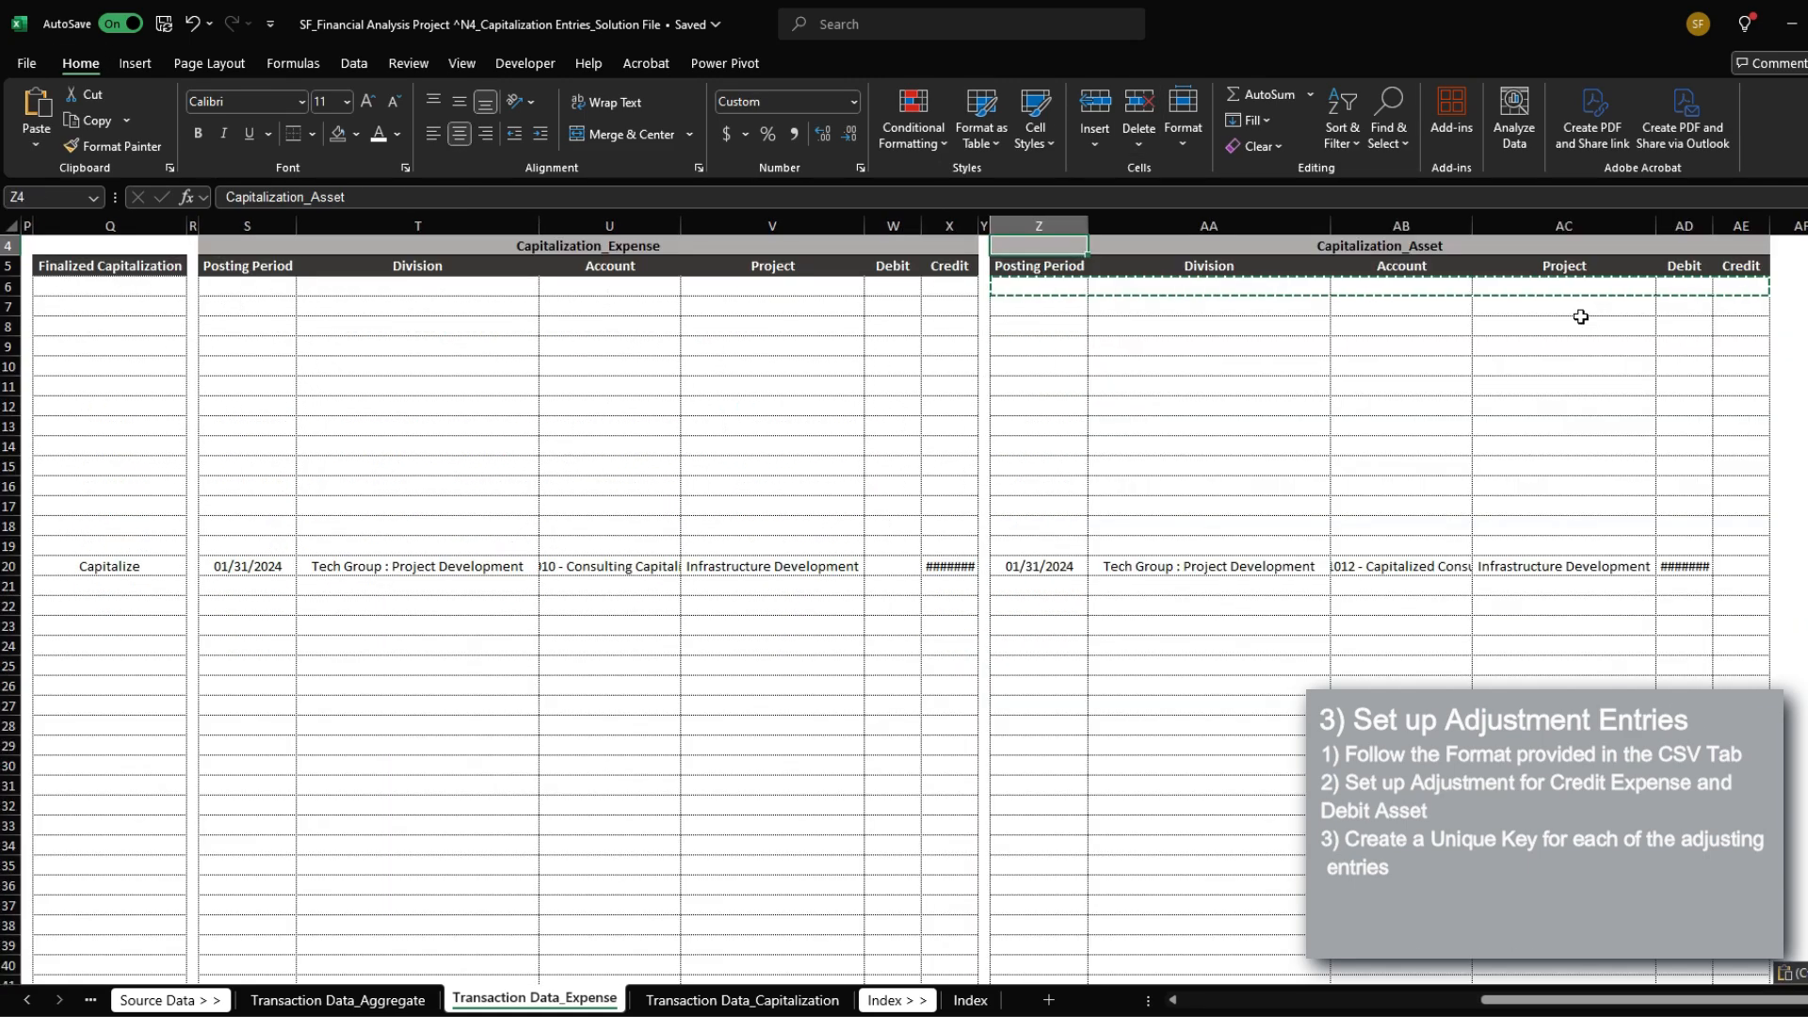
pyautogui.press('Down')
pyautogui.press('Escape')
# Step: AutoFit the width of the Debit column AD in the Capitalization_Asset block
pyautogui.press('Down')
pyautogui.press('Down')
pyautogui.scroll(-3, 1130, 339)
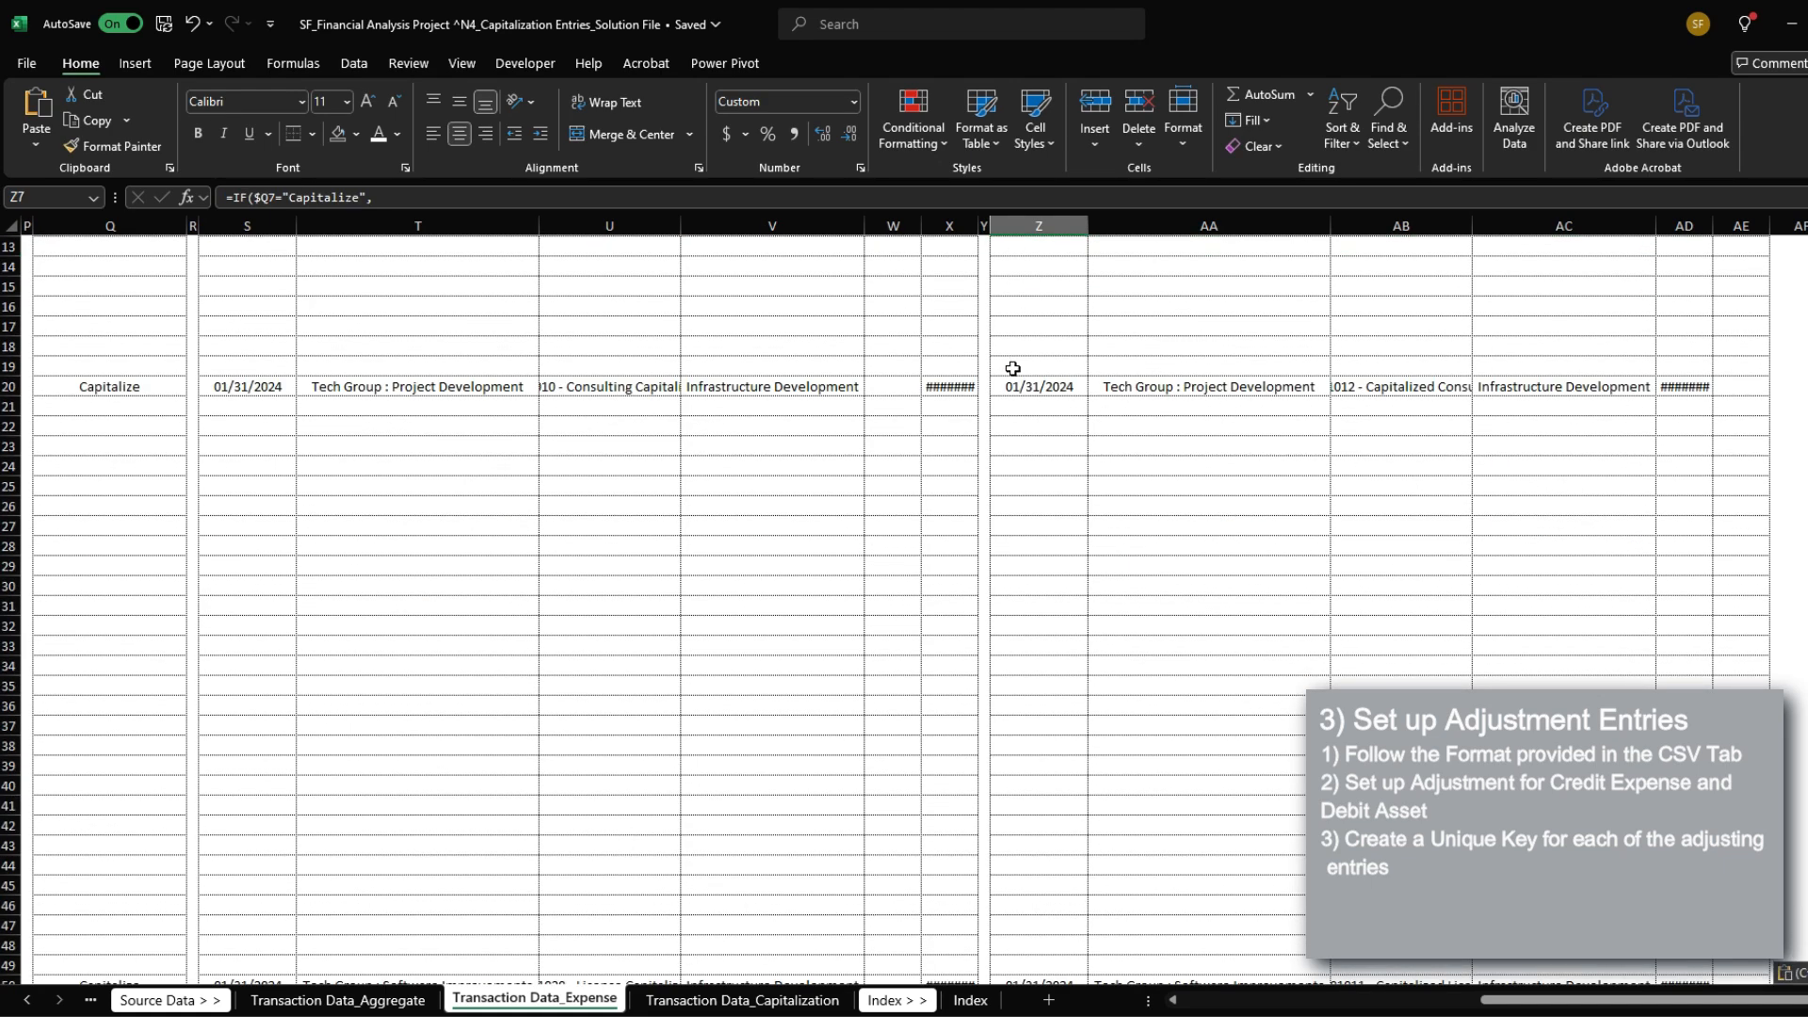
pyautogui.press('Right')
pyautogui.press('Right')
pyautogui.press('Right')
pyautogui.press('Right')
pyautogui.scroll(4, 1511, 409)
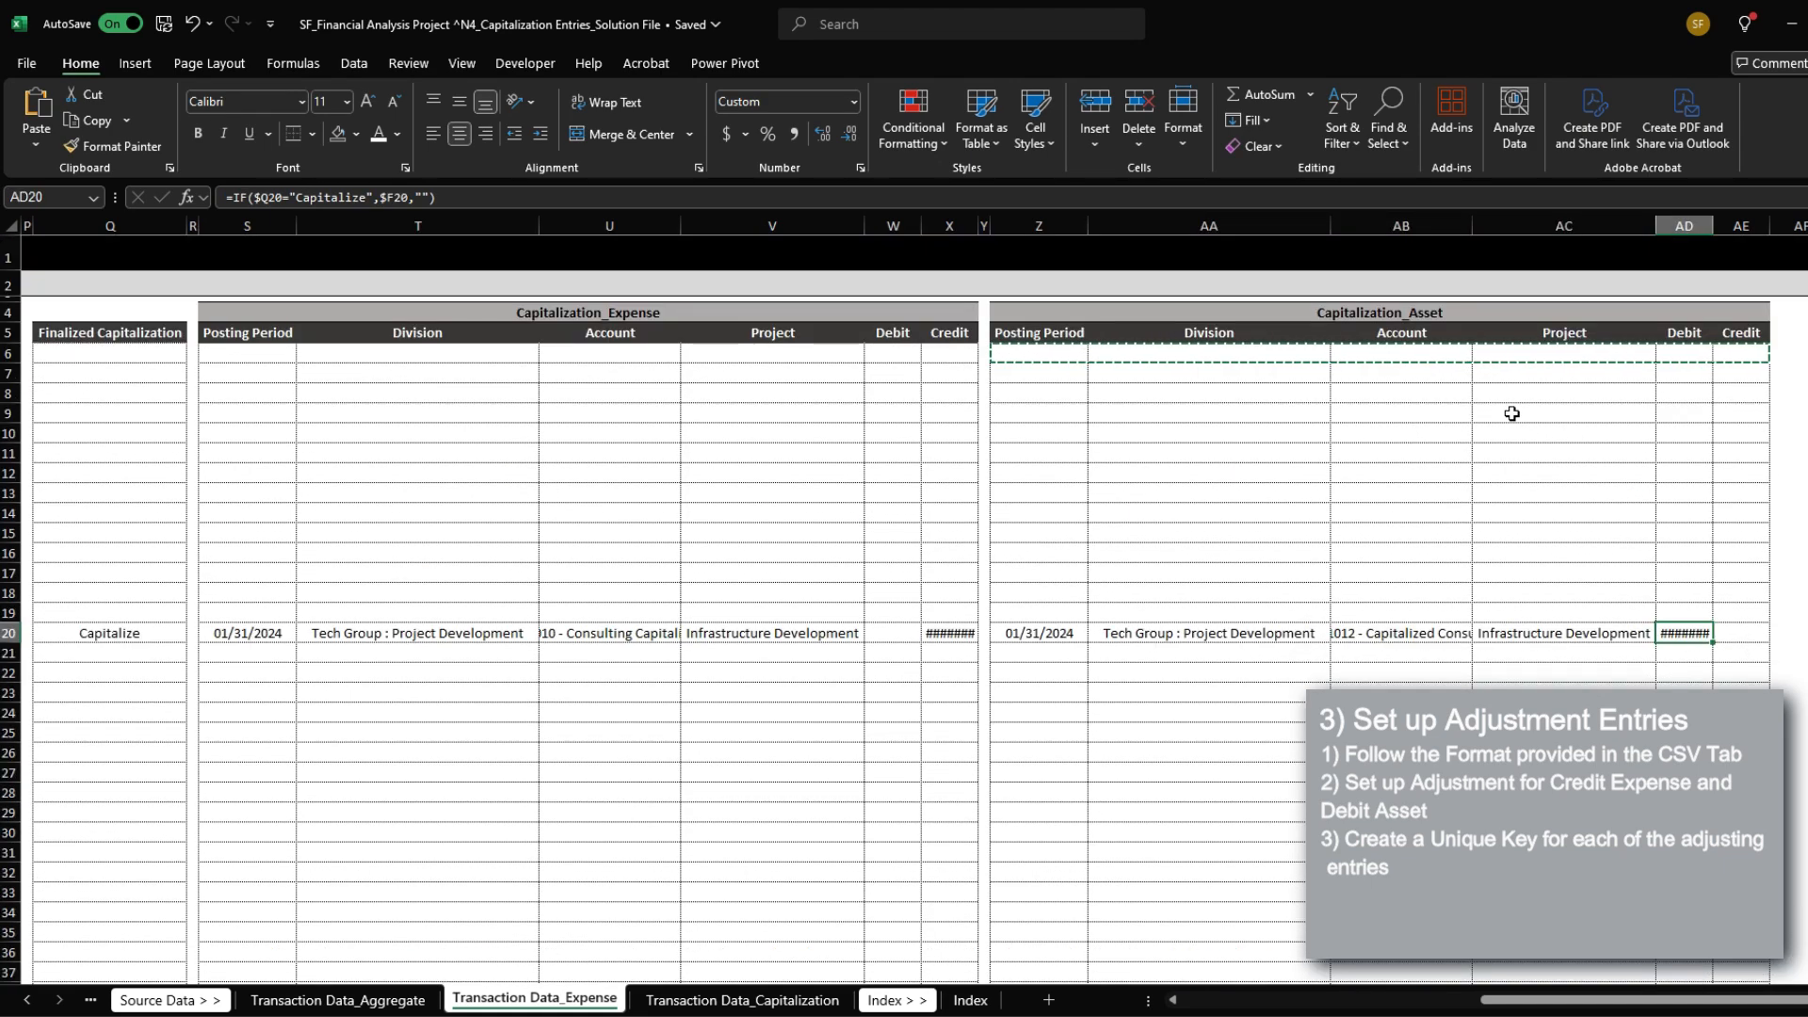
pyautogui.hotkey('ctrl', 'space')
pyautogui.hotkey('alt', 'h')
pyautogui.press('o')
pyautogui.press('i')
pyautogui.hotkey('ctrl', 'Up')
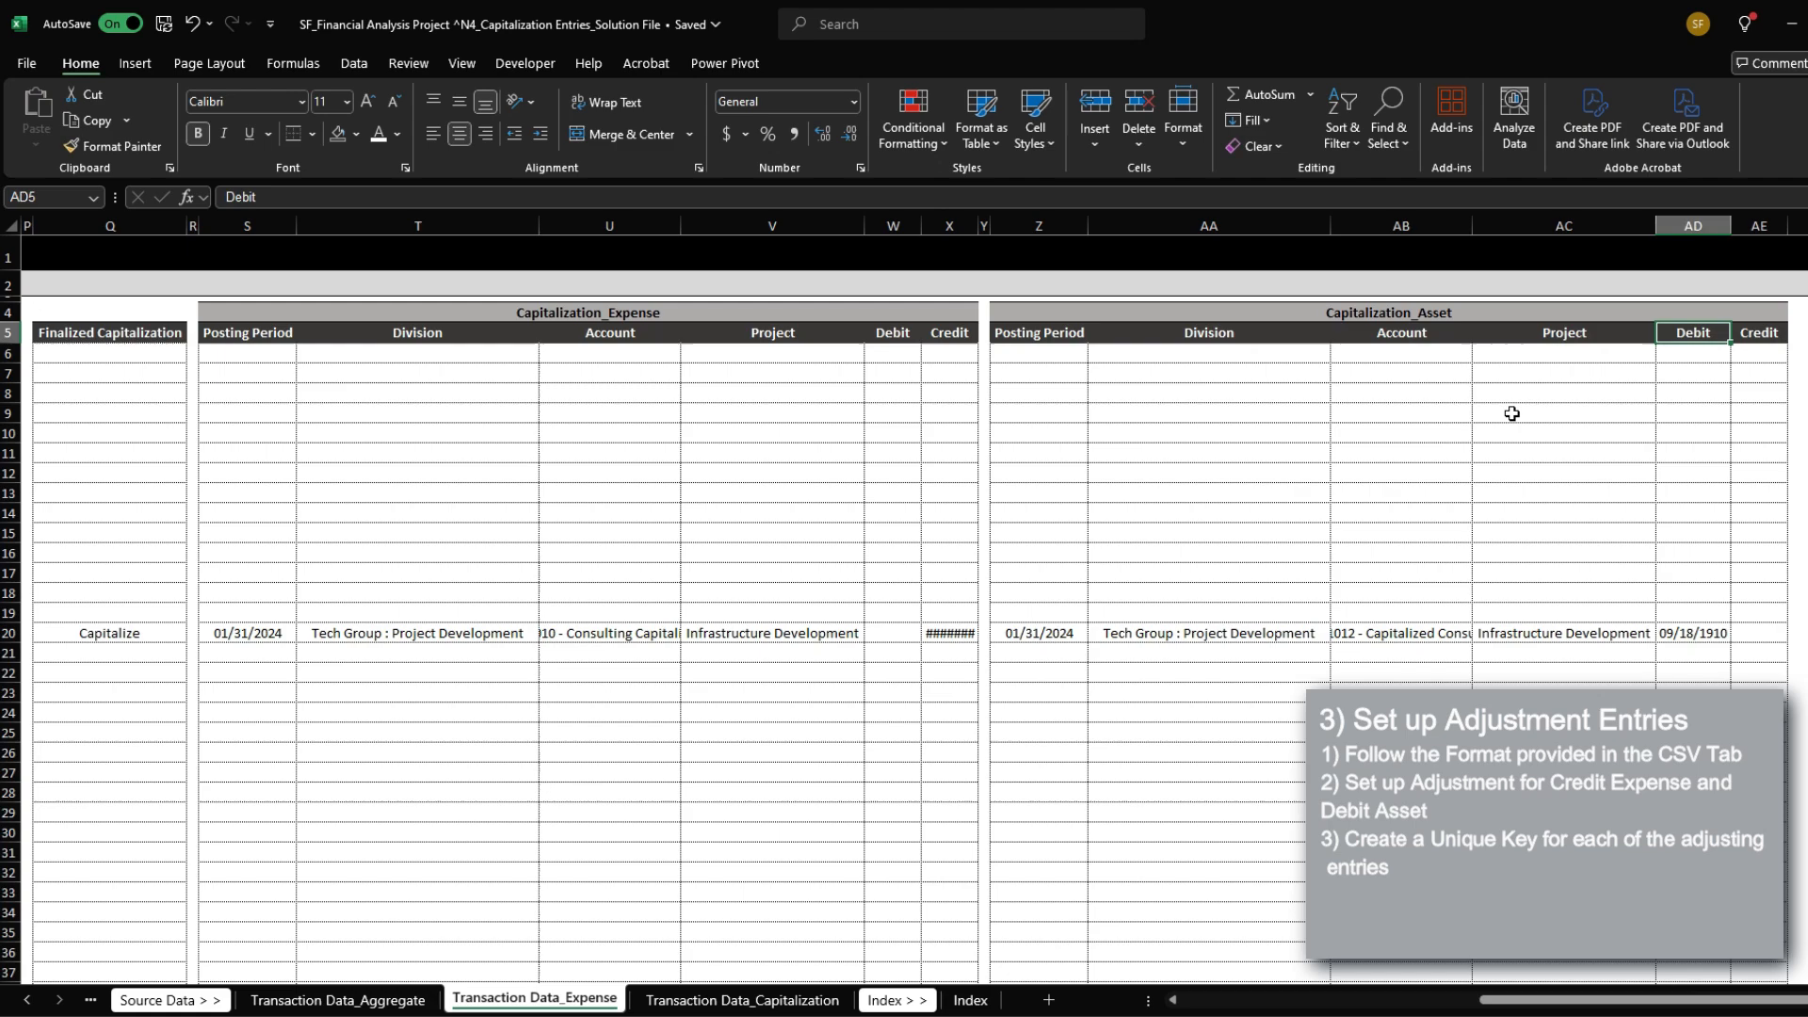
# Step: Insert a new column Y directly after the Credit column of the Capitalization_Expense block
pyautogui.hotkey('ctrl', 'Left')
pyautogui.press('Left')
pyautogui.hotkey('alt', 'h')
pyautogui.press('i')
pyautogui.press('c')
# Step: Extend the Capitalization_Expense heading formatting into Y4 and Y5, and label Y5 Index
pyautogui.press('Left')
pyautogui.hotkey('ctrl', 'c')
pyautogui.press('Right')
pyautogui.hotkey('ctrl', 'v')
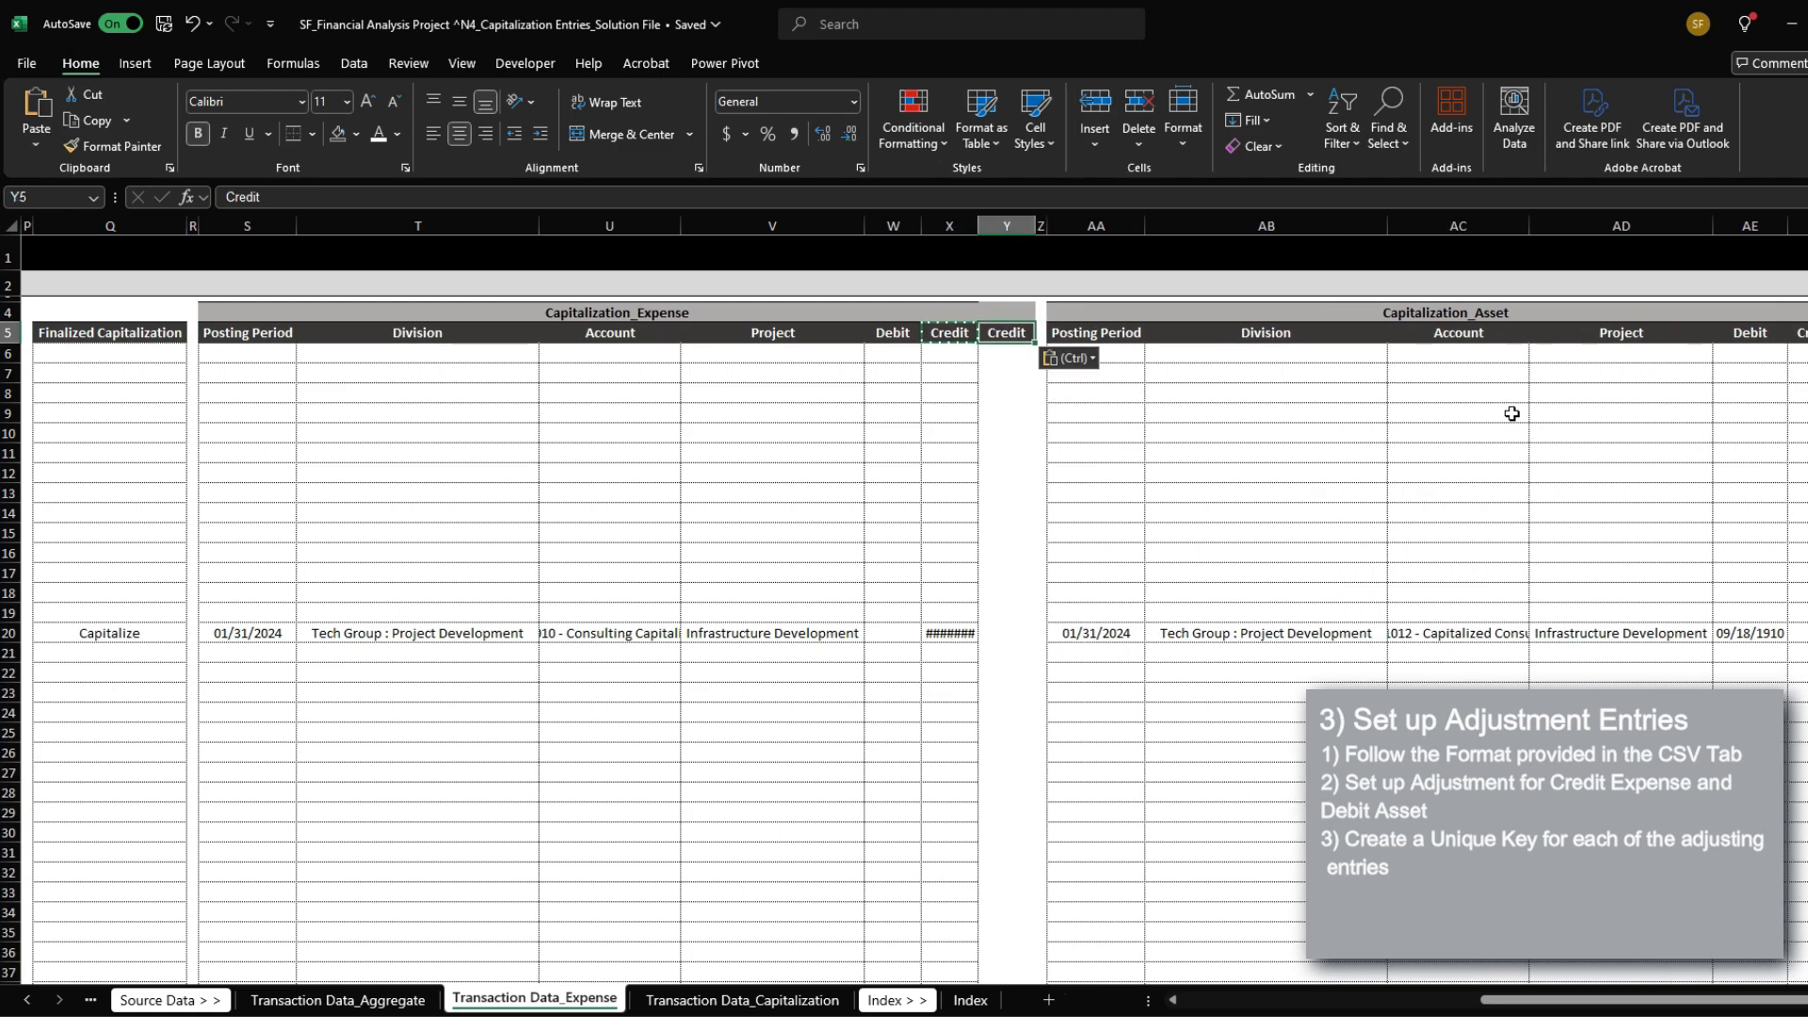
pyautogui.press('Up')
pyautogui.press('Left')
pyautogui.hotkey('ctrl', 'c')
pyautogui.press('Right')
pyautogui.hotkey('ctrl', 'v')
pyautogui.press('Down')
pyautogui.write('Index')
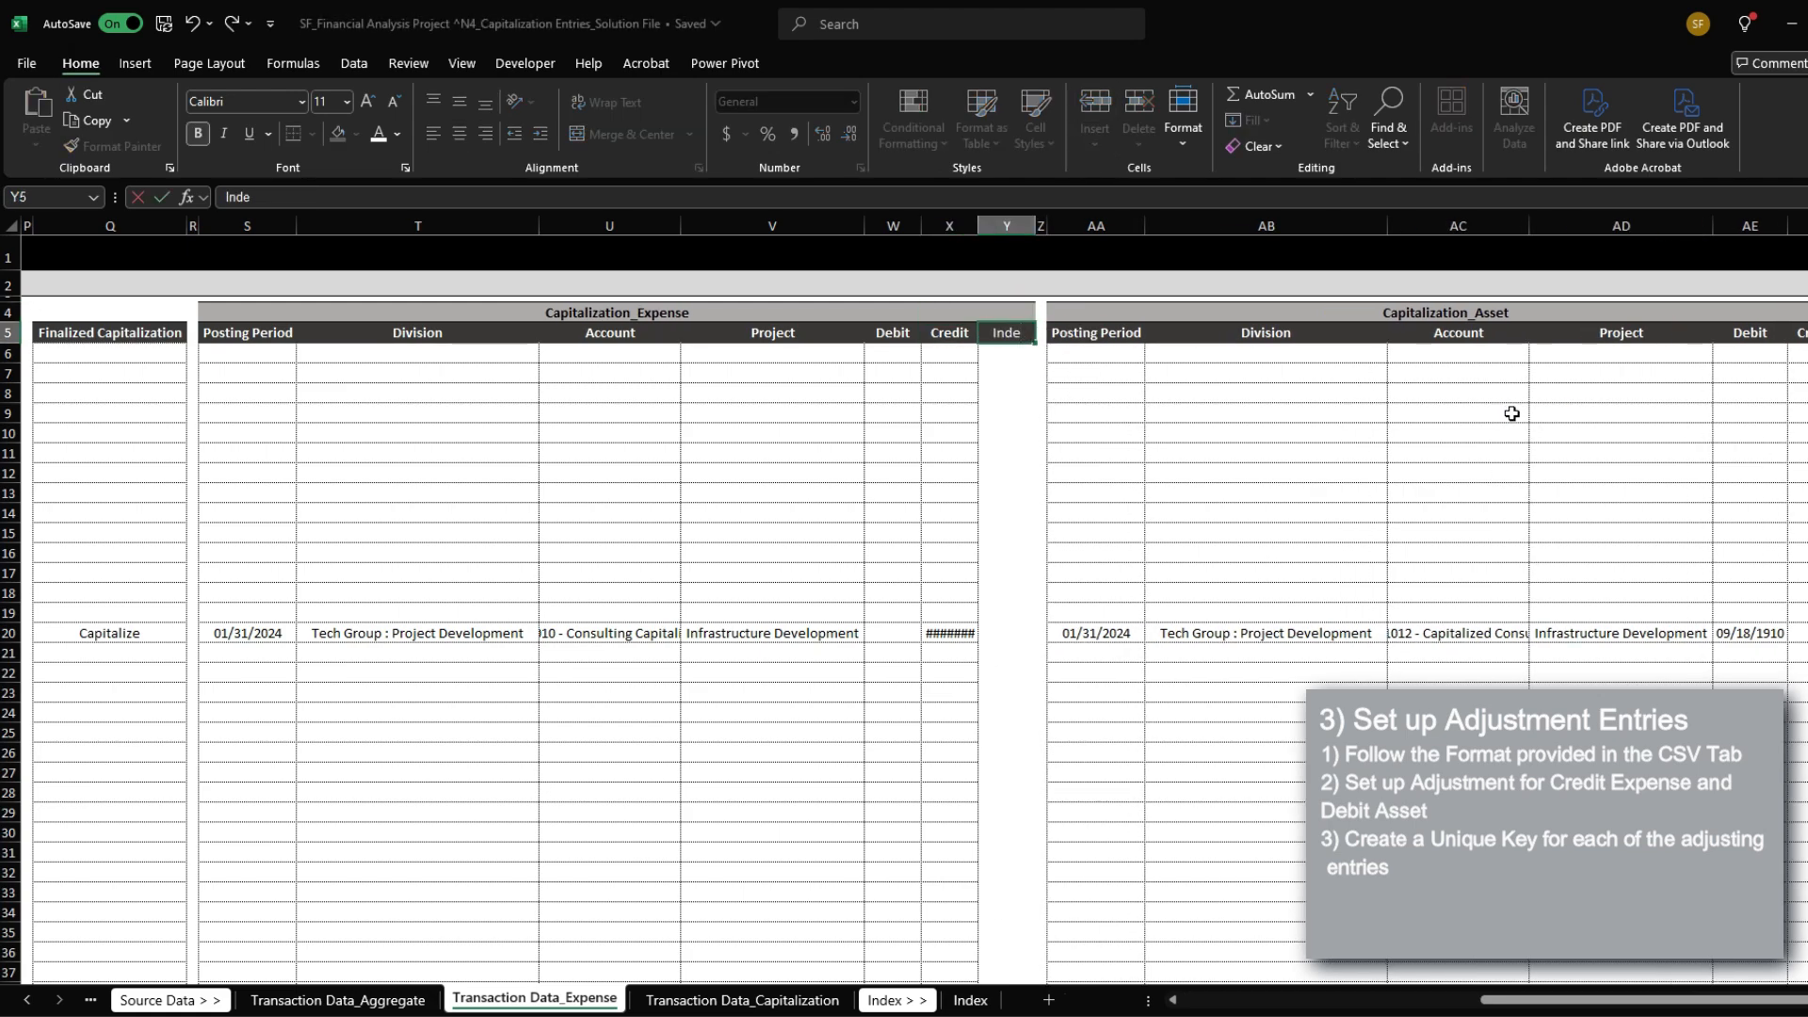
pyautogui.press('Return')
# Step: Enter the unique key formula =IF($Q6="Capitalize",CONCAT($S6:$V6),"") in Y6
pyautogui.write('=IF(')
pyautogui.press('Left')
pyautogui.press('Left')
pyautogui.press('Left')
pyautogui.press('Left')
pyautogui.press('Left')
pyautogui.press('Left')
pyautogui.press('Left')
pyautogui.press('Left')
pyautogui.press('Left')
pyautogui.press('Left')
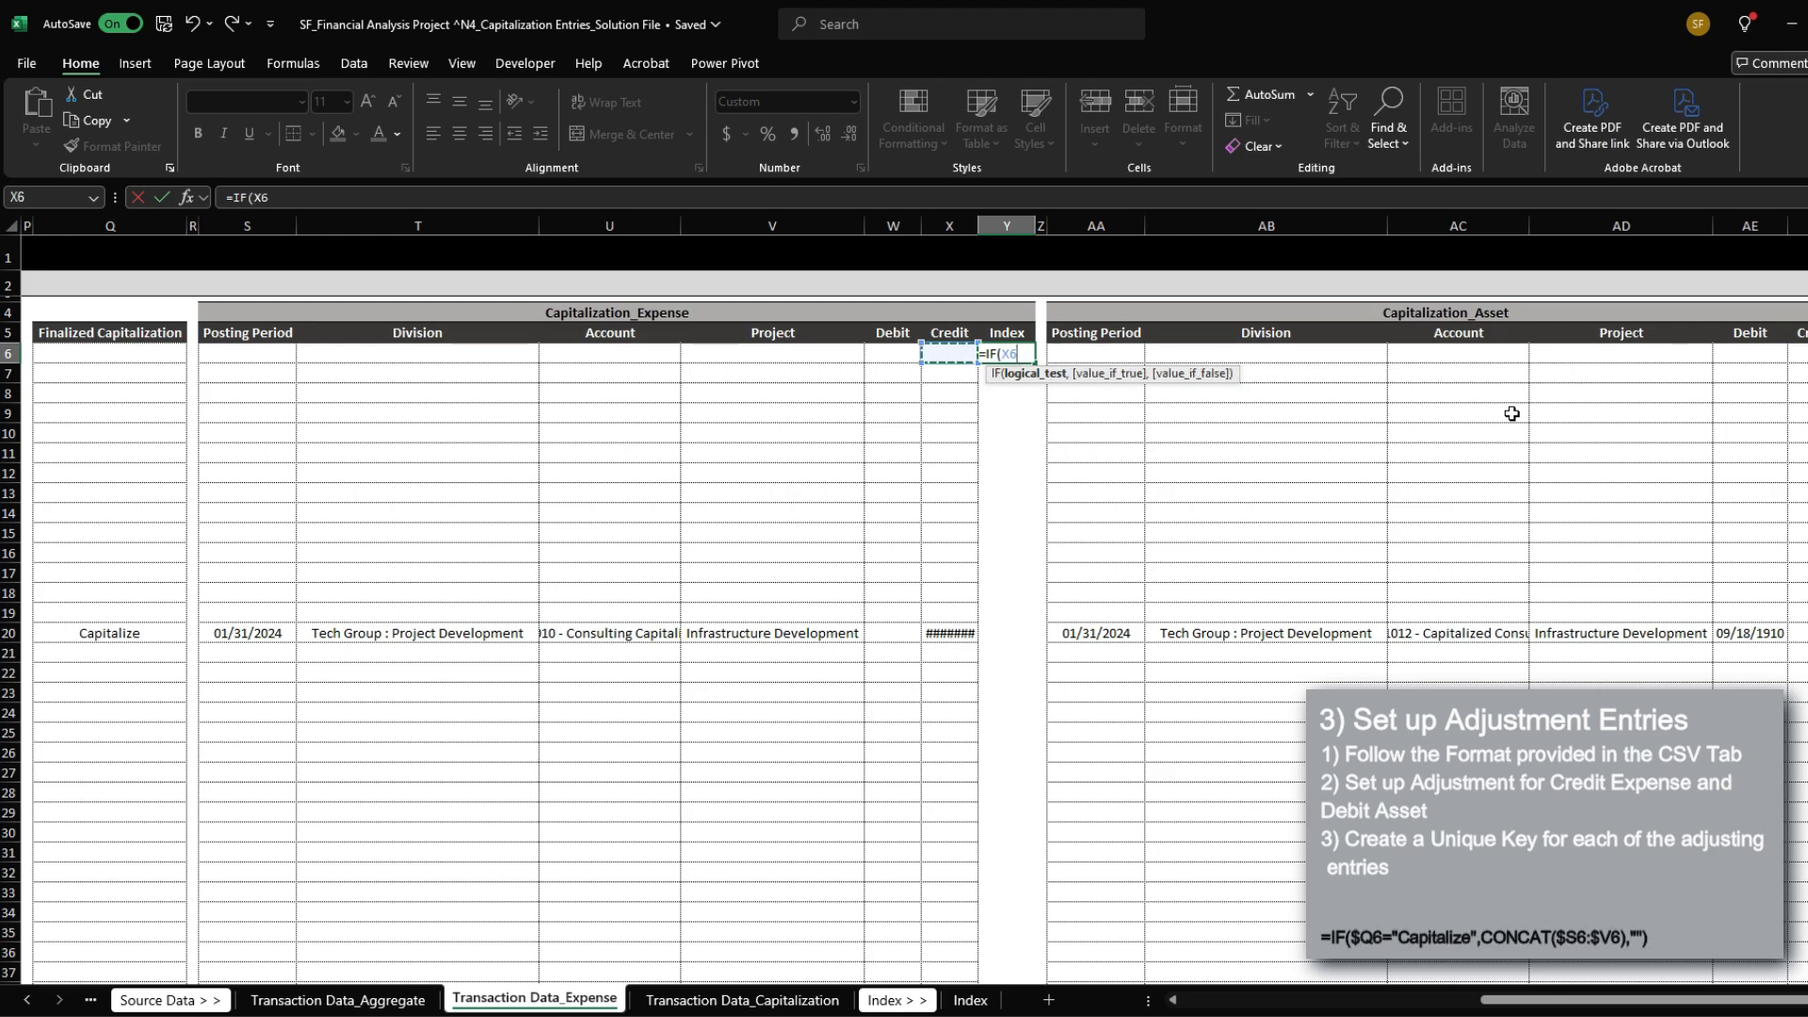
pyautogui.press('Right')
pyautogui.press('Right')
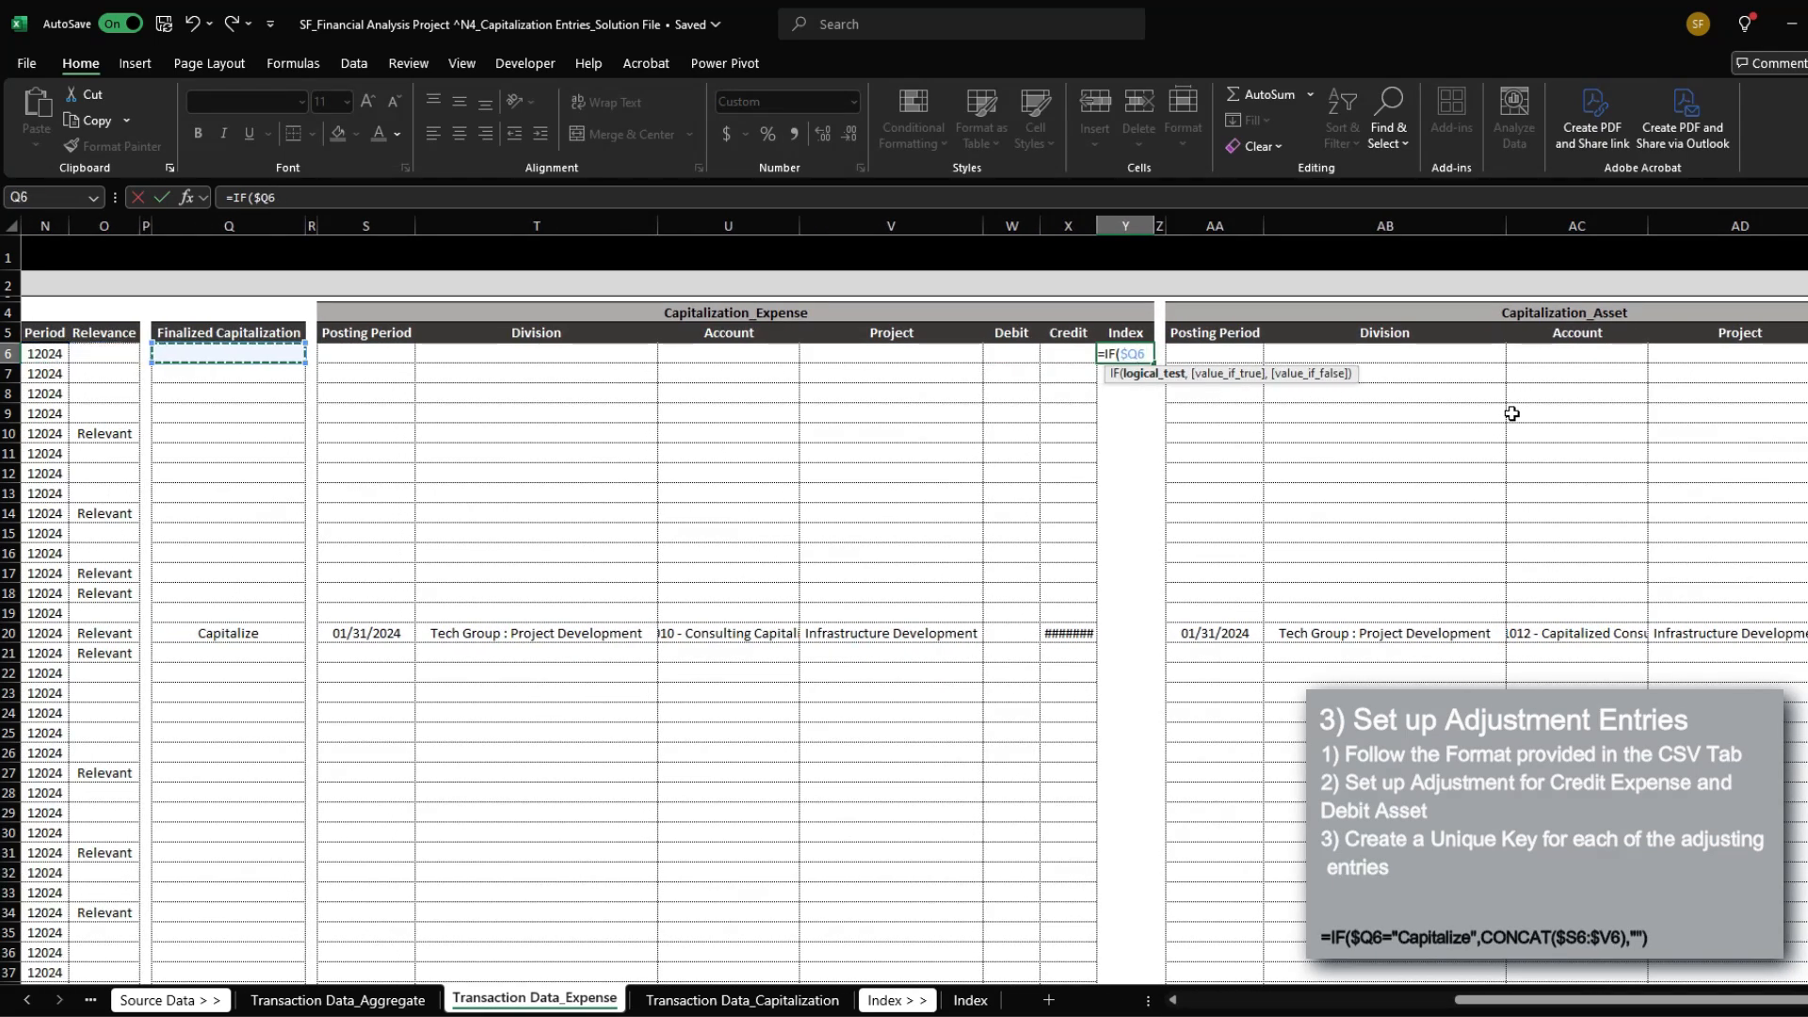
pyautogui.write('="Capitalize",')
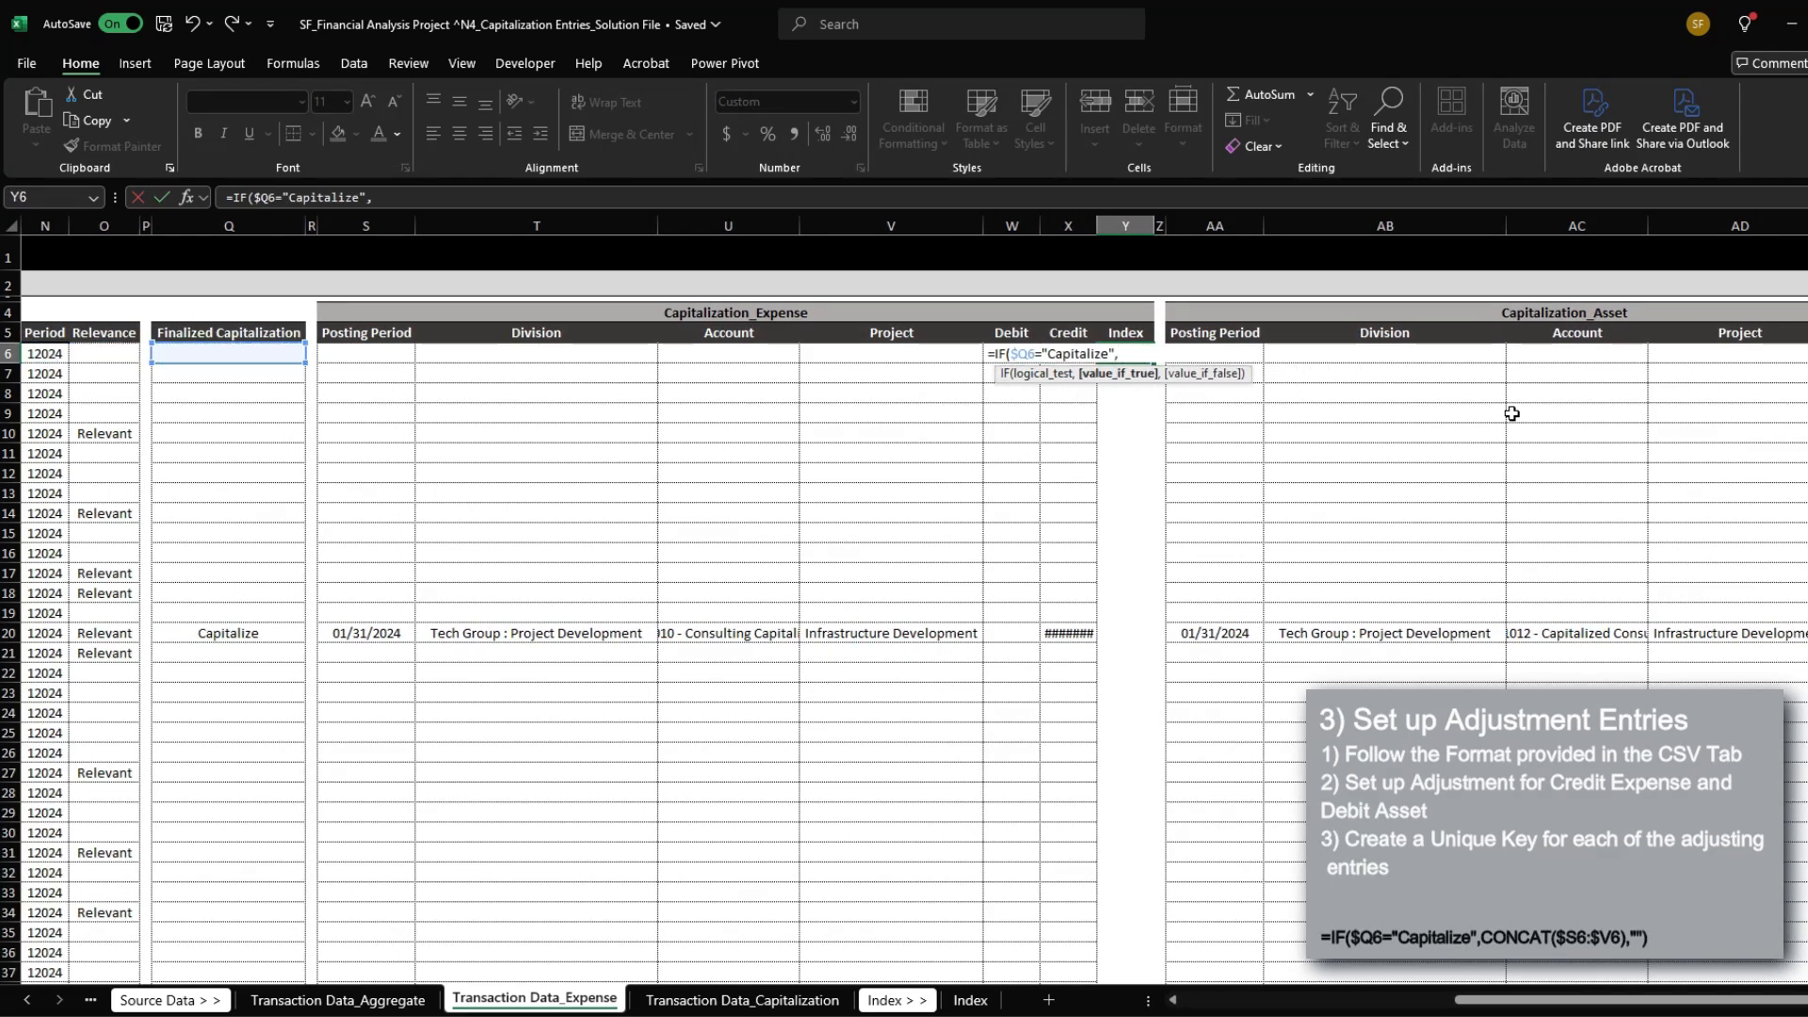
pyautogui.write('CONCAT(')
pyautogui.press('Left')
pyautogui.press('Left')
pyautogui.press('Left')
pyautogui.press('Left')
pyautogui.press('Left')
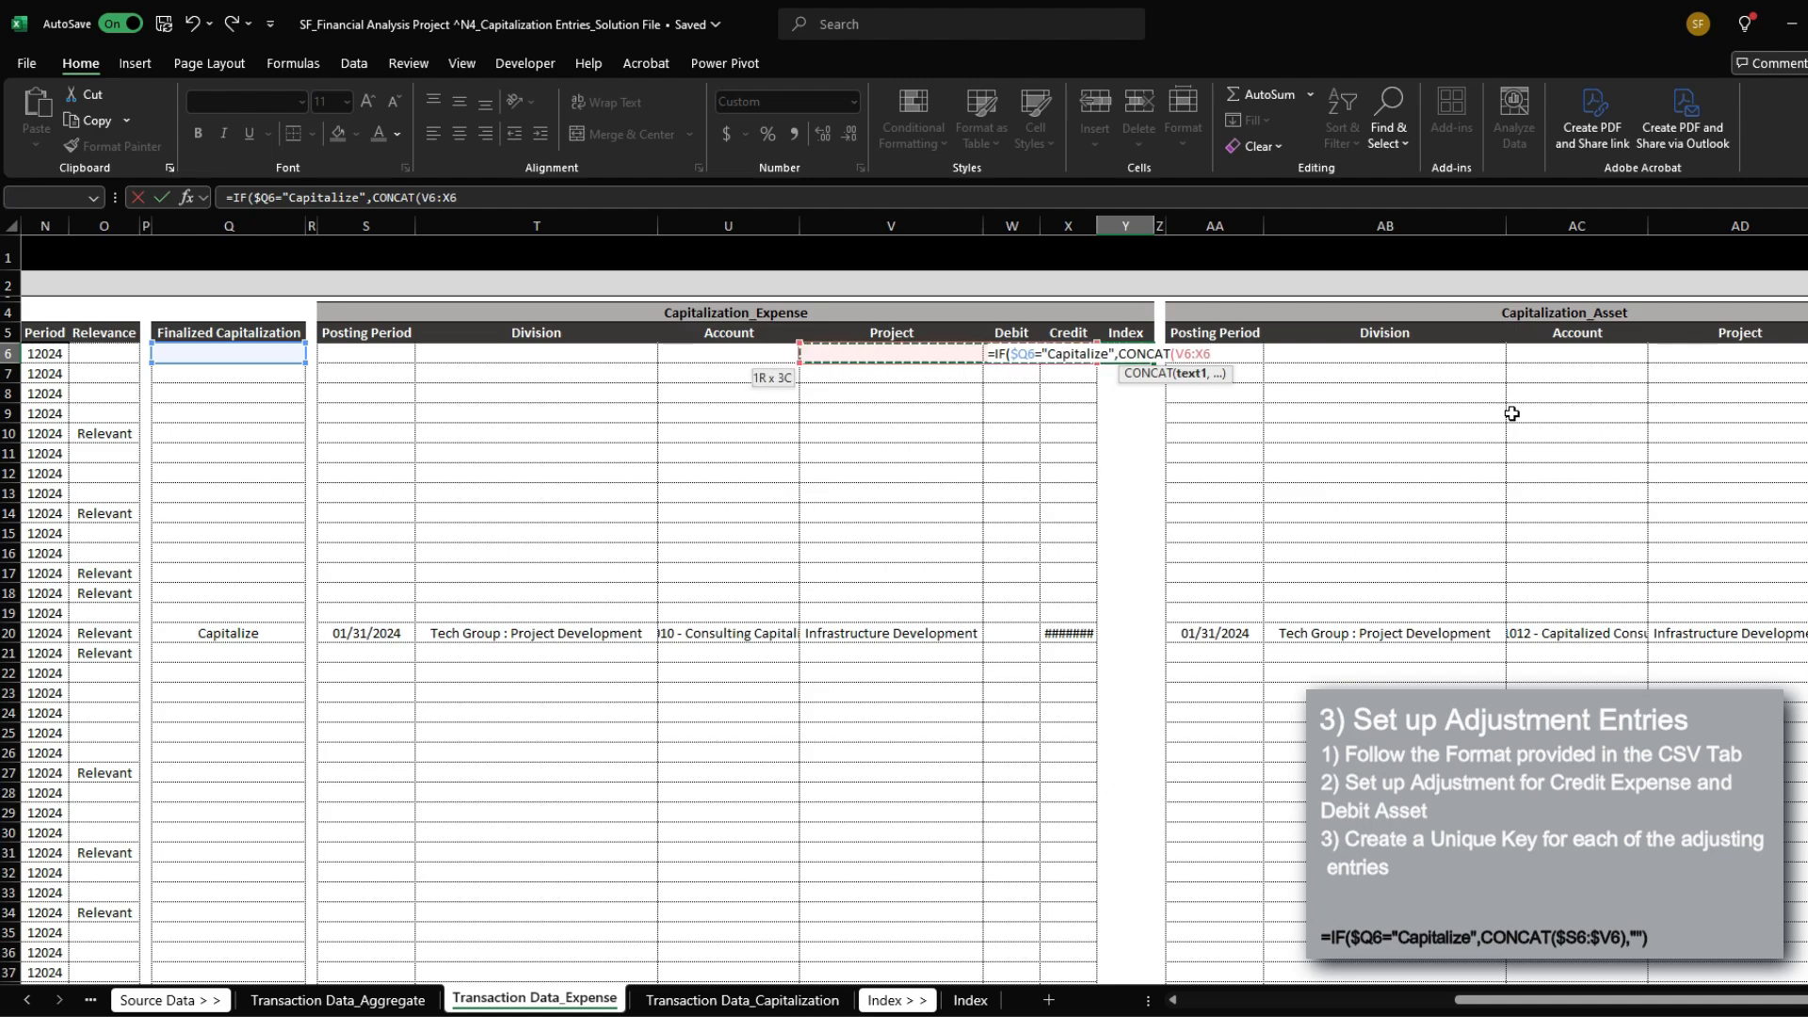
pyautogui.hotkey('shift', 'Right')
pyautogui.hotkey('shift', 'Right')
pyautogui.hotkey('shift', 'Right')
pyautogui.press('F4')
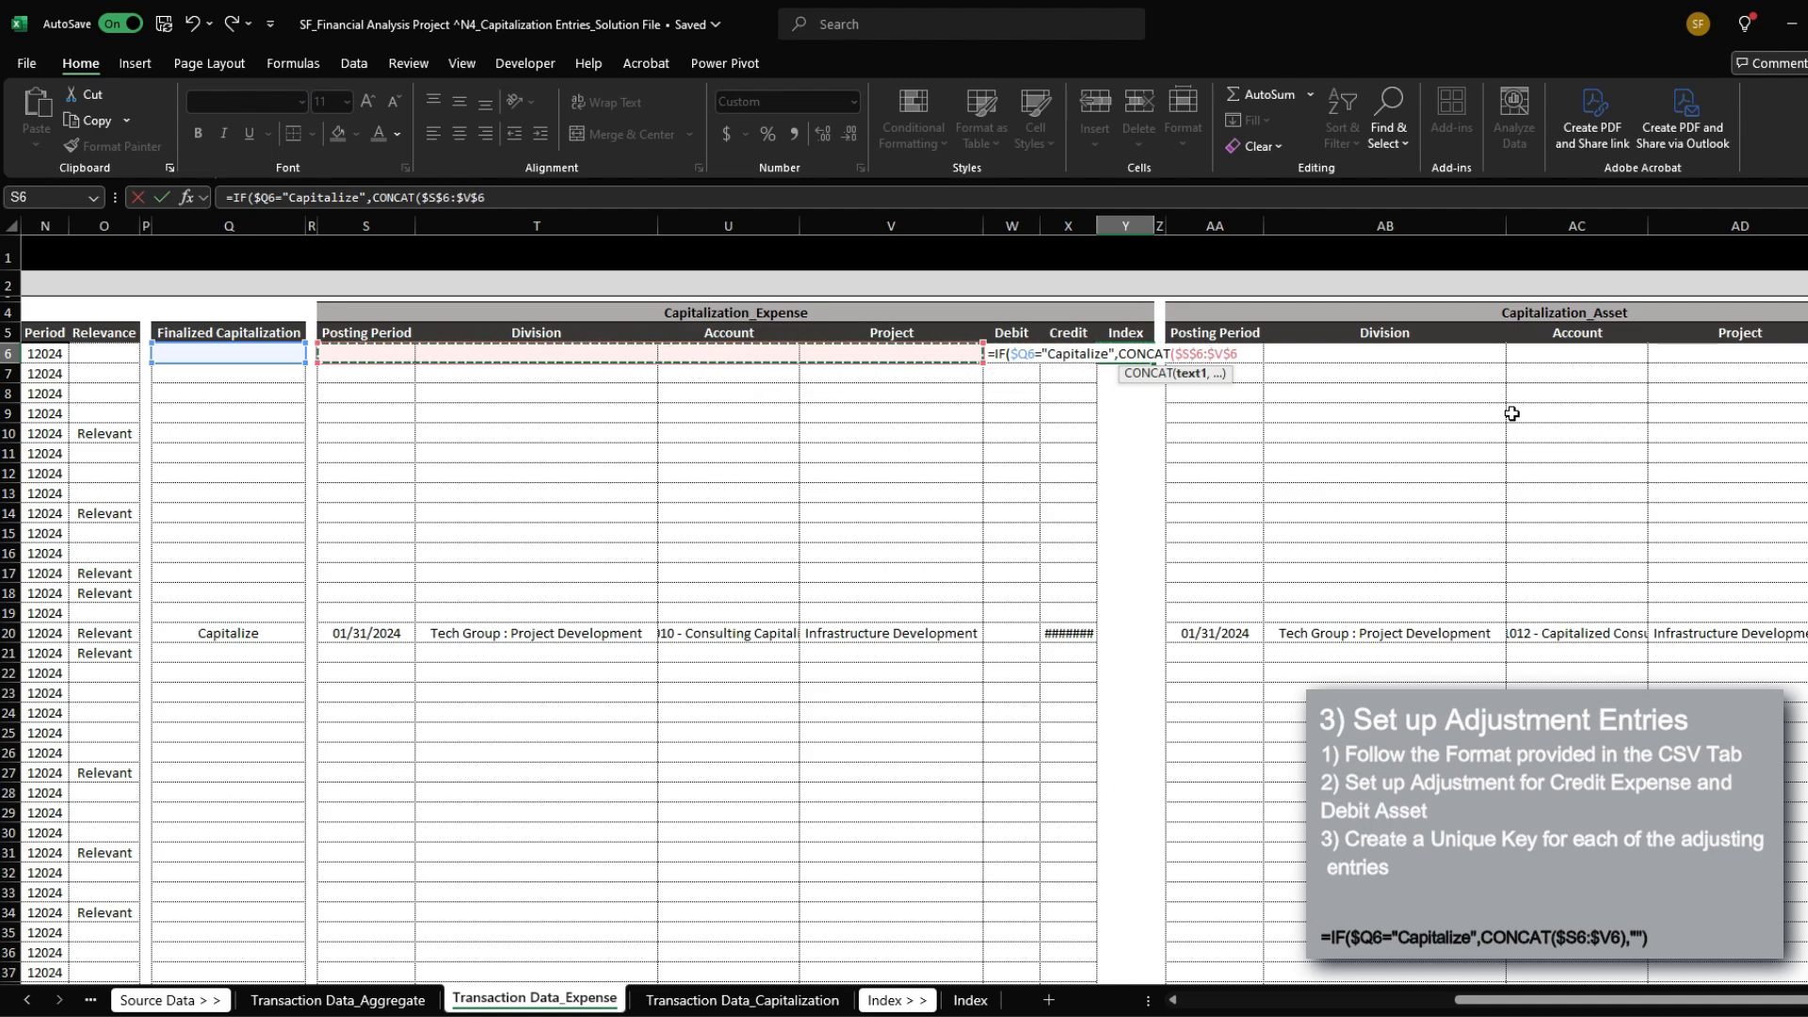
pyautogui.write('),')
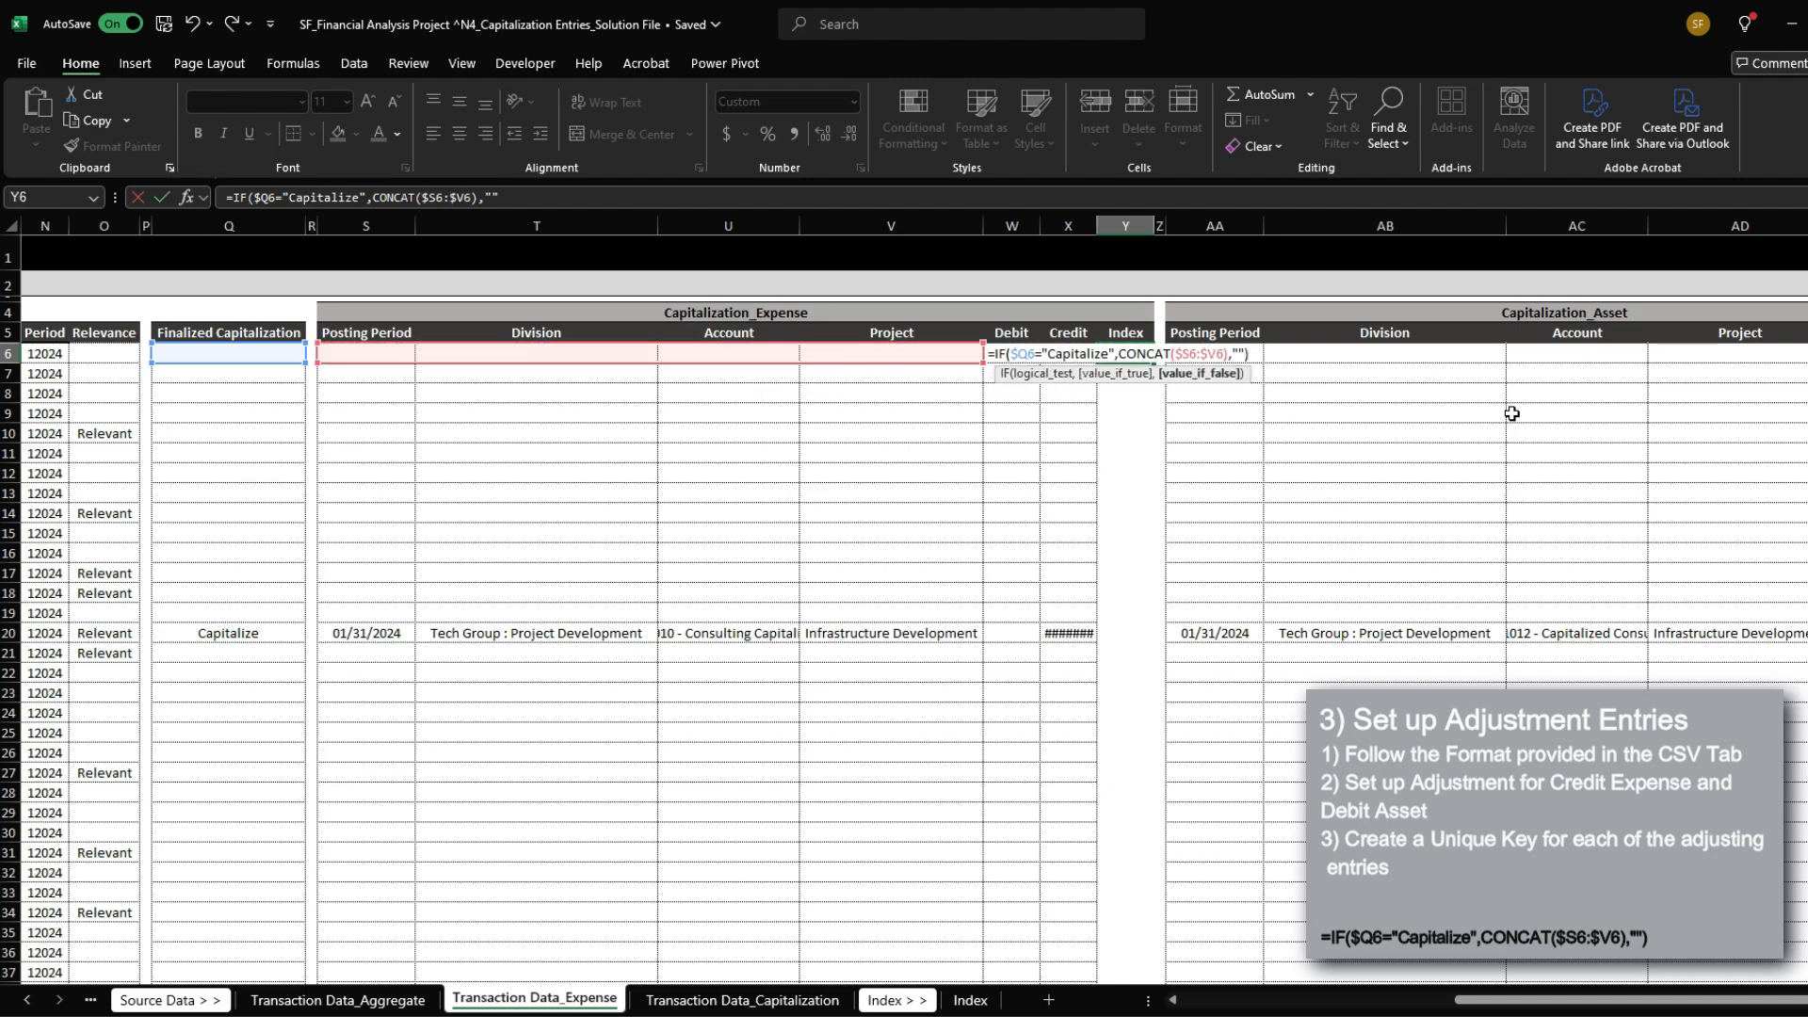
pyautogui.press('Return')
# Step: Copy the index formula from Y6 to AG6, directly after the Capitalization_Asset Credit column
pyautogui.press('Up')
pyautogui.hotkey('ctrl', 'c')
pyautogui.hotkey('ctrl', 'Right')
pyautogui.hotkey('ctrl', 'Right')
pyautogui.press('Right')
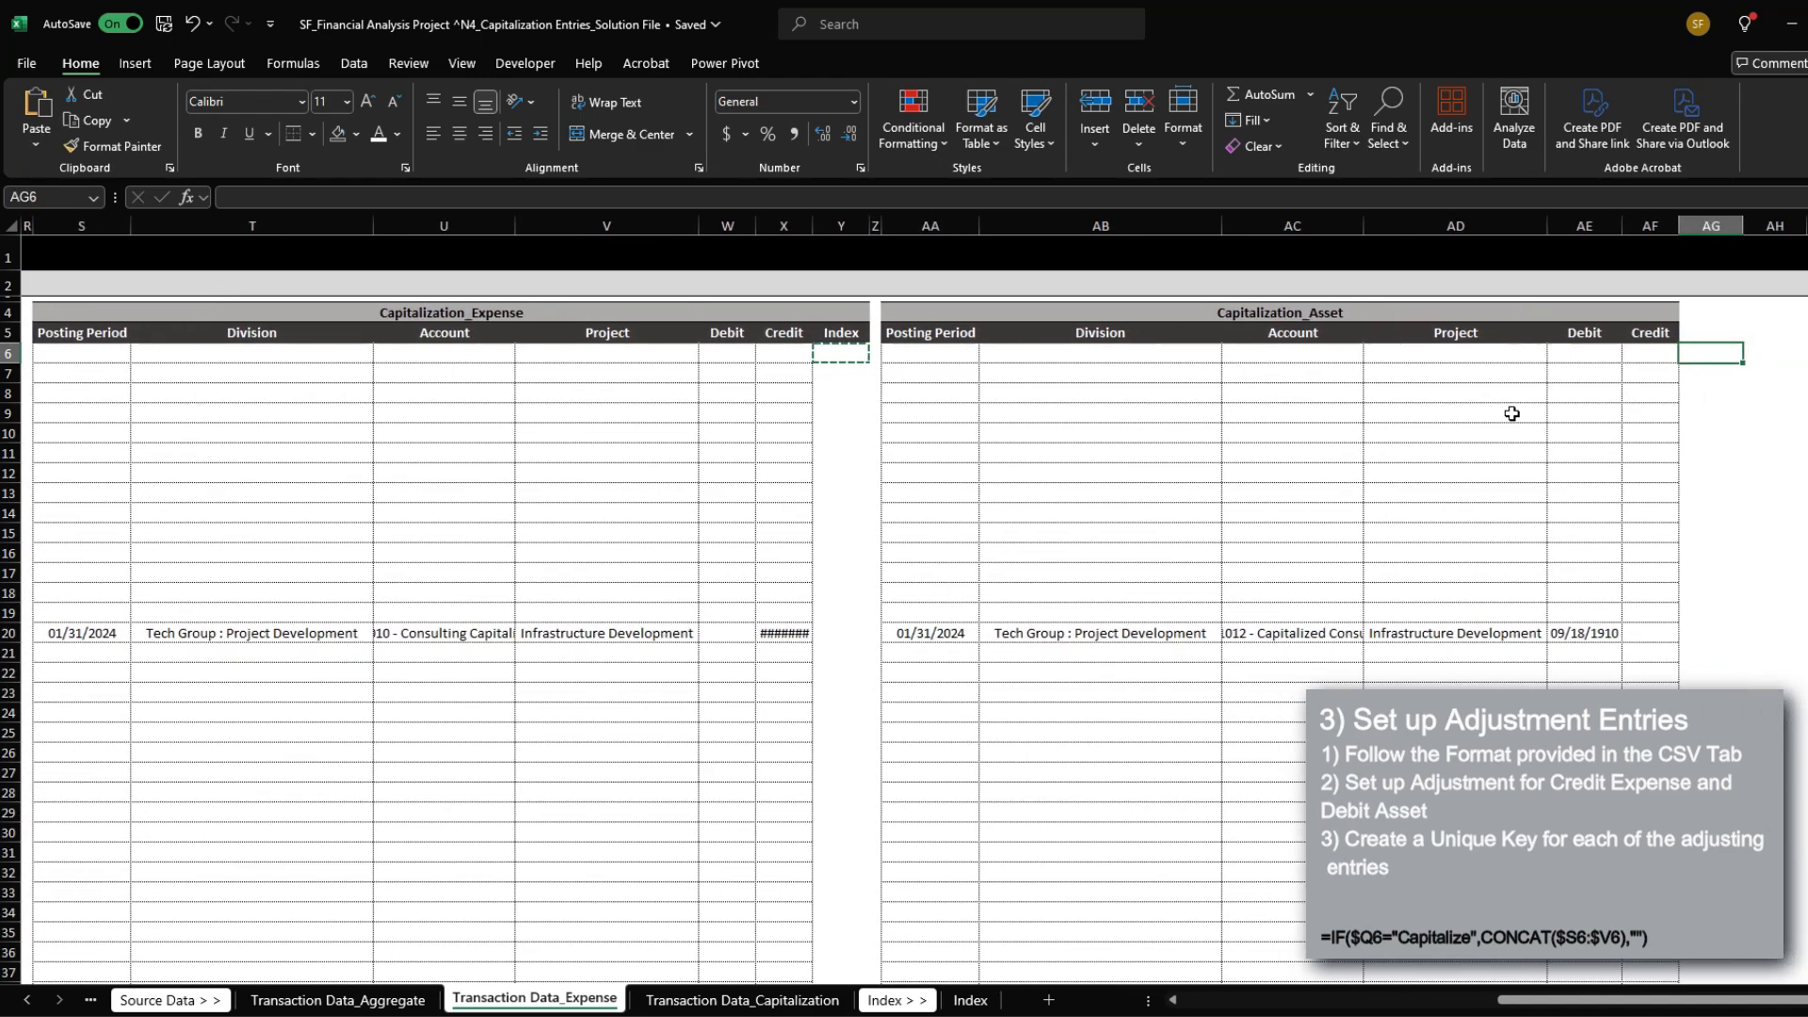
# Step: Extend the Capitalization_Asset heading formatting into AG4 and AG5, and label AG5 Index
pyautogui.press('Up')
pyautogui.press('Left')
pyautogui.hotkey('ctrl', 'c')
pyautogui.press('Right')
pyautogui.write('Index')
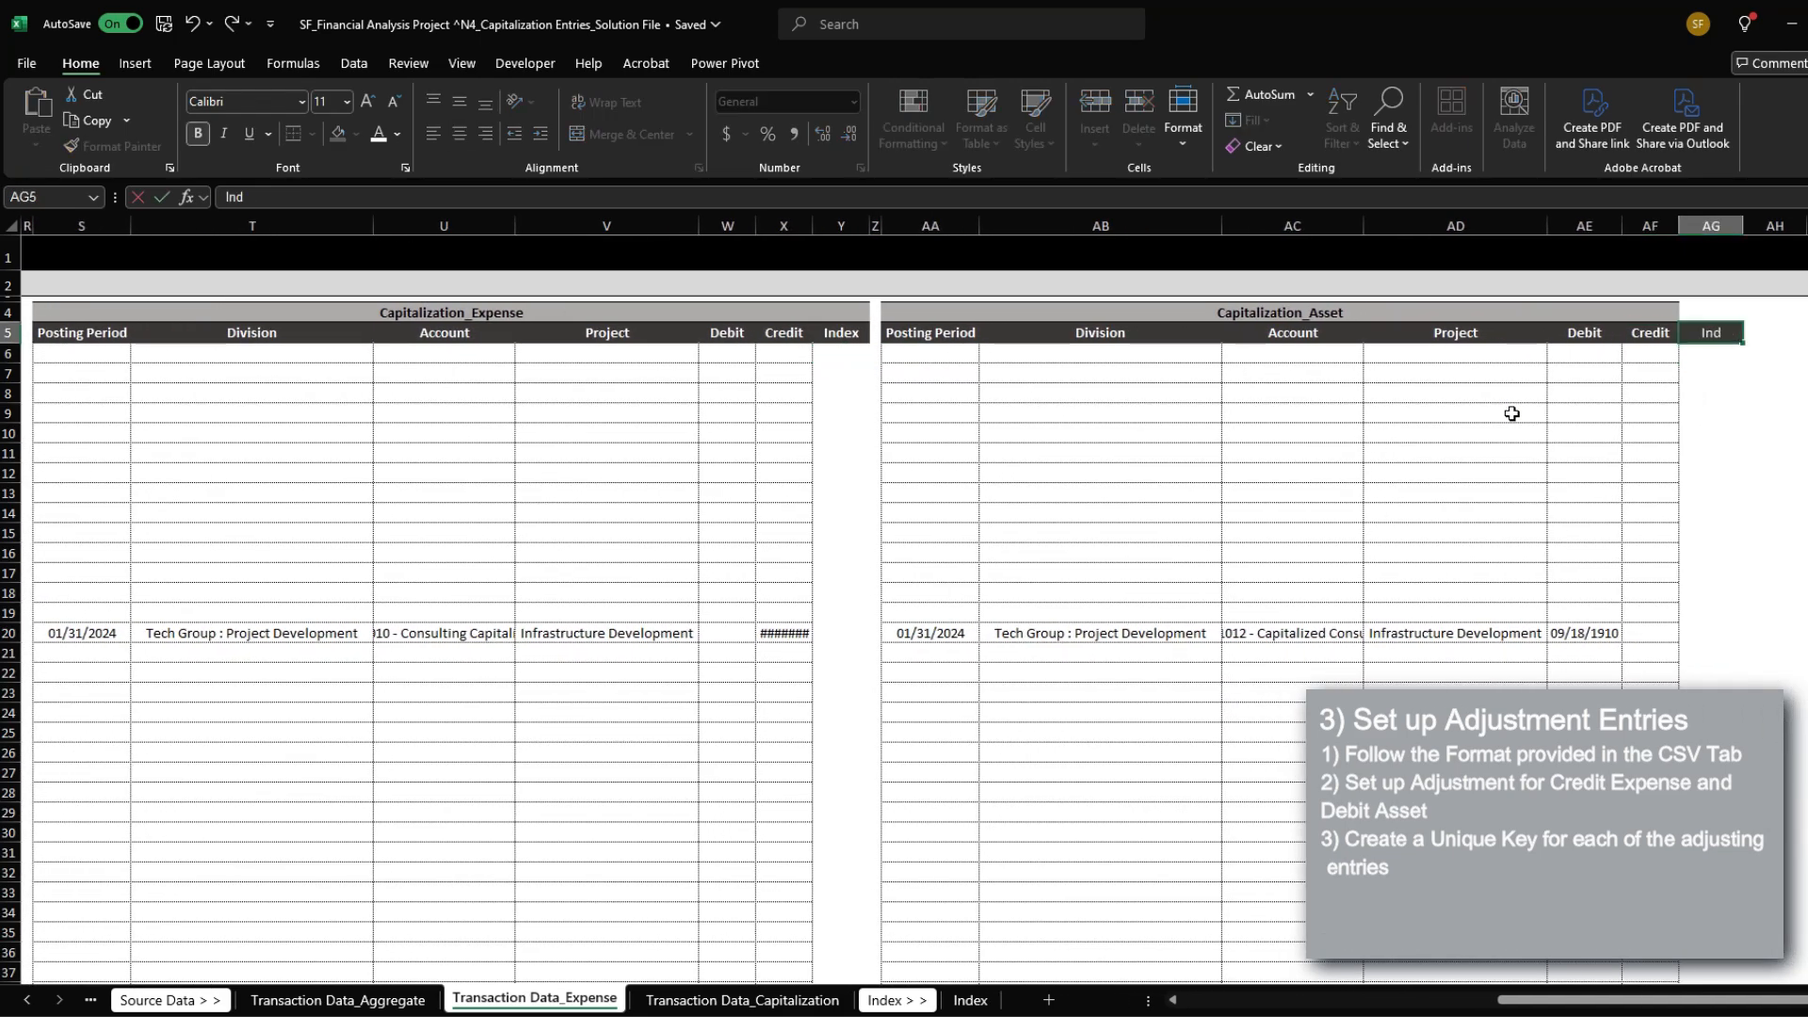
pyautogui.press('Up')
pyautogui.press('Down')
# Step: Change the CONCAT range in AG6 so the formula reads =IF($Q6="Capitalize",CONCAT($AA6:$AD6),"")
pyautogui.press('Down')
pyautogui.press('F2')
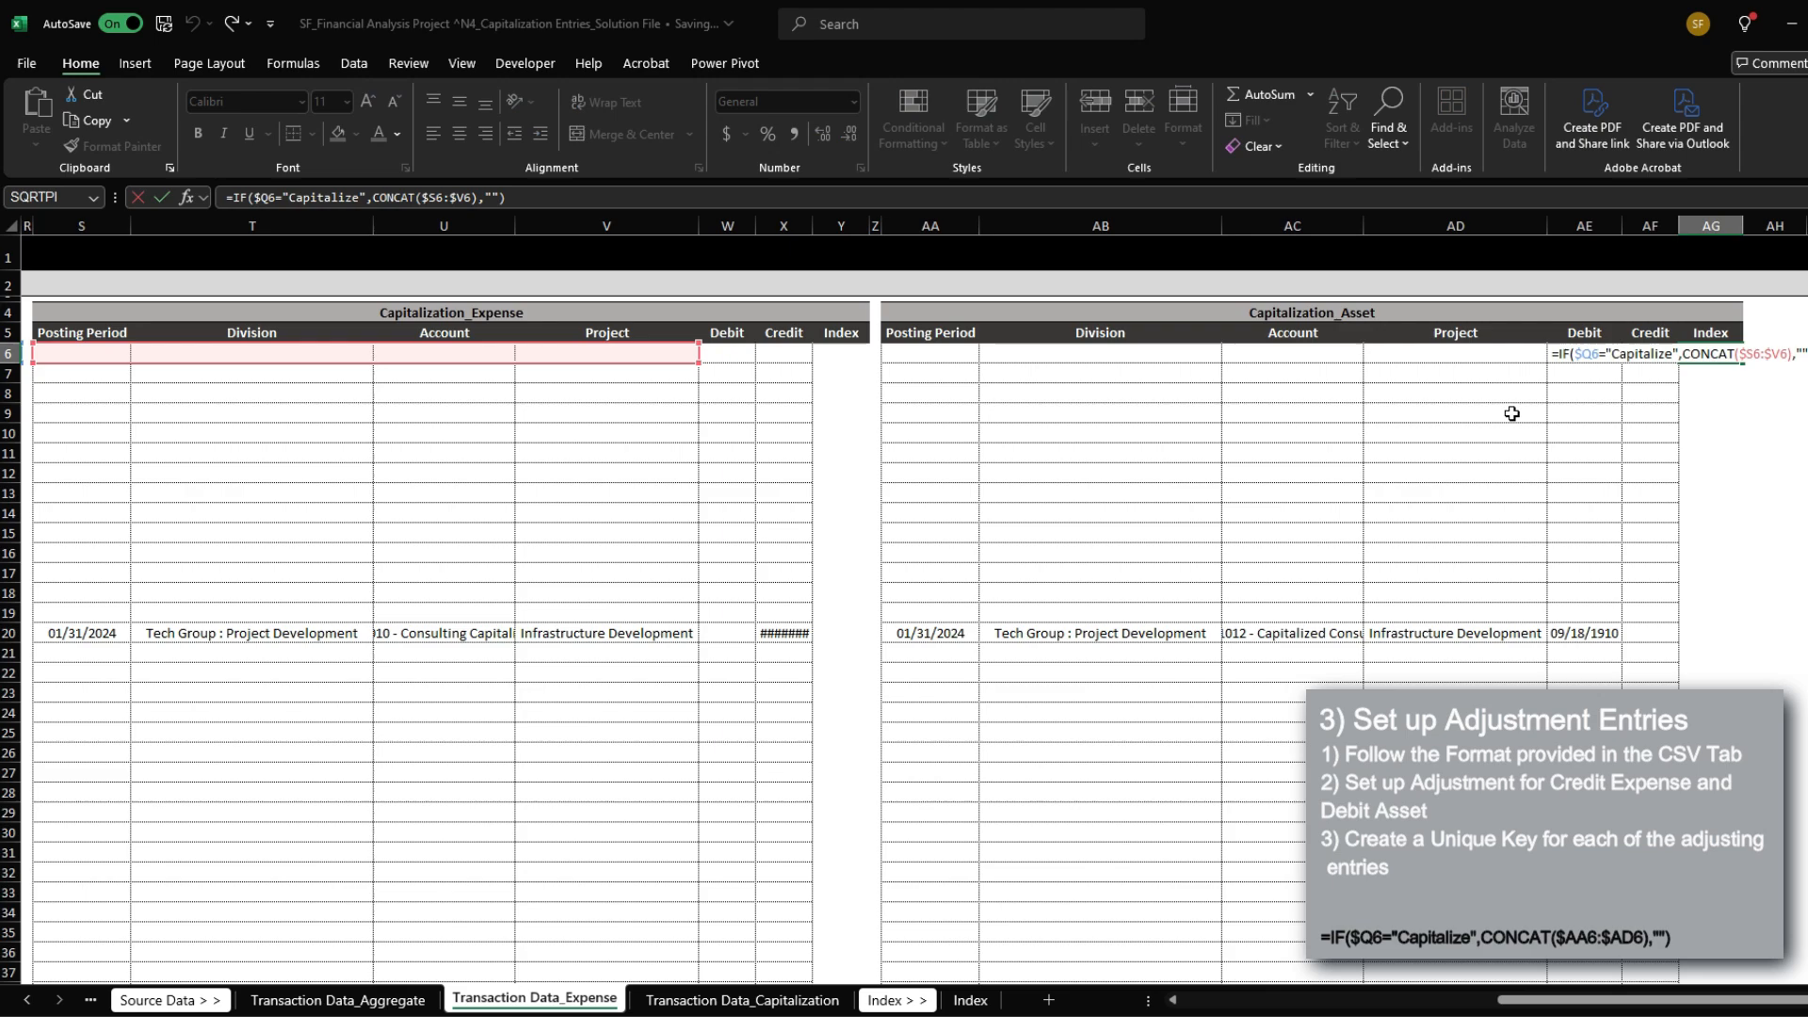
pyautogui.press('Left')
pyautogui.press('Left')
pyautogui.press('Left')
pyautogui.press('Left')
pyautogui.press('Left')
pyautogui.press('BackSpace')
pyautogui.press('BackSpace')
pyautogui.press('BackSpace')
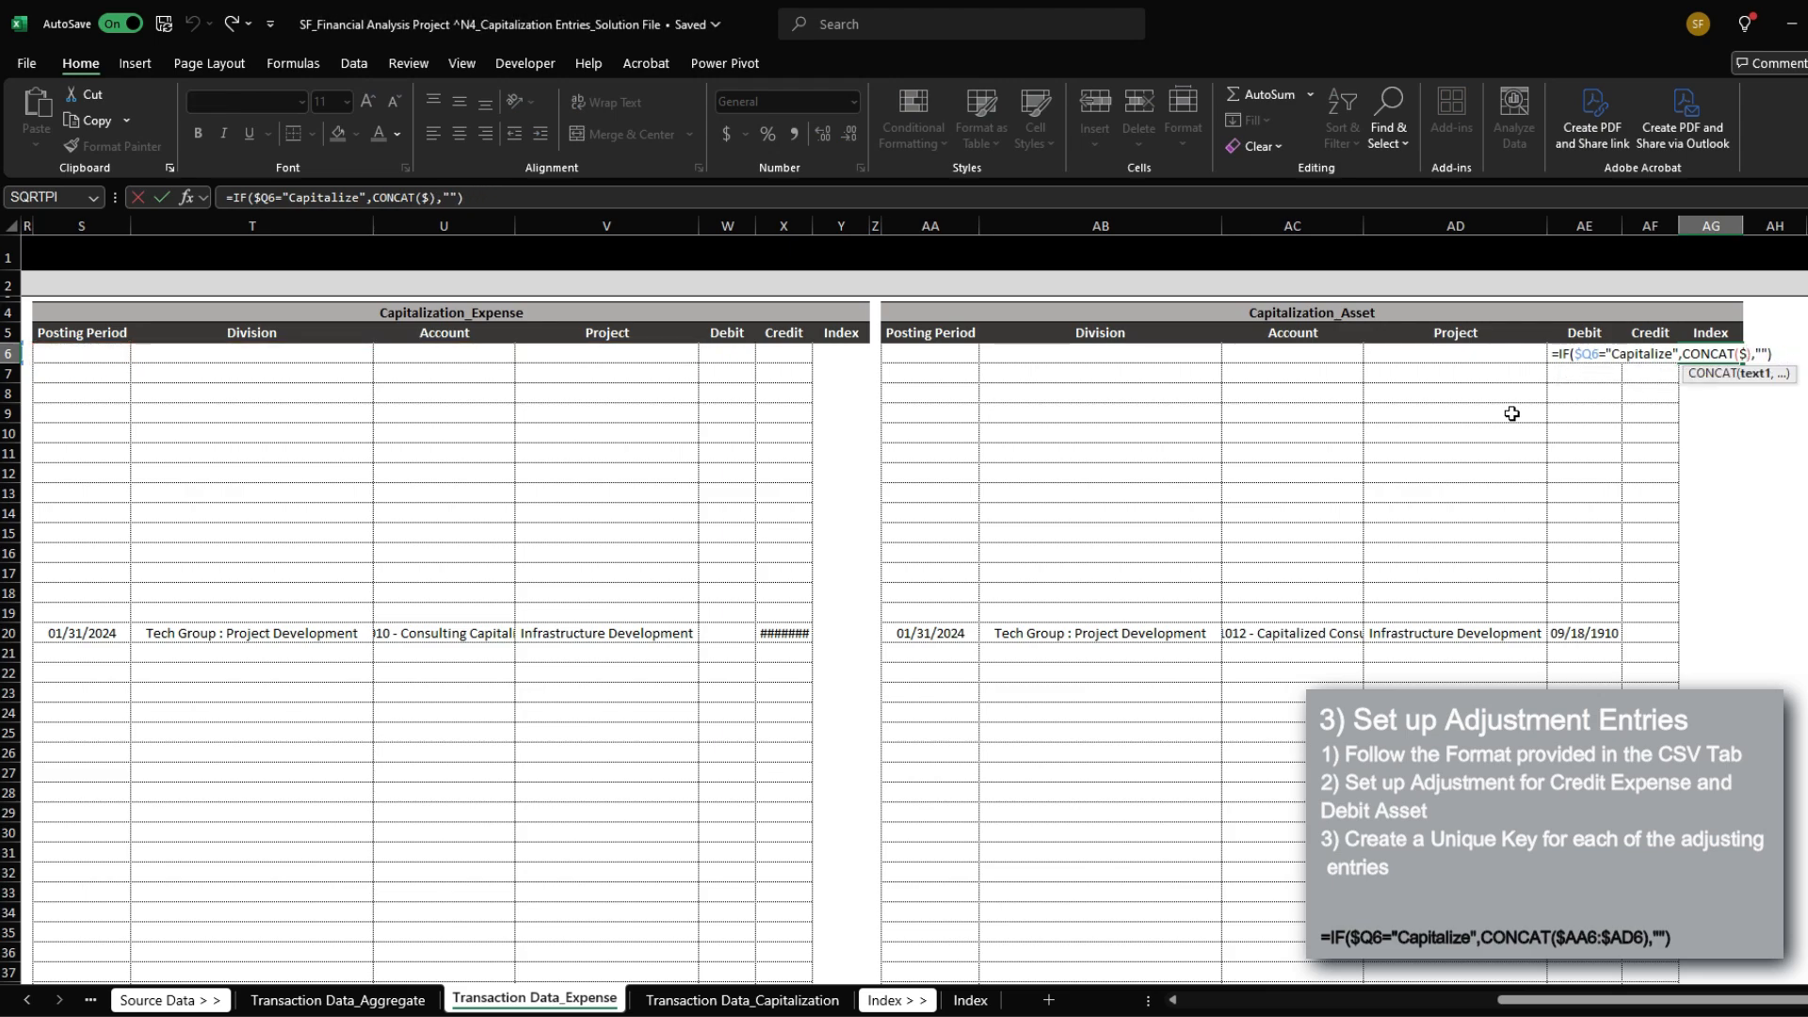
pyautogui.click(952, 350)
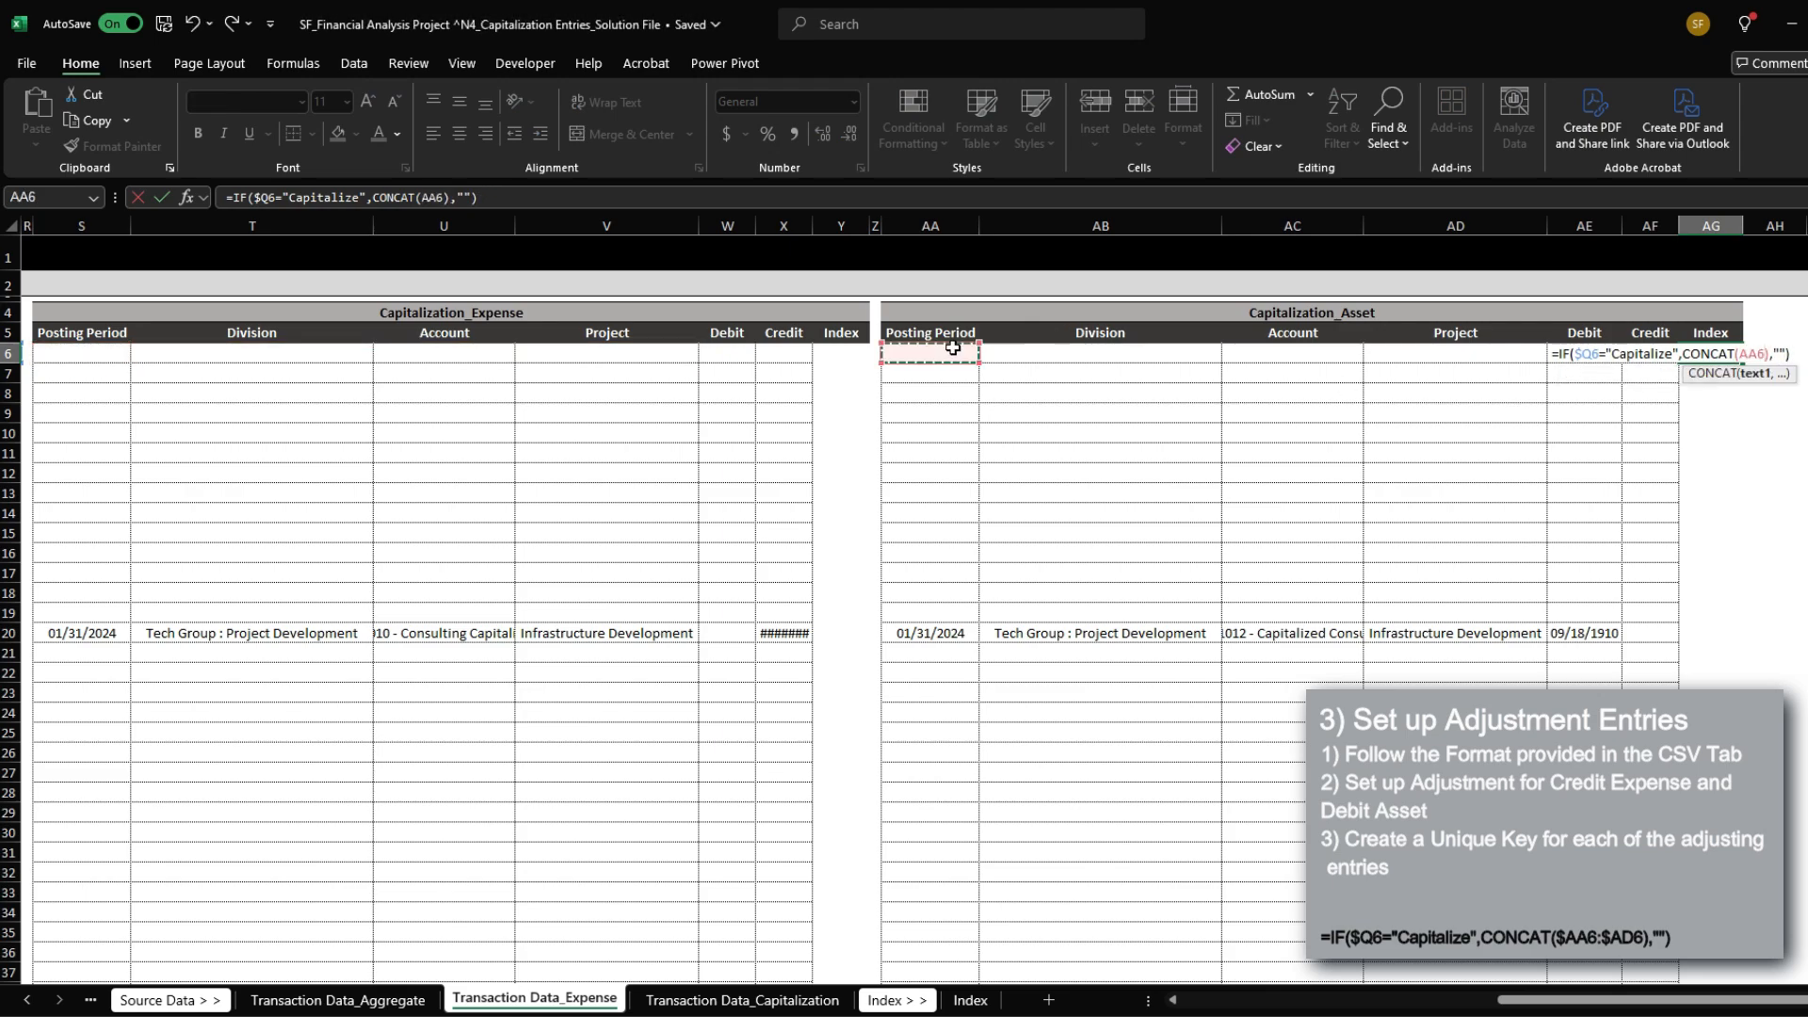
pyautogui.keyDown('shift'); pyautogui.click(1459, 358); pyautogui.keyUp('shift')
pyautogui.press('F4')
pyautogui.press('F4')
pyautogui.press('F4')
pyautogui.press('Return')
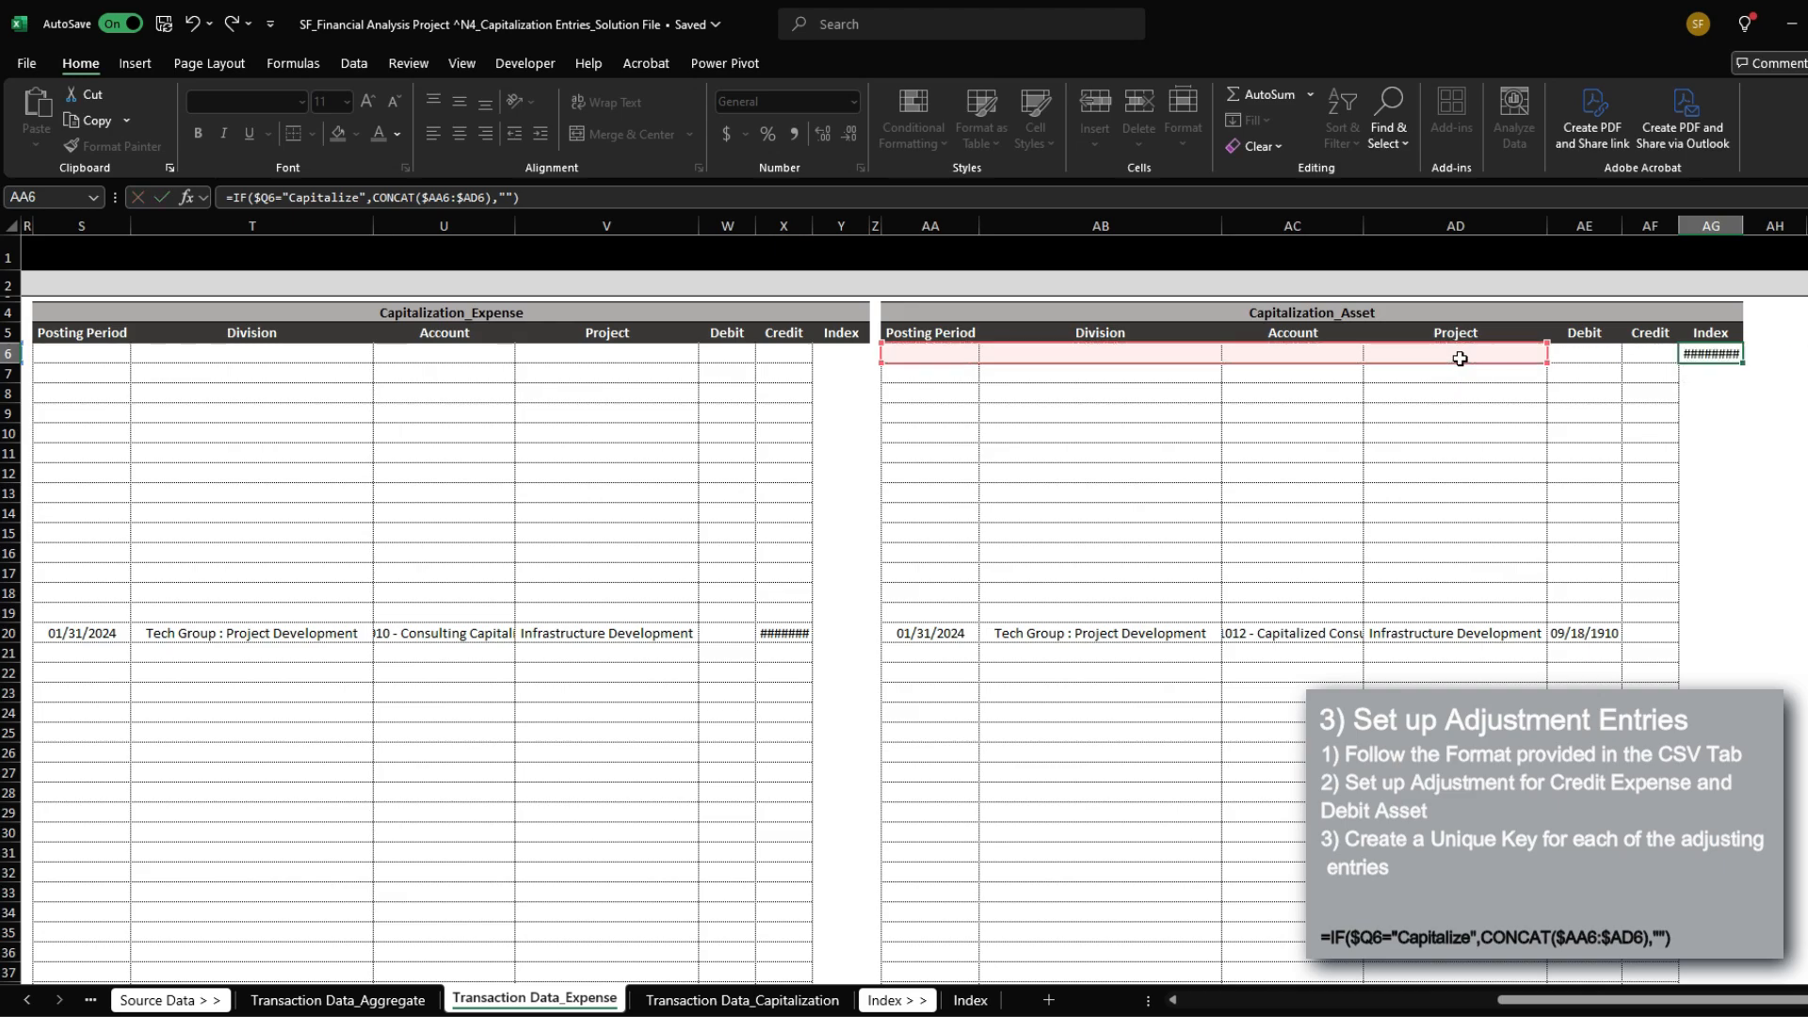
# Step: Copy the AG6 index formula down the Capitalization_Asset Index column through row 2357
pyautogui.press('Left')
pyautogui.hotkey('ctrl', 'Down')
pyautogui.press('Left')
pyautogui.hotkey('ctrl', 'Up')
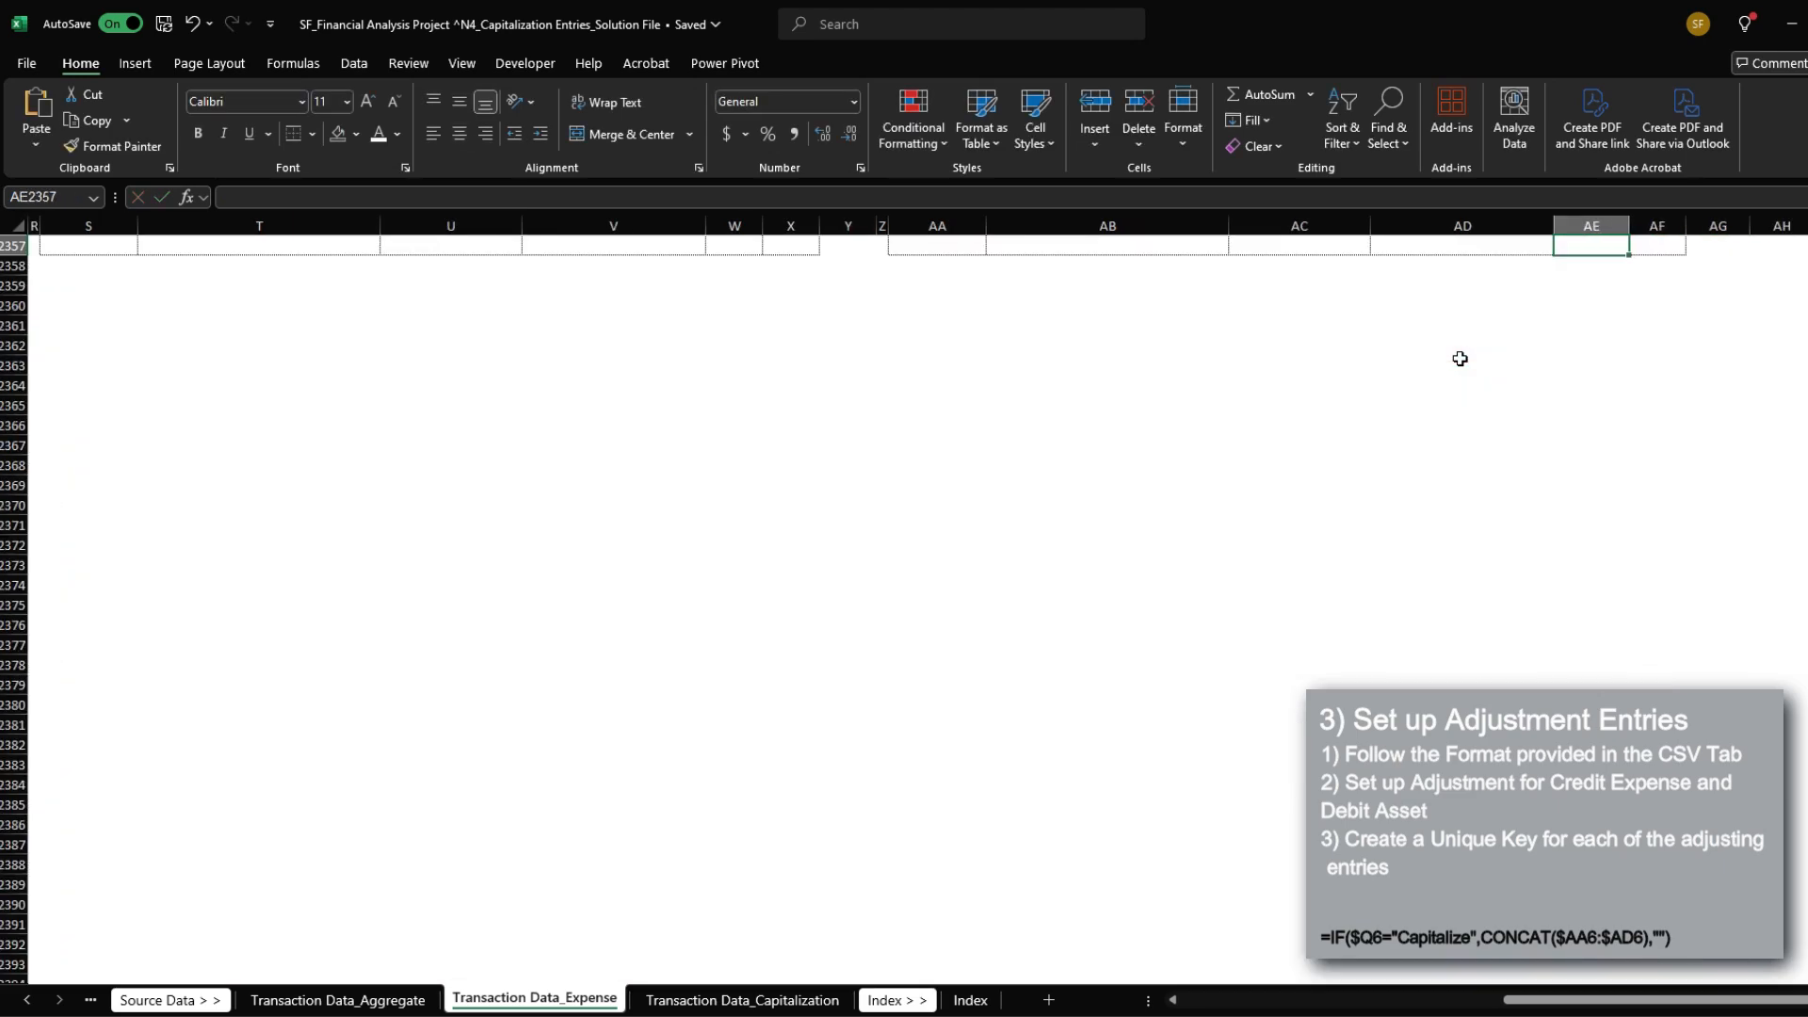
pyautogui.press('Right')
pyautogui.press('Right')
pyautogui.hotkey('ctrl', 'shift', 'Up')
pyautogui.hotkey('ctrl', 'v')
pyautogui.hotkey('ctrl', 'Up')
pyautogui.hotkey('ctrl', 'Up')
pyautogui.press('Down')
pyautogui.press('Down')
pyautogui.press('Down')
pyautogui.press('Down')
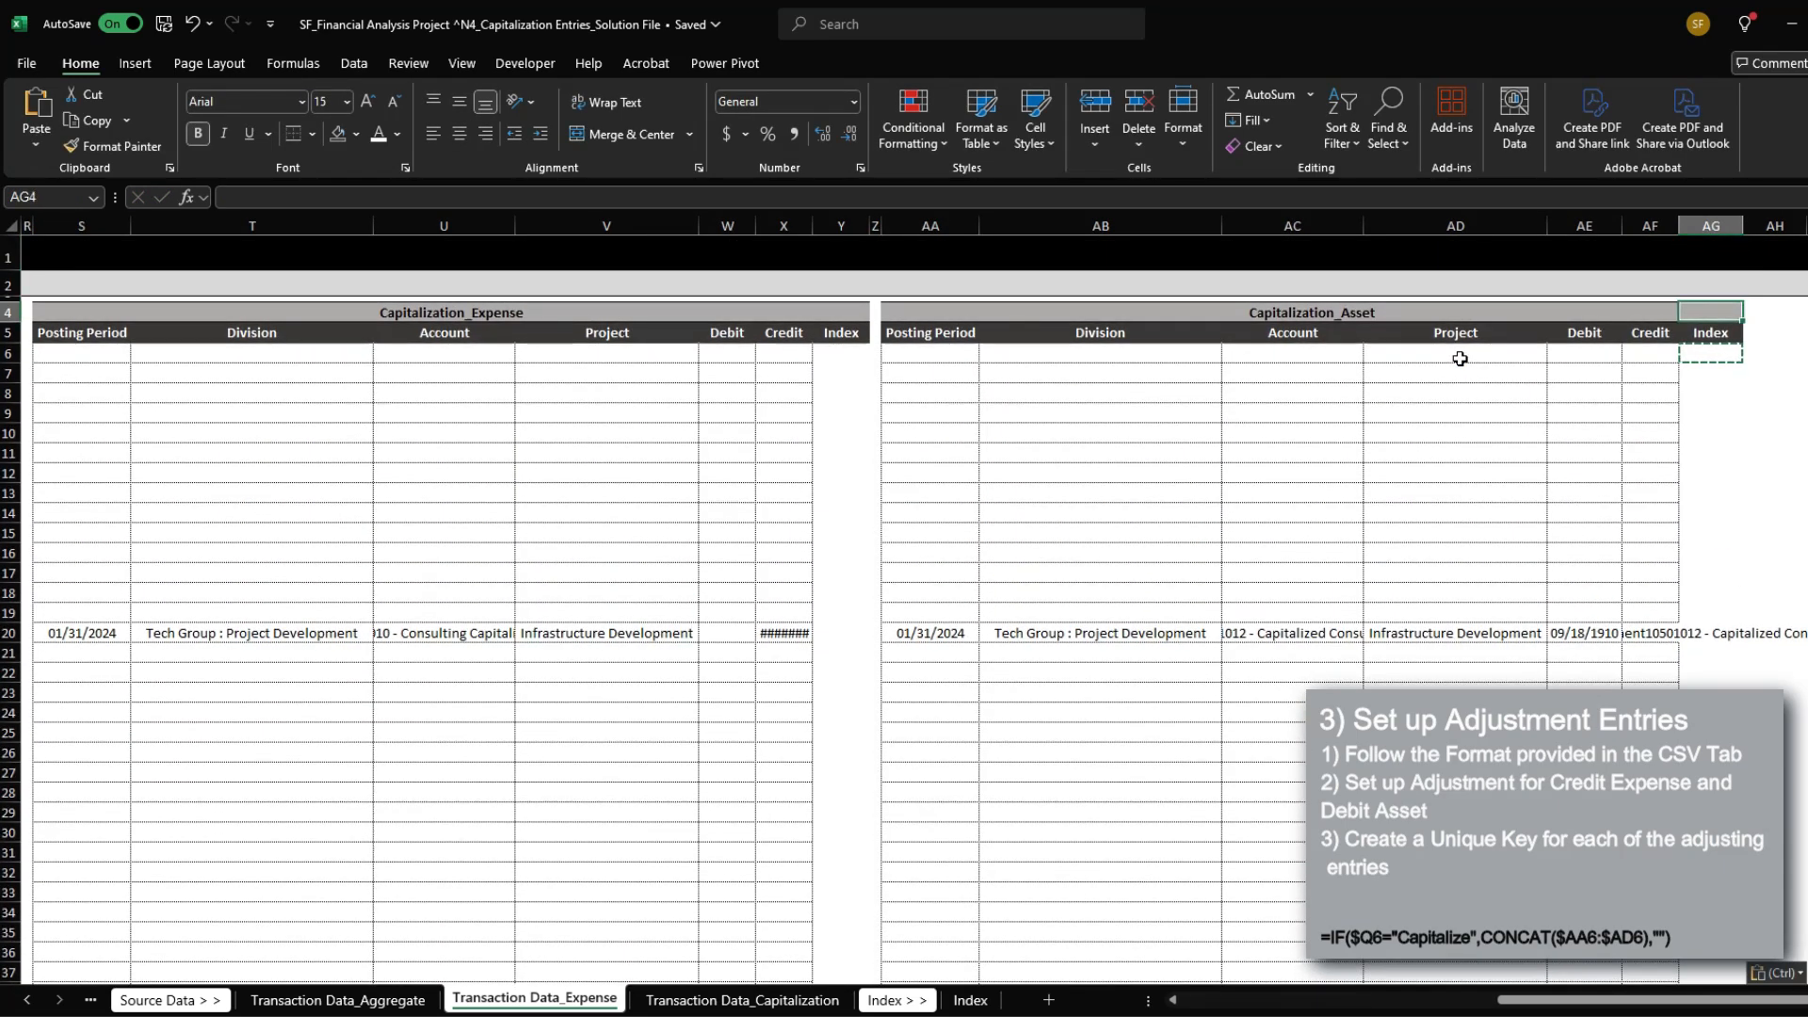
# Step: Copy the Y6 index formula down the Capitalization_Expense Index column through row 2357
pyautogui.press('Left')
pyautogui.press('Left')
pyautogui.press('Left')
pyautogui.press('Left')
pyautogui.press('Left')
pyautogui.press('Left')
pyautogui.press('Left')
pyautogui.press('Left')
pyautogui.press('Left')
pyautogui.press('Left')
pyautogui.press('Right')
pyautogui.press('Right')
pyautogui.press('Down')
pyautogui.press('Escape')
pyautogui.press('Left')
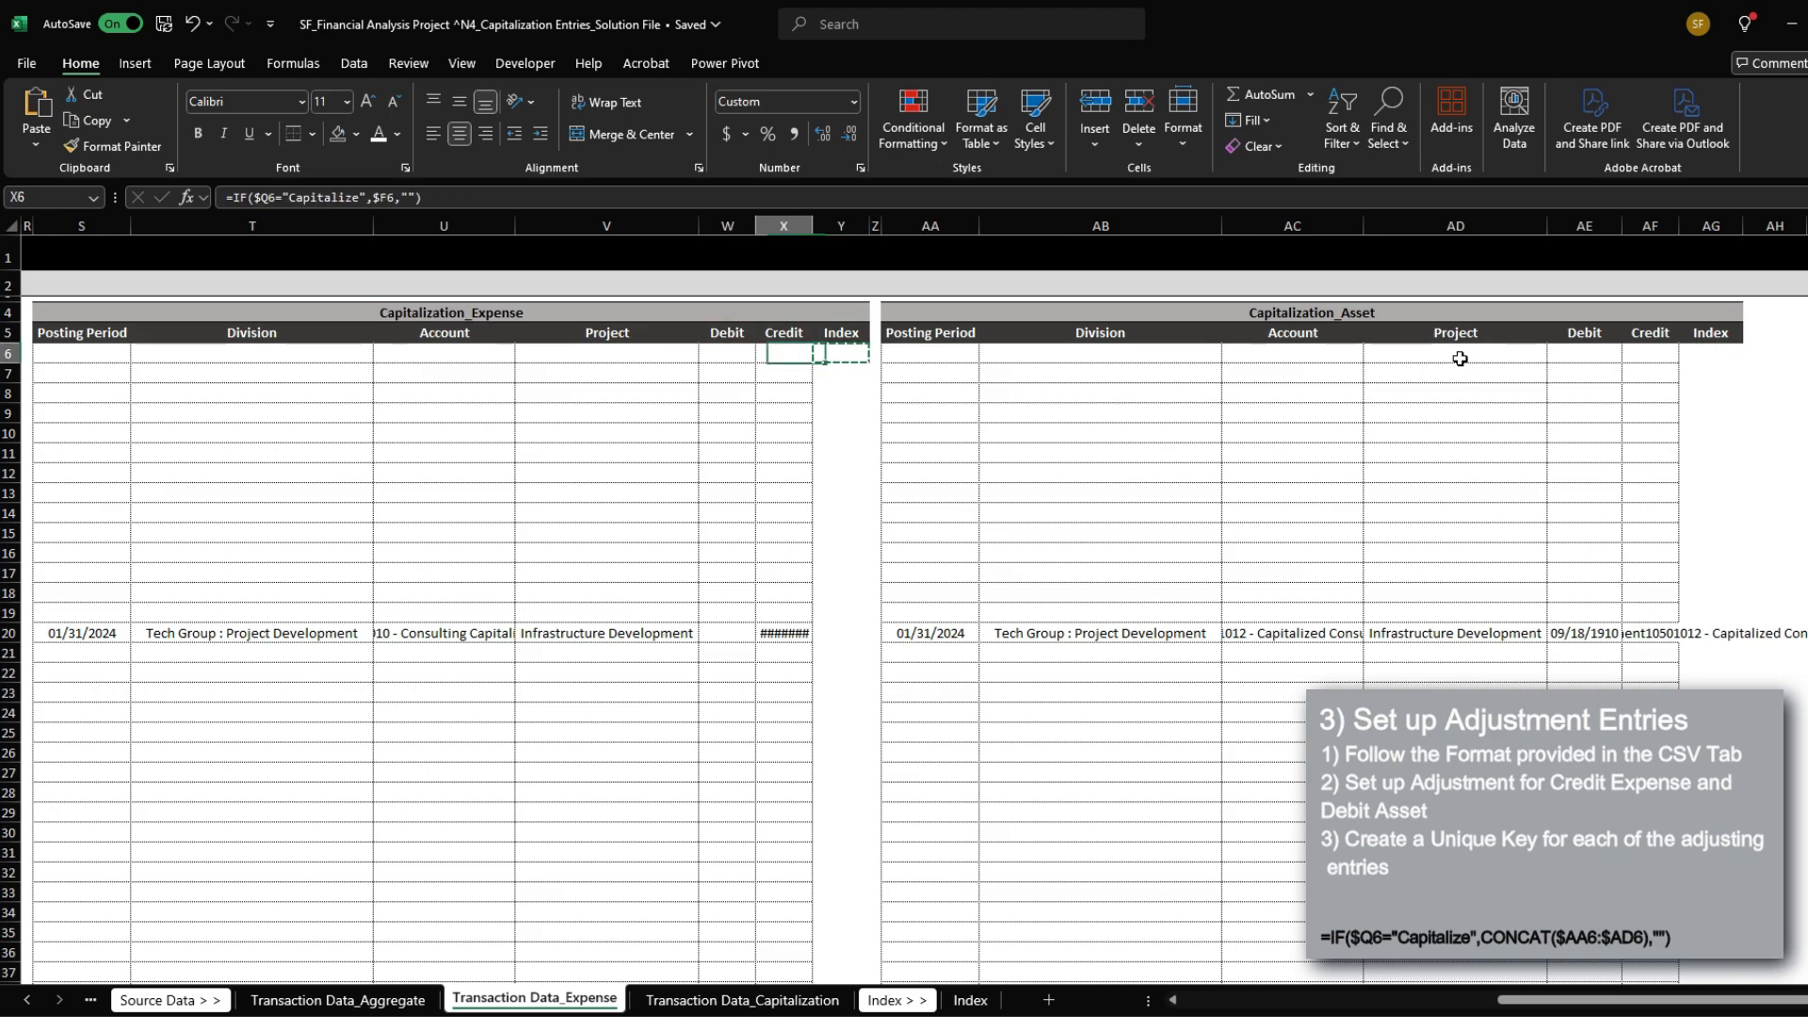
pyautogui.press('Left')
pyautogui.hotkey('ctrl', 'Down')
pyautogui.press('Left')
pyautogui.hotkey('ctrl', 'Up')
pyautogui.press('Right')
pyautogui.press('Right')
pyautogui.hotkey('ctrl', 'Up')
pyautogui.hotkey('ctrl', 'Up')
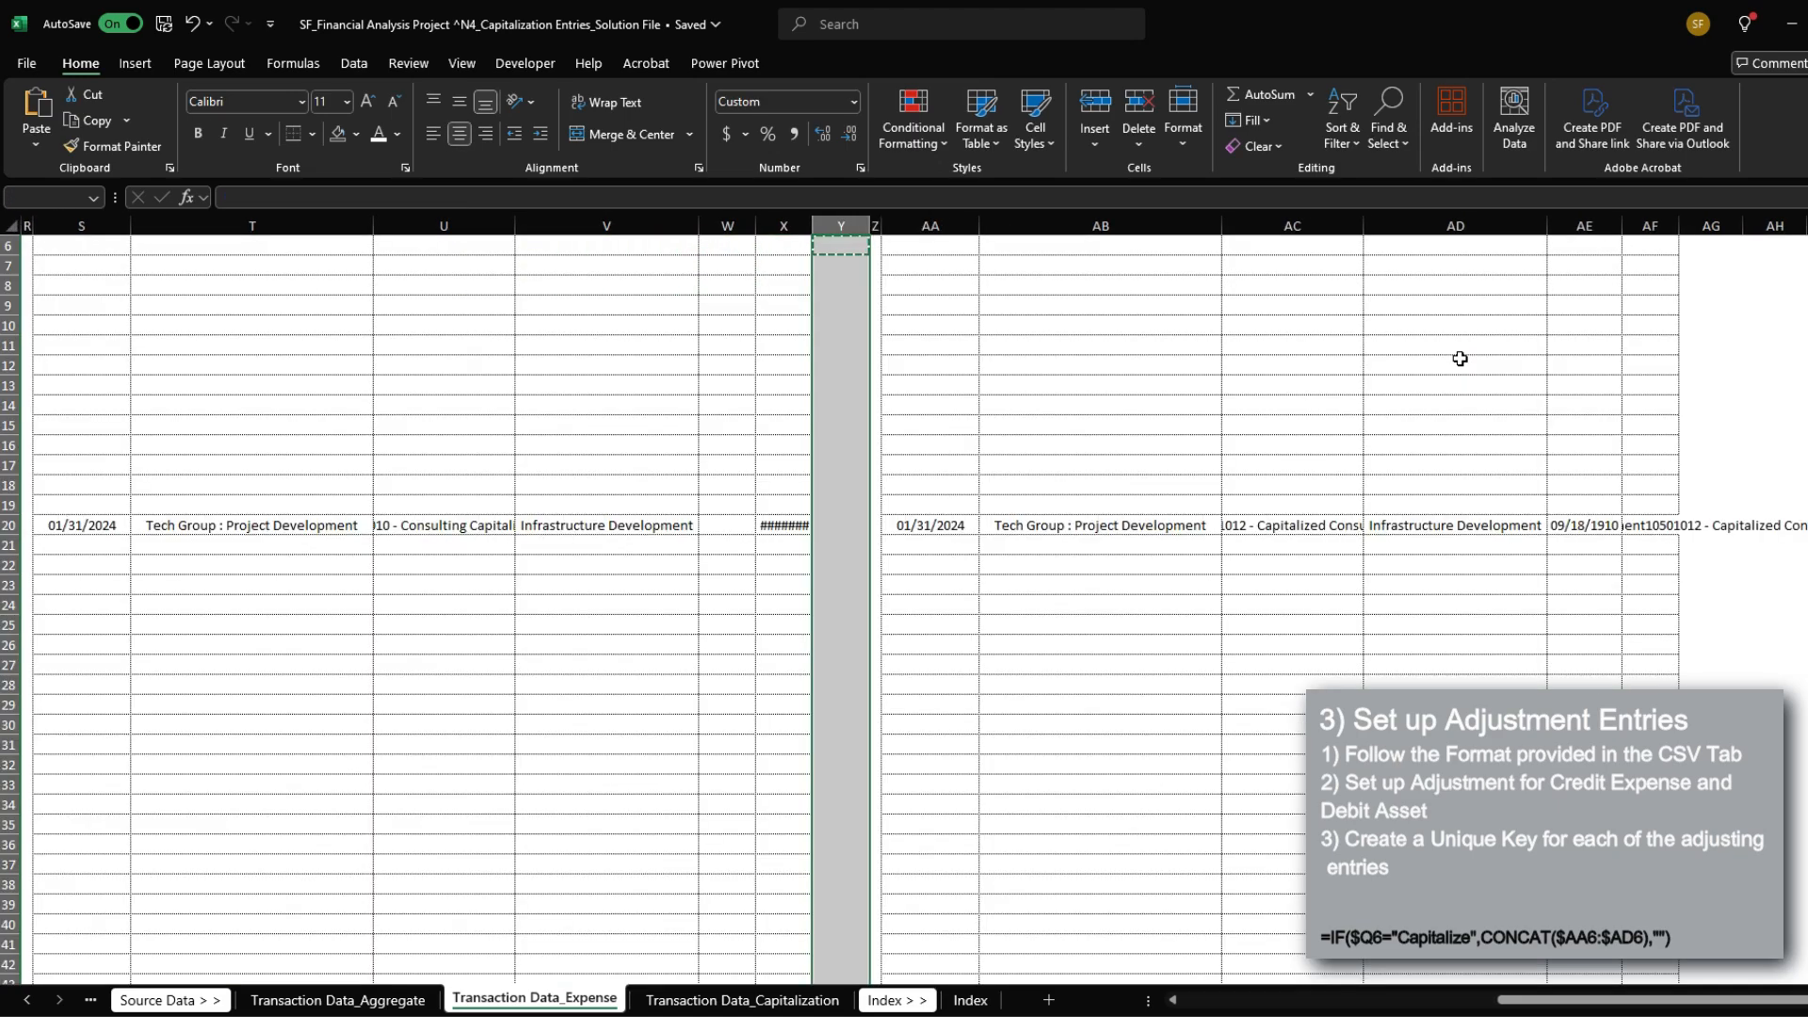
pyautogui.press('Left')
pyautogui.press('Left')
pyautogui.press('Left')
pyautogui.press('Left')
pyautogui.press('Left')
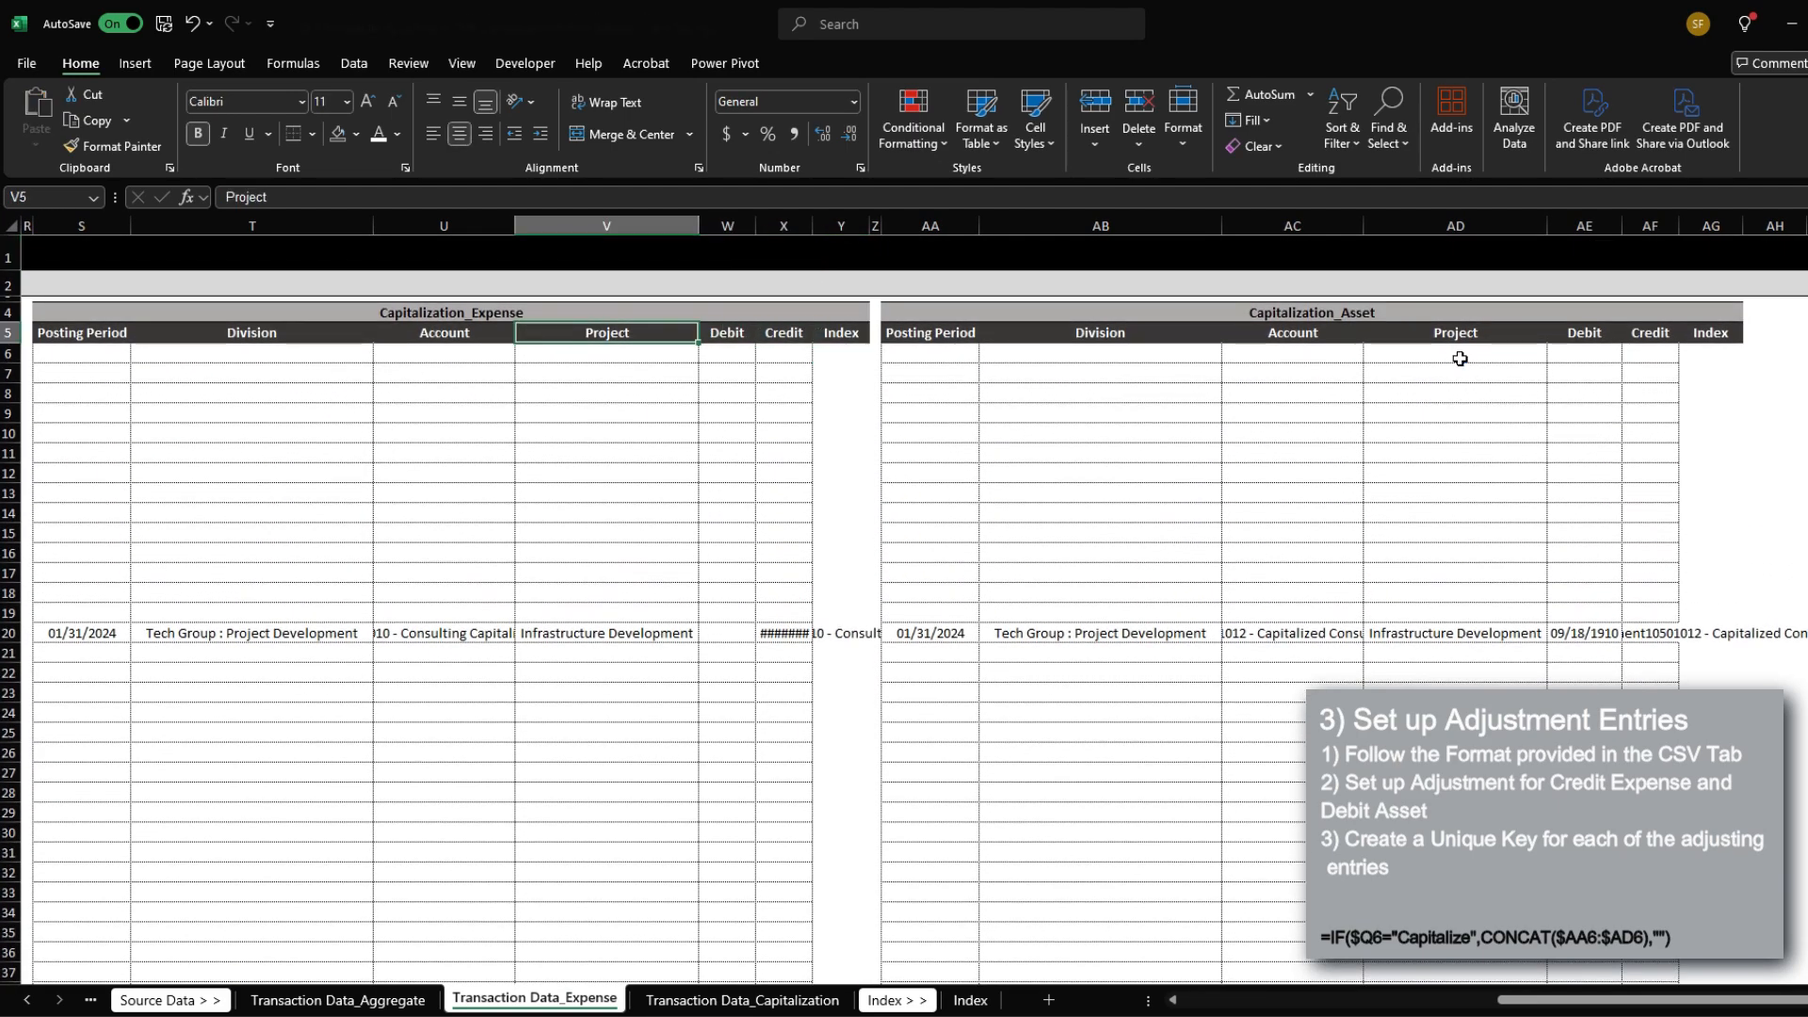
pyautogui.press('Right')
pyautogui.press('Right')
pyautogui.press('Right')
pyautogui.press('Right')
pyautogui.press('Right')
pyautogui.press('Right')
pyautogui.press('Right')
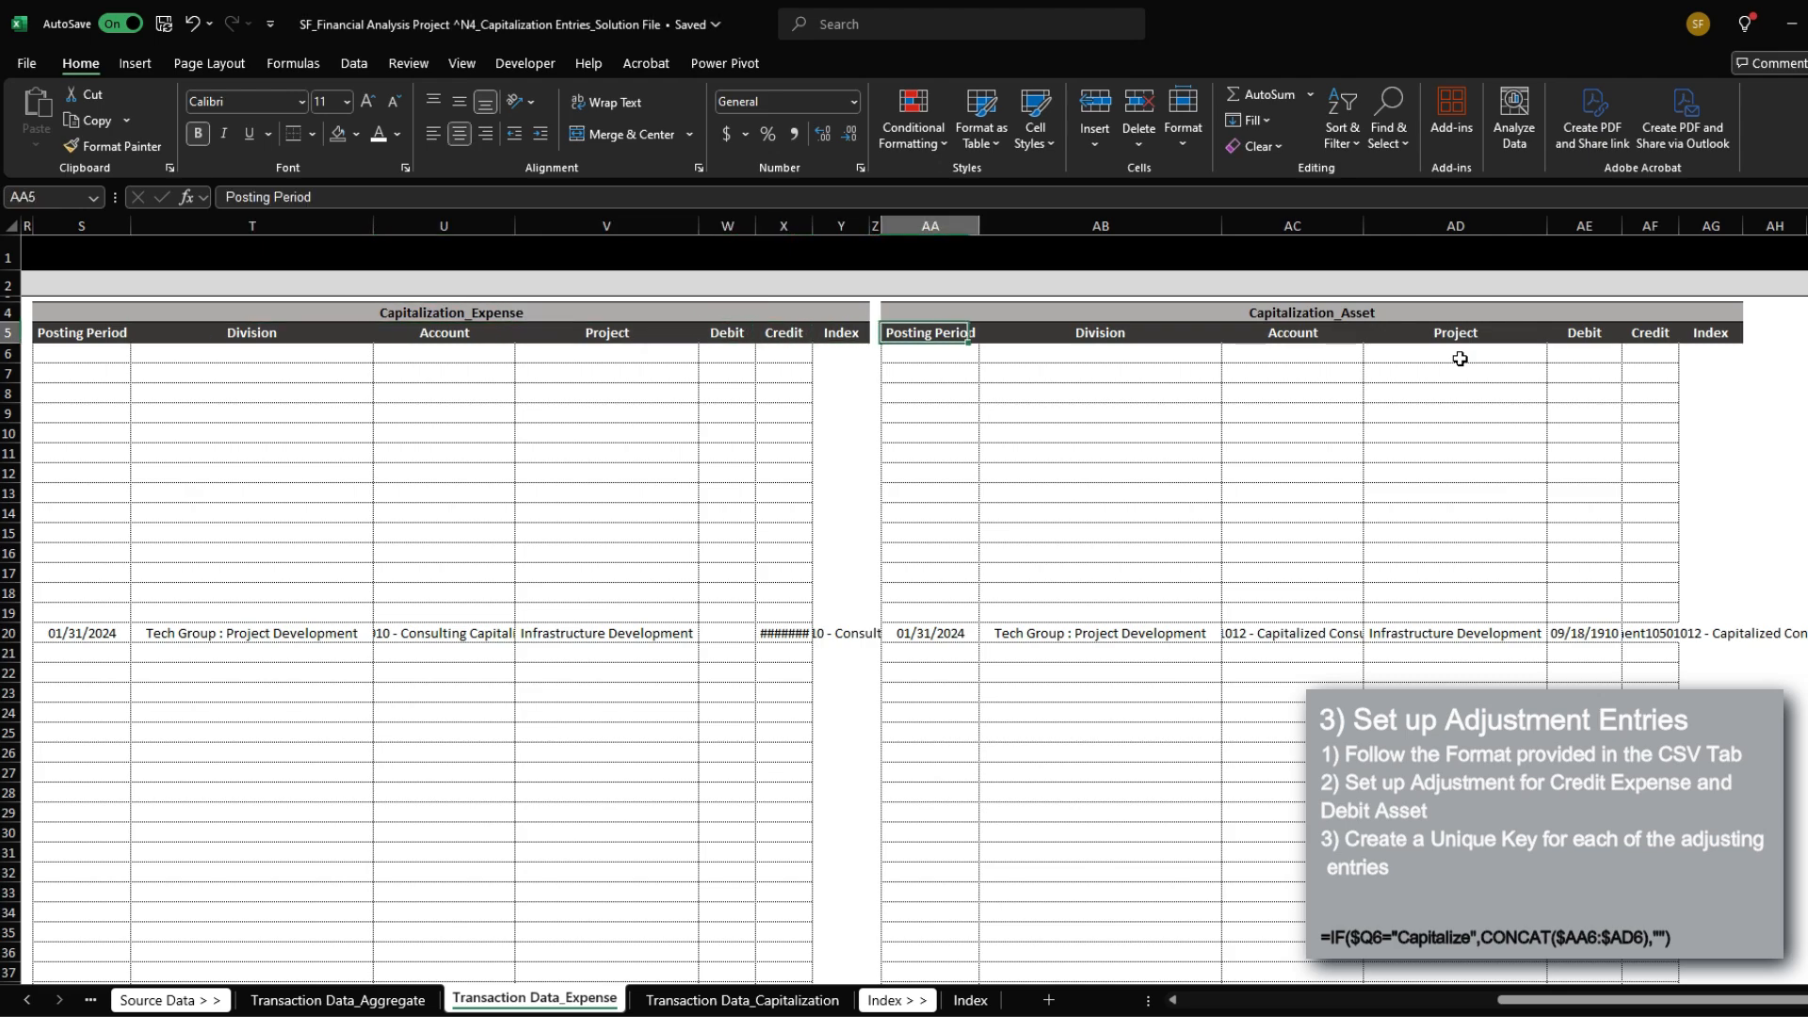
pyautogui.press('Right')
pyautogui.hotkey('ctrl', 'Right')
# Step: On the CSV_Capitalization sheet, insert a header cell before Posting Period at B4 and label it Unique Index
pyautogui.hotkey('ctrl', 'pageup')
pyautogui.hotkey('ctrl', 'pageup')
pyautogui.hotkey('ctrl', 'pageup')
pyautogui.press('Left')
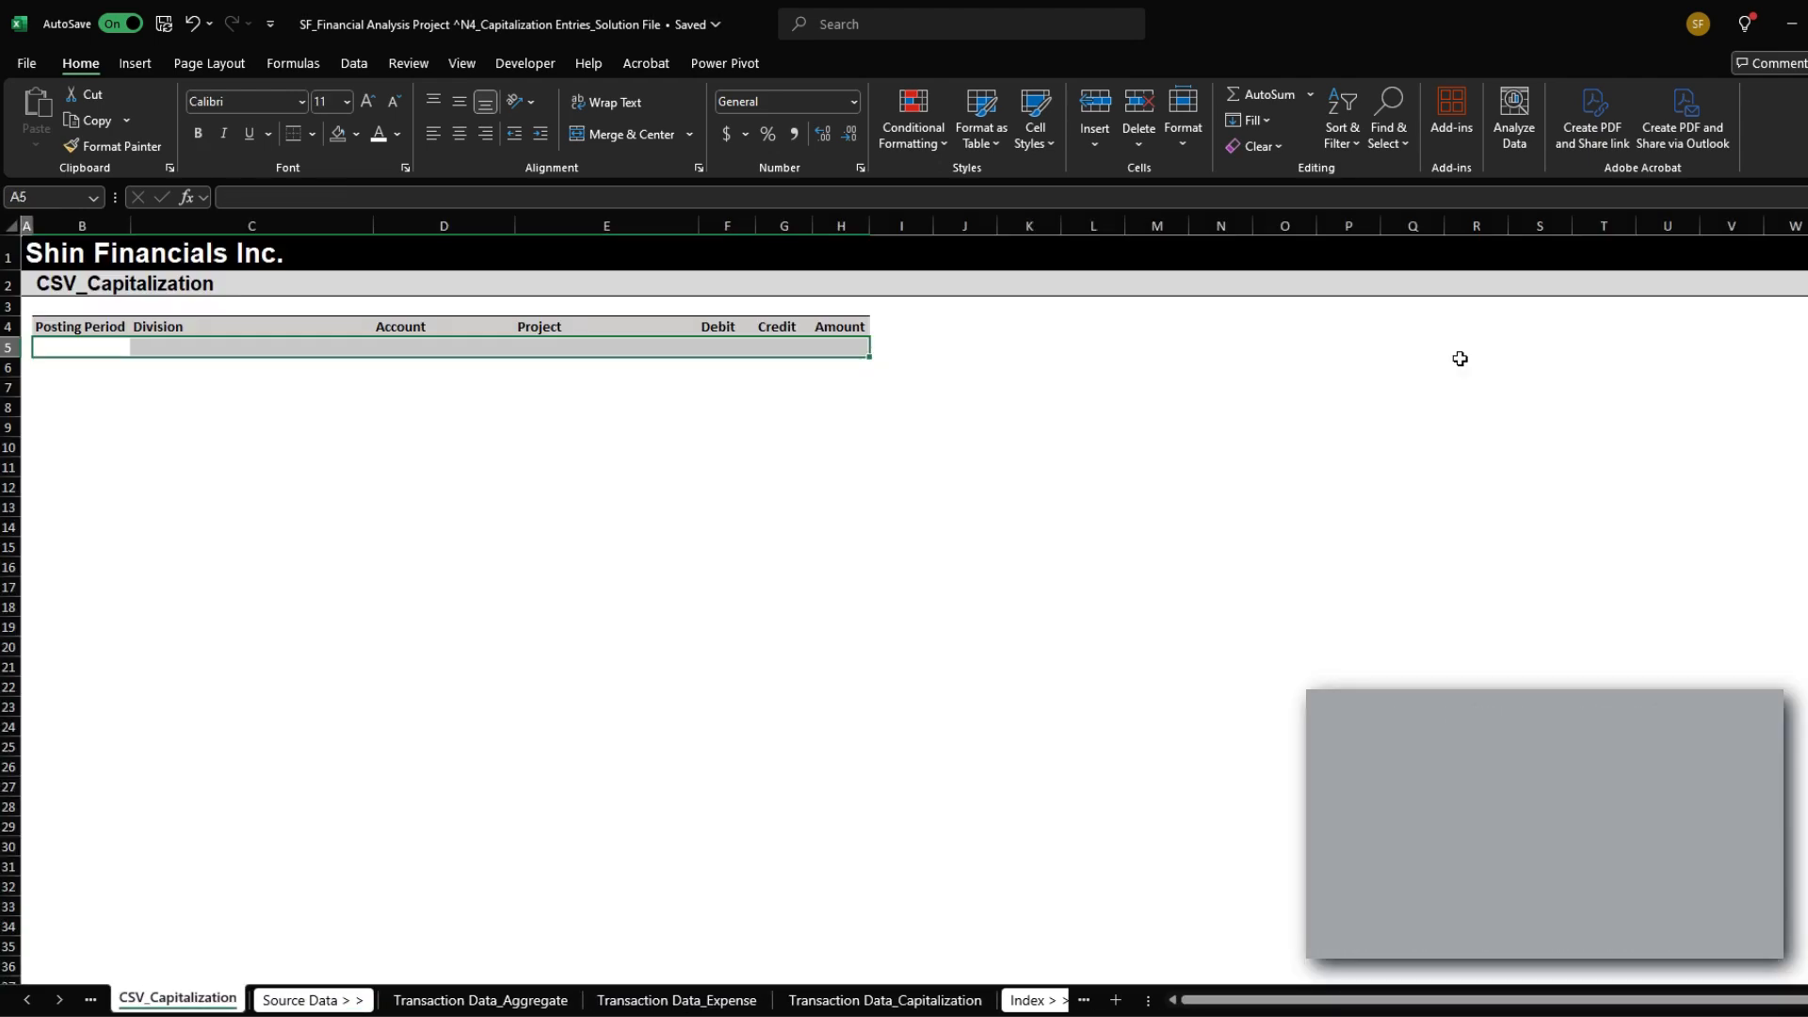
pyautogui.press('Right')
pyautogui.press('Up')
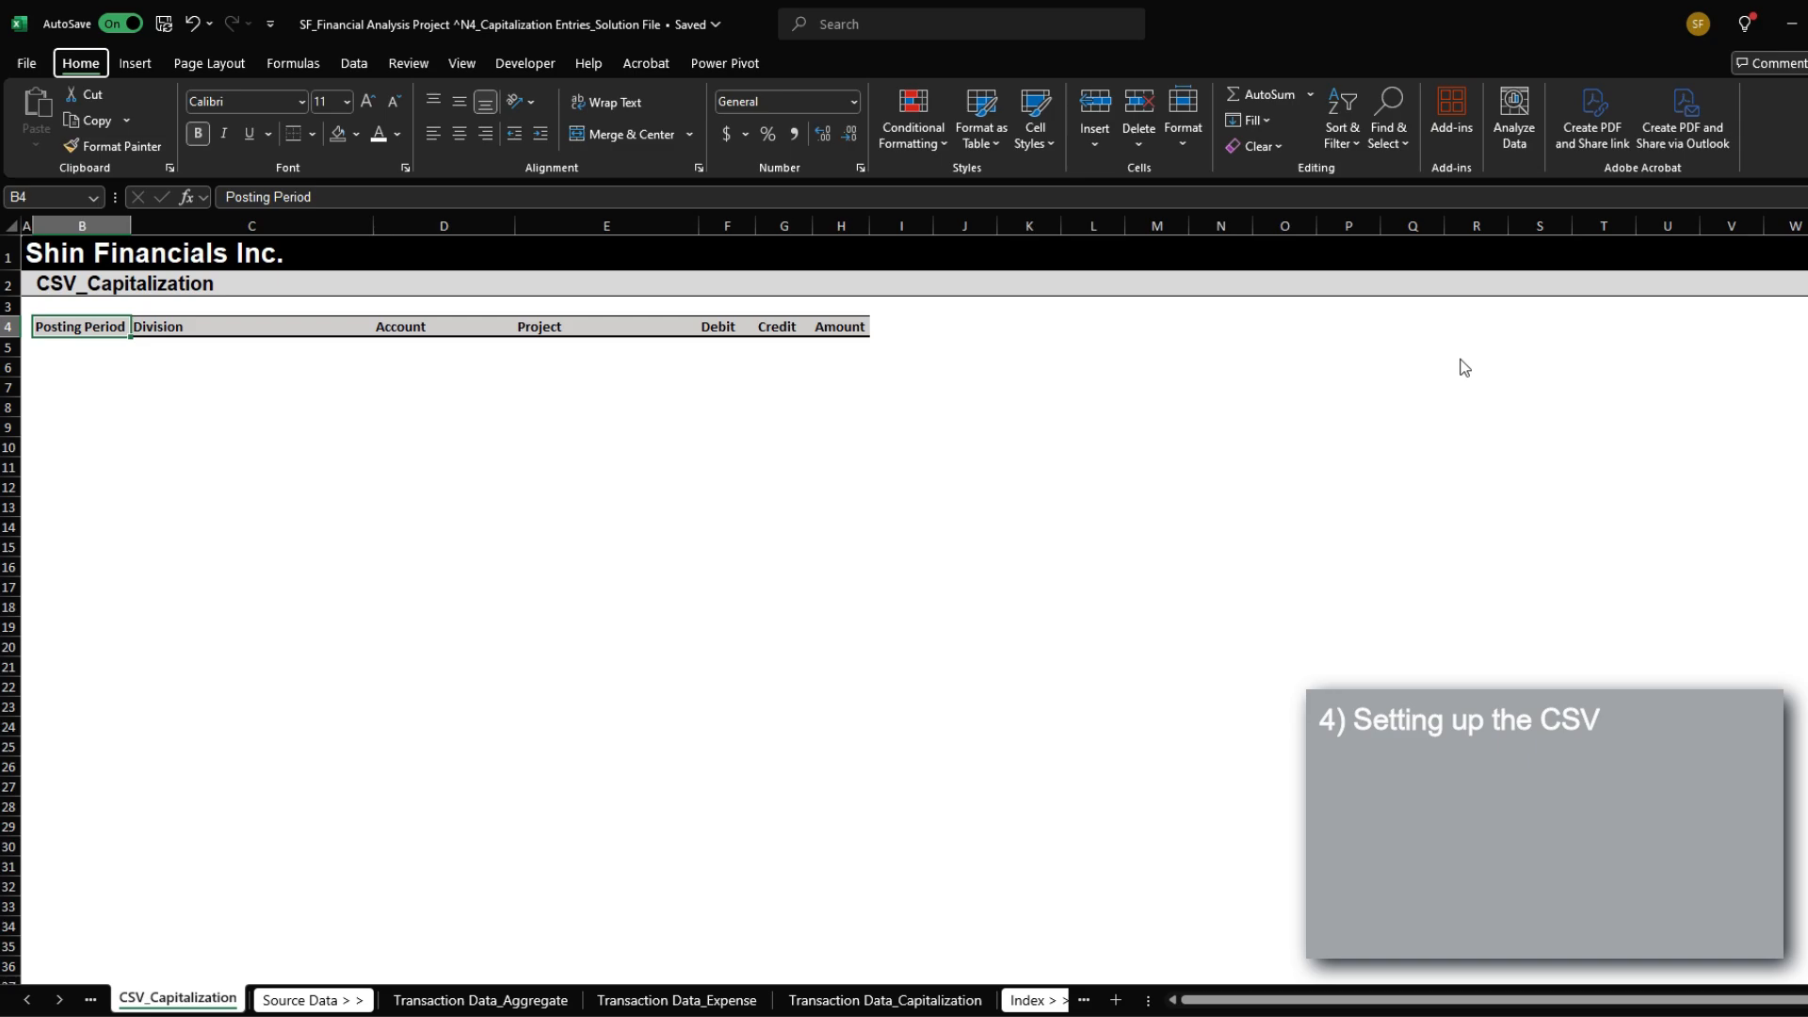
pyautogui.hotkey('ctrl', 'c')
pyautogui.hotkey('ctrl', 'shift', '+')
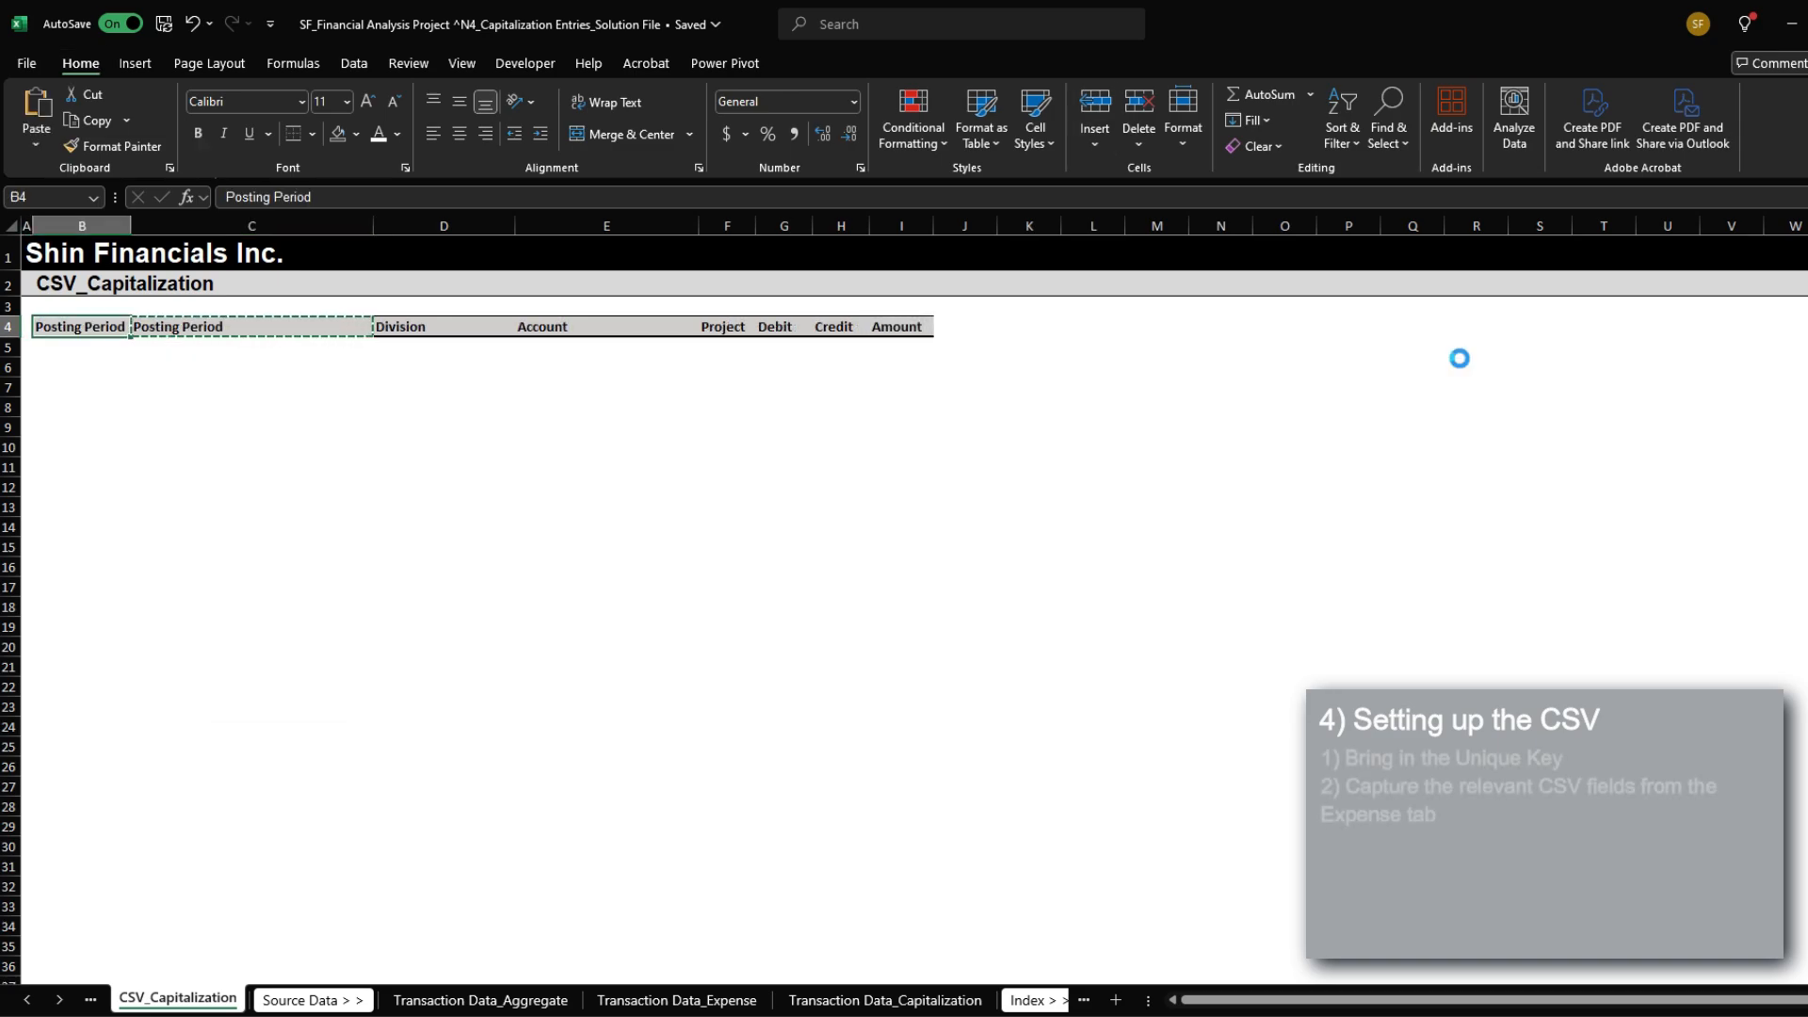
pyautogui.write('Unique I')
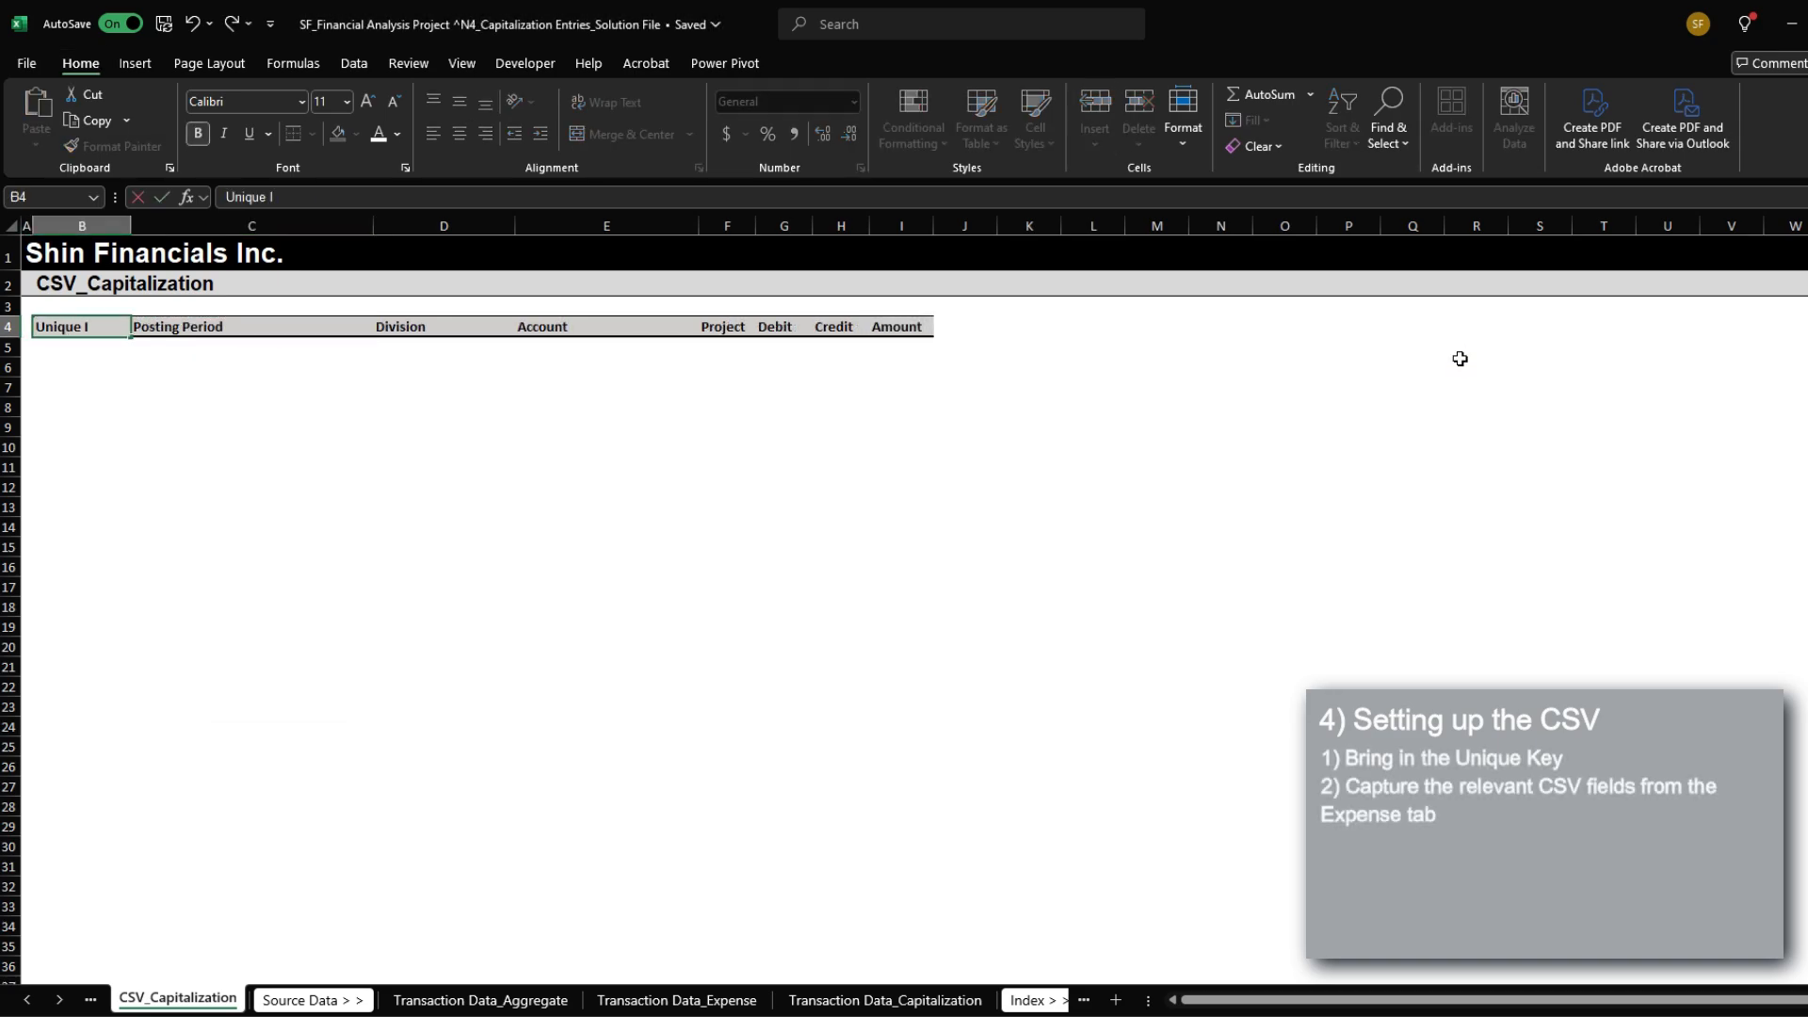
pyautogui.write('ndex')
pyautogui.press('Return')
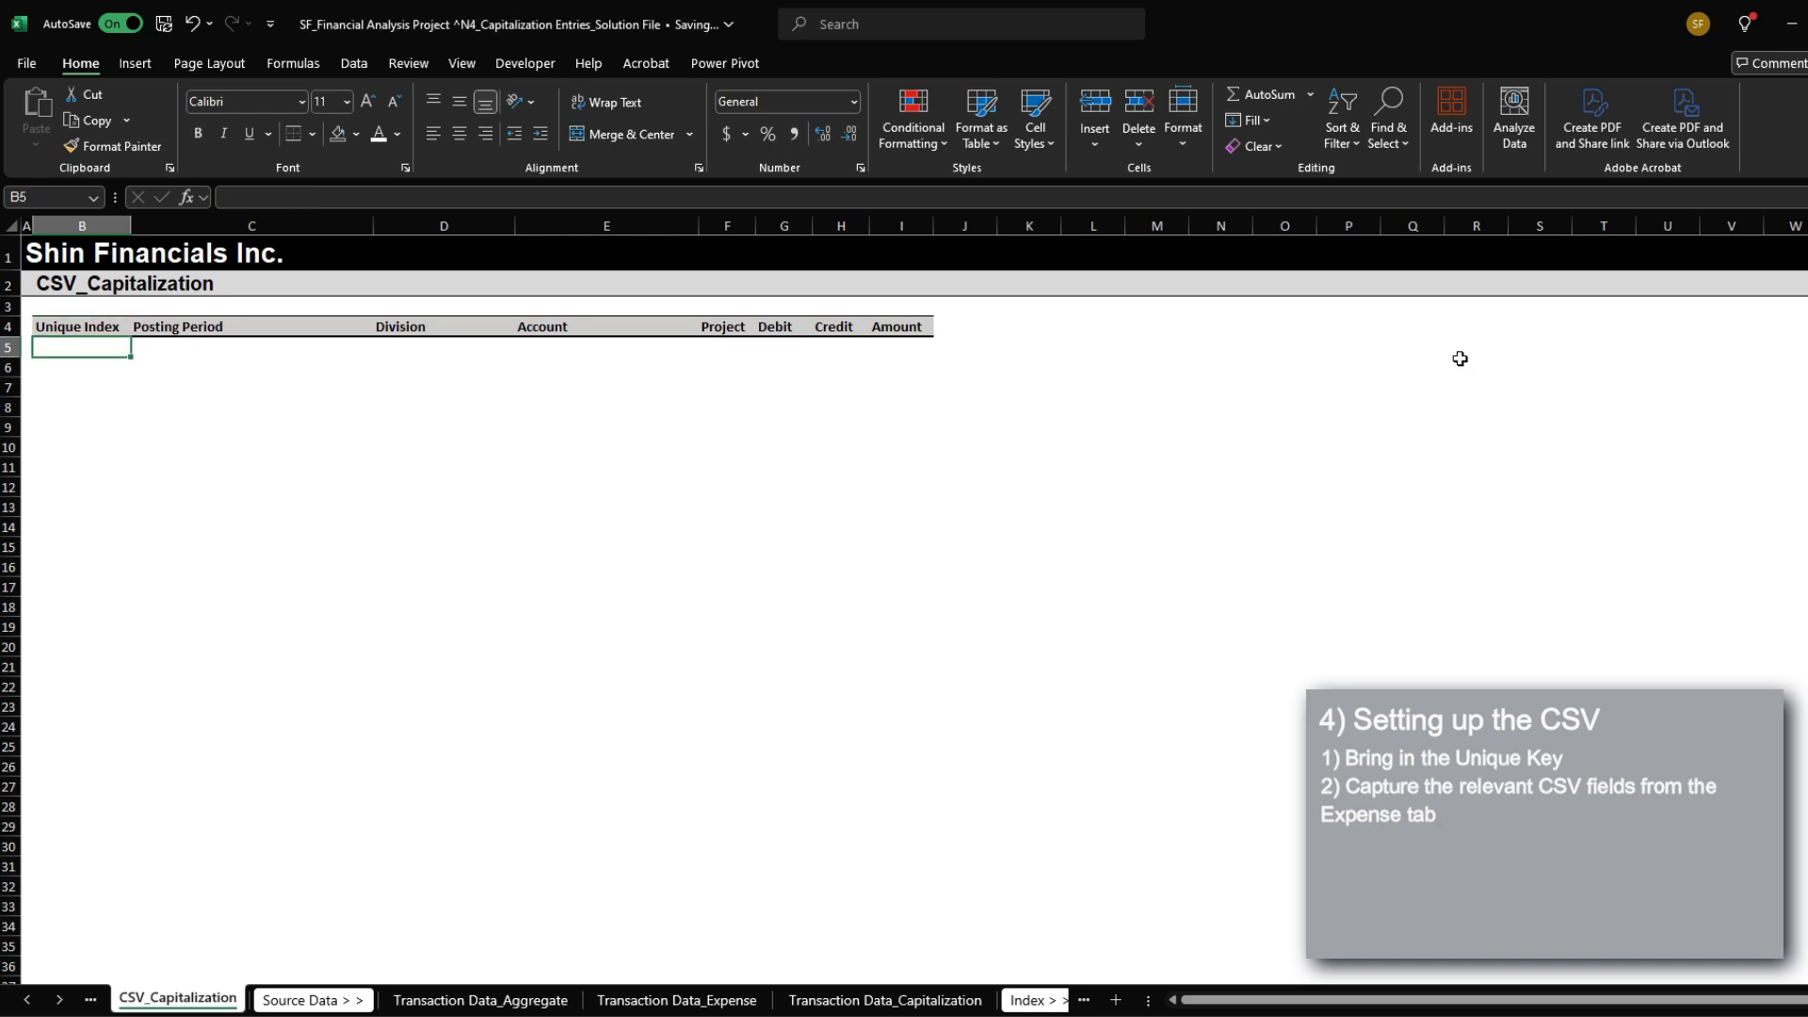
# Step: In B5, enter a FILTER formula returning the nonblank values of Transaction Data_Expense $Y$6:$Y$2357
pyautogui.write('=fil')
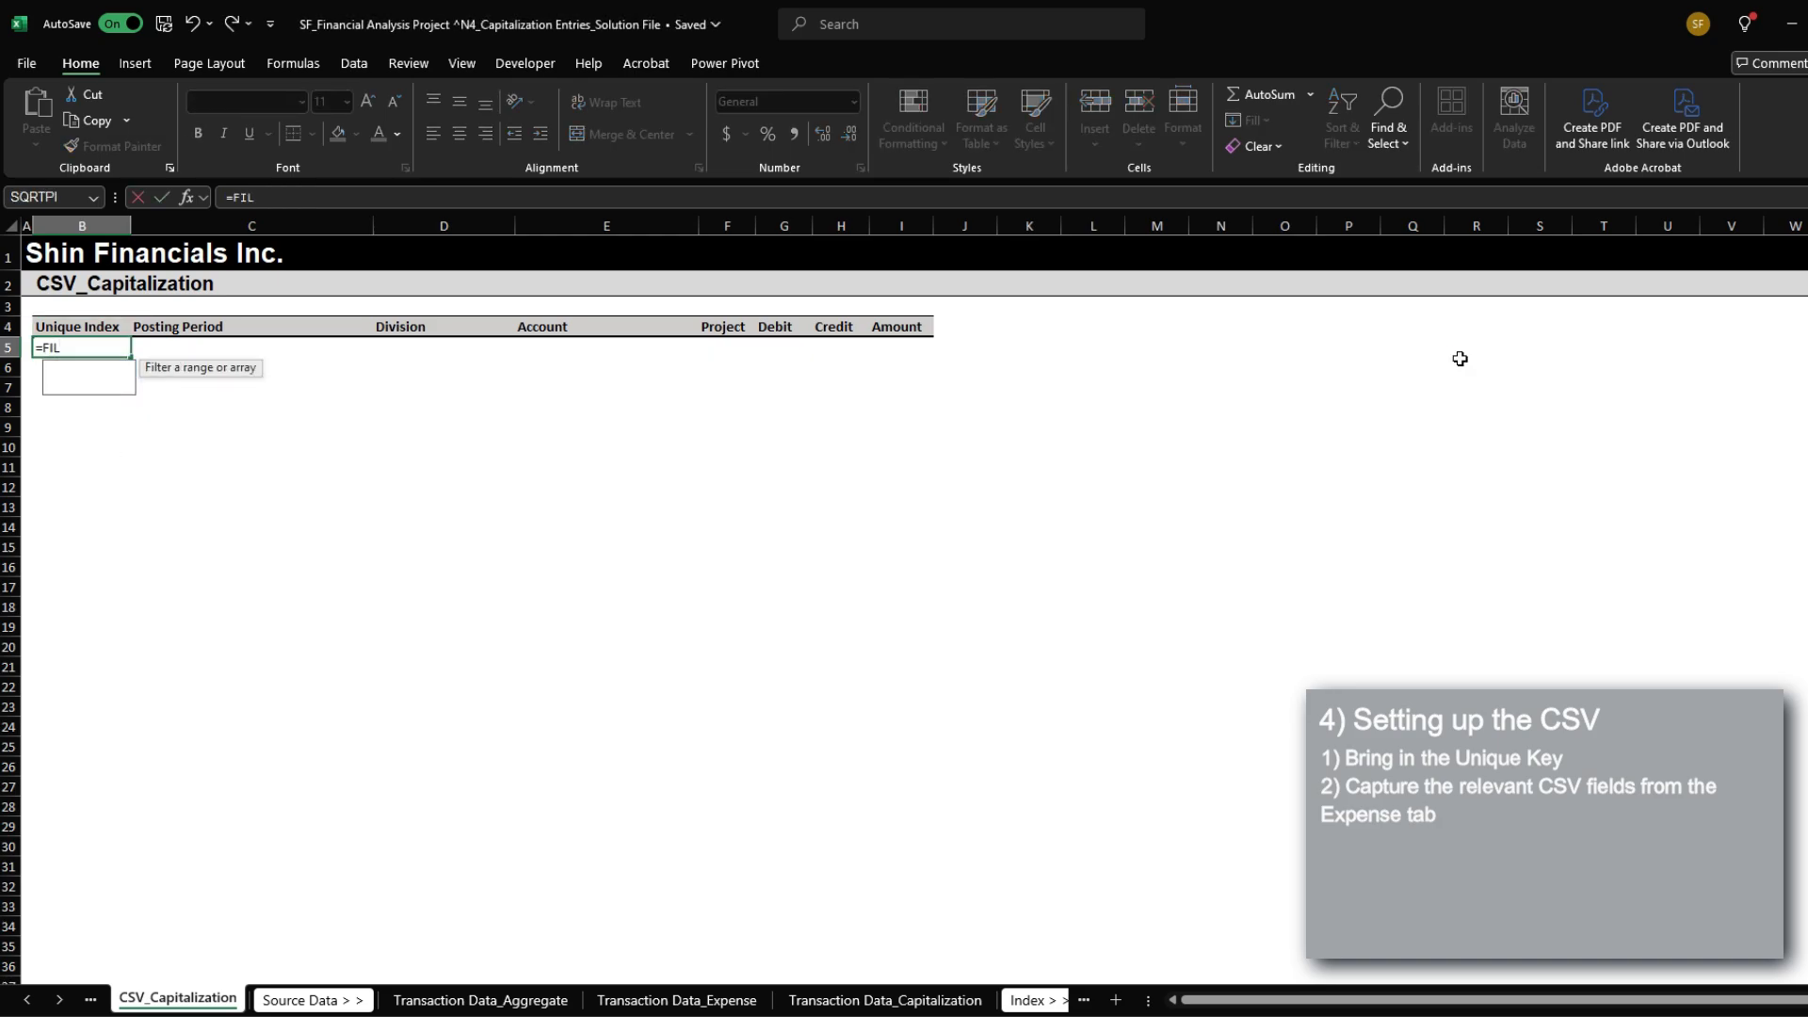
pyautogui.press('Tab')
pyautogui.hotkey('ctrl', 'pagedown')
pyautogui.hotkey('ctrl', 'pagedown')
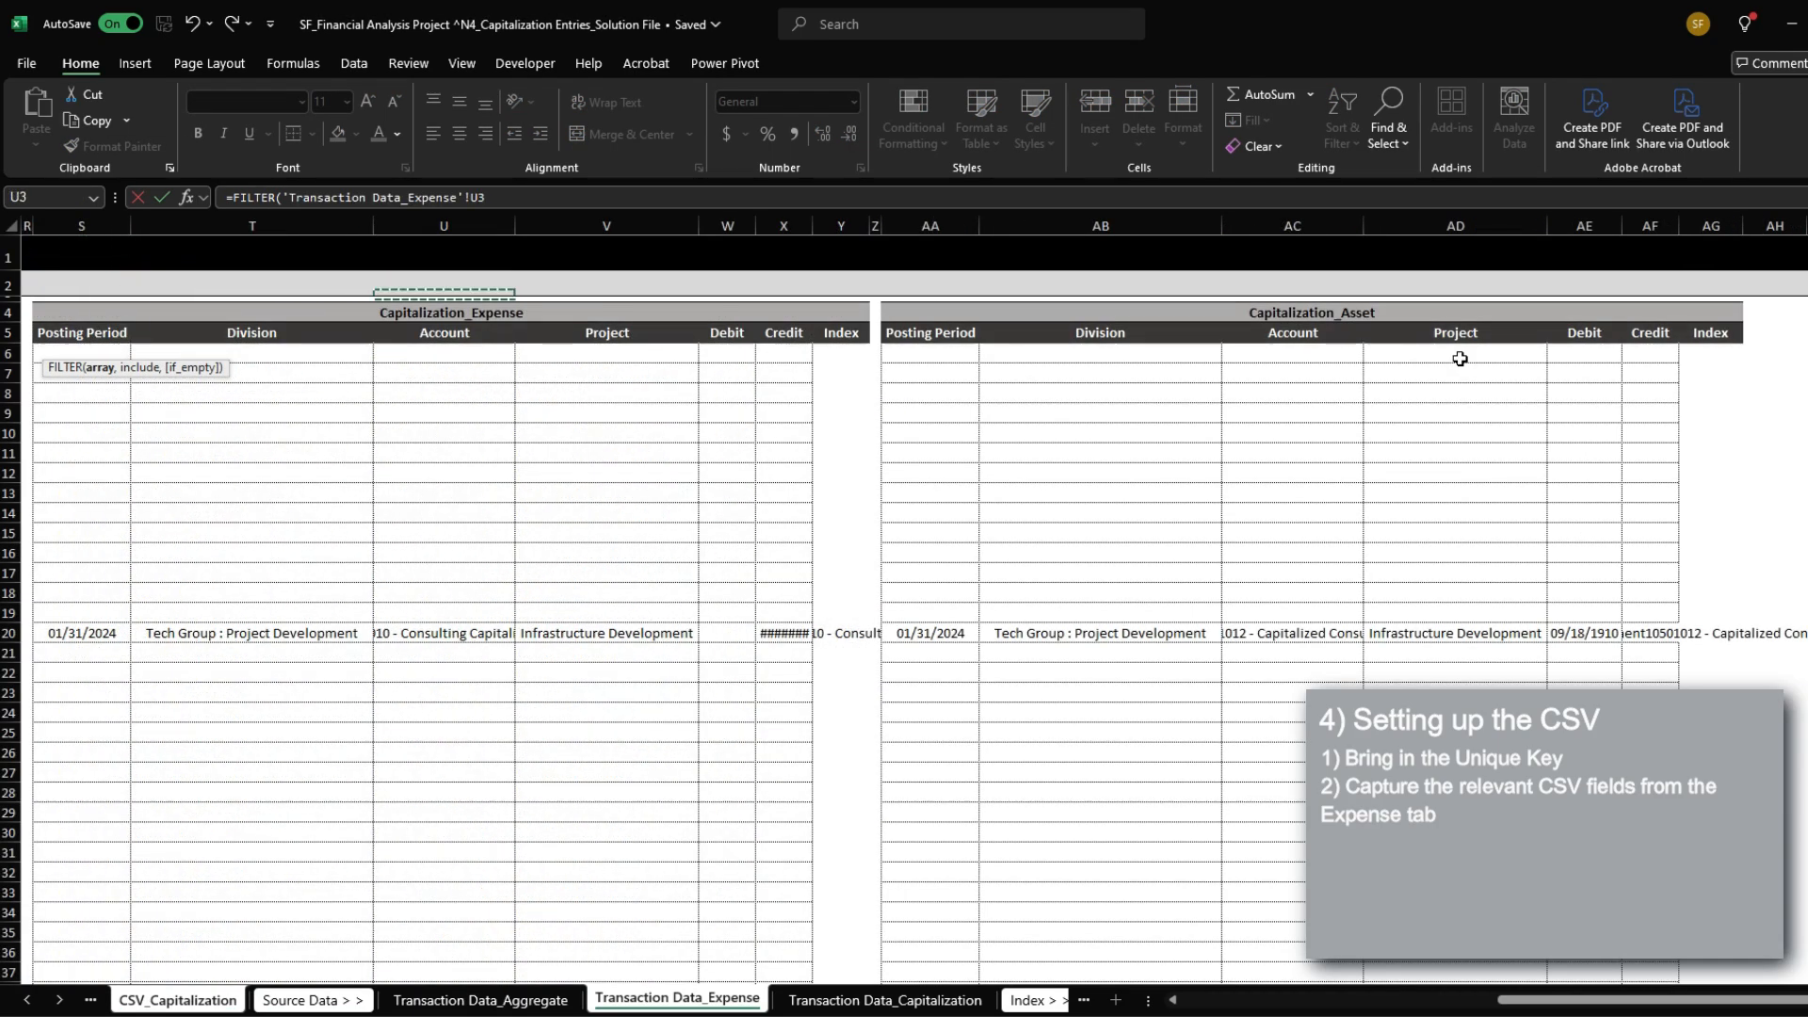
pyautogui.press('Right')
pyautogui.hotkey('ctrl', 'shift', 'Down')
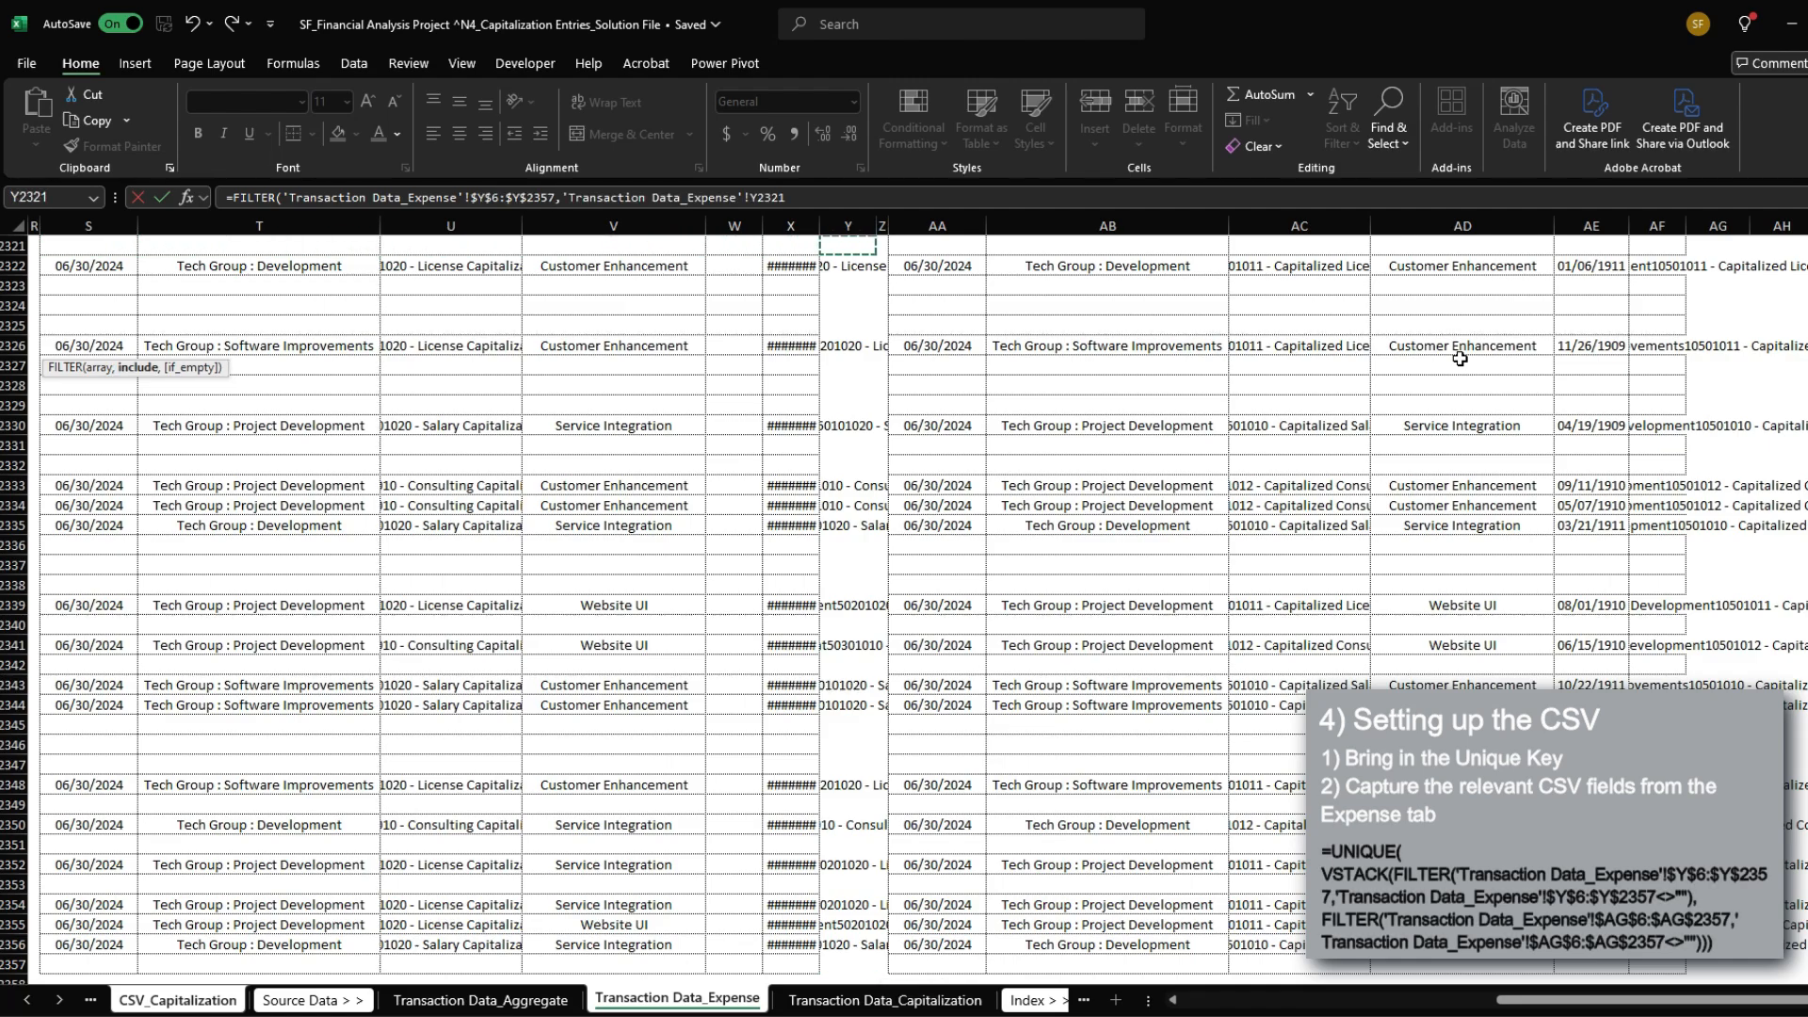
pyautogui.hotkey('ctrl', 'Up')
pyautogui.hotkey('ctrl', 'shift', 'Down')
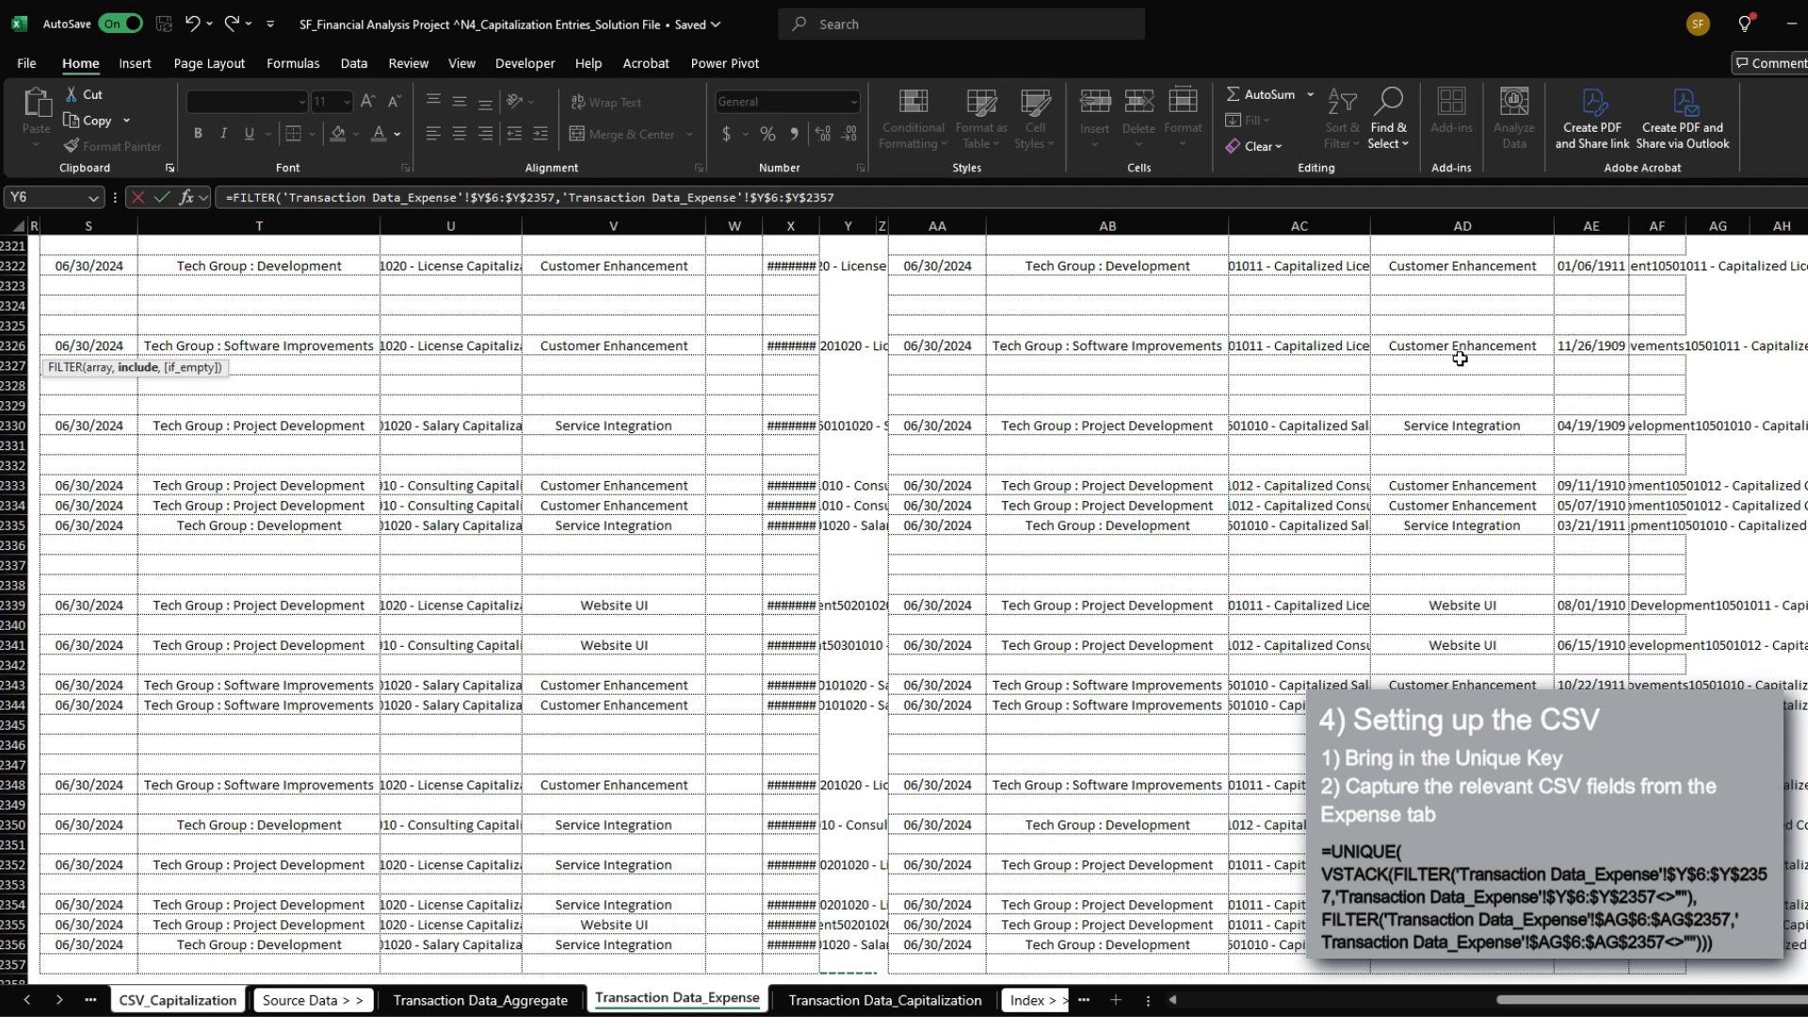
pyautogui.write('<>"")')
pyautogui.press('Return')
# Step: Wrap the B5 FILTER formula in VSTACK and begin a second array argument on a new line
pyautogui.press('Up')
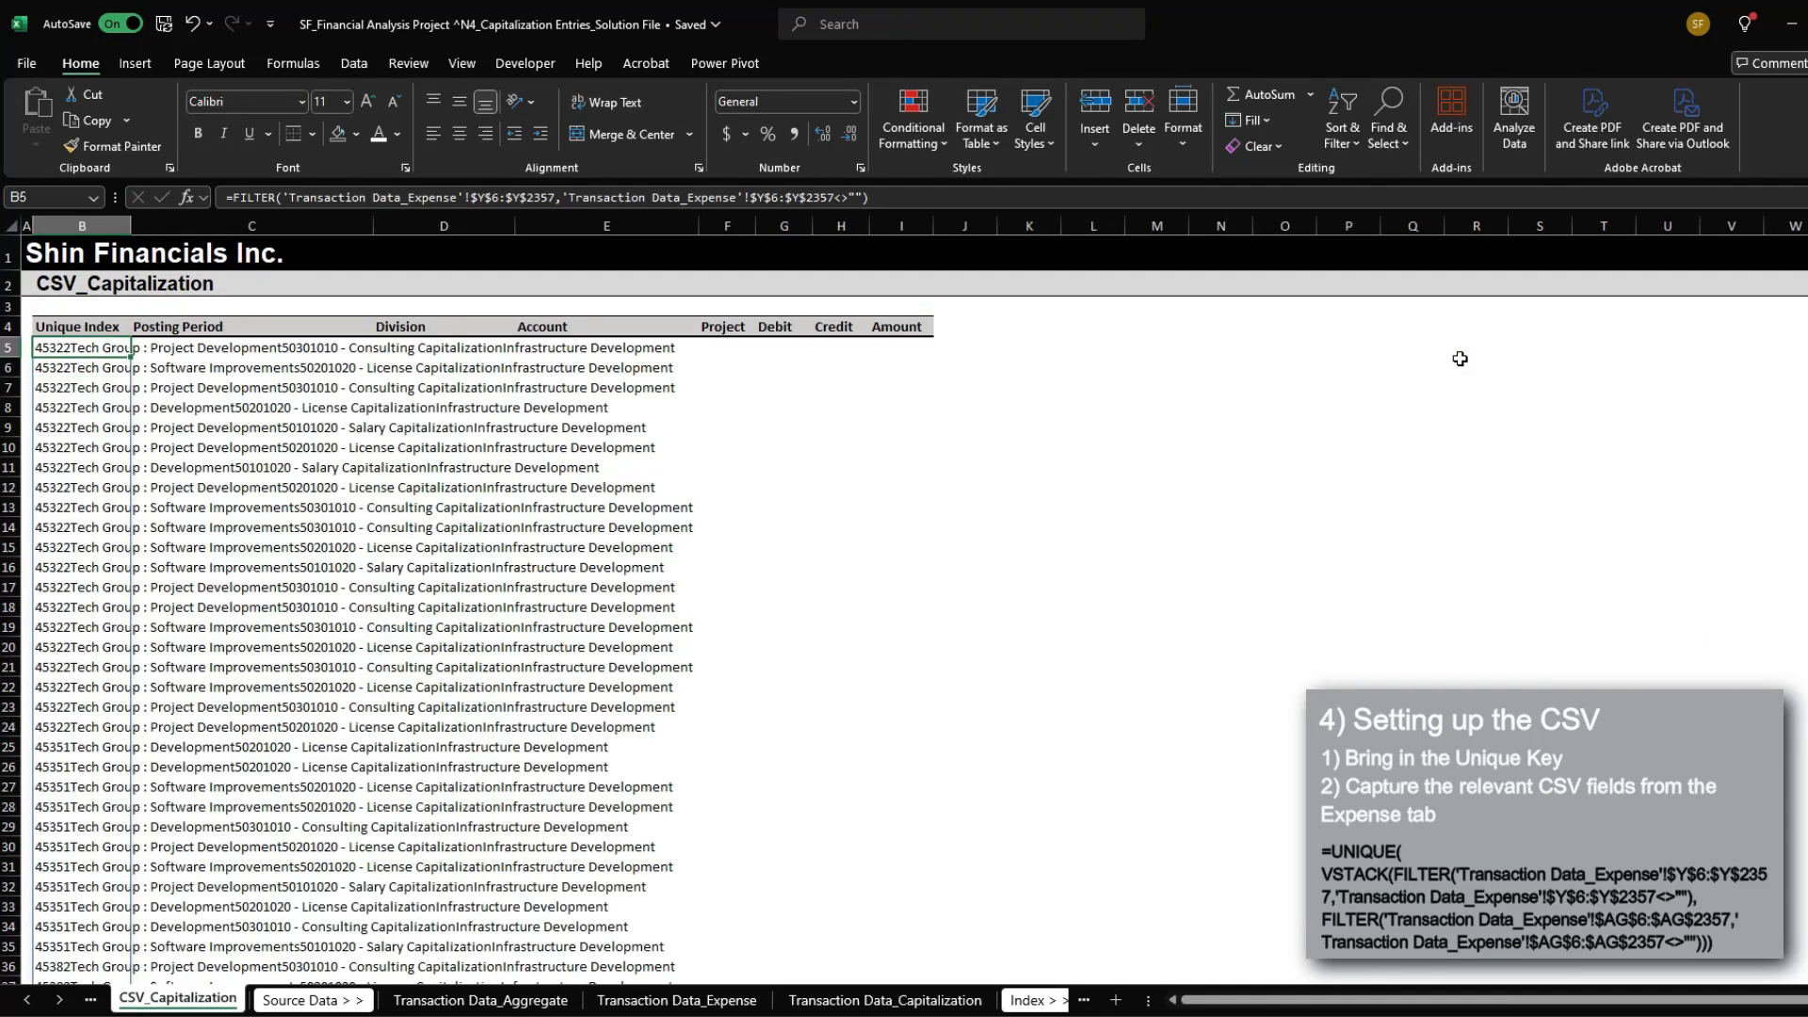
pyautogui.press('F2')
pyautogui.press('Home')
pyautogui.press('Right')
pyautogui.write('VSTACK(')
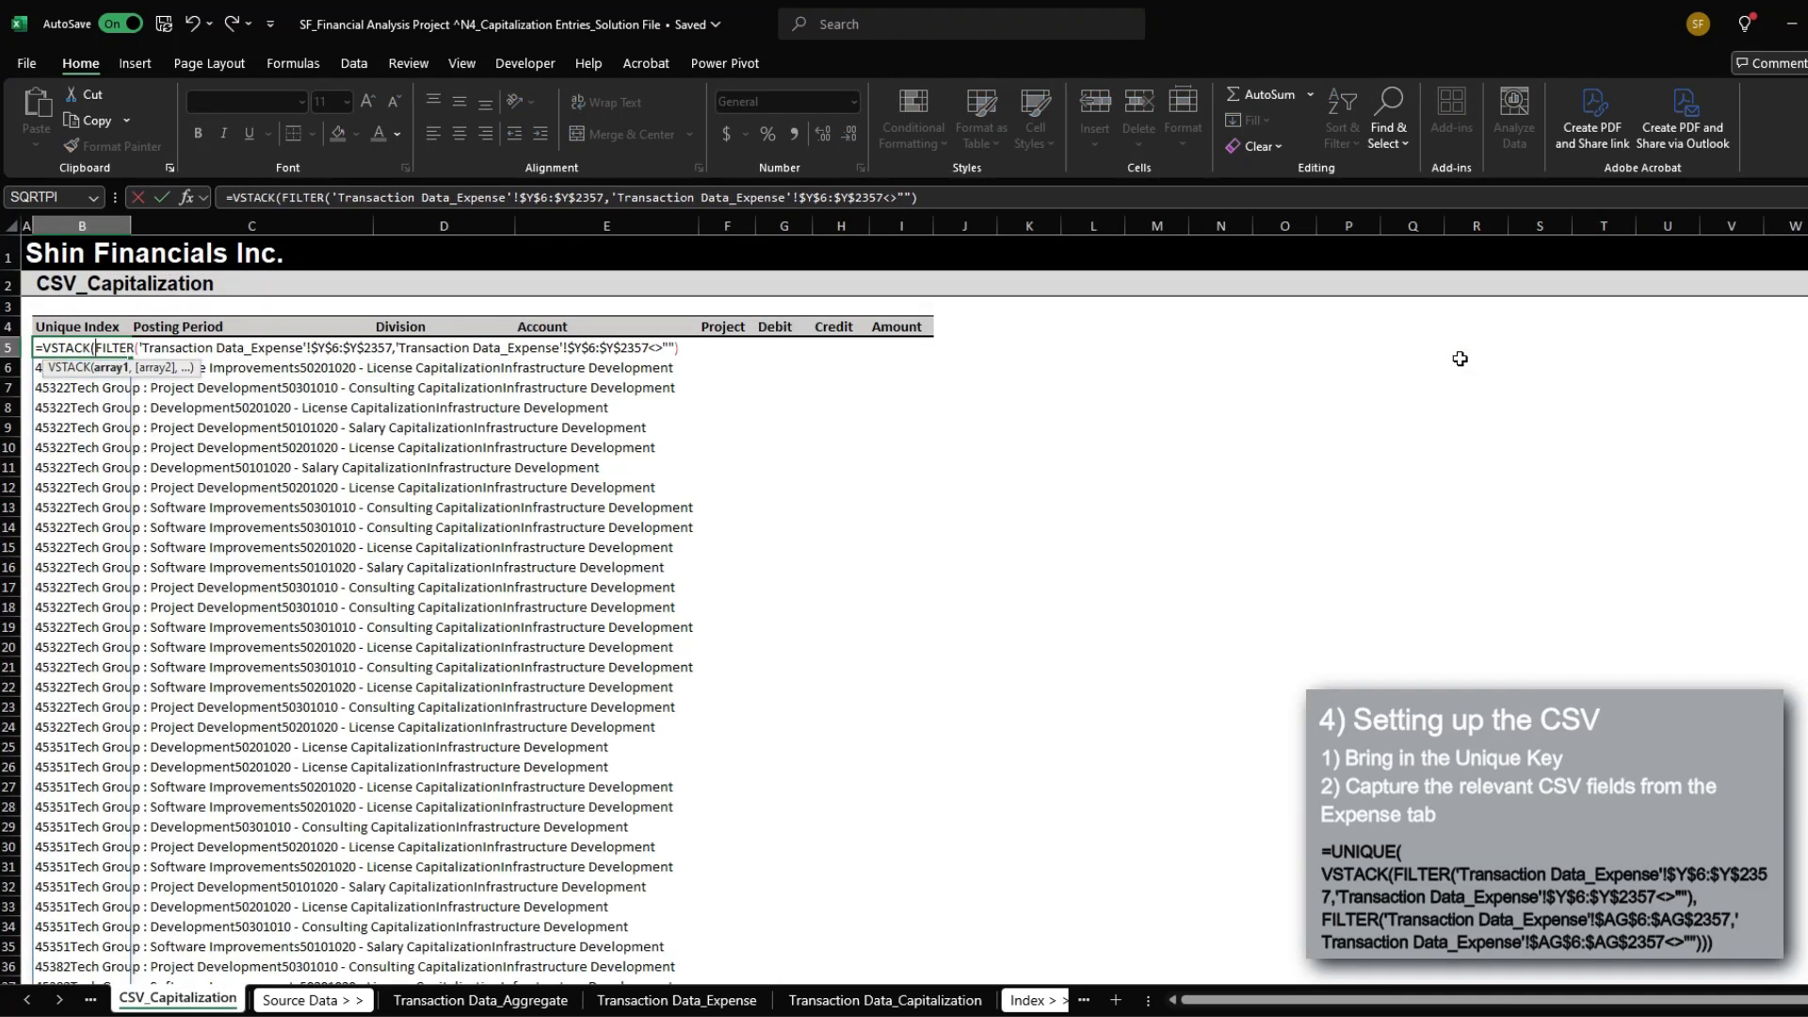
pyautogui.write(',')
pyautogui.hotkey('alt', 'Return')
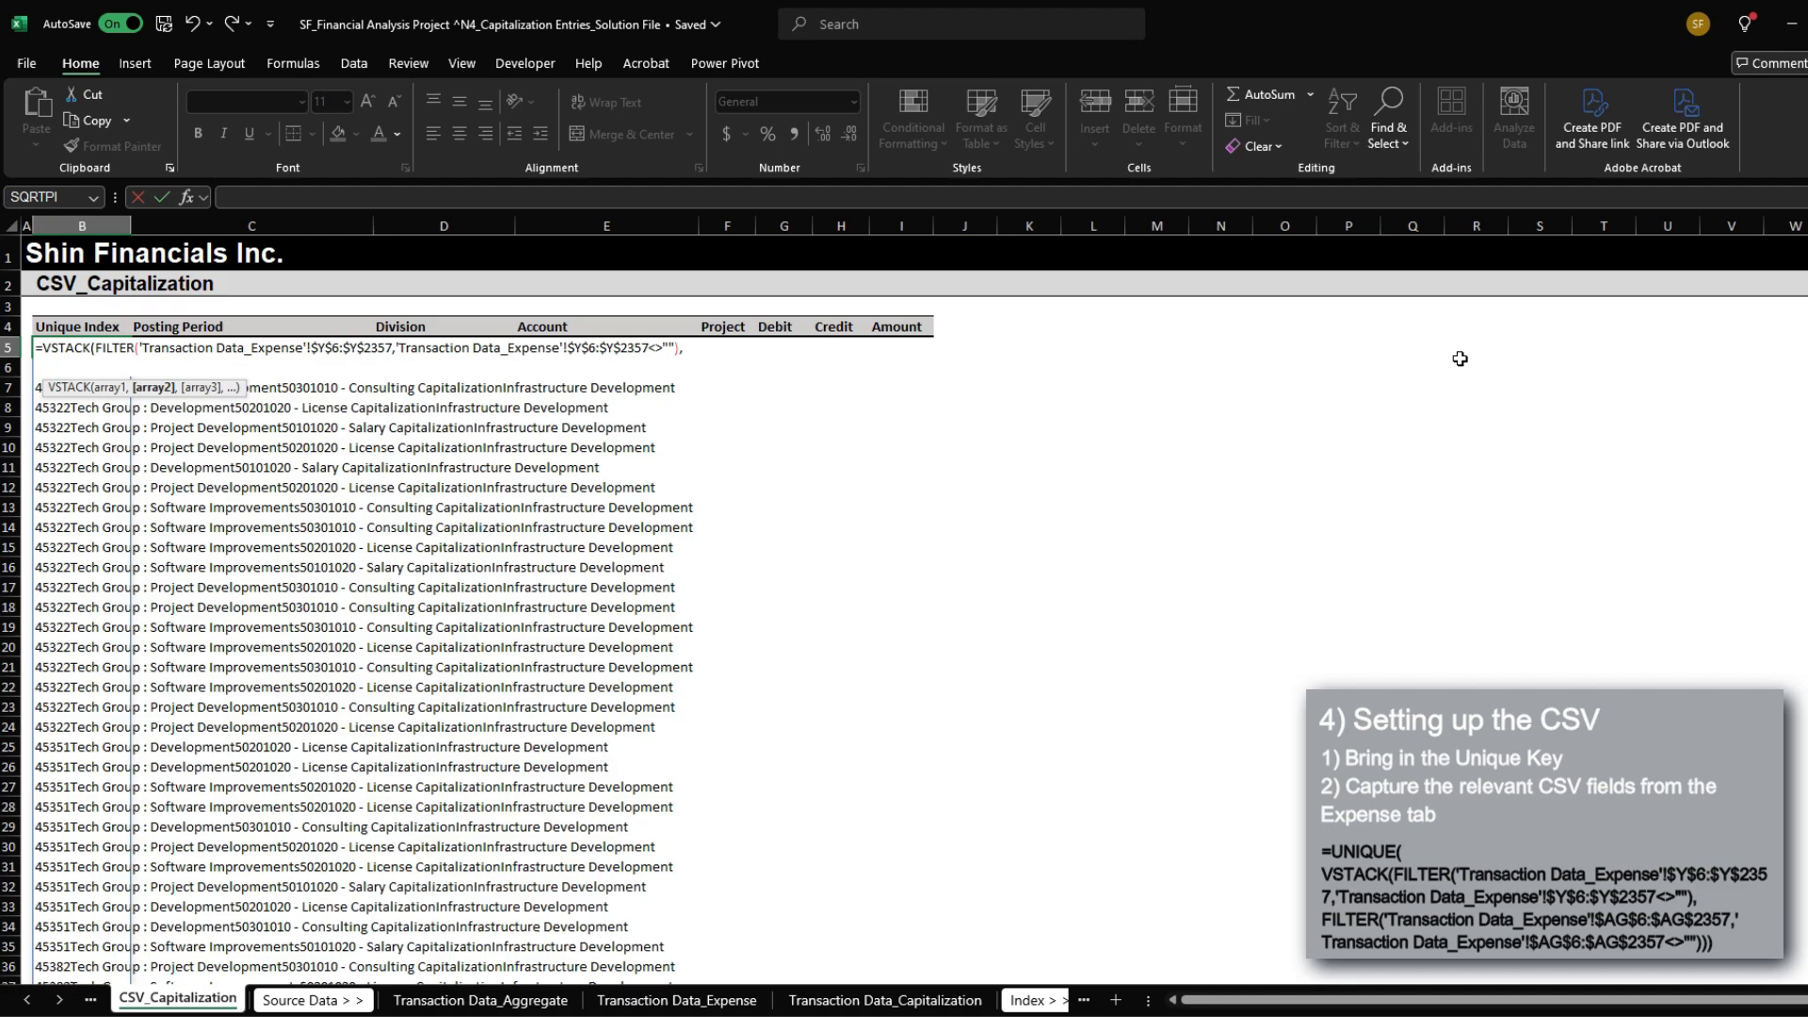
# Step: Complete the VSTACK in B5 with a FILTER returning the nonblank values of Transaction Data_Expense $AG$6:$AG$2357
pyautogui.write('FILTER(')
pyautogui.hotkey('ctrl', 'pagedown')
pyautogui.hotkey('ctrl', 'pagedown')
pyautogui.hotkey('ctrl', 'pagedown')
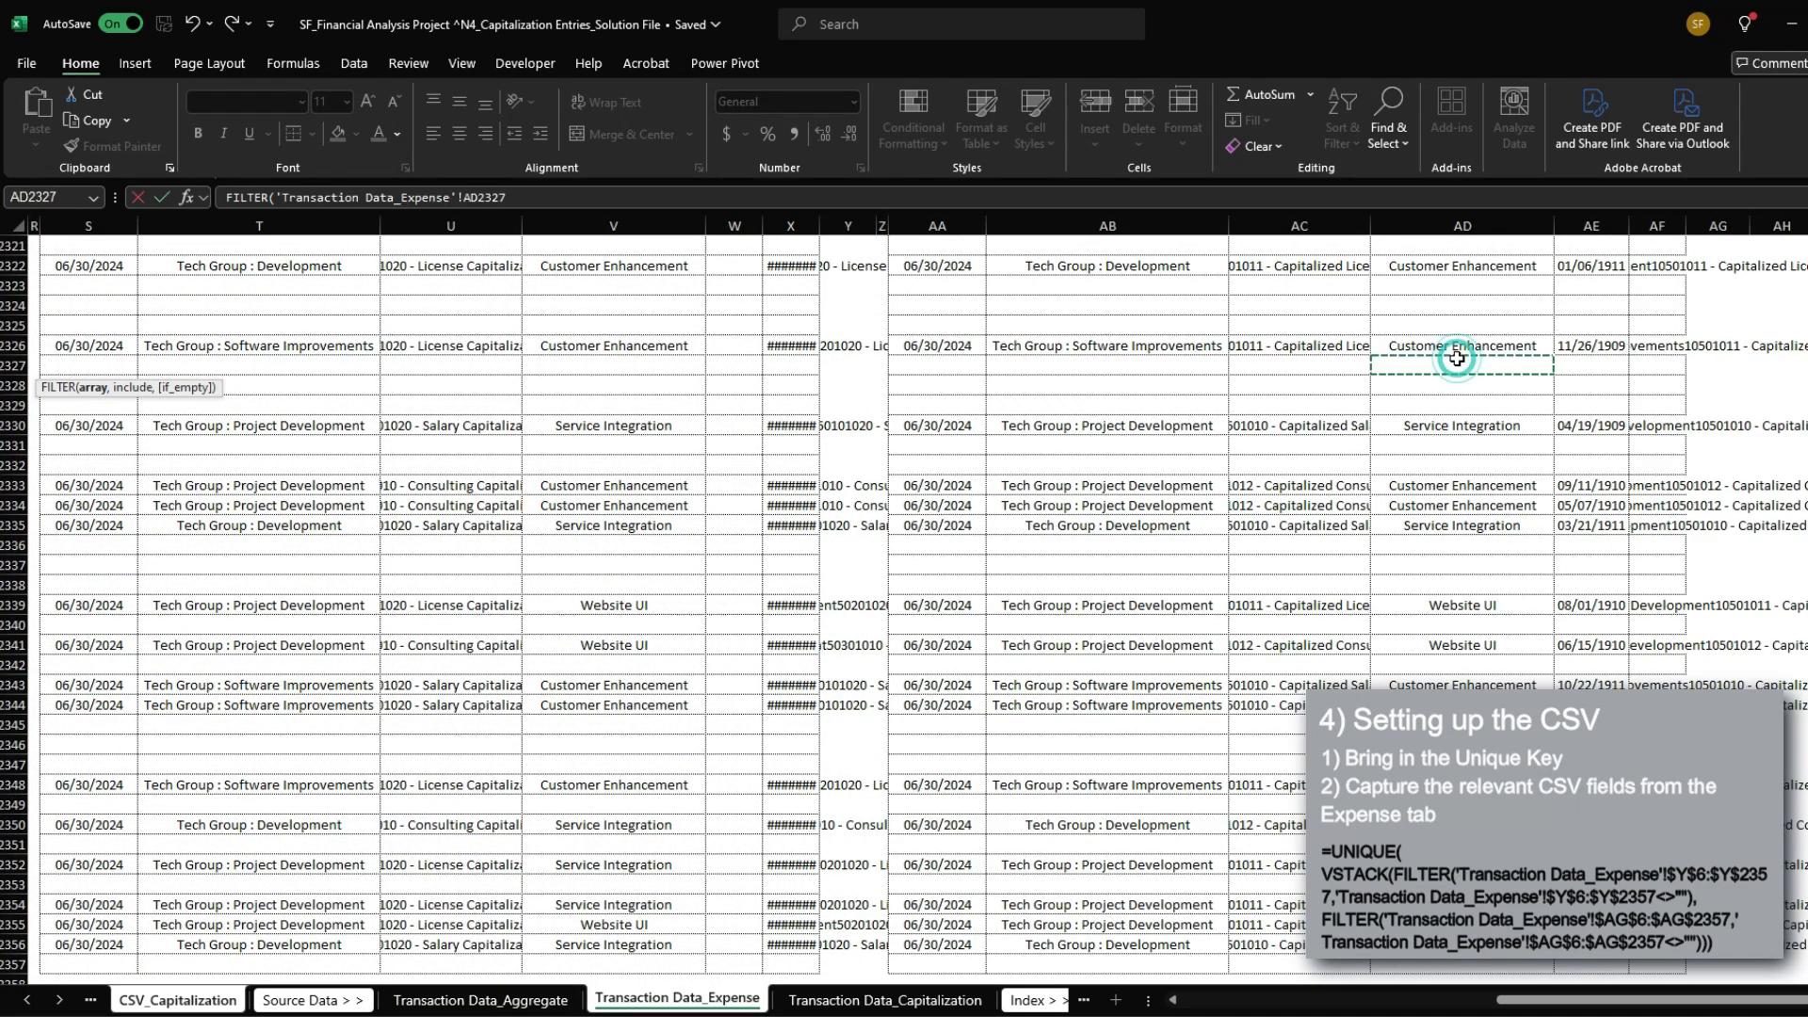
pyautogui.hotkey('ctrl', 'Up')
pyautogui.hotkey('ctrl', 'shift', 'Down')
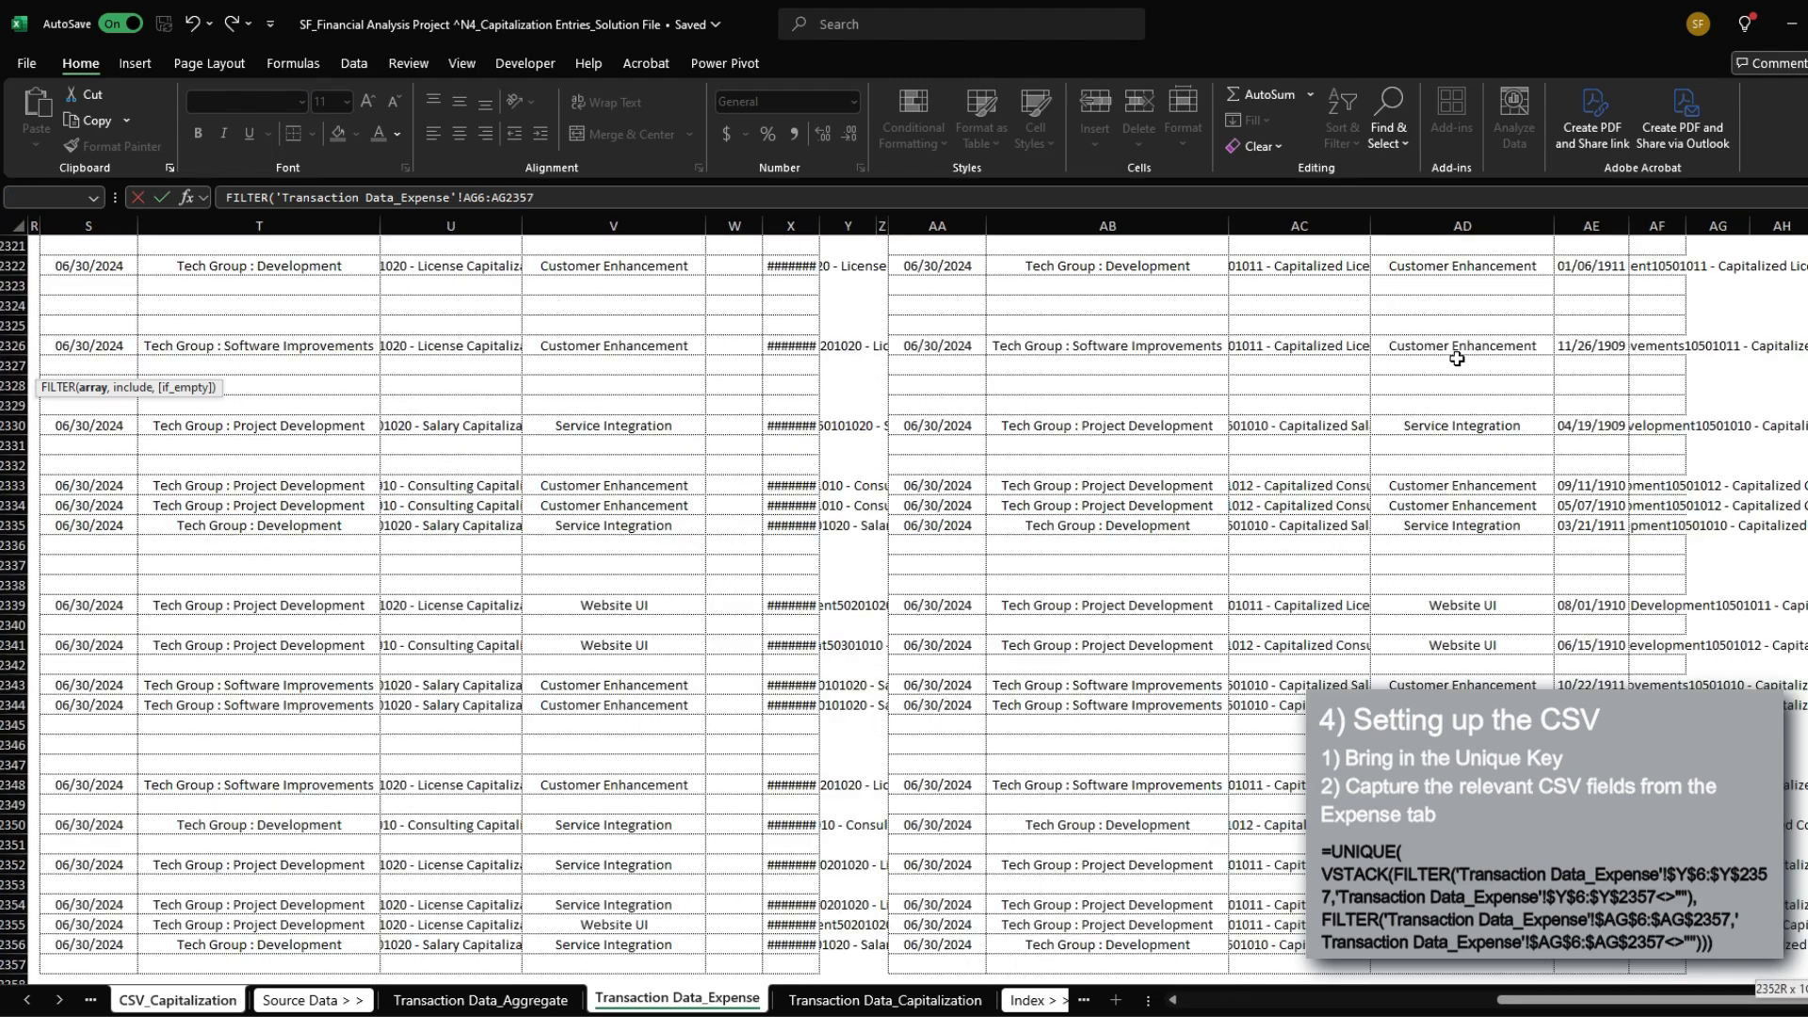
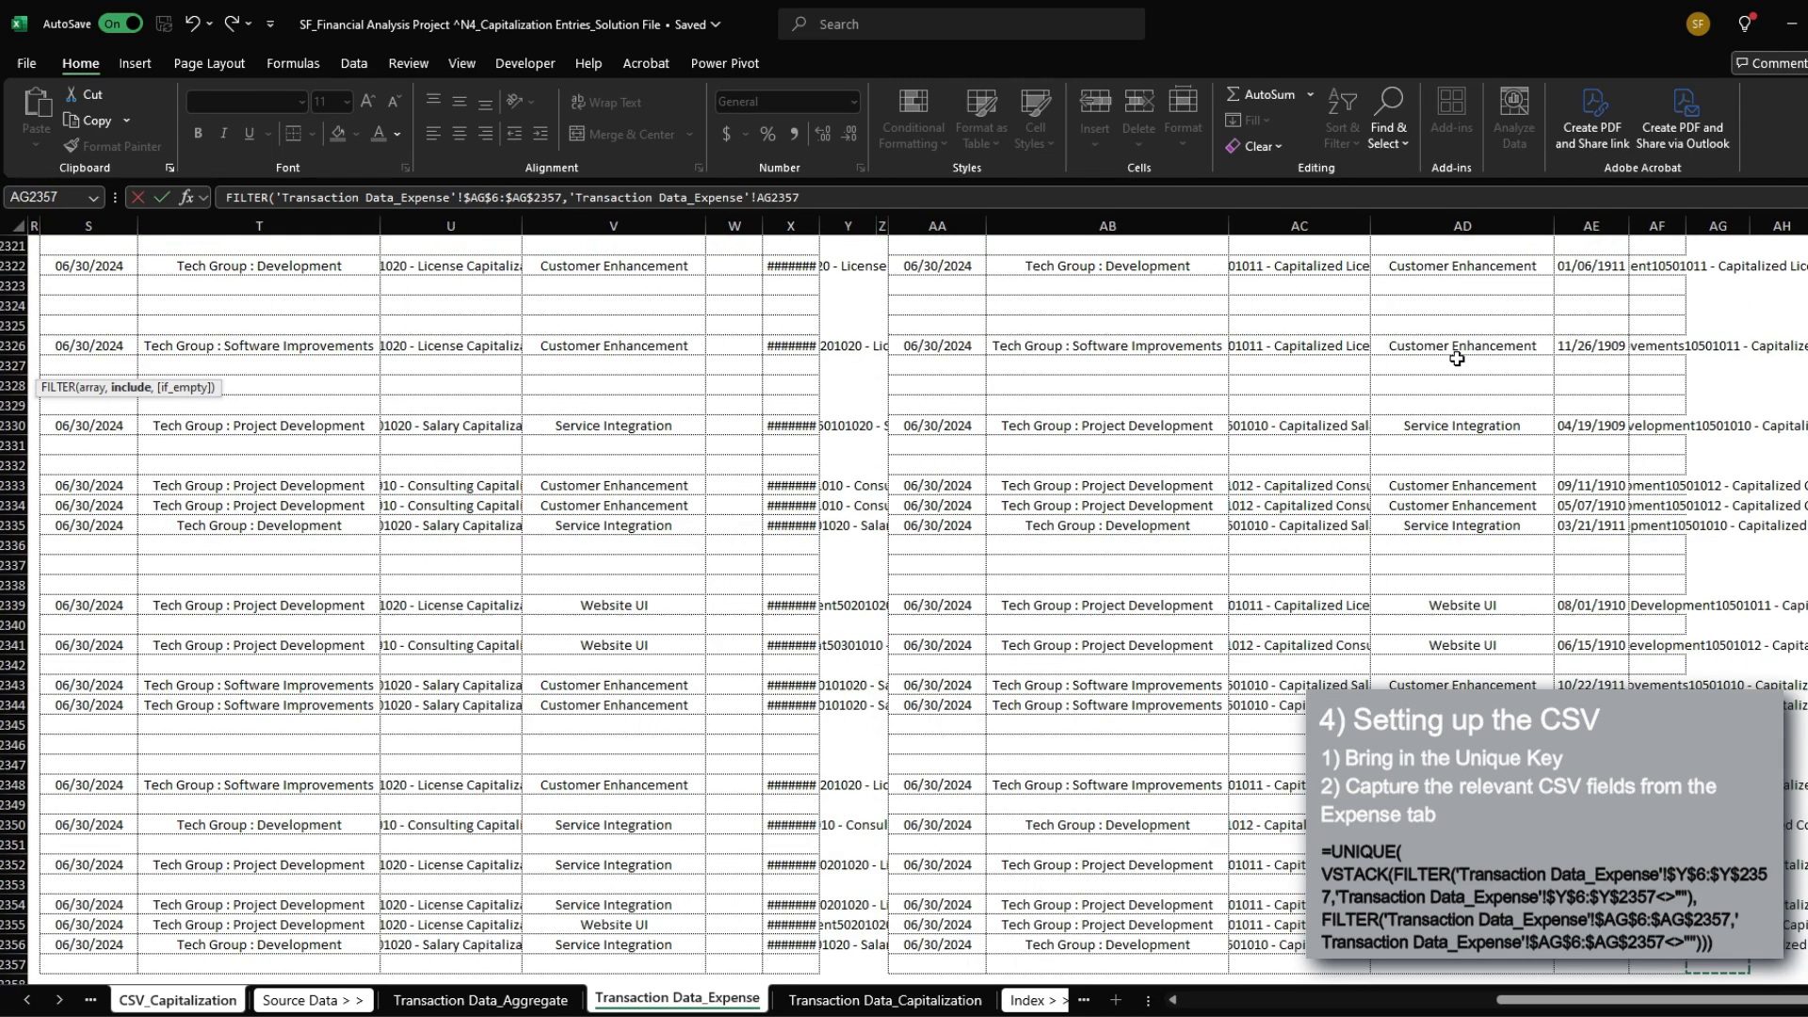
pyautogui.hotkey('ctrl', 'shift', 'Up')
pyautogui.press('F4')
pyautogui.write('<')
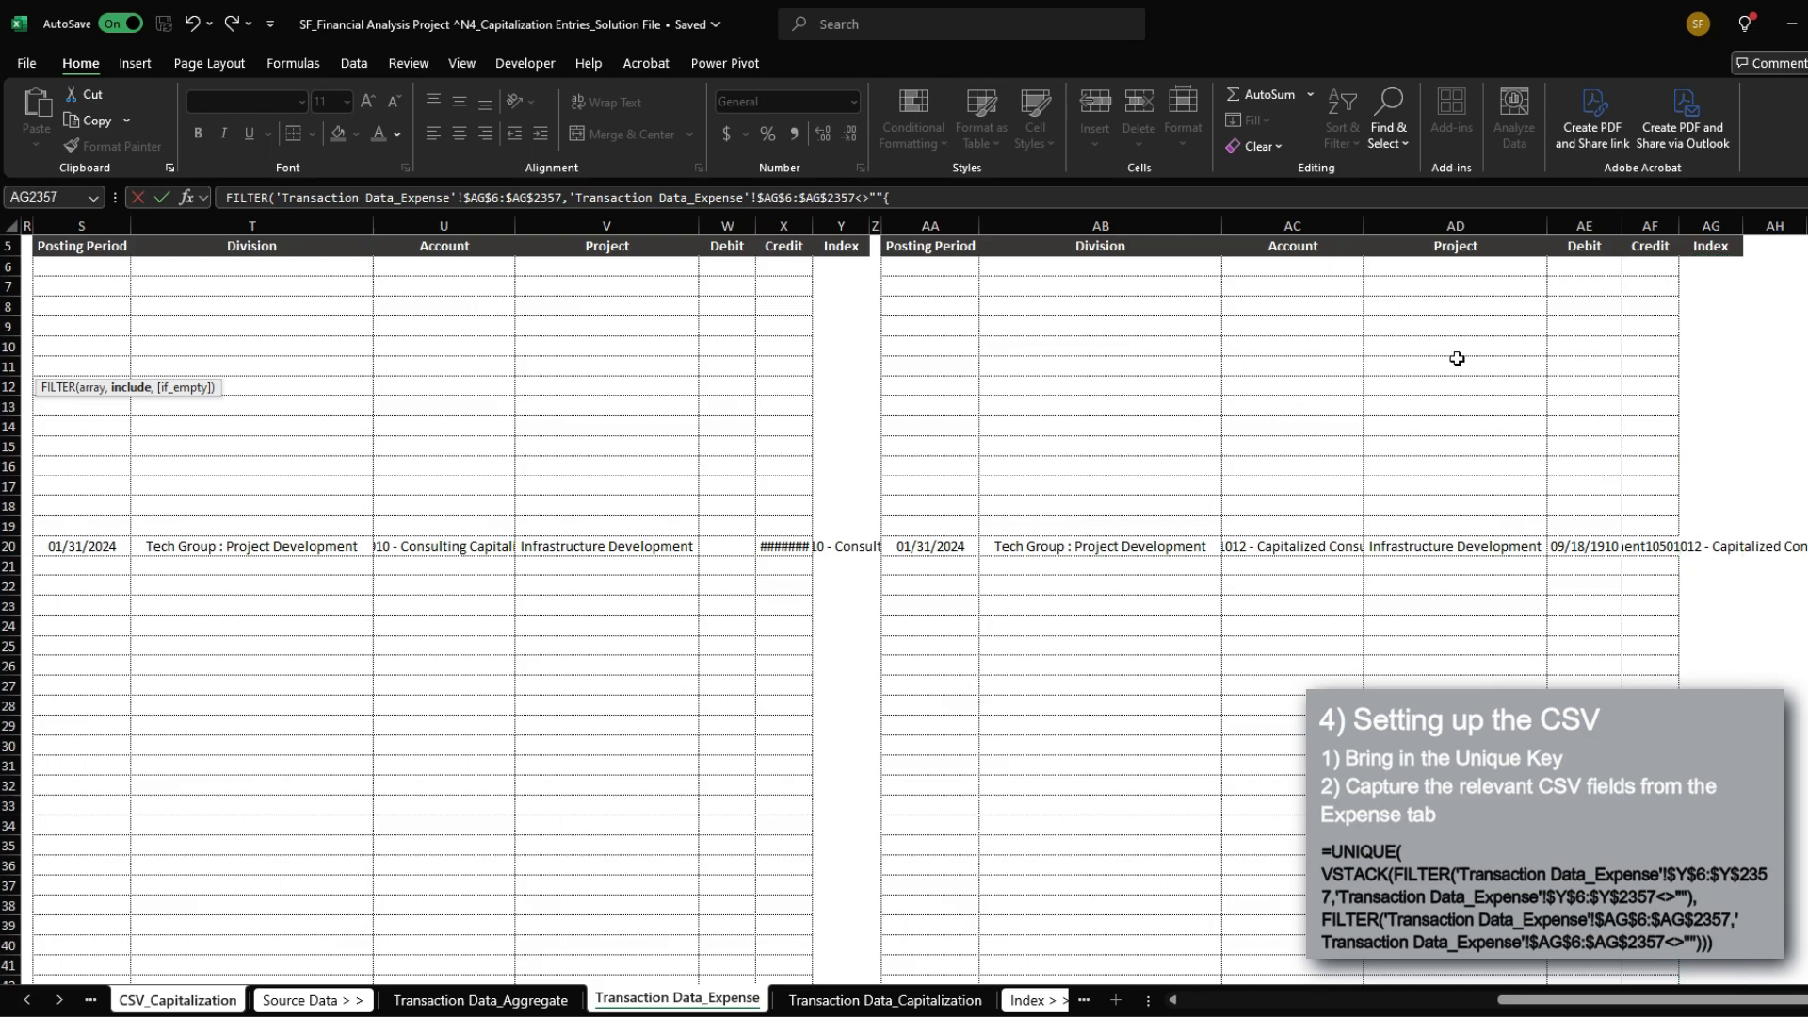
pyautogui.write('>""))')
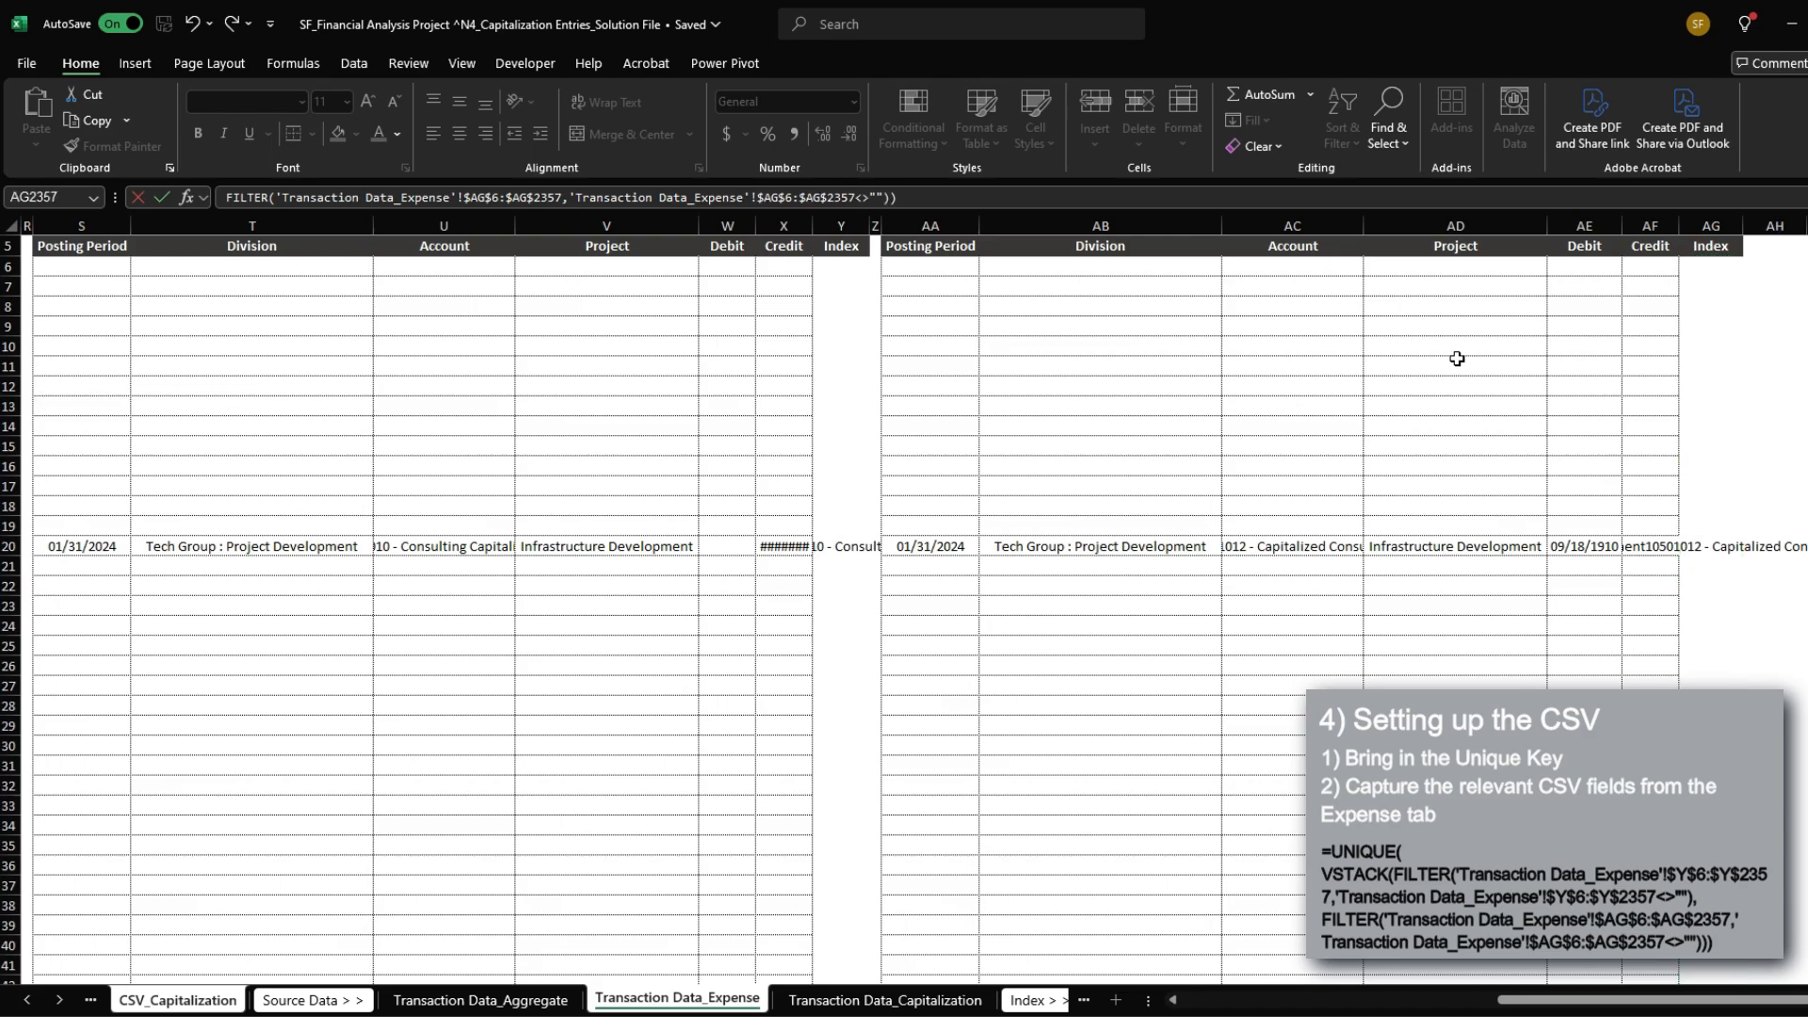
pyautogui.press('Return')
# Step: Wrap the B5 VSTACK formula in UNIQUE, with the VSTACK starting on a new line
pyautogui.press('F2')
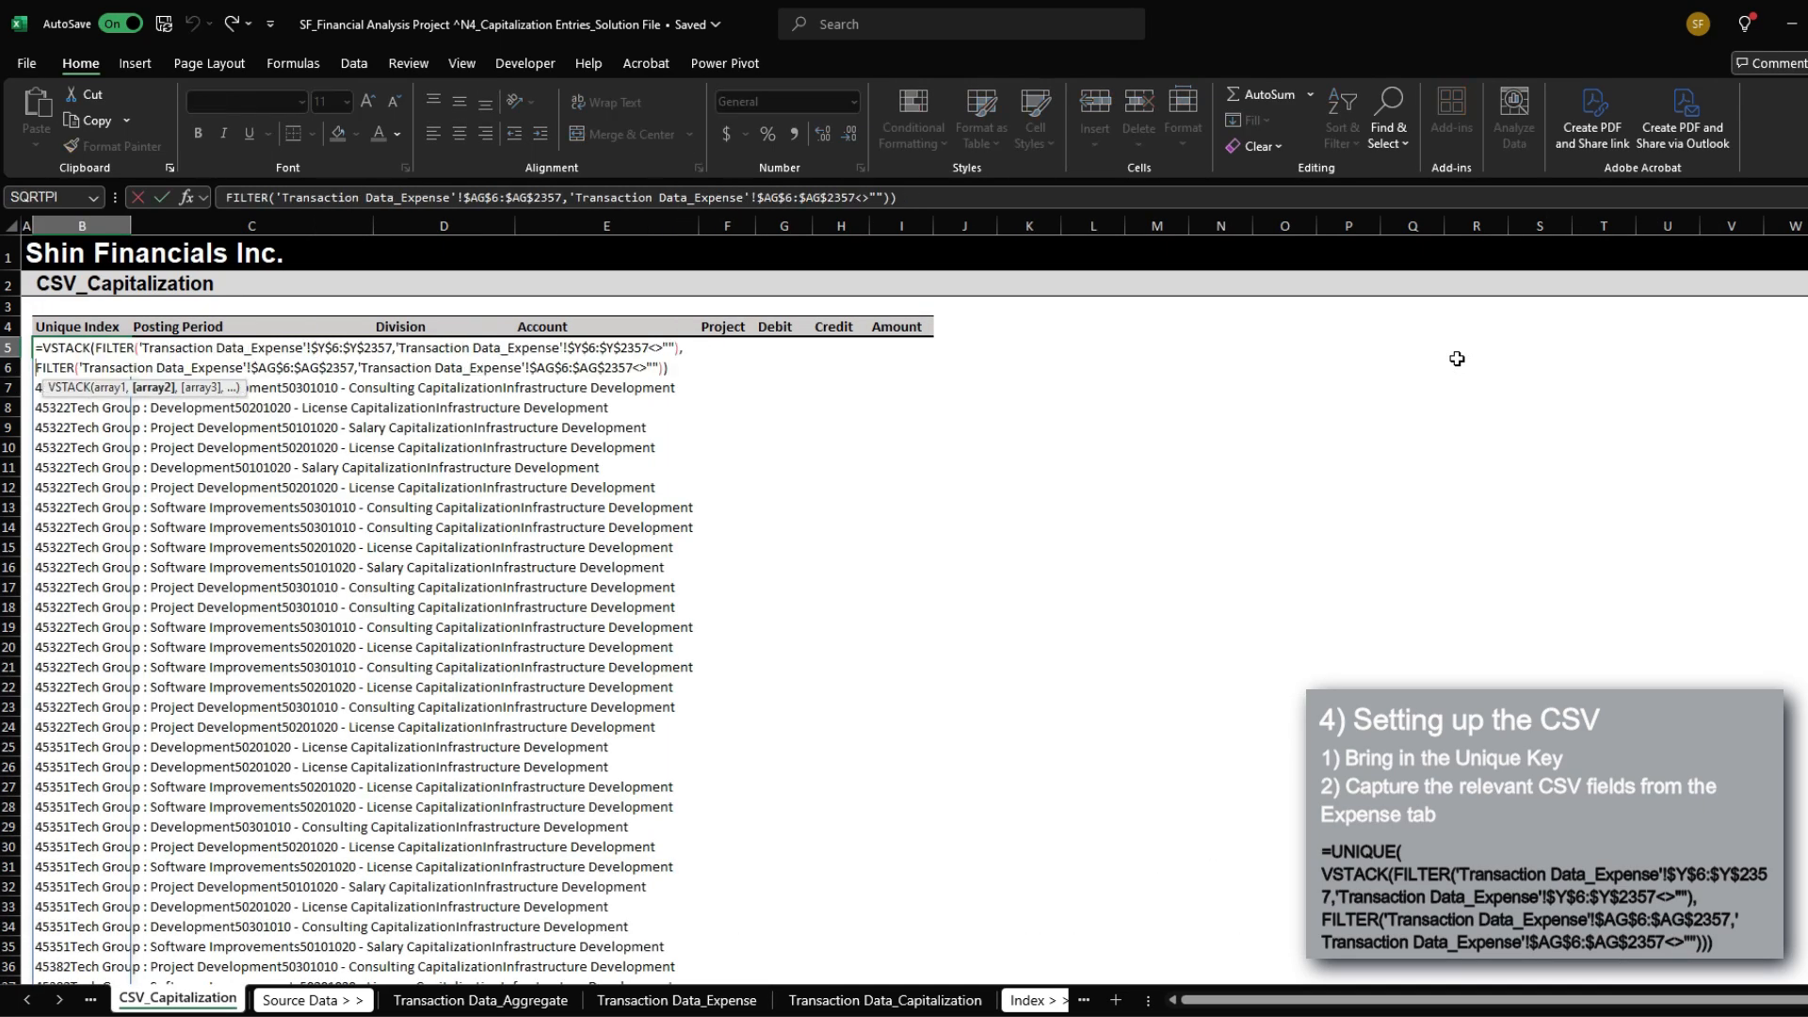
pyautogui.hotkey('ctrl', 'Home')
pyautogui.press('Right')
pyautogui.hotkey('alt', 'Return')
pyautogui.write('UNIQUE(')
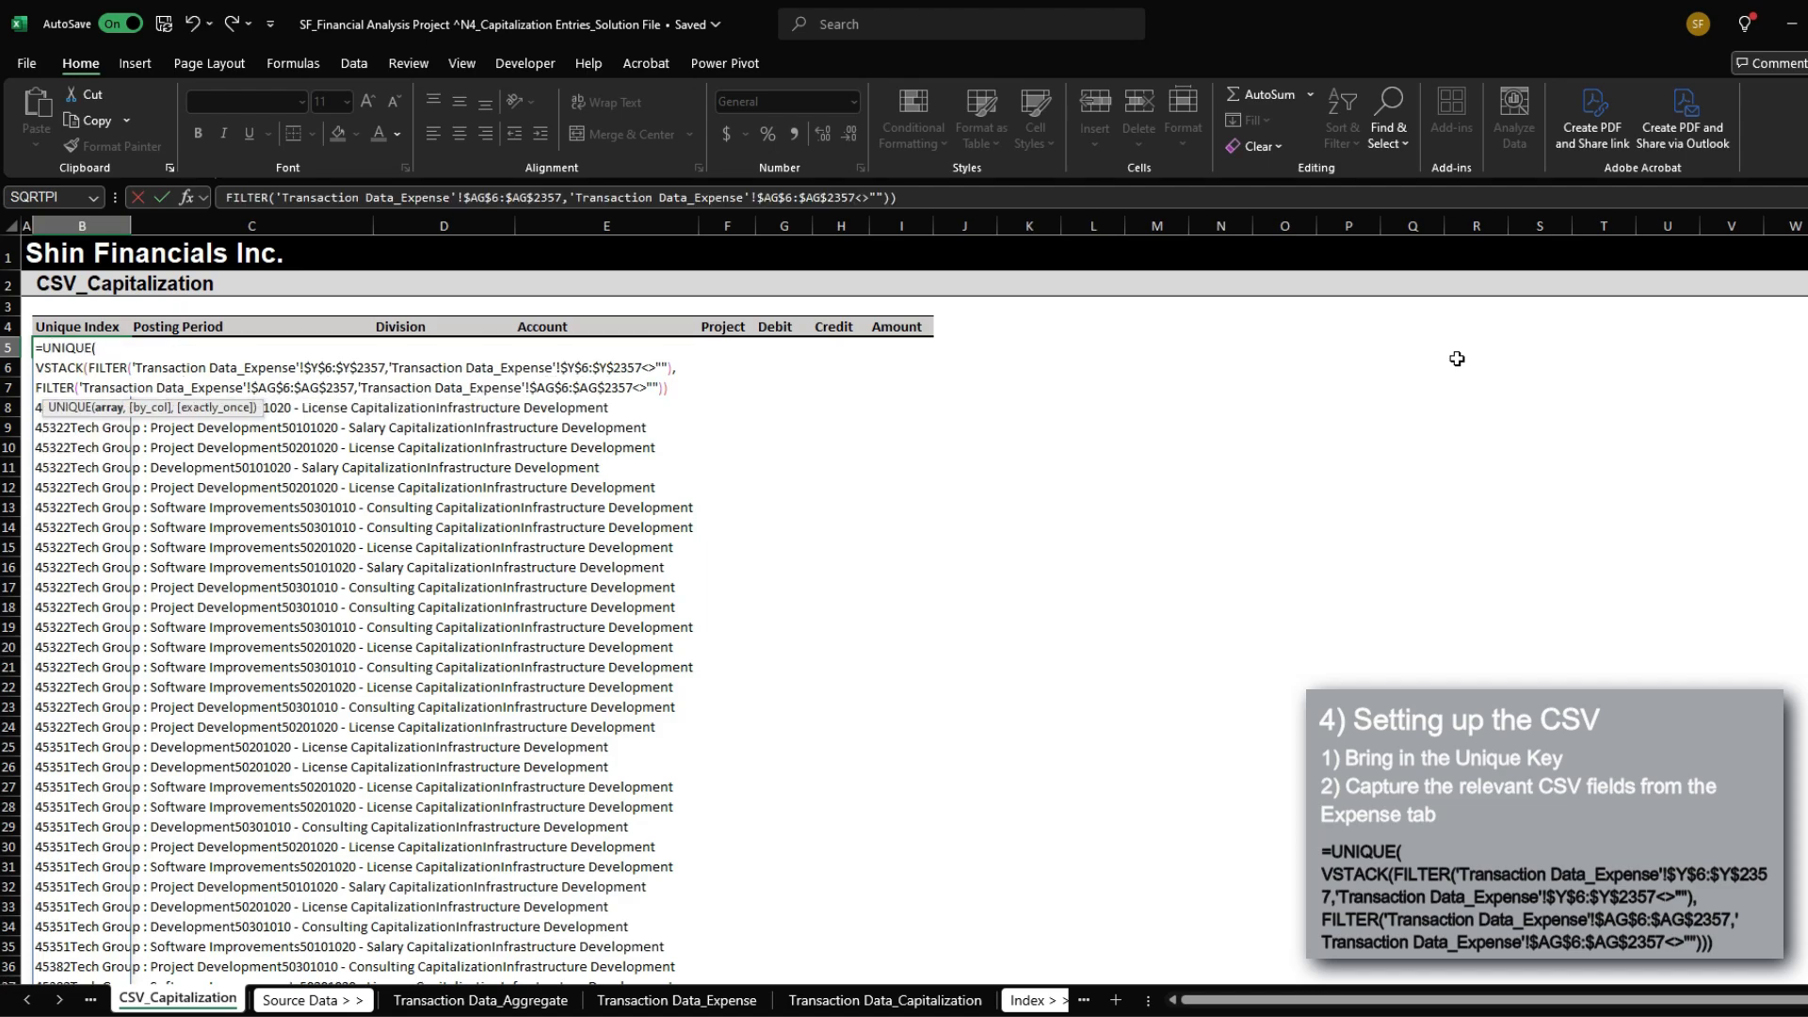
pyautogui.press('Return')
pyautogui.press('Up')
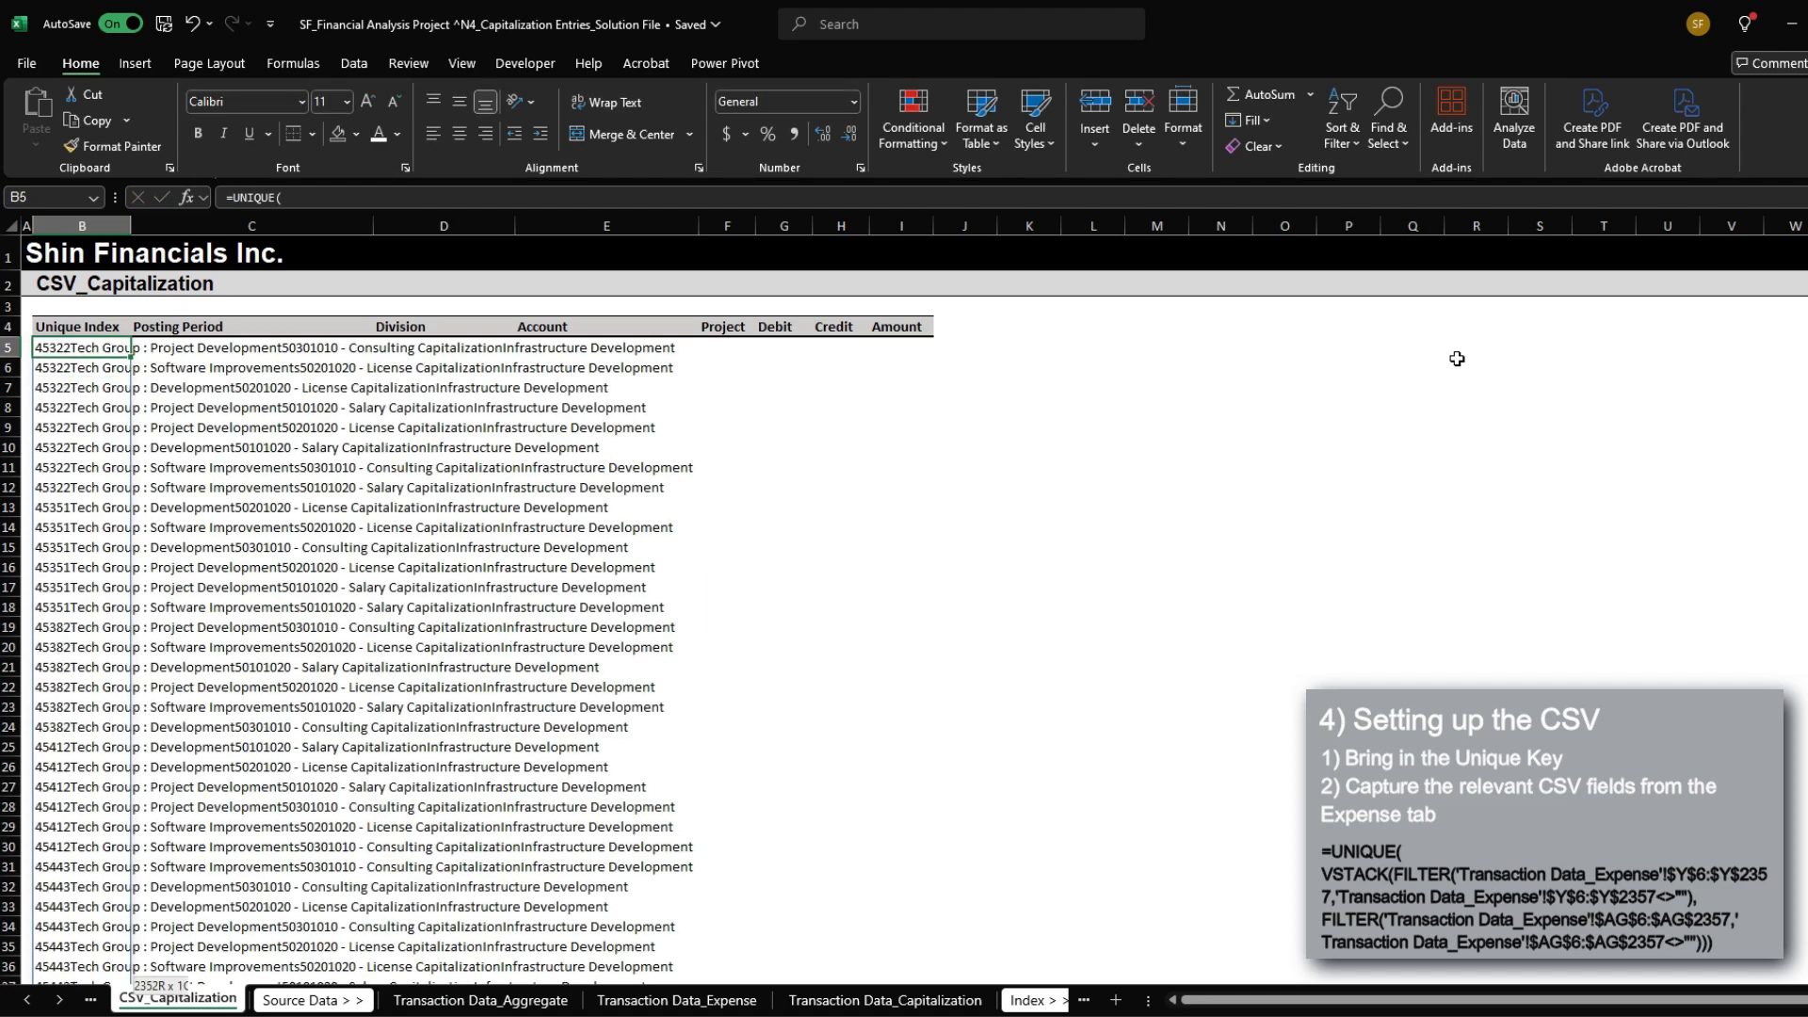
# Step: Try fitting the Unique Index column width to its keys, and undo the width change
pyautogui.hotkey('ctrl', 'shift', 'Down')
pyautogui.hotkey('alt', 'h')
pyautogui.press('o')
pyautogui.press('i')
pyautogui.hotkey('ctrl', 'Up')
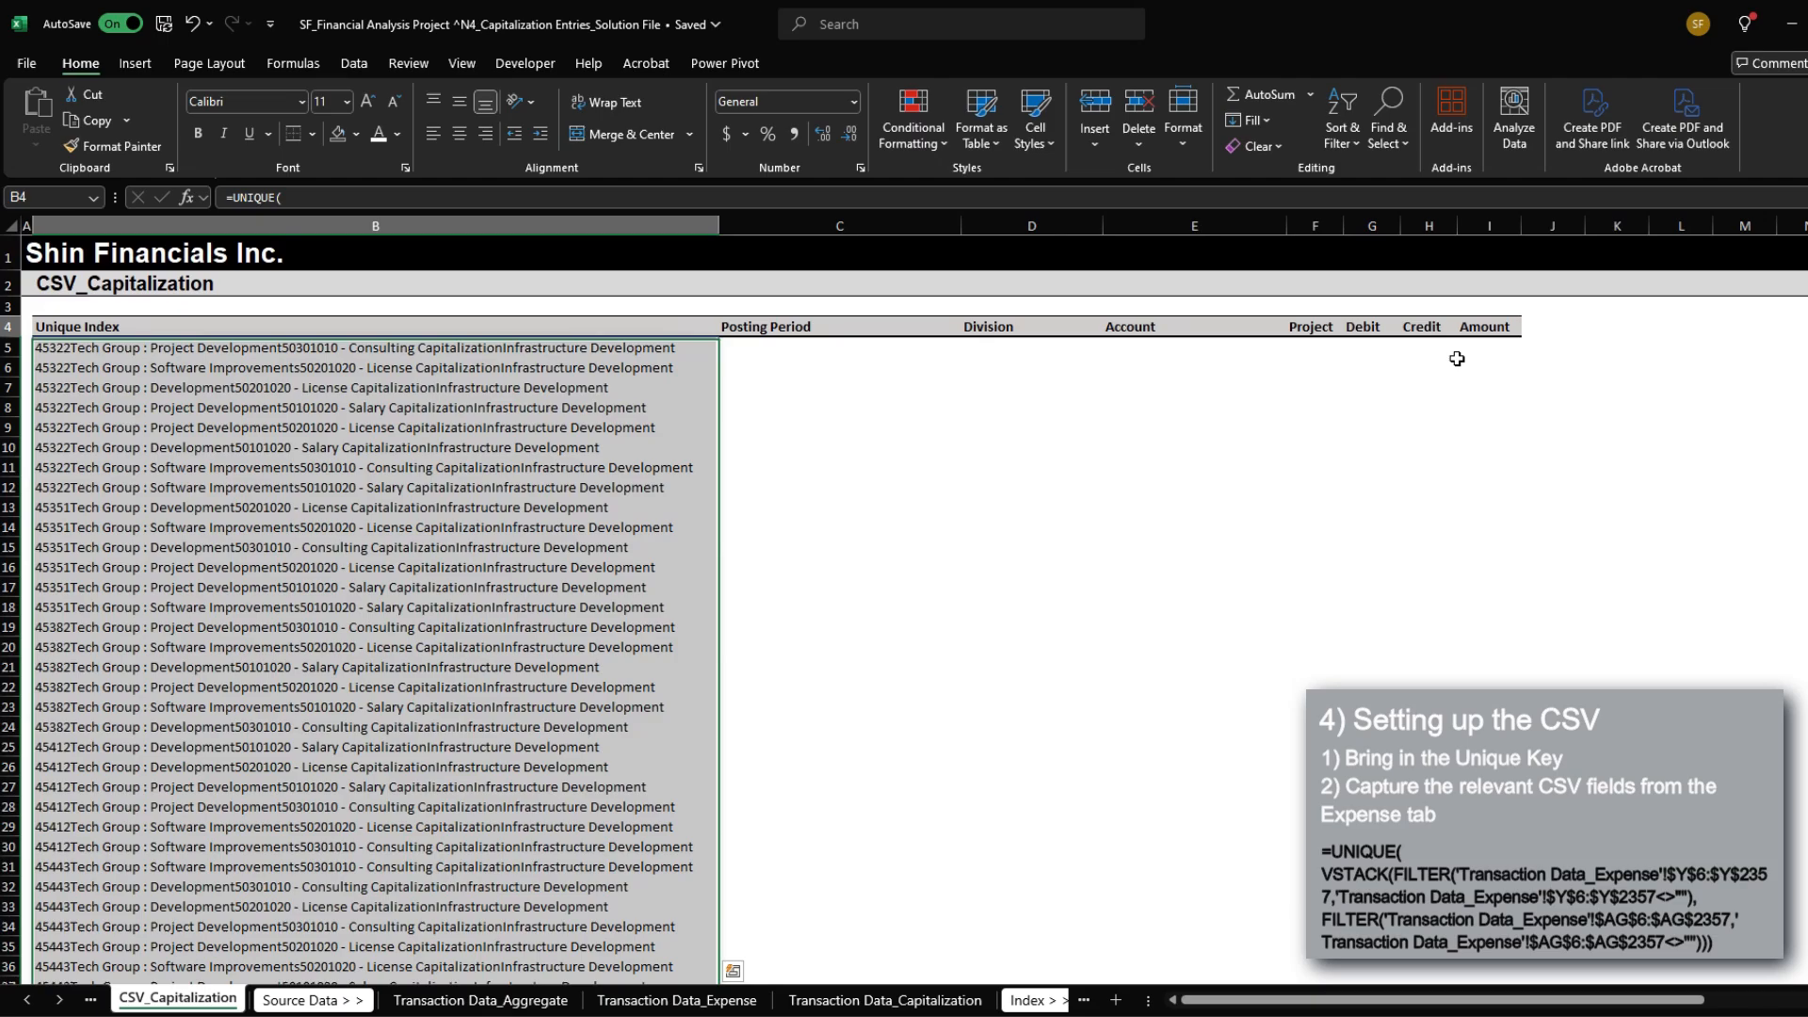
pyautogui.press('Down')
pyautogui.hotkey('ctrl', 'z')
pyautogui.hotkey('ctrl', 'Up')
pyautogui.press('Down')
pyautogui.hotkey('ctrl', 'shift', 'Down')
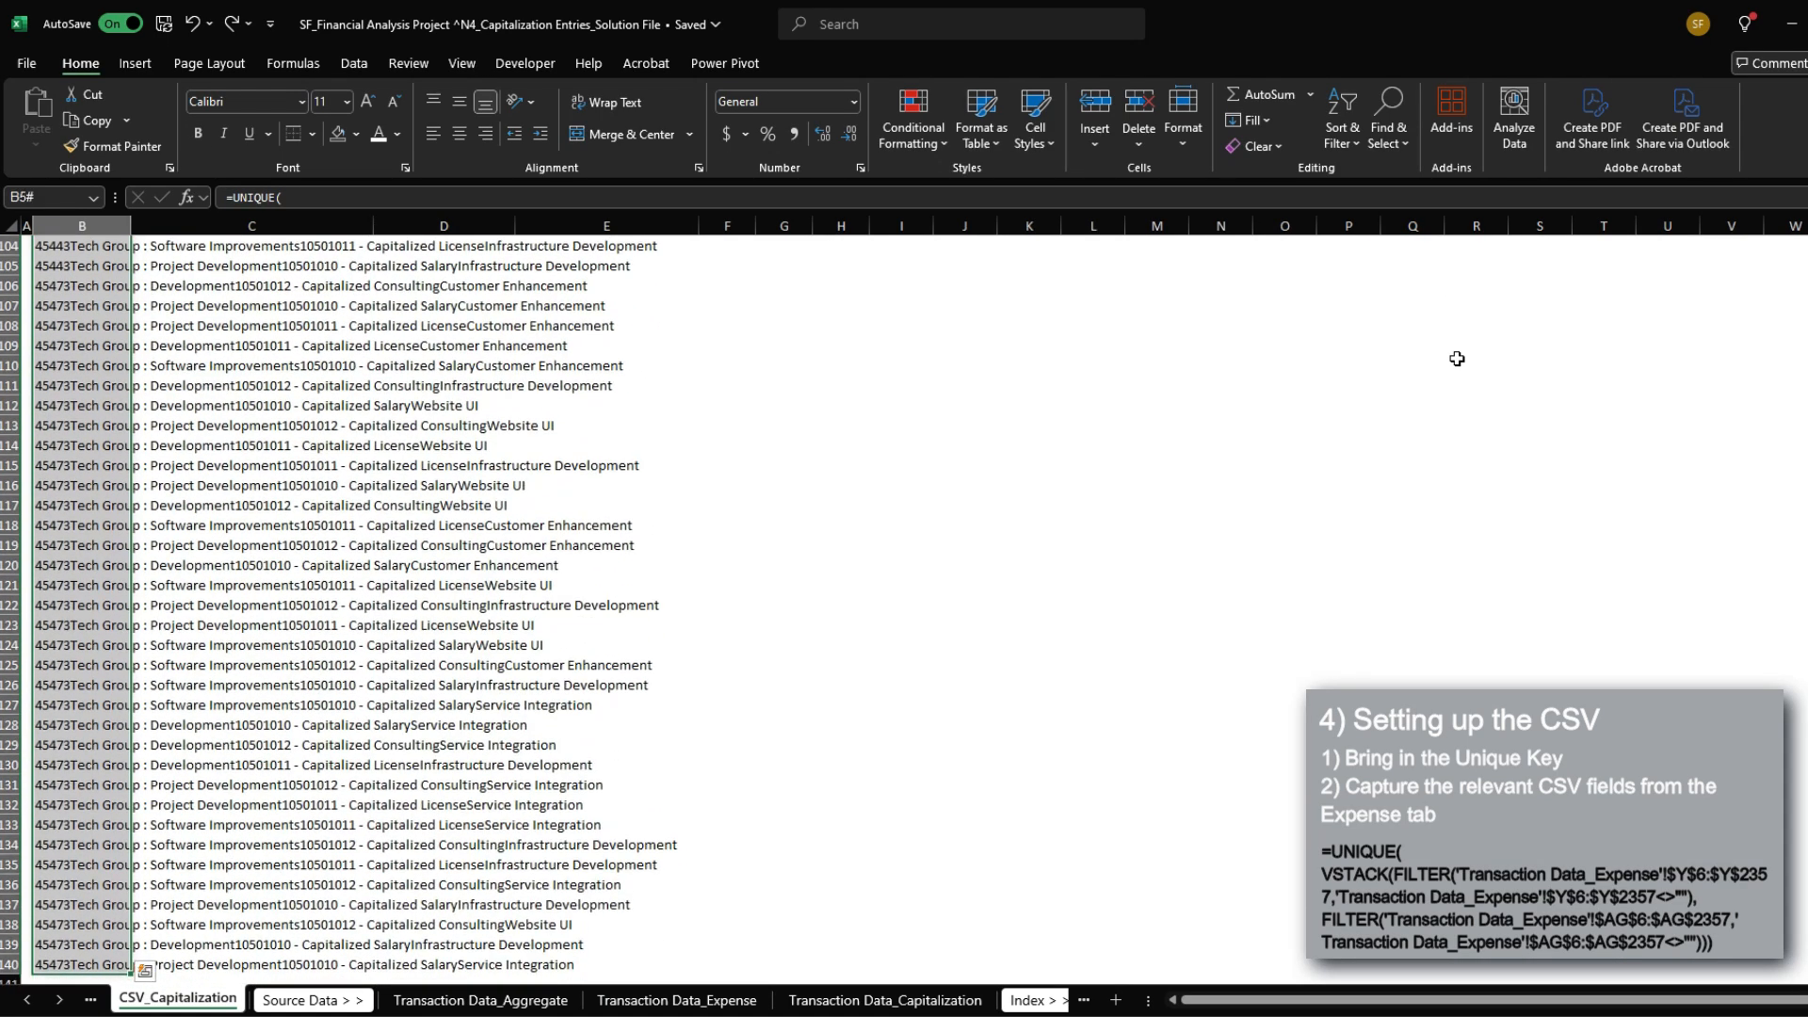
# Step: In C5 under Posting Period, begin an XLOOKUP formula with the spilled range $B5# as lookup value
pyautogui.hotkey('ctrl', 'Up')
pyautogui.press('Up')
pyautogui.press('Up')
pyautogui.press('Right')
pyautogui.press('Down')
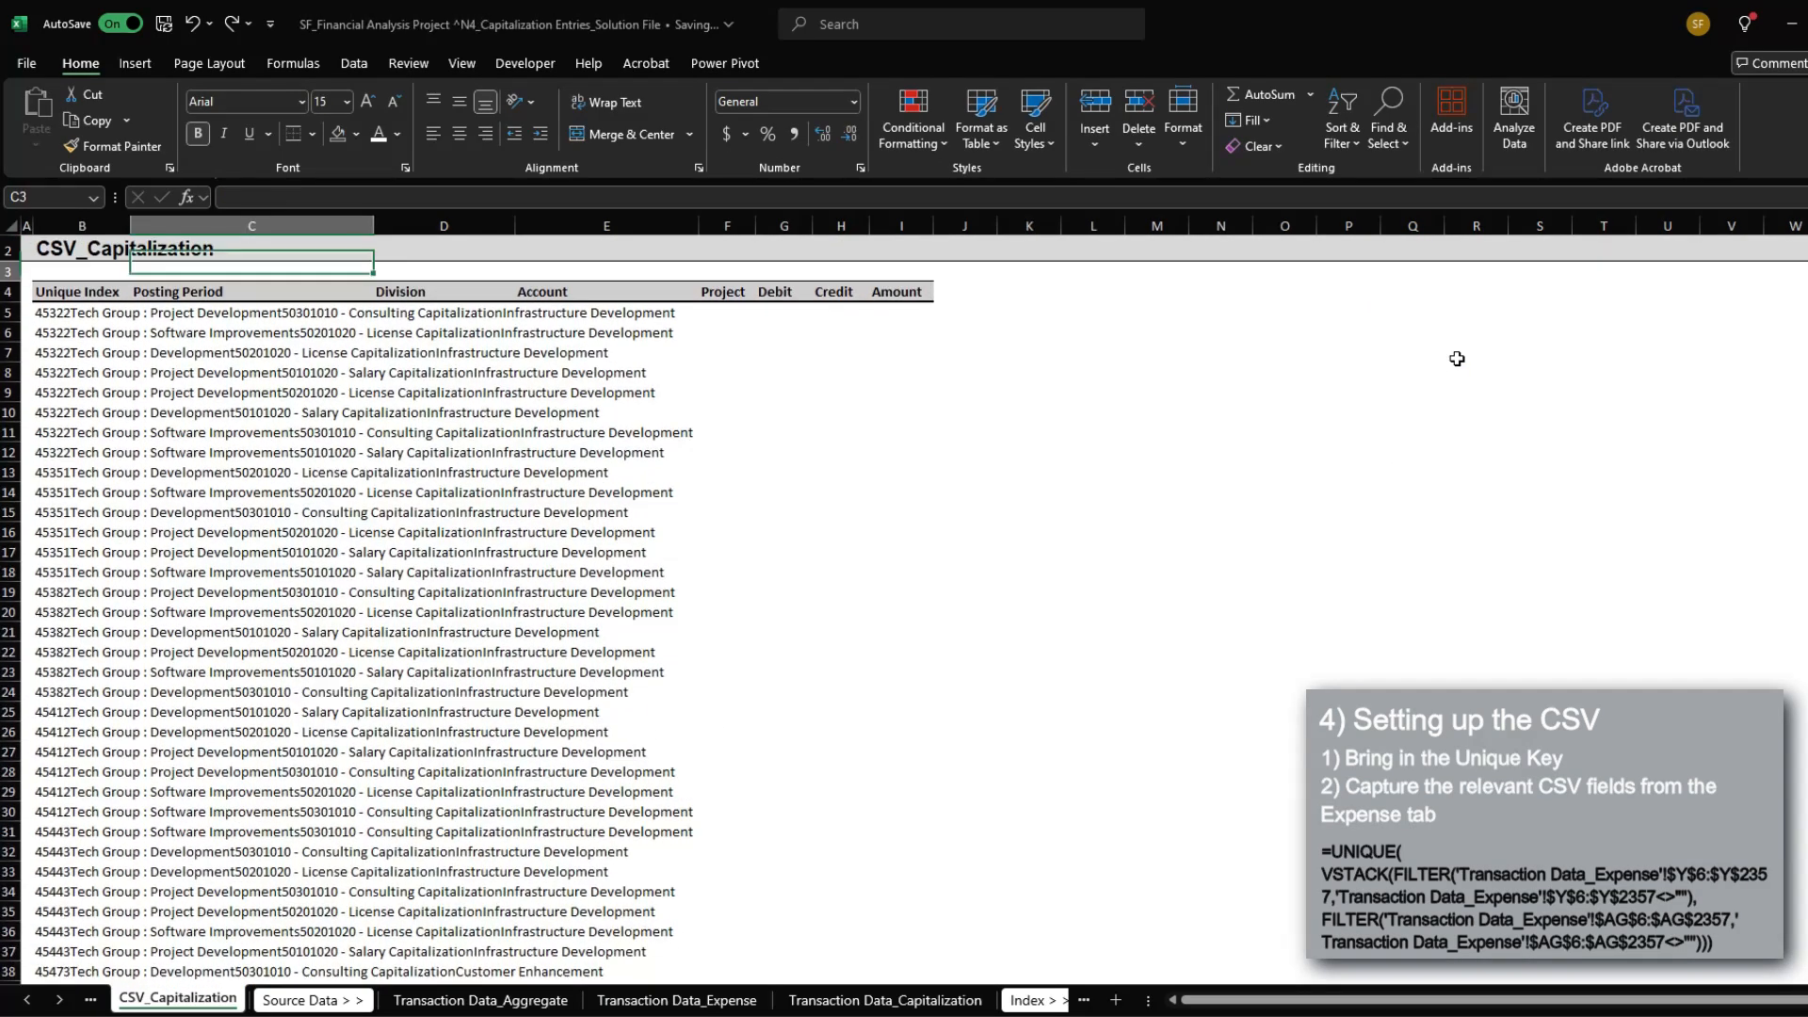
pyautogui.press('Down')
pyautogui.press('Down')
pyautogui.write('=XLOOKUP')
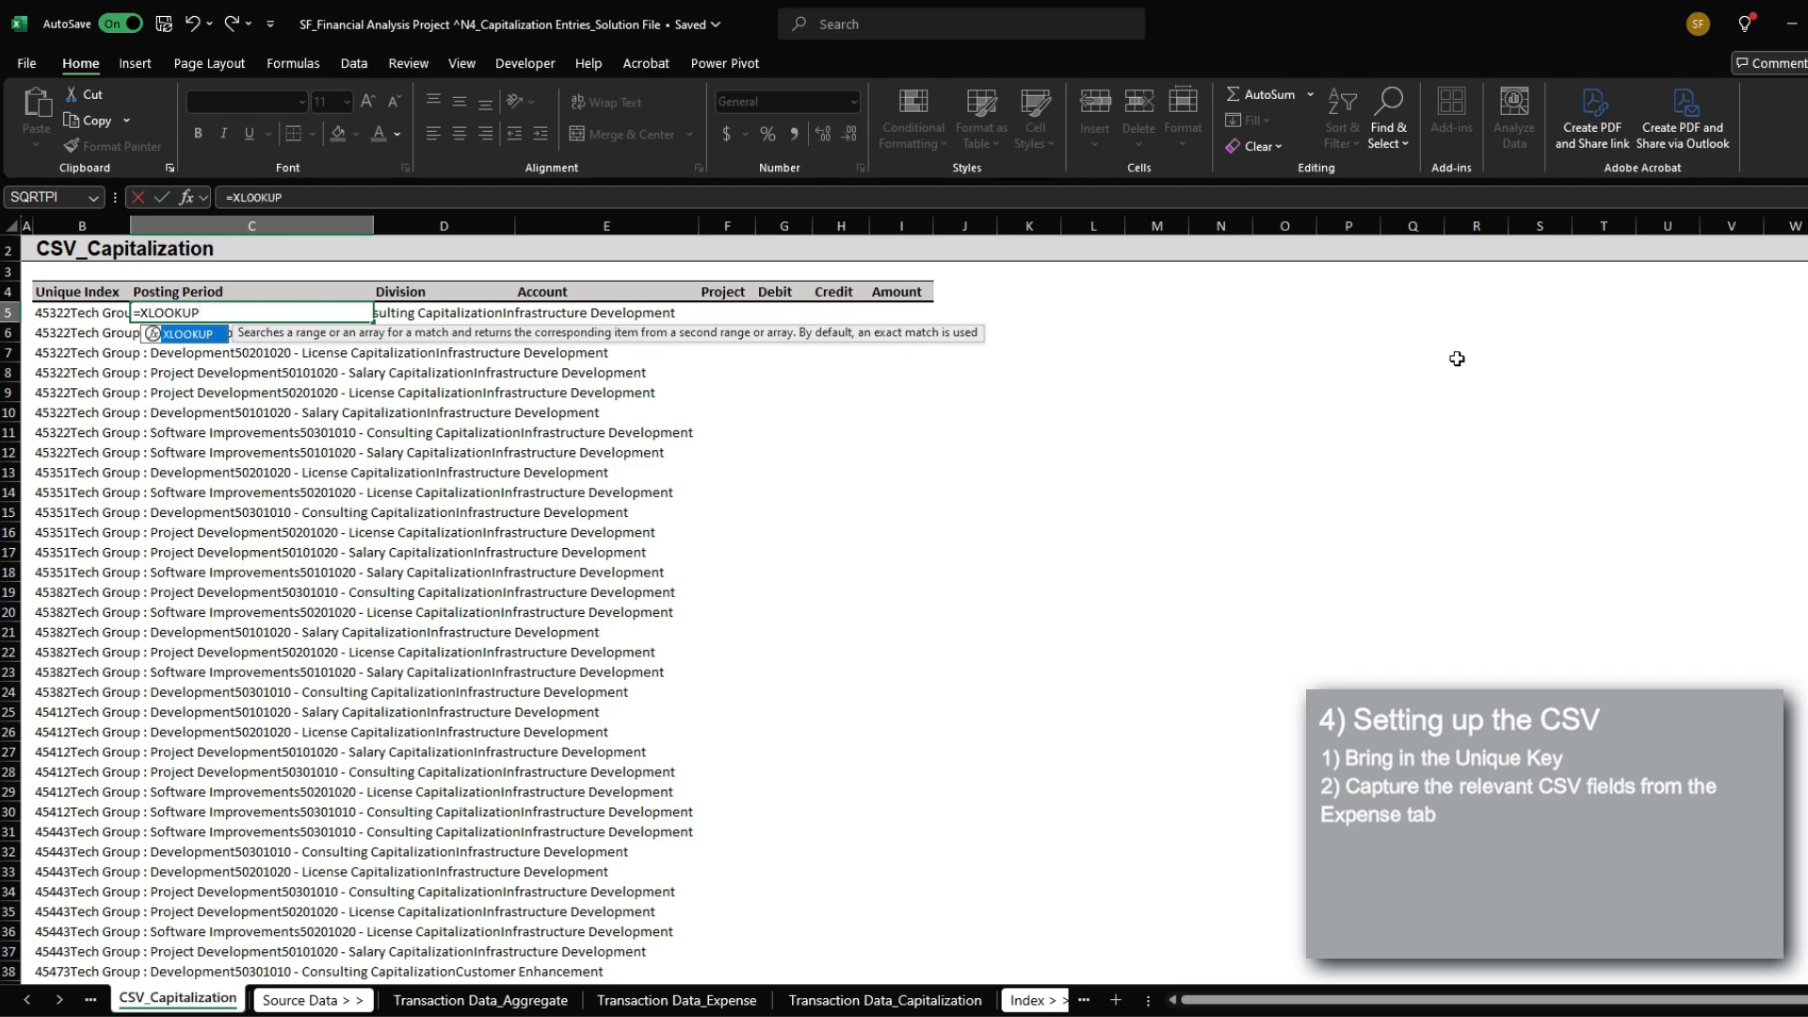
pyautogui.write('(')
pyautogui.press('Left')
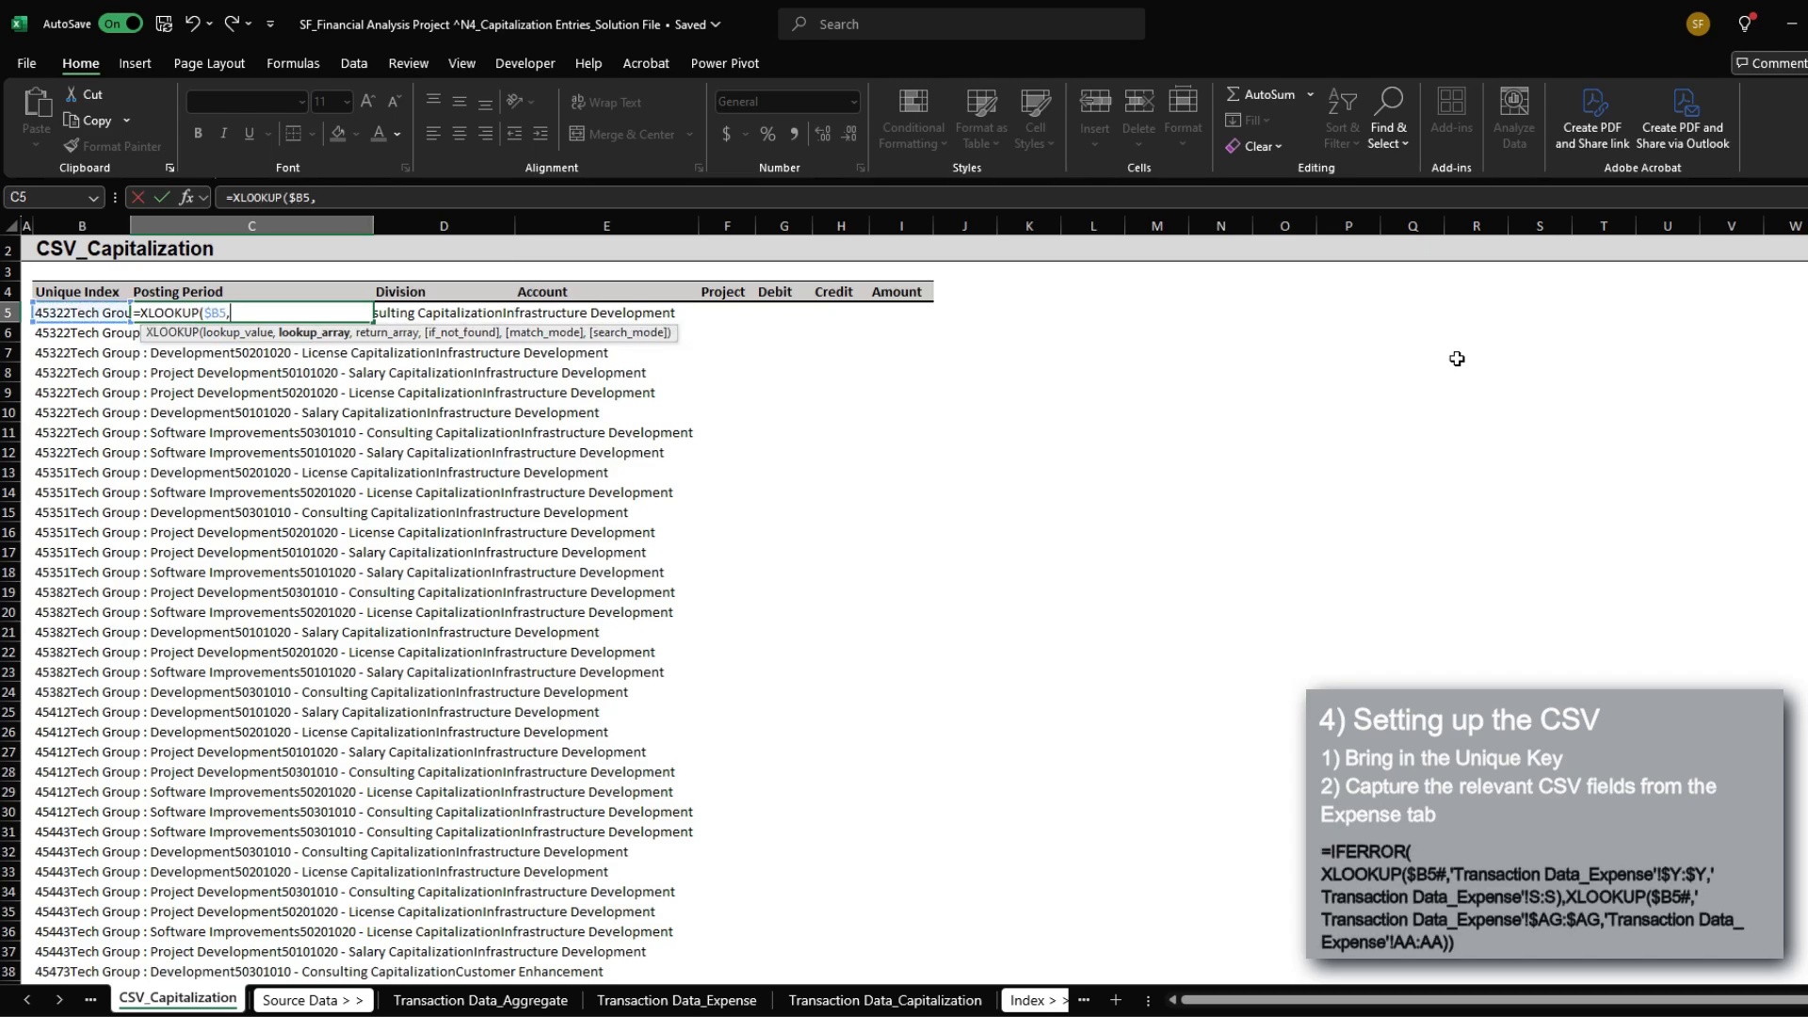
pyautogui.press('BackSpace')
pyautogui.write('#')
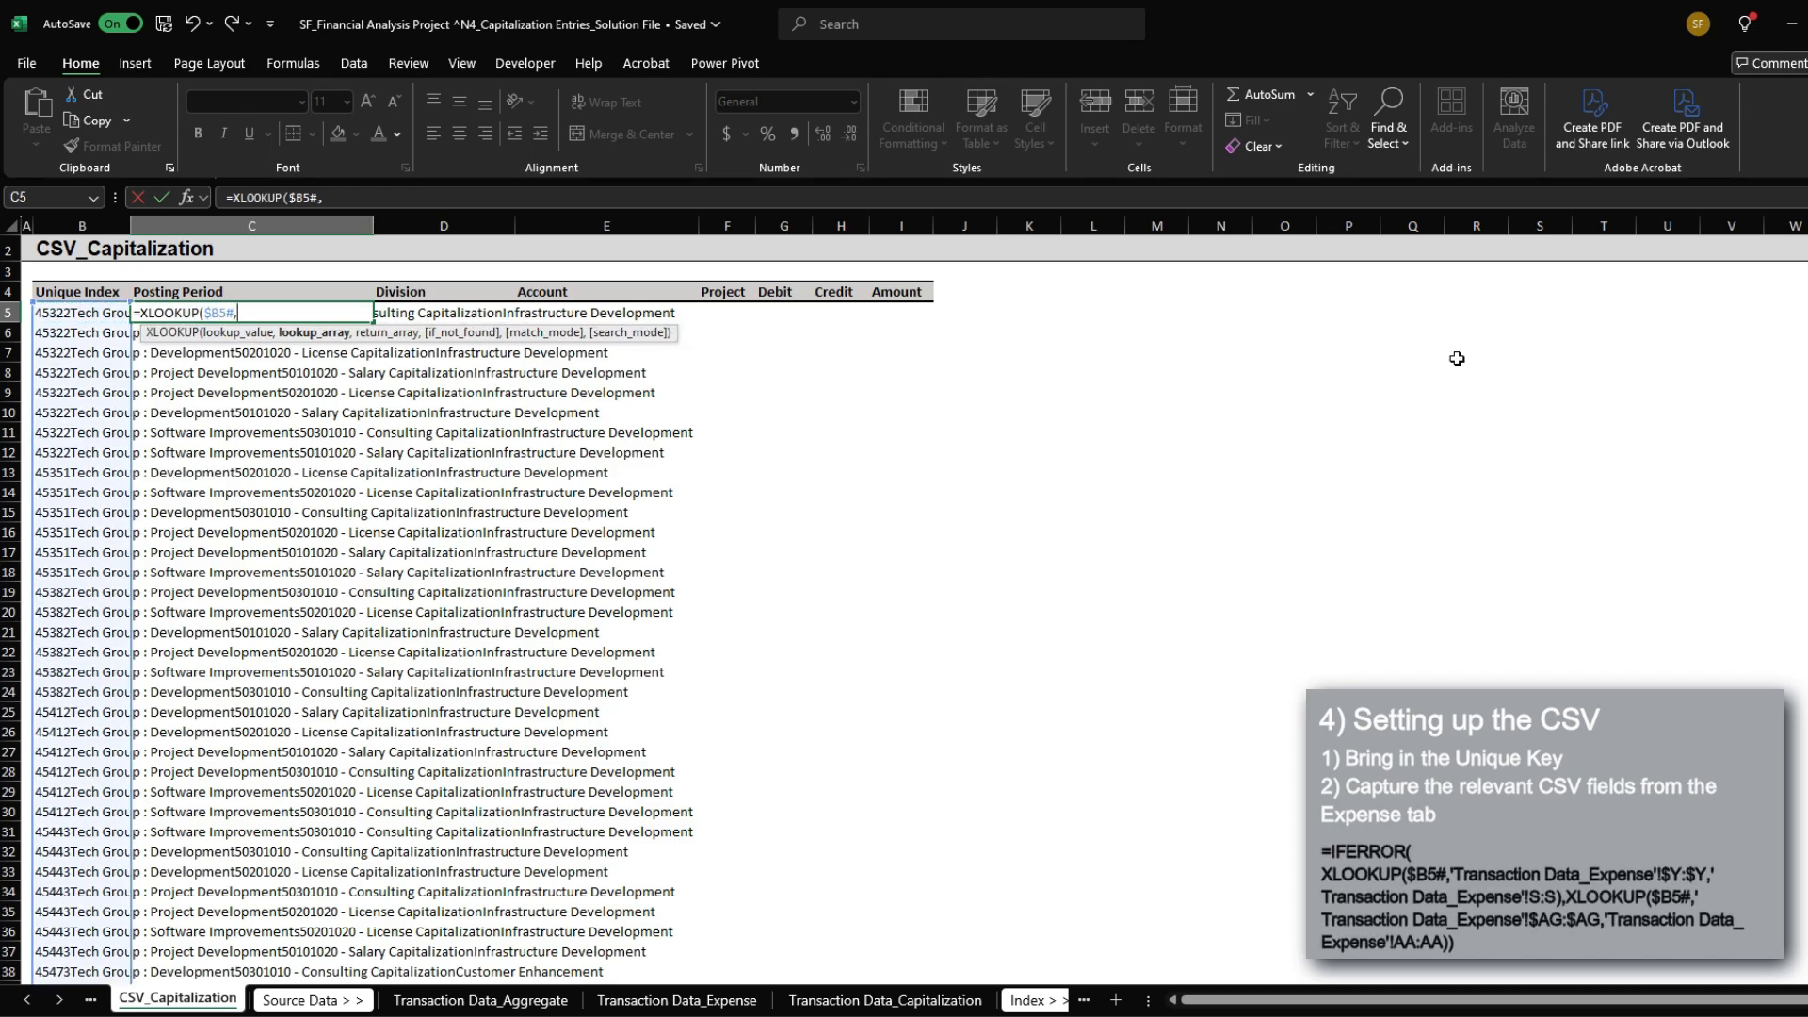
pyautogui.write(',')
# Step: Complete the C5 XLOOKUP with Transaction Data_Expense $Y:$Y as lookup array and T:T as return array
pyautogui.hotkey('ctrl', 'pagedown')
pyautogui.hotkey('ctrl', 'pagedown')
pyautogui.hotkey('ctrl', 'pagedown')
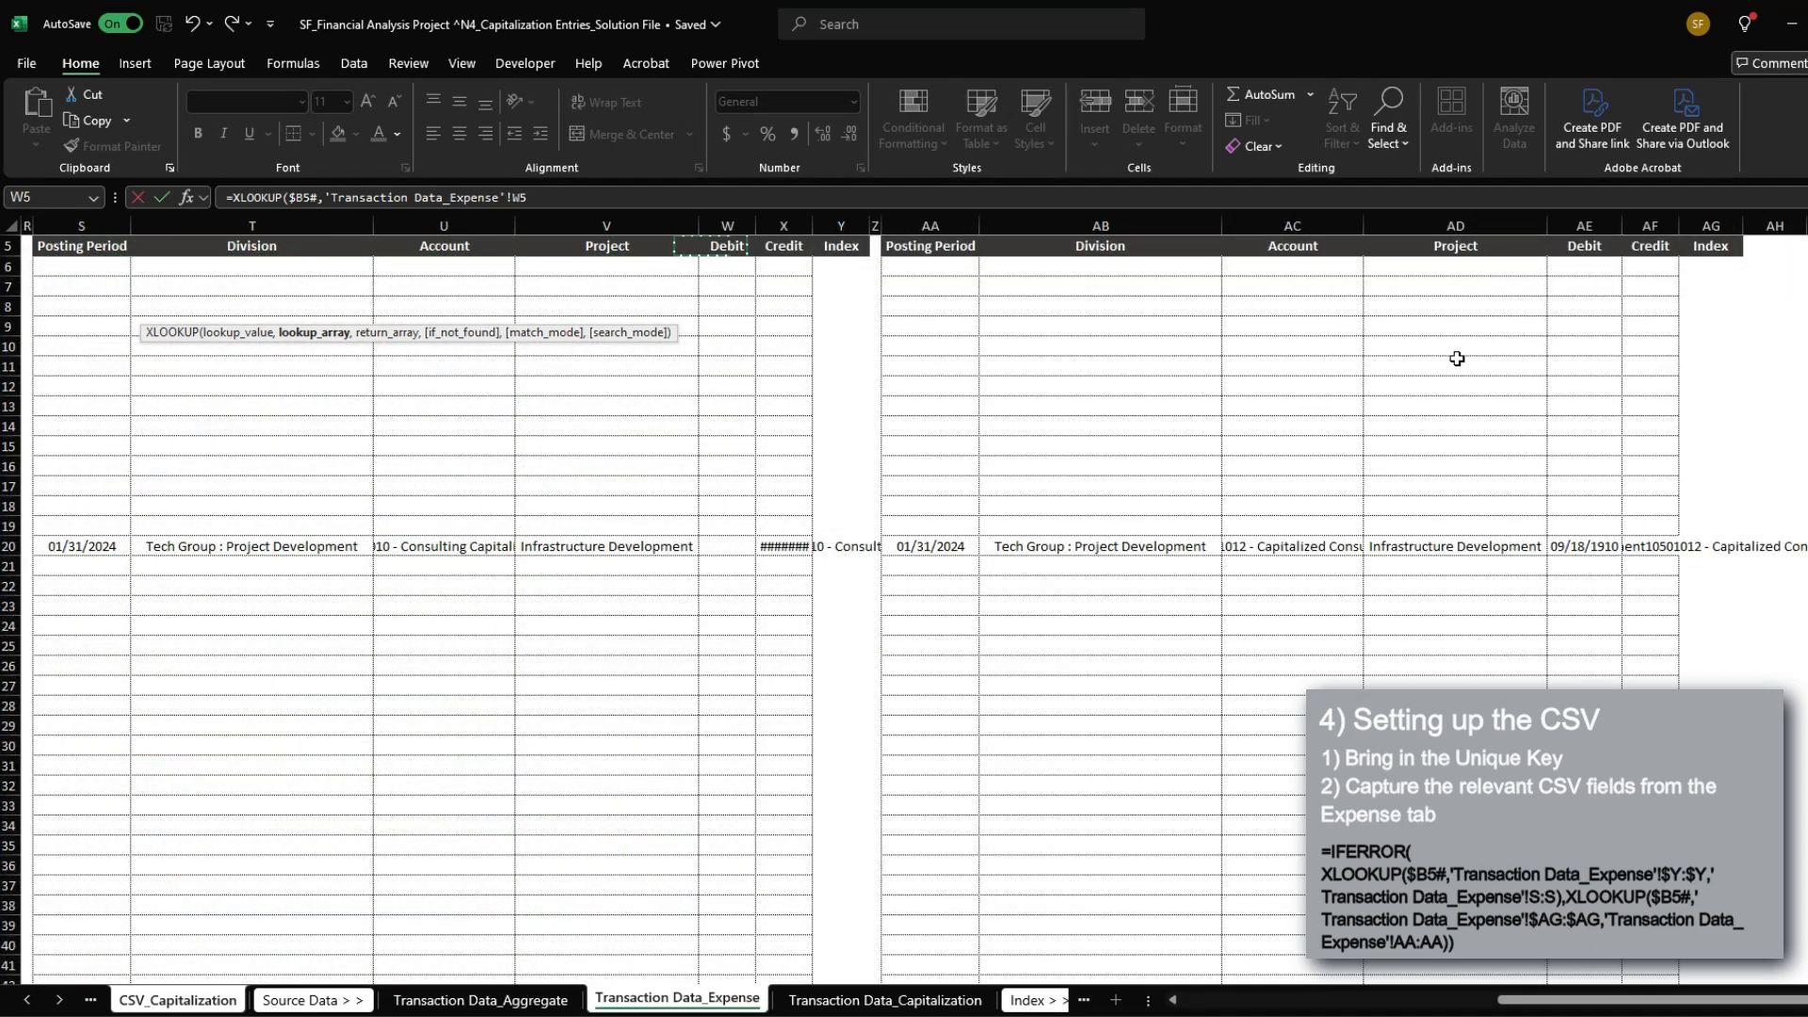
pyautogui.hotkey('ctrl', 'space')
pyautogui.write(',')
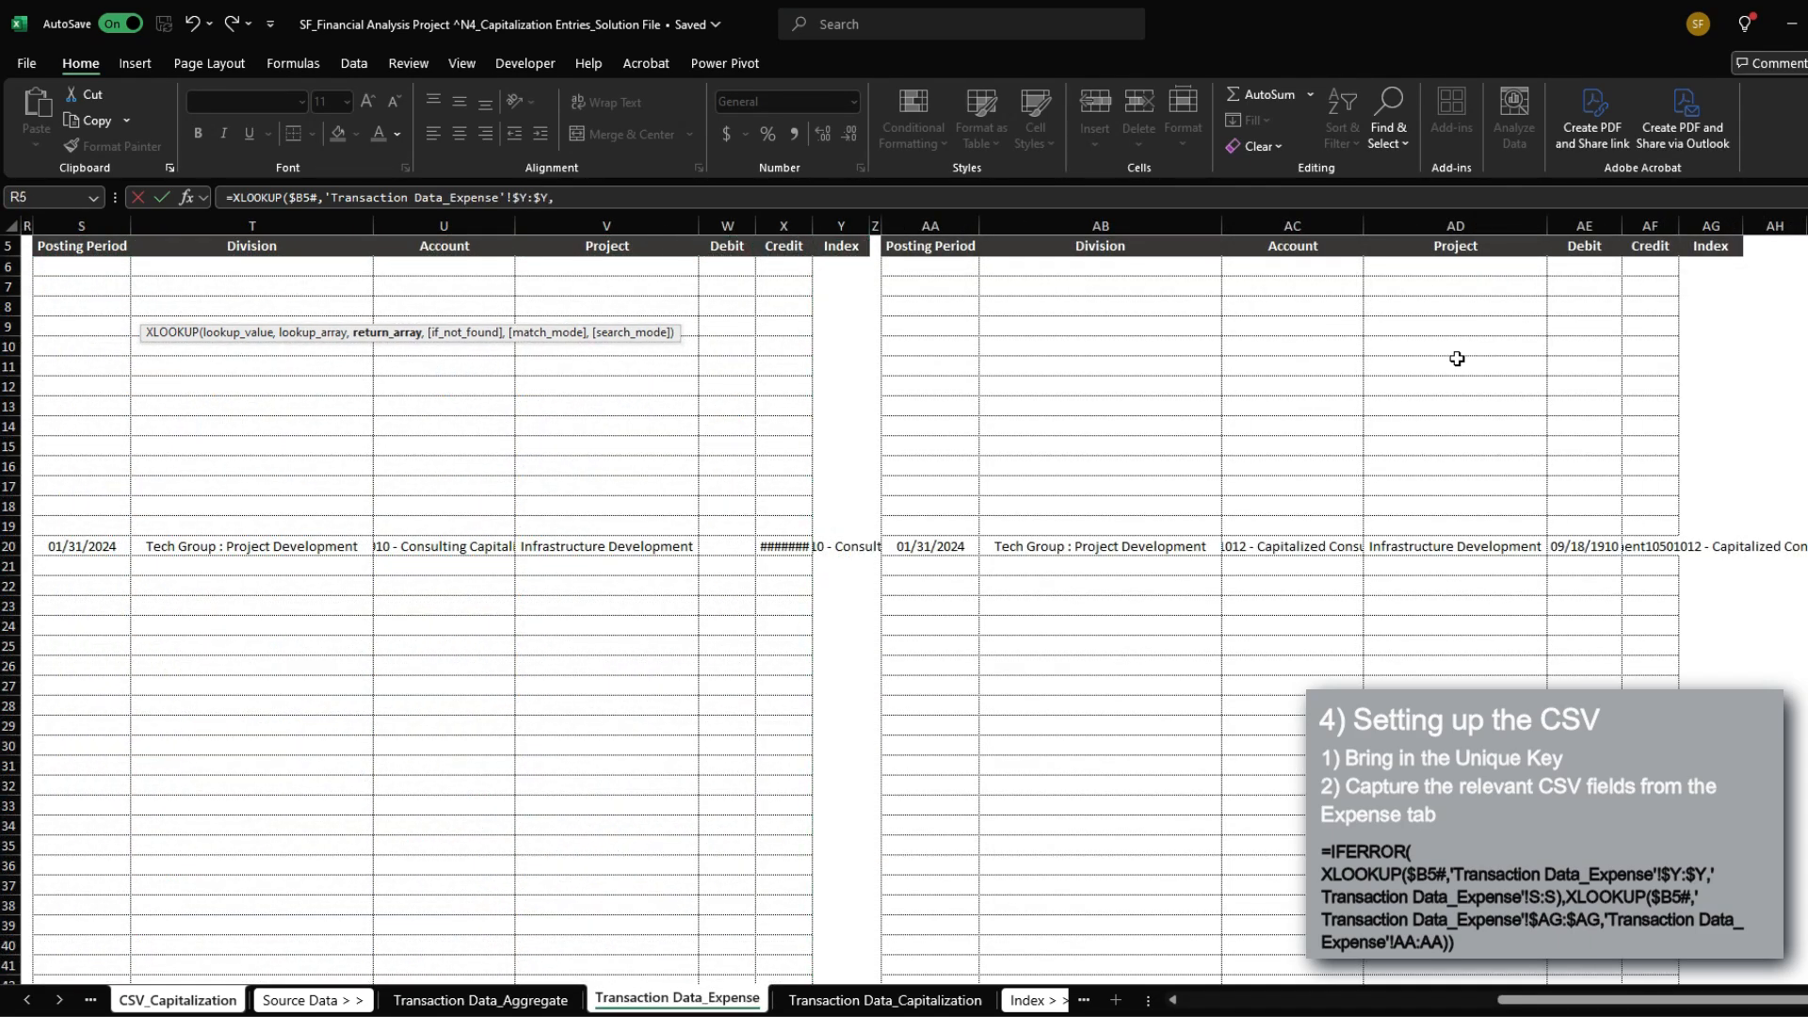
pyautogui.press('Left')
pyautogui.press('Left')
pyautogui.press('Left')
pyautogui.press('Left')
pyautogui.press('Left')
pyautogui.hotkey('ctrl', 'space')
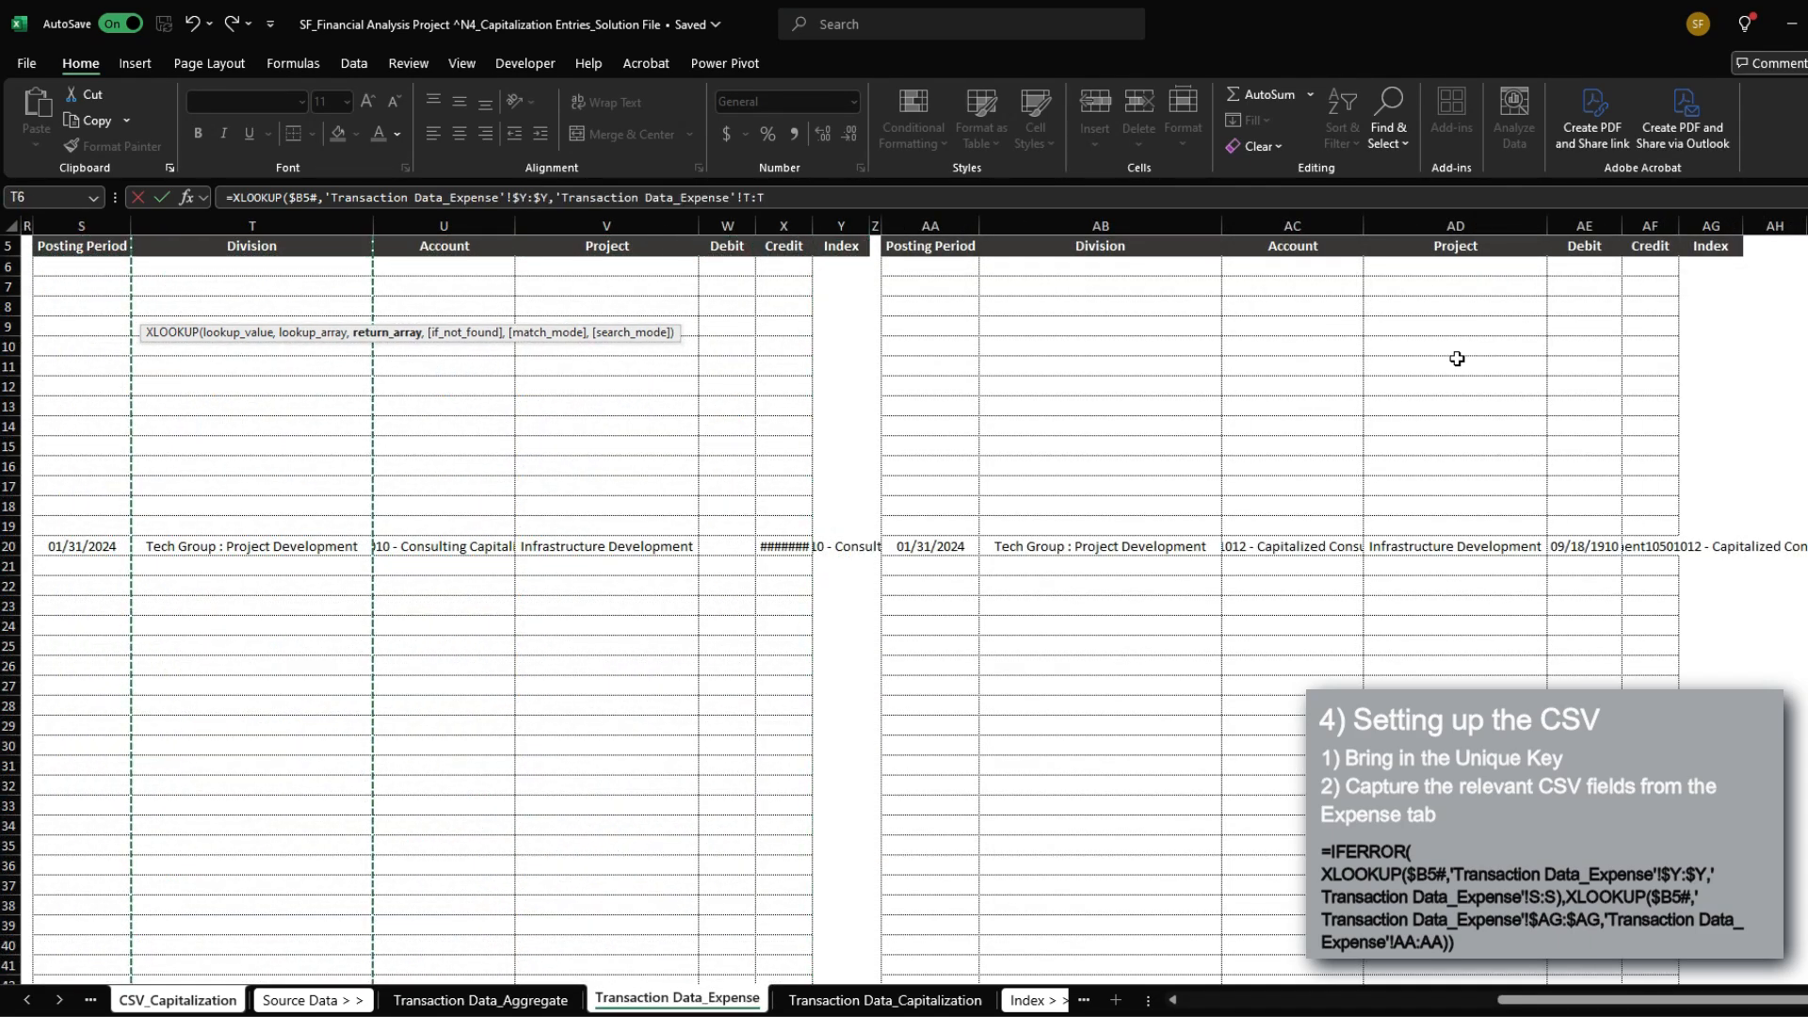
pyautogui.write(')')
pyautogui.press('Return')
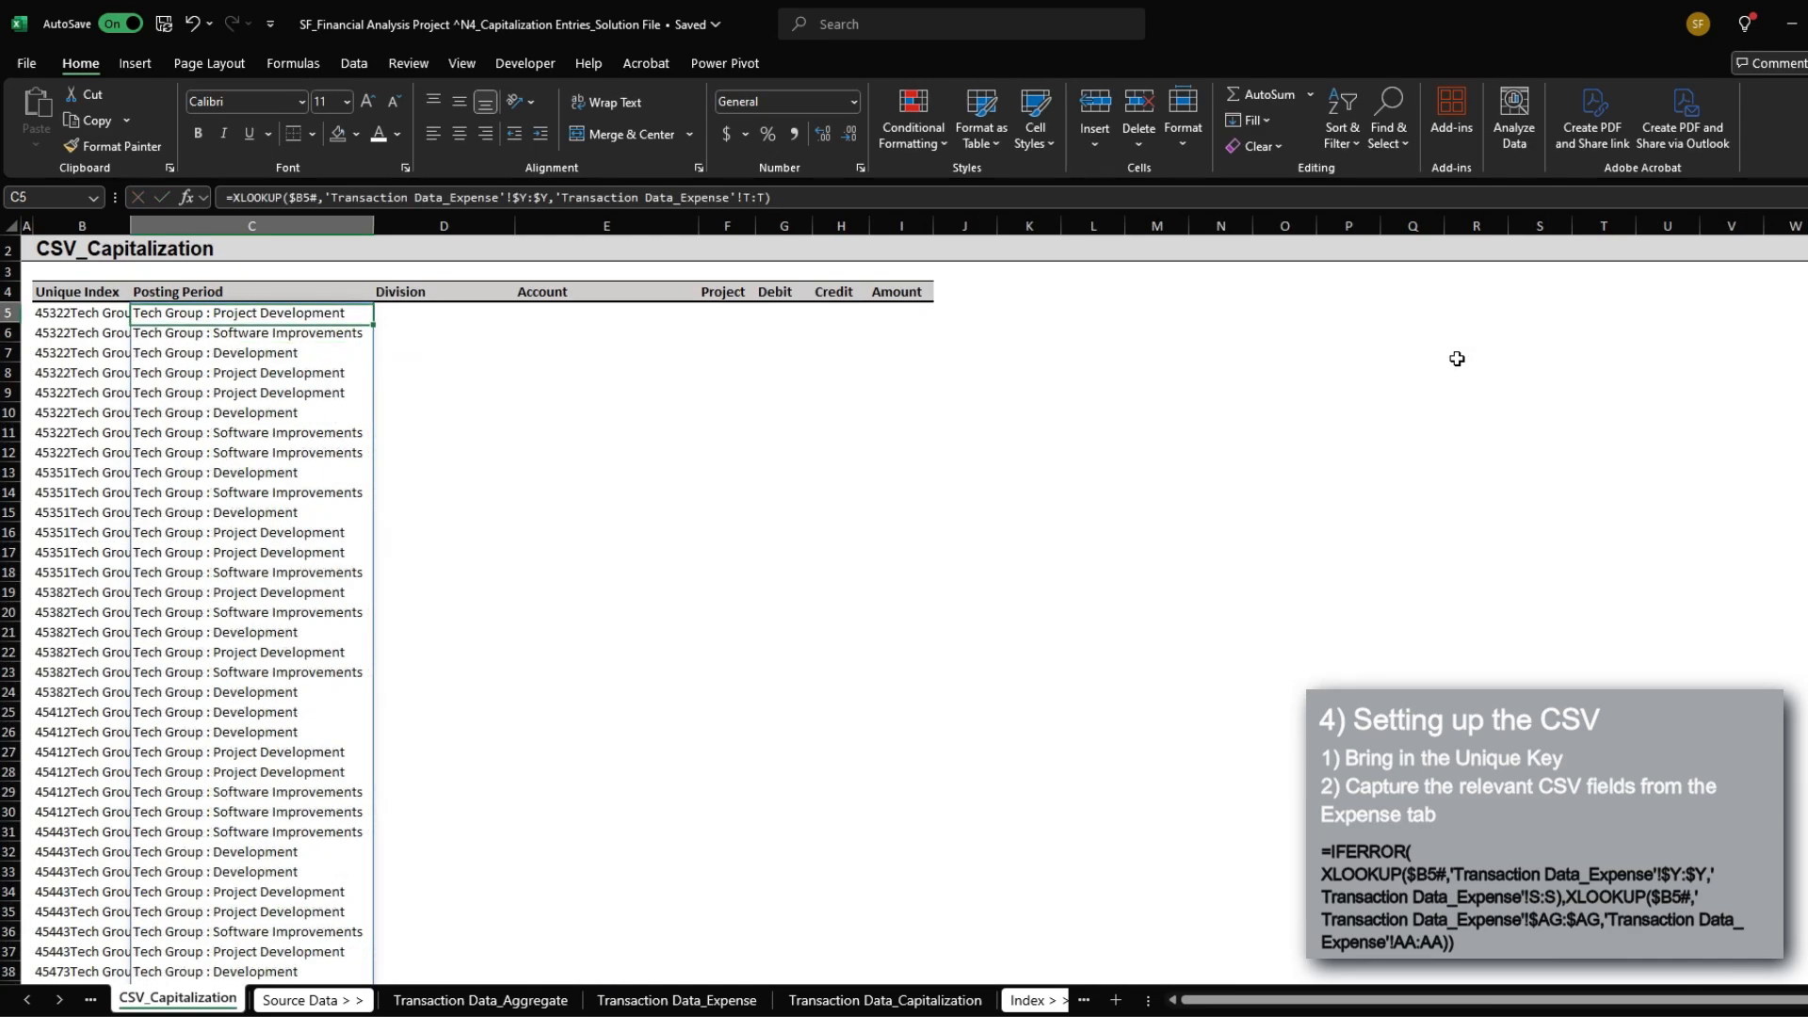
# Step: Check how far the Posting Period and Unique Index columns extend, and inspect both Index columns on Transaction Data_Expense
pyautogui.hotkey('ctrl', 'Down')
pyautogui.hotkey('ctrl', 'Up')
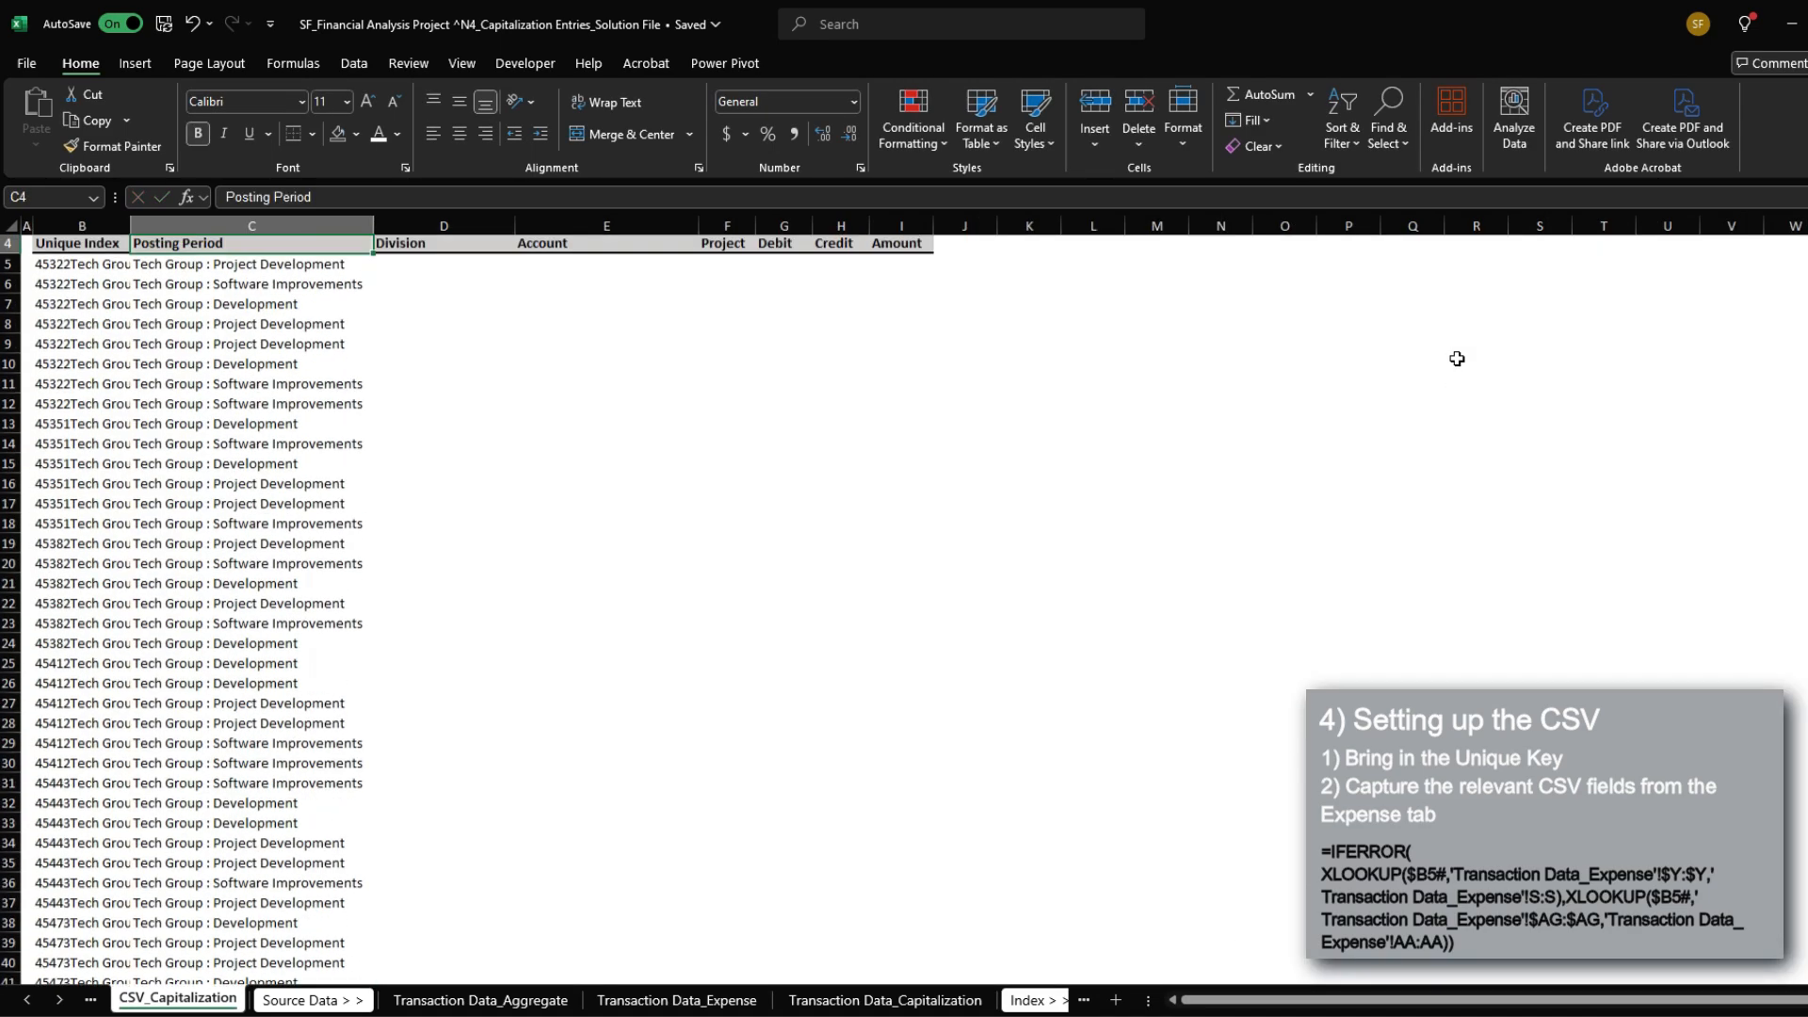
pyautogui.press('Left')
pyautogui.hotkey('ctrl', 'Down')
pyautogui.hotkey('ctrl', 'Up')
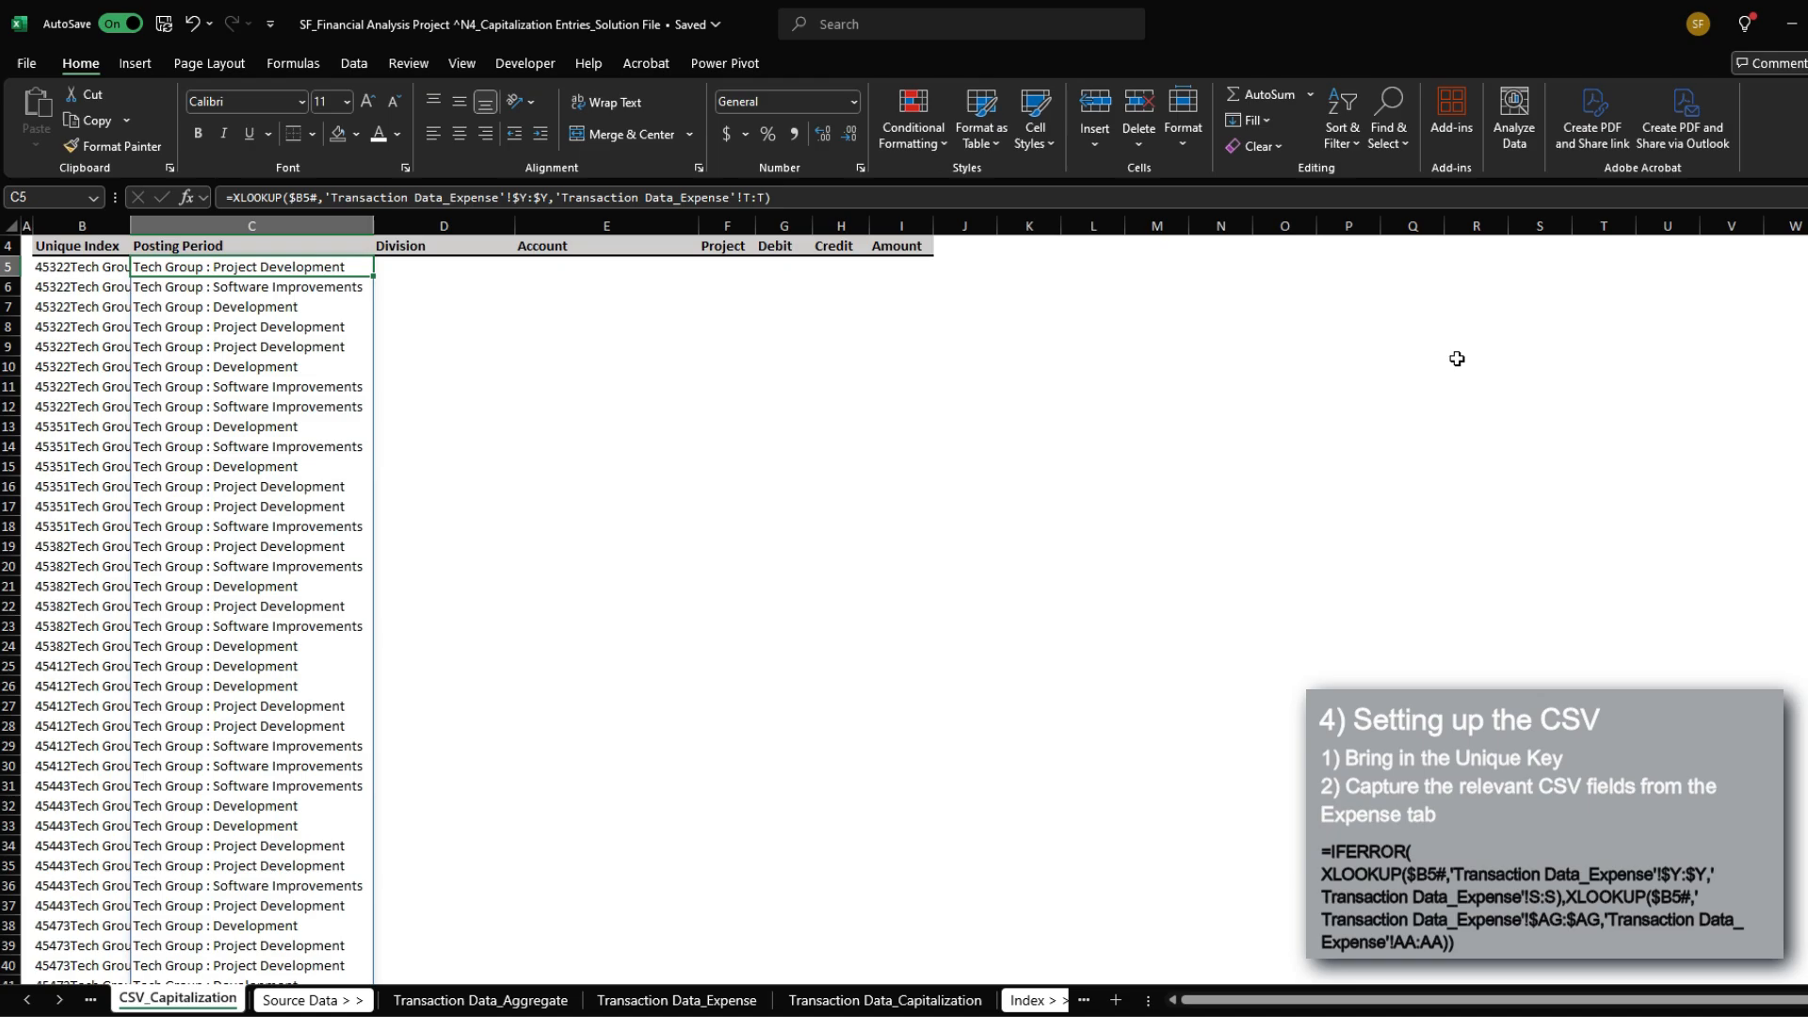
pyautogui.hotkey('ctrl', 'pagedown')
pyautogui.hotkey('ctrl', 'pagedown')
pyautogui.hotkey('ctrl', 'pagedown')
pyautogui.click(843, 310)
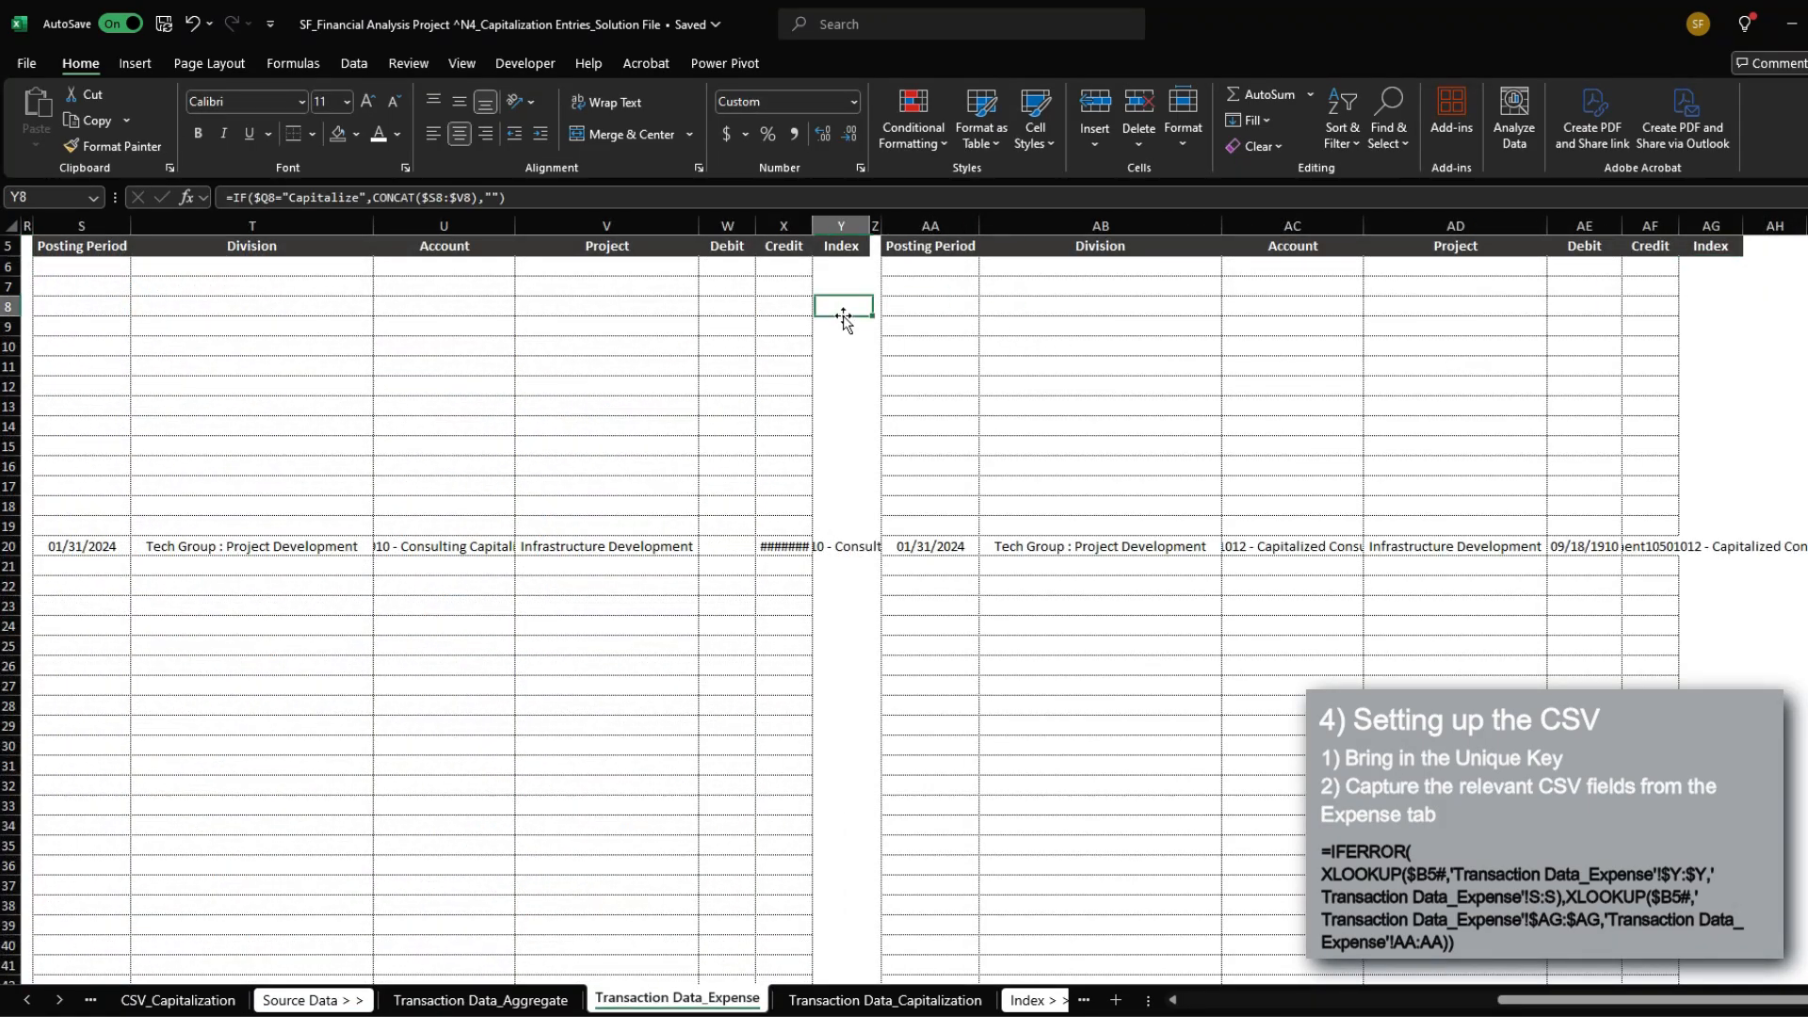
pyautogui.click(1730, 306)
pyautogui.hotkey('ctrl', 'pageup')
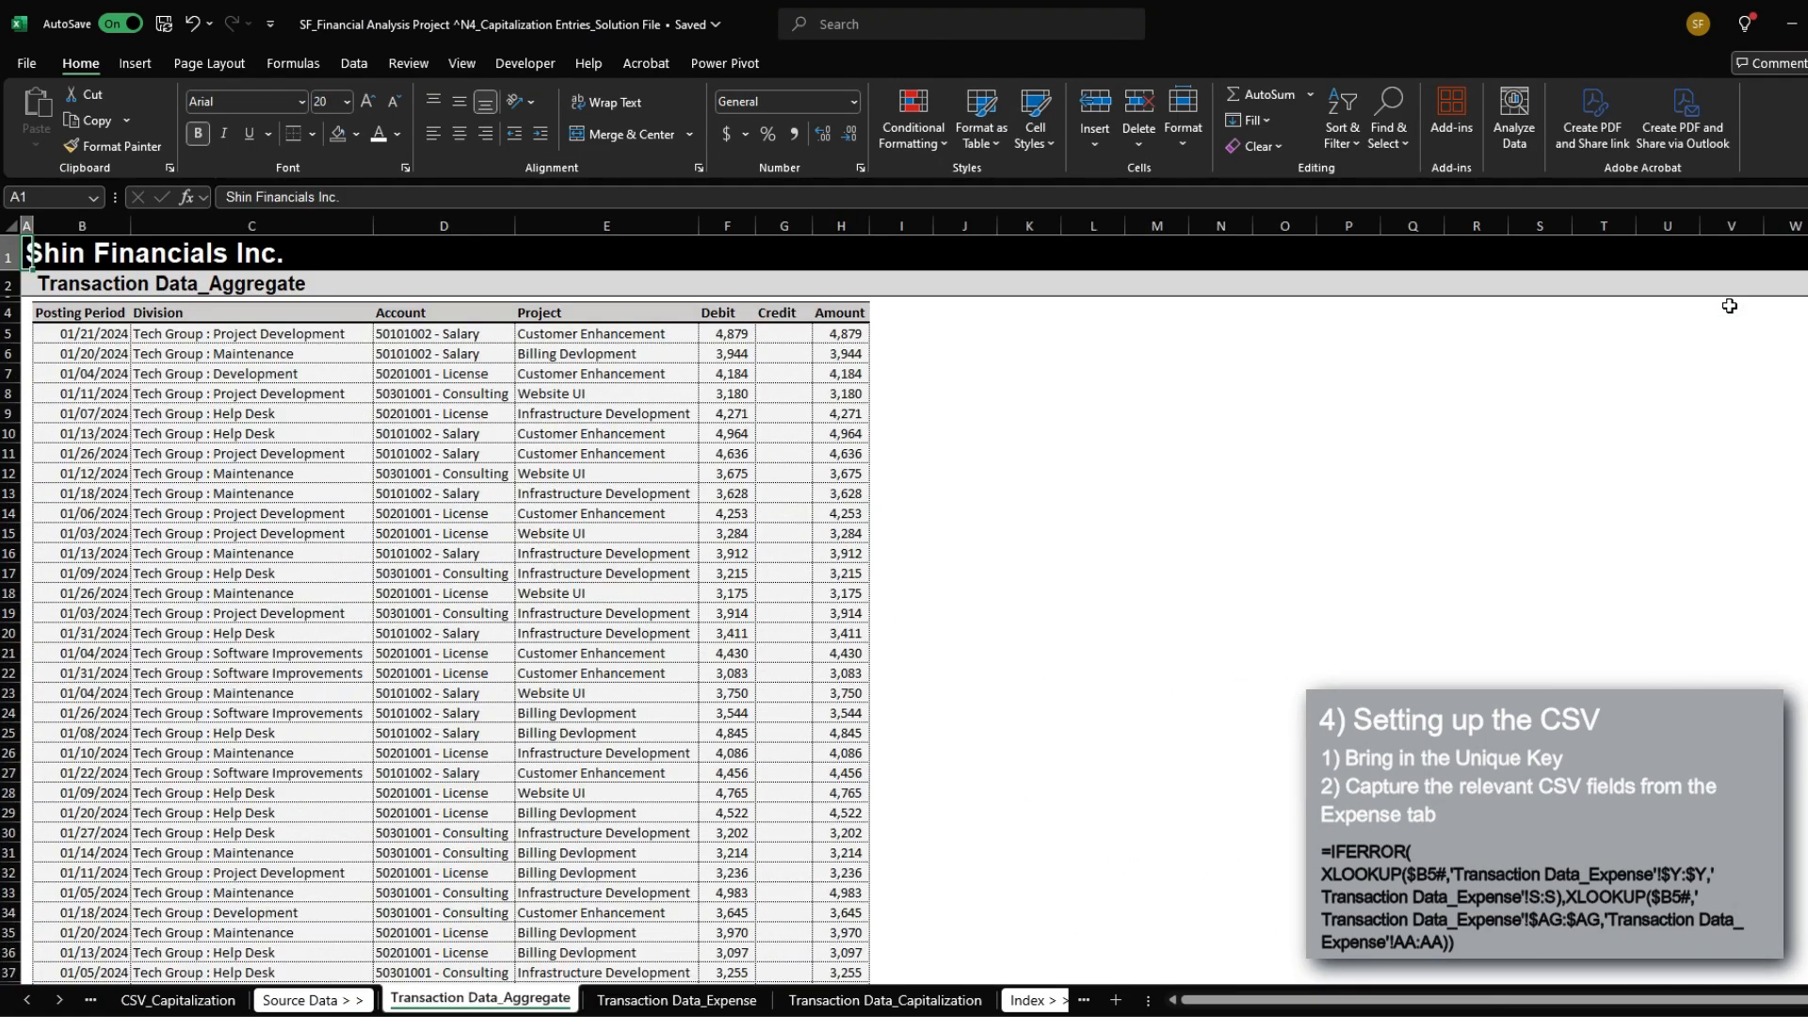
pyautogui.hotkey('ctrl', 'pageup')
pyautogui.hotkey('ctrl', 'pageup')
# Step: Wrap the C5 XLOOKUP in IFERROR and begin a fallback XLOOKUP with $B5# as lookup value
pyautogui.press('F2')
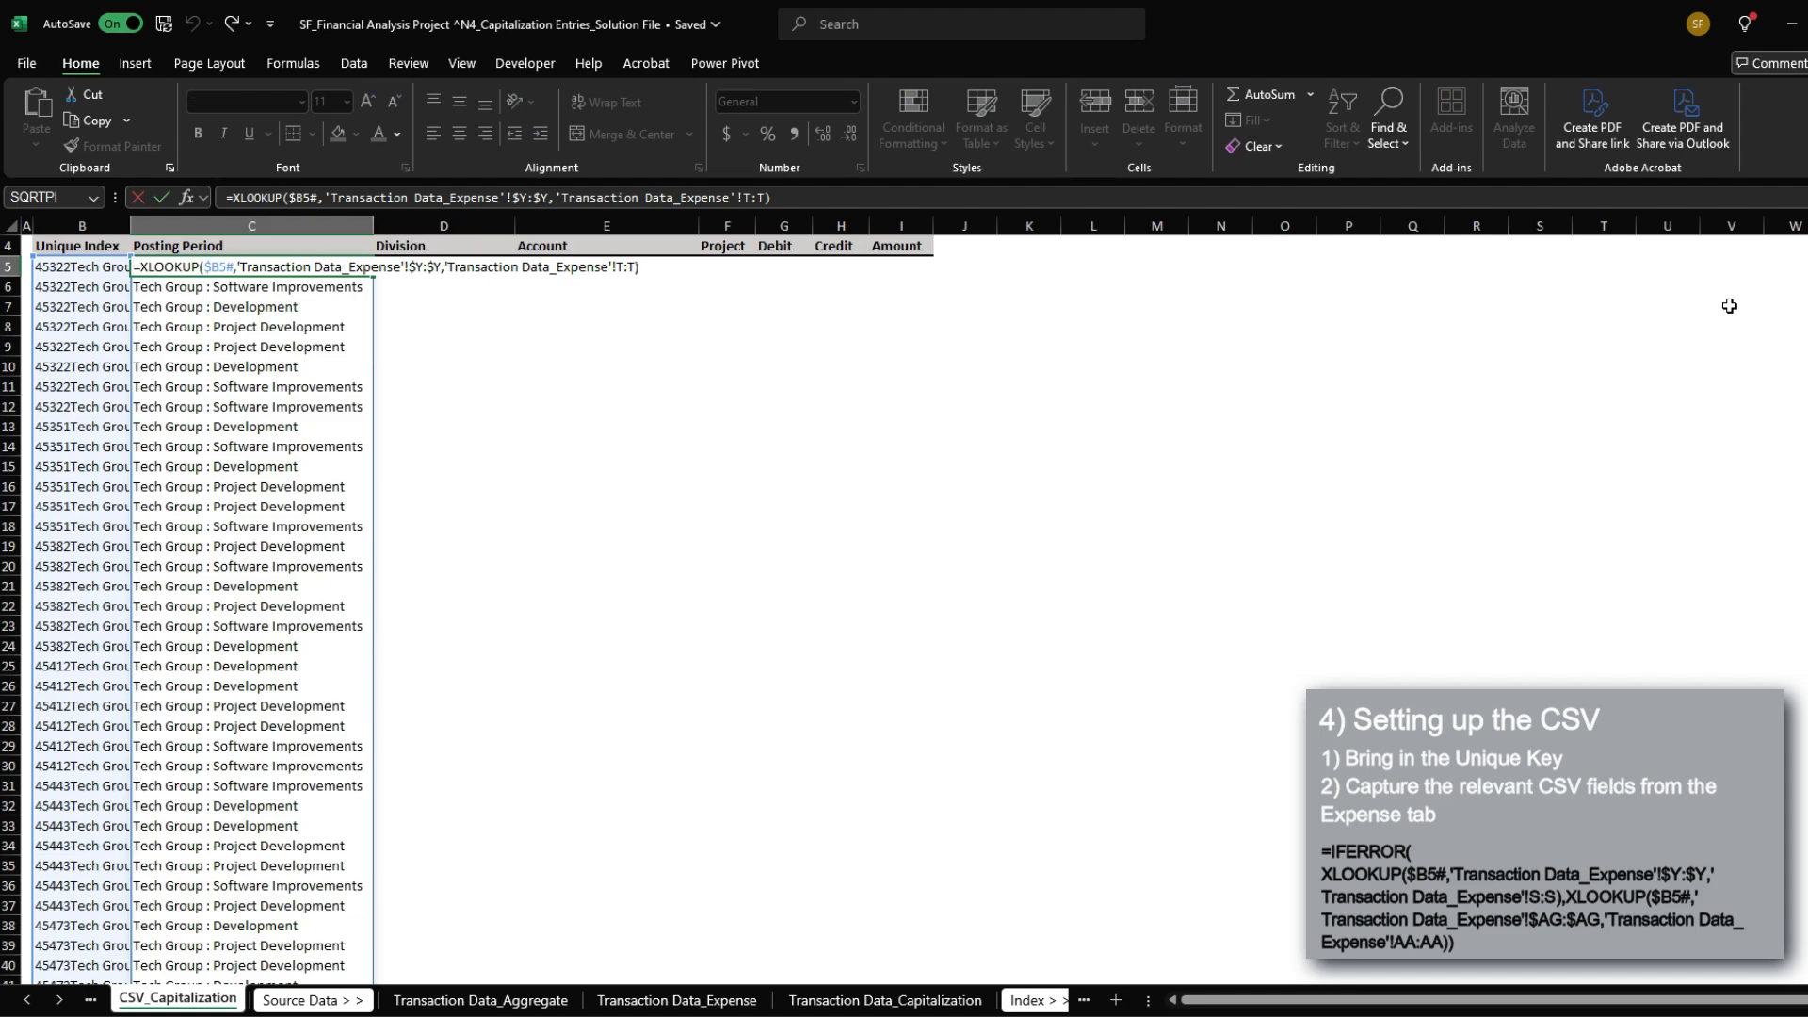
pyautogui.press('Home')
pyautogui.press('Right')
pyautogui.hotkey('alt', 'Return')
pyautogui.write('IFERROR(')
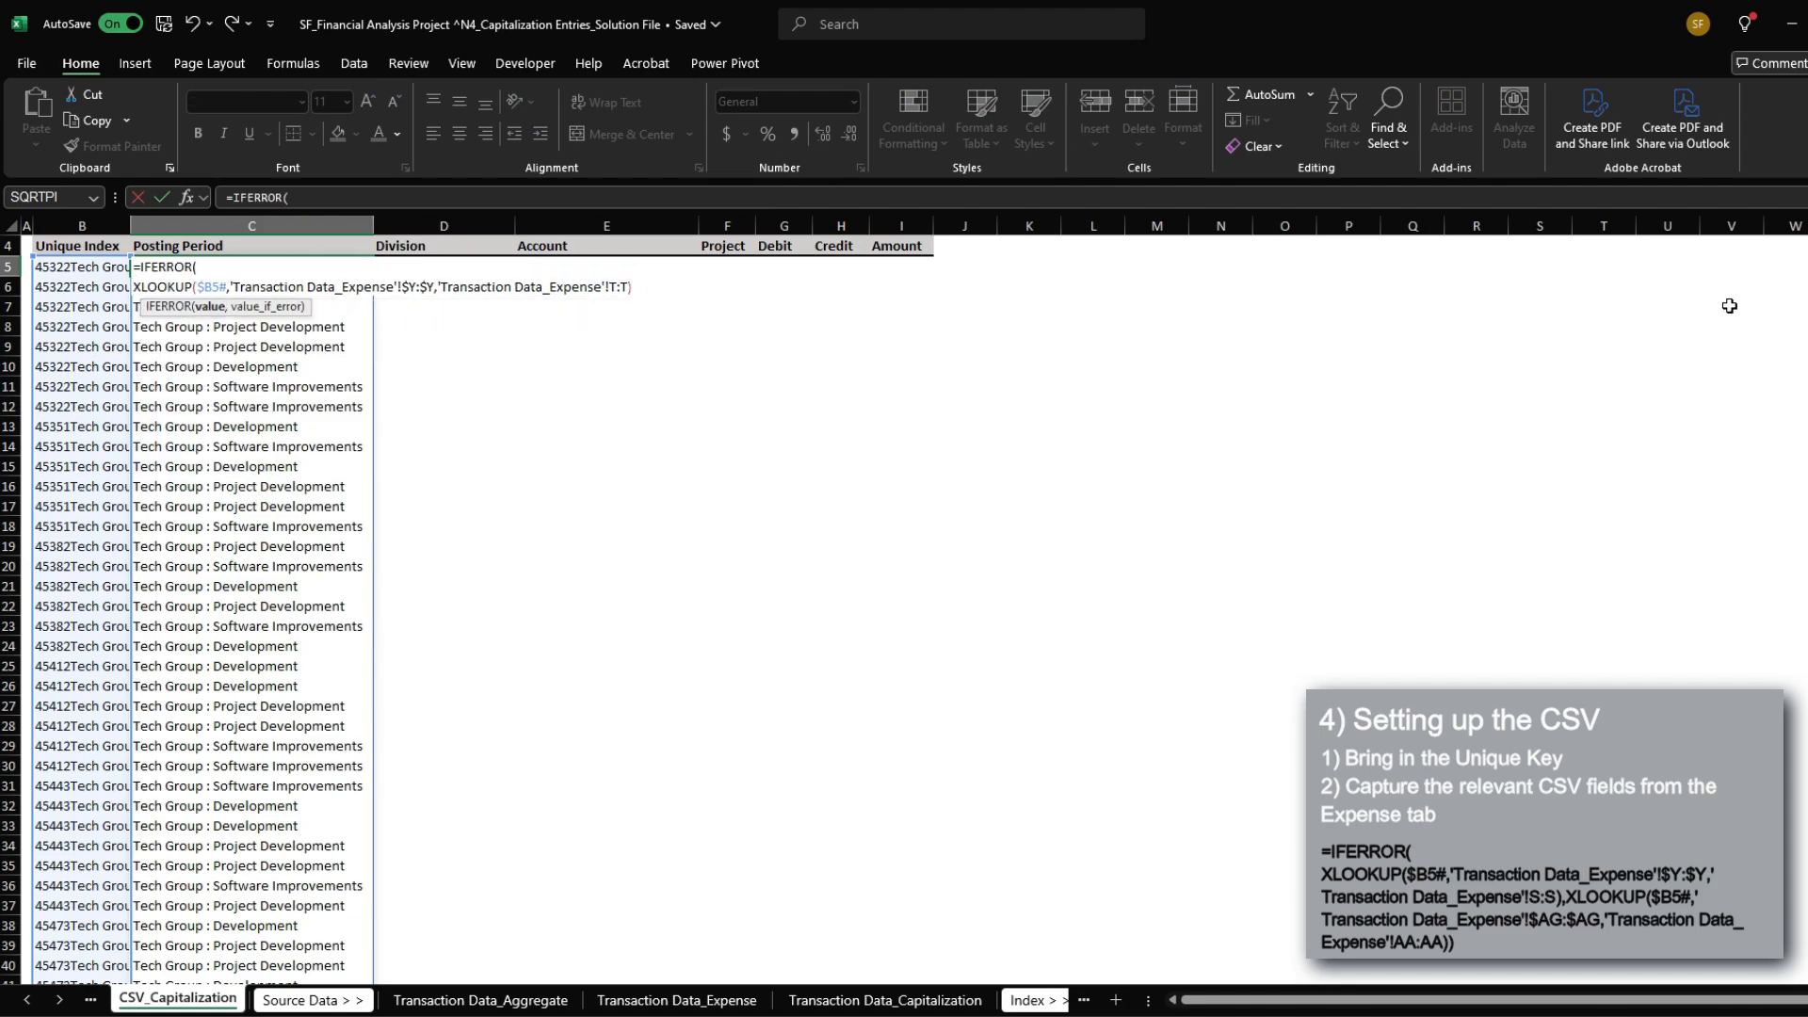
pyautogui.hotkey('ctrl', 'End')
pyautogui.hotkey('alt', 'Return')
pyautogui.write(',XLOOKU')
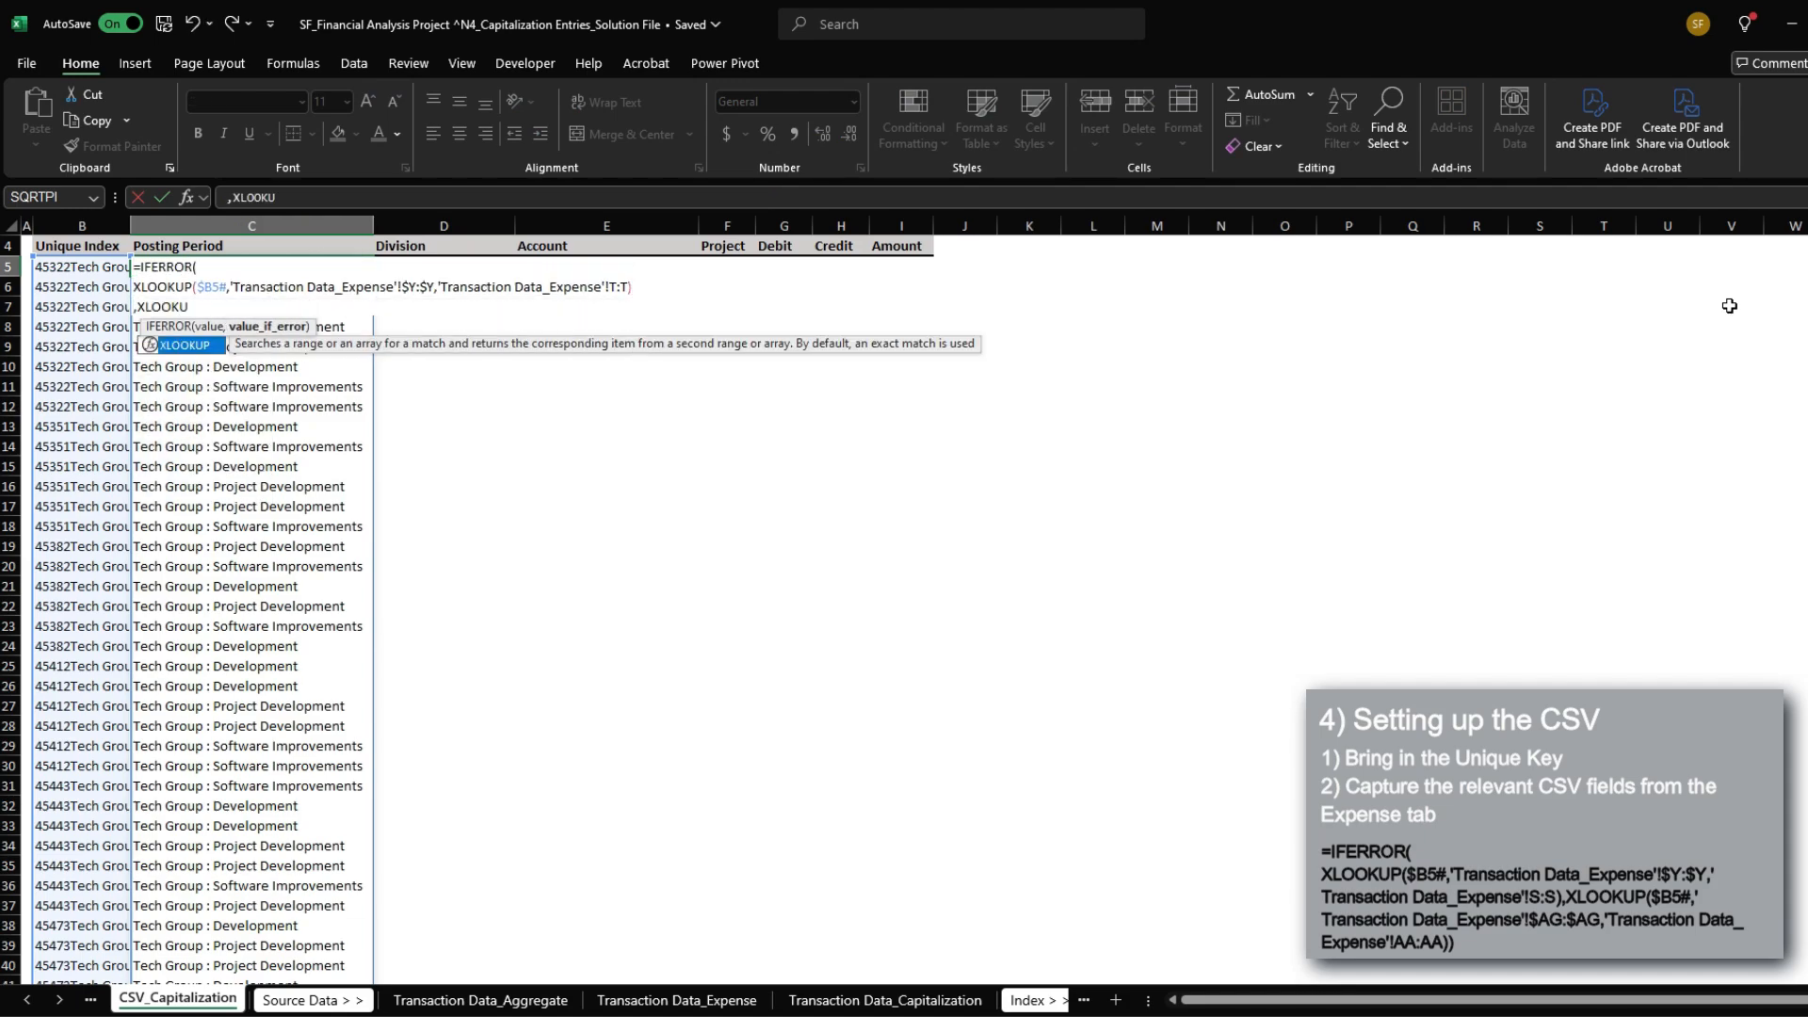
pyautogui.write('P($B5')
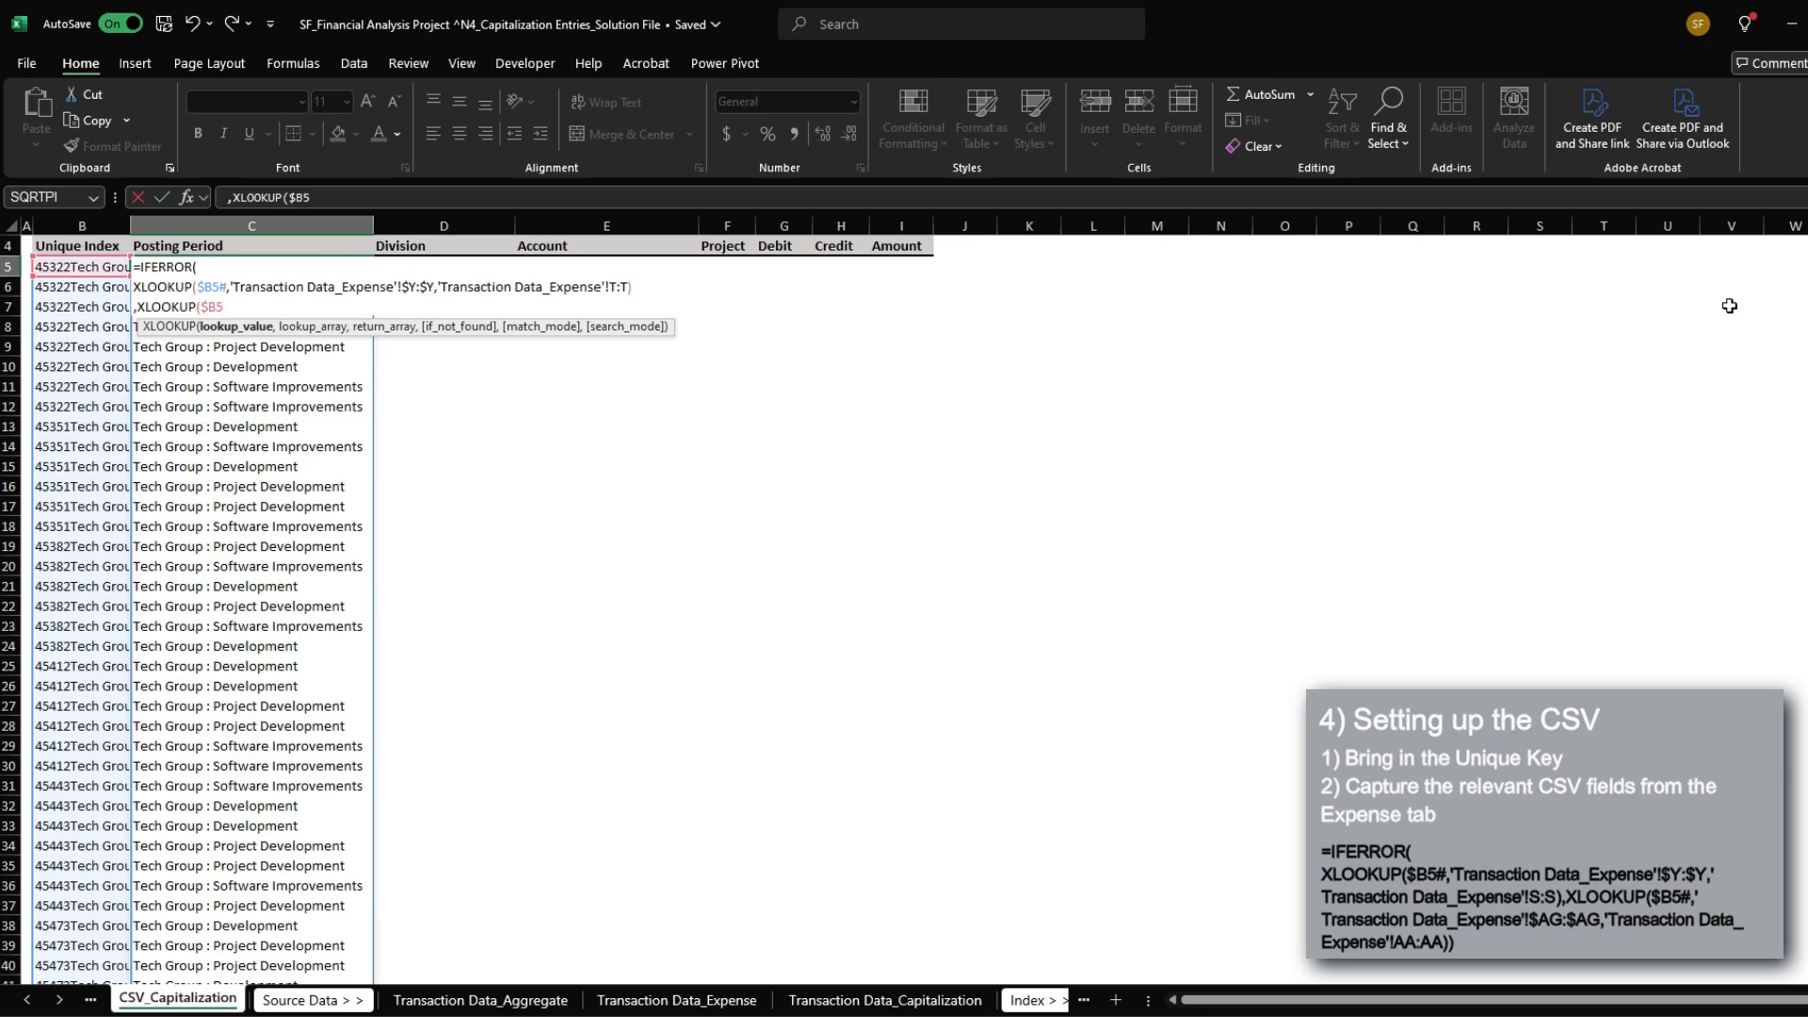
pyautogui.write('#')
# Step: Complete the fallback XLOOKUP in C5 with Transaction Data_Expense $AG:$AG as lookup array and AA:AA as return array
pyautogui.hotkey('ctrl', 'pagedown')
pyautogui.hotkey('ctrl', 'pagedown')
pyautogui.hotkey('ctrl', 'pagedown')
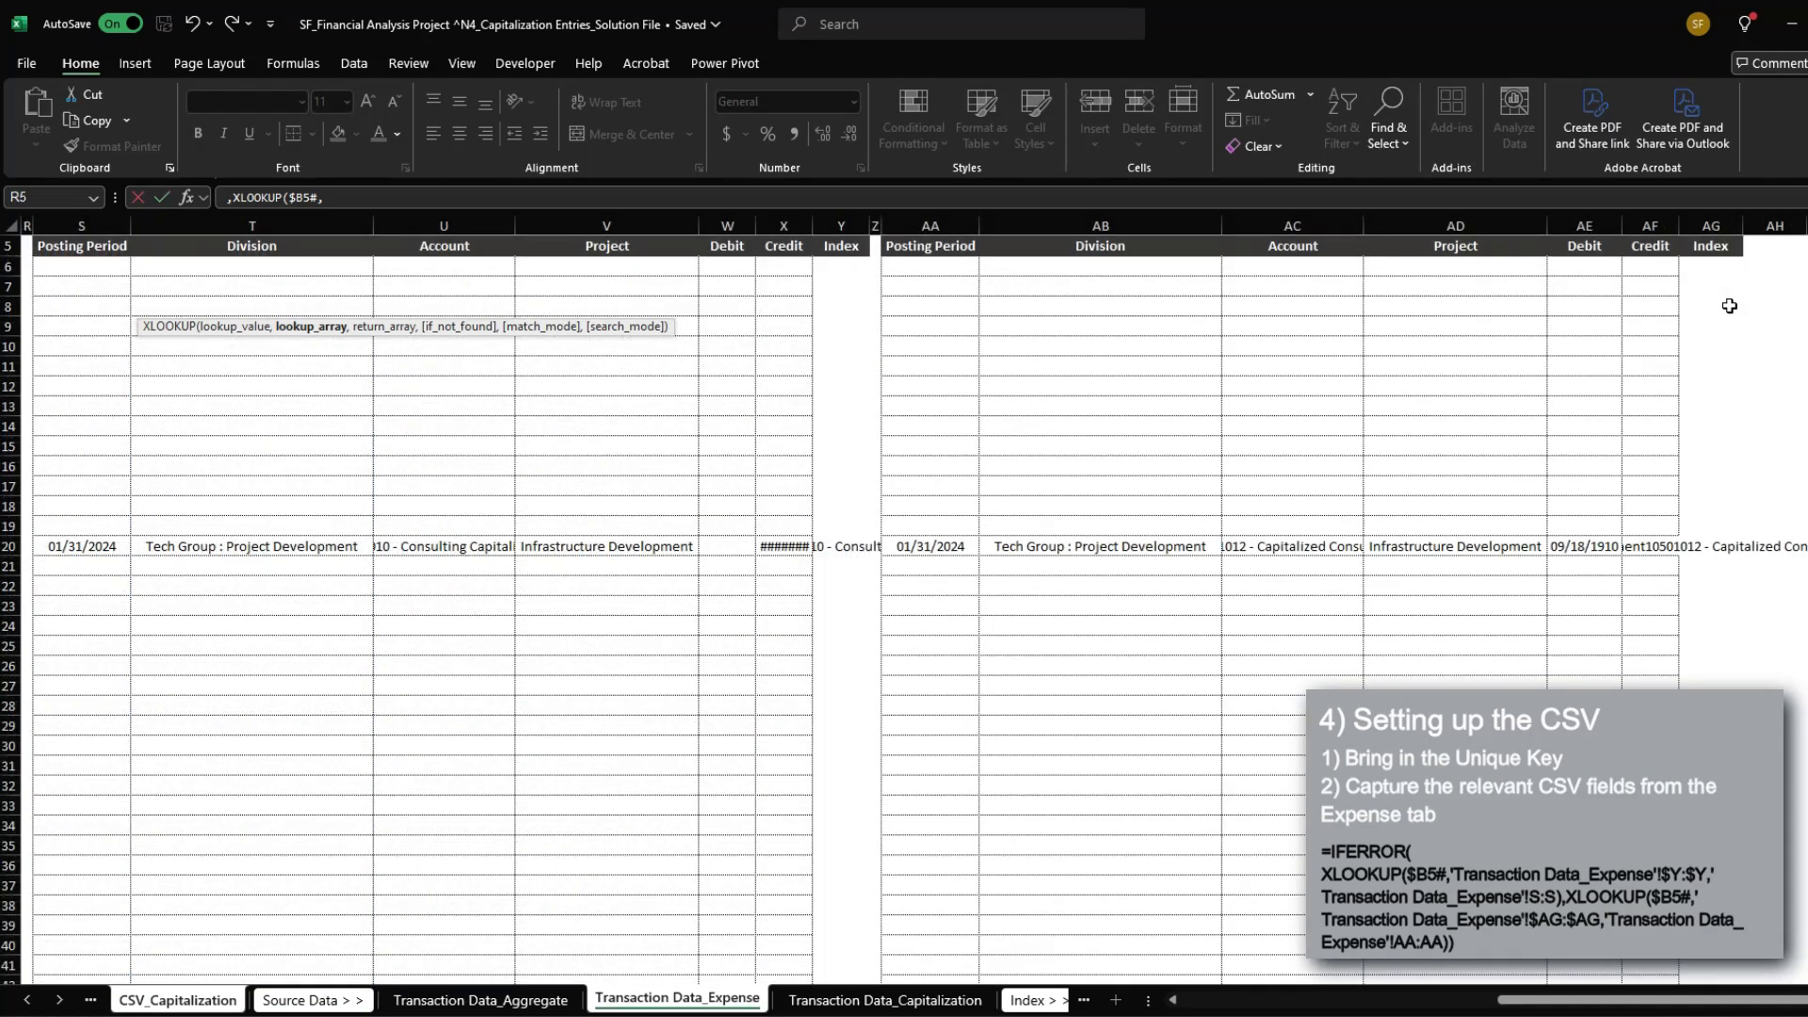
pyautogui.hotkey('ctrl', 'space')
pyautogui.press('F4')
pyautogui.write(',')
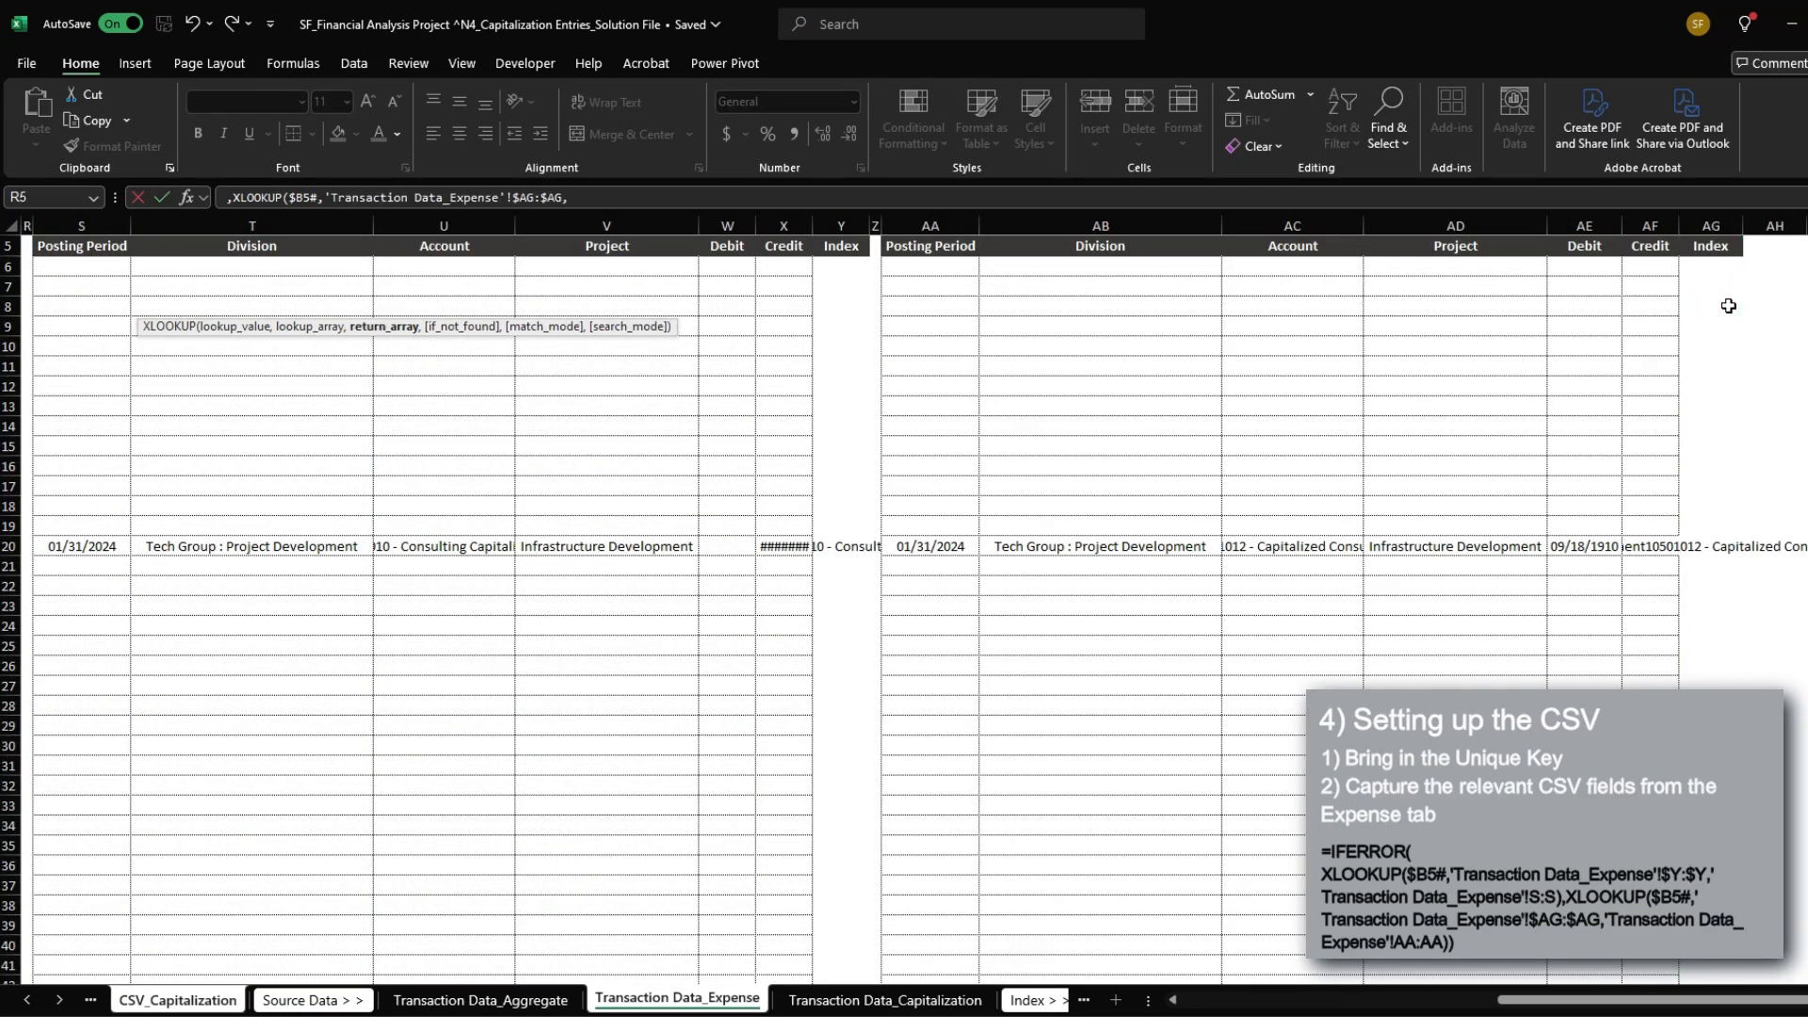
pyautogui.click(1146, 361)
pyautogui.press('Left')
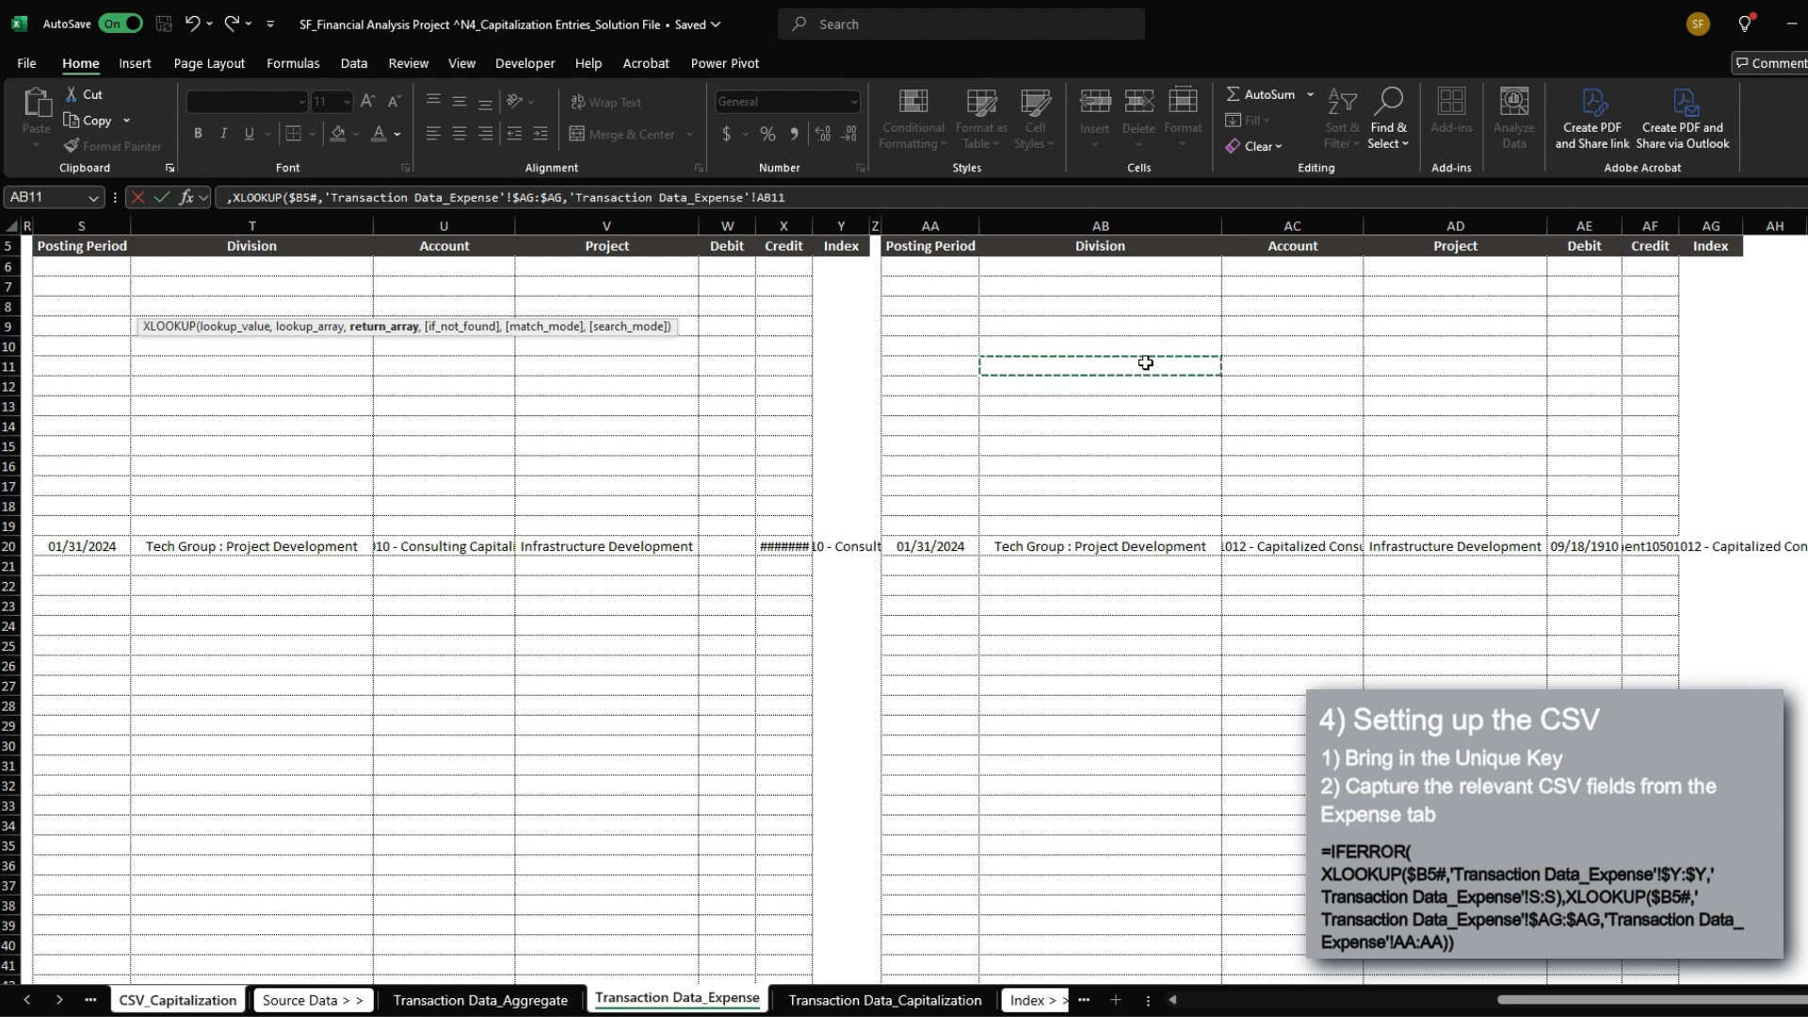
pyautogui.hotkey('ctrl', 'space')
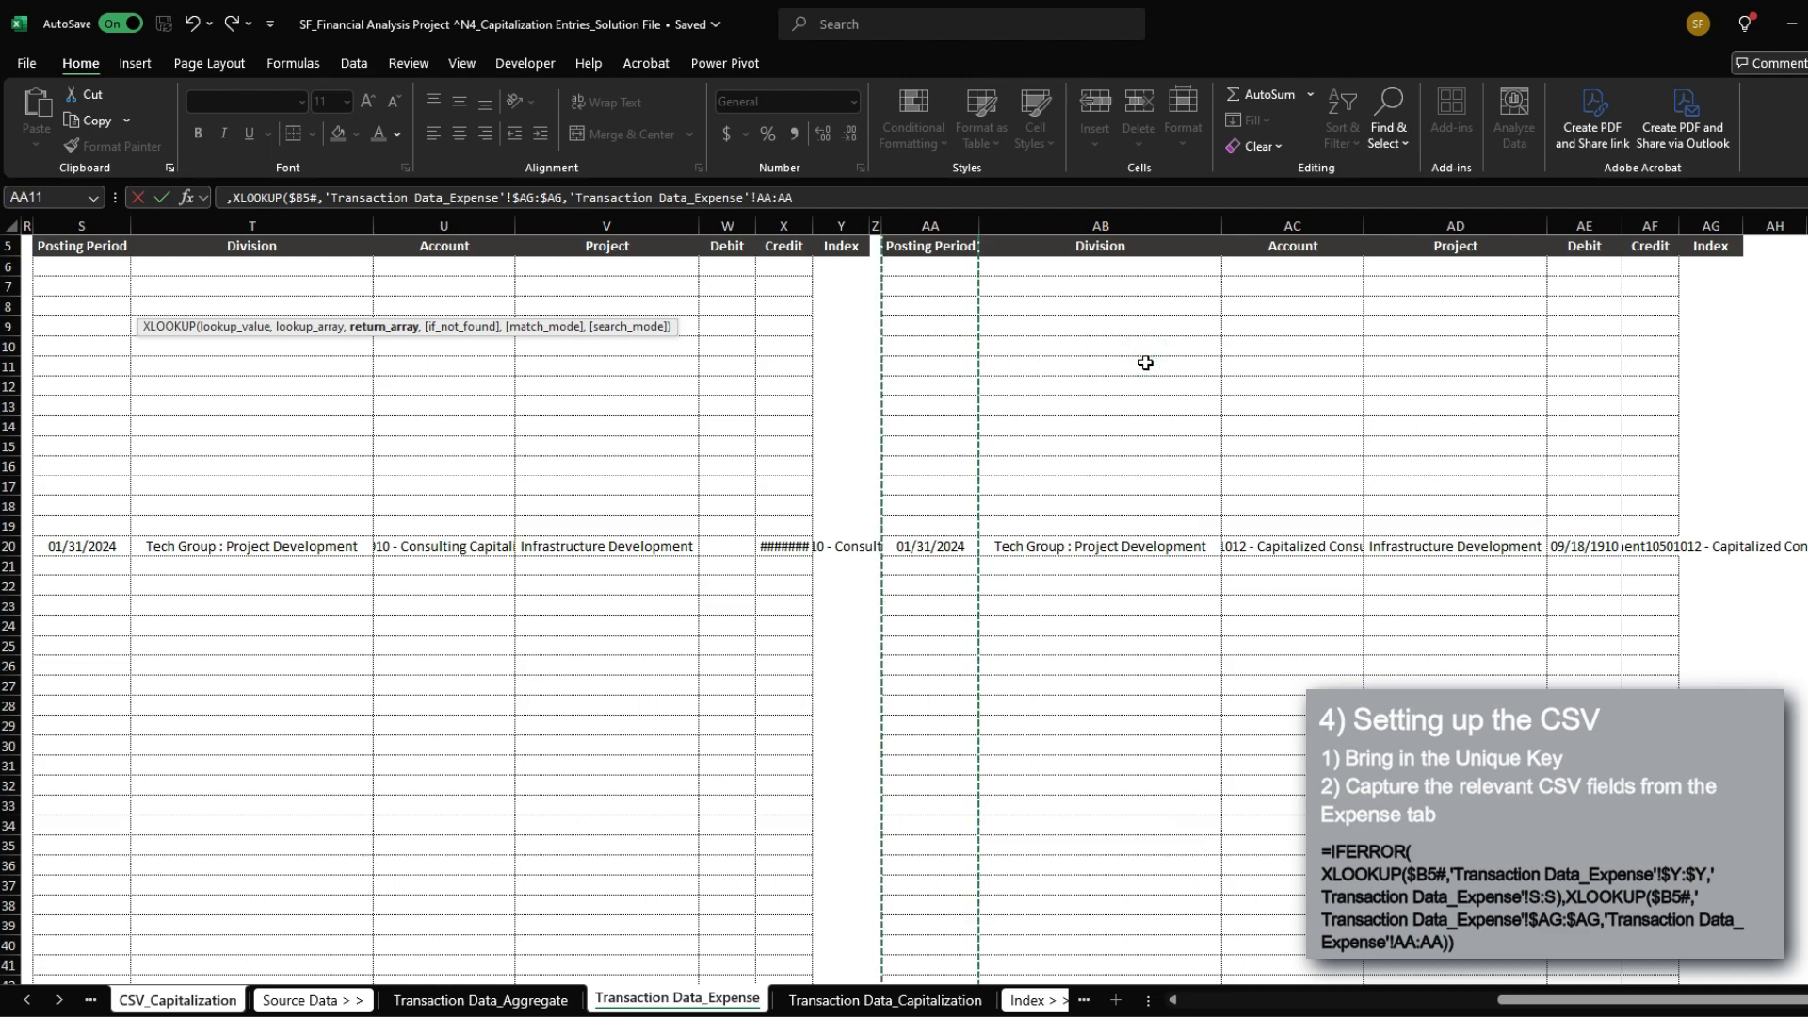
pyautogui.write(')')
pyautogui.press('Return')
# Step: Change the return array of the first XLOOKUP in C5 to Transaction Data_Expense S:S
pyautogui.press('Up')
pyautogui.press('F2')
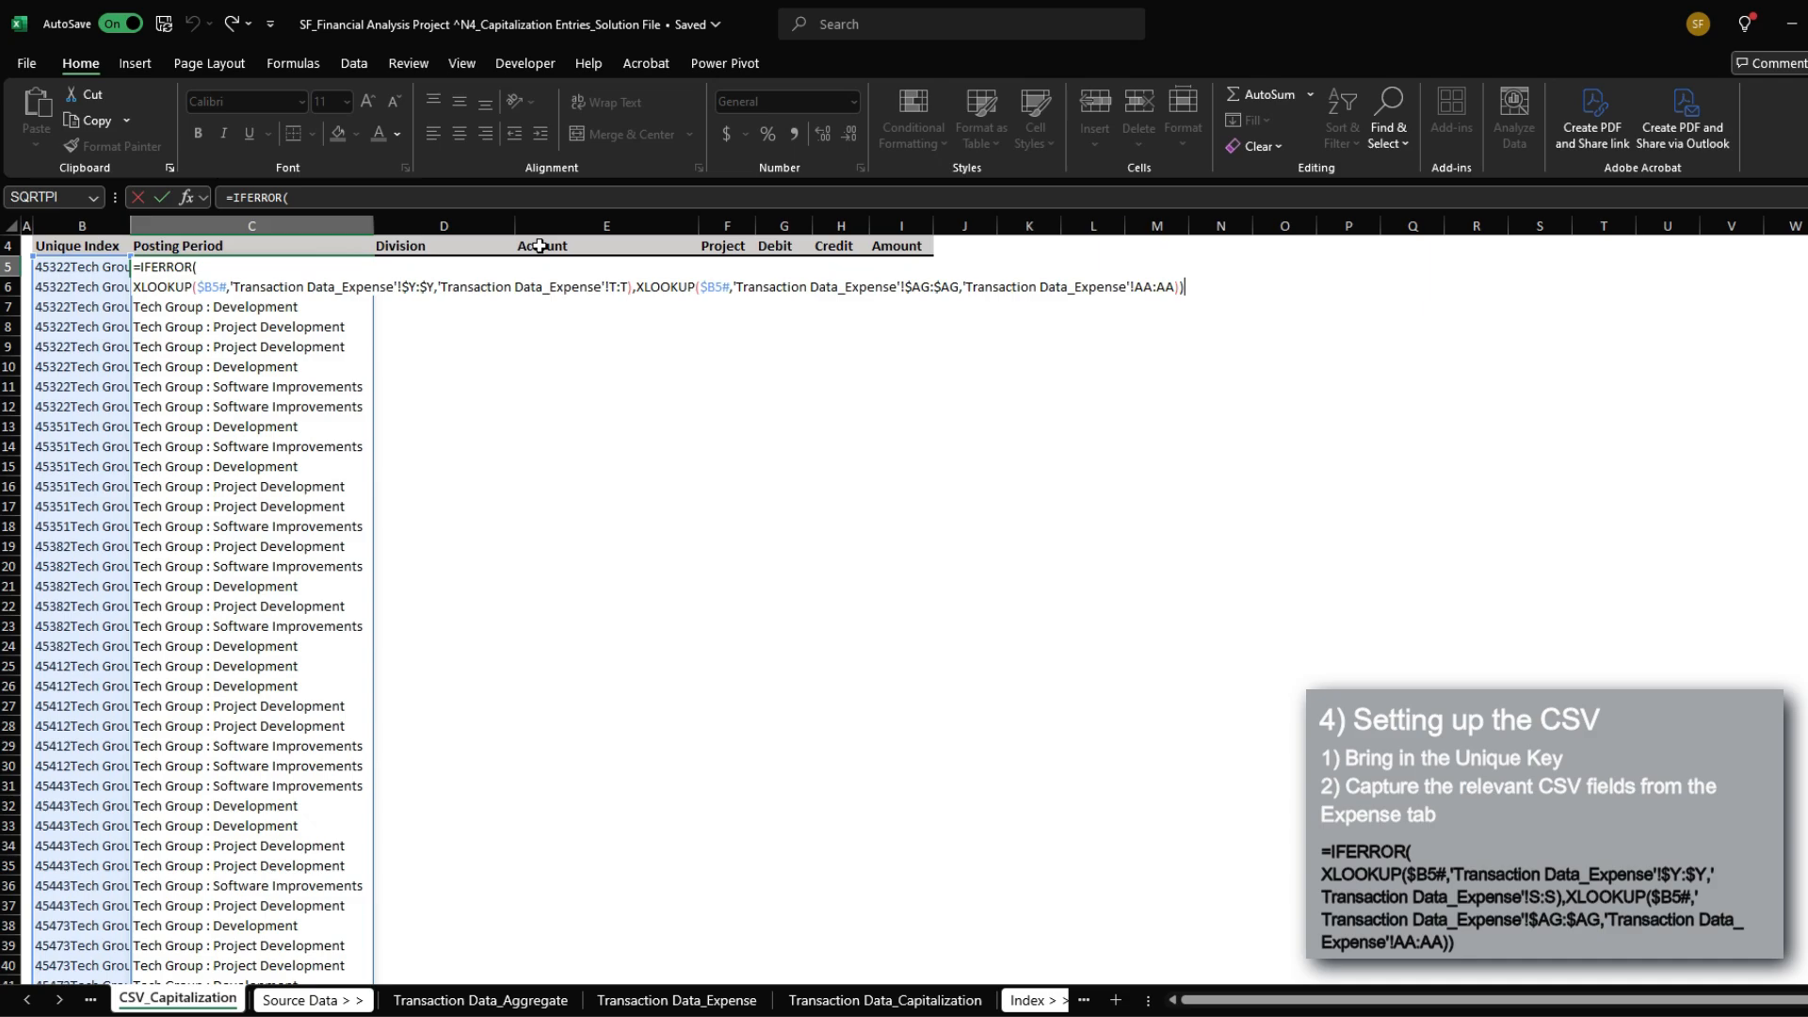
pyautogui.click(408, 286)
pyautogui.doubleClick(611, 287)
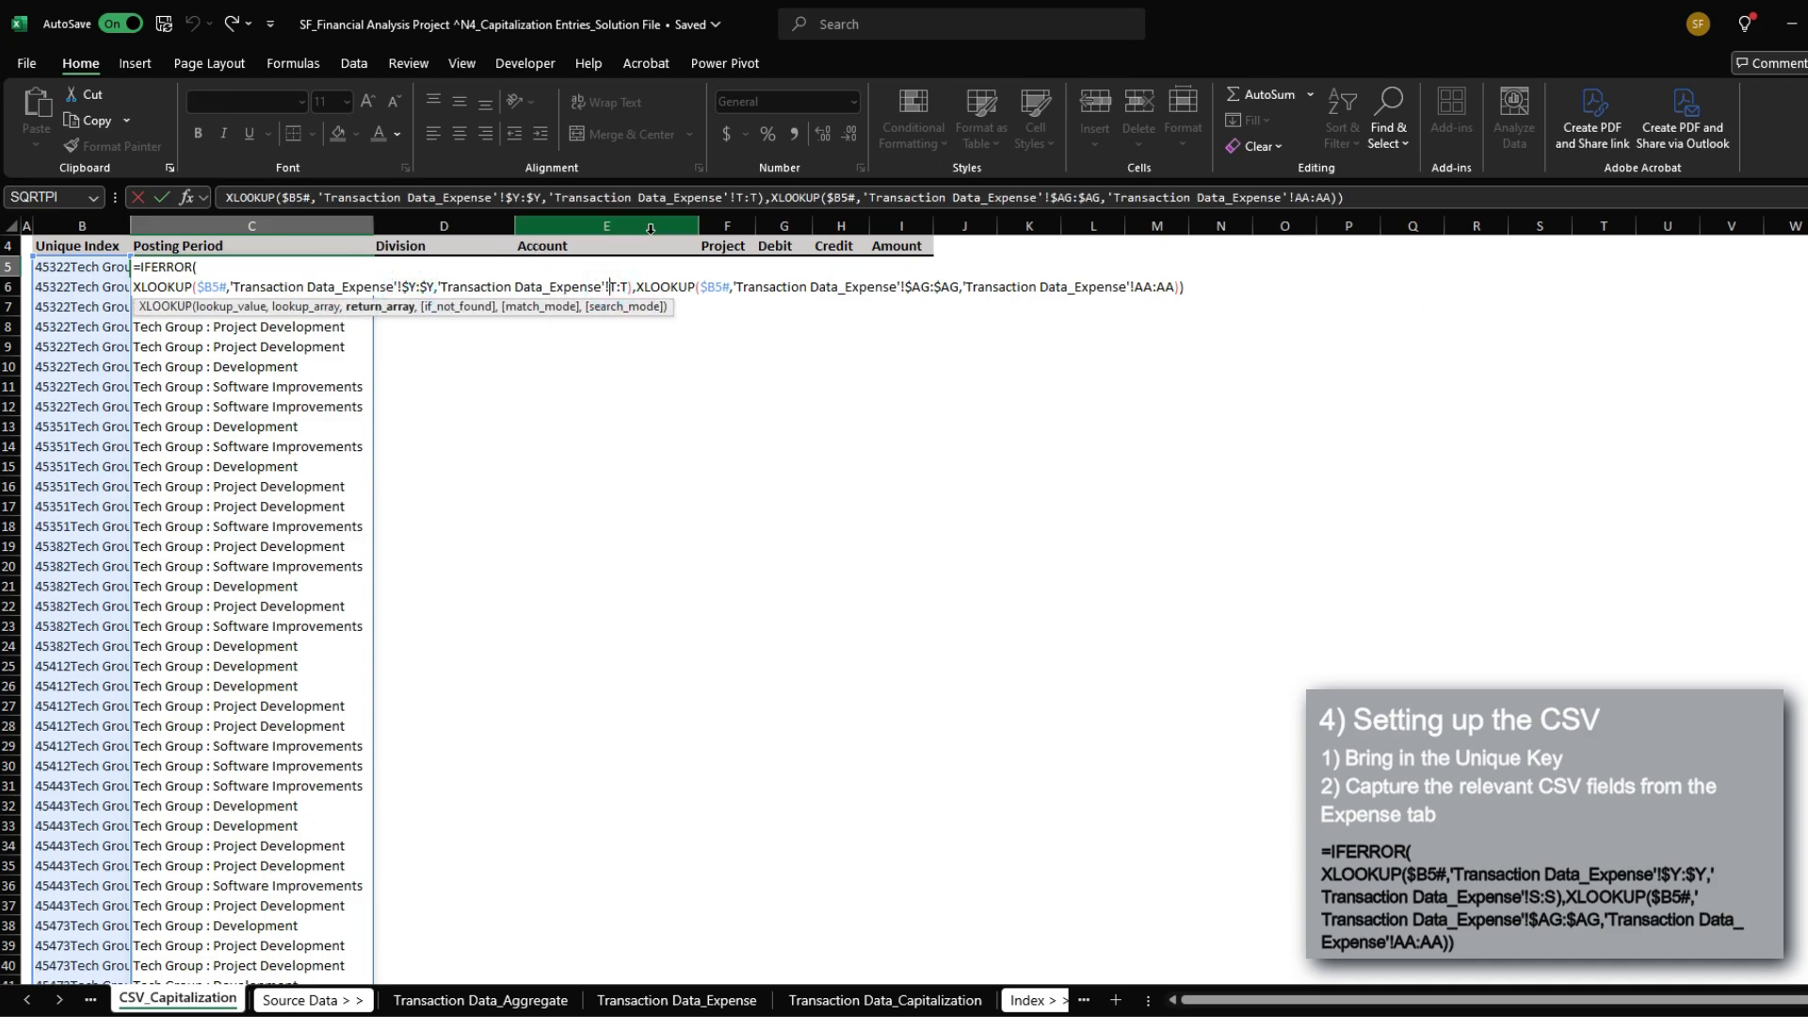
pyautogui.write('S:S')
pyautogui.press('BackSpace')
pyautogui.write('S')
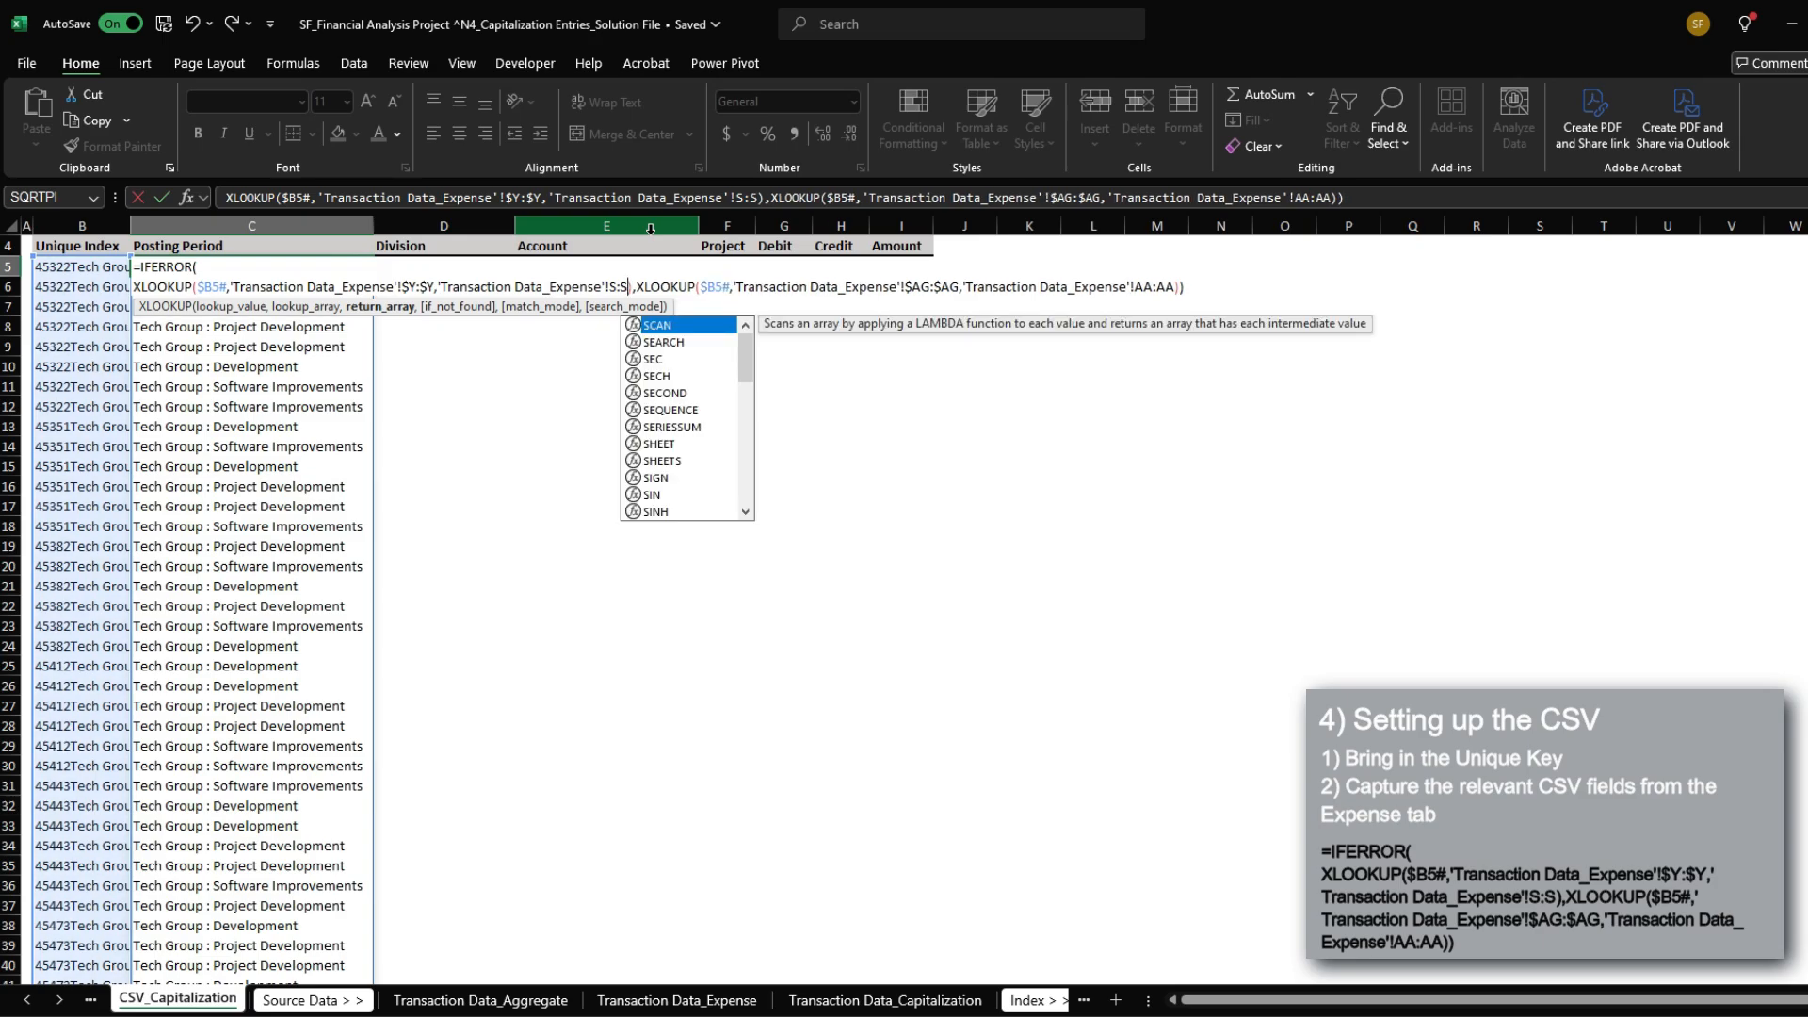
pyautogui.hotkey('ctrl', 'Return')
pyautogui.hotkey('ctrl', 'shift', 'Down')
pyautogui.hotkey('ctrl', 'BackSpace')
pyautogui.hotkey('ctrl', '1')
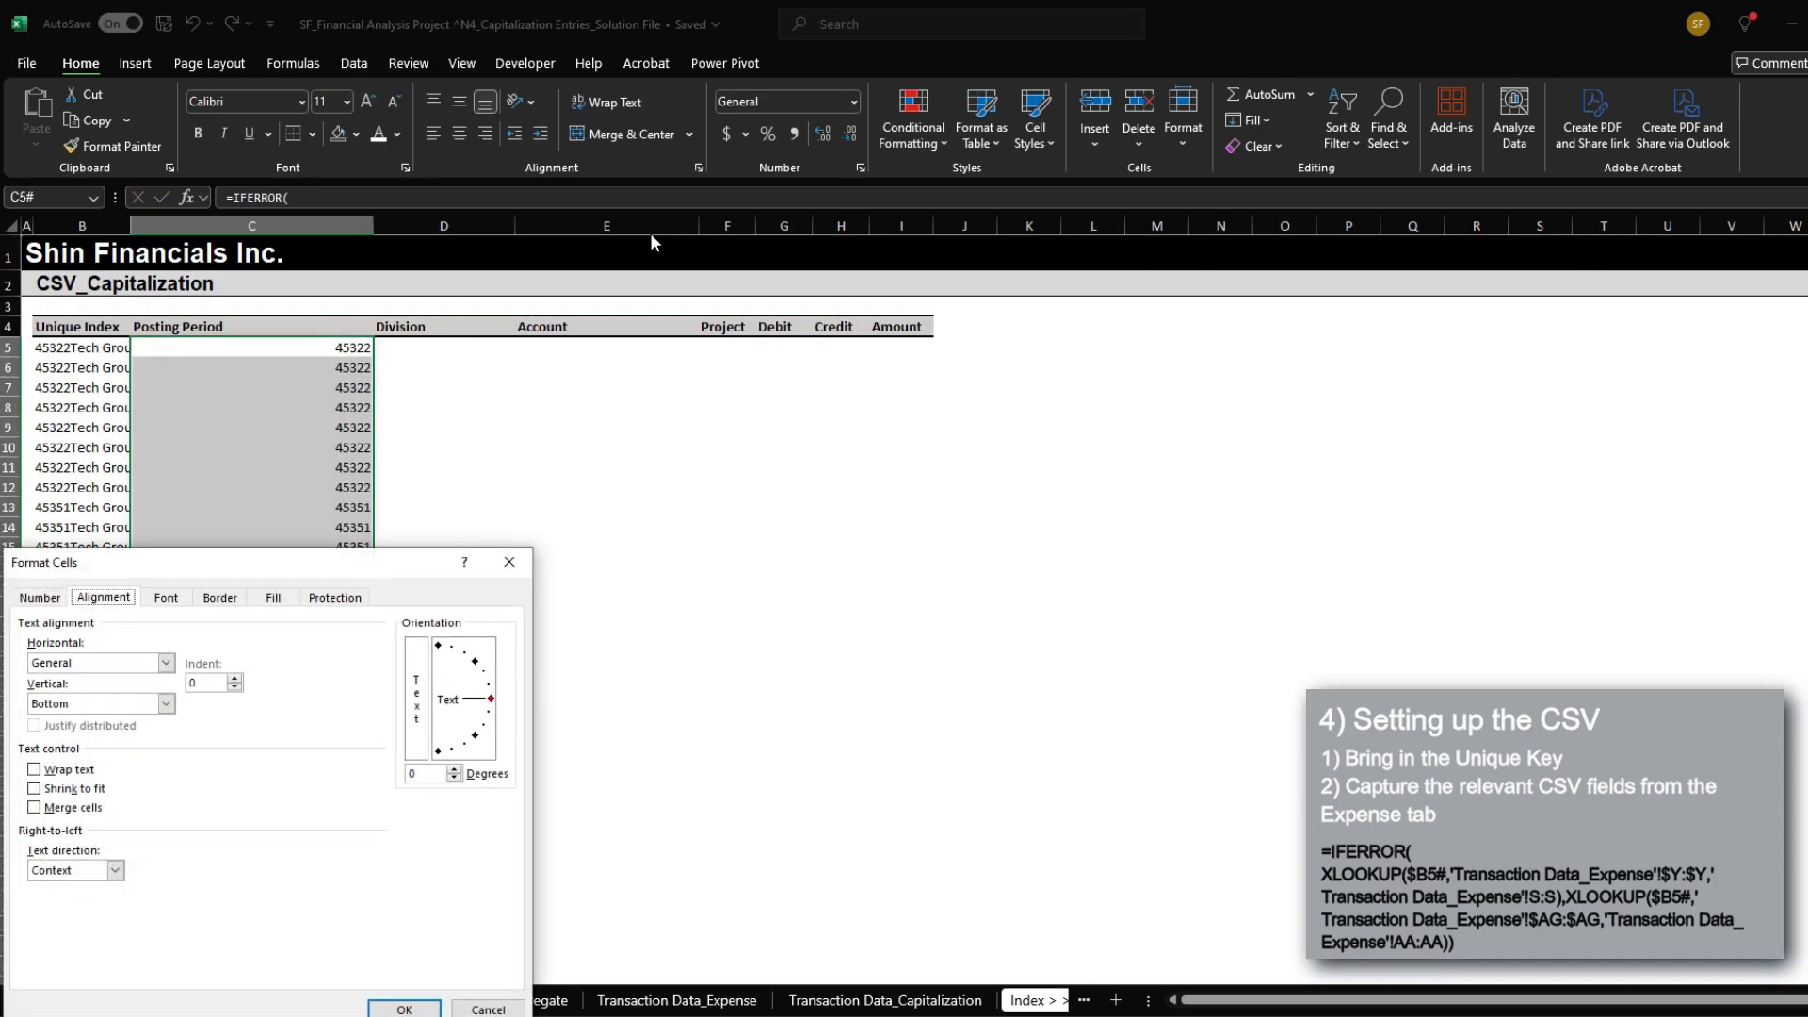
pyautogui.press('Escape')
# Step: Copy the date cell formatting from the Posting Period column of Transaction Data_Expense and apply only the formats to C5 on CSV_Capitalization
pyautogui.hotkey('ctrl', 'pagedown')
pyautogui.hotkey('ctrl', 'pagedown')
pyautogui.press('Down')
pyautogui.press('Right')
pyautogui.hotkey('ctrl', 'pagedown')
pyautogui.press('Down')
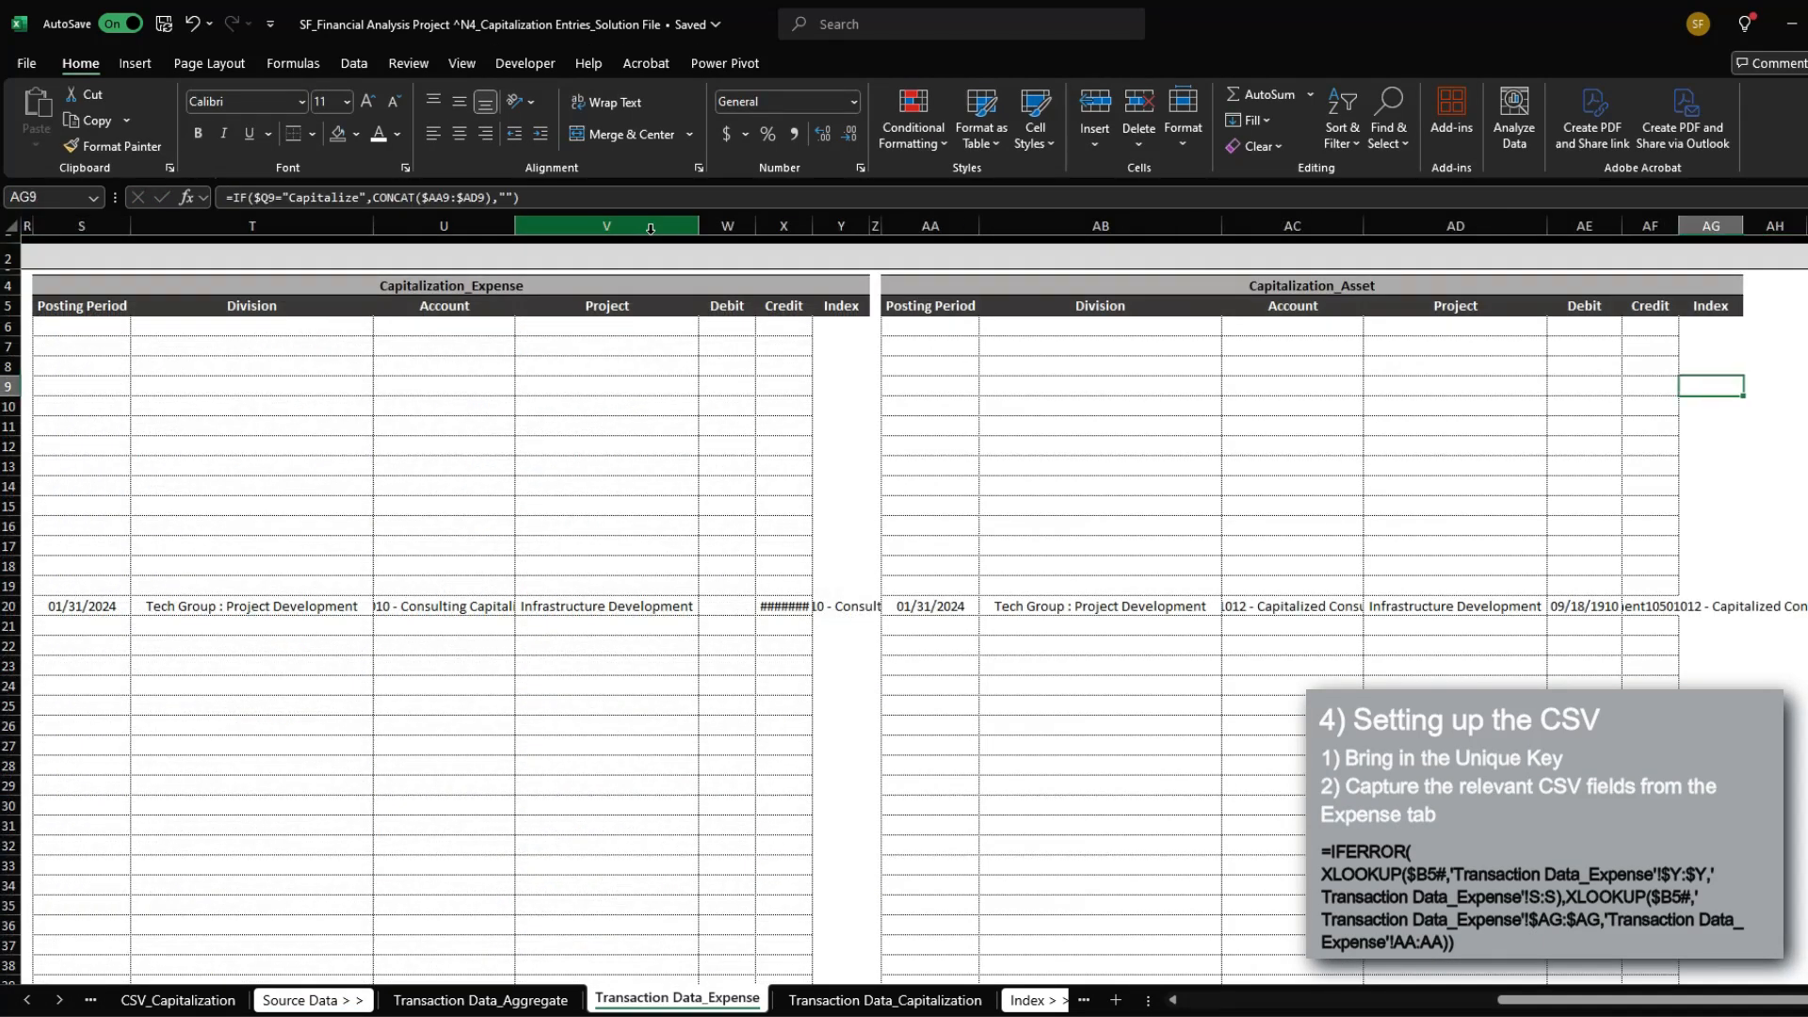
pyautogui.hotkey('ctrl', 'Left')
pyautogui.hotkey('ctrl', 'Left')
pyautogui.hotkey('ctrl', 'pageup')
pyautogui.hotkey('ctrl', 'pageup')
pyautogui.hotkey('ctrl', 'pageup')
pyautogui.press('Left')
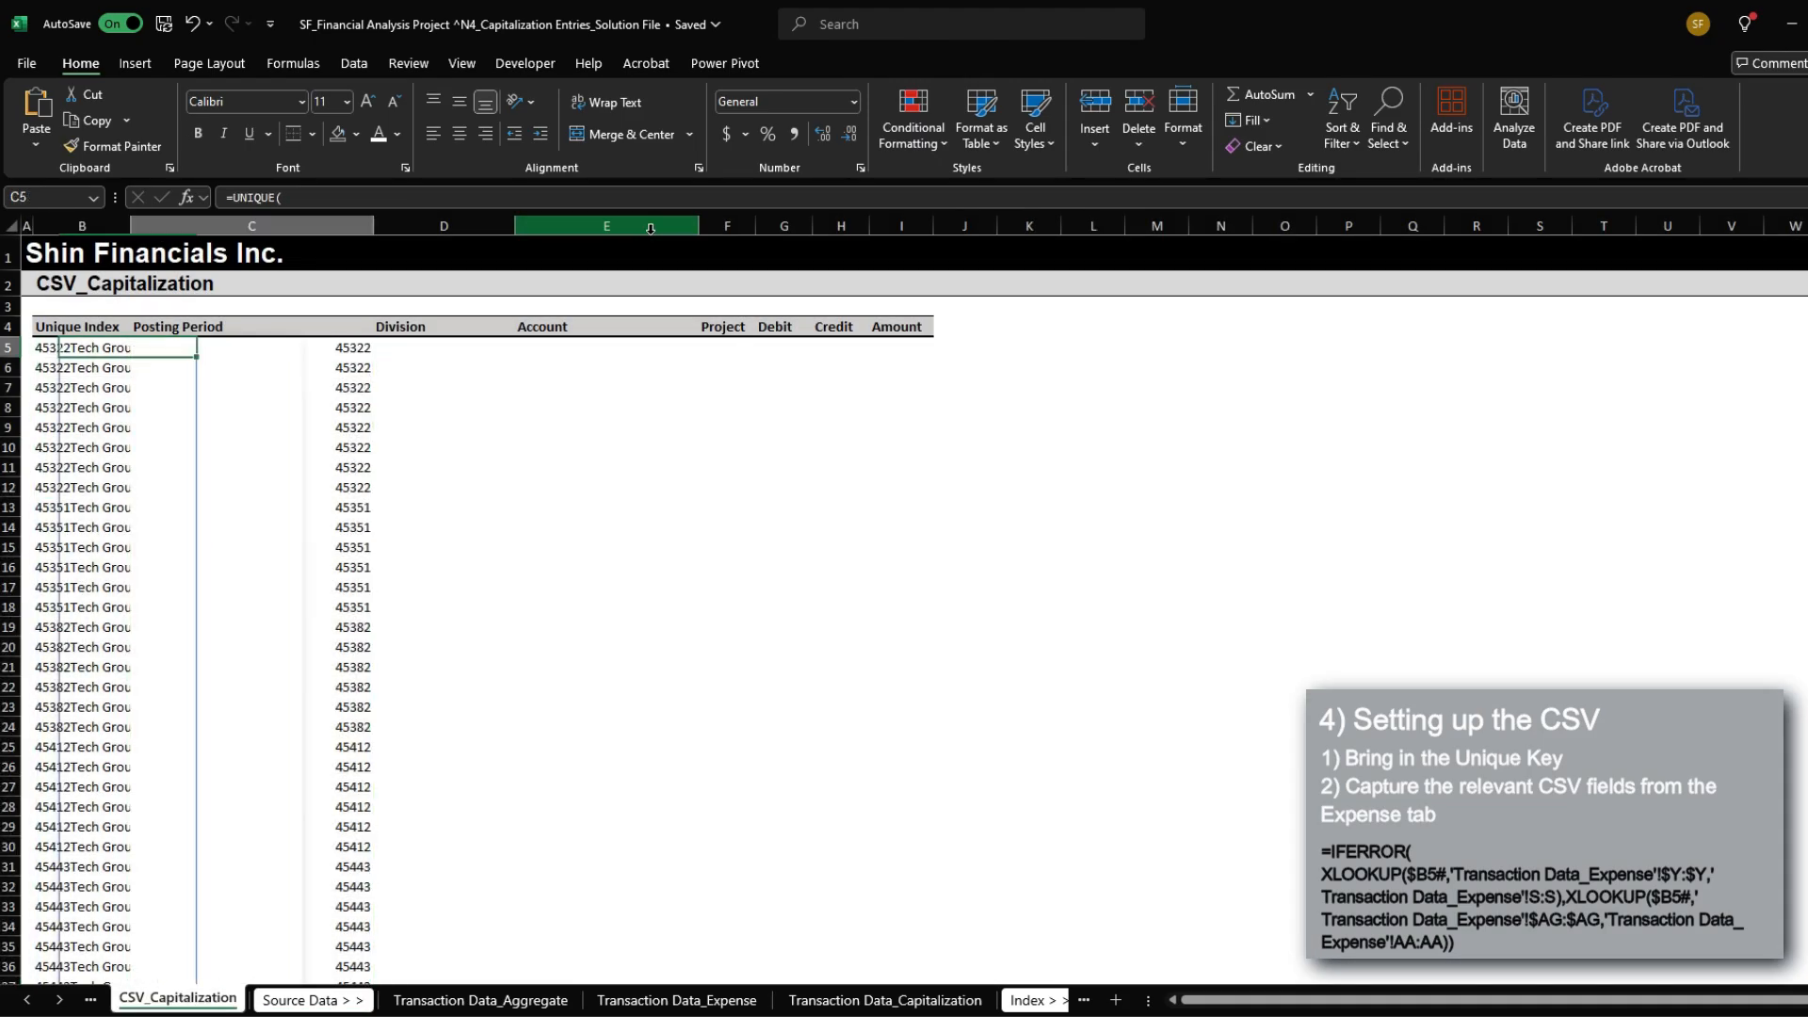
pyautogui.press('Right')
pyautogui.hotkey('ctrl', 'alt', 'v')
pyautogui.press('t')
pyautogui.press('Return')
# Step: Apply the formatting of C5 to the rest of the Posting Period column
pyautogui.hotkey('ctrl', 'c')
pyautogui.hotkey('ctrl', 'shift', 'Down')
pyautogui.hotkey('ctrl', 'alt', 'v')
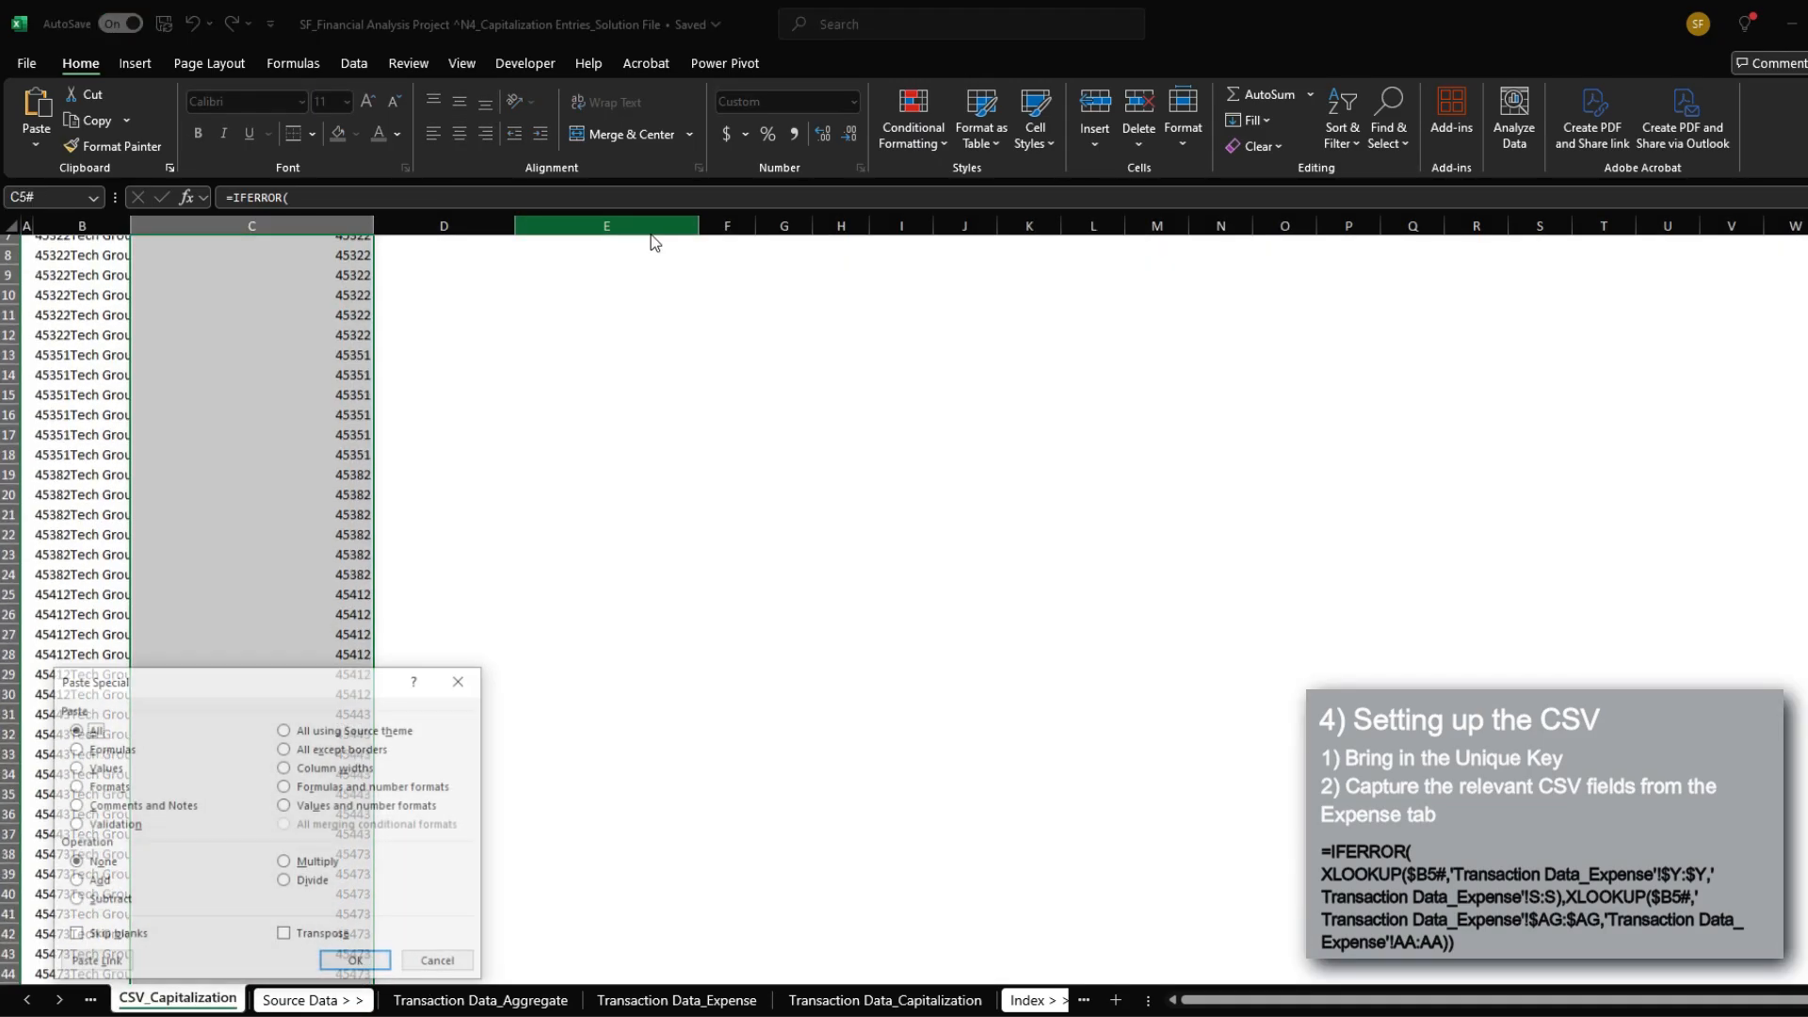
pyautogui.press('t')
pyautogui.press('Return')
pyautogui.hotkey('ctrl', 'BackSpace')
# Step: Copy the C5 lookup formula into D5, E5 and F5 to fill Division, Account and Project
pyautogui.press('Right')
pyautogui.hotkey('ctrl', 'v')
pyautogui.press('Right')
pyautogui.hotkey('ctrl', 'v')
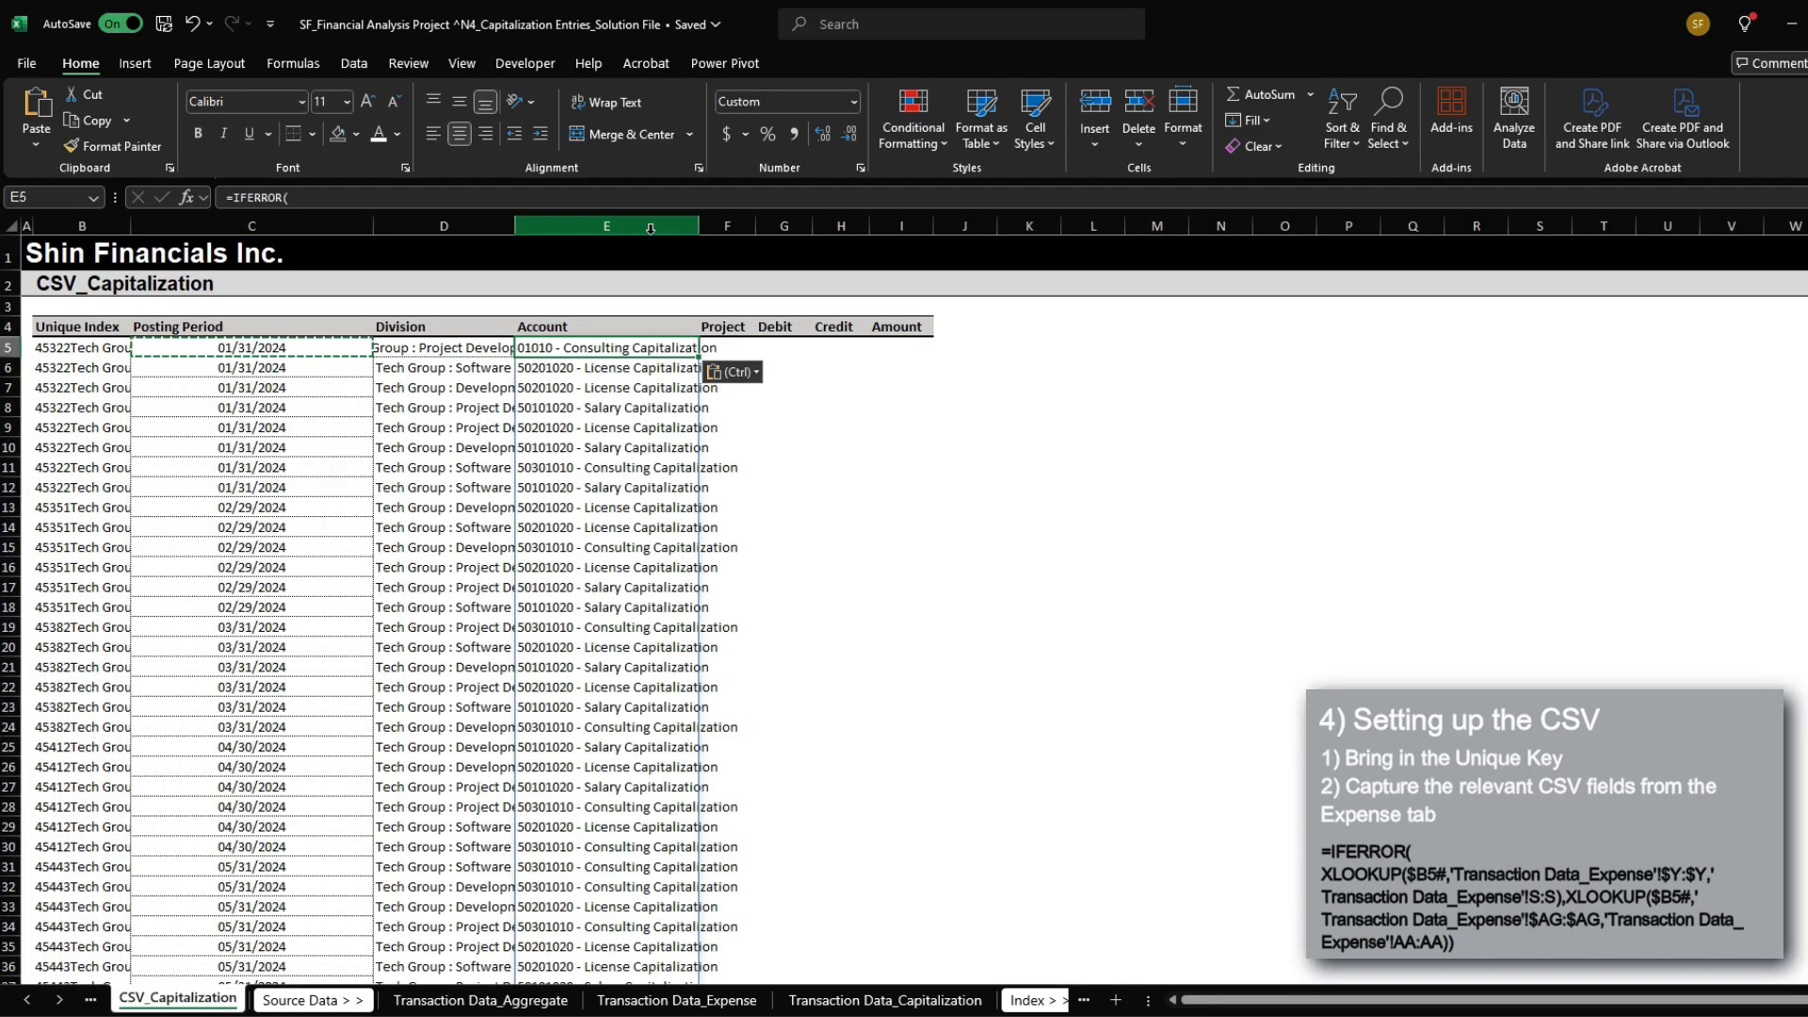
pyautogui.press('Right')
pyautogui.hotkey('ctrl', 'v')
# Step: Autofit the widths of columns C through F
pyautogui.press('Left')
pyautogui.press('Left')
pyautogui.press('Left')
pyautogui.hotkey('ctrl', 'space')
pyautogui.hotkey('shift', 'Right')
pyautogui.hotkey('shift', 'Right')
pyautogui.hotkey('shift', 'Right')
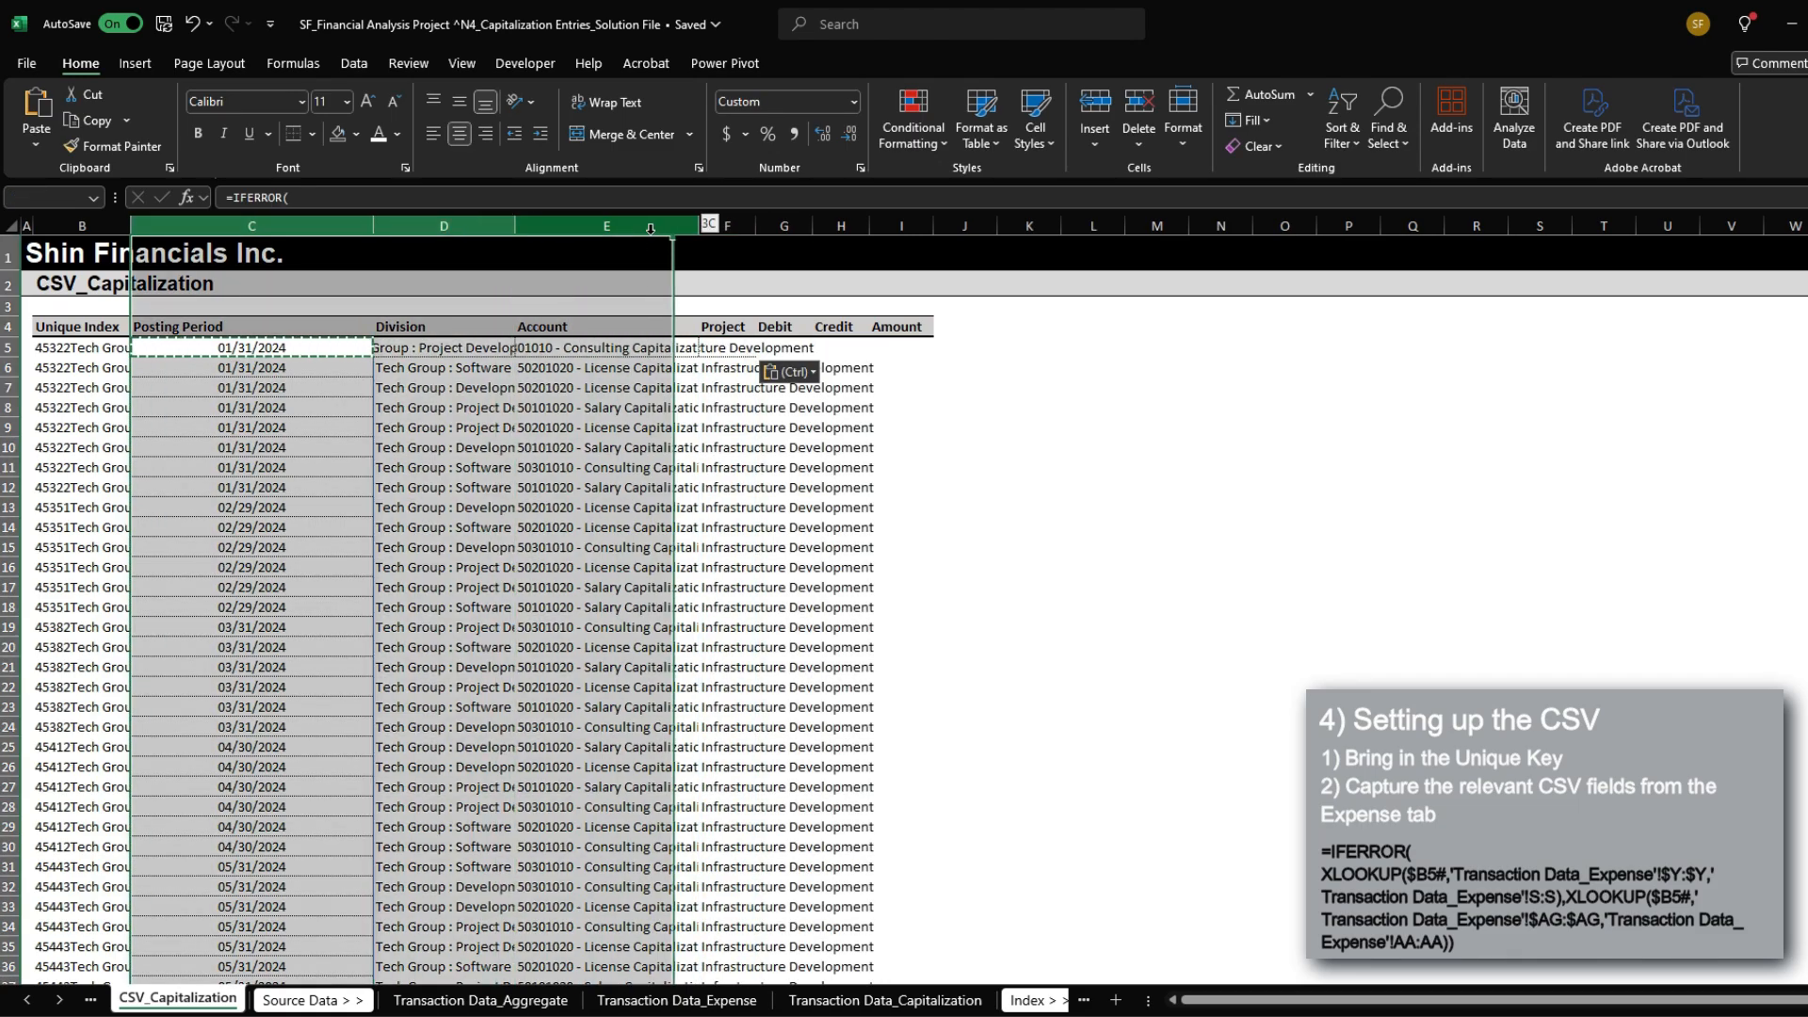
pyautogui.hotkey('alt', 'h')
pyautogui.press('o')
pyautogui.press('i')
pyautogui.hotkey('shift', 'BackSpace')
pyautogui.press('Right')
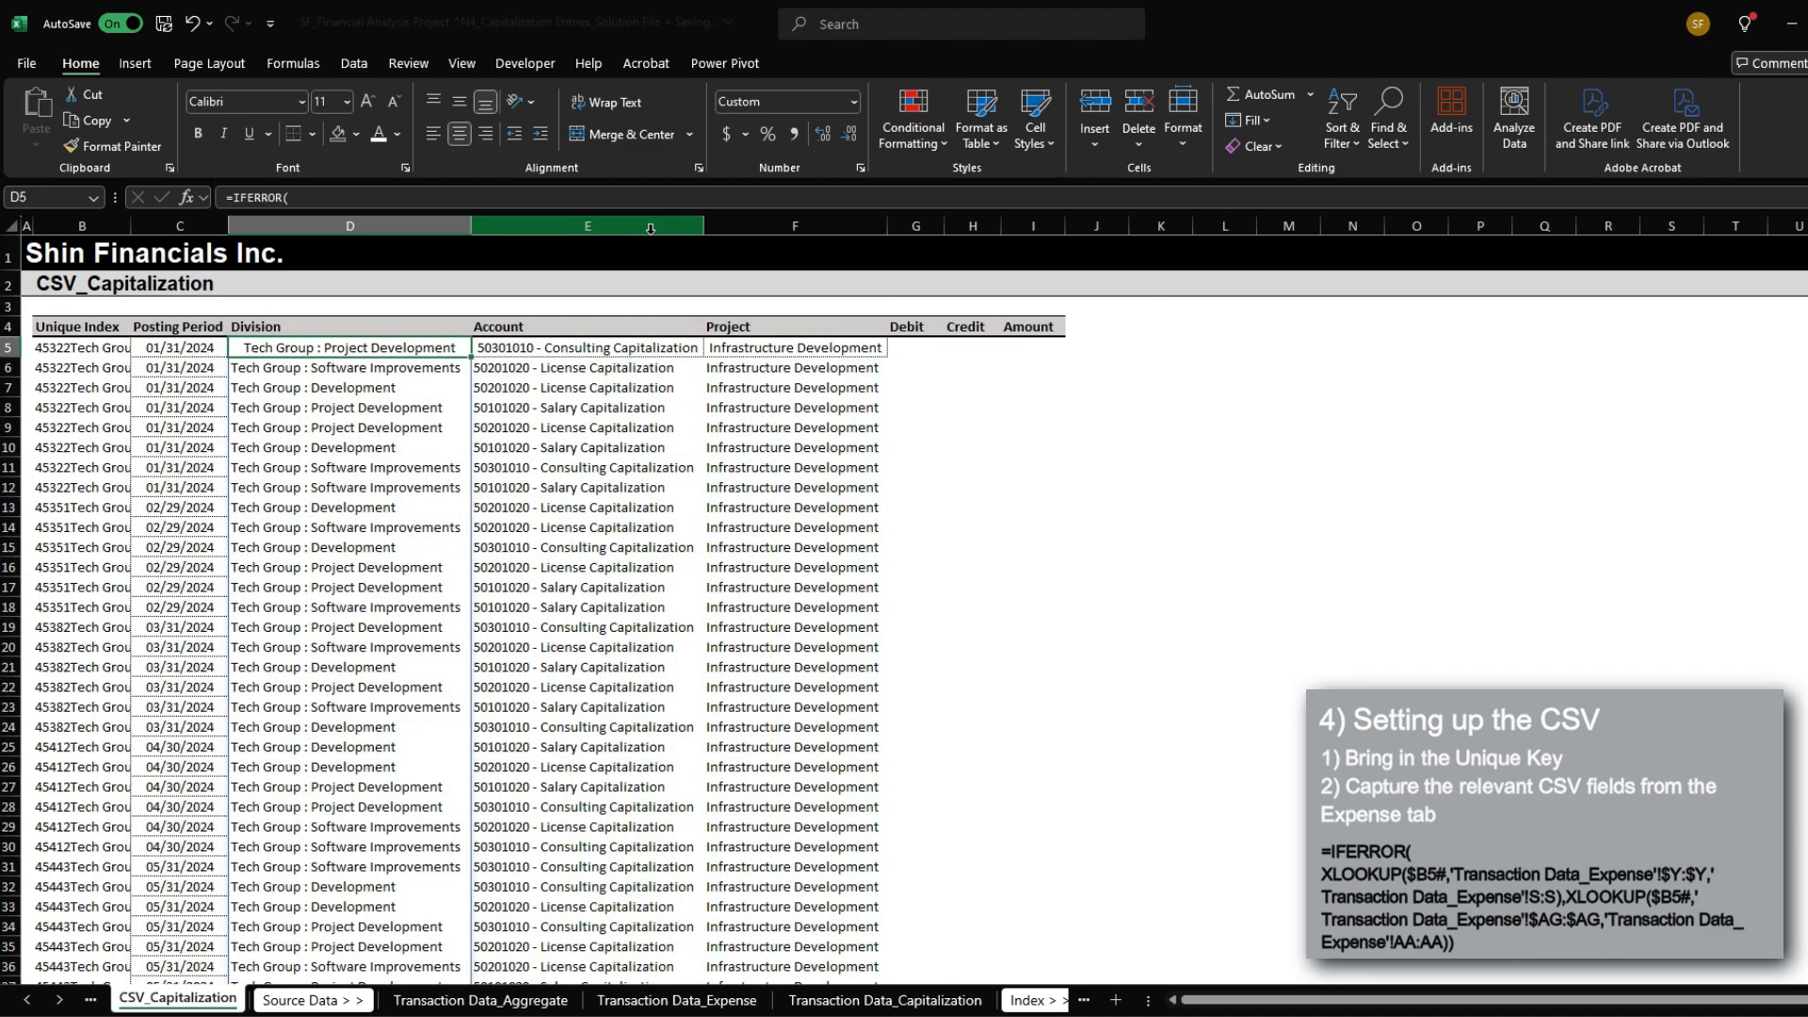
# Step: Apply the formatting of C5:F5 to all the rows below in those four columns
pyautogui.press('Left')
pyautogui.hotkey('shift', 'Right')
pyautogui.hotkey('shift', 'Right')
pyautogui.hotkey('shift', 'Right')
pyautogui.hotkey('ctrl', 'c')
pyautogui.hotkey('ctrl', 'shift', 'Down')
pyautogui.hotkey('ctrl', 'alt', 'v')
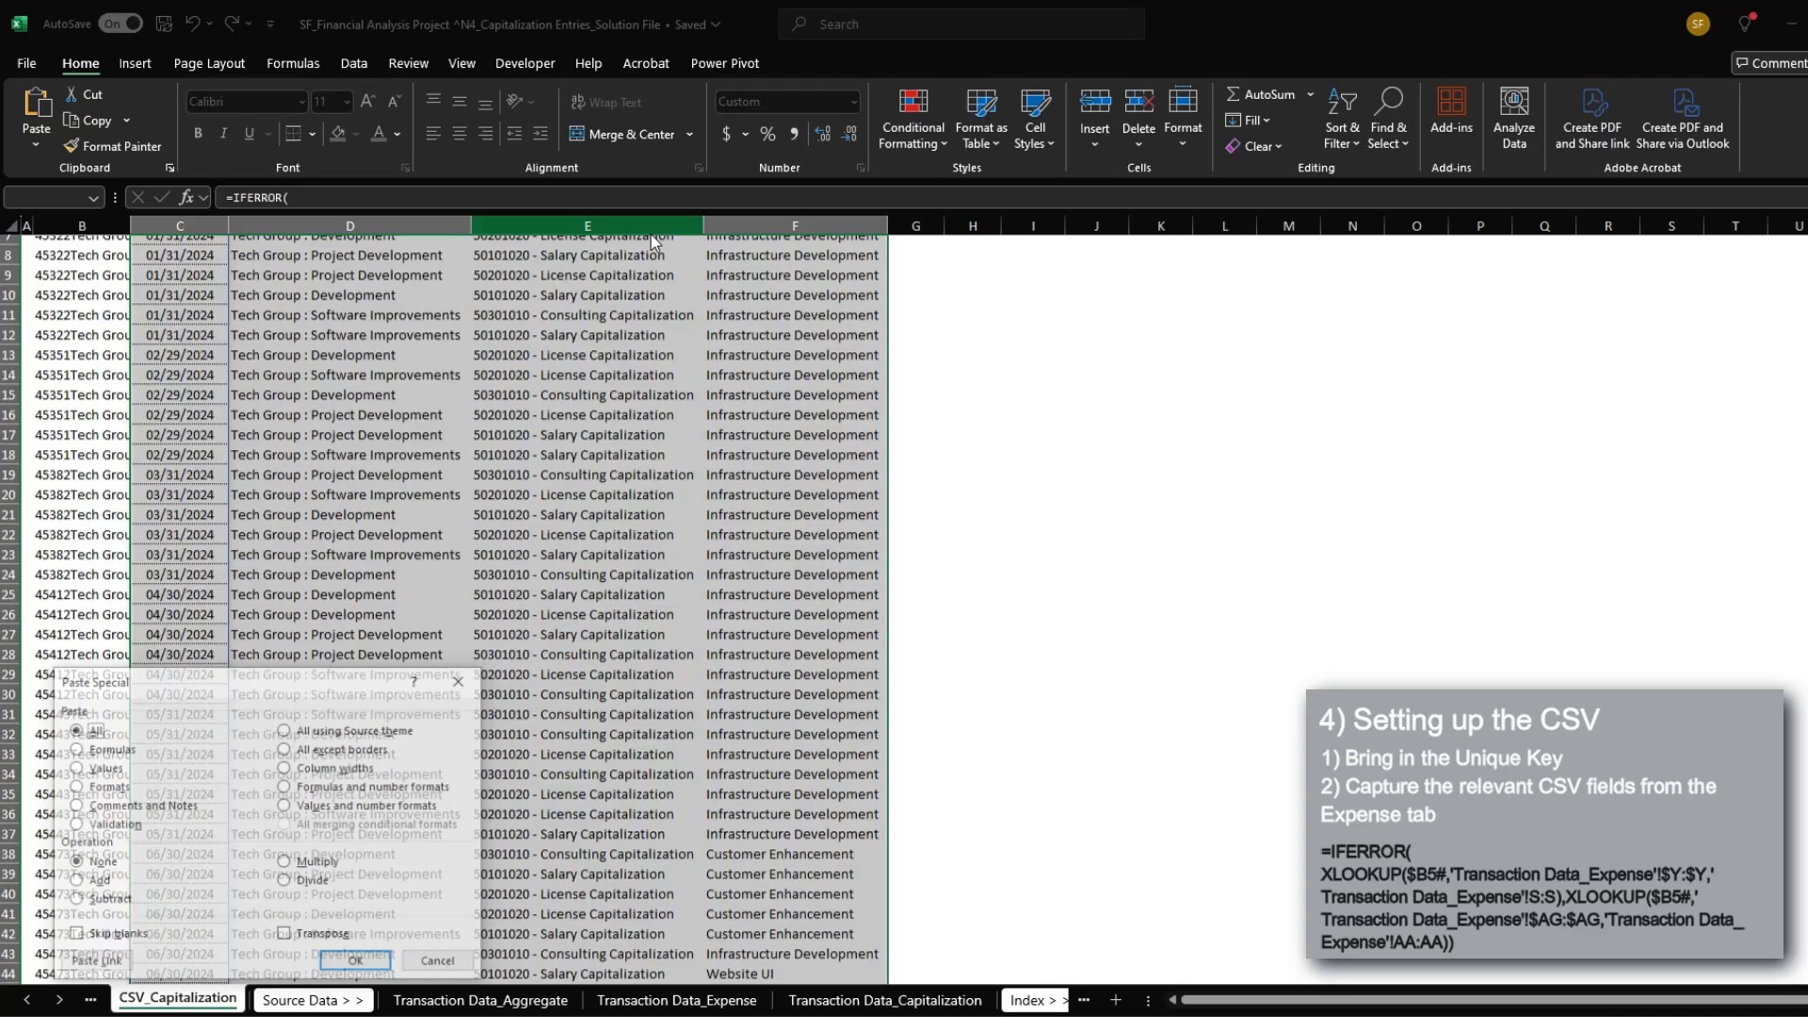
pyautogui.press('t')
pyautogui.press('Return')
# Step: Start a SUMIFS formula in Debit cell G5 with Transaction Data_Expense $X:$X as the sum range
pyautogui.press('Right')
pyautogui.write('=SUMIFS(')
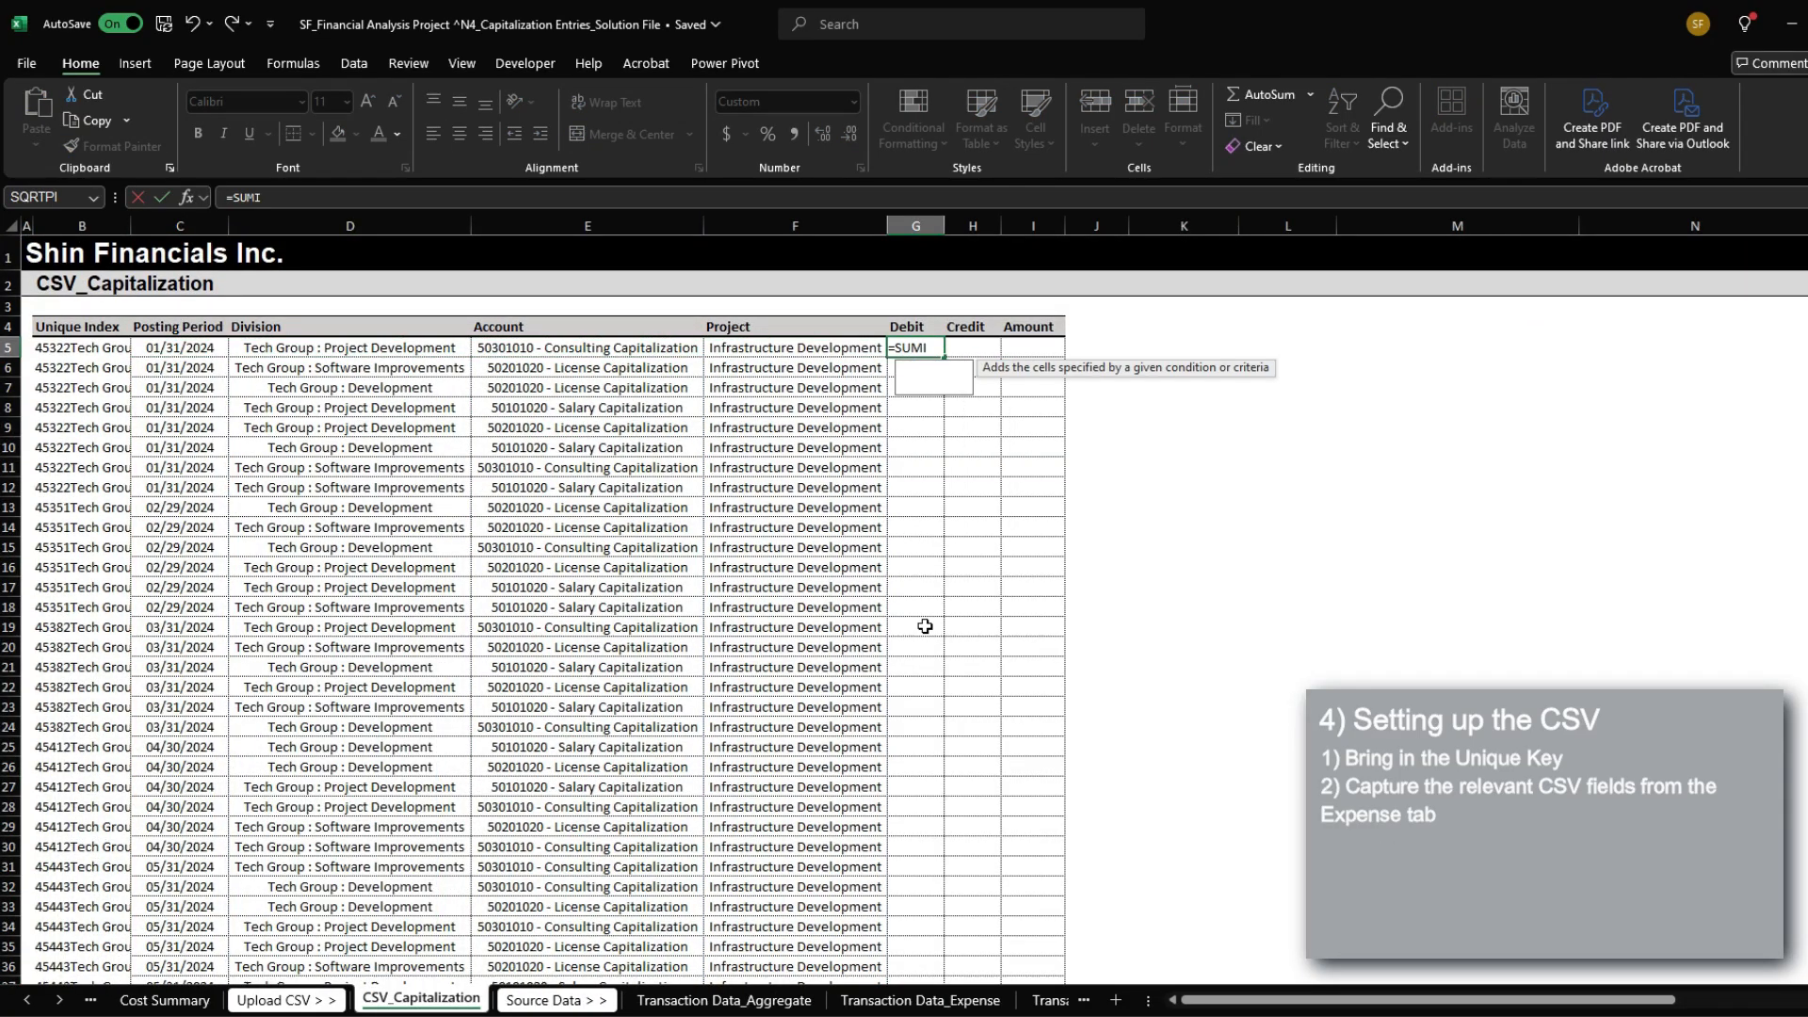
pyautogui.click(920, 999)
pyautogui.click(785, 605)
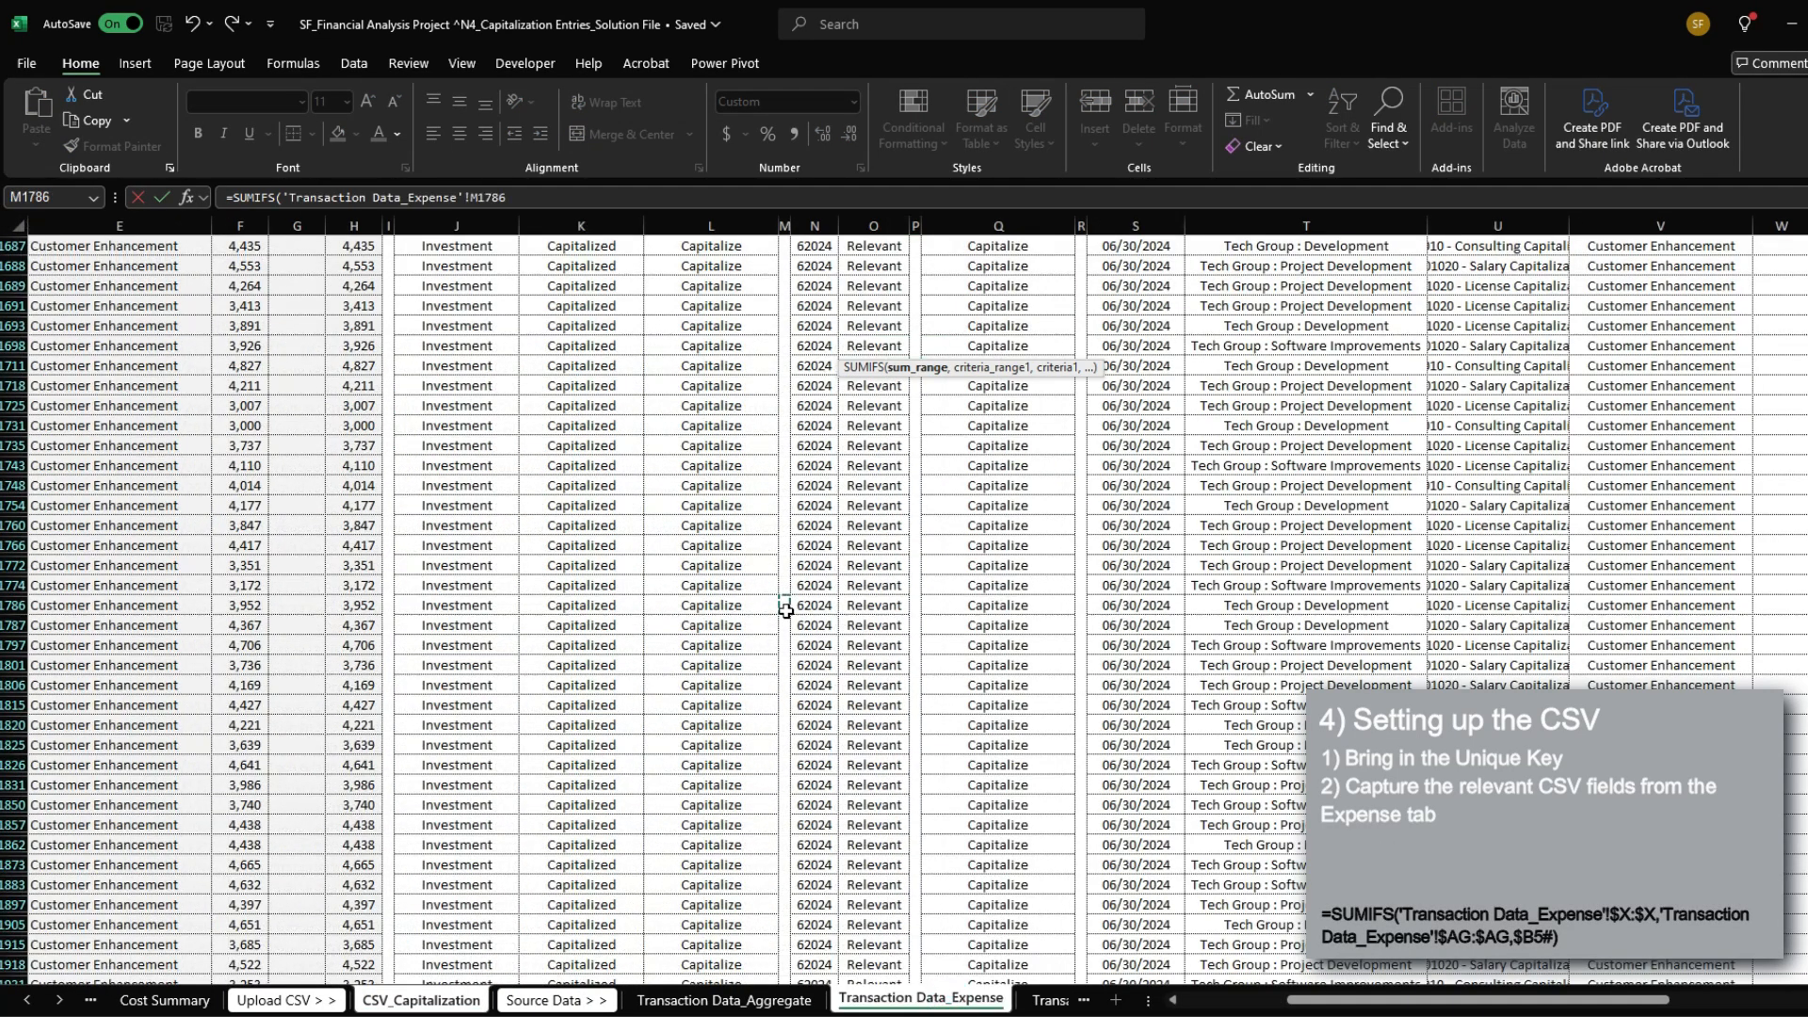
pyautogui.hotkey('ctrl', 'Up')
pyautogui.hotkey('ctrl', 'Up')
pyautogui.hotkey('ctrl', 'Left')
pyautogui.press('Right')
pyautogui.press('Down')
pyautogui.press('Down')
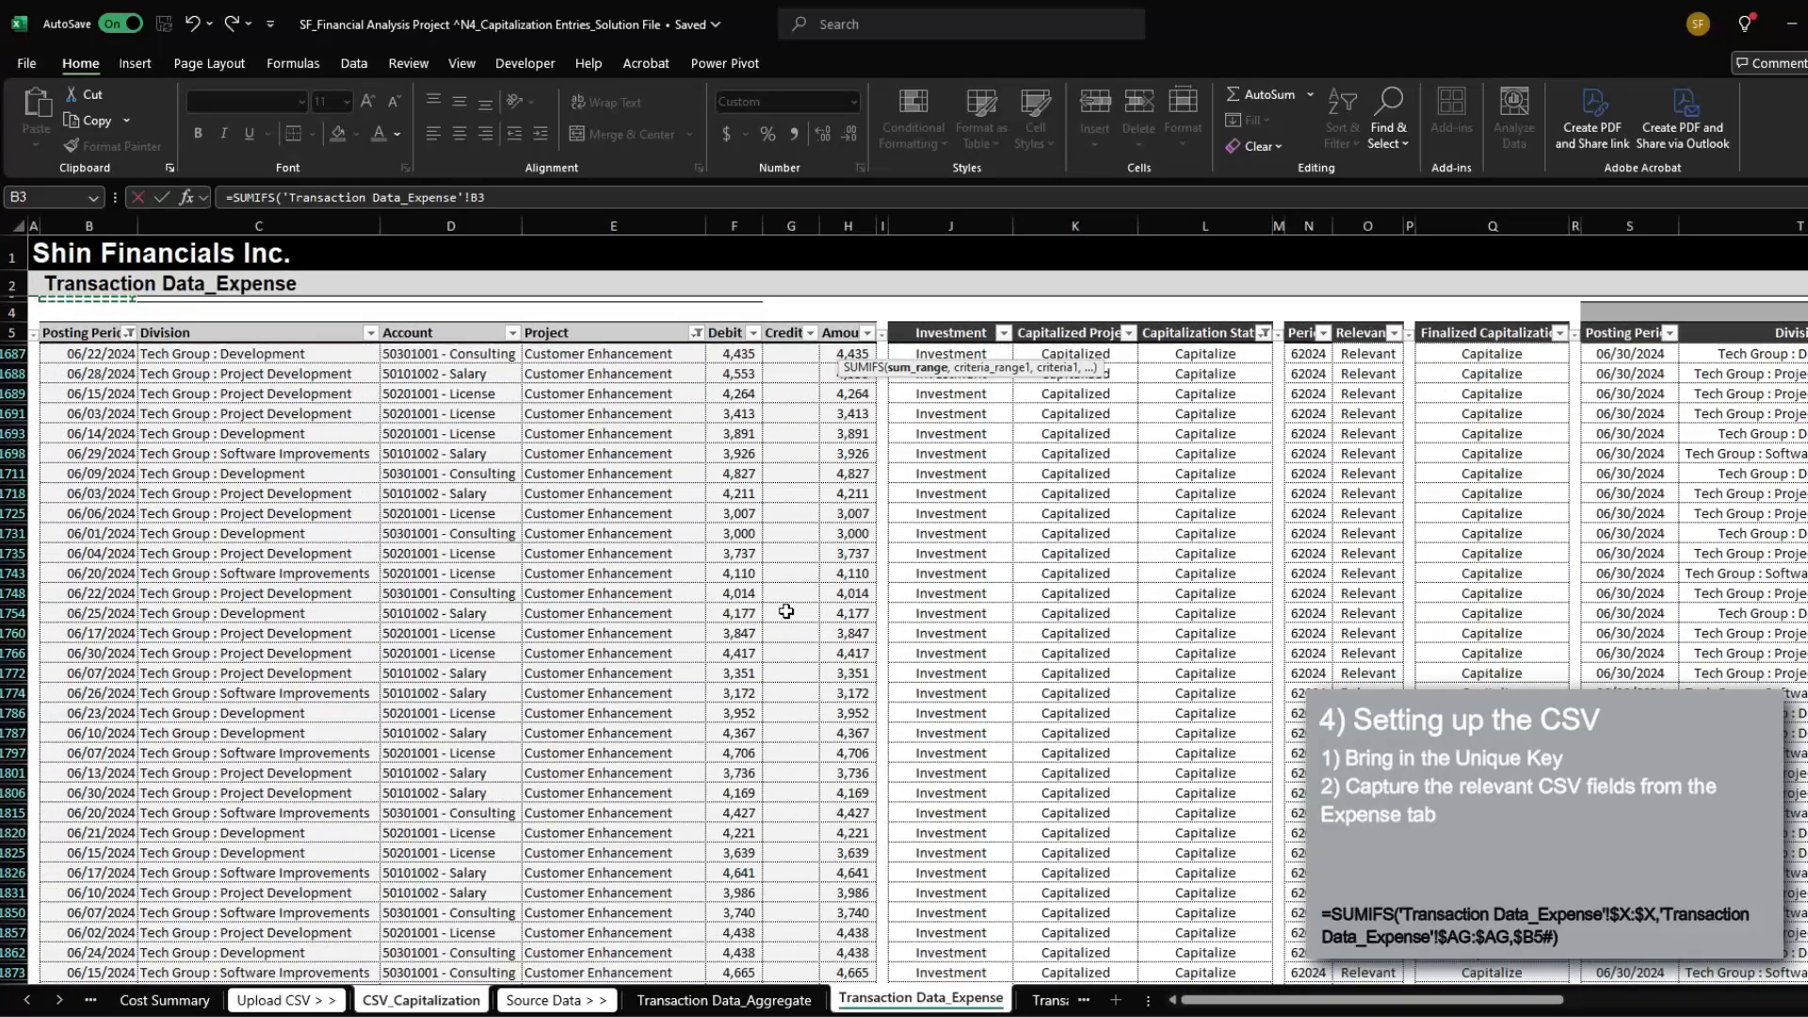
pyautogui.press('Down')
pyautogui.hotkey('ctrl', 'Right')
pyautogui.hotkey('ctrl', 'Right')
pyautogui.hotkey('ctrl', 'Right')
pyautogui.hotkey('ctrl', 'Right')
pyautogui.hotkey('ctrl', 'Right')
pyautogui.hotkey('ctrl', 'Right')
pyautogui.hotkey('ctrl', 'Right')
pyautogui.press('Left')
pyautogui.hotkey('ctrl', 'space')
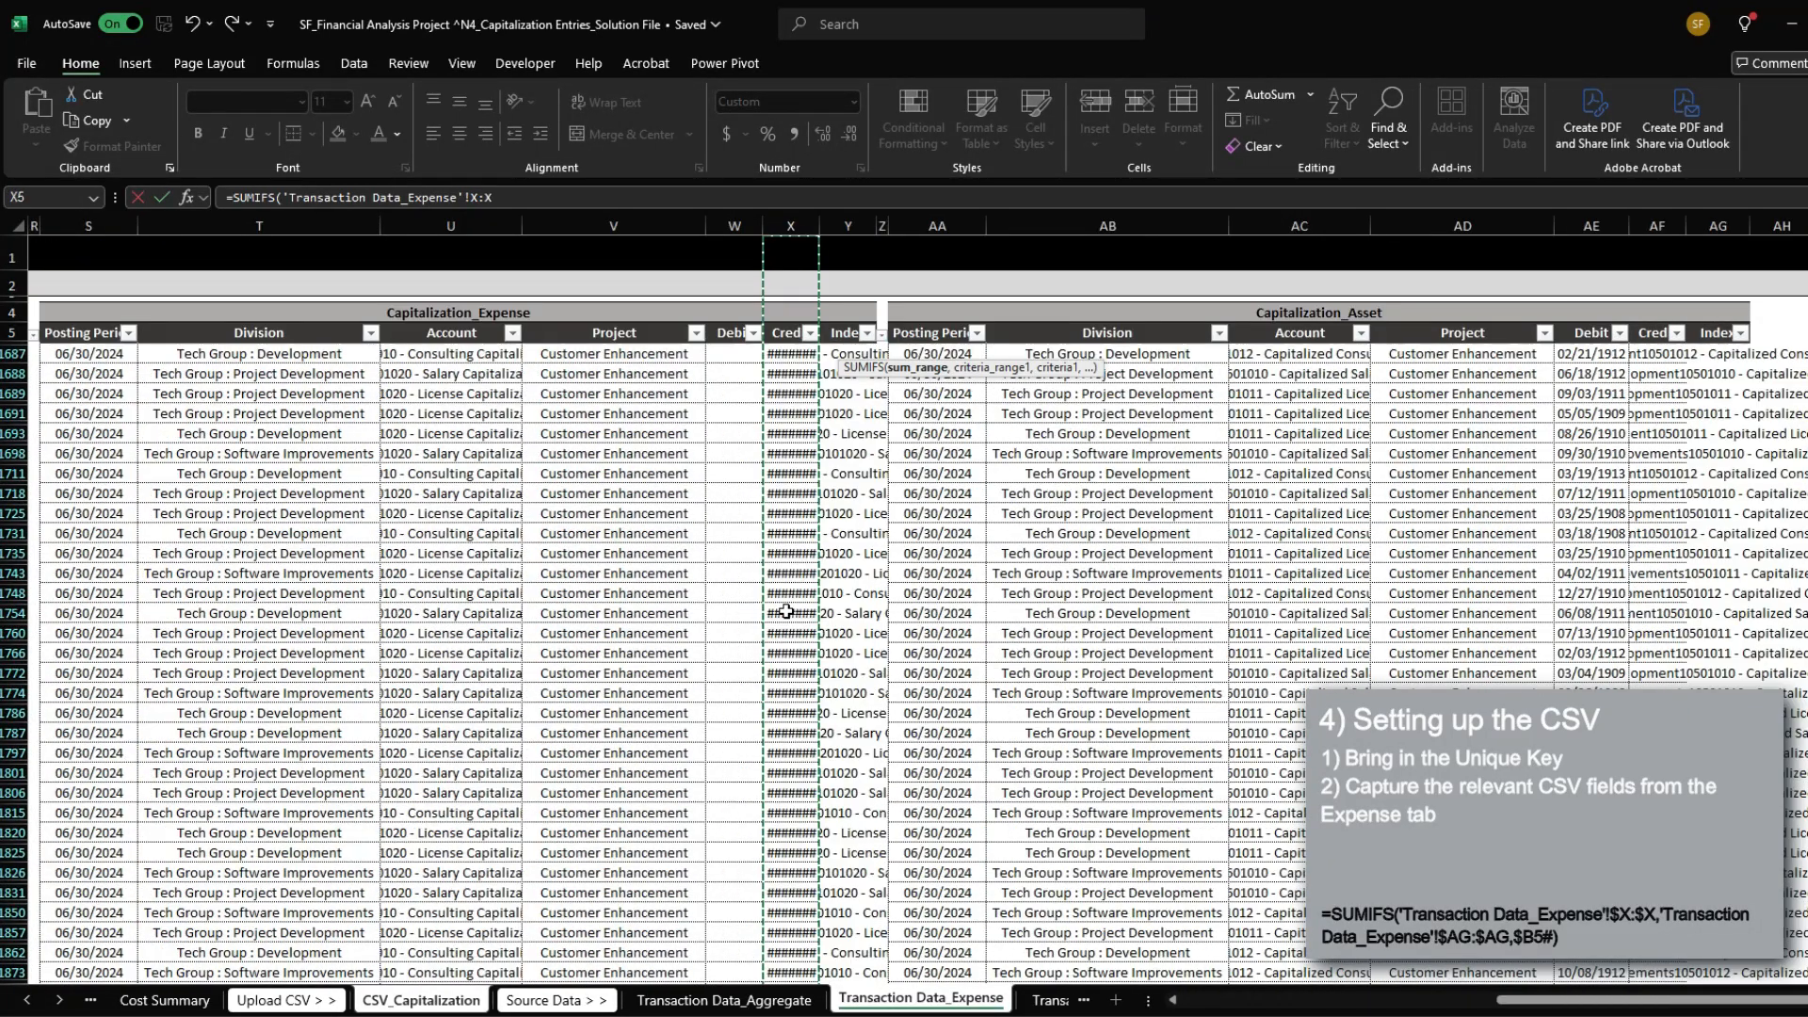
pyautogui.press('F4')
# Step: Complete the G5 SUMIFS with Transaction Data_Expense $Y:$Y as criteria range and $B5 as criterion
pyautogui.write(",'Transaction Data_Expense'!Y:Y")
pyautogui.press('Right')
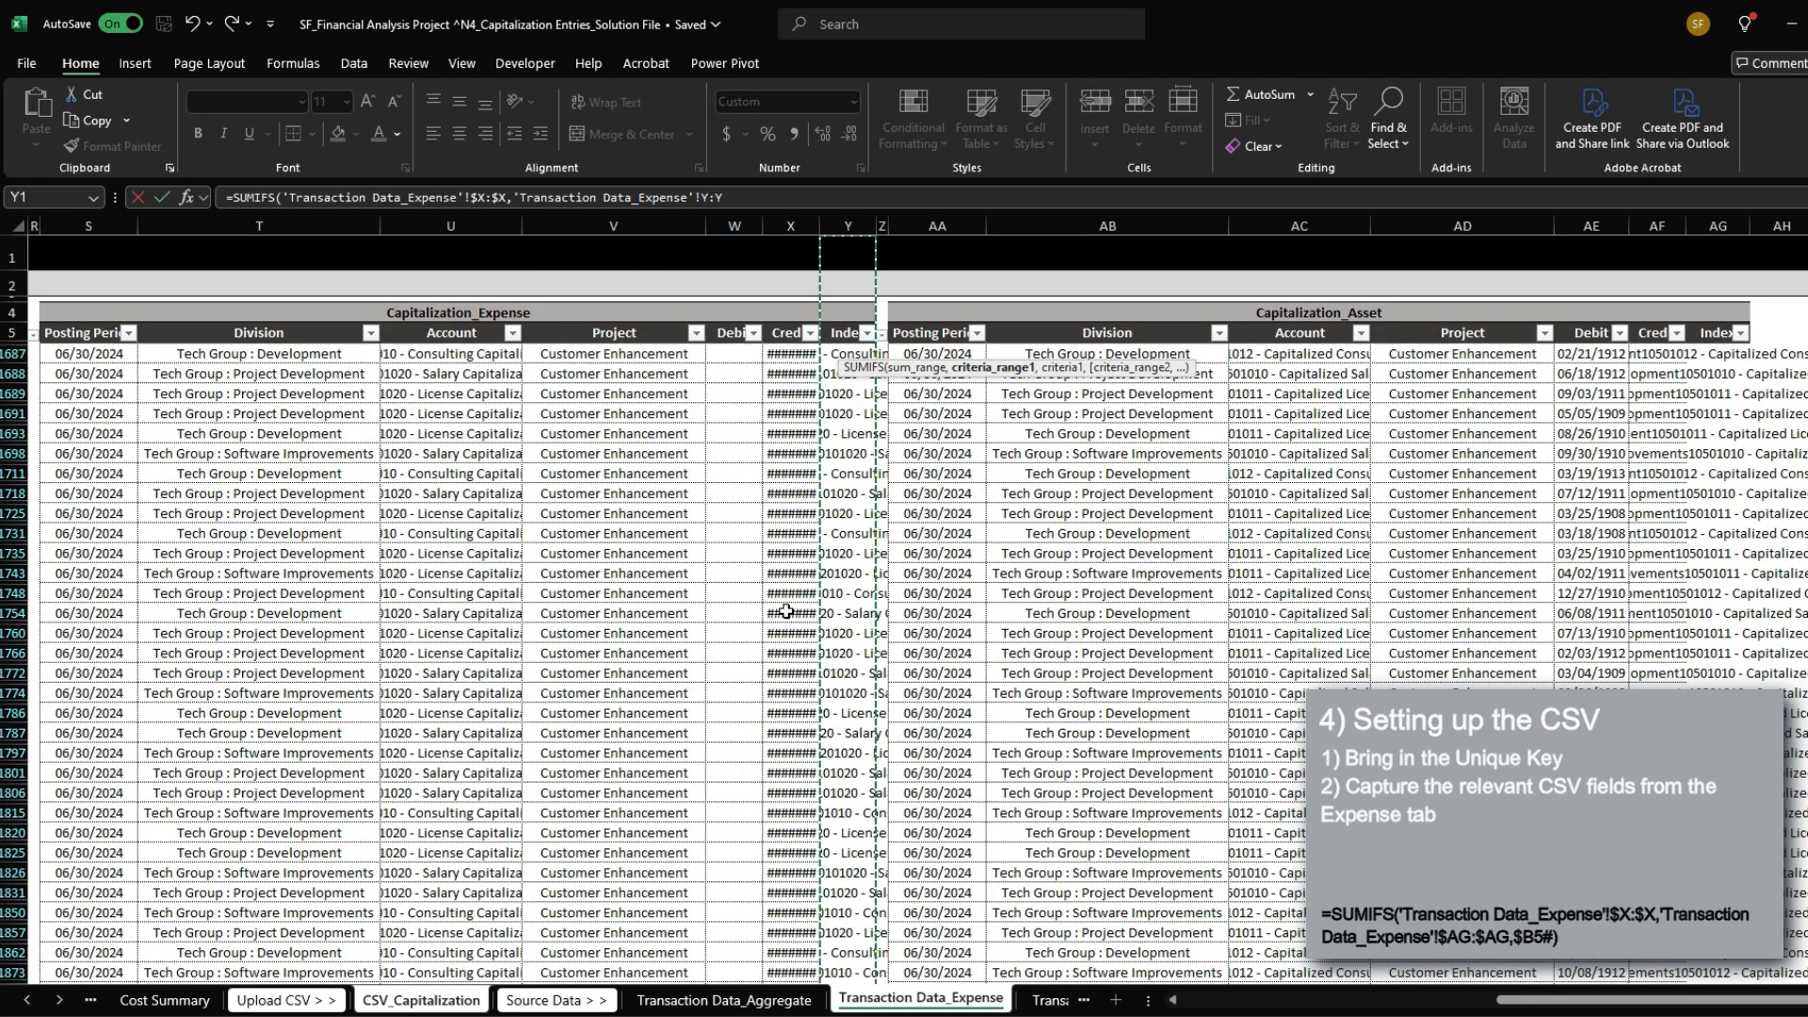
pyautogui.hotkey('ctrl', 'space')
pyautogui.press('F4')
pyautogui.write(',0')
pyautogui.write(')')
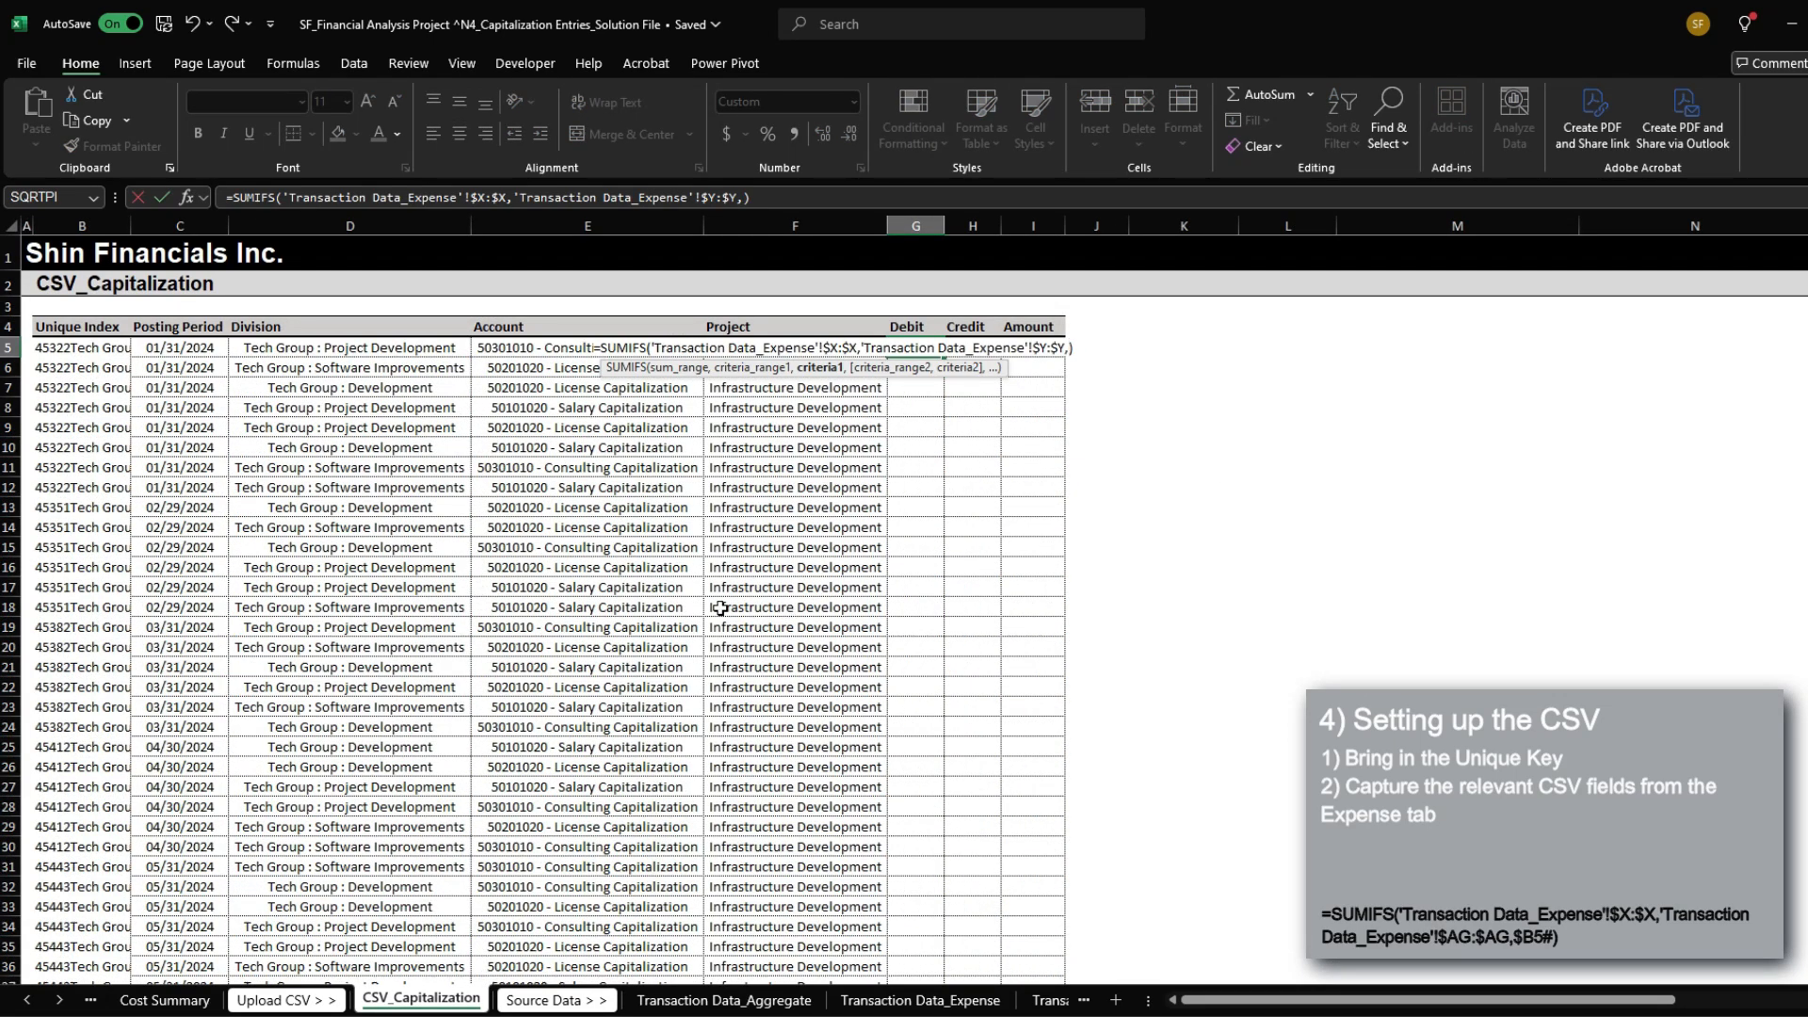
pyautogui.hotkey('ctrl', 'Return')
# Step: Try to fill the G5 formula down the Debit column to the last data row
pyautogui.hotkey('ctrl', 'c')
pyautogui.press('Left')
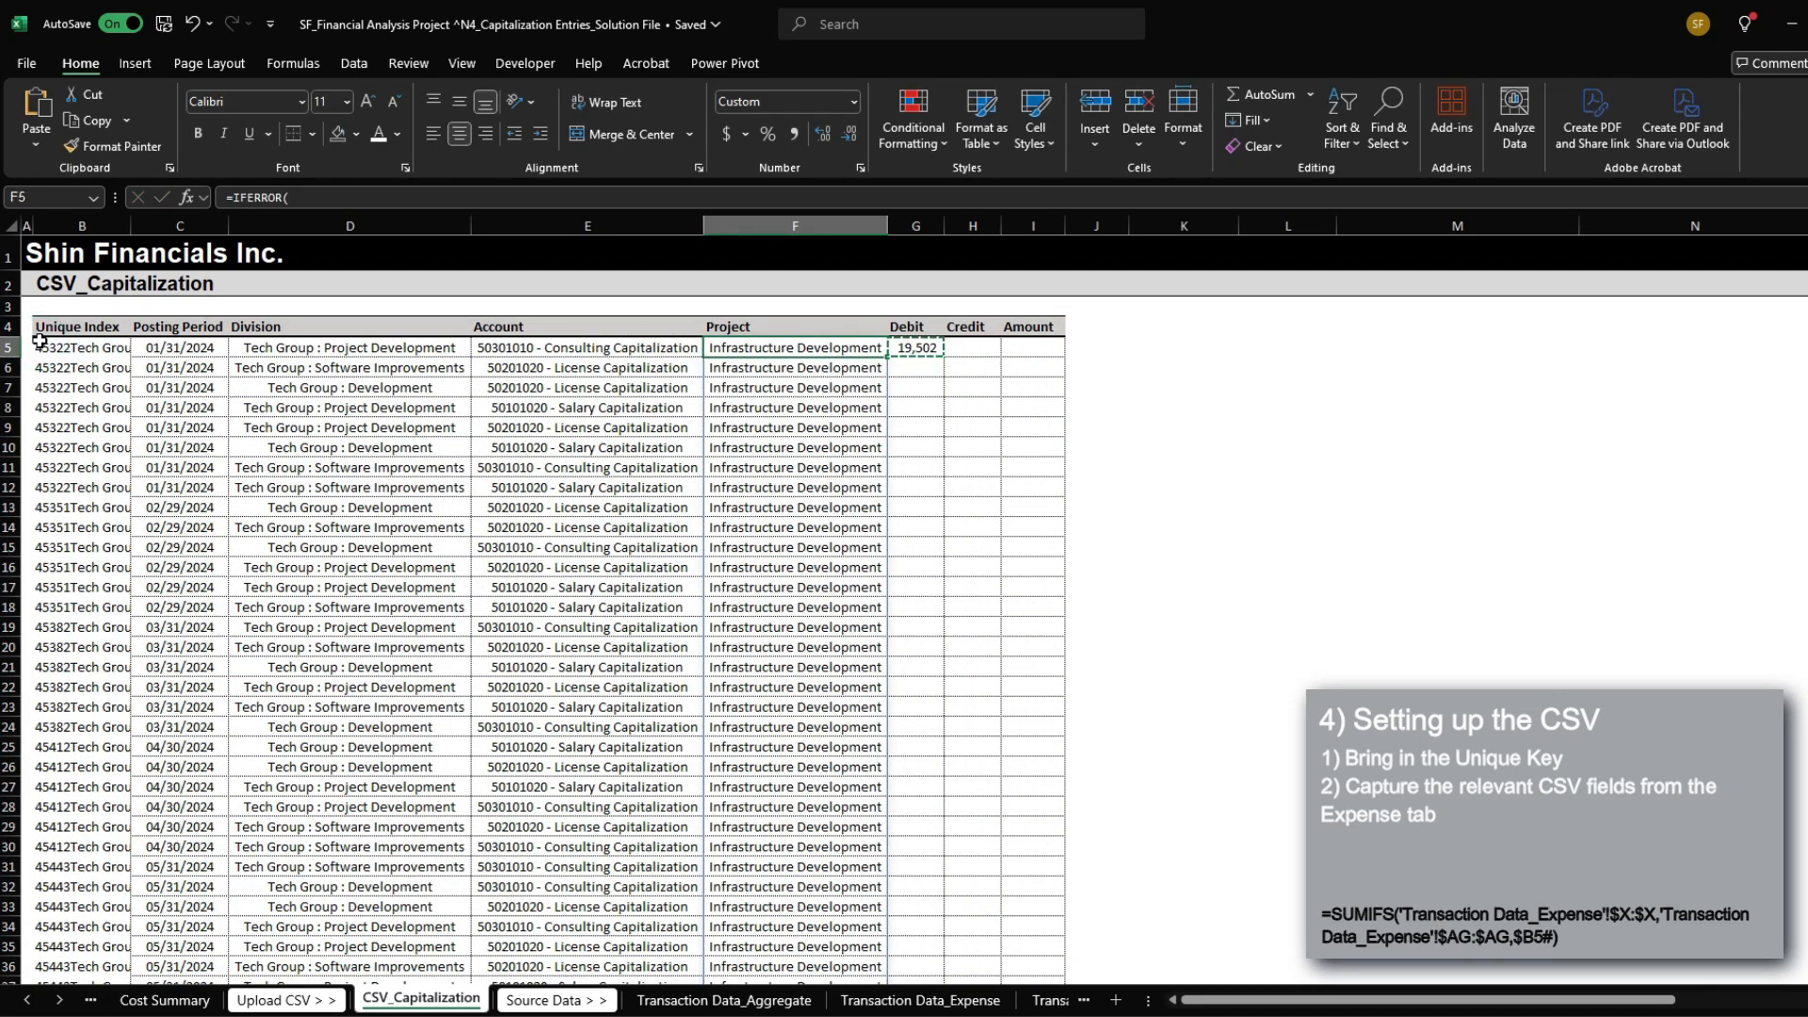
pyautogui.hotkey('ctrl', 'Down')
pyautogui.press('Right')
pyautogui.hotkey('ctrl', 'shift', 'Up')
pyautogui.hotkey('ctrl', 'v')
pyautogui.hotkey('ctrl', 'Up')
# Step: Change the criterion of the G5 SUMIFS to $B5# and check the Debit column down to its last row
pyautogui.press('F2')
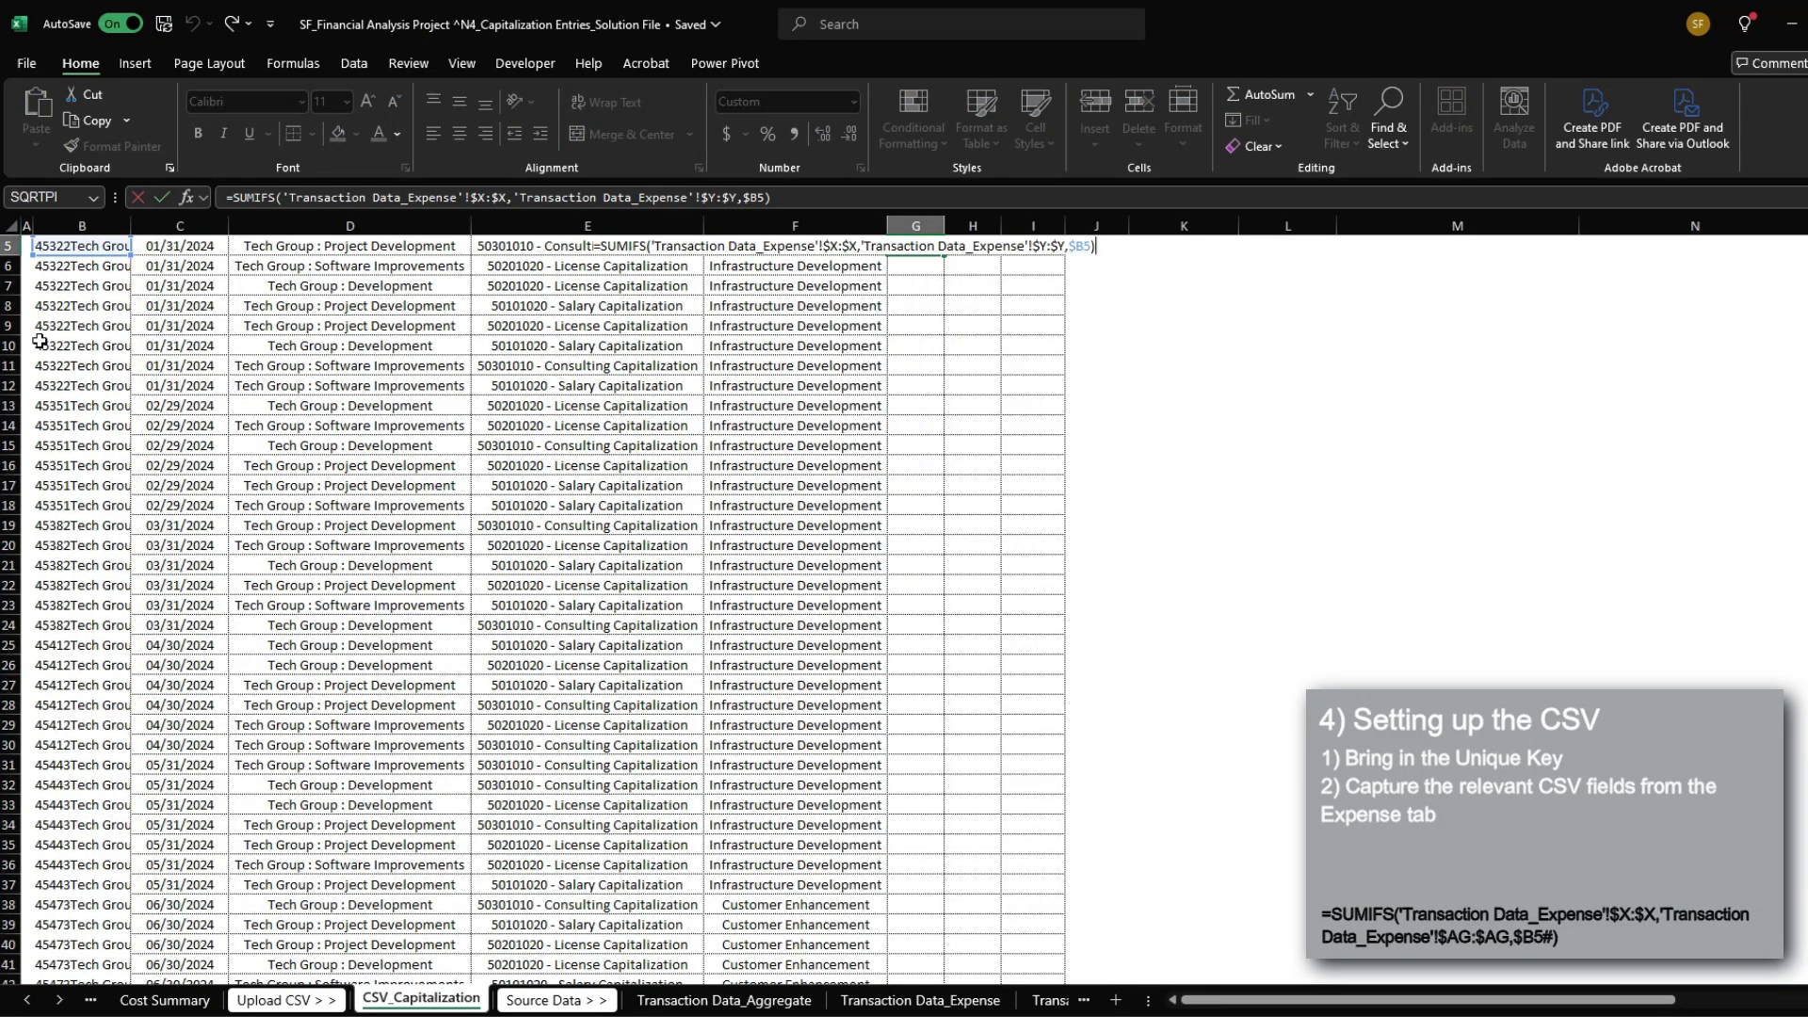
pyautogui.press('Escape')
pyautogui.scroll(-10, 40, 341)
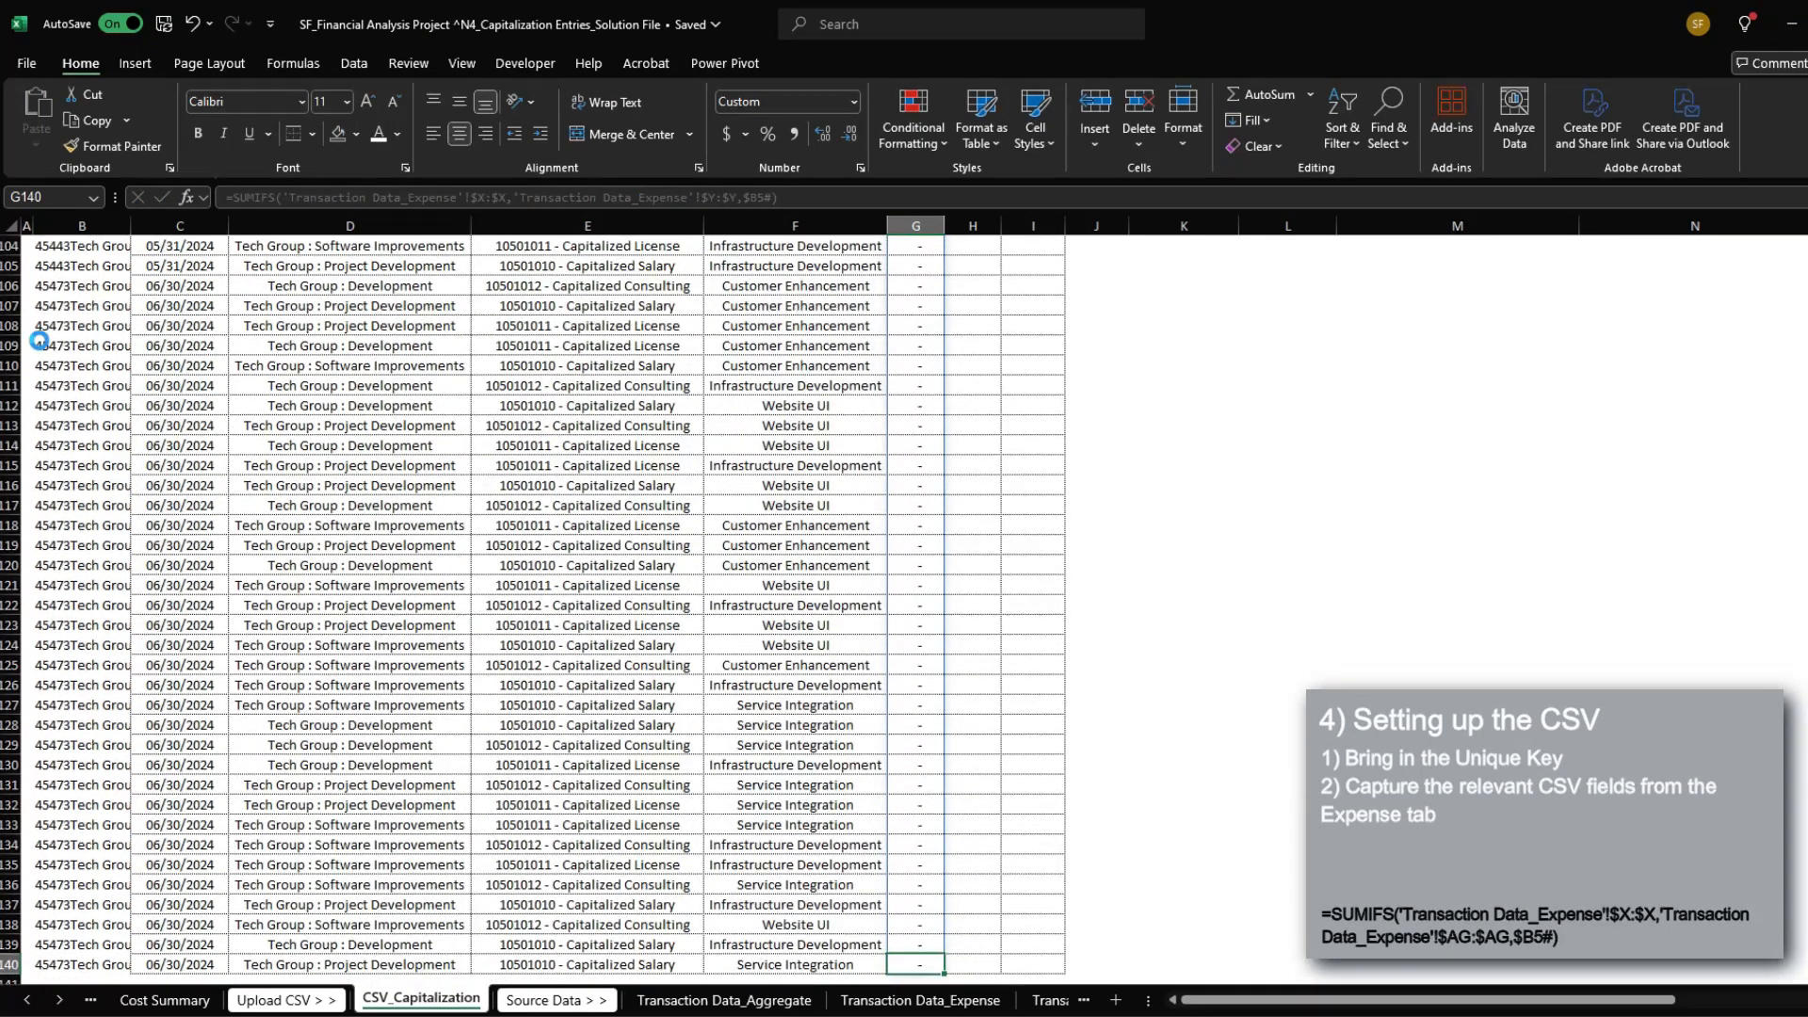
# Step: Copy the Debit formula from G5 into Credit cell H5
pyautogui.scroll(11, 39, 341)
pyautogui.hotkey('ctrl', 'c')
pyautogui.press('Right')
pyautogui.hotkey('ctrl', 'v')
# Step: Inspect the H5 criteria range and the Credit and Index columns of Capitalization_Asset on Transaction Data_Expense
pyautogui.press('F2')
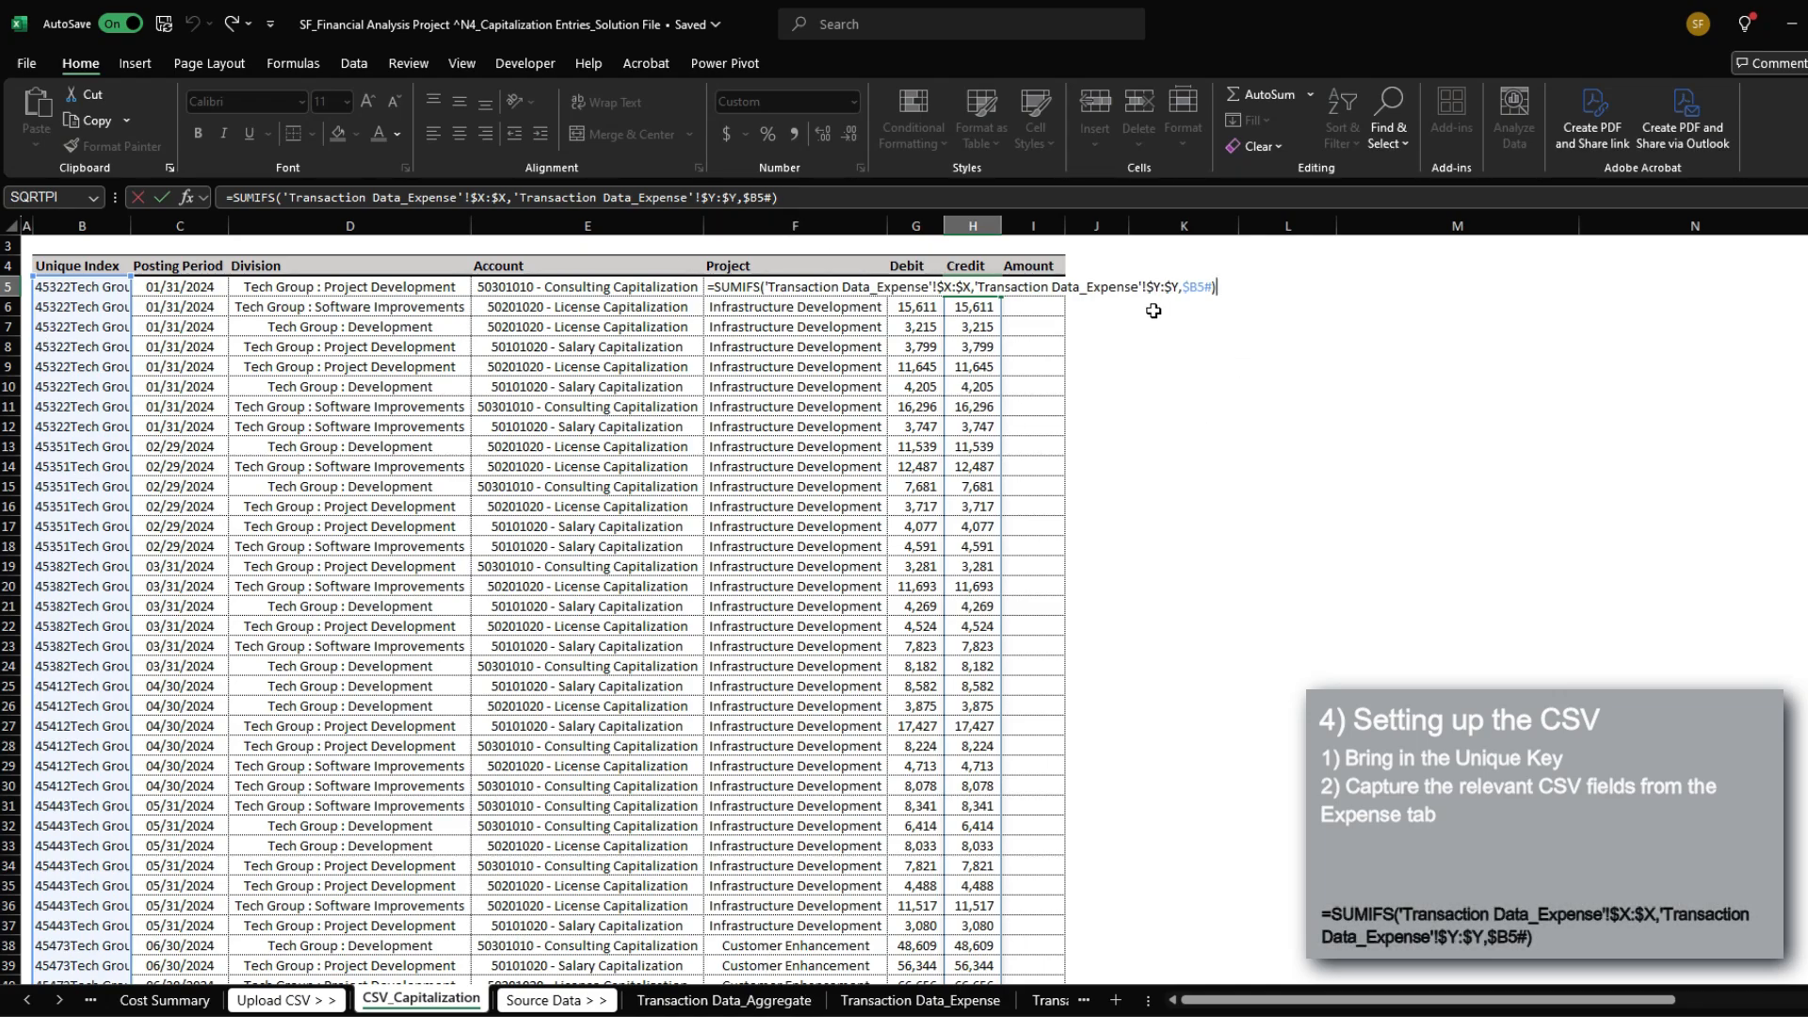
pyautogui.click(941, 287)
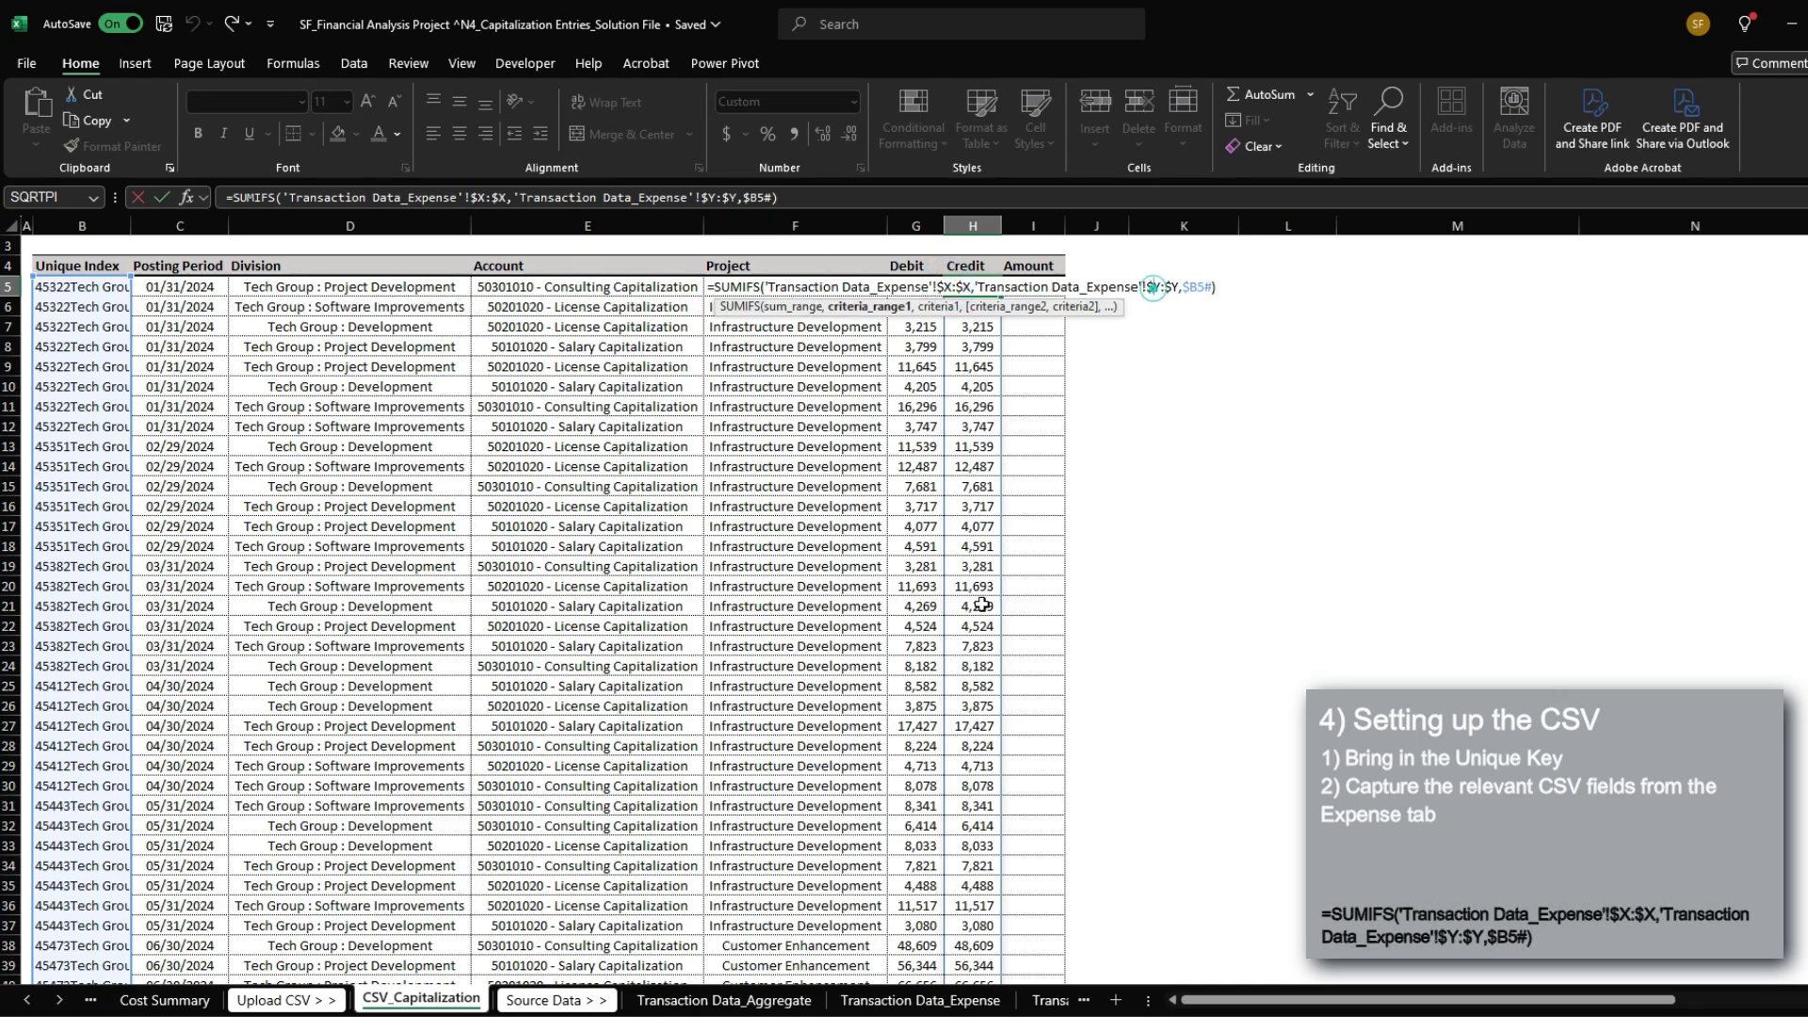
pyautogui.press('Escape')
pyautogui.click(861, 1000)
pyautogui.click(1600, 354)
pyautogui.click(1676, 350)
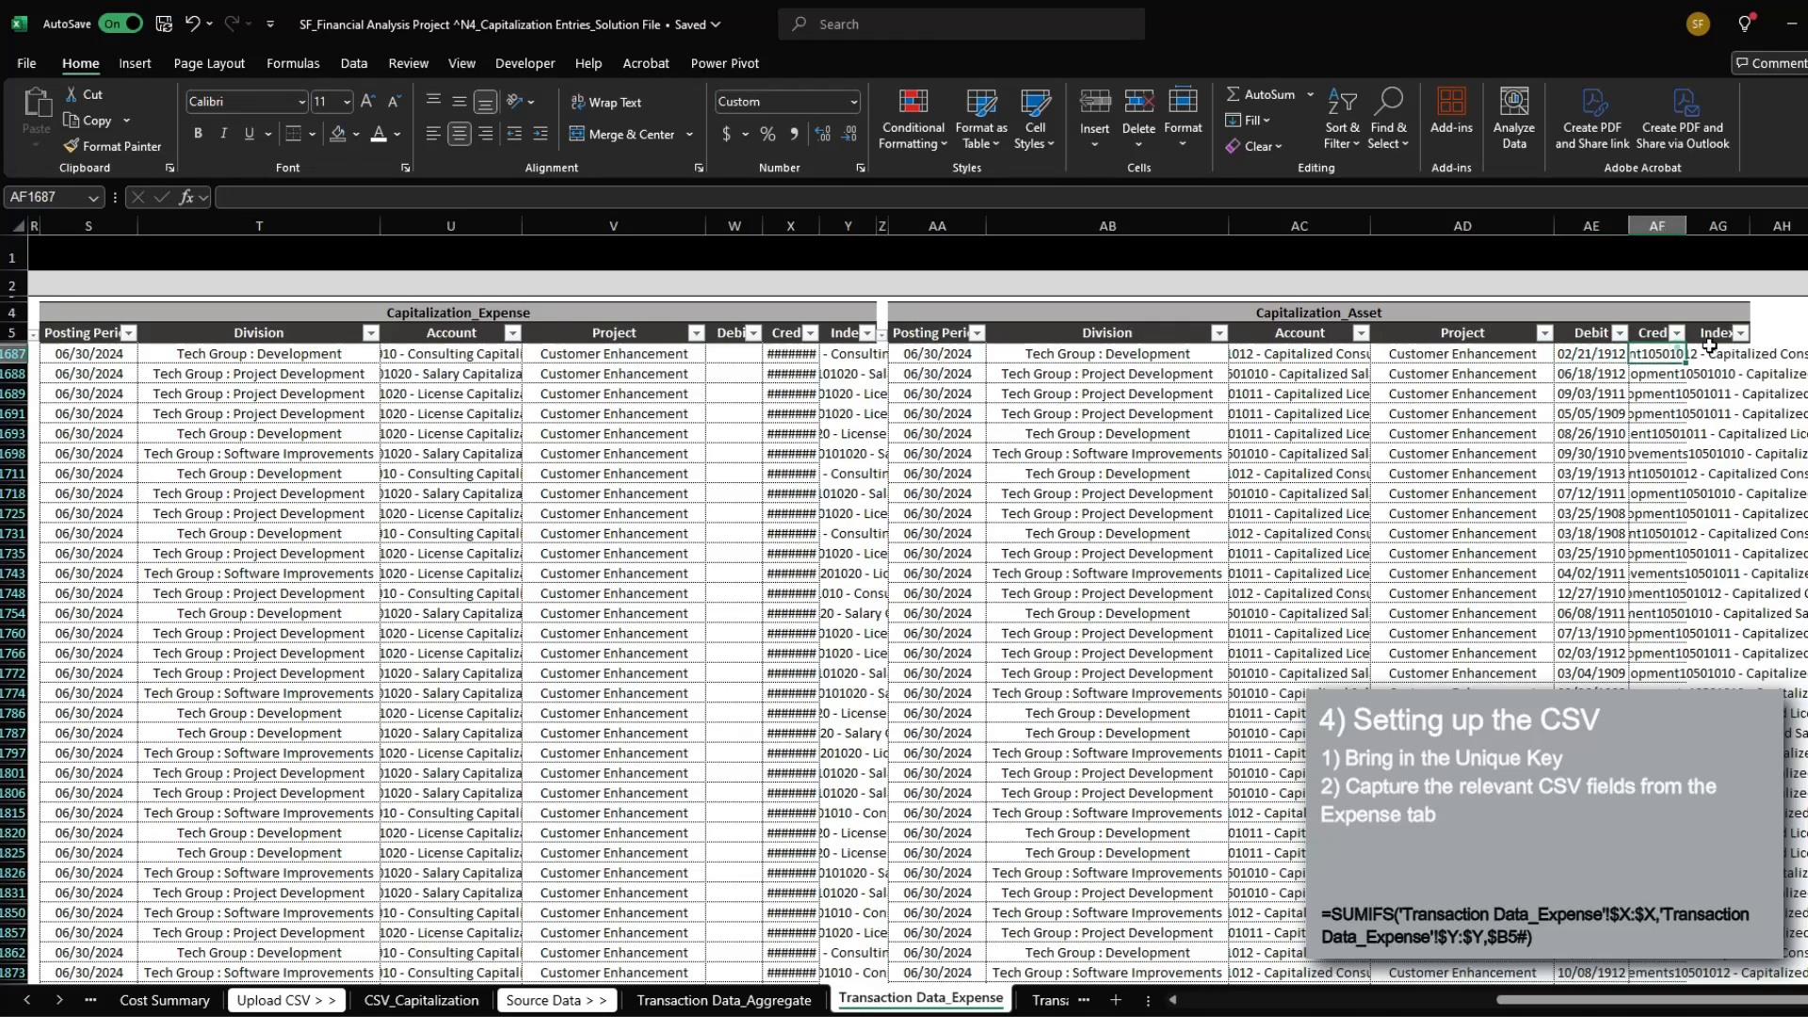
pyautogui.click(1718, 336)
pyautogui.doubleClick(1729, 350)
pyautogui.press('Escape')
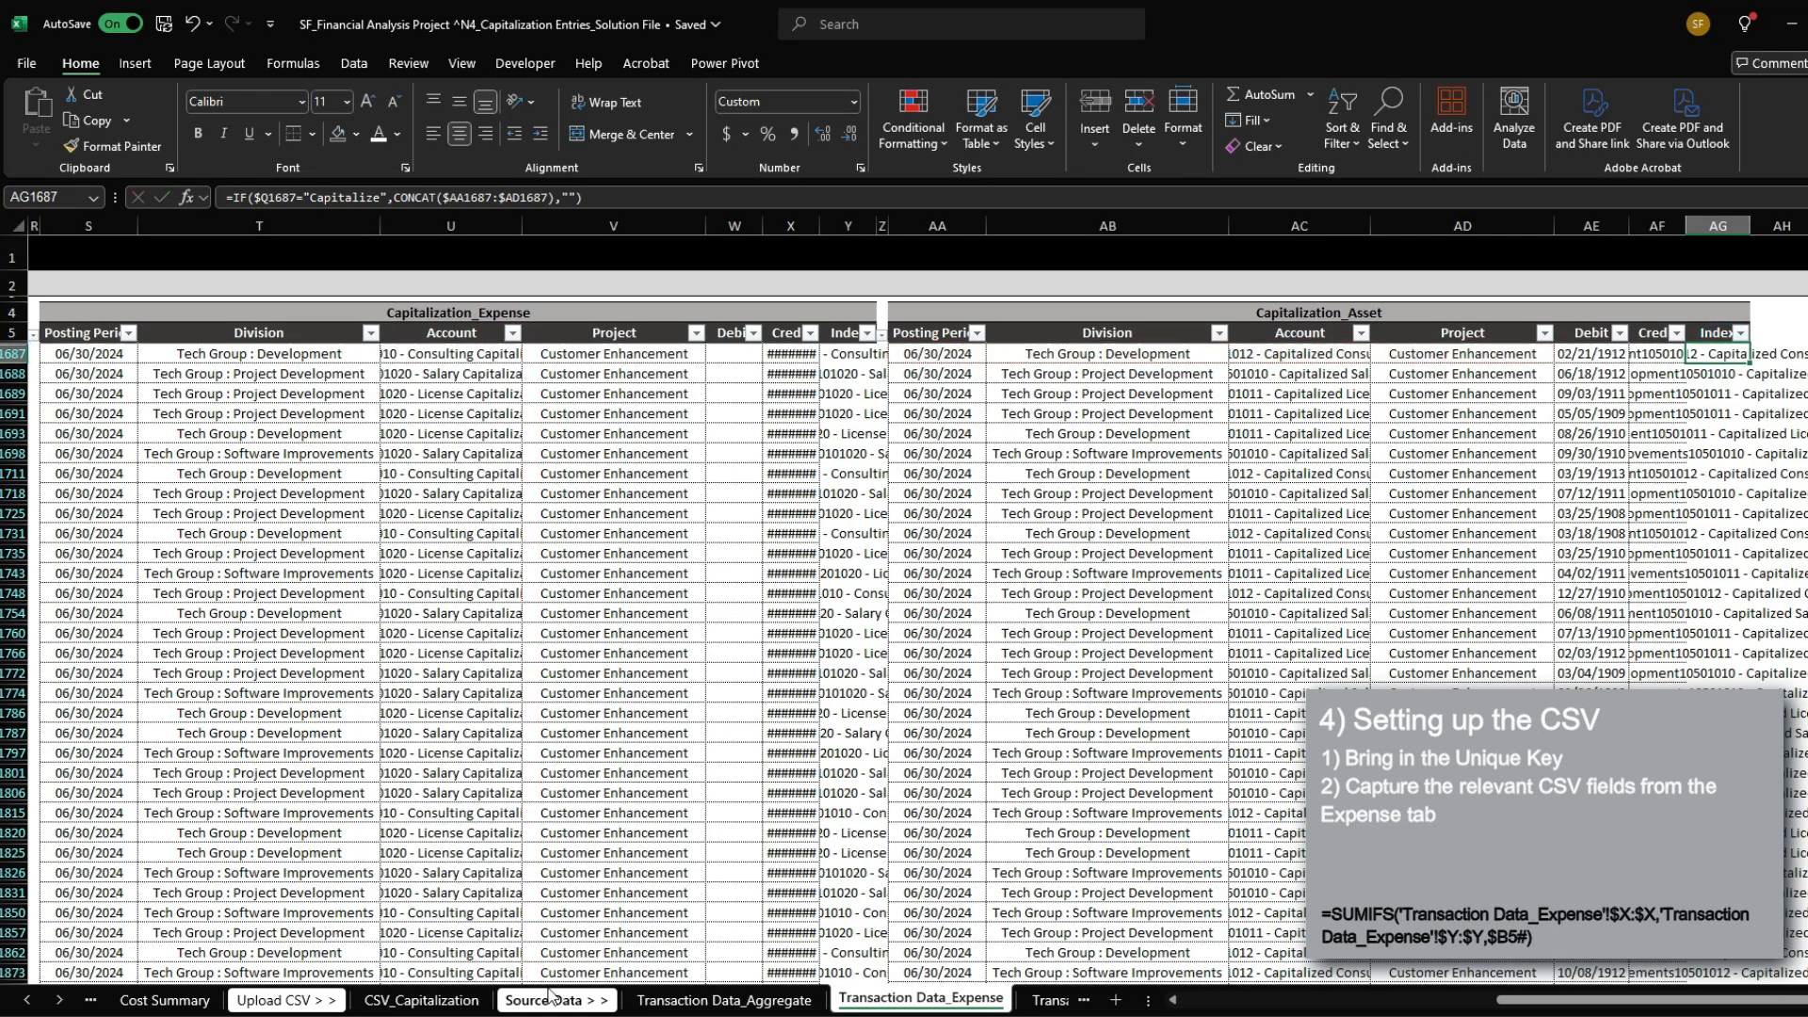
# Step: Change the criteria range of the H5 SUMIFS on CSV_Capitalization to Transaction Data_Expense $AG:$AG
pyautogui.click(420, 999)
pyautogui.press('F2')
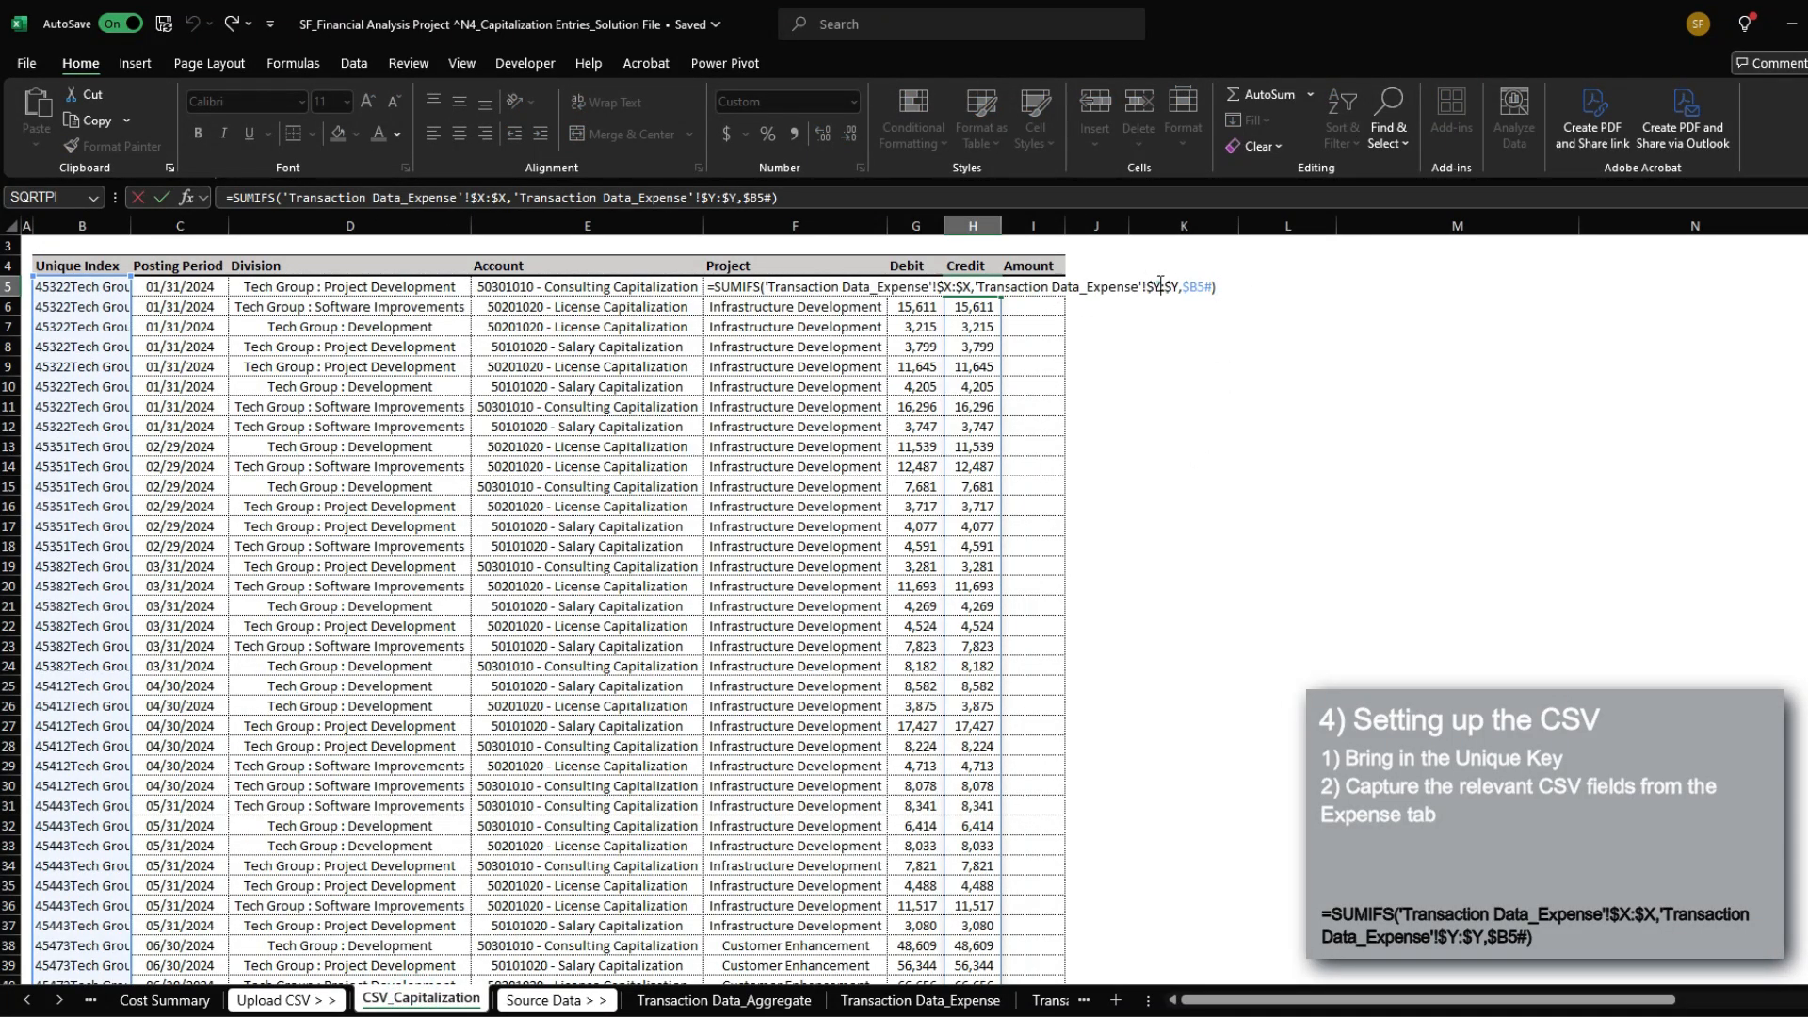
pyautogui.click(1160, 285)
pyautogui.press('BackSpace')
pyautogui.write('AG')
pyautogui.press('Right')
pyautogui.press('Right')
pyautogui.press('Right')
pyautogui.press('BackSpace')
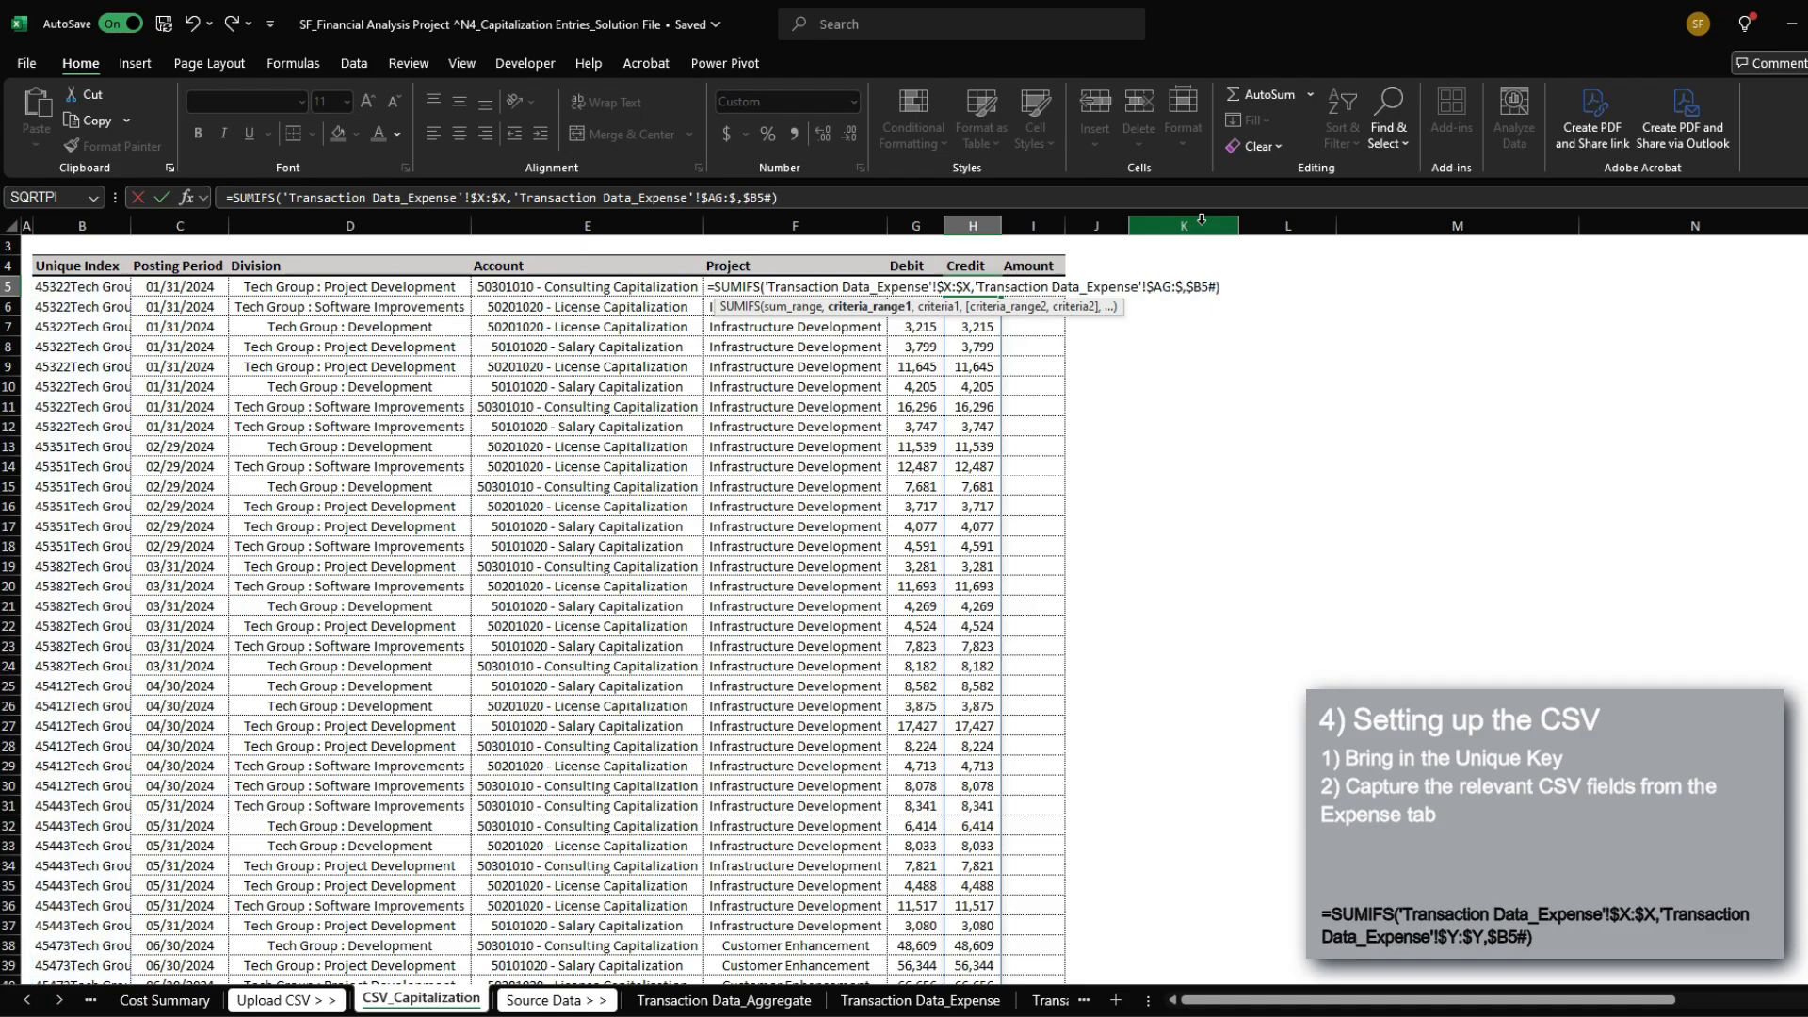
pyautogui.write('AG')
pyautogui.press('Return')
# Step: Check the Debit and Credit columns from row 5 to the last data row
pyautogui.hotkey('ctrl', 'Down')
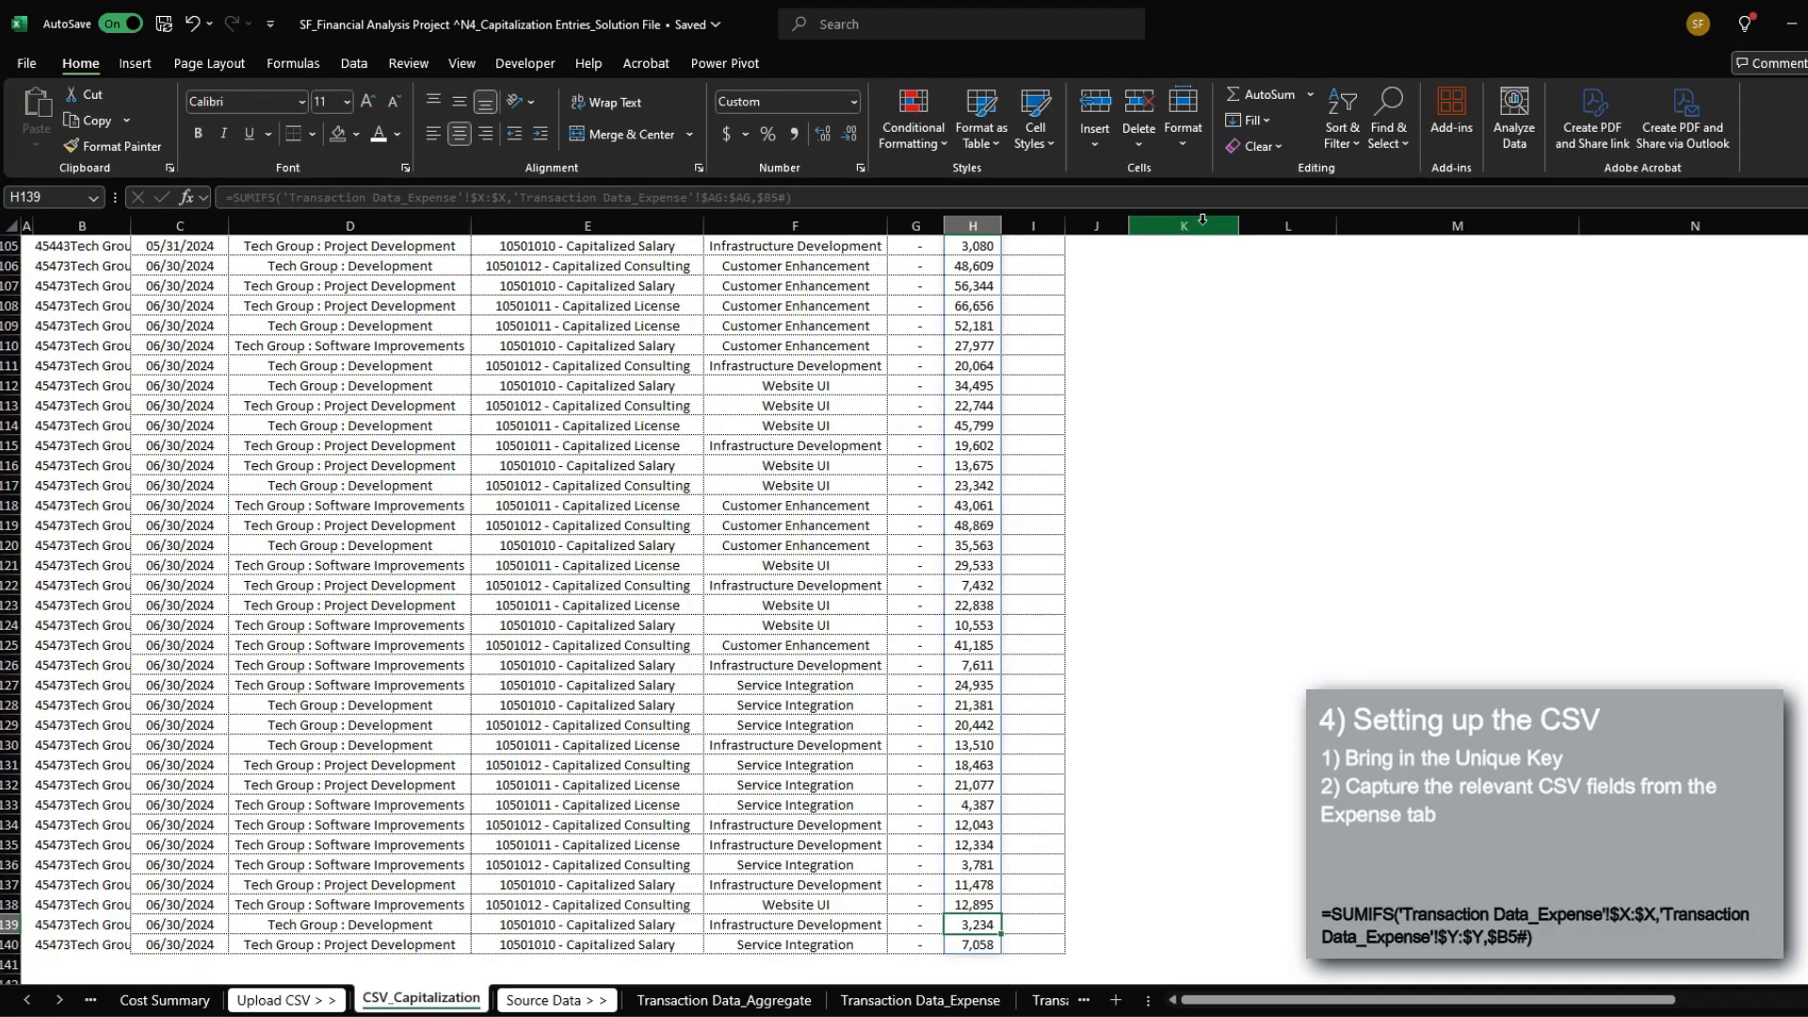
pyautogui.scroll(14, 1065, 456)
pyautogui.click(907, 477)
pyautogui.hotkey('ctrl', 'Up')
pyautogui.press('Down')
pyautogui.hotkey('ctrl', 'shift', 'Down')
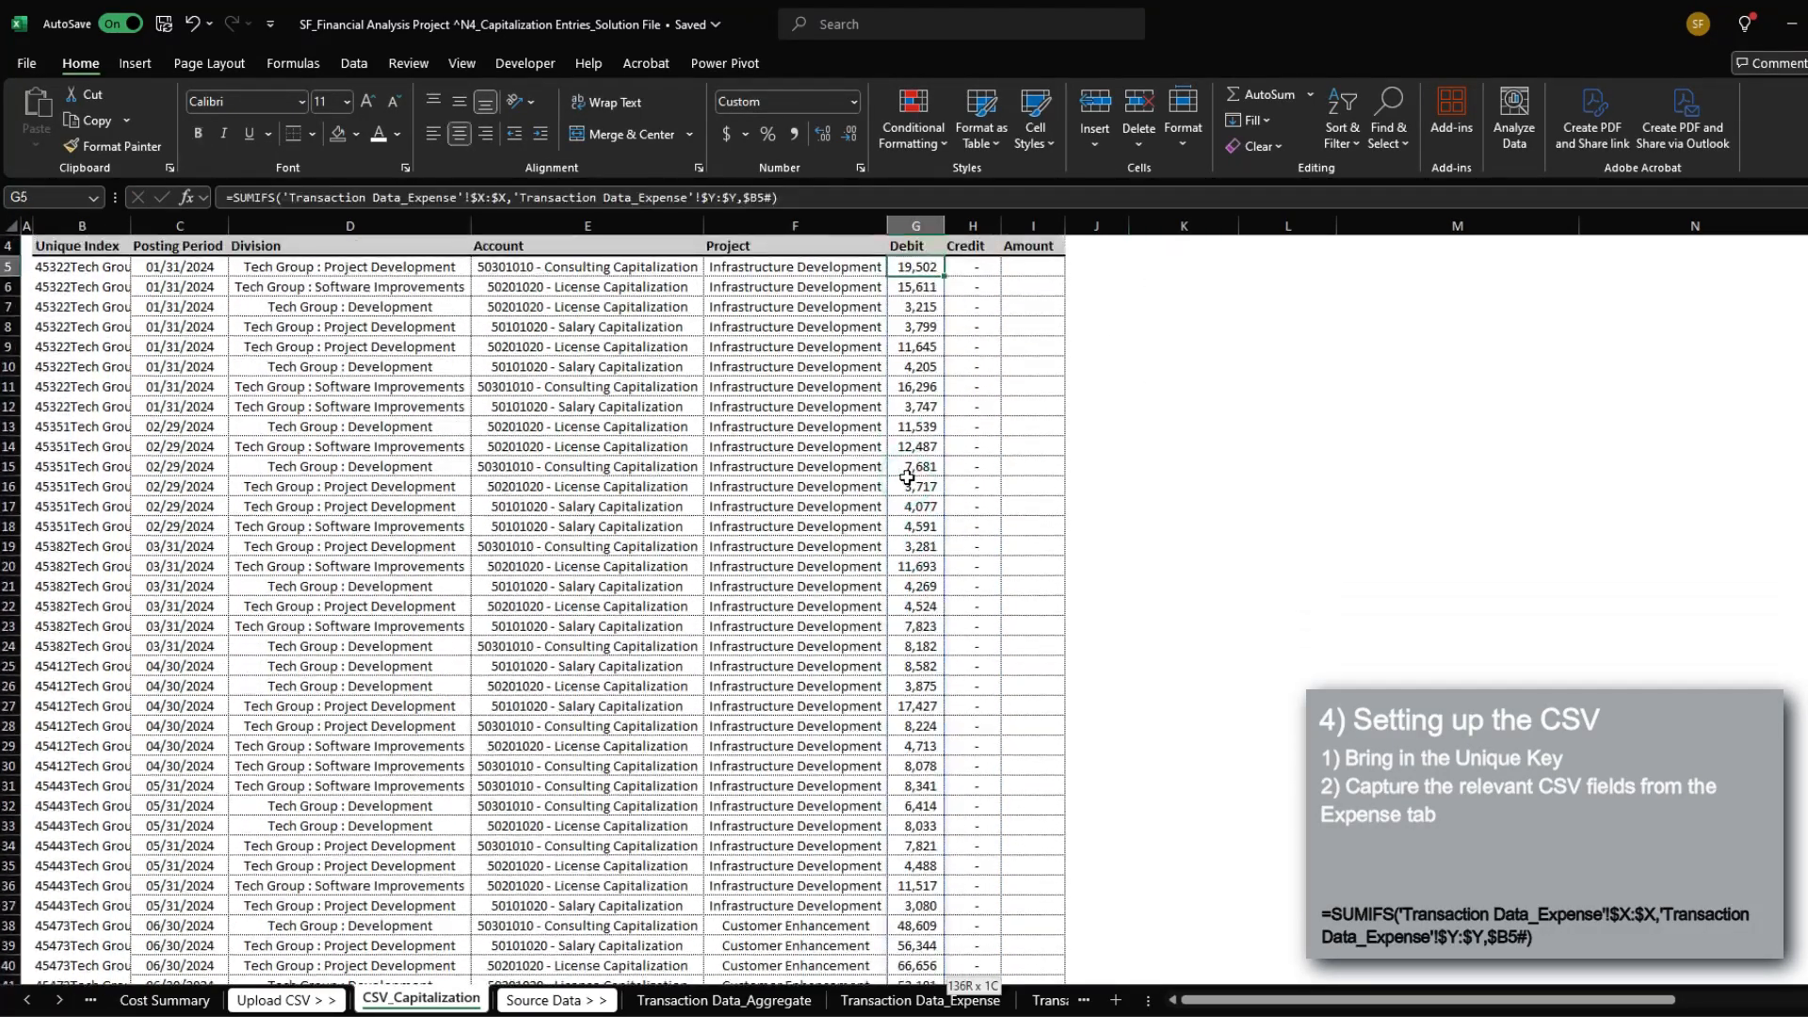
pyautogui.press('Right')
pyautogui.hotkey('ctrl', 'shift', 'Down')
pyautogui.press('Up')
pyautogui.press('Up')
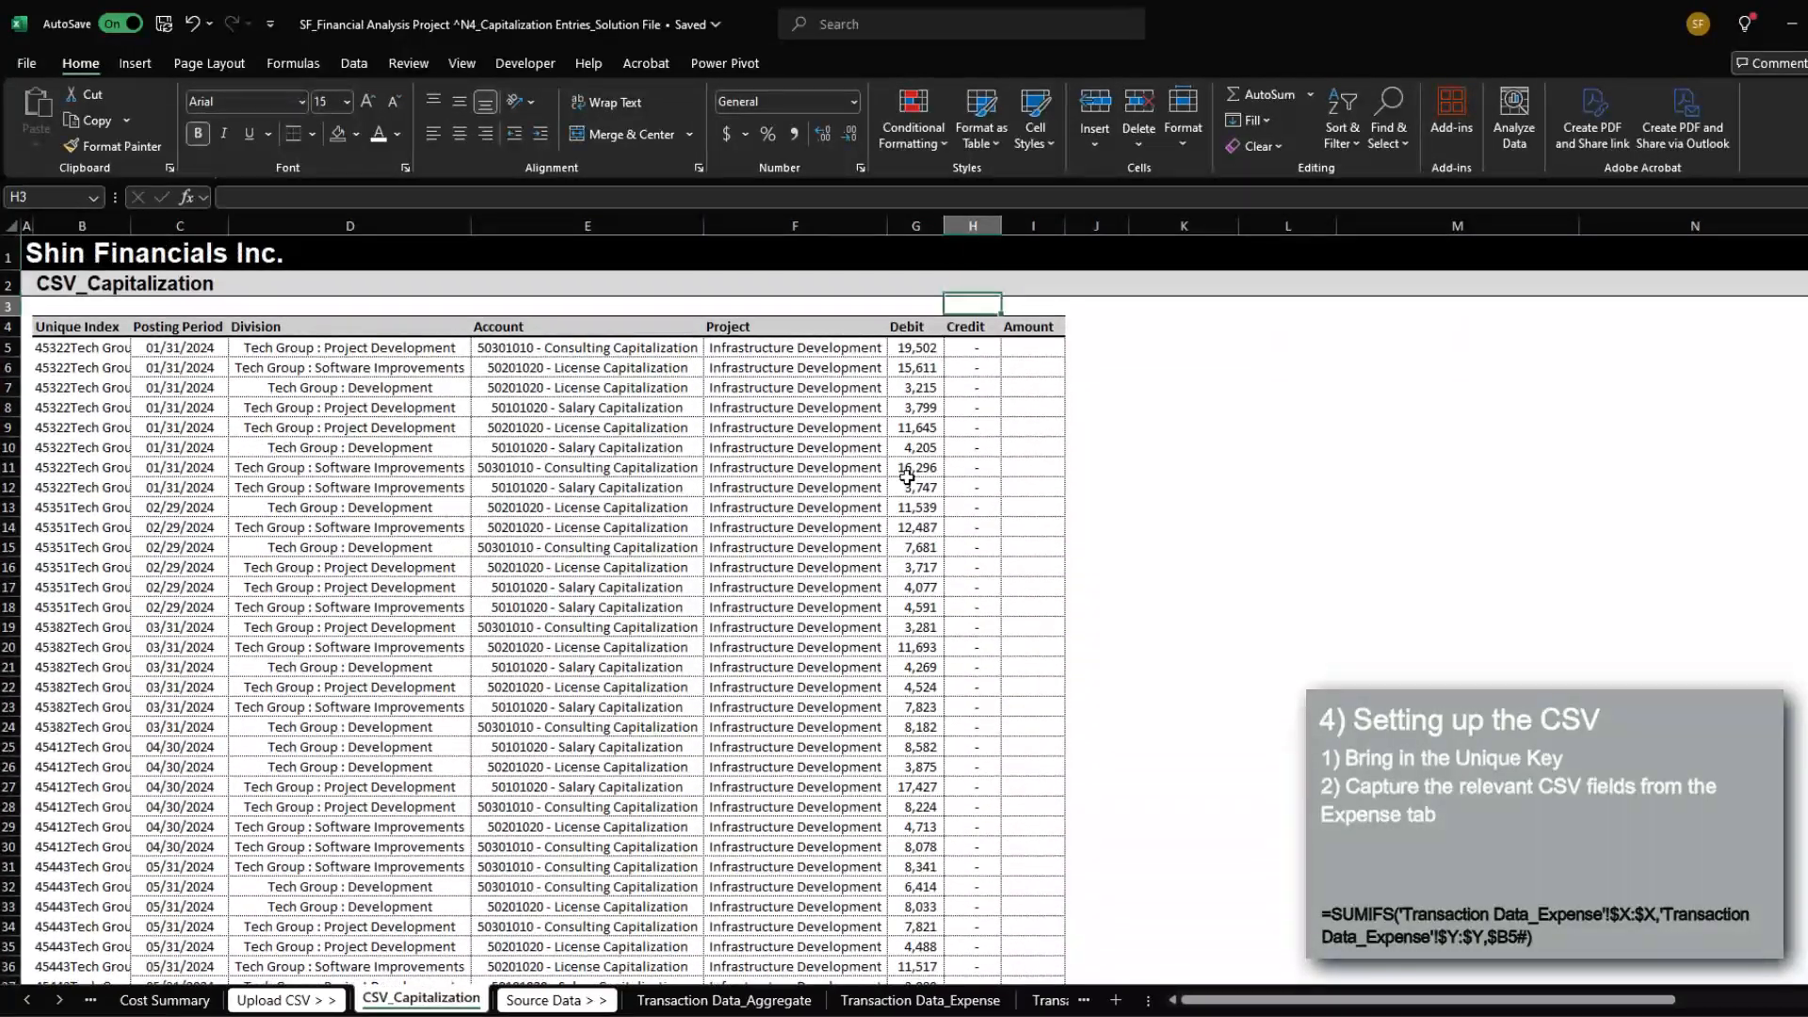
# Step: Enter =$G5#-$H5# in Amount cell I5 to subtract credits from debits
pyautogui.press('Down')
pyautogui.press('Down')
pyautogui.press('Right')
pyautogui.write('=$G5')
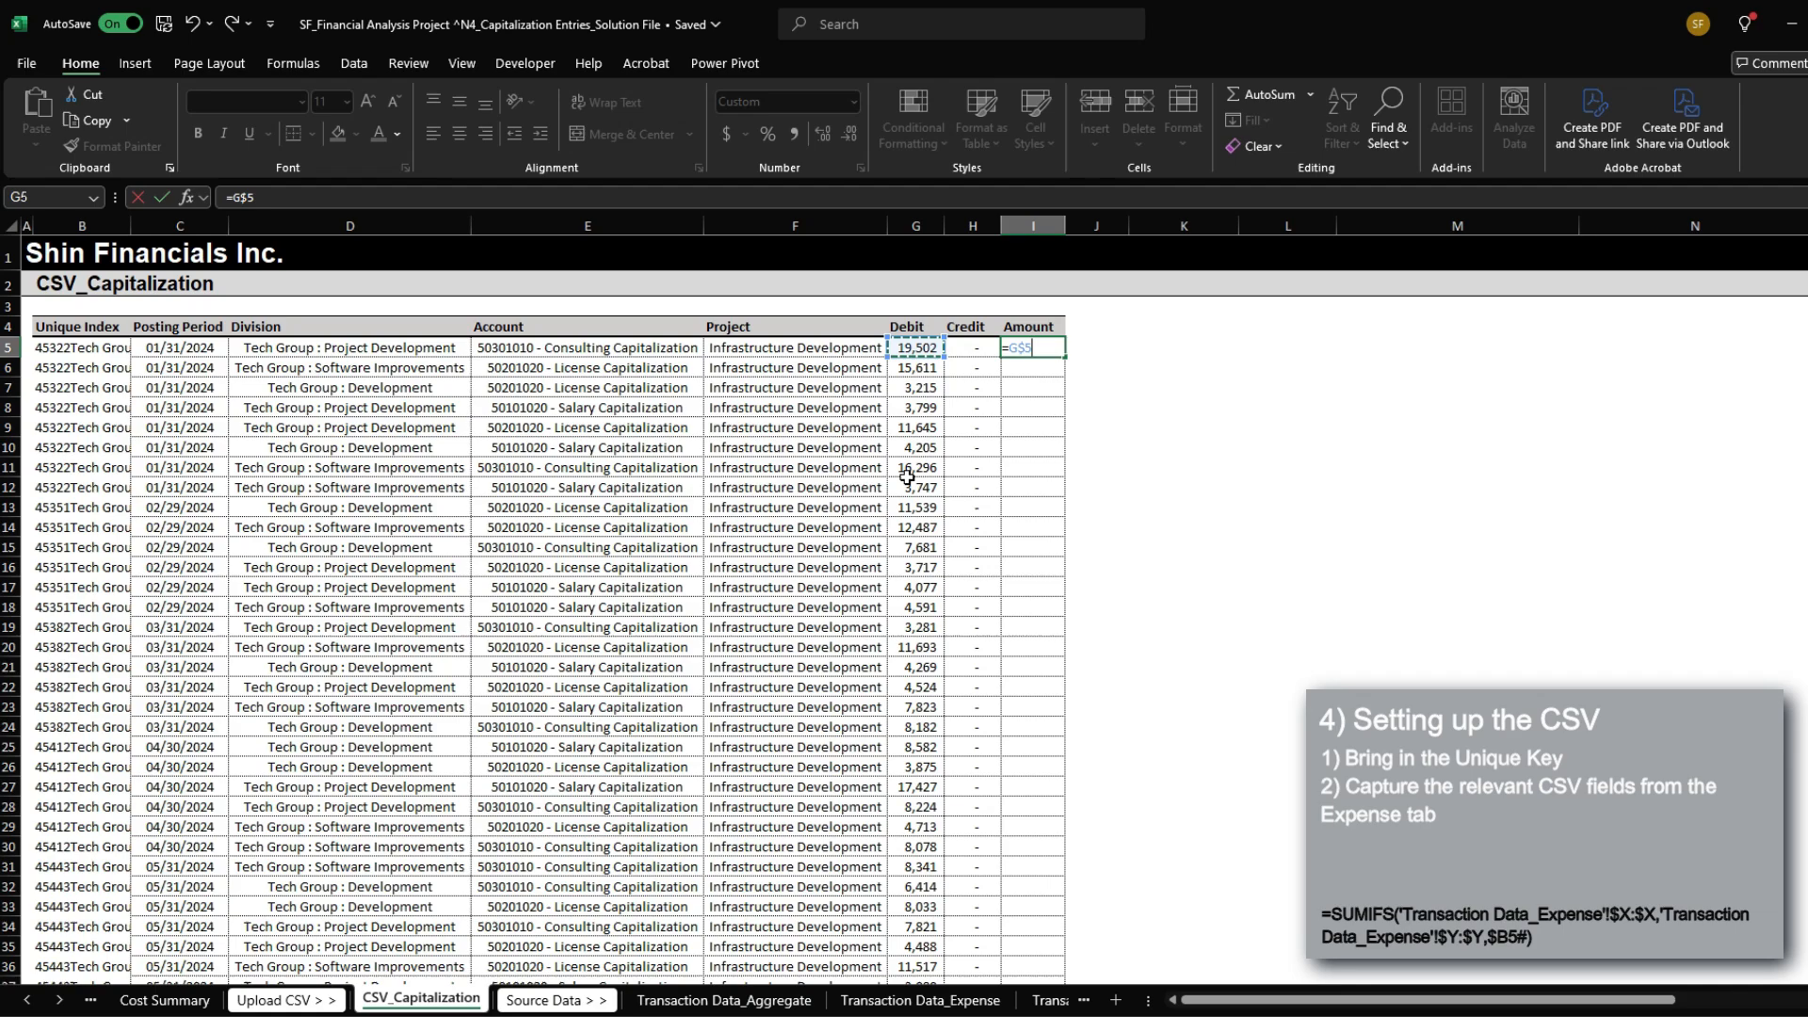
pyautogui.write('#-')
pyautogui.press('Left')
pyautogui.press('F4')
pyautogui.press('F4')
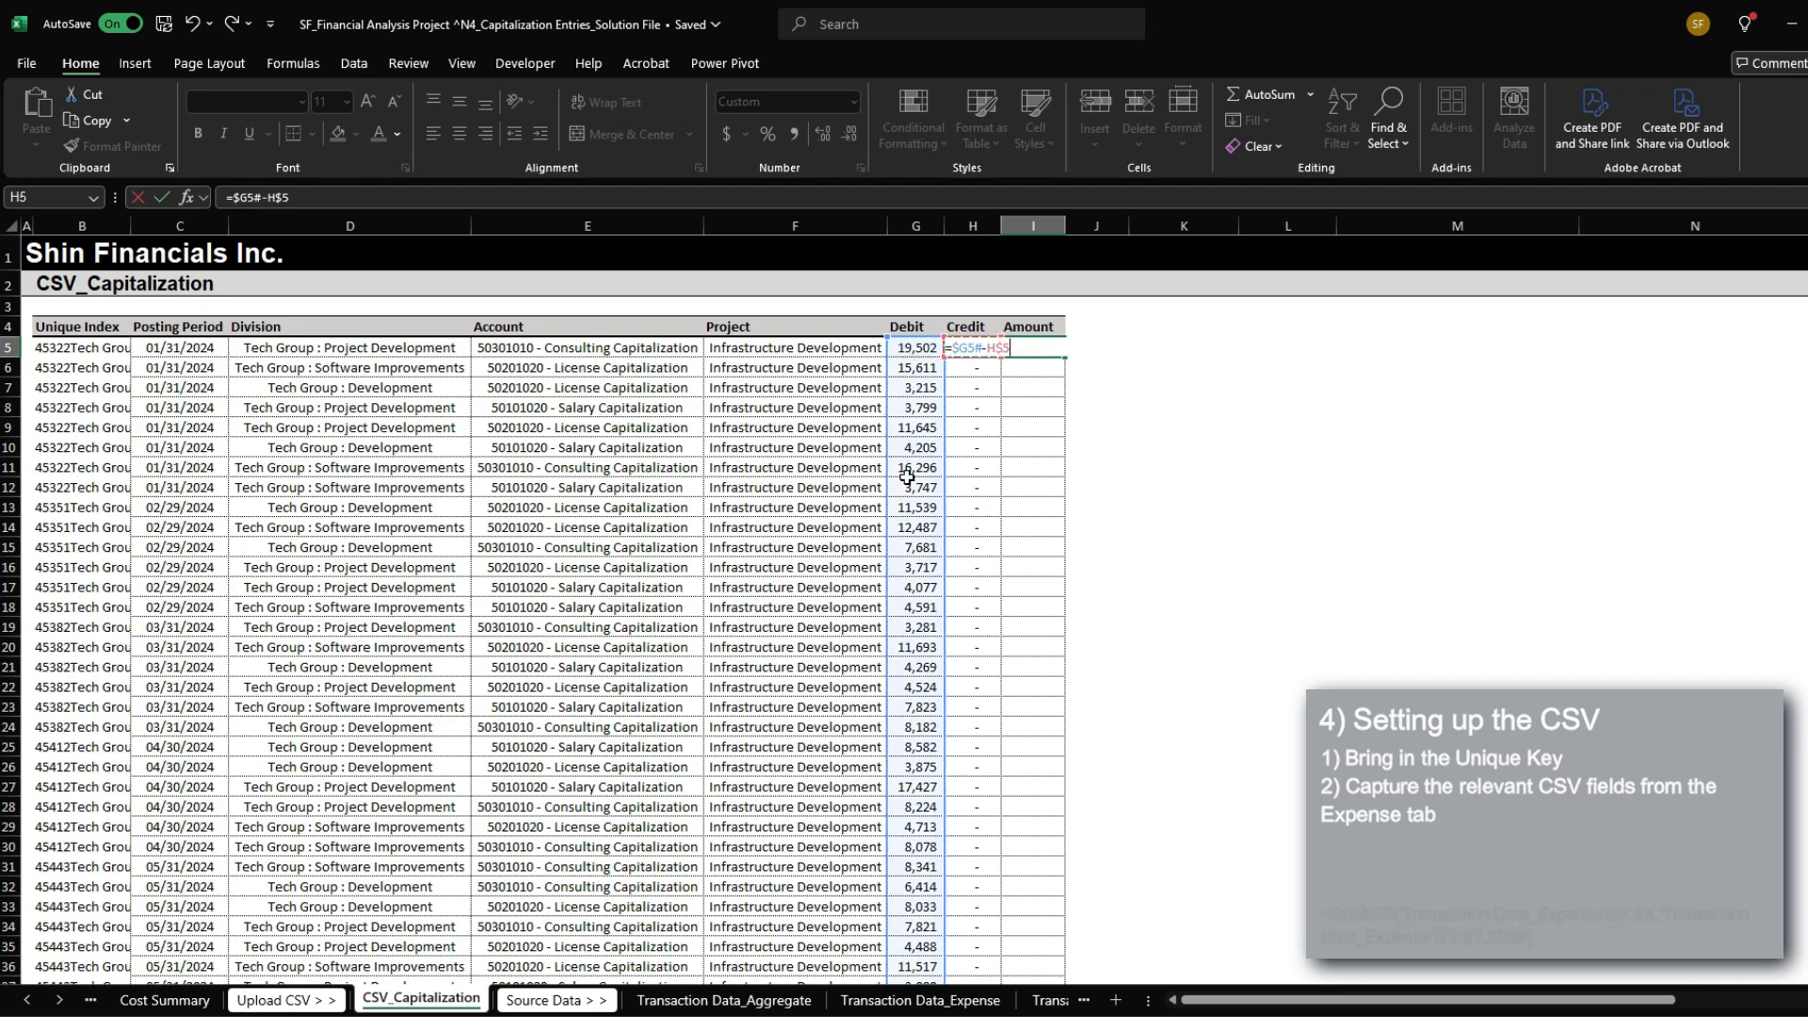
pyautogui.write('#')
pyautogui.press('Return')
pyautogui.hotkey('ctrl', 'Down')
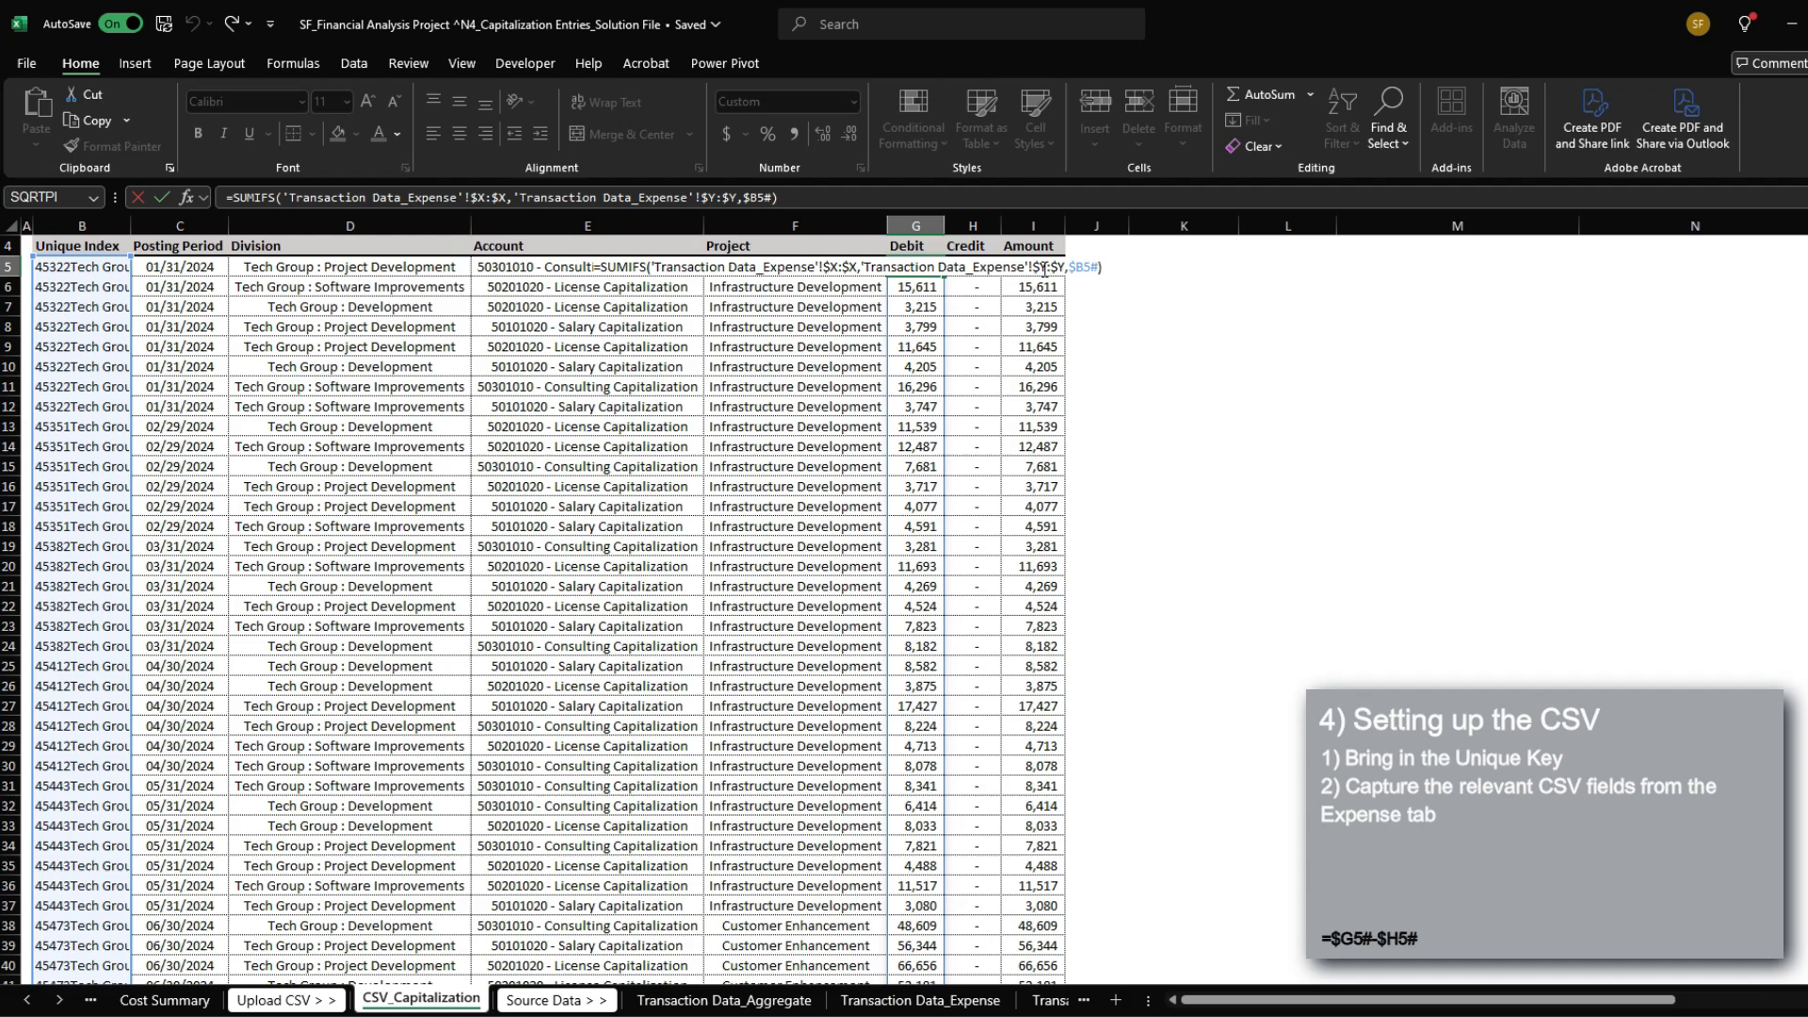
# Step: Review the ranges in the G5 formula, and replace it with a copy of the Credit formula from H5
pyautogui.click(1043, 267)
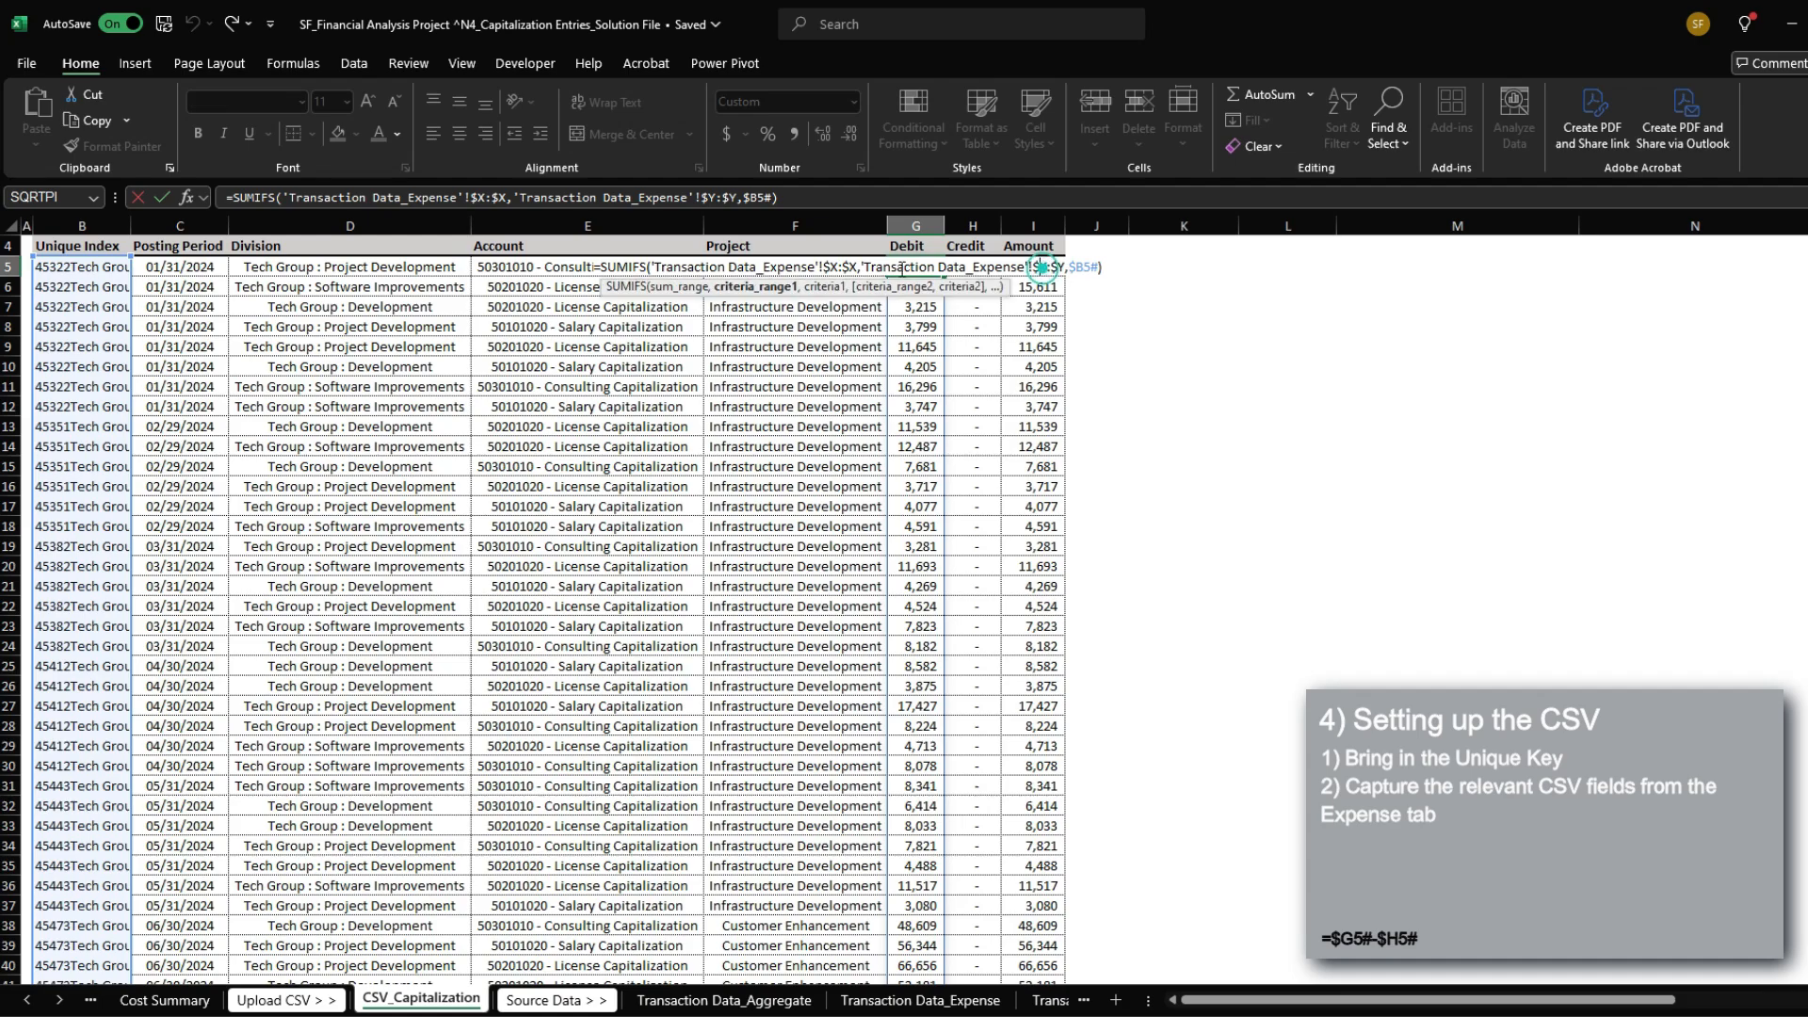
pyautogui.click(807, 266)
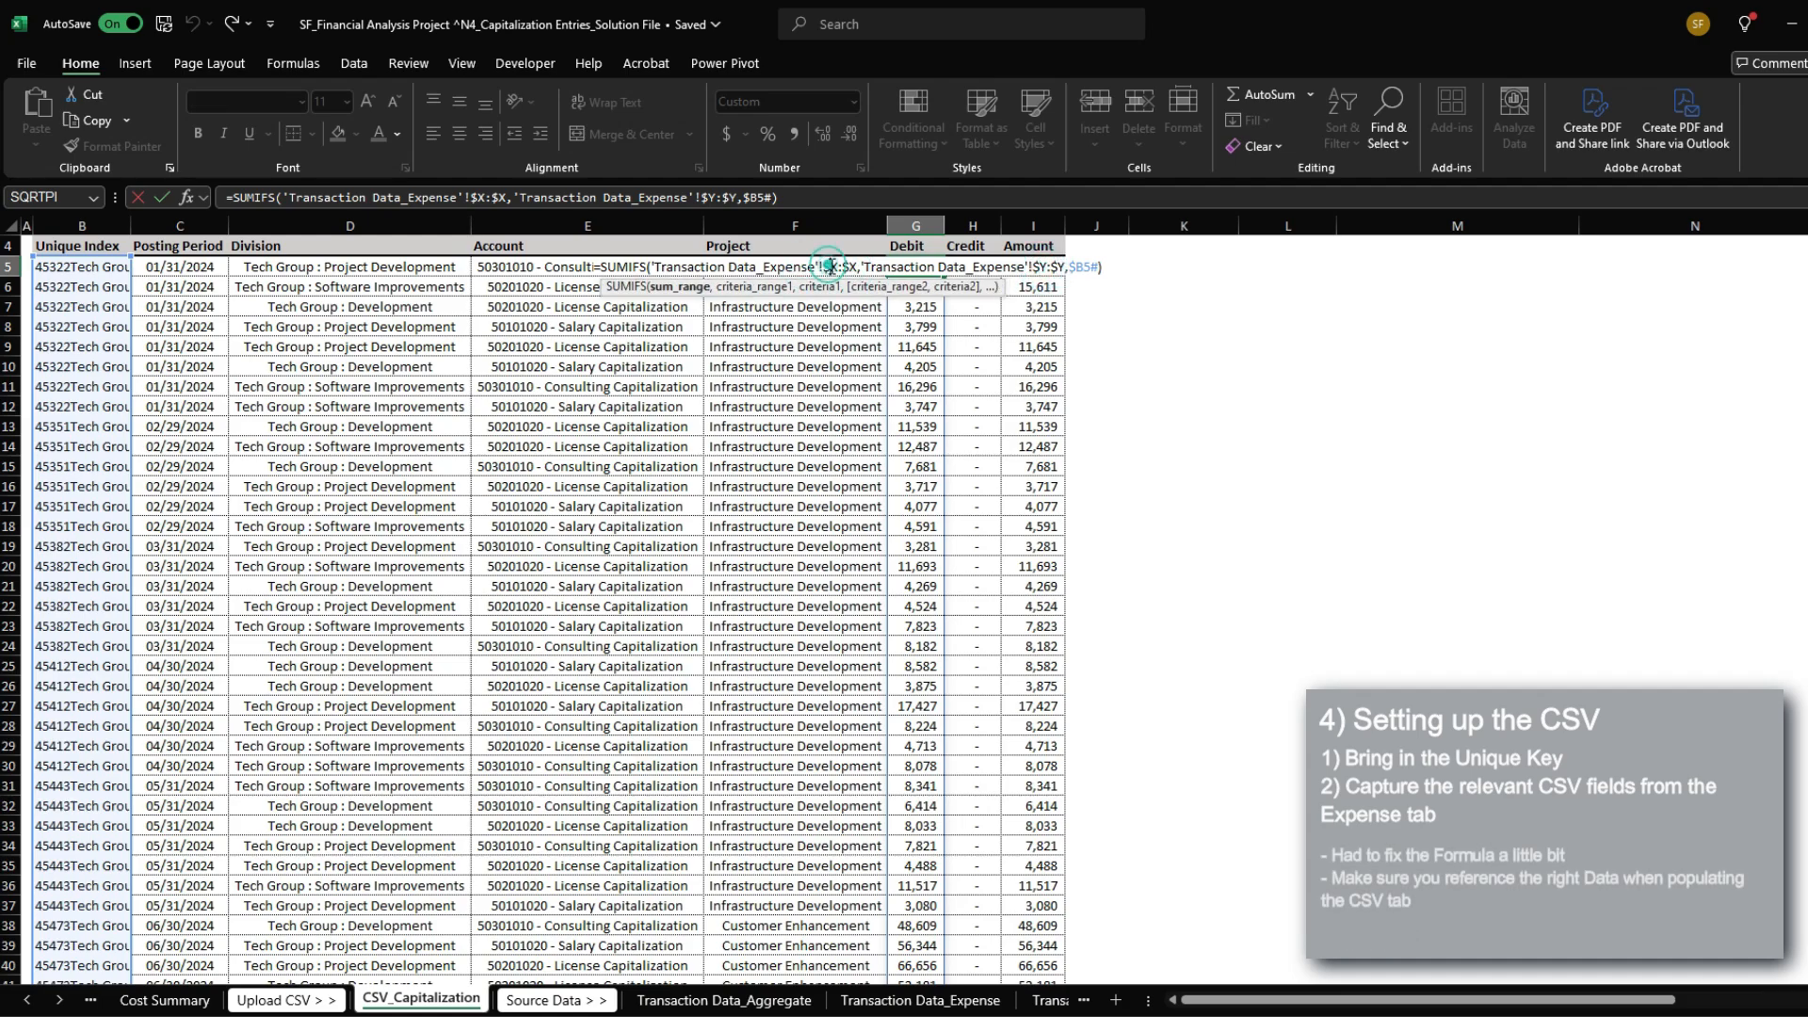
pyautogui.press('Return')
pyautogui.click(972, 272)
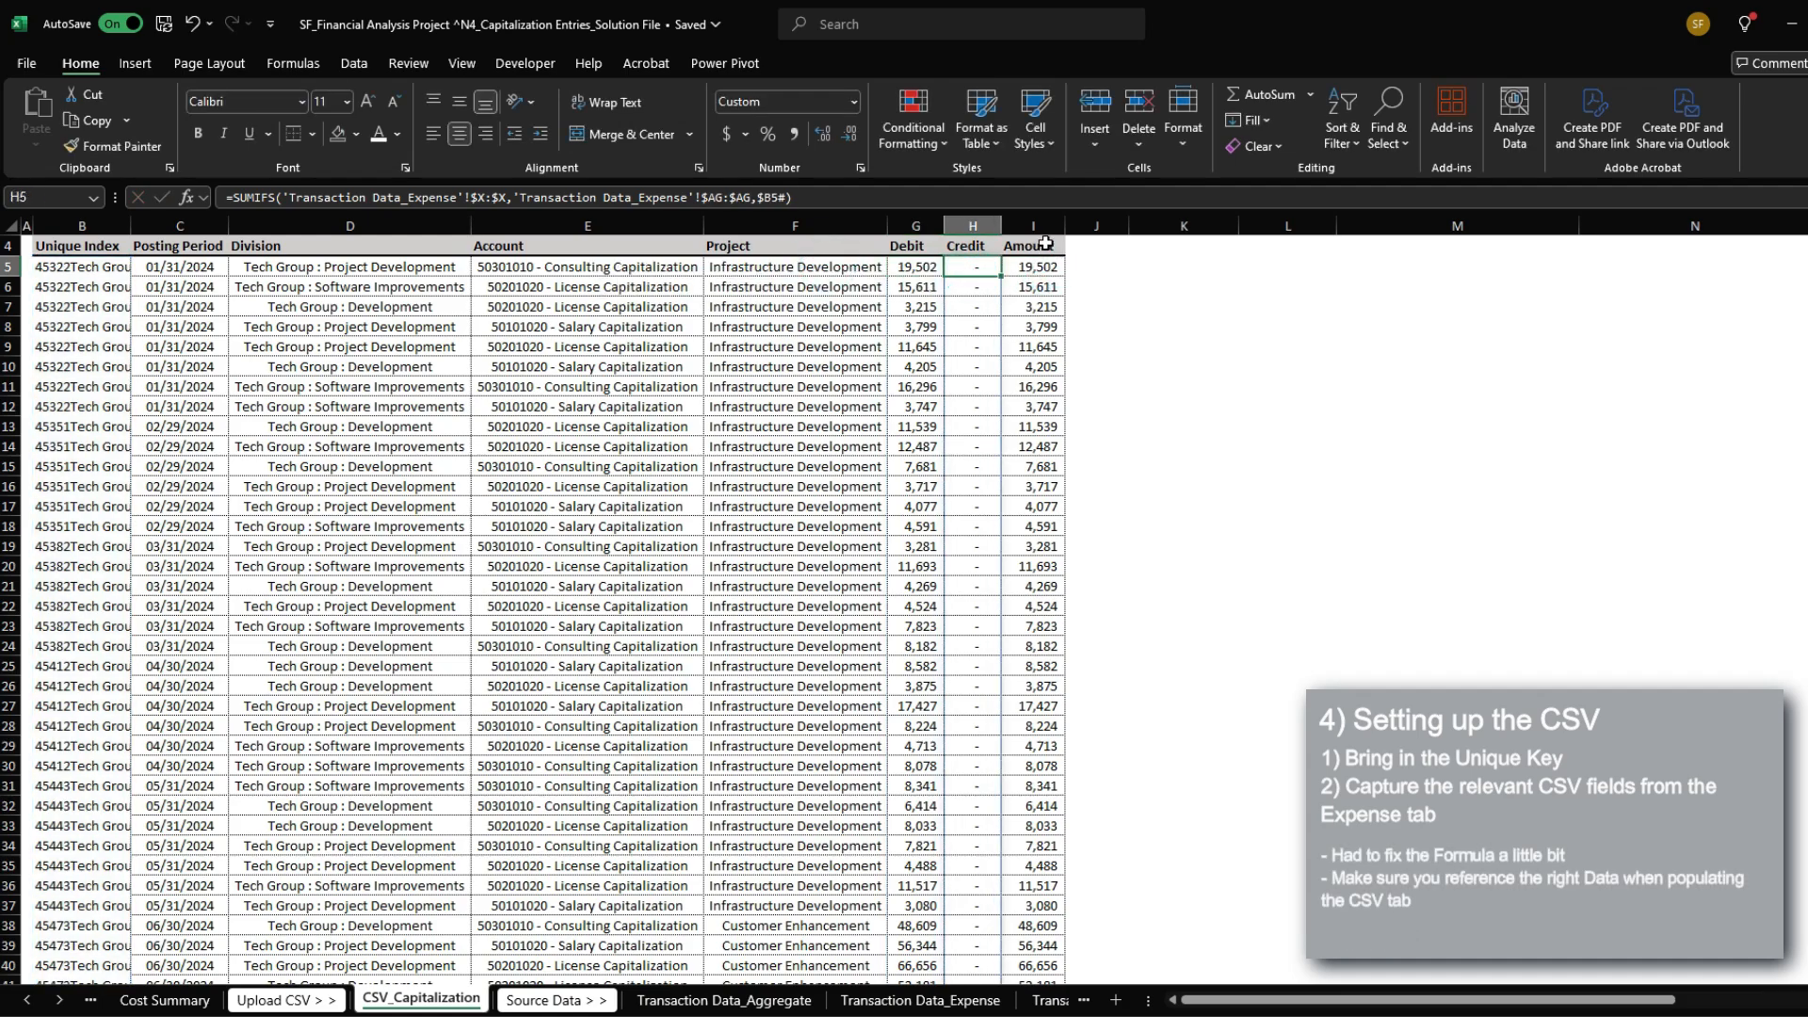
pyautogui.hotkey('ctrl', 'c')
pyautogui.press('Left')
pyautogui.hotkey('ctrl', 'v')
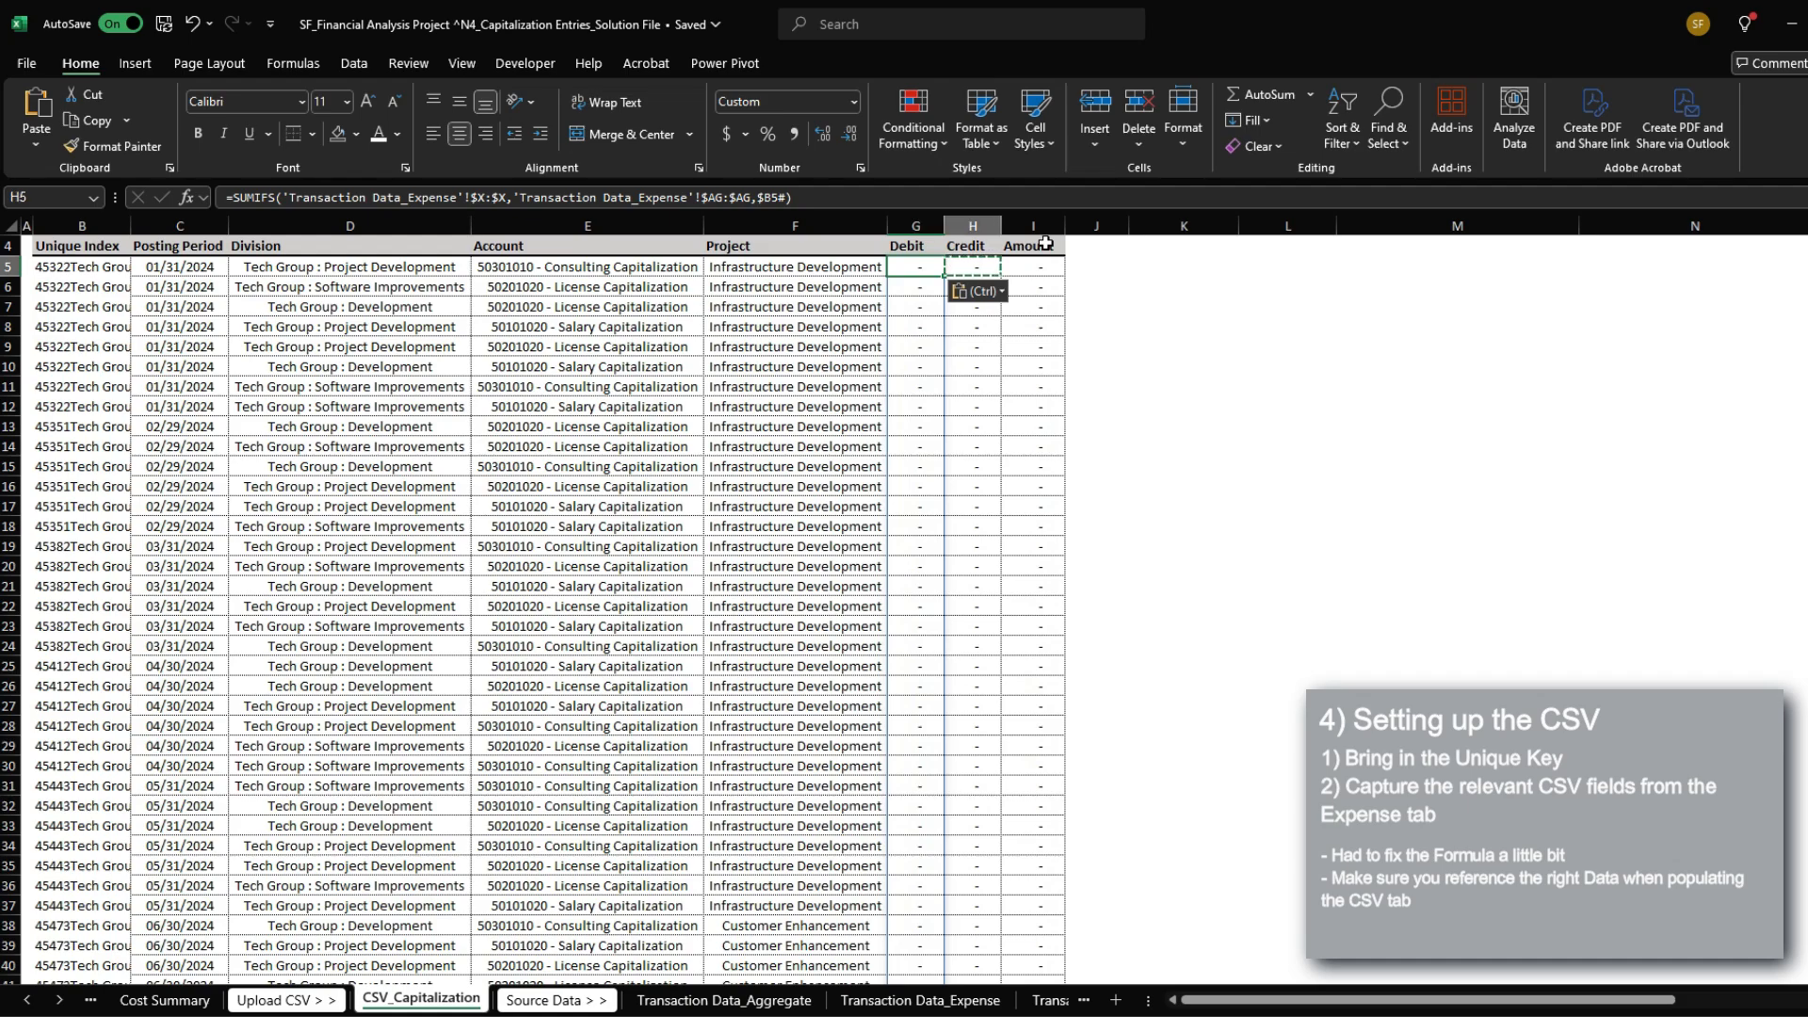
# Step: Change the criteria range of the H5 SUMIFS to Transaction Data_Expense $Y:$Y and check the Credit column
pyautogui.press('F2')
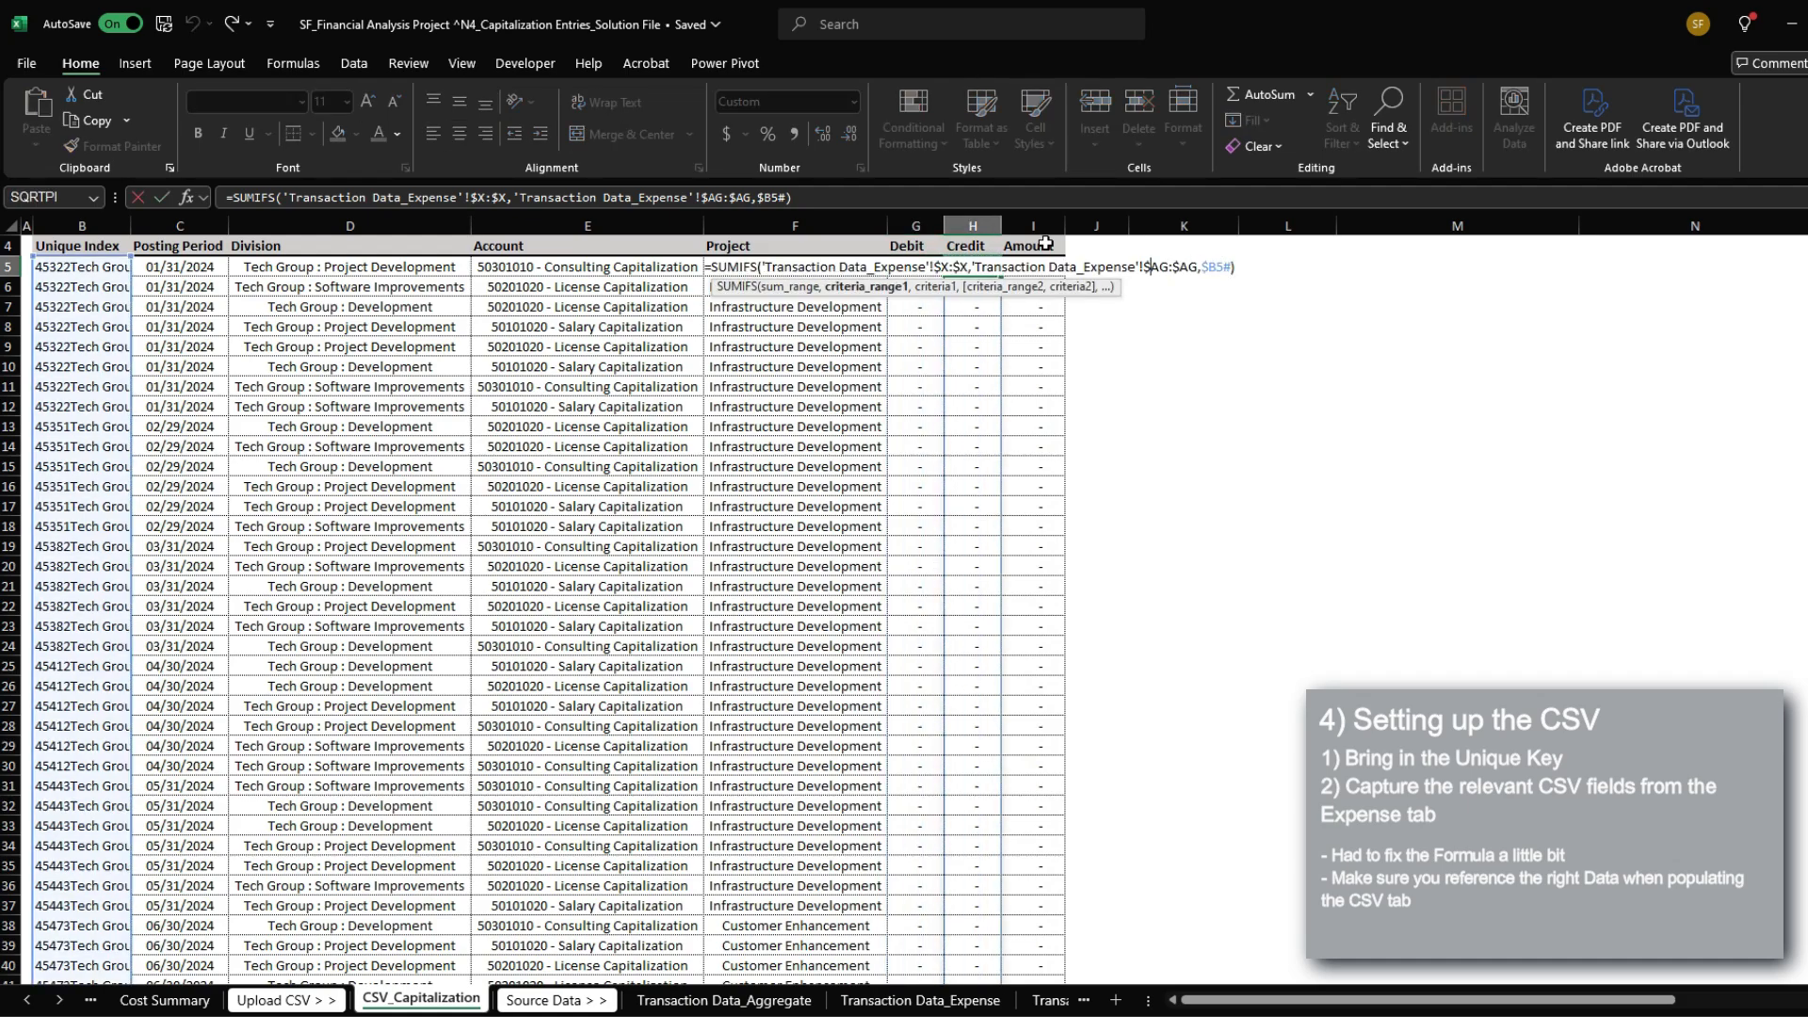
pyautogui.press('Delete')
pyautogui.press('Delete')
pyautogui.write('Y')
pyautogui.press('Delete')
pyautogui.press('Delete')
pyautogui.write('Y')
pyautogui.press('Return')
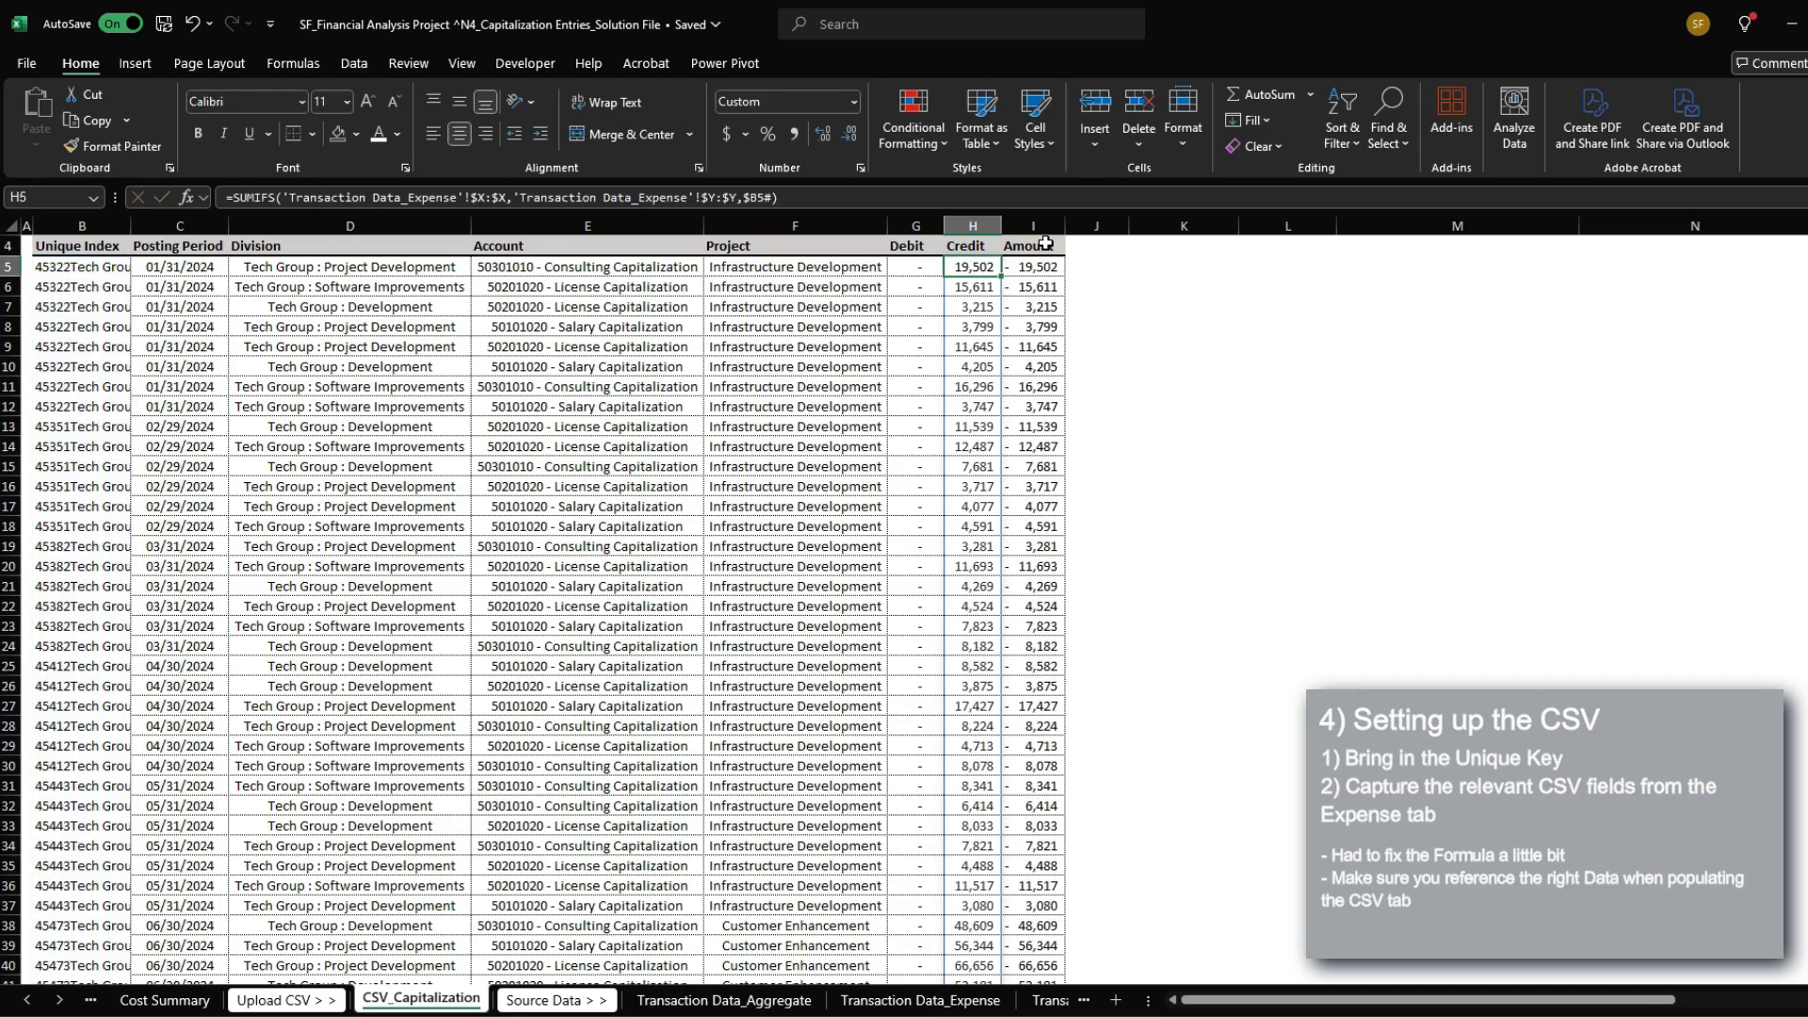
pyautogui.hotkey('ctrl', 'Down')
pyautogui.hotkey('ctrl', 'Up')
pyautogui.press('Left')
pyautogui.press('Down')
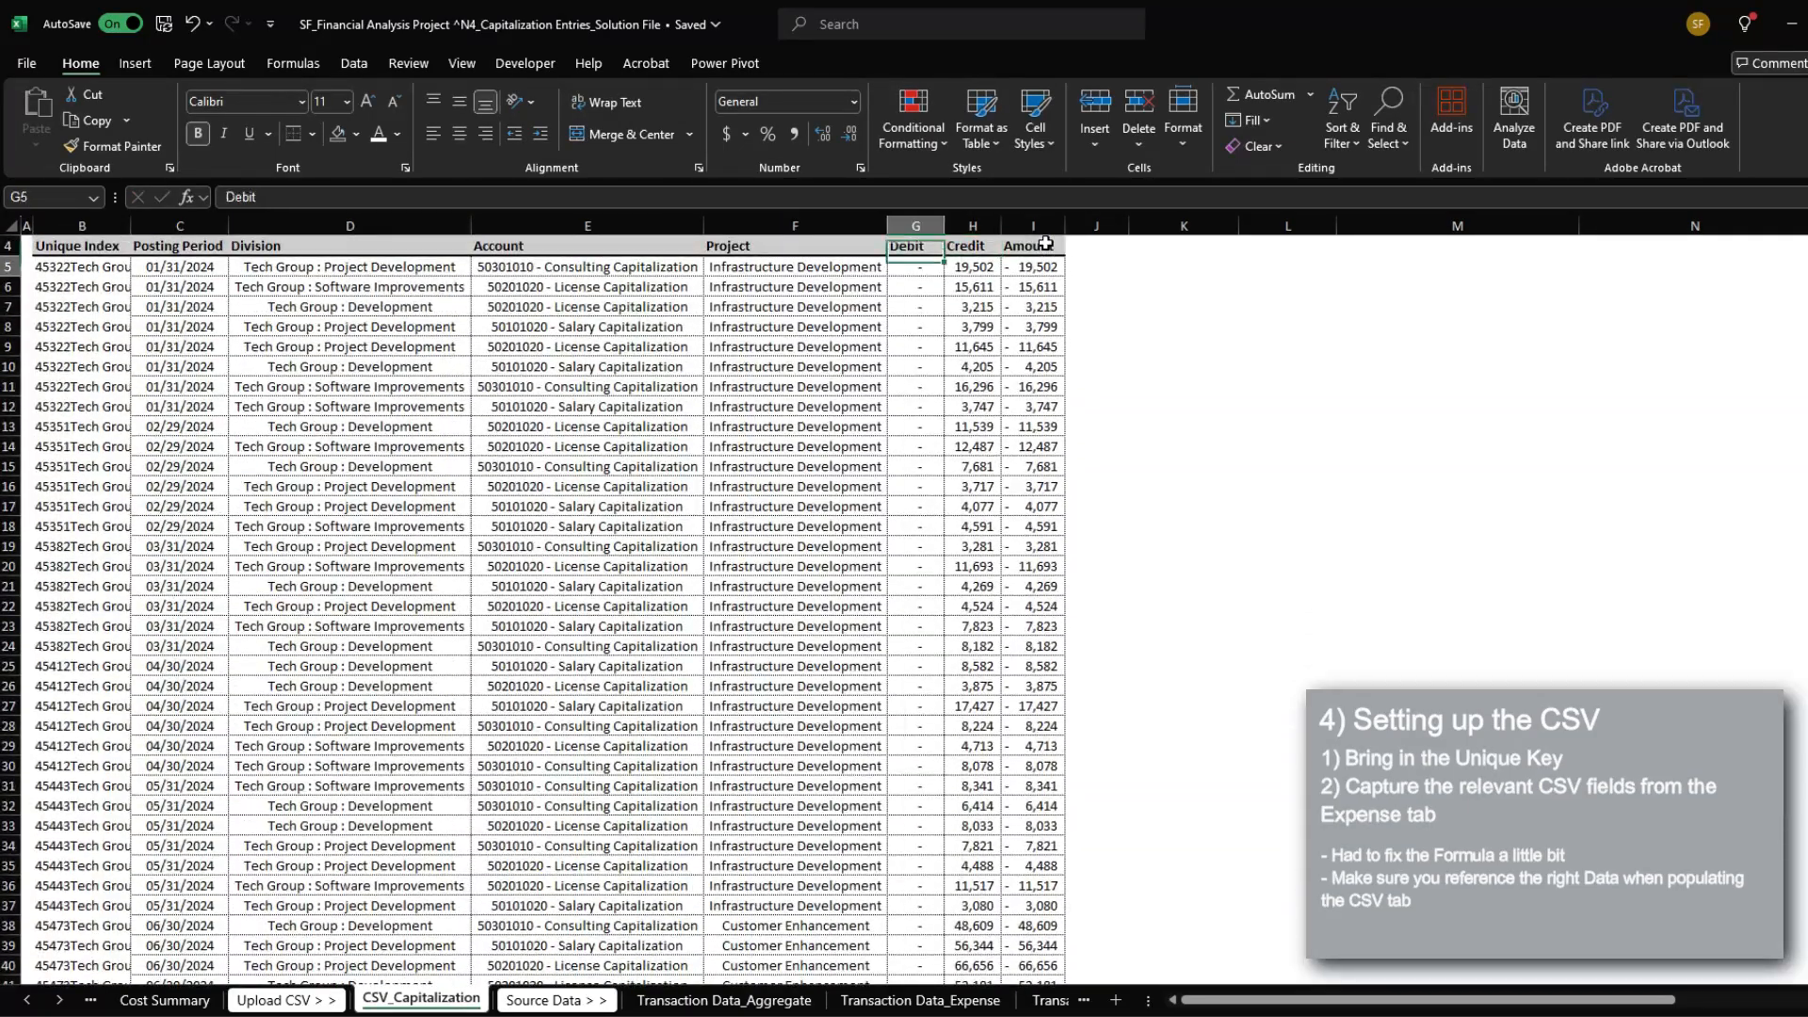
# Step: Copy the CSV_Capitalization rows from Posting Period through Amount and paste them at B2601 of Transaction Data_Aggregate
pyautogui.hotkey('ctrl', 'Left')
pyautogui.press('Right')
pyautogui.hotkey('ctrl', 'shift', 'Right')
pyautogui.hotkey('ctrl', 'shift', 'Down')
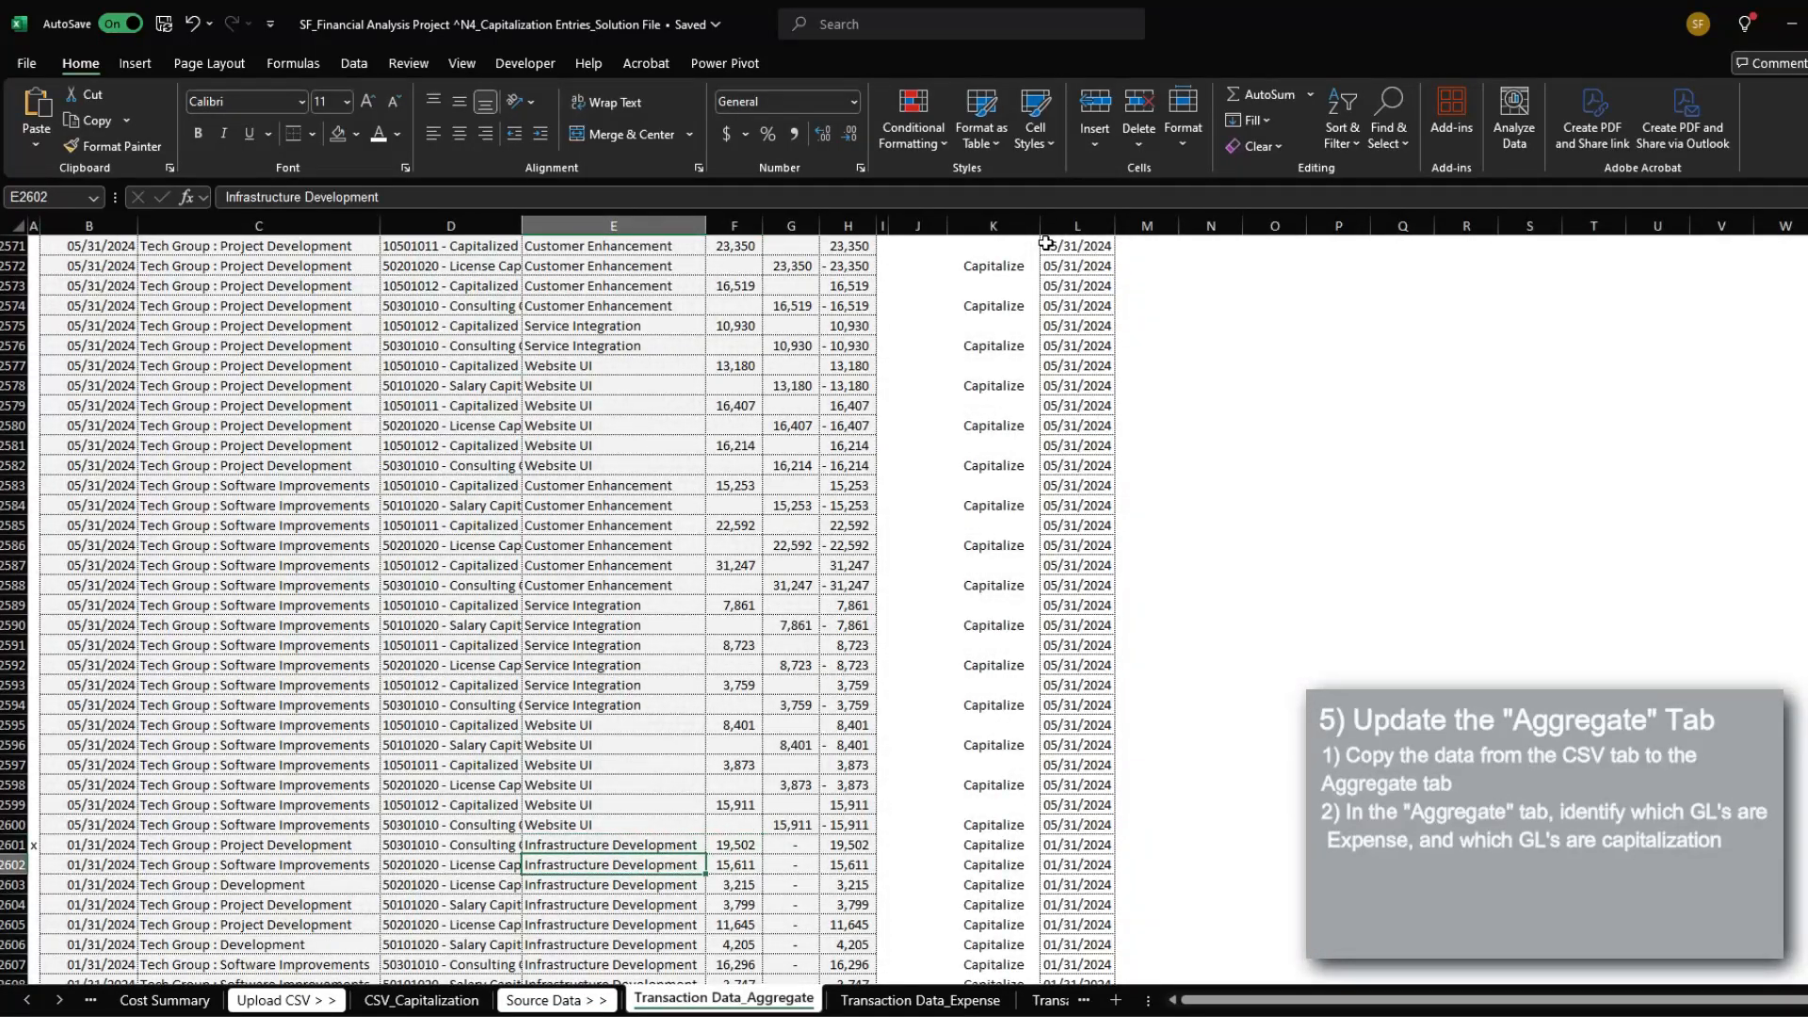
pyautogui.press('Home')
pyautogui.press('Up')
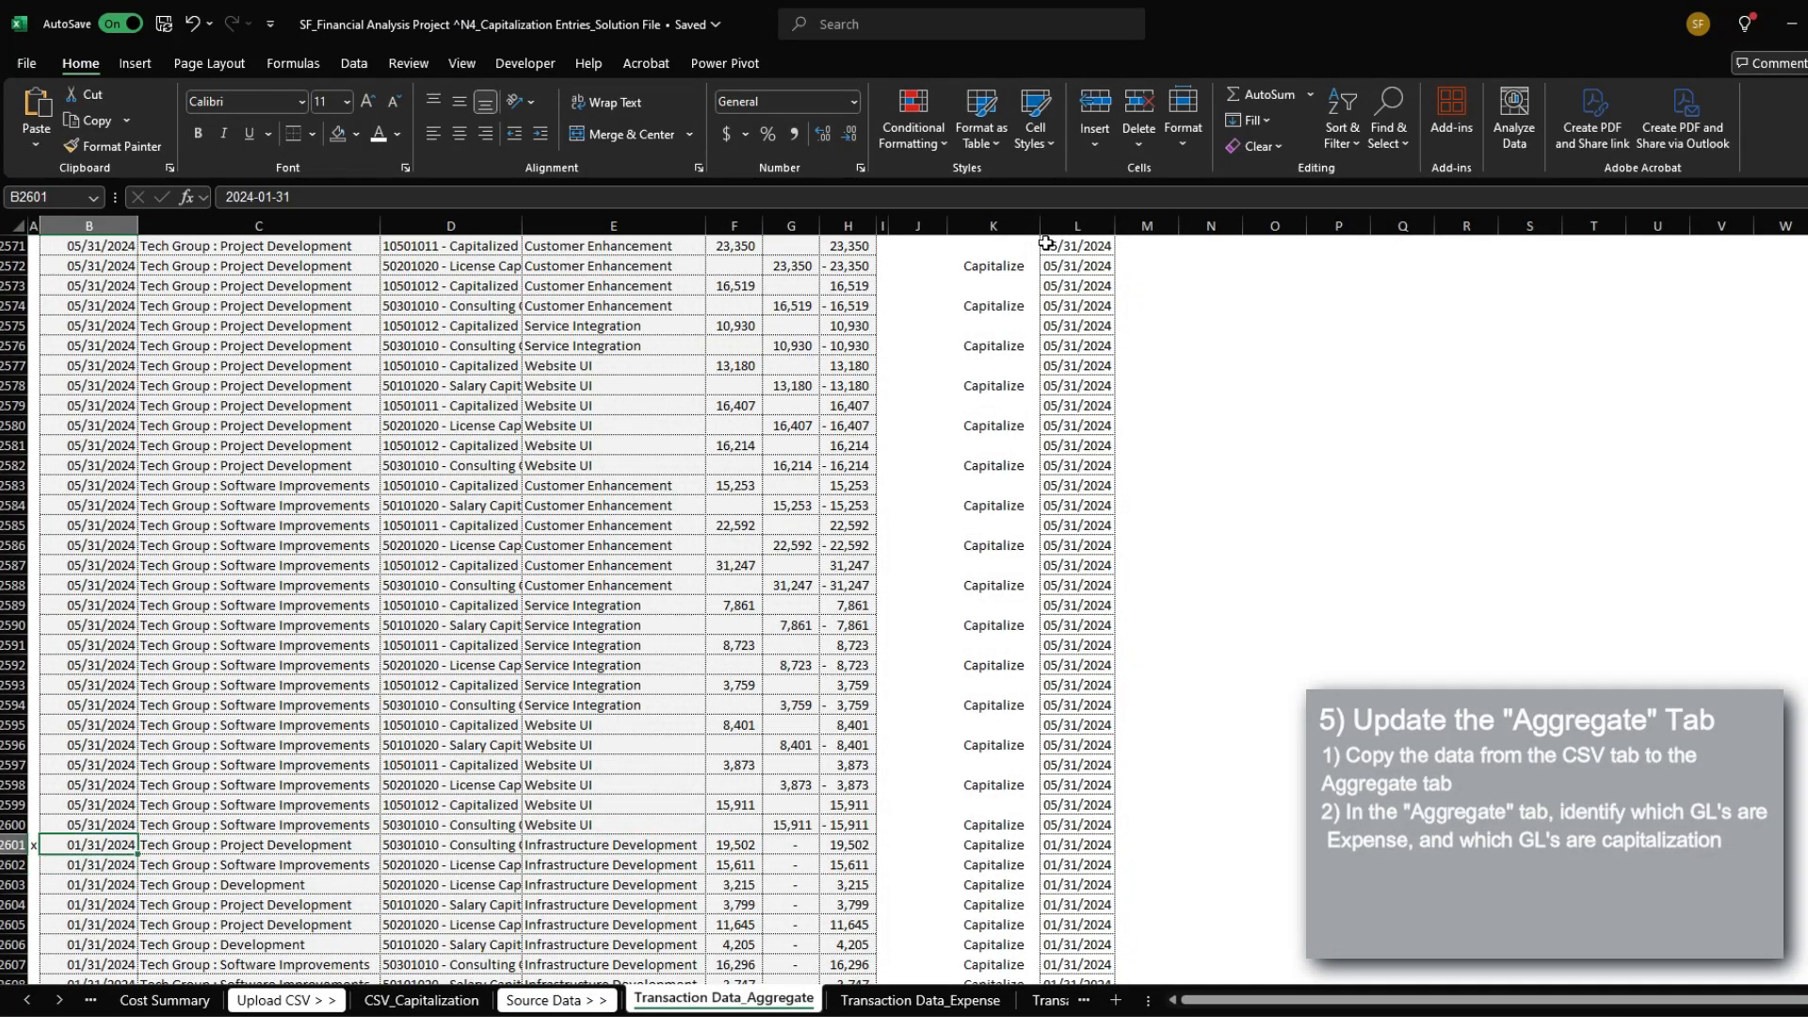
pyautogui.hotkey('ctrl', 'v')
pyautogui.press('Up')
pyautogui.press('Up')
pyautogui.press('Up')
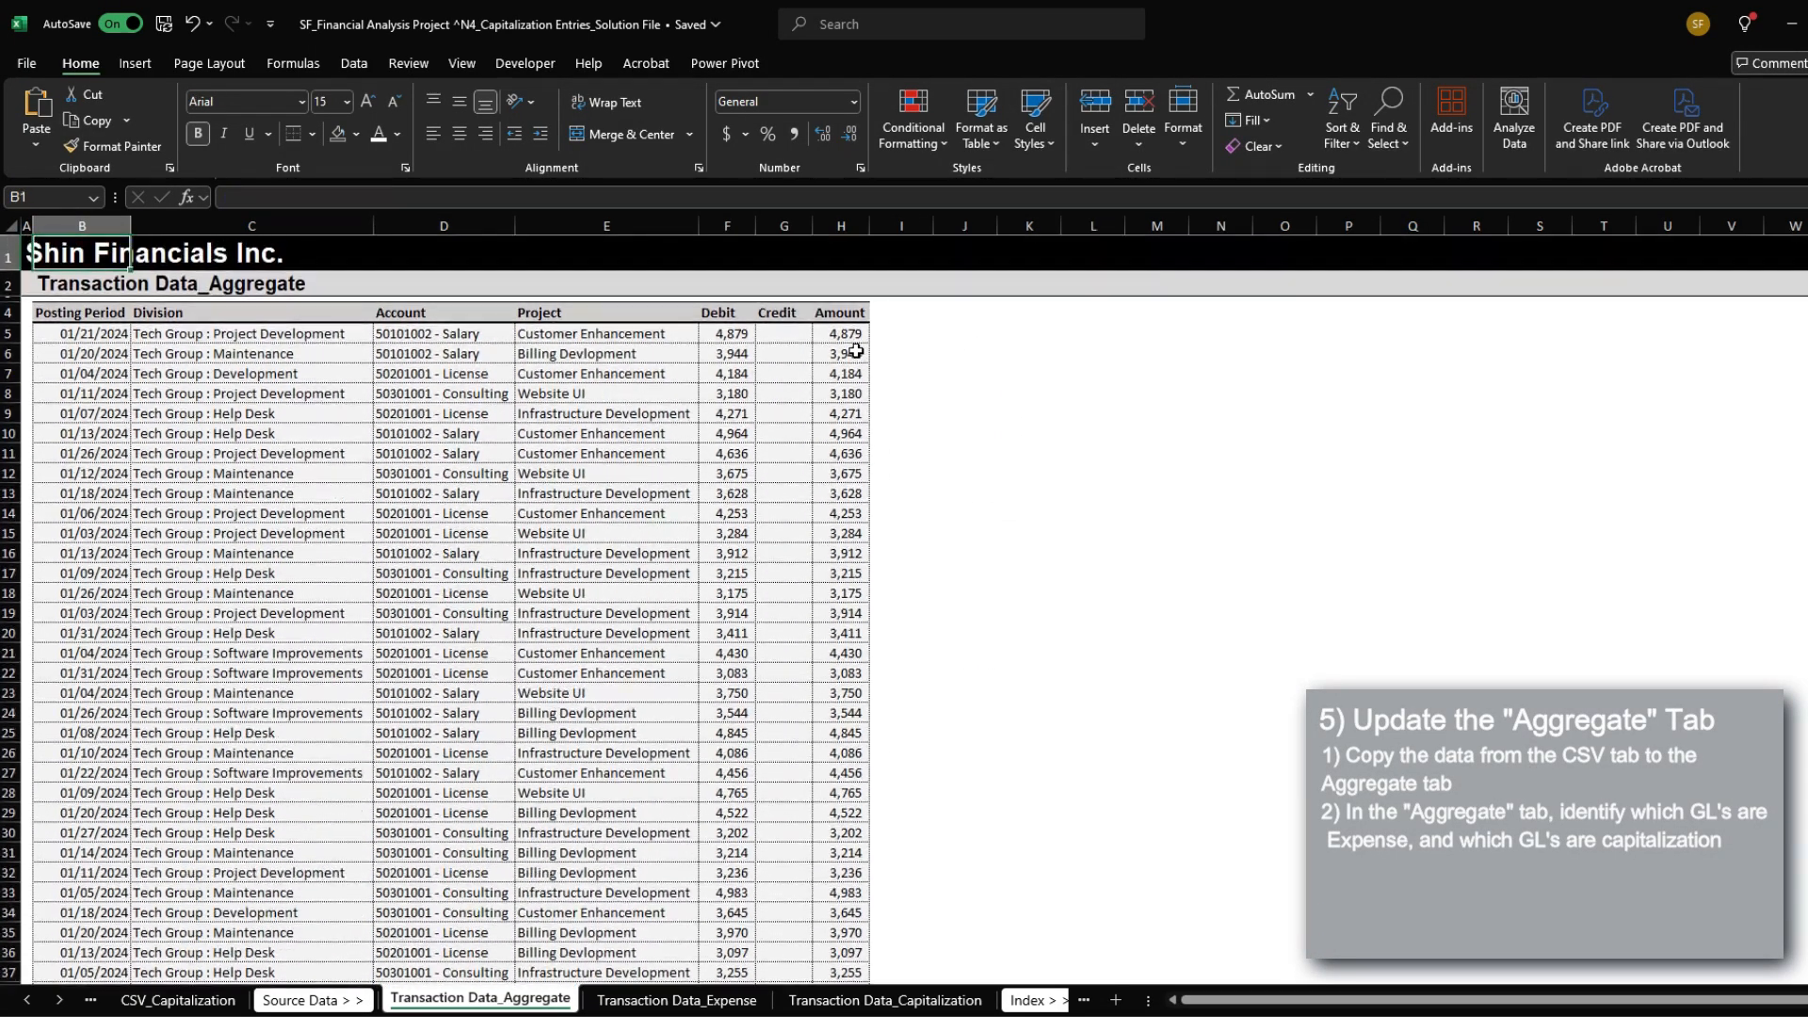
# Step: Review the Transaction Data_Aggregate column headers and the monthly gross and capitalized cost layout of the Cost Summary sheet
pyautogui.press('Down')
pyautogui.press('Down')
pyautogui.press('Left')
pyautogui.press('Right')
pyautogui.press('Down')
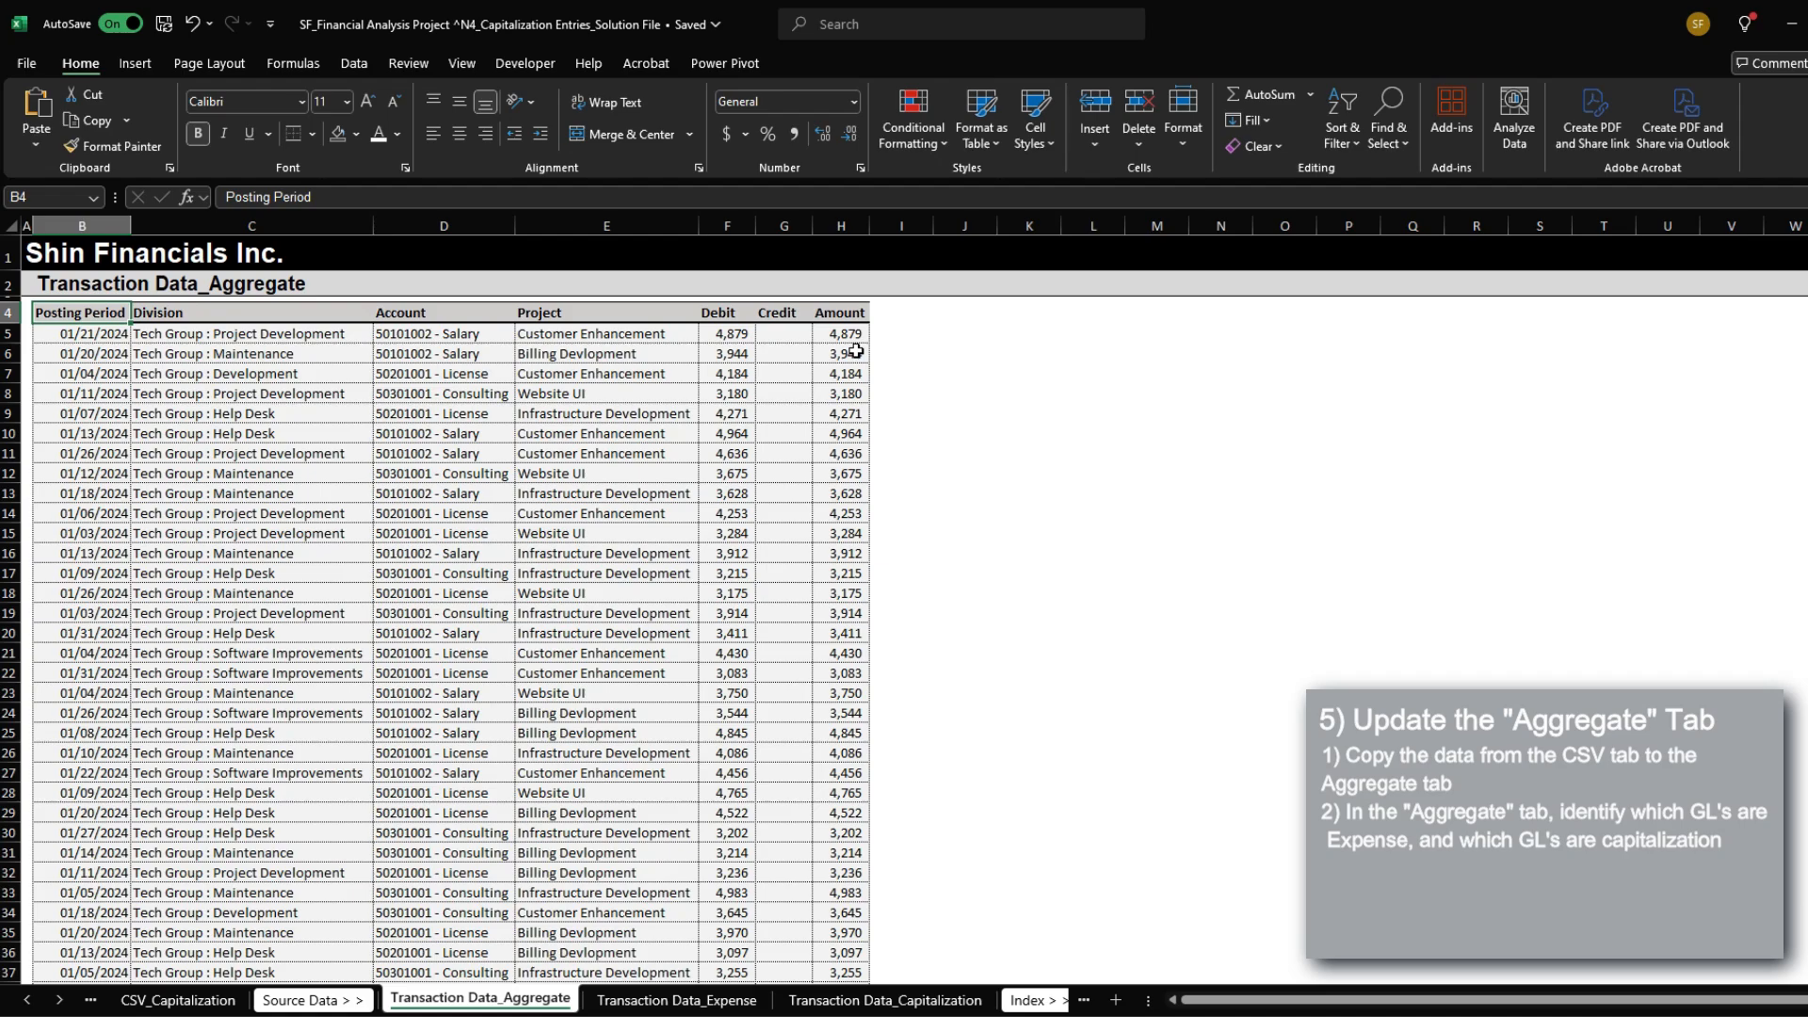
pyautogui.hotkey('ctrl', 'pageup')
pyautogui.hotkey('ctrl', 'pageup')
pyautogui.hotkey('ctrl', 'pageup')
pyautogui.hotkey('ctrl', 'pageup')
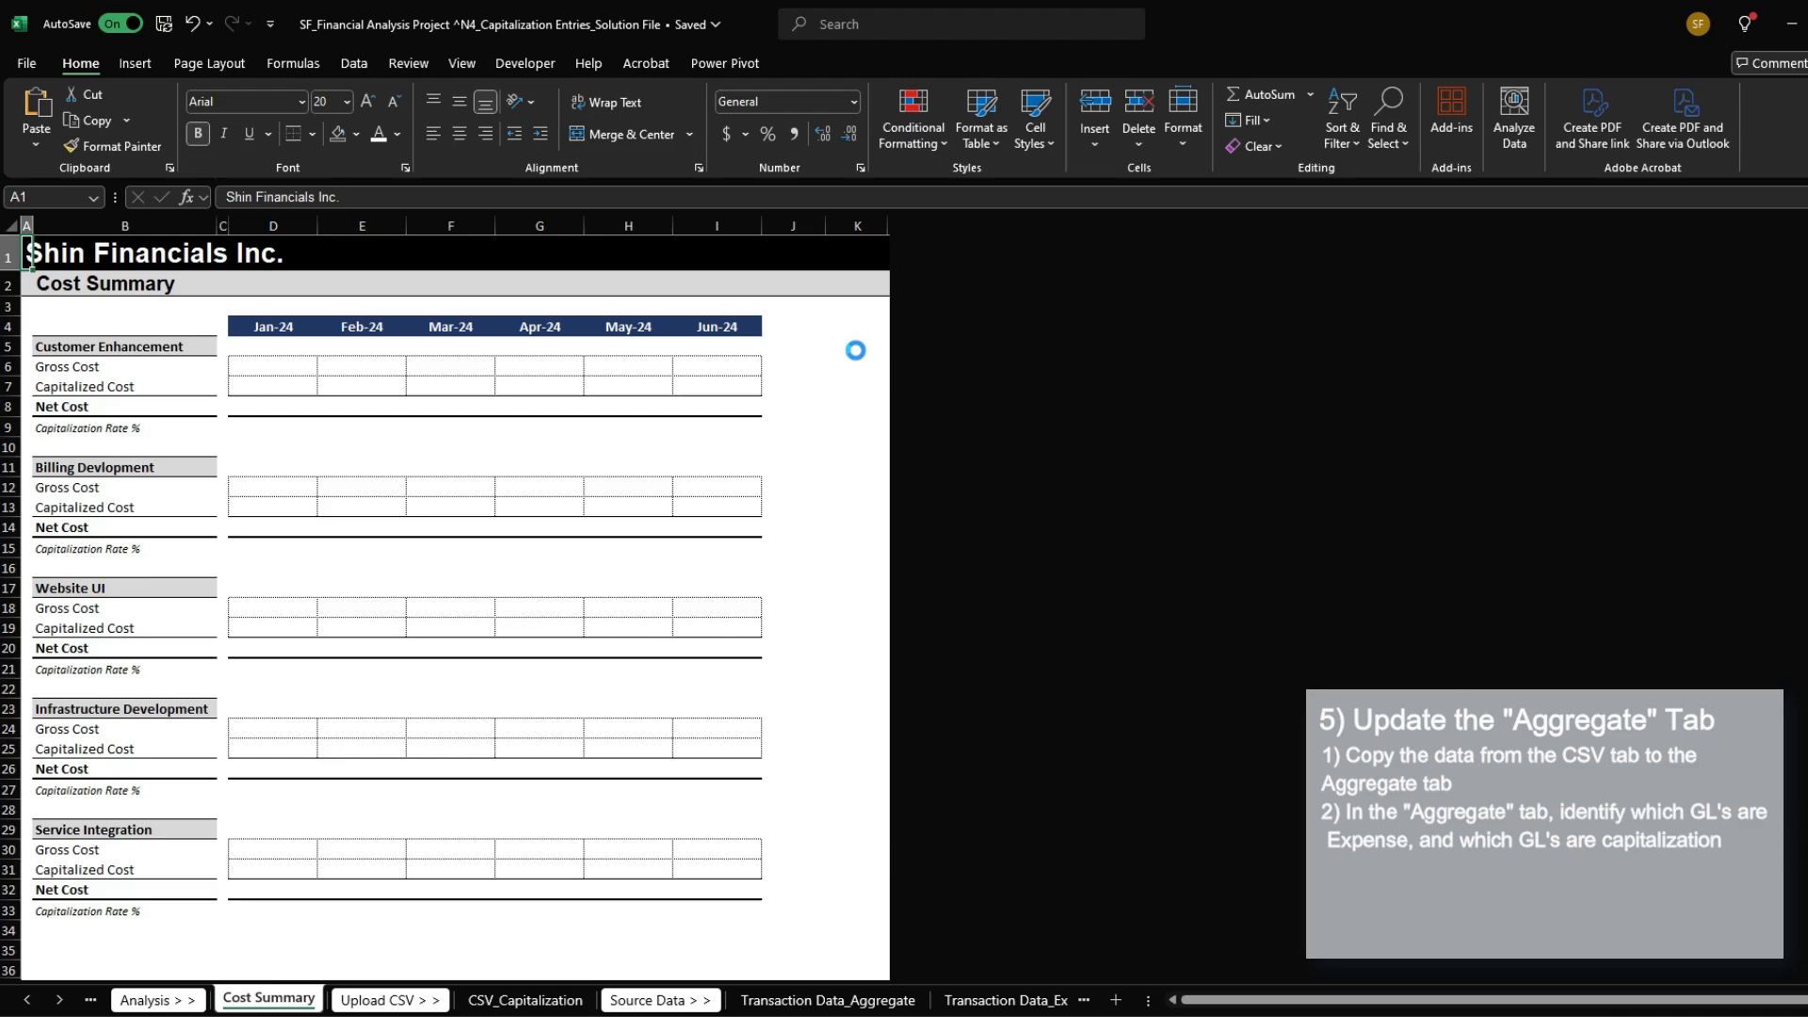
pyautogui.click(308, 368)
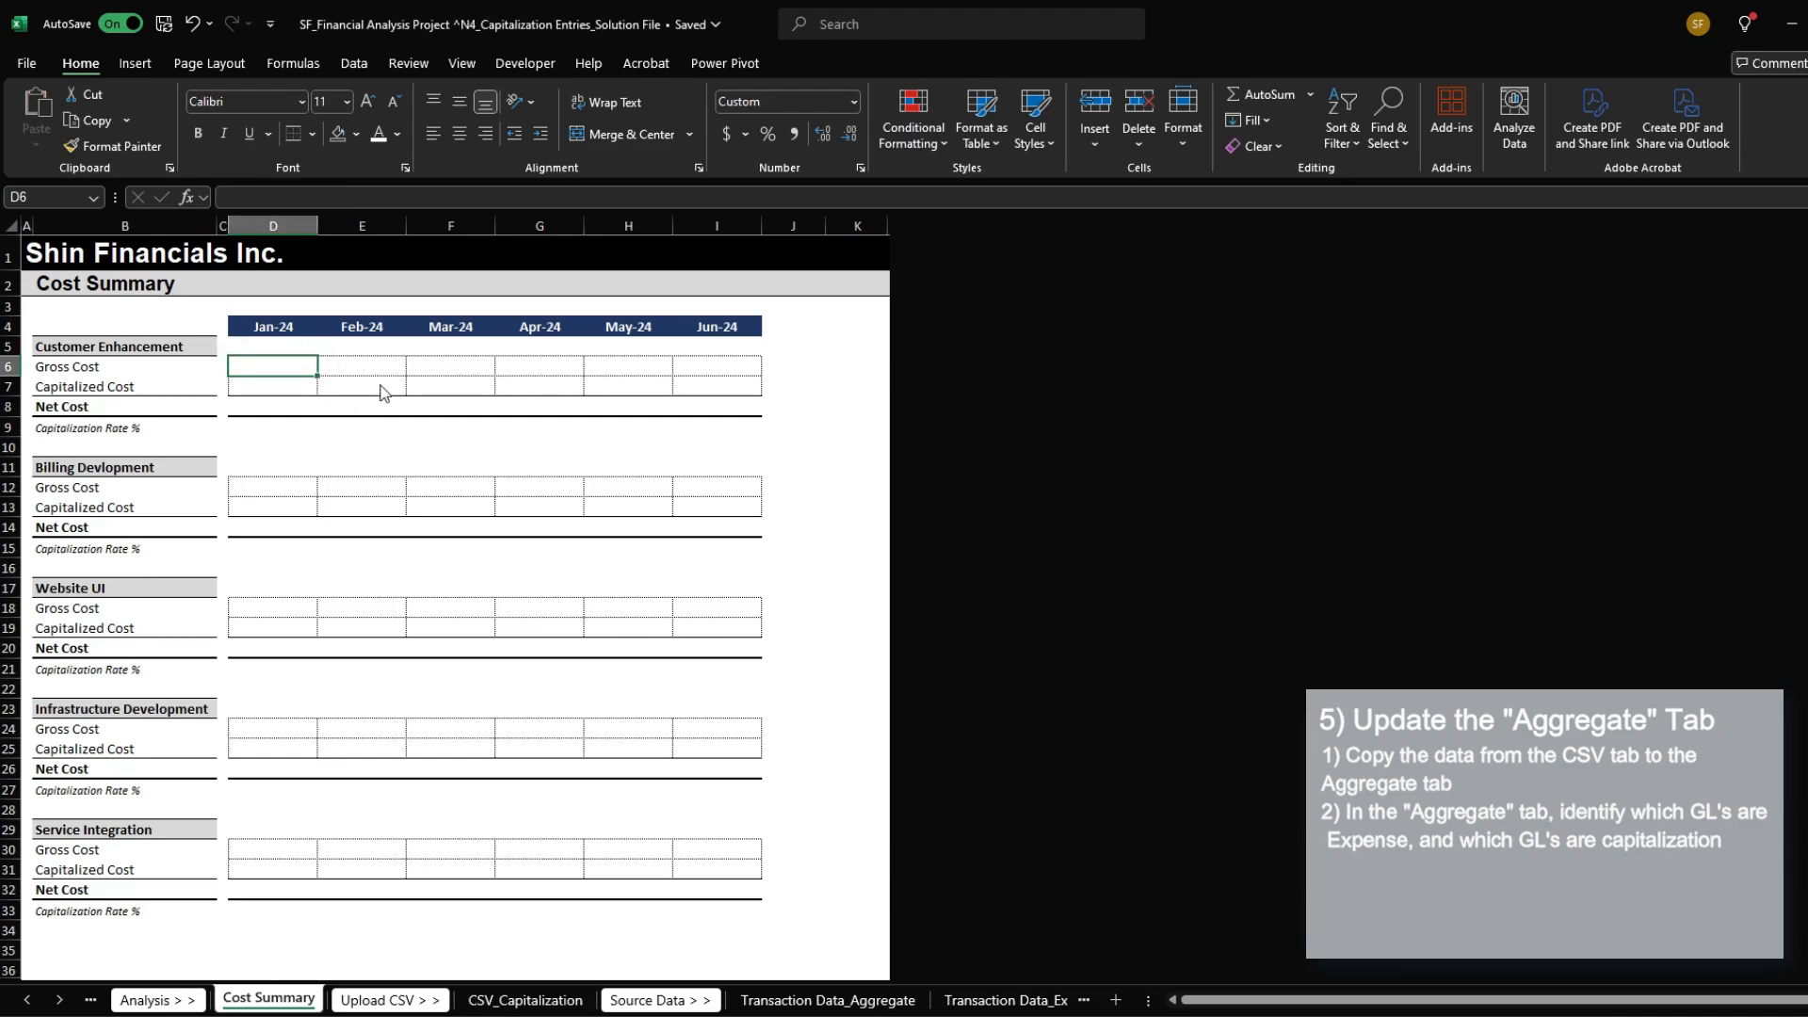
# Step: Copy the Amount header of Transaction Data_Aggregate to J4 and rename the copy Expense
pyautogui.hotkey('ctrl', 'pagedown')
pyautogui.hotkey('ctrl', 'pagedown')
pyautogui.hotkey('ctrl', 'pagedown')
pyautogui.hotkey('ctrl', 'pagedown')
pyautogui.press('Right')
pyautogui.hotkey('ctrl', 'c')
pyautogui.press('Right')
pyautogui.press('Right')
pyautogui.hotkey('ctrl', 'v')
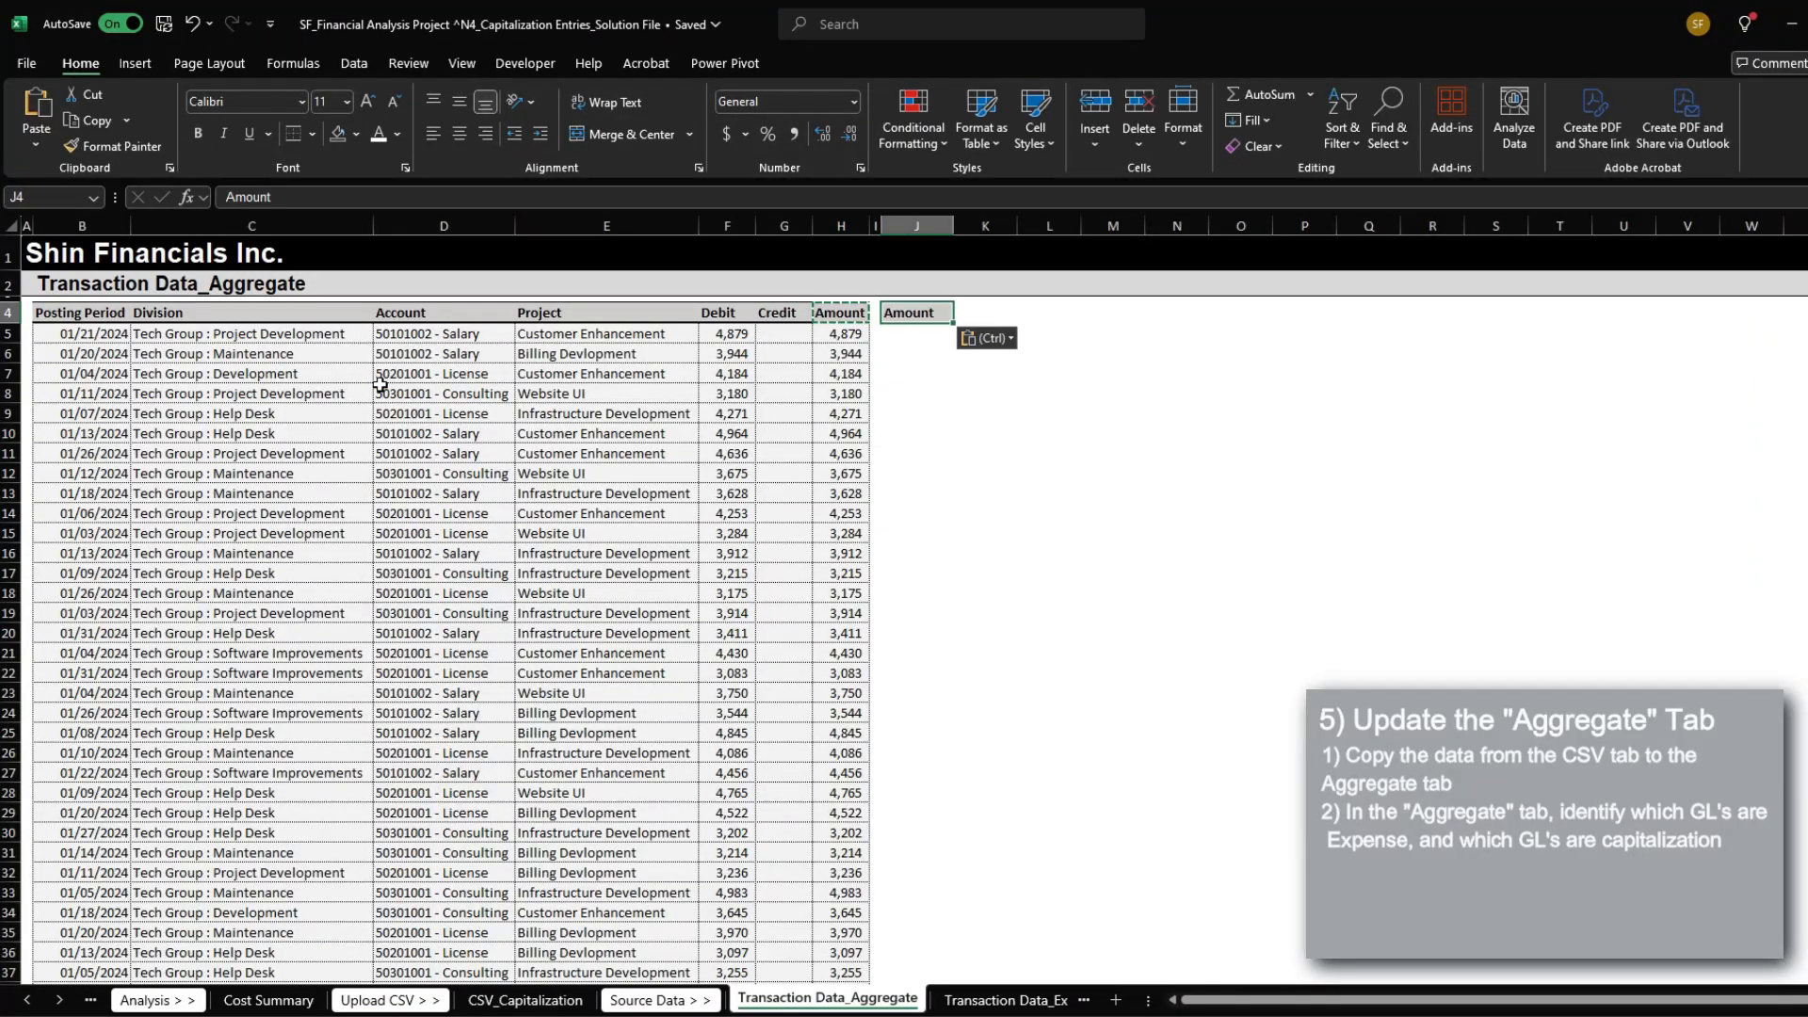
pyautogui.press('Escape')
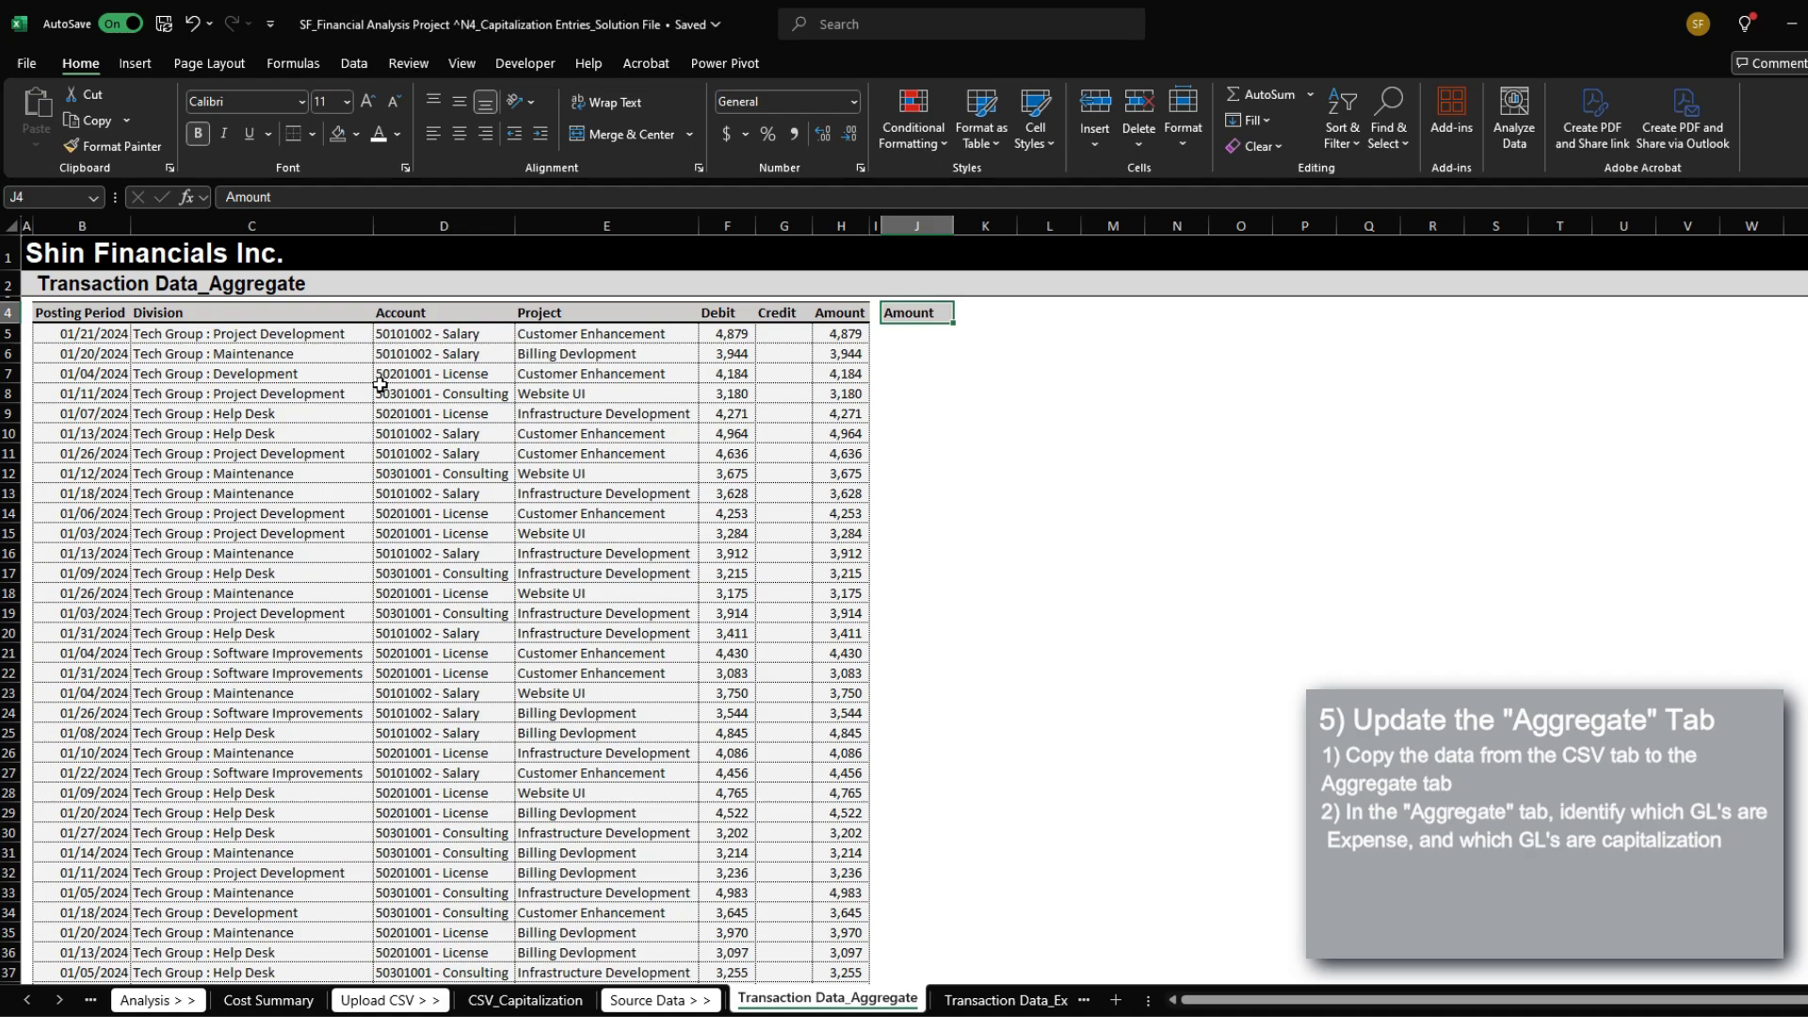
pyautogui.write('Expense')
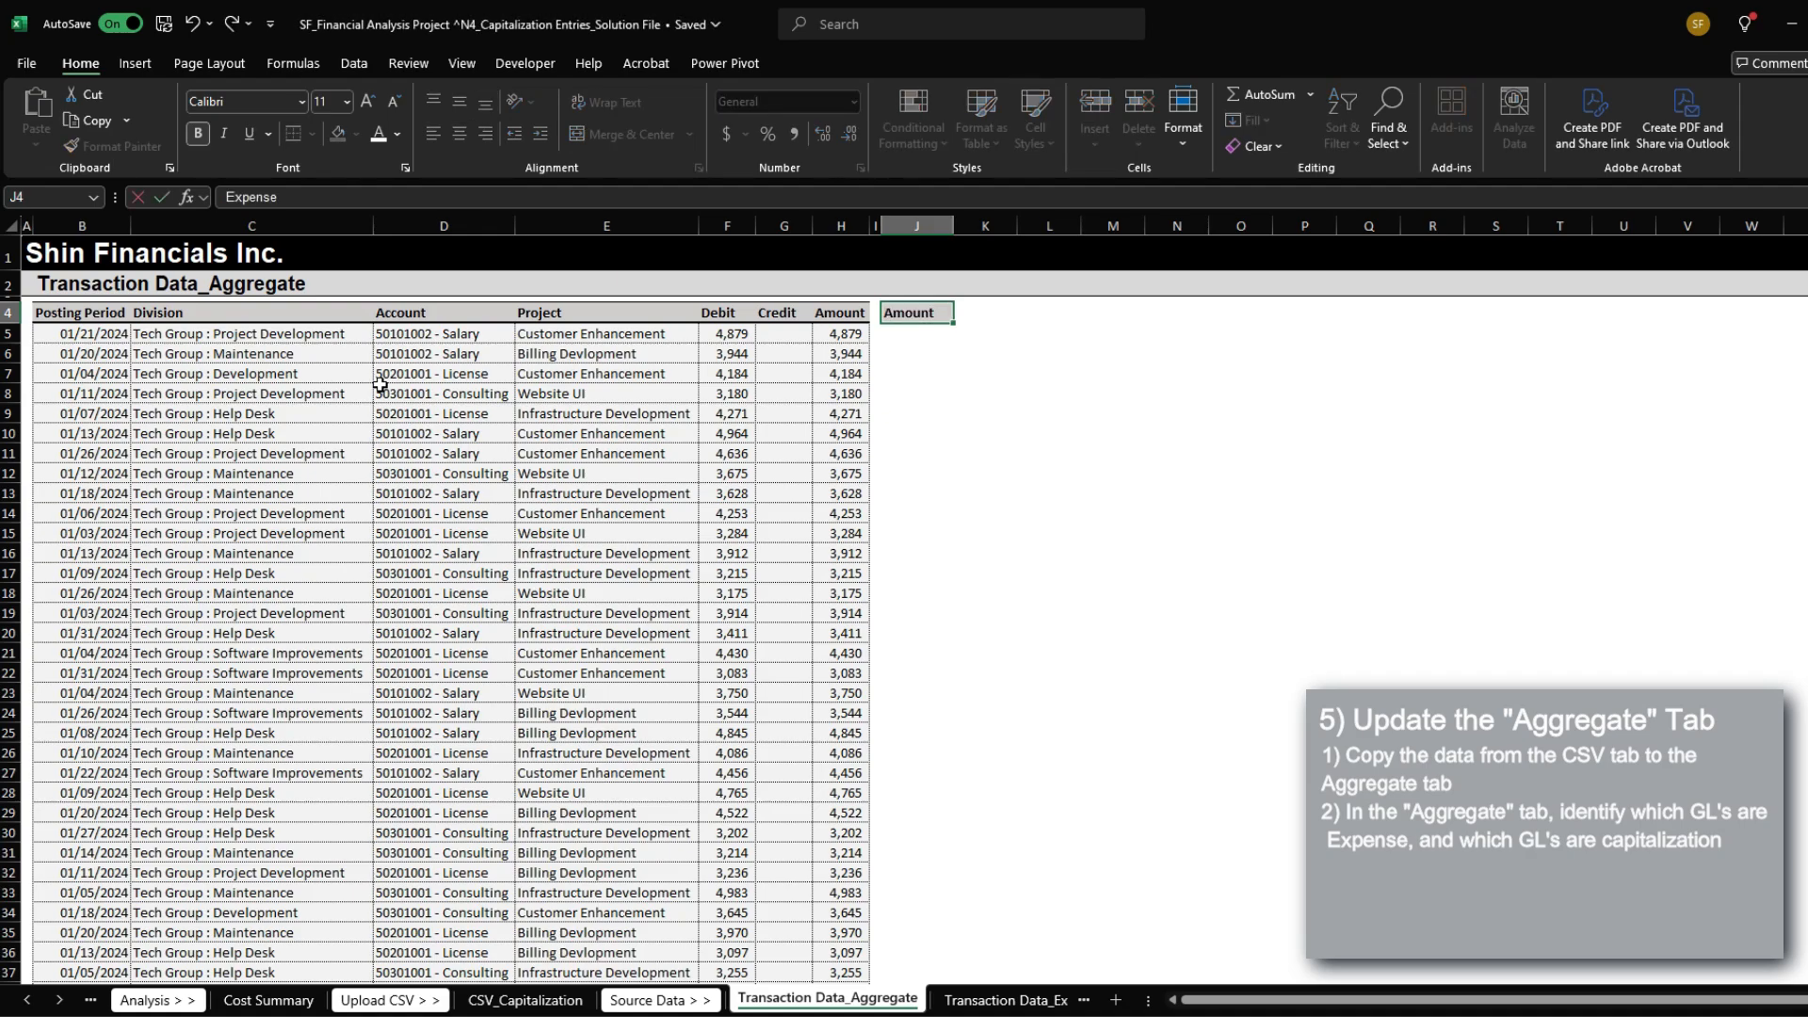
# Step: Enter the header Capitalization in K4 and autofit the width of column K
pyautogui.press('Tab')
pyautogui.write('Ca')
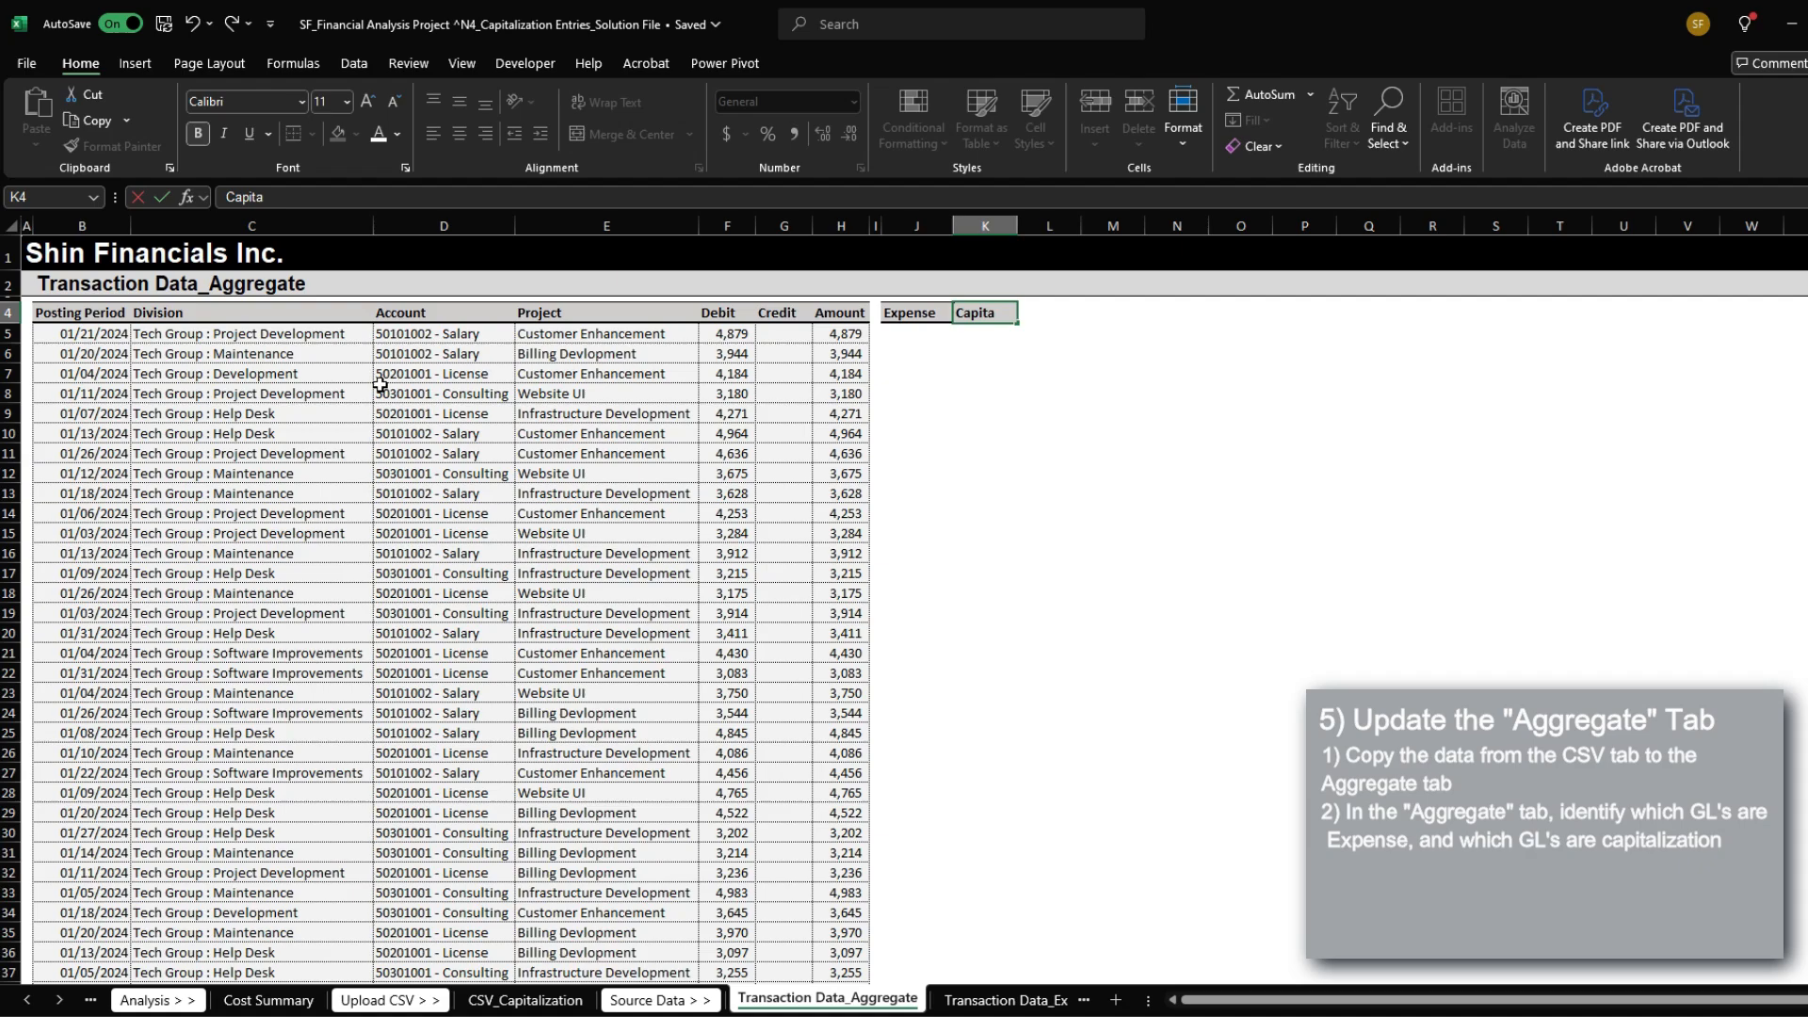
pyautogui.write('pitalization')
pyautogui.hotkey('ctrl', 'Return')
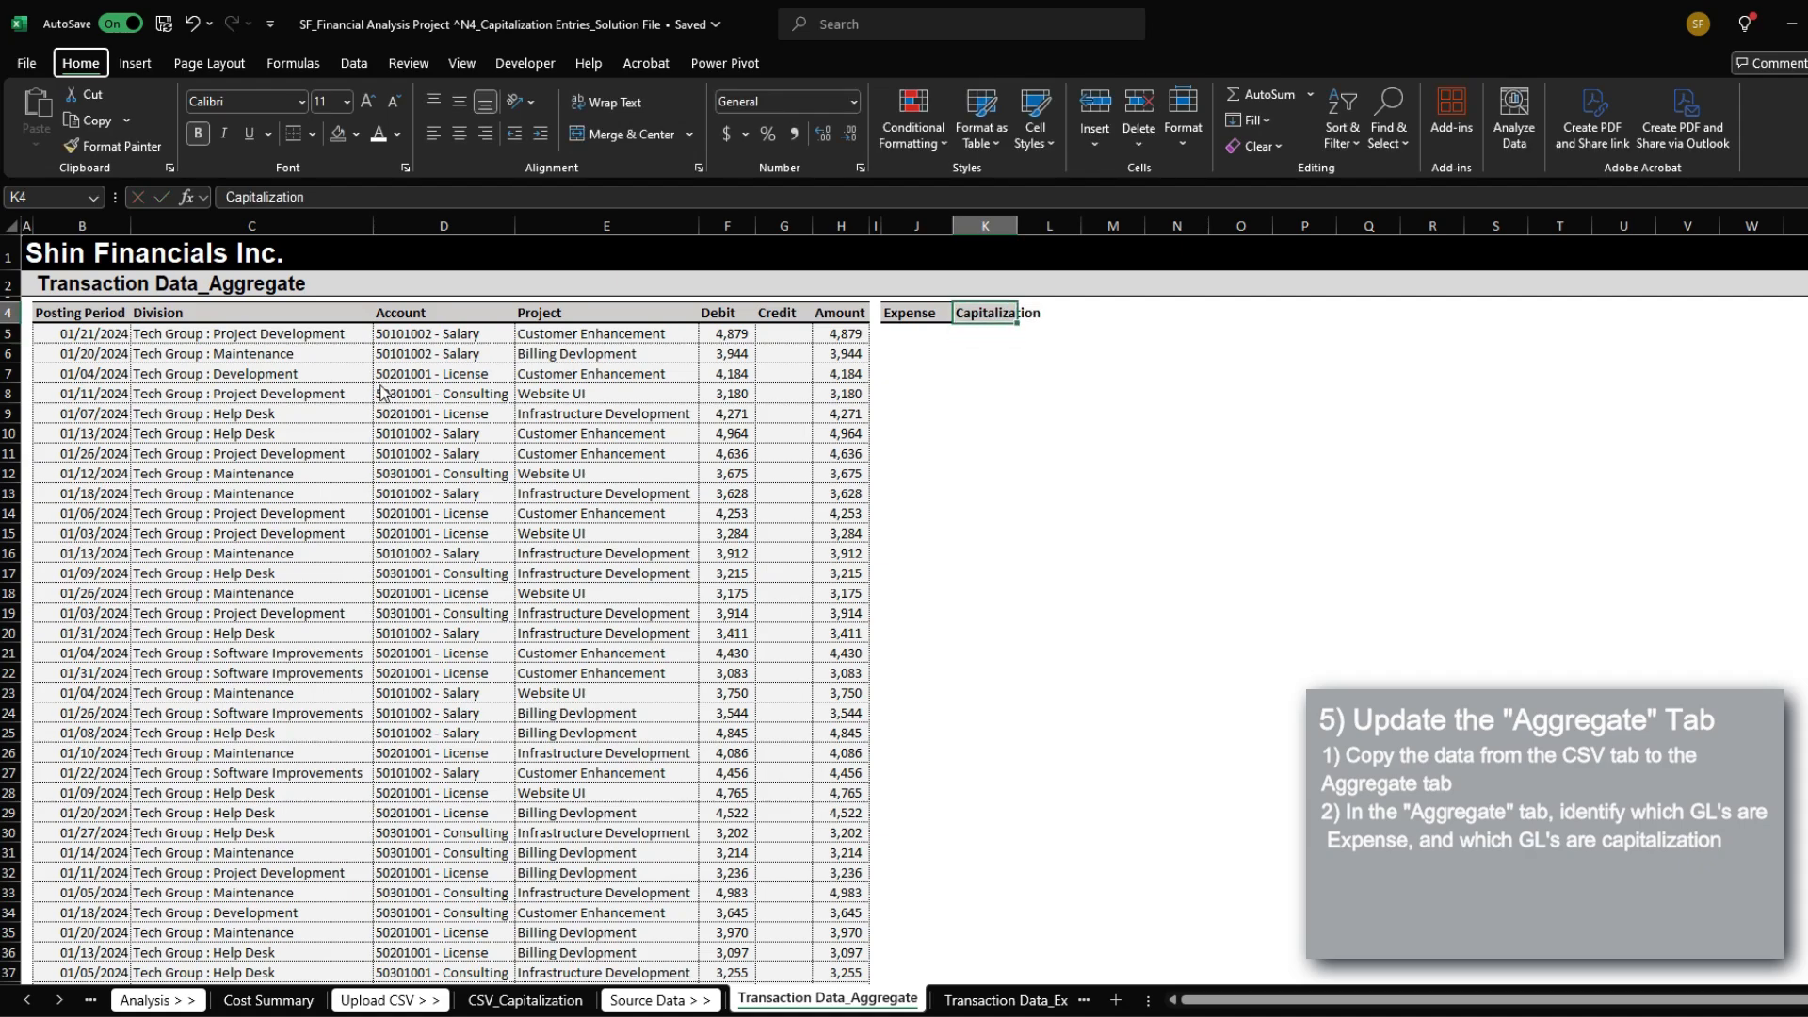
pyautogui.press('h')
pyautogui.press('o')
pyautogui.press('i')
# Step: Start a COUNTIFS formula in J5 with Table1[Expense Accounts] from the Index sheet as the criteria range
pyautogui.press('Down')
pyautogui.press('Left')
pyautogui.write('=COUNTIFS(')
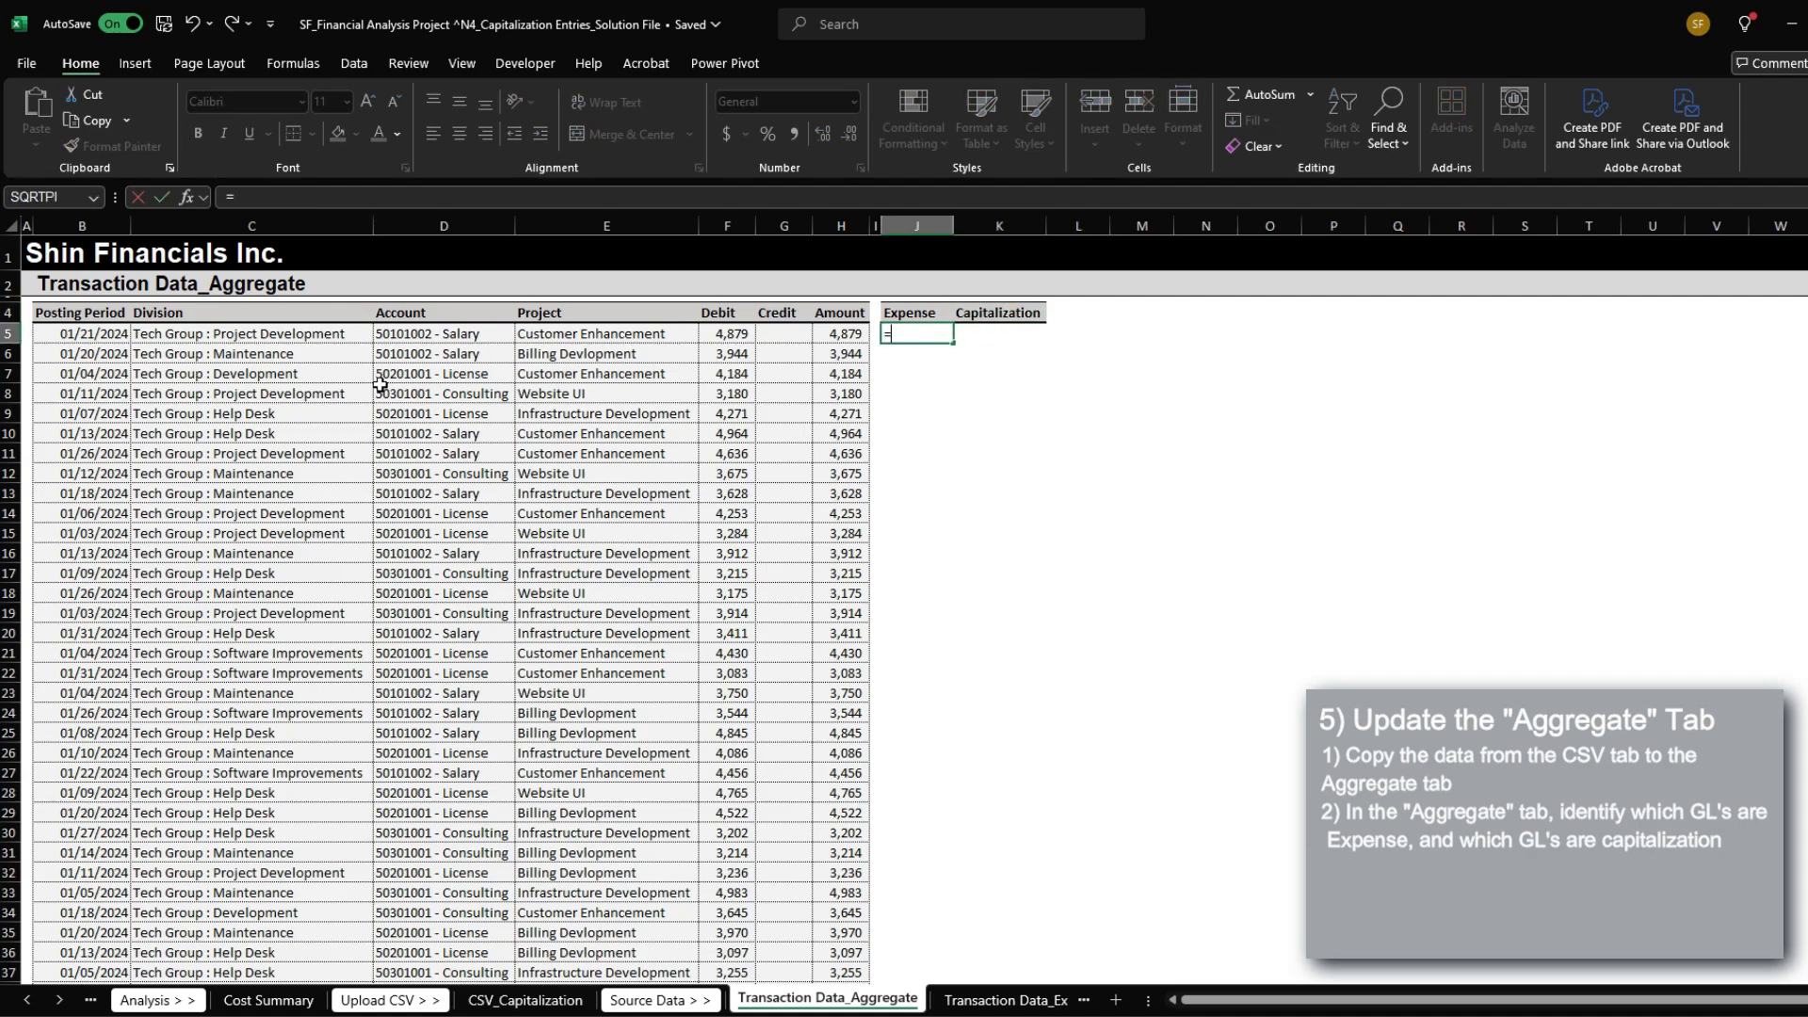
pyautogui.hotkey('ctrl', 'pagedown')
pyautogui.hotkey('ctrl', 'pagedown')
pyautogui.hotkey('ctrl', 'pagedown')
pyautogui.hotkey('ctrl', 'pagedown')
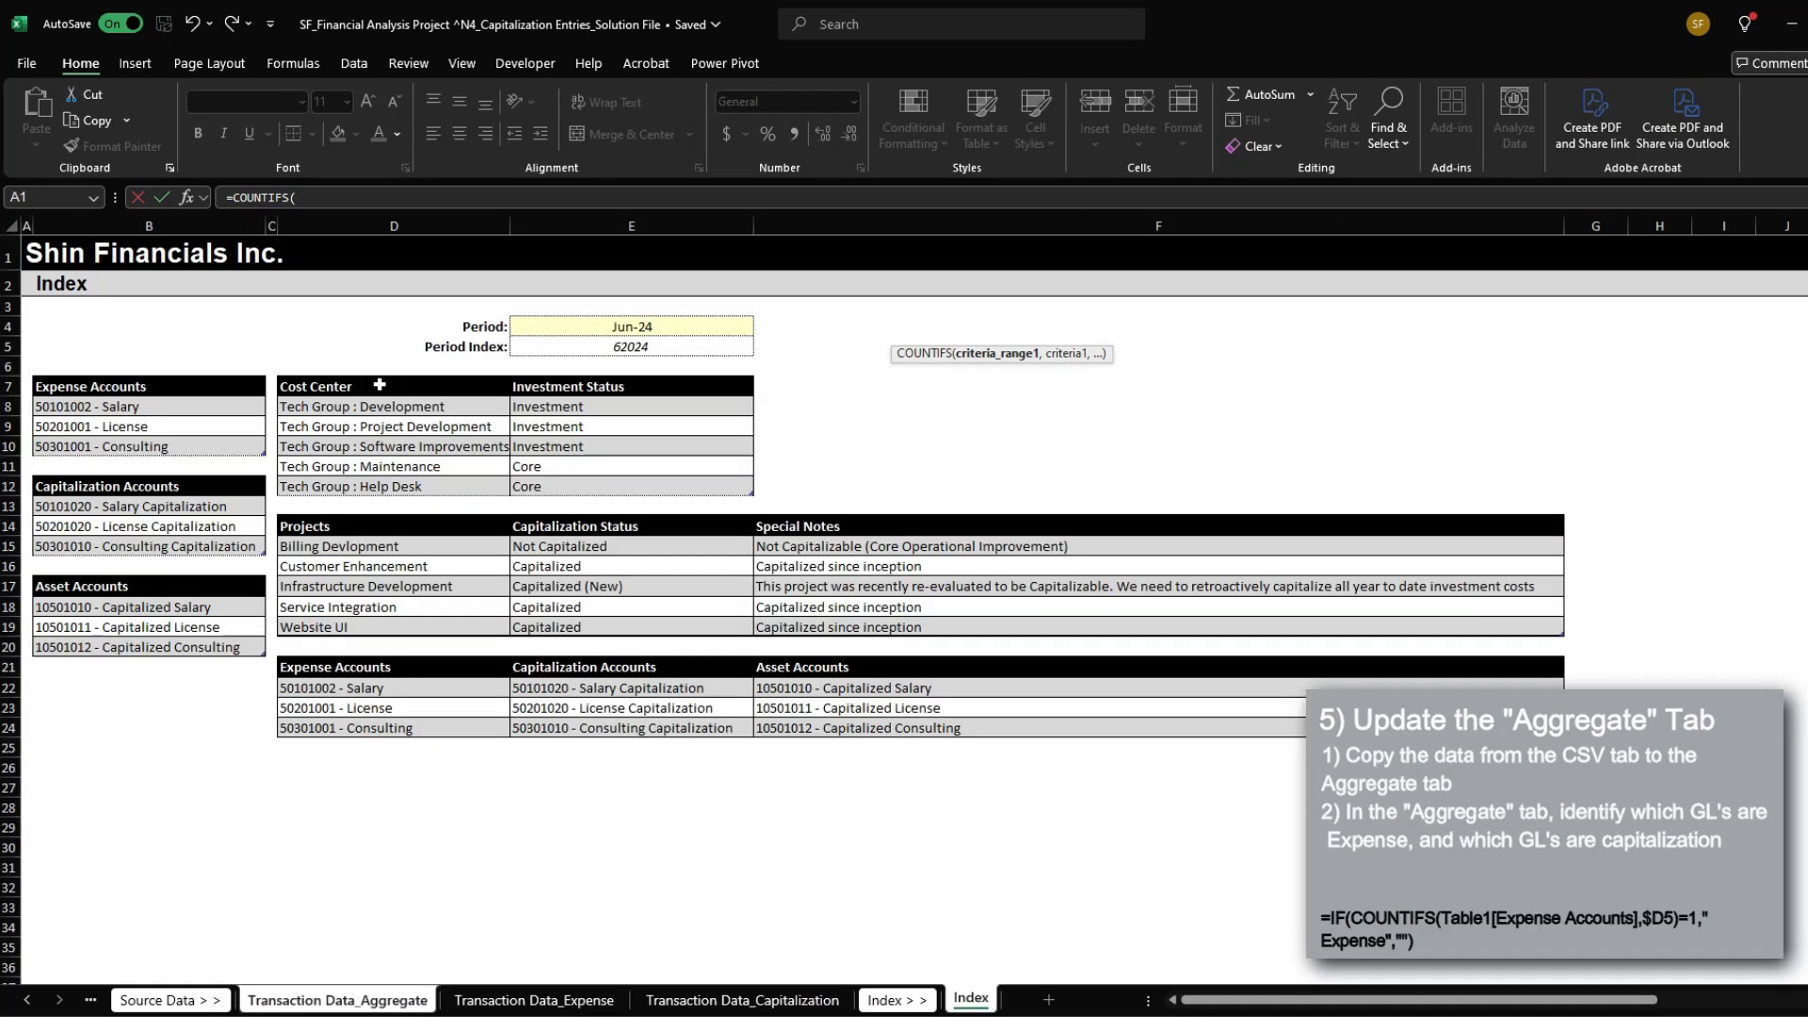
pyautogui.press('Down')
pyautogui.press('Down')
pyautogui.press('Down')
pyautogui.press('Down')
pyautogui.hotkey('ctrl', 'shift', 'Down')
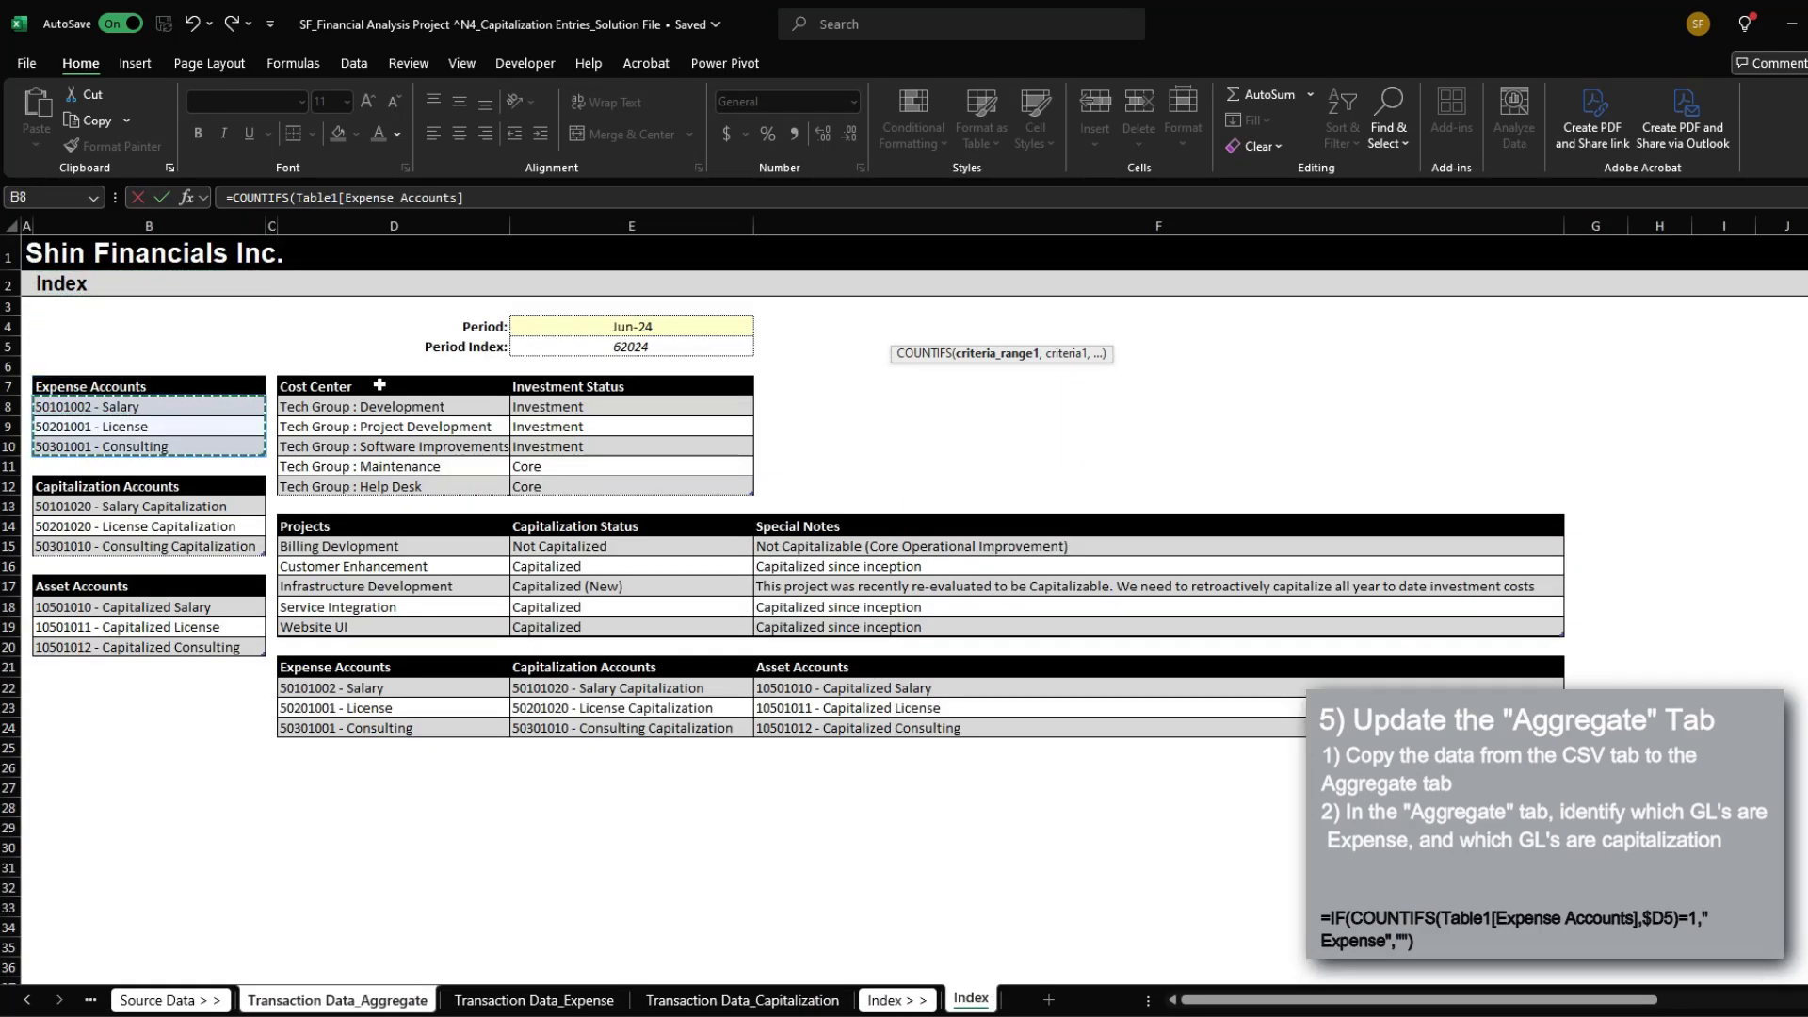
pyautogui.write(',')
pyautogui.press('Return')
pyautogui.press('Up')
pyautogui.press('F2')
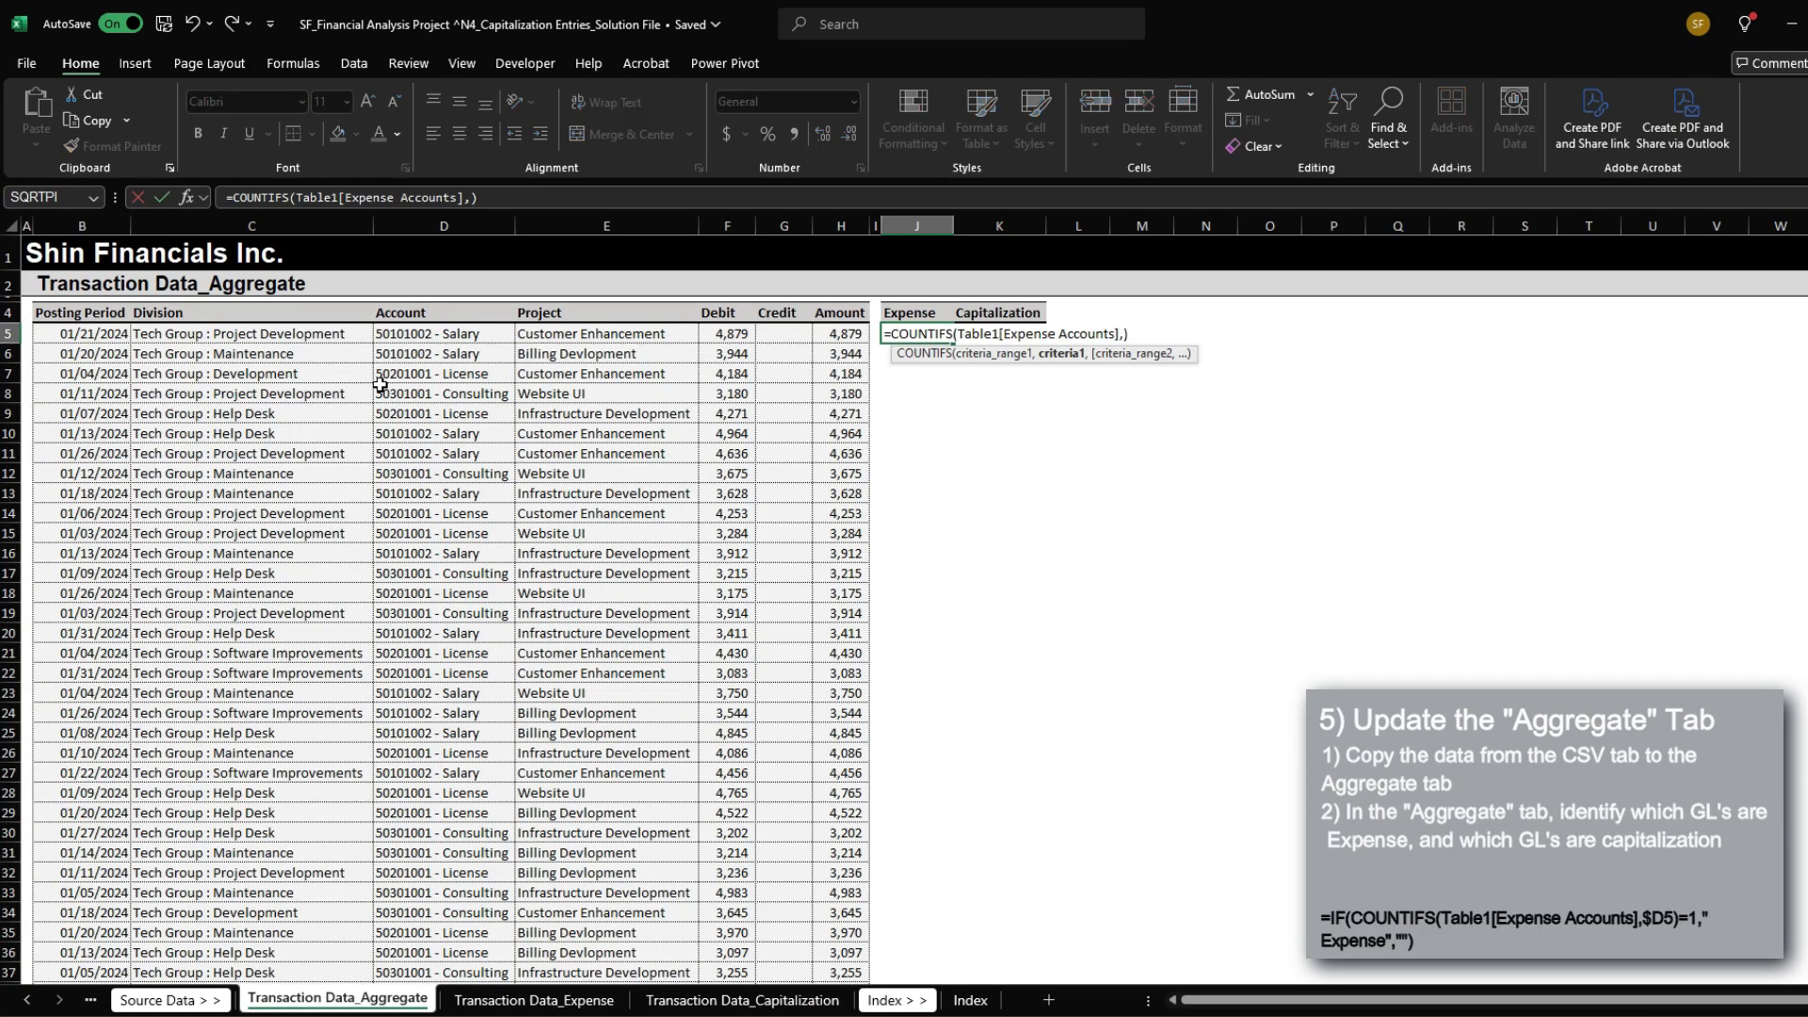
# Step: Complete the J5 COUNTIFS with the account cell $D5 as its criterion
pyautogui.click(481, 335)
pyautogui.press('F4')
pyautogui.press('F4')
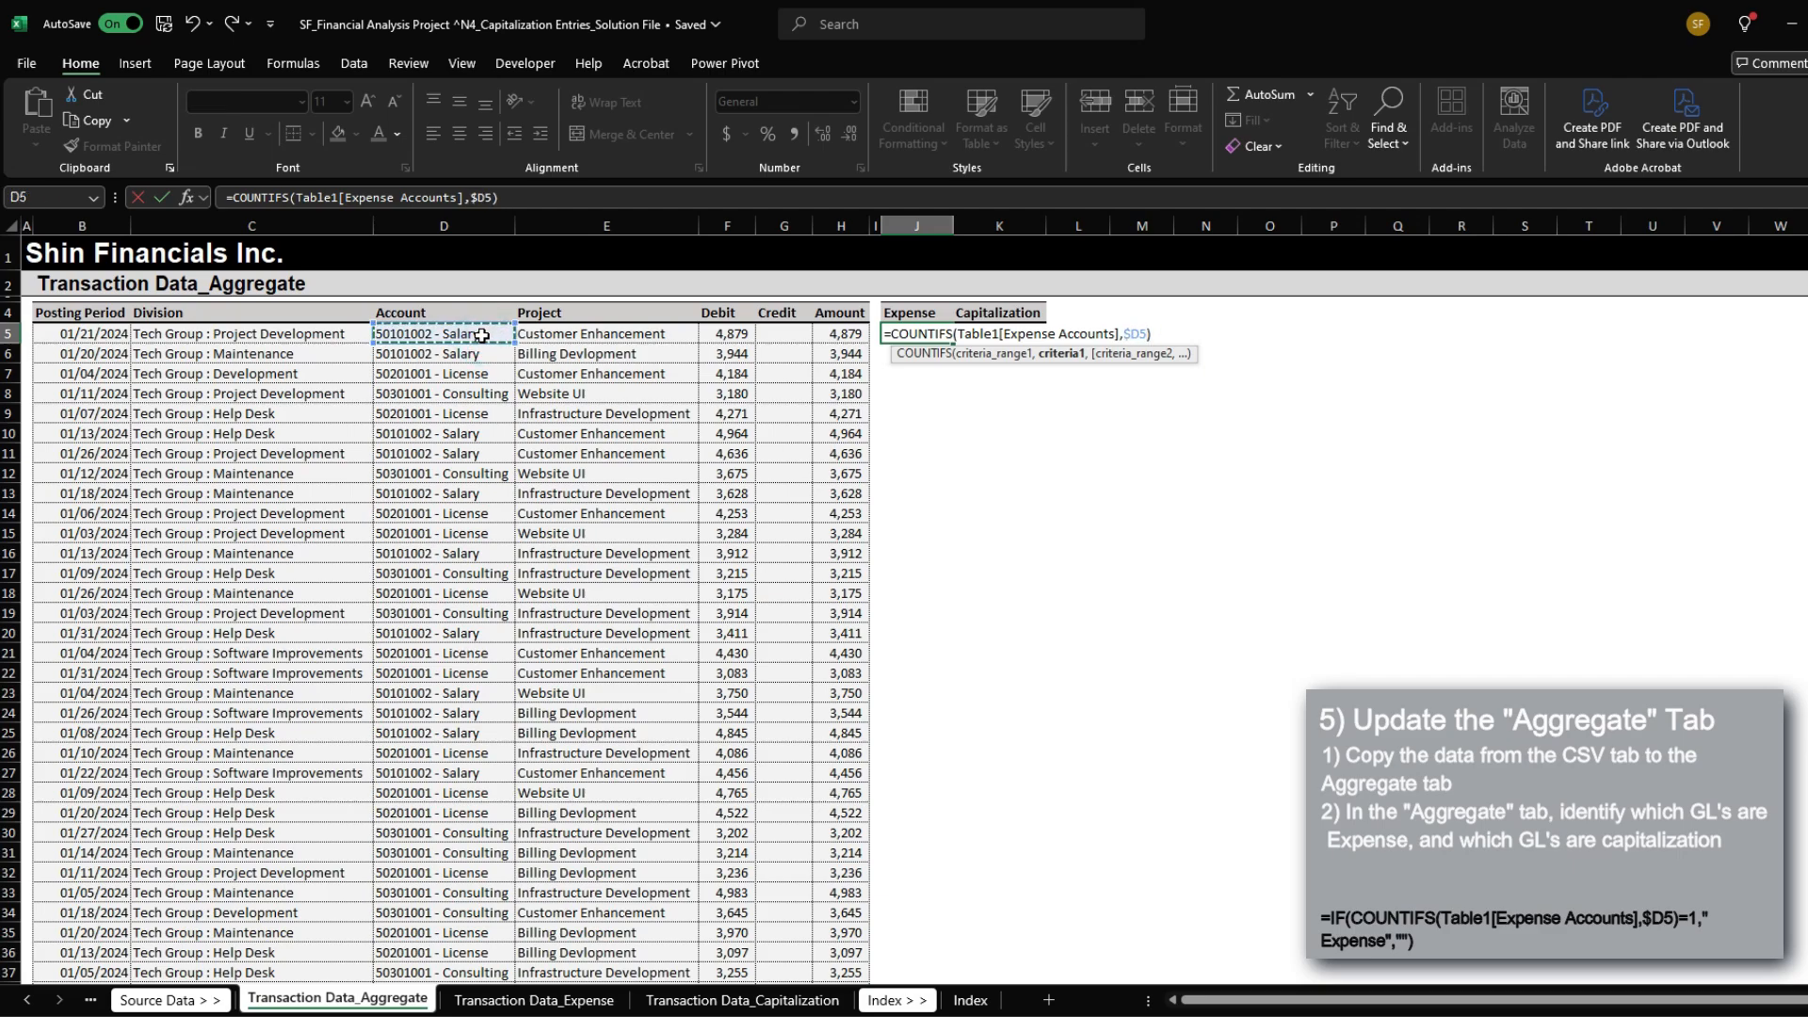
pyautogui.press('Return')
pyautogui.press('Up')
pyautogui.press('Left')
pyautogui.press('Left')
pyautogui.press('Left')
pyautogui.press('Left')
pyautogui.press('Left')
pyautogui.press('Left')
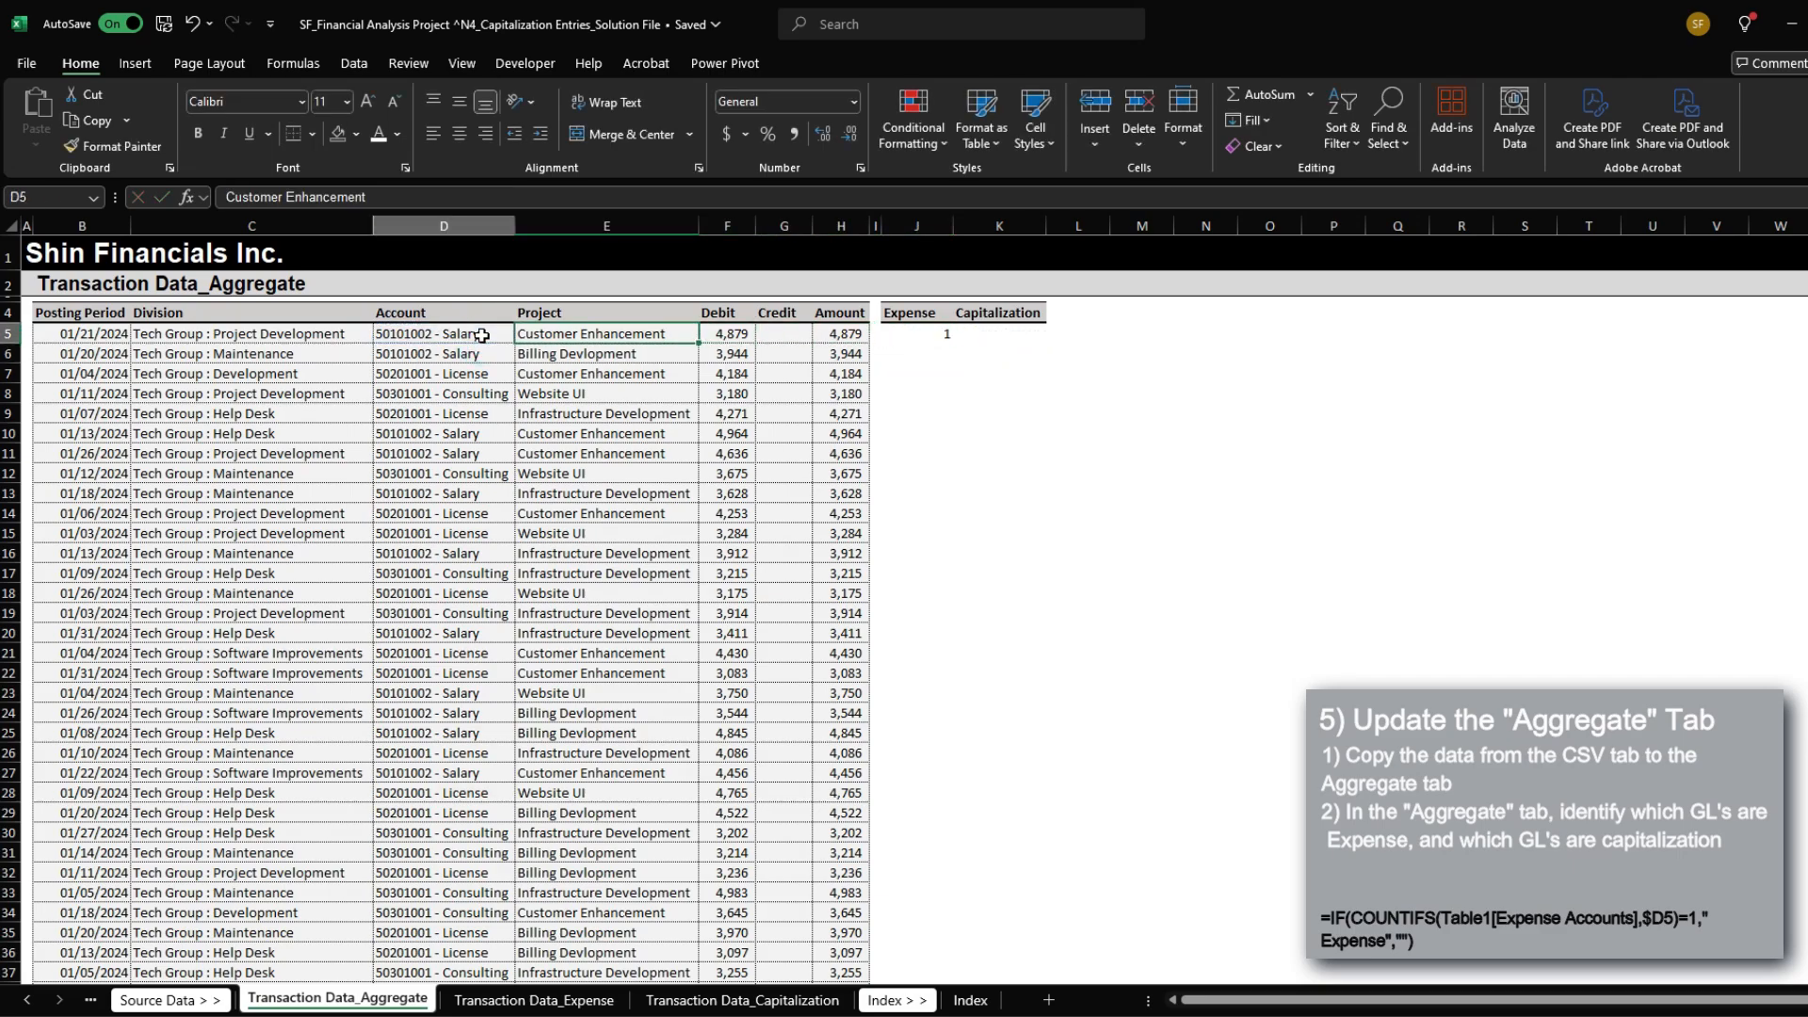
# Step: Wrap the J5 formula as =IF(COUNTIFS(Table1[Expense Accounts],$D5)=1,"Expense","") and copy the cell
pyautogui.press('Right')
pyautogui.press('Right')
pyautogui.press('Right')
pyautogui.press('Right')
pyautogui.press('Right')
pyautogui.press('Right')
pyautogui.press('F2')
pyautogui.press('Home')
pyautogui.press('Right')
pyautogui.write('IF(')
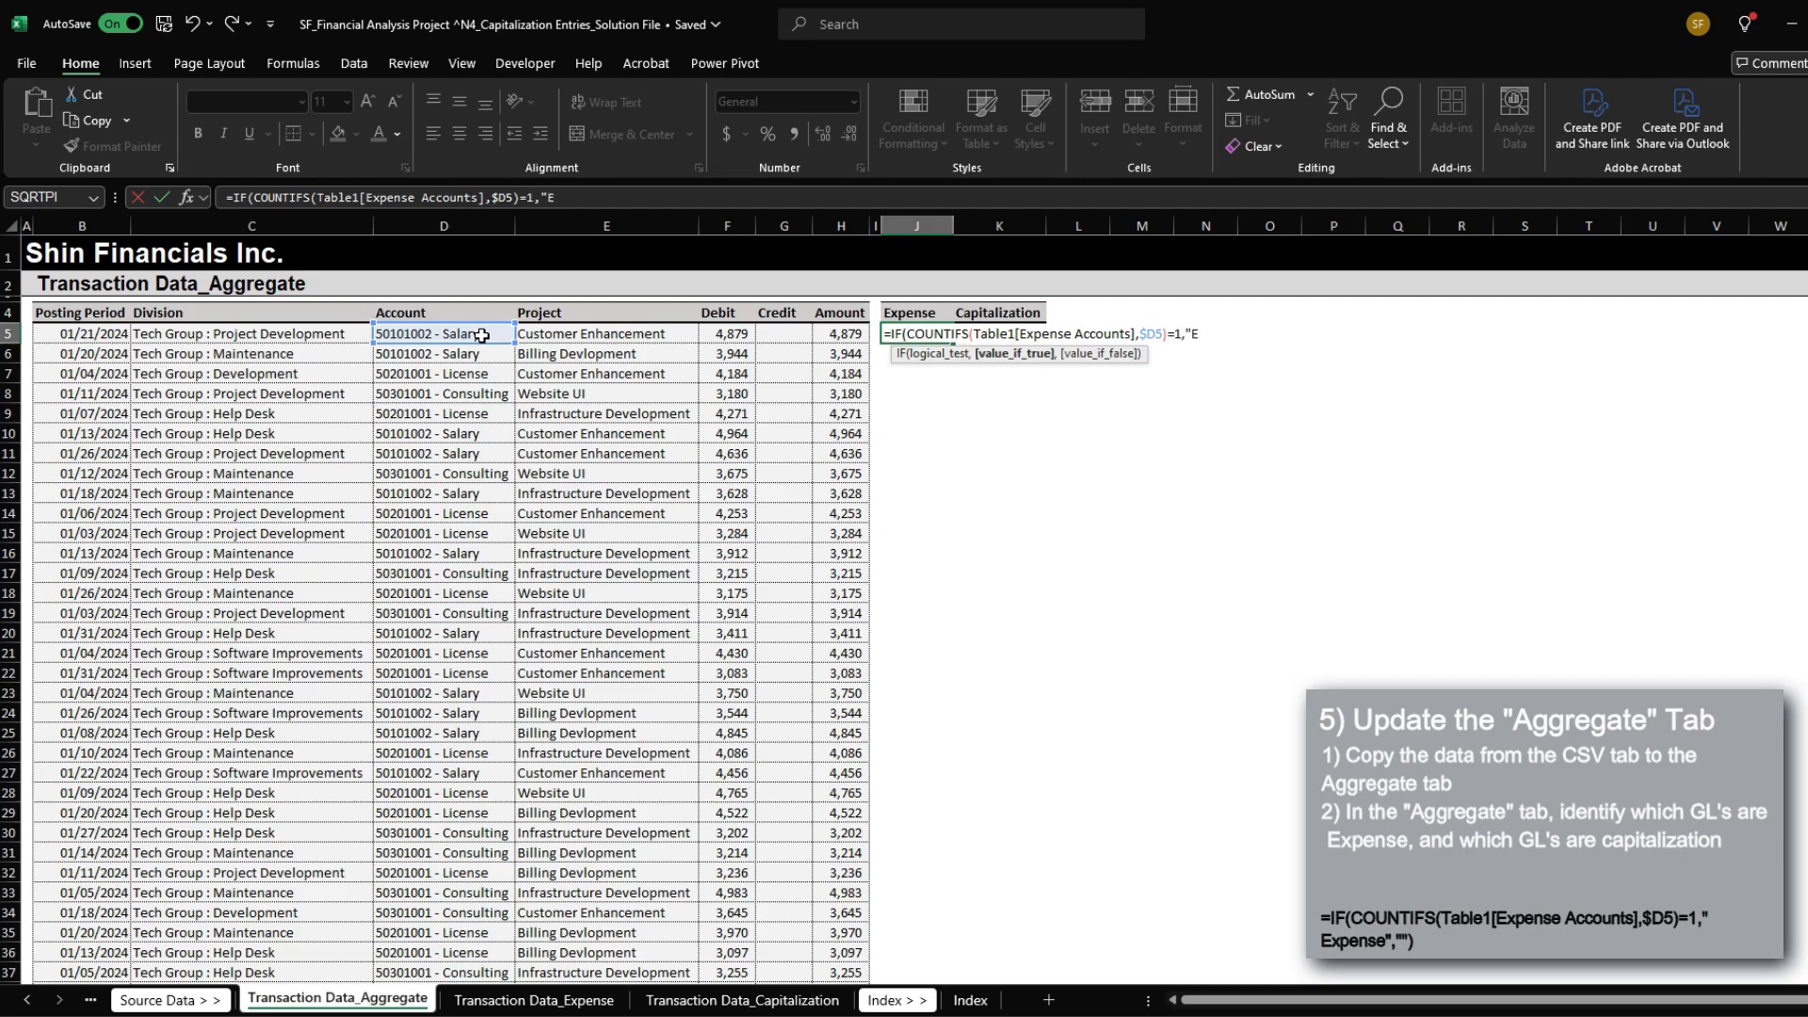
pyautogui.press('Return')
pyautogui.press('Up')
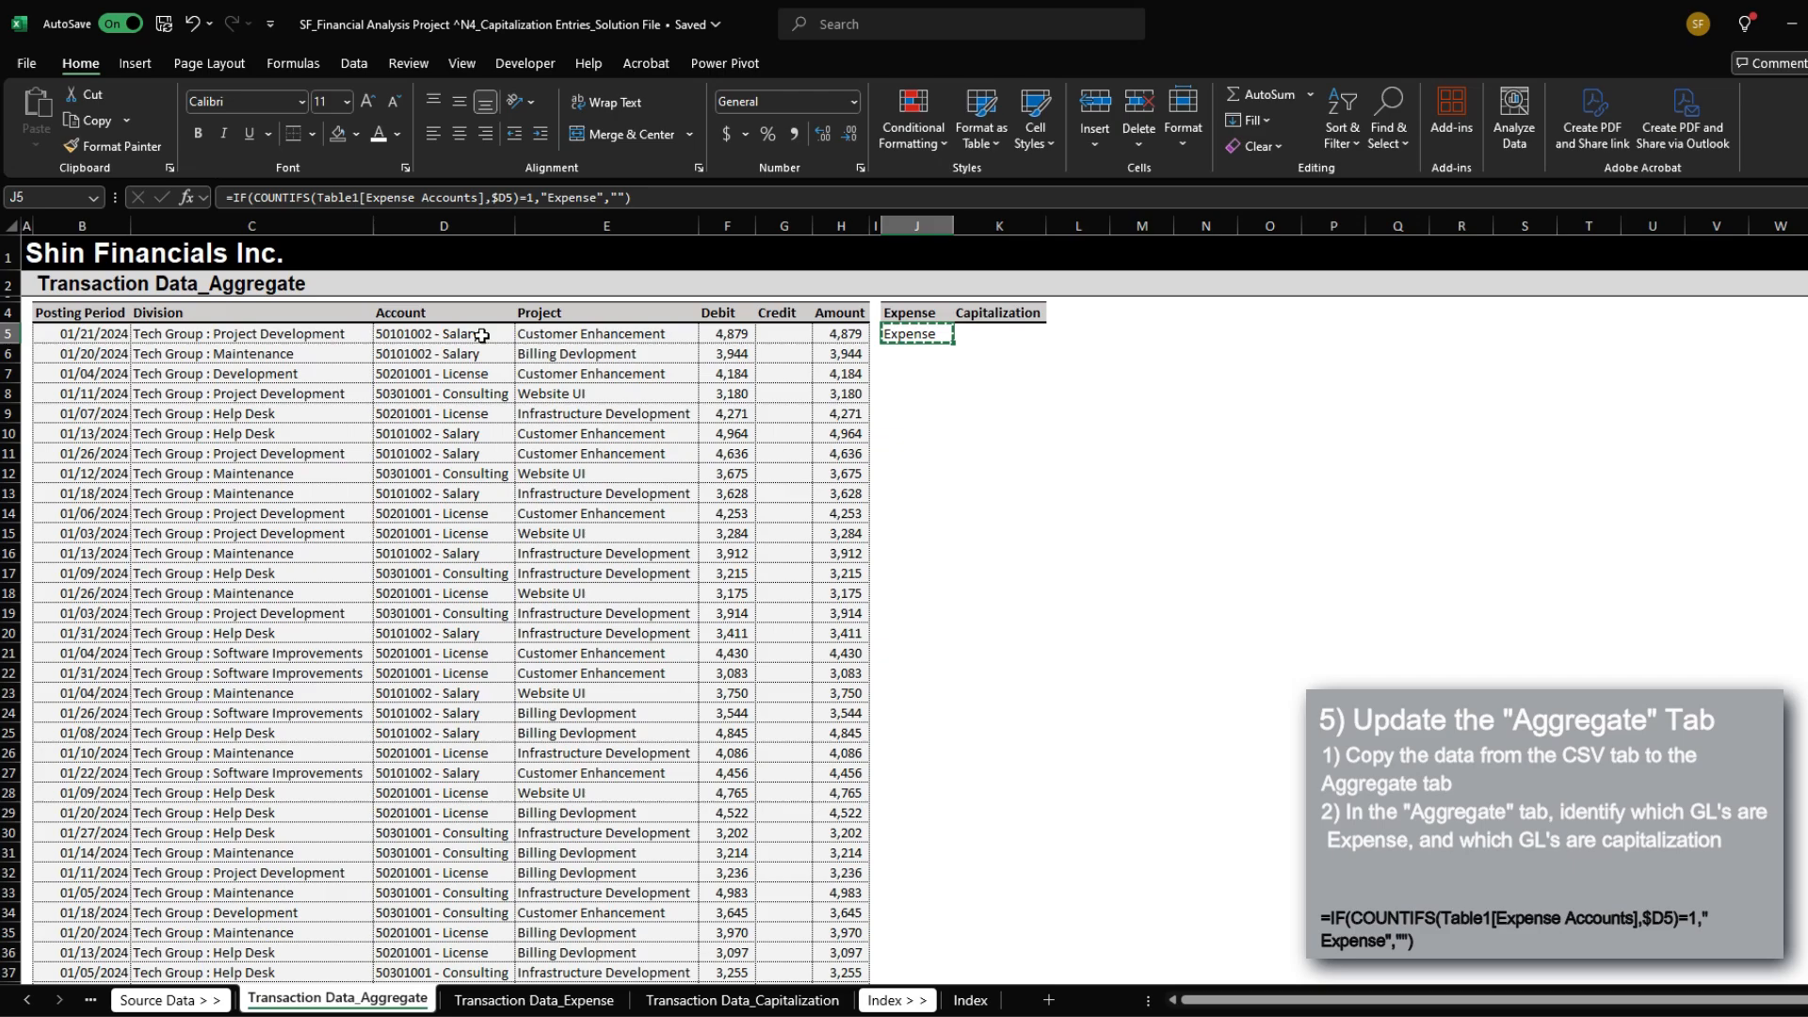
# Step: Fill the J5 expense flag formula down the Expense column to the last data row
pyautogui.press('Left')
pyautogui.press('Left')
pyautogui.hotkey('ctrl', 'Down')
pyautogui.press('Right')
pyautogui.press('Right')
pyautogui.hotkey('ctrl', 'shift', 'Up')
pyautogui.hotkey('ctrl', 'd')
pyautogui.hotkey('ctrl', 'Up')
# Step: Start a COUNTIFS formula in K5 with Table2[Capitalization Accounts] from the Index sheet as the criteria range
pyautogui.press('Down')
pyautogui.press('Right')
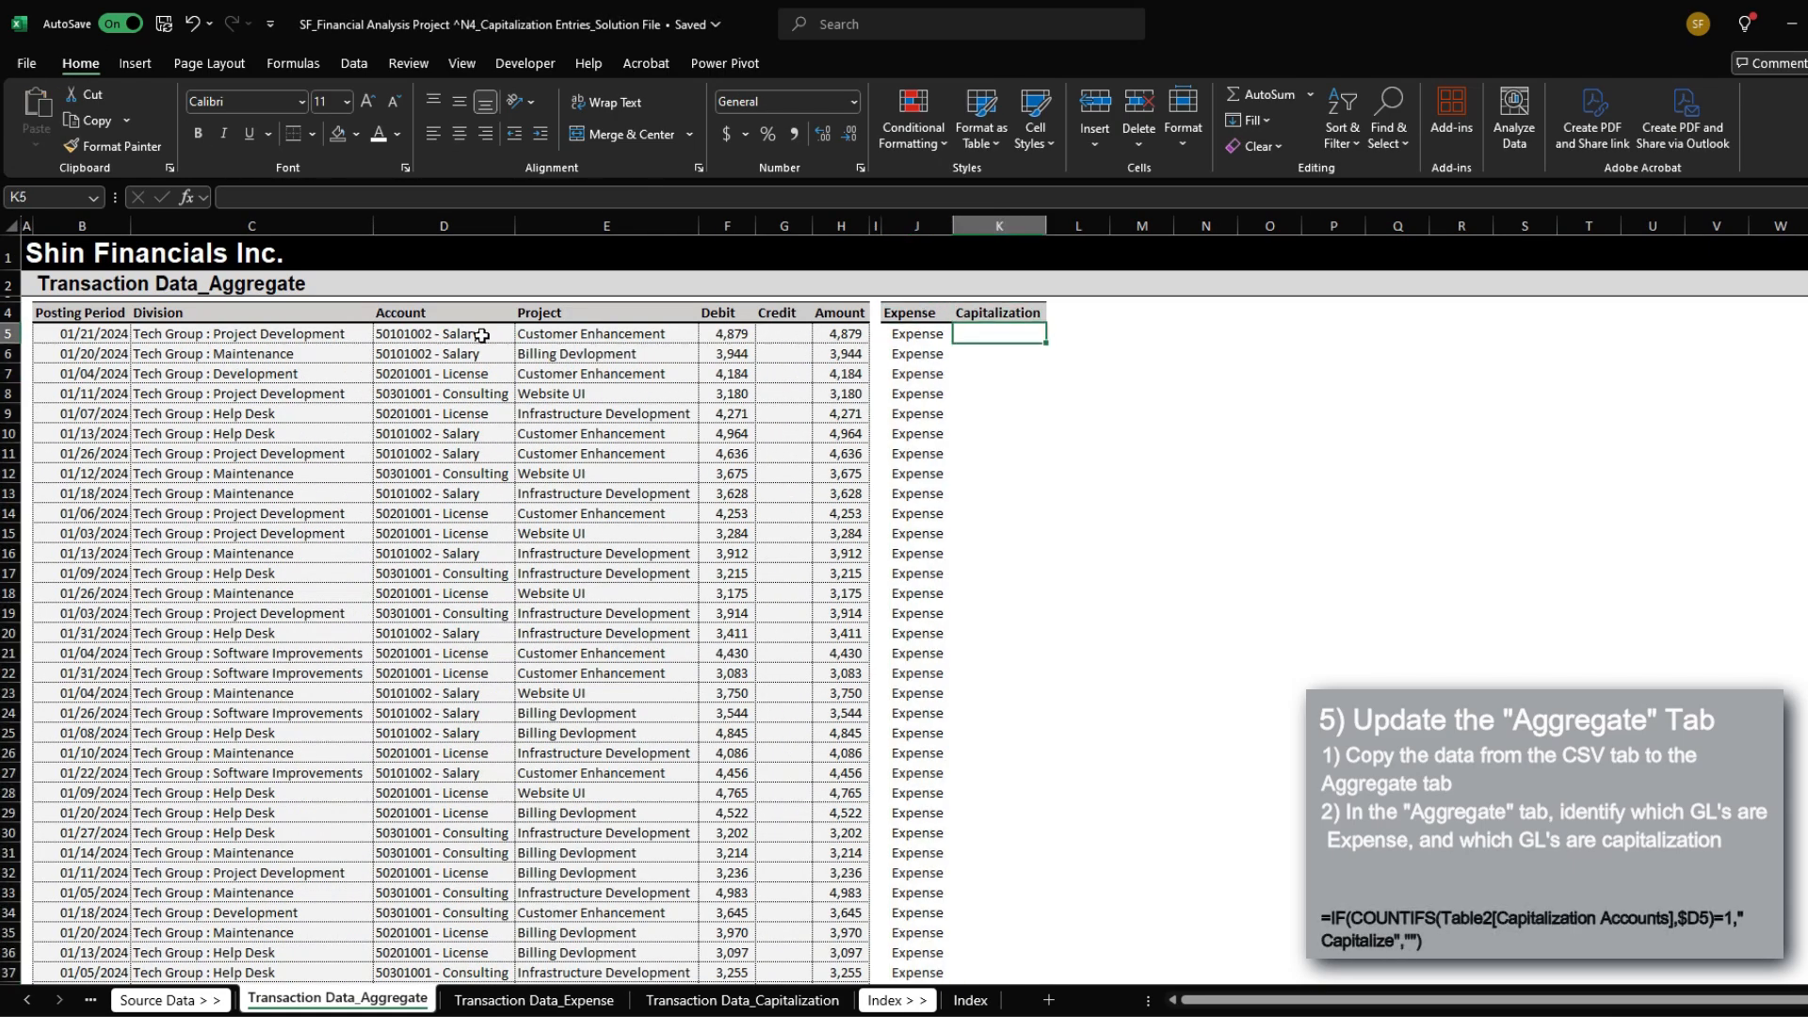
pyautogui.write('=i')
pyautogui.press('BackSpace')
pyautogui.write('countifs')
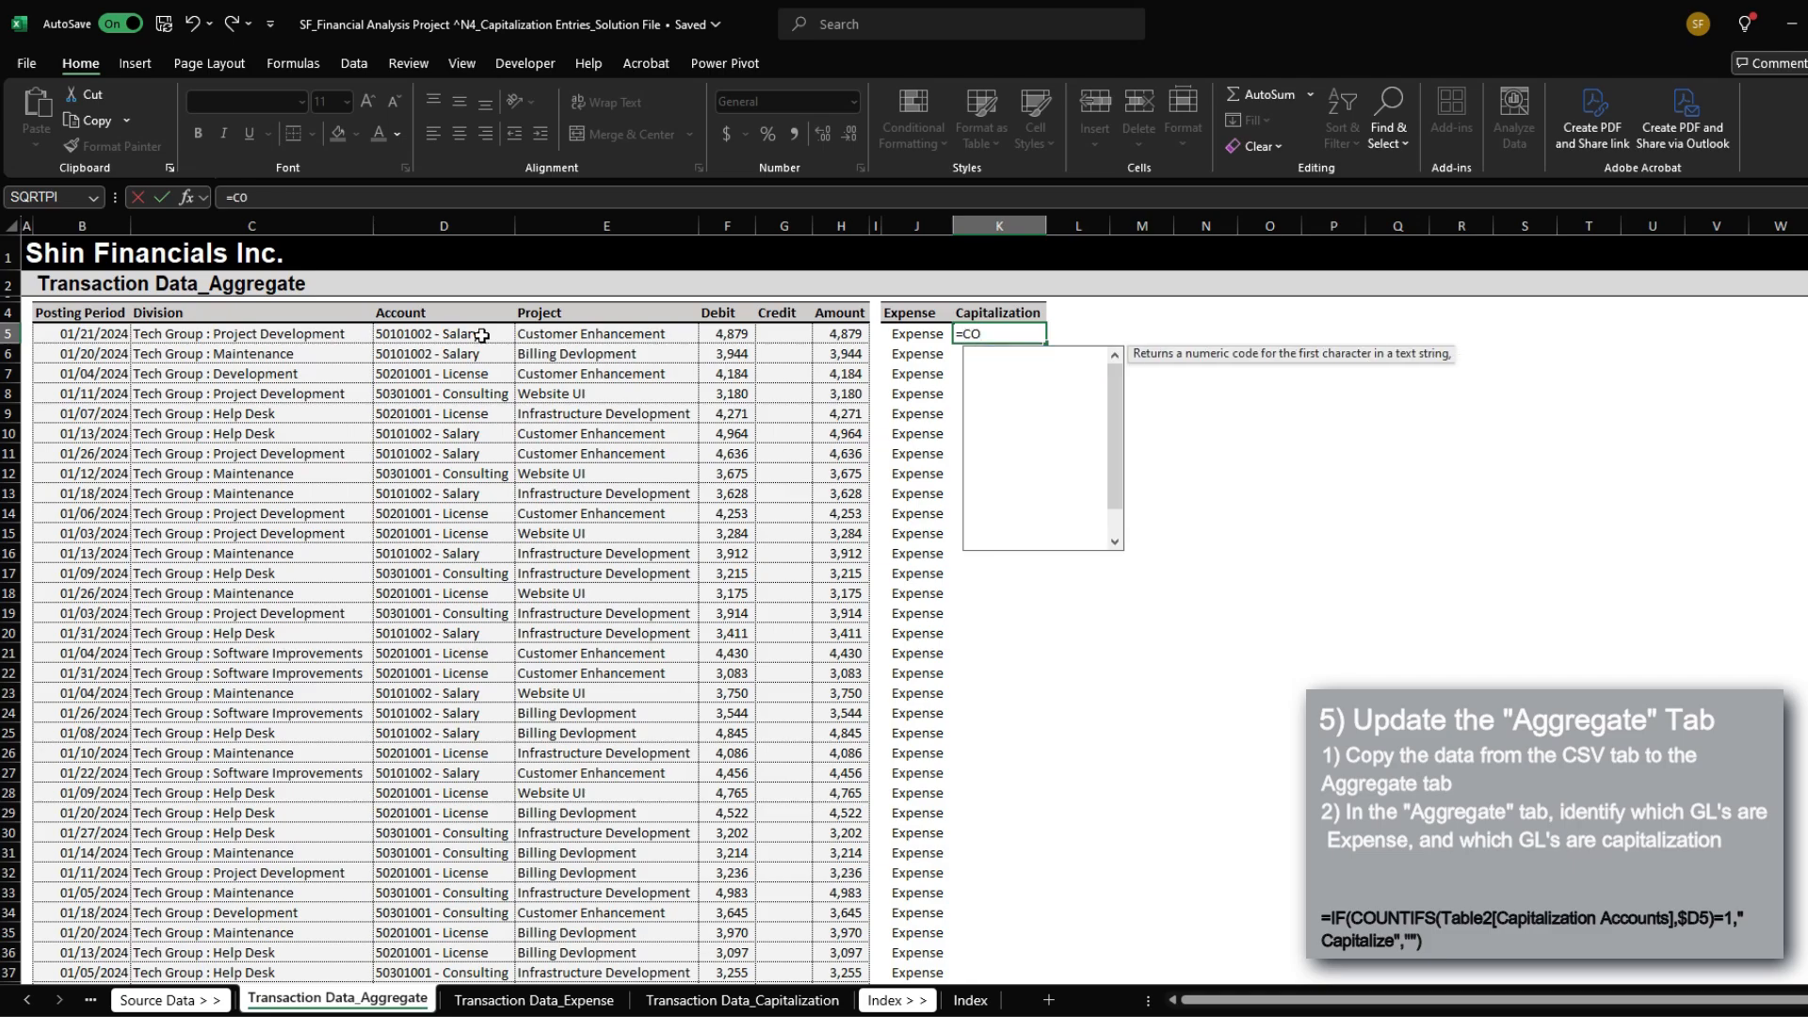
pyautogui.press('Tab')
pyautogui.hotkey('ctrl', 'pagedown')
pyautogui.hotkey('ctrl', 'pagedown')
pyautogui.hotkey('ctrl', 'pagedown')
pyautogui.hotkey('ctrl', 'pagedown')
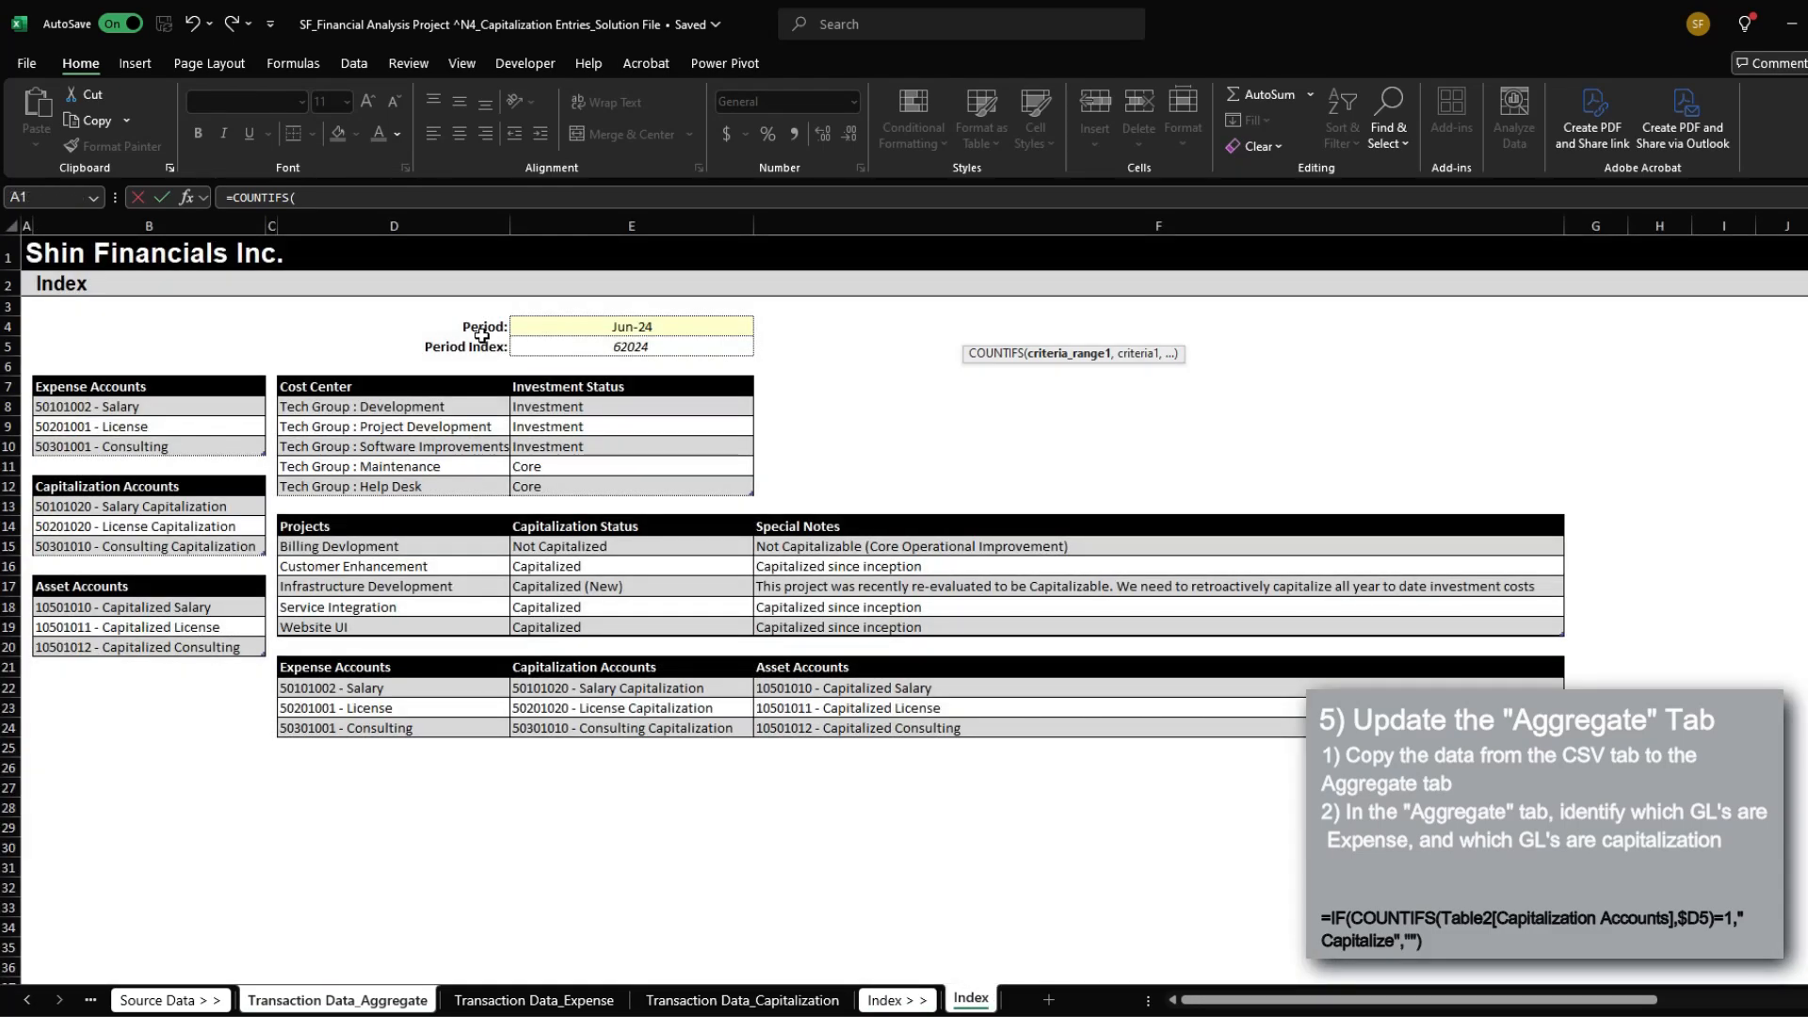
pyautogui.hotkey('ctrl', 'space')
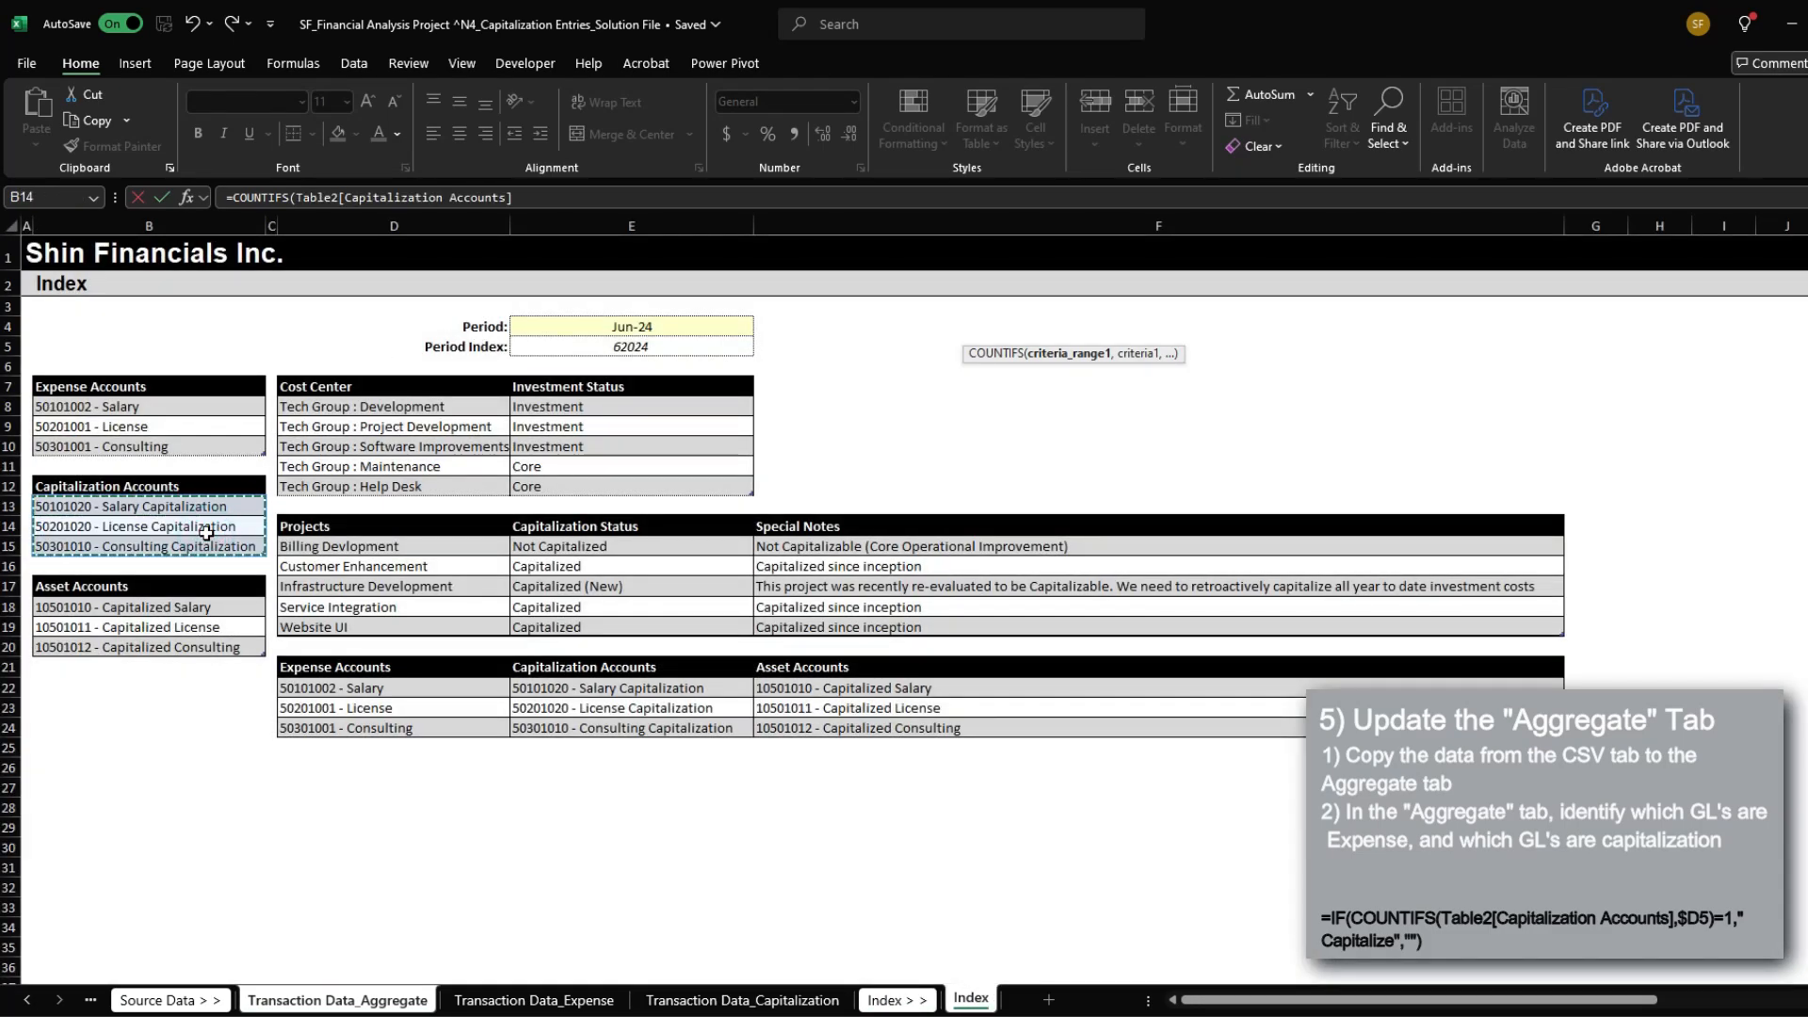
pyautogui.write(',')
pyautogui.hotkey('ctrl', 'pageup')
pyautogui.hotkey('ctrl', 'pageup')
pyautogui.hotkey('ctrl', 'pageup')
pyautogui.hotkey('ctrl', 'pageup')
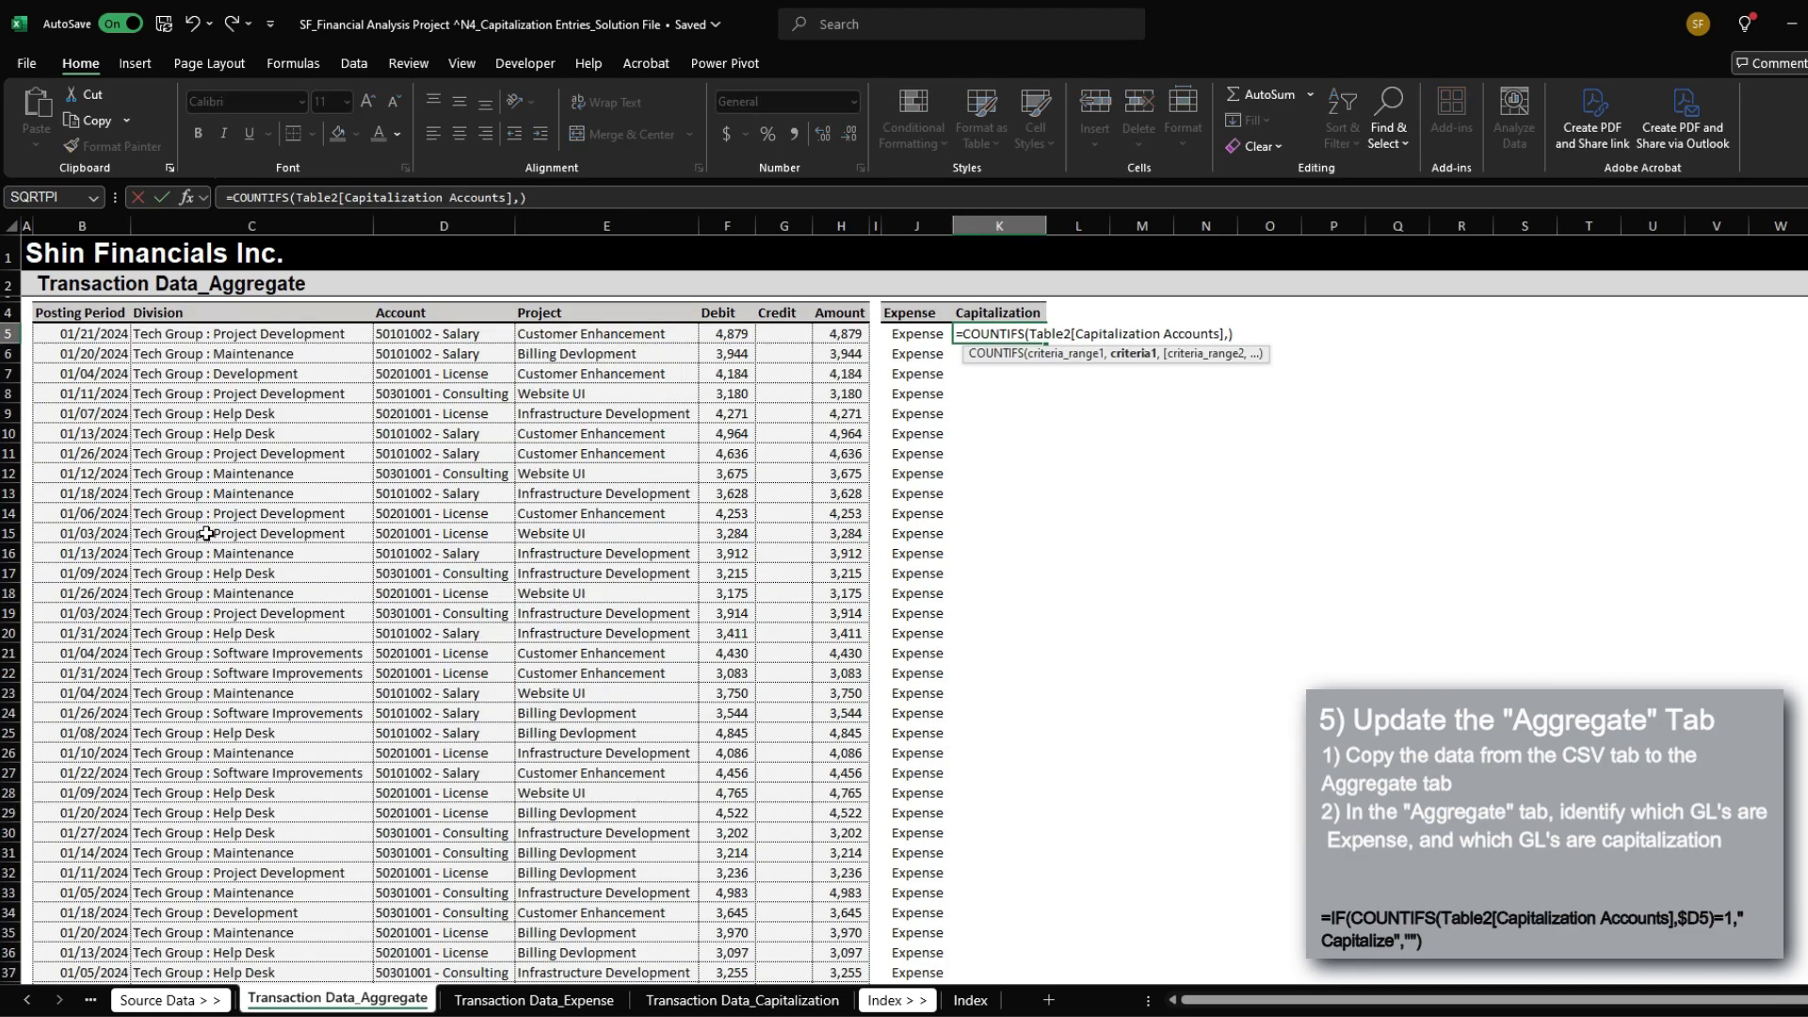
# Step: Complete the K5 COUNTIFS with the account cell $D5 as its criterion
pyautogui.click(453, 338)
pyautogui.press('F4')
pyautogui.press('F4')
pyautogui.press('F4')
pyautogui.hotkey('ctrl', 'Return')
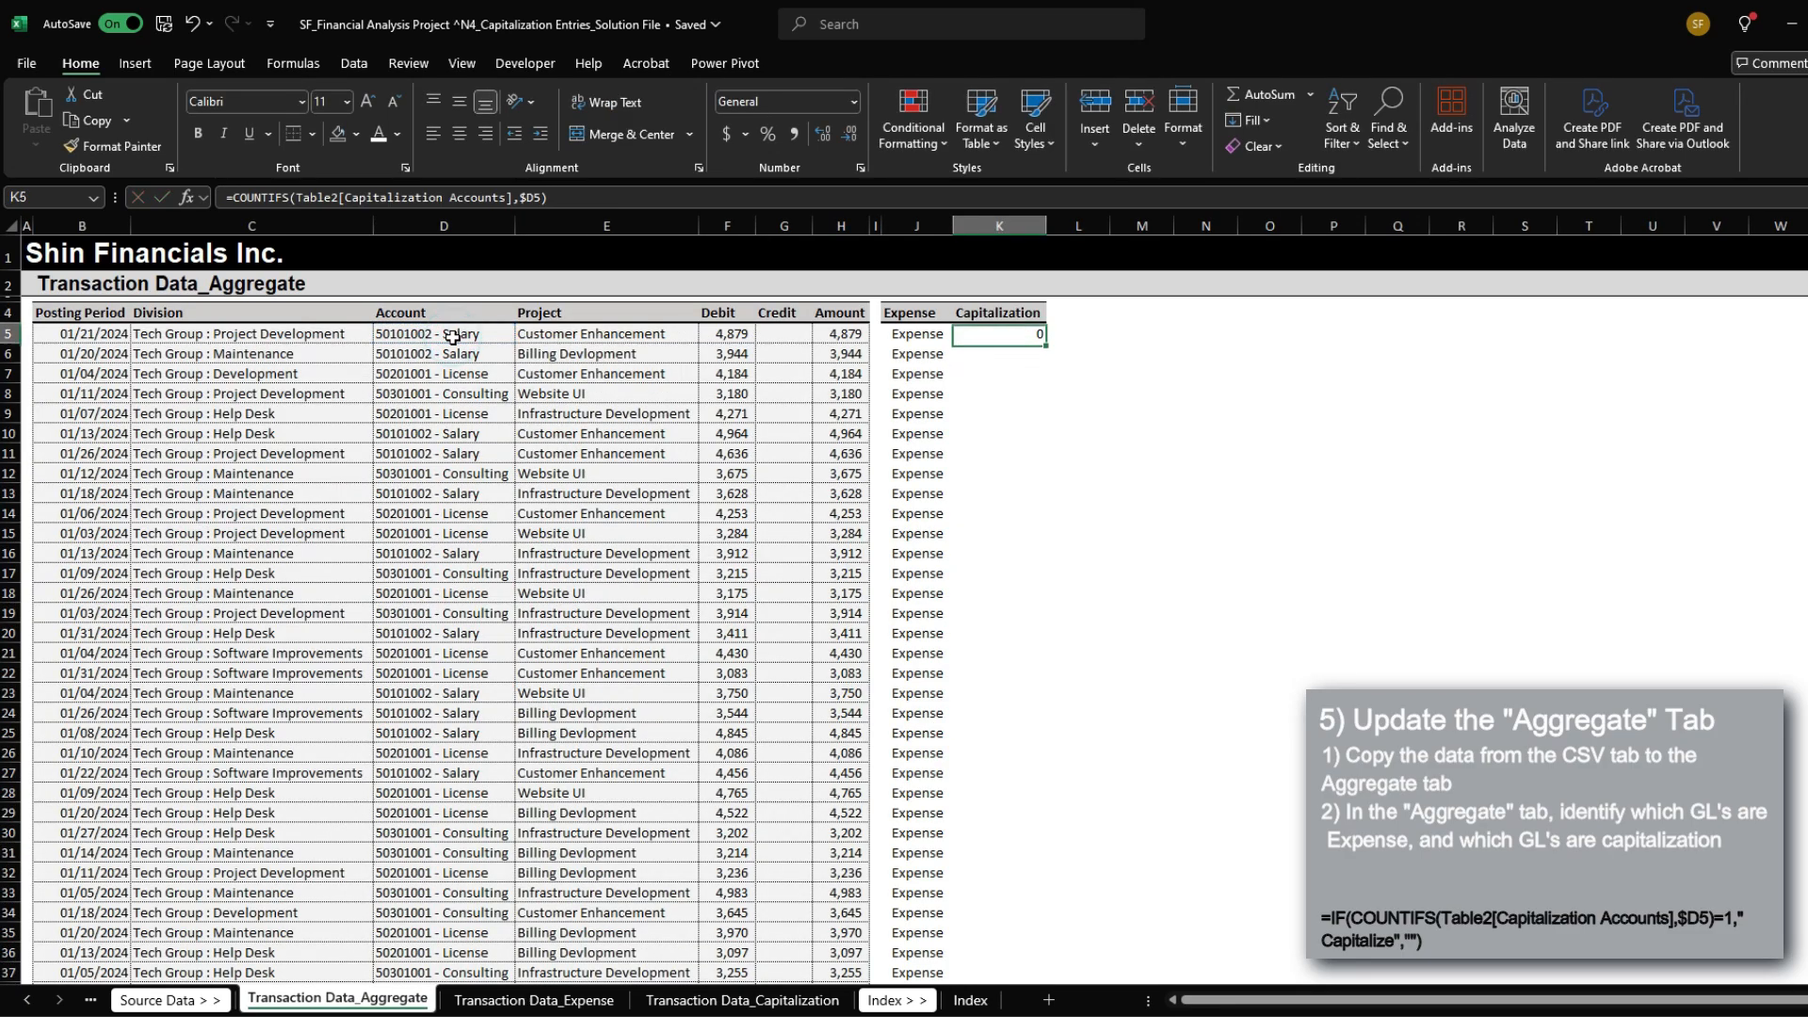
# Step: Wrap the K5 formula as =IF(COUNTIFS(Table2[Capitalization Accounts],$D5)=1,"Capitalize","")
pyautogui.press('F2')
pyautogui.press('Home')
pyautogui.press('Right')
pyautogui.write('IF(')
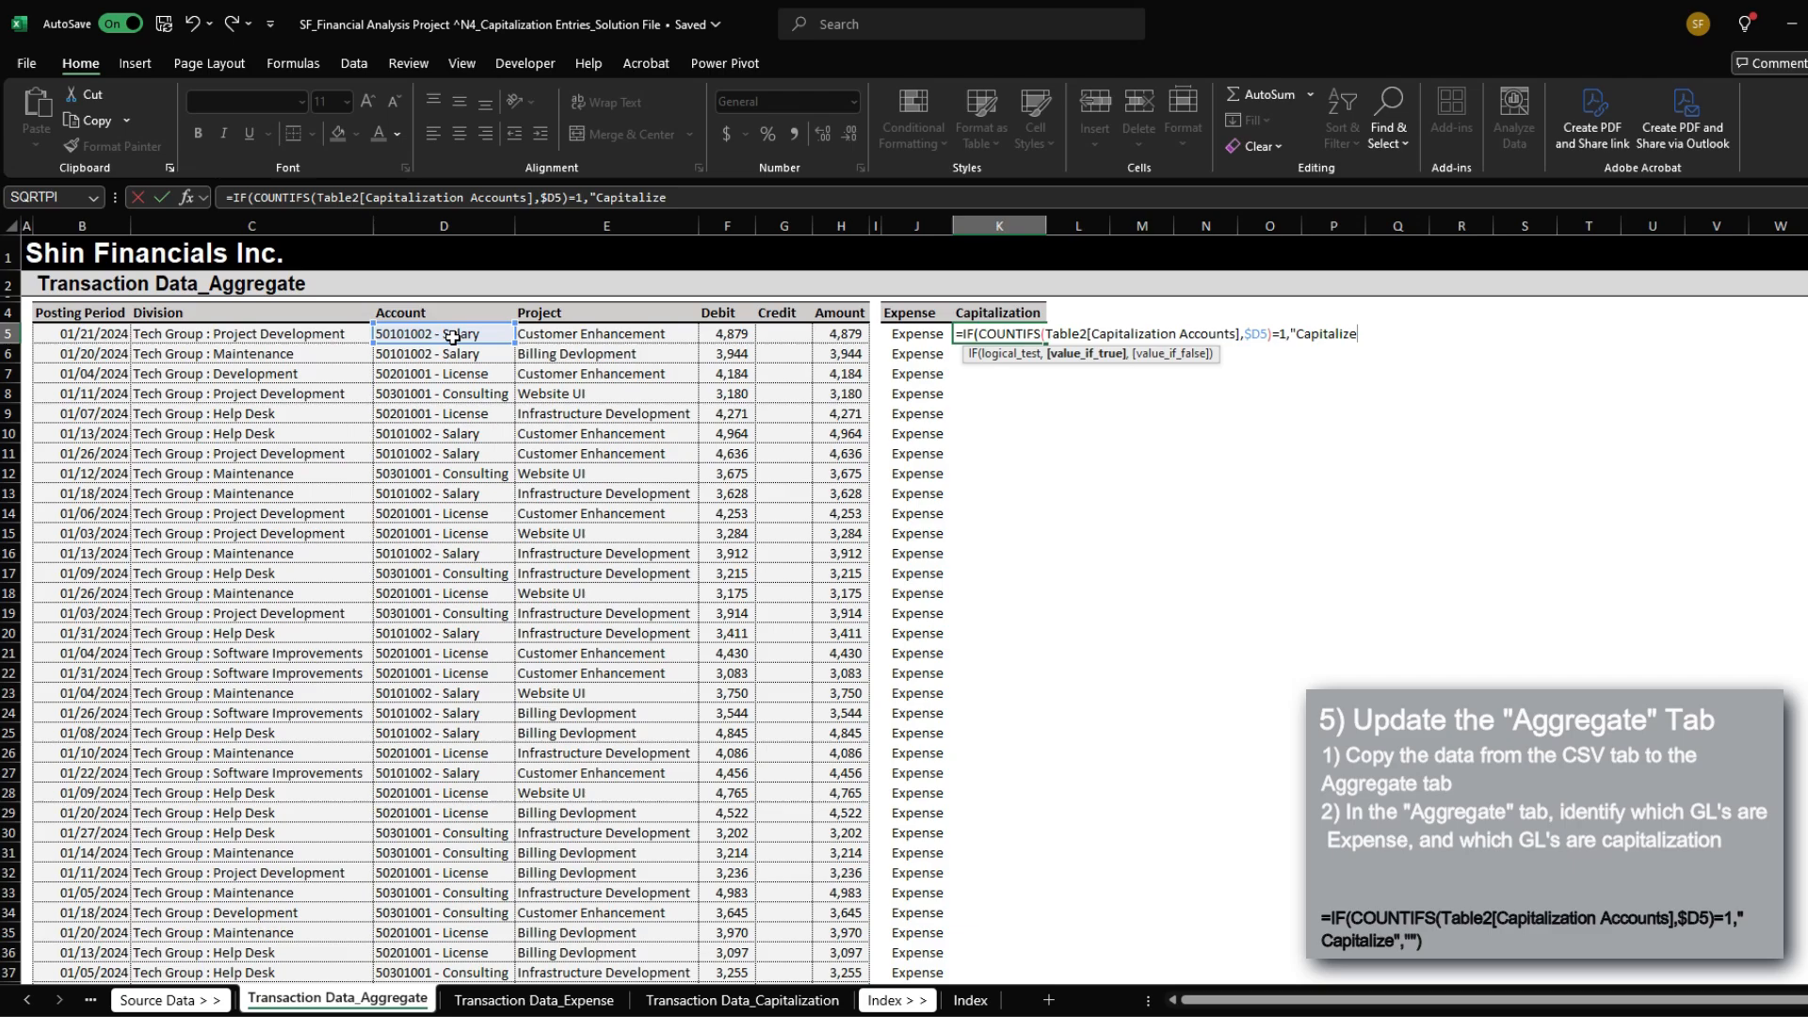
pyautogui.write(')')
pyautogui.press('Return')
pyautogui.press('Up')
# Step: Copy the K5 formula down the Capitalization column to last data row 2736
pyautogui.hotkey('ctrl', 'c')
pyautogui.press('Left')
pyautogui.hotkey('ctrl', 'Down')
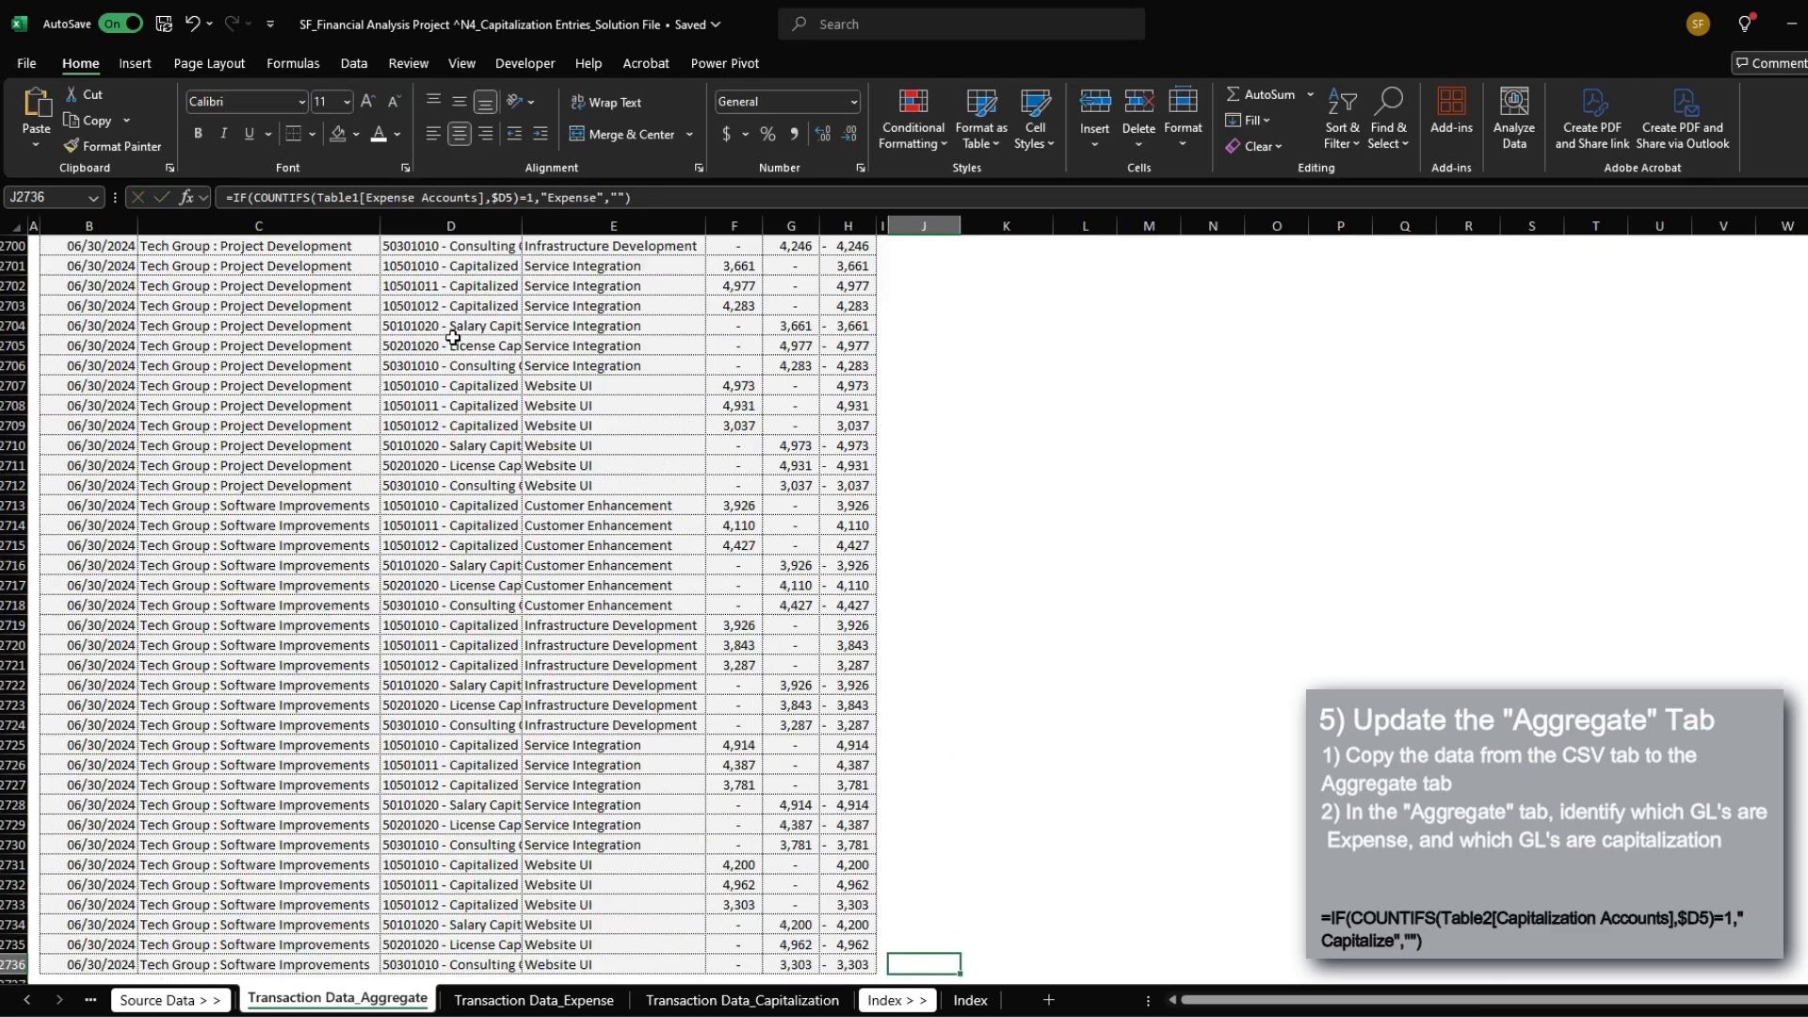
pyautogui.press('Right')
pyautogui.hotkey('ctrl', 'shift', 'Up')
pyautogui.hotkey('ctrl', 'v')
pyautogui.hotkey('ctrl', 'Up')
pyautogui.hotkey('ctrl', 'Down')
pyautogui.hotkey('ctrl', 'Up')
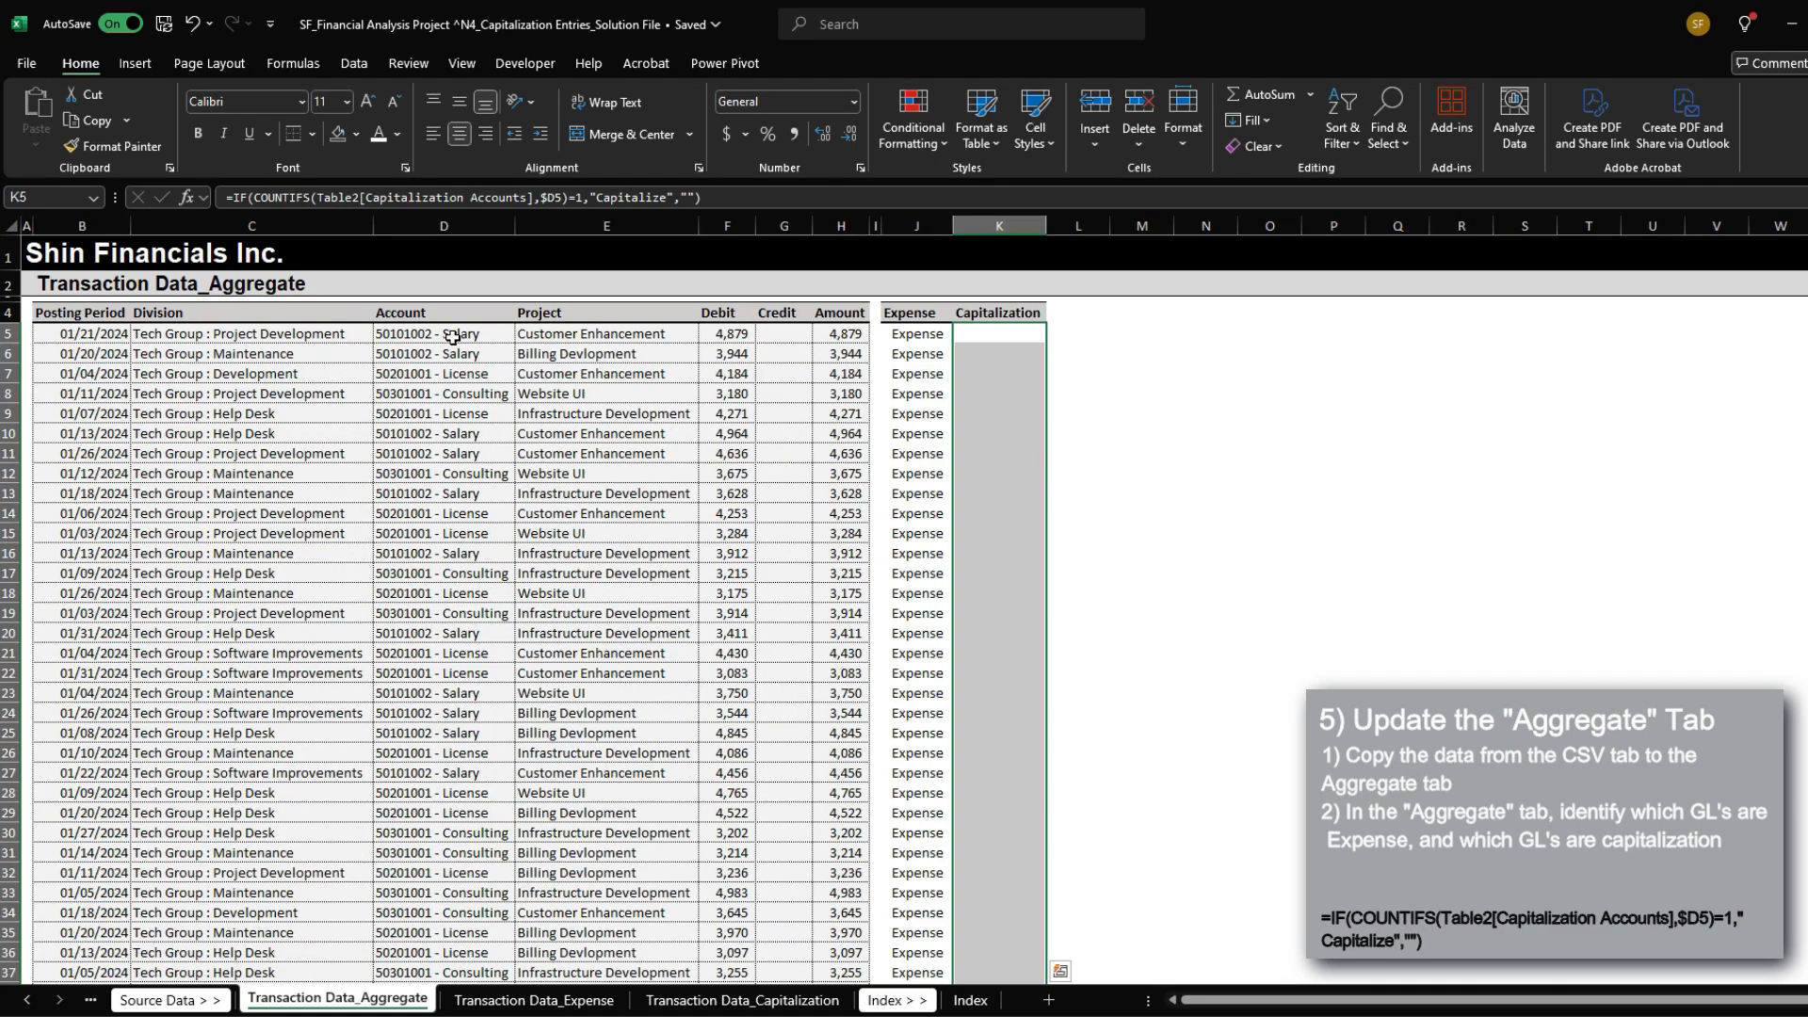
# Step: Check the Expense and Capitalization flags down to the last row, and review the Cost Summary month headings
pyautogui.press('Left')
pyautogui.hotkey('ctrl', 'Down')
pyautogui.hotkey('ctrl', 'Up')
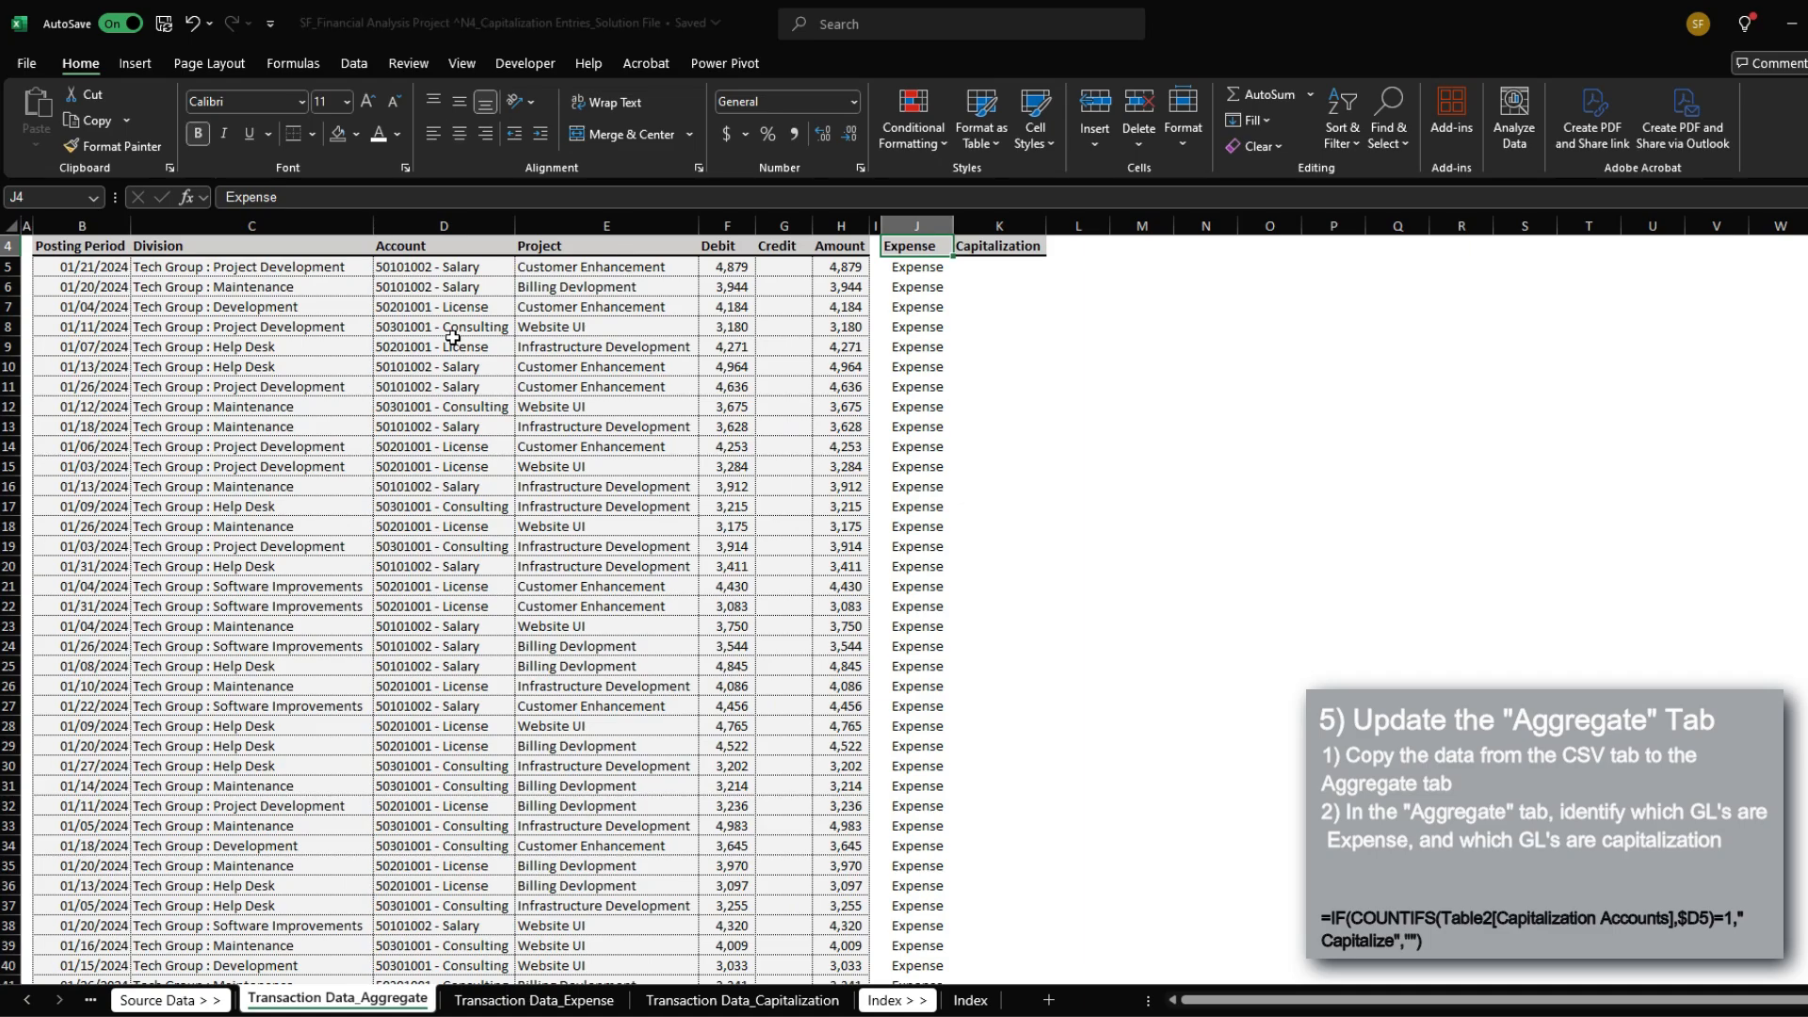
pyautogui.moveTo(930, 288); pyautogui.dragTo(999, 494)
pyautogui.click(1036, 468)
pyautogui.hotkey('ctrl', 'Down')
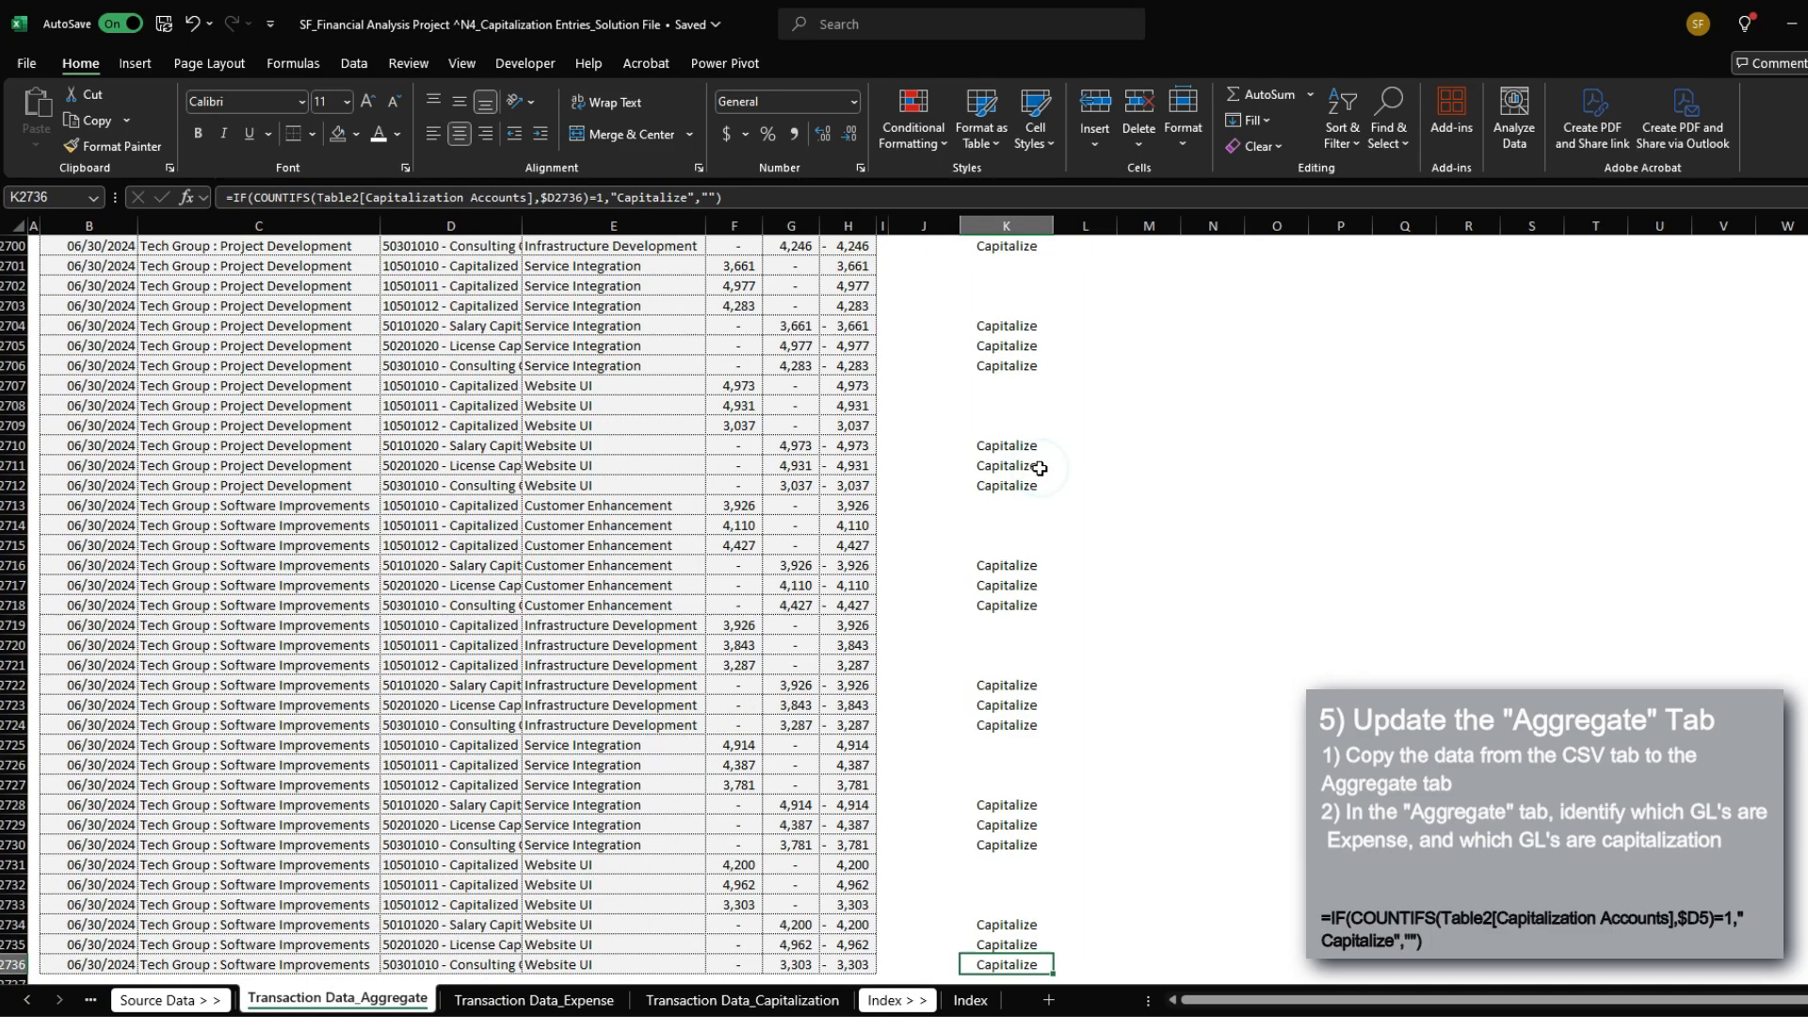
pyautogui.hotkey('ctrl', 'pageup')
pyautogui.hotkey('ctrl', 'pageup')
pyautogui.hotkey('ctrl', 'pageup')
pyautogui.hotkey('ctrl', 'pageup')
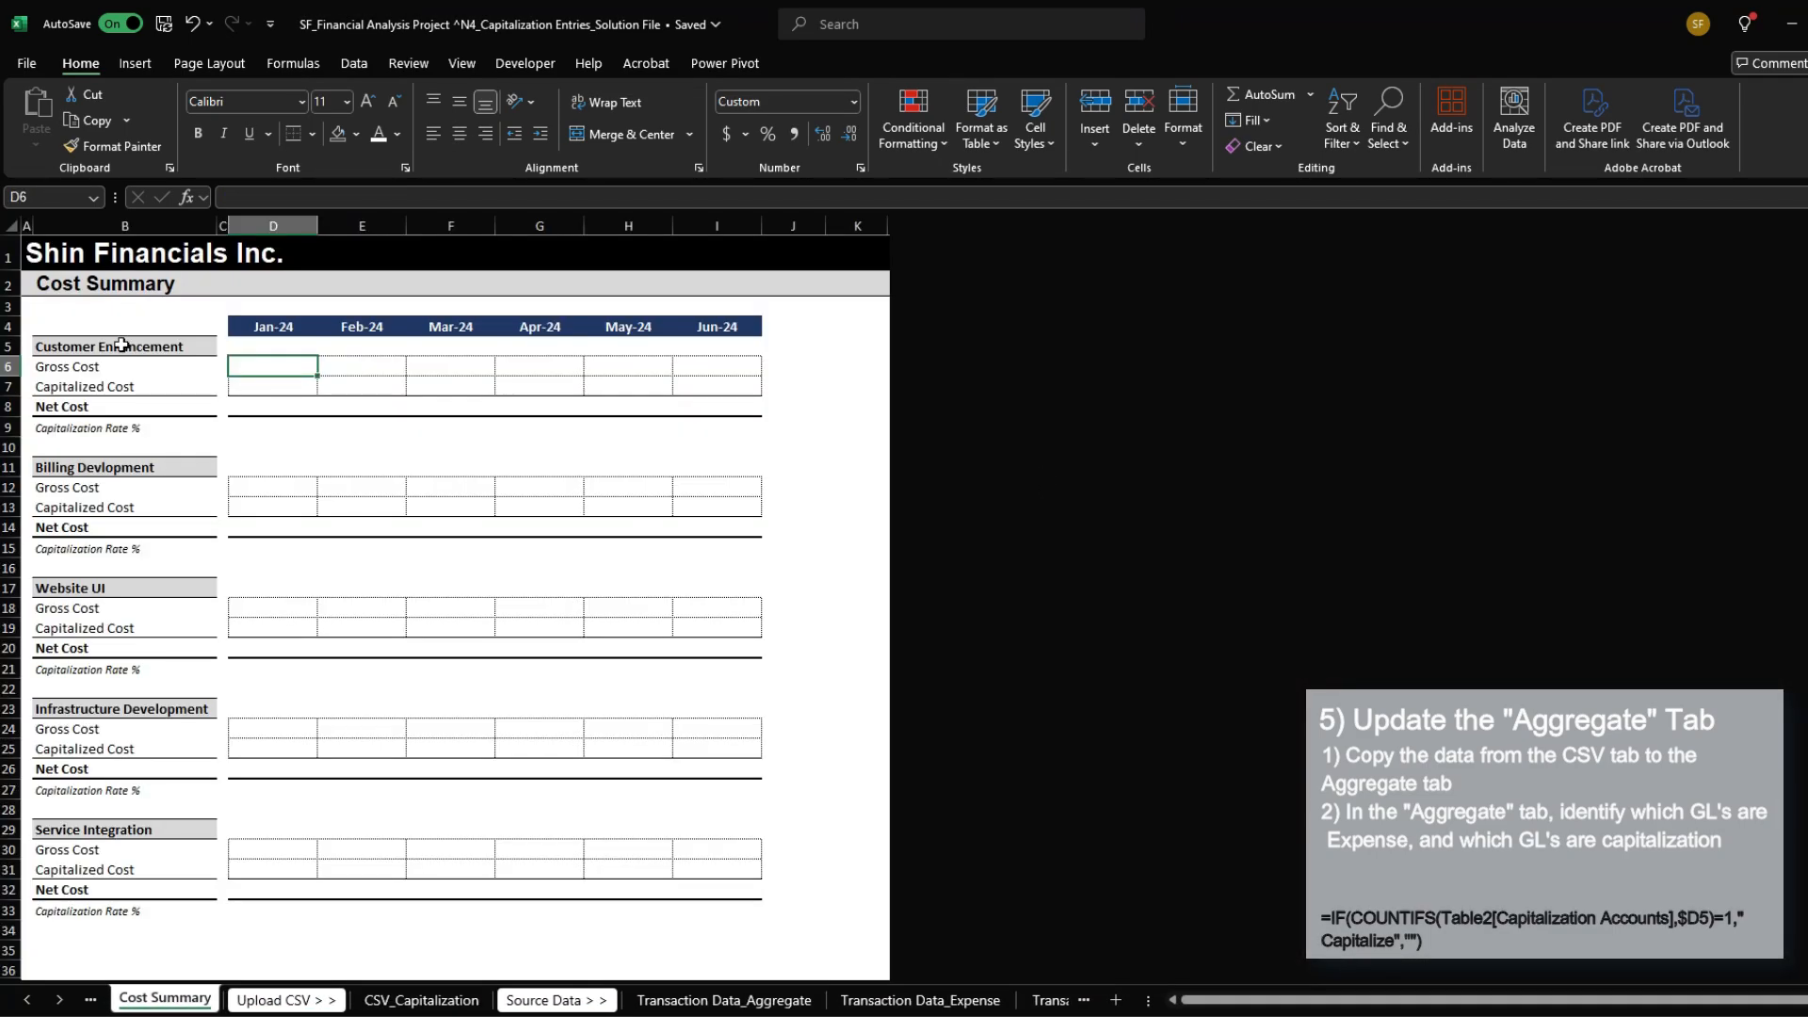
# Step: Add a Period header in L4 of Transaction Data_Aggregate, formatted like the neighbouring headers
pyautogui.hotkey('ctrl', 'pagedown')
pyautogui.hotkey('ctrl', 'pagedown')
pyautogui.hotkey('ctrl', 'pagedown')
pyautogui.hotkey('ctrl', 'pagedown')
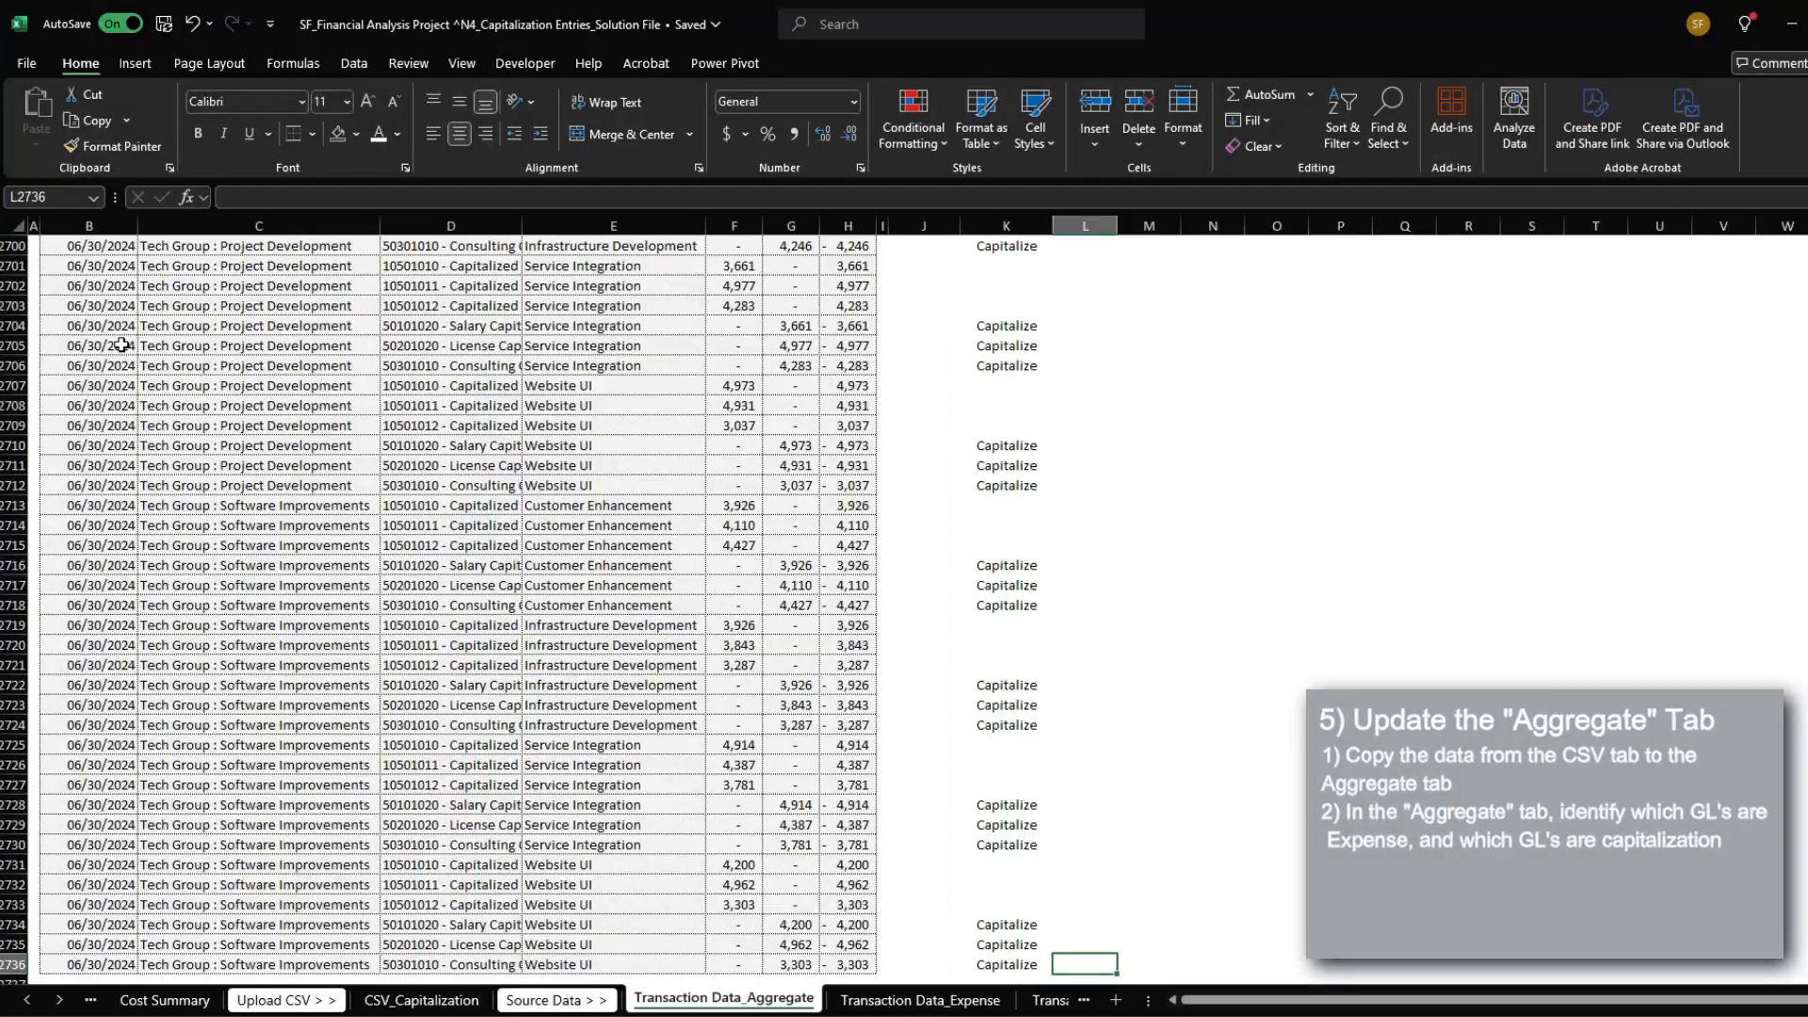
pyautogui.hotkey('ctrl', 'Up')
pyautogui.scroll(1, 121, 345)
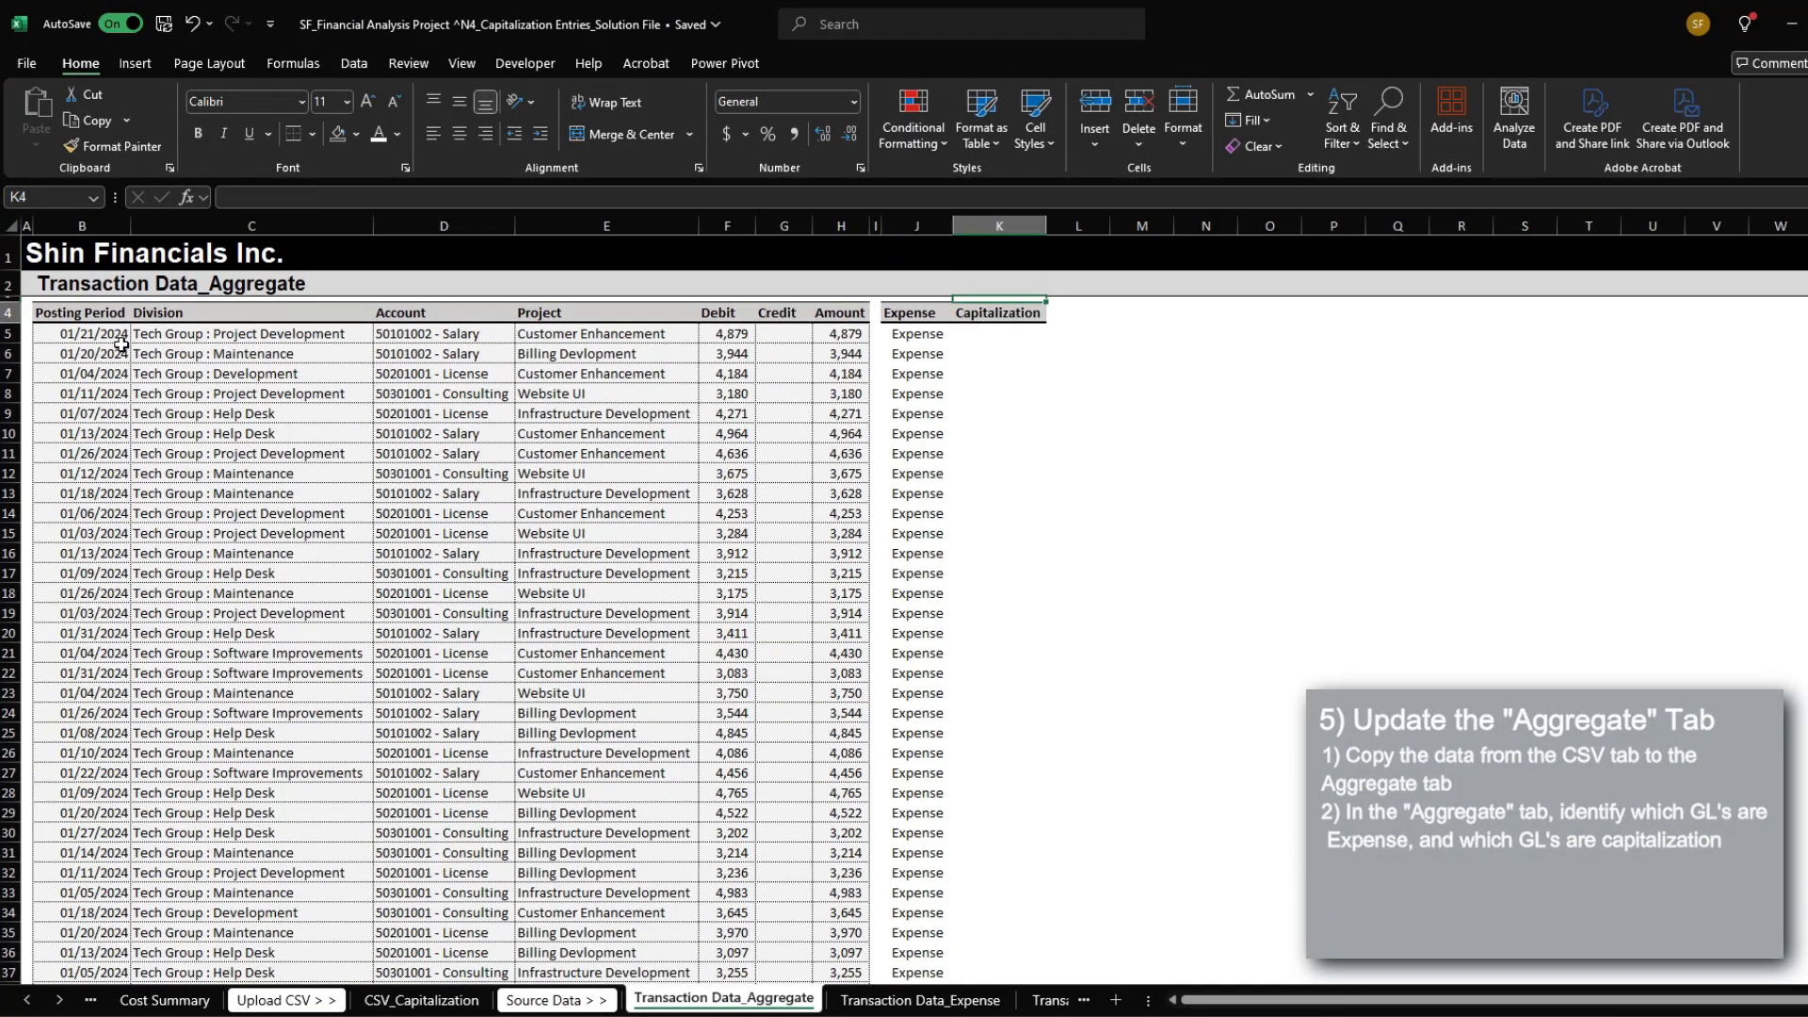
pyautogui.press('Right')
pyautogui.hotkey('ctrl', 'v')
pyautogui.write('Period')
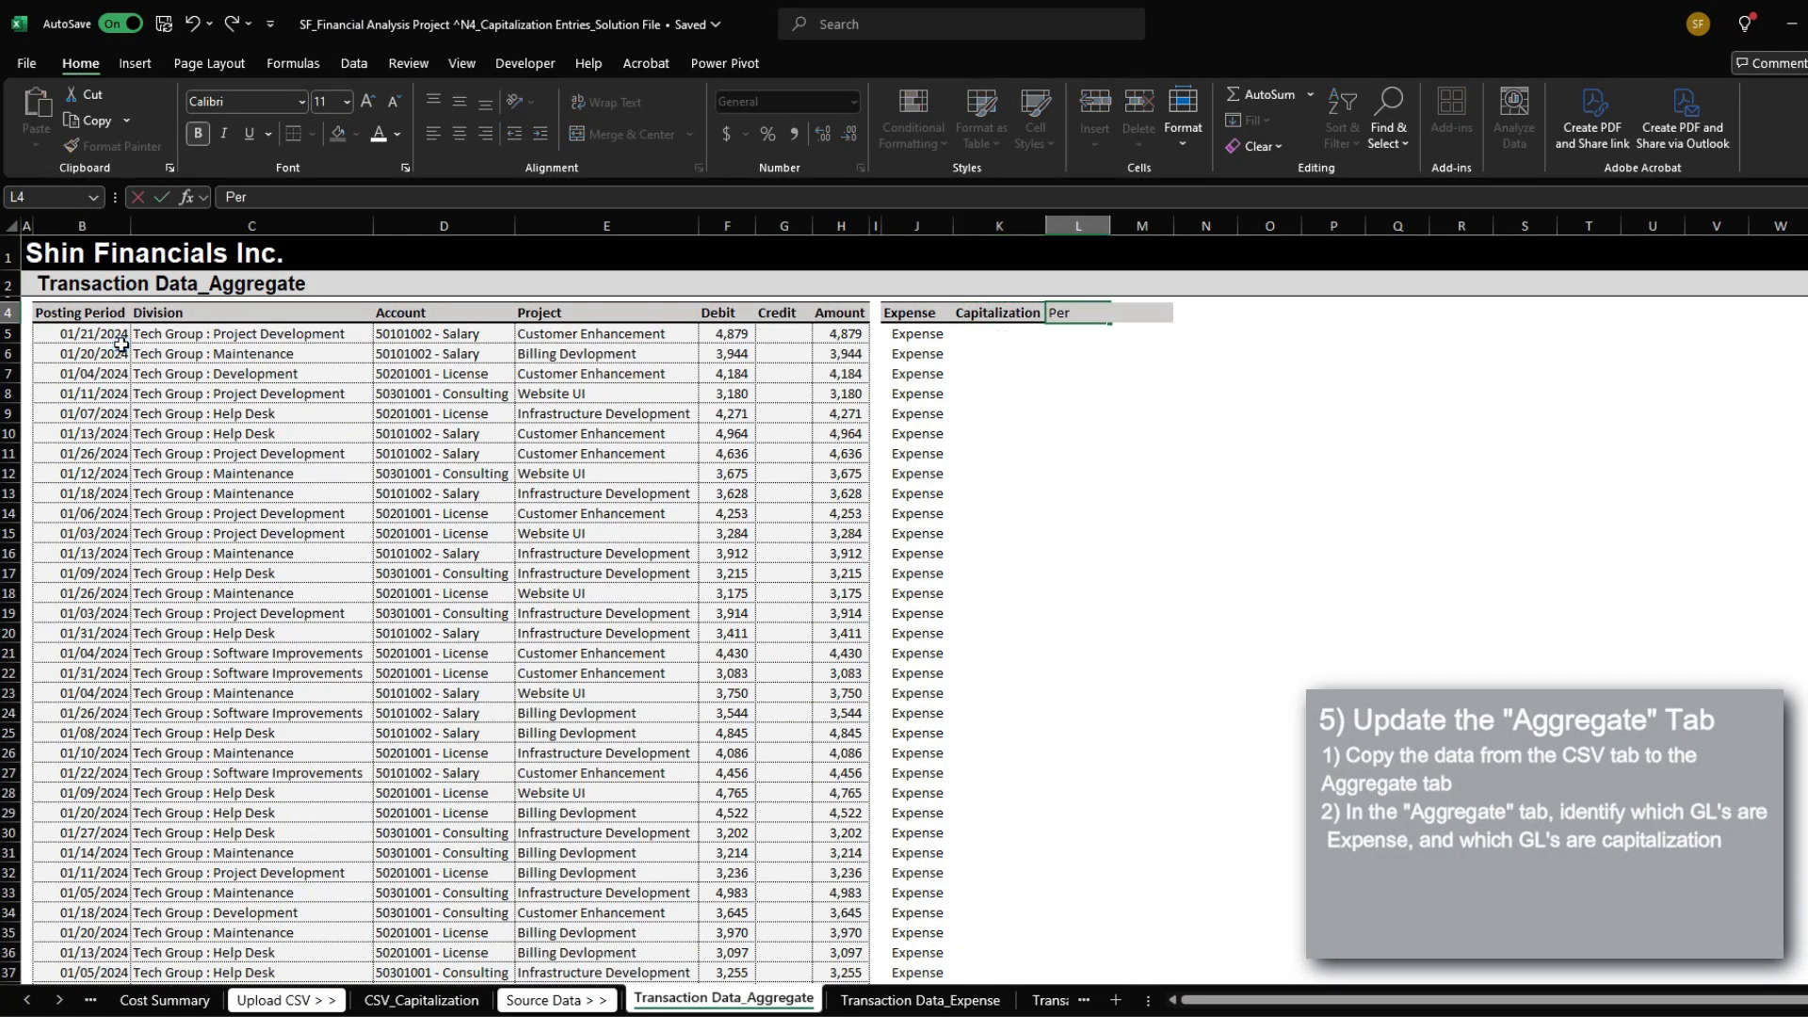
pyautogui.press('Return')
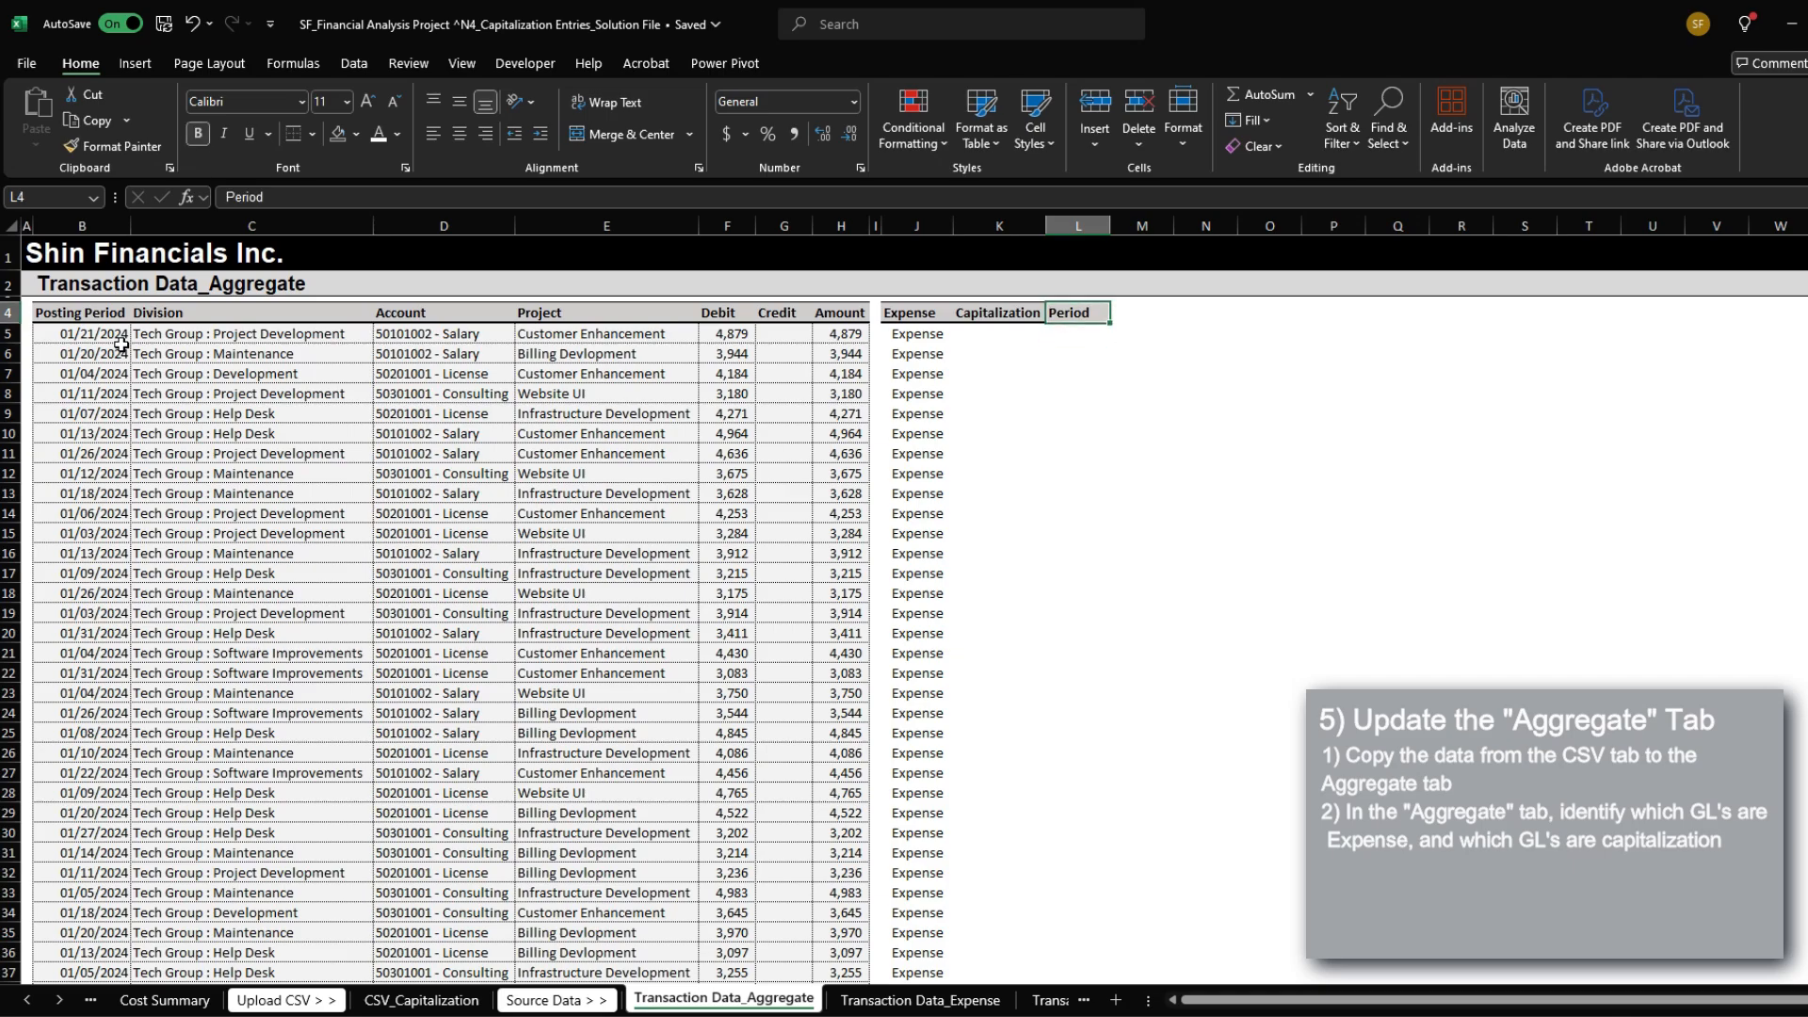
# Step: Enter =EOMONTH($B5,0) in L5 of Transaction Data_Aggregate to derive the period from the posting date
pyautogui.press('Down')
pyautogui.write('=EOMONTH(')
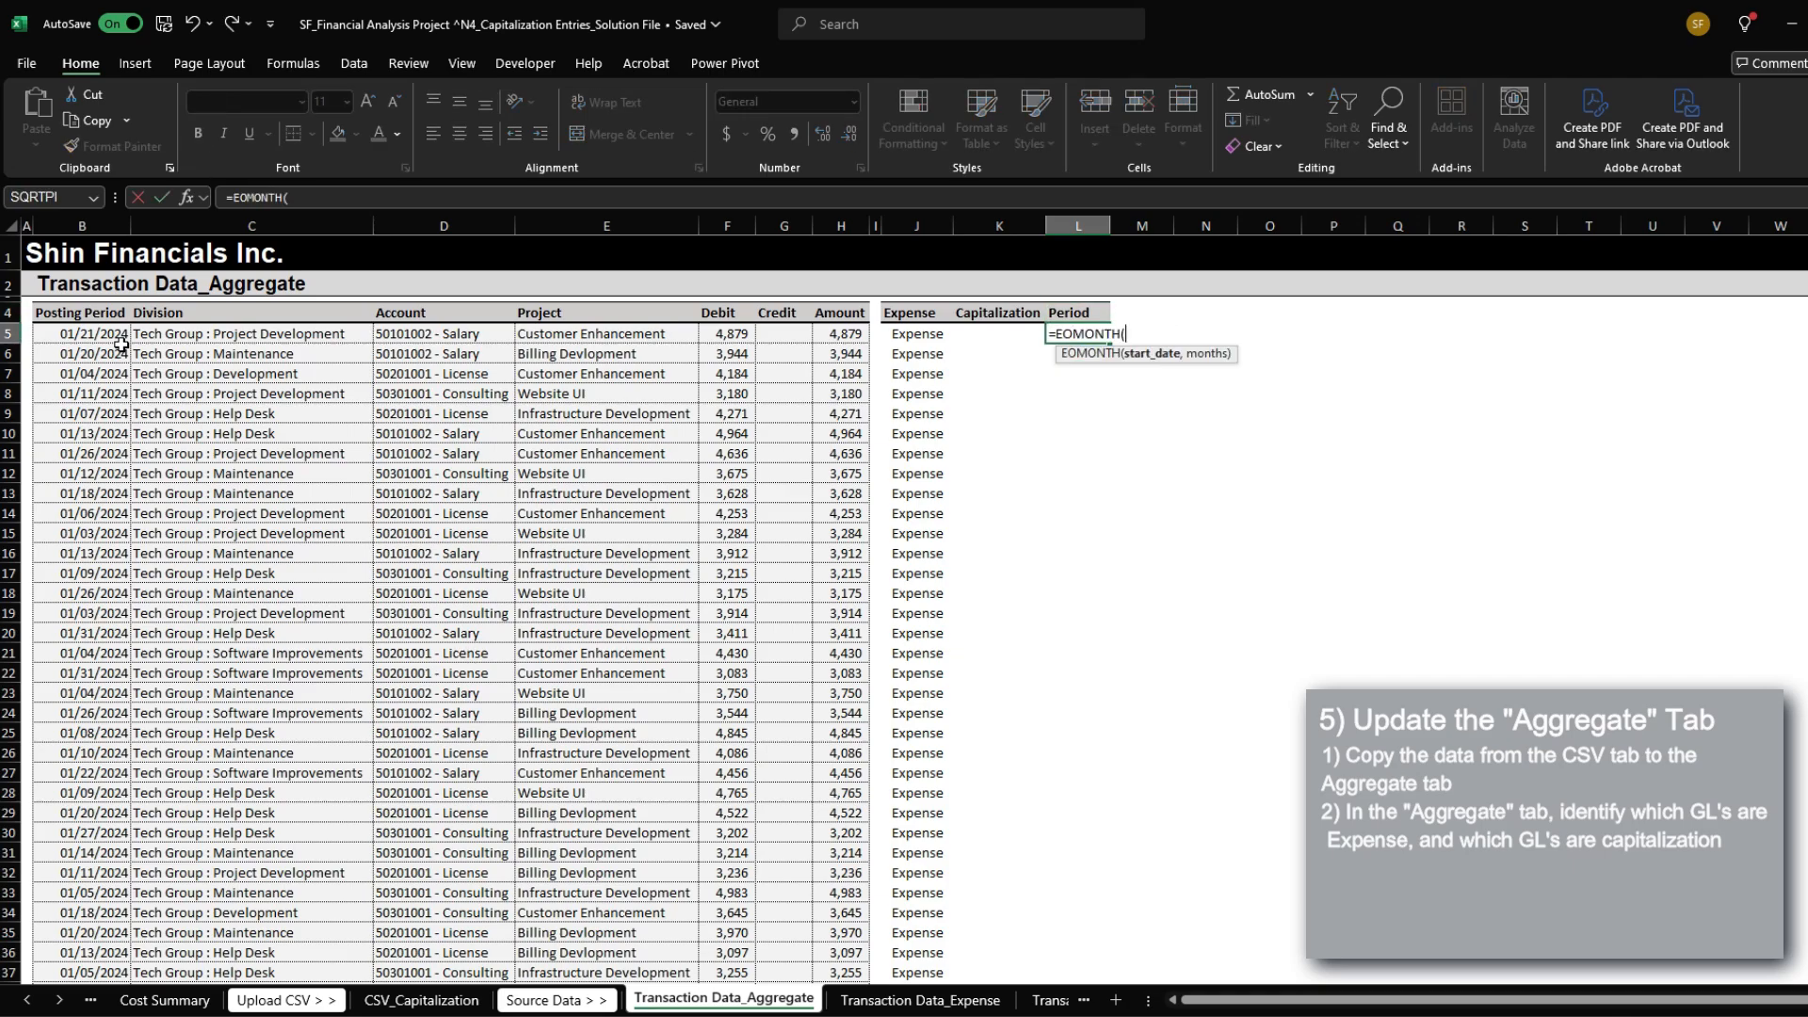
pyautogui.press('Left')
pyautogui.press('Left')
pyautogui.press('Left')
pyautogui.press('Left')
pyautogui.press('Left')
pyautogui.press('Left')
pyautogui.press('Left')
pyautogui.press('Left')
pyautogui.press('Left')
pyautogui.press('Left')
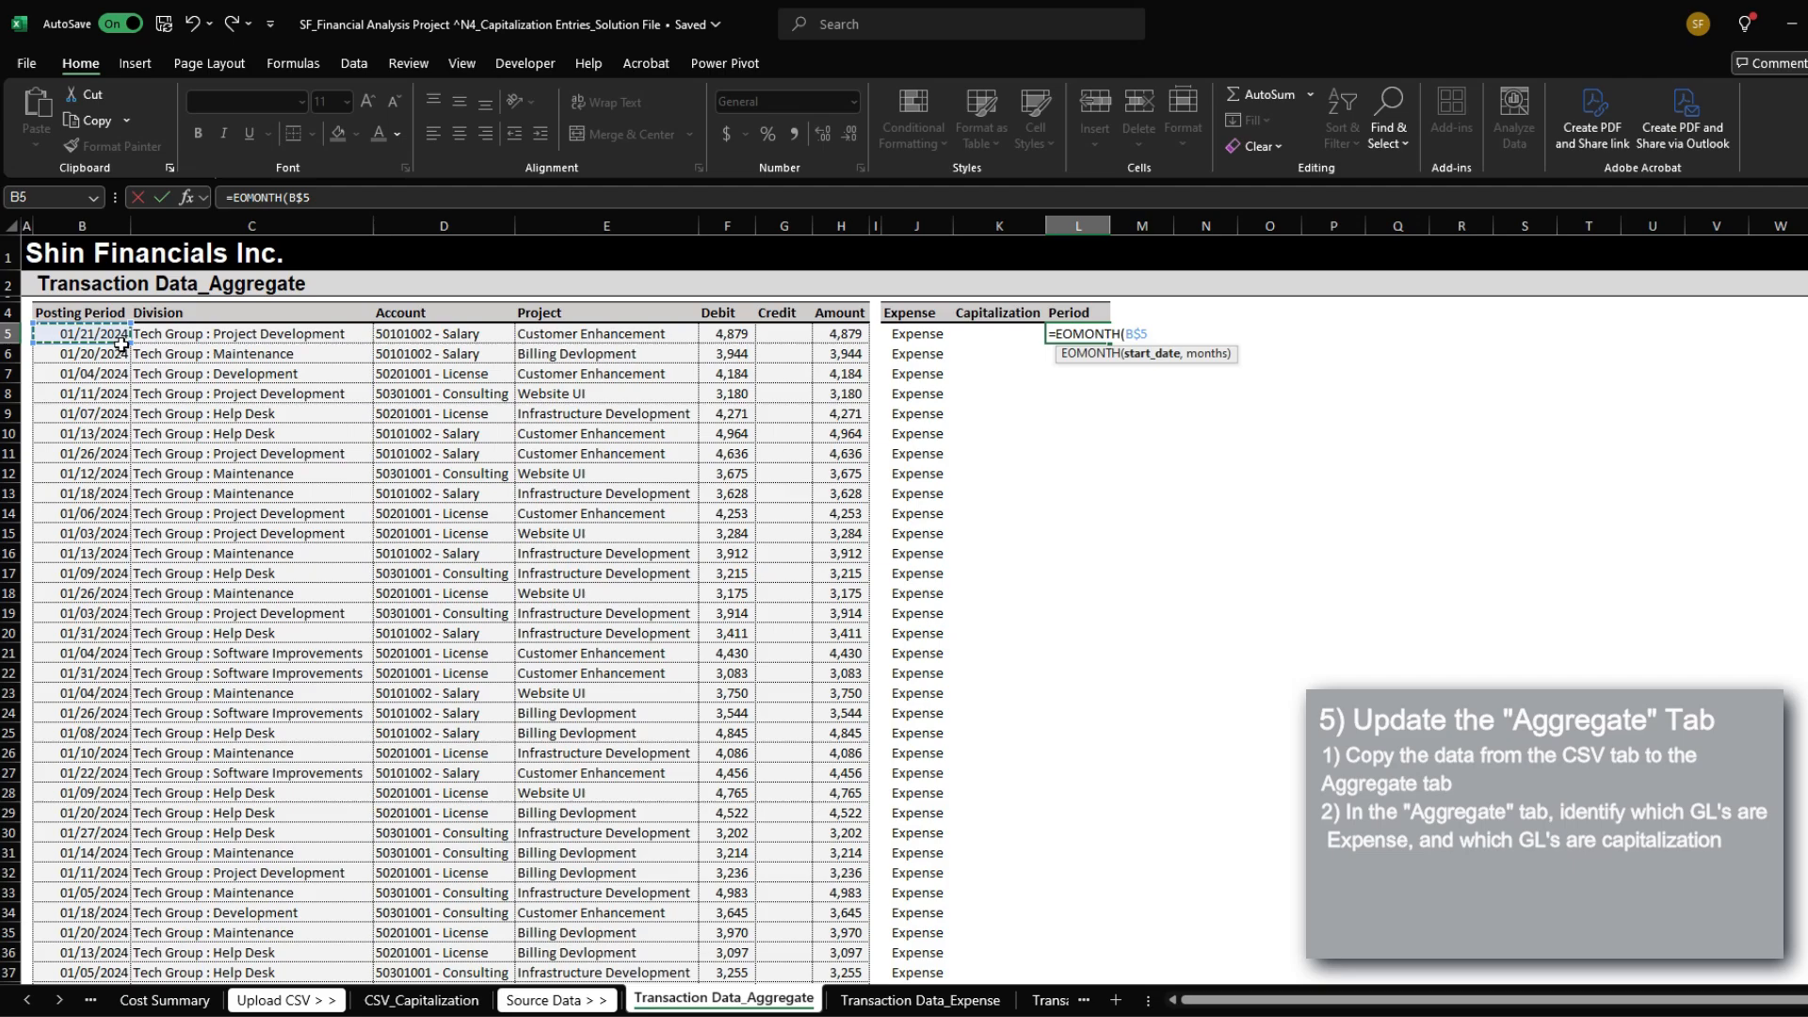
pyautogui.press('Return')
# Step: Copy the L5 formula down the Period column to last data row 2736
pyautogui.press('Up')
pyautogui.hotkey('ctrl', 'c')
pyautogui.press('Left')
pyautogui.press('Left')
pyautogui.hotkey('ctrl', 'Down')
pyautogui.press('Right')
pyautogui.press('Right')
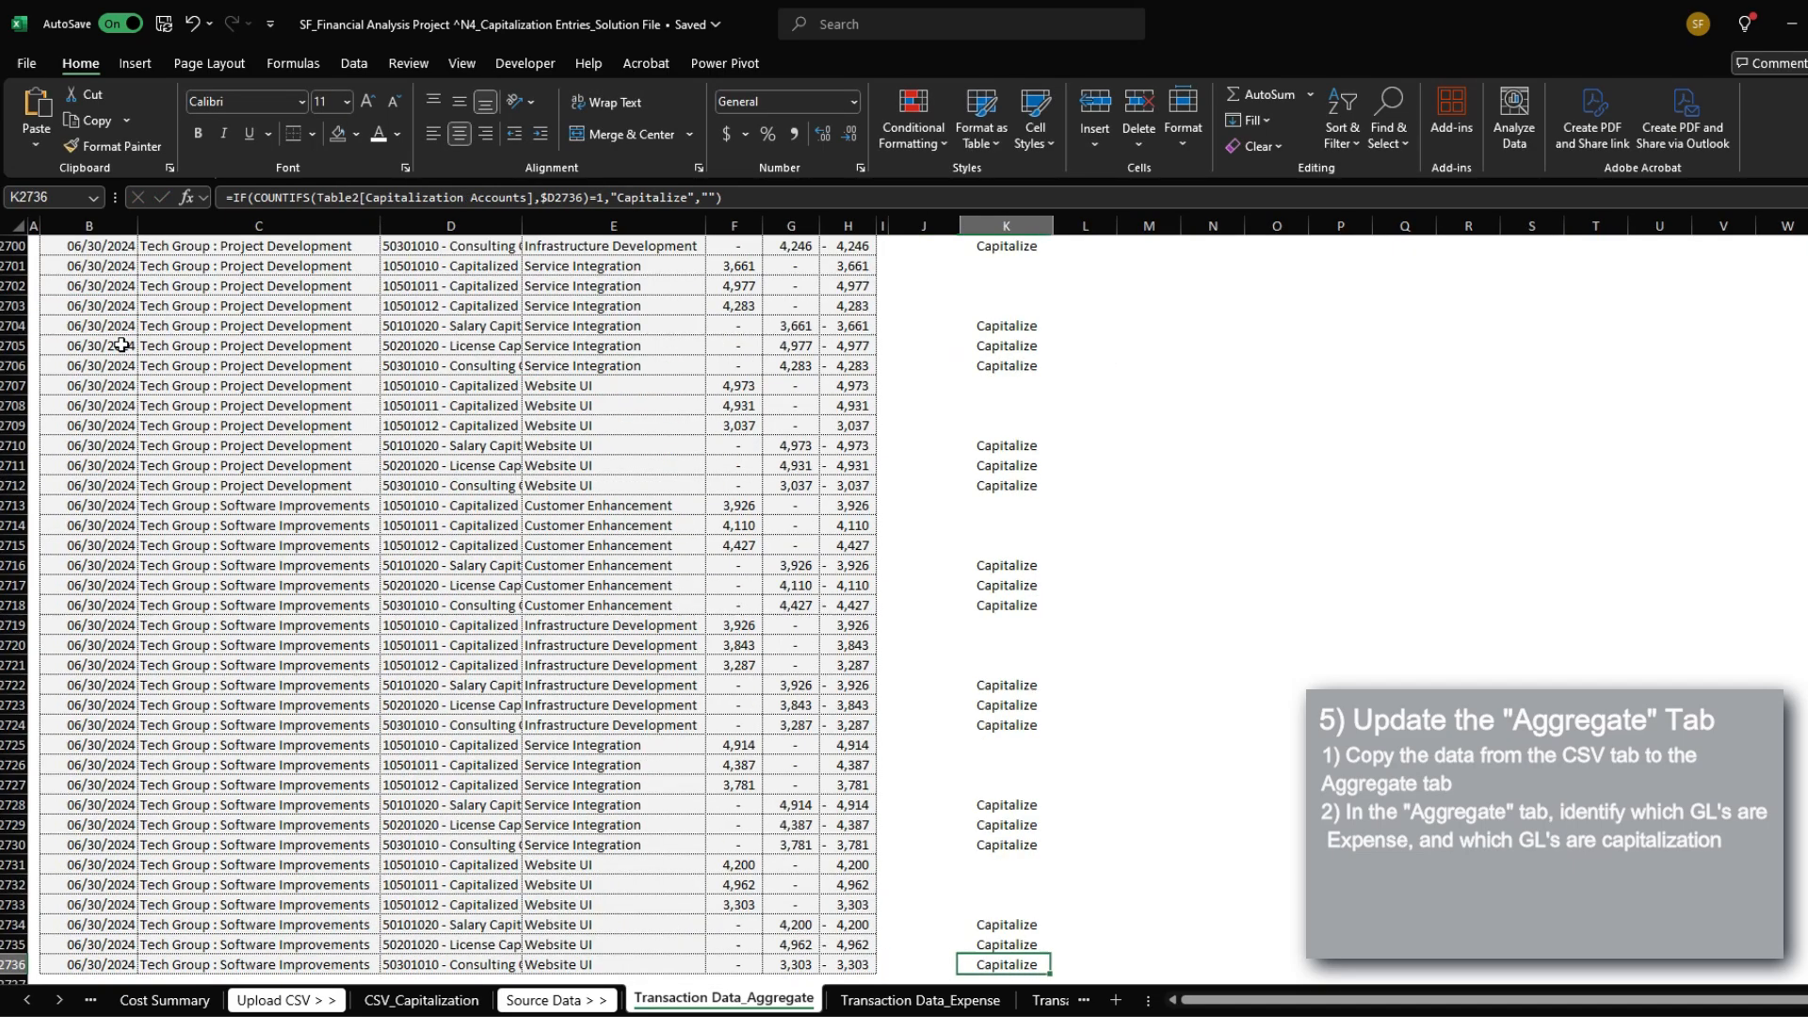
pyautogui.hotkey('ctrl', 'shift', 'Up')
pyautogui.hotkey('ctrl', 'v')
# Step: Paste only the date format onto the Period column cells and autofit the column width
pyautogui.hotkey('ctrl', 'pagedown')
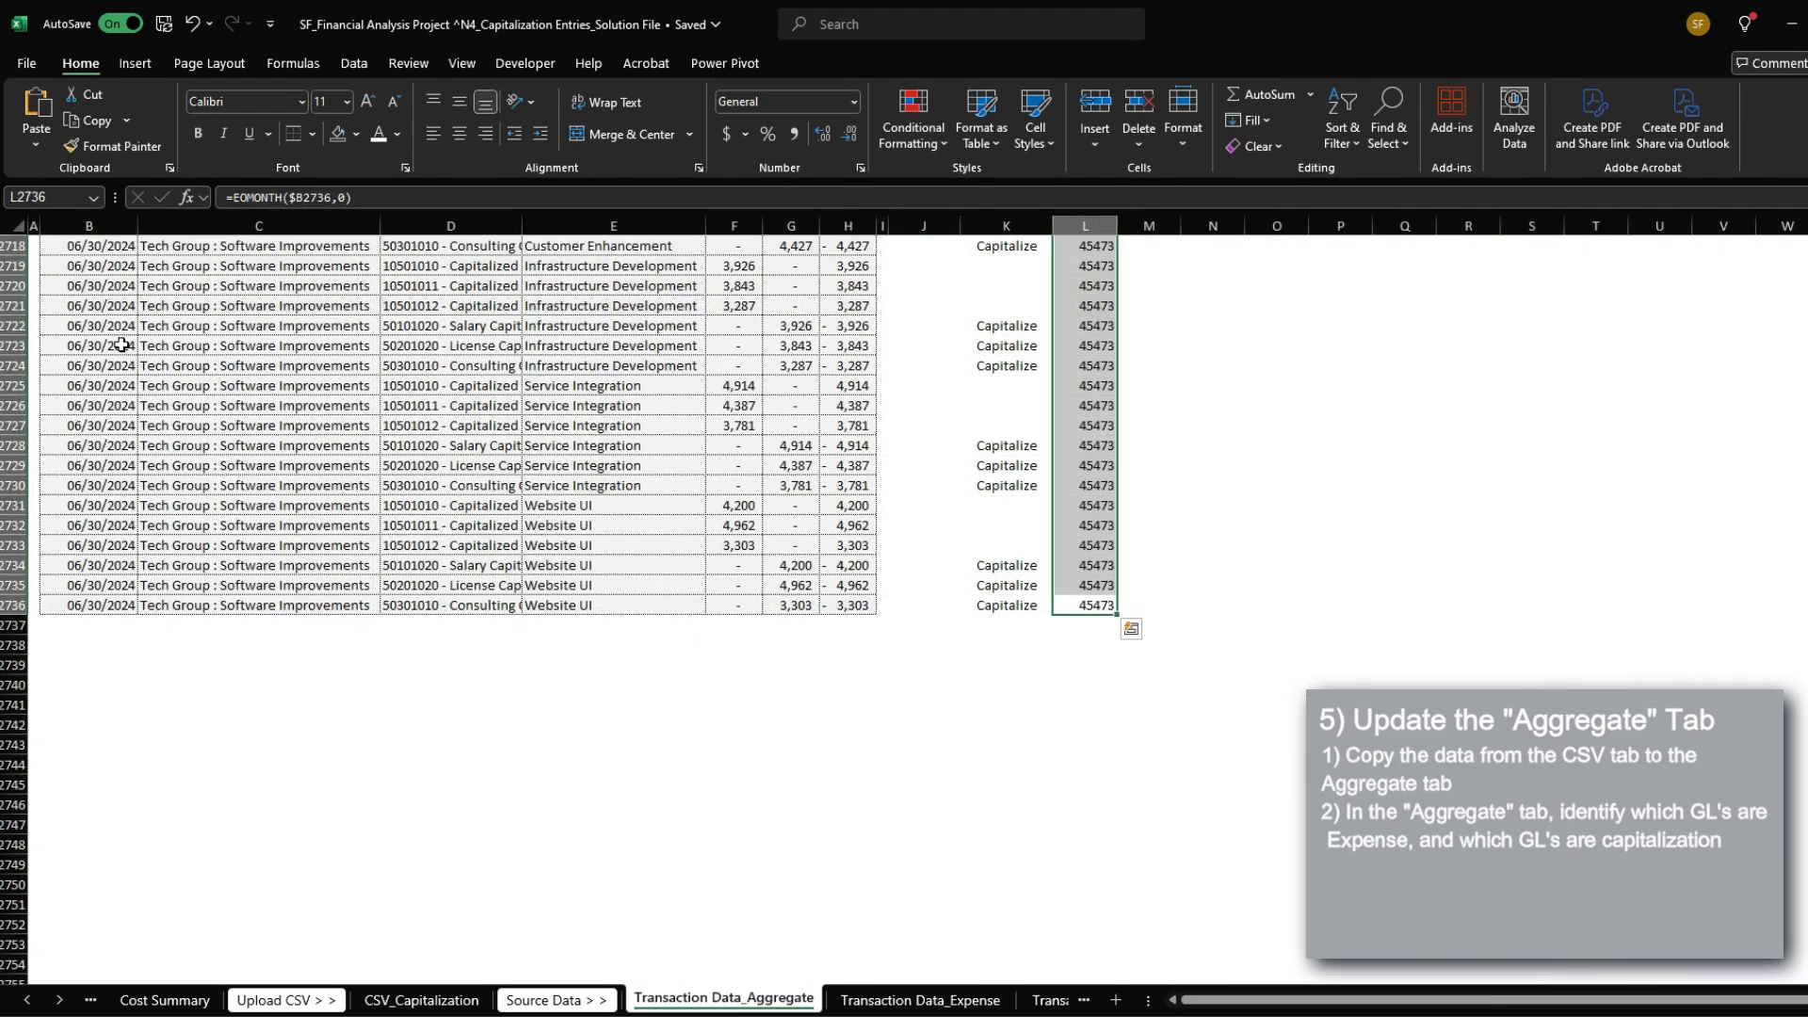
pyautogui.hotkey('ctrl', 'alt', 'v')
pyautogui.press('t')
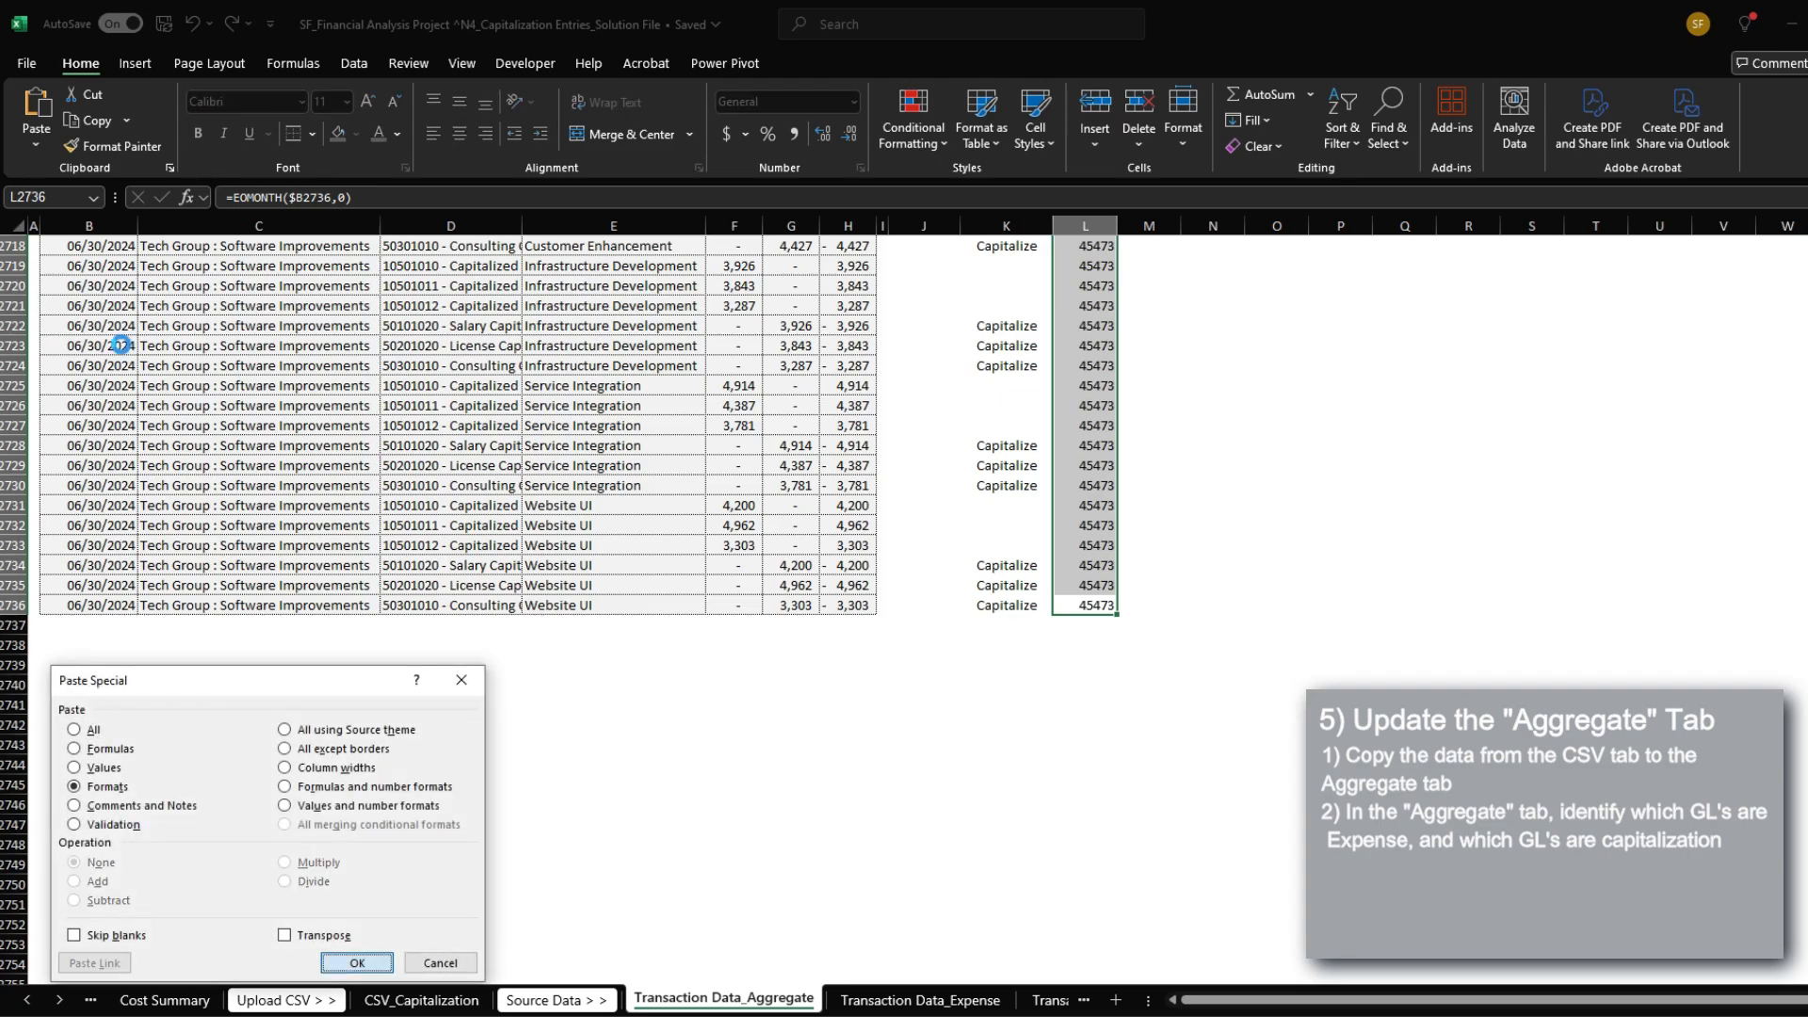
pyautogui.press('Return')
pyautogui.hotkey('ctrl', 'Up')
pyautogui.hotkey('ctrl', 'shift', 'Down')
pyautogui.hotkey('alt', 'h')
pyautogui.press('o')
pyautogui.press('i')
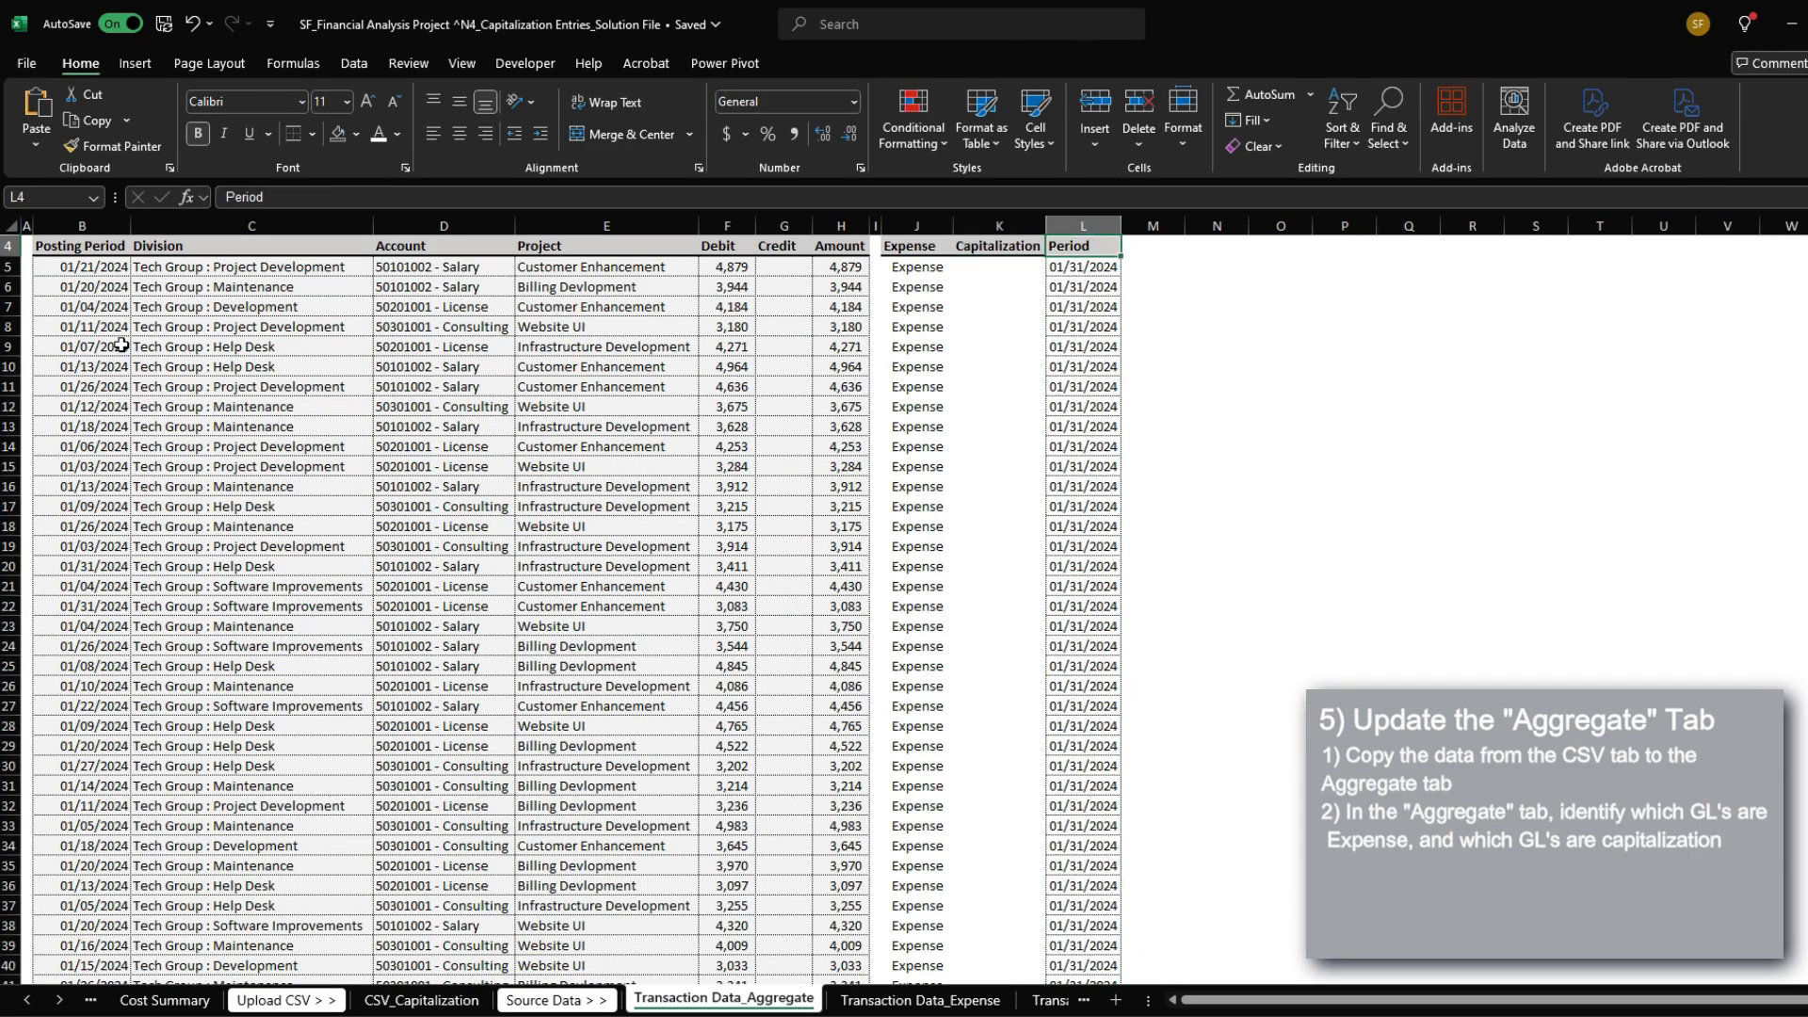
# Step: Review the Jan-24 to Jun-24 headings and the Customer Enhancement Gross Cost row on the Cost Summary sheet
pyautogui.hotkey('ctrl', 'pageup')
pyautogui.hotkey('ctrl', 'pageup')
pyautogui.hotkey('ctrl', 'pageup')
pyautogui.hotkey('ctrl', 'pageup')
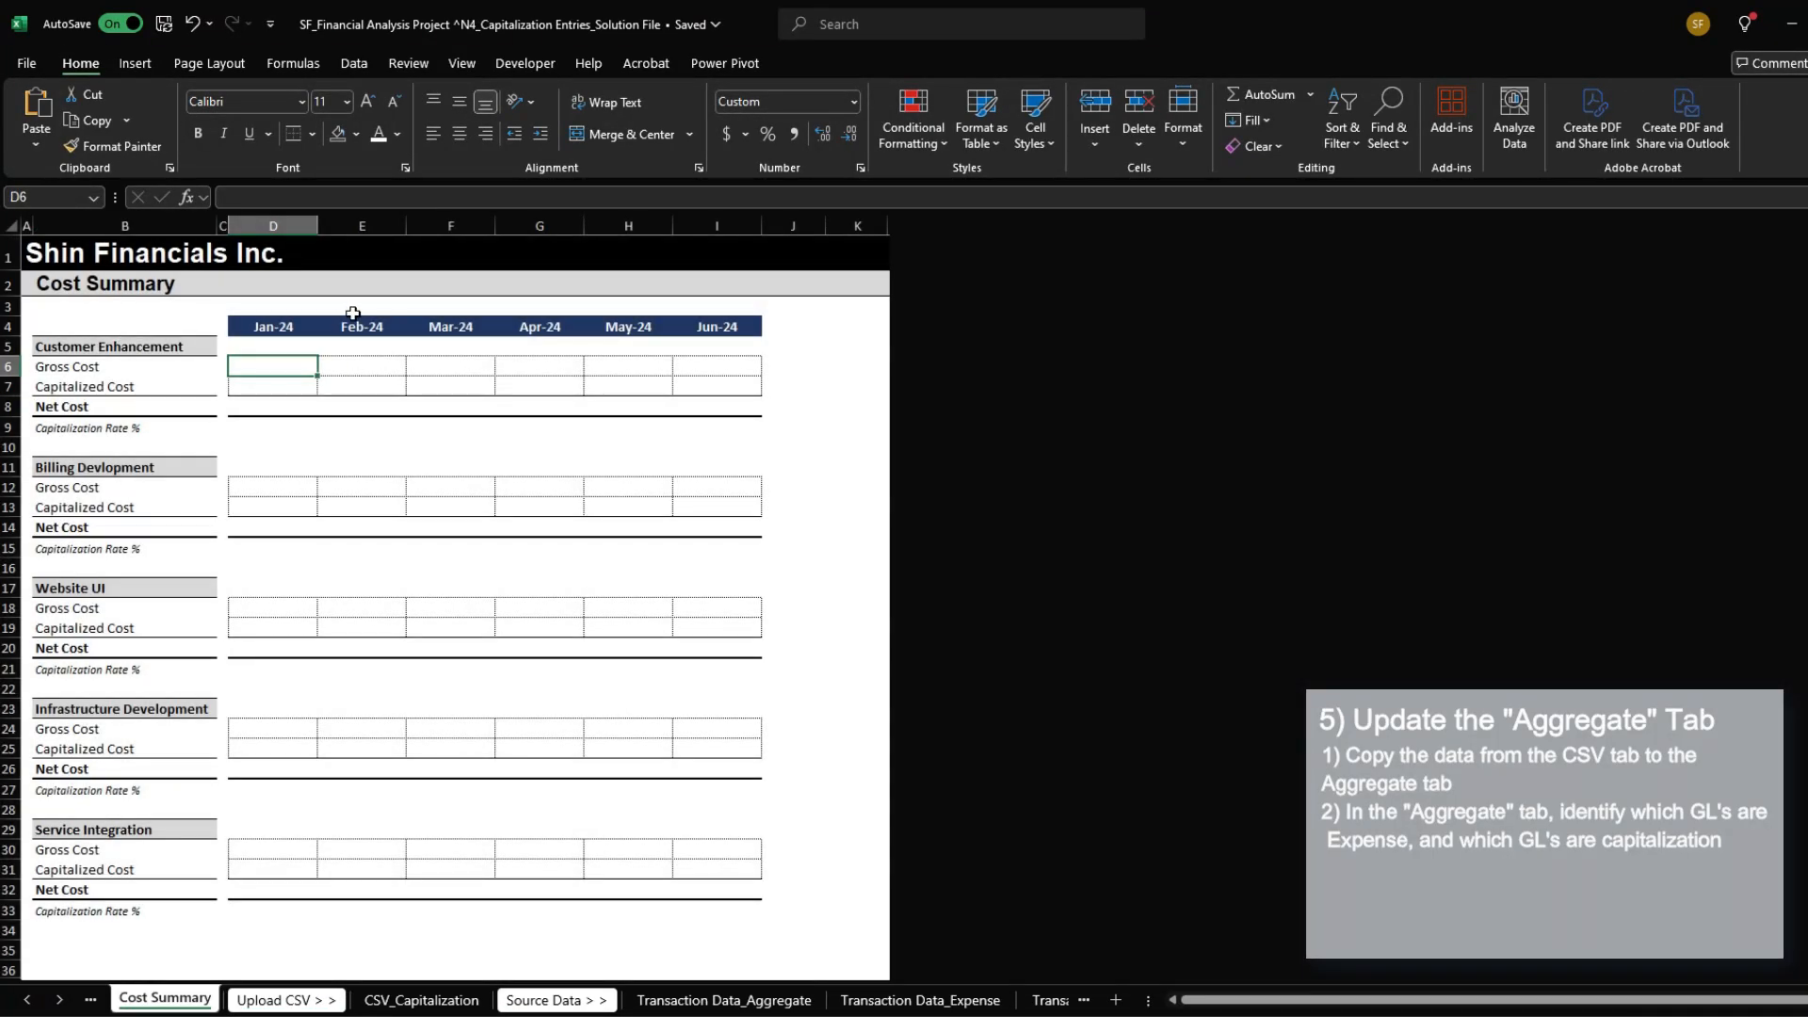
pyautogui.moveTo(274, 325); pyautogui.dragTo(694, 325)
pyautogui.click(267, 366)
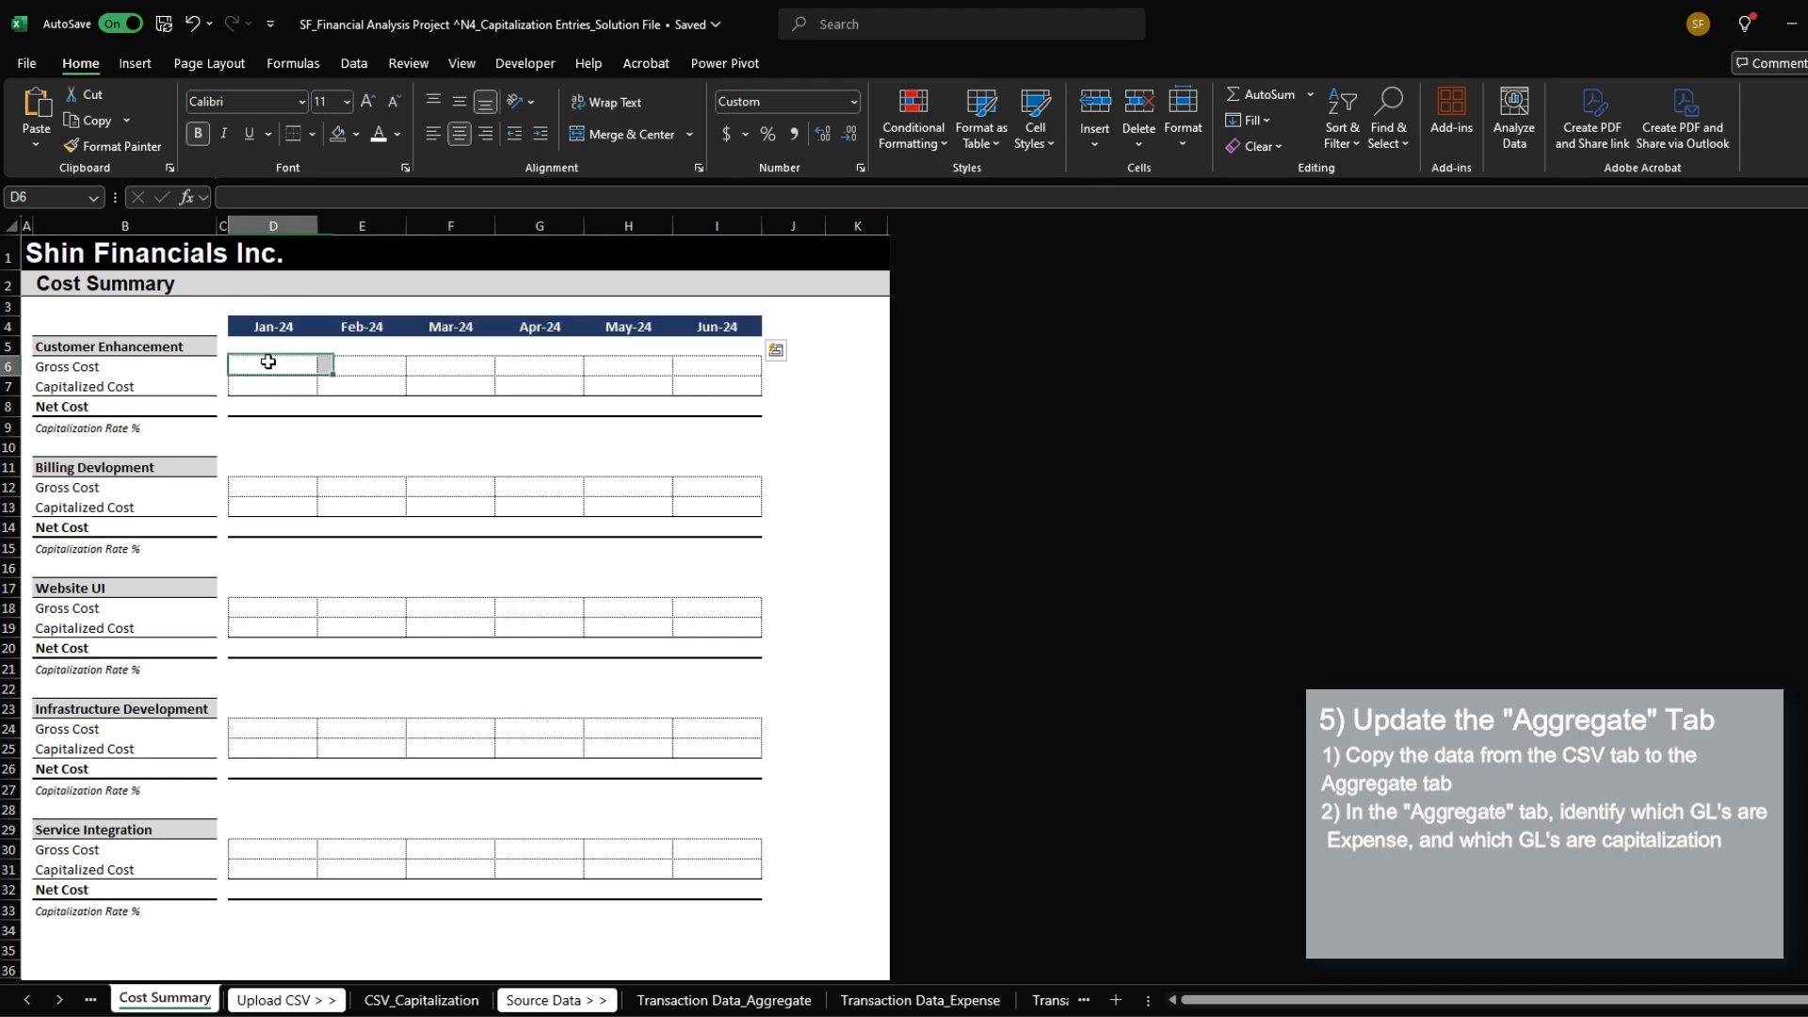
pyautogui.click(193, 366)
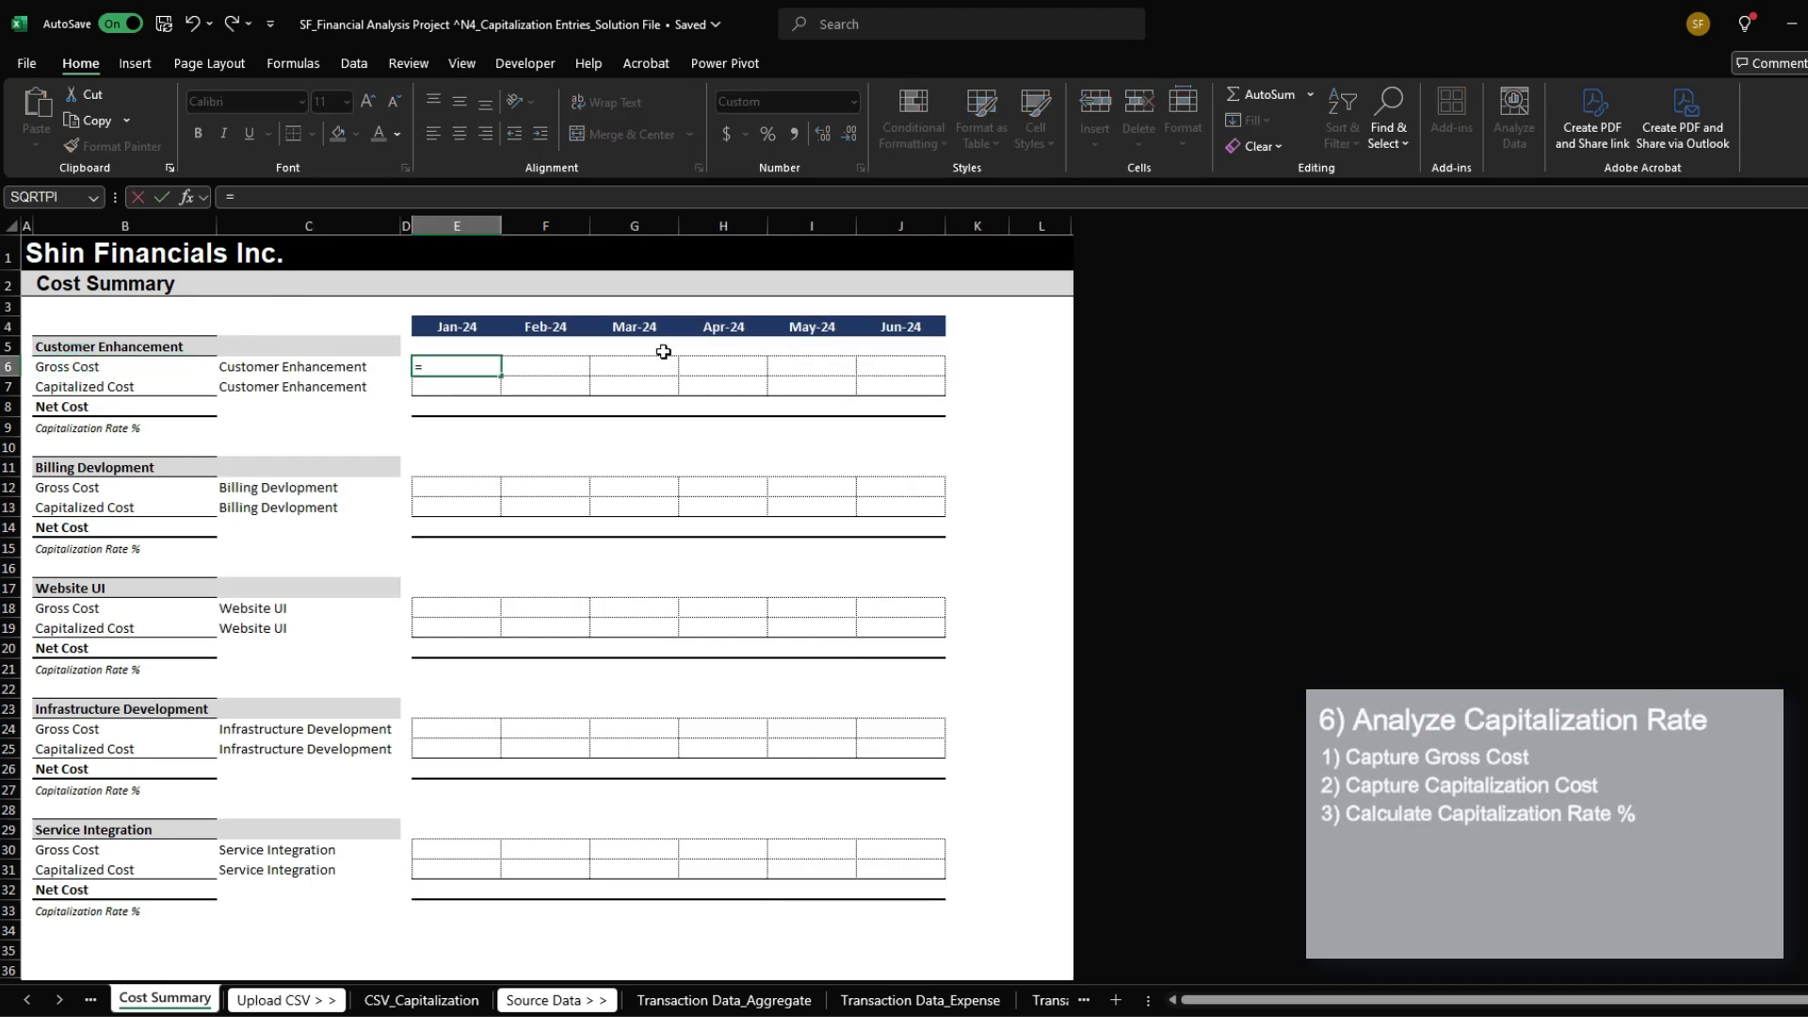
# Step: Start a SUMIFS in Cost Summary E6 with 'Transaction Data_Aggregate'!$H:$H as the sum range
pyautogui.write('=SUMIFS(')
pyautogui.hotkey('ctrl', 'pagedown')
pyautogui.hotkey('ctrl', 'pagedown')
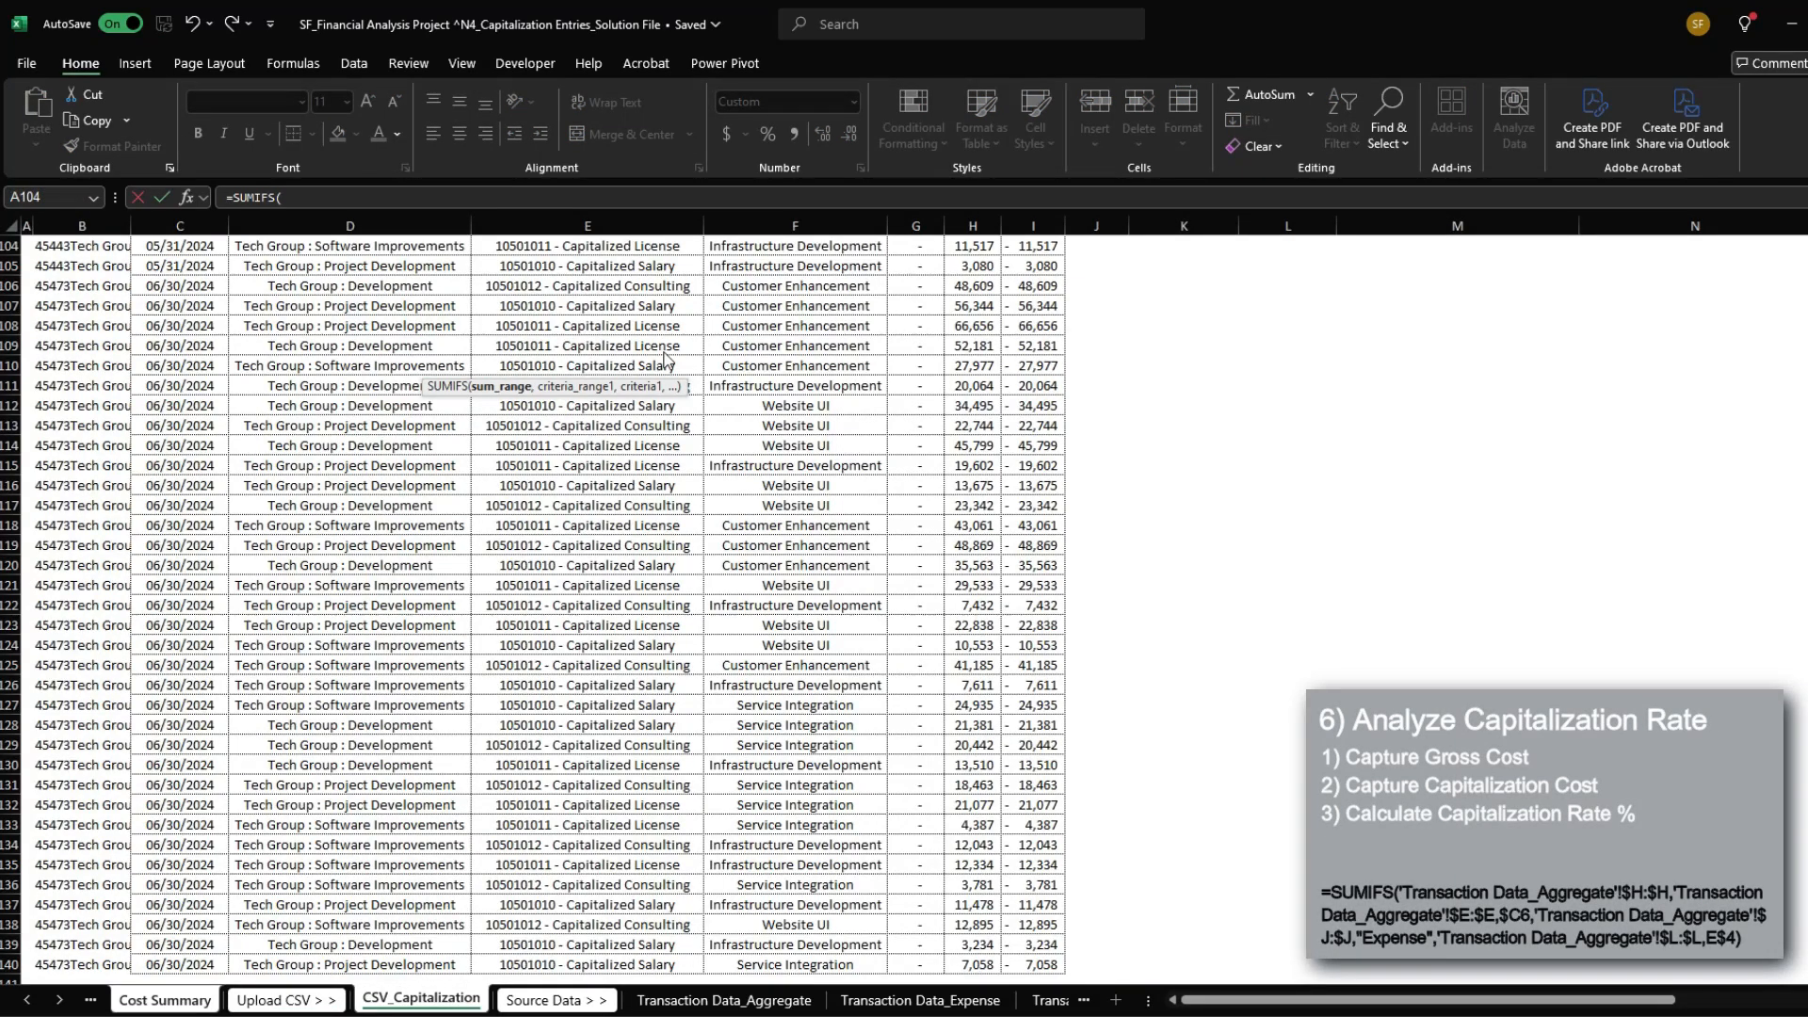
pyautogui.hotkey('ctrl', 'pagedown')
pyautogui.hotkey('ctrl', 'pagedown')
pyautogui.hotkey('ctrl', 'space')
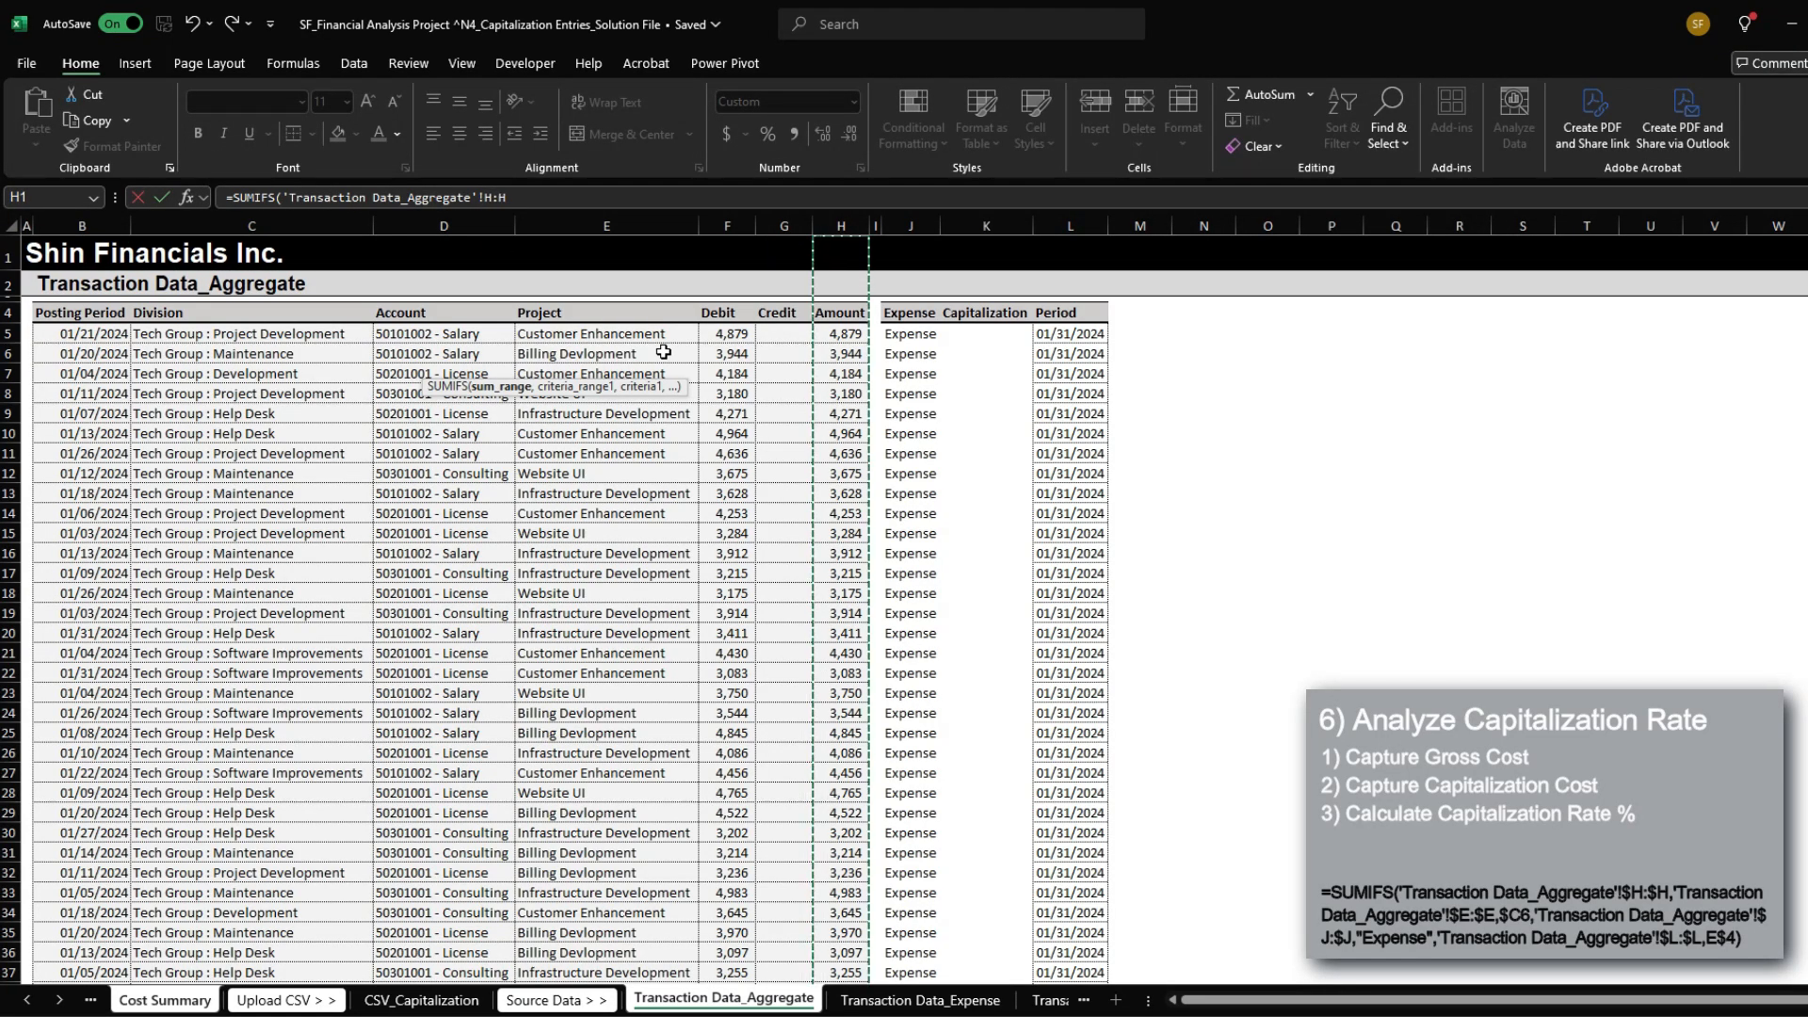
pyautogui.press('F4')
pyautogui.write(',')
# Step: Add the Project column $E:$E as the first criteria range, with 0 as a placeholder criterion
pyautogui.press('Right')
pyautogui.press('Right')
pyautogui.press('Right')
pyautogui.press('Right')
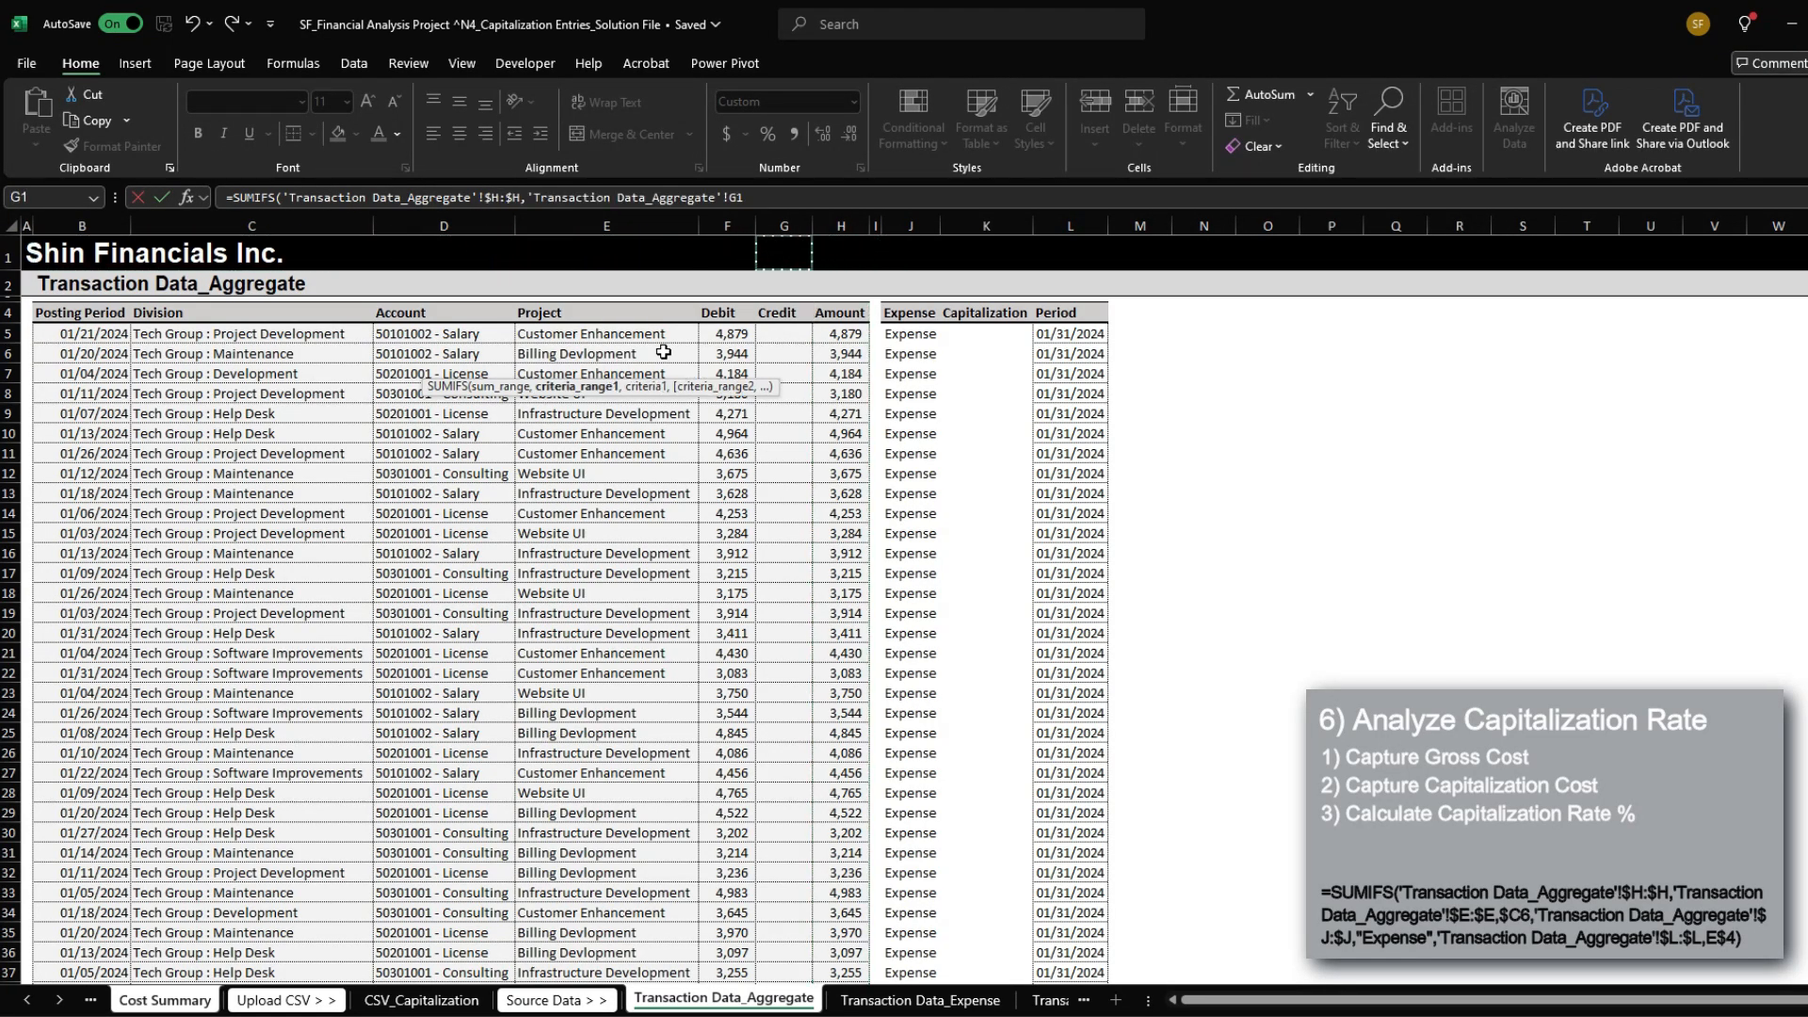
pyautogui.press('Left')
pyautogui.hotkey('ctrl', 'space')
pyautogui.press('F4')
pyautogui.write(',0,')
# Step: Add the Expense flag column $J:$J as the second criteria range with the criterion "Expense"
pyautogui.press('Right')
pyautogui.press('Right')
pyautogui.press('Right')
pyautogui.press('Right')
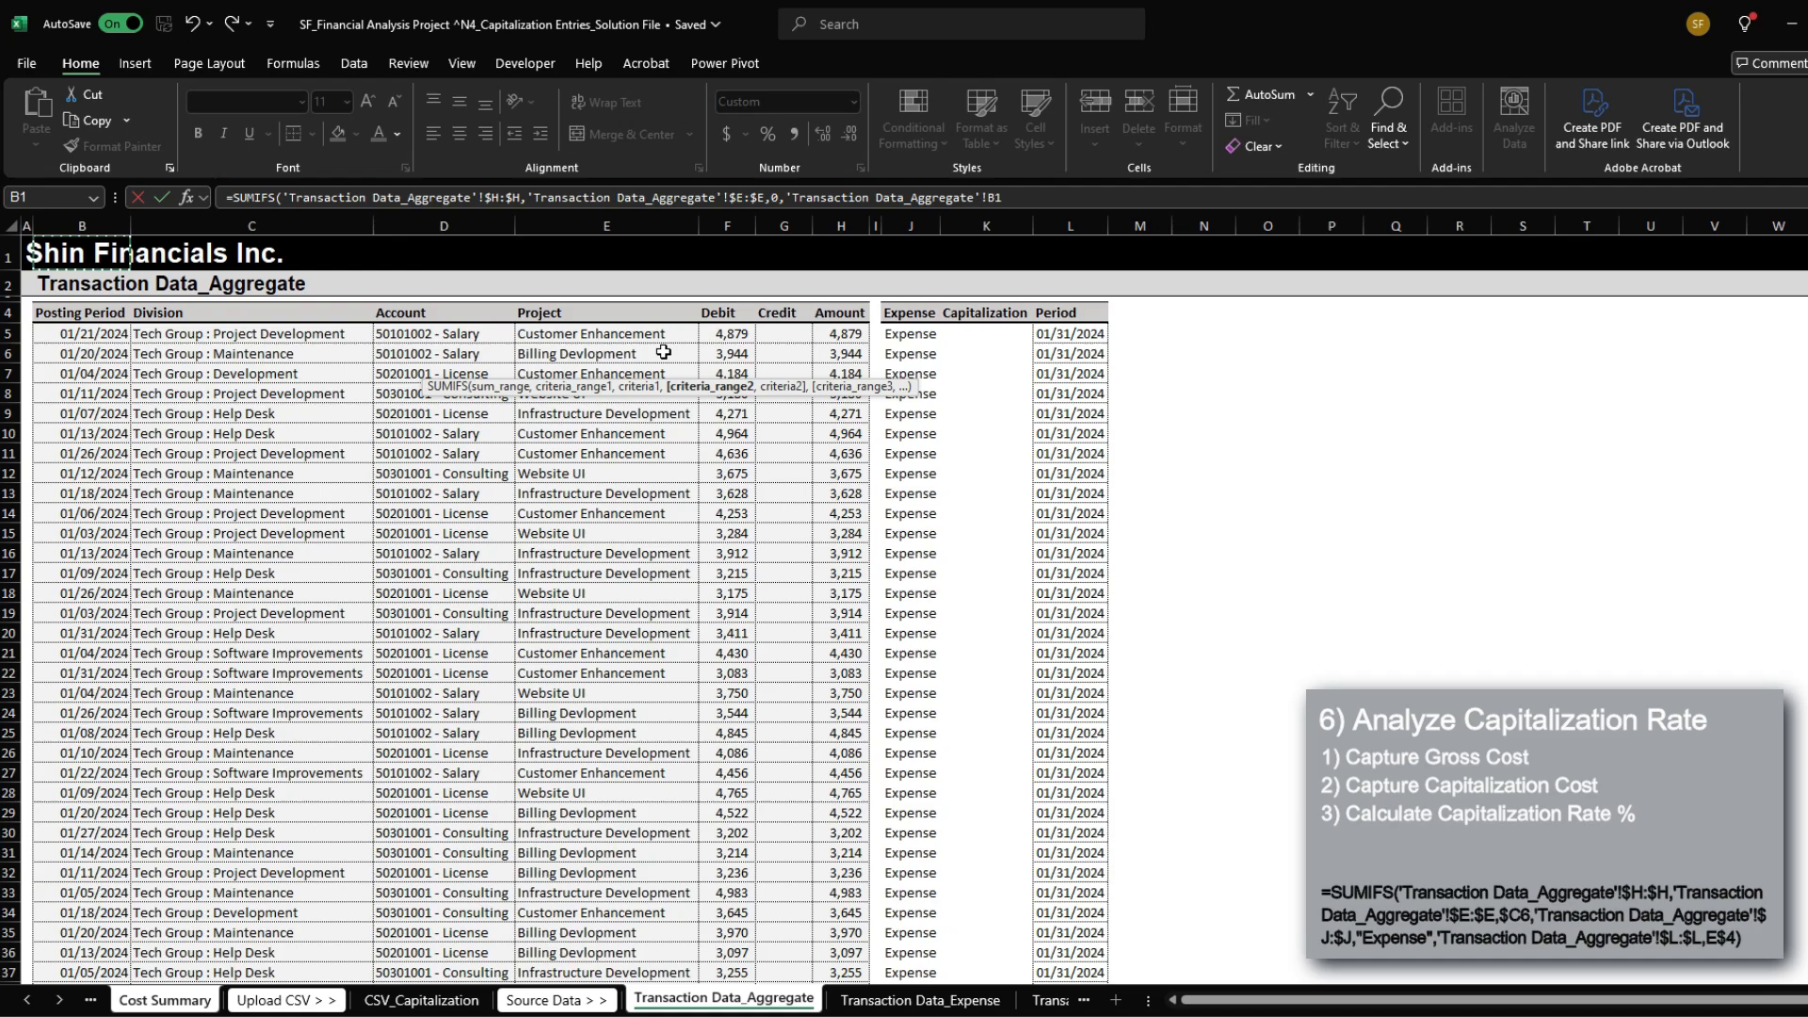
pyautogui.press('Right')
pyautogui.hotkey('ctrl', 'space')
pyautogui.press('F4')
pyautogui.write(',')
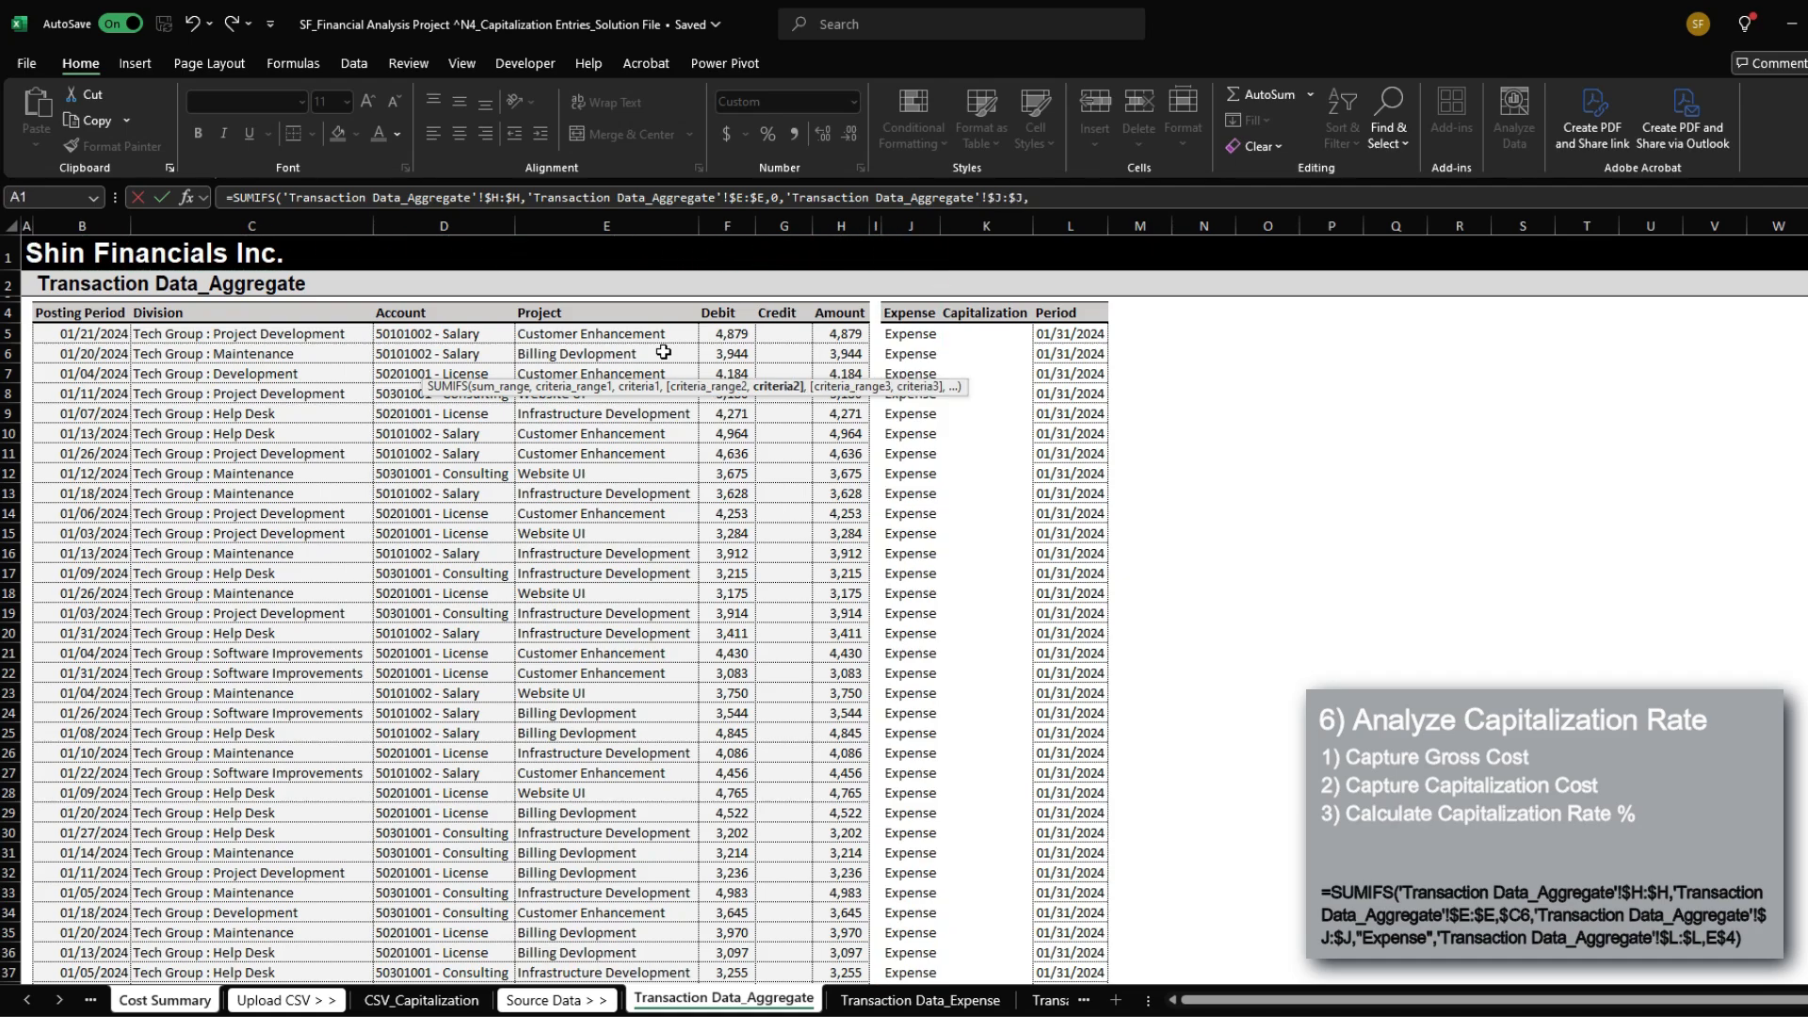
pyautogui.write('"Expense",')
# Step: Add the Period column $L:$L as the third criteria range with 0 as a placeholder, and close the SUMIFS
pyautogui.press('Down')
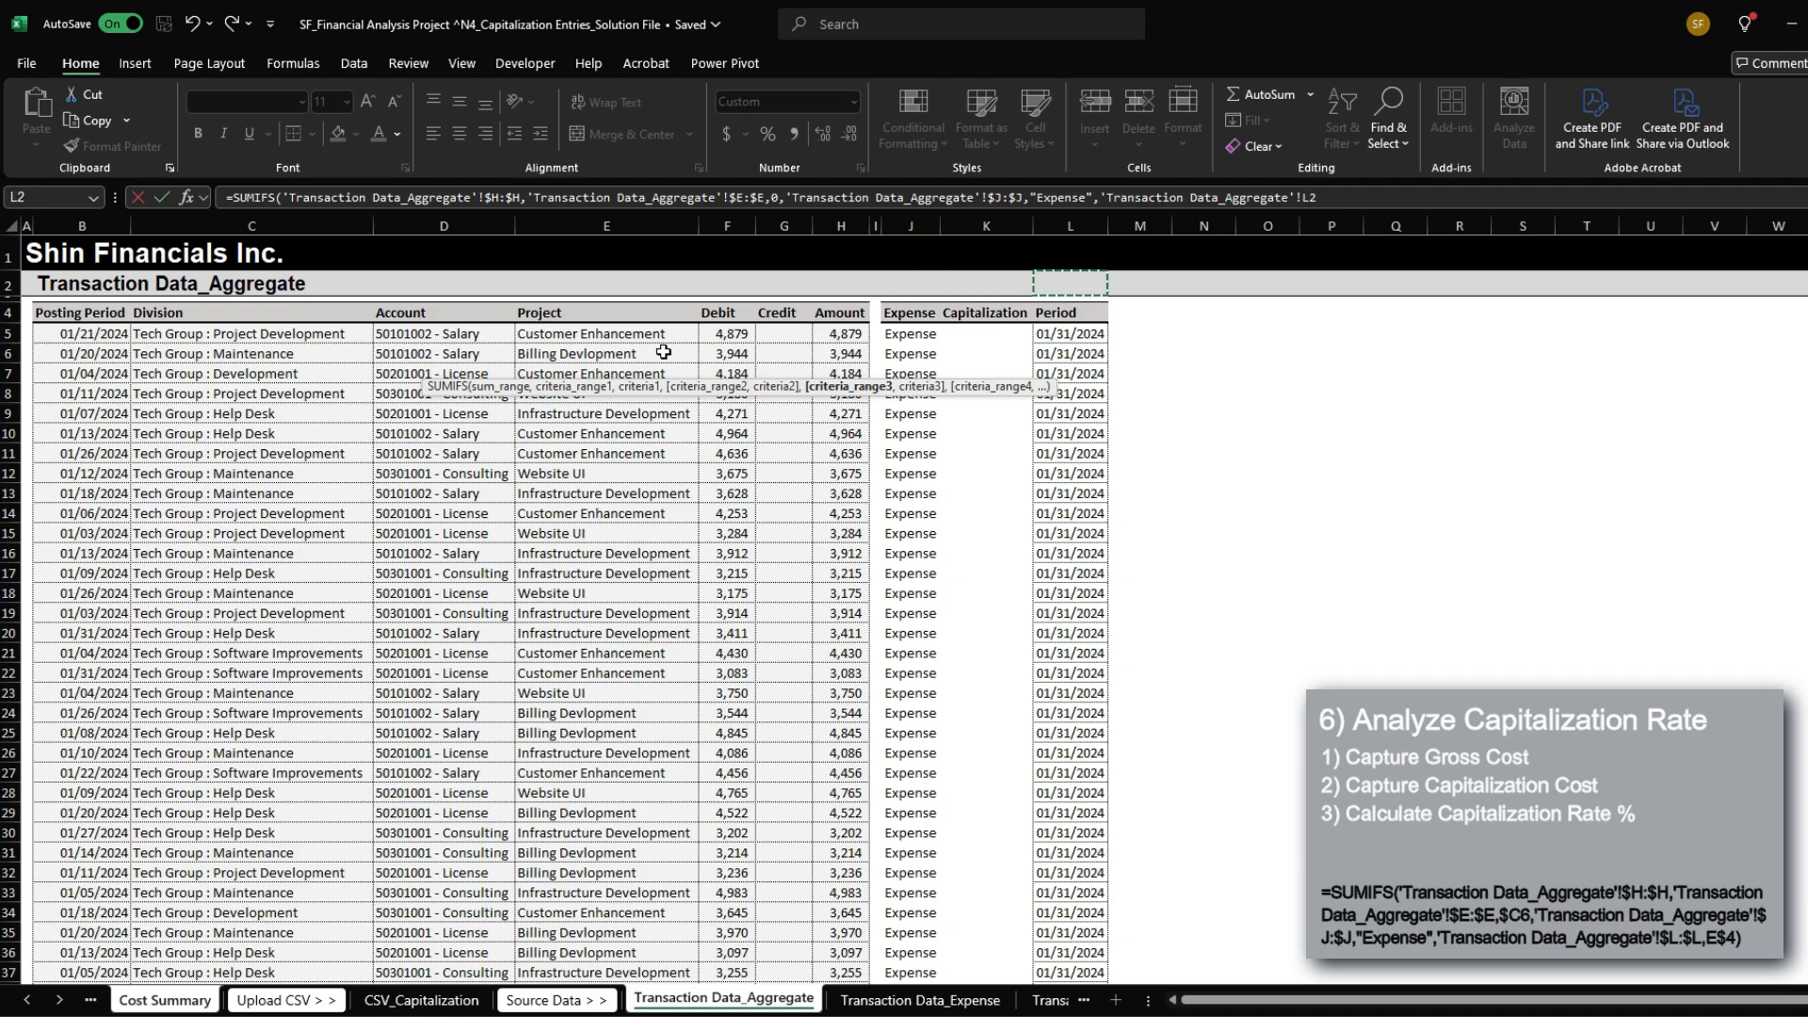
pyautogui.hotkey('ctrl', 'space')
pyautogui.press('F4')
pyautogui.write(',0)')
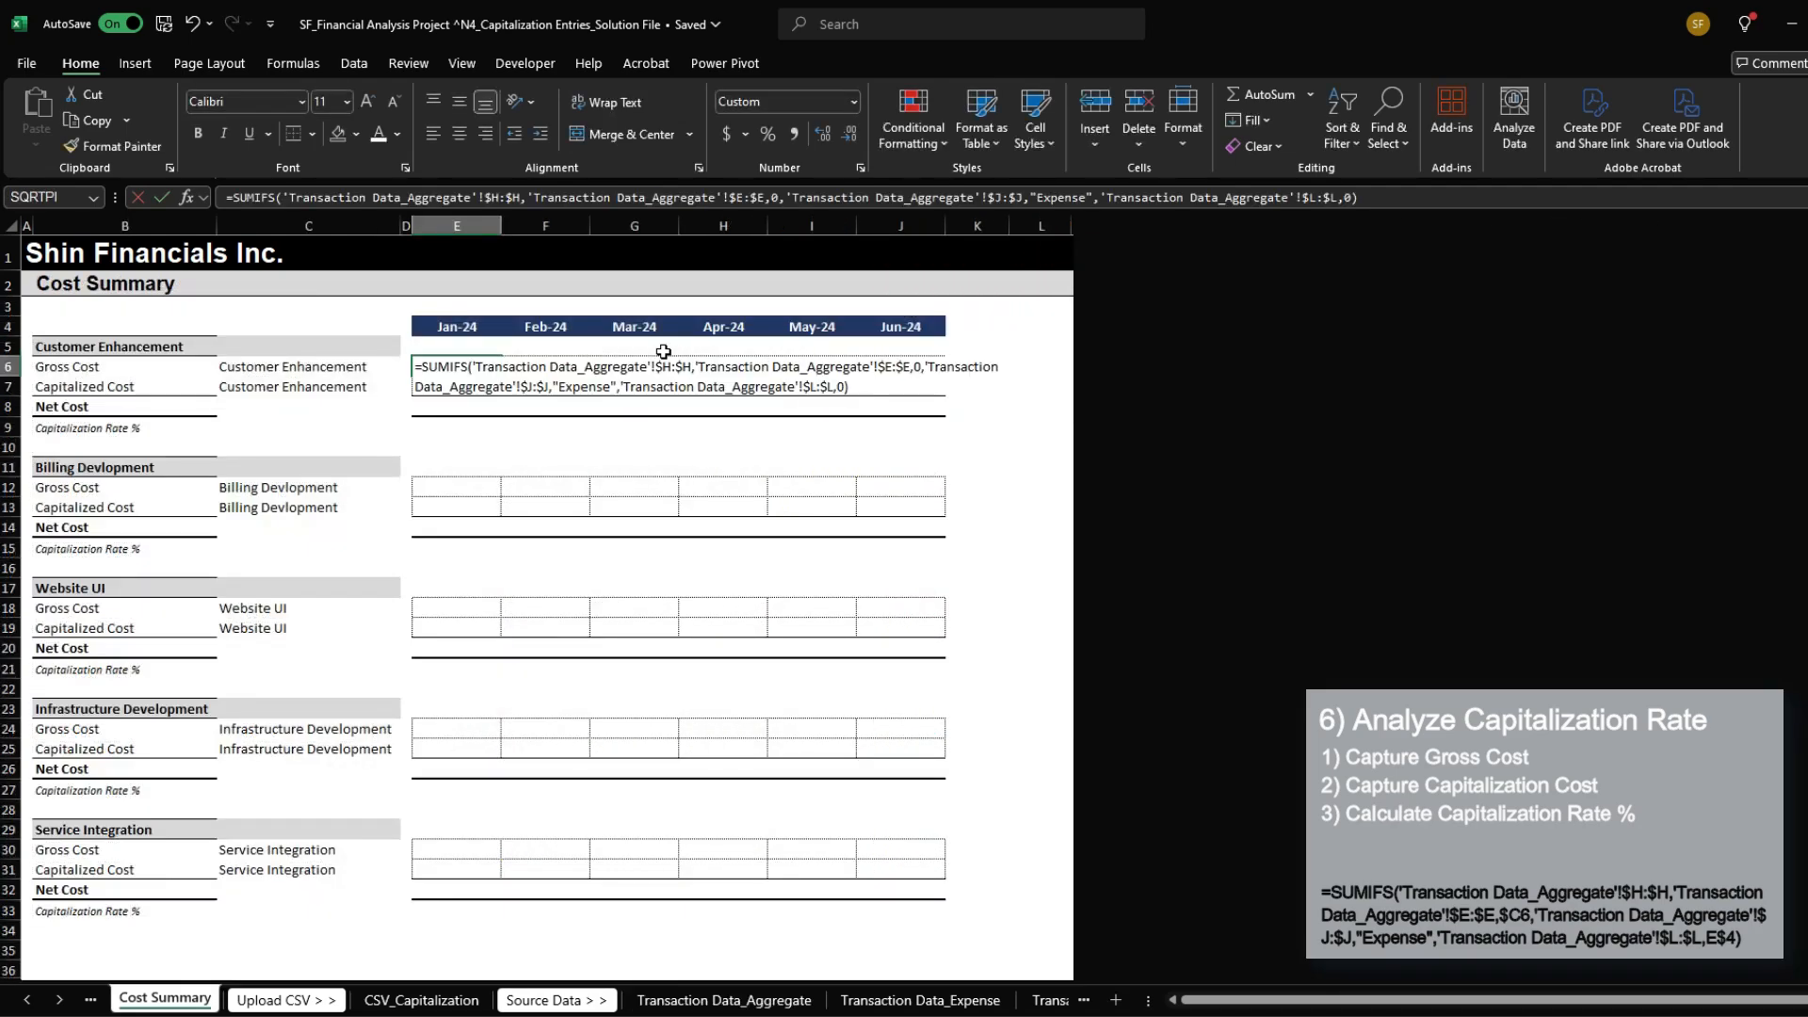
# Step: Replace the placeholder criteria in the E6 formula with $C6 for the project and E$4 for the period
pyautogui.press('Left')
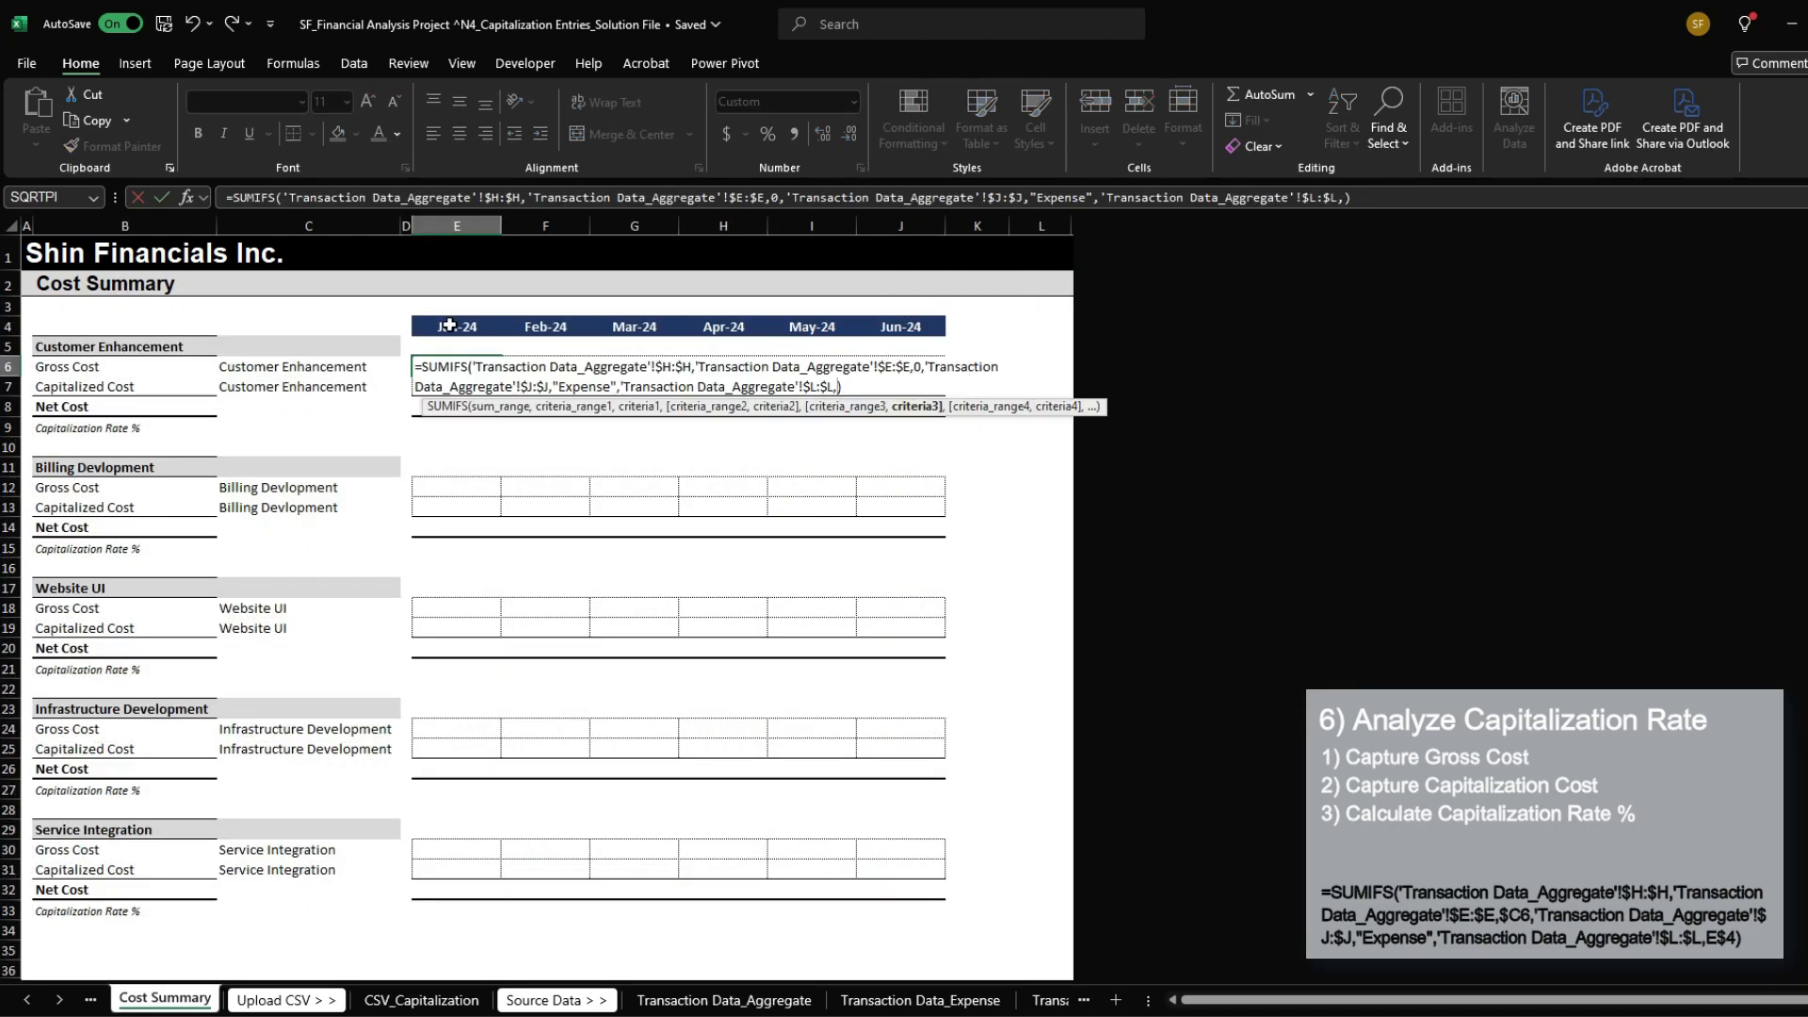
pyautogui.click(913, 367)
pyautogui.press('BackSpace')
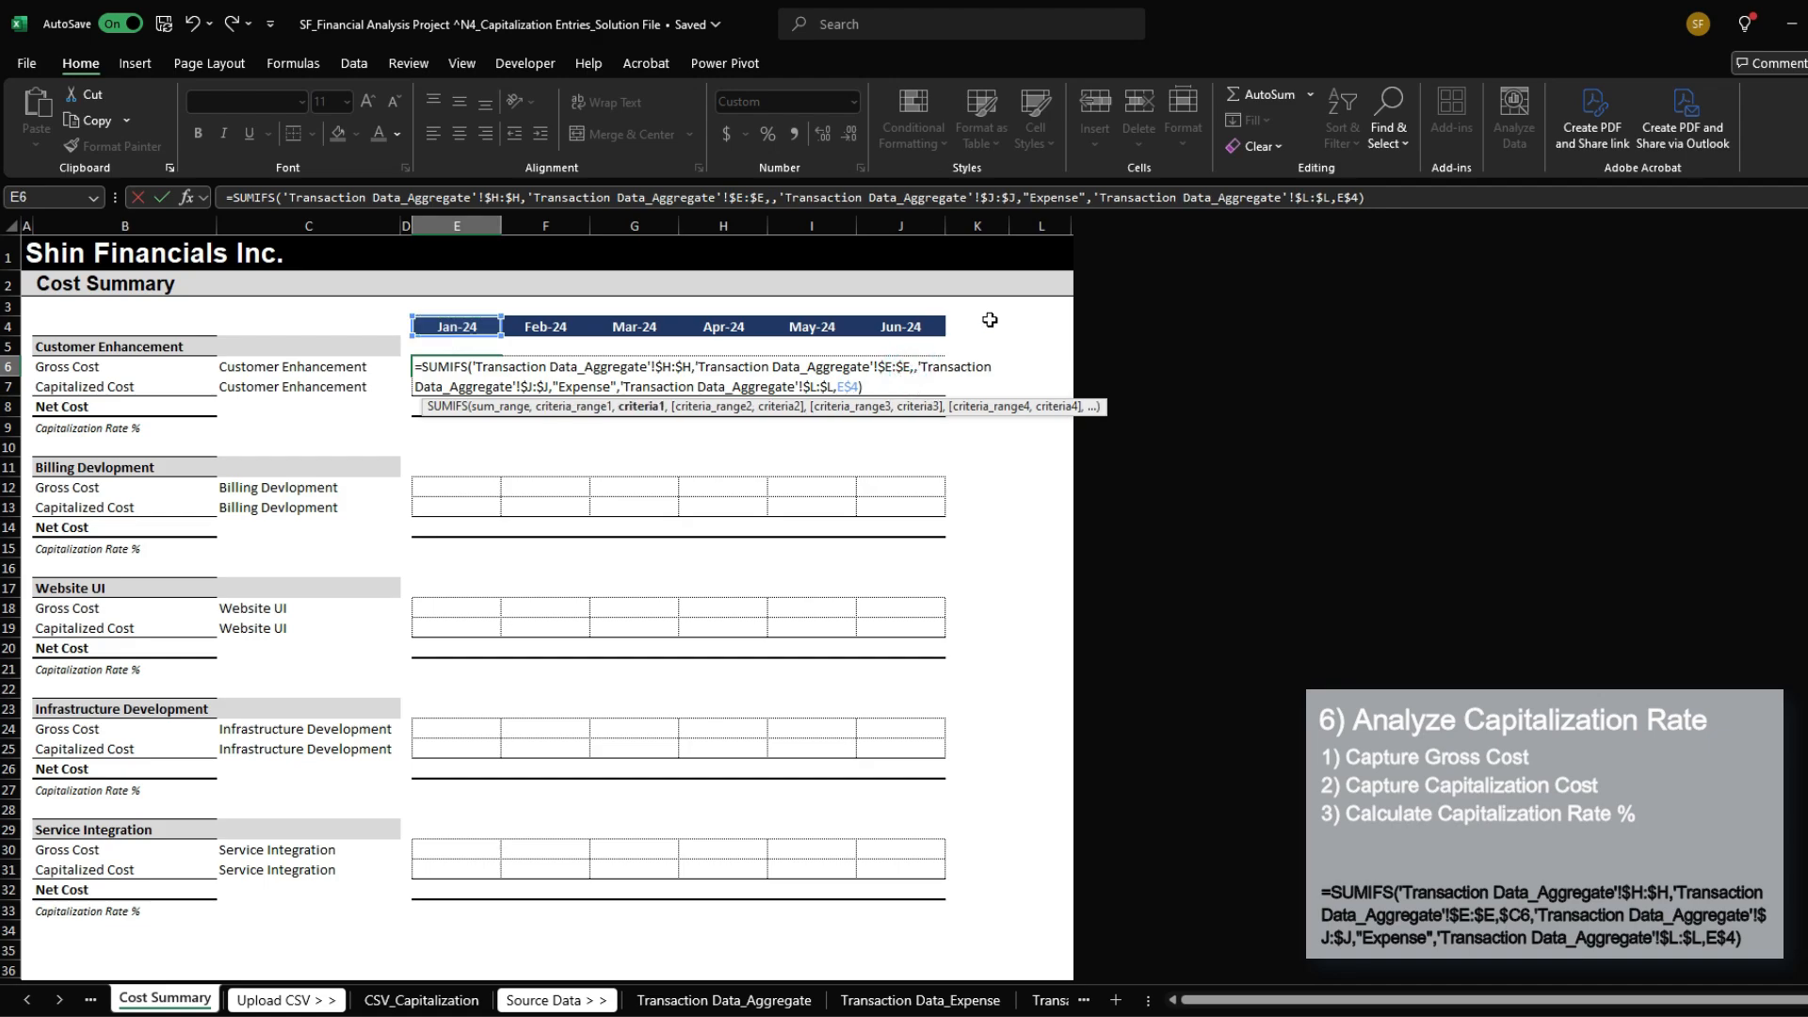
pyautogui.click(271, 366)
pyautogui.press('F4')
pyautogui.press('F4')
pyautogui.press('F4')
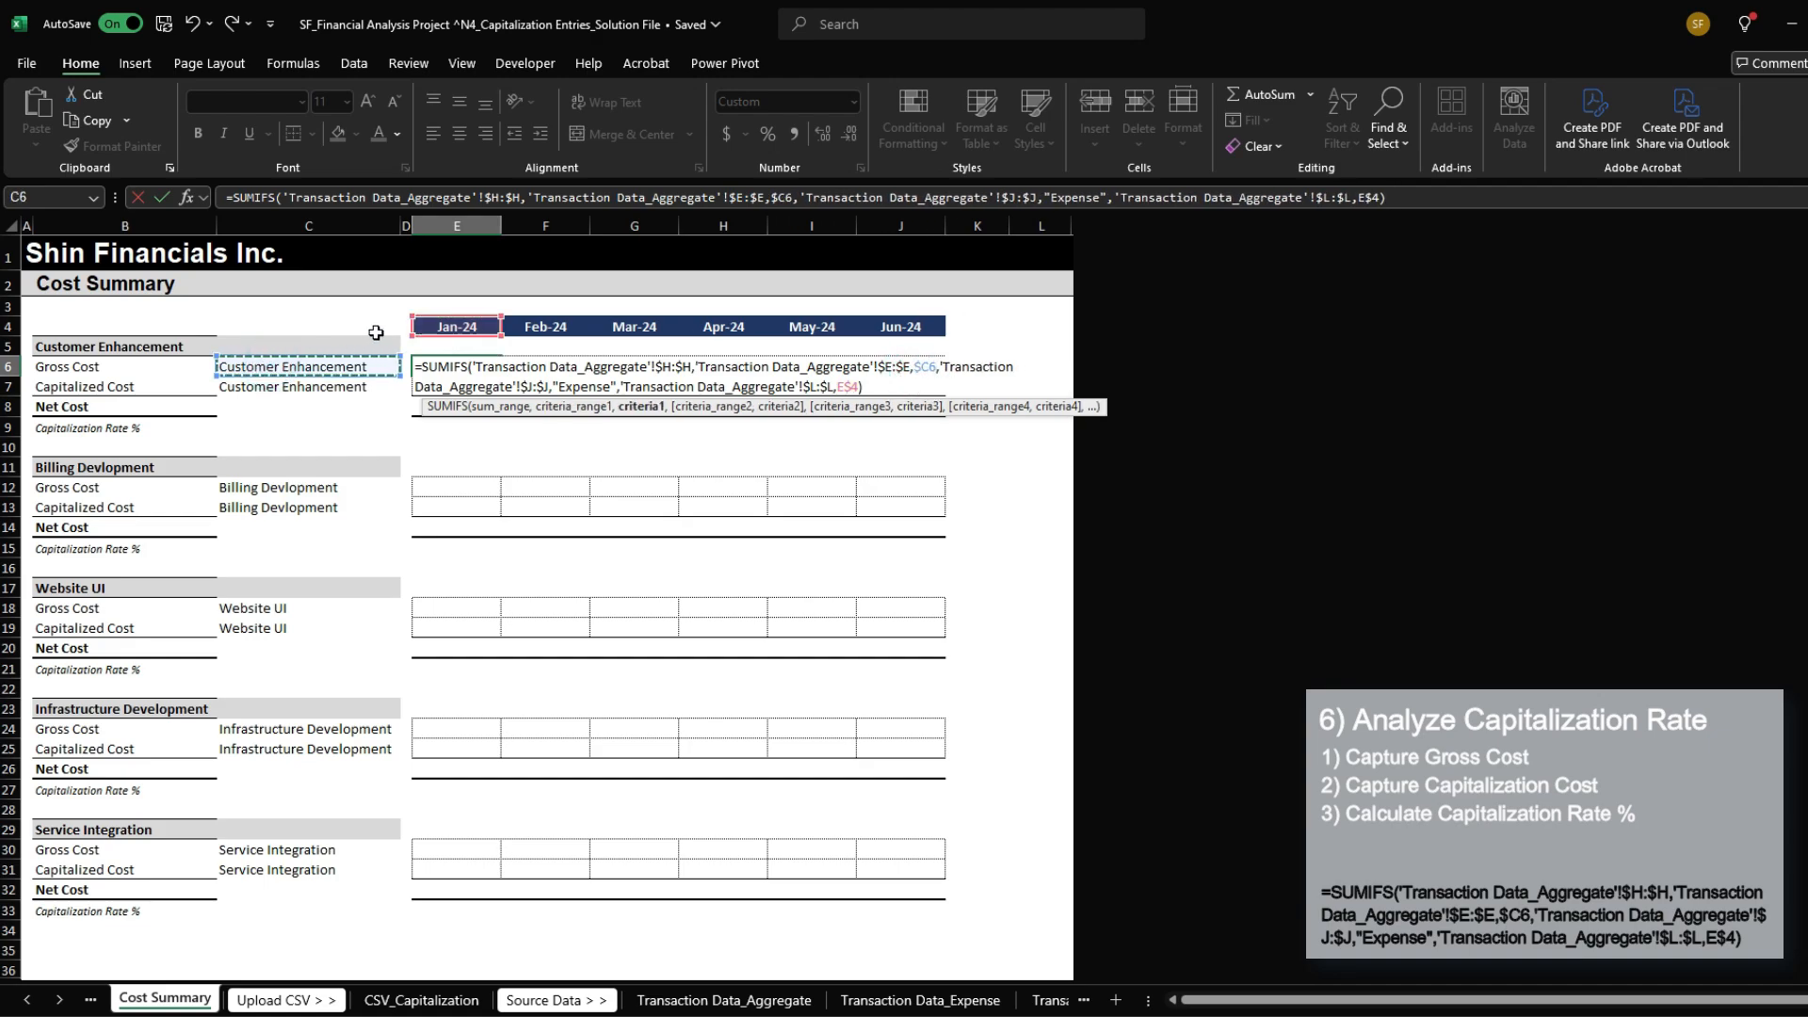
pyautogui.hotkey('ctrl', 'Return')
# Step: Copy the E6 Gross Cost formula across E6:J6 for January to June
pyautogui.hotkey('ctrl', 'c')
pyautogui.hotkey('shift', 'Right')
pyautogui.hotkey('shift', 'Right')
pyautogui.hotkey('shift', 'Right')
pyautogui.hotkey('shift', 'Right')
pyautogui.hotkey('shift', 'Right')
pyautogui.hotkey('ctrl', 'v')
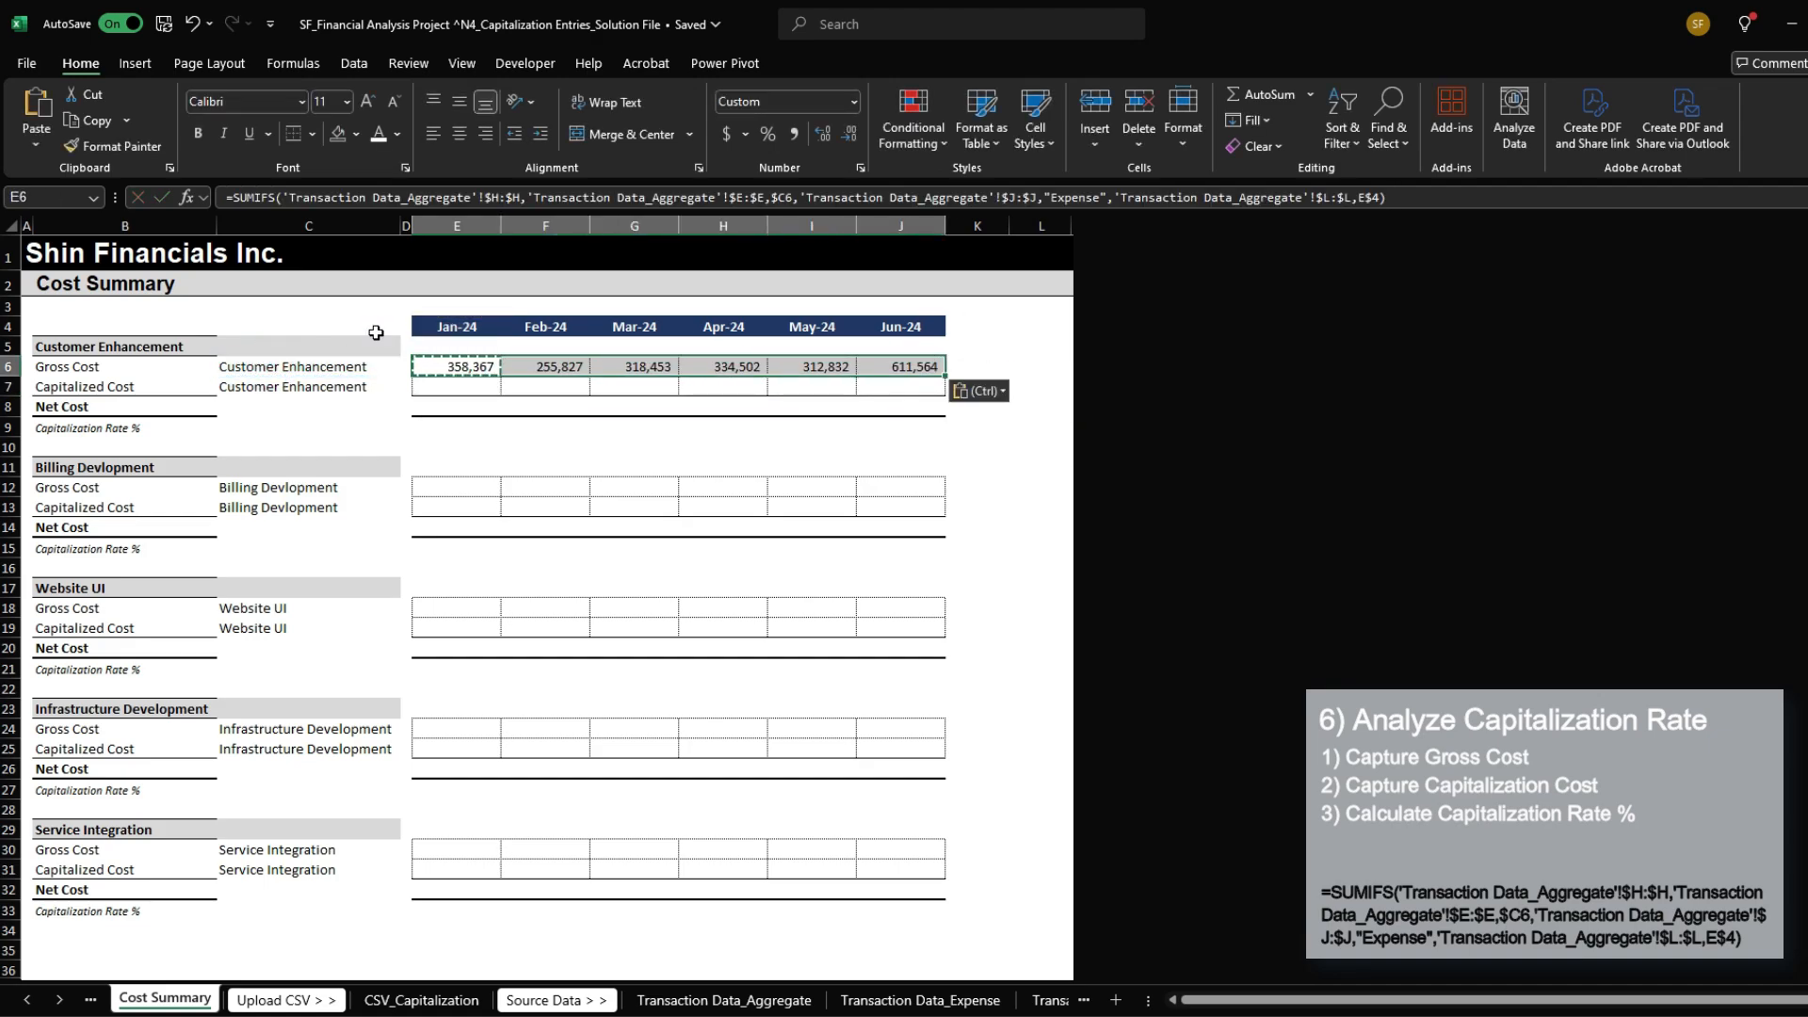
# Step: Paste the Gross Cost formula into E7, the Customer Enhancement Capitalized Cost cell, and inspect its references
pyautogui.press('Down')
pyautogui.hotkey('ctrl', 'v')
pyautogui.press('F2')
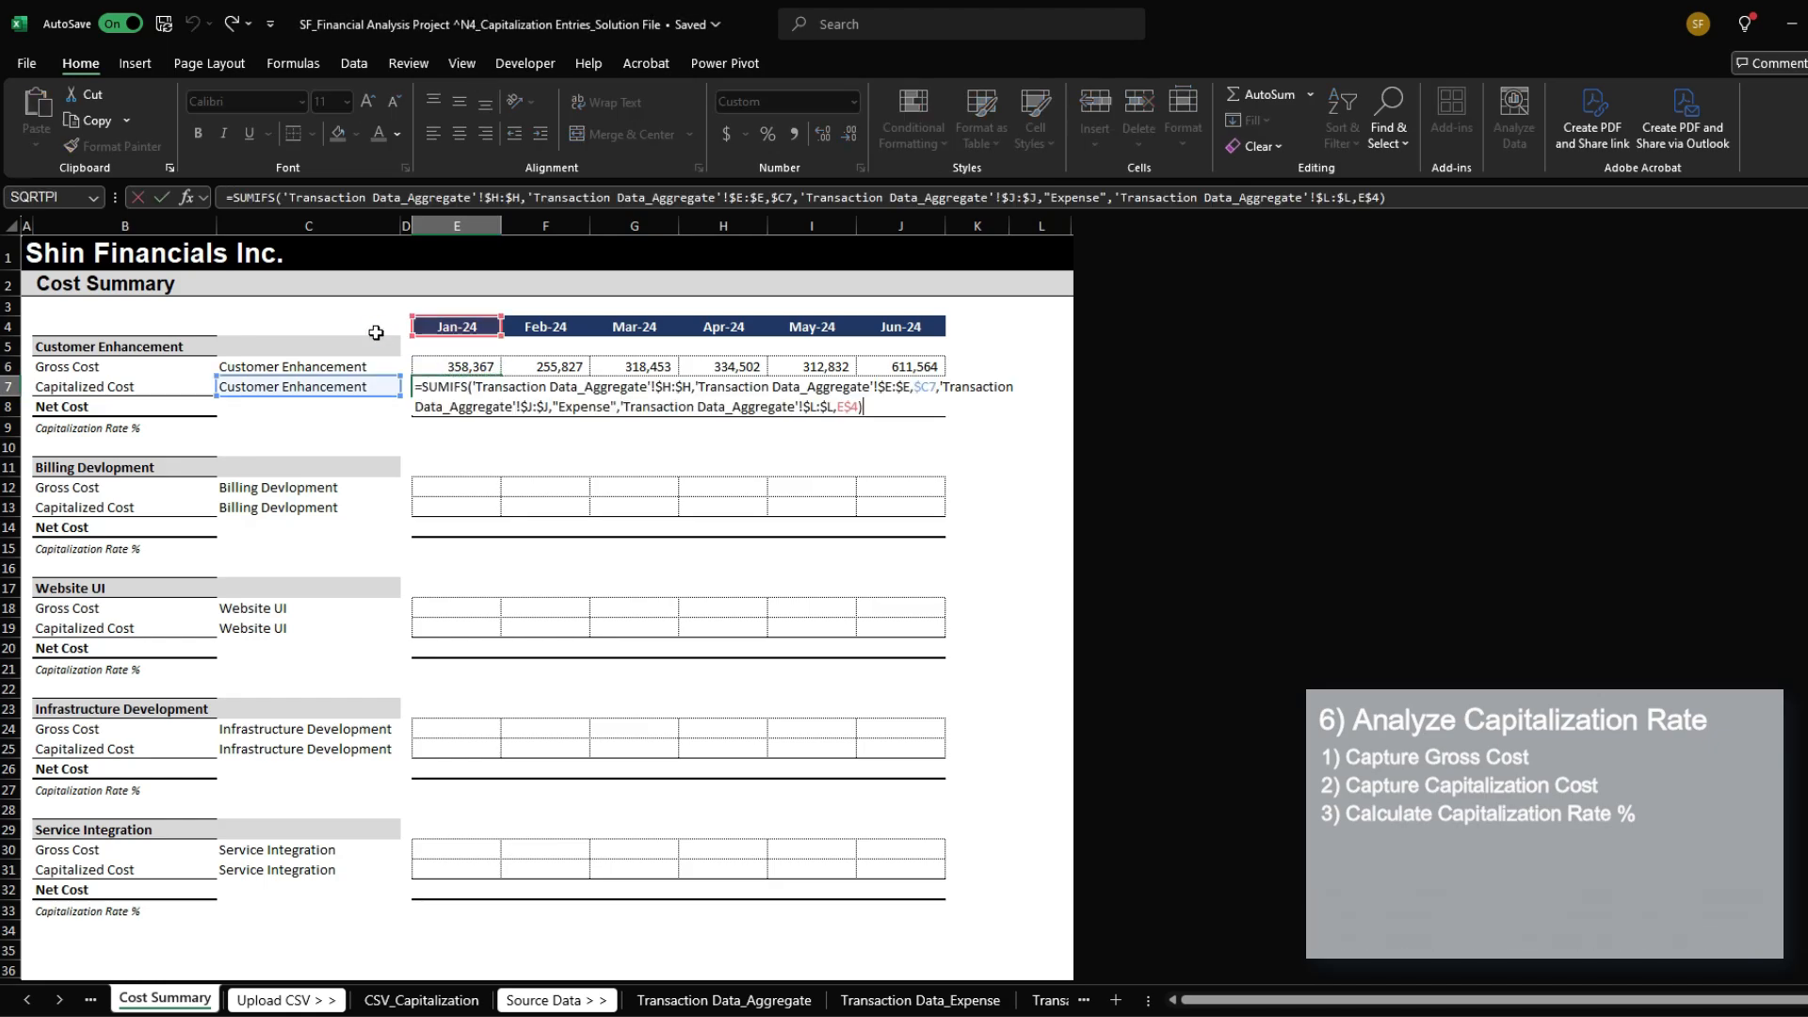
pyautogui.press('Escape')
# Step: Compare the Expense and Capitalization flag columns in Transaction Data_Aggregate, and return to Cost Summary
pyautogui.hotkey('ctrl', 'pagedown')
pyautogui.hotkey('ctrl', 'pagedown')
pyautogui.hotkey('ctrl', 'pagedown')
pyautogui.hotkey('ctrl', 'pagedown')
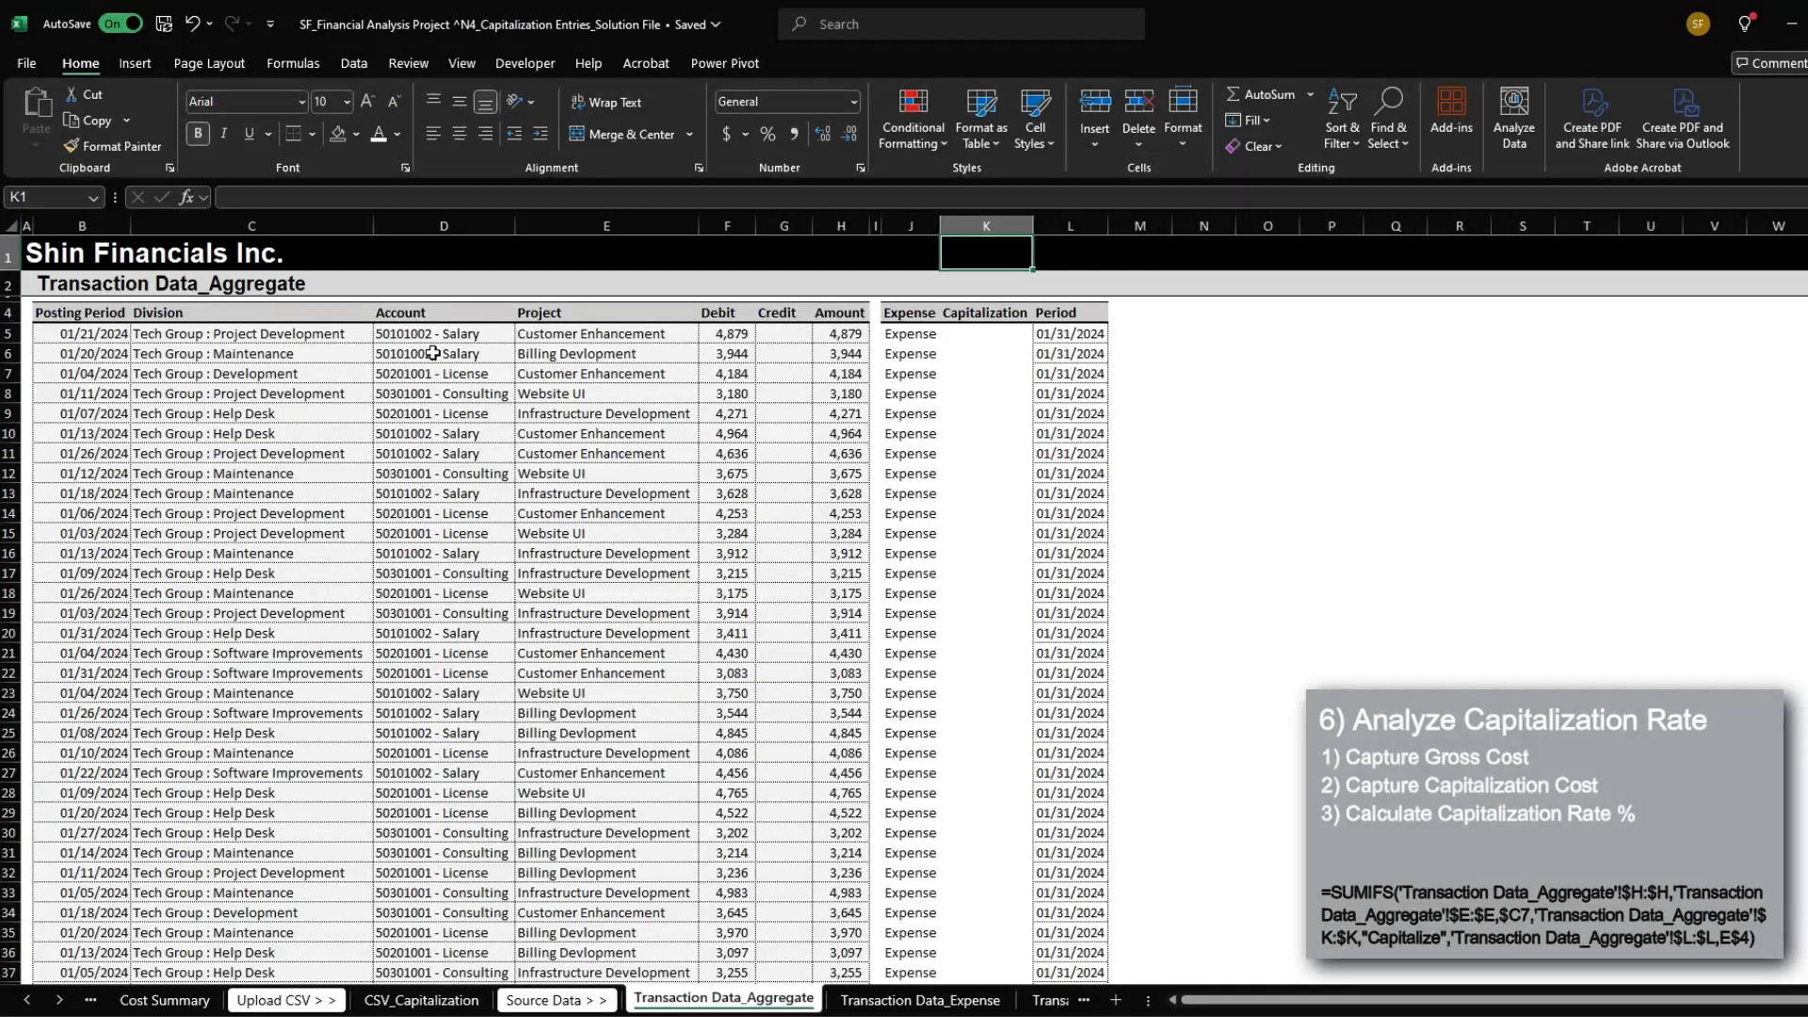
pyautogui.moveTo(928, 337); pyautogui.dragTo(891, 472)
pyautogui.moveTo(991, 332); pyautogui.dragTo(971, 573)
pyautogui.click(181, 1000)
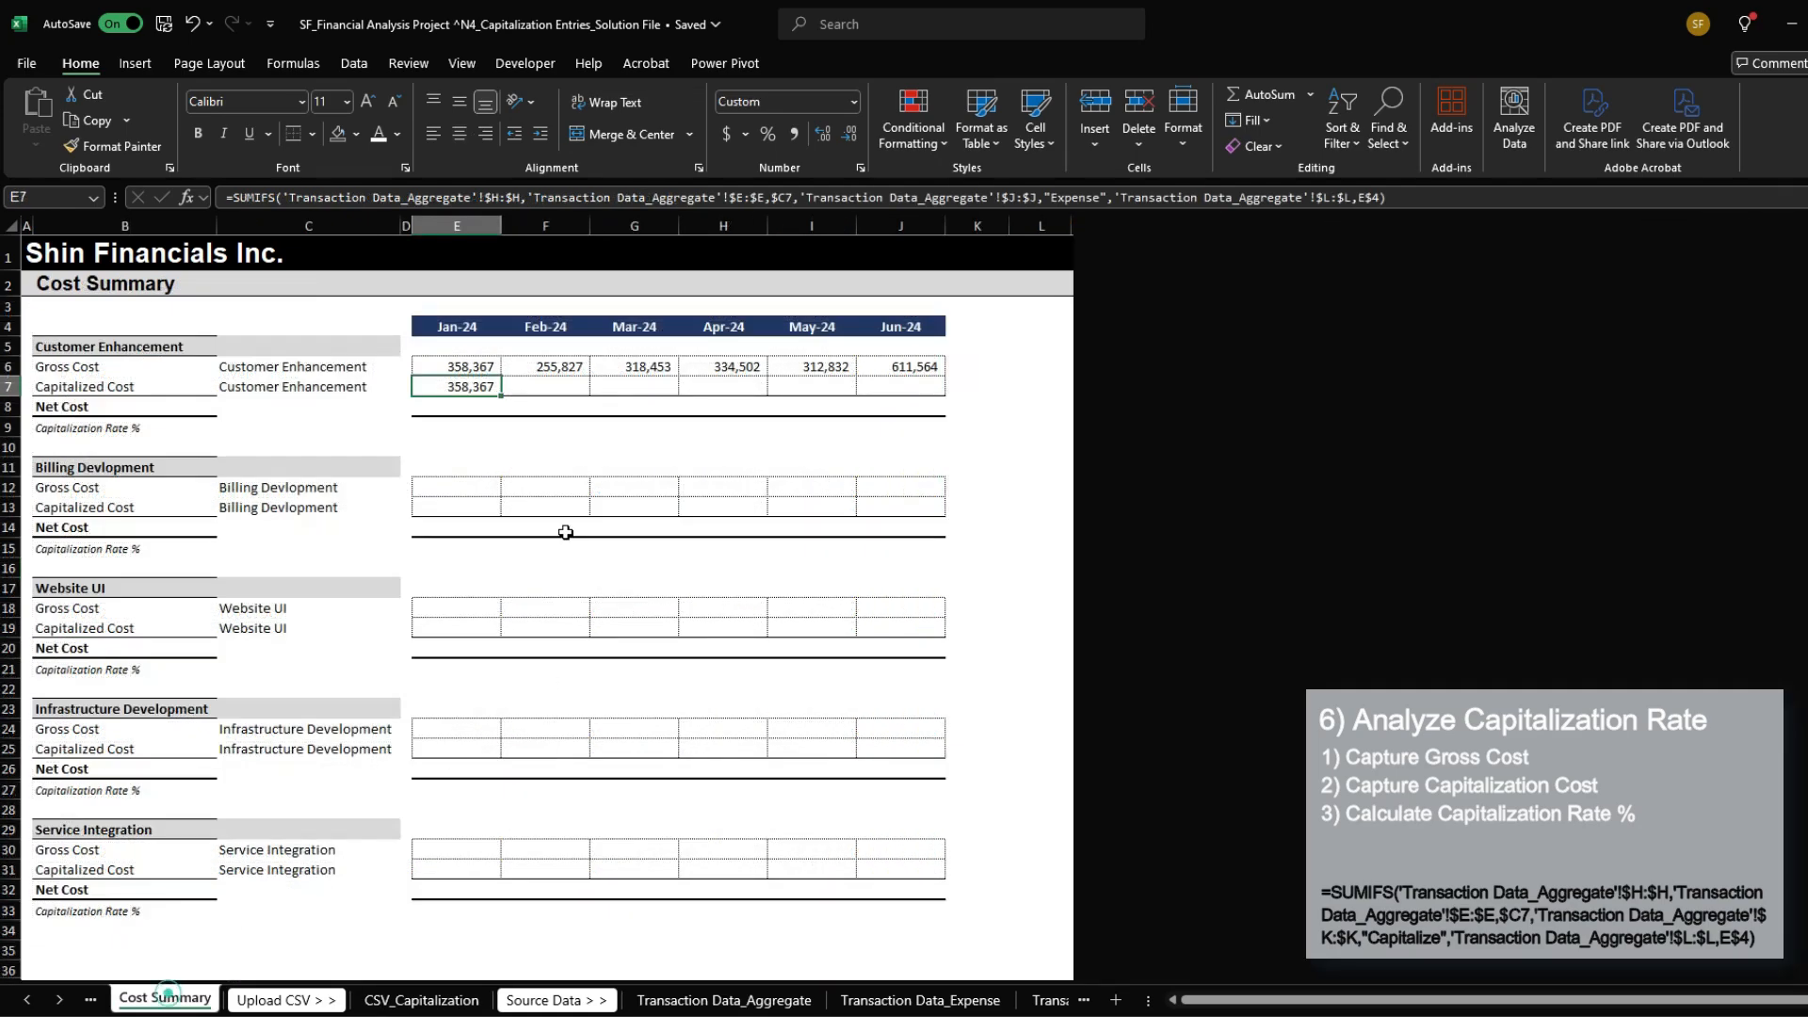
# Step: Change the second criteria pair in the E7 formula to column $K:$K and "Capitalize"
pyautogui.press('F2')
pyautogui.click(810, 405)
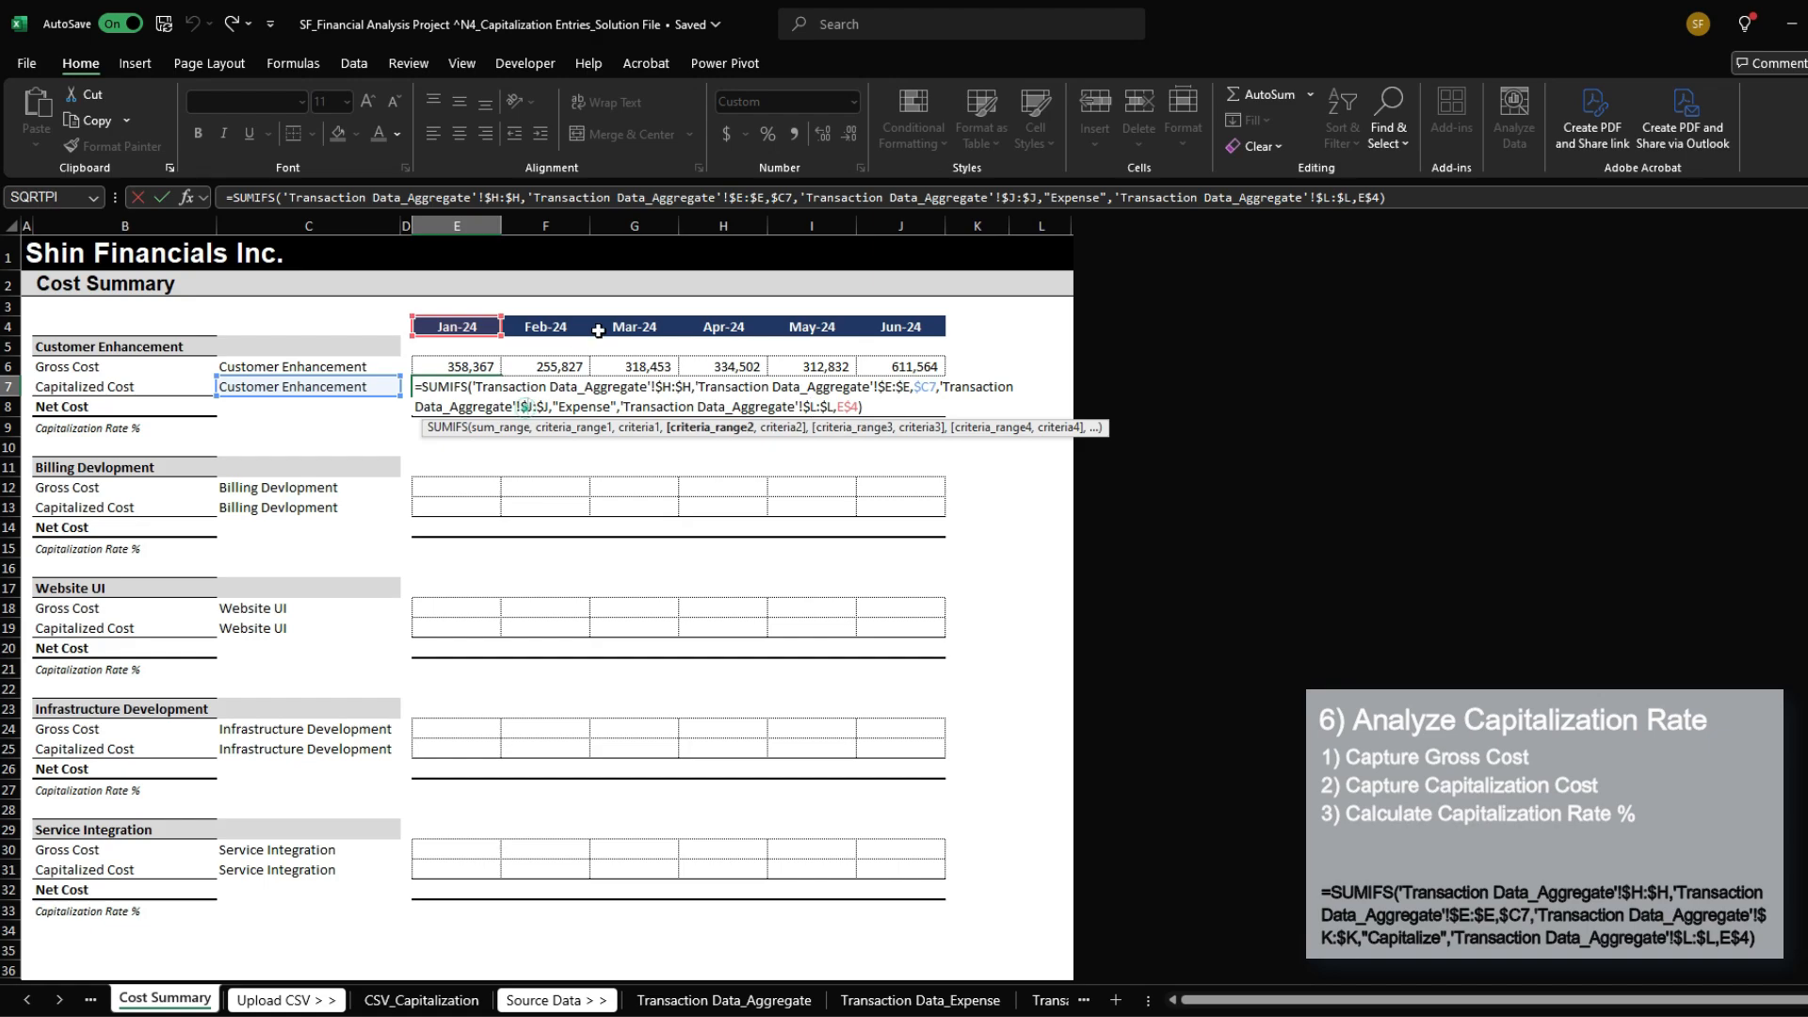
pyautogui.press('Delete')
pyautogui.write('K')
pyautogui.press('Right')
pyautogui.press('Right')
pyautogui.press('Delete')
pyautogui.write('K')
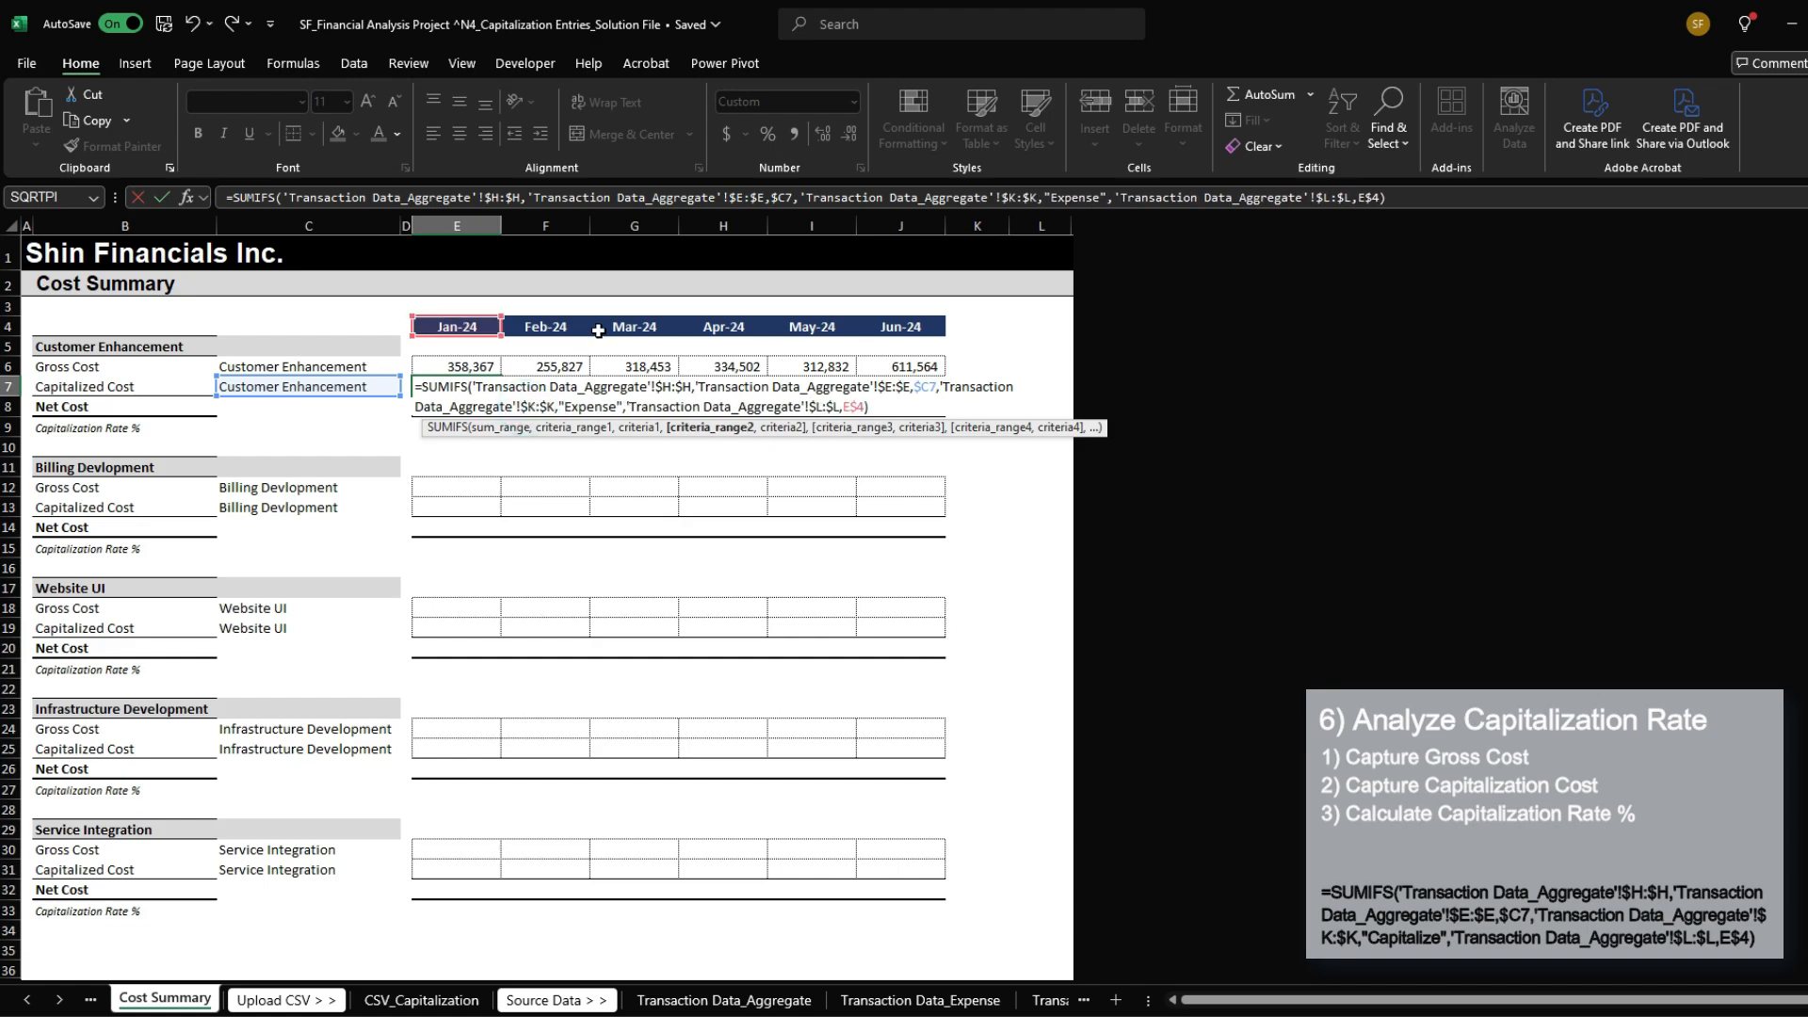
pyautogui.press('Right')
pyautogui.write('Capitalize')
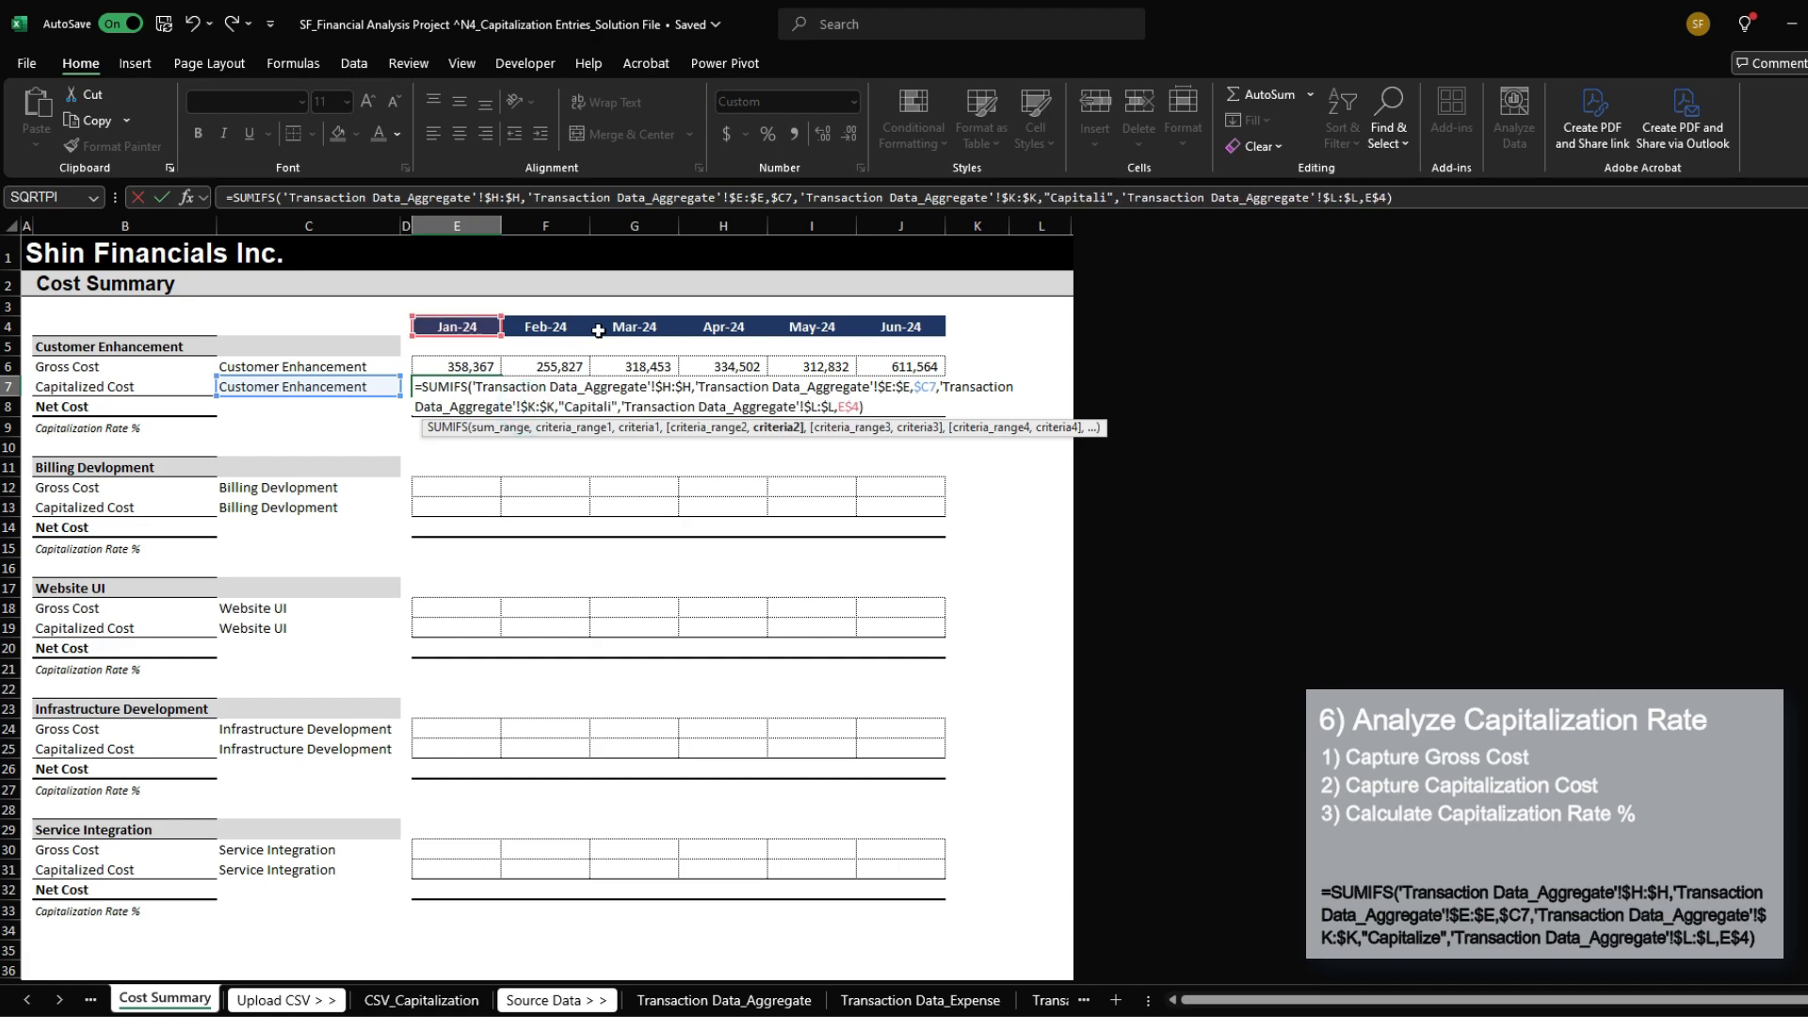
pyautogui.hotkey('ctrl', 'Return')
# Step: Copy the E7 Capitalized Cost formula across to J7, and sum E6:E7 in E8 as Net Cost
pyautogui.hotkey('ctrl', 'c')
pyautogui.press('Up')
pyautogui.hotkey('ctrl', 'Right')
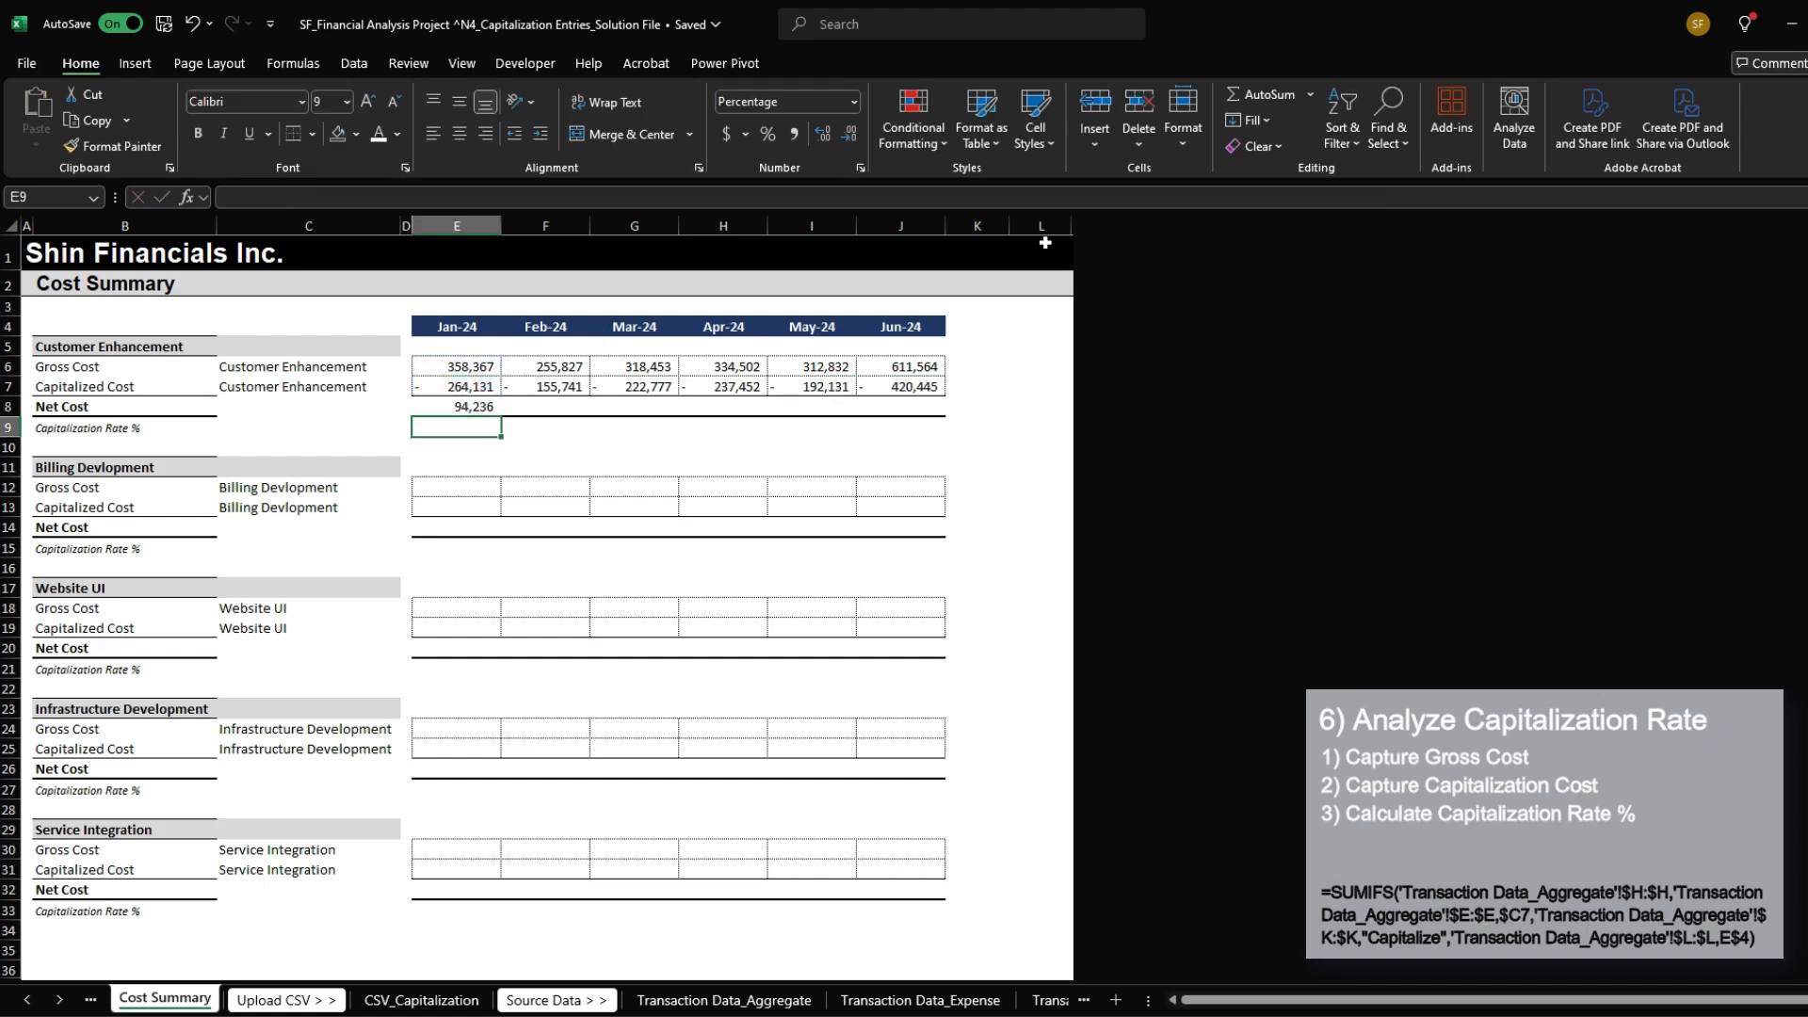
# Step: Copy the E8 Net Cost formula across the row to J8
pyautogui.press('Up')
pyautogui.hotkey('ctrl', 'c')
pyautogui.press('Up')
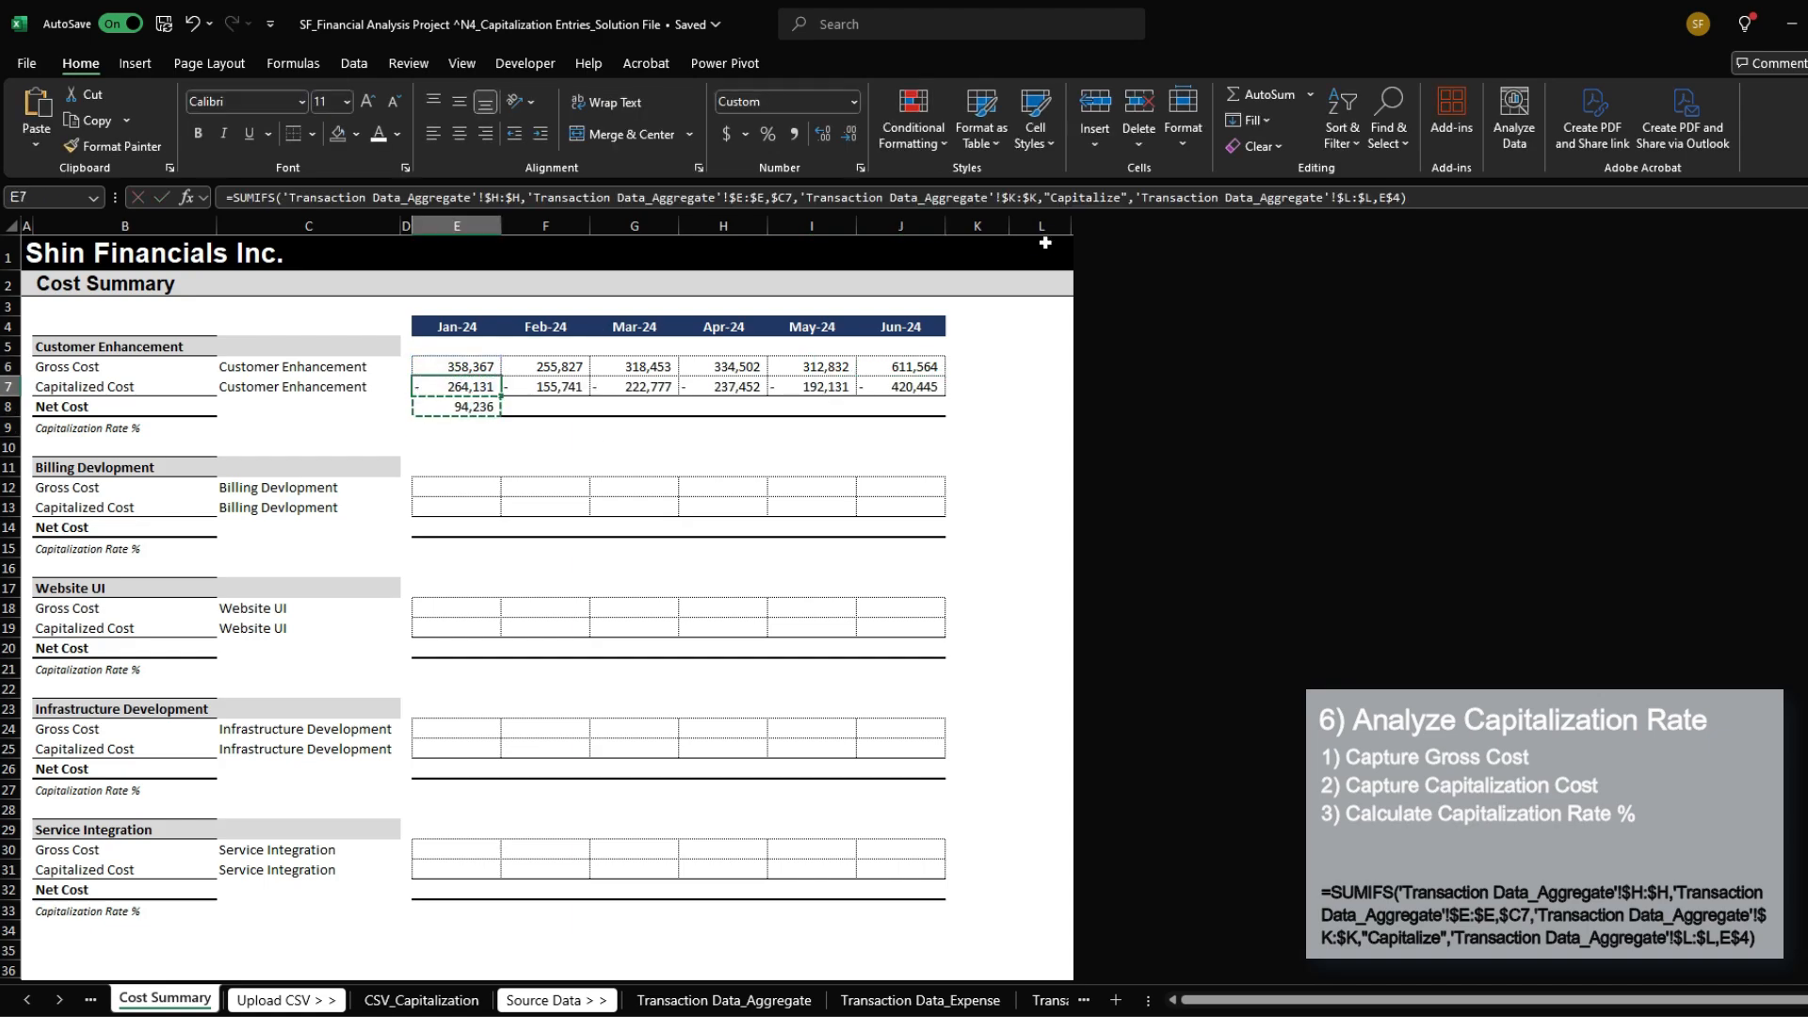
pyautogui.hotkey('ctrl', 'Right')
pyautogui.press('Down')
pyautogui.hotkey('ctrl', 'shift', 'Left')
pyautogui.hotkey('ctrl', 'v')
pyautogui.hotkey('ctrl', 'Left')
# Step: Enter =ABS(E7)/E6 in E9 as the Customer Enhancement Capitalization Rate %
pyautogui.press('Down')
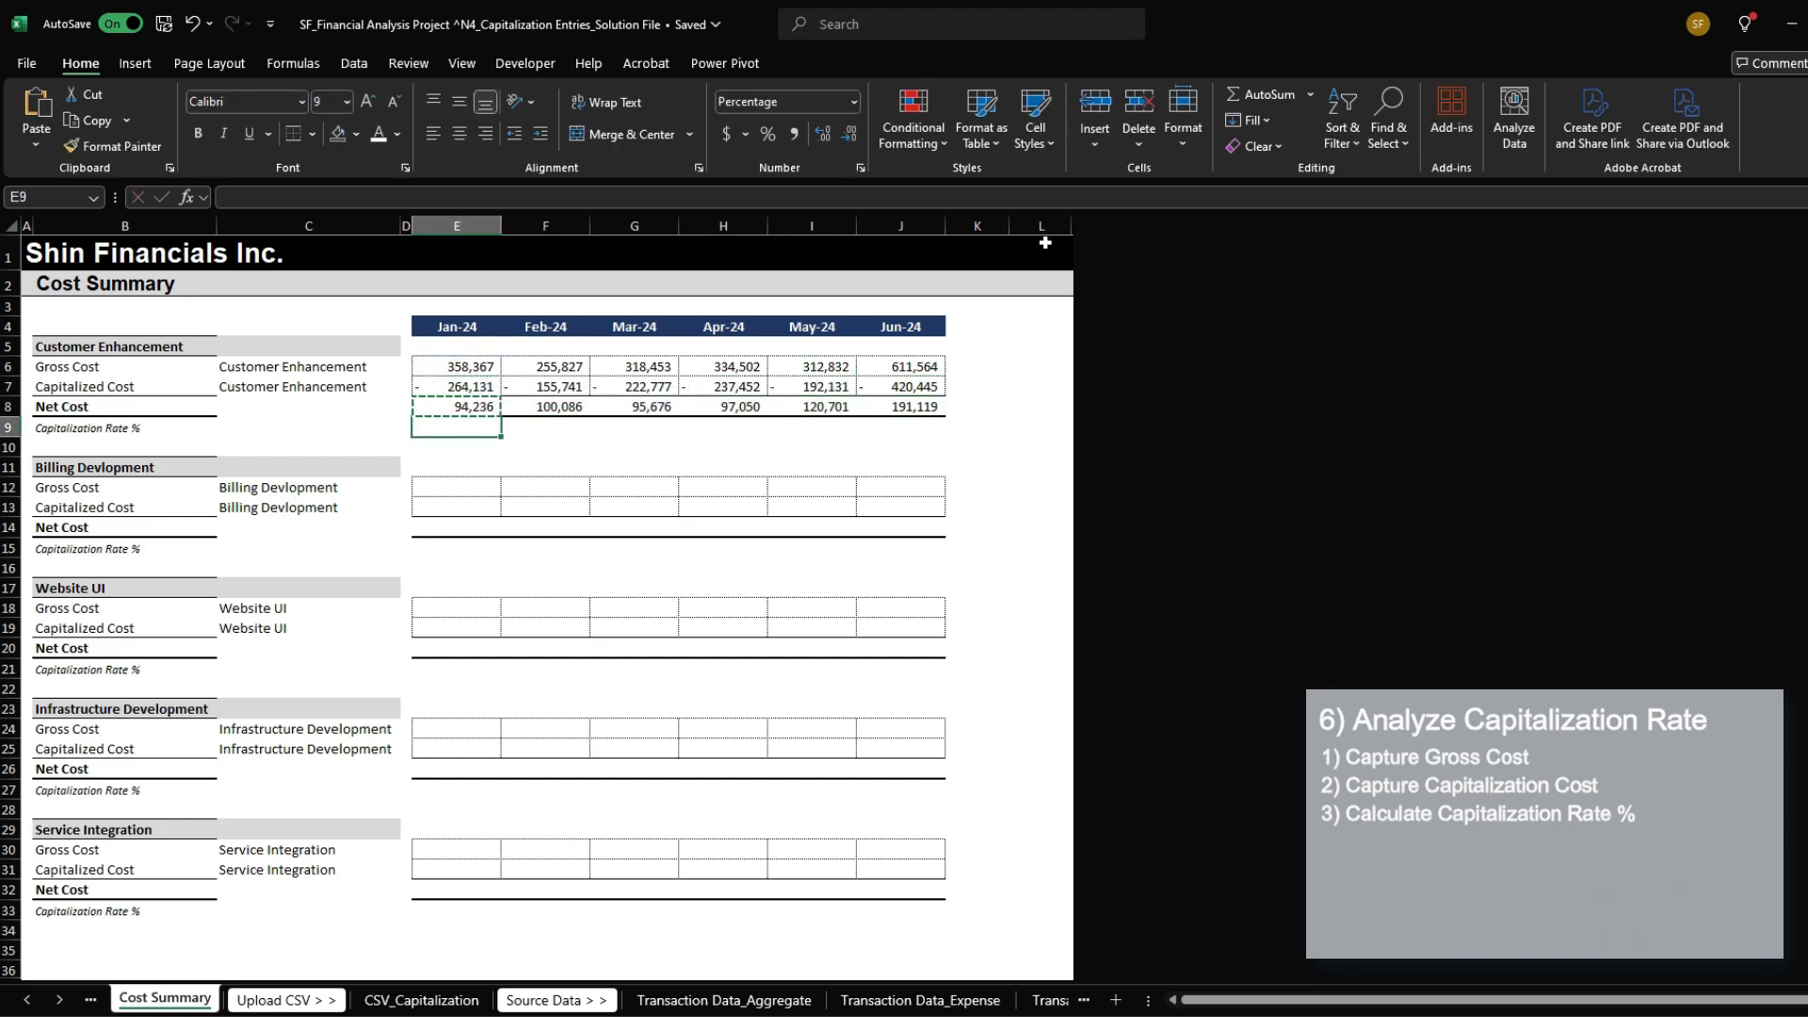
pyautogui.write('=')
pyautogui.press('Up')
pyautogui.press('BackSpace')
pyautogui.press('BackSpace')
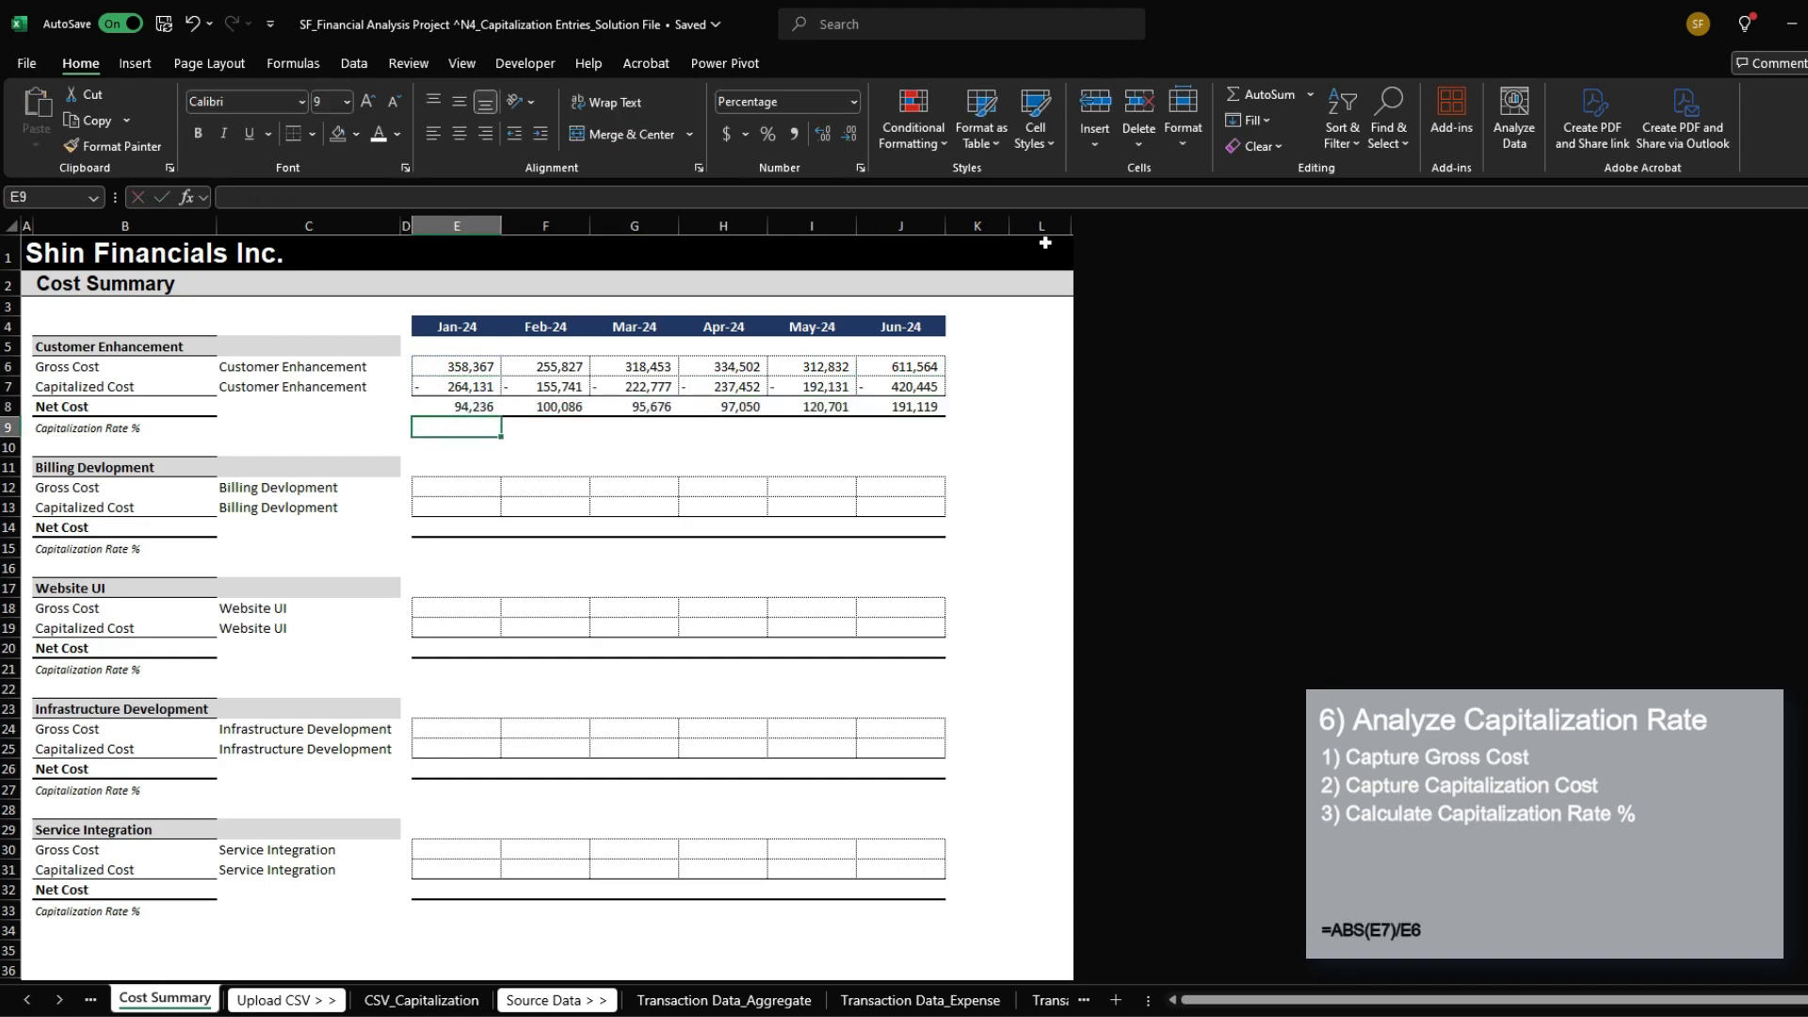
pyautogui.write('ABS(')
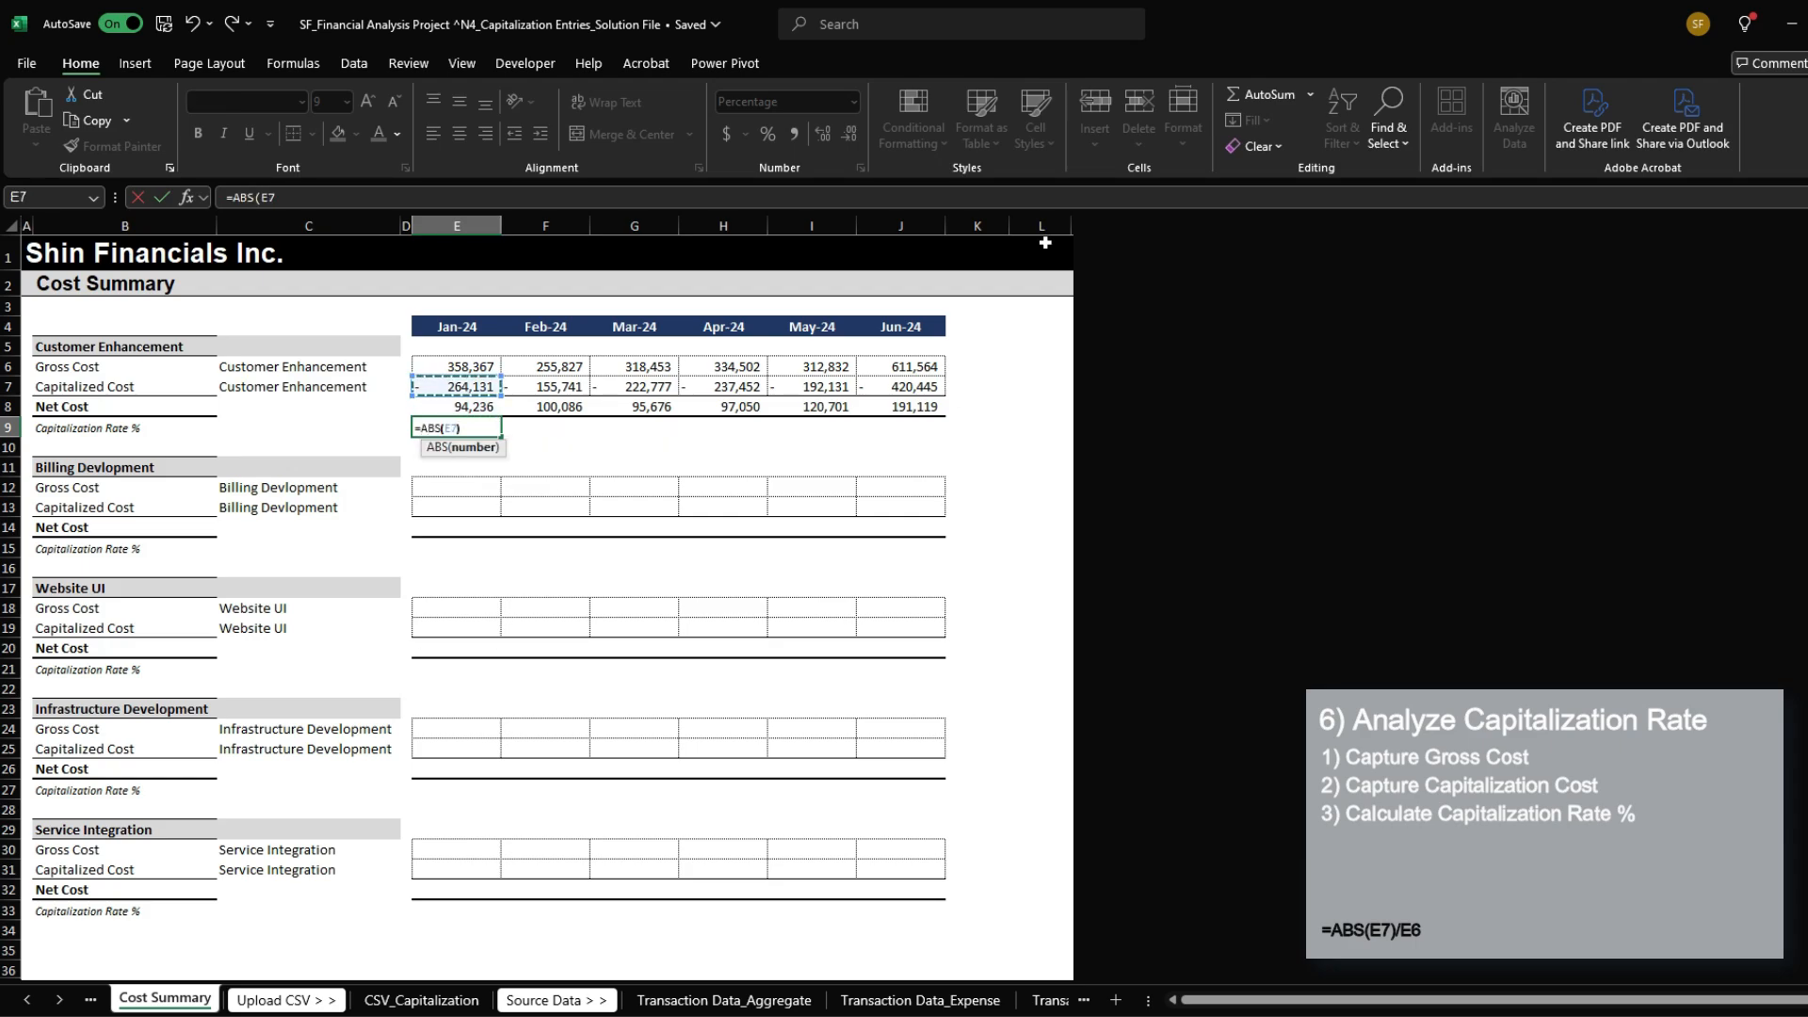
pyautogui.press('BackSpace')
pyautogui.write('6')
pyautogui.press('Return')
# Step: Copy the E9 Capitalization Rate % formula across E9:J9
pyautogui.press('Up')
pyautogui.hotkey('ctrl', 'c')
pyautogui.hotkey('ctrl', 'shift', 'Right')
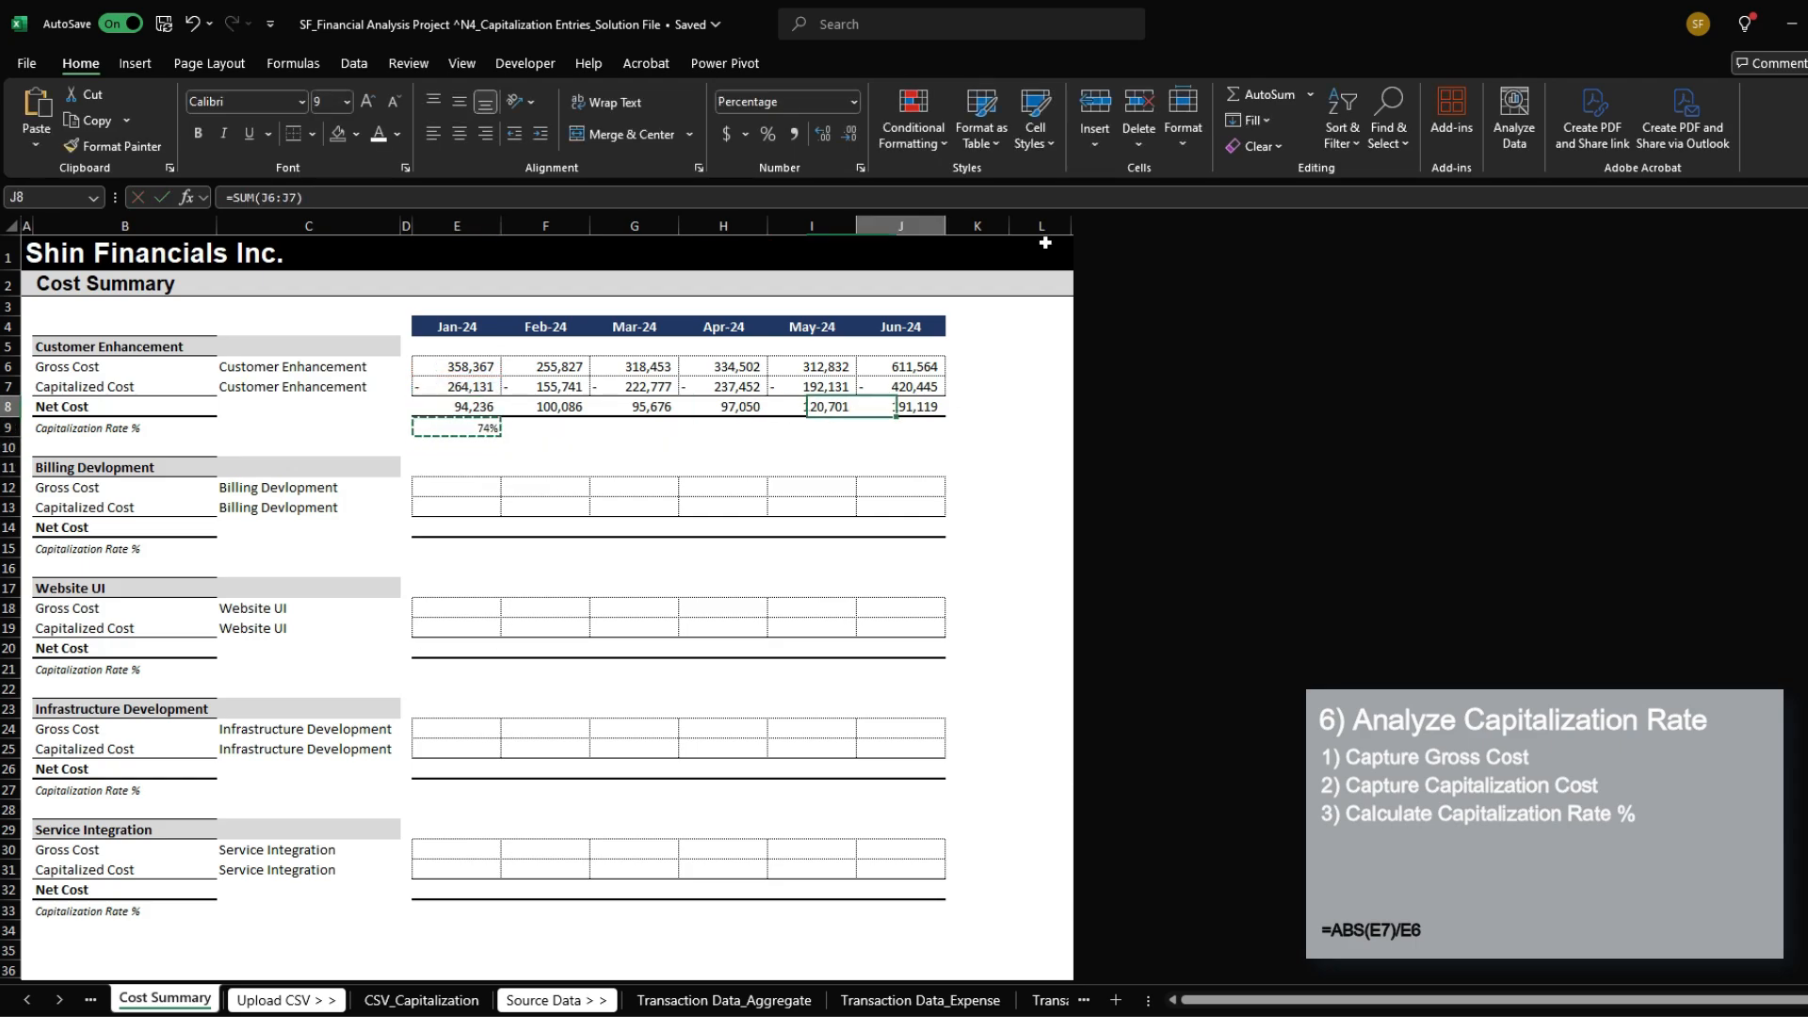
pyautogui.hotkey('ctrl', 'v')
pyautogui.press('Escape')
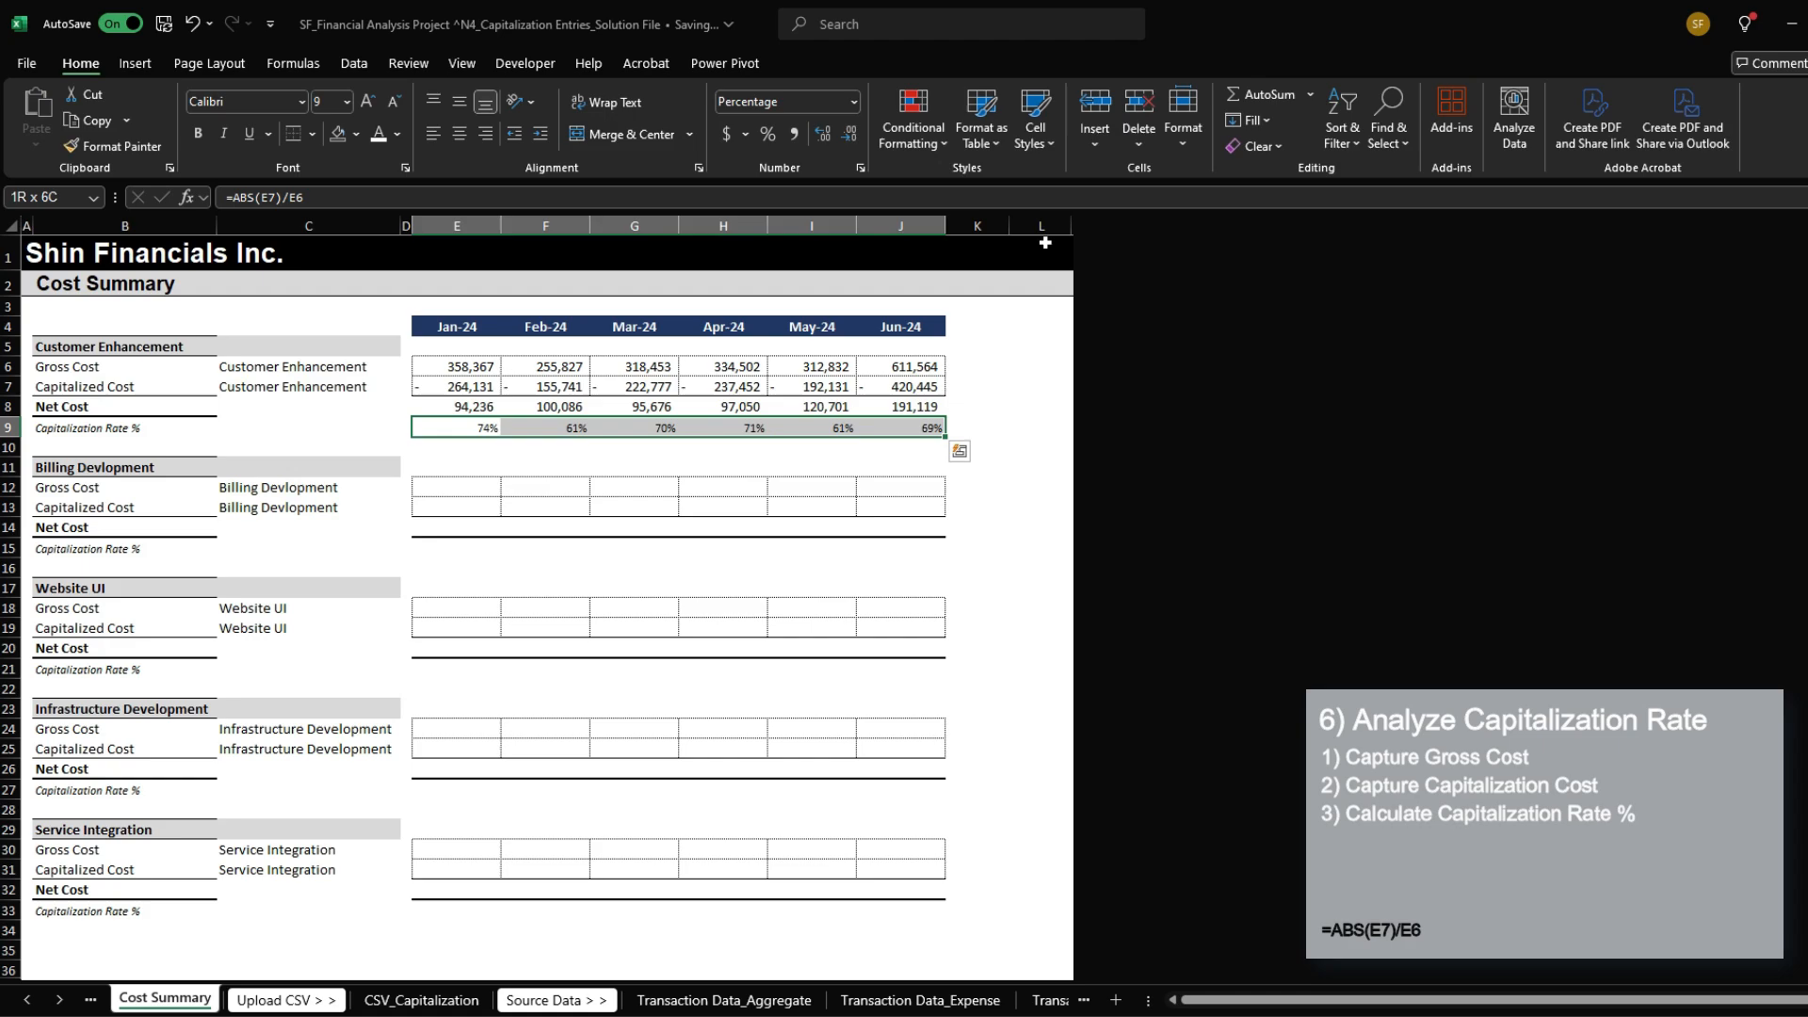
pyautogui.hotkey('ctrl', 'shift', 'Left')
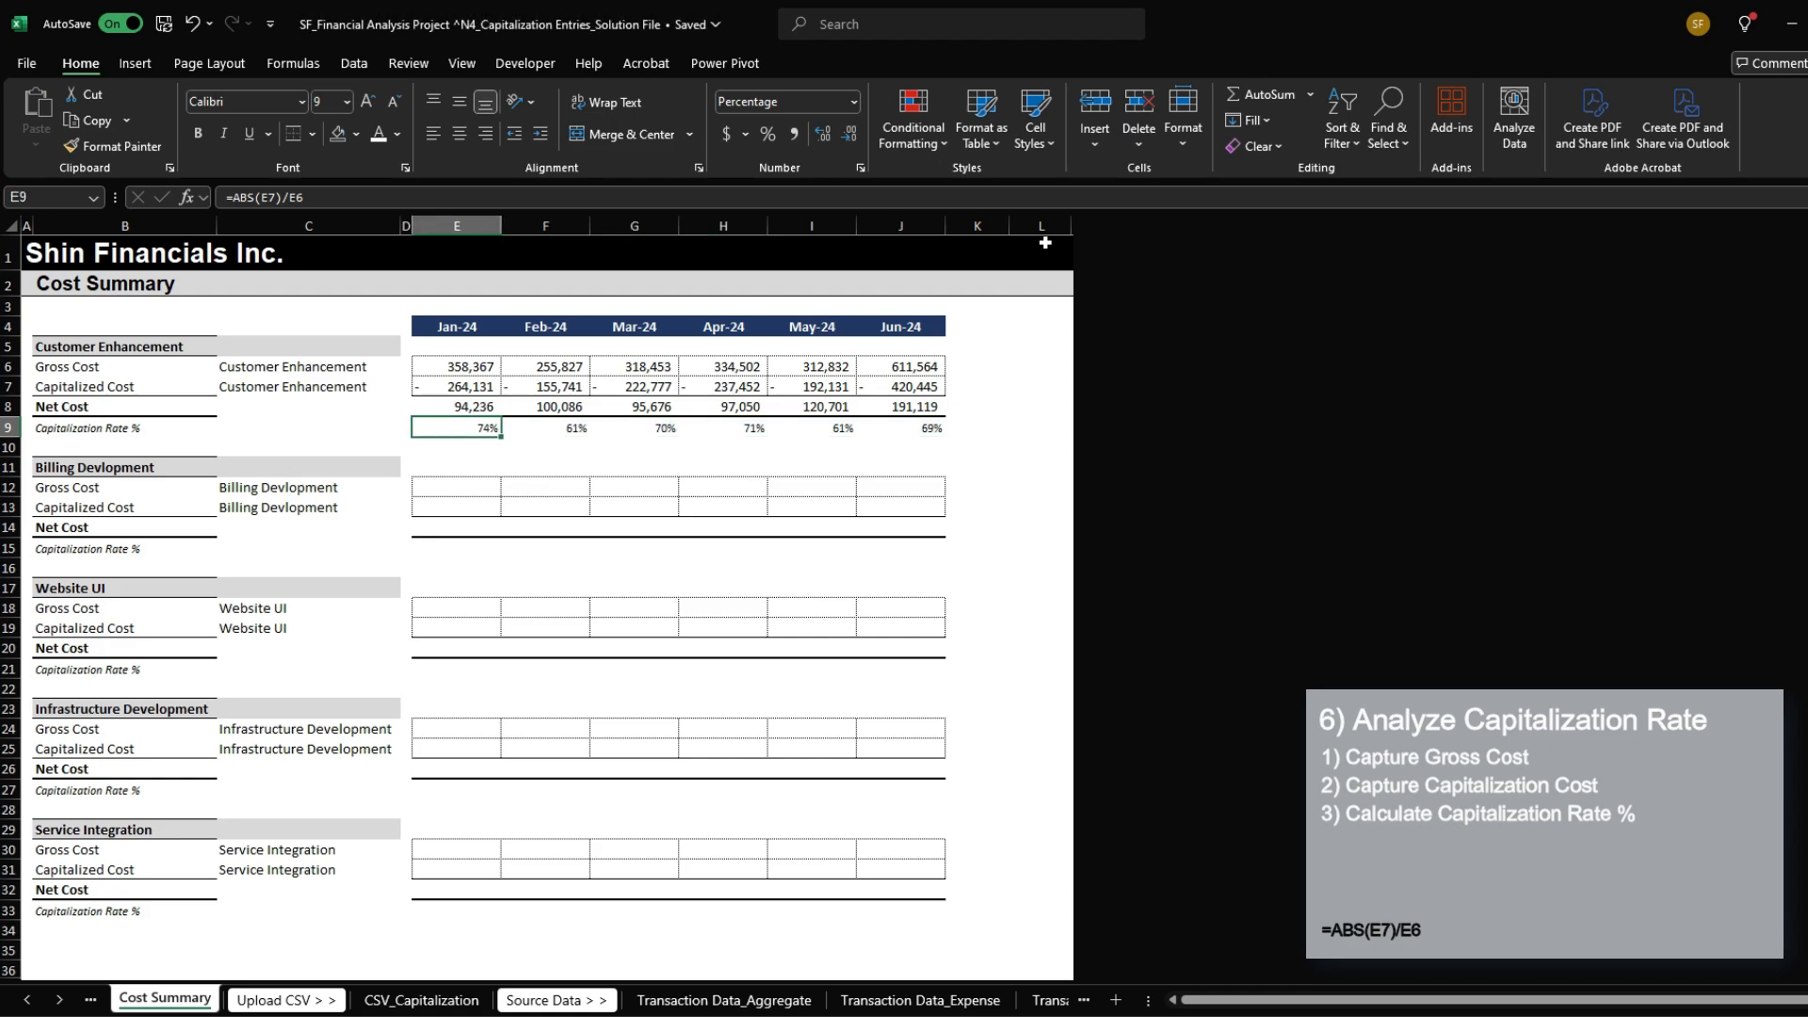
pyautogui.hotkey('ctrl', 'shift', 'Right')
pyautogui.hotkey('ctrl', 'shift', 'Left')
pyautogui.hotkey('ctrl', 'shift', 'Right')
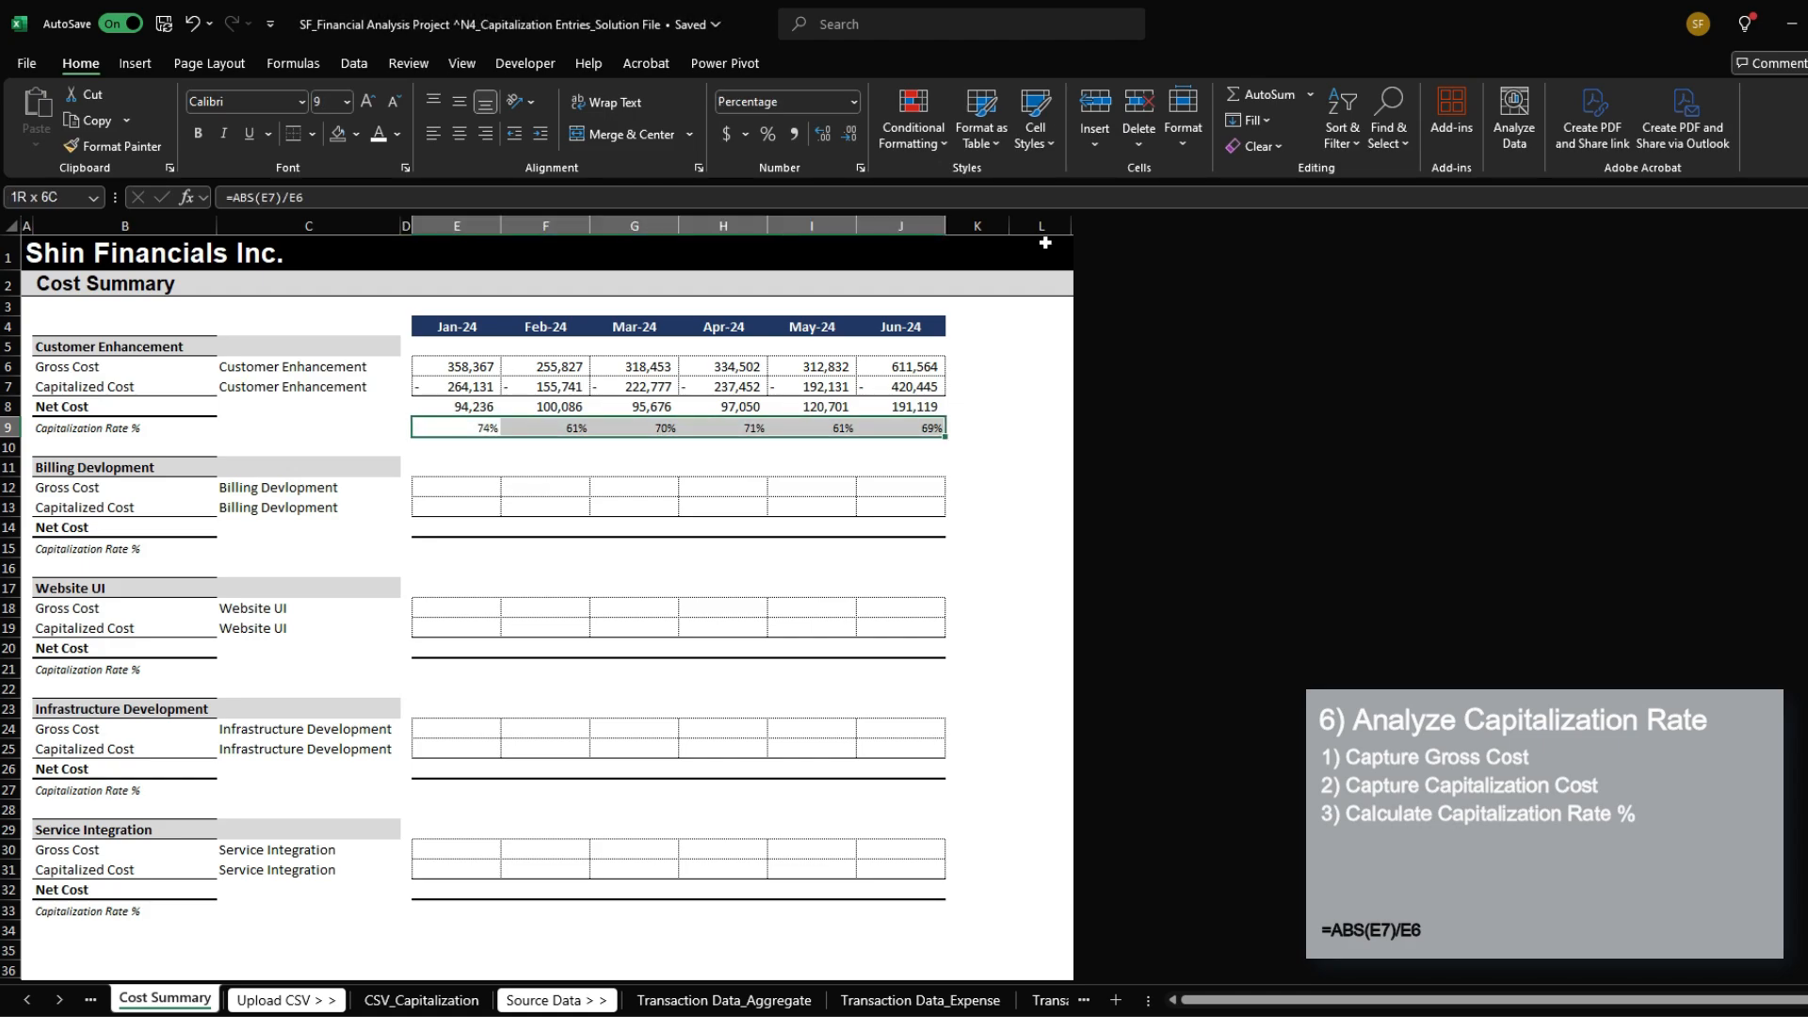
# Step: Copy the Customer Enhancement formulas in E6:J9 into the Billing Devlopment block starting at E12
pyautogui.press('Up')
pyautogui.press('Up')
pyautogui.press('Up')
pyautogui.hotkey('ctrl', 'shift', 'Right')
pyautogui.hotkey('ctrl', 'shift', 'Down')
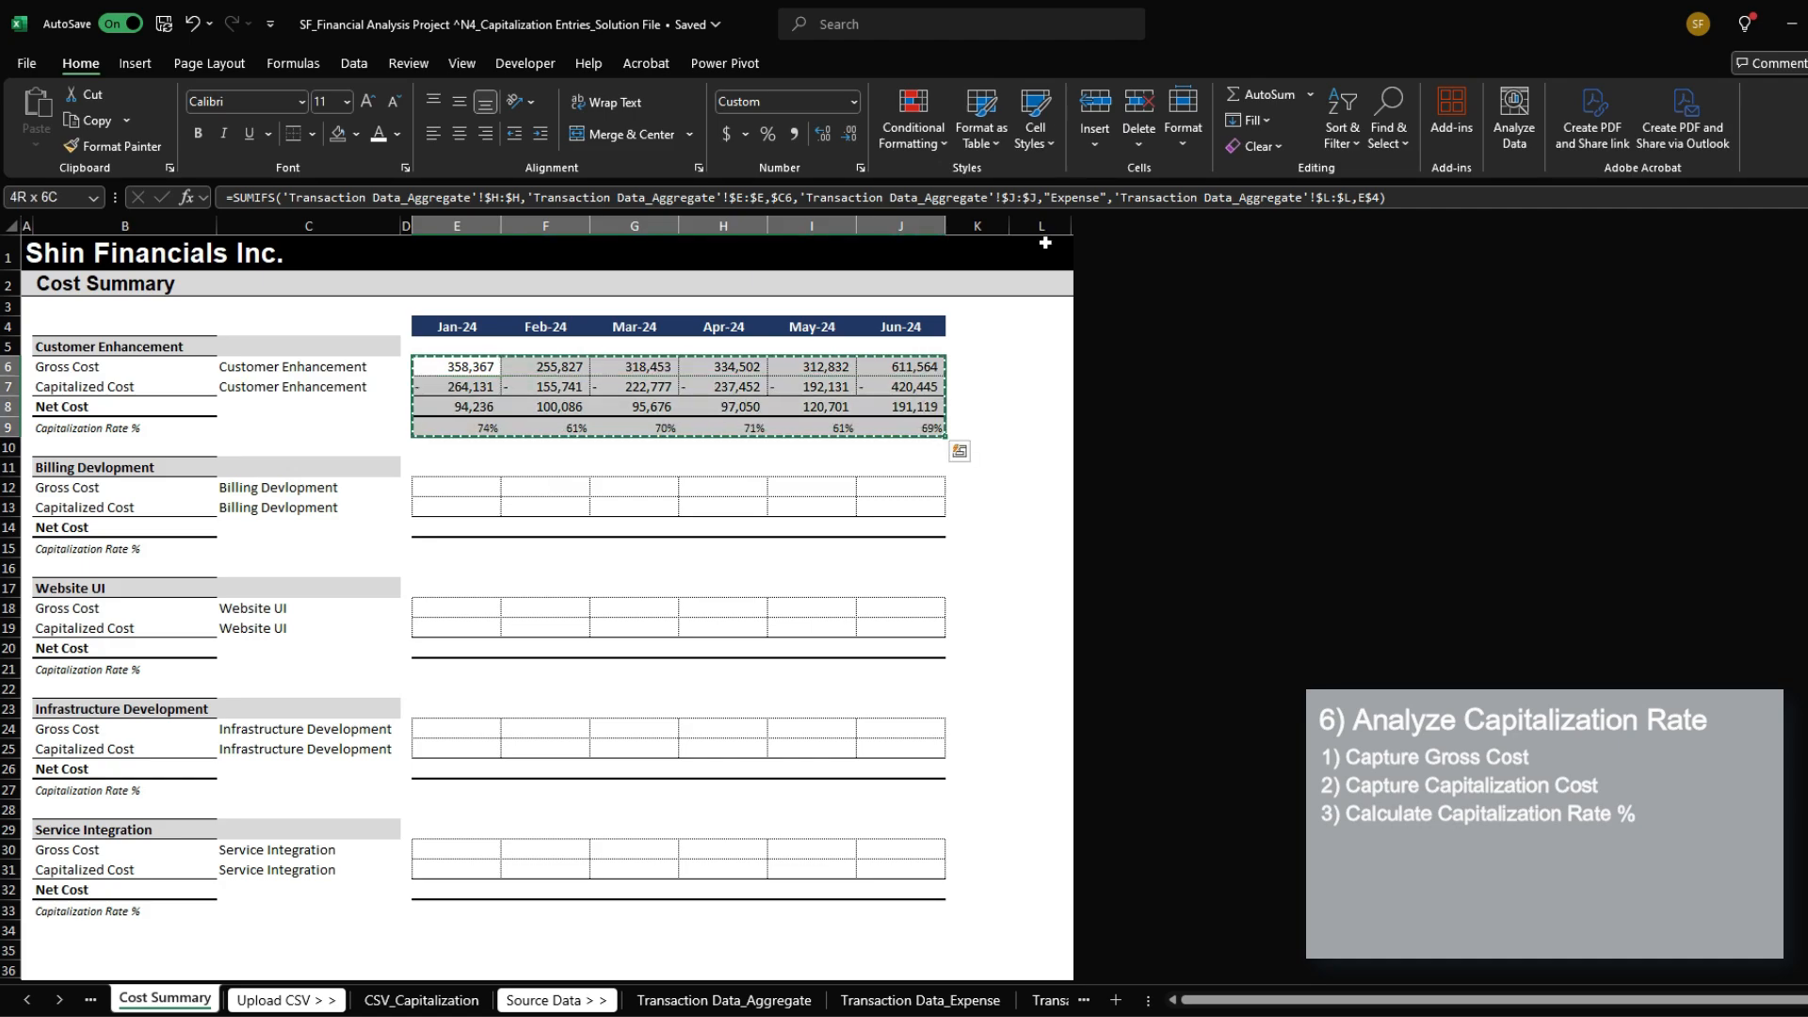
pyautogui.hotkey('ctrl', 'c')
pyautogui.press('Down')
pyautogui.press('Down')
pyautogui.press('Down')
pyautogui.press('Down')
pyautogui.press('Down')
pyautogui.press('Down')
pyautogui.hotkey('ctrl', 'v')
# Step: Paste the same copied cost and rate formulas into the Website UI block starting at E18
pyautogui.press('Down')
pyautogui.press('Down')
pyautogui.press('Down')
pyautogui.press('Down')
pyautogui.press('Down')
pyautogui.press('Down')
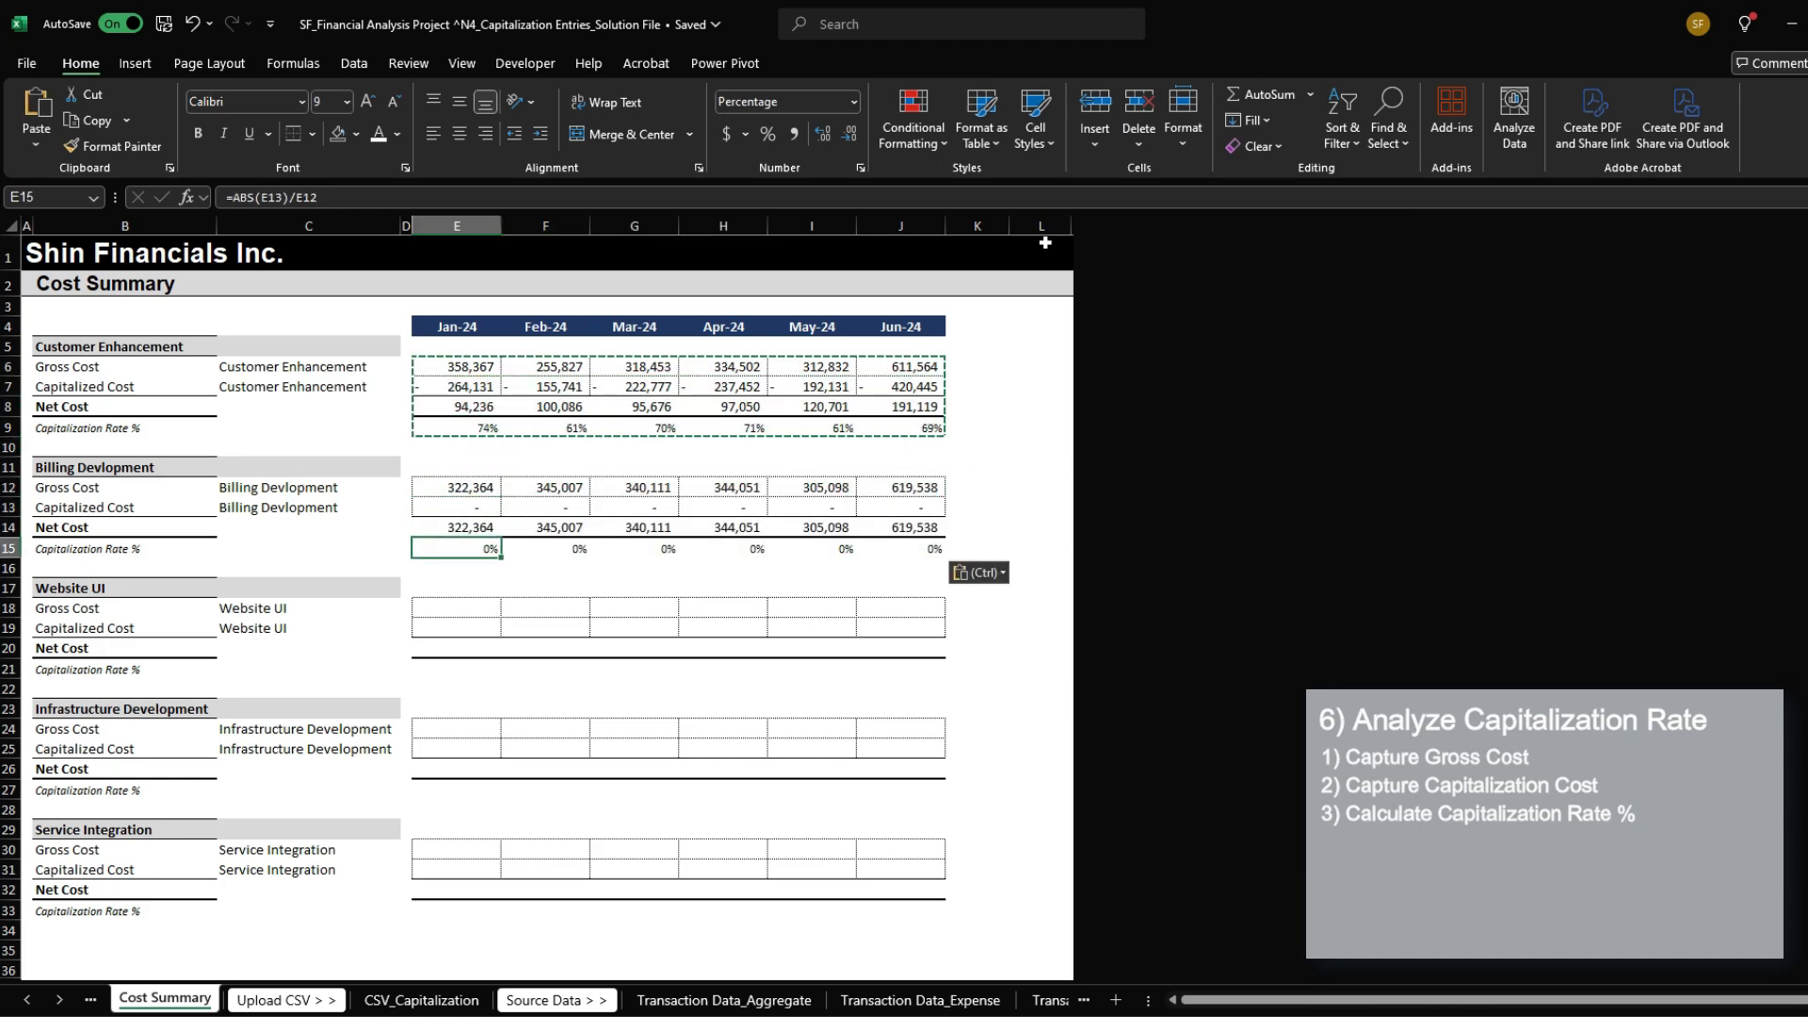
pyautogui.hotkey('ctrl', 'v')
# Step: Inspect the Billing Devlopment Capitalized Cost formula in E13 without changing it
pyautogui.press('Up')
pyautogui.press('Up')
pyautogui.press('Up')
pyautogui.press('Up')
pyautogui.press('Up')
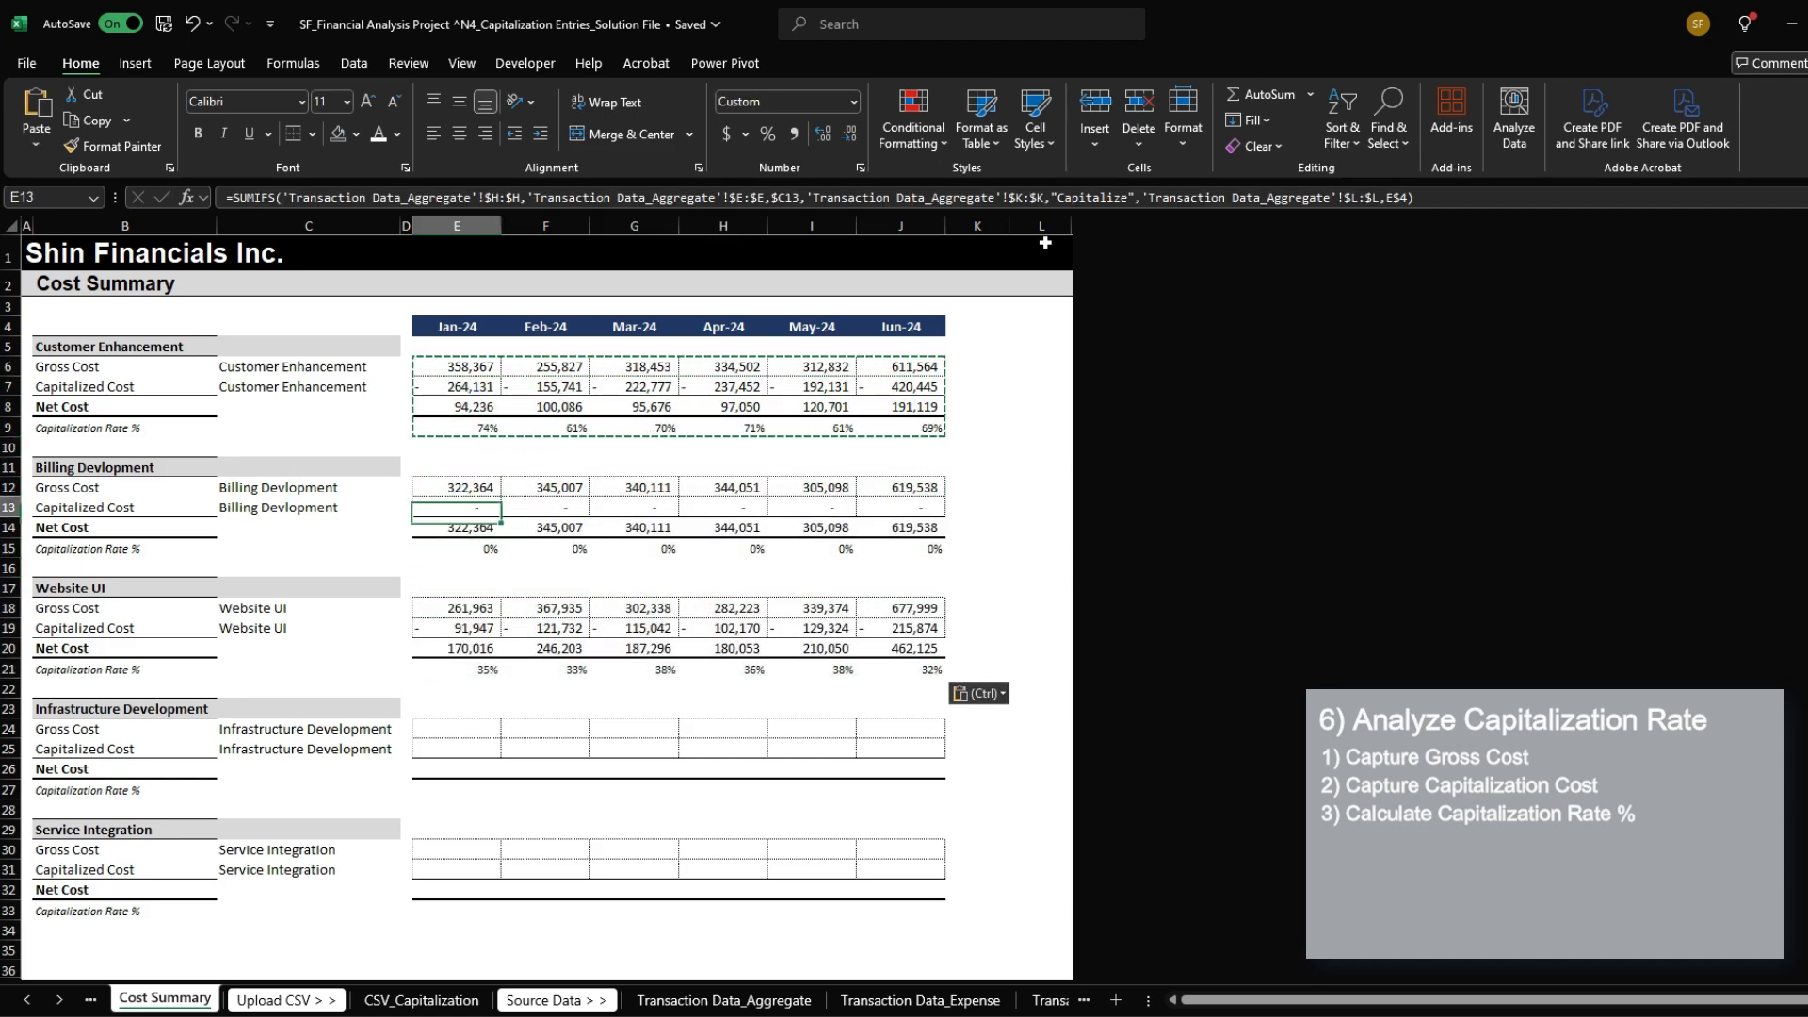
pyautogui.press('F2')
pyautogui.press('Return')
# Step: Copy the Website UI formulas in E18:J21 into the Infrastructure Development block starting at E24
pyautogui.press('Down')
pyautogui.press('Down')
pyautogui.press('Down')
pyautogui.press('Down')
pyautogui.hotkey('ctrl', 'shift', 'Right')
pyautogui.hotkey('ctrl', 'shift', 'Down')
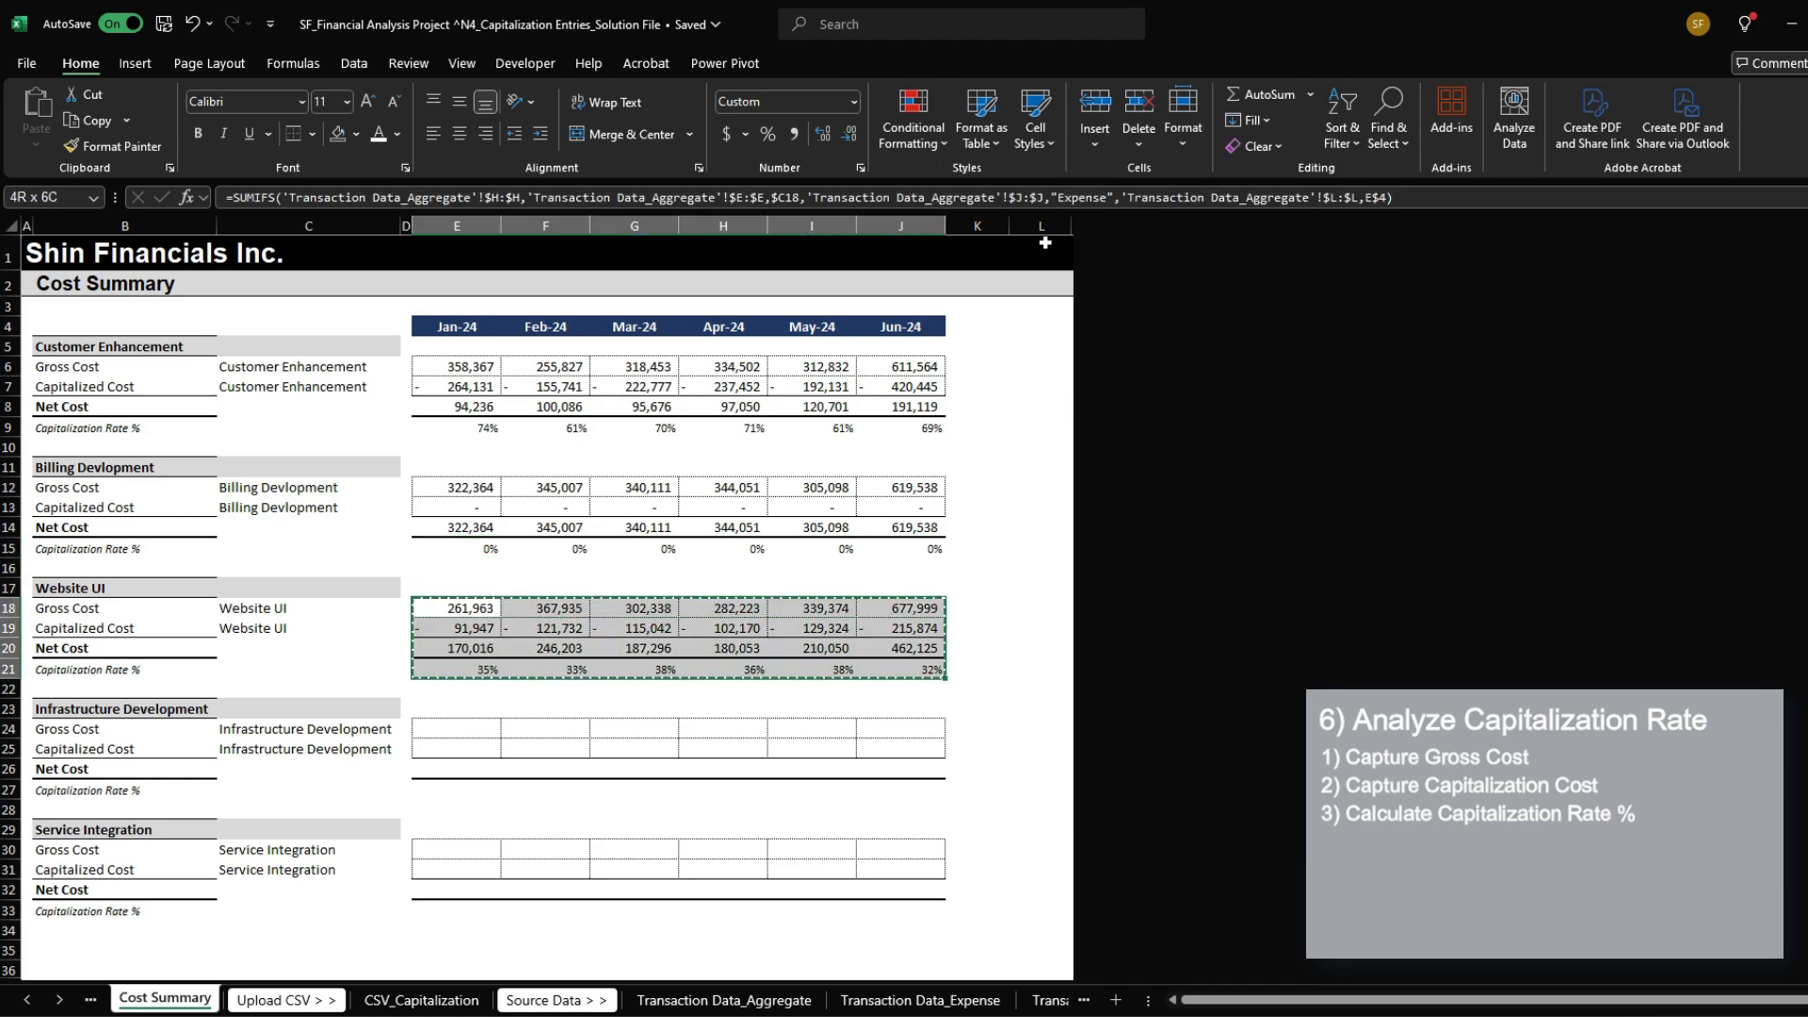
pyautogui.hotkey('ctrl', 'c')
pyautogui.press('Down')
pyautogui.press('Down')
pyautogui.press('Down')
pyautogui.press('Down')
pyautogui.press('Down')
pyautogui.press('Down')
pyautogui.hotkey('ctrl', 'v')
# Step: Paste the copied Website UI formulas into the Service Integration block starting at E30, and end the copy mode
pyautogui.press('Down')
pyautogui.press('Down')
pyautogui.press('Down')
pyautogui.press('Down')
pyautogui.press('Down')
pyautogui.press('Down')
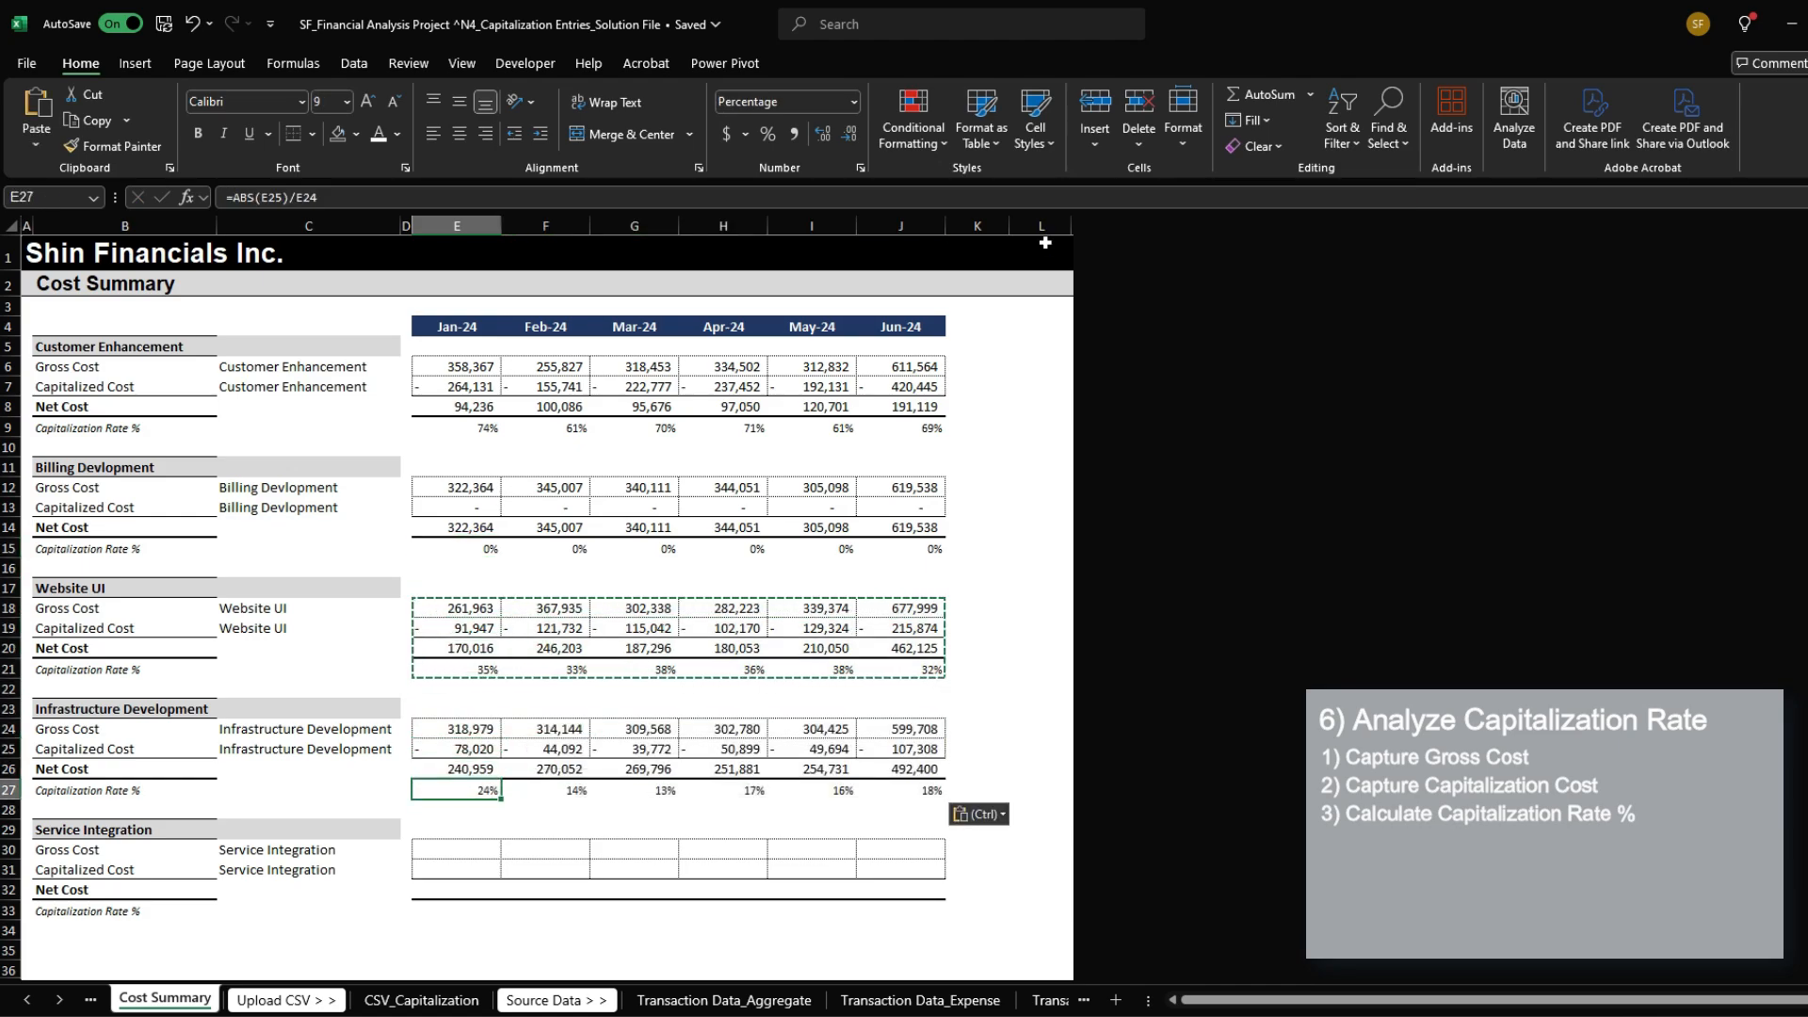
pyautogui.hotkey('ctrl', 'v')
pyautogui.press('Escape')
# Step: Review the monthly Capitalization Rate % rows for Service Integration, Infrastructure Development, Website UI and Billing Devlopment
pyautogui.click(453, 910)
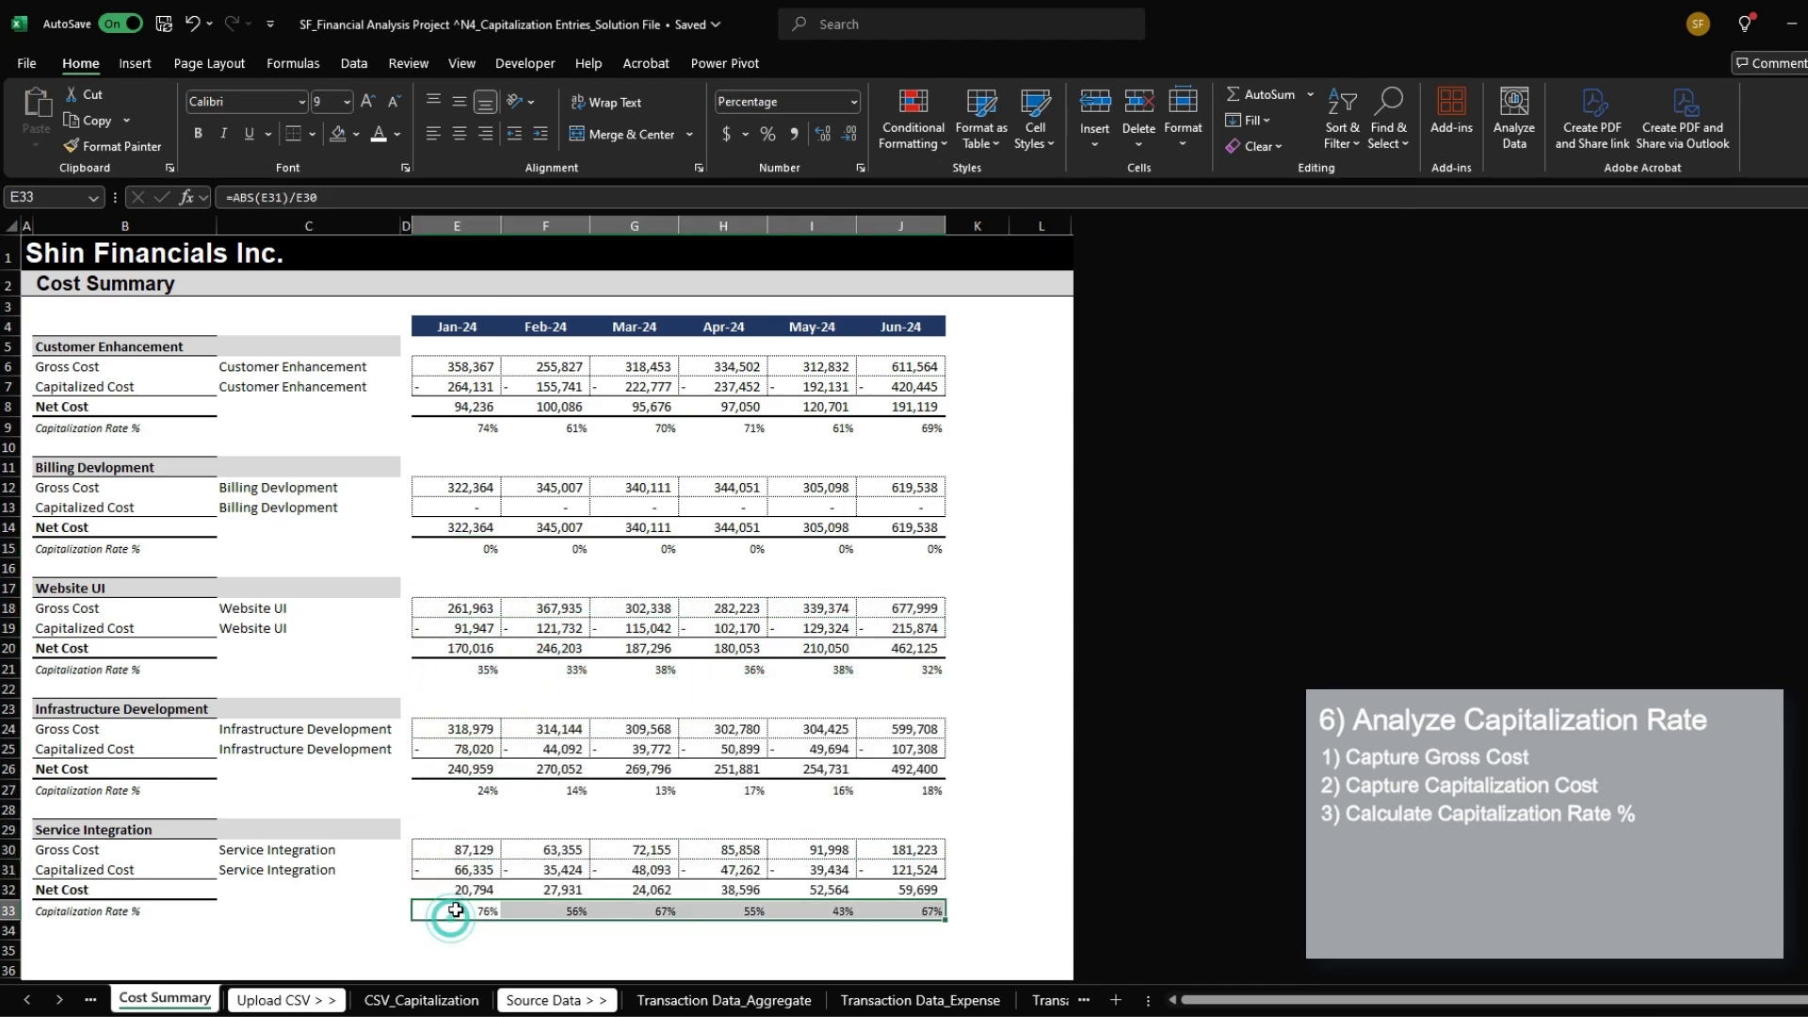
pyautogui.moveTo(453, 911); pyautogui.dragTo(888, 906)
pyautogui.moveTo(456, 794); pyautogui.dragTo(904, 793)
pyautogui.moveTo(476, 671); pyautogui.dragTo(908, 671)
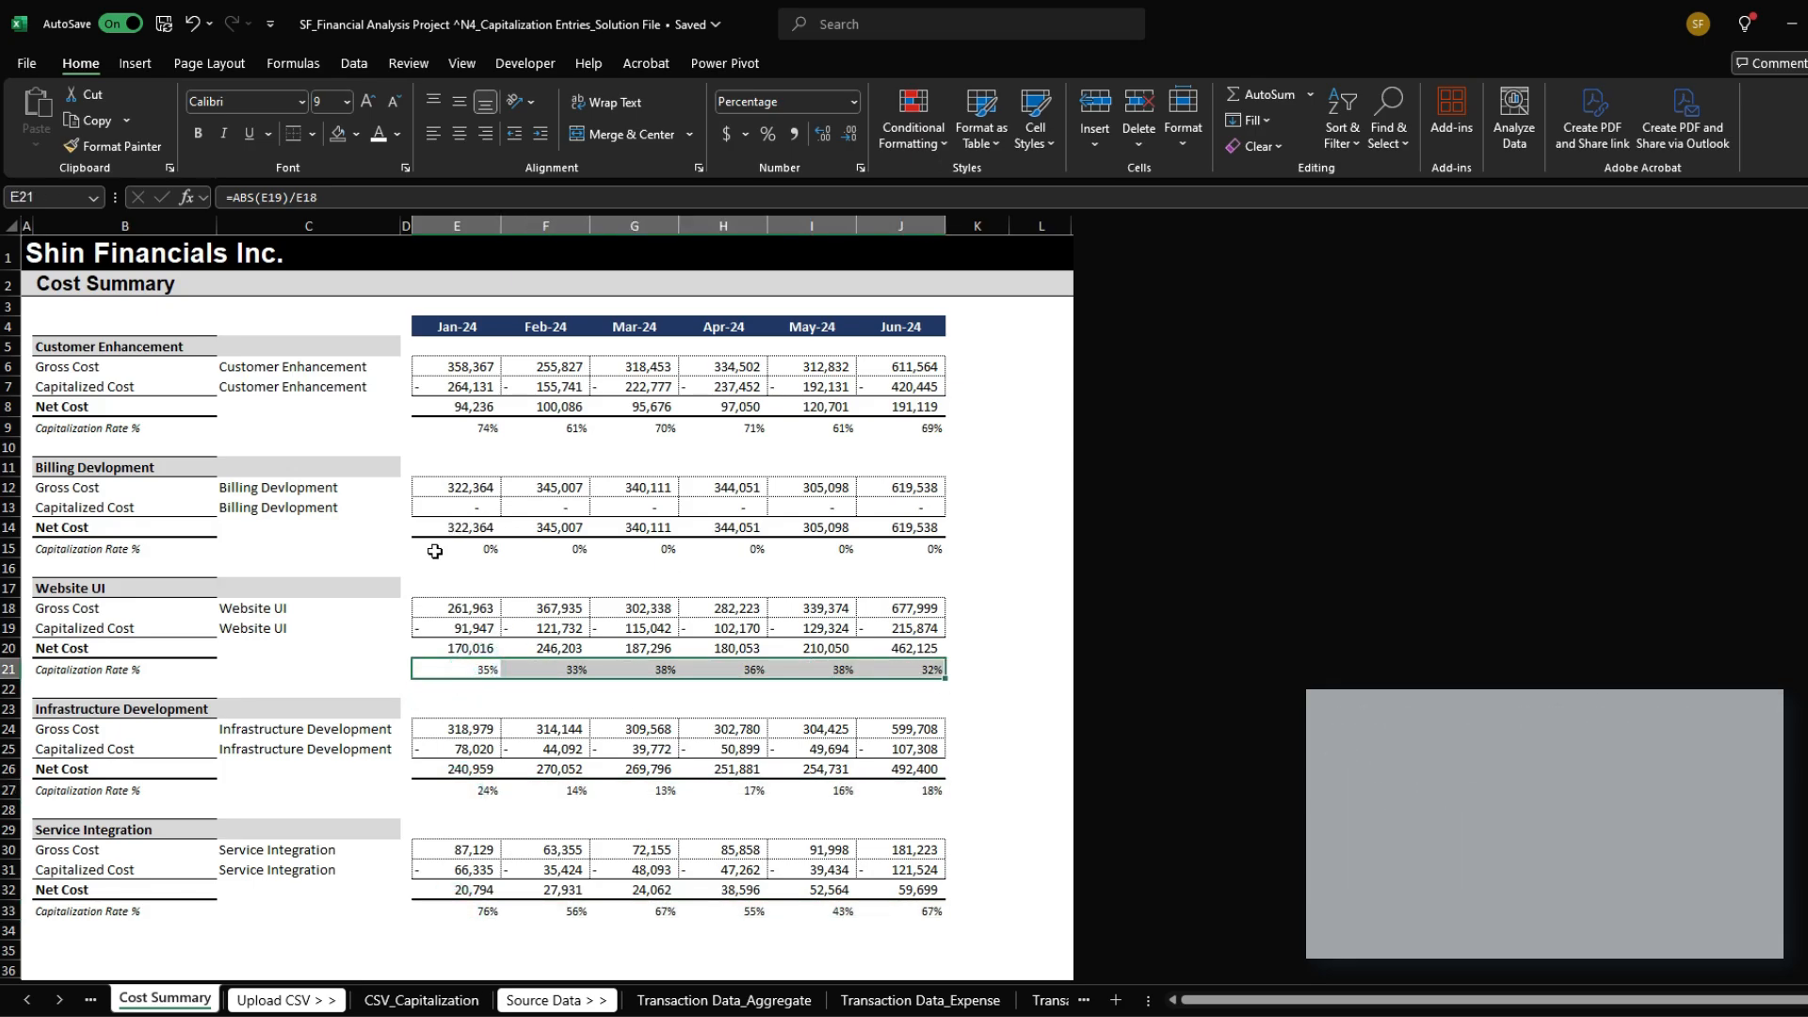
pyautogui.moveTo(450, 550); pyautogui.dragTo(904, 550)
# Step: Go back to the Home sheet to review the assignment's instructions and objectives
pyautogui.click(26, 1000)
pyautogui.click(26, 1000)
pyautogui.click(135, 1008)
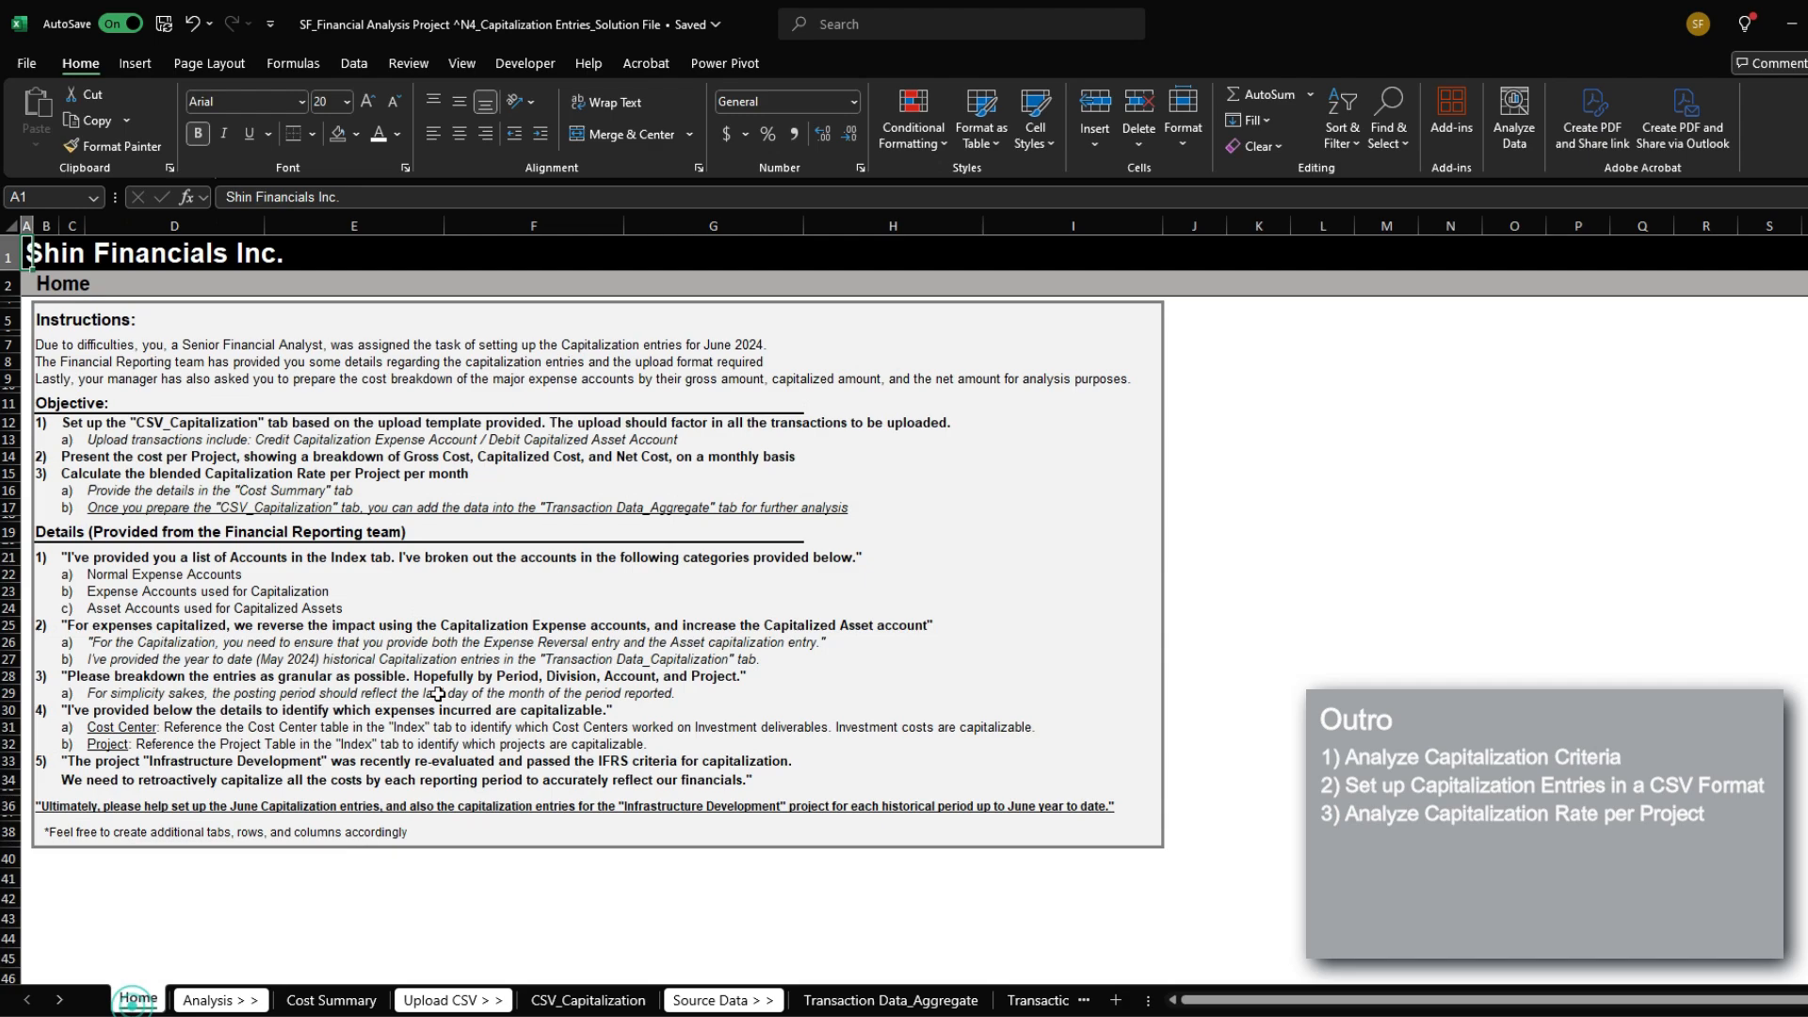
pyautogui.click(410, 638)
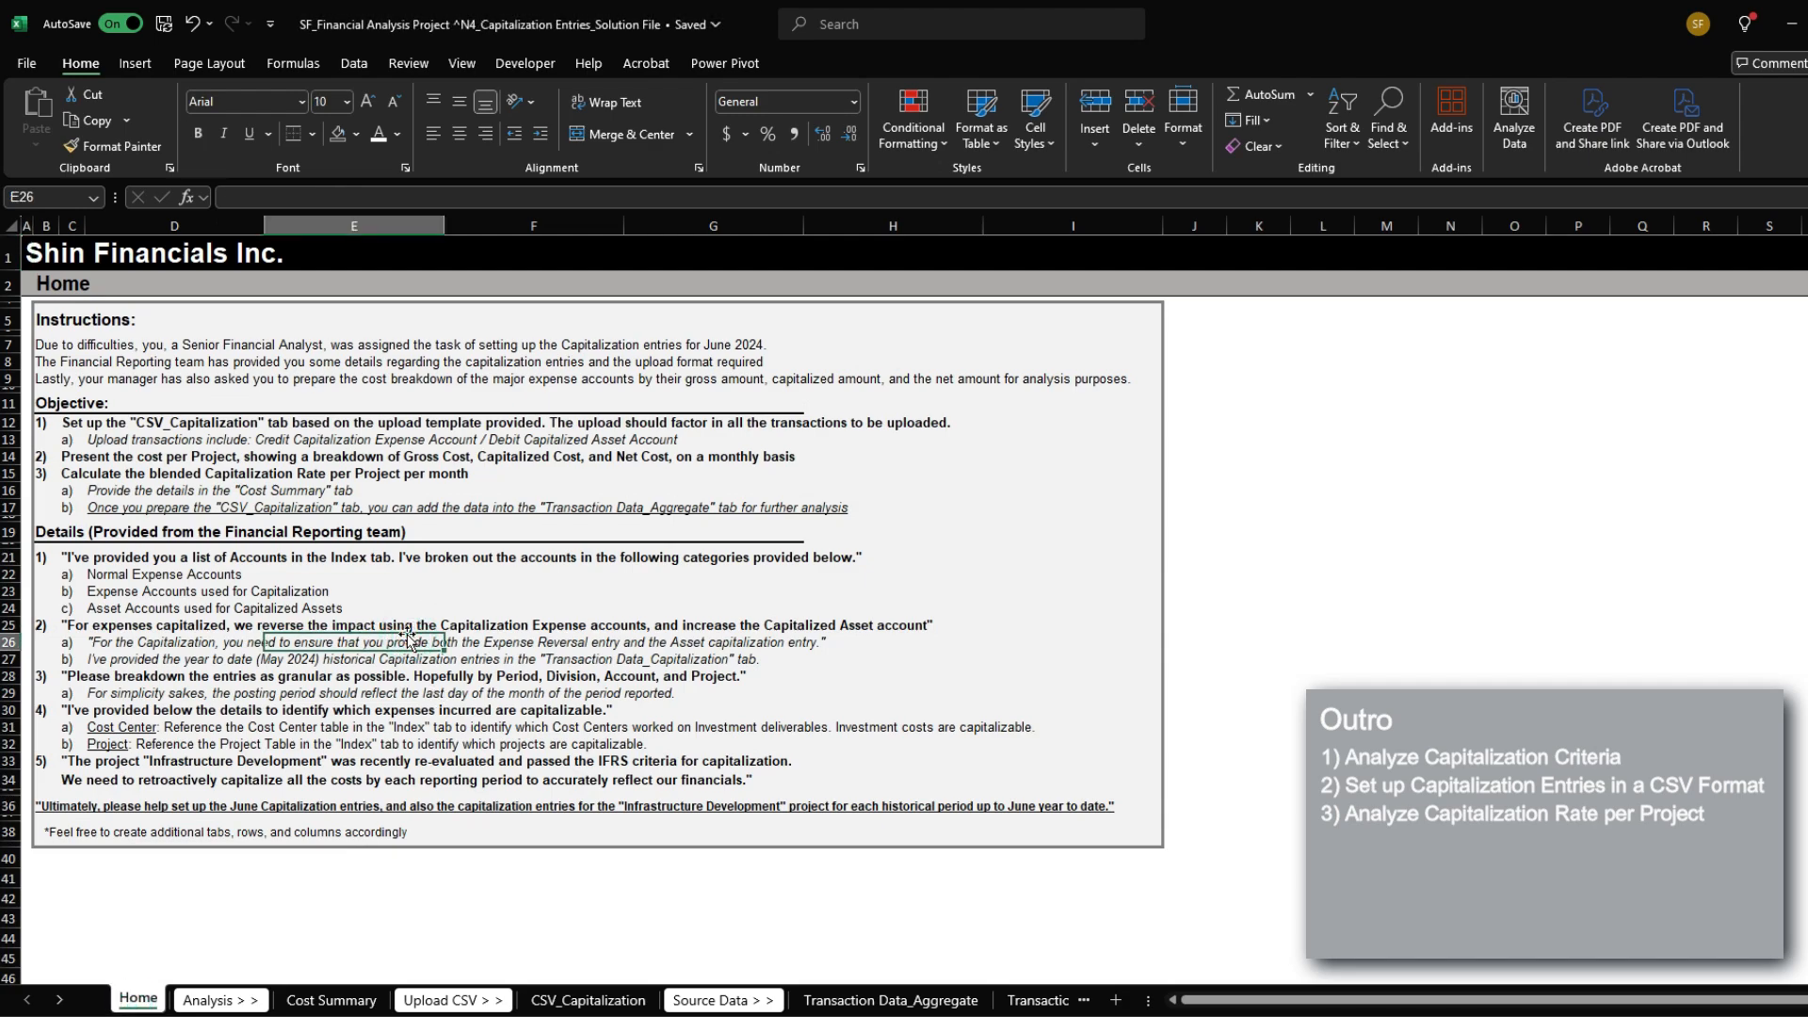